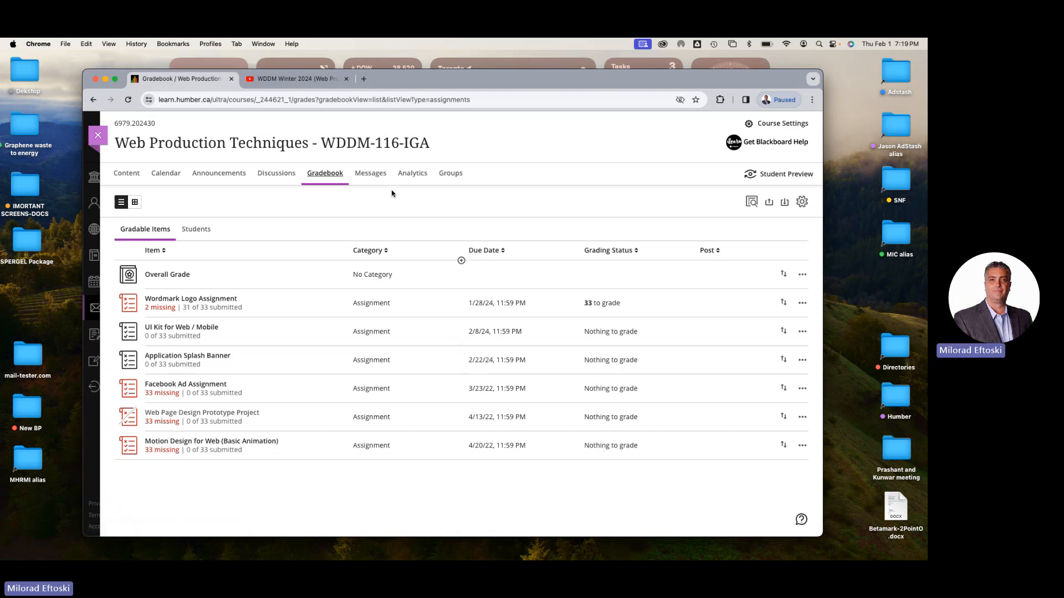
# Open the Content page of the Web Production Techniques course and widen the browser window slightly
pyautogui.click(127, 174)
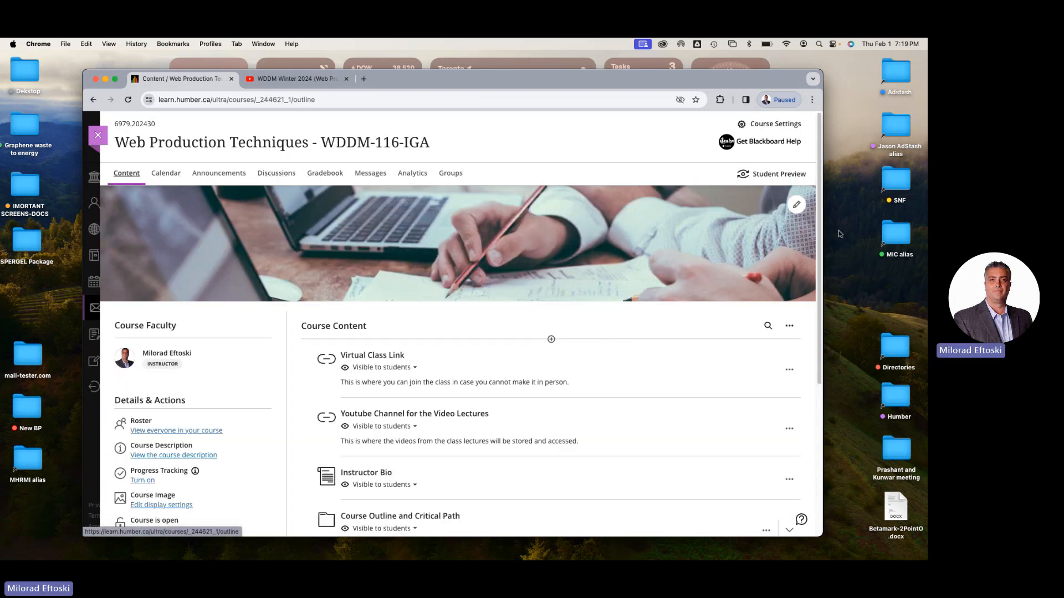
pyautogui.moveTo(823, 232); pyautogui.dragTo(847, 232)
pyautogui.scroll(-5, 580, 311)
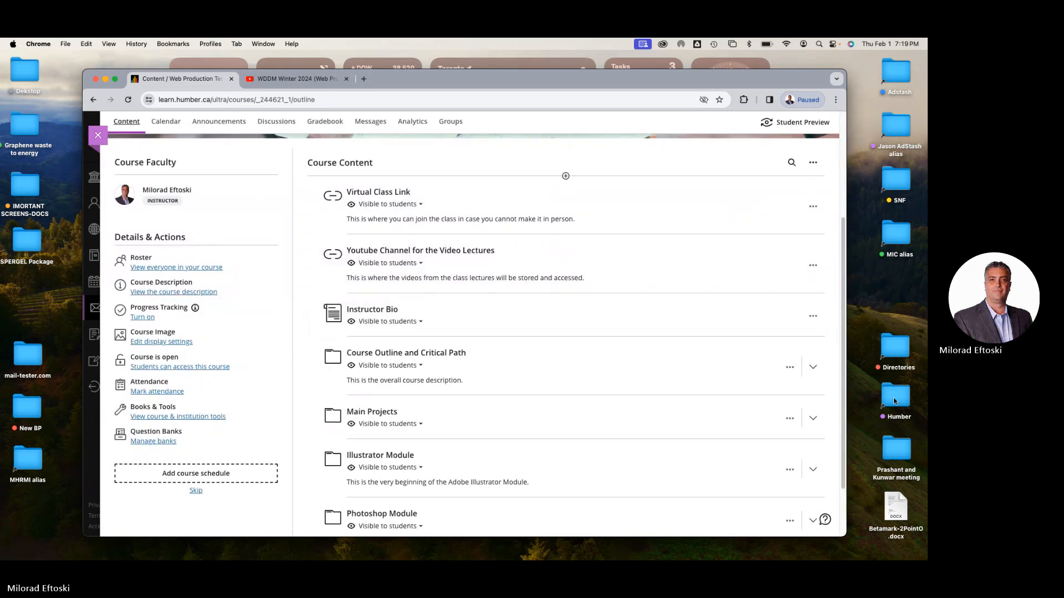
# Switch to Finder and open the "Class 3 to be" folder through Humber, Winter 2024 and WDDM W24
pyautogui.click(894, 399)
pyautogui.doubleClick(893, 397)
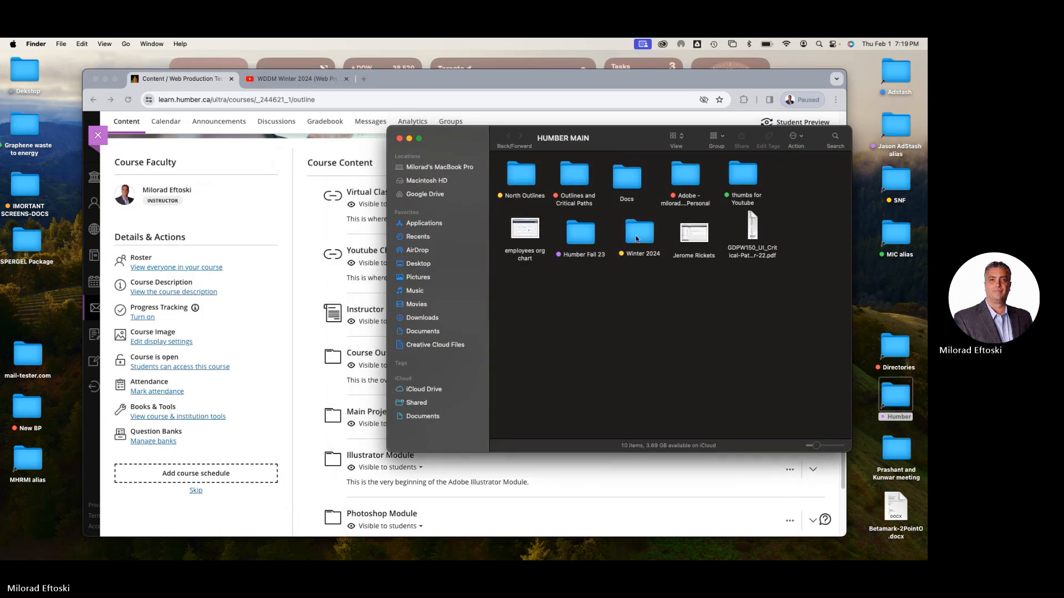
pyautogui.doubleClick(636, 238)
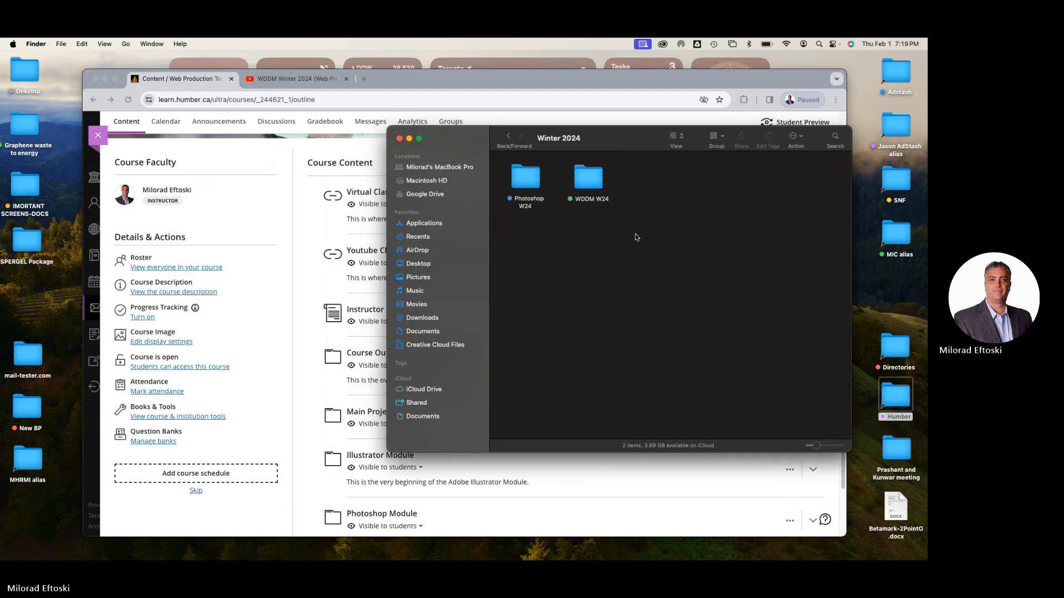
pyautogui.doubleClick(589, 181)
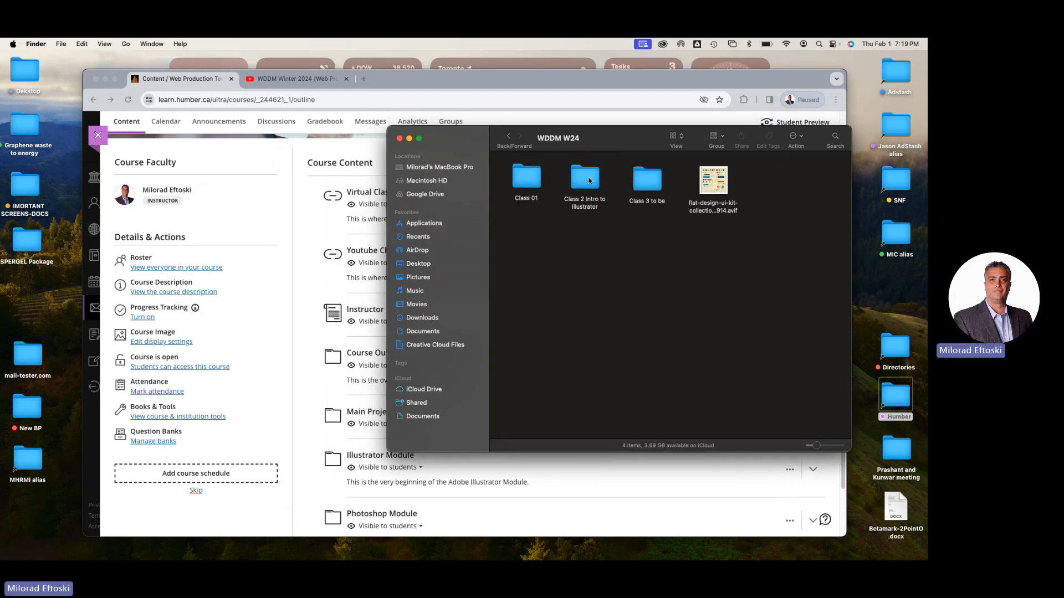
pyautogui.doubleClick(636, 175)
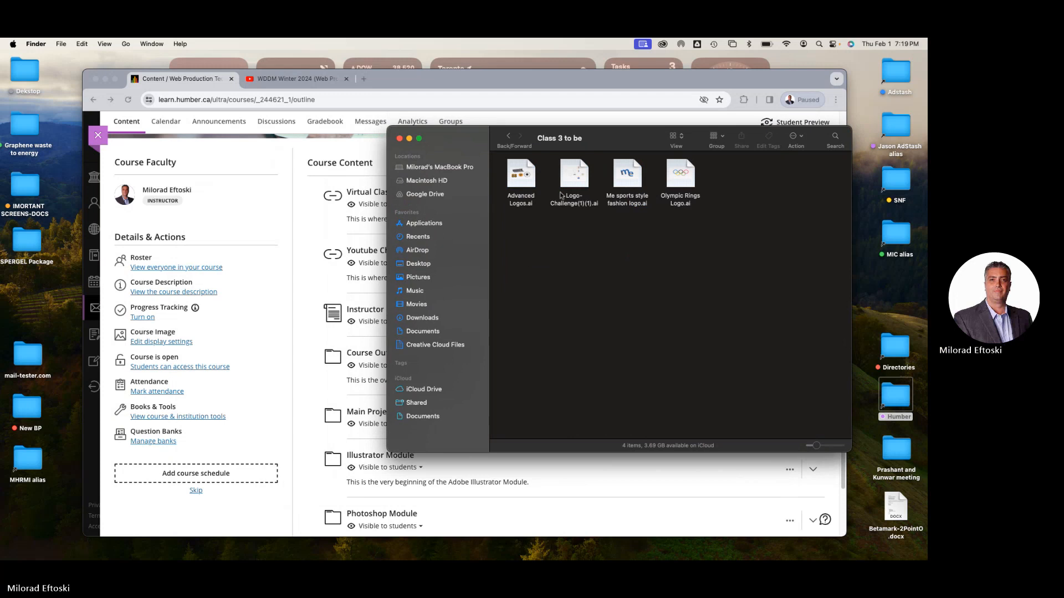
# Preview the four logo files in the Class 3 folder: Advanced Logos, Logo-Challenge(1)(1), Me sports style fashion logo and Olympic Rings Logo
pyautogui.click(521, 173)
pyautogui.press('space')
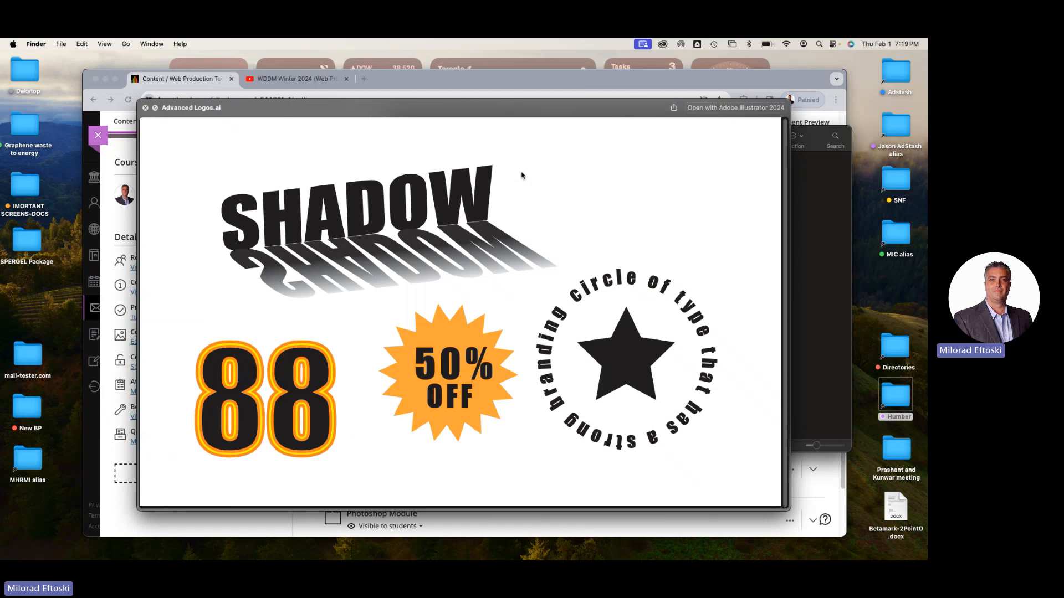
pyautogui.press('Down')
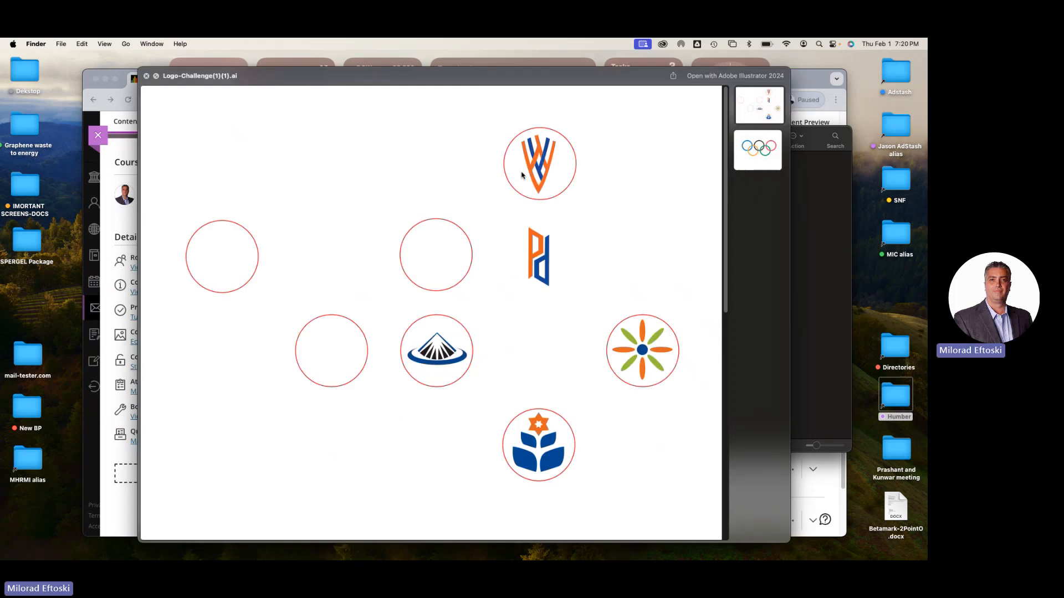
pyautogui.press('Down')
pyautogui.press('Down')
pyautogui.press('Up')
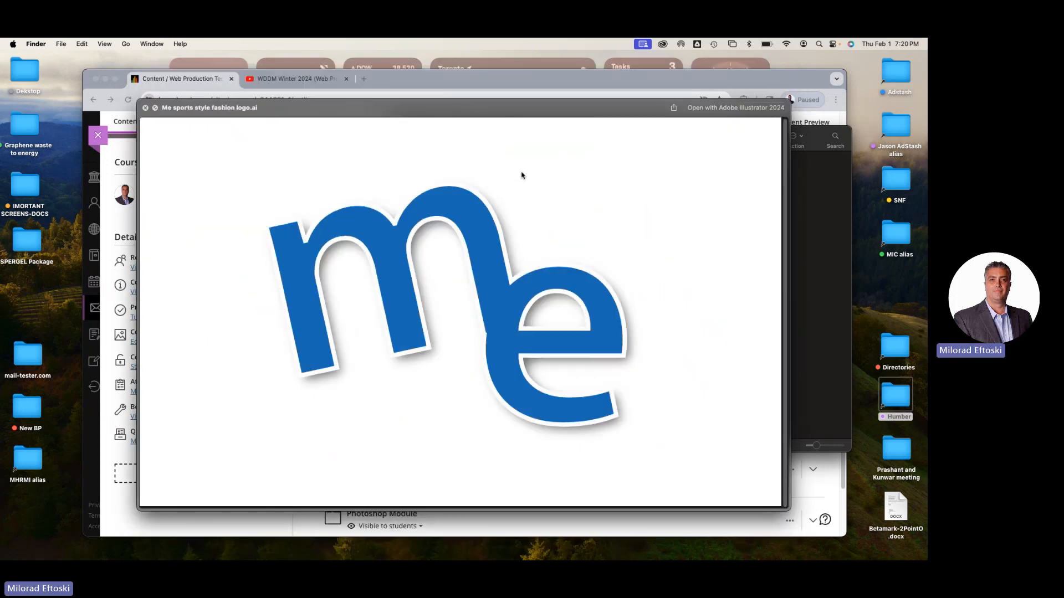
pyautogui.press('Down')
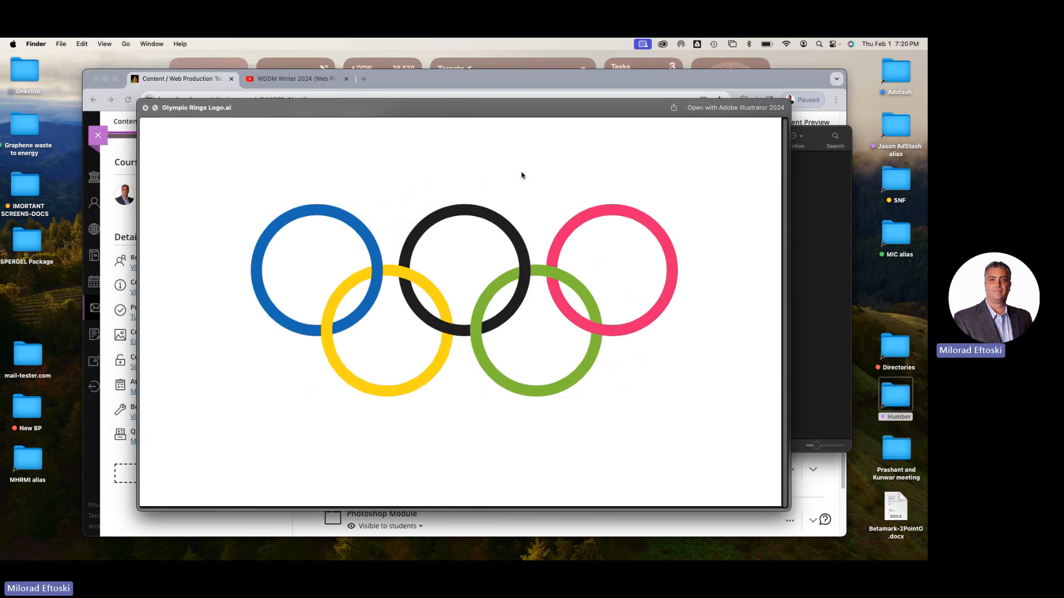
pyautogui.press('Up')
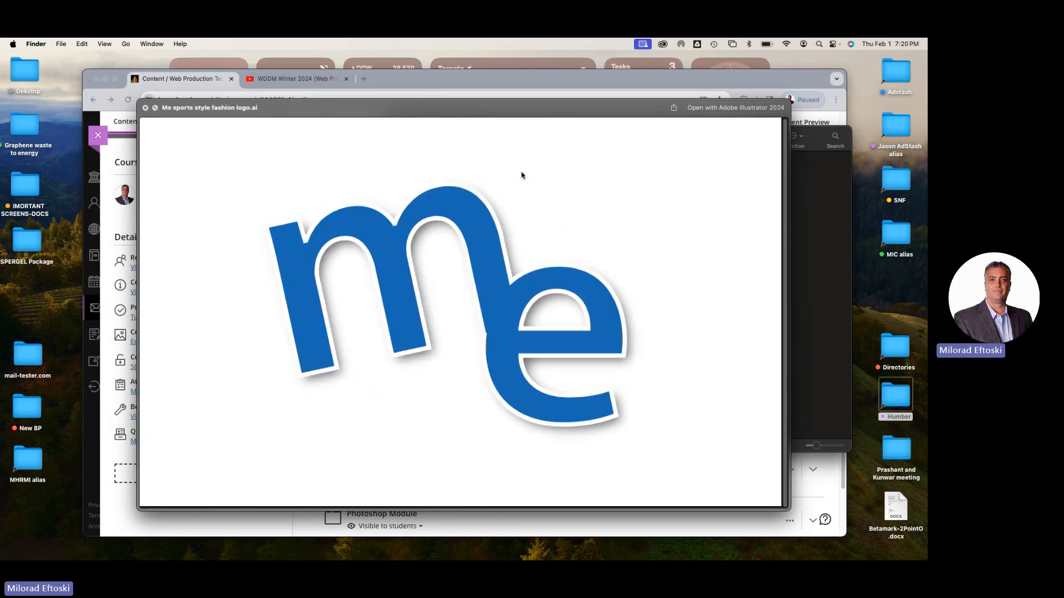
pyautogui.press('Up')
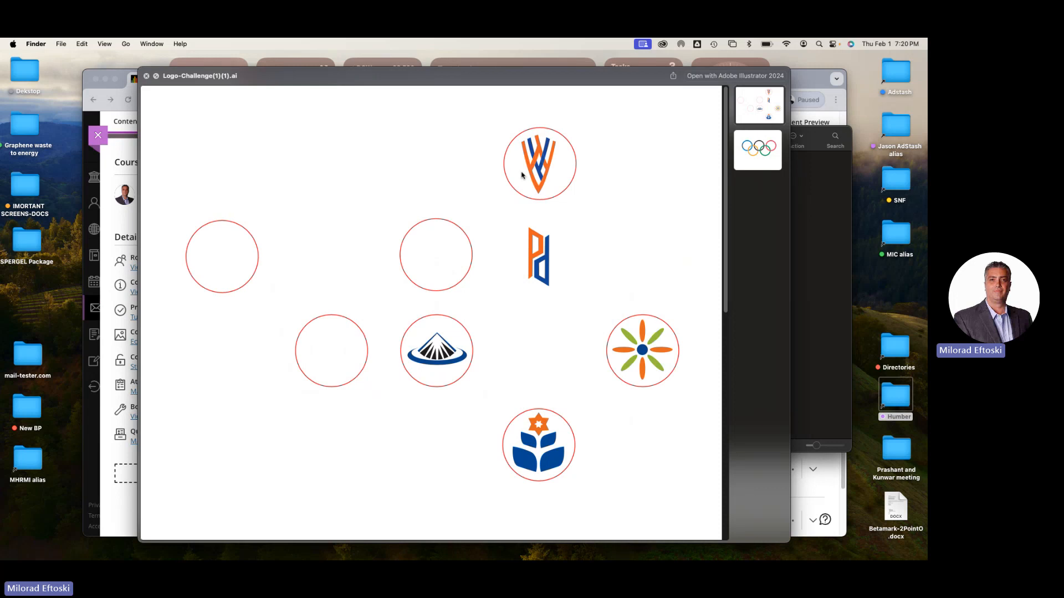
pyautogui.press('Up')
pyautogui.press('Down')
pyautogui.press('Down')
pyautogui.press('Up')
pyautogui.press('Up')
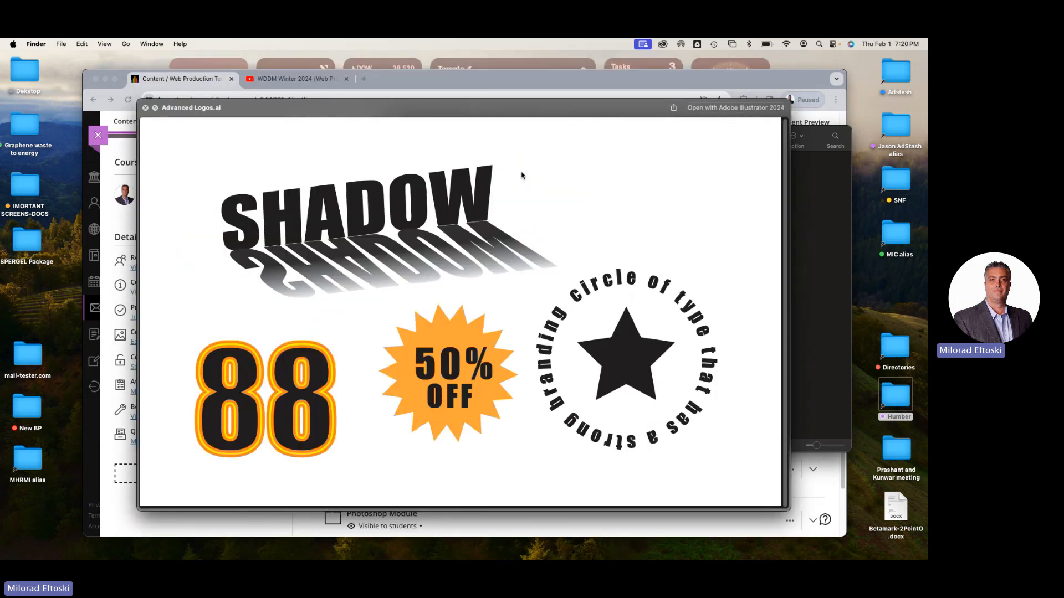
pyautogui.press('Down')
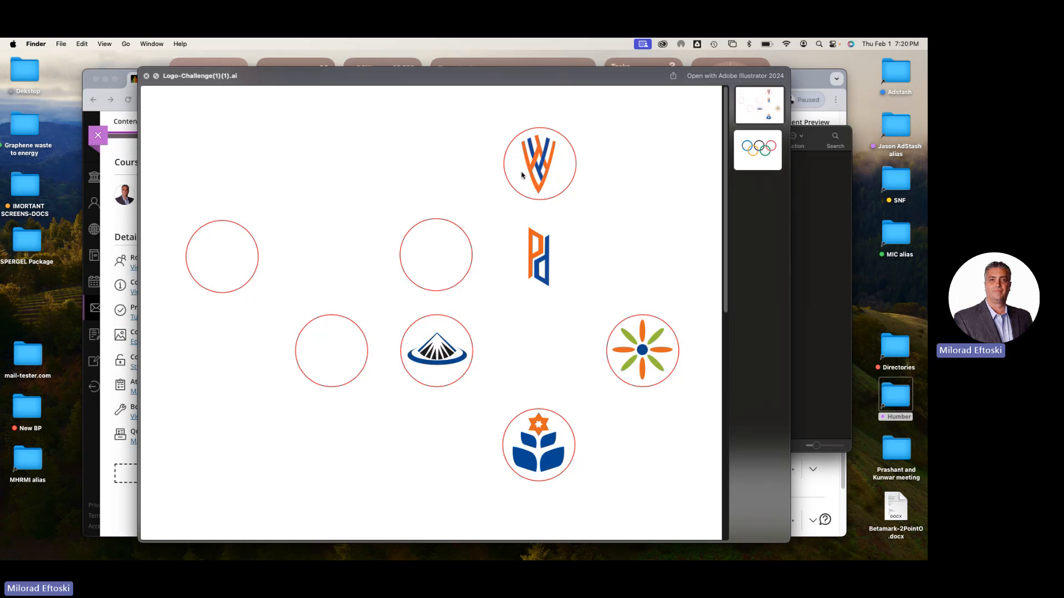
pyautogui.press('space')
pyautogui.click(613, 261)
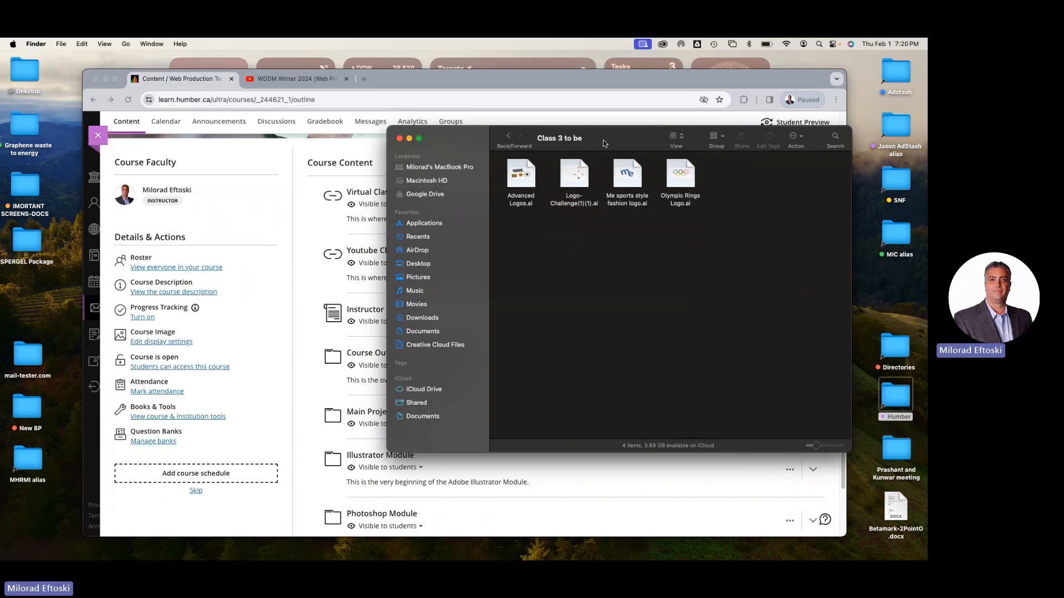
# Launch Adobe Illustrator 2024 and select Logo-Challenge(1)(1).ai in the Class 3 folder
pyautogui.moveTo(581, 139); pyautogui.dragTo(597, 143)
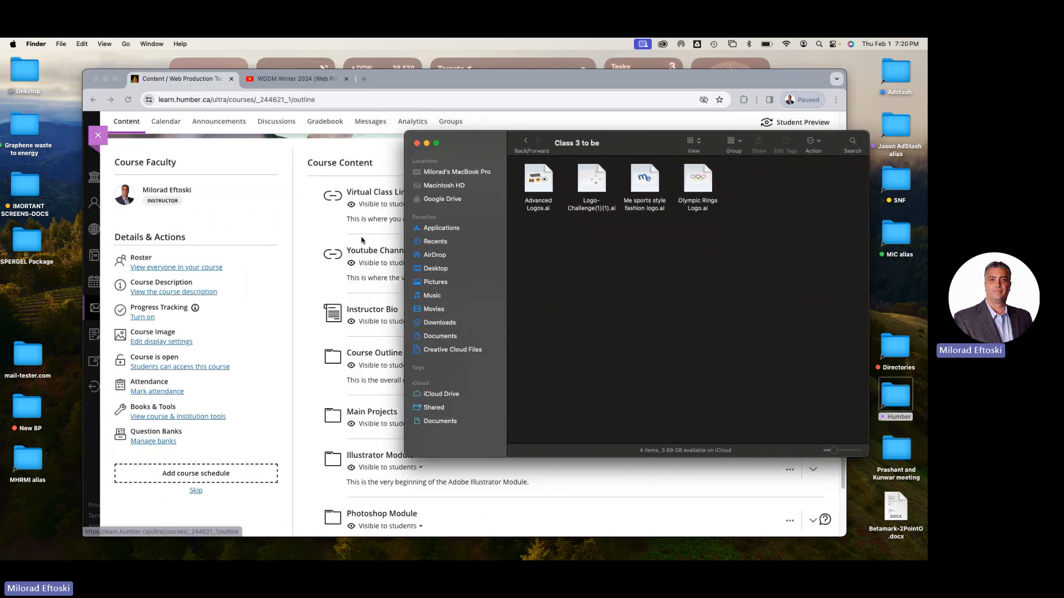
pyautogui.moveTo(266, 557)
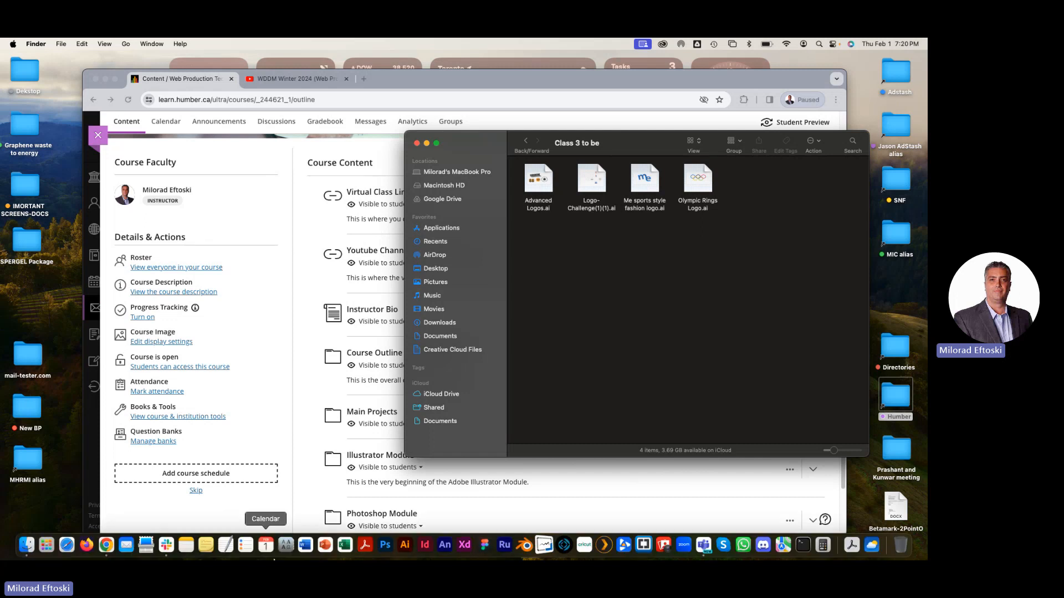
pyautogui.click(407, 547)
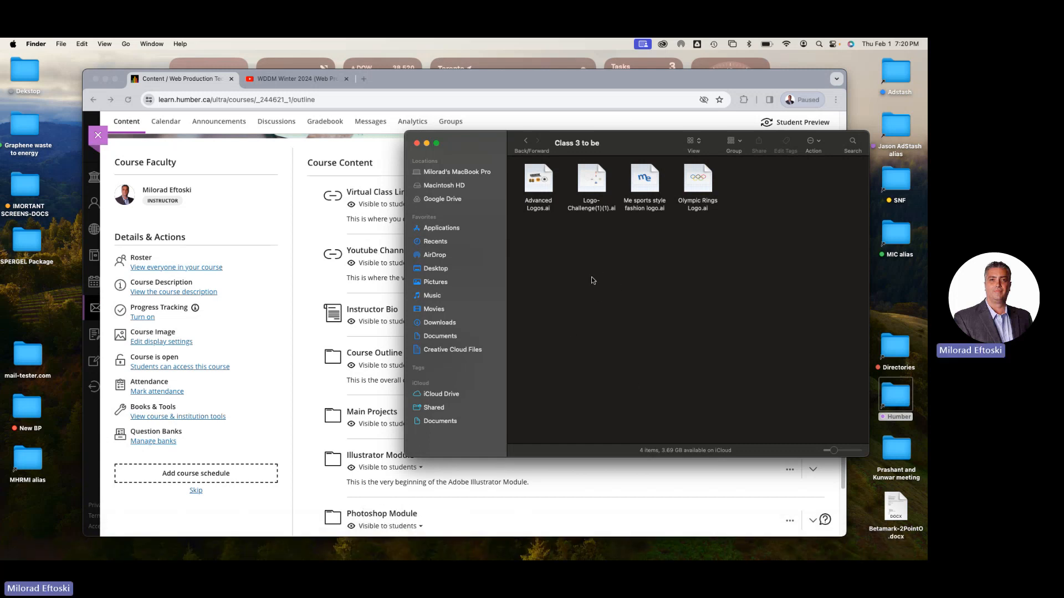
pyautogui.moveTo(635, 140); pyautogui.dragTo(638, 136)
pyautogui.click(594, 194)
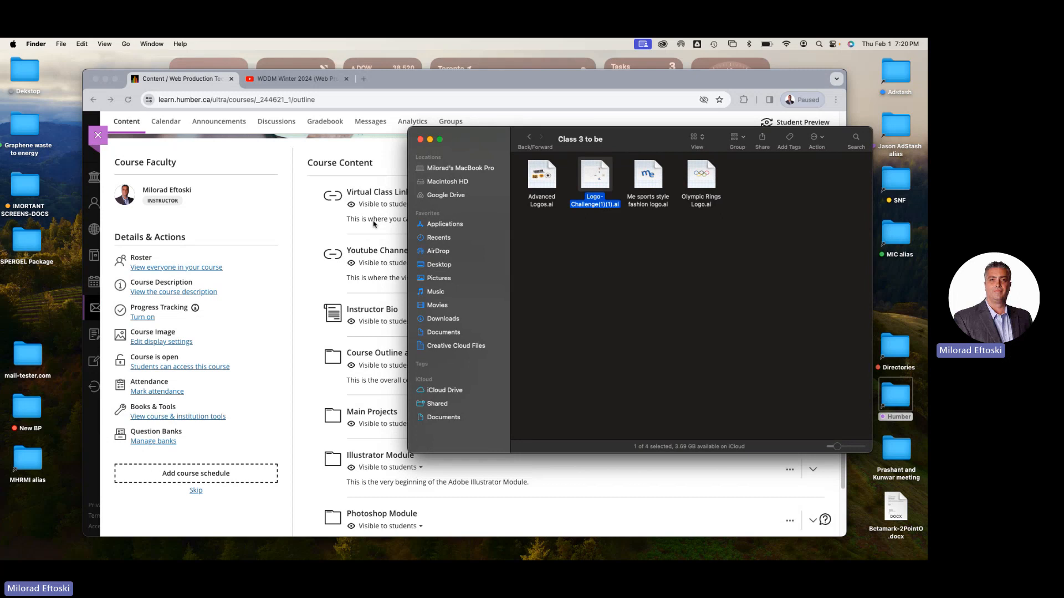
# Switch to Chrome, expand the Illustrator Module in the course content and look through its exercise files
pyautogui.click(261, 158)
pyautogui.scroll(-1, 529, 371)
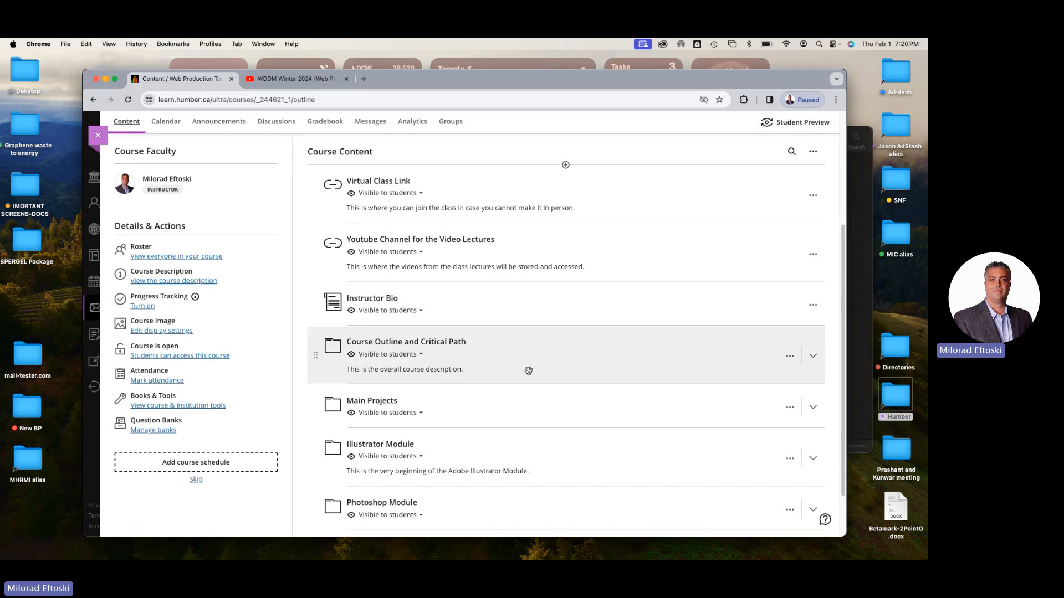
pyautogui.scroll(-3, 528, 371)
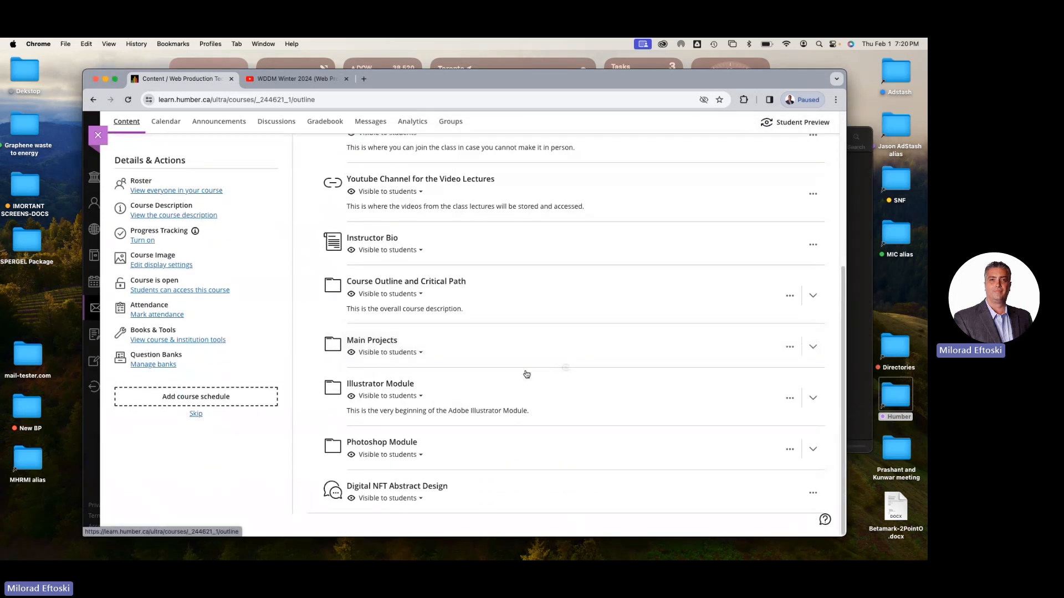
pyautogui.click(471, 385)
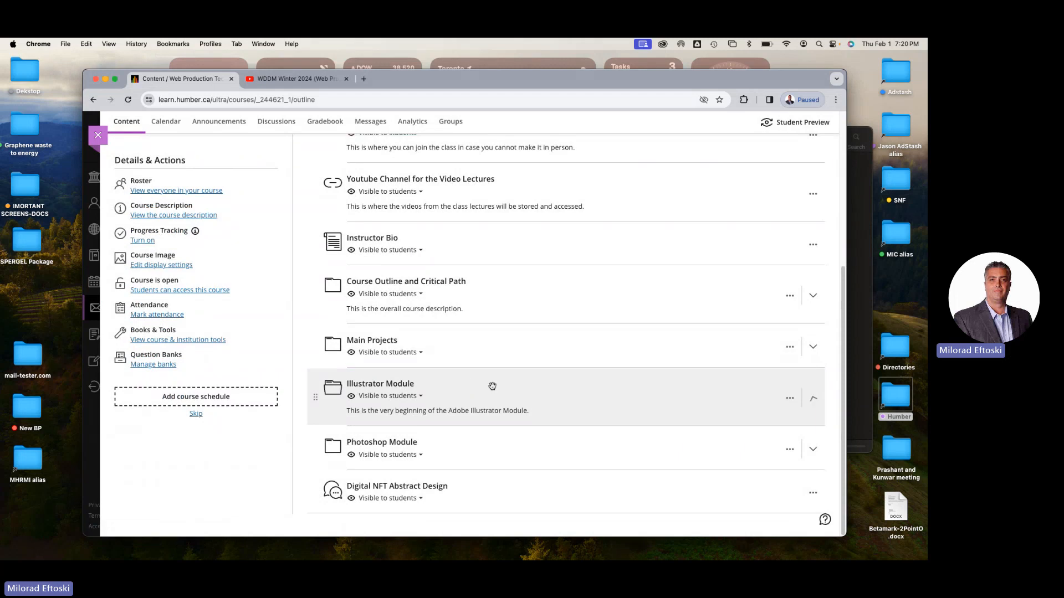
pyautogui.scroll(-8, 502, 386)
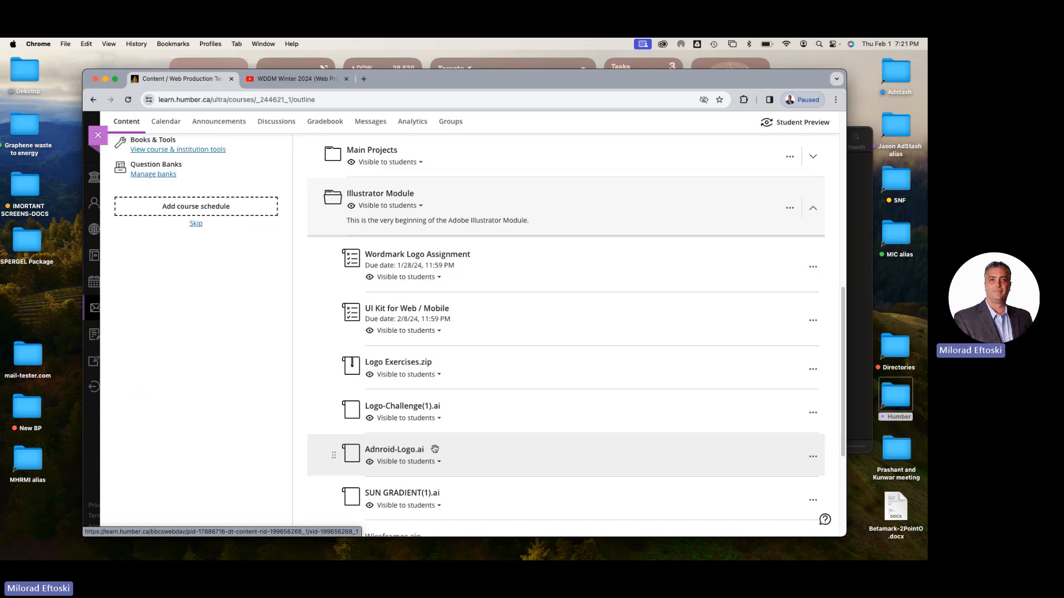
pyautogui.scroll(-1, 433, 450)
pyautogui.scroll(-3, 436, 449)
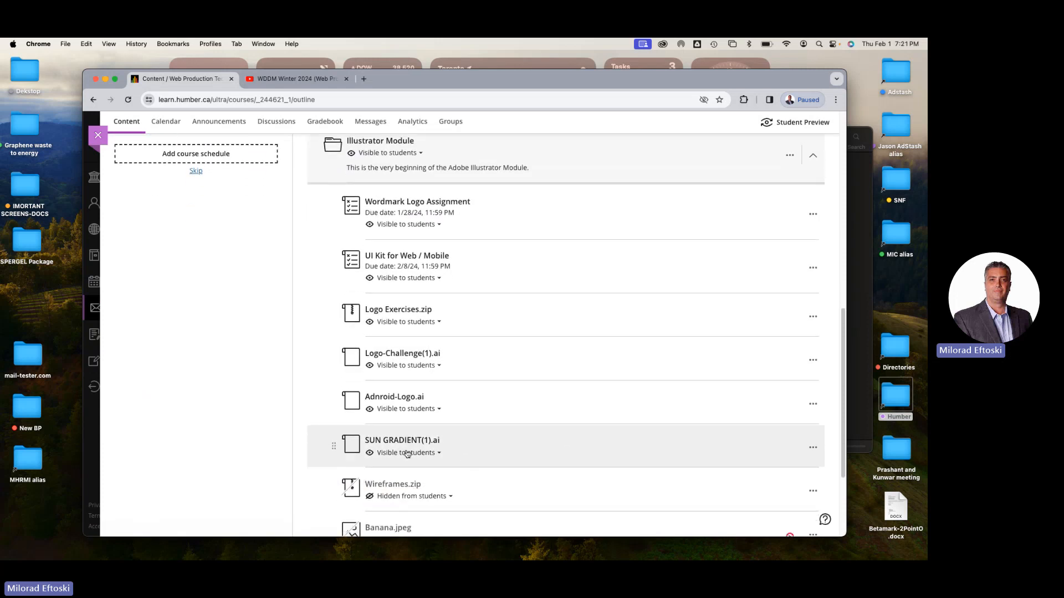
pyautogui.scroll(-4, 444, 443)
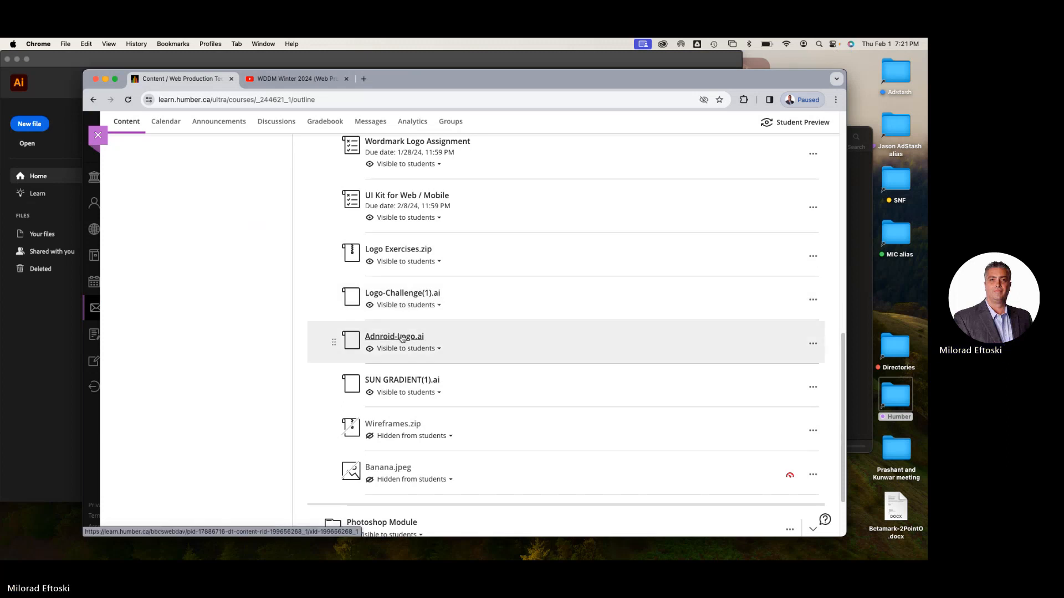
# Download Adnroid-Logo.ai from the Illustrator Module and save it to the Desktop
pyautogui.click(402, 338)
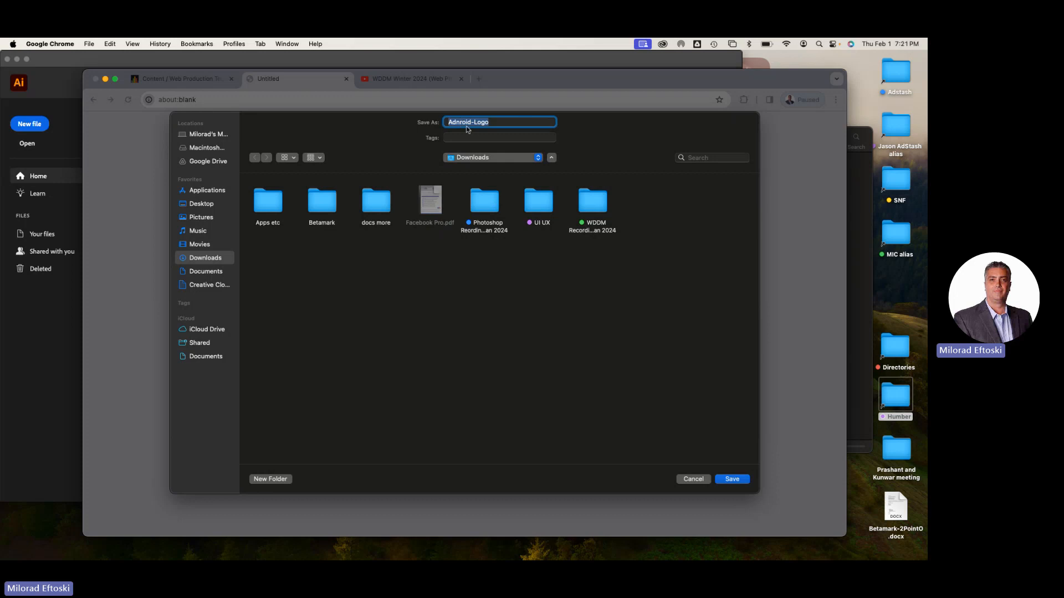
pyautogui.press('super+d')
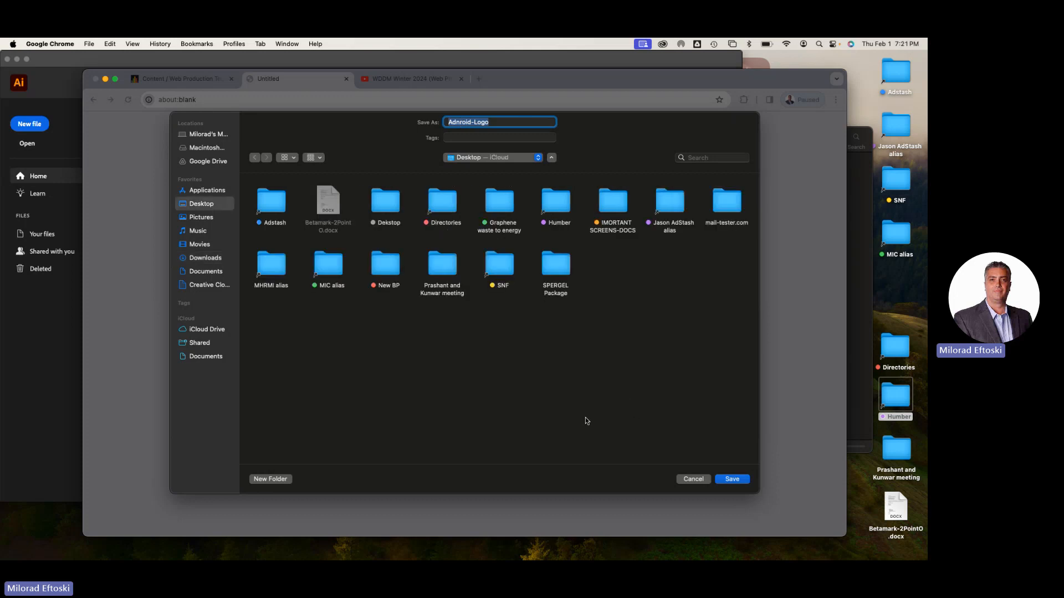
pyautogui.click(732, 479)
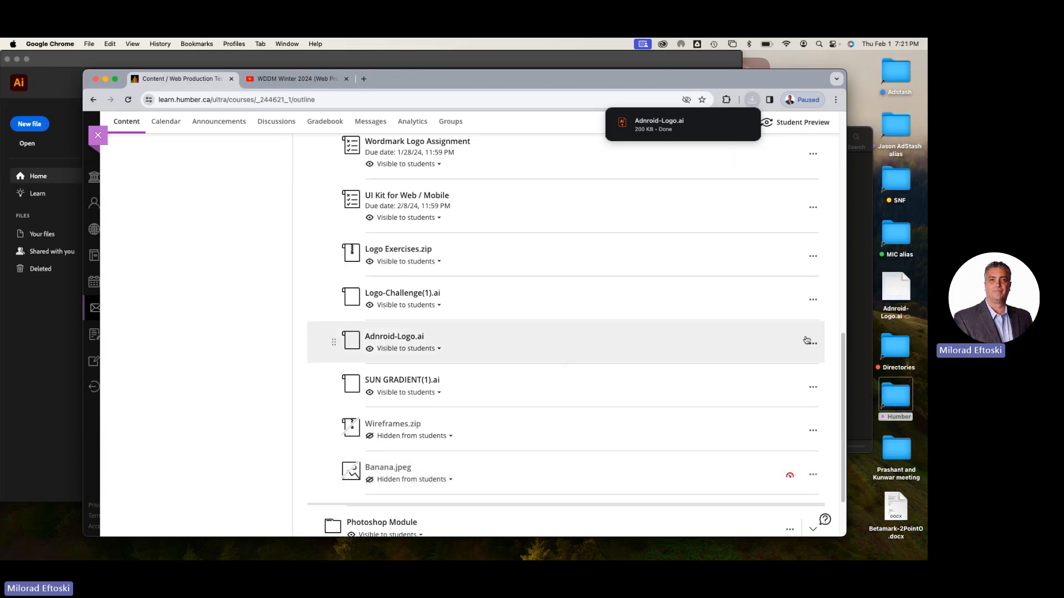
# Preview the downloaded Adnroid-Logo.ai file on the Desktop and close the preview
pyautogui.click(899, 290)
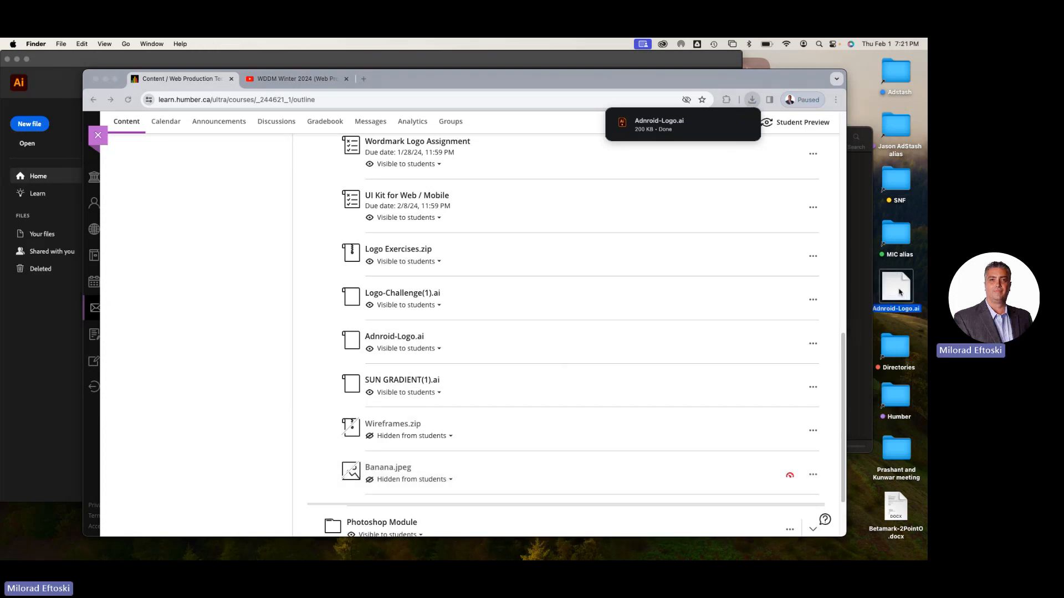
pyautogui.press('space')
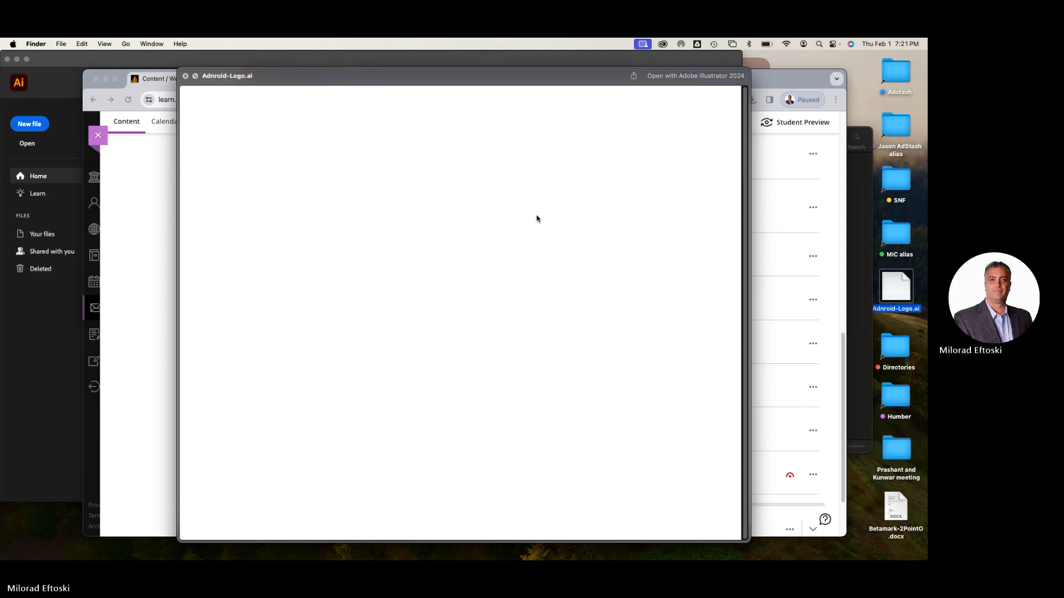
pyautogui.press('space')
pyautogui.scroll(10, 537, 271)
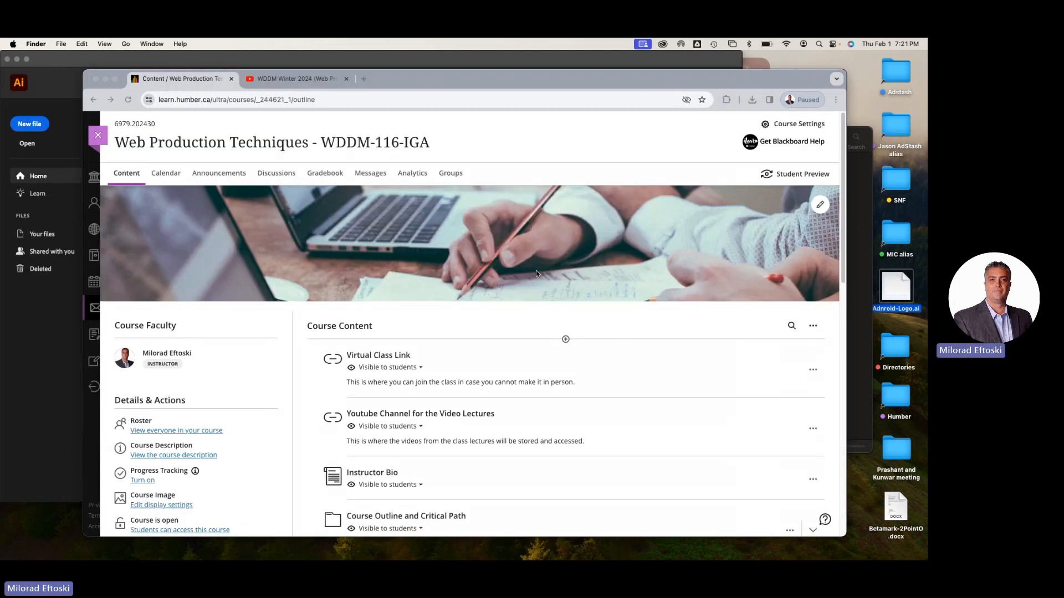
# Minimize the browser, reposition the Illustrator window and open Logo-Challenge(1)(1).ai from the Class 3 folder in Illustrator
pyautogui.click(105, 79)
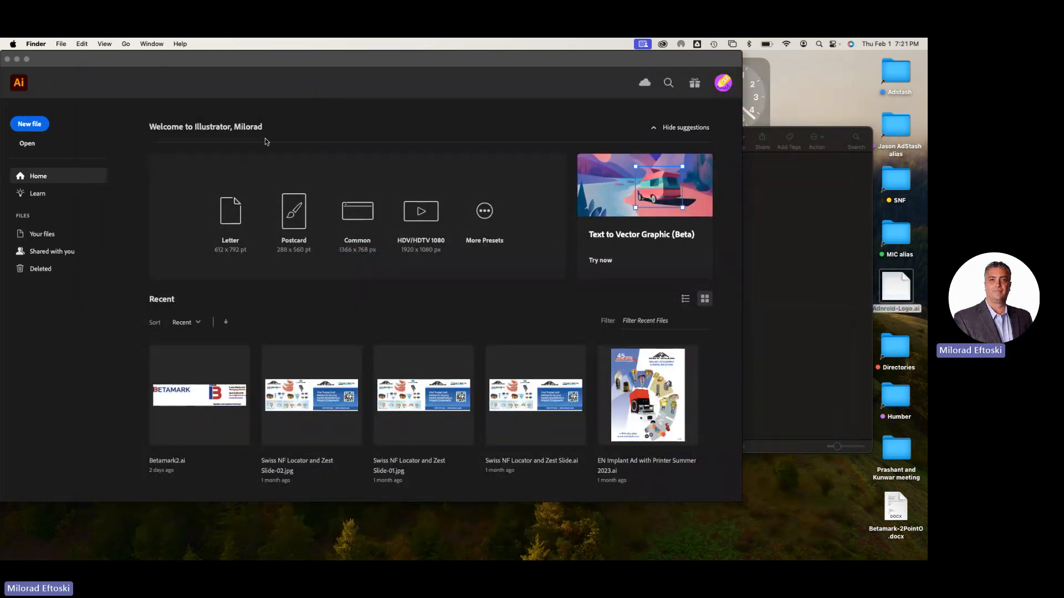
pyautogui.moveTo(170, 62); pyautogui.dragTo(206, 71)
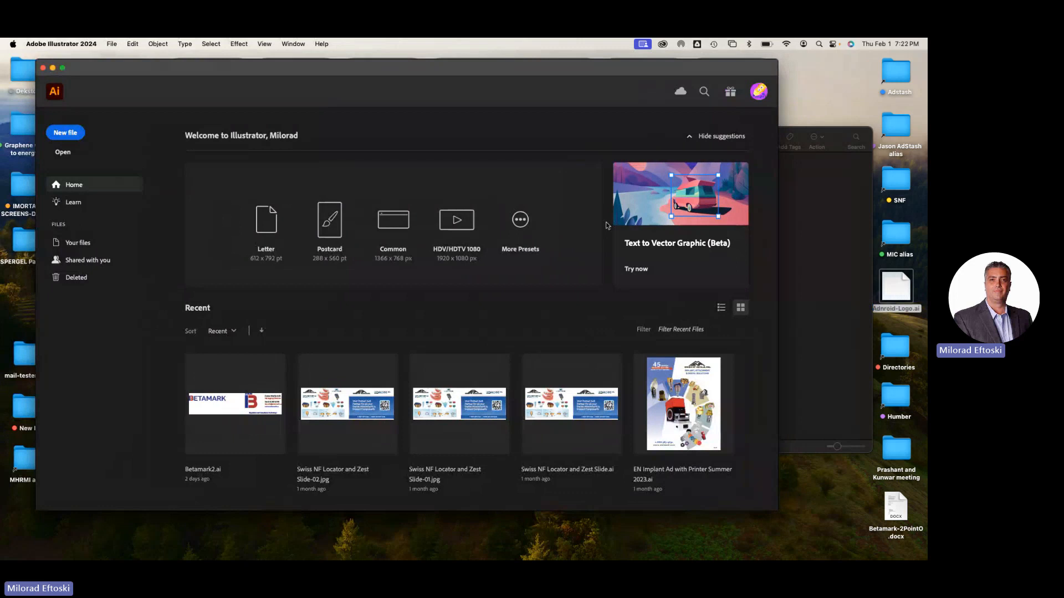
pyautogui.click(790, 260)
pyautogui.doubleClick(600, 182)
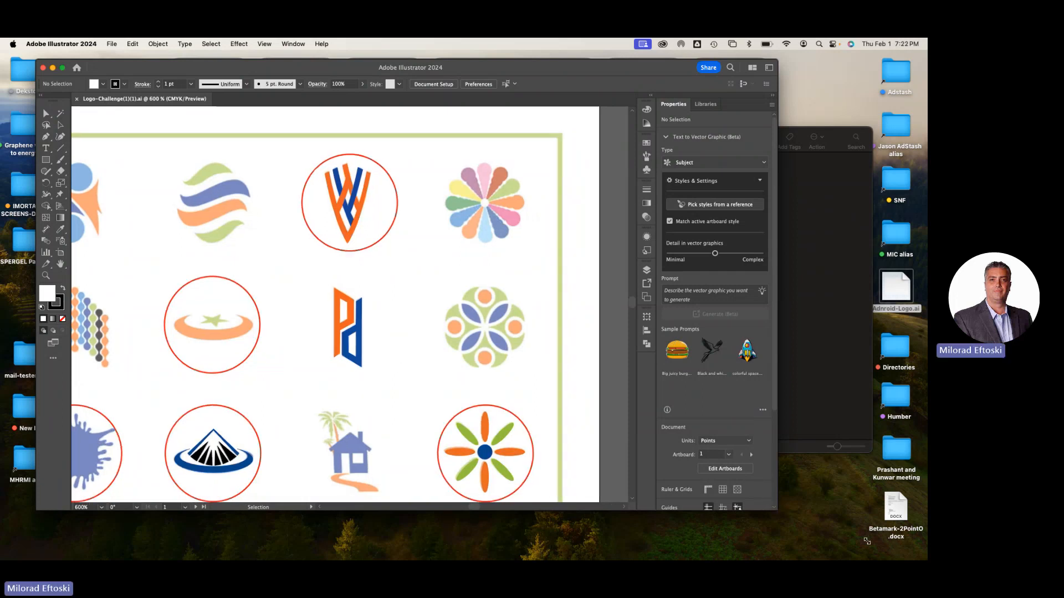
# Enlarge the Illustrator window and zoom the logo challenge document out to 400%
pyautogui.moveTo(772, 511); pyautogui.dragTo(900, 556)
pyautogui.press('super+minus')
pyautogui.press('space')
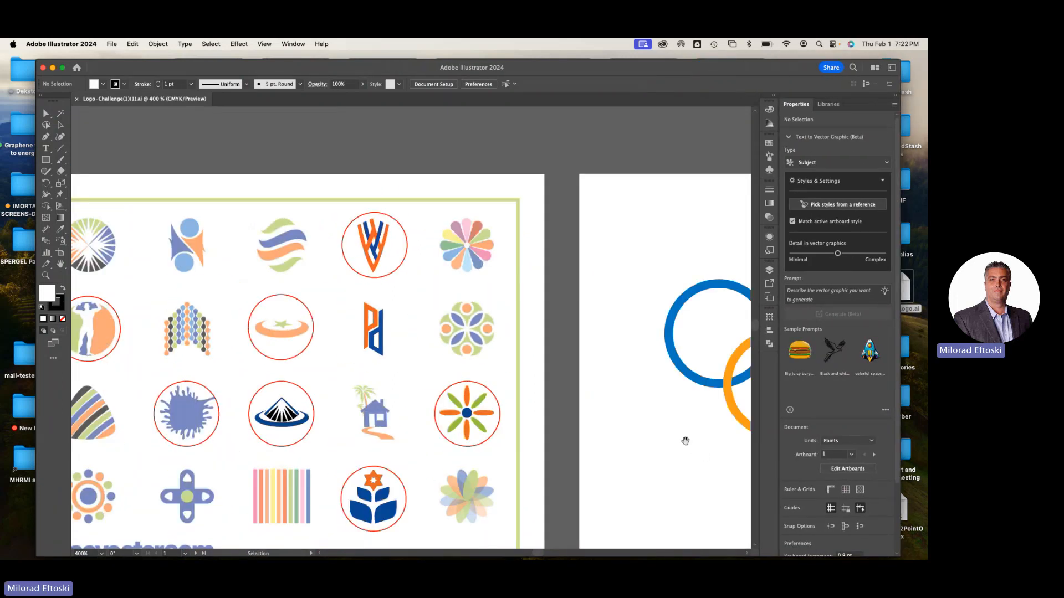
# Examine the logo sheet and the orange ring and star logo up close at 4800%
pyautogui.moveTo(459, 420); pyautogui.dragTo(640, 388)
pyautogui.moveTo(570, 399); pyautogui.dragTo(492, 383)
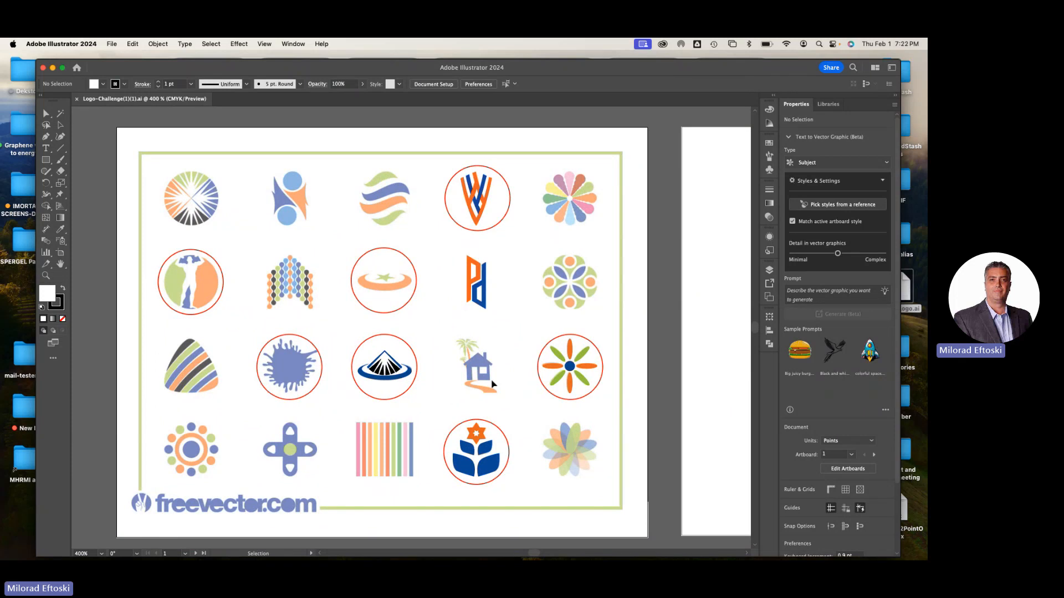
pyautogui.press('super+equal')
pyautogui.press('super+equal')
pyautogui.press('super+equal')
pyautogui.press('super+equal')
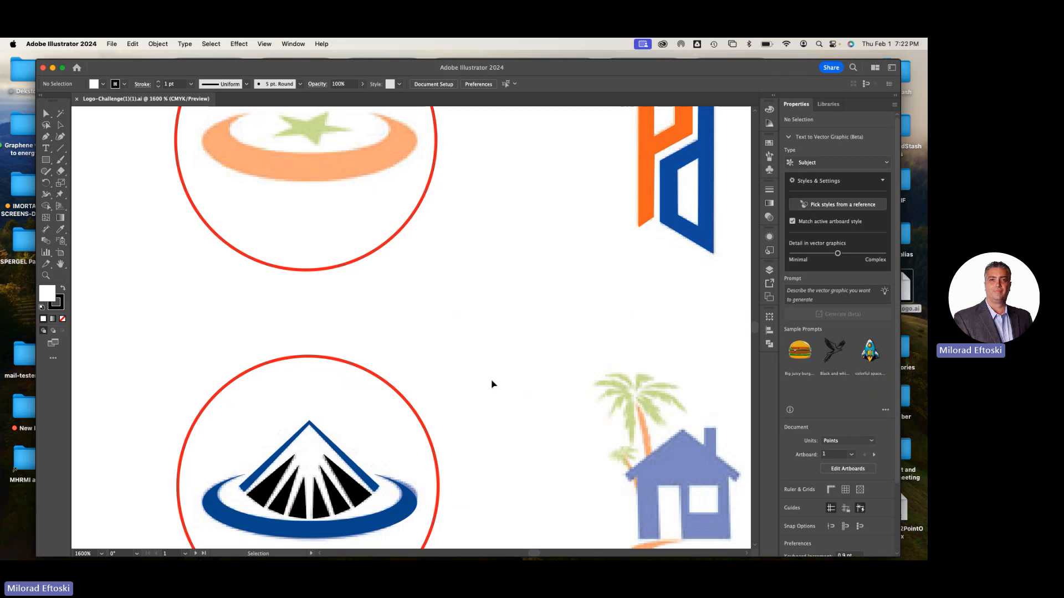
pyautogui.press('space')
pyautogui.moveTo(473, 295); pyautogui.dragTo(543, 397)
pyautogui.scroll(3, 394, 263)
pyautogui.press('space')
pyautogui.moveTo(400, 265); pyautogui.dragTo(459, 338)
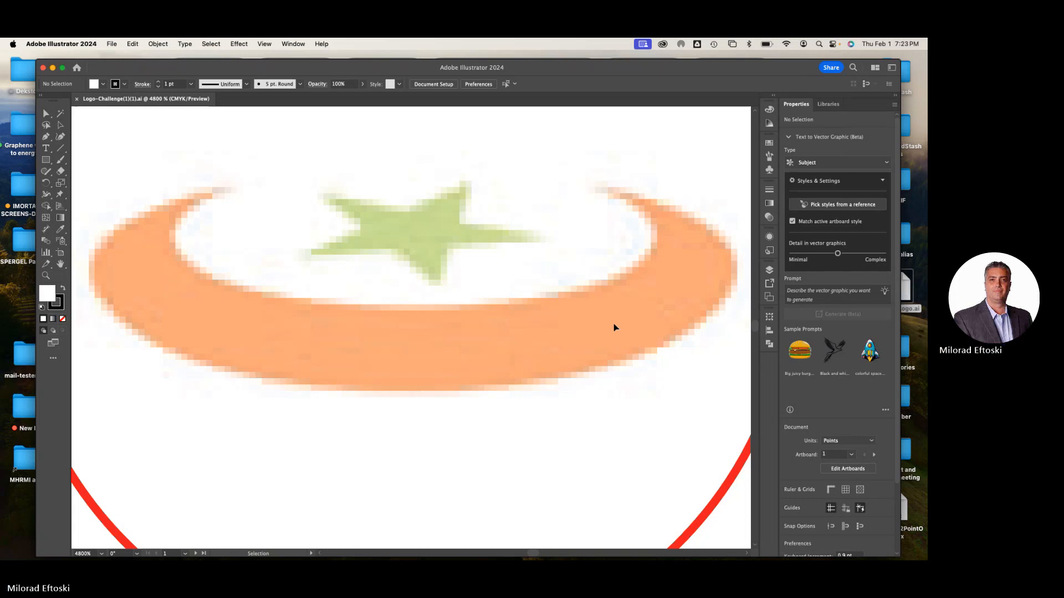
# Return to the 400% overview and look over the full sheet of logos on the first artboard
pyautogui.press('super+minus')
pyautogui.press('super+minus')
pyautogui.press('super+minus')
pyautogui.press('super+minus')
pyautogui.press('super+minus')
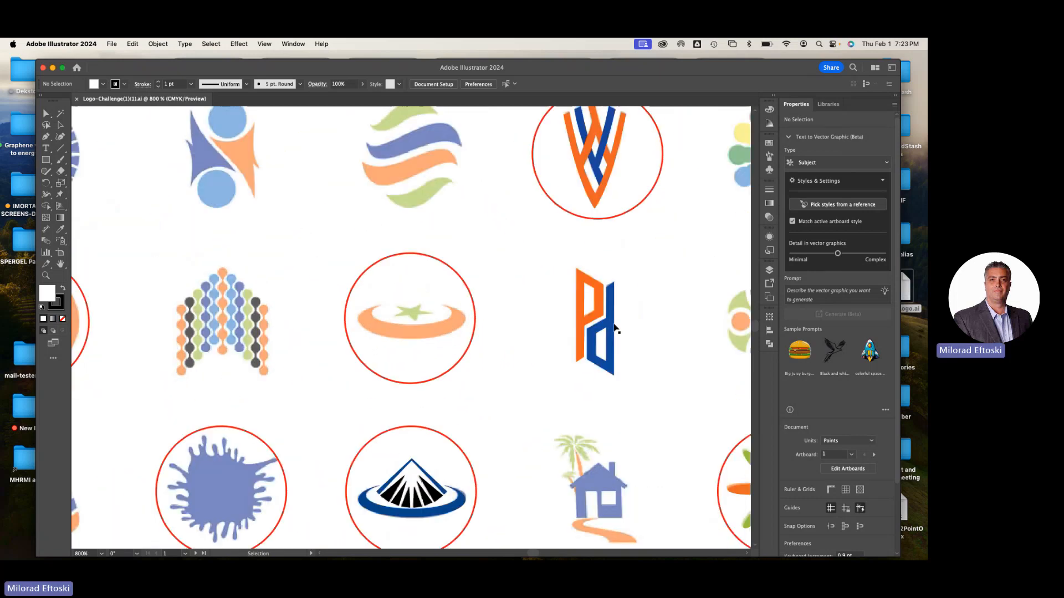
pyautogui.hscroll(-6, 368, 238)
pyautogui.scroll(1, 367, 237)
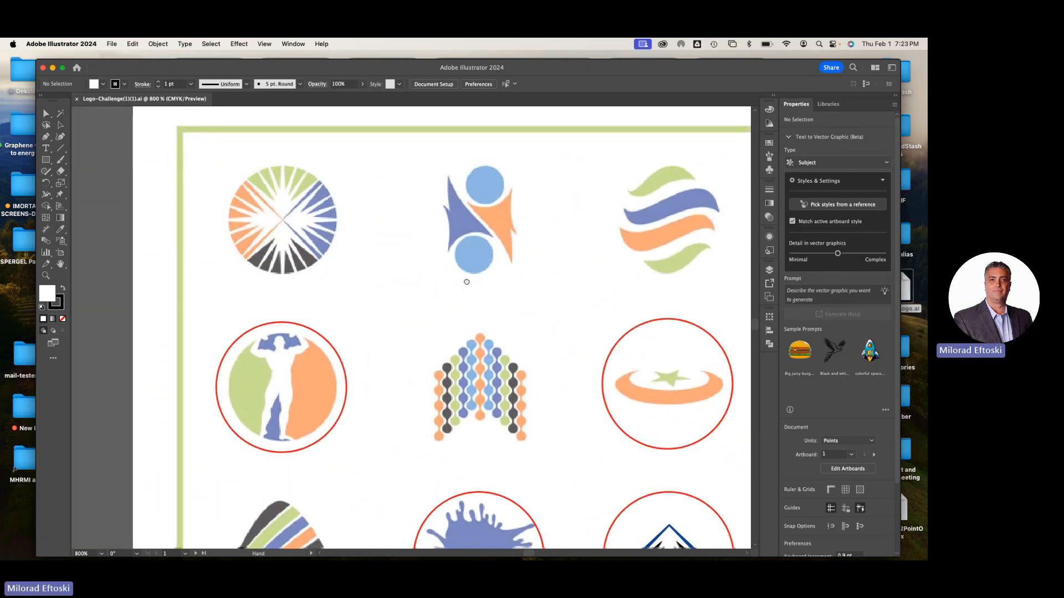
pyautogui.press('super+minus')
pyautogui.press('super+minus')
pyautogui.hscroll(4, 435, 270)
pyautogui.scroll(-3, 434, 270)
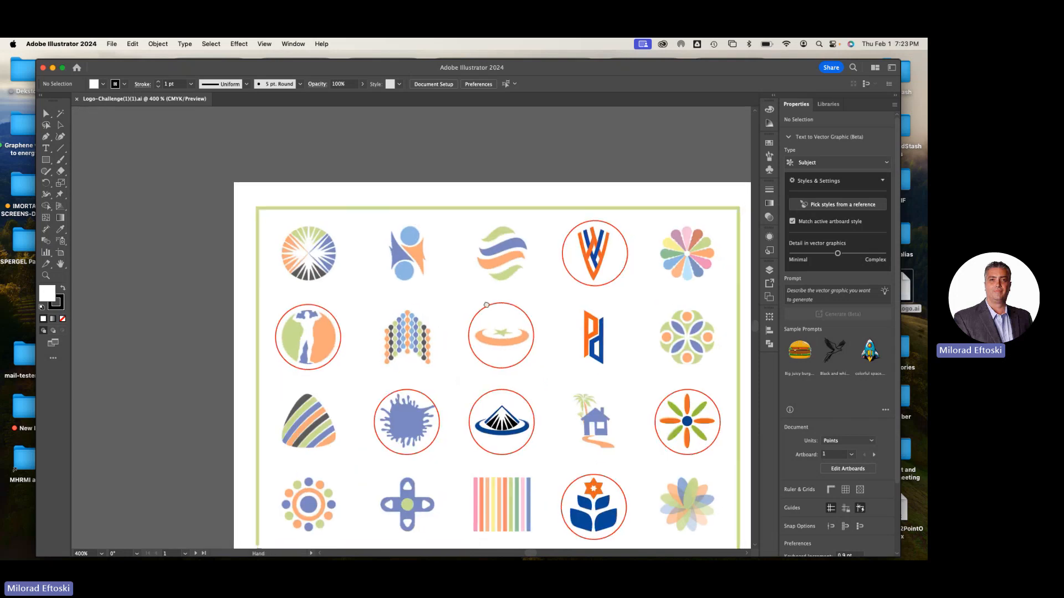
pyautogui.hscroll(2, 413, 282)
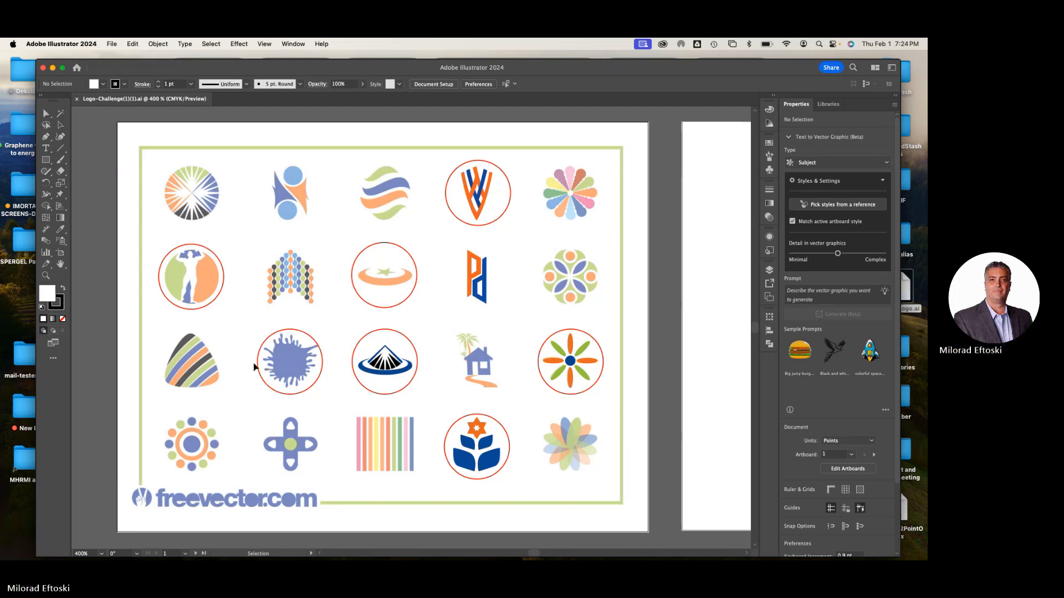
# Examine the circled blue splatter and standing figure logos up close, and the top rows of the sheet
pyautogui.scroll(10, 254, 366)
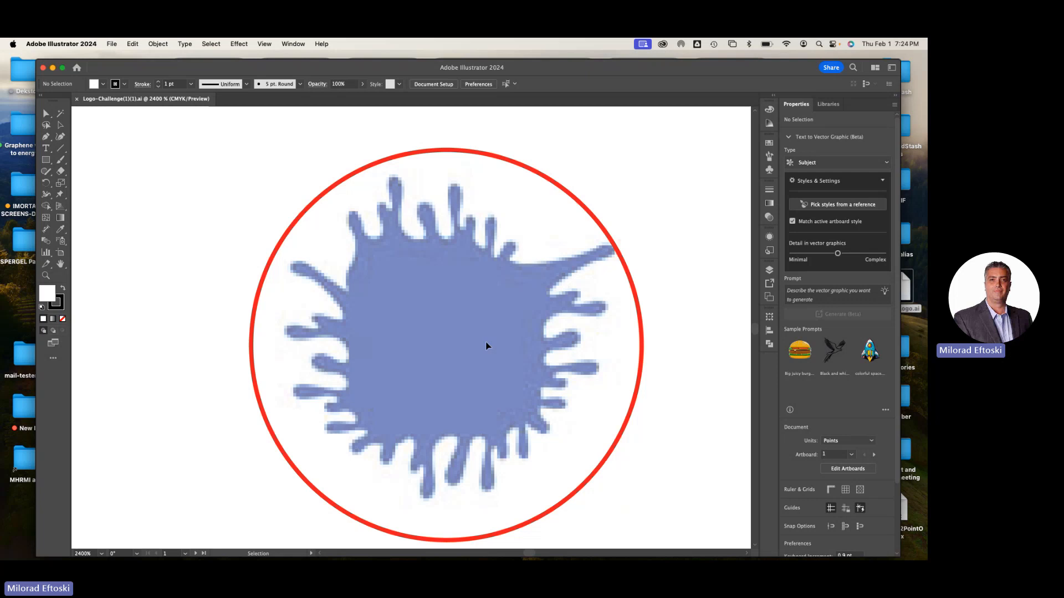
pyautogui.scroll(-6, 496, 337)
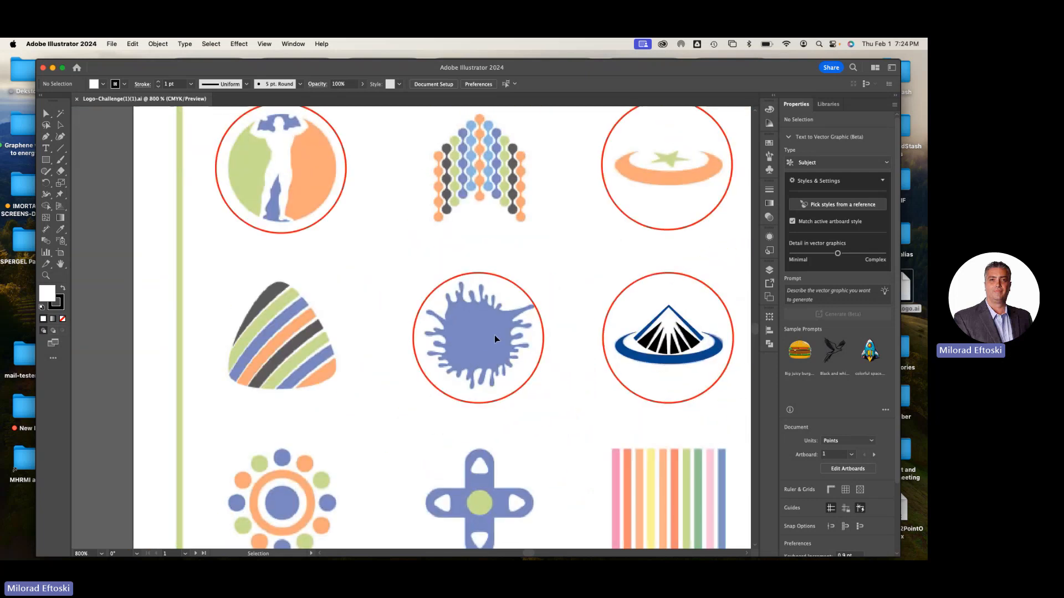
pyautogui.scroll(-4, 494, 334)
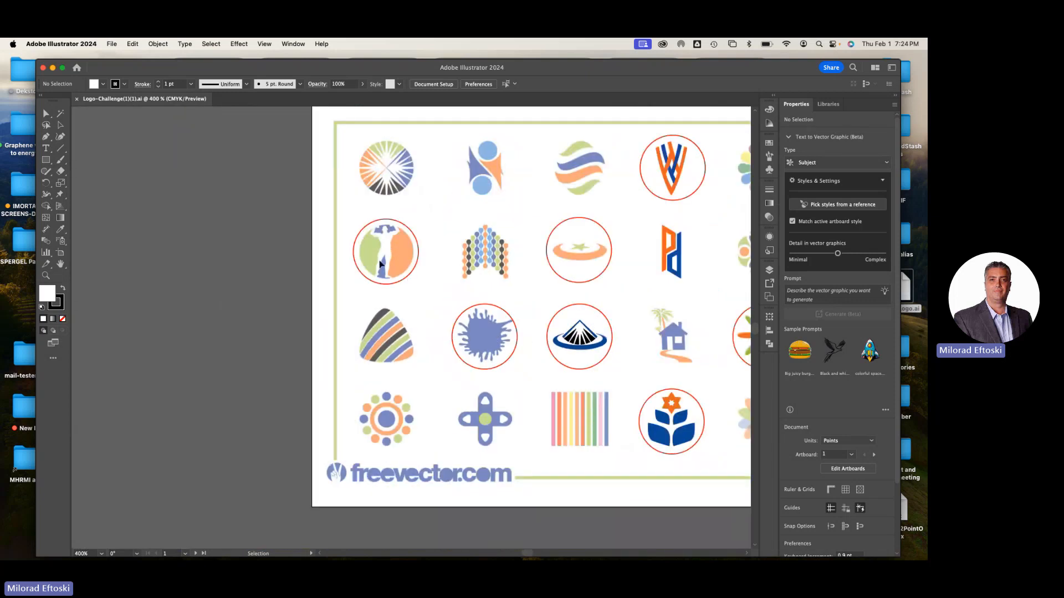
pyautogui.scroll(4, 370, 246)
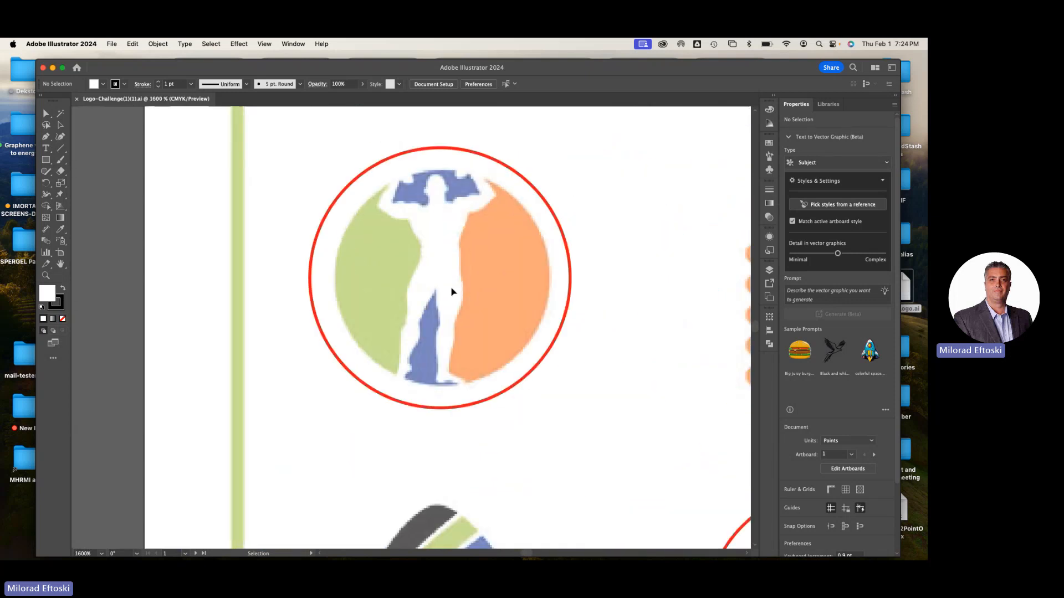
pyautogui.scroll(-2, 451, 290)
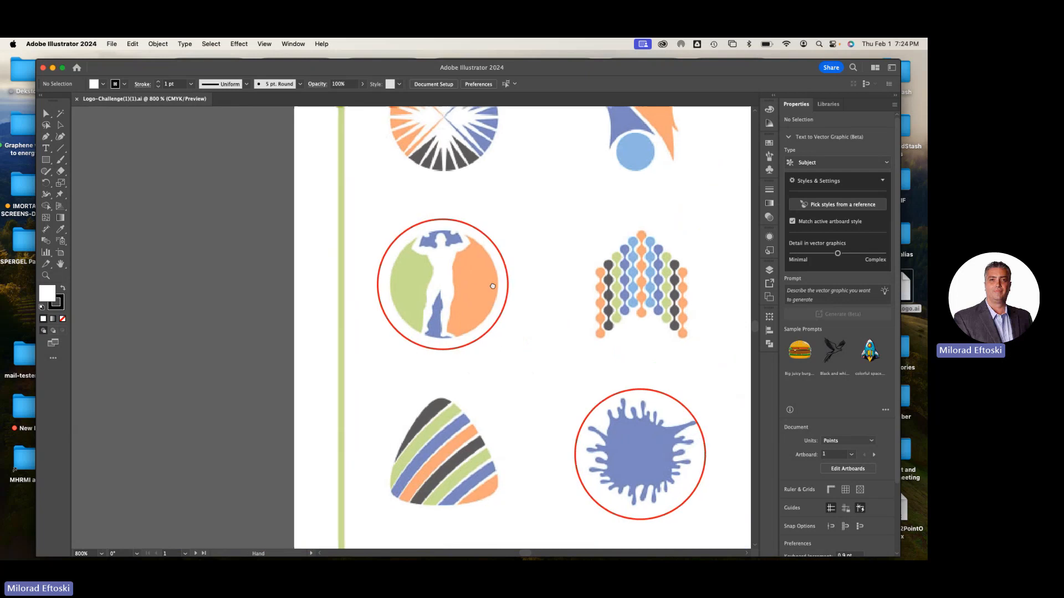
pyautogui.moveTo(492, 284); pyautogui.dragTo(444, 325)
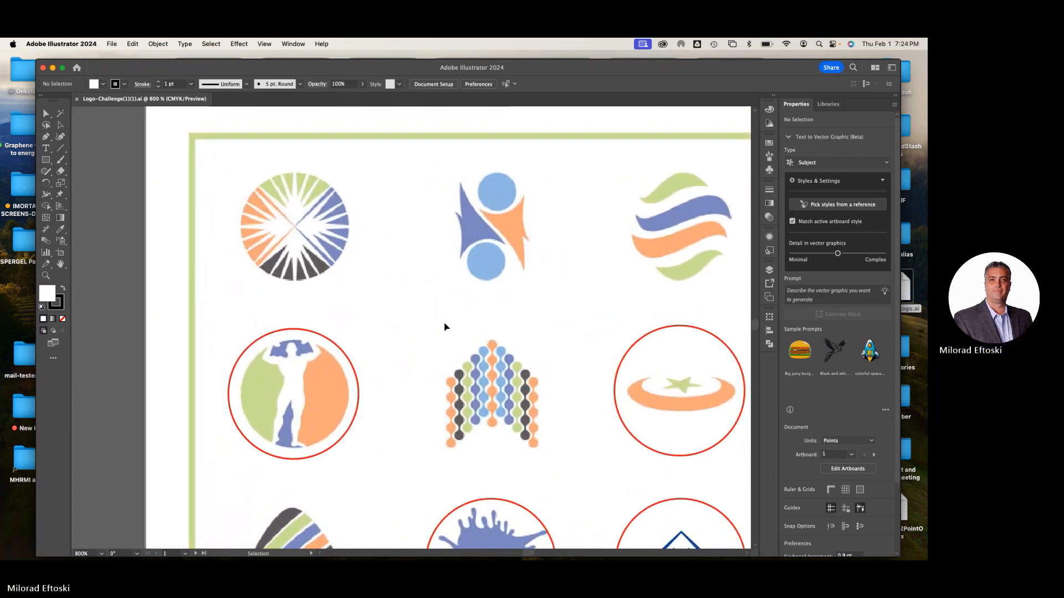
# Show the document's layers with the sunburst logo at 2400%, and hide and reshow Layer 1 to check its contents
pyautogui.scroll(3, 278, 210)
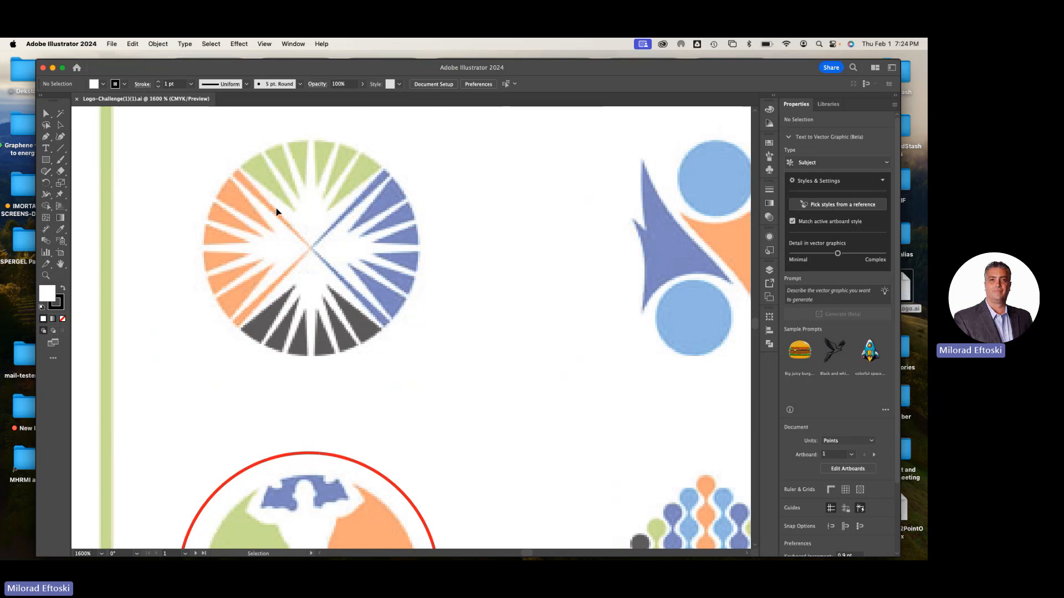
pyautogui.press('super+equal')
pyautogui.moveTo(276, 210); pyautogui.dragTo(364, 315)
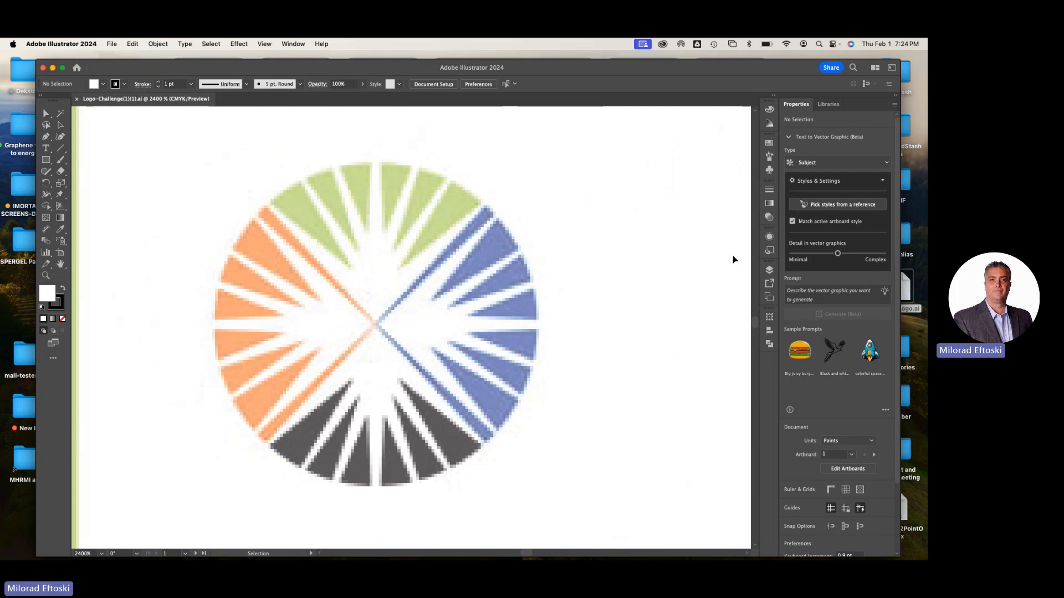
pyautogui.click(292, 43)
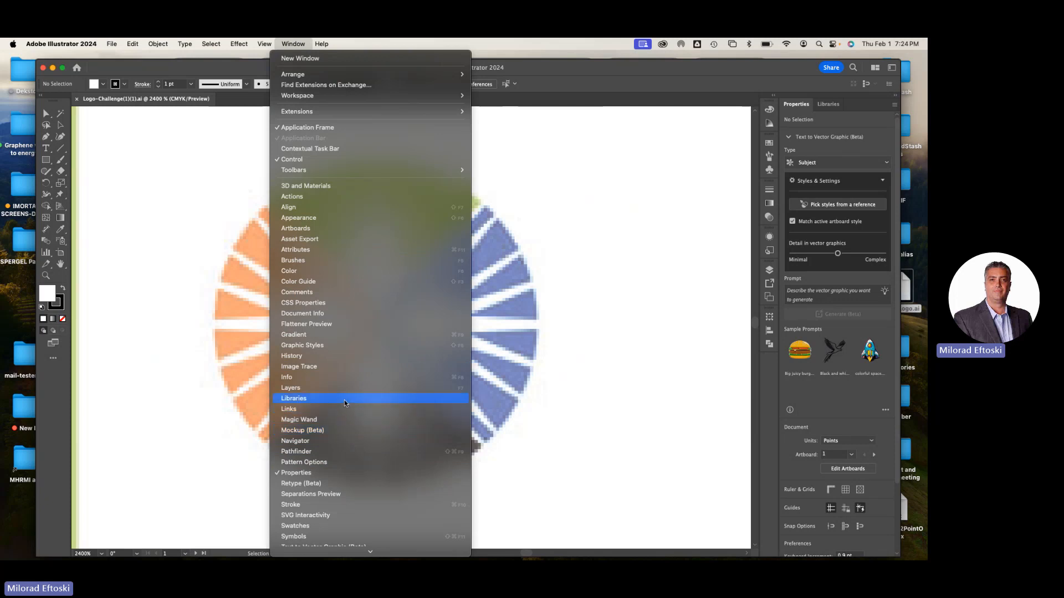
pyautogui.click(336, 387)
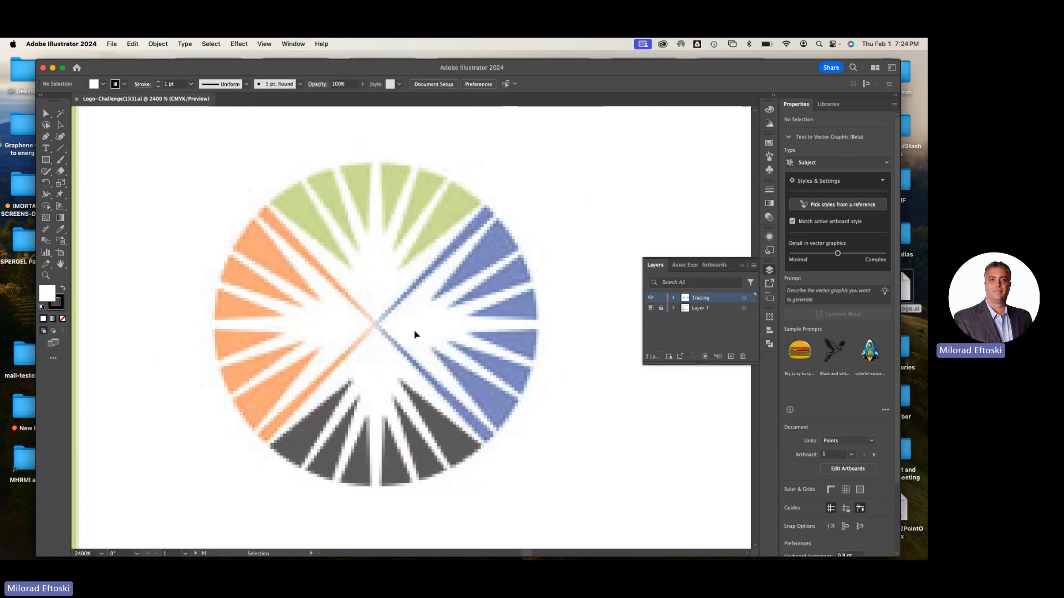
pyautogui.click(651, 308)
pyautogui.click(651, 309)
# Trace the sunburst's leftmost green wedge with the Pen tool as a closed triangle about 20 by 22 pt on the Tracing layer
pyautogui.click(47, 138)
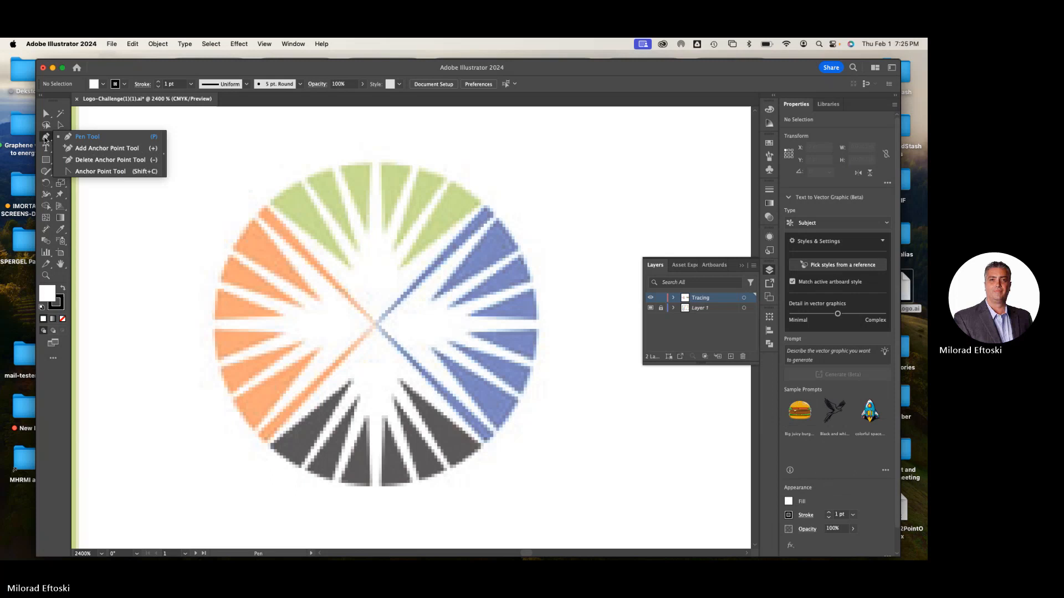
pyautogui.click(95, 138)
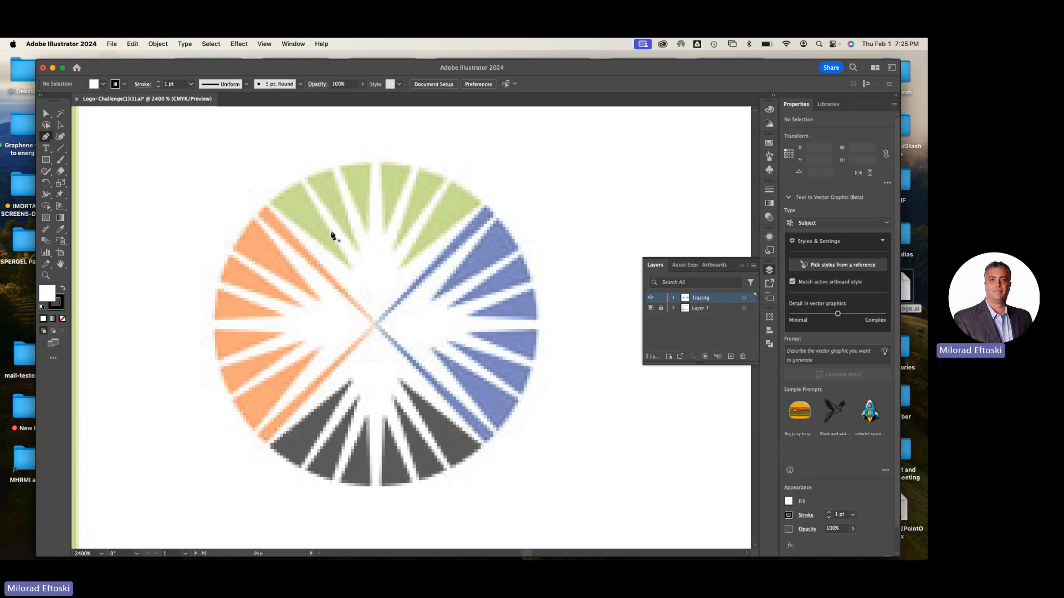
pyautogui.click(270, 202)
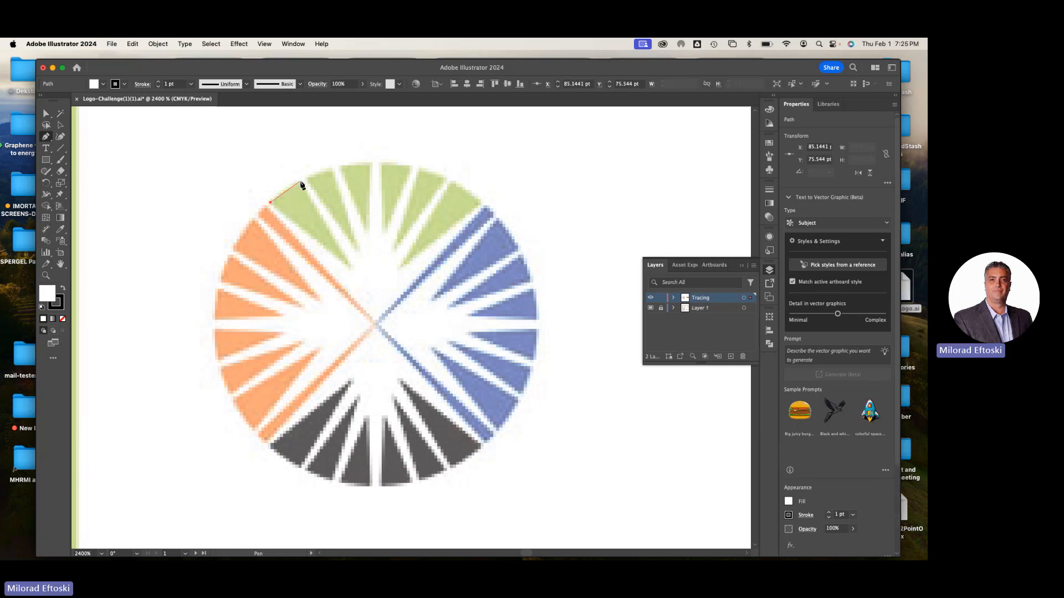
pyautogui.click(300, 181)
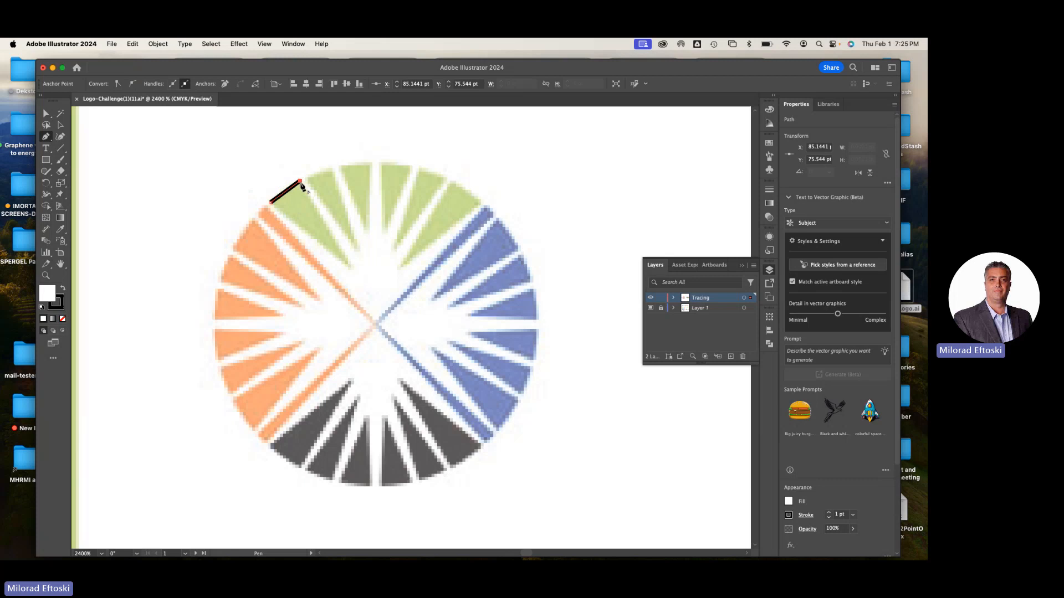
pyautogui.click(351, 269)
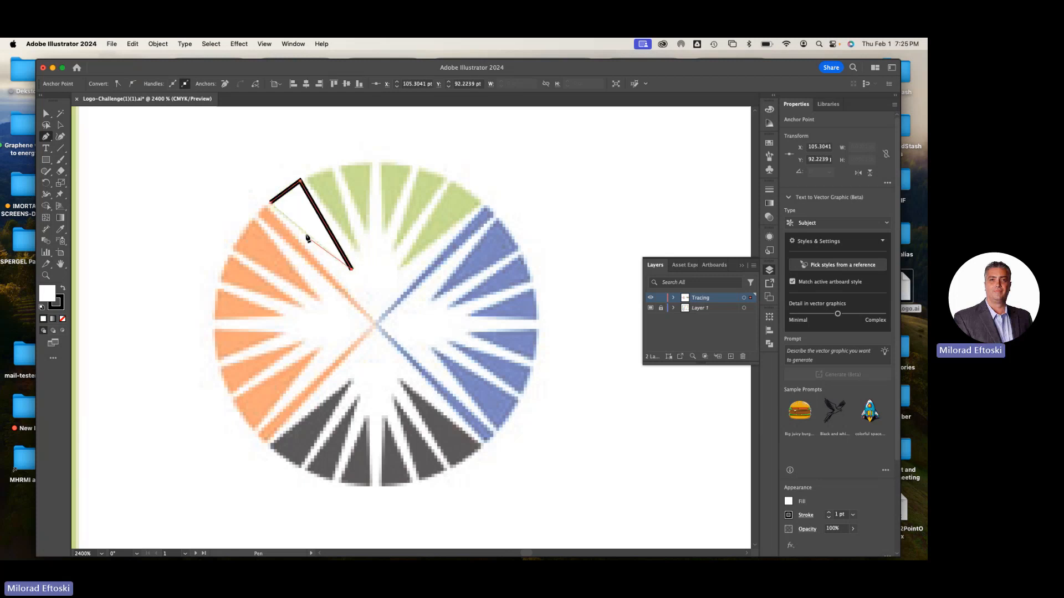
pyautogui.click(270, 203)
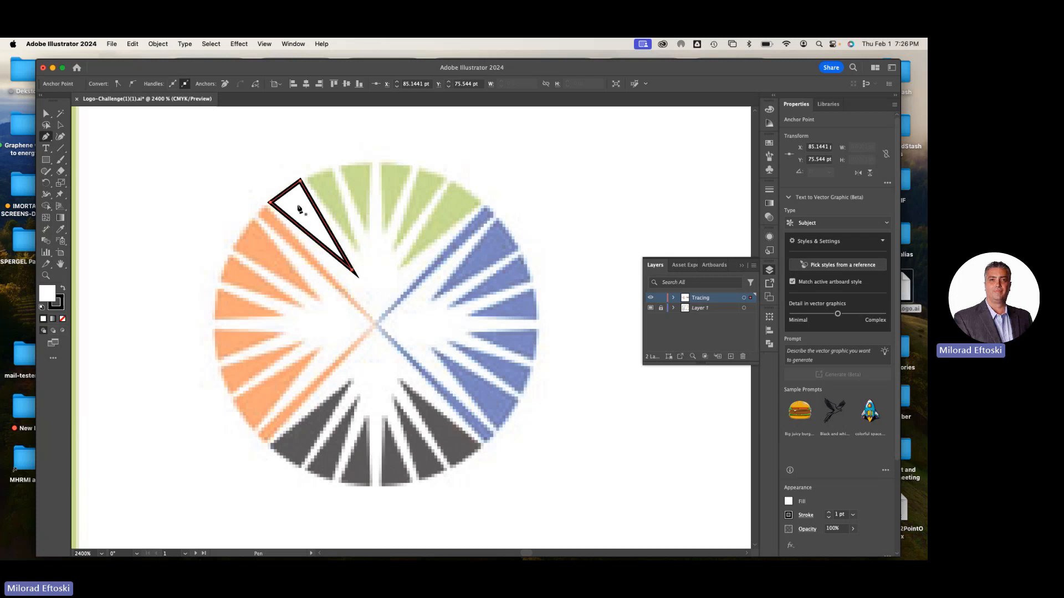
# Duplicate the traced triangle onto the second green wedge, about 9.6 pt to the right and 5.8 pt higher, and deselect it
pyautogui.click(63, 125)
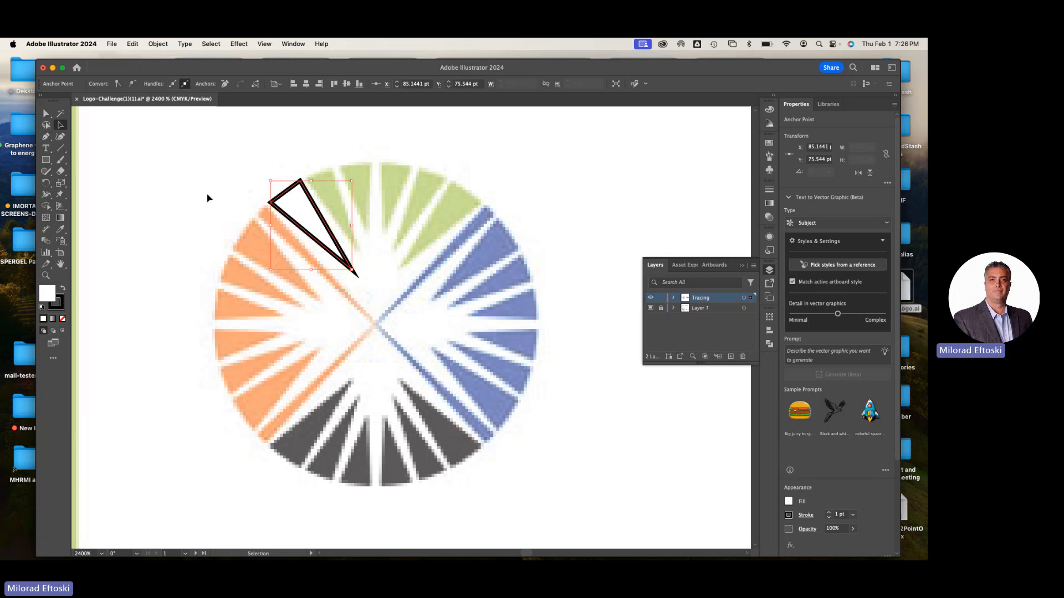
pyautogui.click(304, 205)
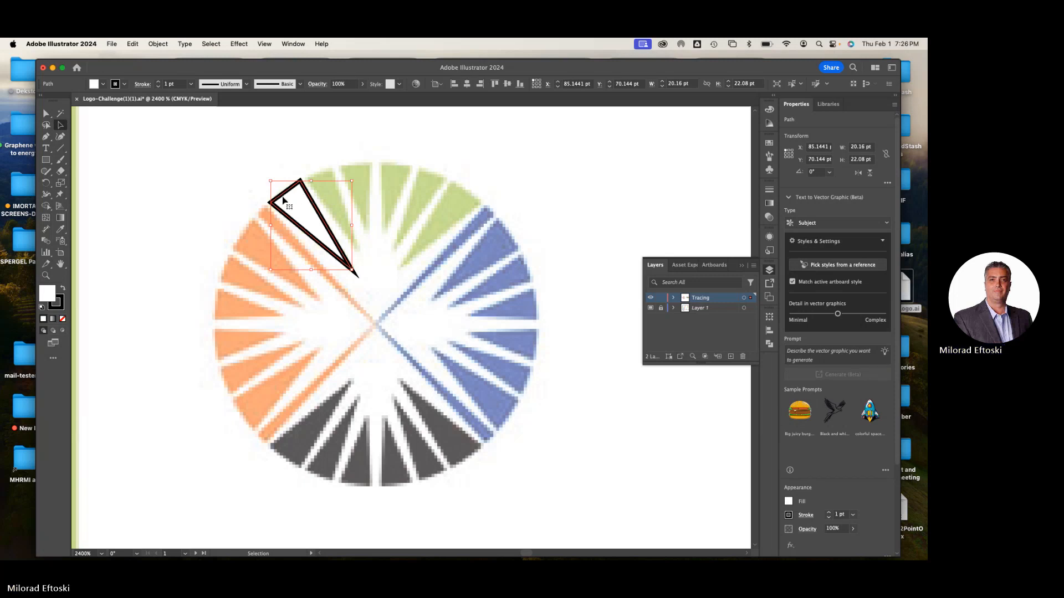
pyautogui.moveTo(298, 213); pyautogui.dragTo(336, 190)
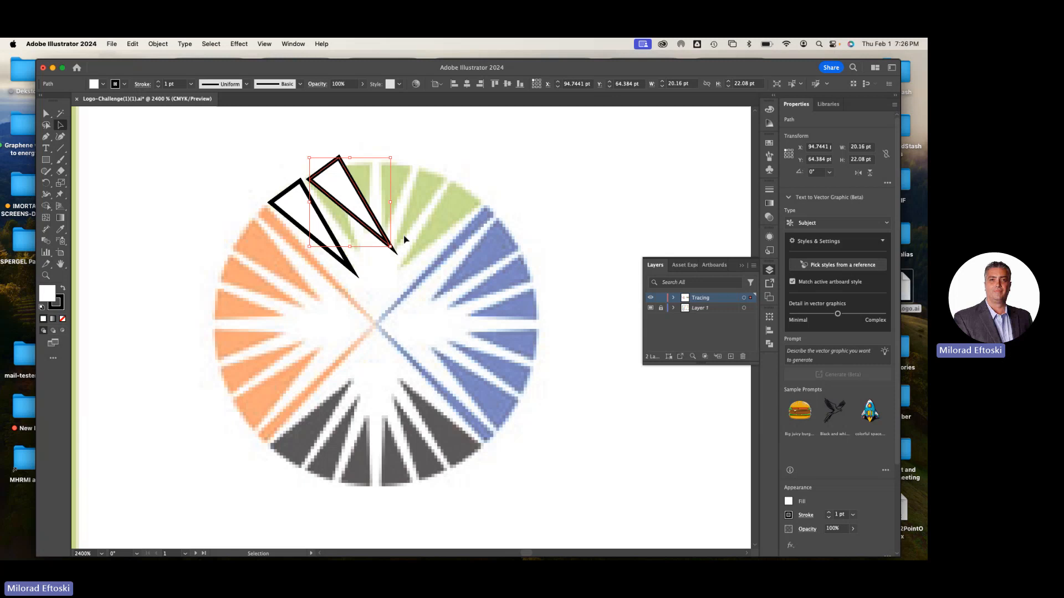
pyautogui.click(423, 241)
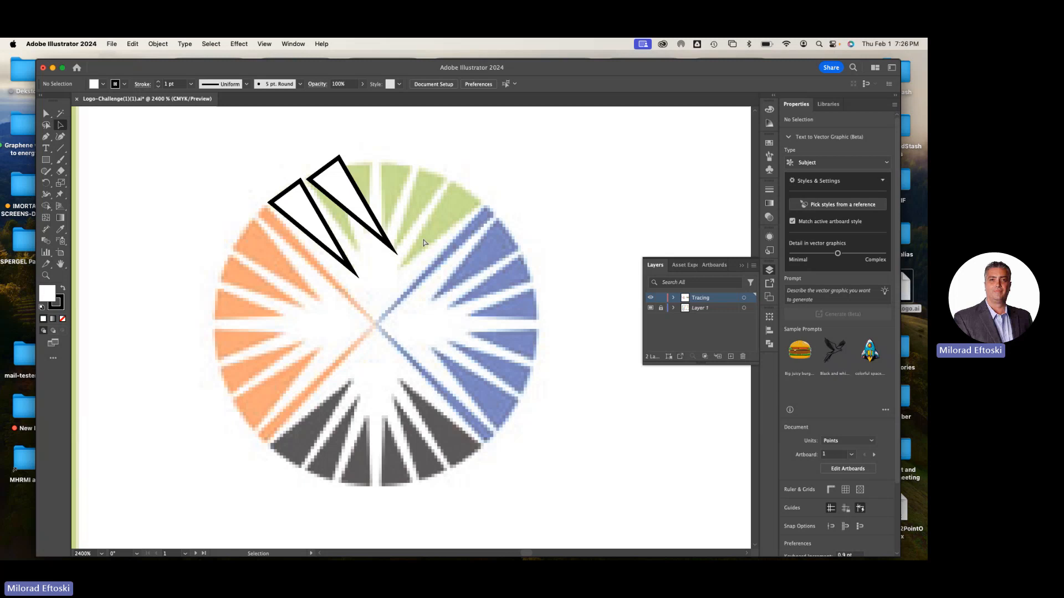
# Display the tracing as outlines and move the duplicate's inner tip and upper outer corner to match the second green wedge
pyautogui.press('super+y')
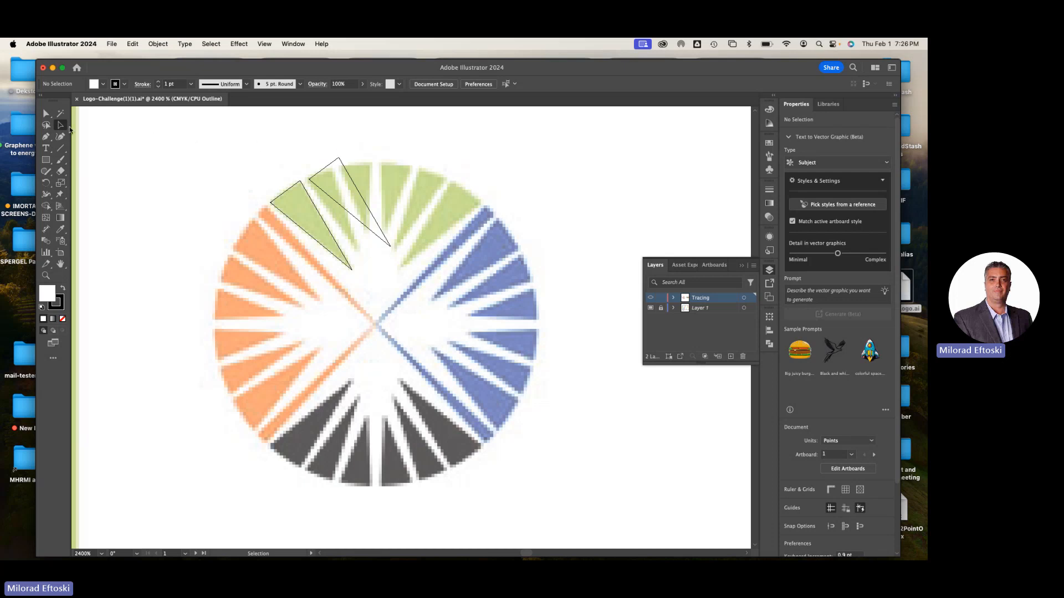
pyautogui.click(47, 113)
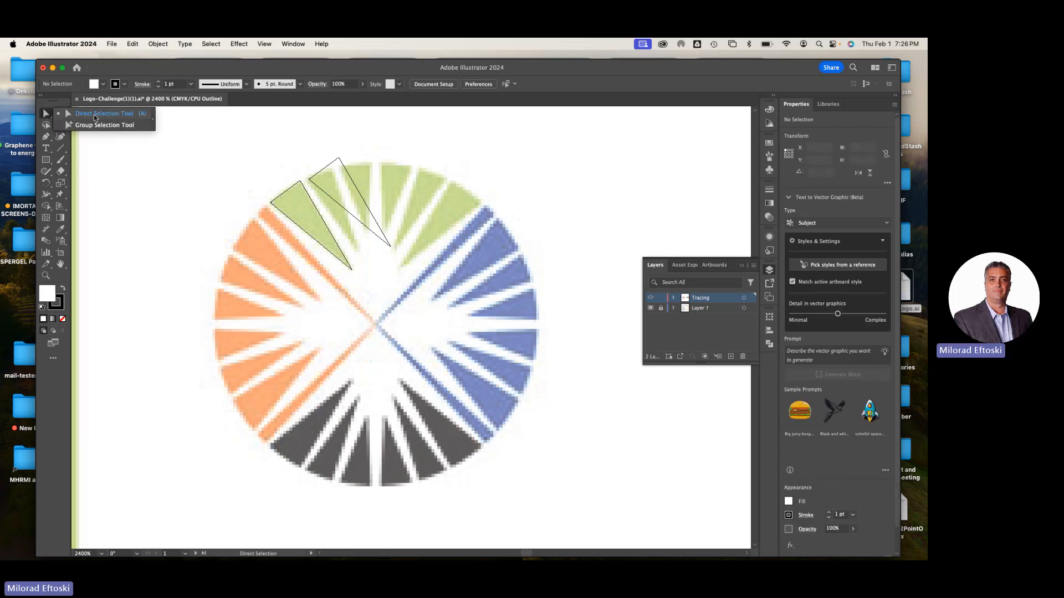
pyautogui.click(92, 114)
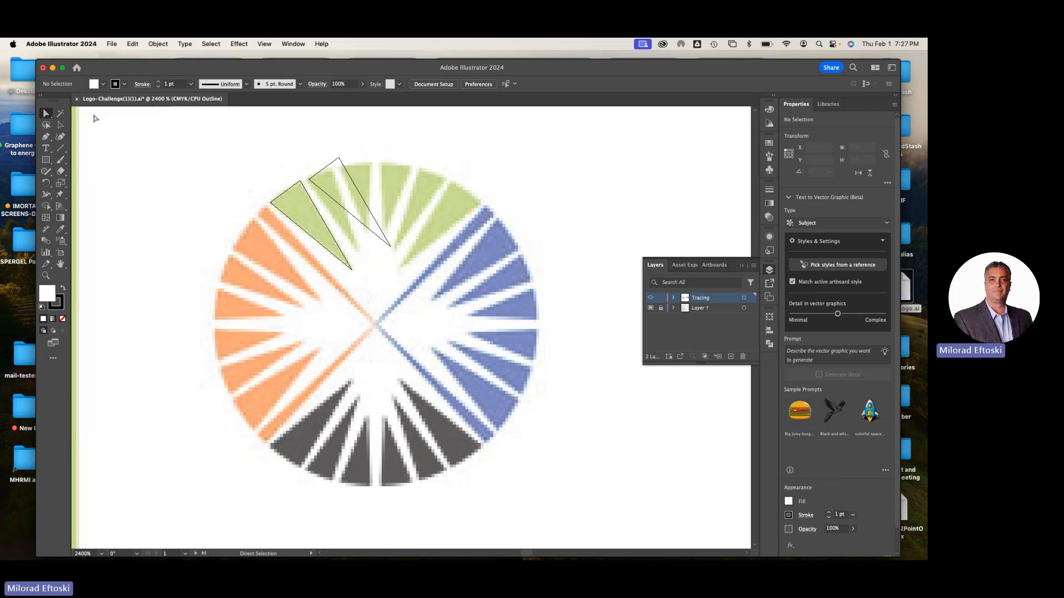
pyautogui.click(390, 246)
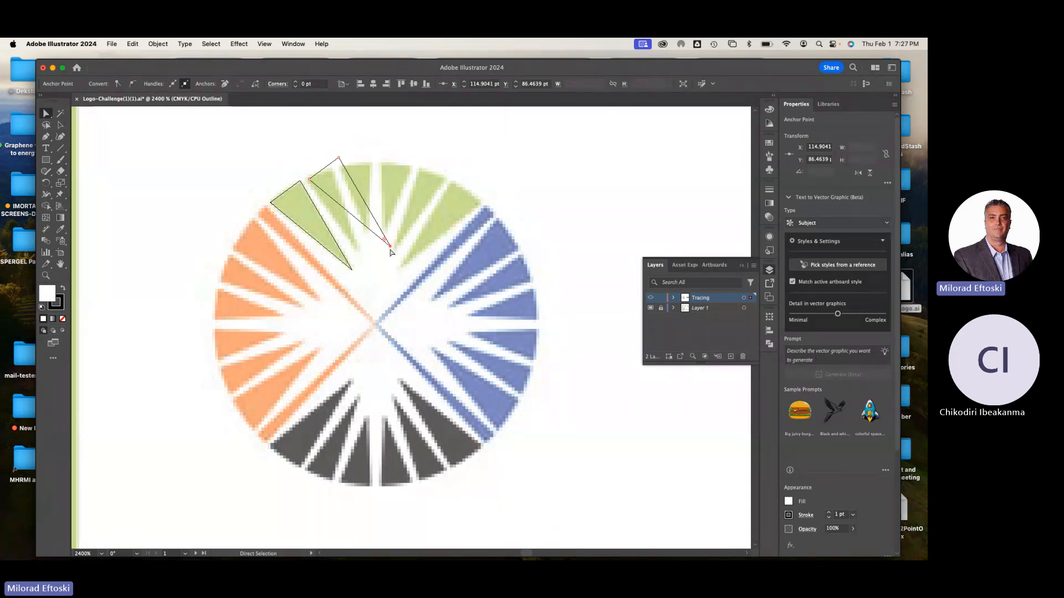
pyautogui.moveTo(390, 248); pyautogui.dragTo(357, 253)
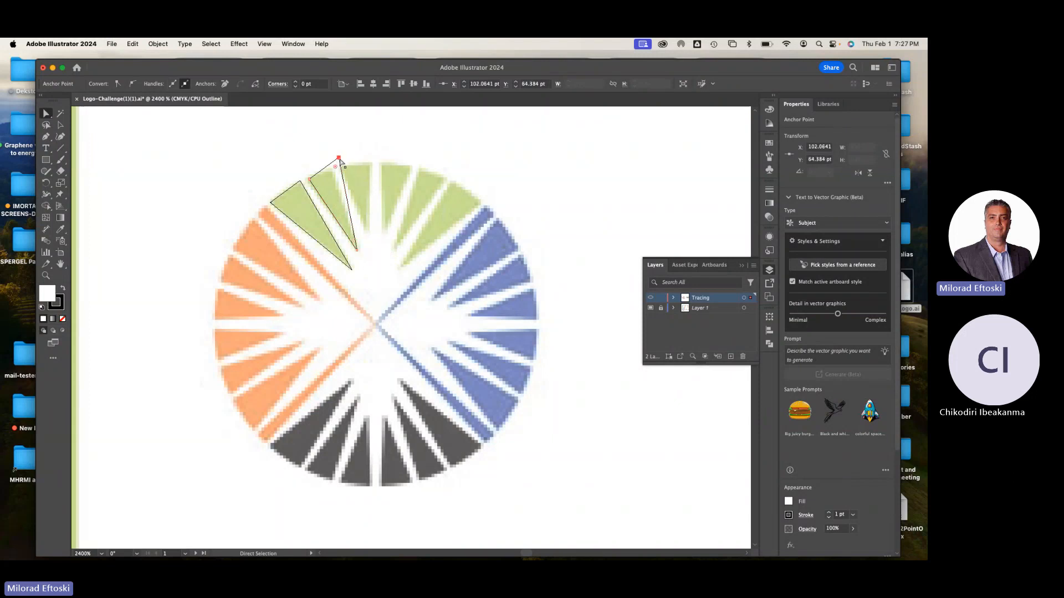
pyautogui.moveTo(337, 160); pyautogui.dragTo(330, 168)
pyautogui.click(389, 189)
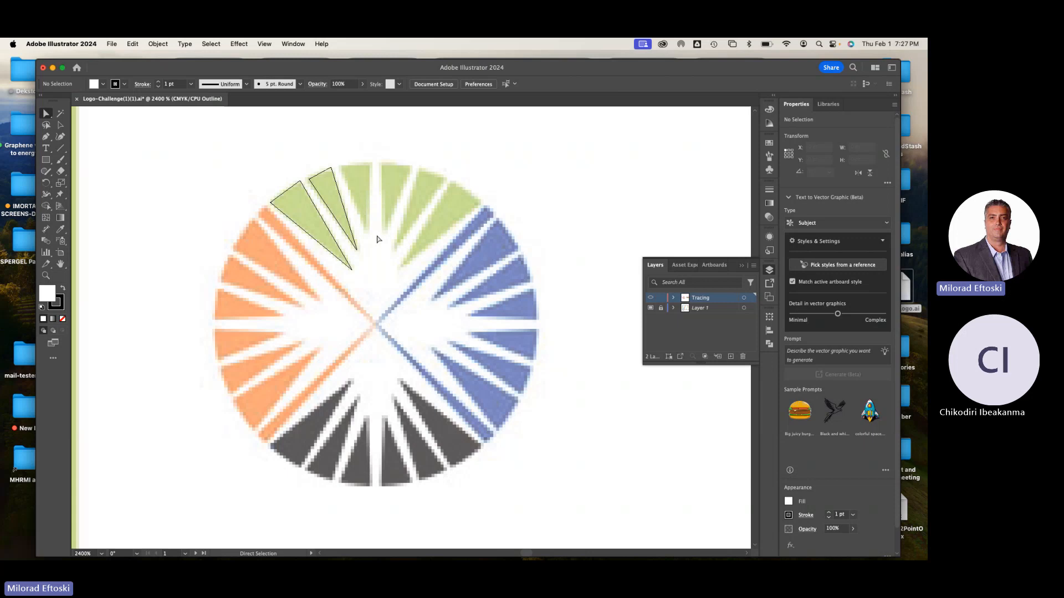
pyautogui.press('v')
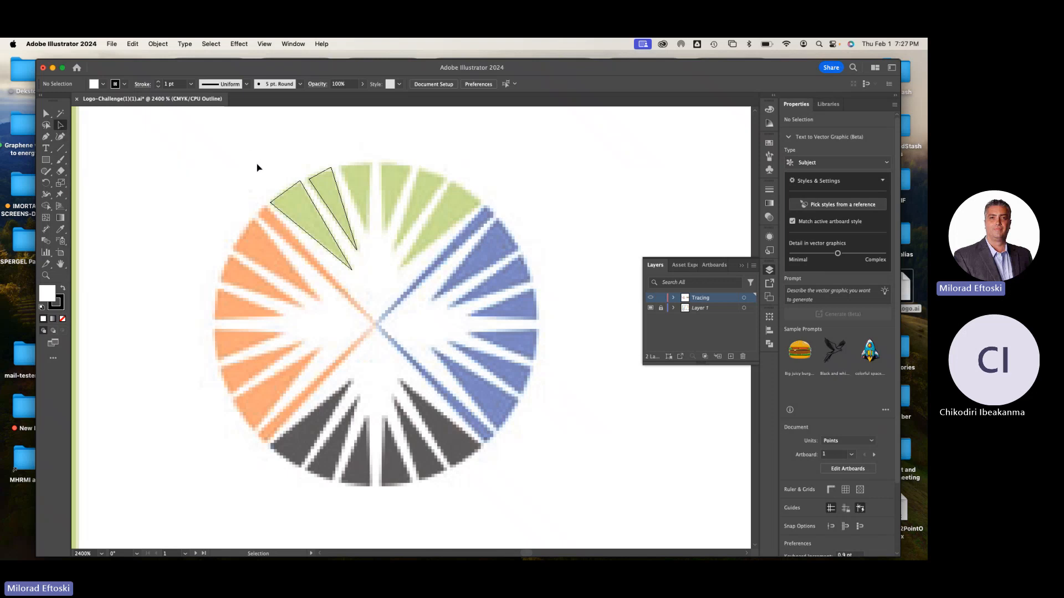
# Return to the preview display, duplicate the second traced triangle onto the third green wedge, and deselect it
pyautogui.press('super+y')
pyautogui.press('super+y')
pyautogui.press('super+y')
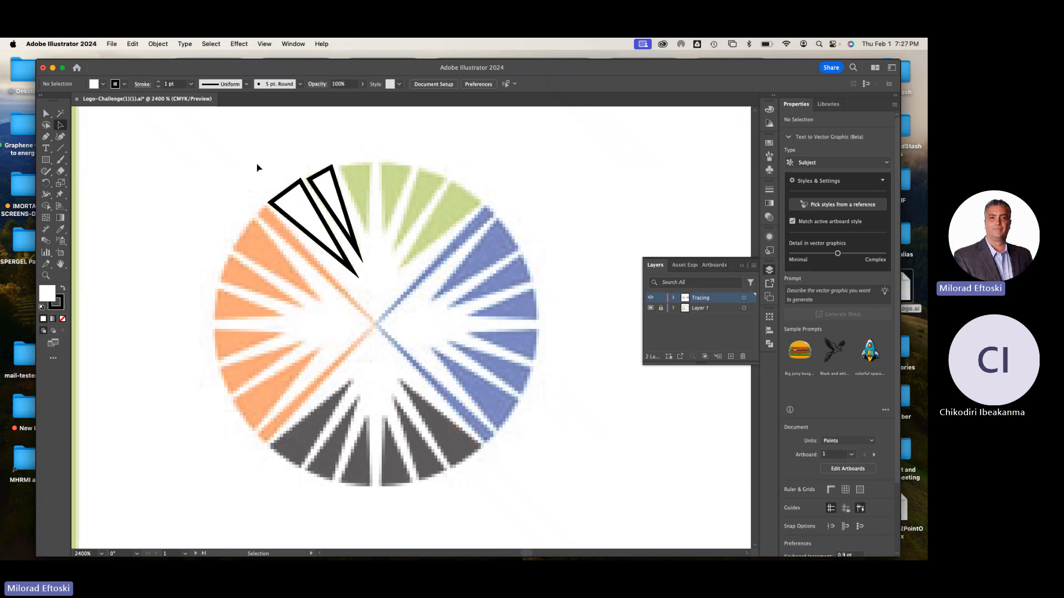
pyautogui.click(324, 197)
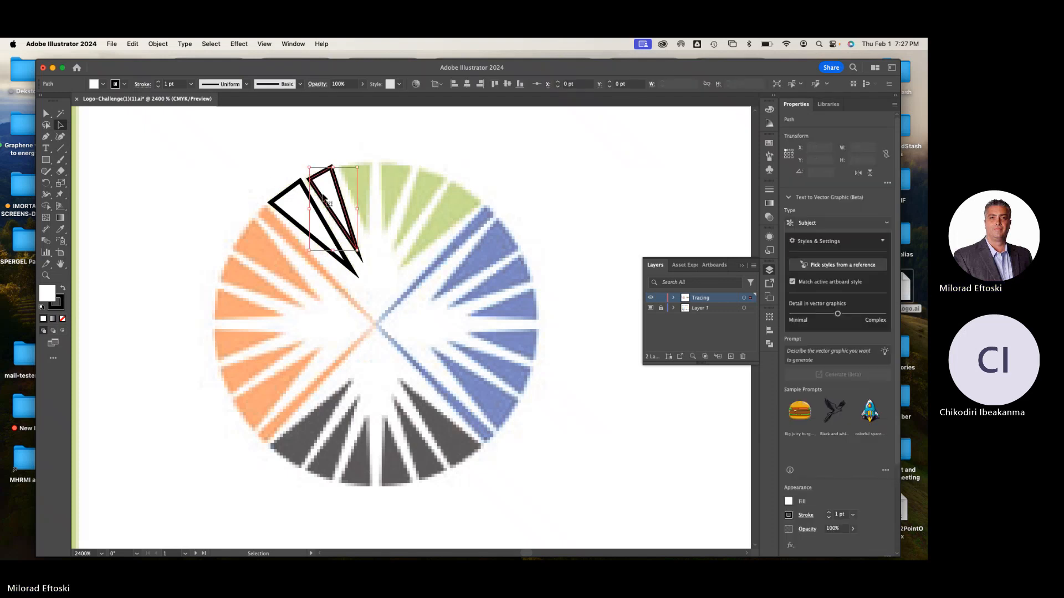
pyautogui.moveTo(328, 196); pyautogui.dragTo(359, 187)
pyautogui.click(453, 272)
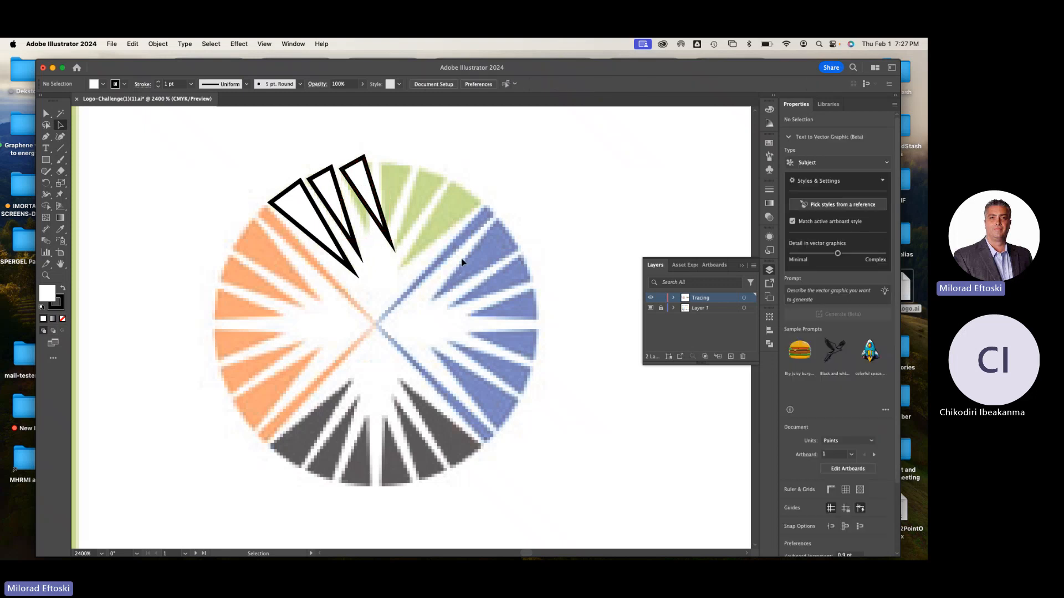
# Display the tracing as outlines and move the third triangle's inner tip and upper right corner to match the third green wedge
pyautogui.press('super+y')
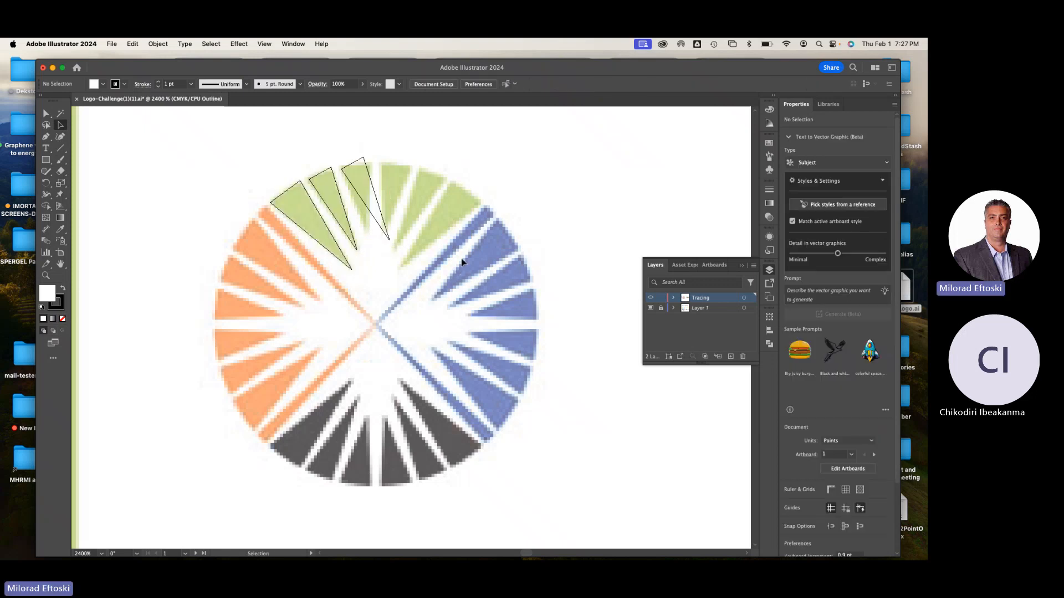
pyautogui.press('super+y')
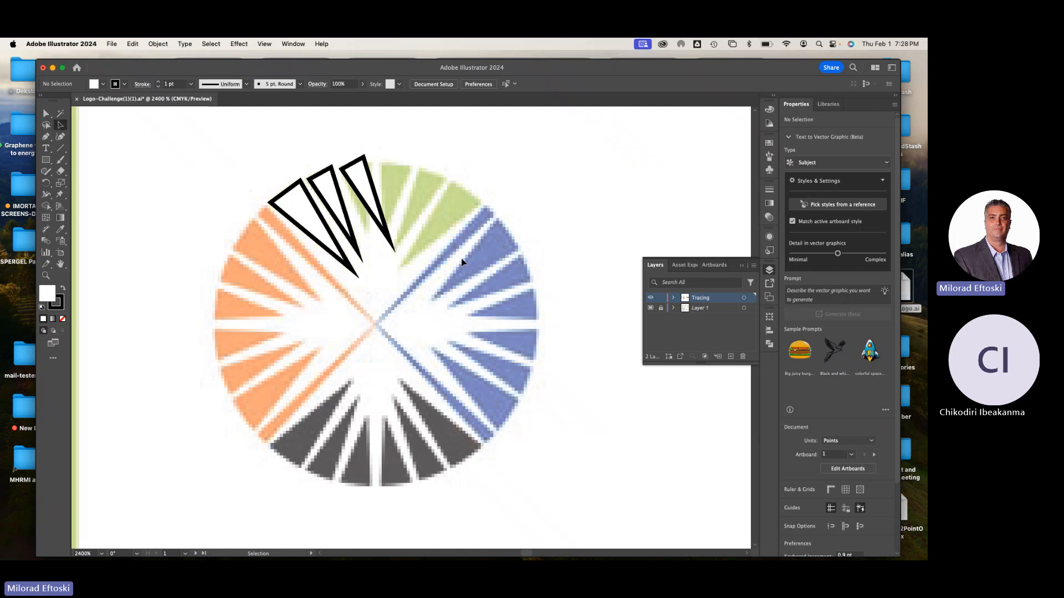
pyautogui.click(264, 45)
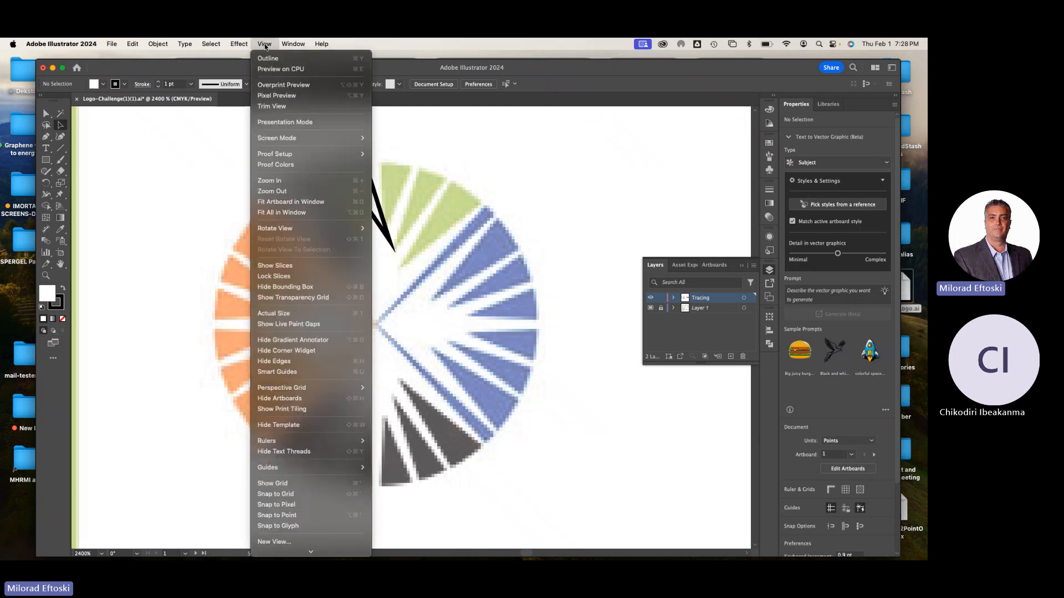
pyautogui.click(311, 57)
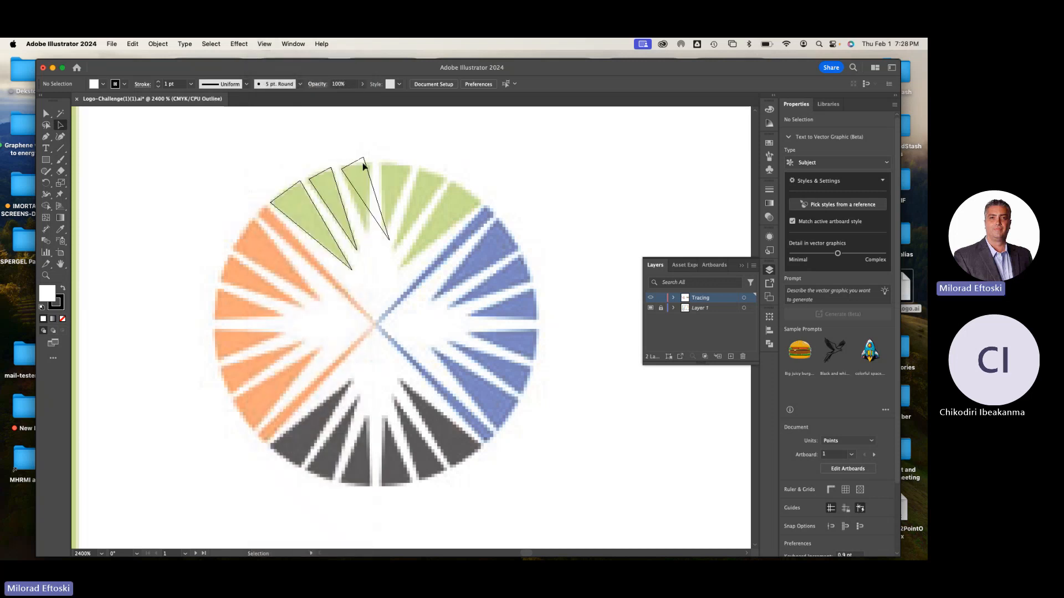
pyautogui.click(46, 114)
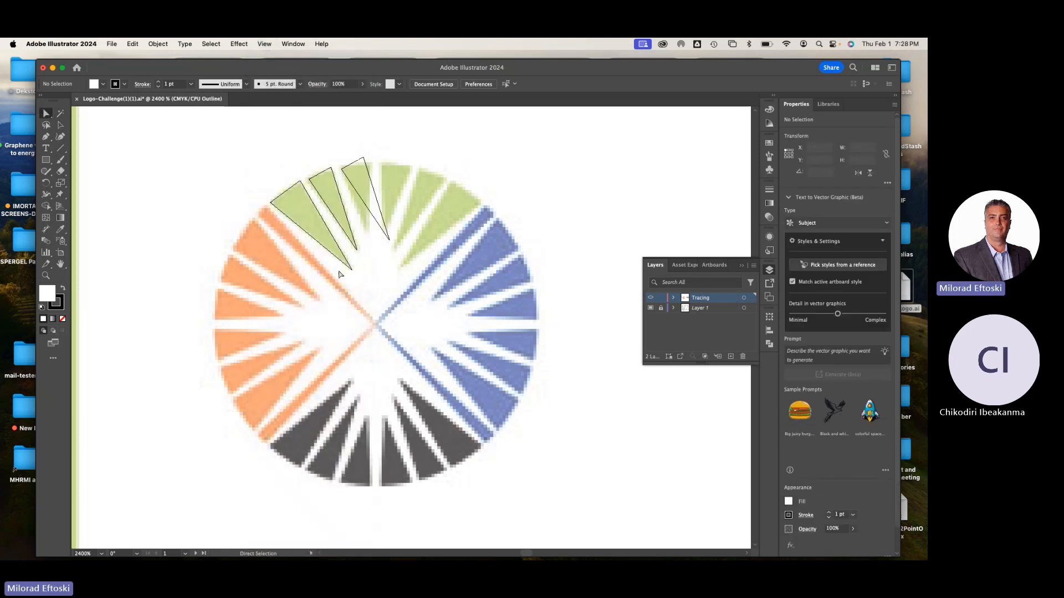
pyautogui.click(390, 241)
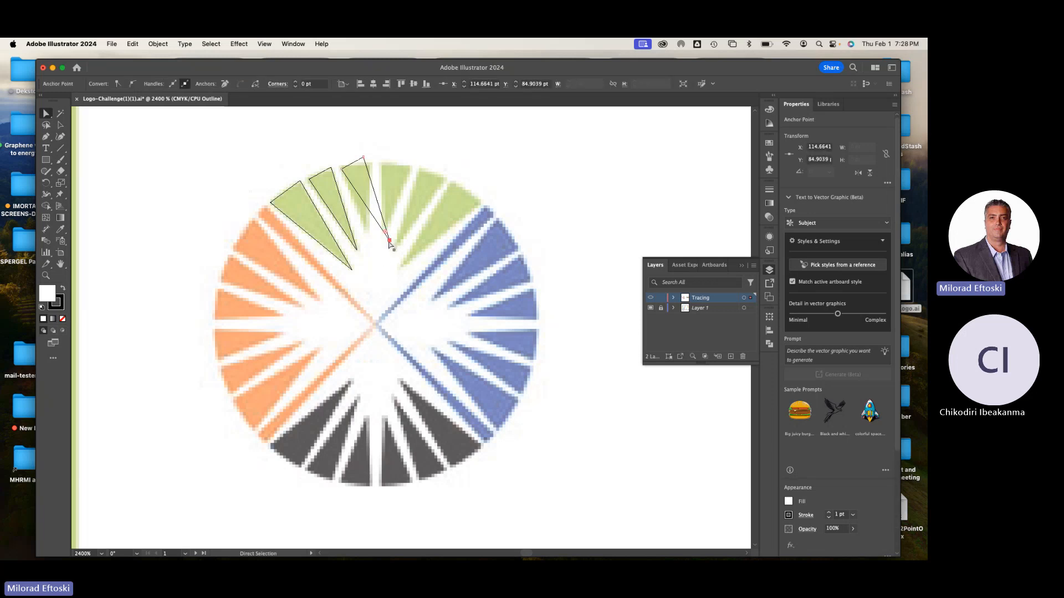
pyautogui.moveTo(382, 241); pyautogui.dragTo(364, 233)
pyautogui.moveTo(367, 157); pyautogui.dragTo(375, 162)
pyautogui.click(397, 150)
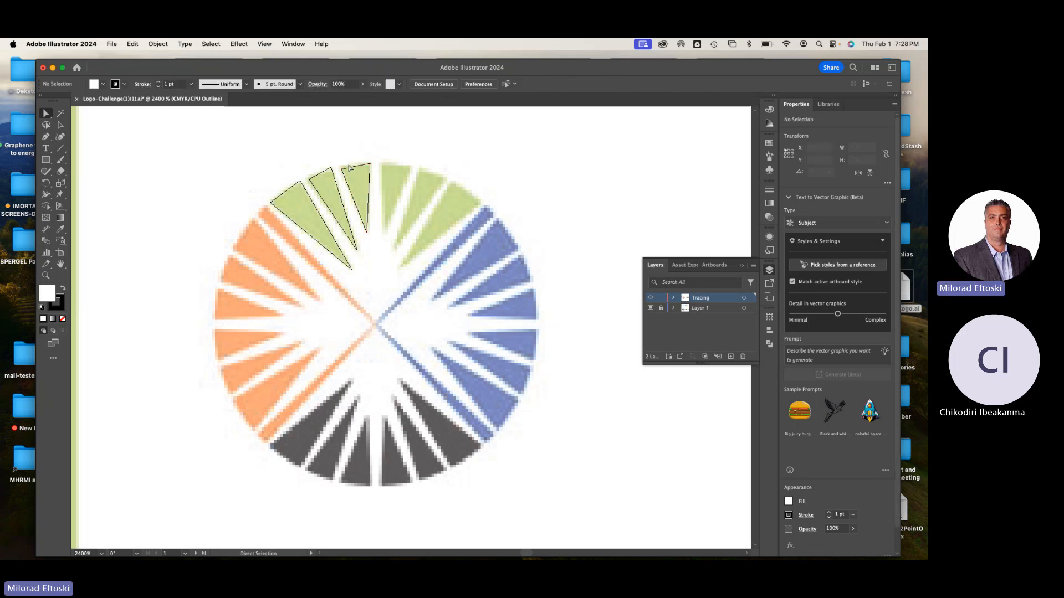
# Move the third triangle's upper left corner up to the outer edge of its green wedge and deselect it
pyautogui.scroll(2, 347, 165)
pyautogui.scroll(4, 348, 165)
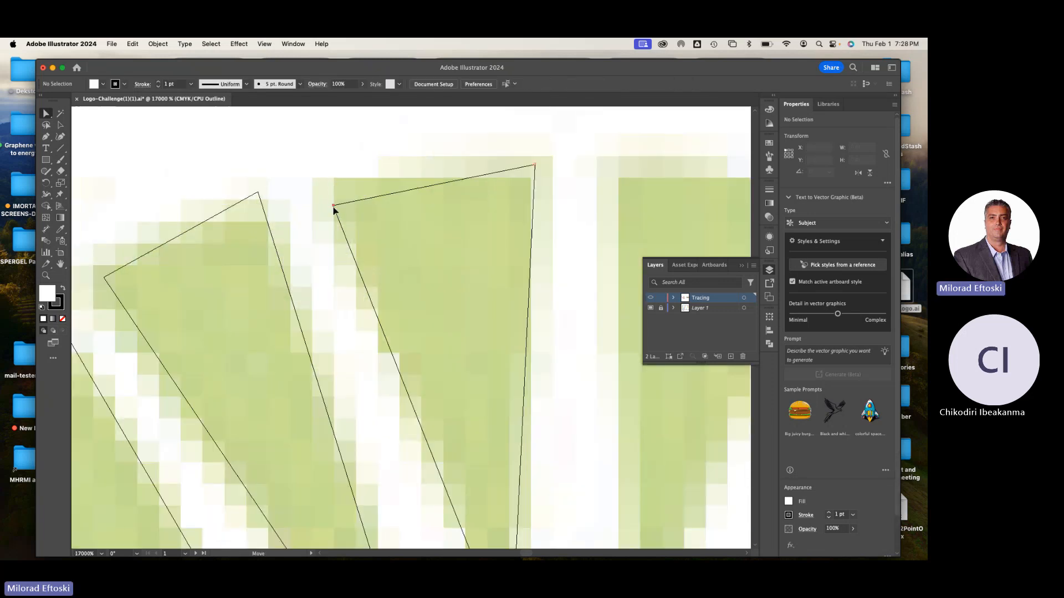
pyautogui.click(333, 206)
pyautogui.moveTo(333, 206); pyautogui.dragTo(324, 176)
pyautogui.click(304, 166)
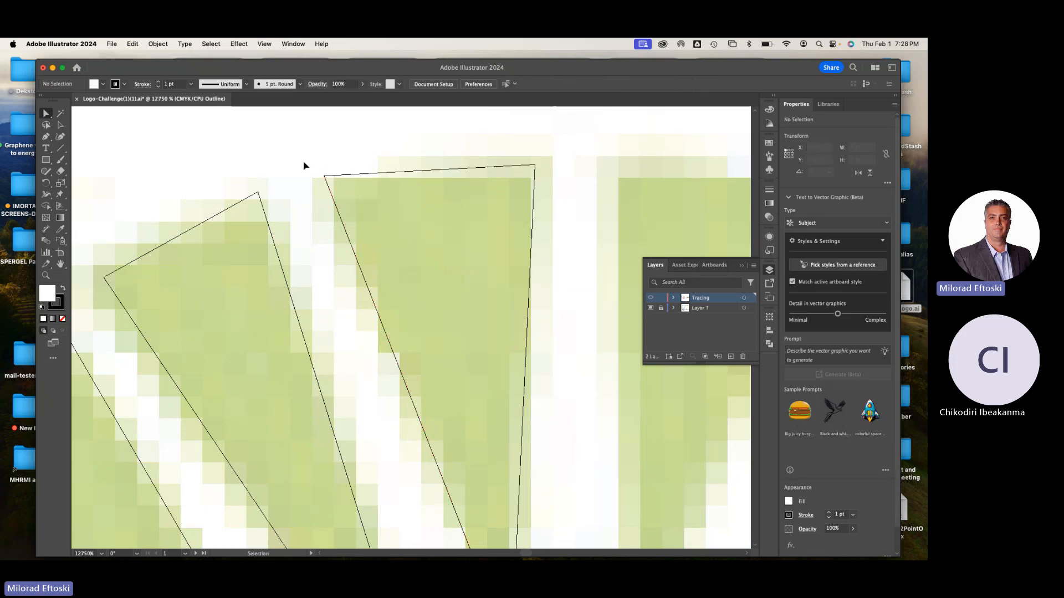
# Fine-tune the second triangle's inner tip and upper left corner and the first triangle's upper right corner against their wedges
pyautogui.scroll(-3, 304, 167)
pyautogui.scroll(-2, 308, 166)
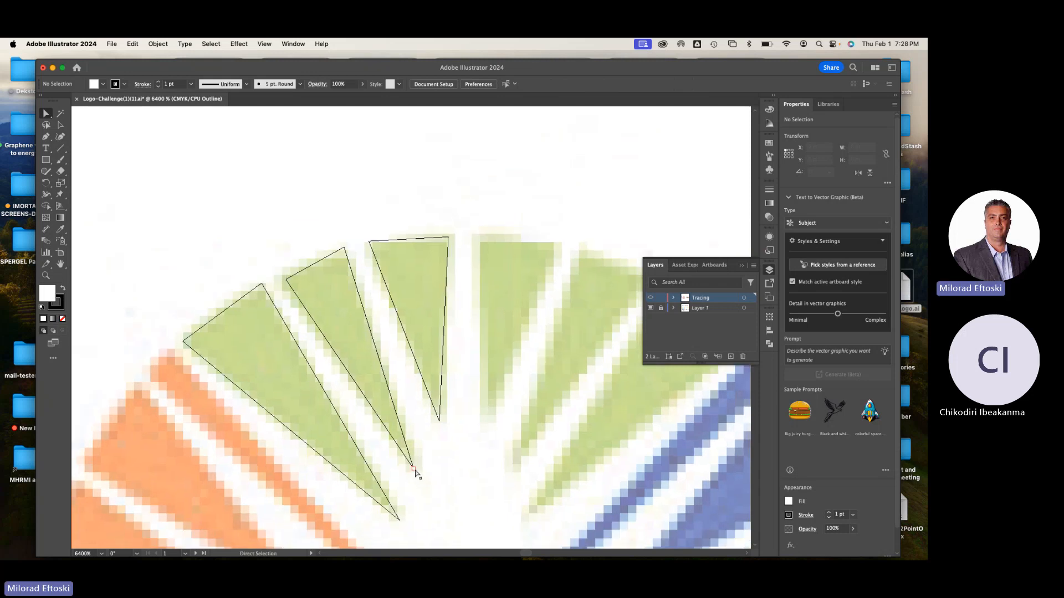
pyautogui.moveTo(413, 470); pyautogui.dragTo(414, 474)
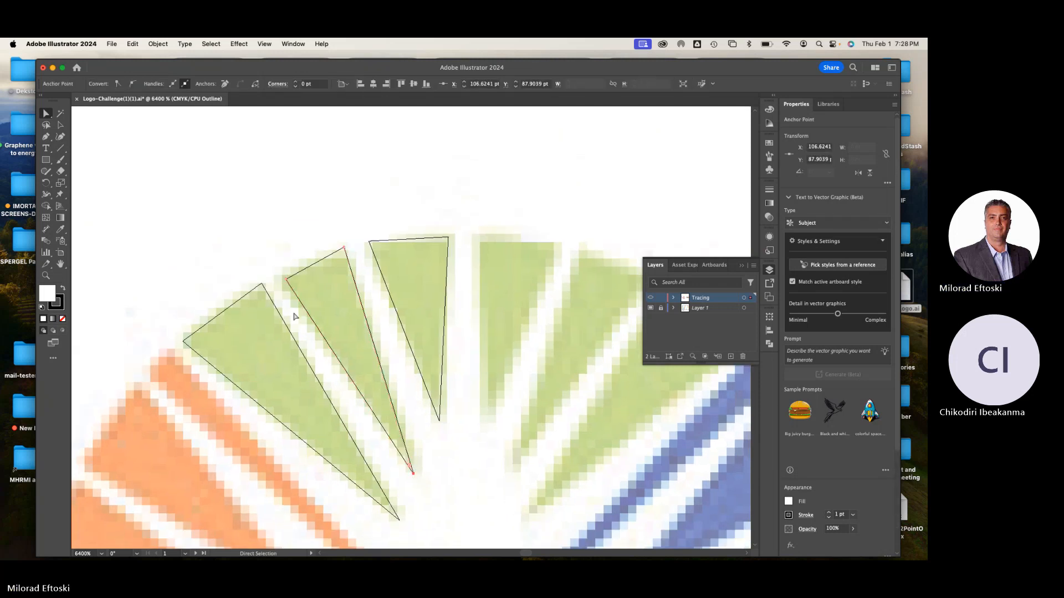
pyautogui.click(262, 284)
pyautogui.moveTo(261, 284); pyautogui.dragTo(283, 276)
# Adjust the third triangle's upper left corner and inner tip, and shift the second triangle's tip slightly right
pyautogui.click(370, 243)
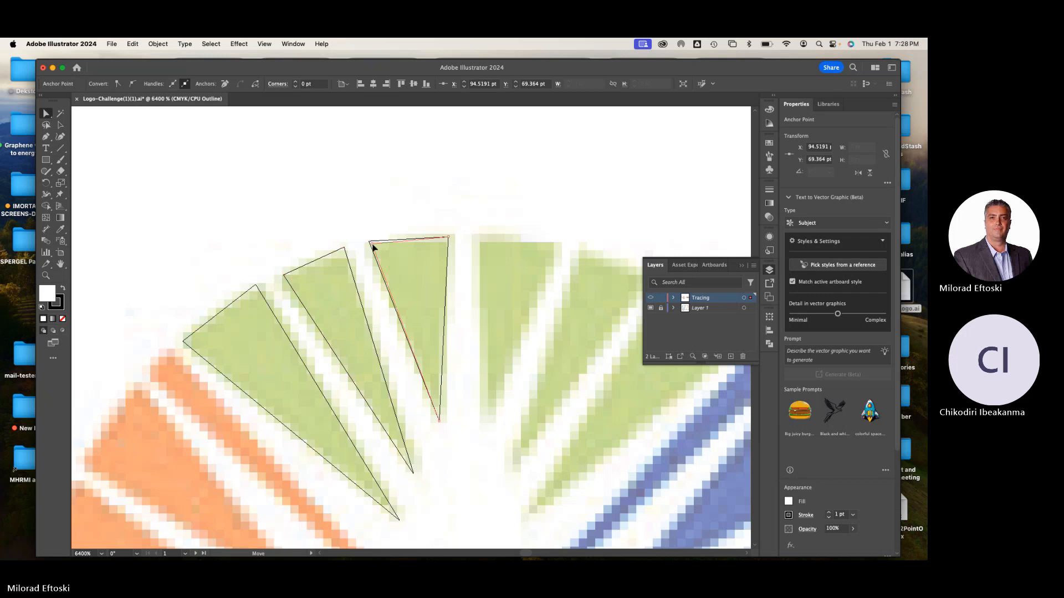
pyautogui.moveTo(374, 247); pyautogui.dragTo(379, 247)
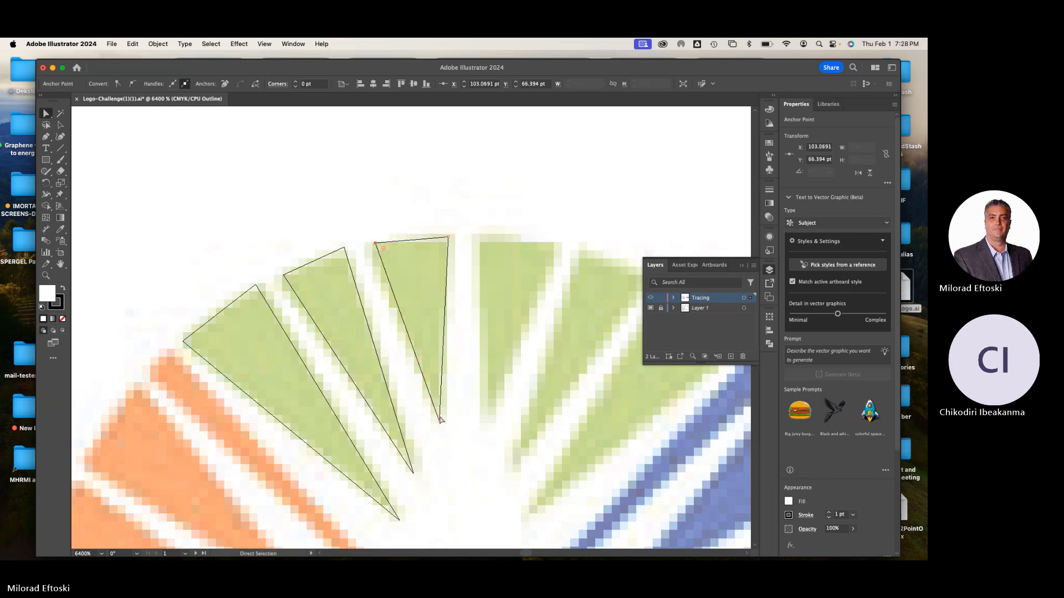
pyautogui.moveTo(439, 422); pyautogui.dragTo(437, 427)
pyautogui.moveTo(413, 474); pyautogui.dragTo(419, 471)
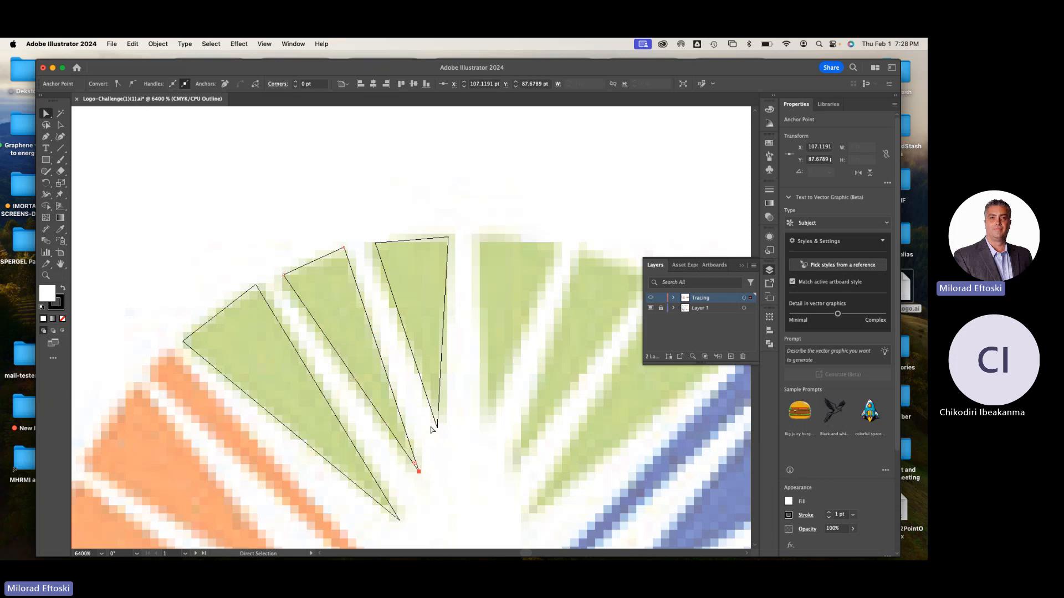
# Compare the three traced wedges in outline and preview display at different zoom levels, ending in preview
pyautogui.press('super+minus')
pyautogui.press('super+minus')
pyautogui.click(469, 417)
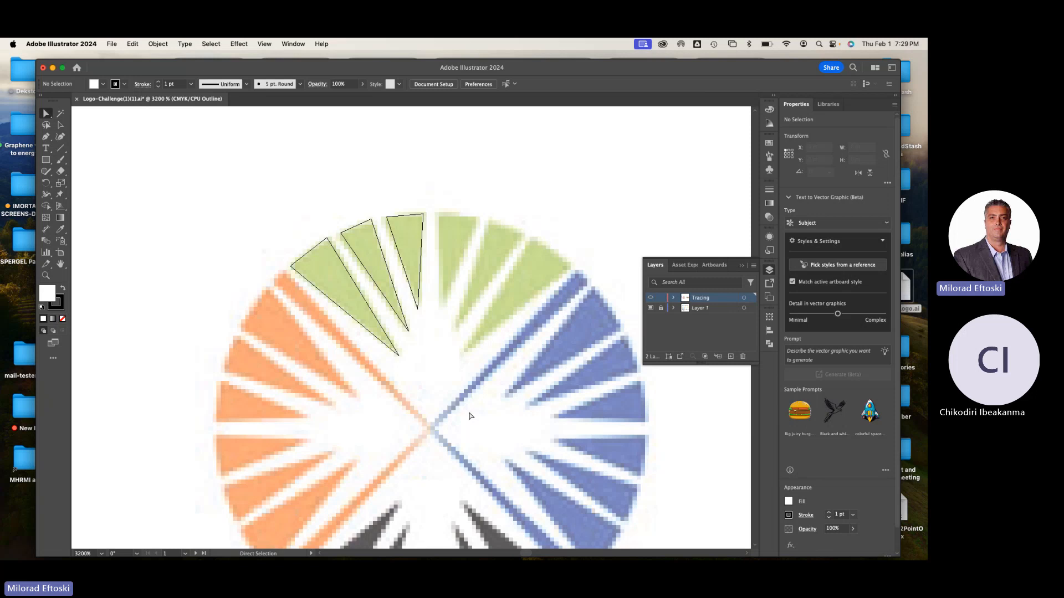
pyautogui.press('super+y')
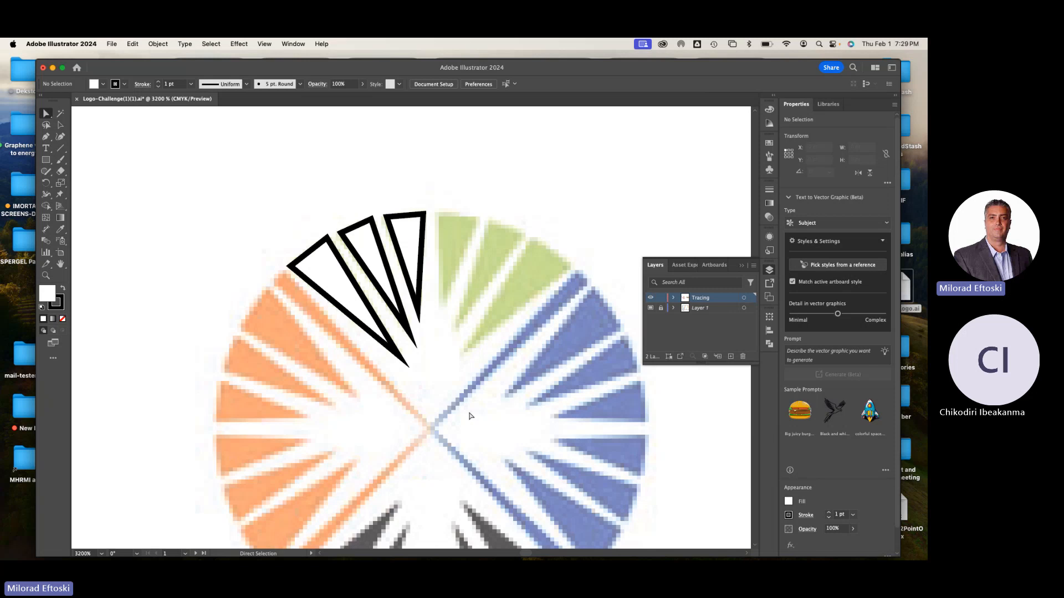
pyautogui.press('super+y')
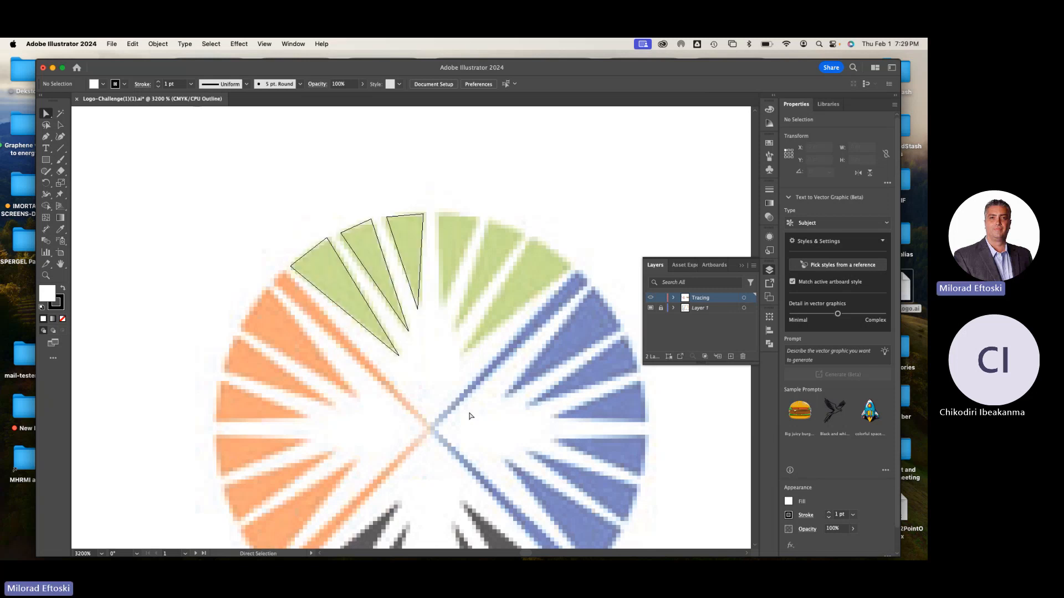
pyautogui.press('super+plus')
pyautogui.moveTo(456, 388); pyautogui.dragTo(490, 424)
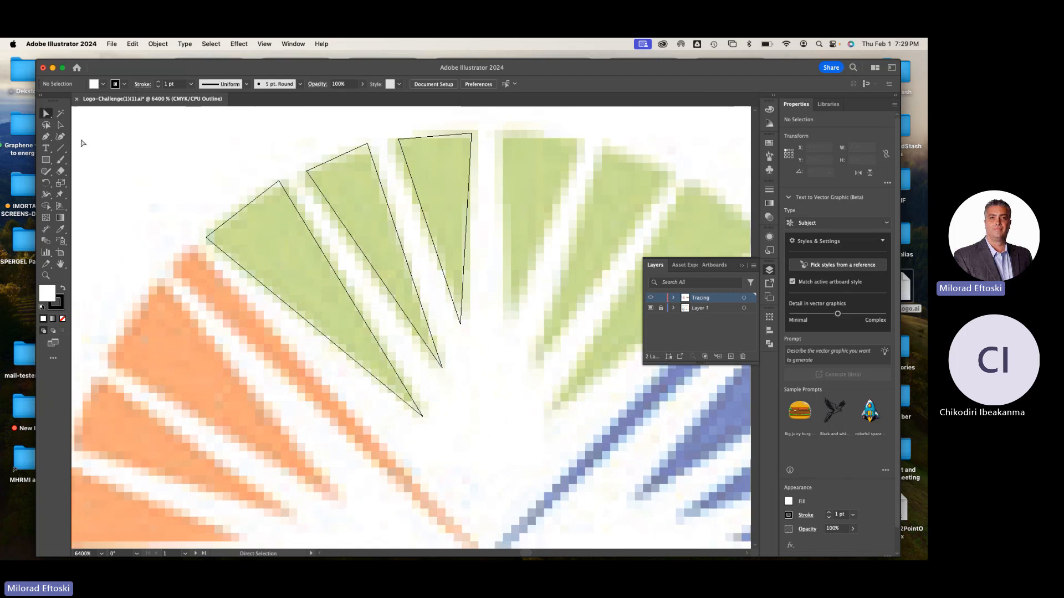
pyautogui.press('super+y')
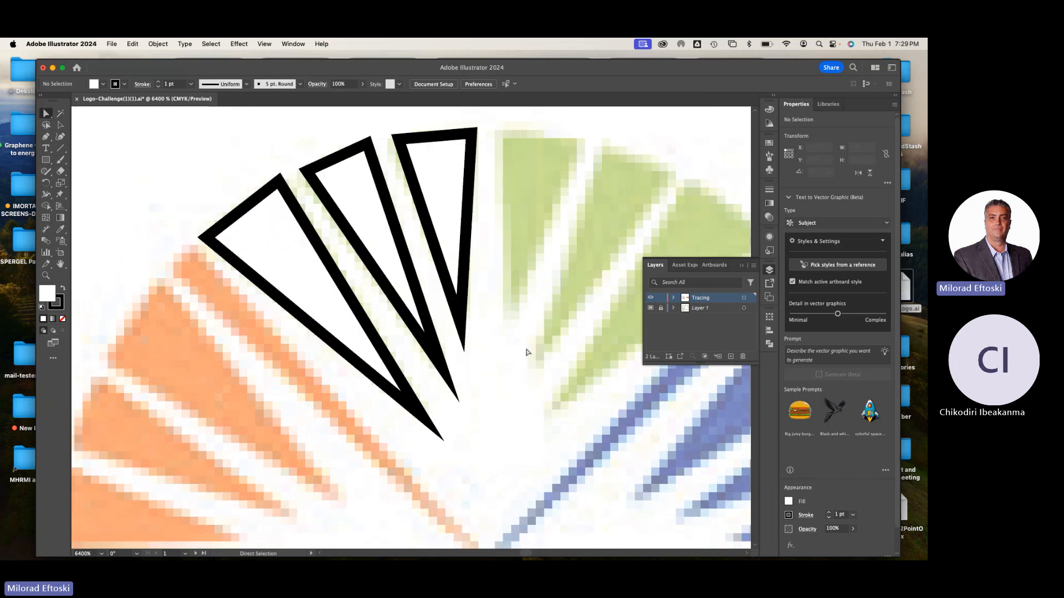
pyautogui.press('super+minus')
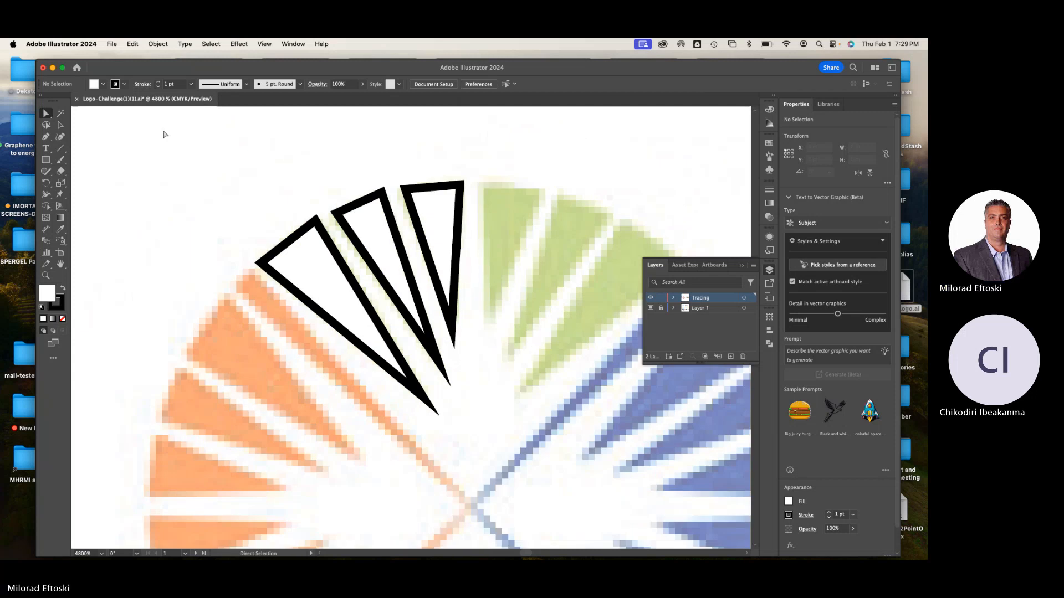
# Select all three traced triangles together on the Tracing layer with the Selection tool
pyautogui.click(61, 125)
pyautogui.click(320, 273)
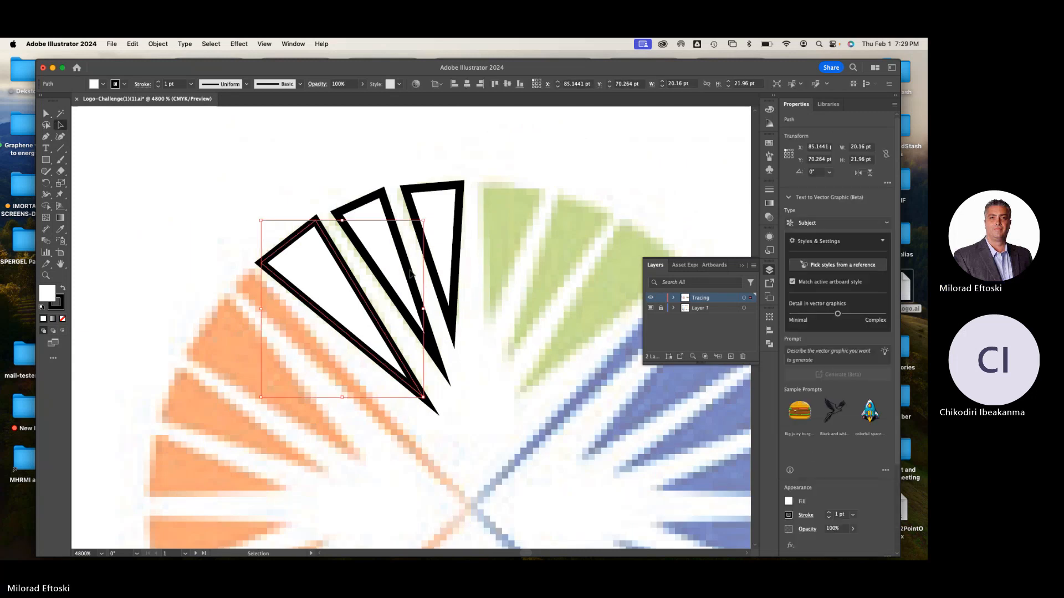
pyautogui.click(511, 294)
pyautogui.click(359, 293)
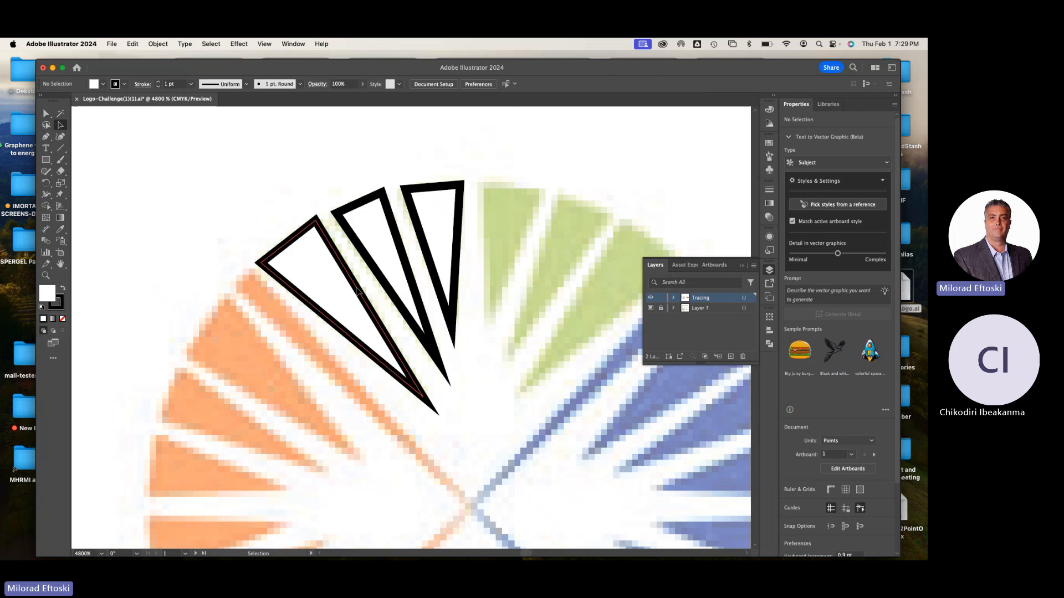
pyautogui.keyDown('shift'); pyautogui.click(368, 217); pyautogui.keyUp('shift')
pyautogui.keyDown('shift'); pyautogui.click(443, 217); pyautogui.keyUp('shift')
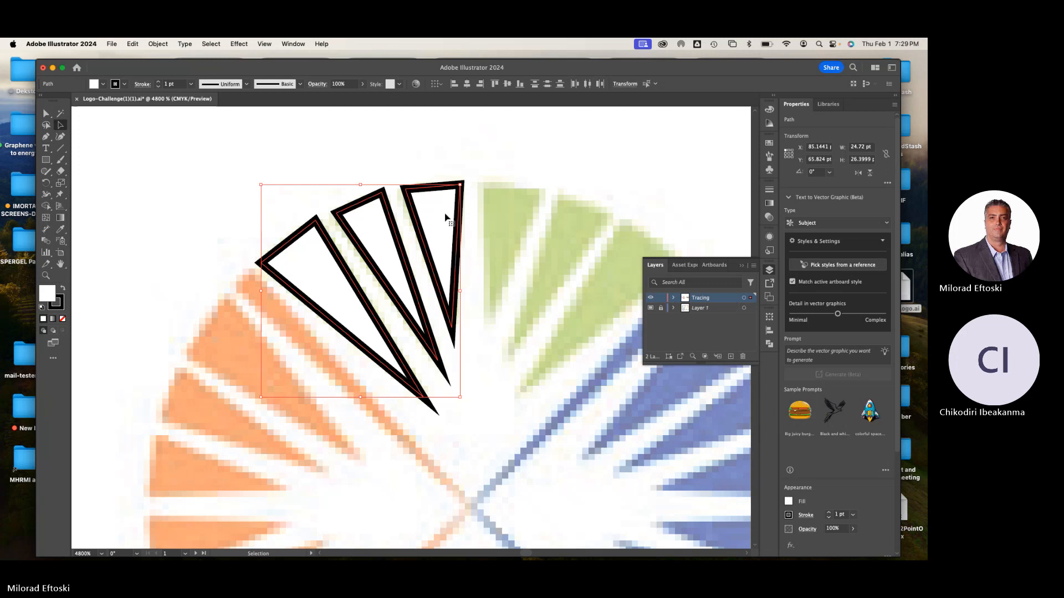
pyautogui.click(464, 274)
pyautogui.moveTo(506, 304); pyautogui.dragTo(435, 283)
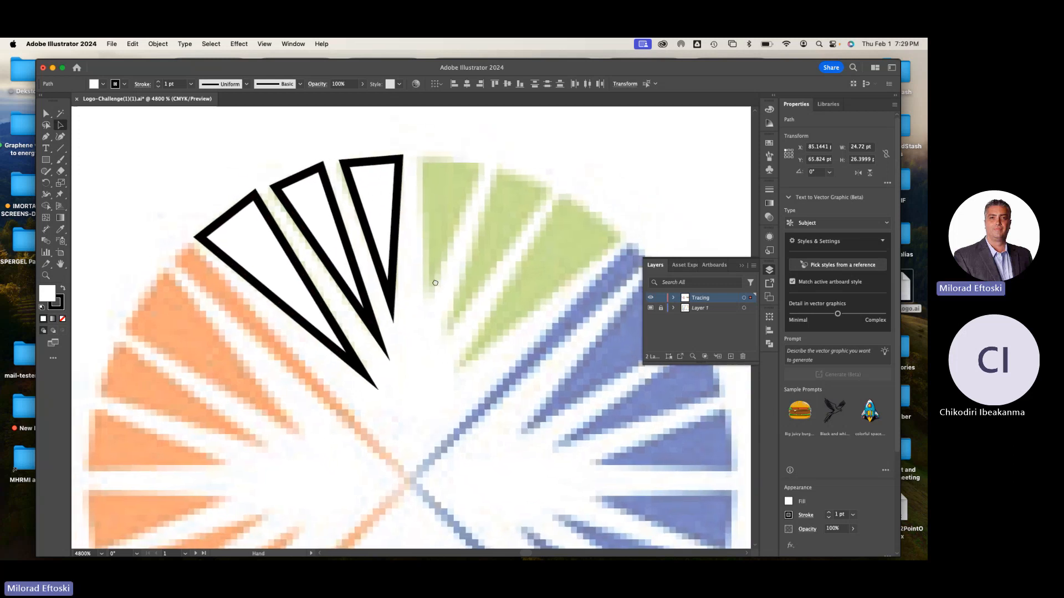
pyautogui.press('super+a')
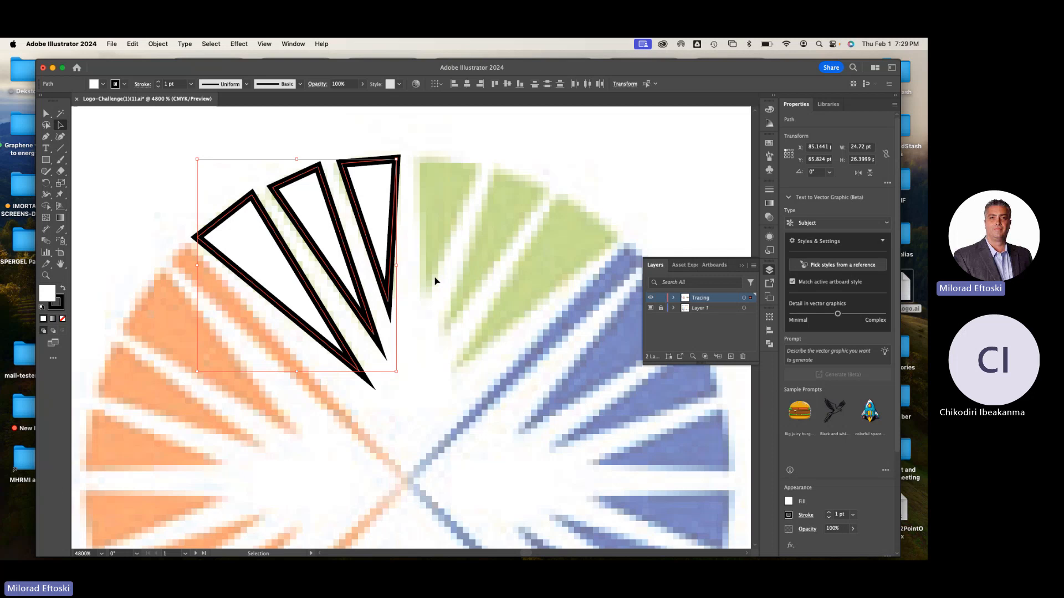
# Reflect the three selected triangles across the vertical axis as a copy, checking the result with Preview on and off
pyautogui.click(157, 43)
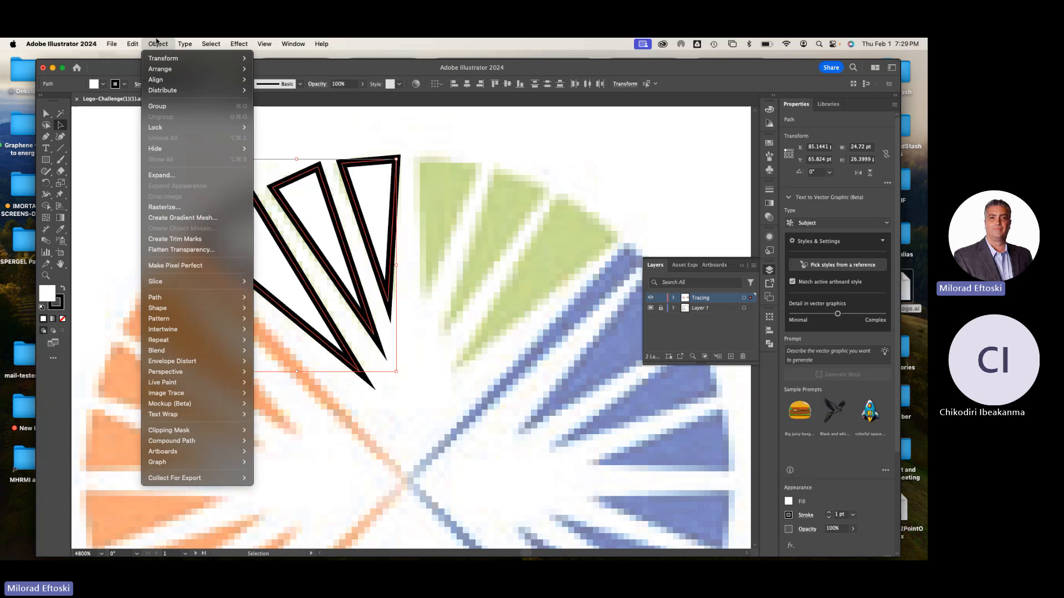
pyautogui.moveTo(169, 59)
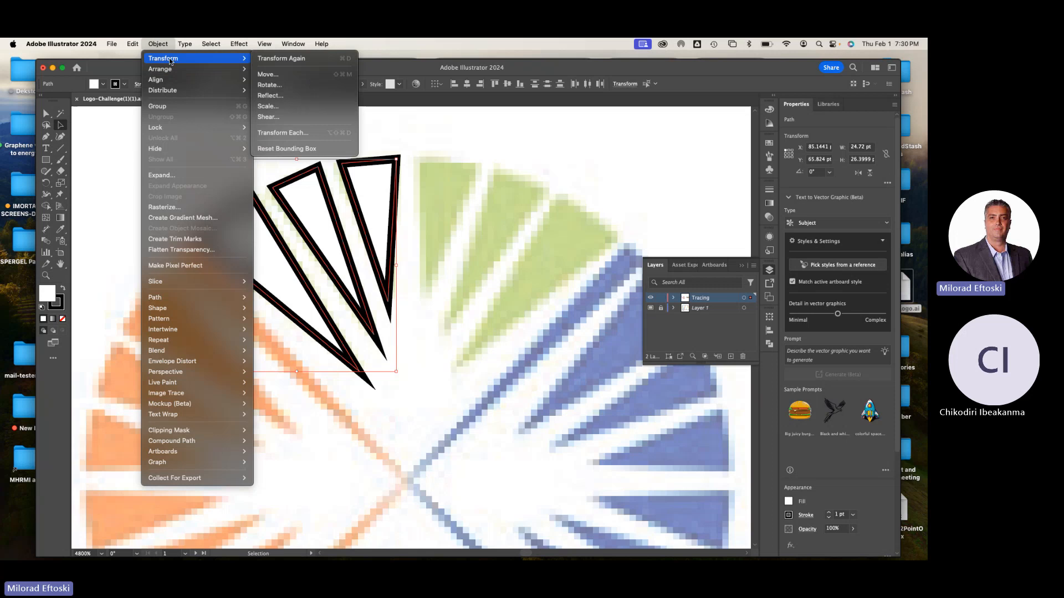
pyautogui.click(270, 96)
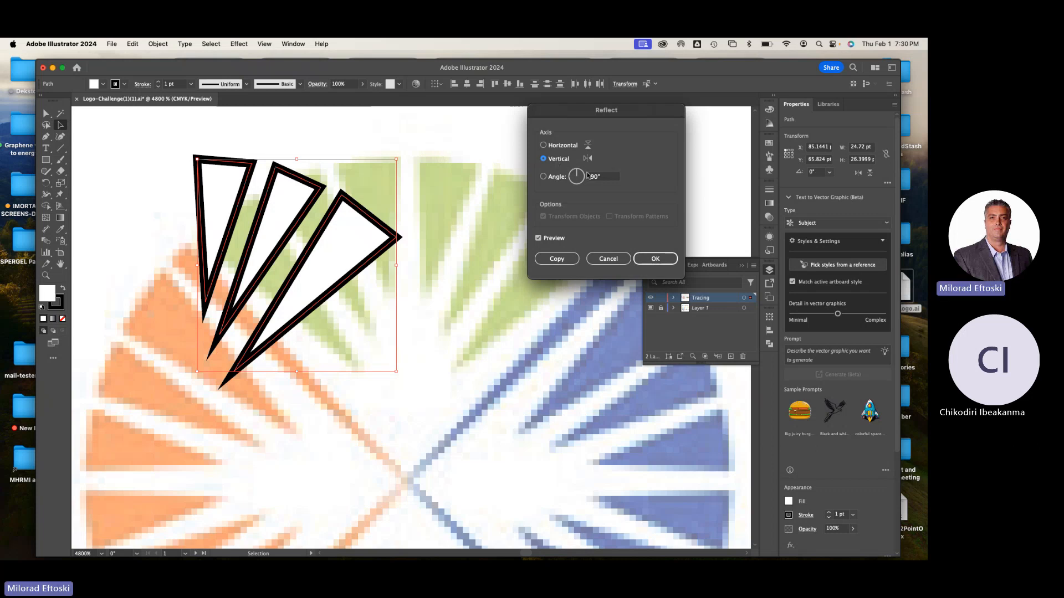
pyautogui.click(538, 238)
pyautogui.click(539, 238)
pyautogui.click(538, 239)
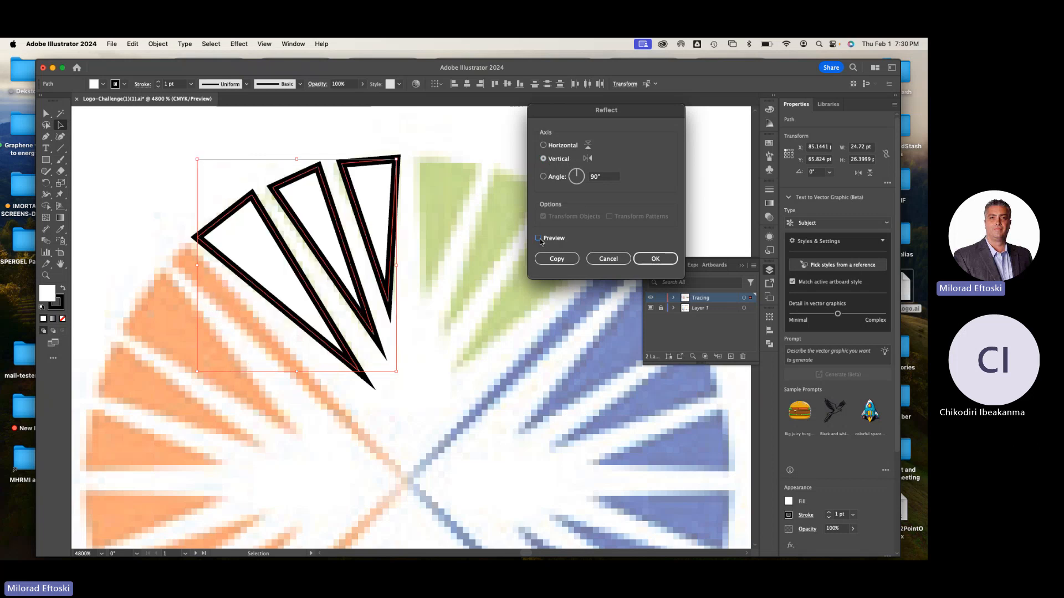
pyautogui.click(538, 238)
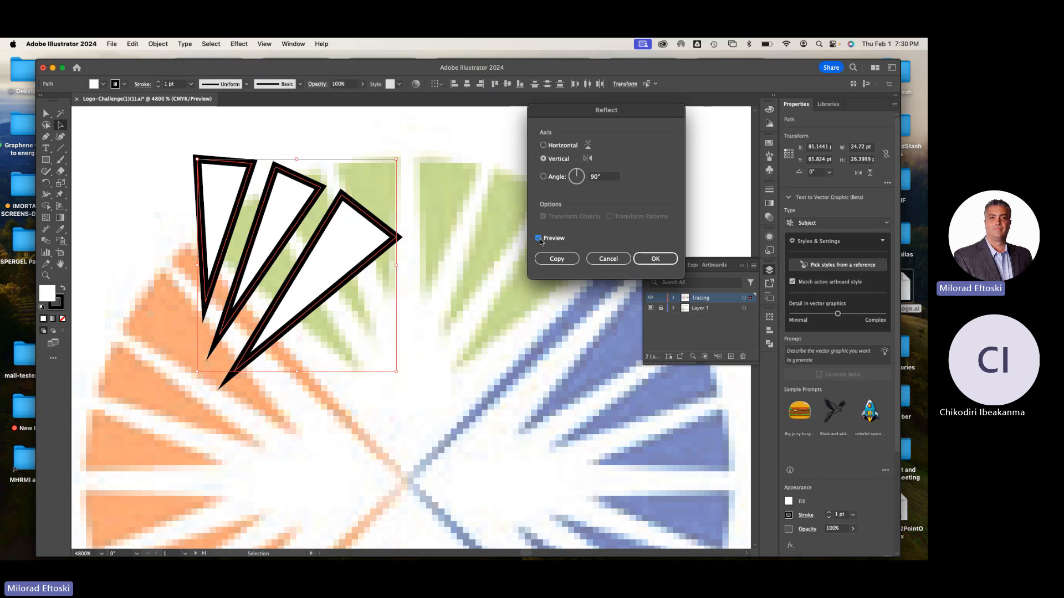
pyautogui.click(554, 263)
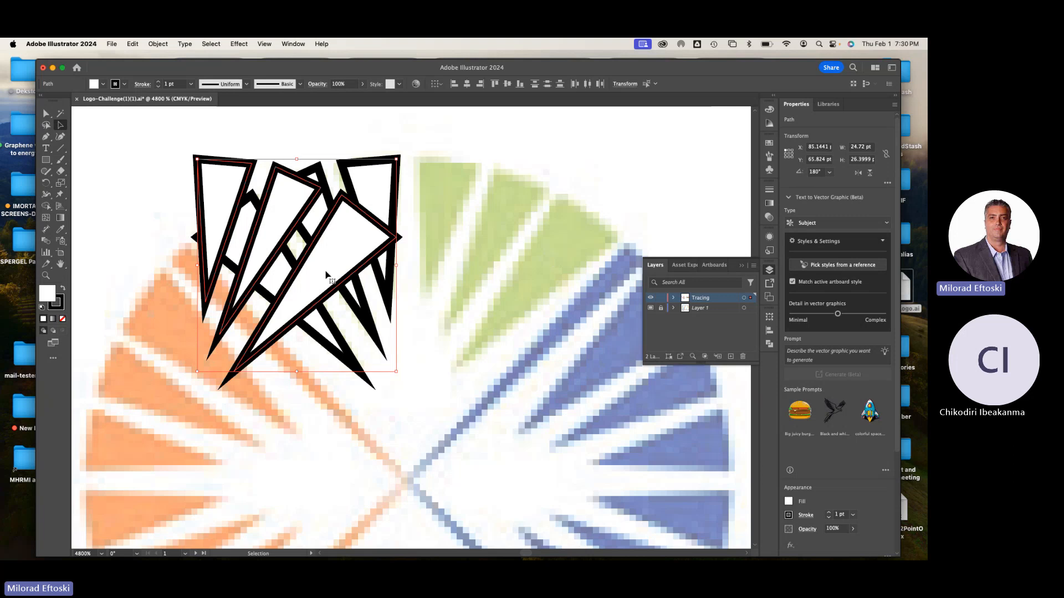
# Move the reflected triangles horizontally onto the three untraced green wedges, deselect them, and activate the Direct Selection tool
pyautogui.moveTo(326, 274); pyautogui.dragTo(556, 284)
pyautogui.click(667, 183)
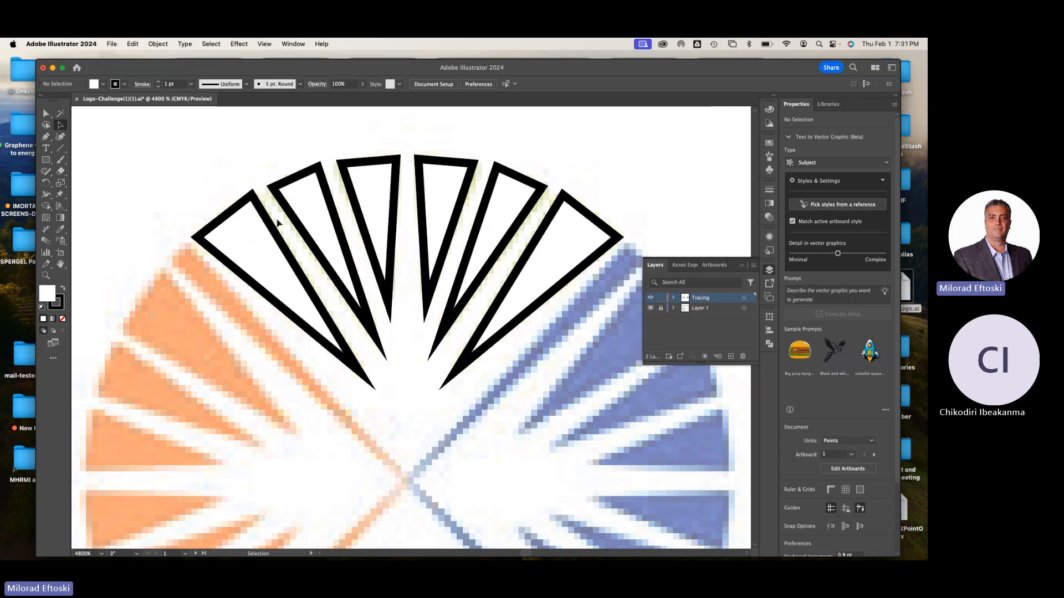
pyautogui.click(46, 113)
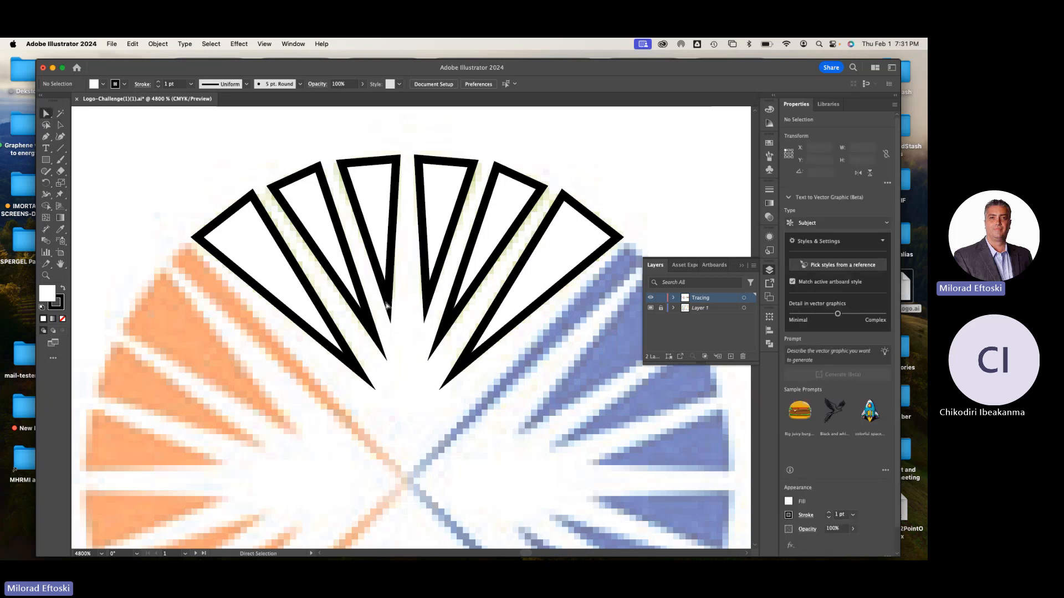
# Adjust the inner tip points of the two middle triangles horizontally to fit the green wedges, and deselect them
pyautogui.click(389, 303)
pyautogui.moveTo(388, 304); pyautogui.dragTo(394, 303)
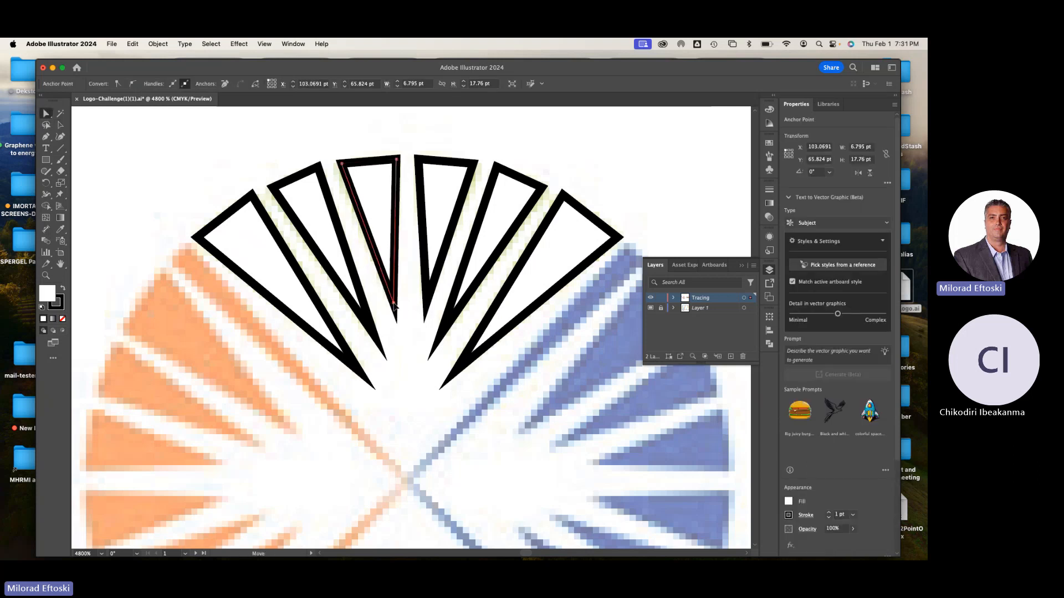
pyautogui.click(428, 299)
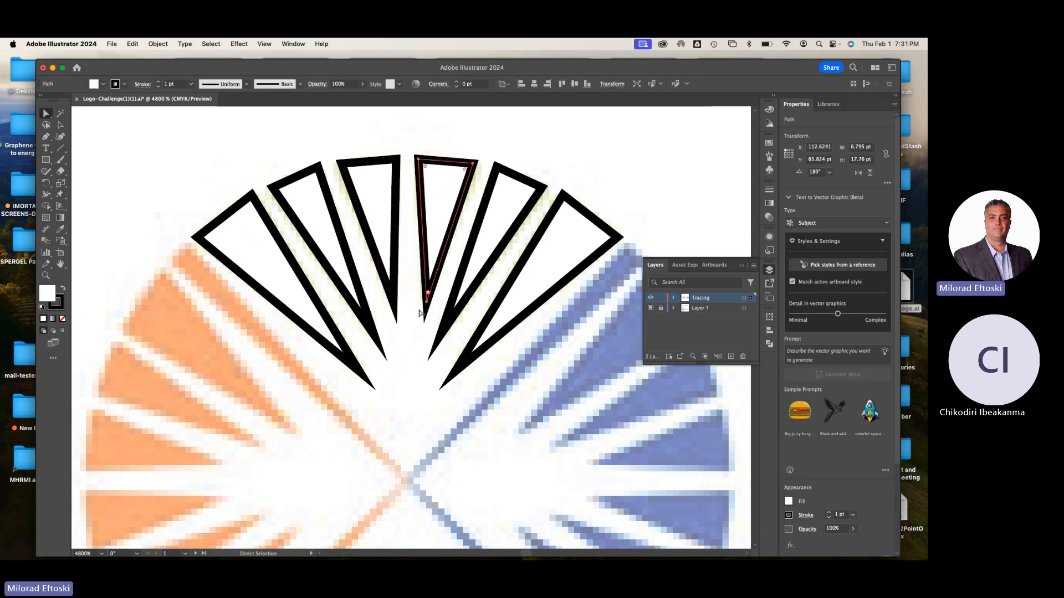
pyautogui.click(426, 302)
pyautogui.moveTo(426, 302); pyautogui.dragTo(423, 303)
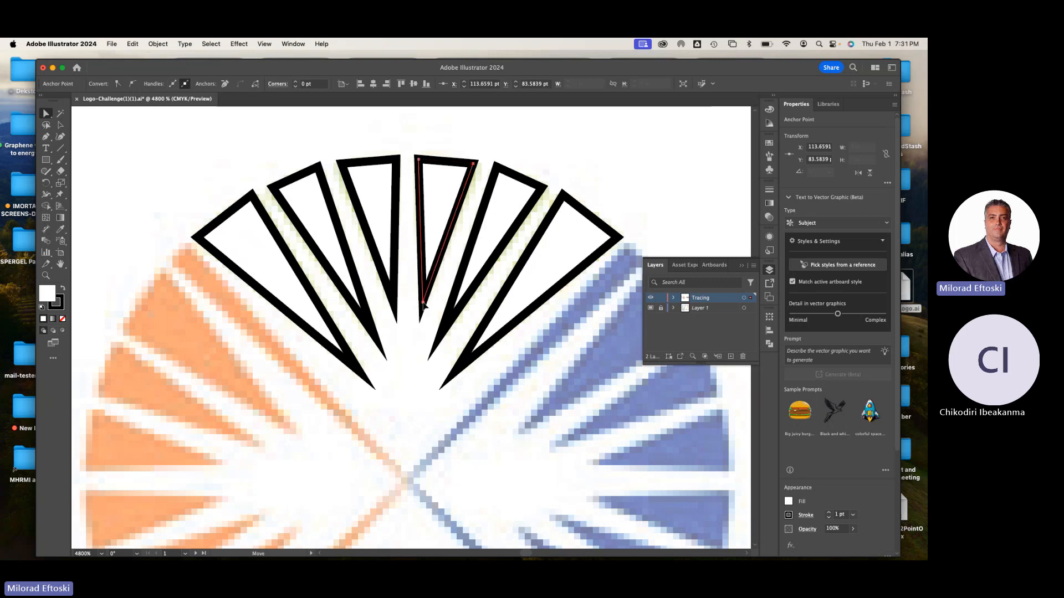
pyautogui.click(495, 139)
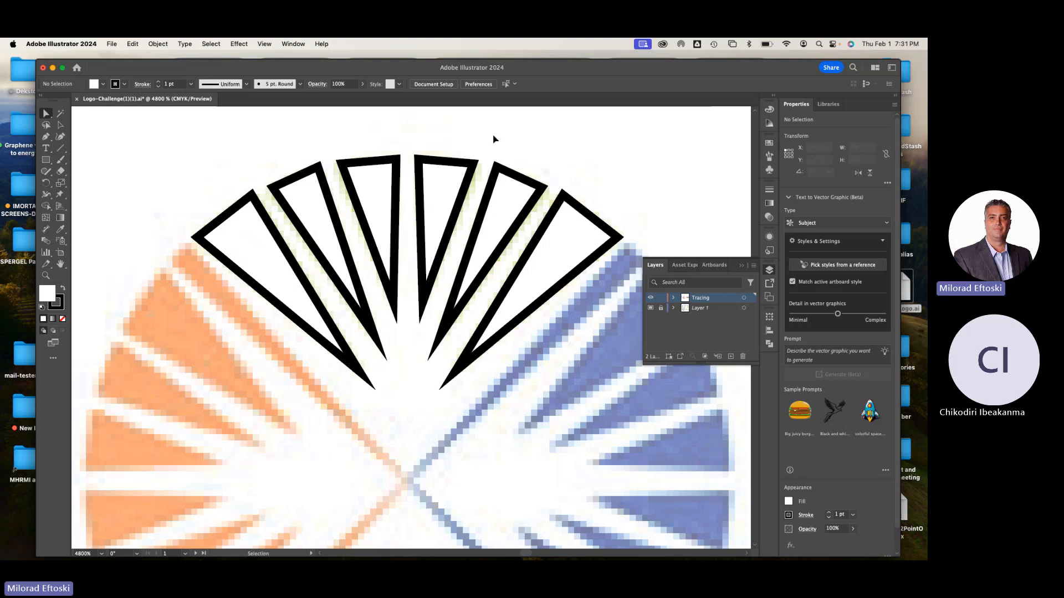
# Examine the fit of all six traced triangles over the green wedges in outline display at different zoom levels
pyautogui.press('super+minus')
pyautogui.press('super+minus')
pyautogui.press('super+y')
pyautogui.press('super+y')
pyautogui.press('super+y')
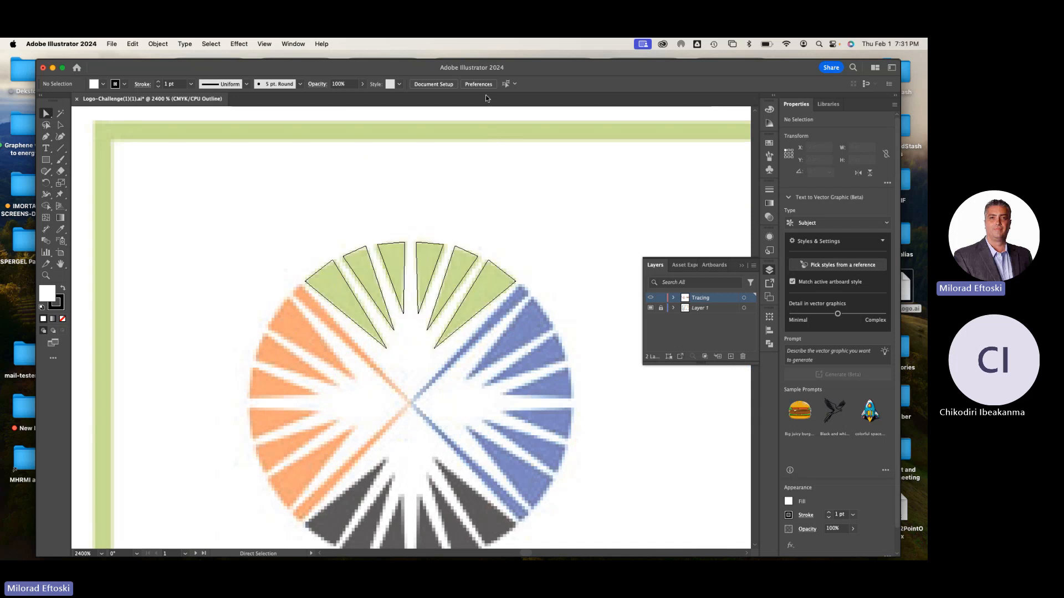
pyautogui.press('super+plus')
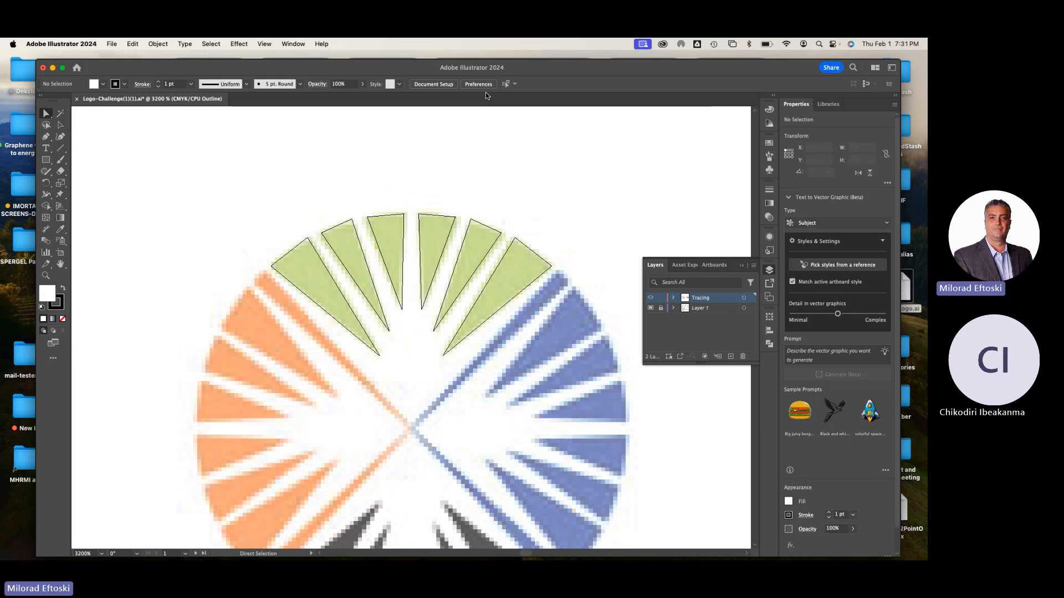
pyautogui.press('super+equal')
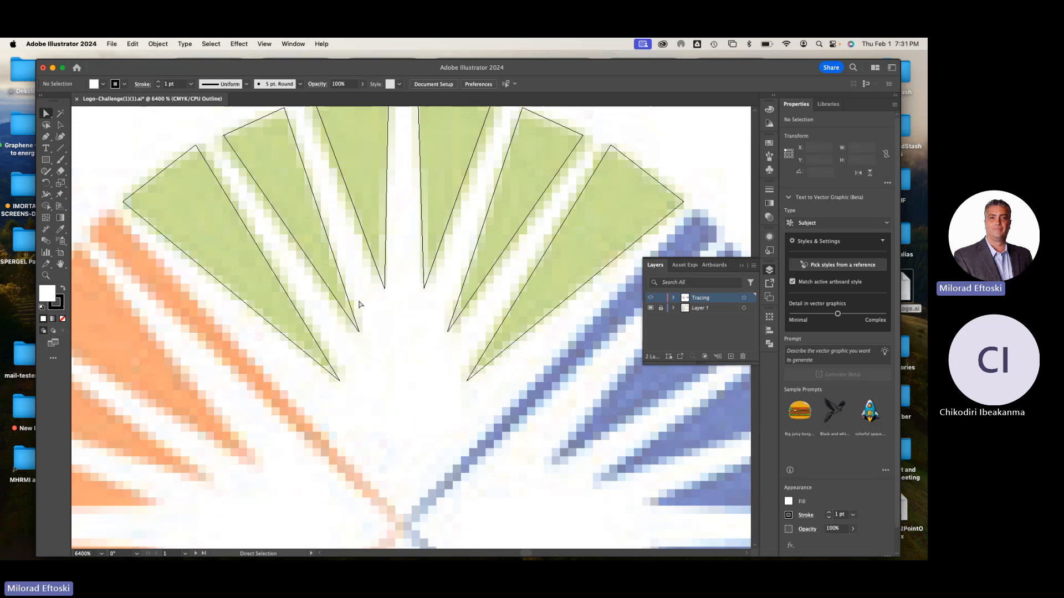
pyautogui.press('super+minus')
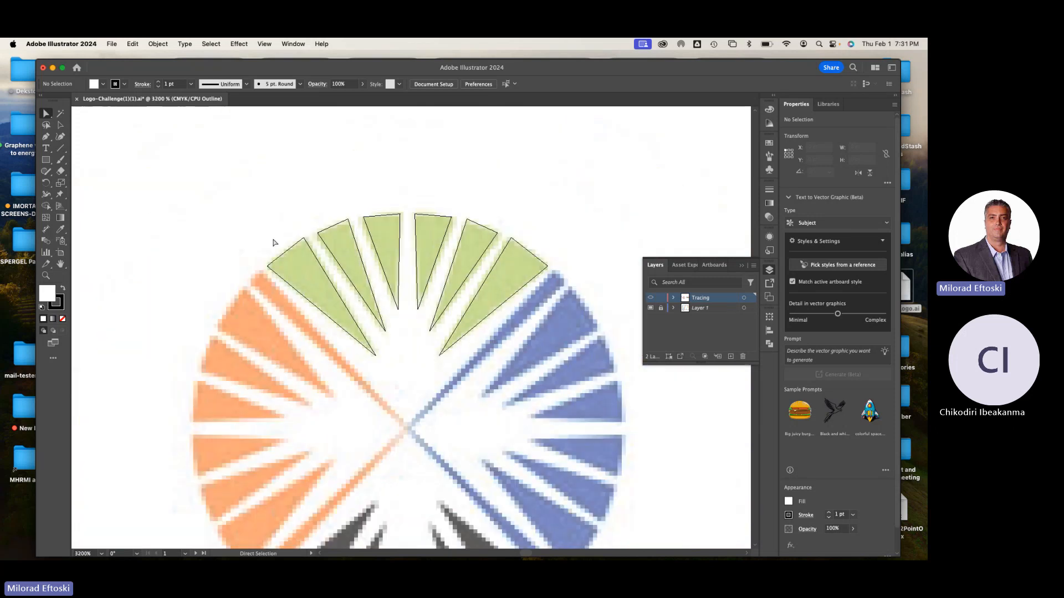
# Return to preview display, select all six traced triangles, and shift them partly off the green wedges to expose the template colour
pyautogui.press('a')
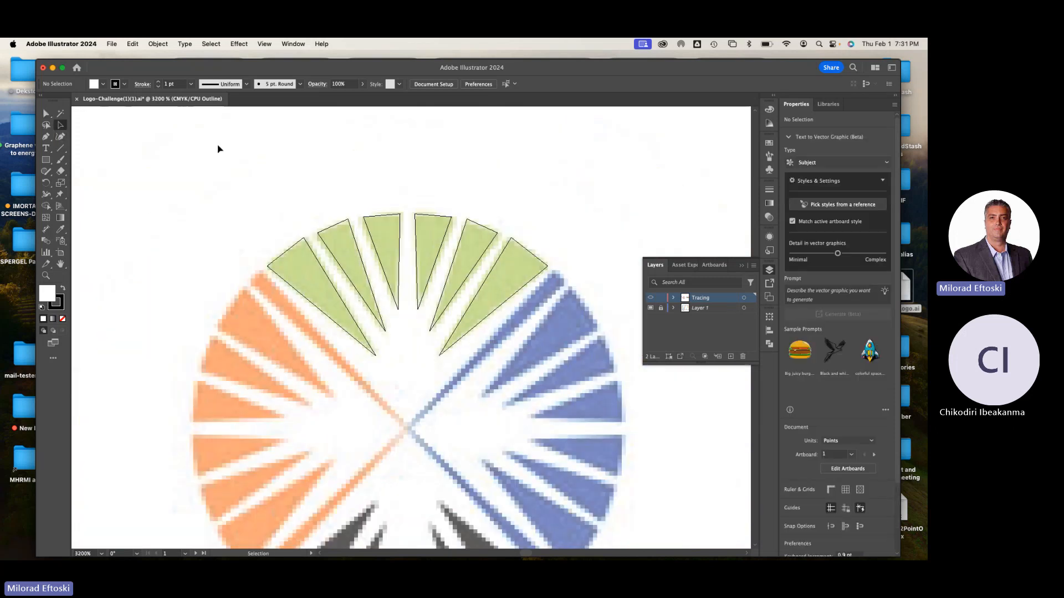
pyautogui.press('super+y')
pyautogui.moveTo(238, 155)
pyautogui.mouseDown()
pyautogui.moveTo(541, 317)
pyautogui.moveTo(506, 334)
pyautogui.mouseUp()
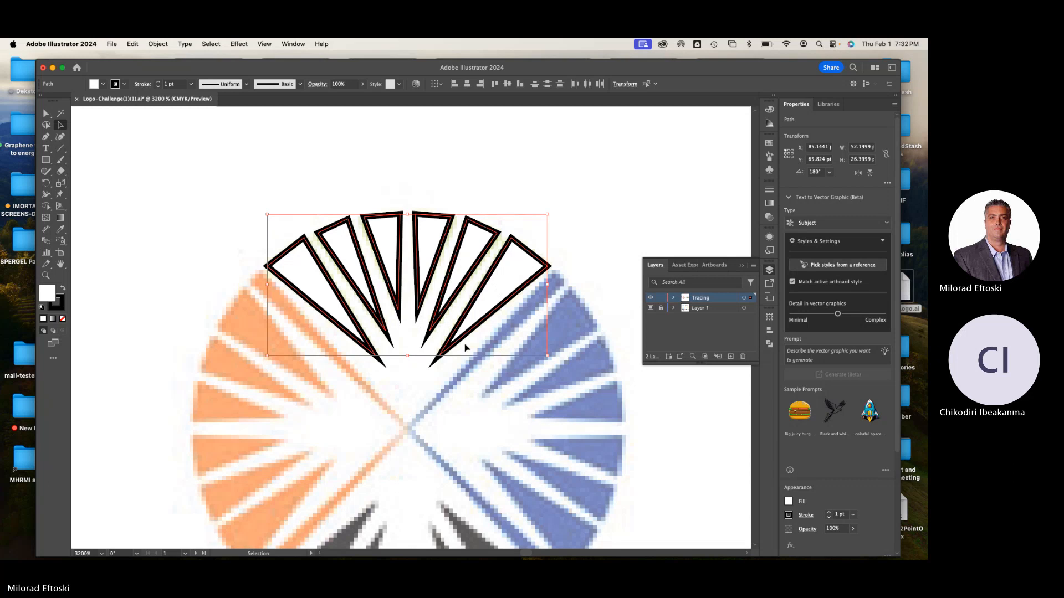
pyautogui.press('space')
pyautogui.moveTo(467, 420); pyautogui.dragTo(437, 367)
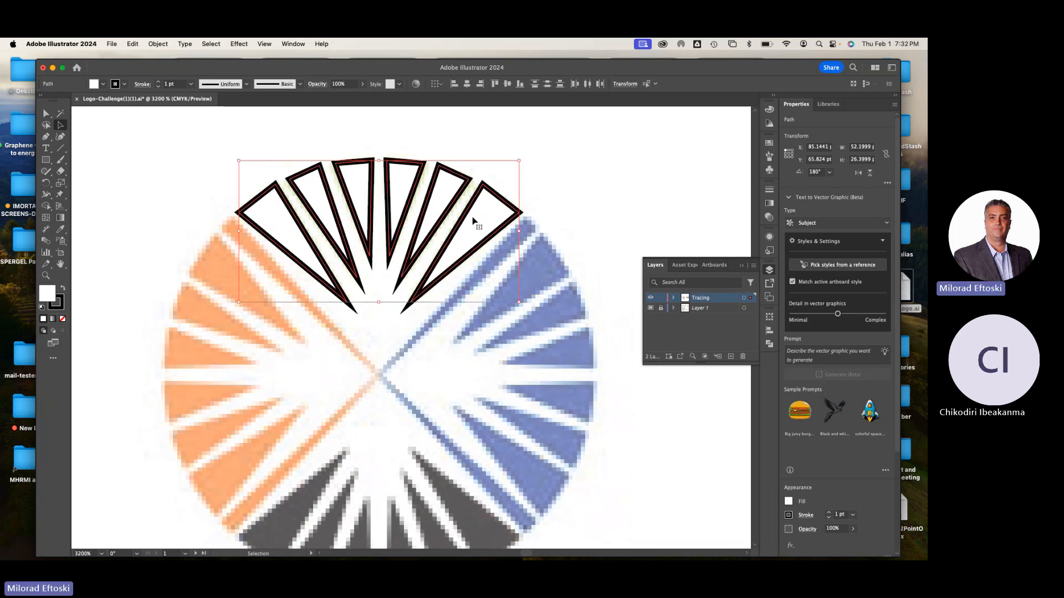
pyautogui.moveTo(474, 223); pyautogui.dragTo(494, 240)
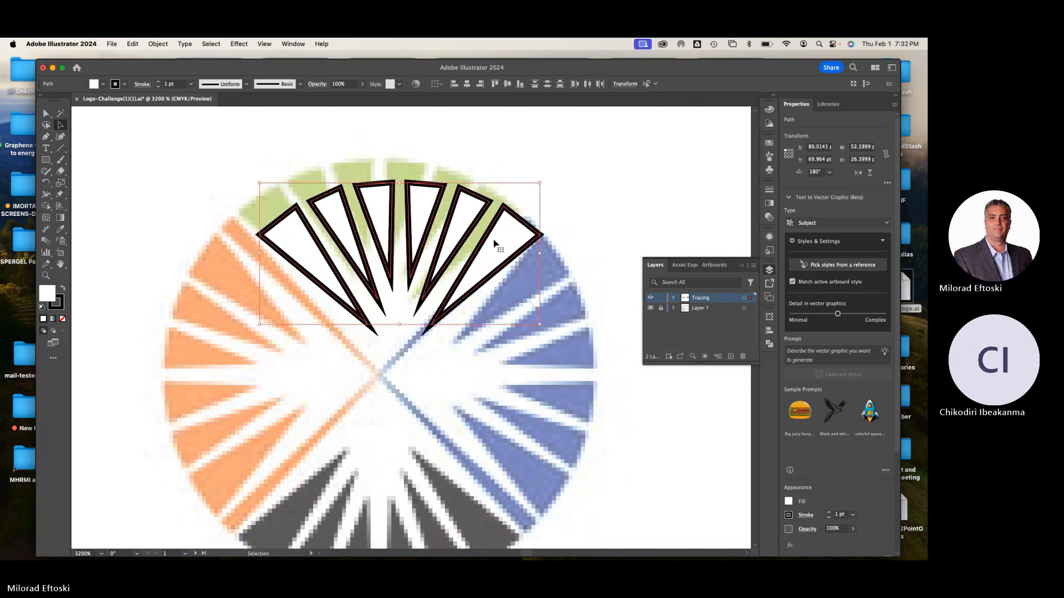
# Fill the six selected triangles with the template's green using the Eyedropper, and move them back over the green wedges
pyautogui.click(60, 229)
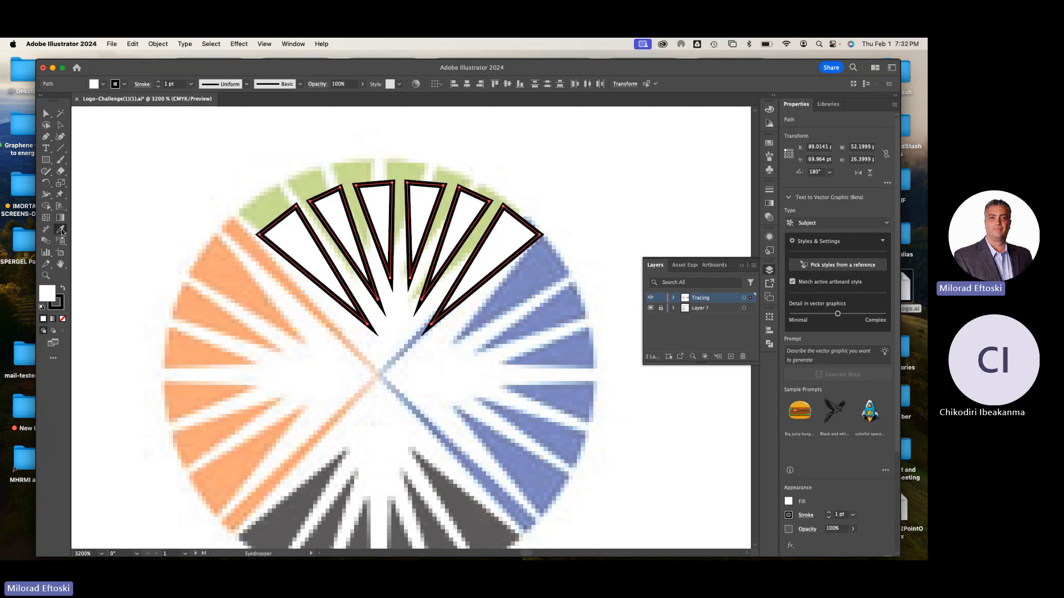
pyautogui.click(314, 181)
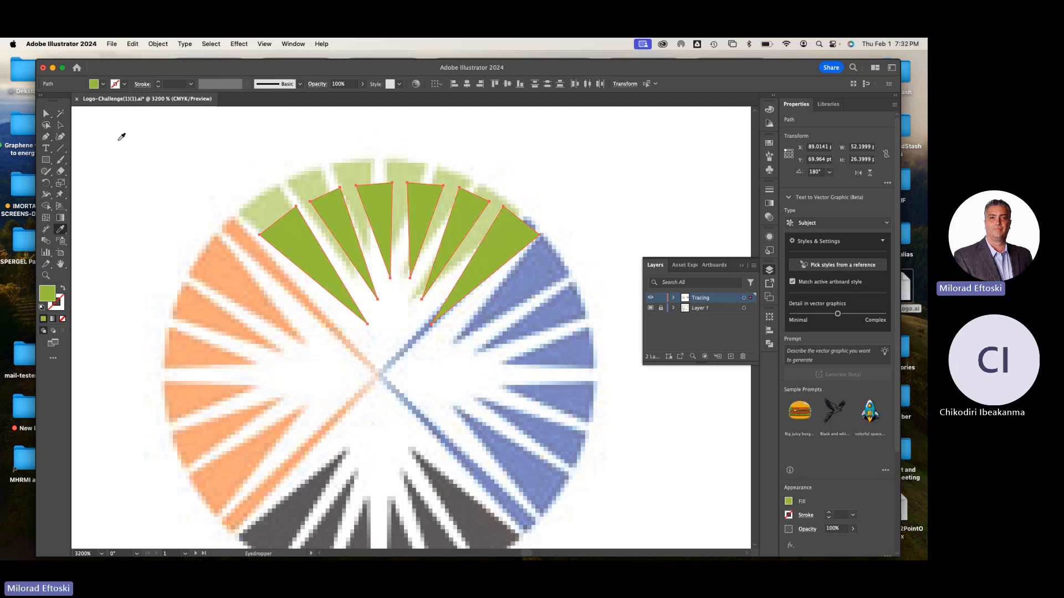
pyautogui.click(61, 126)
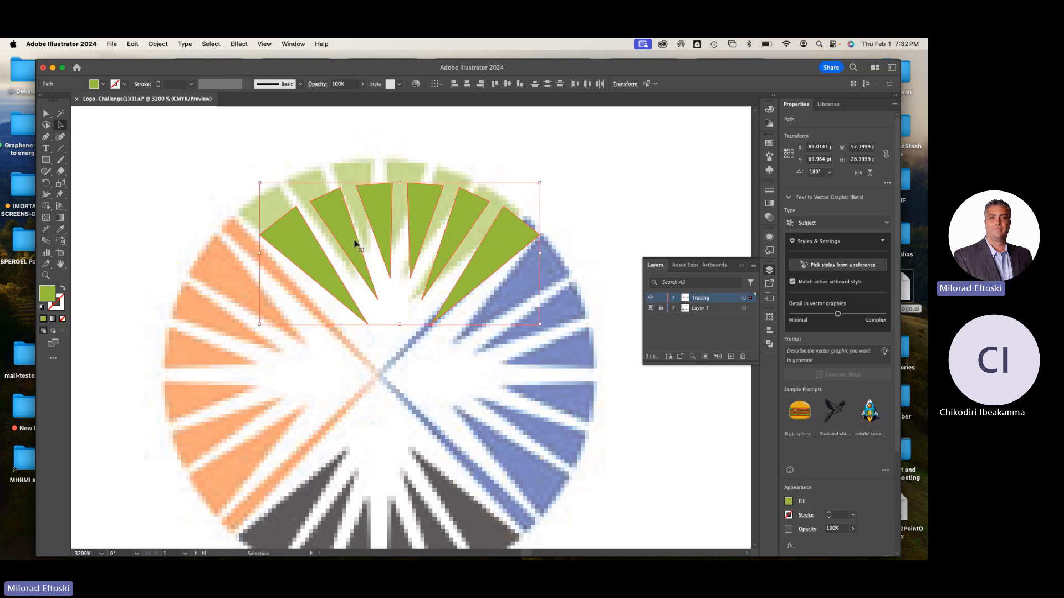
pyautogui.moveTo(357, 245)
pyautogui.mouseDown()
pyautogui.moveTo(330, 216)
pyautogui.moveTo(367, 204)
pyautogui.moveTo(402, 218)
pyautogui.mouseUp()
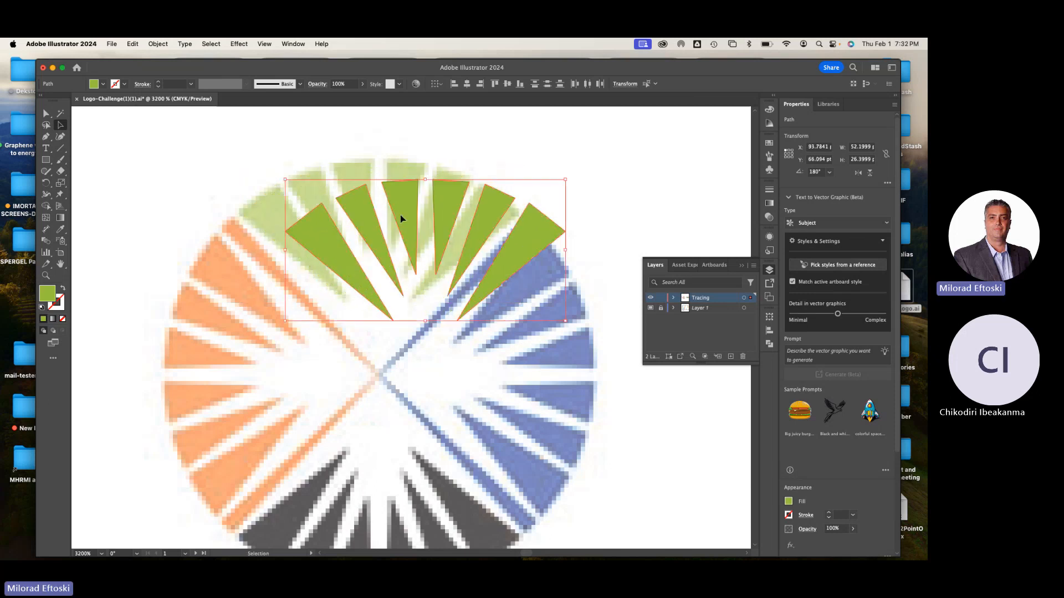
pyautogui.moveTo(393, 207); pyautogui.dragTo(357, 197)
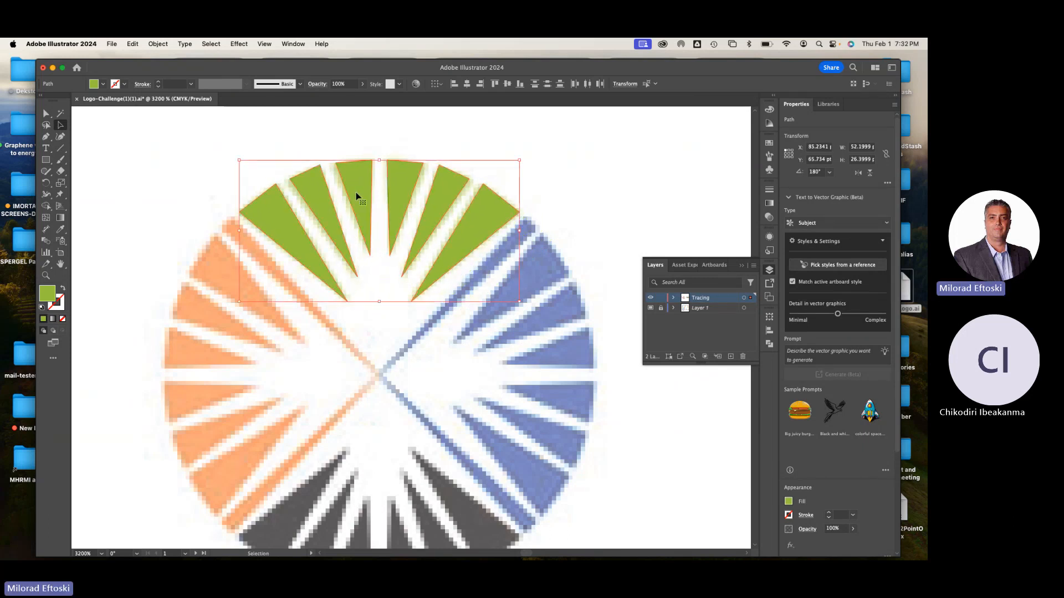
# Group the six green triangles and deselect the group
pyautogui.rightClick(358, 193)
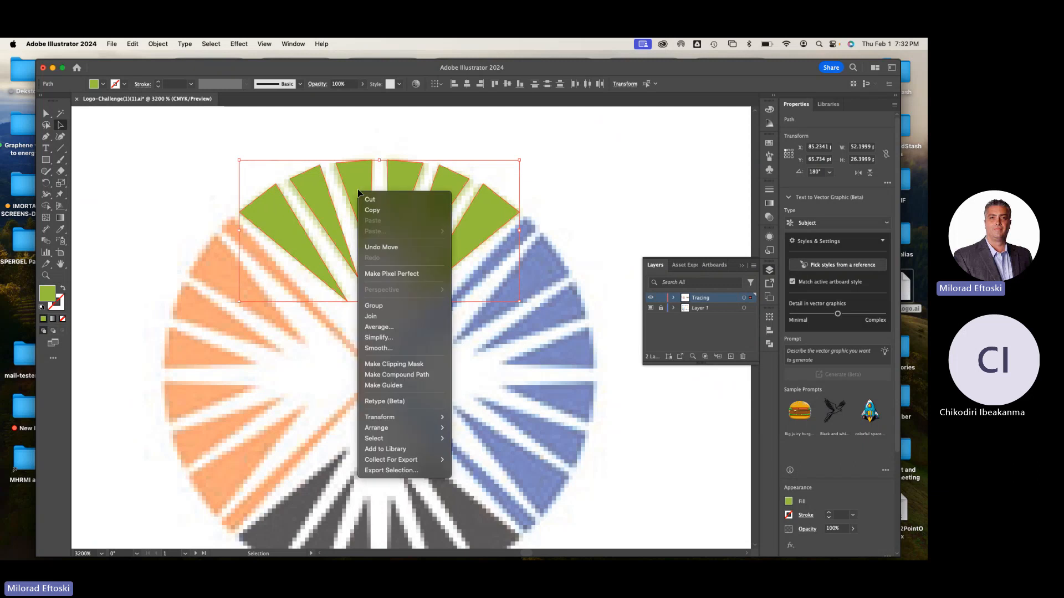
pyautogui.click(397, 309)
pyautogui.click(561, 190)
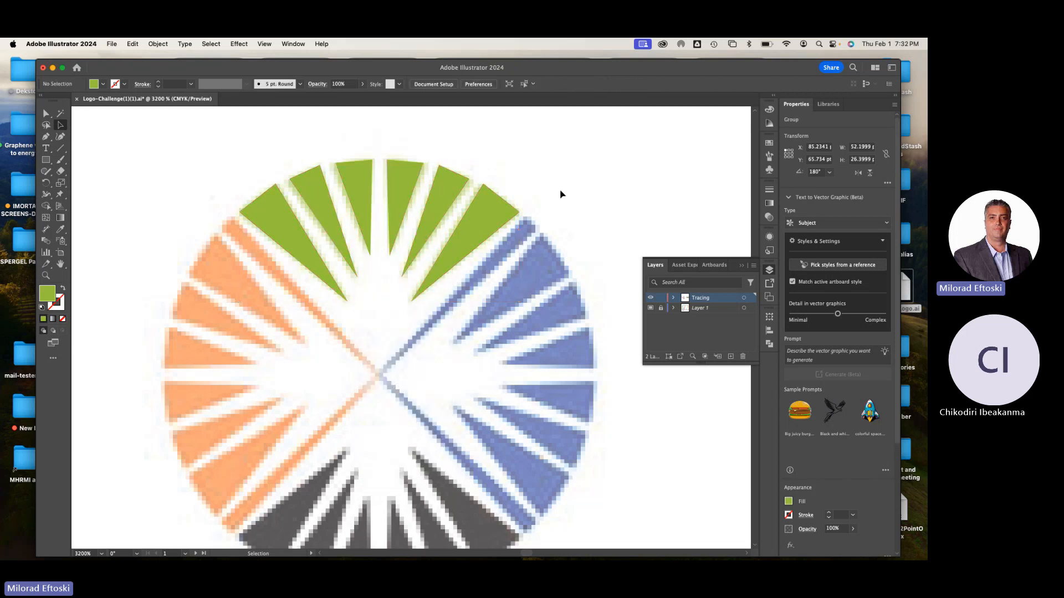
# Try moving the grouped green triangles as one object, undo the move, and leave the group deselected
pyautogui.moveTo(500, 207); pyautogui.dragTo(524, 195)
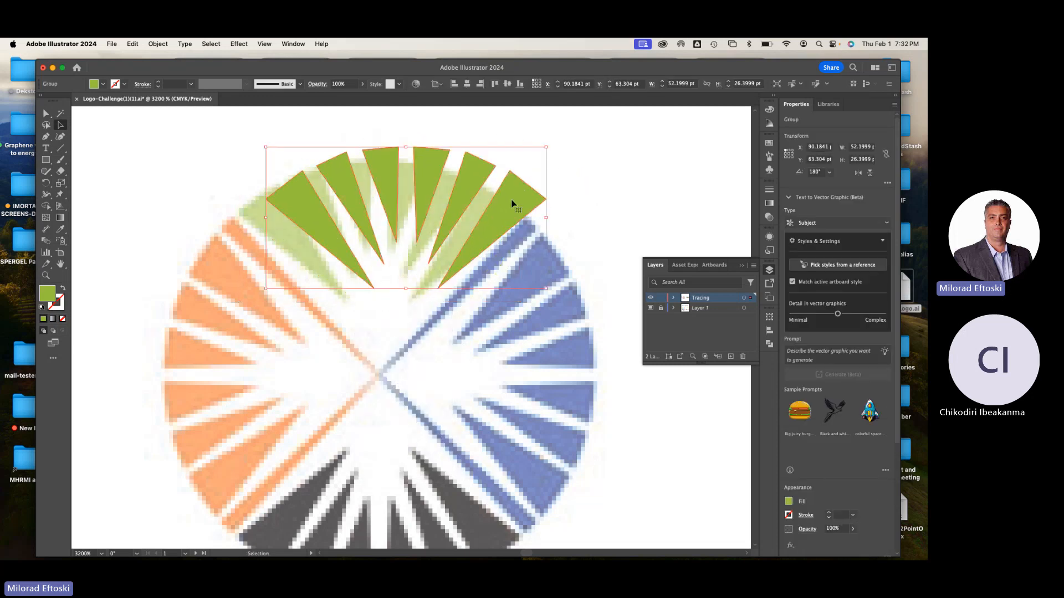
pyautogui.press('super+z')
pyautogui.click(601, 198)
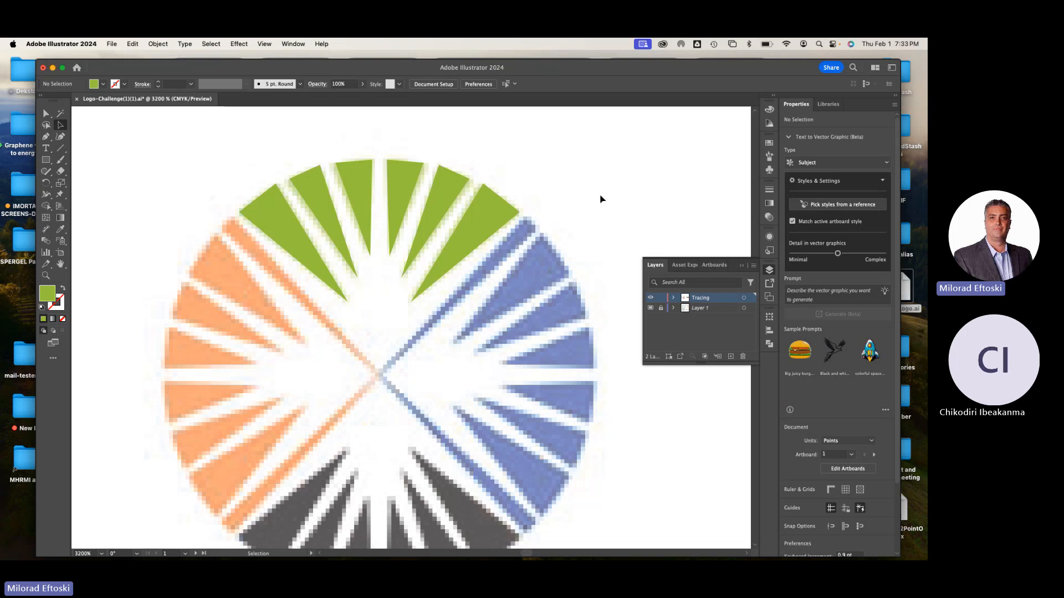
pyautogui.click(492, 230)
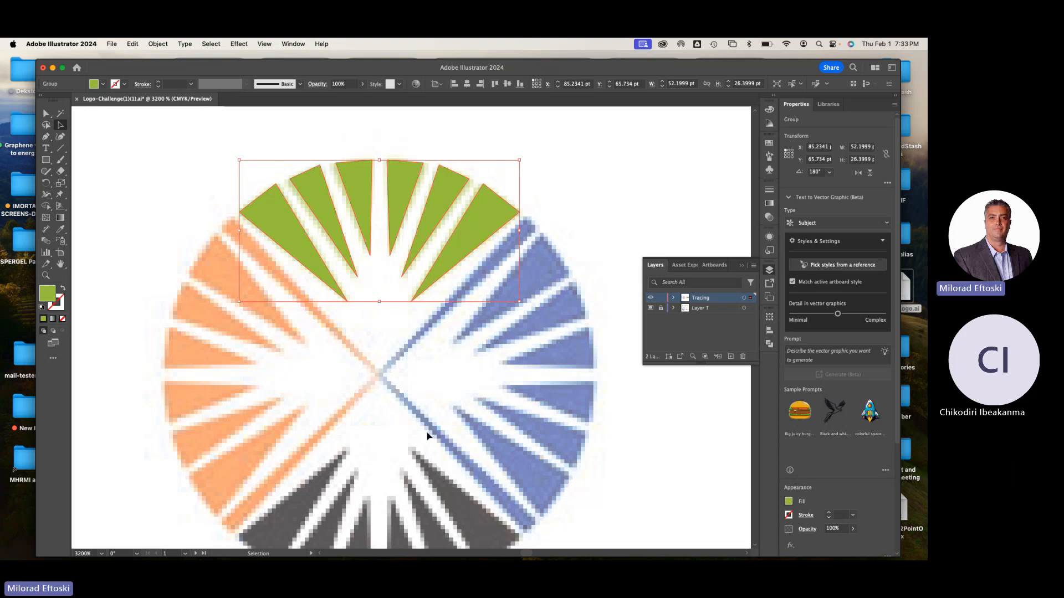
pyautogui.click(481, 403)
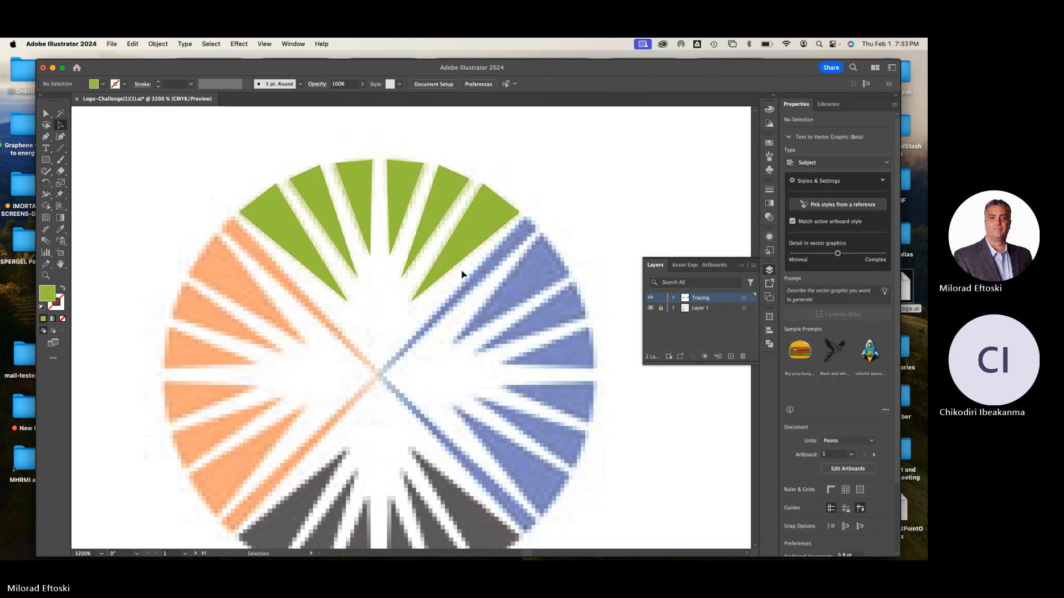
# Select the green triangle group and reflect it across the horizontal axis as a copy
pyautogui.moveTo(482, 302); pyautogui.dragTo(493, 275)
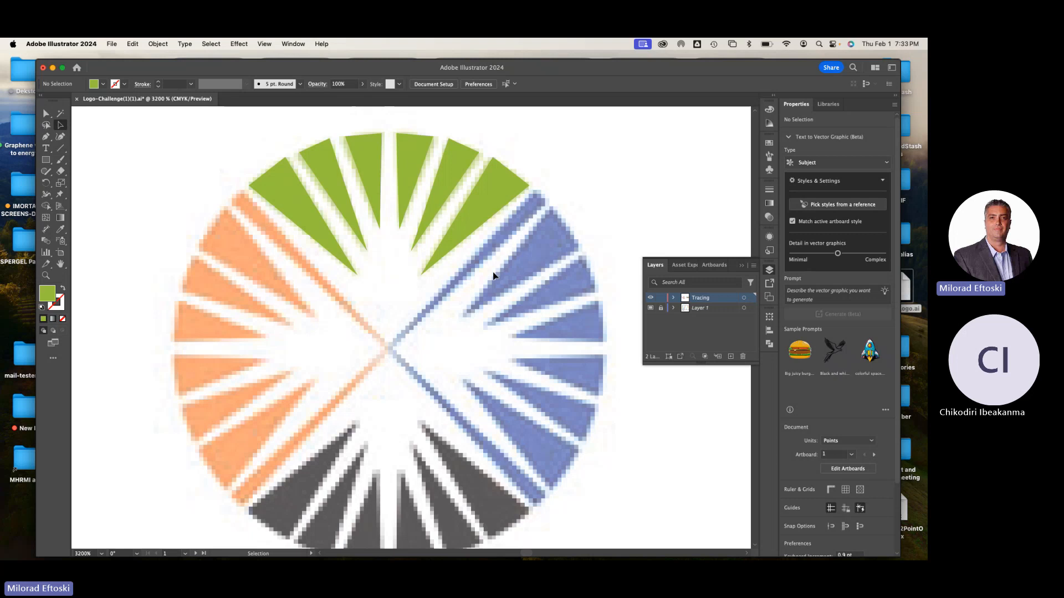
pyautogui.click(487, 228)
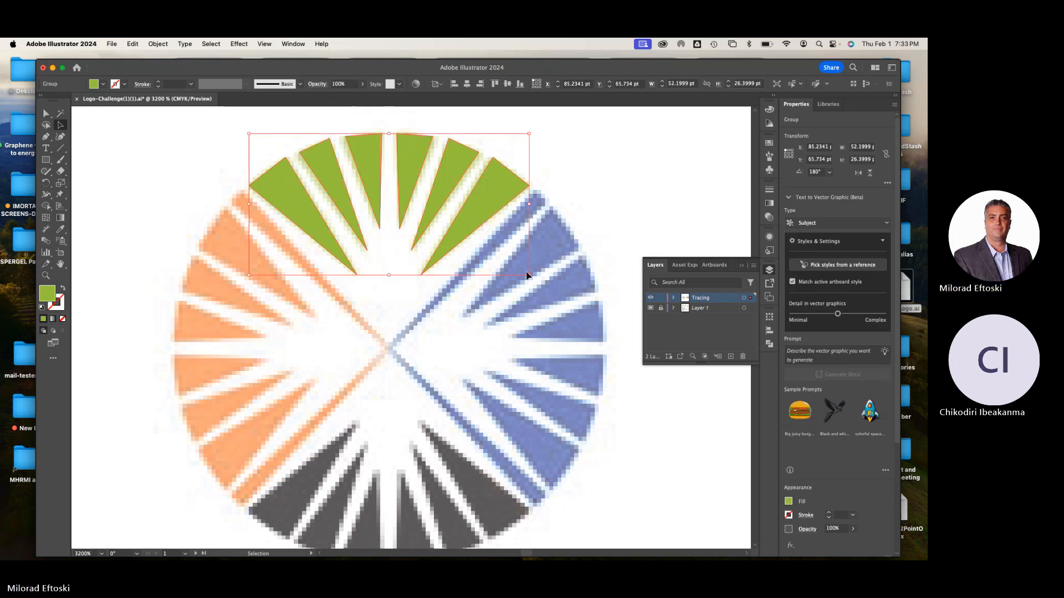
pyautogui.click(158, 44)
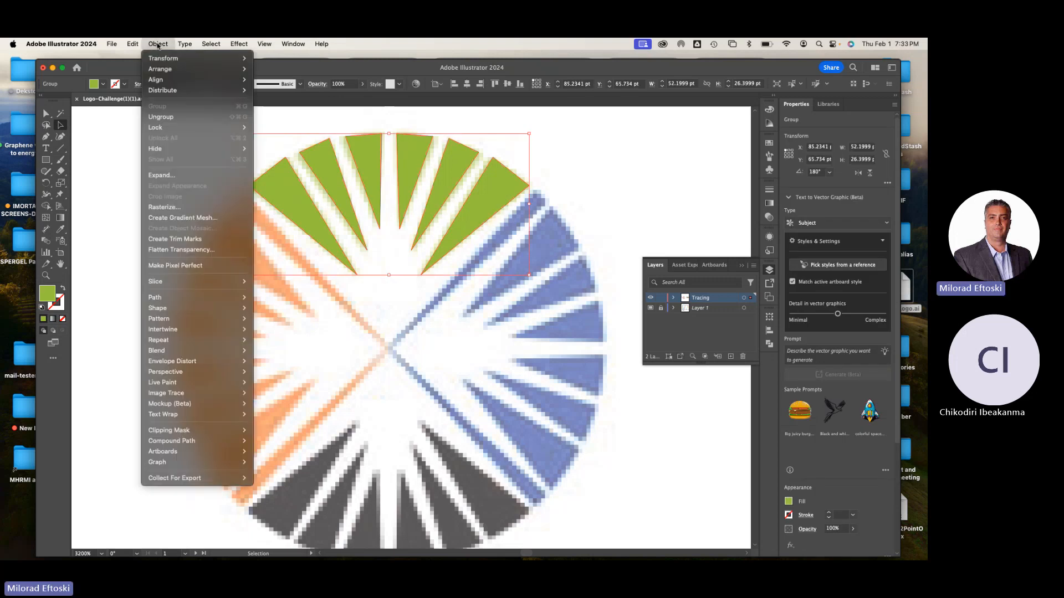
pyautogui.moveTo(177, 64)
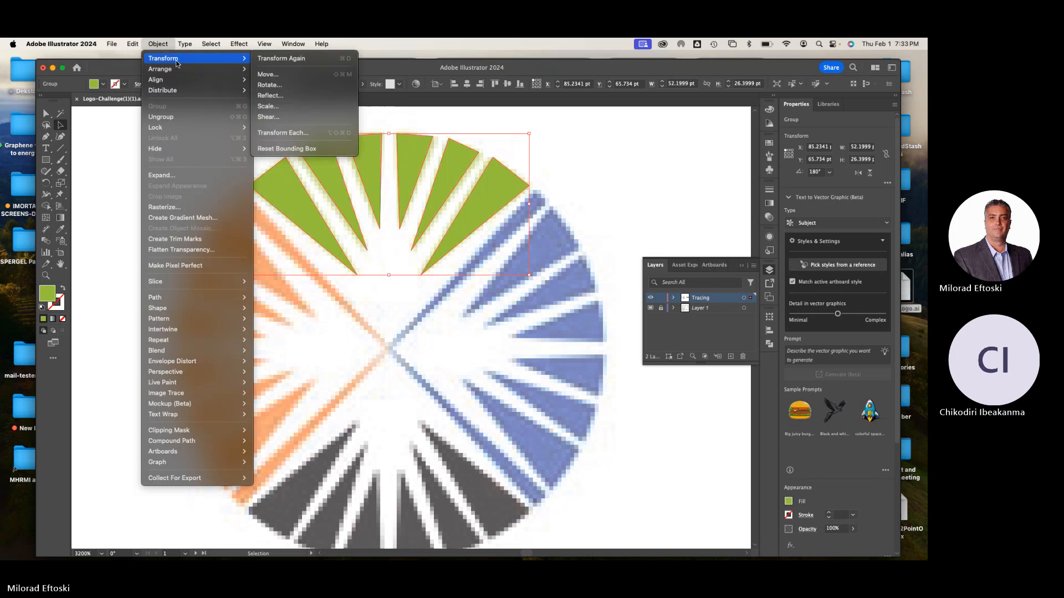
pyautogui.click(282, 98)
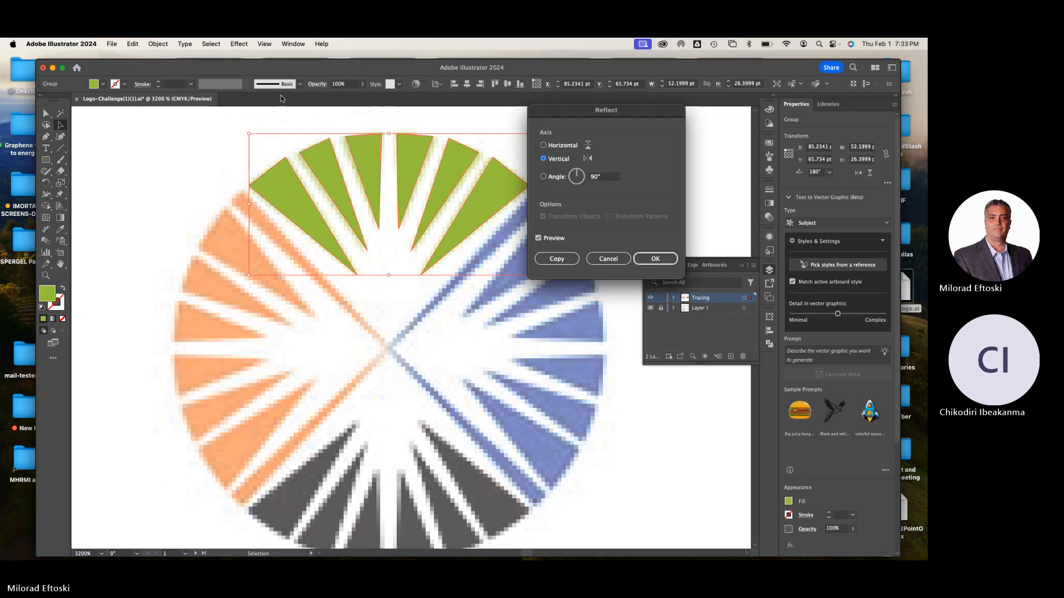
pyautogui.click(554, 147)
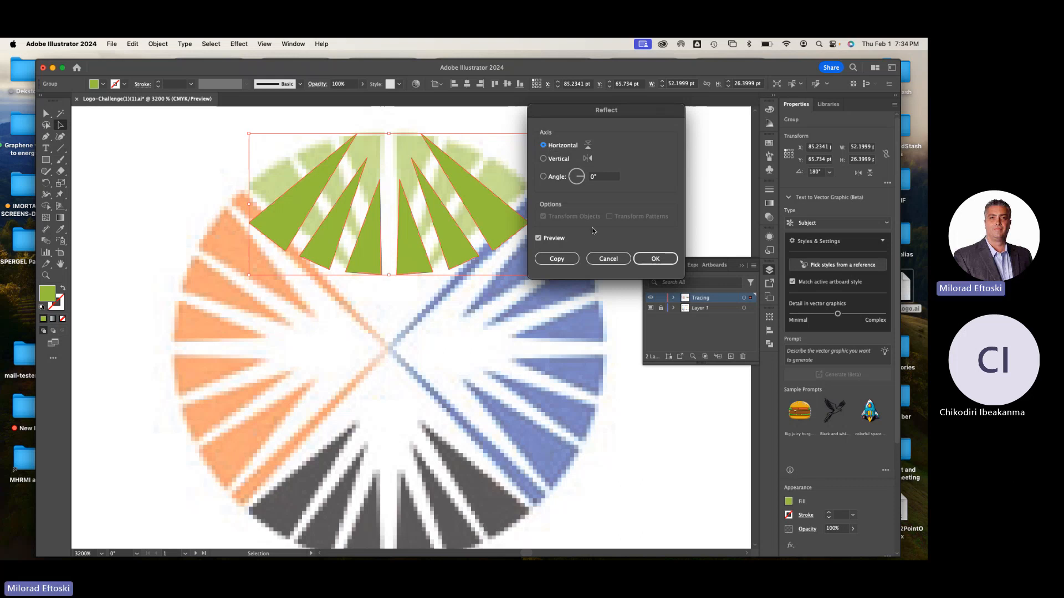
pyautogui.click(561, 261)
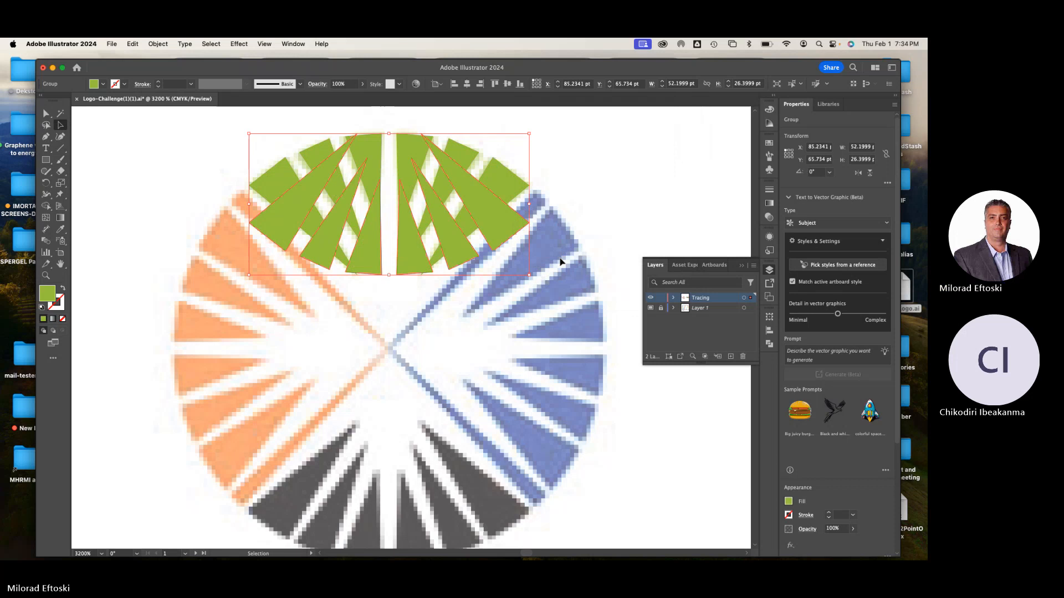
# Move the reflected green group straight down onto the dark grey wedges at the bottom of the sunburst
pyautogui.moveTo(460, 252); pyautogui.dragTo(485, 521)
pyautogui.scroll(-3, 499, 443)
pyautogui.moveTo(510, 380); pyautogui.dragTo(511, 425)
pyautogui.press('super+minus')
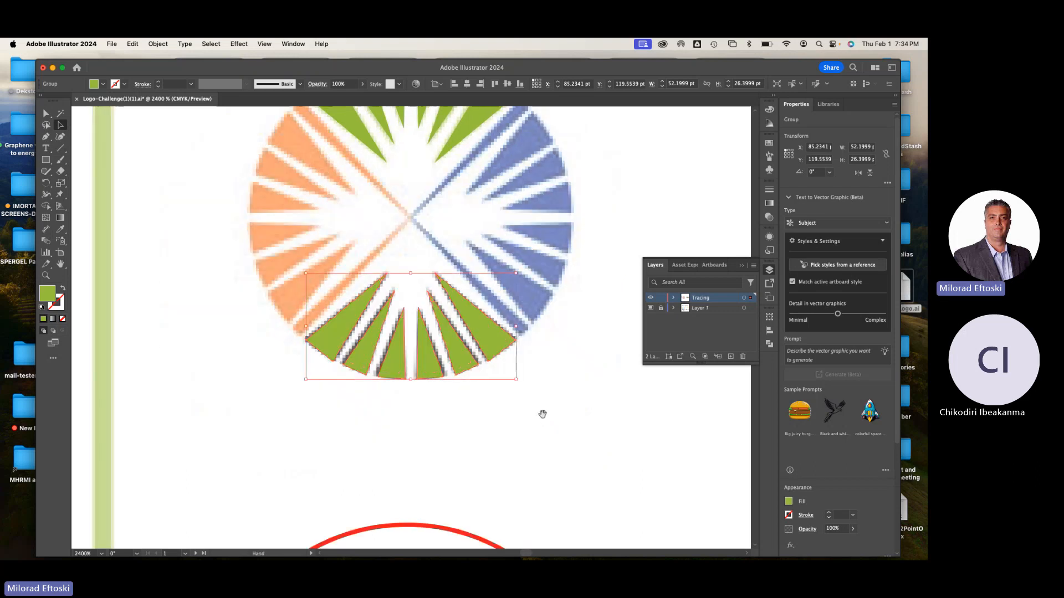
# Shift the lower group up to expose the dark wedges, fill it with their sampled colour, realign it over them, and deselect
pyautogui.moveTo(470, 406); pyautogui.dragTo(470, 386)
pyautogui.click(60, 230)
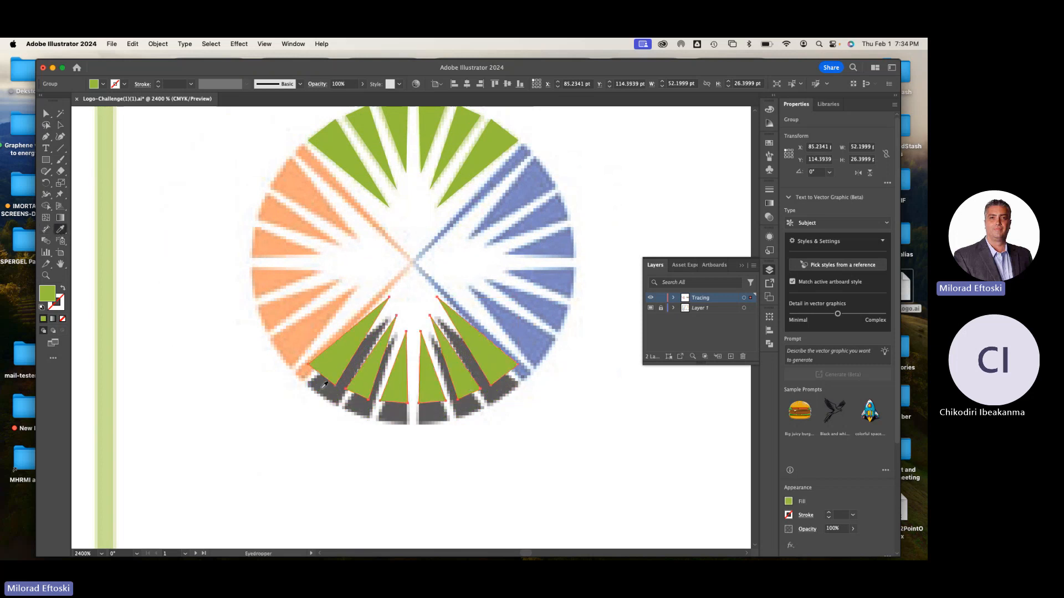
pyautogui.click(360, 400)
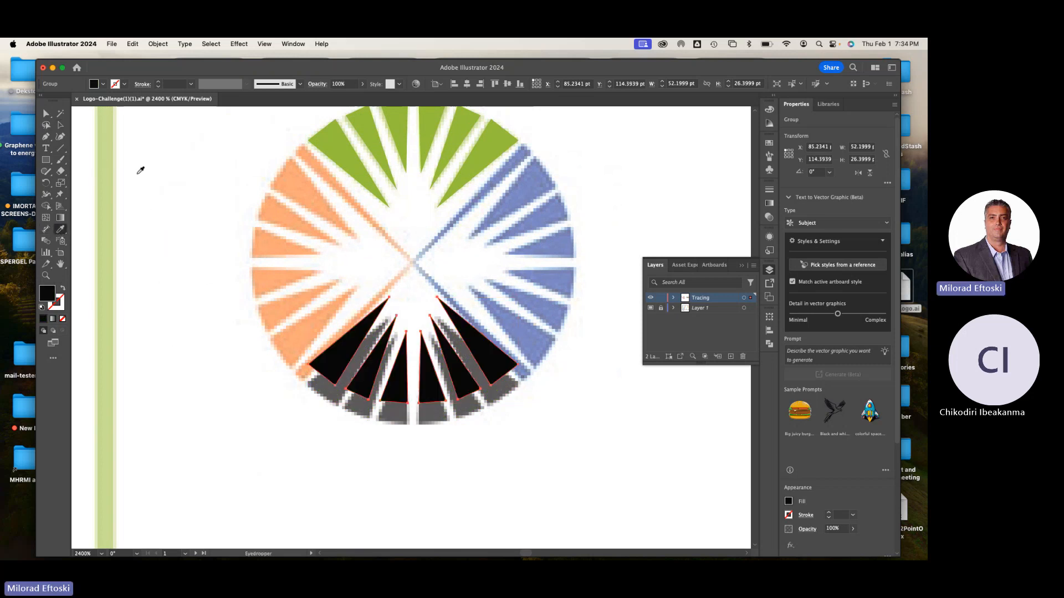
pyautogui.click(60, 125)
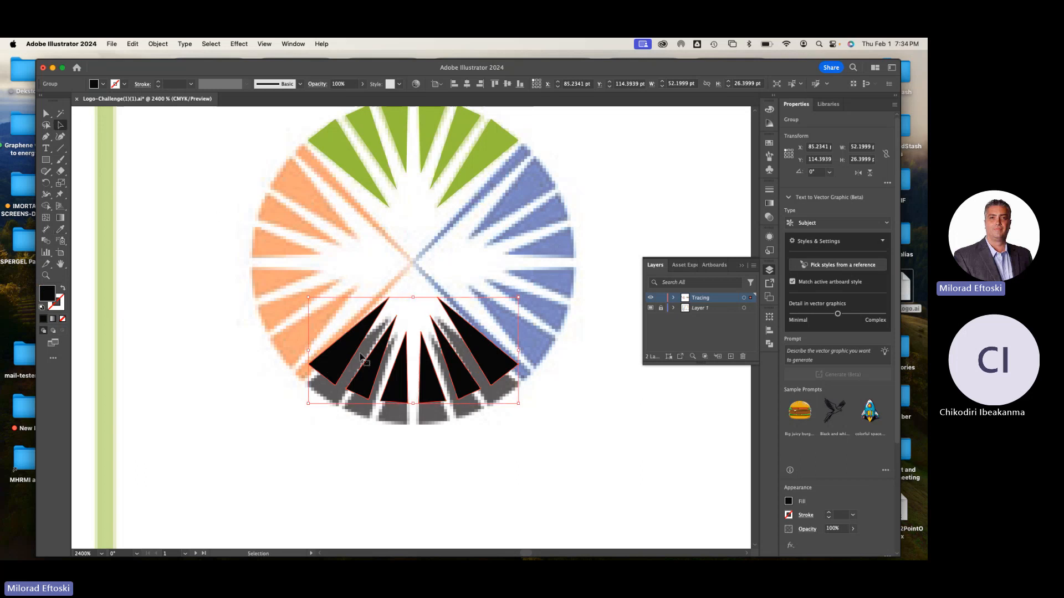
pyautogui.moveTo(439, 406); pyautogui.dragTo(439, 413)
pyautogui.click(578, 478)
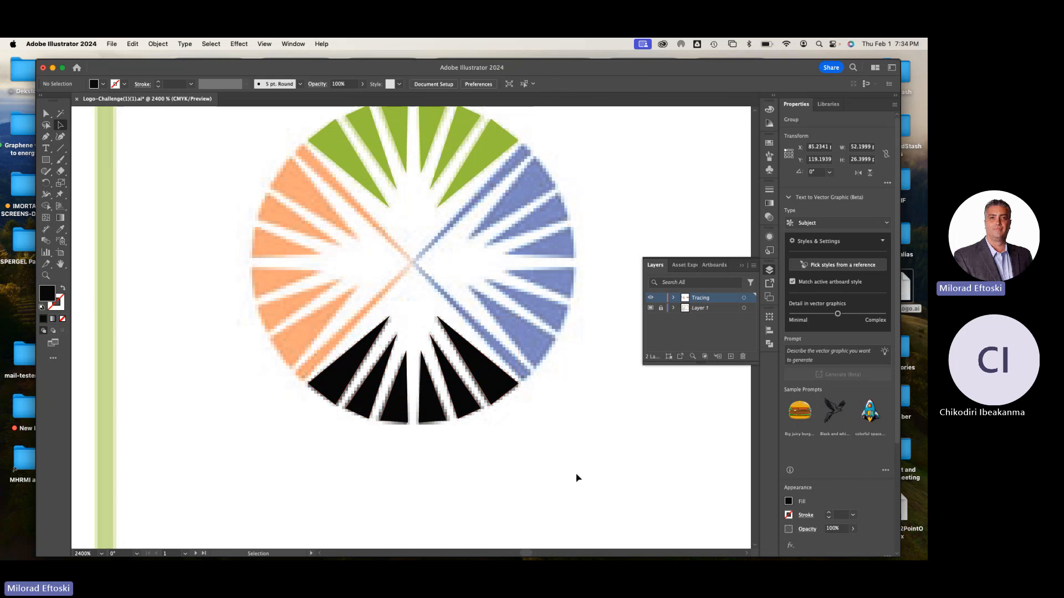
# Select the green and black wedge groups together, try moving both sideways off the template, and undo the move
pyautogui.moveTo(577, 447); pyautogui.dragTo(546, 490)
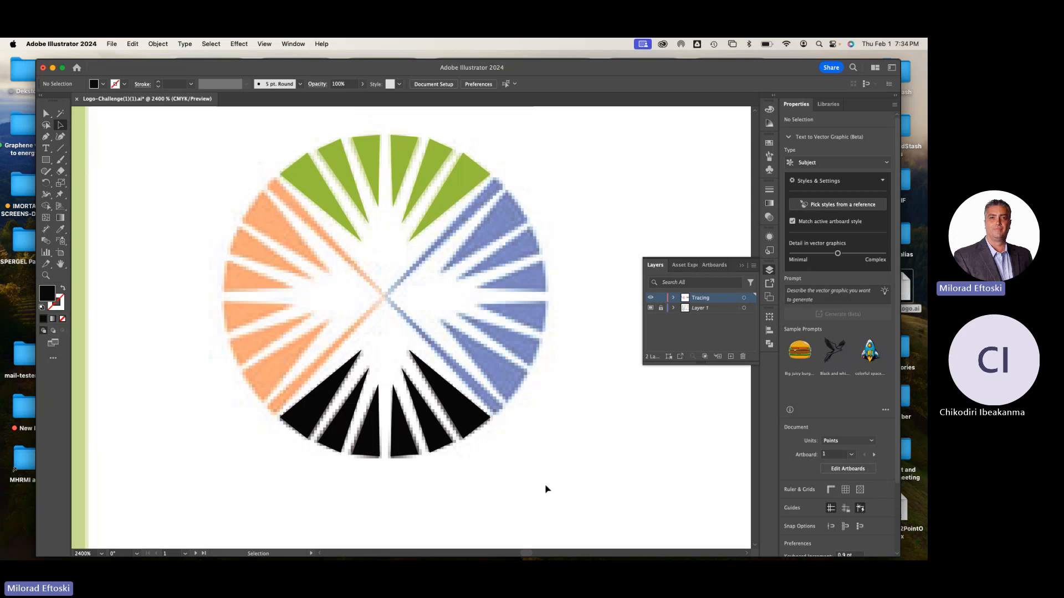
pyautogui.click(477, 430)
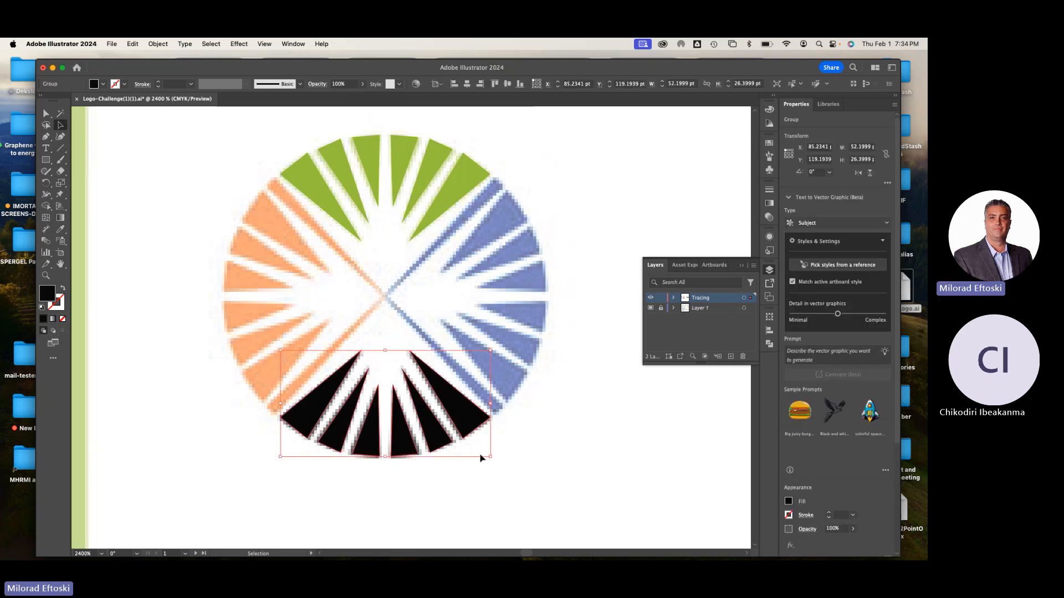
pyautogui.keyDown('shift'); pyautogui.click(434, 173); pyautogui.keyUp('shift')
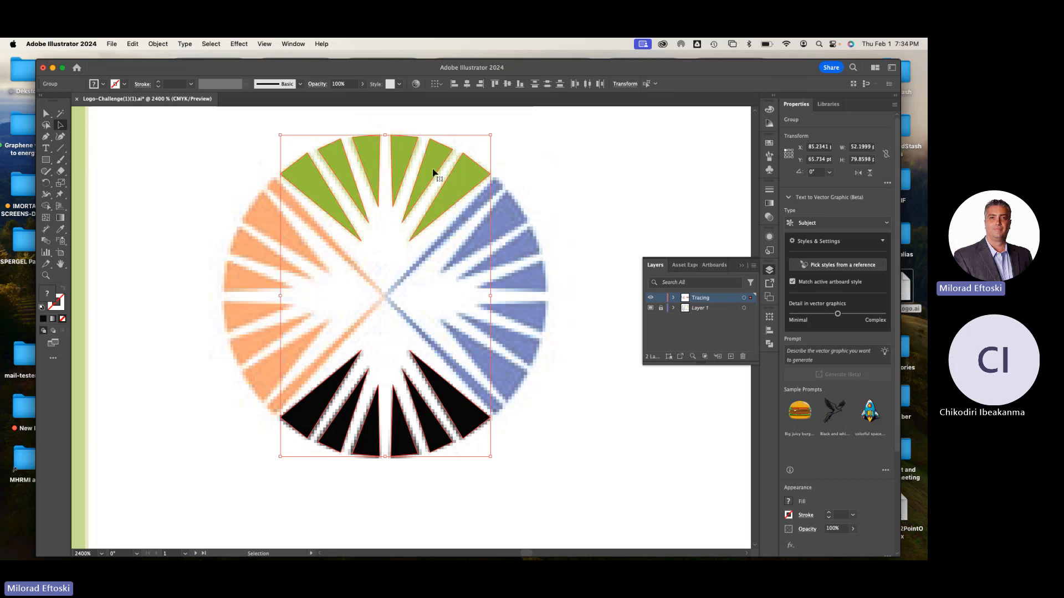
pyautogui.moveTo(433, 172); pyautogui.dragTo(560, 174)
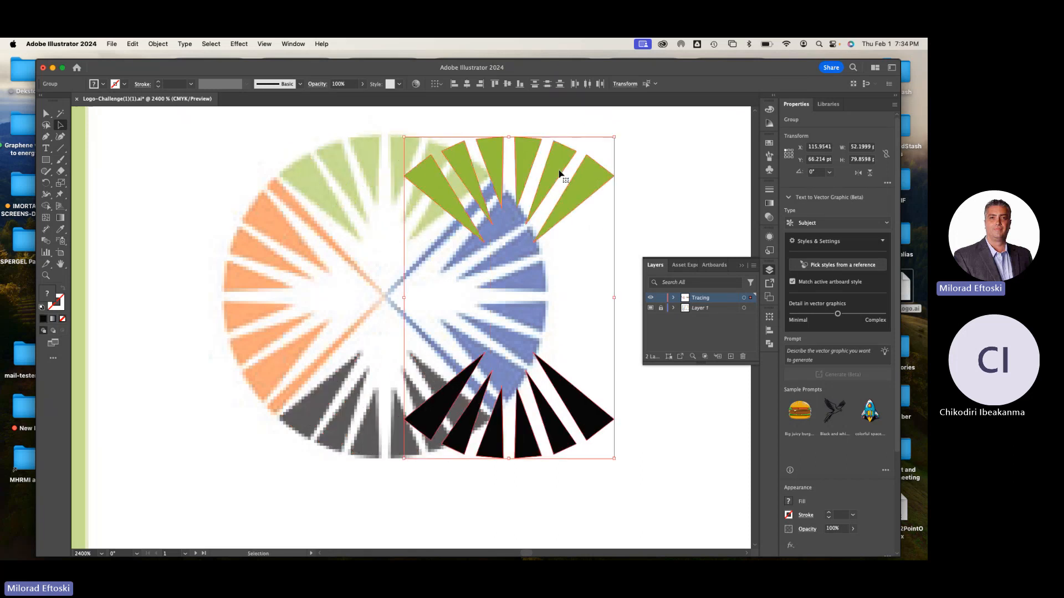
pyautogui.press('super+z')
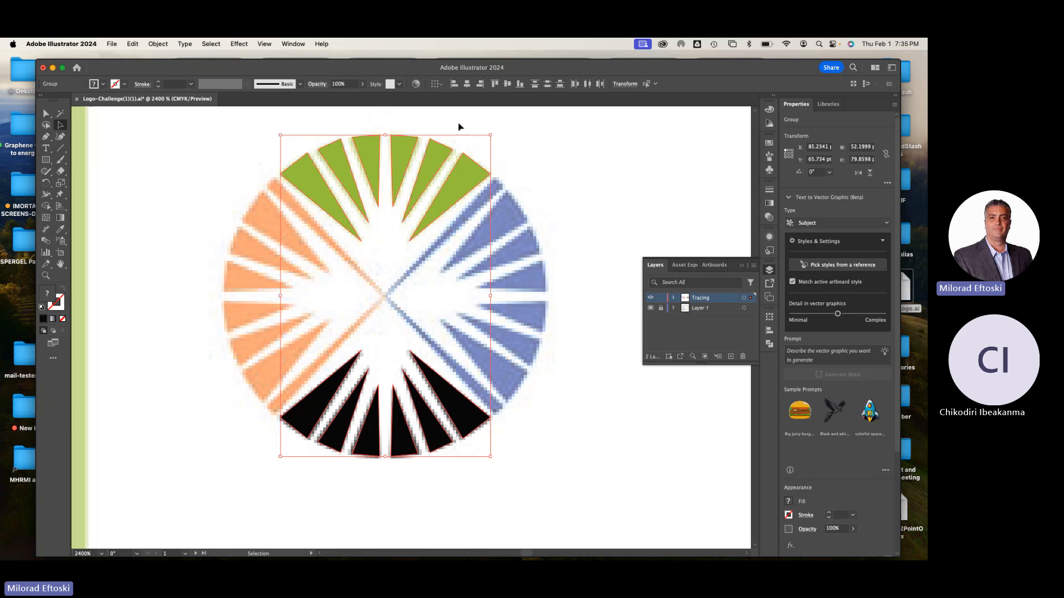
# Rotate a copy of the green and black wedge groups by 90° onto the template's side wedges, and deselect
pyautogui.click(158, 44)
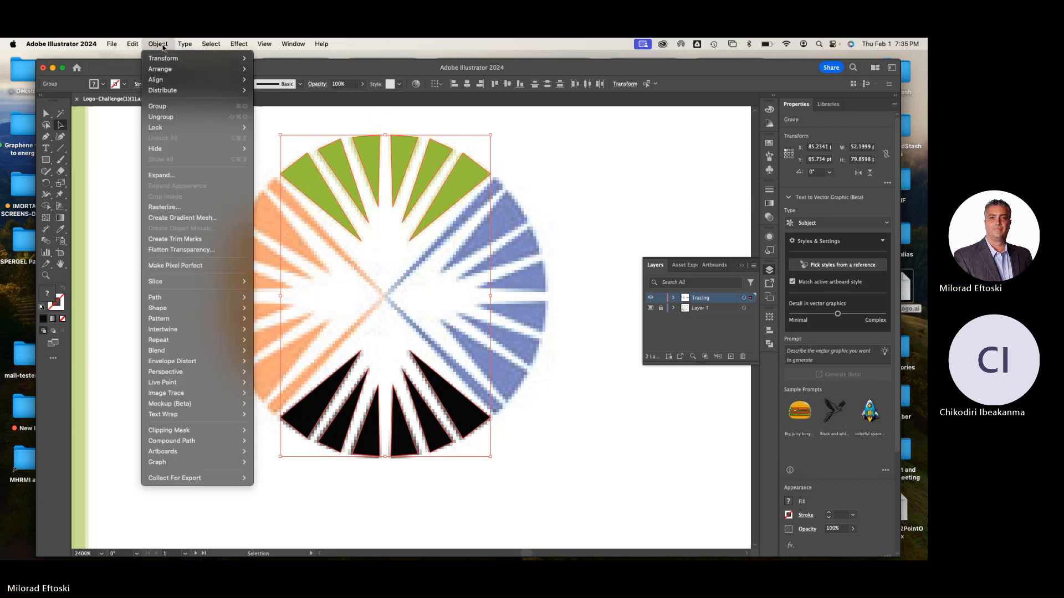
pyautogui.moveTo(164, 62)
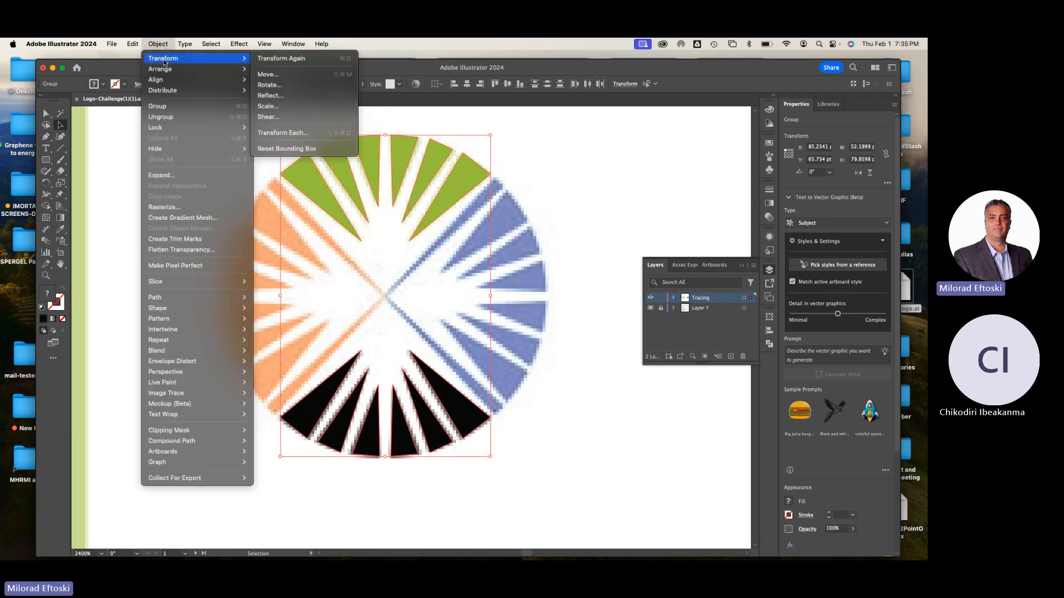
pyautogui.click(287, 86)
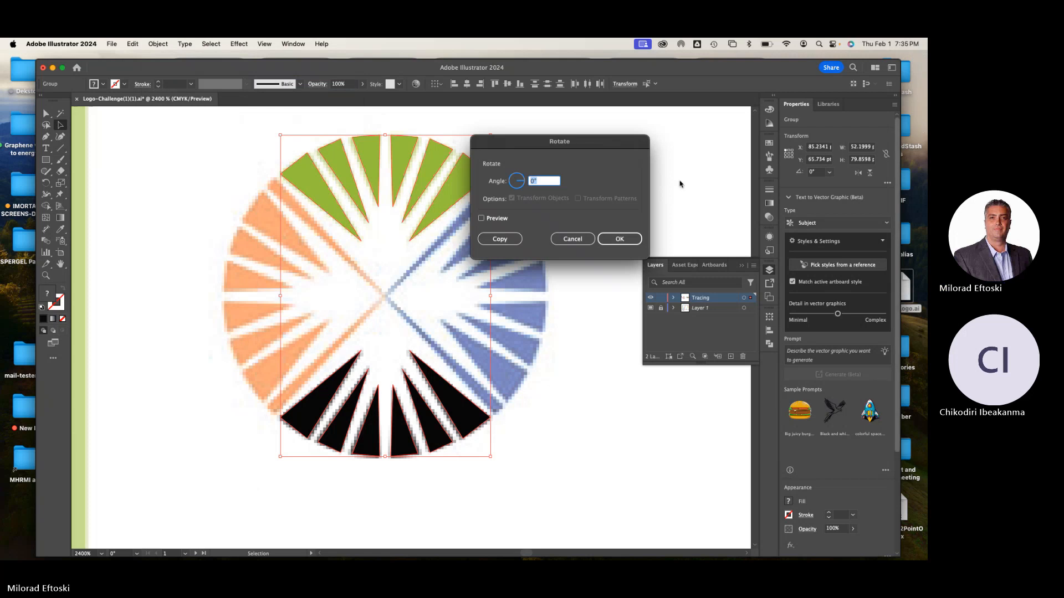
pyautogui.moveTo(529, 141); pyautogui.dragTo(519, 146)
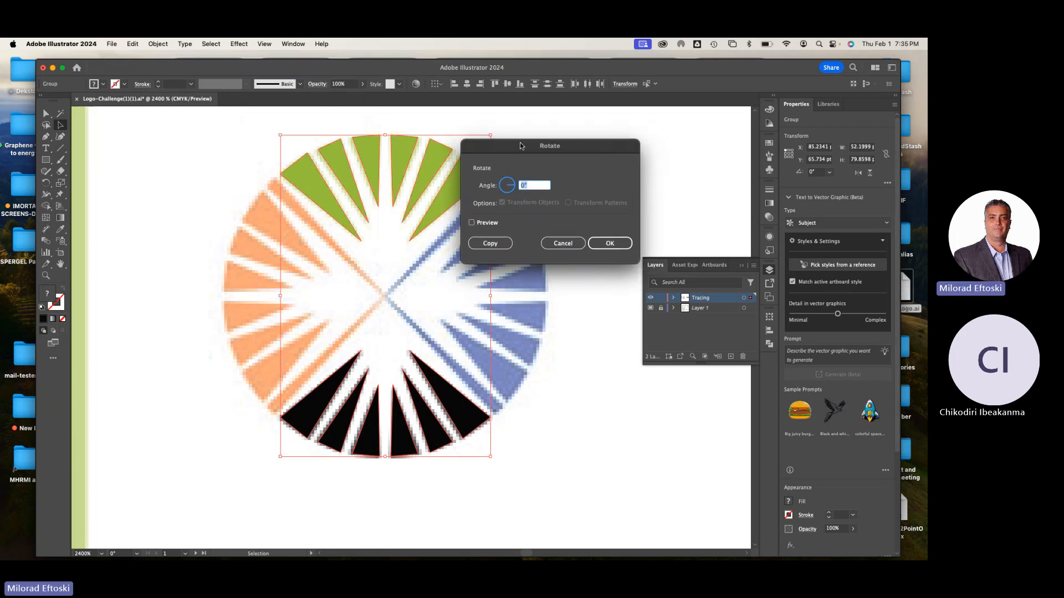
pyautogui.write('90')
pyautogui.click(472, 223)
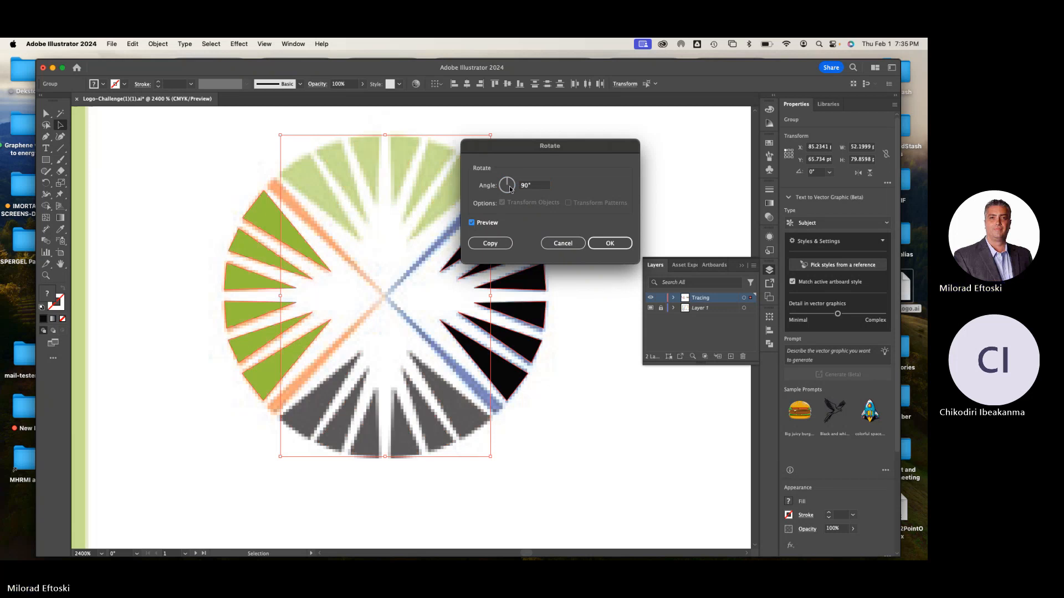
pyautogui.moveTo(521, 148); pyautogui.dragTo(578, 142)
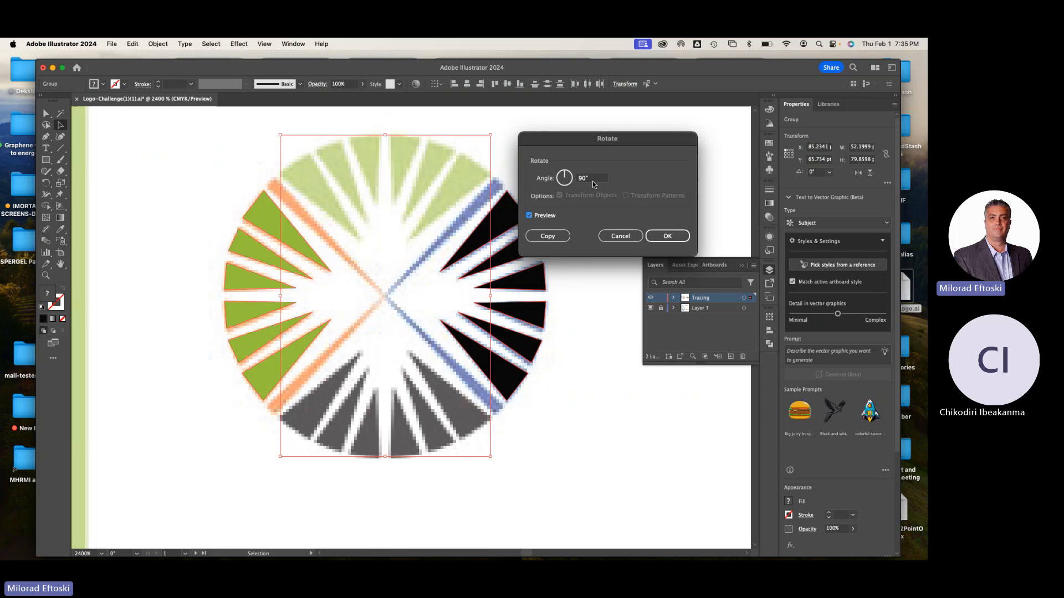
pyautogui.click(548, 237)
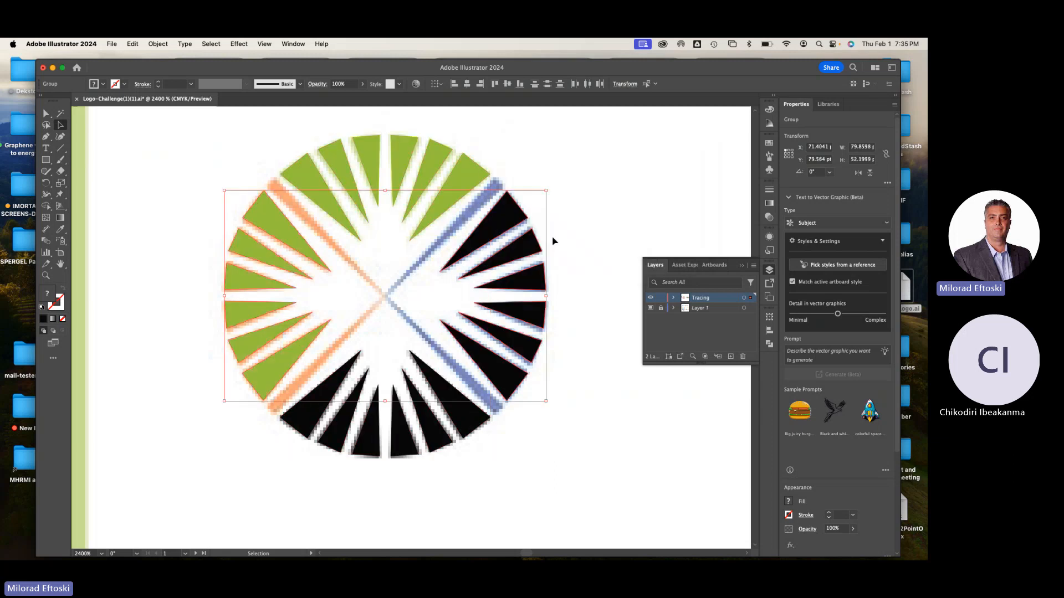
pyautogui.click(593, 229)
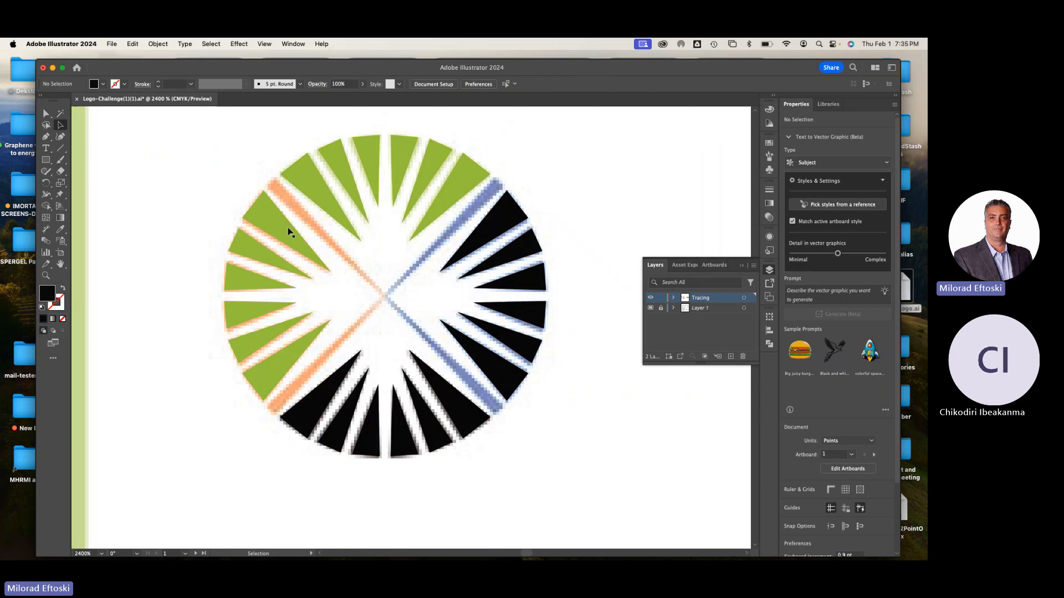
# Fill the rotated green wedge group with the orange sampled from the template's upper-left diagonal line
pyautogui.click(303, 222)
pyautogui.click(60, 228)
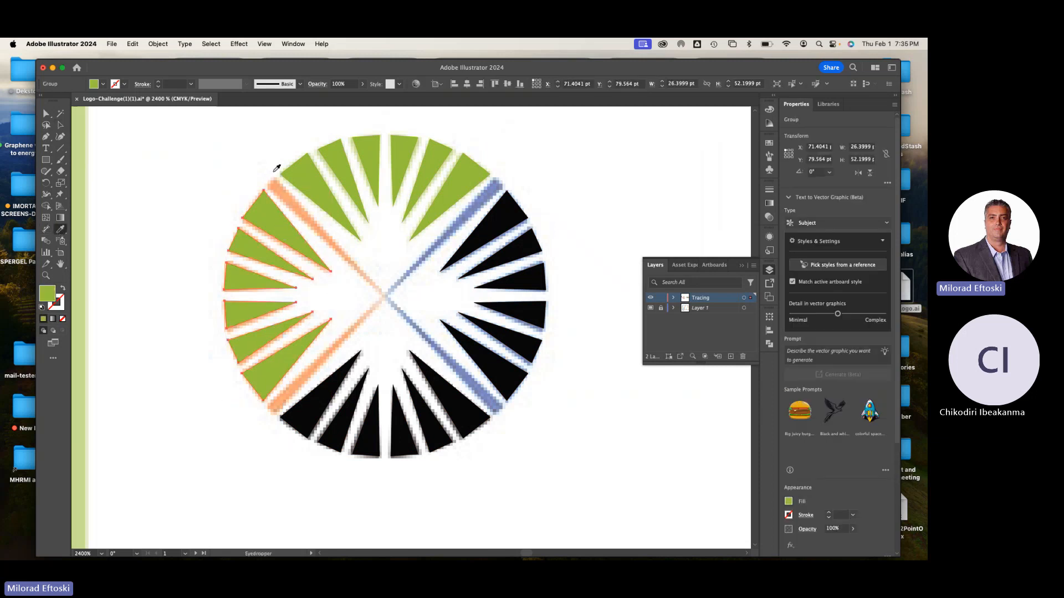
pyautogui.click(287, 190)
pyautogui.press('v')
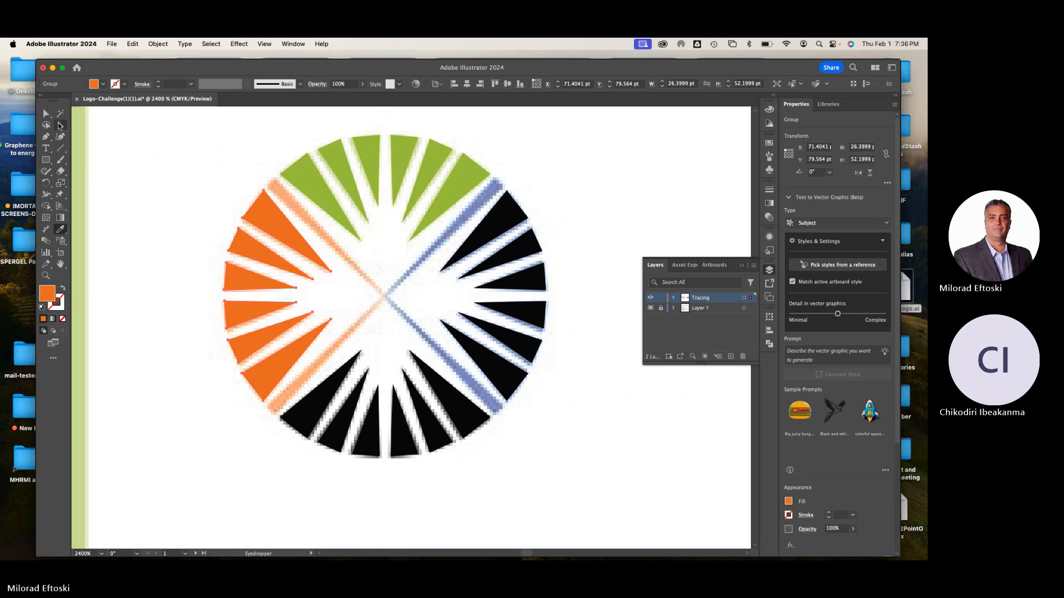
# Fill the rotated black wedge group with the blue sampled from the template's upper-right diagonal line, and deselect
pyautogui.click(504, 220)
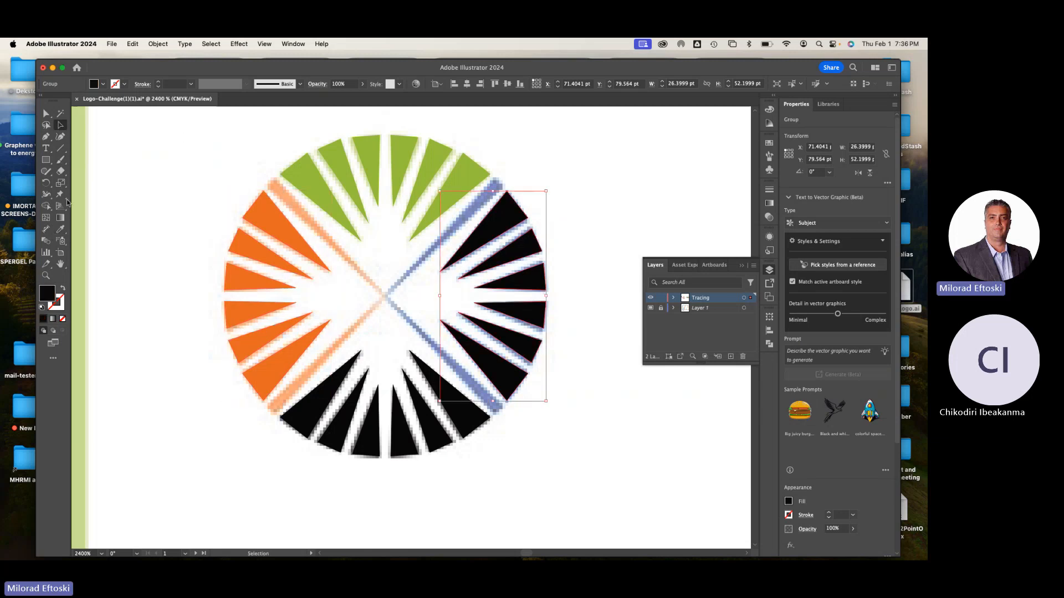
pyautogui.click(61, 229)
pyautogui.click(497, 186)
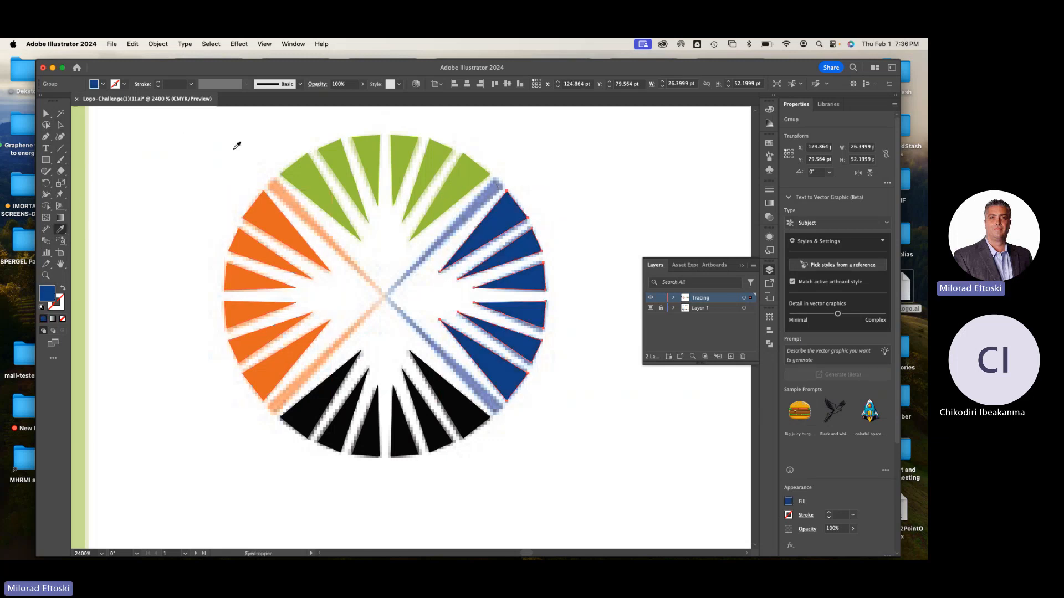
pyautogui.click(60, 125)
pyautogui.click(127, 143)
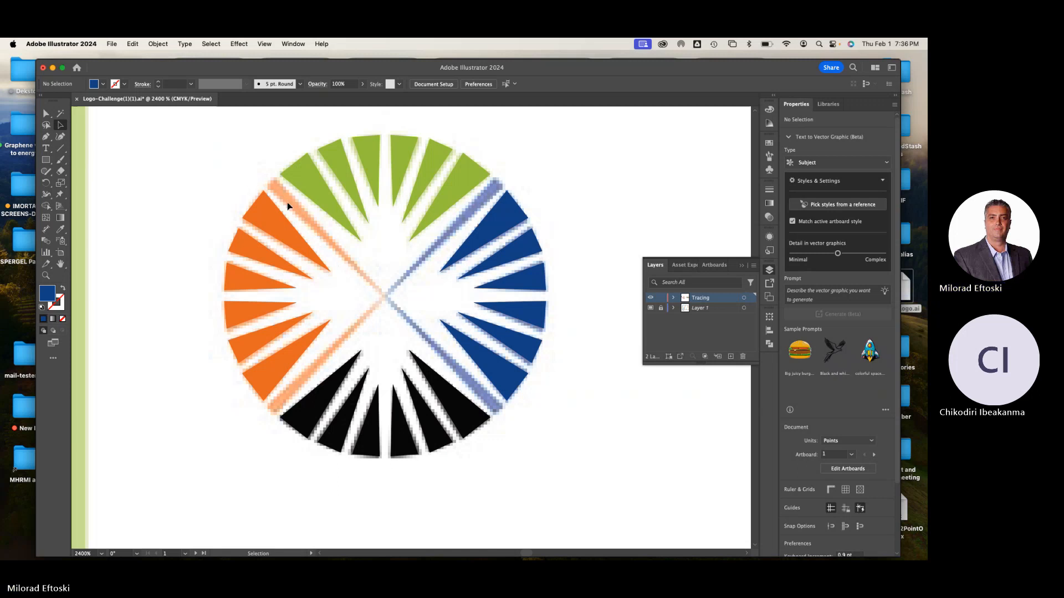
# Draw a straight line segment spanning about 27.6 by 27.4 pt along the upper-left orange diagonal, from its outer end to the sunburst's centre
pyautogui.press('super+equal')
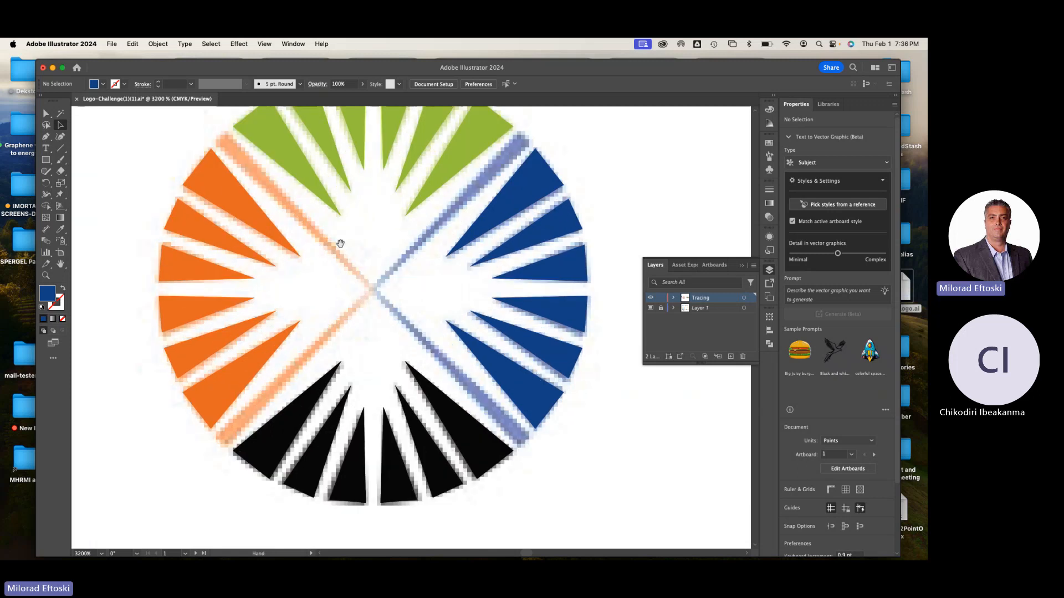
pyautogui.moveTo(341, 246); pyautogui.dragTo(322, 284)
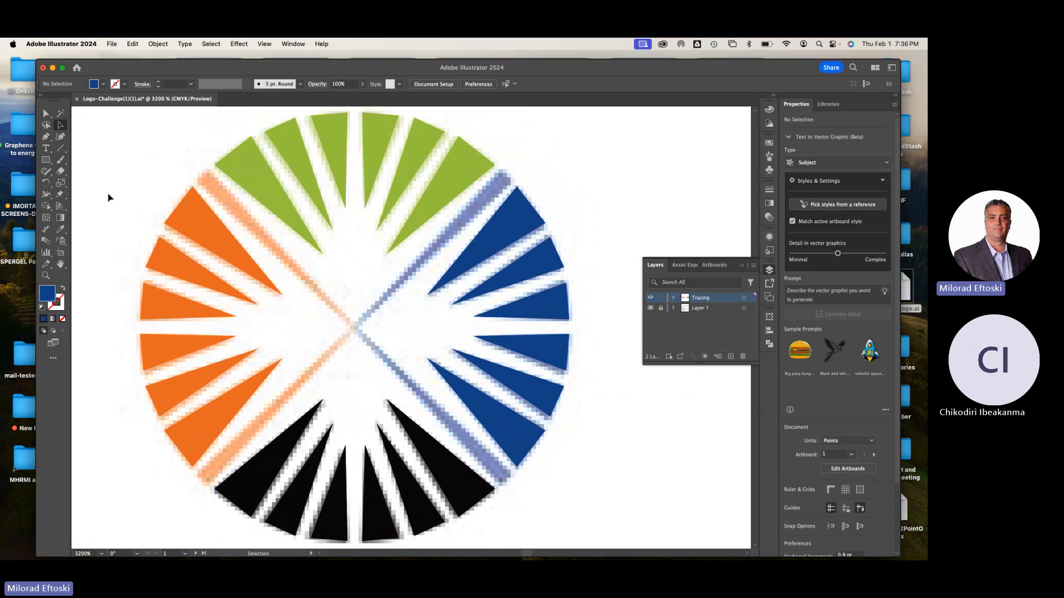
pyautogui.click(46, 137)
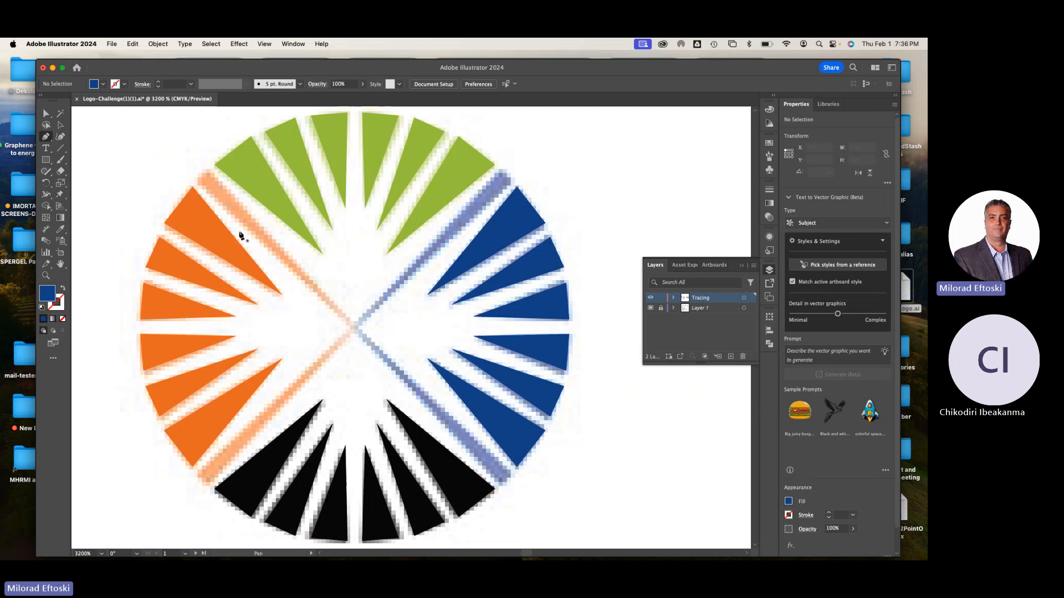
pyautogui.click(61, 125)
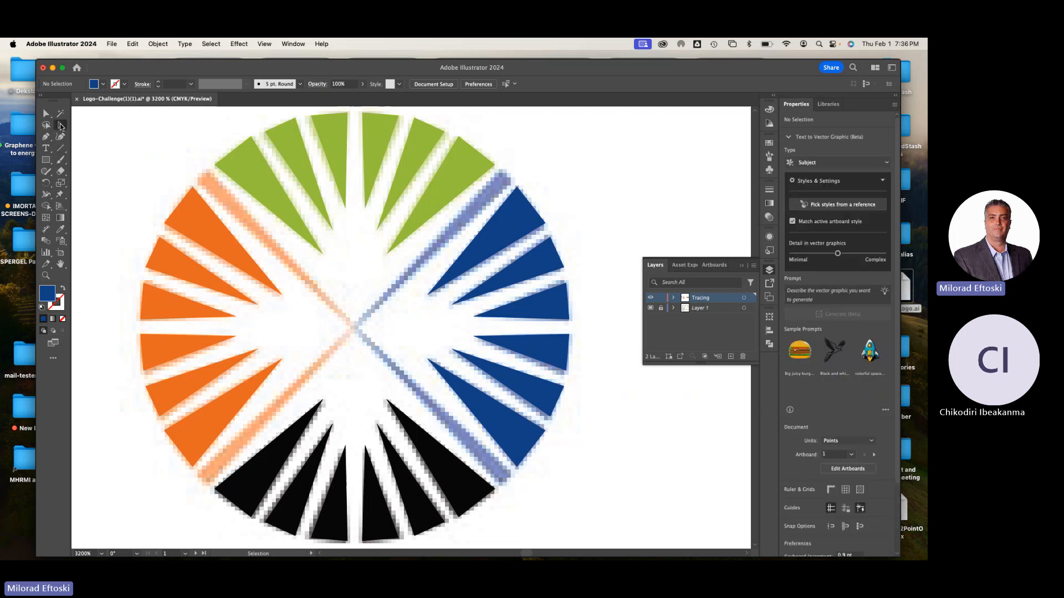
pyautogui.click(62, 158)
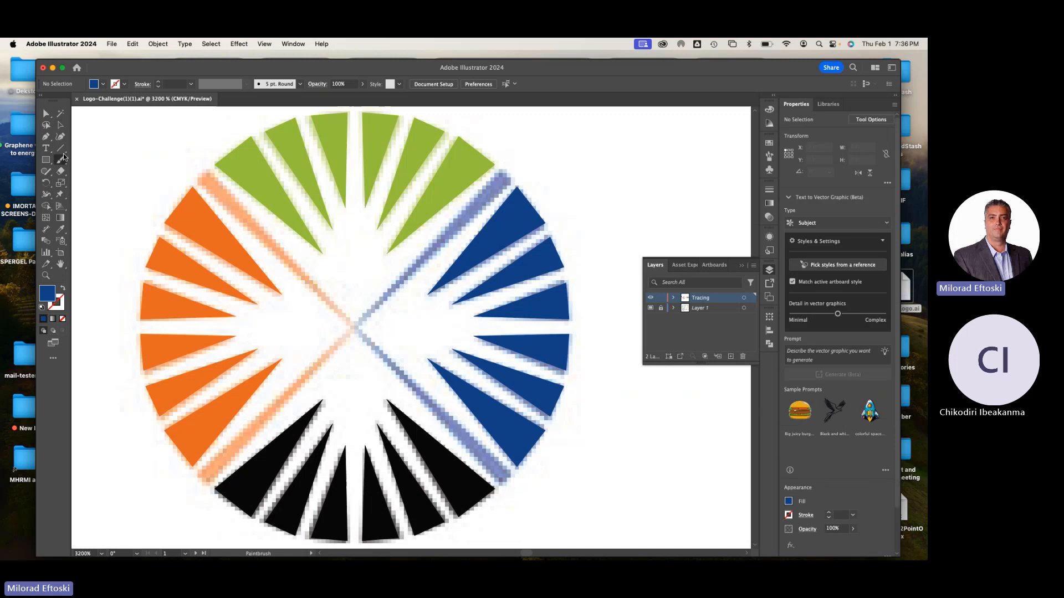
pyautogui.click(61, 148)
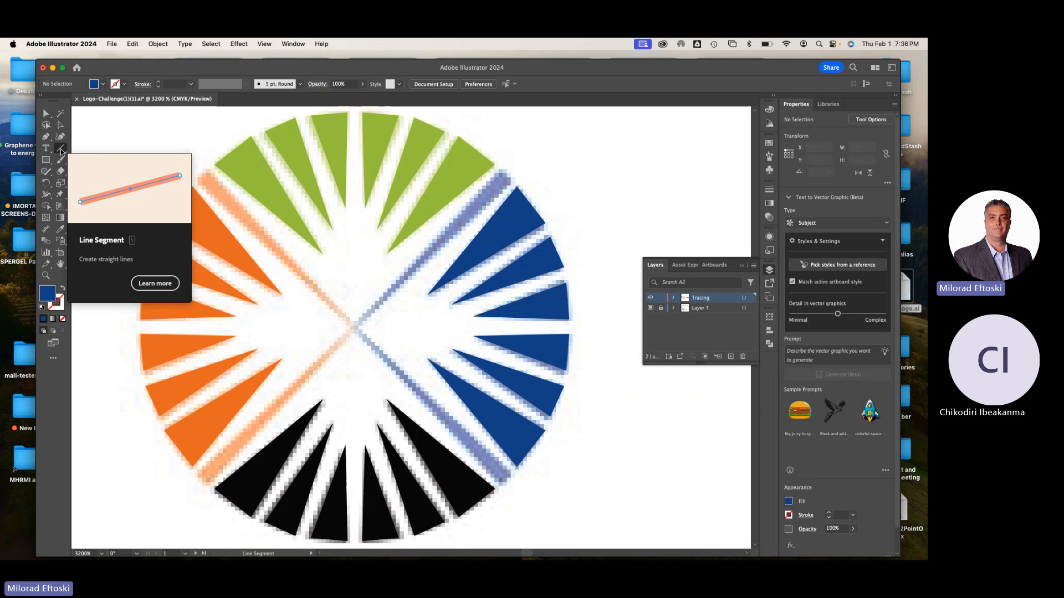
pyautogui.click(61, 151)
pyautogui.moveTo(203, 176); pyautogui.dragTo(351, 326)
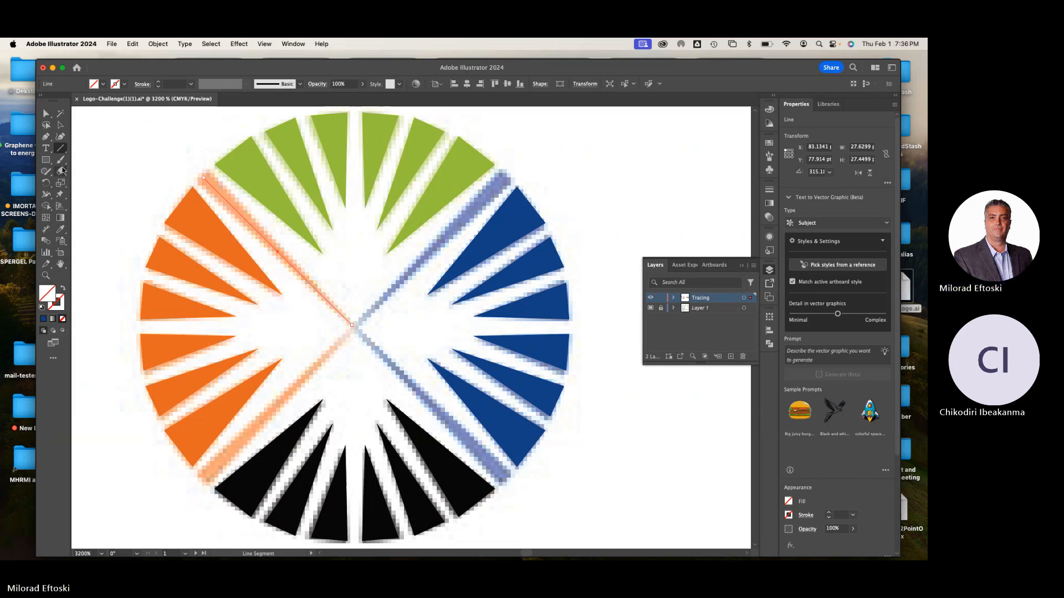
# Sample the orange of the wedges for the diagonal line and swap it from the fill to the stroke
pyautogui.click(60, 229)
pyautogui.click(194, 216)
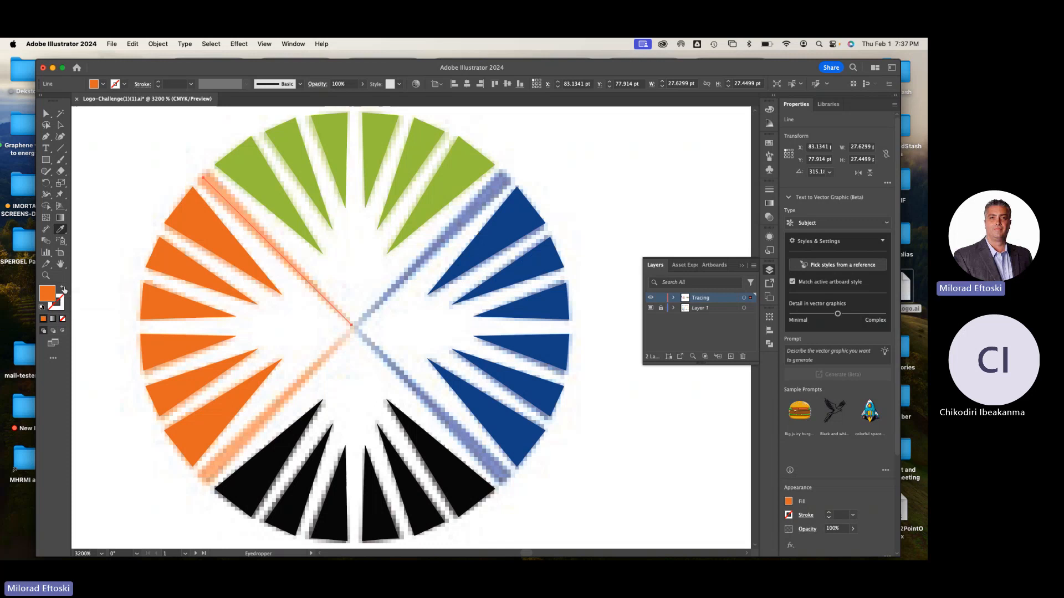
pyautogui.click(63, 289)
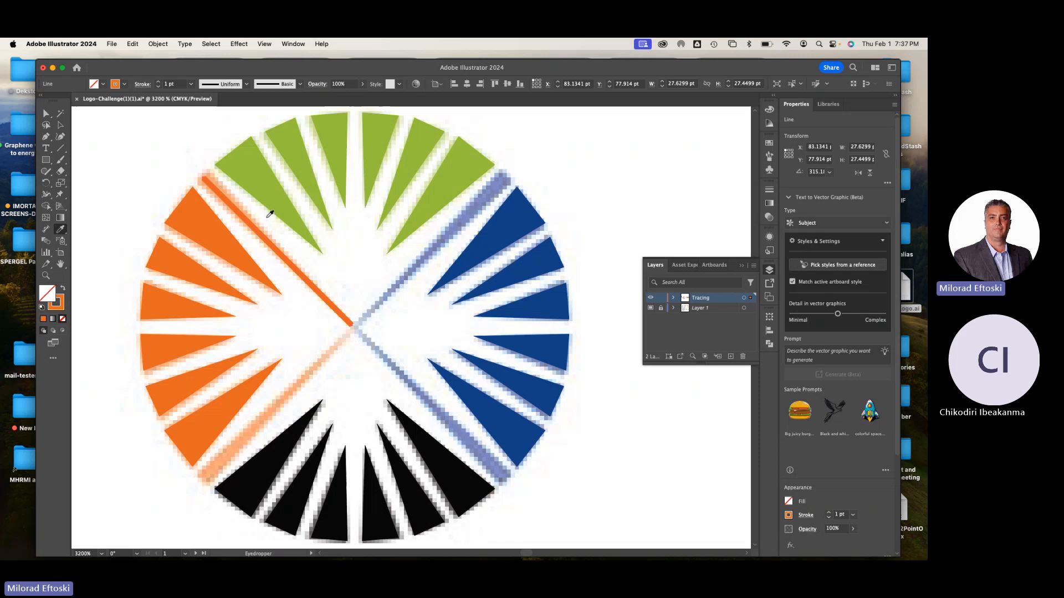
pyautogui.click(60, 125)
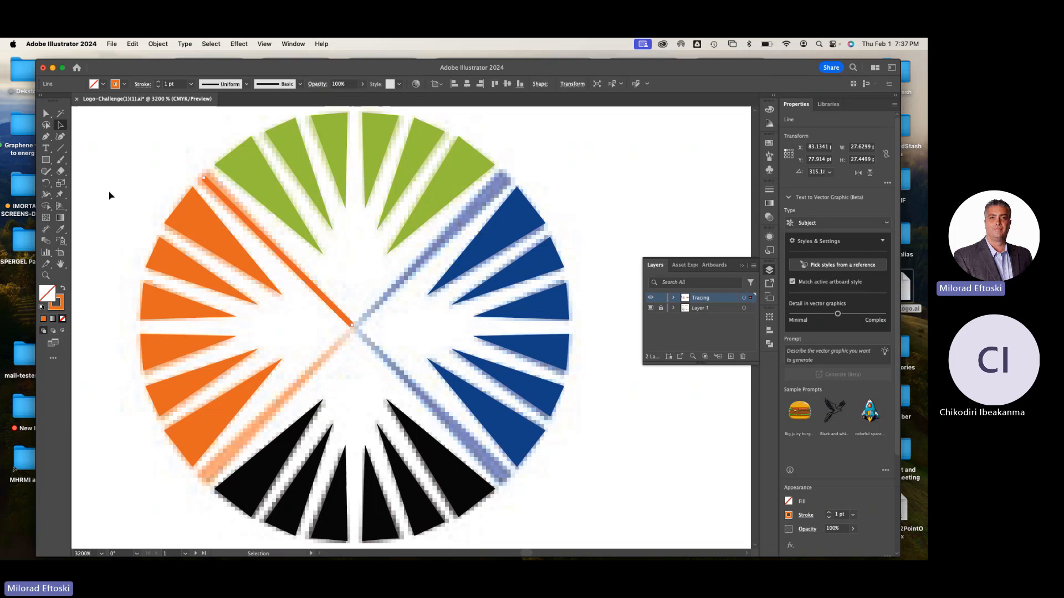
# Try widening the outer end of the orange diagonal line to about 3.07 pt with the Width tool, and undo it
pyautogui.click(48, 197)
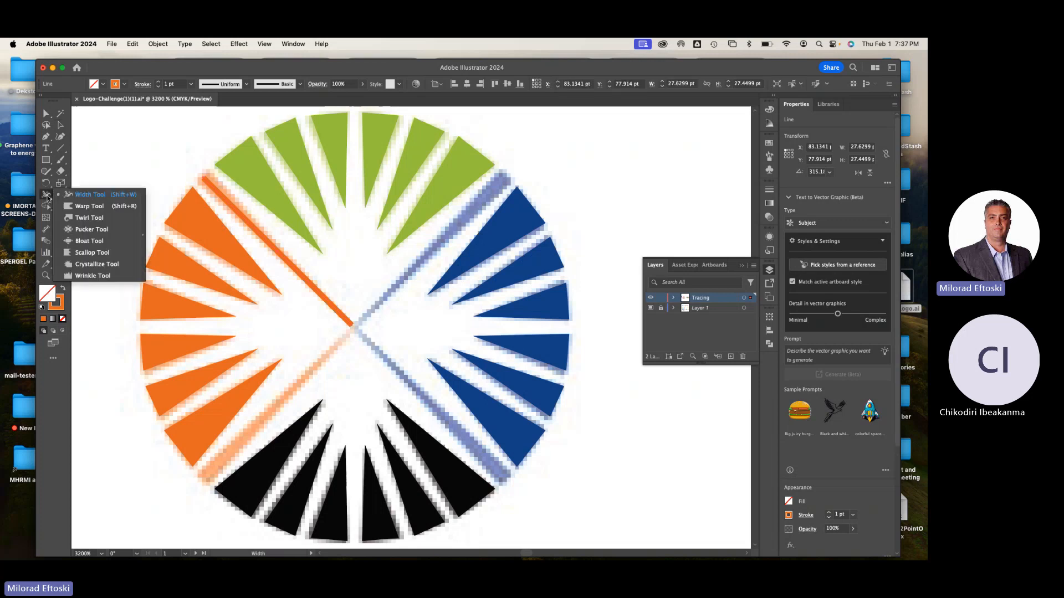
pyautogui.click(86, 195)
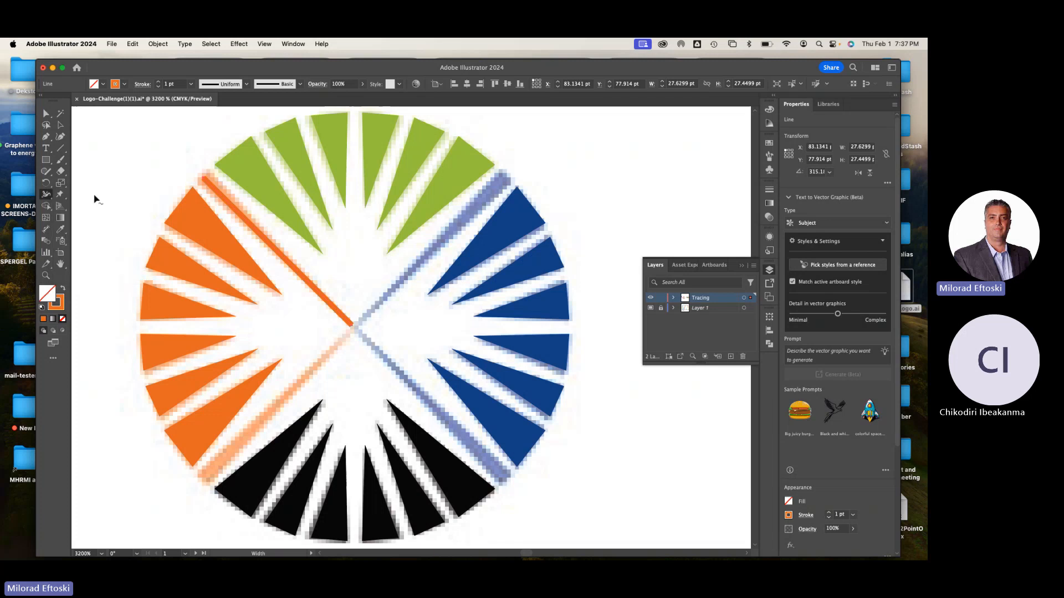
pyautogui.scroll(5, 193, 175)
pyautogui.scroll(2, 201, 197)
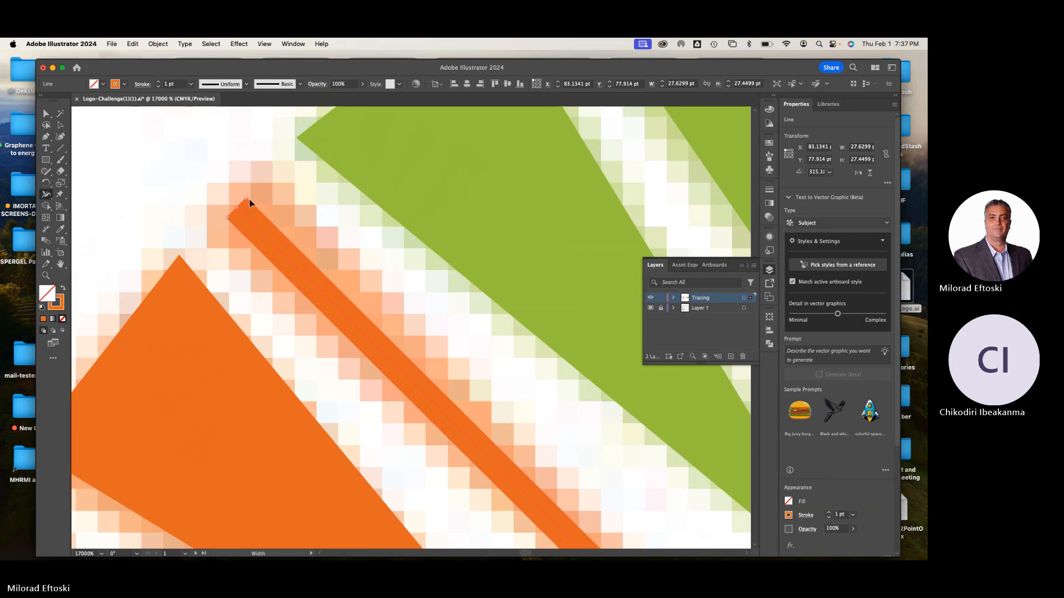
pyautogui.moveTo(244, 204); pyautogui.dragTo(272, 185)
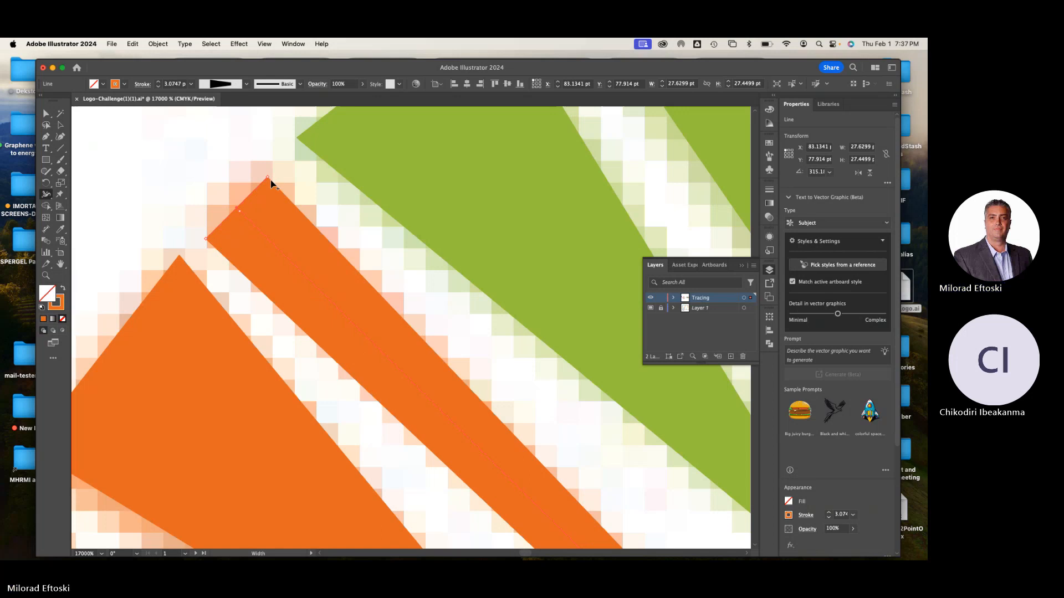
pyautogui.press('super+z')
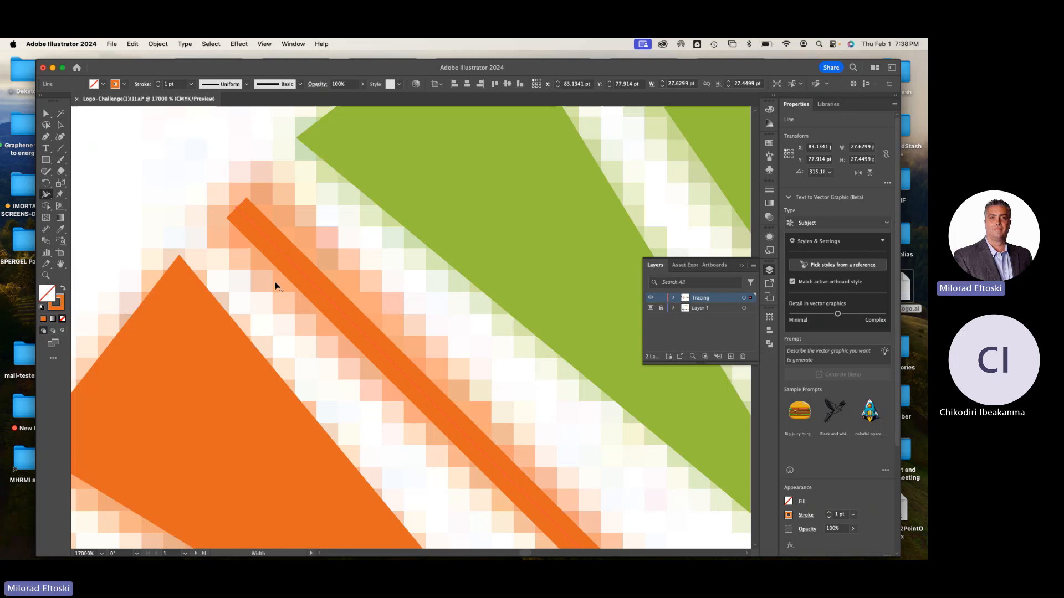
# Try adjusting the stroke width partway along the orange diagonal line with the Width tool, and undo each attempt
pyautogui.scroll(-2, 294, 287)
pyautogui.scroll(-3, 293, 287)
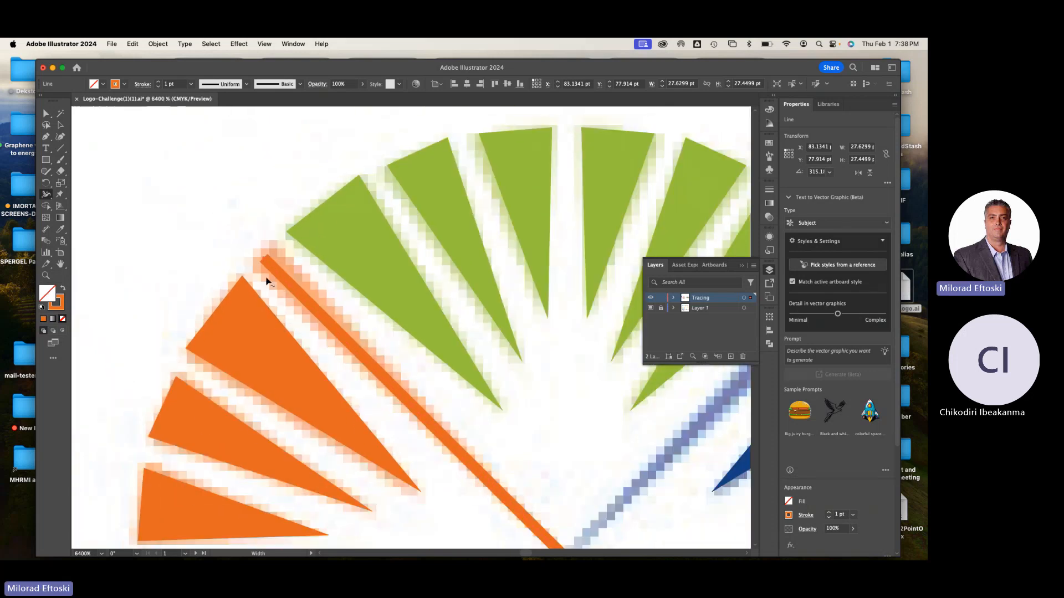
pyautogui.scroll(3, 267, 281)
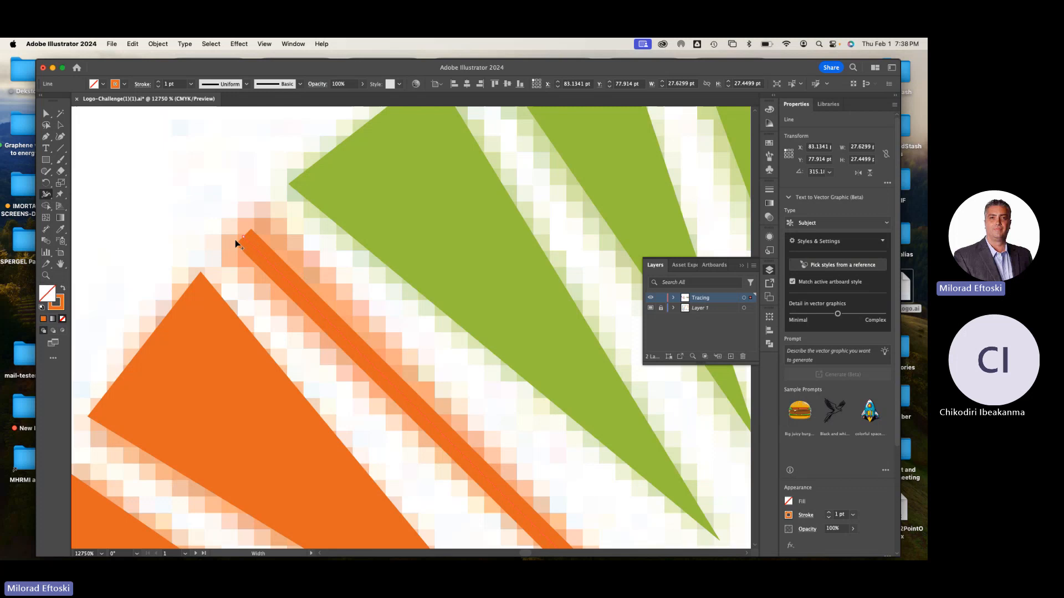
pyautogui.scroll(2, 235, 239)
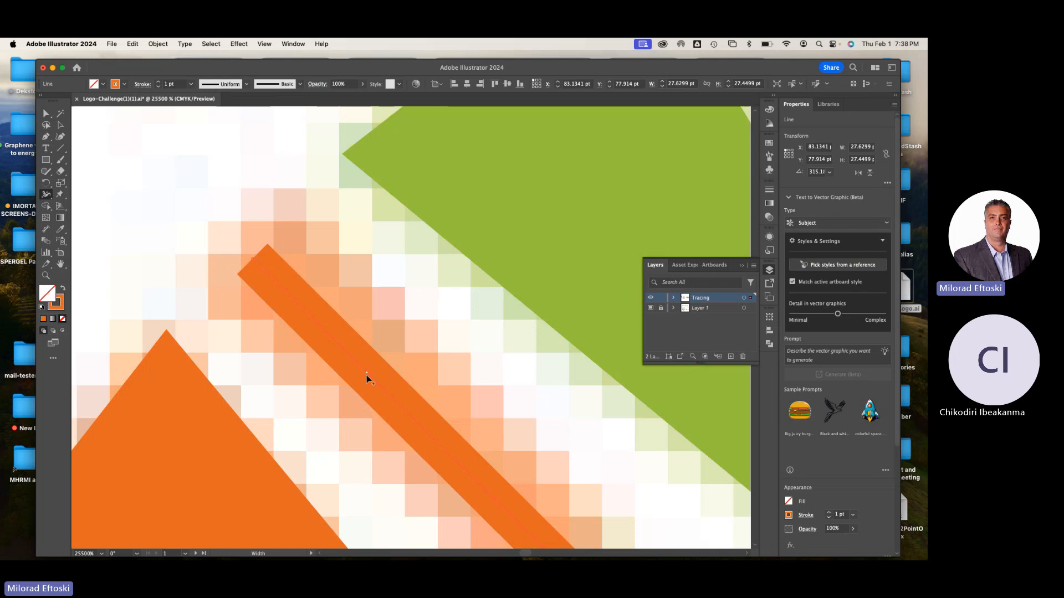
pyautogui.moveTo(367, 374)
pyautogui.mouseDown()
pyautogui.moveTo(392, 359)
pyautogui.moveTo(372, 373)
pyautogui.mouseUp()
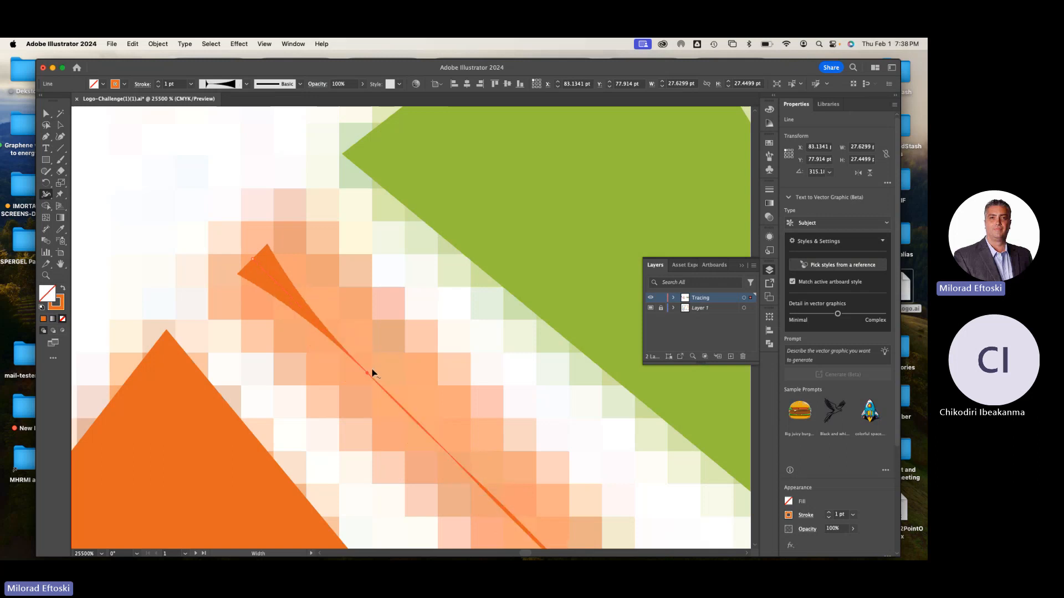
pyautogui.press('super+z')
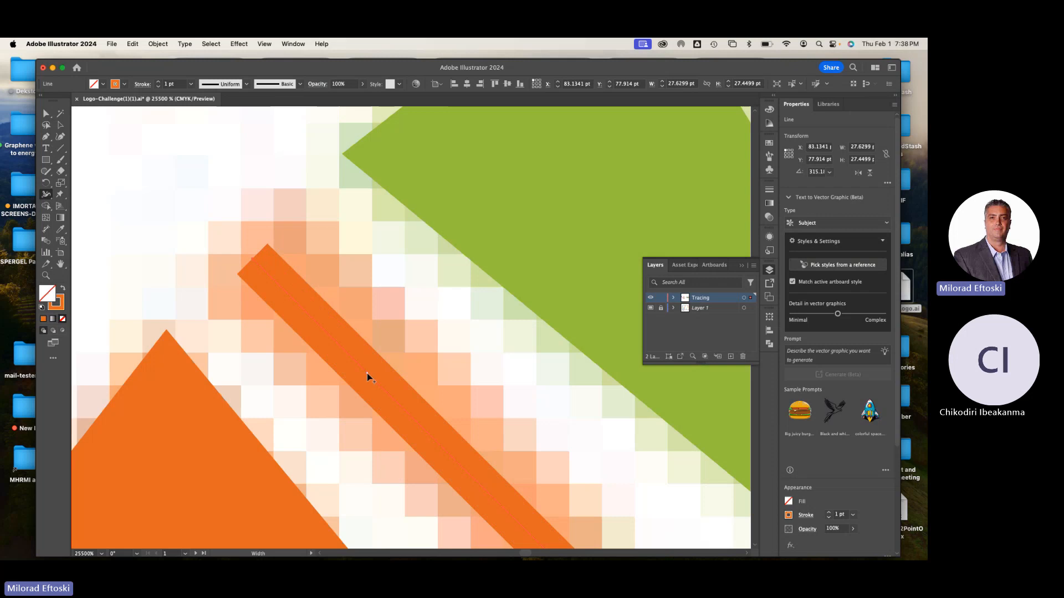
pyautogui.moveTo(356, 384); pyautogui.dragTo(323, 413)
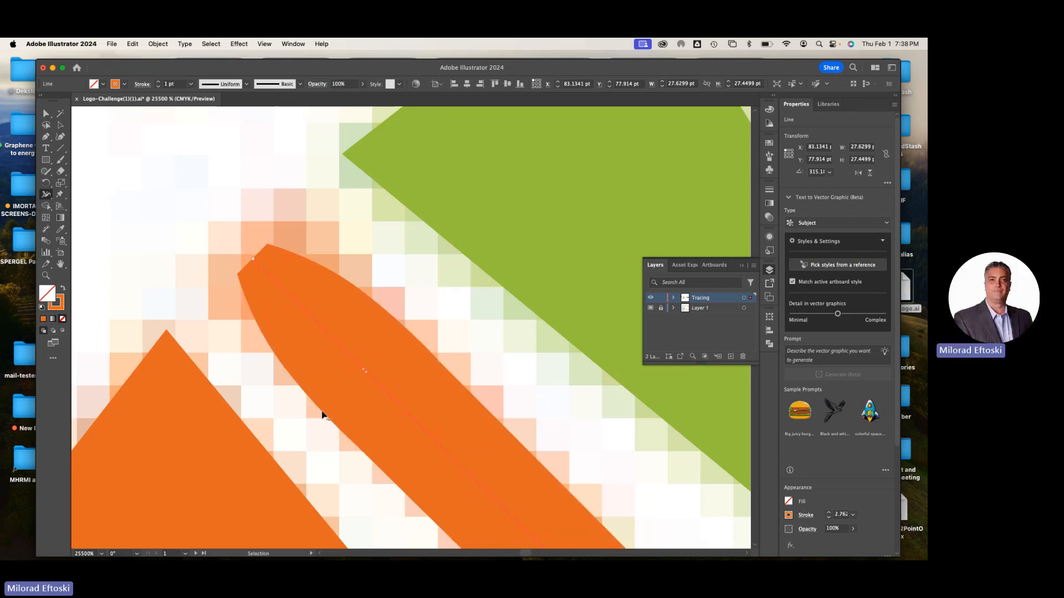
pyautogui.press('super+z')
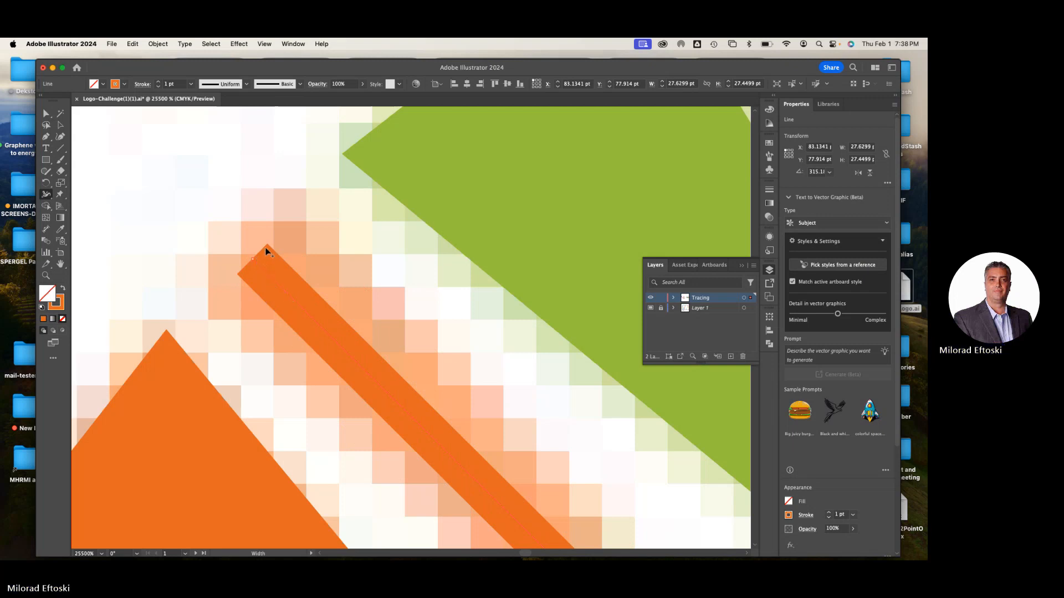
# Widen the outer end of the orange diagonal line to about 2.95 pt with the Width tool, and deselect it
pyautogui.moveTo(268, 244)
pyautogui.mouseDown()
pyautogui.moveTo(308, 215)
pyautogui.moveTo(298, 219)
pyautogui.mouseUp()
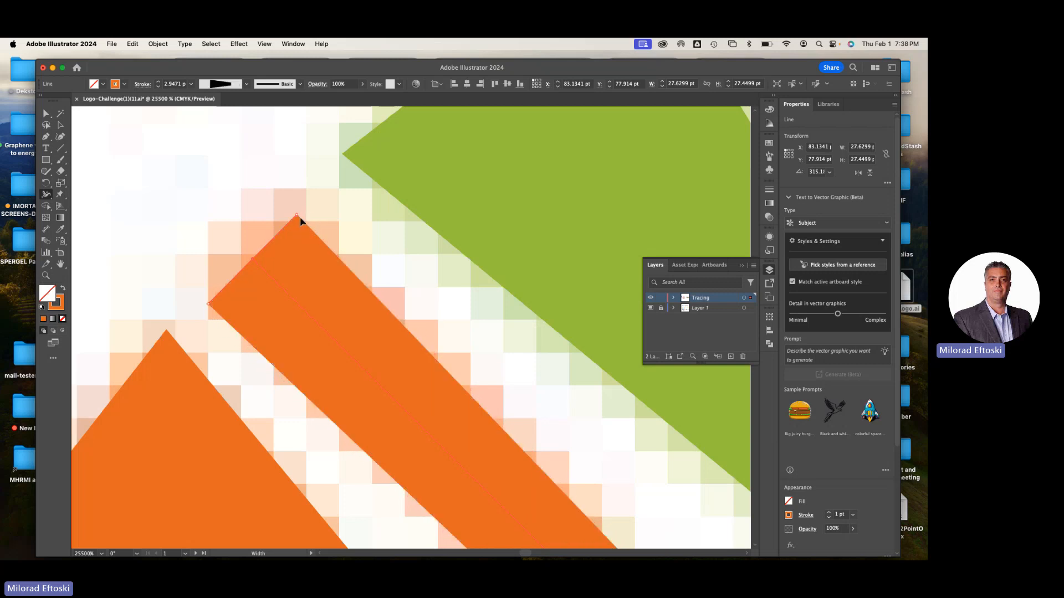
pyautogui.click(63, 126)
pyautogui.click(124, 146)
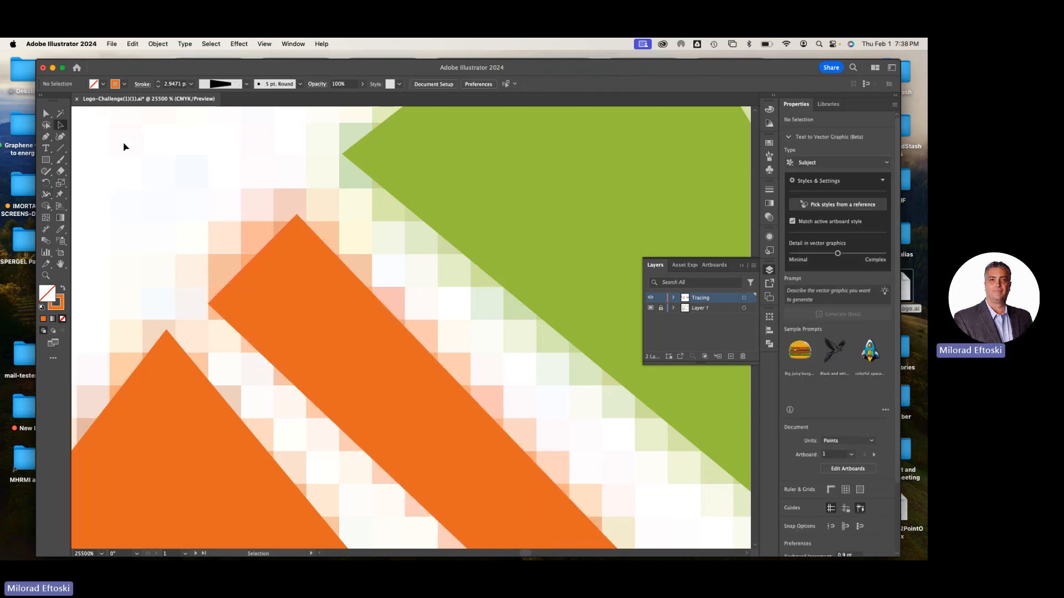
pyautogui.press('super+minus')
pyautogui.press('super+minus')
pyautogui.press('super+minus')
pyautogui.press('super+minus')
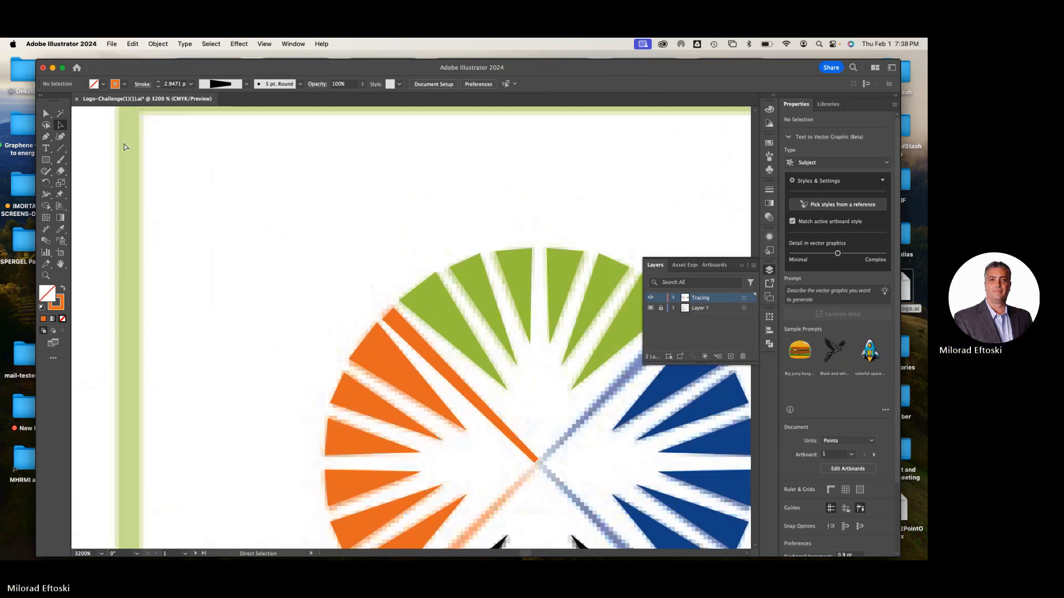
# Narrow the orange diagonal line's inner end at the sunburst's centre slightly with the Width tool, and deselect it
pyautogui.press('super+equal')
pyautogui.press('space')
pyautogui.moveTo(341, 364); pyautogui.dragTo(332, 357)
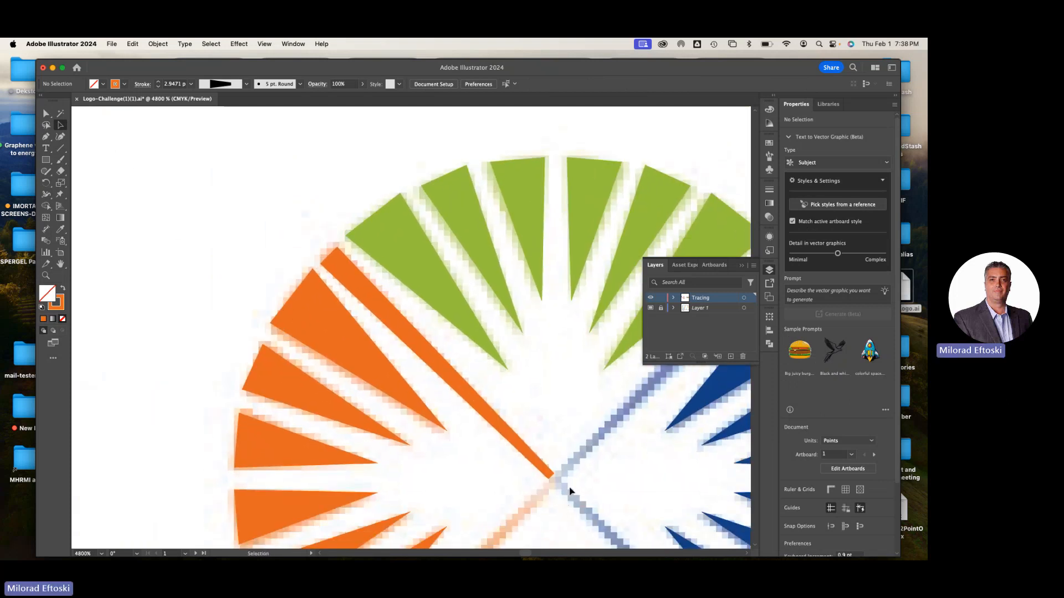
pyautogui.press('super+equal')
pyautogui.press('super+equal')
pyautogui.scroll(5, 561, 489)
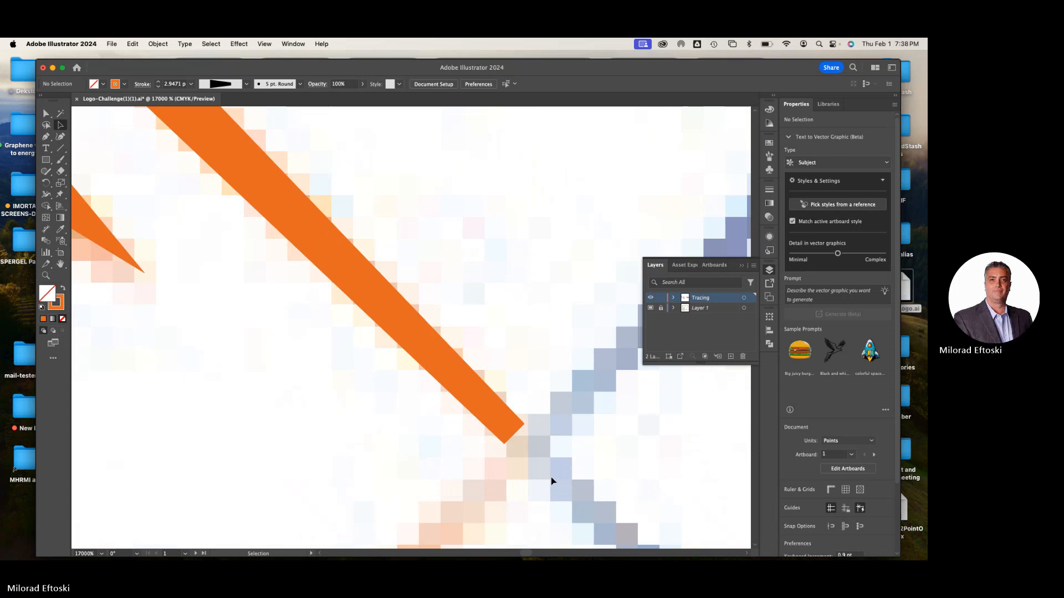
pyautogui.click(503, 423)
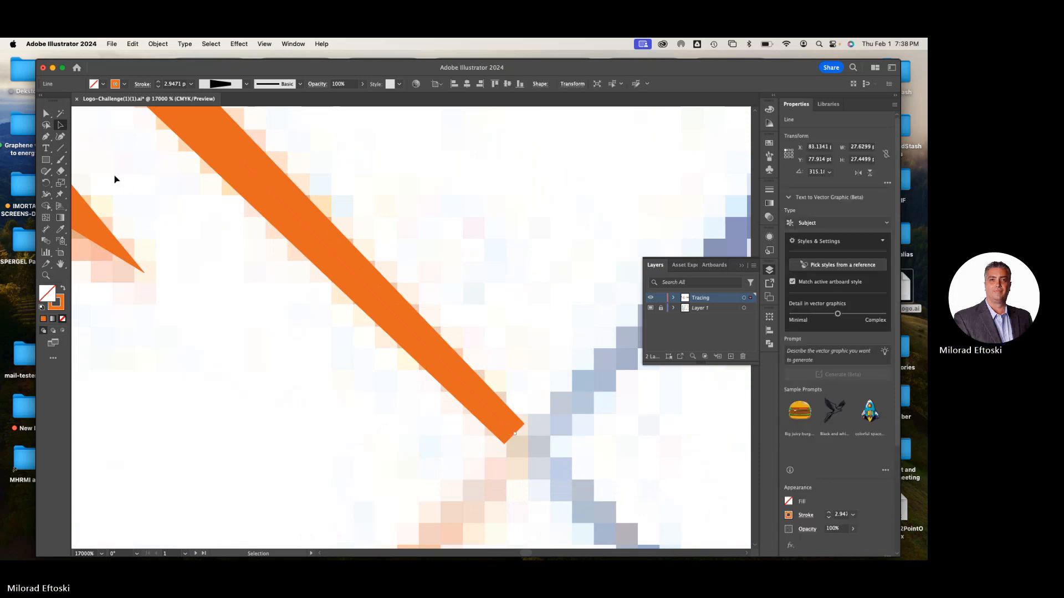
pyautogui.click(48, 114)
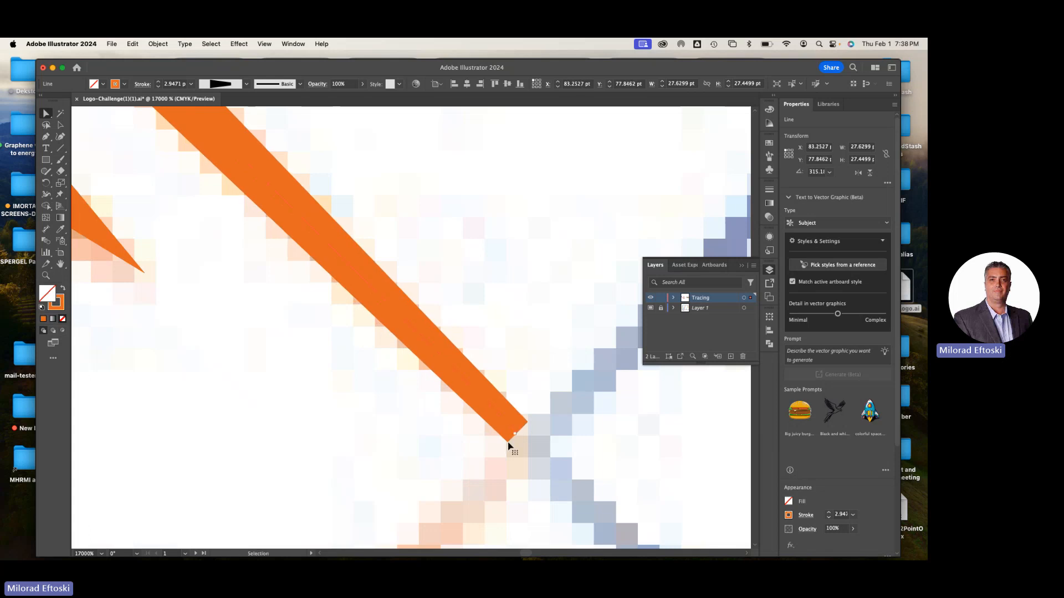
pyautogui.click(47, 196)
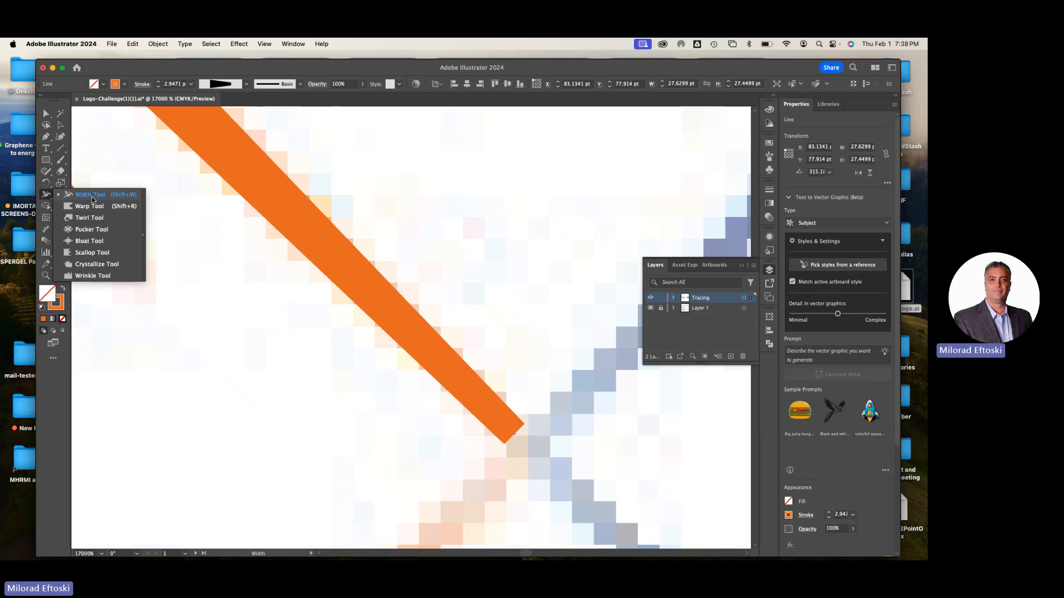
pyautogui.click(89, 197)
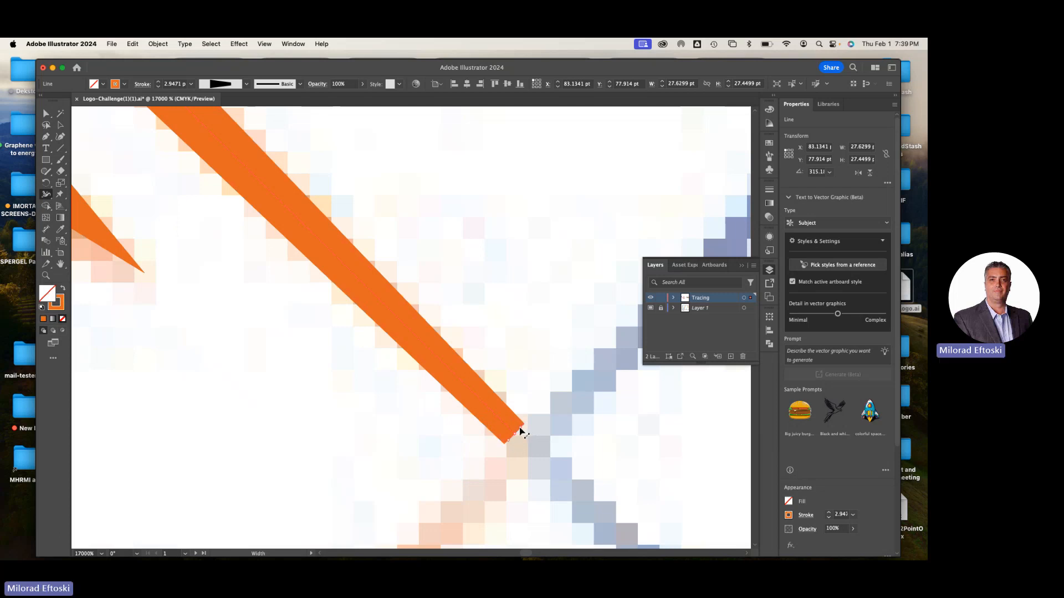
pyautogui.moveTo(523, 430); pyautogui.dragTo(519, 432)
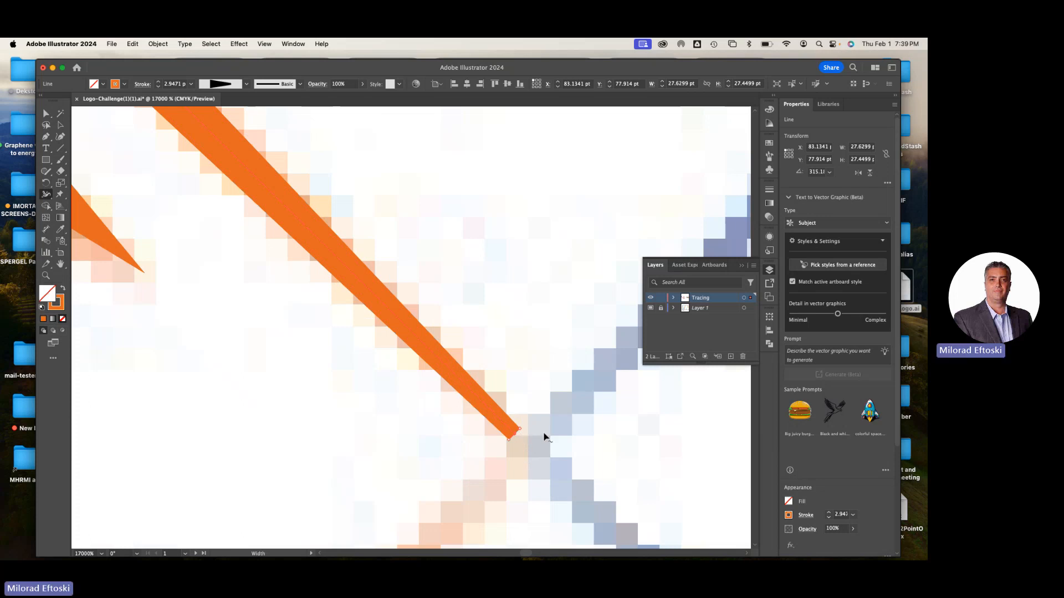
pyautogui.press('super+minus')
pyautogui.press('super+minus')
pyautogui.hotkey('shift', 'w')
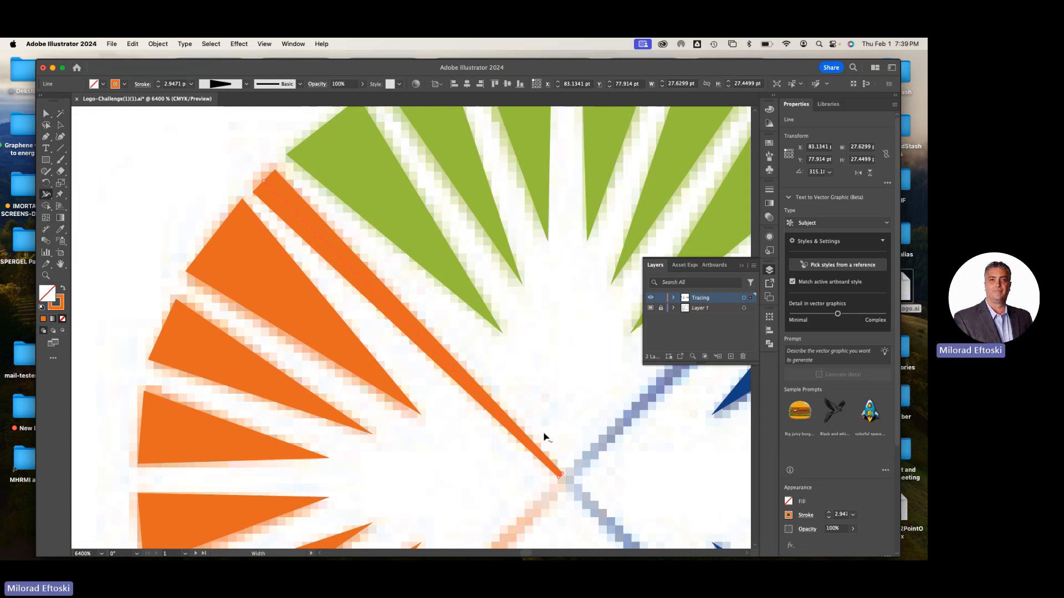
pyautogui.click(60, 125)
pyautogui.click(113, 148)
pyautogui.press('super+minus')
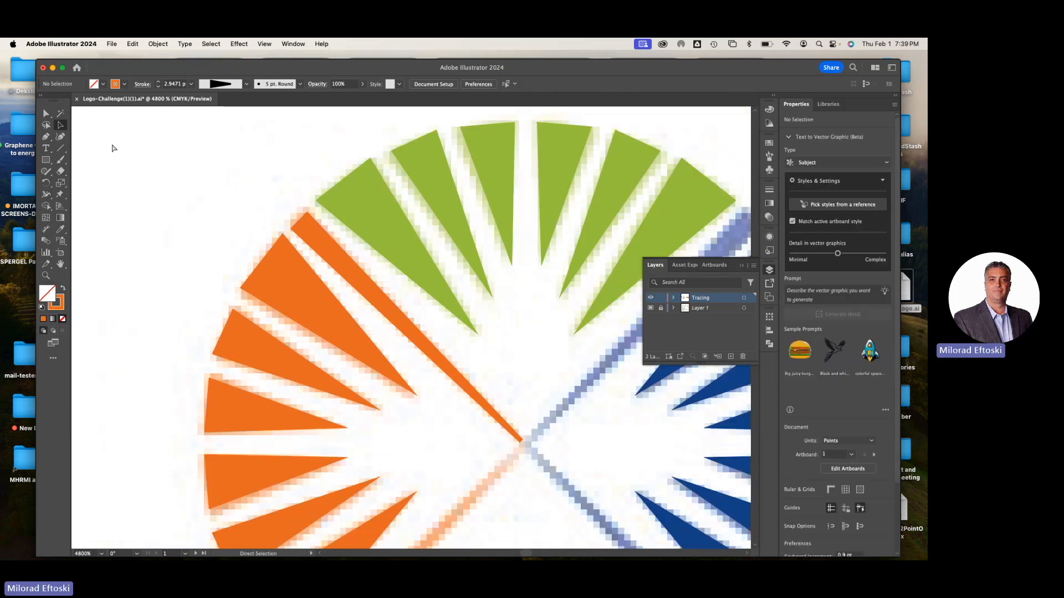
# Convert the tapered orange diagonal line into a filled shape with Outline Stroke
pyautogui.scroll(-3, 190, 205)
pyautogui.hscroll(3, 190, 206)
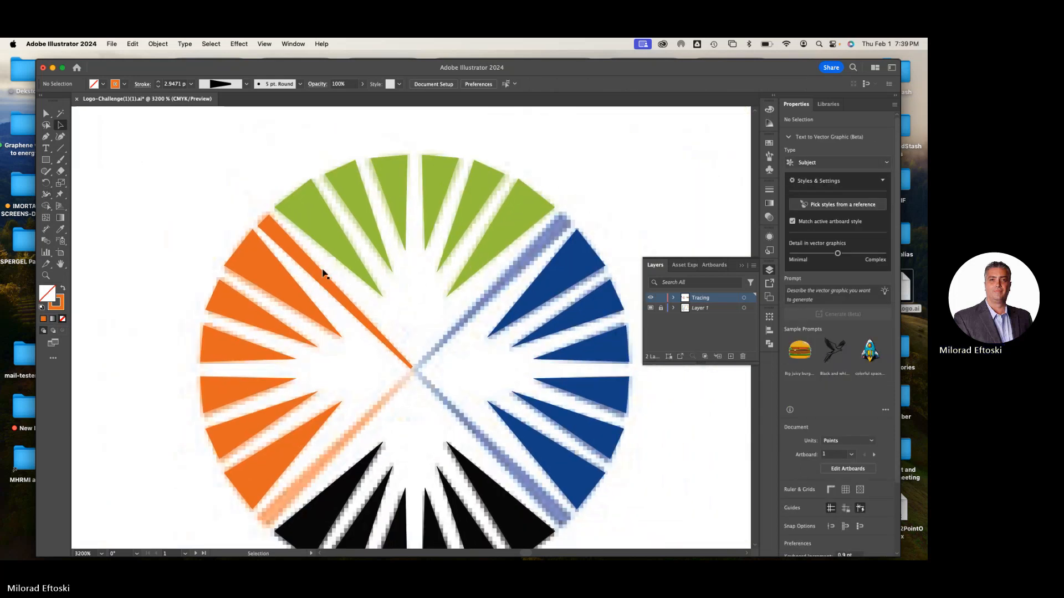
pyautogui.click(318, 273)
pyautogui.click(334, 246)
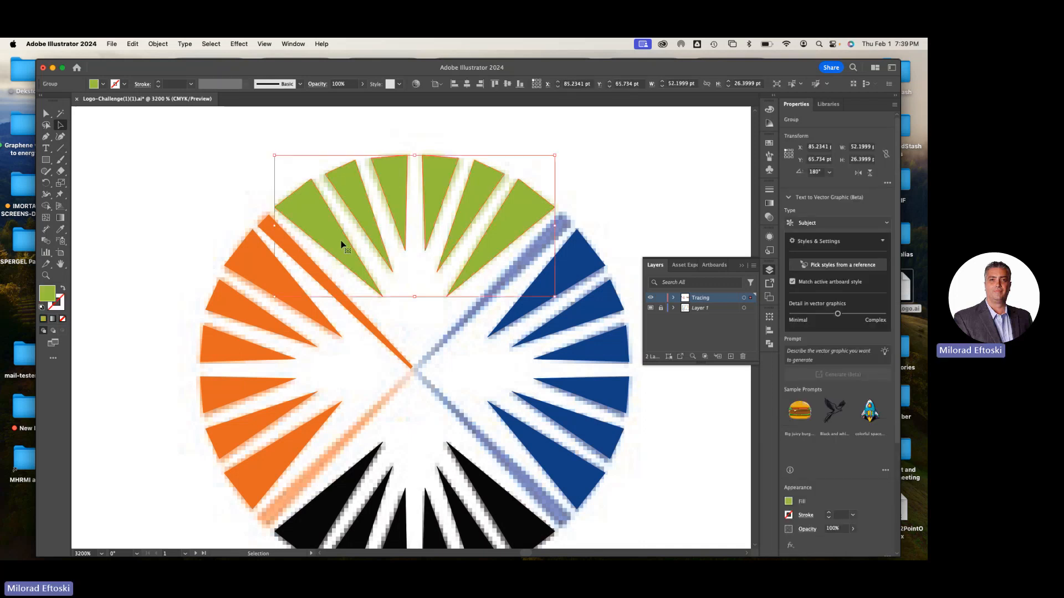
pyautogui.click(359, 320)
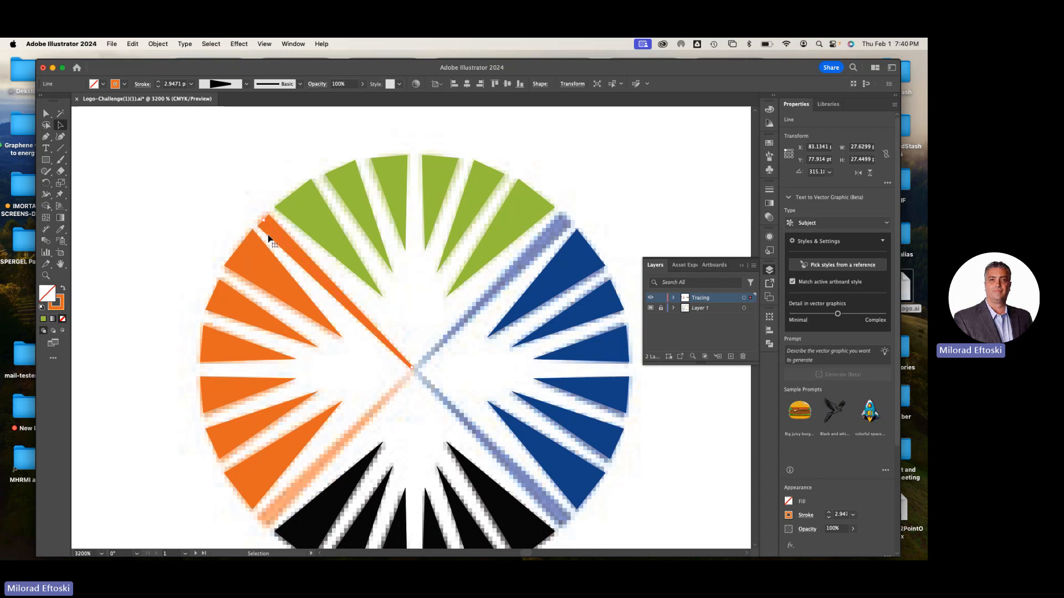
pyautogui.click(157, 44)
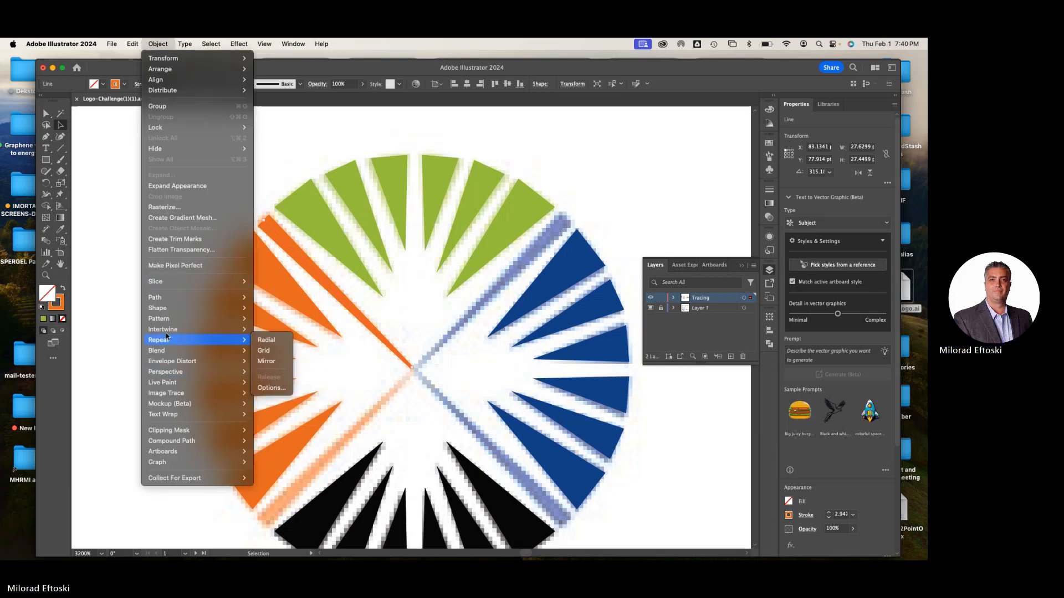
pyautogui.moveTo(169, 297)
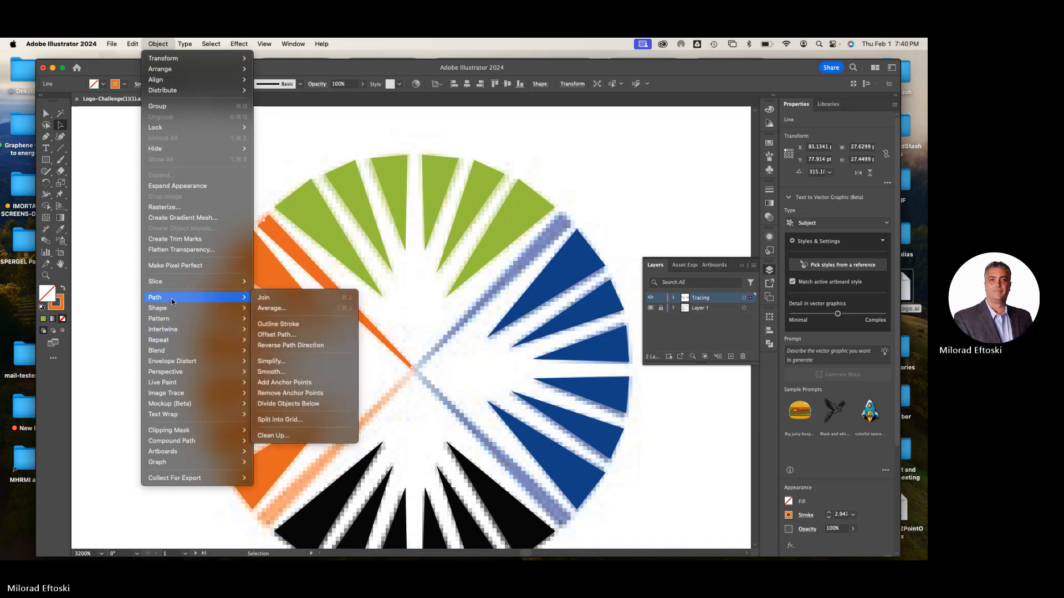
pyautogui.click(277, 324)
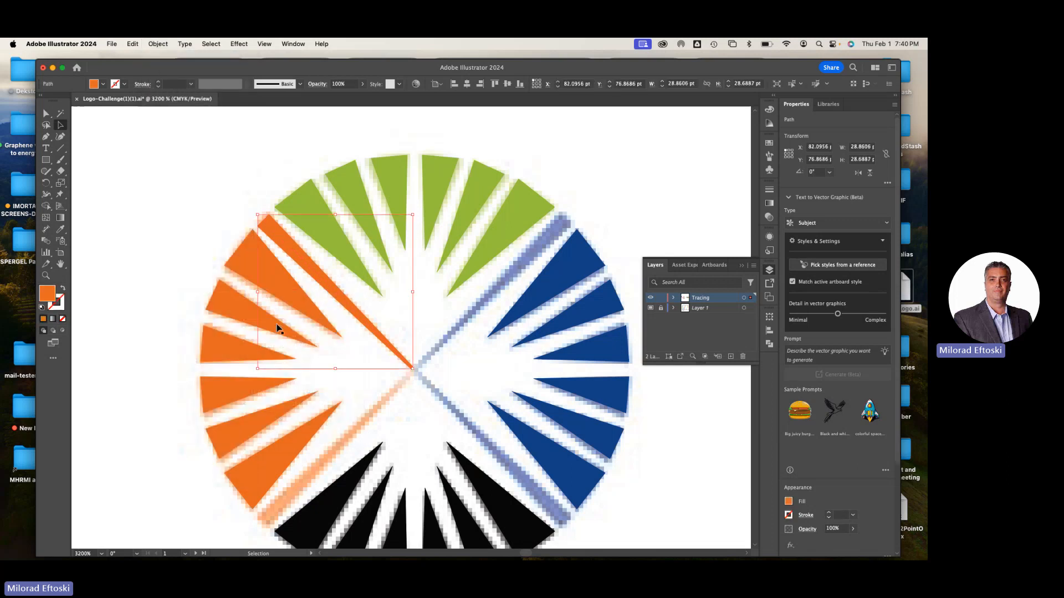
# Check the outlined diagonal and the orange wedge group by selecting each in turn, and deselect
pyautogui.click(459, 266)
pyautogui.click(298, 263)
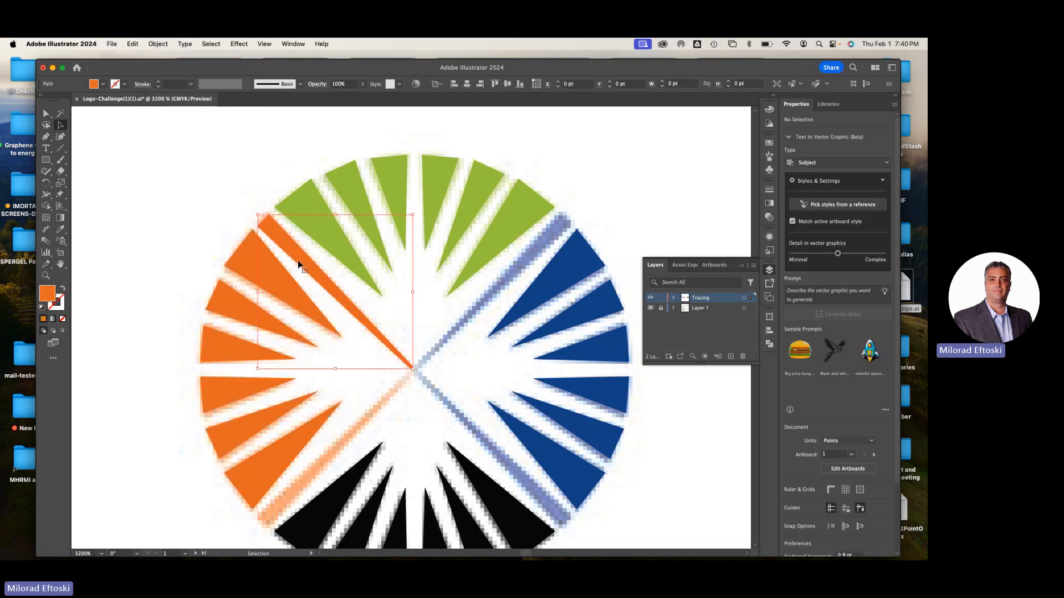
pyautogui.click(250, 256)
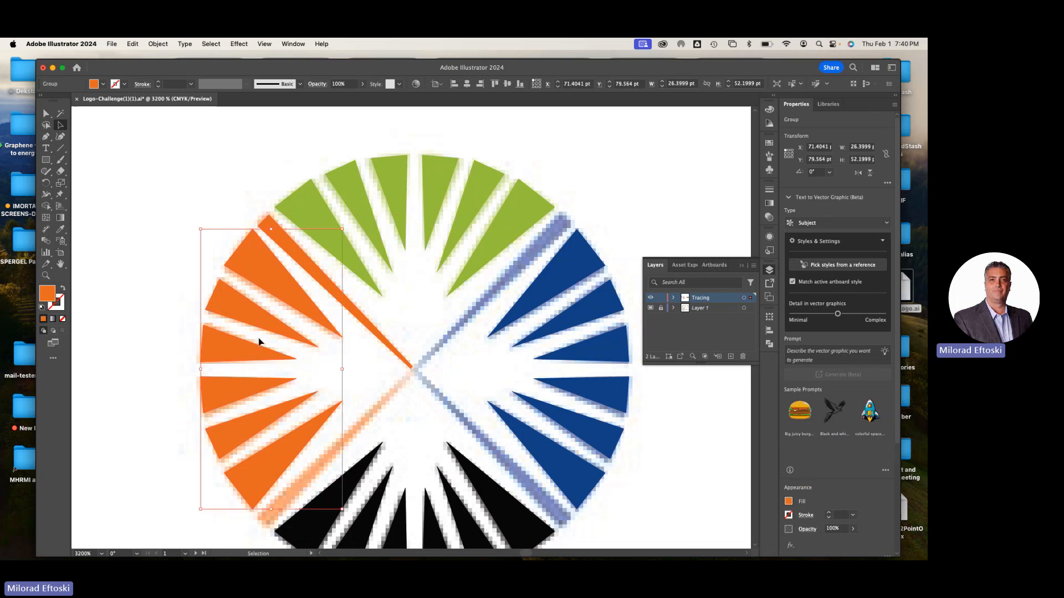
pyautogui.click(351, 313)
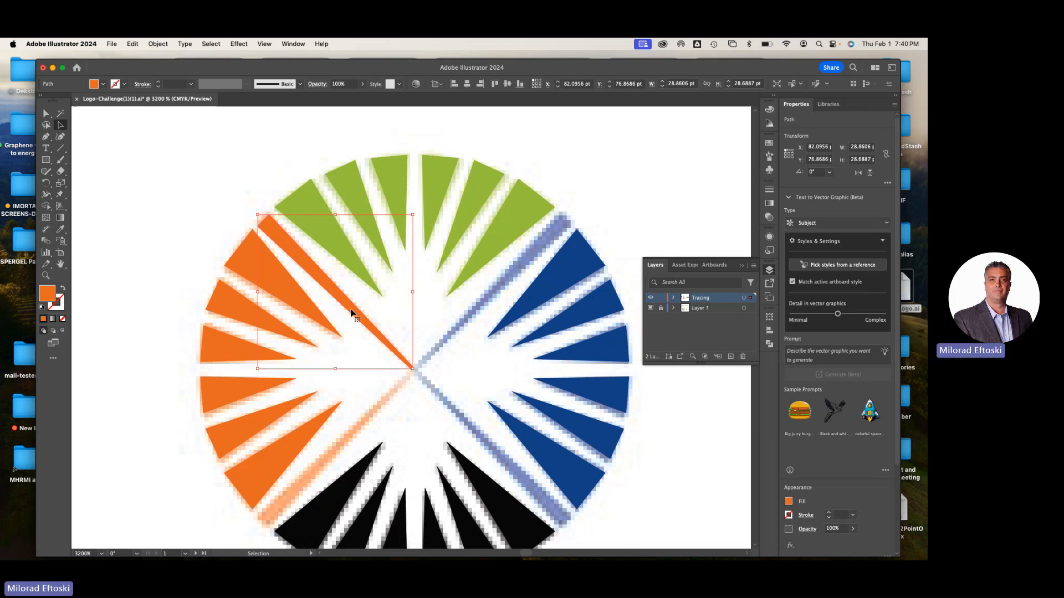
pyautogui.click(429, 297)
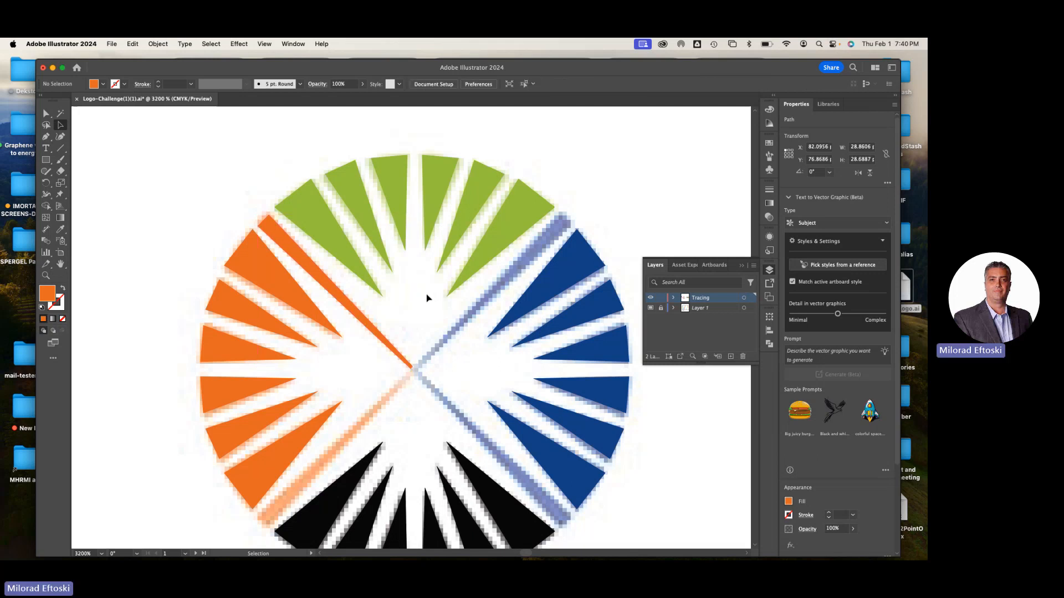
# Inspect the outlined orange diagonal's tip at the sunburst's centre by selecting an anchor point there
pyautogui.scroll(5, 439, 373)
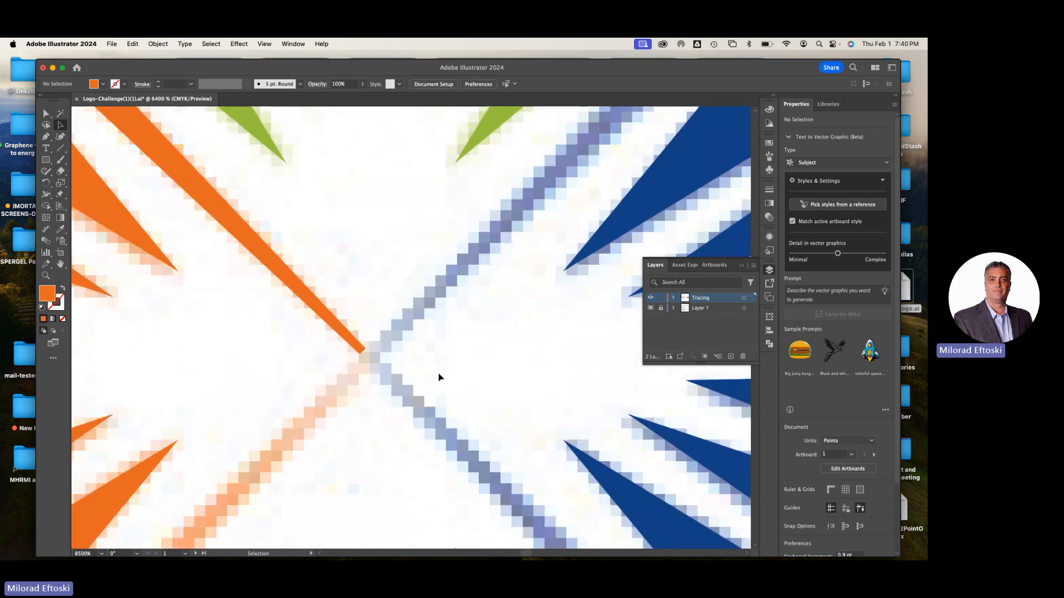
pyautogui.click(45, 115)
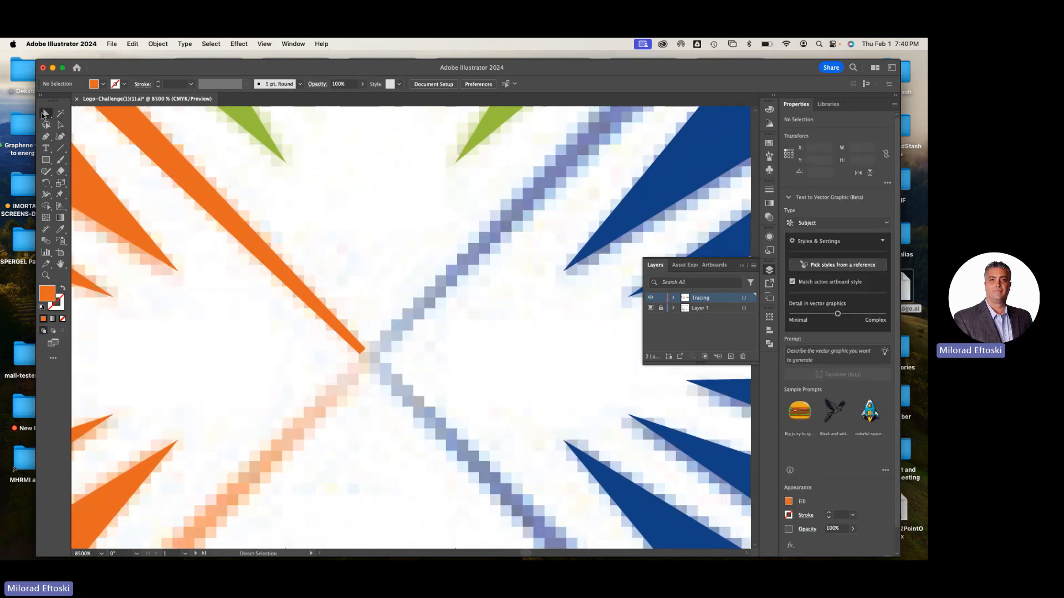
pyautogui.click(43, 116)
pyautogui.click(83, 113)
pyautogui.moveTo(362, 360)
pyautogui.mouseDown()
pyautogui.moveTo(352, 366)
pyautogui.moveTo(361, 352)
pyautogui.mouseUp()
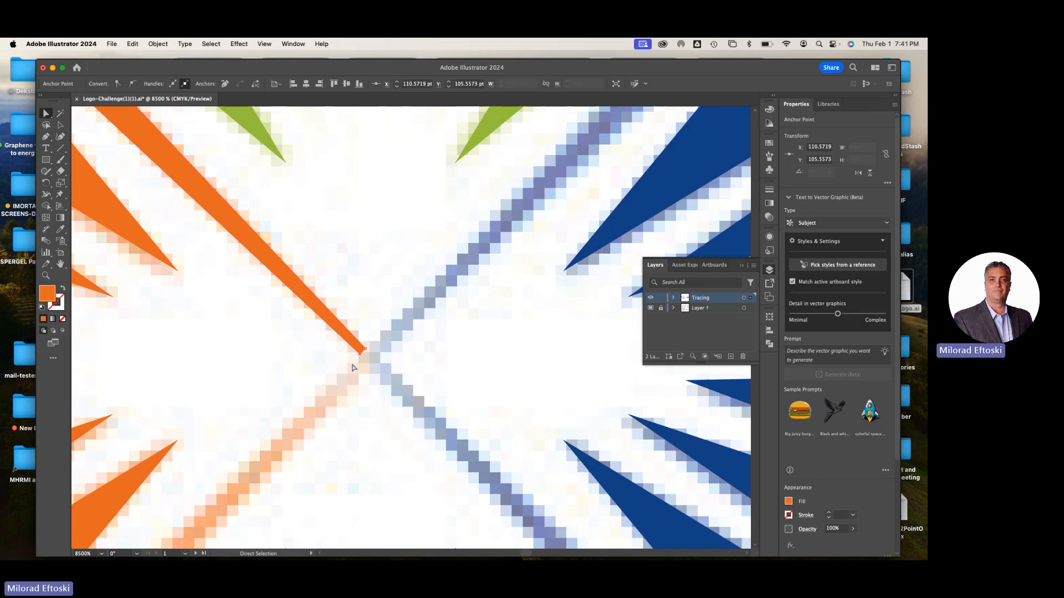
pyautogui.press('super+minus')
pyautogui.press('super+minus')
pyautogui.press('super+minus')
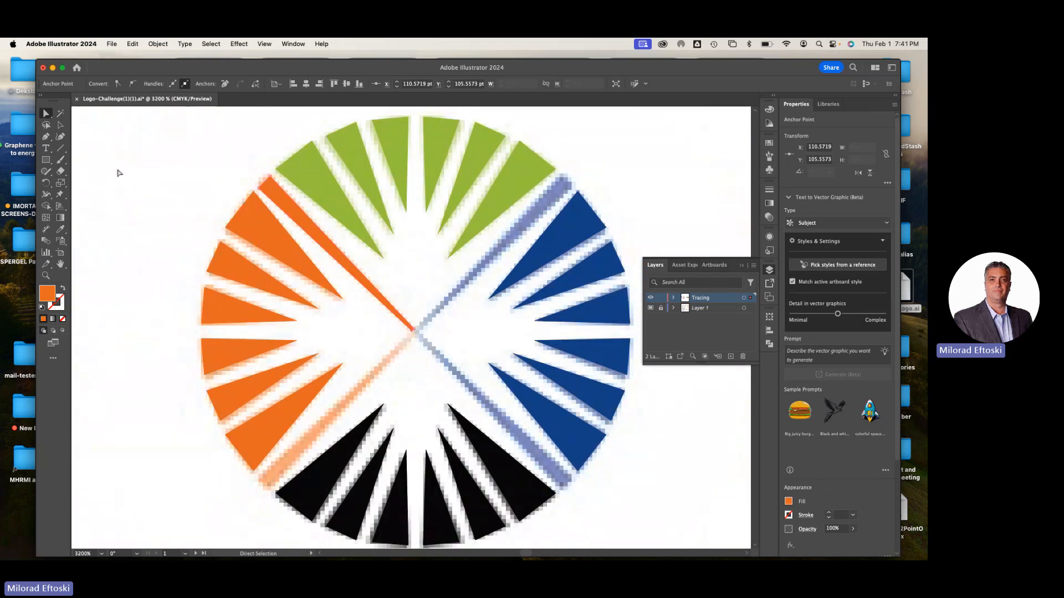
# Deselect the anchor point and select the whole outlined orange diagonal with the Selection tool
pyautogui.click(63, 131)
pyautogui.click(148, 143)
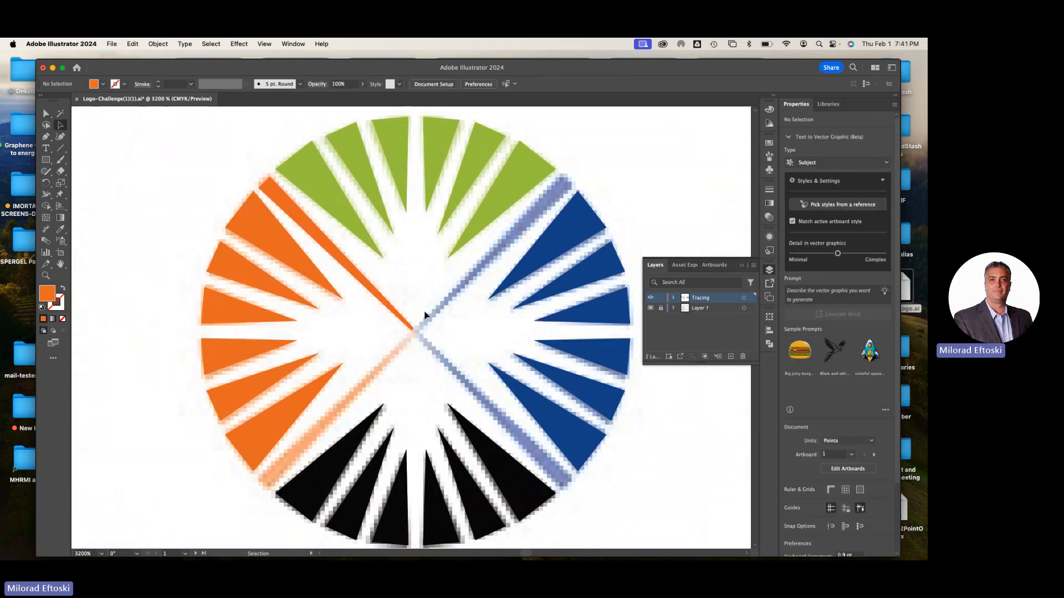
pyautogui.click(353, 275)
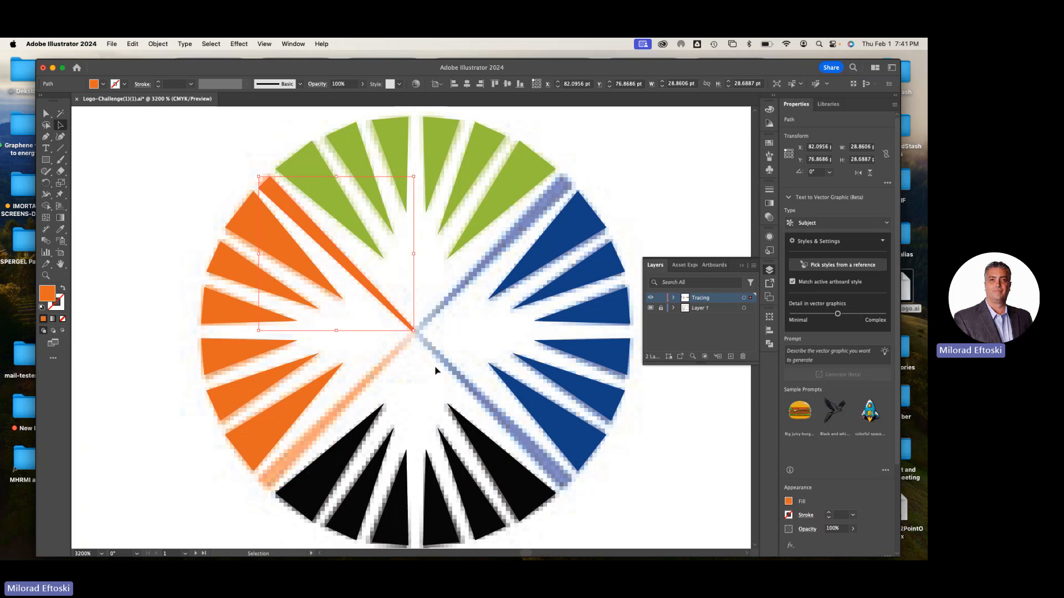
# Look over the other logos on the challenge sheet, including the radial flower designs, and return to the sunburst
pyautogui.press('super+minus')
pyautogui.press('super+minus')
pyautogui.press('super+minus')
pyautogui.press('space')
pyautogui.moveTo(502, 467); pyautogui.dragTo(215, 269)
pyautogui.press('super+minus')
pyautogui.press('super+minus')
pyautogui.press('super+minus')
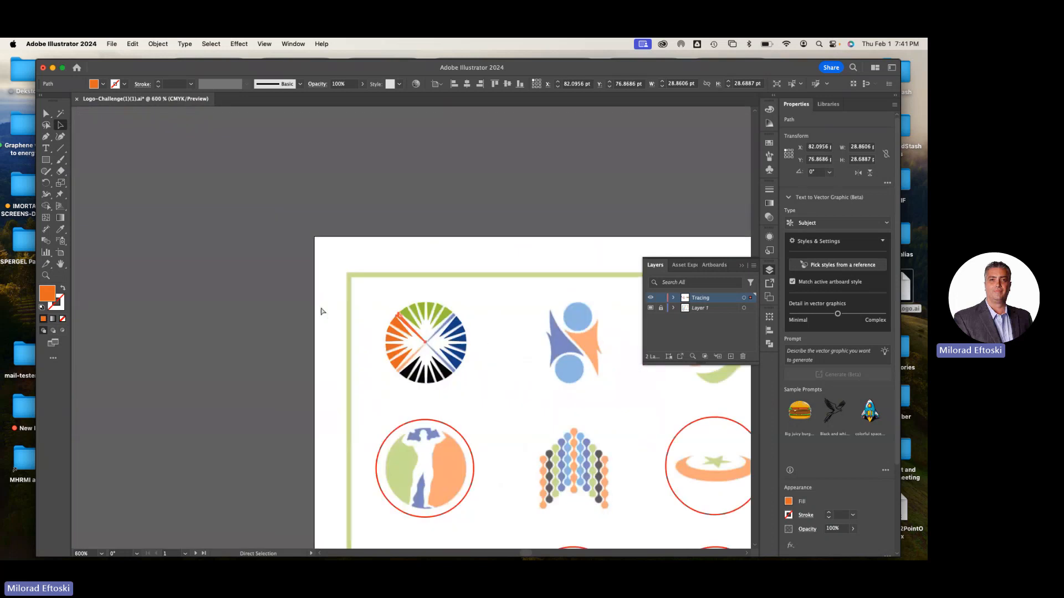
pyautogui.press('space')
pyautogui.moveTo(342, 365); pyautogui.dragTo(225, 271)
pyautogui.moveTo(521, 335); pyautogui.dragTo(342, 311)
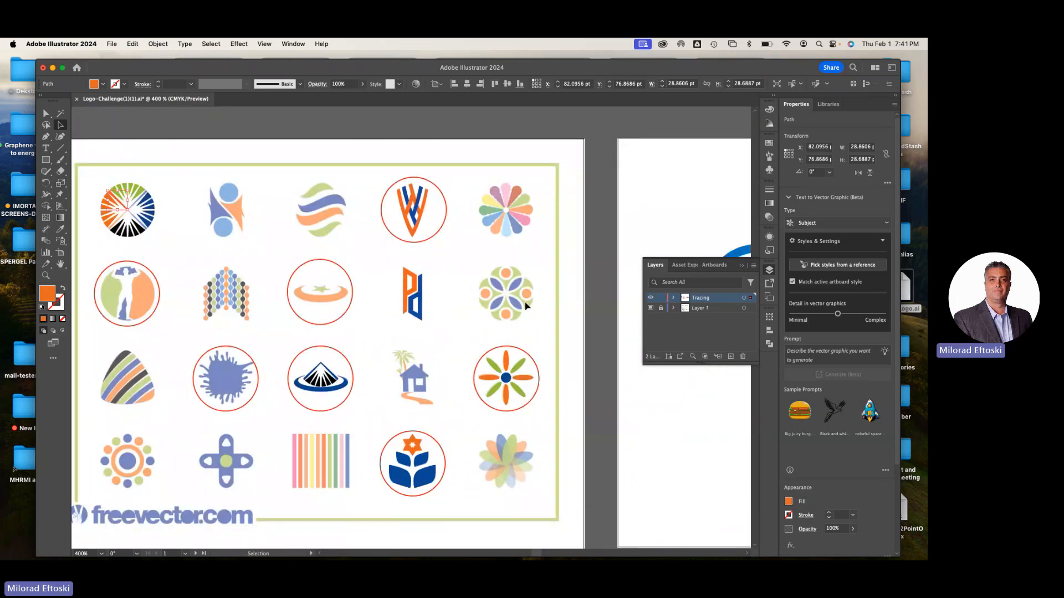
pyautogui.hscroll(3, 525, 307)
pyautogui.press('super+plus')
pyautogui.press('super+plus')
pyautogui.press('super+plus')
pyautogui.press('super+plus')
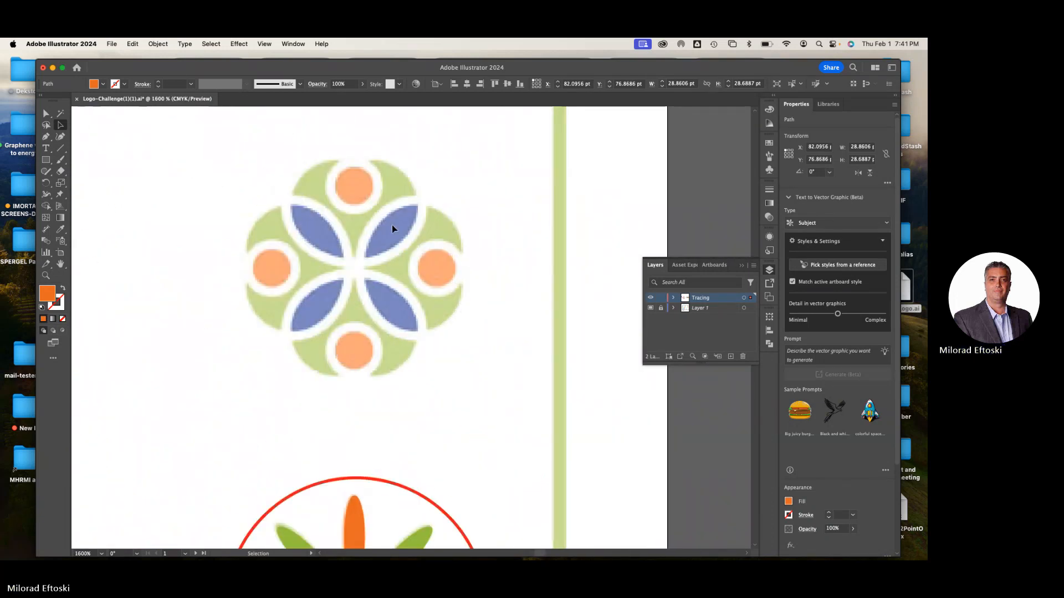
pyautogui.scroll(-1, 438, 255)
pyautogui.moveTo(483, 280); pyautogui.dragTo(515, 226)
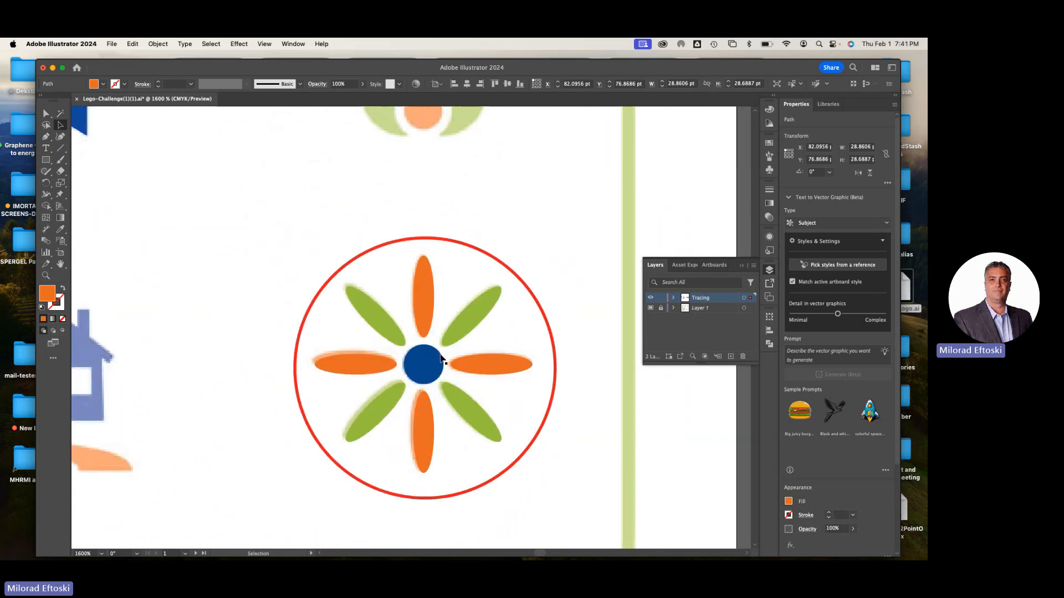
pyautogui.scroll(-1, 439, 360)
pyautogui.scroll(-2, 440, 360)
pyautogui.moveTo(457, 444); pyautogui.dragTo(463, 408)
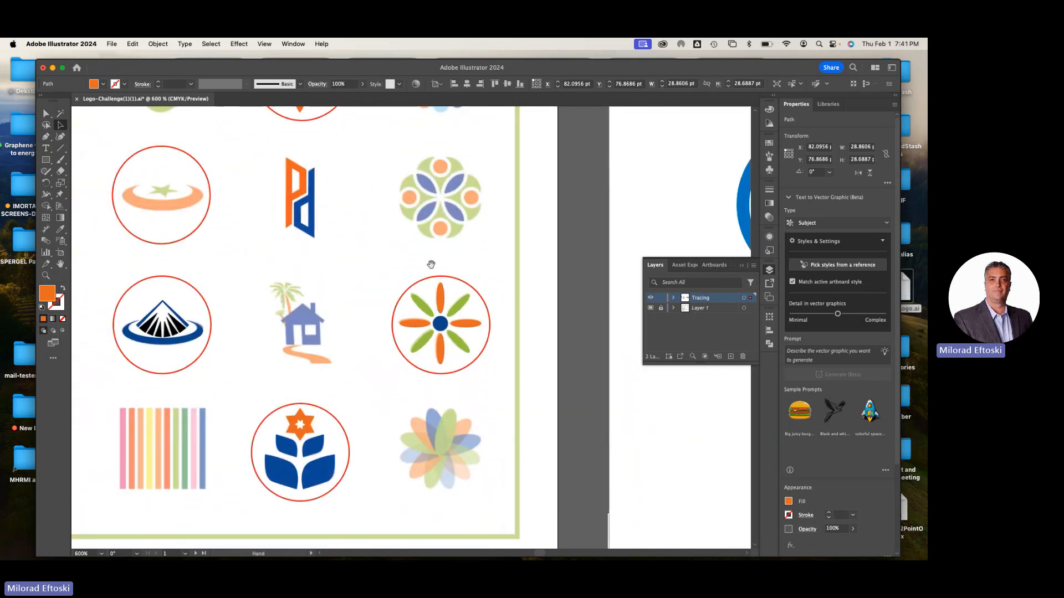
pyautogui.moveTo(431, 261); pyautogui.dragTo(433, 488)
pyautogui.scroll(-4, 456, 322)
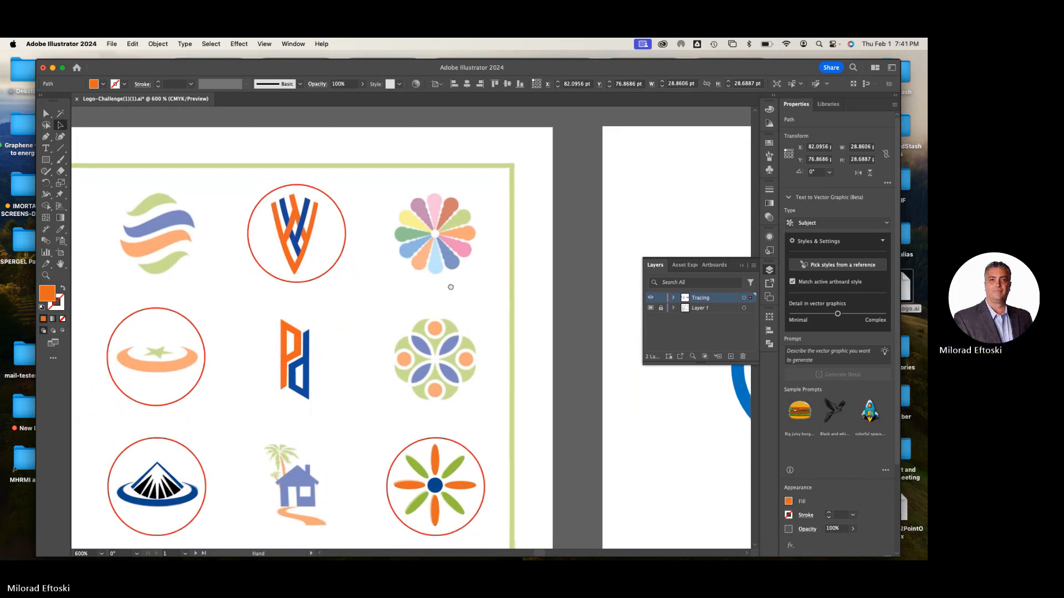
pyautogui.moveTo(457, 320); pyautogui.dragTo(457, 320)
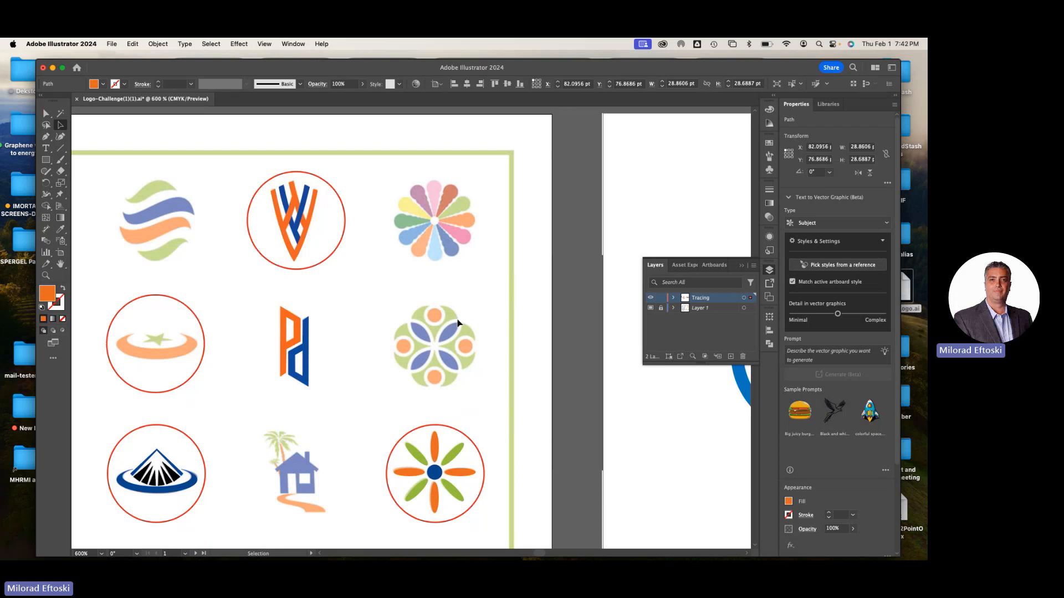
pyautogui.press('space')
pyautogui.moveTo(239, 309); pyautogui.dragTo(512, 309)
pyautogui.press('super+plus')
pyautogui.press('super+plus')
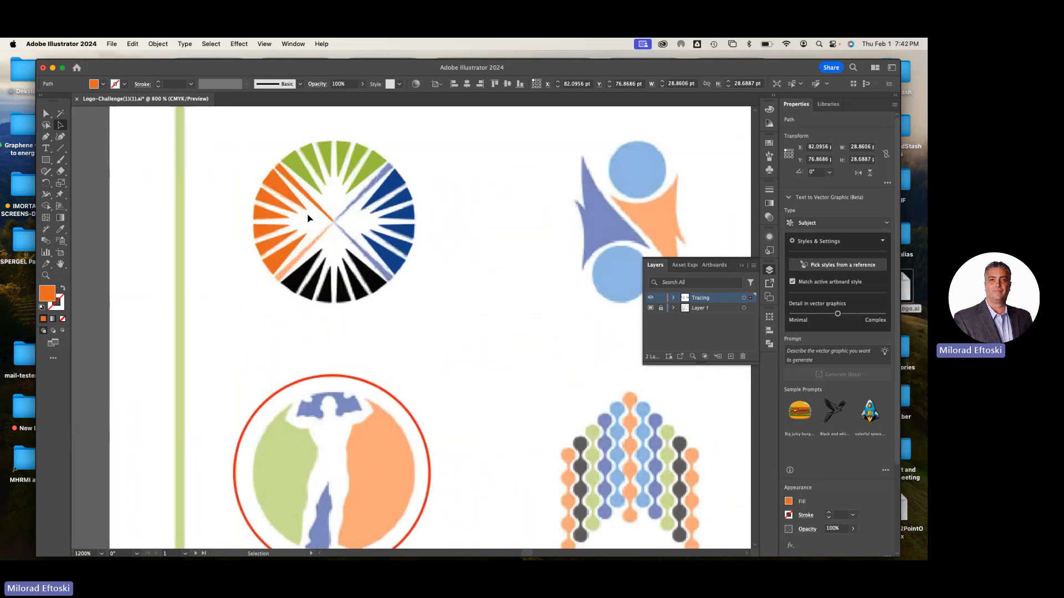
pyautogui.press('super+plus')
pyautogui.press('super+plus')
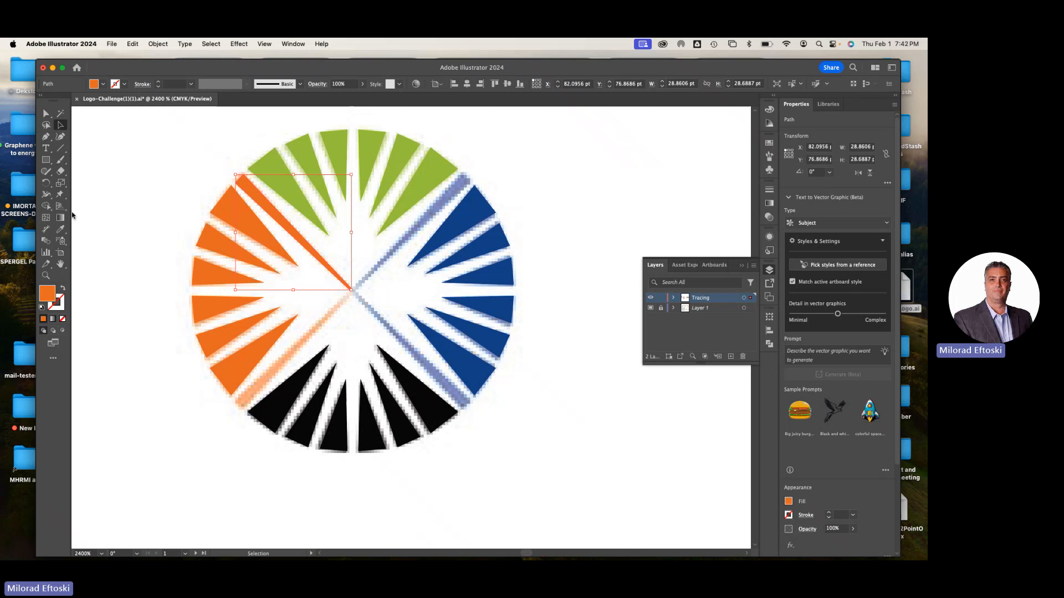
pyautogui.click(45, 184)
pyautogui.moveTo(45, 183); pyautogui.dragTo(82, 185)
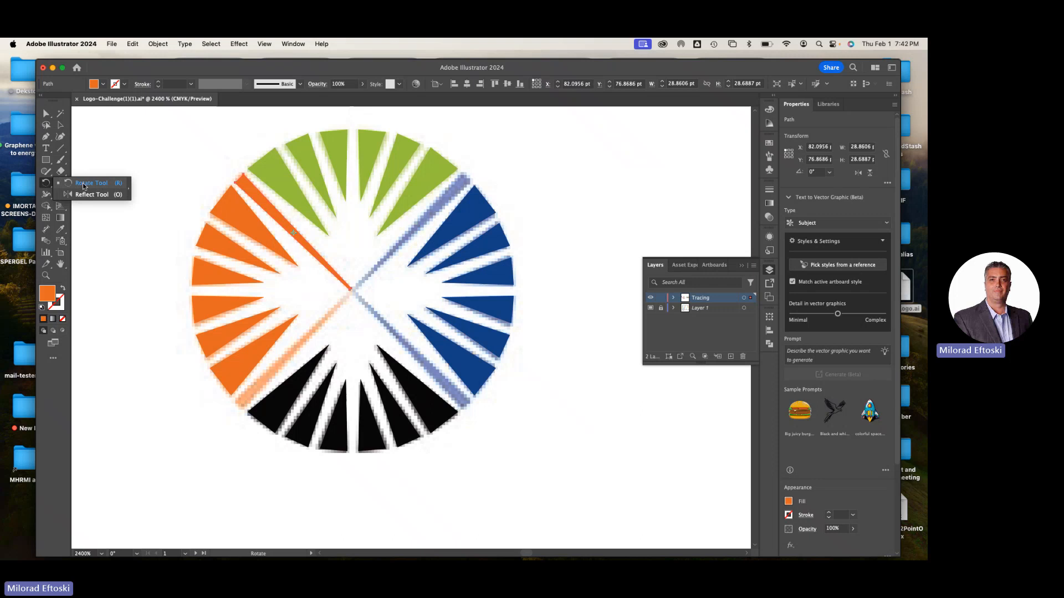
pyautogui.click(84, 186)
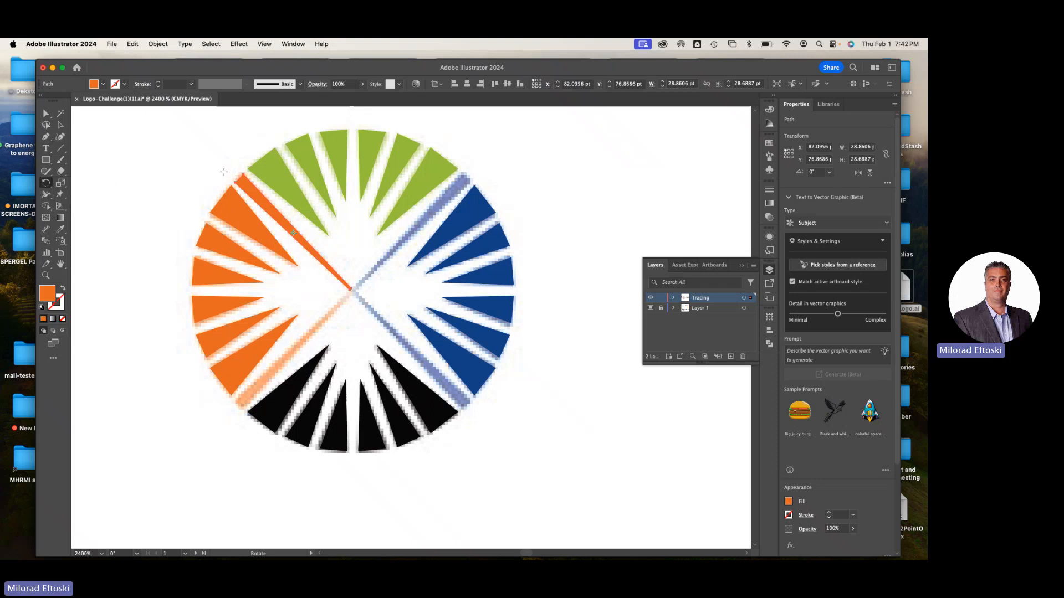
pyautogui.click(60, 125)
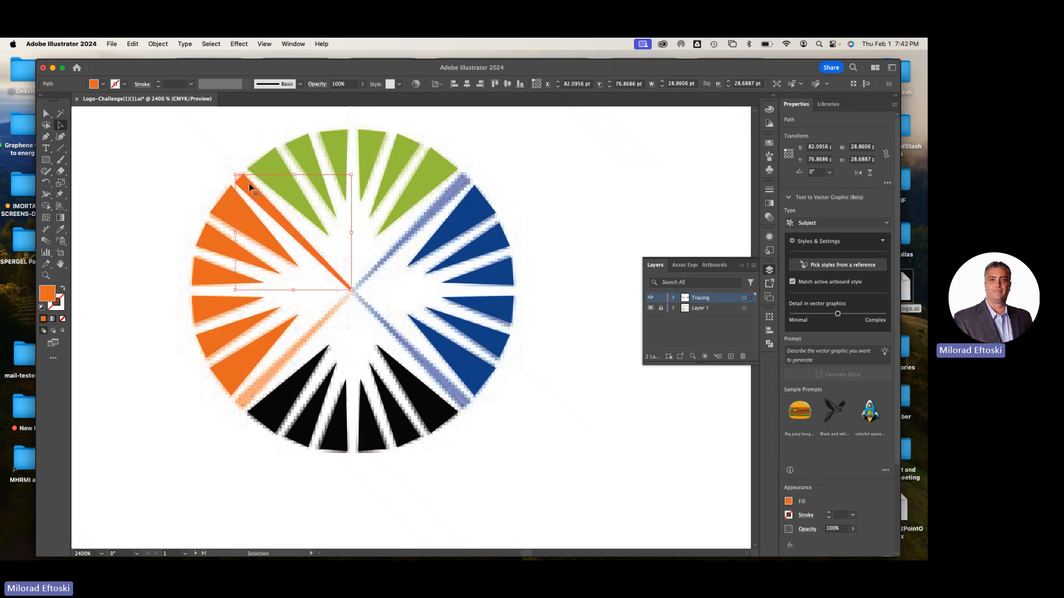
# Change the outlined diagonal's fill to bright pink and deselect it
pyautogui.click(103, 84)
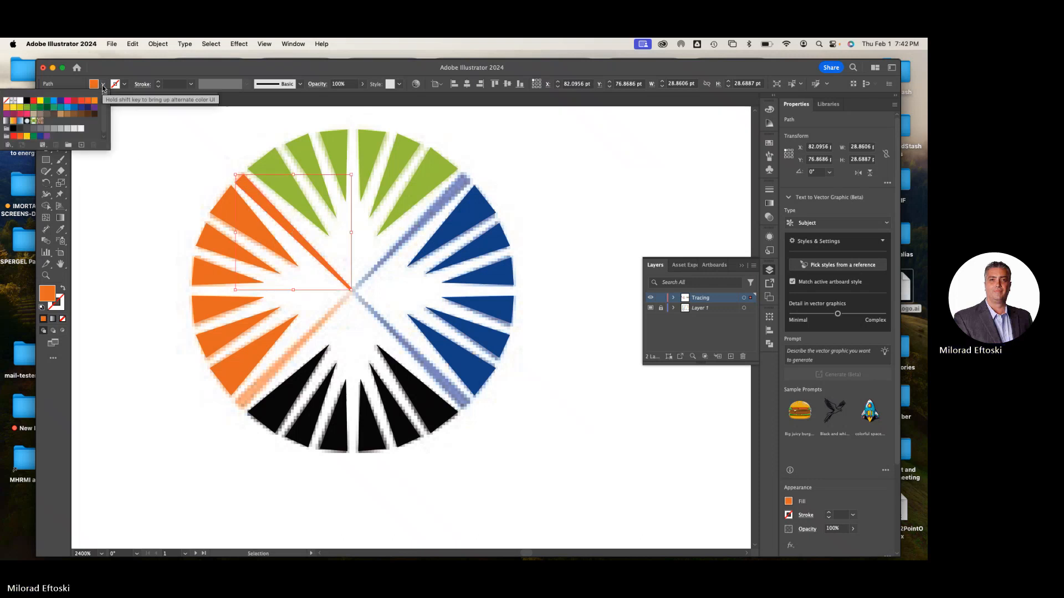
pyautogui.click(66, 104)
pyautogui.click(177, 172)
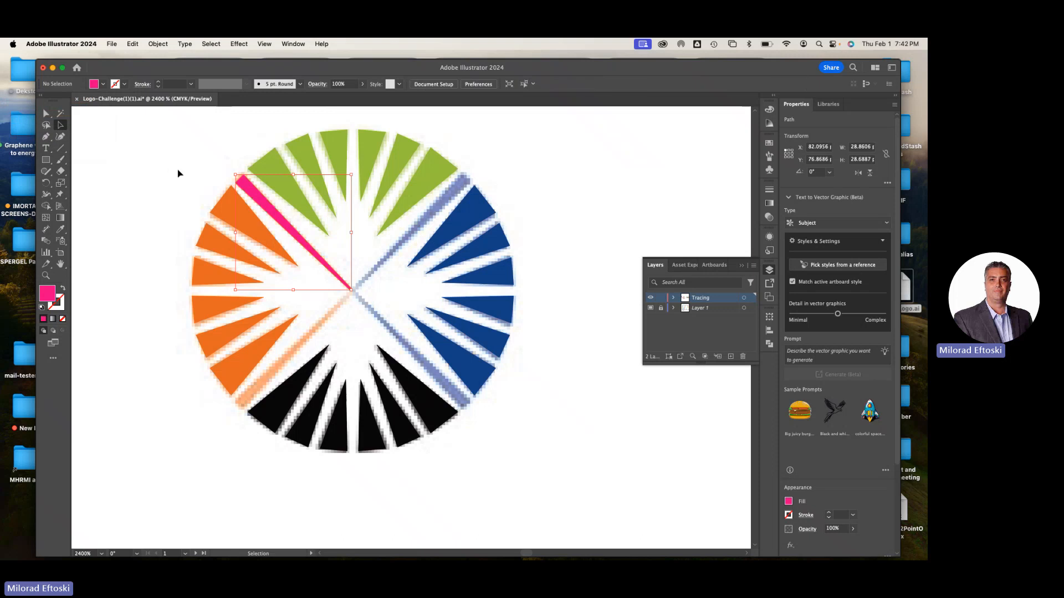
# Select the pink diagonal for rotation with the Rotate tool and set its transform reference point to the centre
pyautogui.click(267, 214)
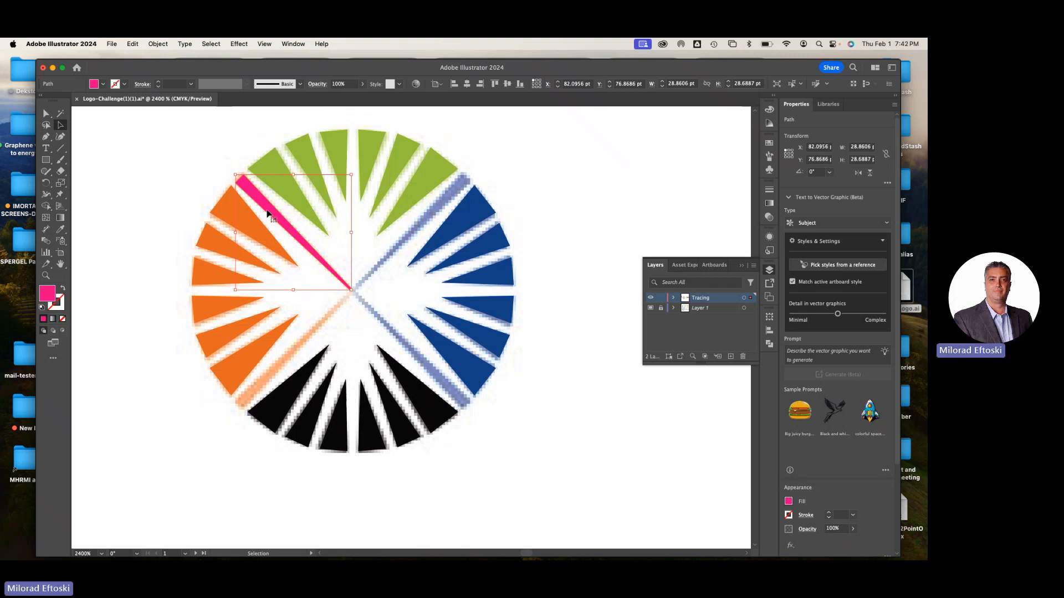
pyautogui.click(47, 183)
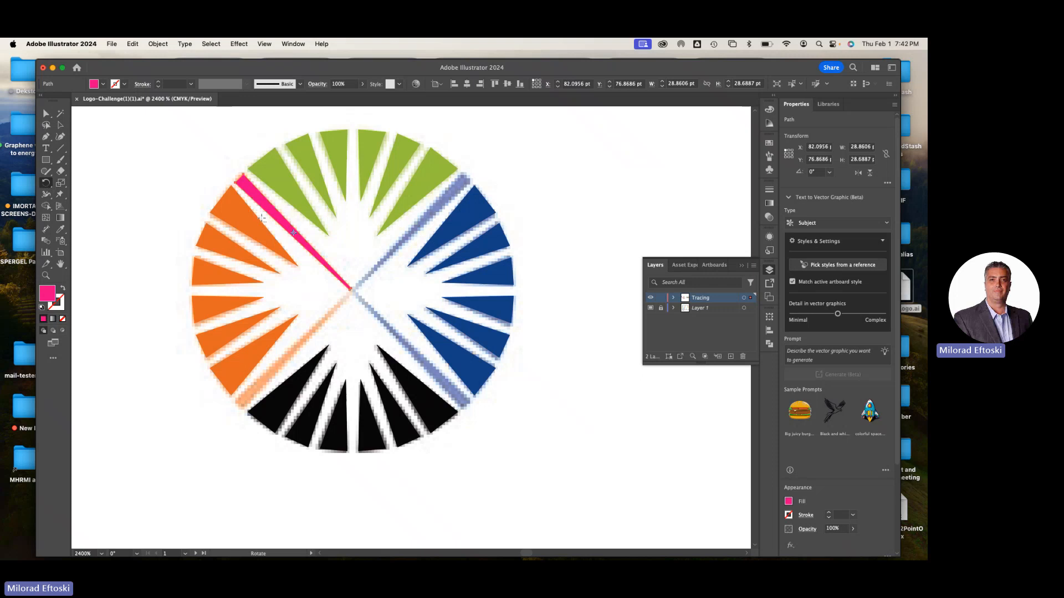
pyautogui.scroll(1, 261, 219)
pyautogui.scroll(1, 262, 219)
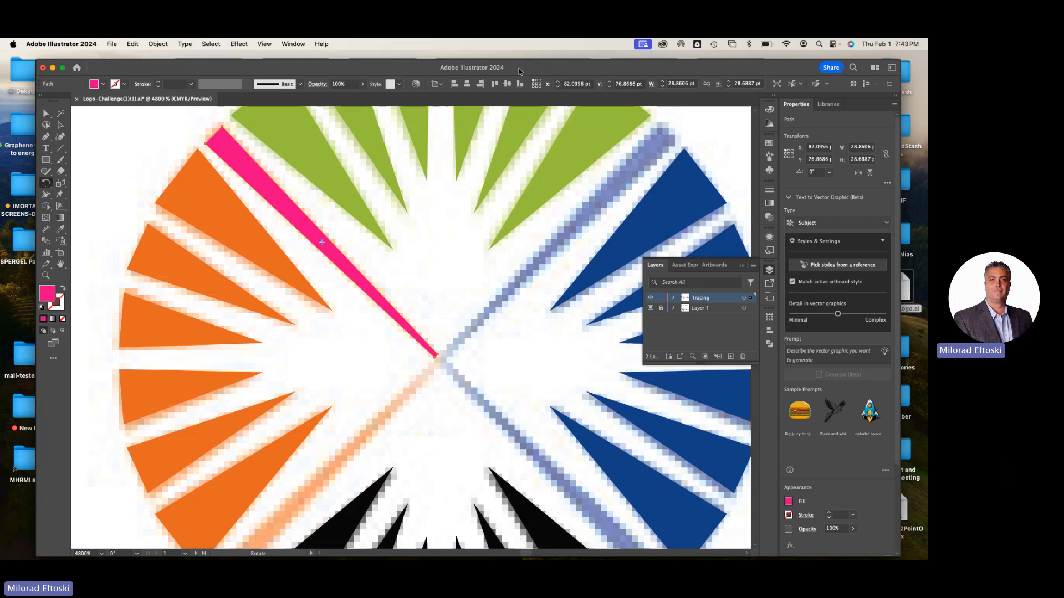
pyautogui.click(538, 87)
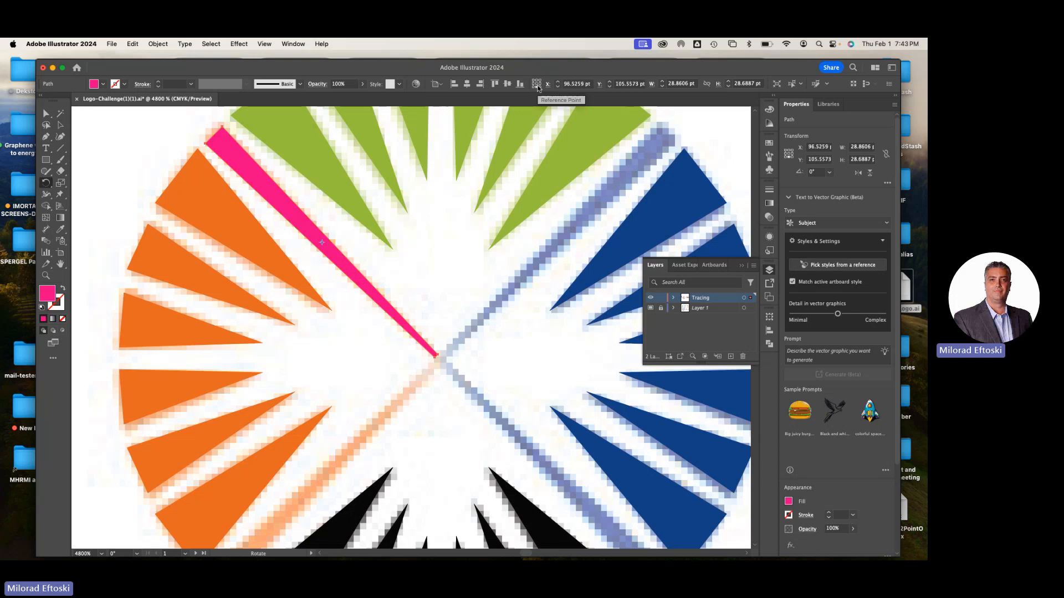
pyautogui.click(533, 80)
pyautogui.click(537, 84)
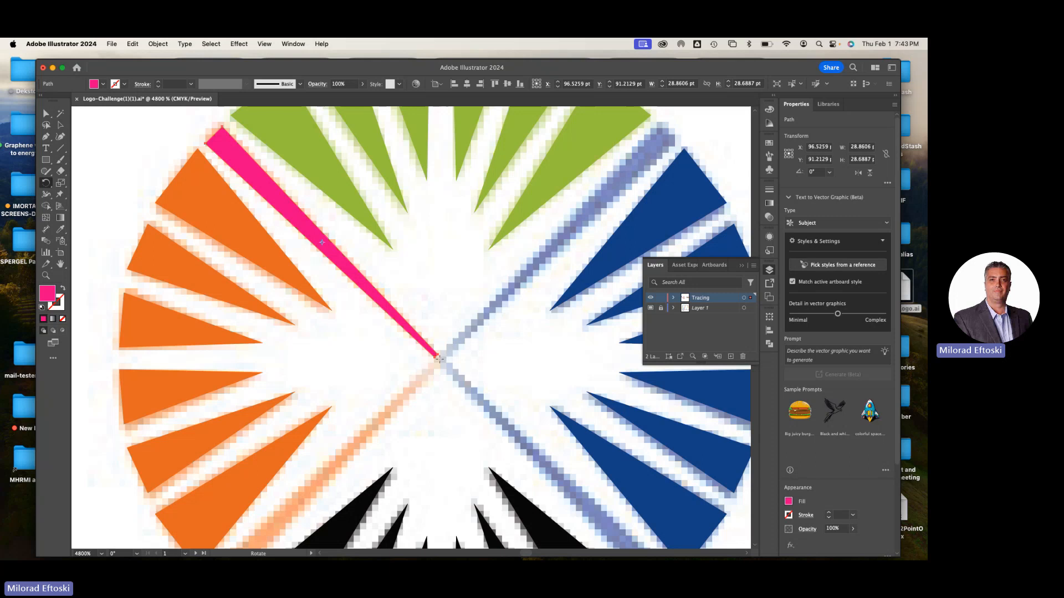
# Rotate a copy of the pink diagonal 90° clockwise about the sunburst's centre, onto the upper-right blue diagonal
pyautogui.press('space')
pyautogui.scroll(5, 447, 371)
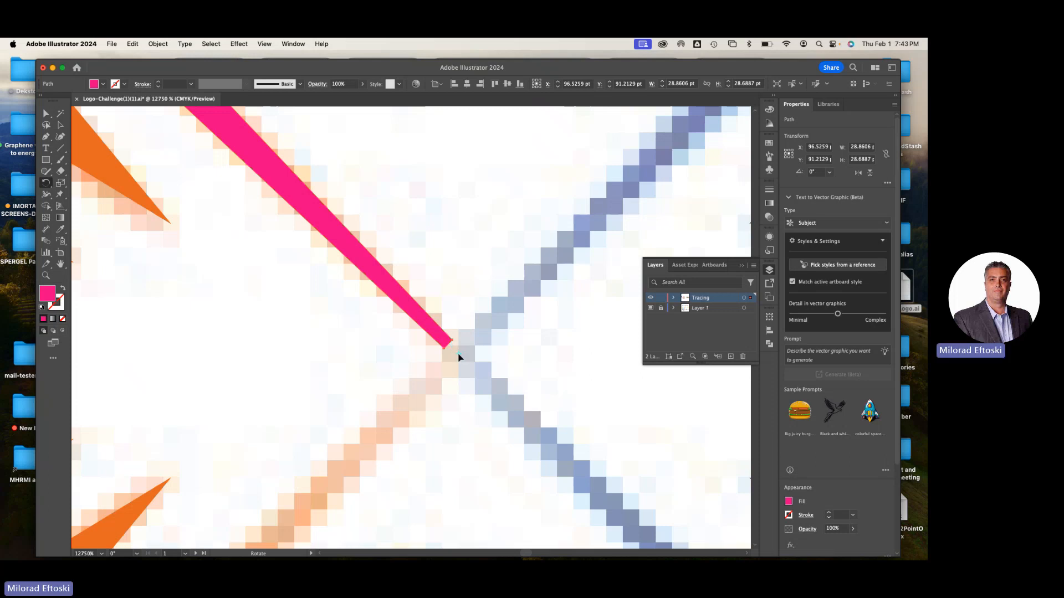
pyautogui.scroll(-5, 459, 357)
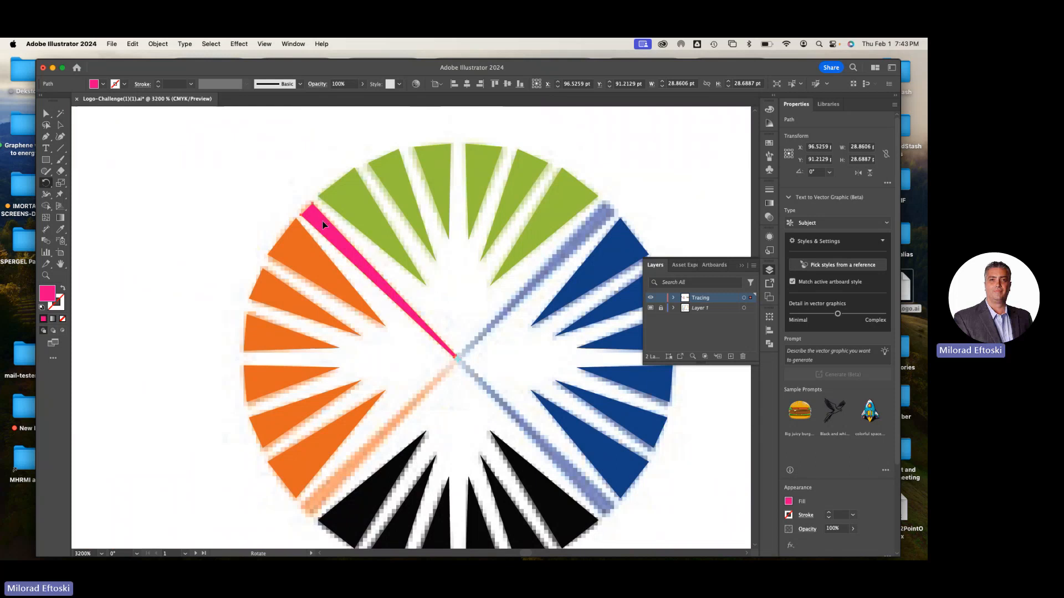
pyautogui.moveTo(323, 221); pyautogui.dragTo(513, 307)
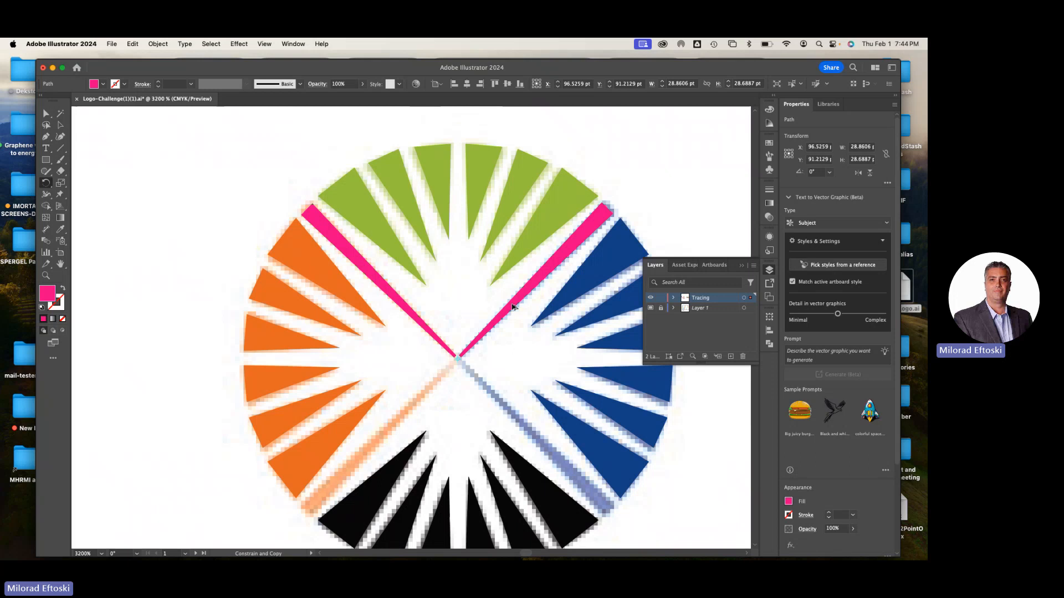
pyautogui.moveTo(513, 306); pyautogui.dragTo(511, 304)
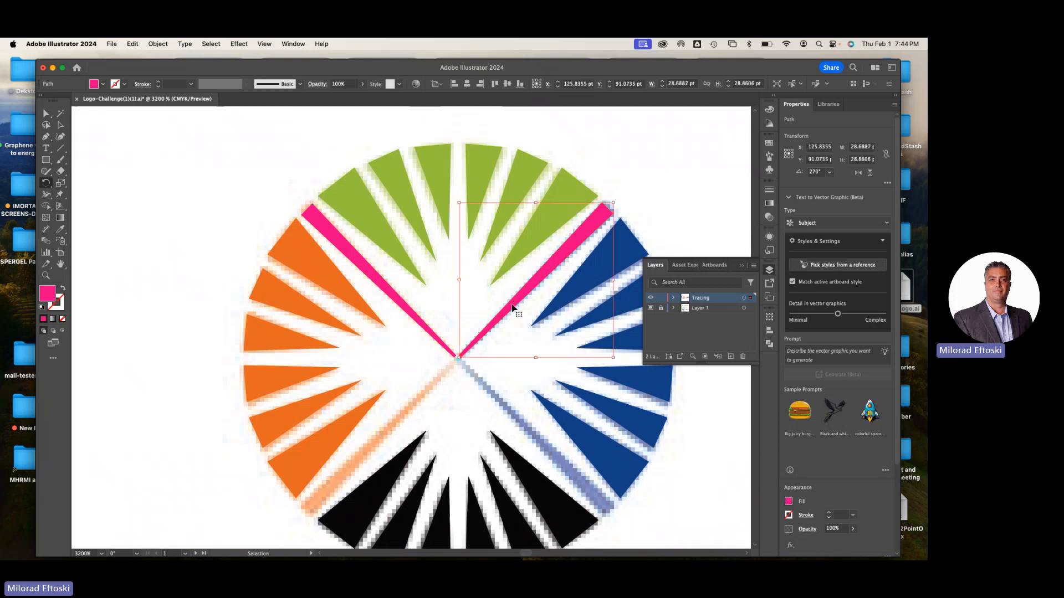
# Repeat the rotated copy to cover the two lower diagonals of the sunburst
pyautogui.press('super+d')
pyautogui.press('super+d')
pyautogui.press('super+d')
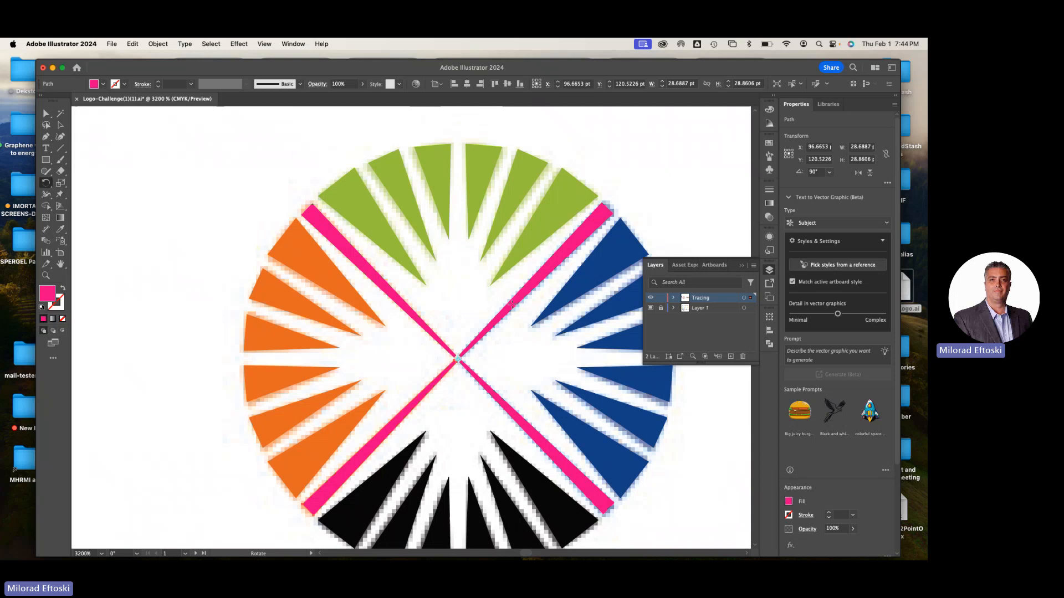
# Undo the rotated copies of the pink diagonal, back to the single original line
pyautogui.press('super+z')
pyautogui.press('super+z')
pyautogui.press('super+z')
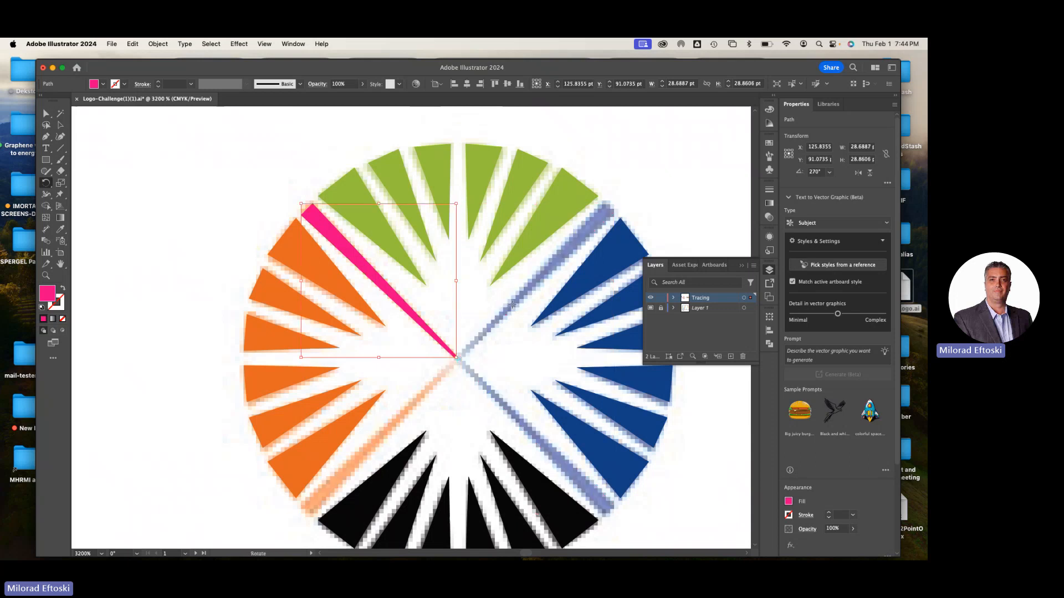
pyautogui.press('super+z')
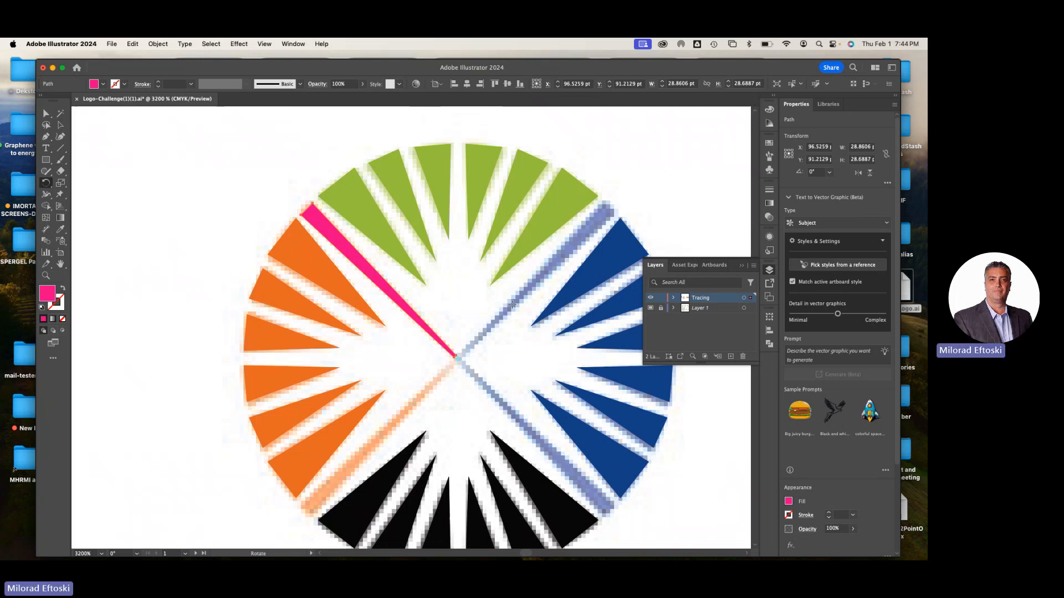
# Restart the Rotate tool on the pink diagonal and place its rotation origin precisely where the sunburst's diagonals meet
pyautogui.click(61, 125)
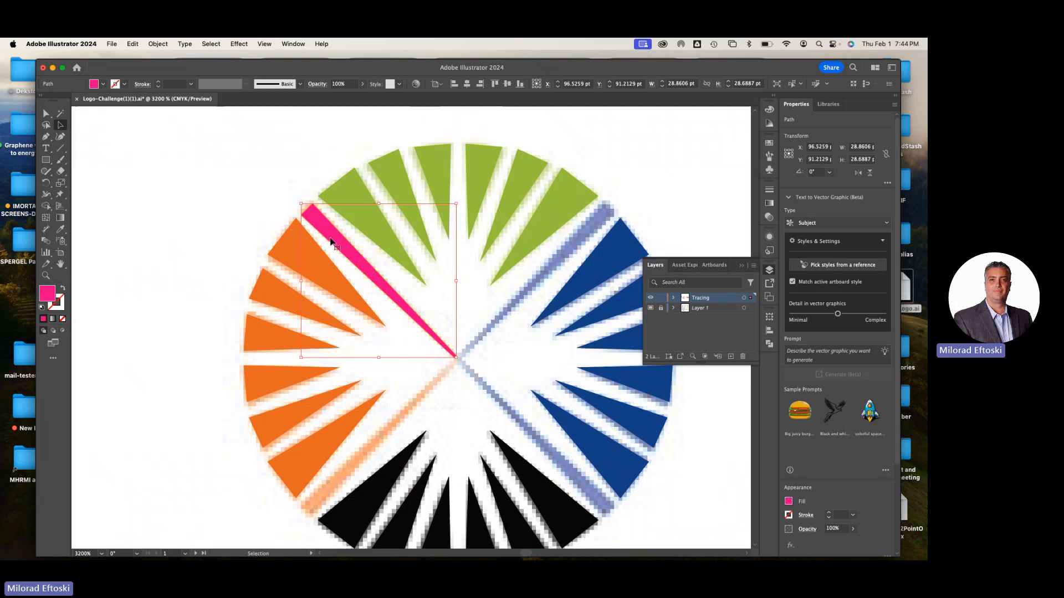
pyautogui.click(47, 184)
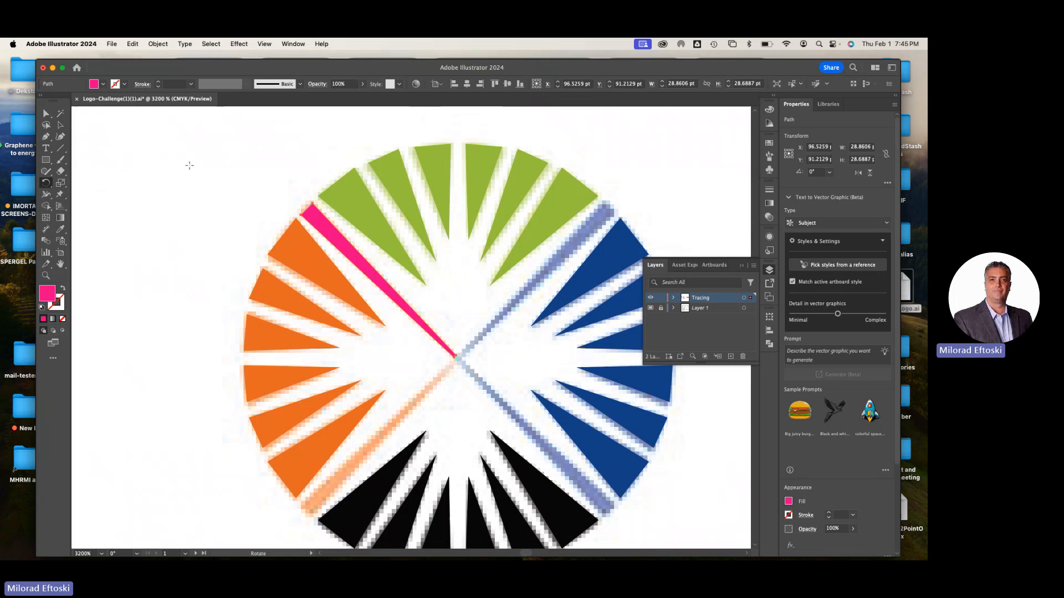
pyautogui.click(45, 186)
pyautogui.scroll(10, 459, 363)
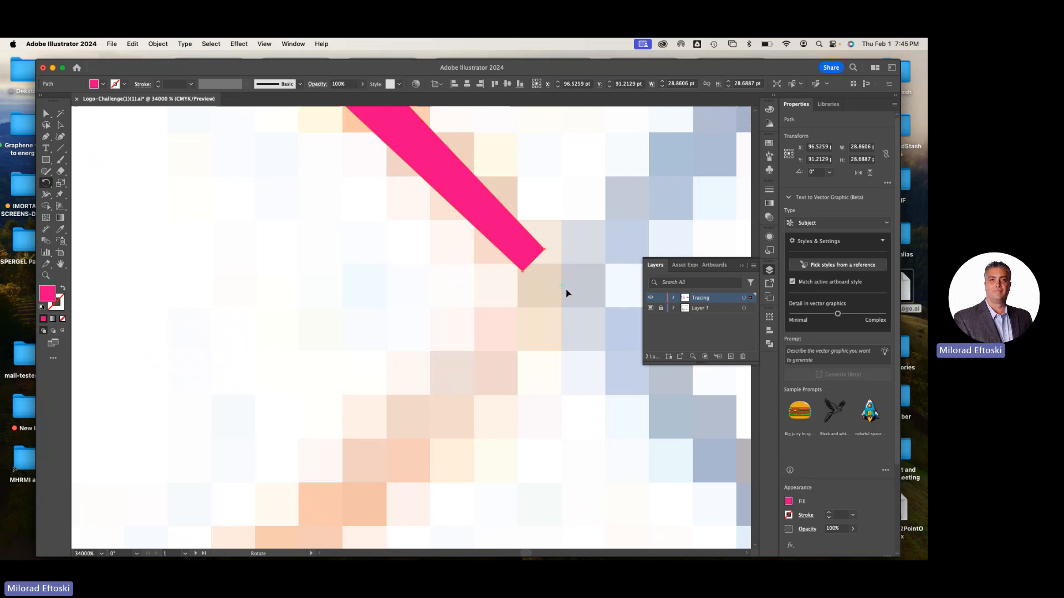
pyautogui.keyDown('super'); pyautogui.click(565, 288); pyautogui.keyUp('super')
pyautogui.moveTo(564, 289); pyautogui.dragTo(501, 324)
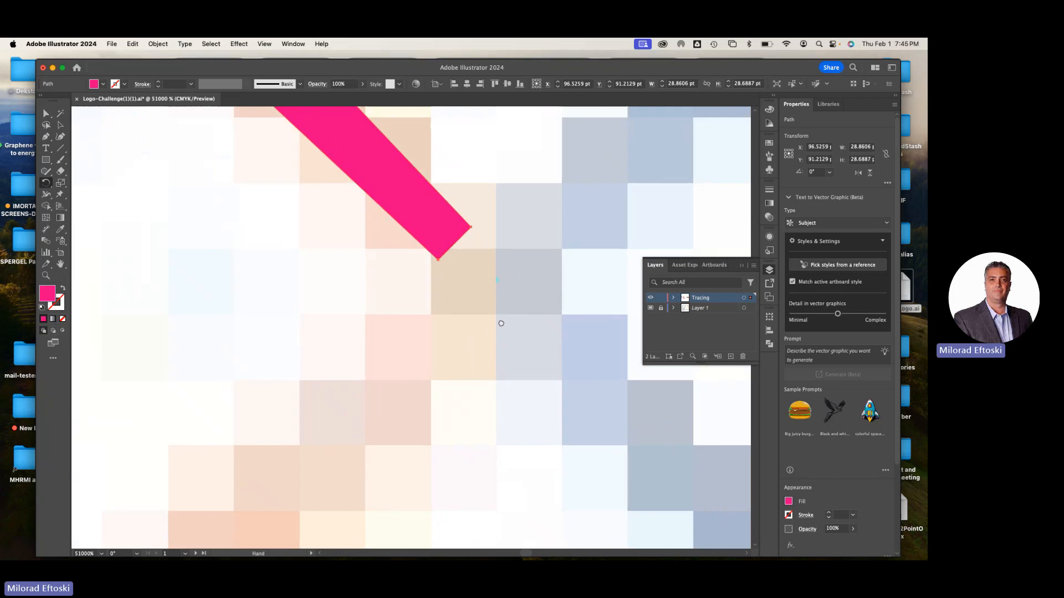
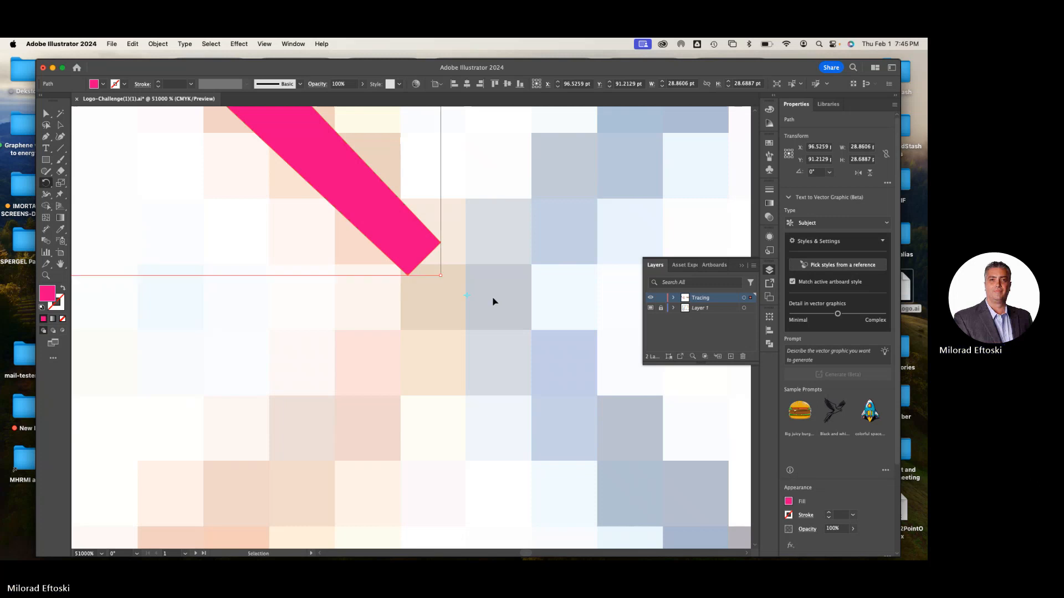
# Rotate a copy of the pink diagonal 90° about the sunburst's centre onto the upper-right diagonal, and repeat it for the two lower diagonals
pyautogui.press('super+minus')
pyautogui.press('super+minus')
pyautogui.press('super+minus')
pyautogui.press('super+minus')
pyautogui.press('super+minus')
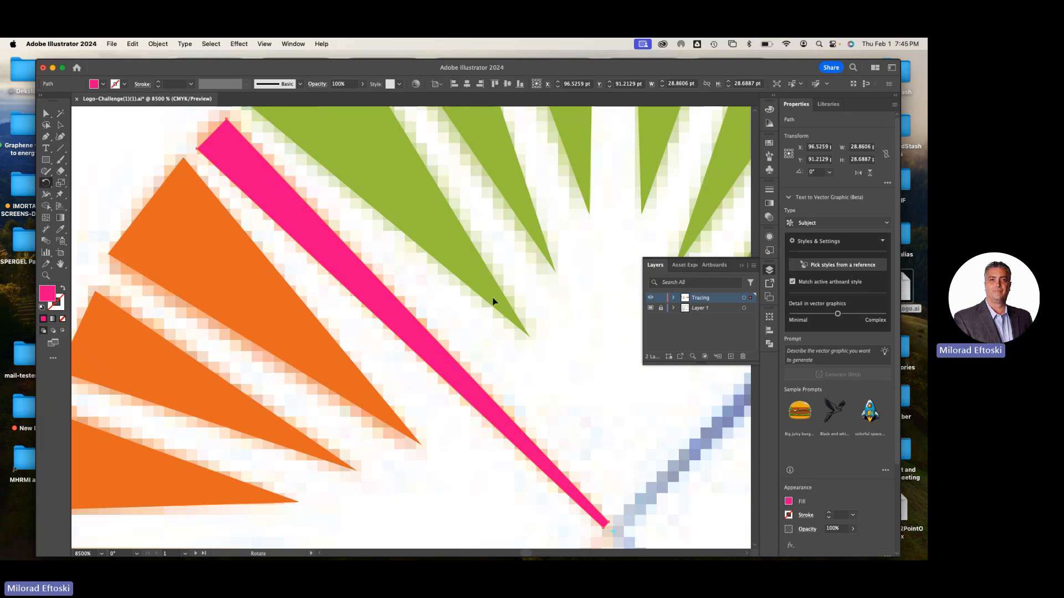
pyautogui.press('super+minus')
pyautogui.press('super+minus')
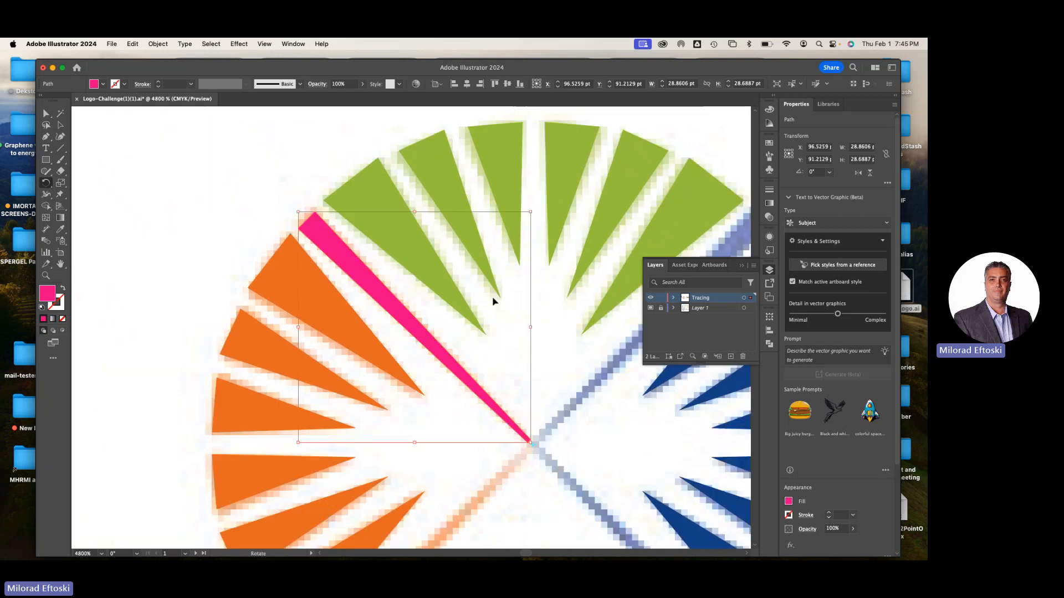
pyautogui.moveTo(492, 298); pyautogui.dragTo(451, 248)
pyautogui.press('super+minus')
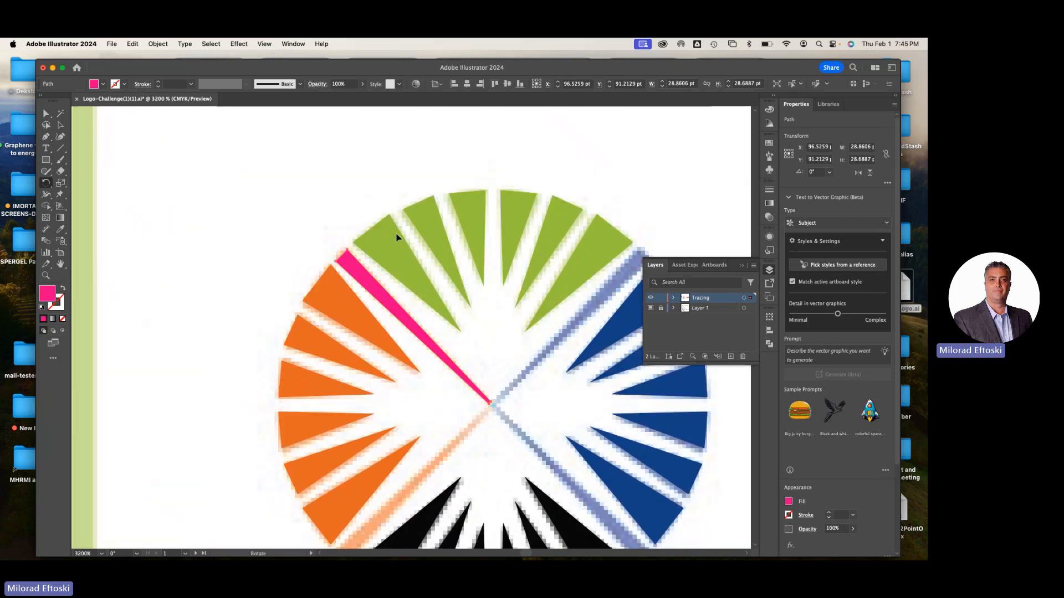
pyautogui.moveTo(380, 214); pyautogui.dragTo(339, 173)
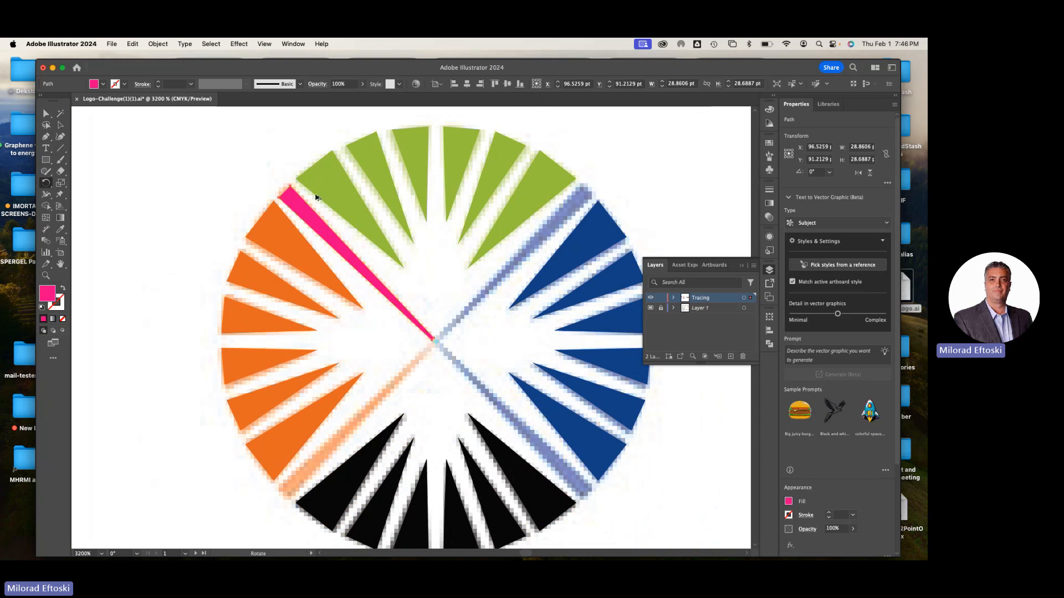
pyautogui.moveTo(305, 205); pyautogui.dragTo(522, 267)
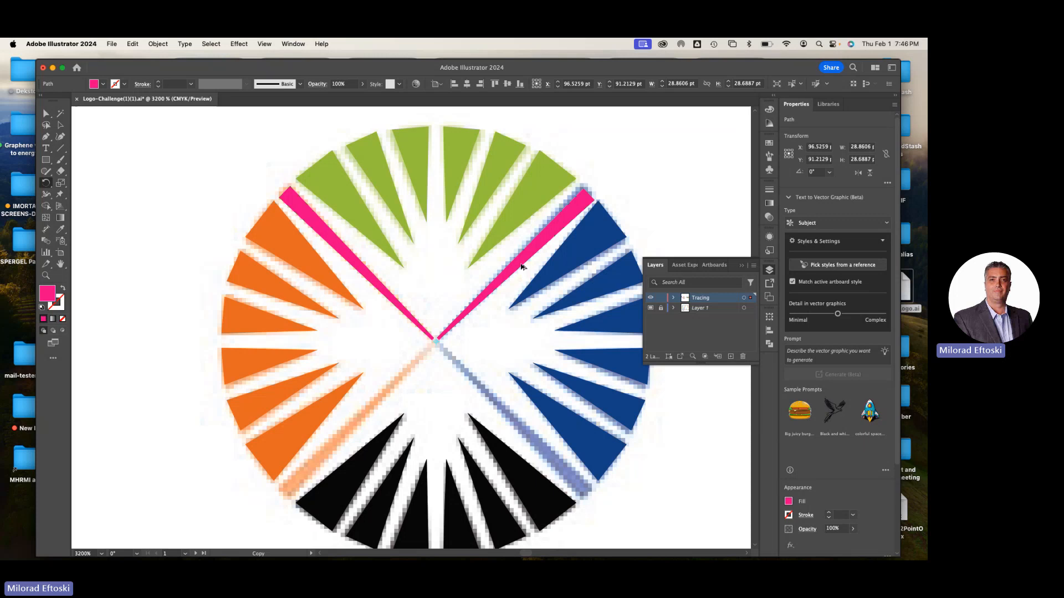
pyautogui.moveTo(521, 267); pyautogui.dragTo(529, 265)
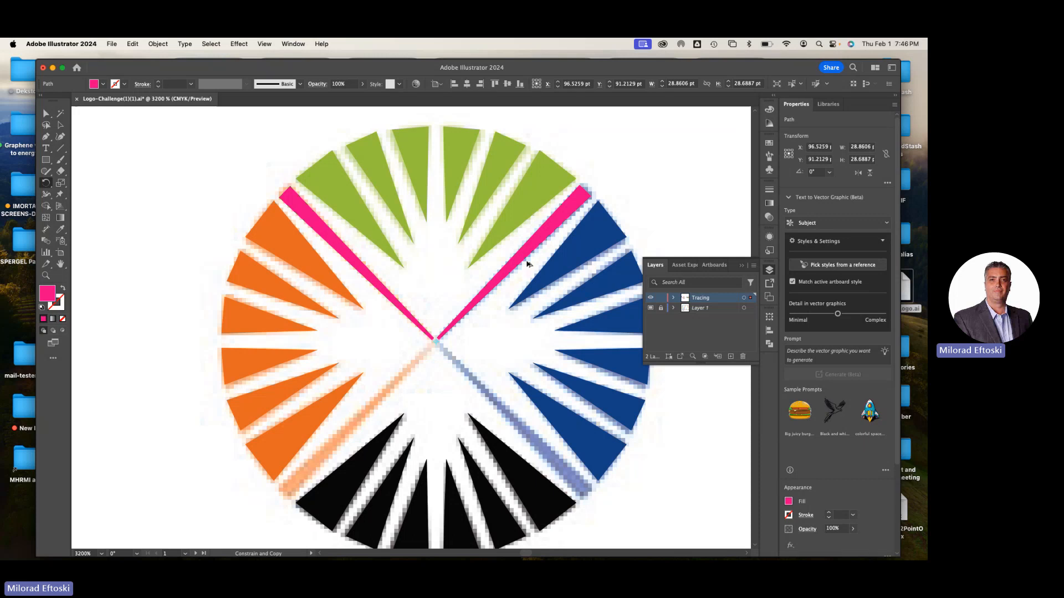
pyautogui.moveTo(527, 264); pyautogui.dragTo(527, 263)
pyautogui.hotkey('ctrl', 'd')
pyautogui.hotkey('ctrl', 'd')
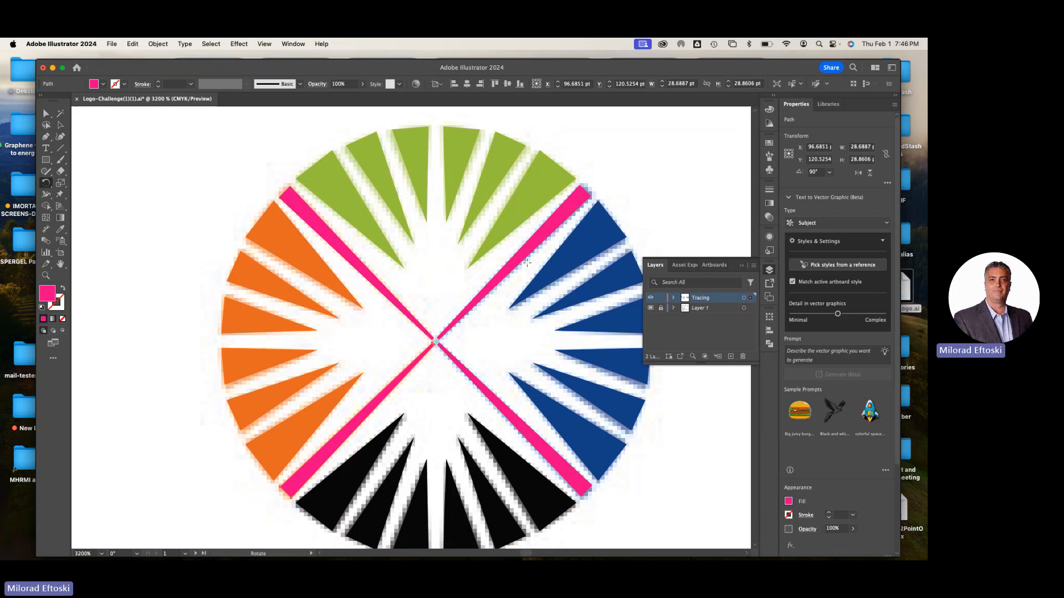
# Recolour the upper-left diagonal with the orange and the upper-right diagonal with the blue sampled from their adjacent wedges
pyautogui.press('v')
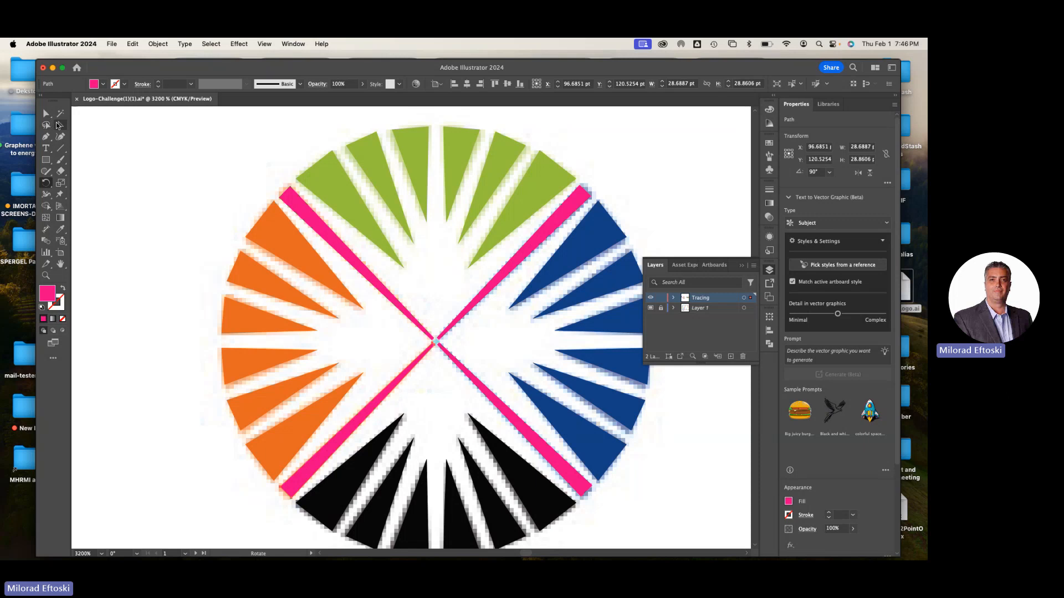
pyautogui.click(324, 228)
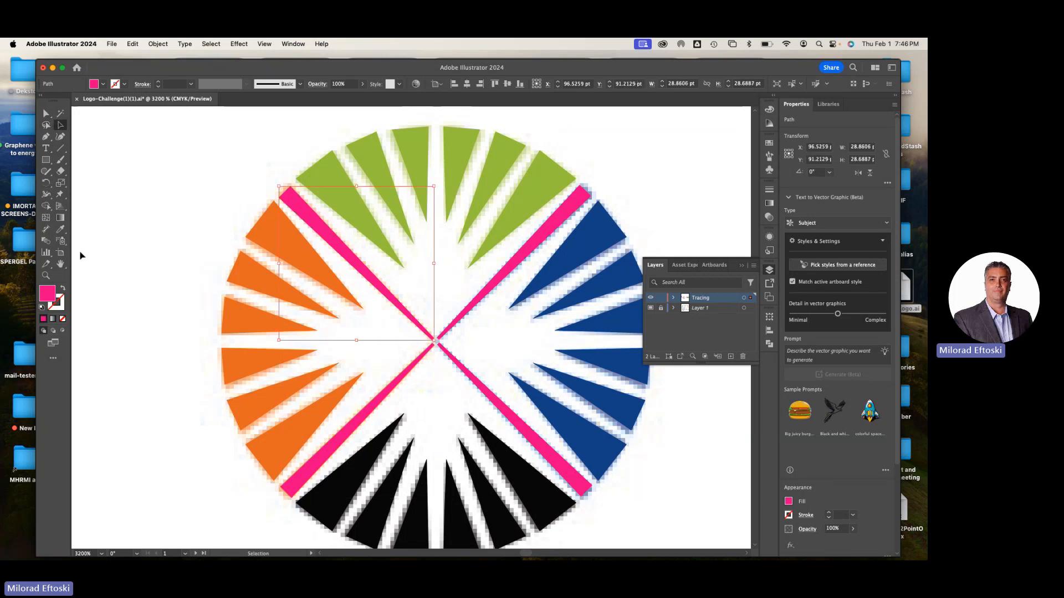
pyautogui.click(61, 229)
pyautogui.click(266, 228)
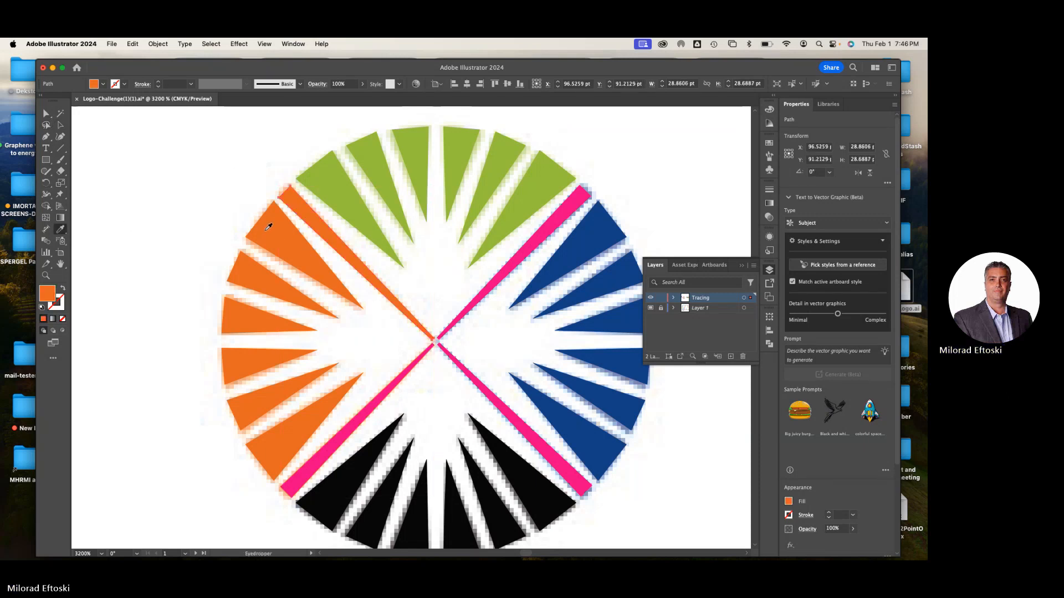
pyautogui.press('v')
pyautogui.click(535, 244)
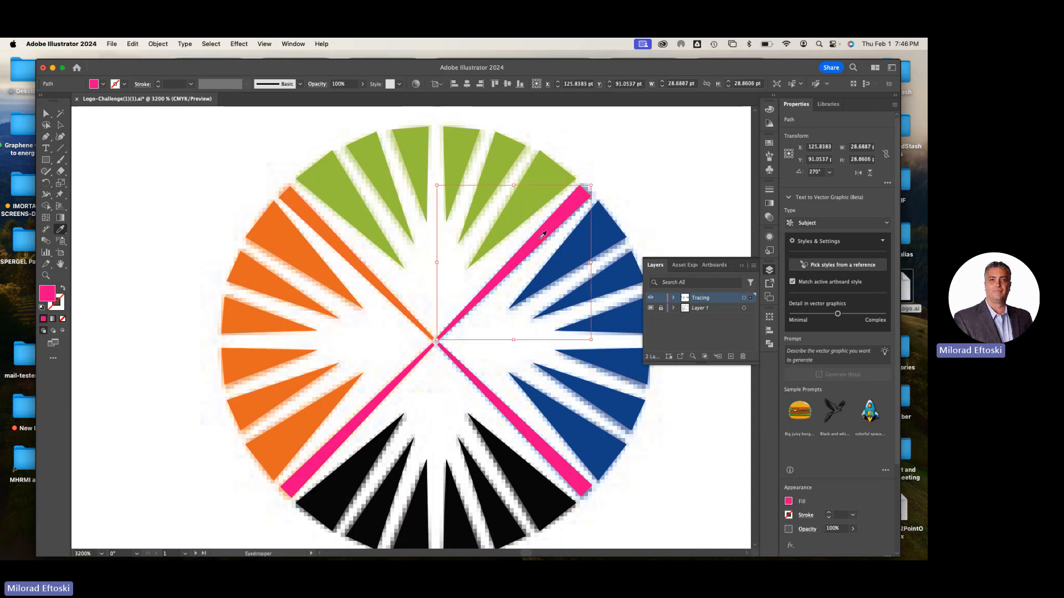
pyautogui.press('i')
pyautogui.click(591, 257)
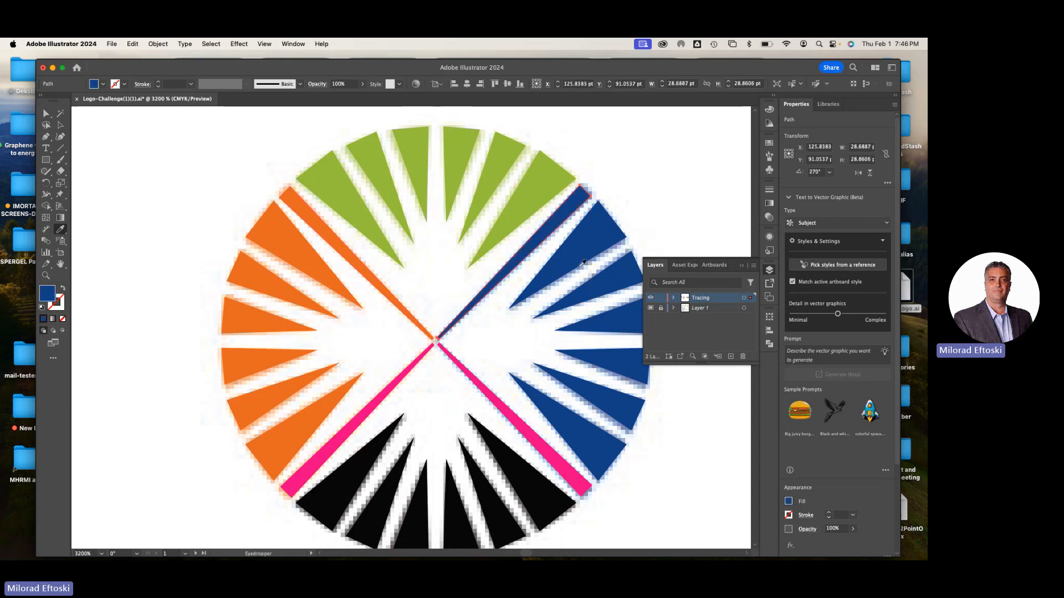
# Recolour the lower-right diagonal blue and the lower-left diagonal orange by sampling the neighbouring wedges, and clear the selection
pyautogui.press('v')
pyautogui.click(530, 436)
pyautogui.press('i')
pyautogui.click(571, 422)
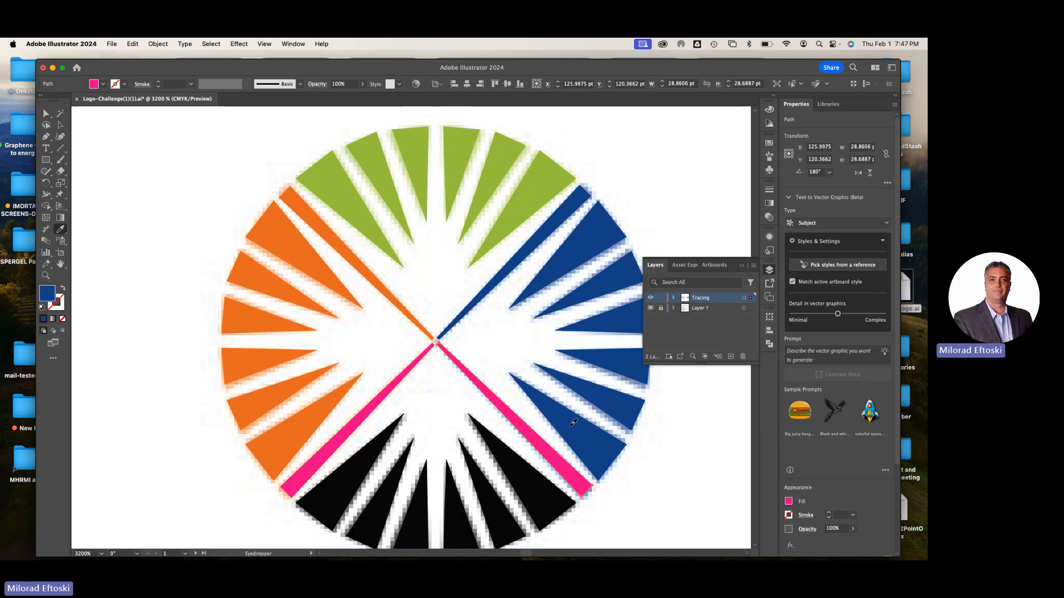
pyautogui.press('v')
pyautogui.click(347, 437)
pyautogui.press('i')
pyautogui.click(308, 413)
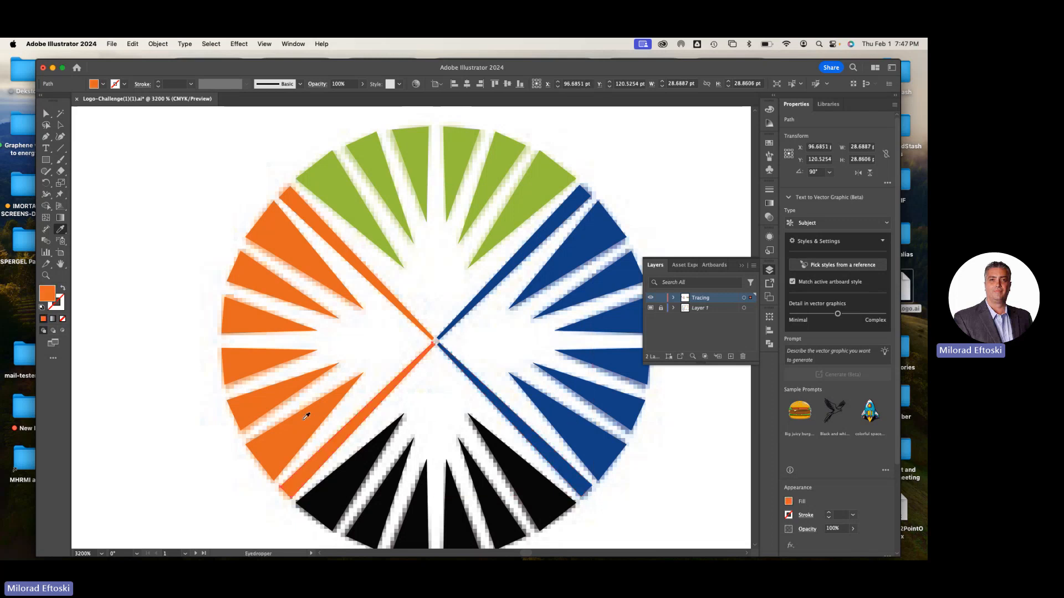
pyautogui.click(61, 124)
pyautogui.click(110, 148)
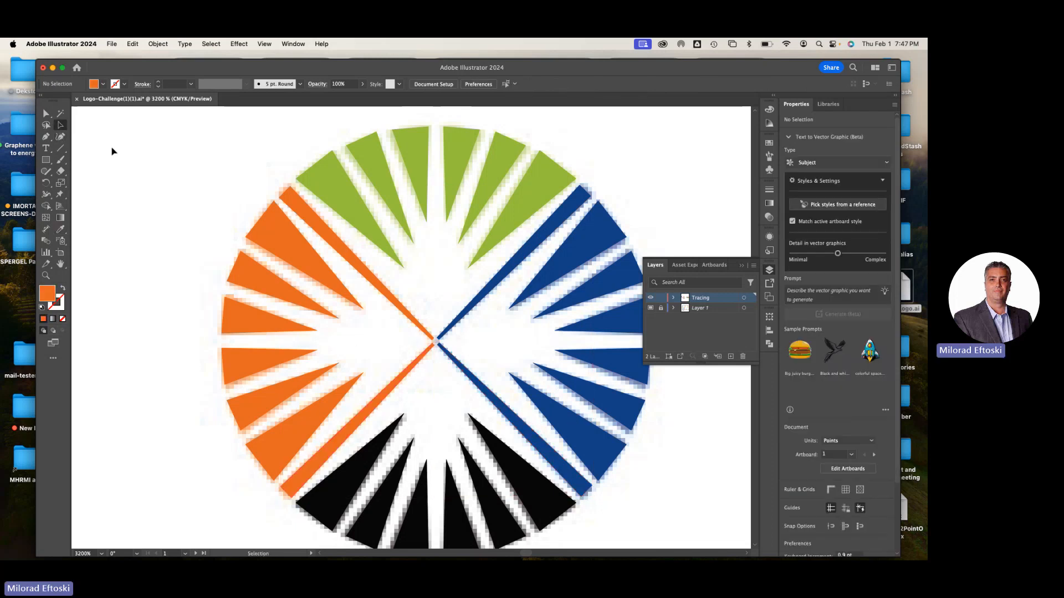
# Group all the traced wedges and diagonals of the sunburst and deselect the group
pyautogui.press('super+minus')
pyautogui.press('super+minus')
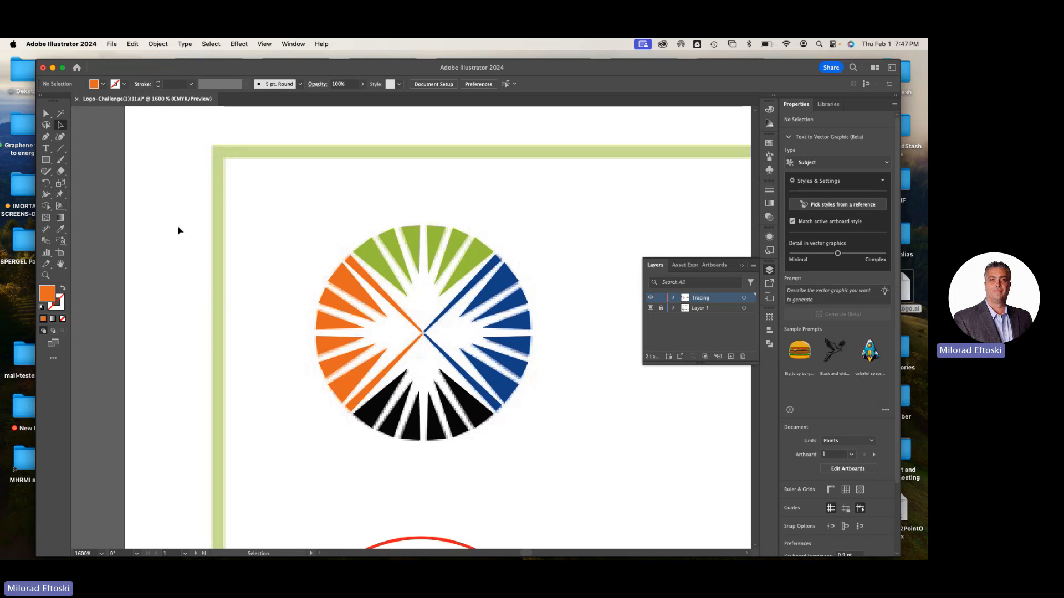
pyautogui.moveTo(297, 212); pyautogui.dragTo(577, 485)
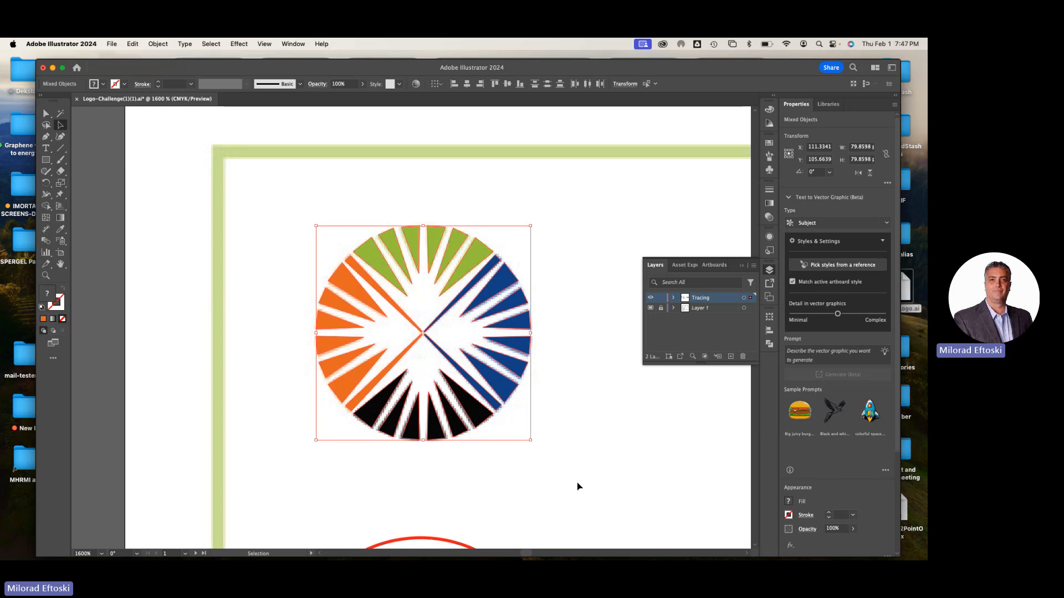
pyautogui.press('super+g')
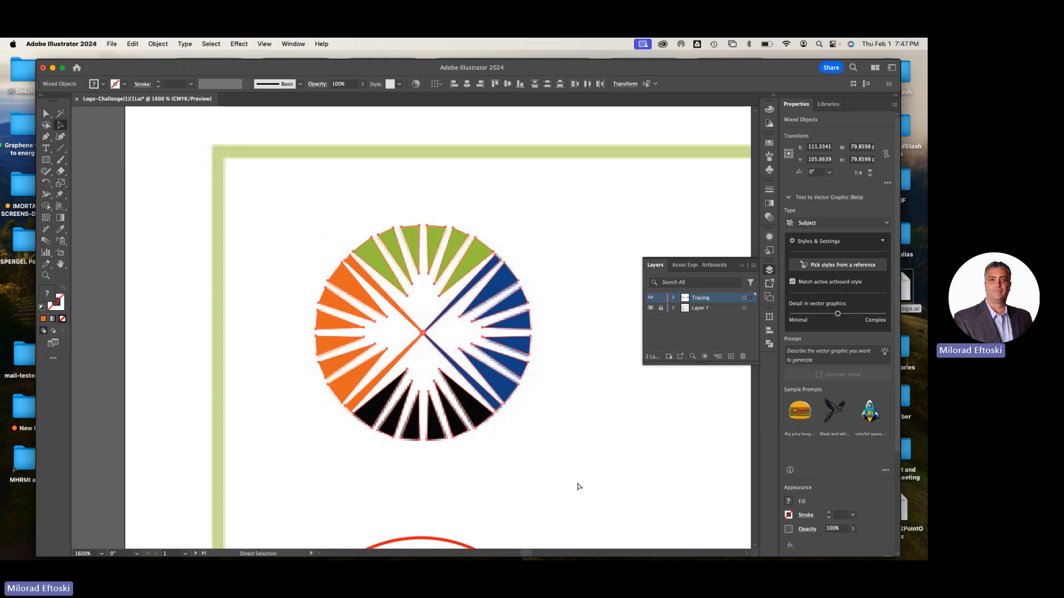
pyautogui.keyDown('super'); pyautogui.click(577, 486); pyautogui.keyUp('super')
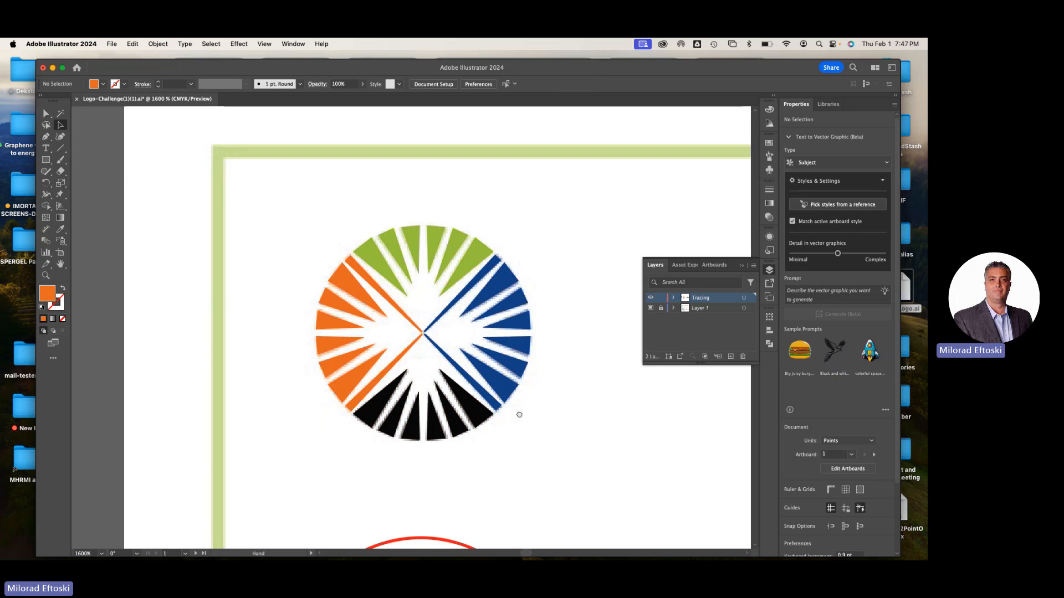
# Move the grouped sunburst beside its faded template, into the space before the blue figure logo
pyautogui.hscroll(5, 517, 413)
pyautogui.moveTo(406, 388); pyautogui.dragTo(625, 347)
pyautogui.moveTo(488, 233)
pyautogui.mouseDown()
pyautogui.moveTo(490, 254)
pyautogui.moveTo(482, 253)
pyautogui.mouseUp()
pyautogui.click(358, 163)
pyautogui.press('space')
pyautogui.moveTo(368, 180); pyautogui.dragTo(307, 172)
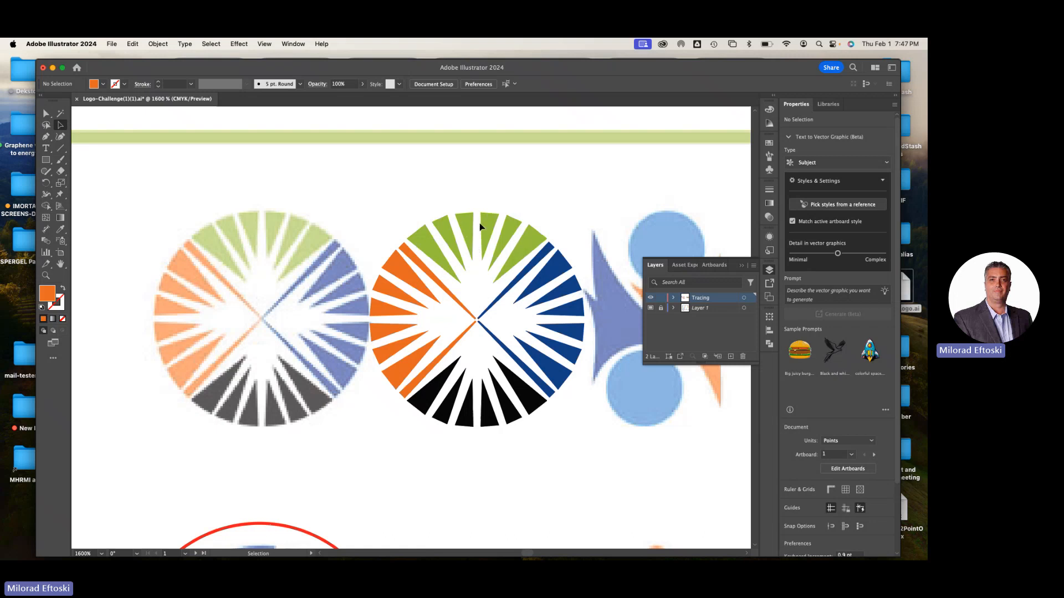
# Shift the sunburst group around the free space, return it onto its faded template and deselect it
pyautogui.moveTo(495, 231); pyautogui.dragTo(469, 192)
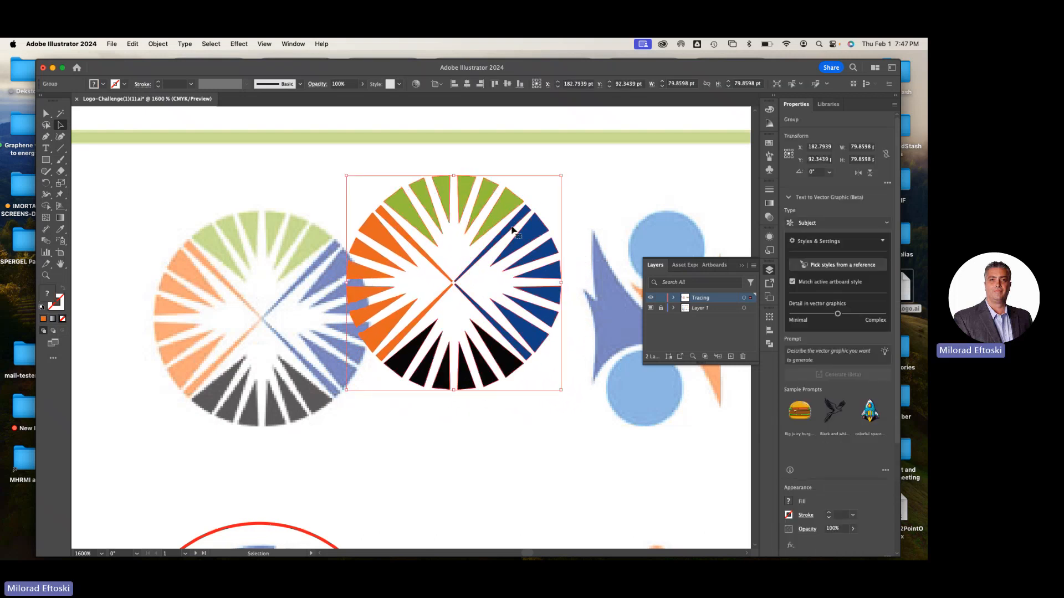
pyautogui.moveTo(470, 206); pyautogui.dragTo(491, 216)
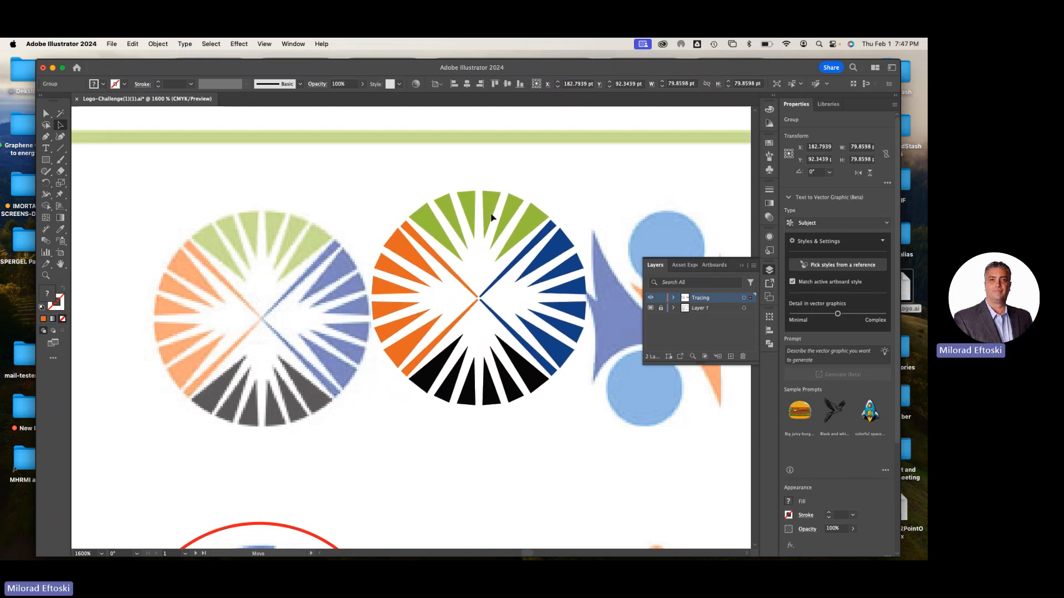
pyautogui.moveTo(491, 216); pyautogui.dragTo(491, 216)
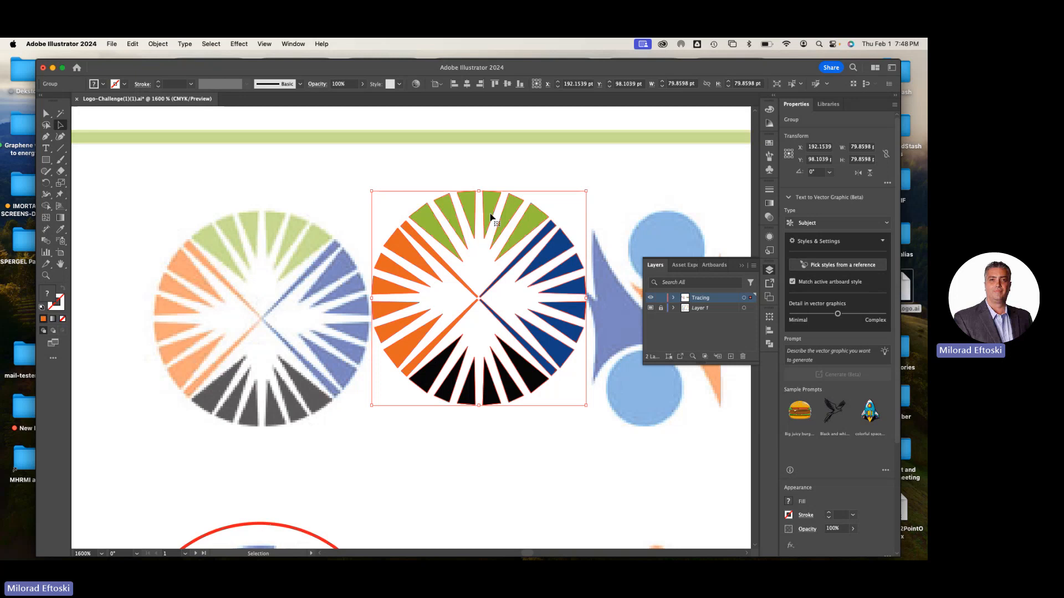
pyautogui.moveTo(524, 232); pyautogui.dragTo(309, 248)
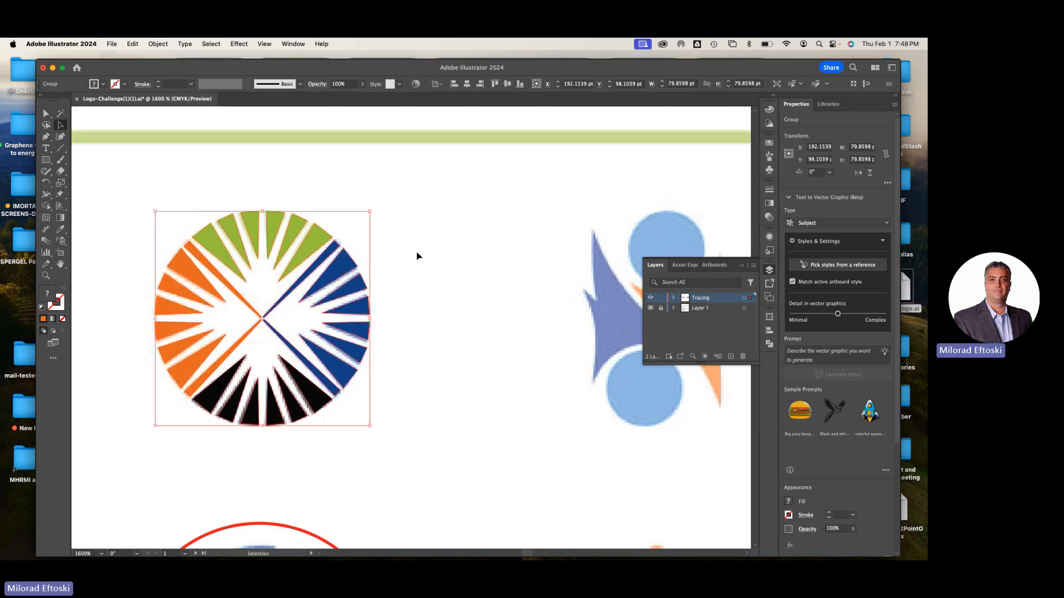
pyautogui.click(436, 257)
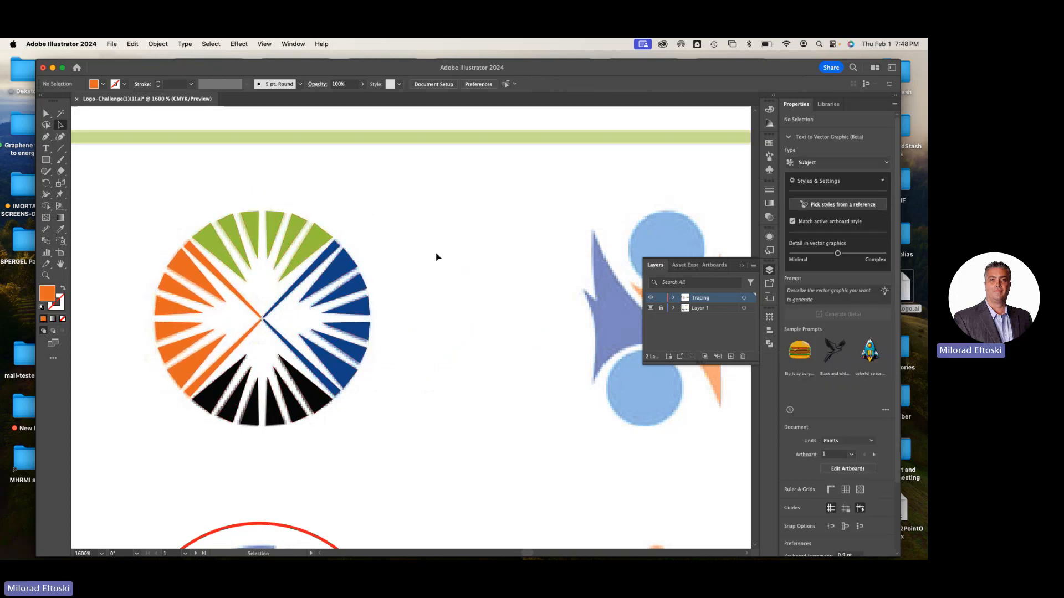
# Activate the Ellipse tool for drawing over the traced sunburst
pyautogui.press('super+plus')
pyautogui.moveTo(400, 284); pyautogui.dragTo(532, 289)
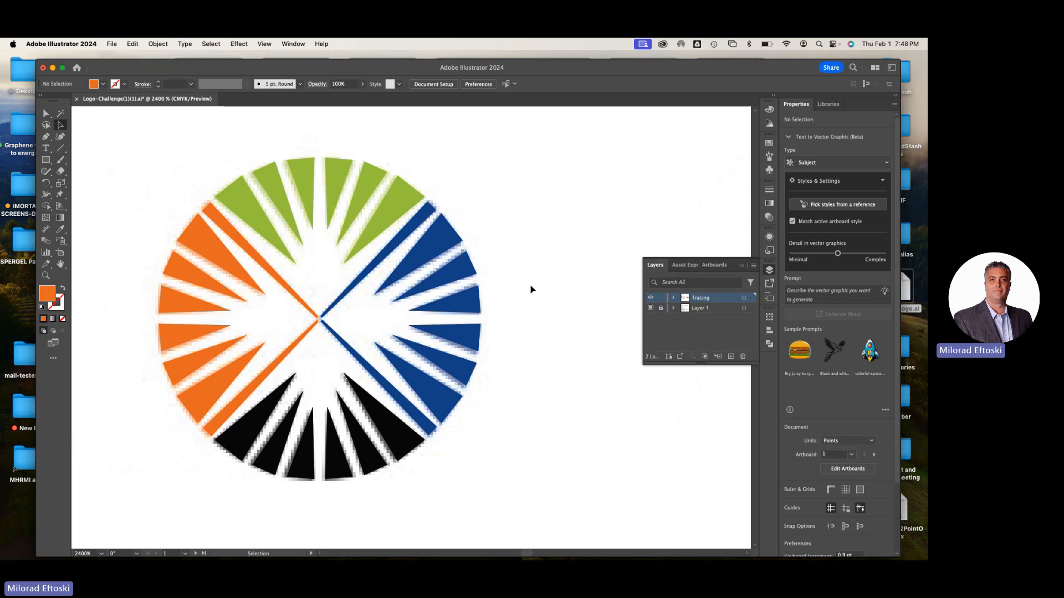
pyautogui.click(48, 162)
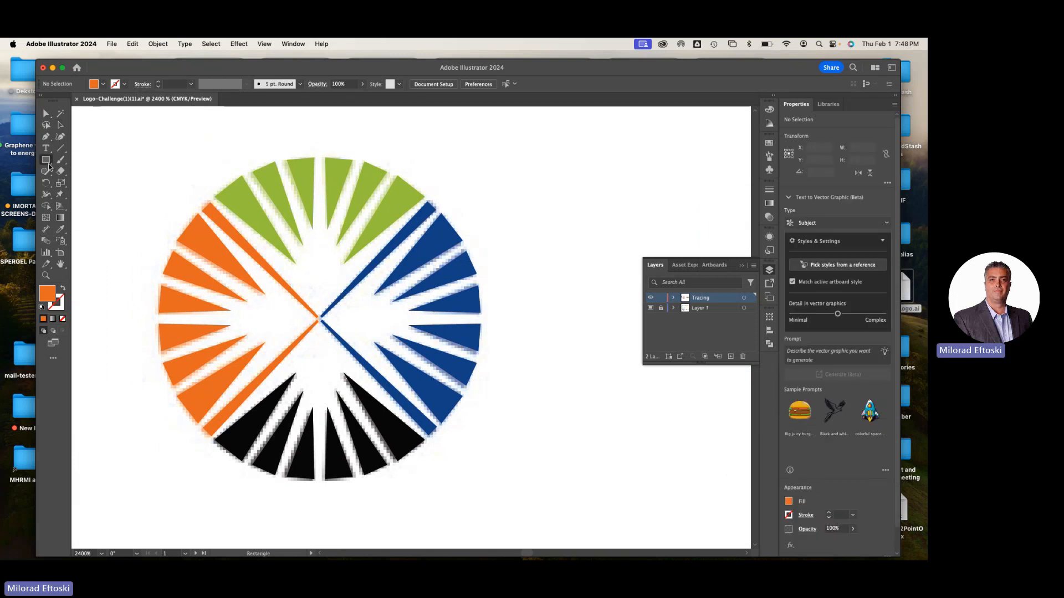
pyautogui.click(49, 165)
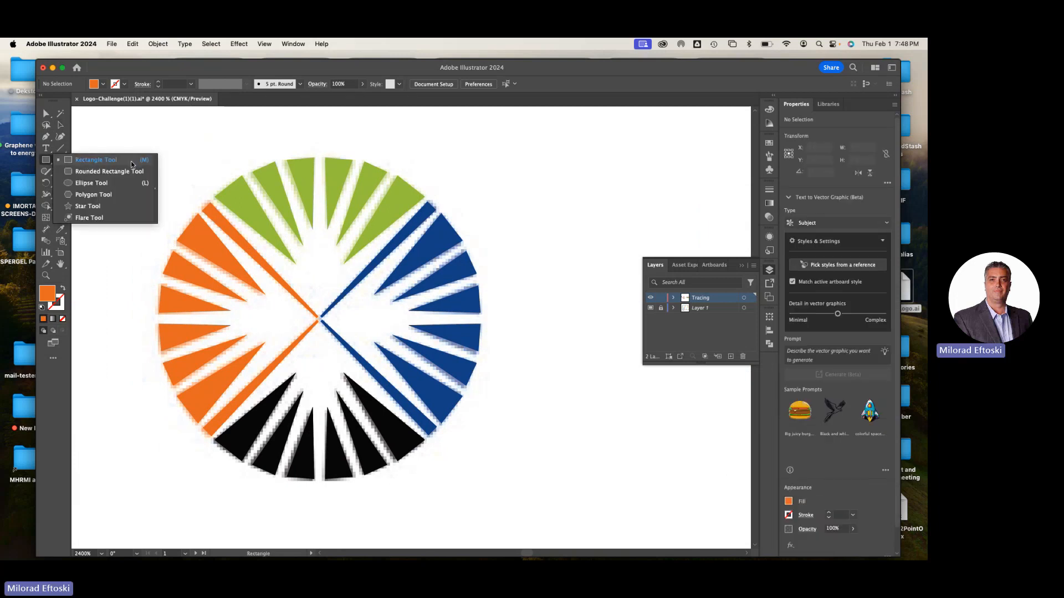
pyautogui.click(93, 186)
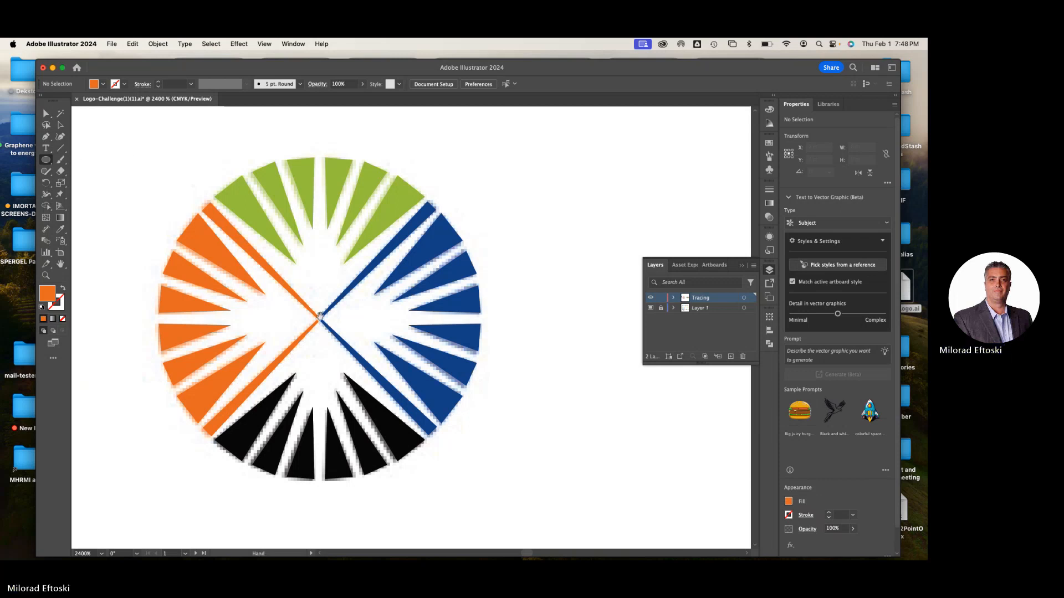
pyautogui.press('space')
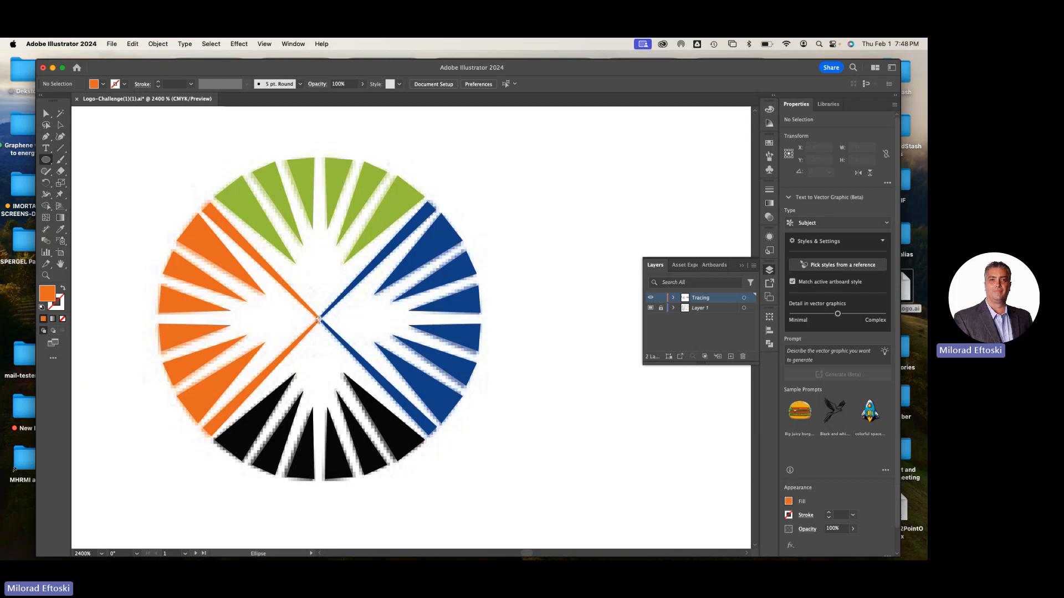
# Try drawing orange ellipses over the sunburst, one from its centre and one corner to corner about 77 × 81 pt, and undo both
pyautogui.moveTo(319, 320); pyautogui.dragTo(389, 396)
pyautogui.press('super+z')
pyautogui.moveTo(177, 186); pyautogui.dragTo(487, 511)
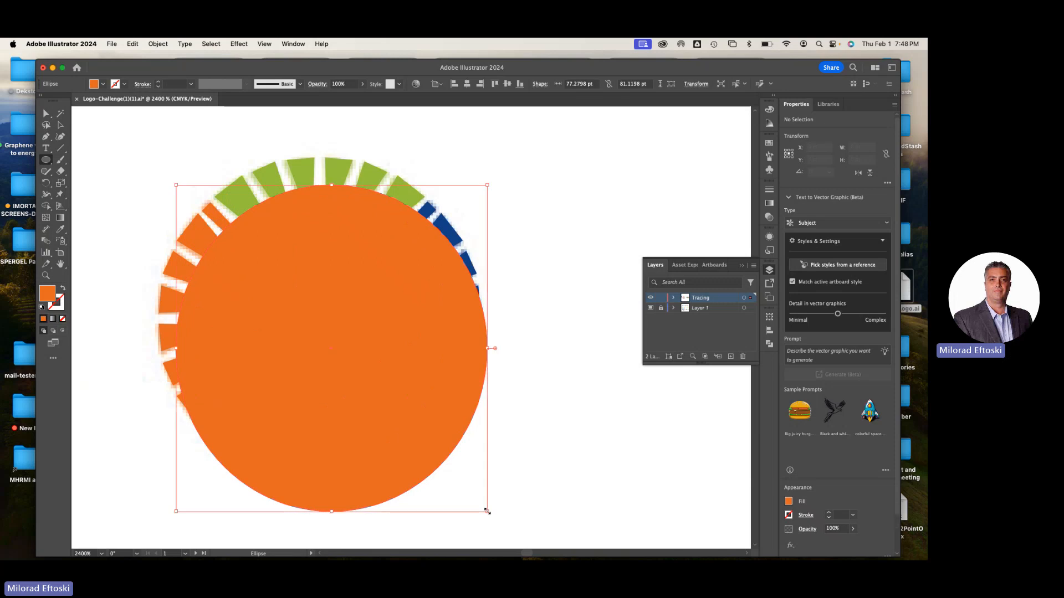
pyautogui.press('super+z')
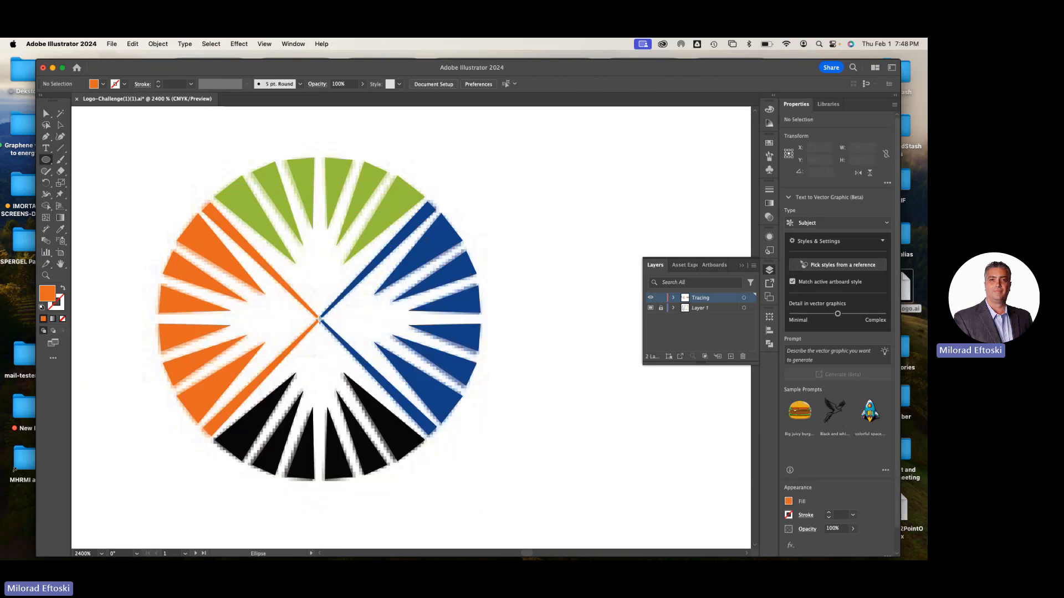
# Draw an orange circle outward from the sunburst's centre, about 78 × 78 pt, nearly reaching the outer ends of the rays
pyautogui.moveTo(319, 320); pyautogui.dragTo(394, 381)
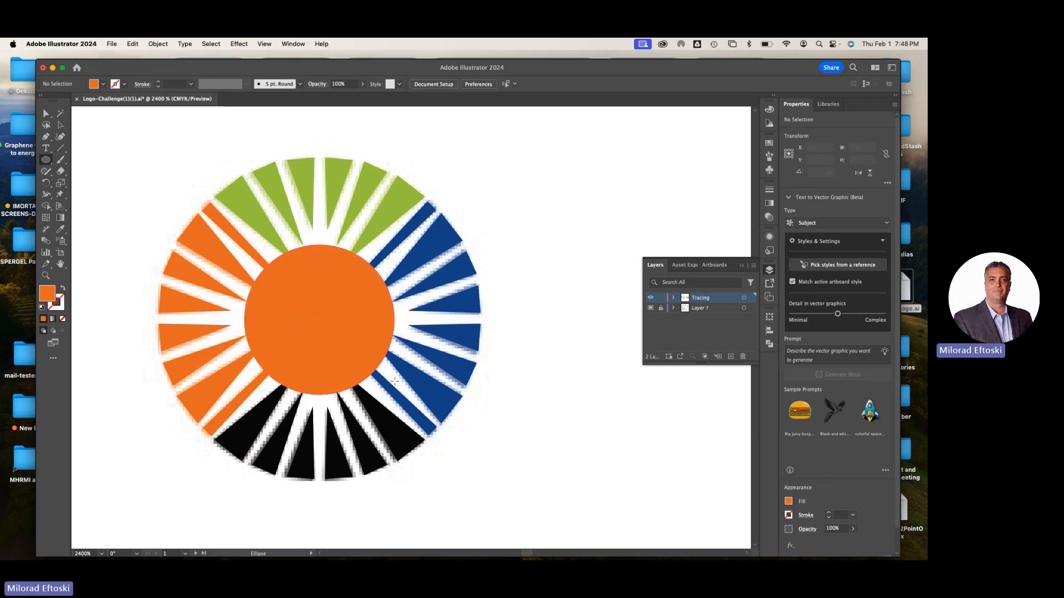
pyautogui.moveTo(395, 381); pyautogui.dragTo(467, 446)
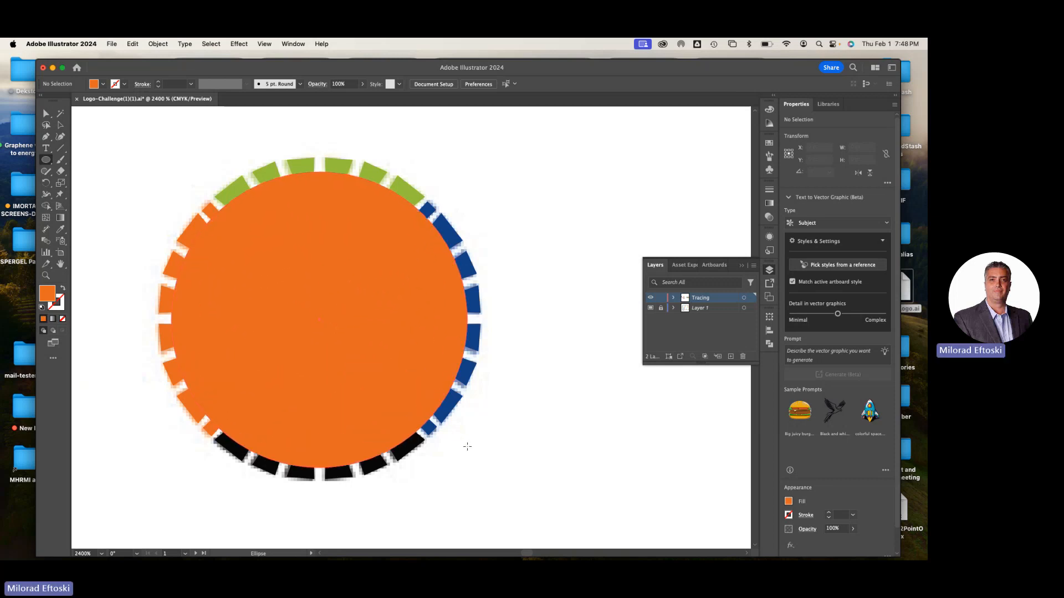
pyautogui.moveTo(467, 447)
pyautogui.mouseDown()
pyautogui.moveTo(481, 458)
pyautogui.moveTo(471, 447)
pyautogui.mouseUp()
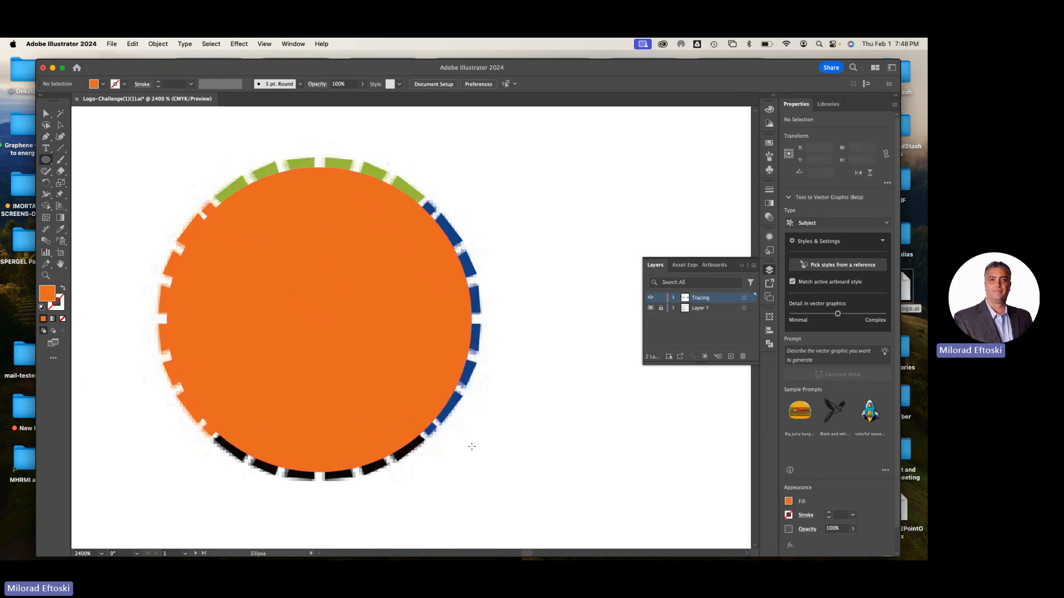
pyautogui.moveTo(467, 441); pyautogui.dragTo(477, 456)
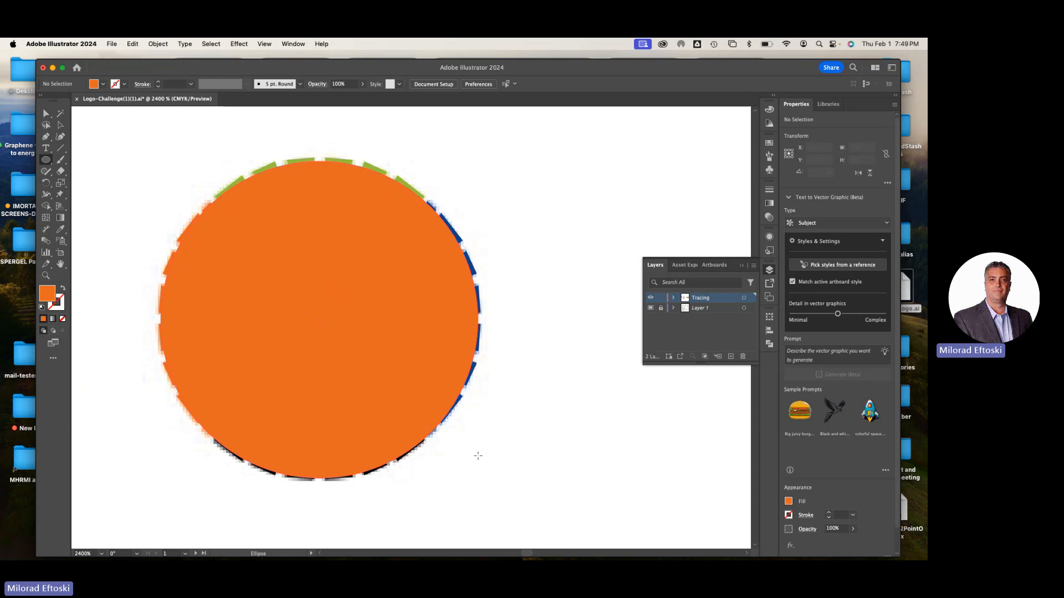
pyautogui.moveTo(479, 455); pyautogui.dragTo(476, 452)
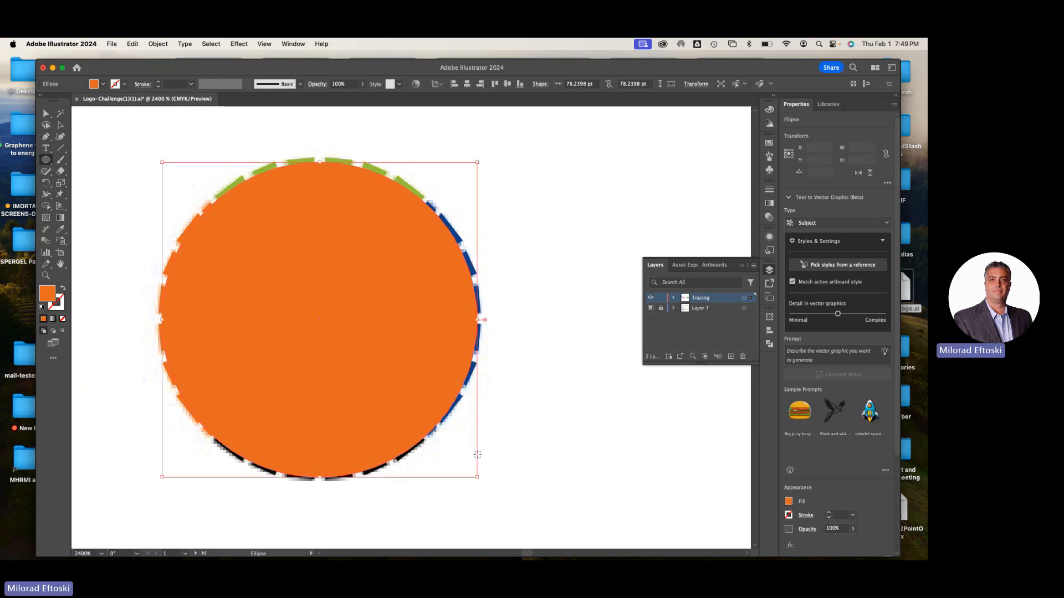
# Nudge the orange circle slightly so it sits centred over the sunburst, and deselect it
pyautogui.click(61, 127)
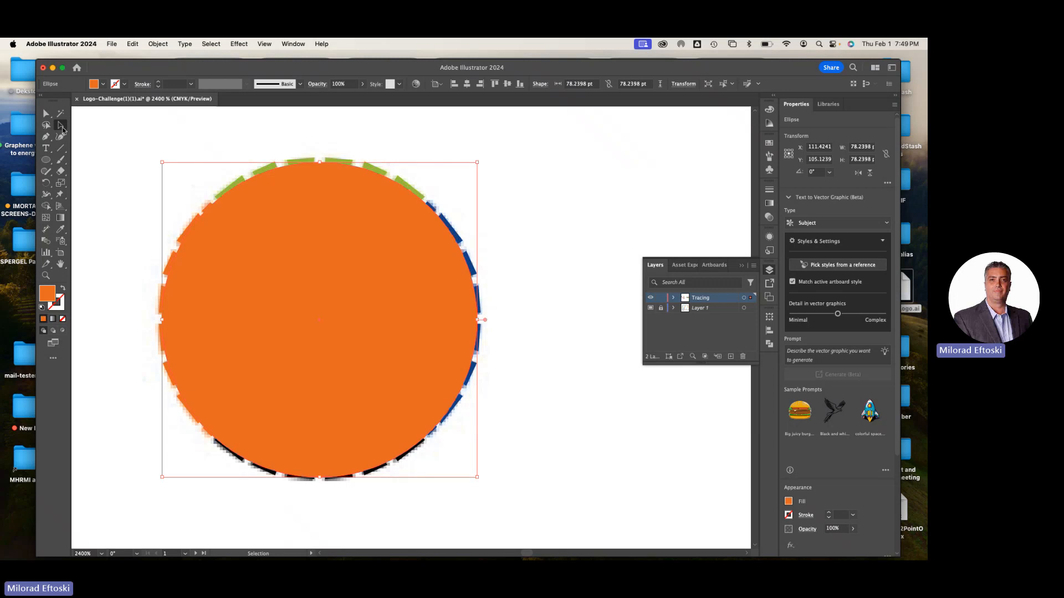
pyautogui.press('Right')
pyautogui.press('Left')
pyautogui.click(540, 204)
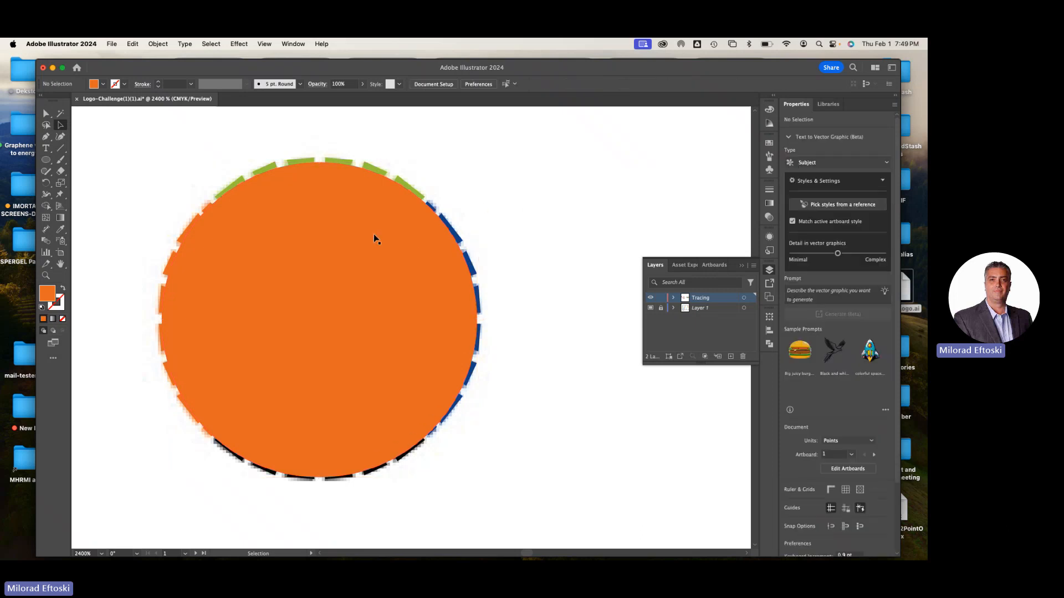
# Move the orange circle aside to expose the traced sunburst, undo the move and deselect
pyautogui.moveTo(357, 259); pyautogui.dragTo(557, 224)
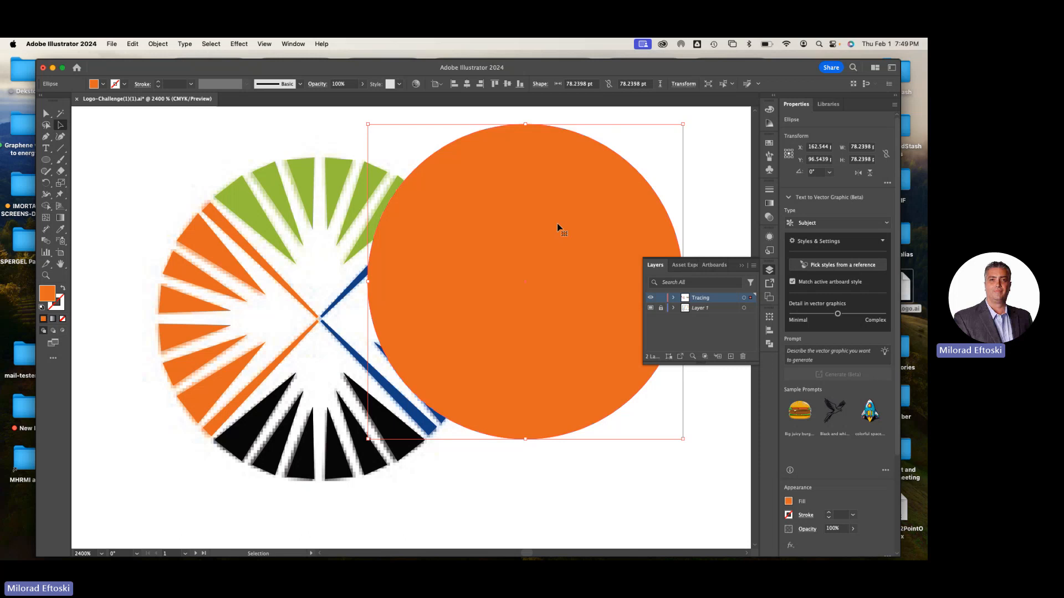
pyautogui.press('super+z')
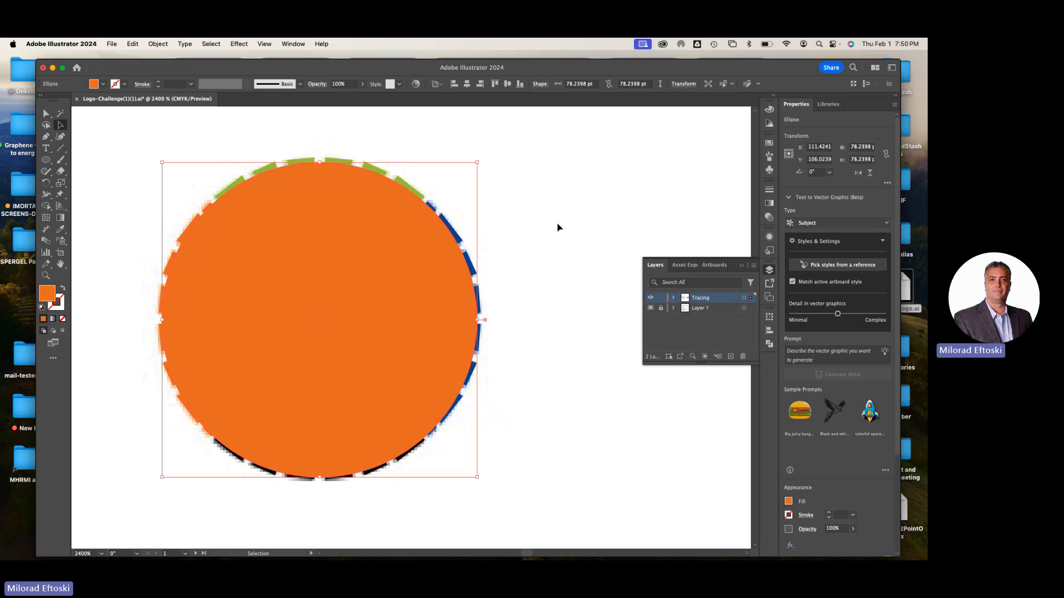
pyautogui.click(554, 221)
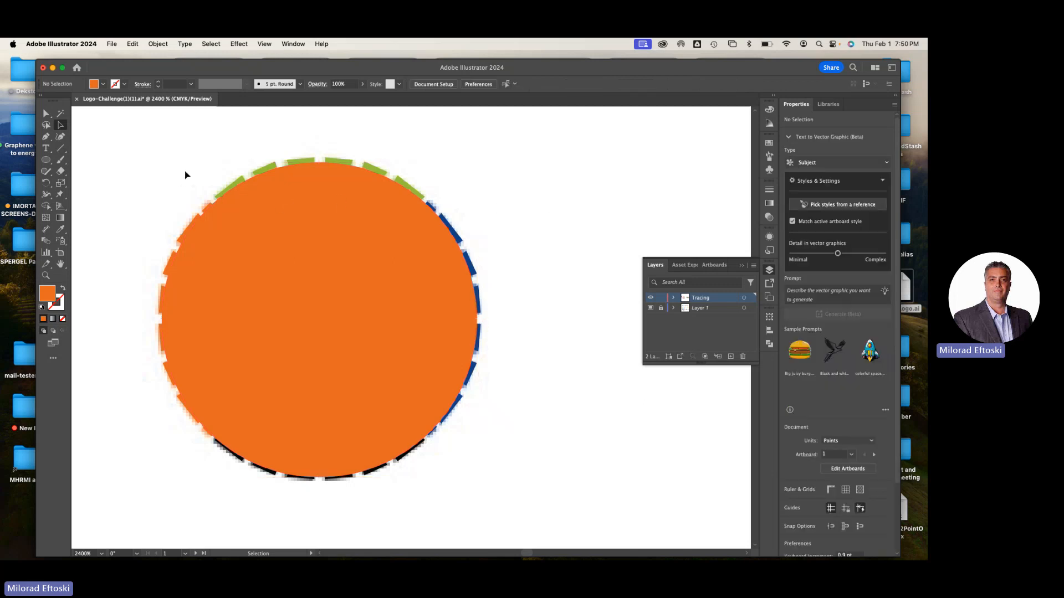
# Select the orange circle together with the sunburst group, make a clipping mask from them and deselect
pyautogui.moveTo(149, 153); pyautogui.dragTo(548, 506)
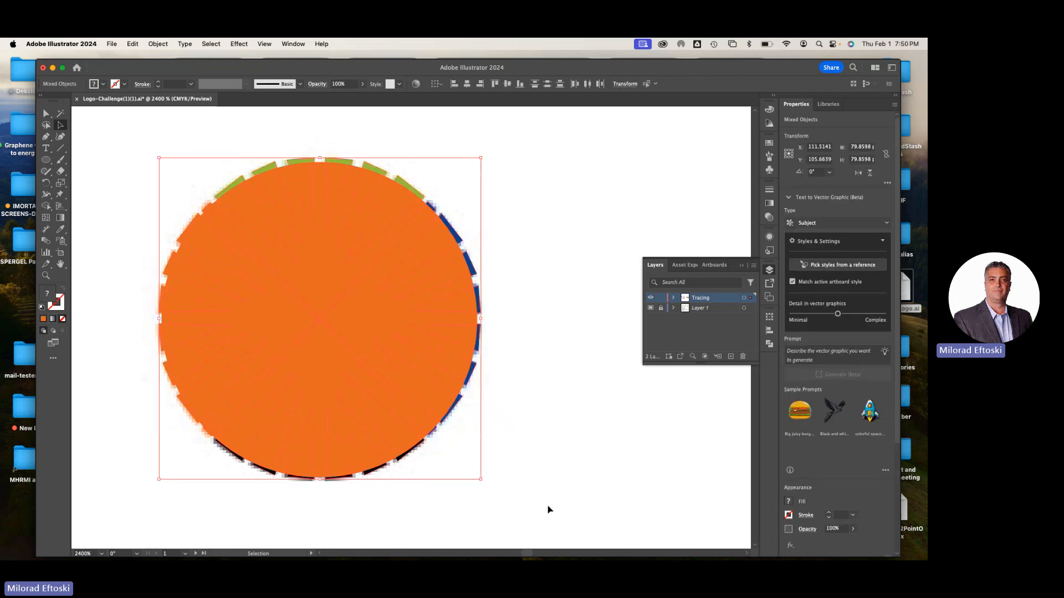
pyautogui.click(549, 509)
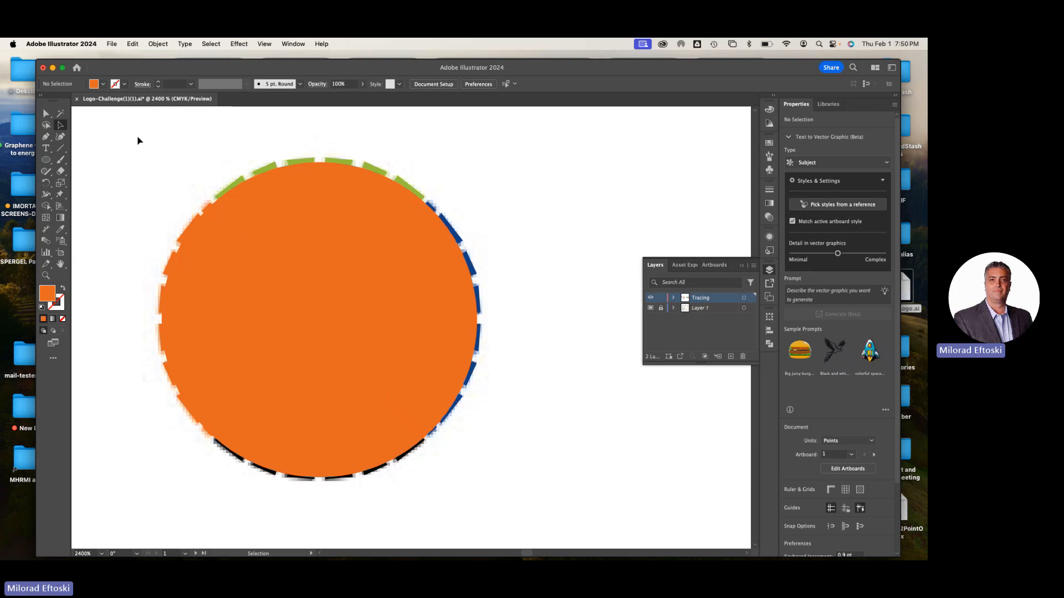
pyautogui.hscroll(-2, 306, 244)
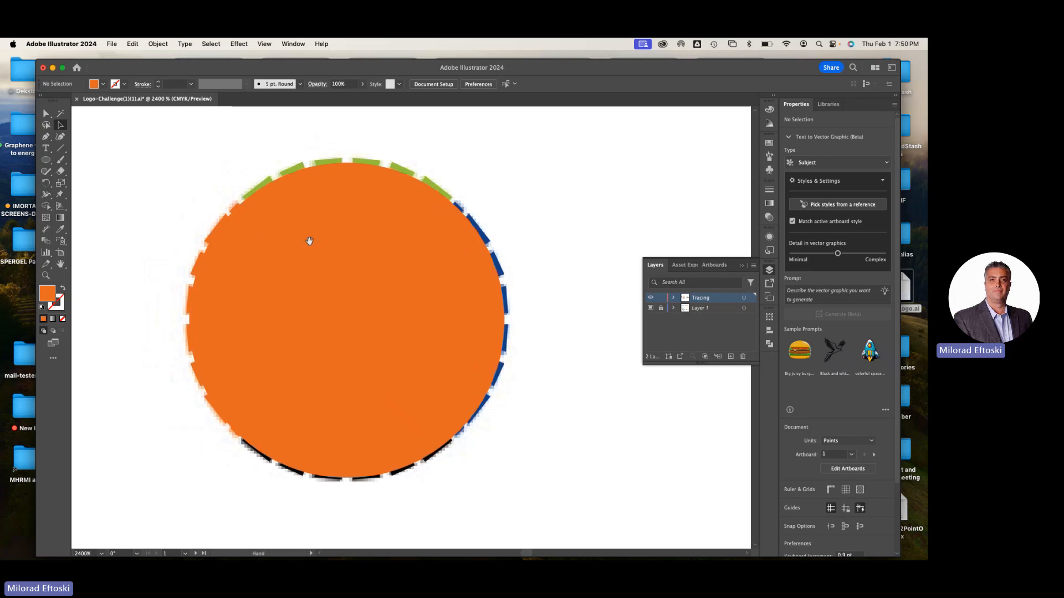
pyautogui.moveTo(159, 148)
pyautogui.mouseDown()
pyautogui.moveTo(541, 492)
pyautogui.moveTo(552, 480)
pyautogui.mouseUp()
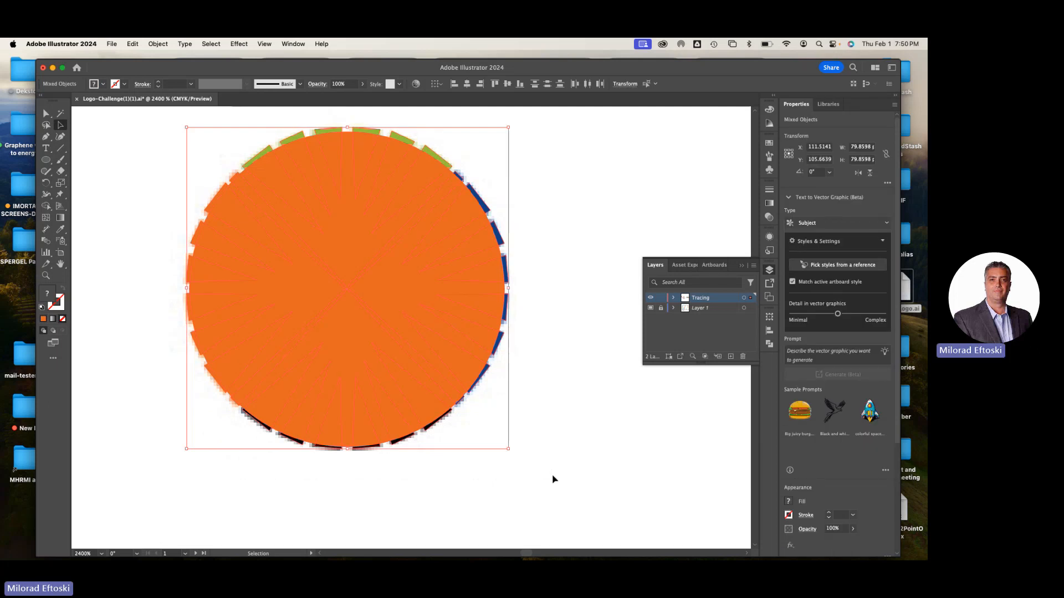
pyautogui.rightClick(465, 347)
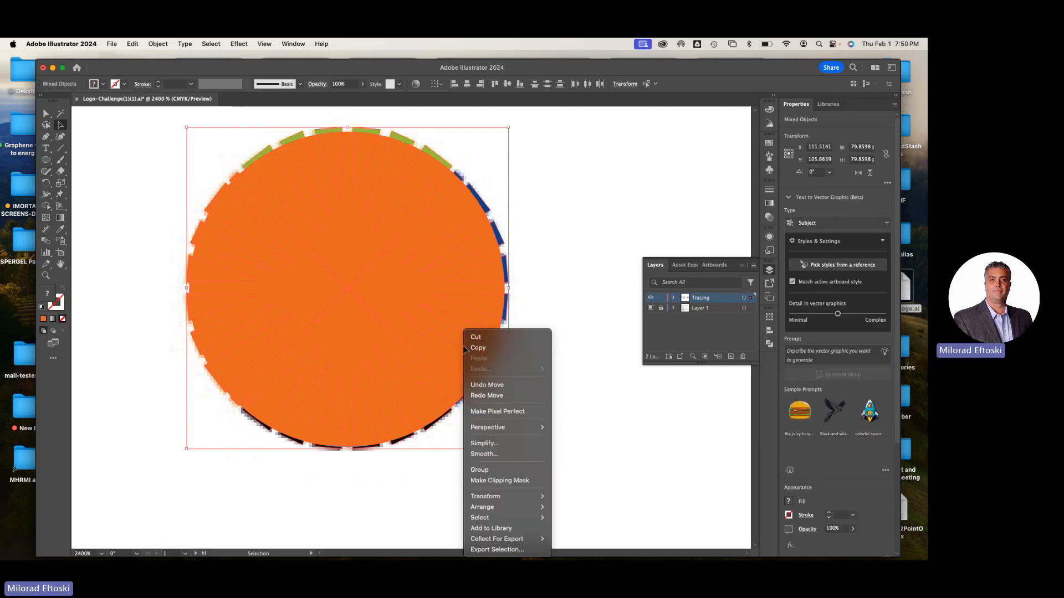
pyautogui.click(510, 481)
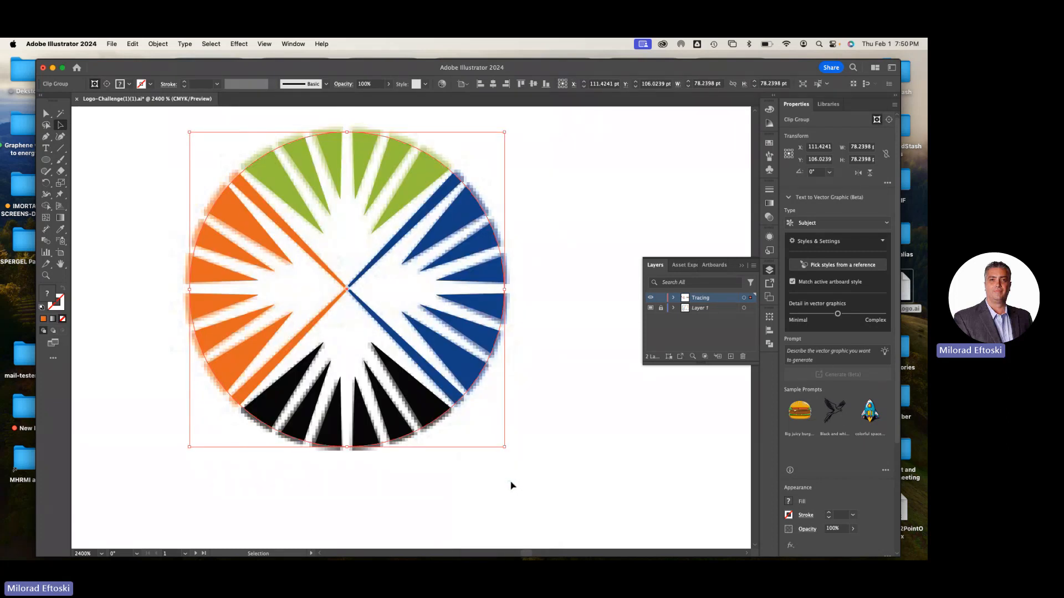
pyautogui.click(510, 485)
# Move the clipped sunburst off its faded template into the free space between the surrounding logos to inspect its clean round edge
pyautogui.press('super+minus')
pyautogui.press('super+minus')
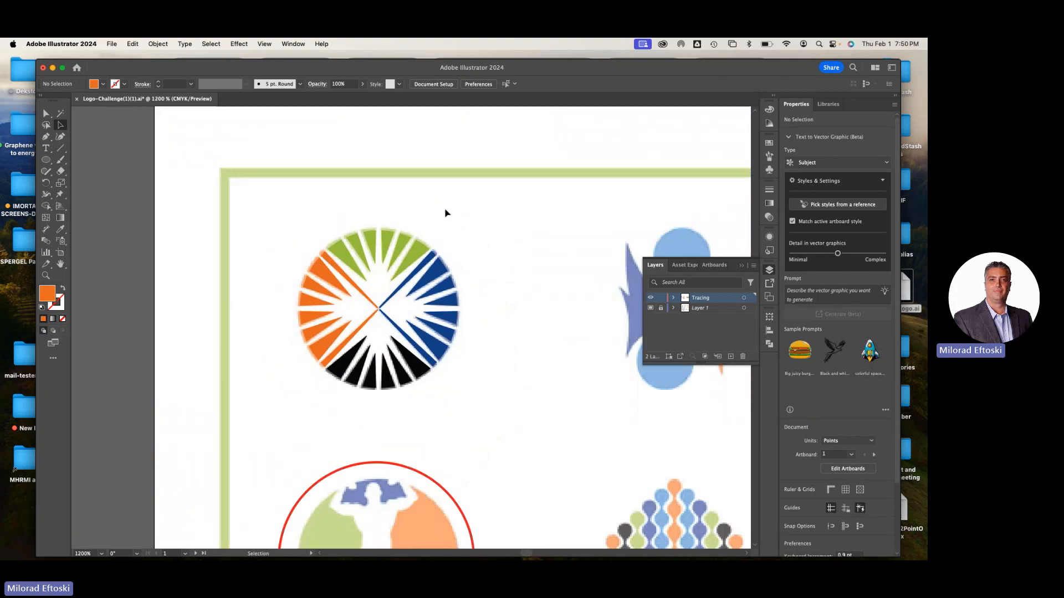
pyautogui.moveTo(419, 258); pyautogui.dragTo(581, 367)
pyautogui.click(523, 257)
pyautogui.moveTo(523, 256); pyautogui.dragTo(432, 189)
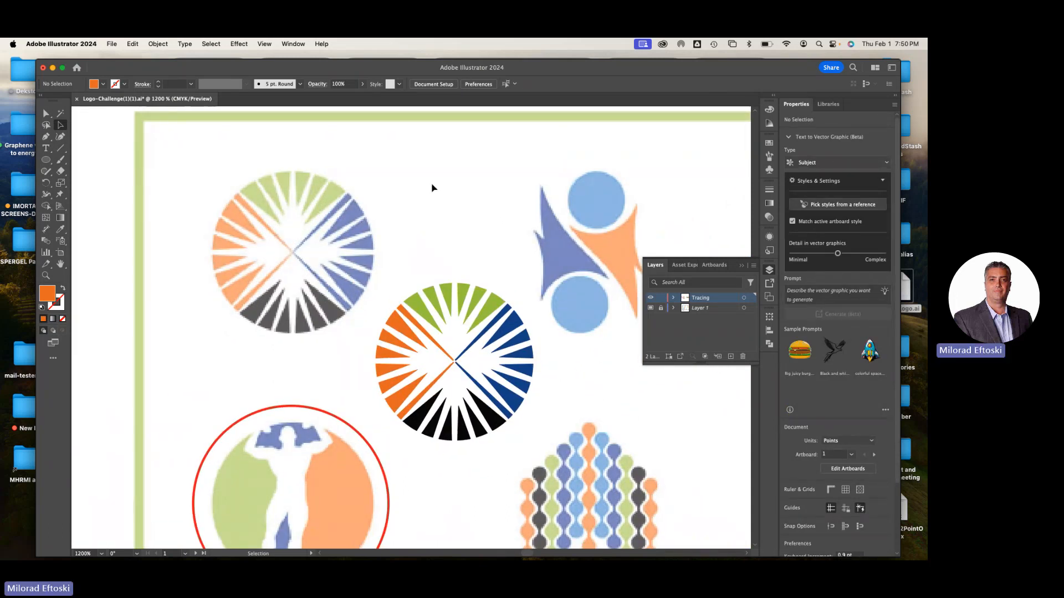
pyautogui.press('super+equal')
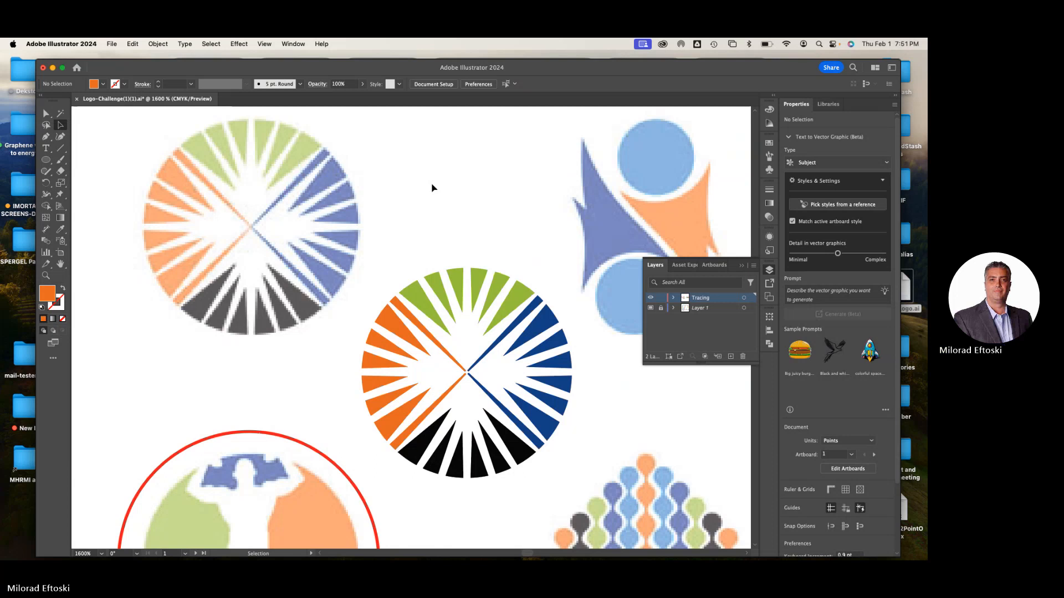
pyautogui.press('super+minus')
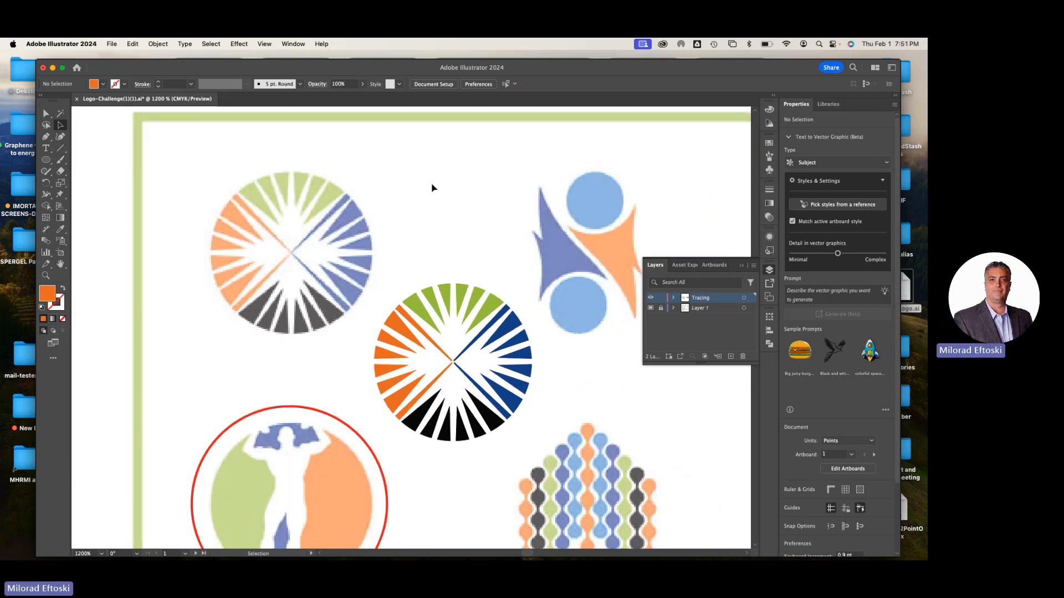
# Return the clipped sunburst onto its faded template, deselect it and hide the Layers panel
pyautogui.click(457, 302)
pyautogui.moveTo(457, 302); pyautogui.dragTo(300, 193)
pyautogui.click(409, 215)
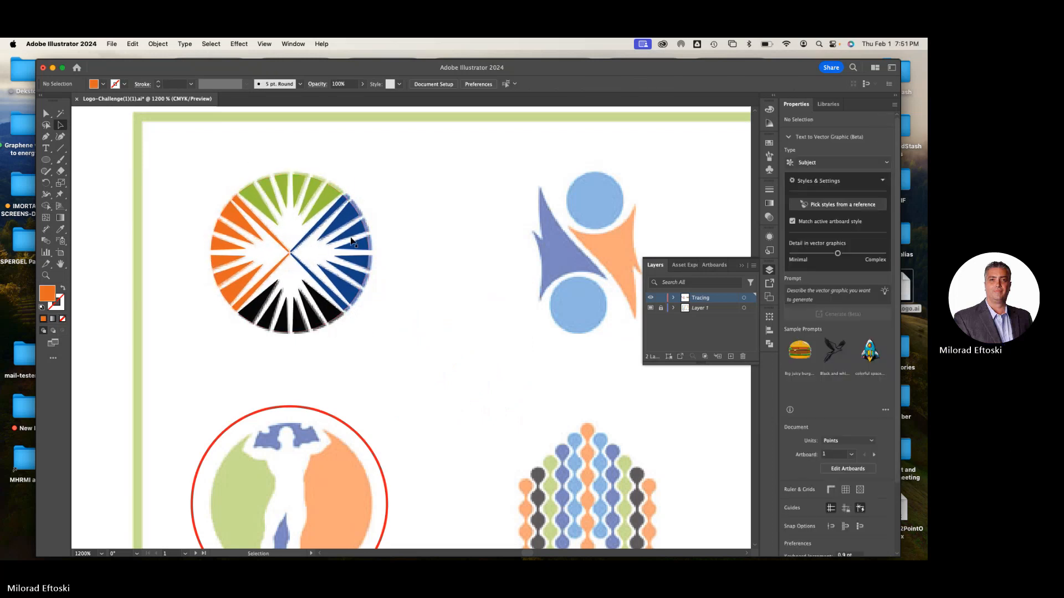
pyautogui.click(352, 238)
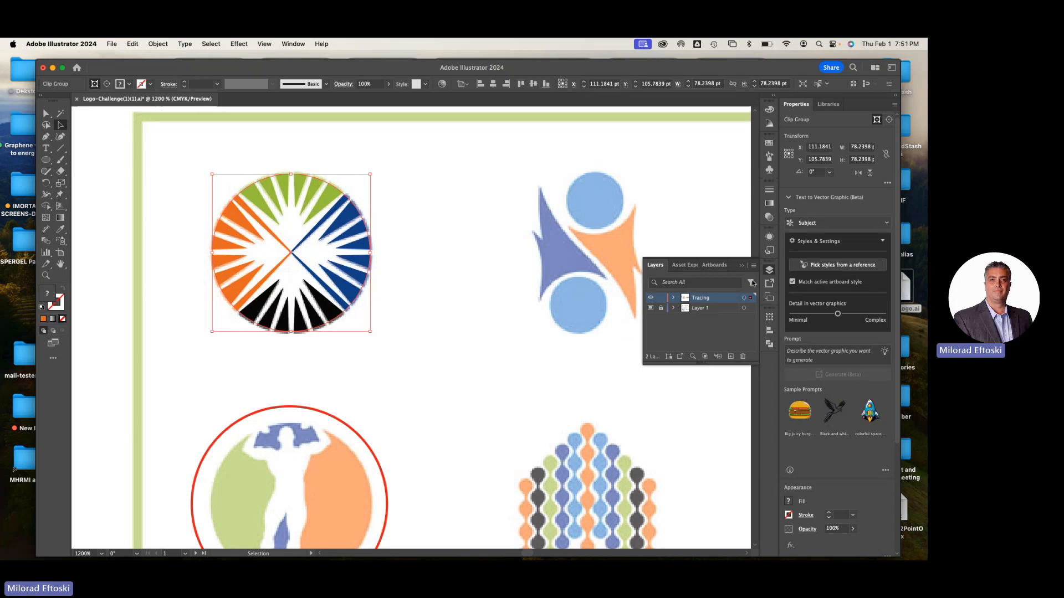
pyautogui.click(769, 270)
pyautogui.press('super+shift+a')
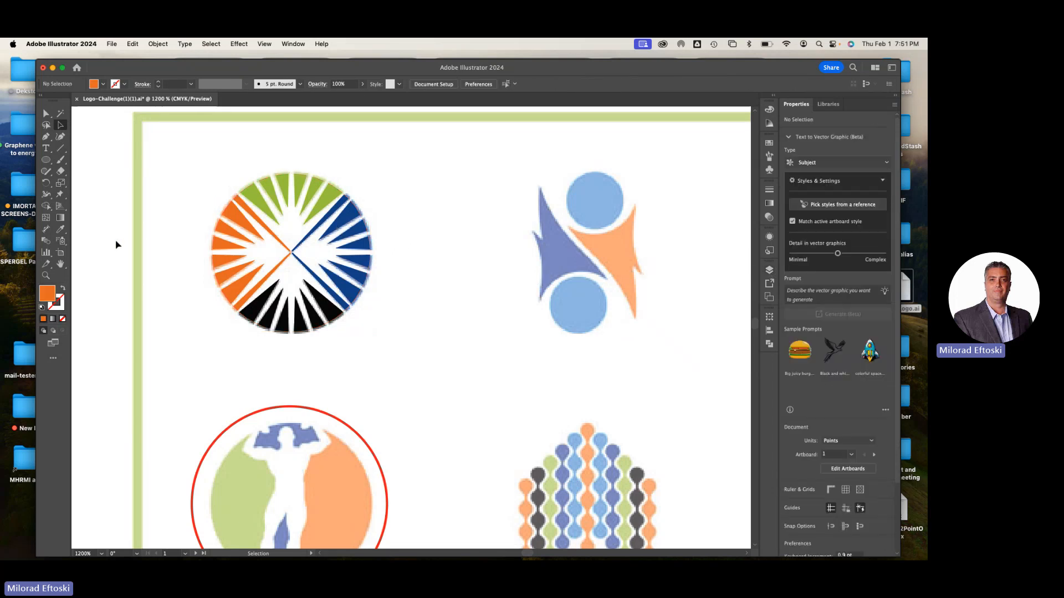
# Look over the logo challenge sheet, examining the traced, faded and red-circled logos across its rows
pyautogui.click(60, 265)
pyautogui.moveTo(370, 291); pyautogui.dragTo(340, 286)
pyautogui.press('super+minus')
pyautogui.press('super+minus')
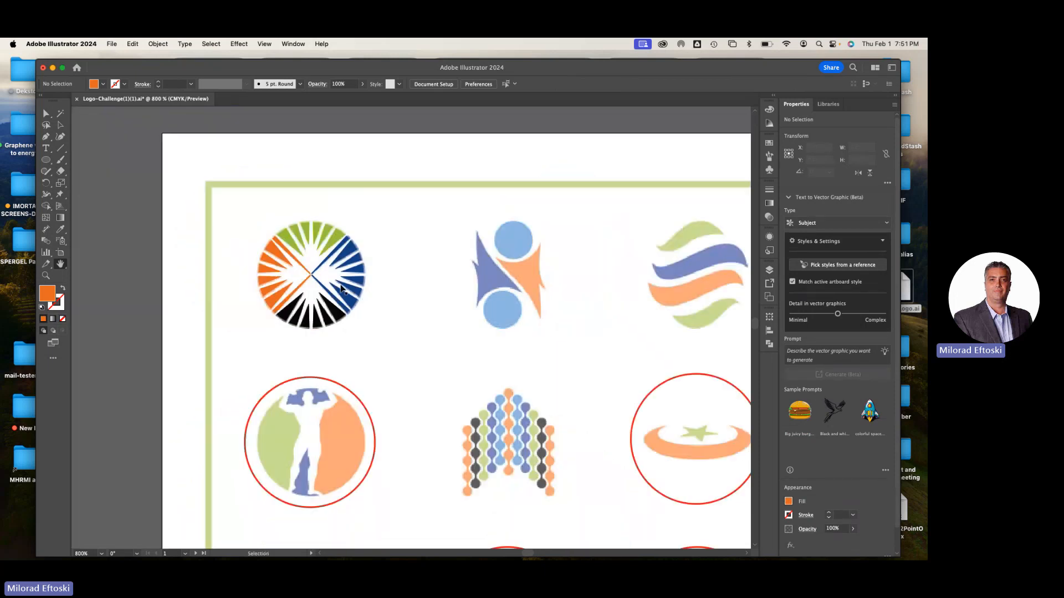
pyautogui.hscroll(4, 448, 329)
pyautogui.scroll(-1, 449, 329)
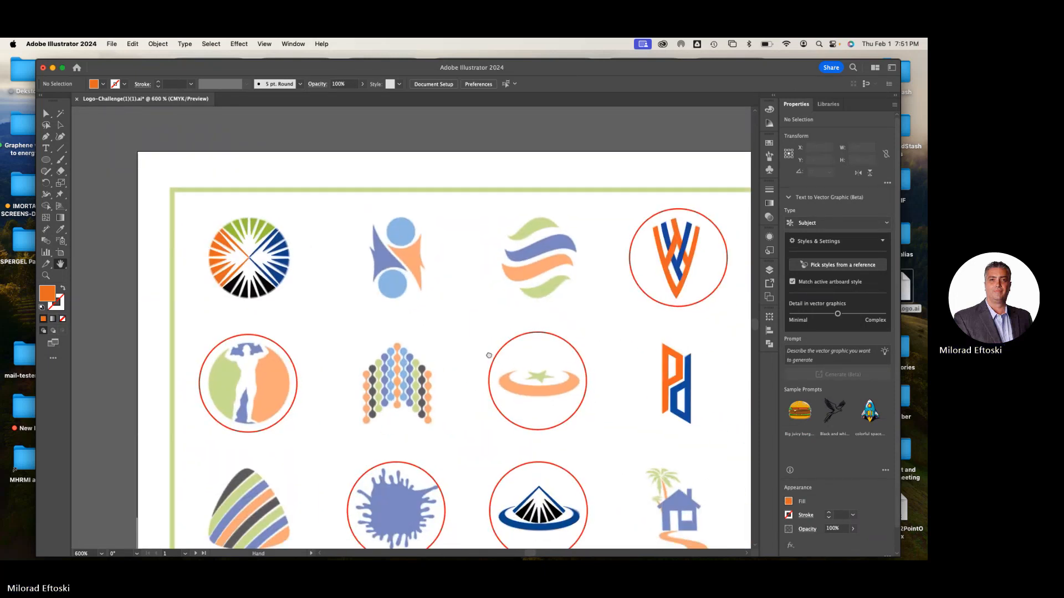
pyautogui.scroll(-1, 481, 340)
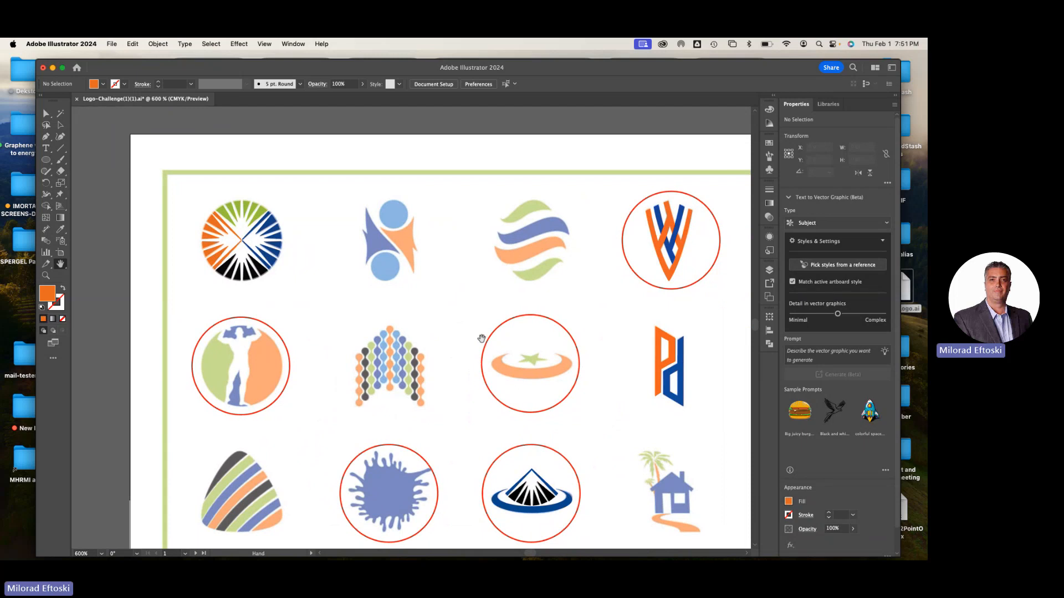
pyautogui.hscroll(3, 481, 339)
pyautogui.scroll(-1, 499, 338)
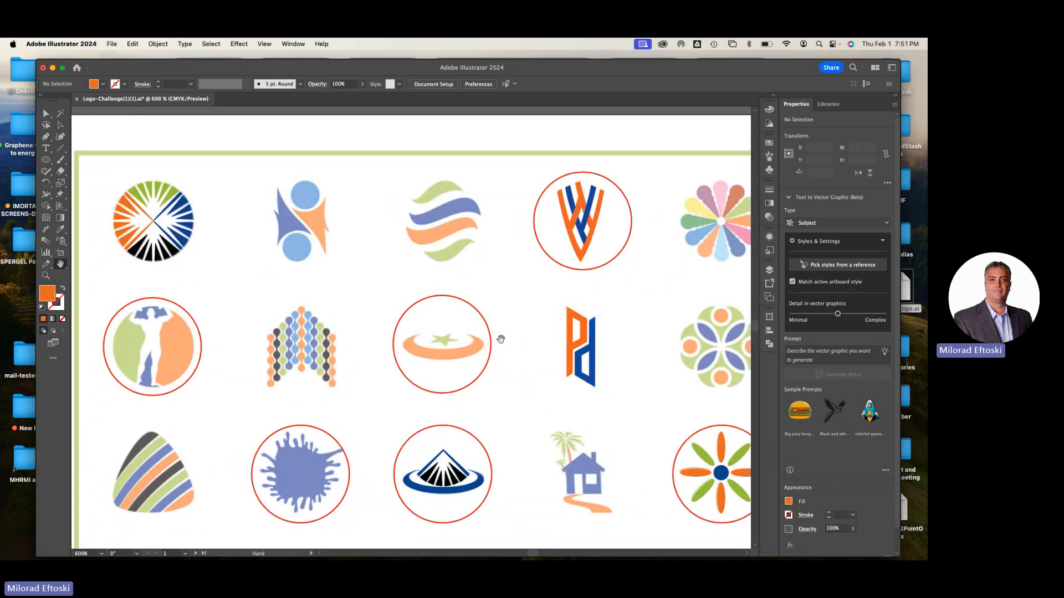
pyautogui.hscroll(3, 530, 354)
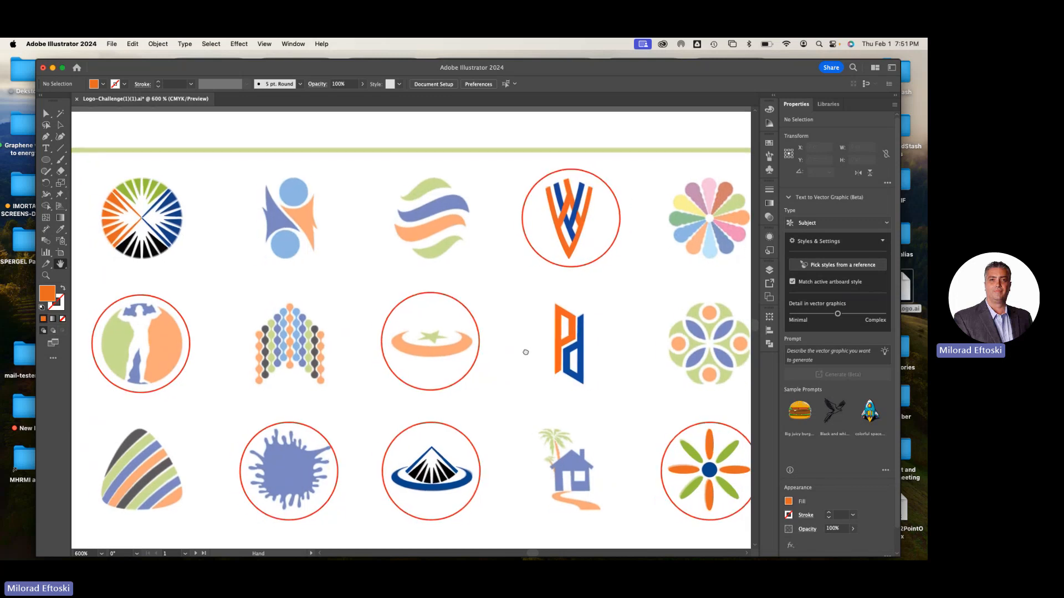
pyautogui.hscroll(-2, 525, 362)
pyautogui.scroll(-1, 526, 363)
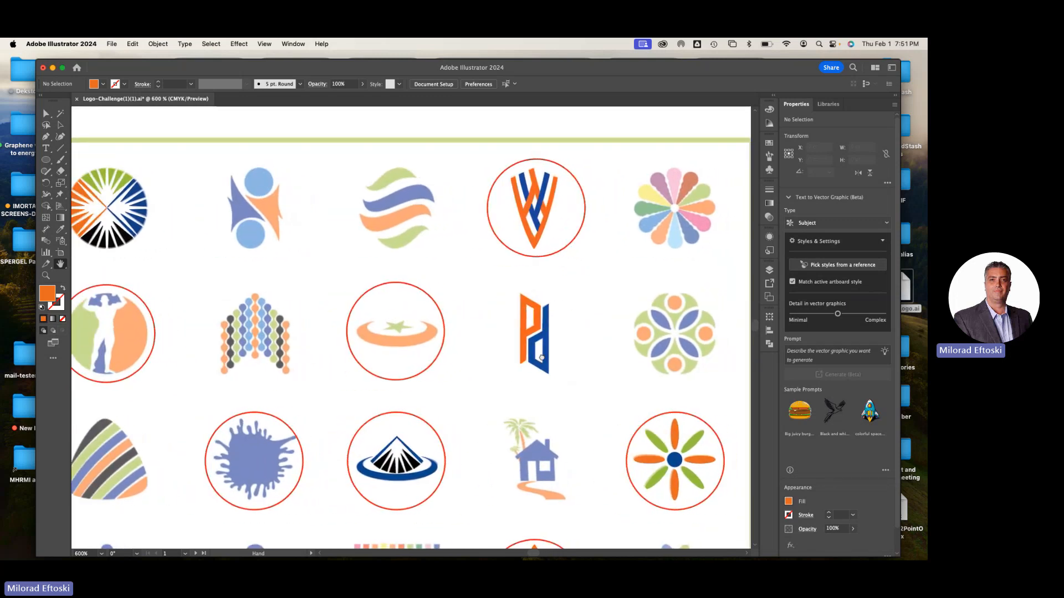
pyautogui.hscroll(-2, 553, 358)
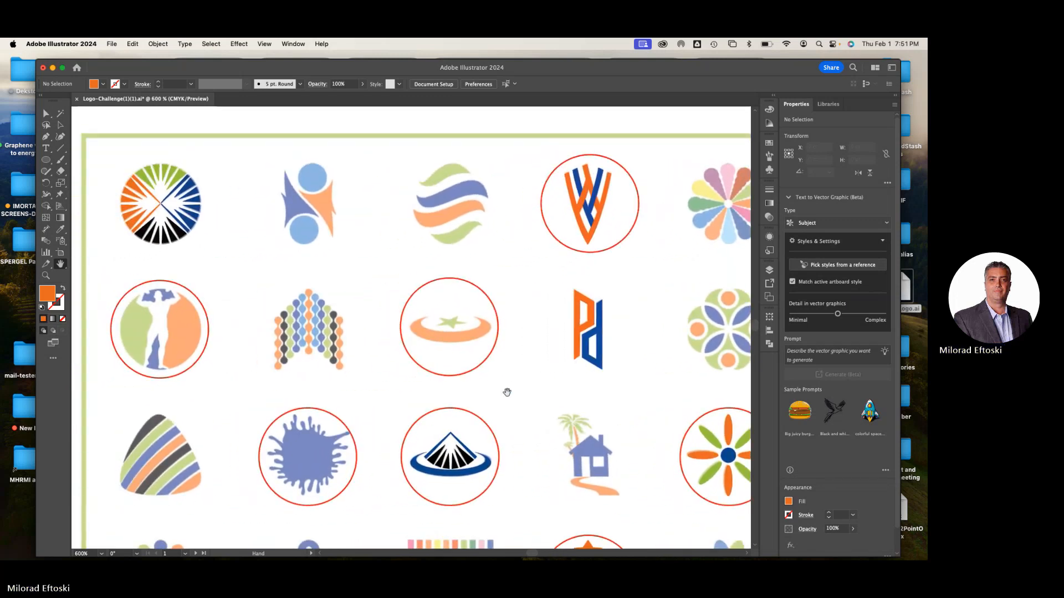
pyautogui.scroll(-5, 529, 401)
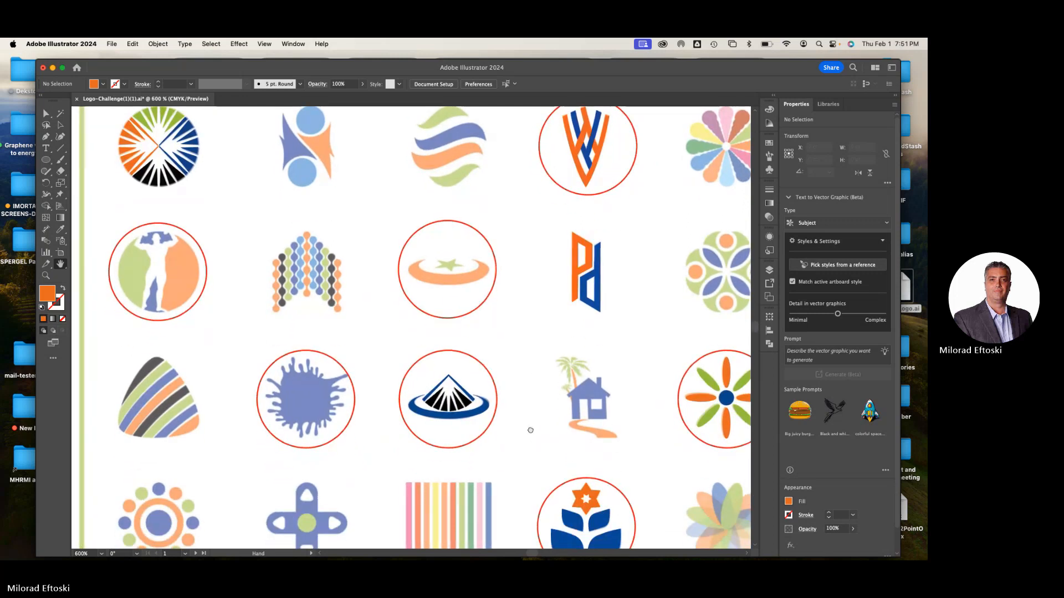
pyautogui.moveTo(518, 403); pyautogui.dragTo(524, 441)
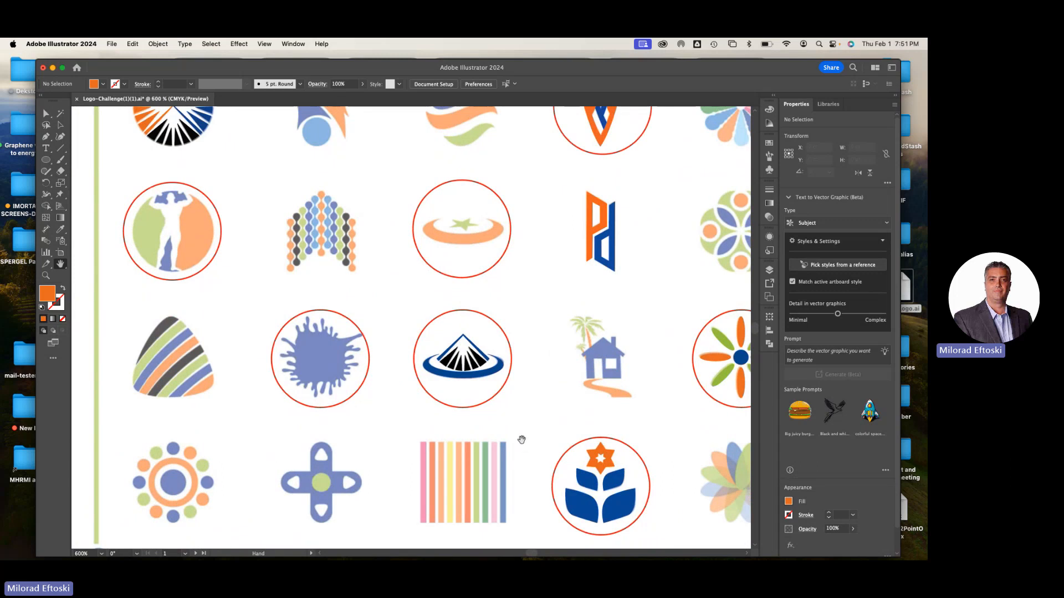
pyautogui.scroll(2, 527, 372)
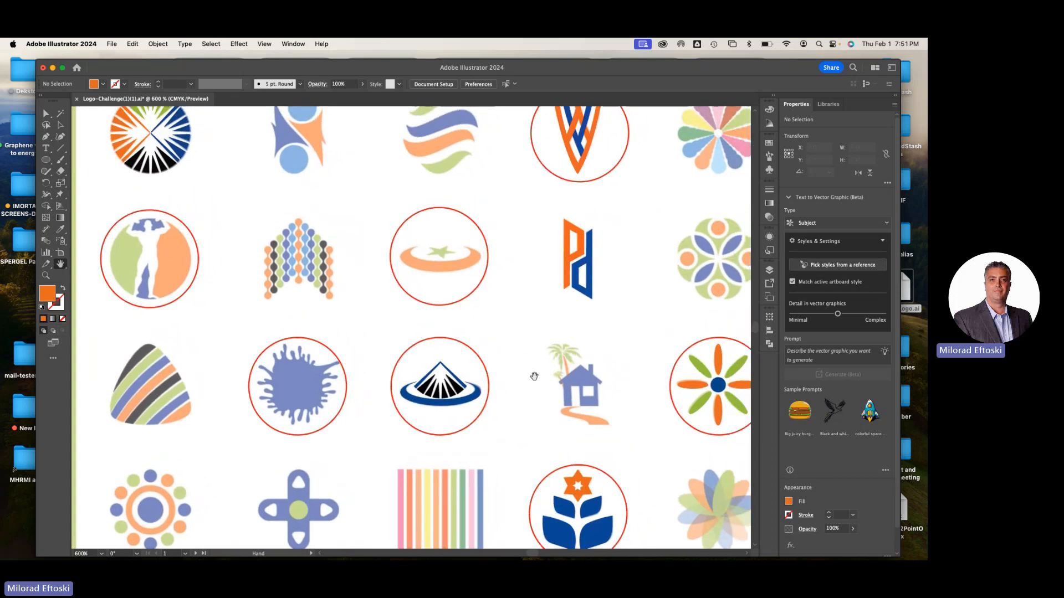
pyautogui.moveTo(536, 312); pyautogui.dragTo(448, 344)
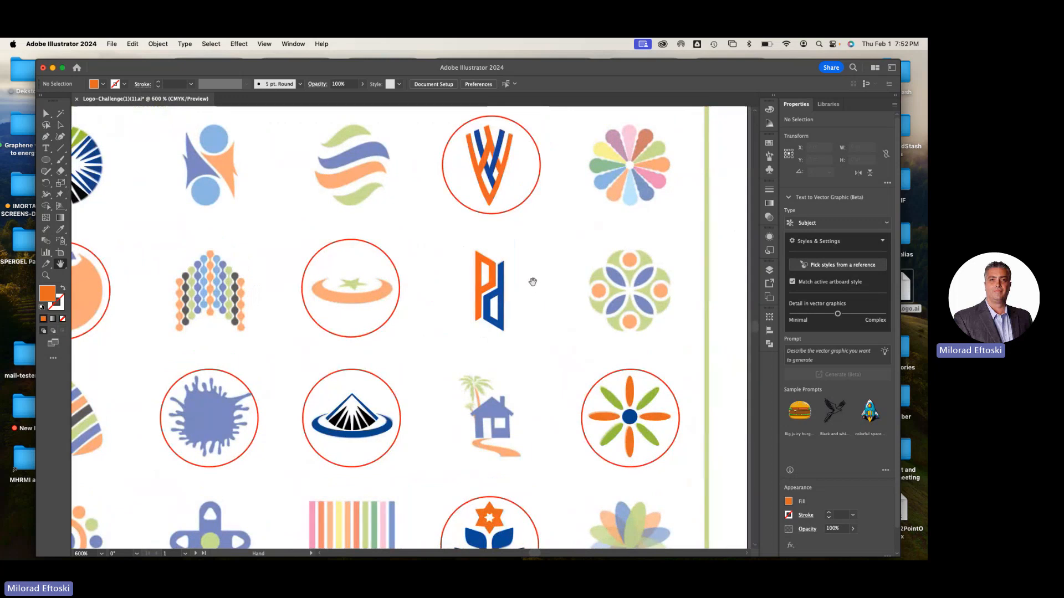
pyautogui.scroll(5, 555, 297)
pyautogui.hscroll(-5, 556, 297)
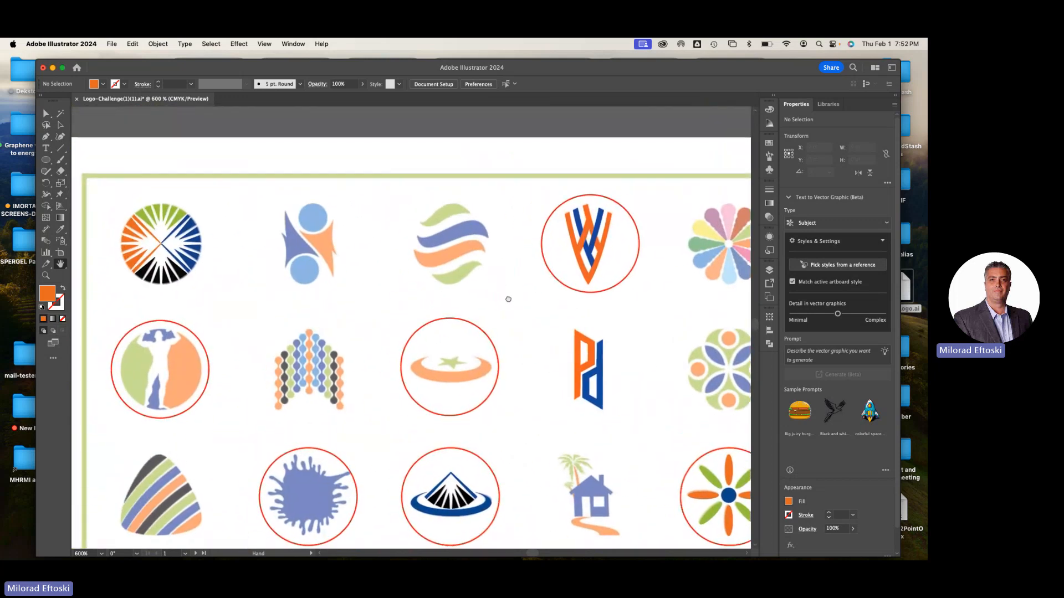
# Examine the faded wavy-stripes logo and the beaded-columns logo up close, comparing them with the neighbouring logos in the first two rows
pyautogui.scroll(2, 477, 259)
pyautogui.hscroll(-2, 477, 259)
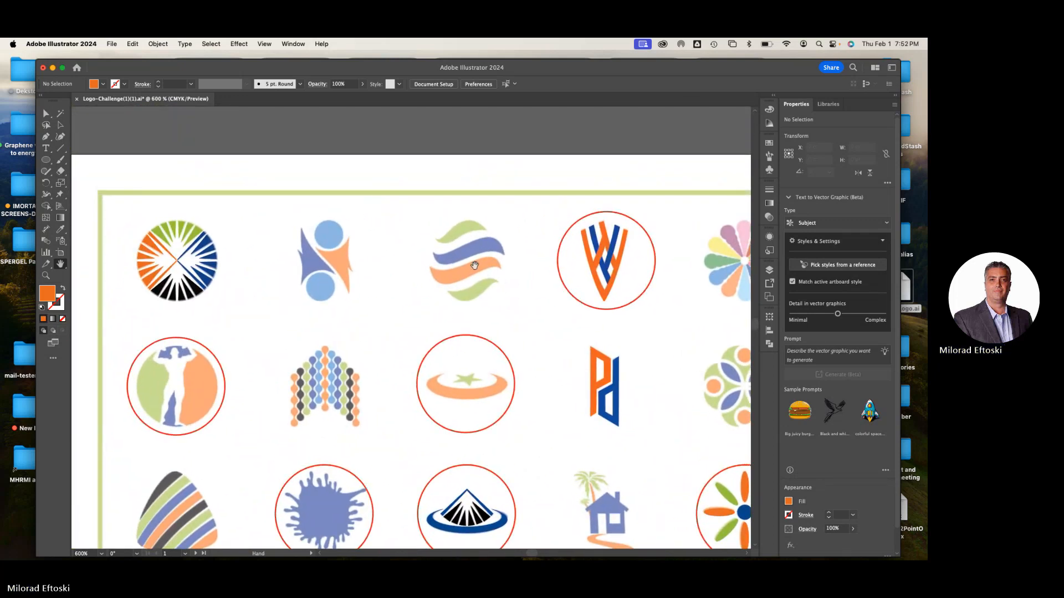
pyautogui.scroll(3, 474, 265)
pyautogui.scroll(3, 437, 231)
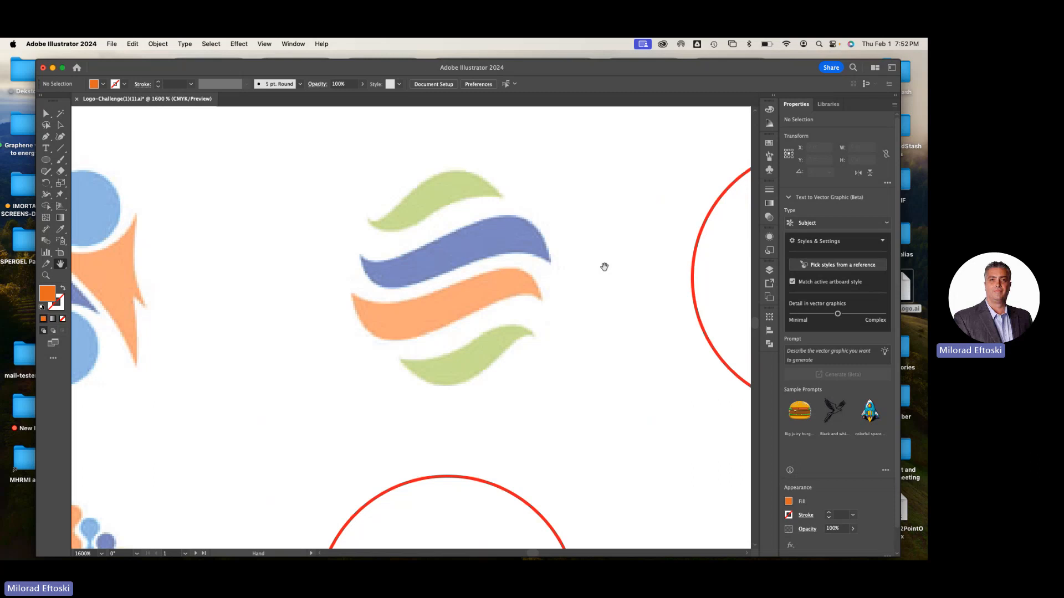
pyautogui.press('super+minus')
pyautogui.press('super+minus')
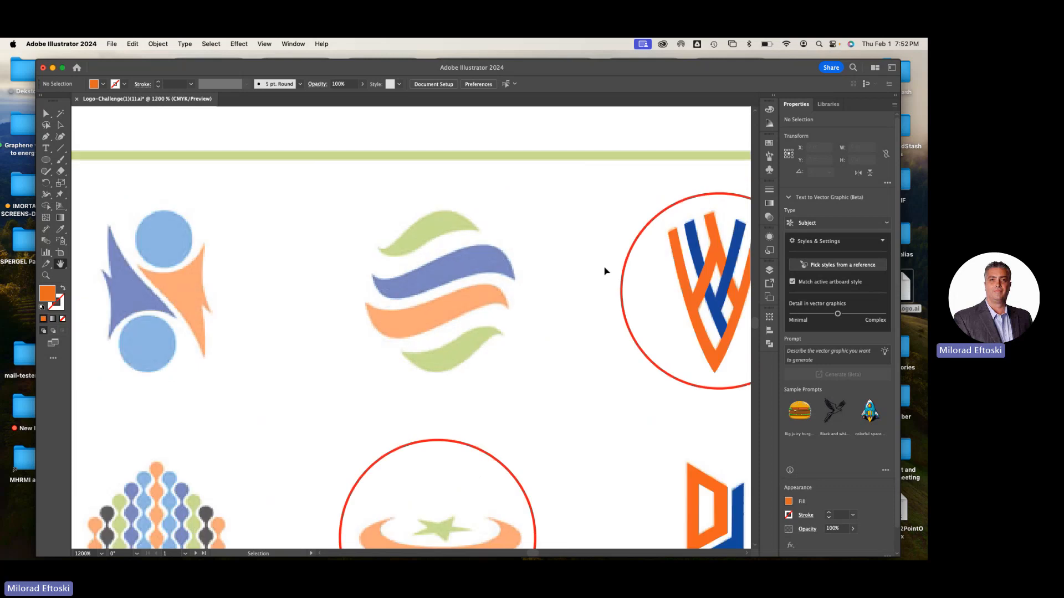
pyautogui.moveTo(448, 400); pyautogui.dragTo(596, 336)
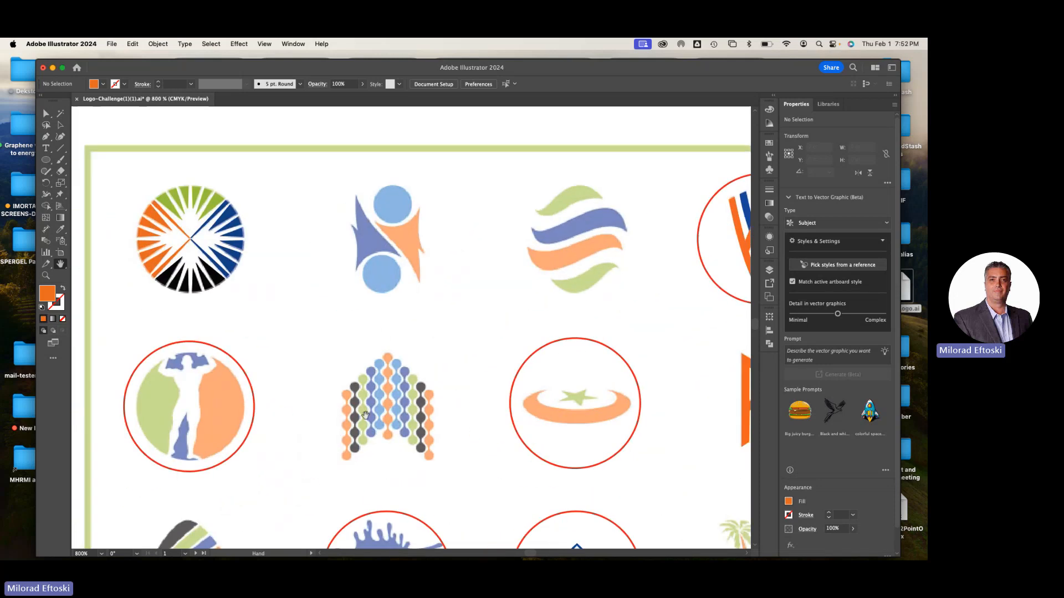
pyautogui.scroll(2, 370, 424)
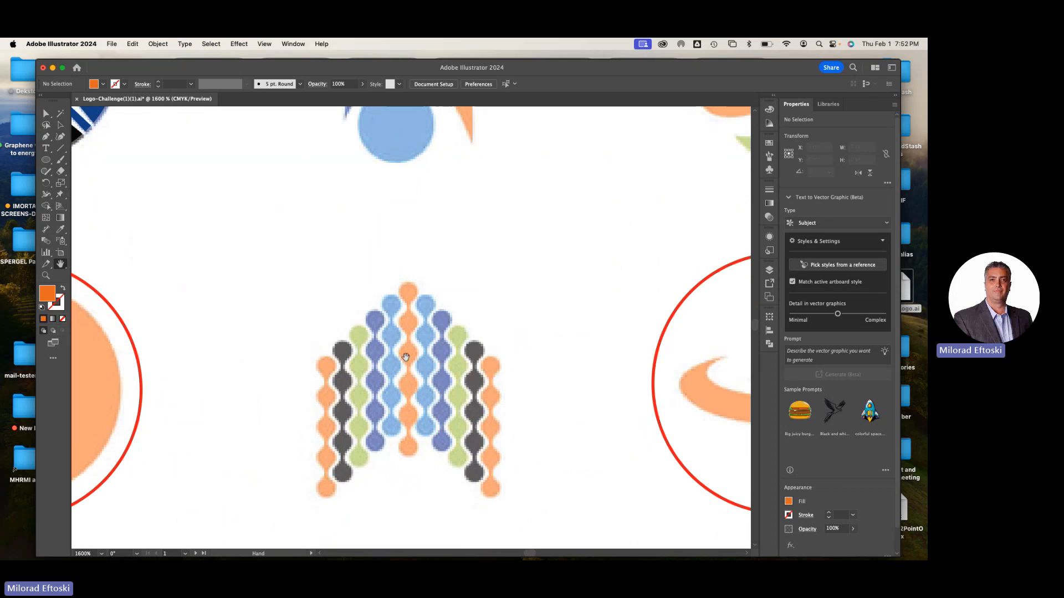
pyautogui.scroll(-2, 412, 359)
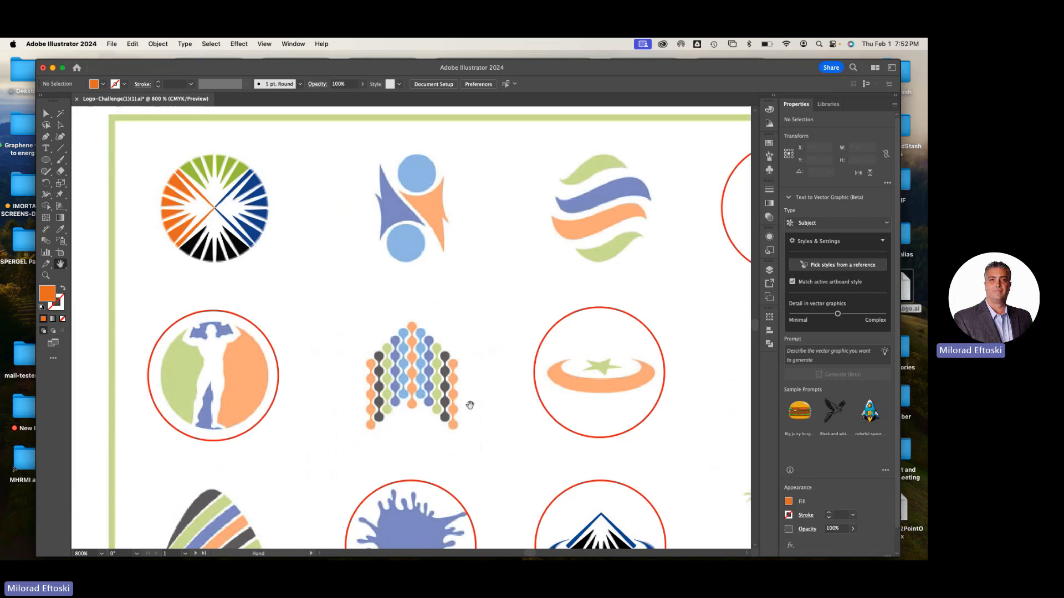
# Examine the striped rounded triangle, the dotted ring, the cross and the vertical colour stripes in the two lowest rows
pyautogui.scroll(-5, 468, 404)
pyautogui.hscroll(-4, 482, 332)
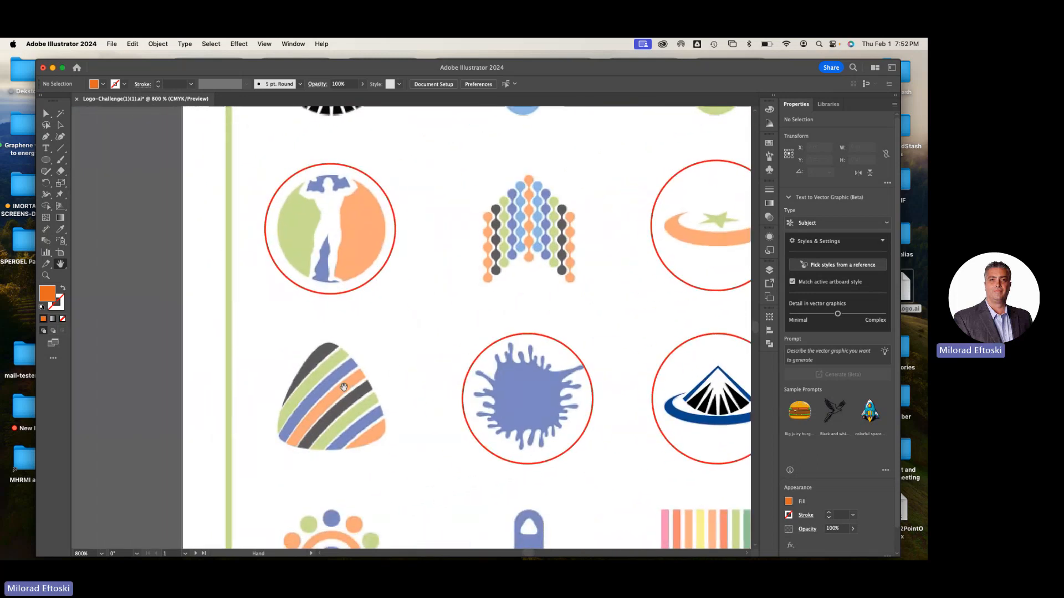
pyautogui.scroll(2, 344, 388)
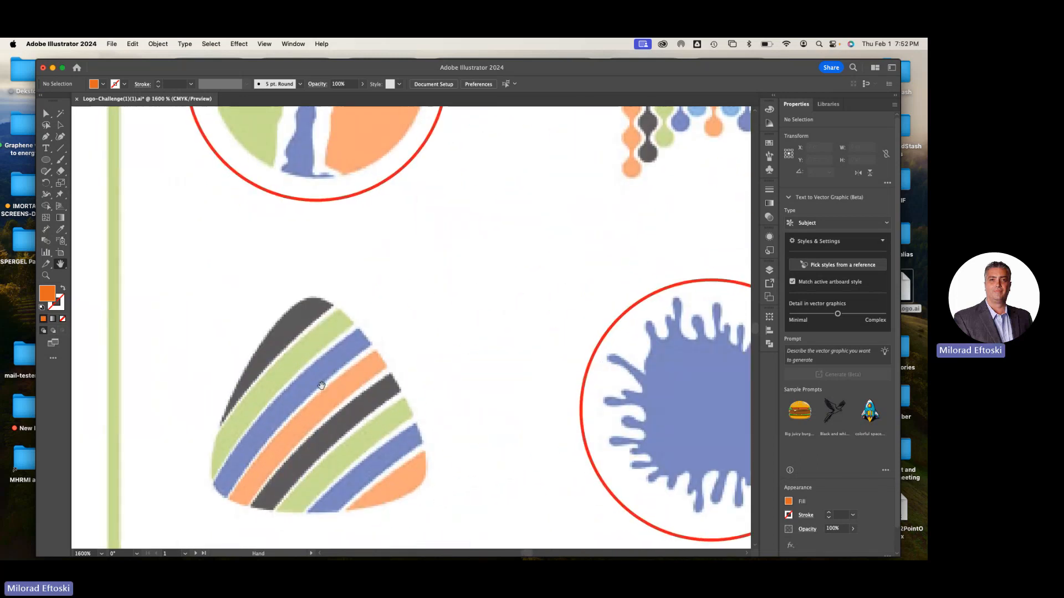
pyautogui.scroll(-3, 321, 385)
pyautogui.scroll(-1, 353, 422)
pyautogui.scroll(1, 353, 422)
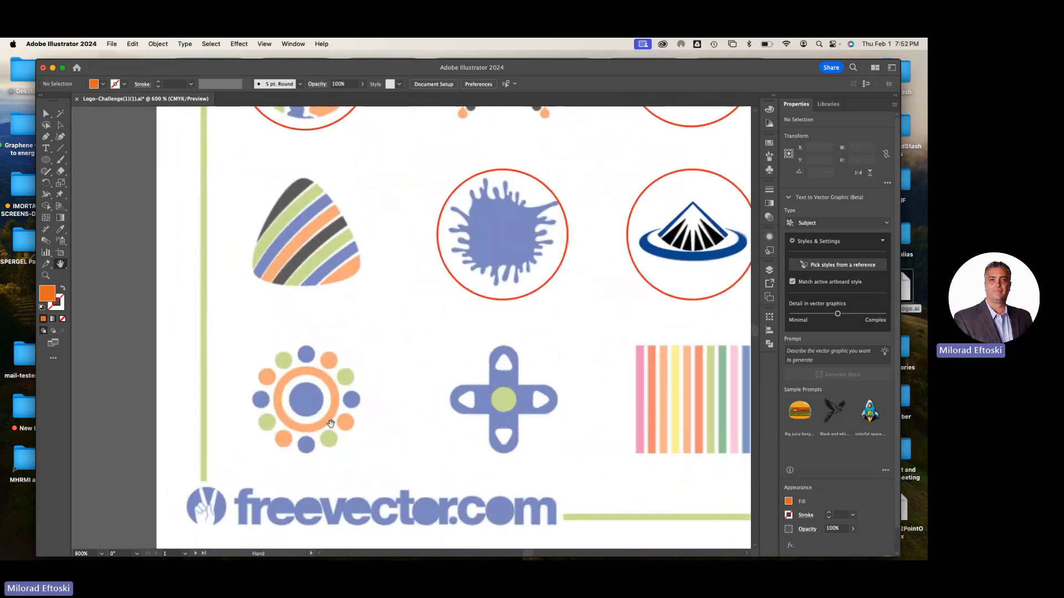
pyautogui.scroll(2, 310, 387)
pyautogui.moveTo(309, 384); pyautogui.dragTo(328, 365)
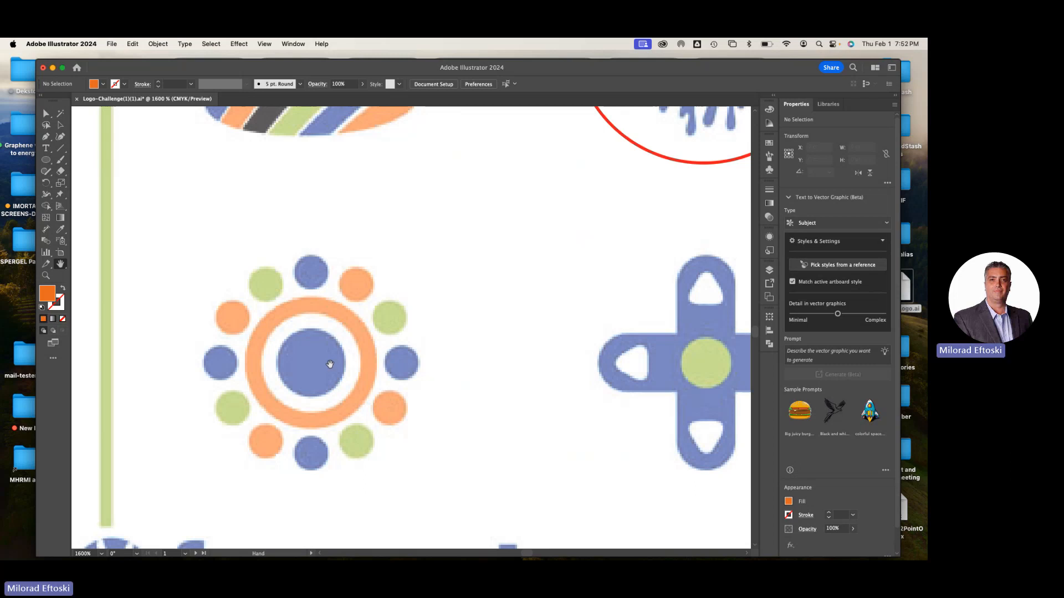
pyautogui.scroll(-1, 458, 361)
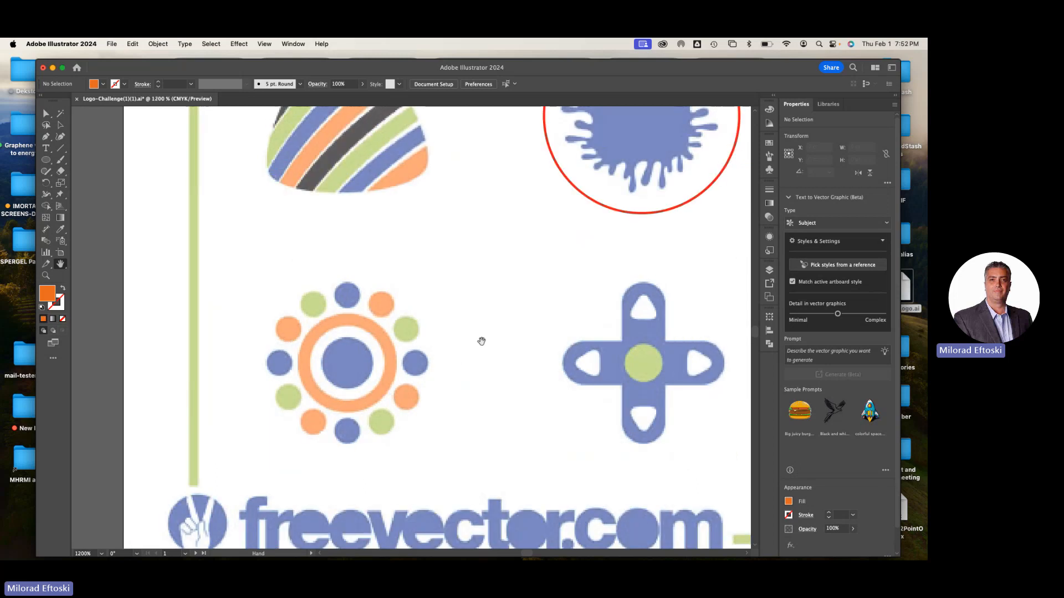
pyautogui.scroll(-1, 477, 344)
pyautogui.moveTo(478, 345); pyautogui.dragTo(206, 348)
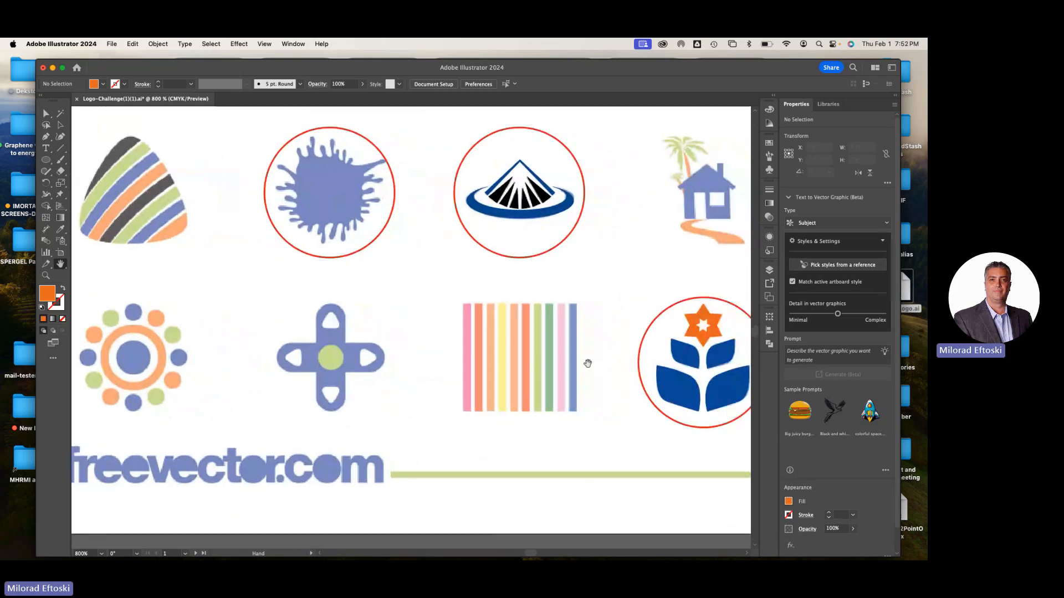
pyautogui.scroll(2, 581, 363)
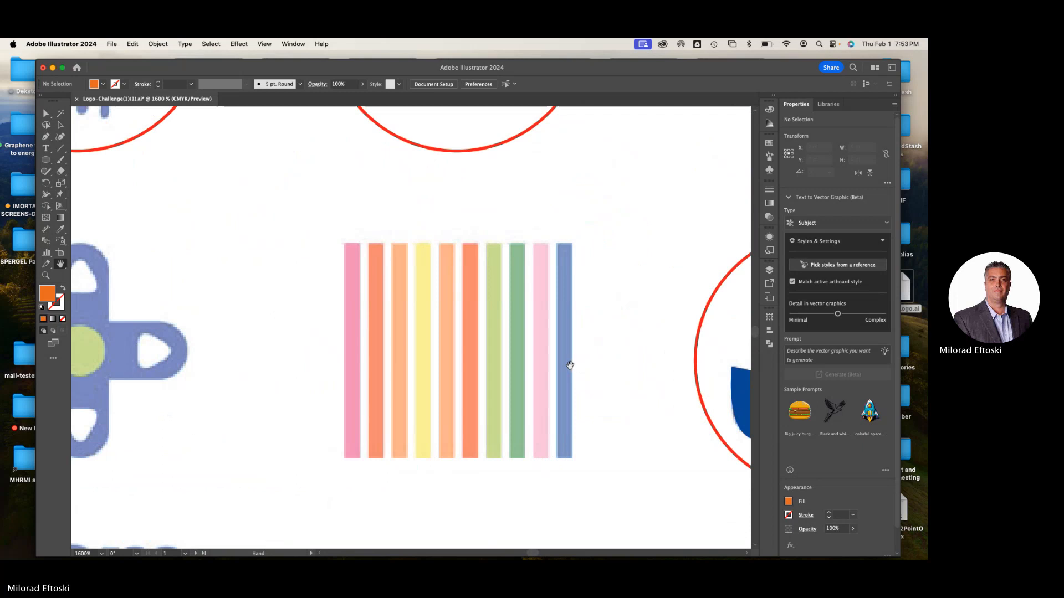
pyautogui.scroll(-1, 563, 365)
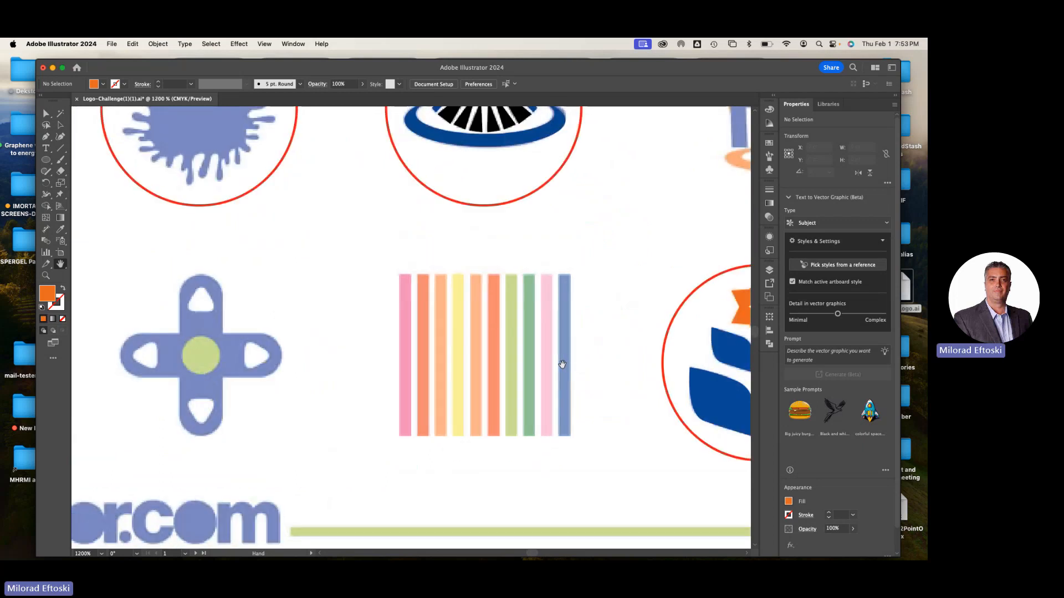
pyautogui.hscroll(5, 574, 364)
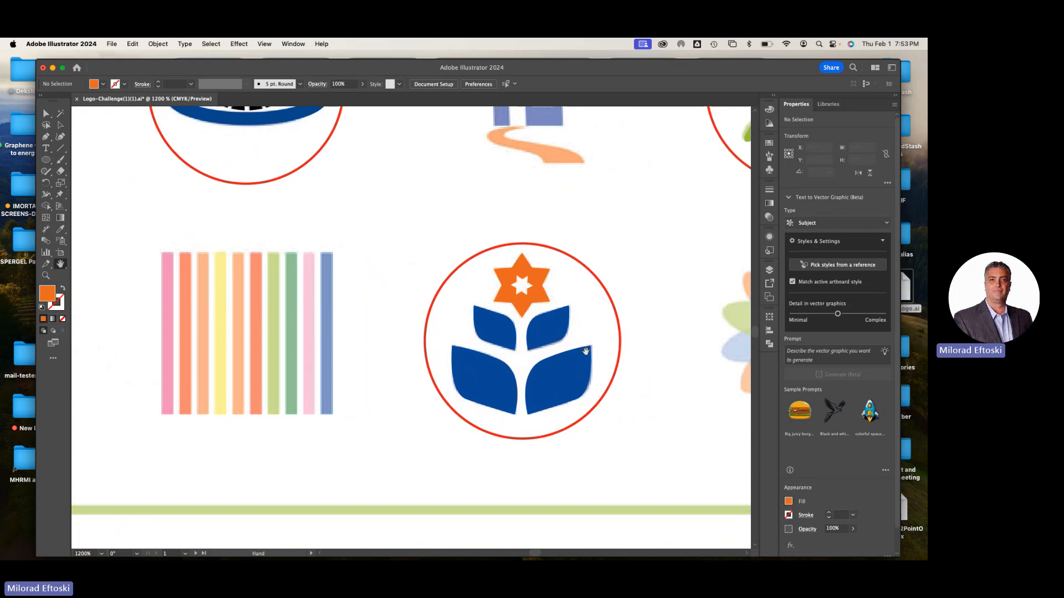
# Draw an upright ellipse about 17.5 by 49.8 pt over the front green petal of the transparent flower logo in the last row
pyautogui.hscroll(6, 584, 352)
pyautogui.scroll(2, 530, 348)
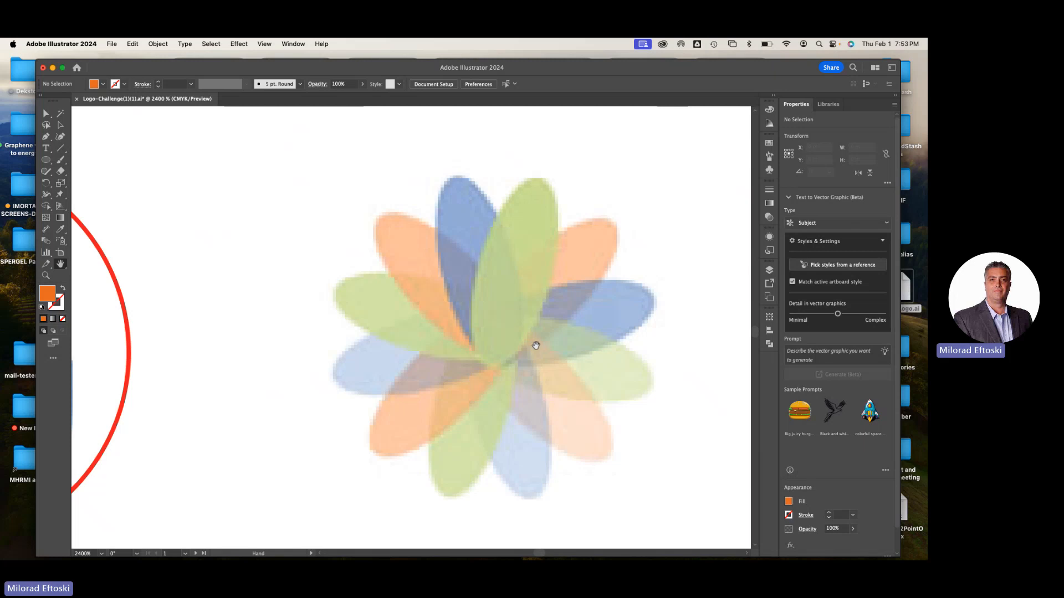
pyautogui.moveTo(534, 349); pyautogui.dragTo(493, 342)
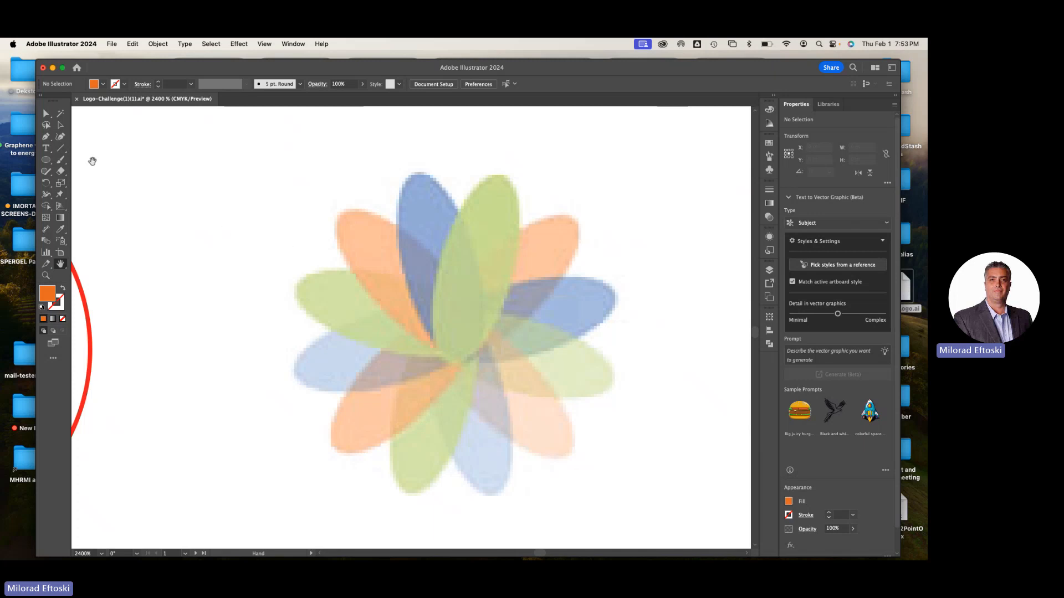
pyautogui.click(46, 160)
pyautogui.moveTo(461, 174); pyautogui.dragTo(531, 374)
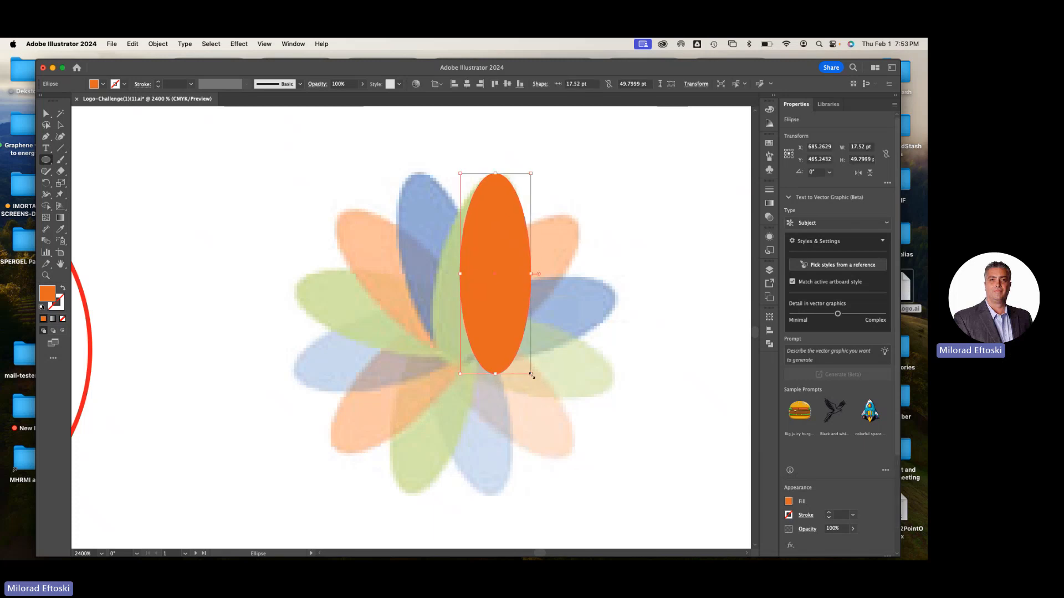
# Move the ellipse onto the front green petal and rotate it to about 344.4° to match the petal's tilt
pyautogui.click(61, 125)
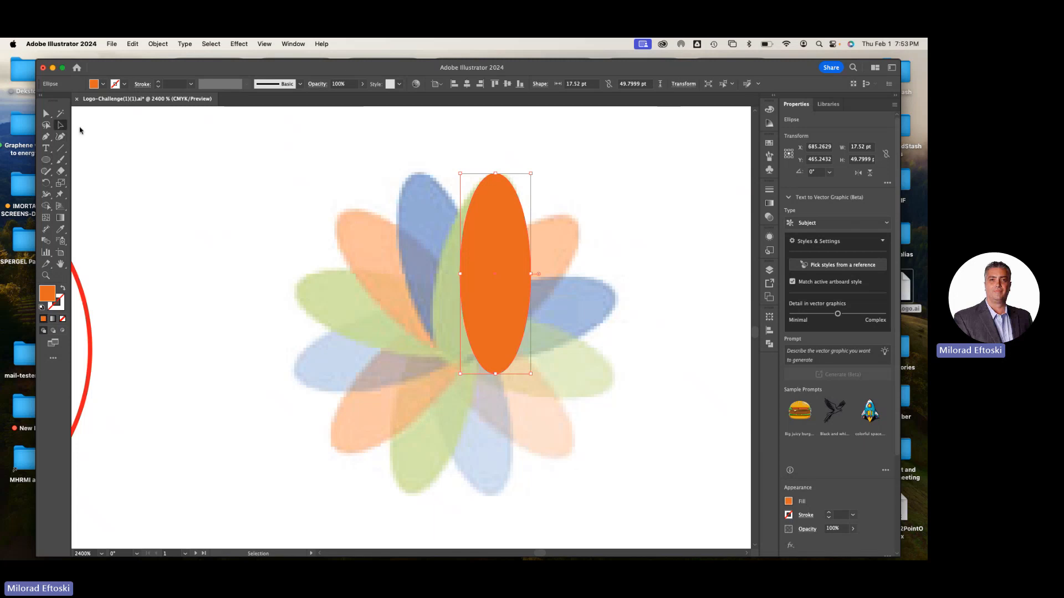
pyautogui.moveTo(512, 314); pyautogui.dragTo(483, 308)
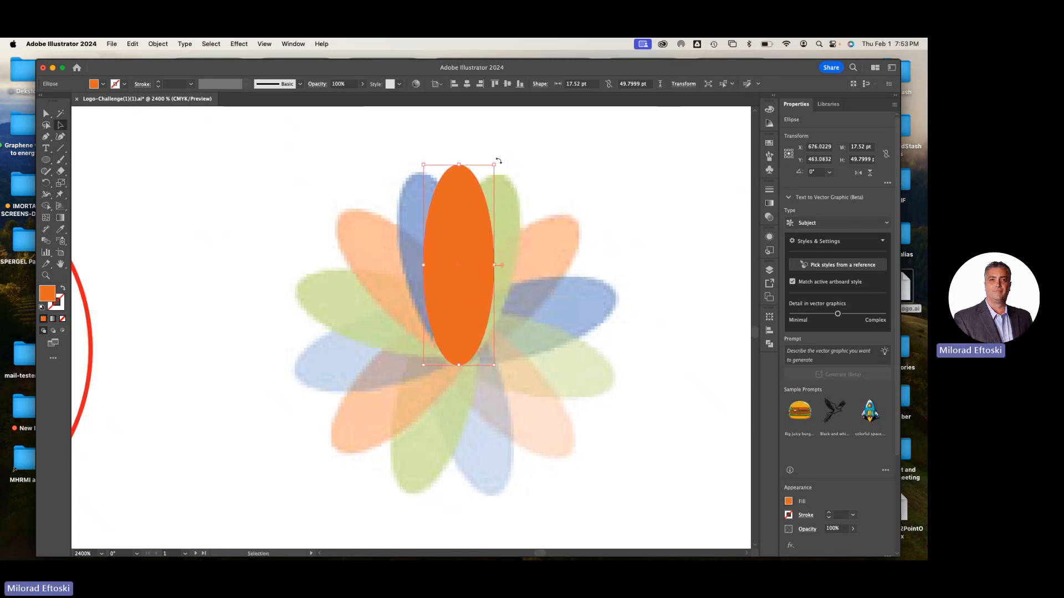
pyautogui.moveTo(497, 161); pyautogui.dragTo(515, 171)
pyautogui.moveTo(490, 238)
pyautogui.mouseDown()
pyautogui.moveTo(511, 252)
pyautogui.moveTo(502, 244)
pyautogui.mouseUp()
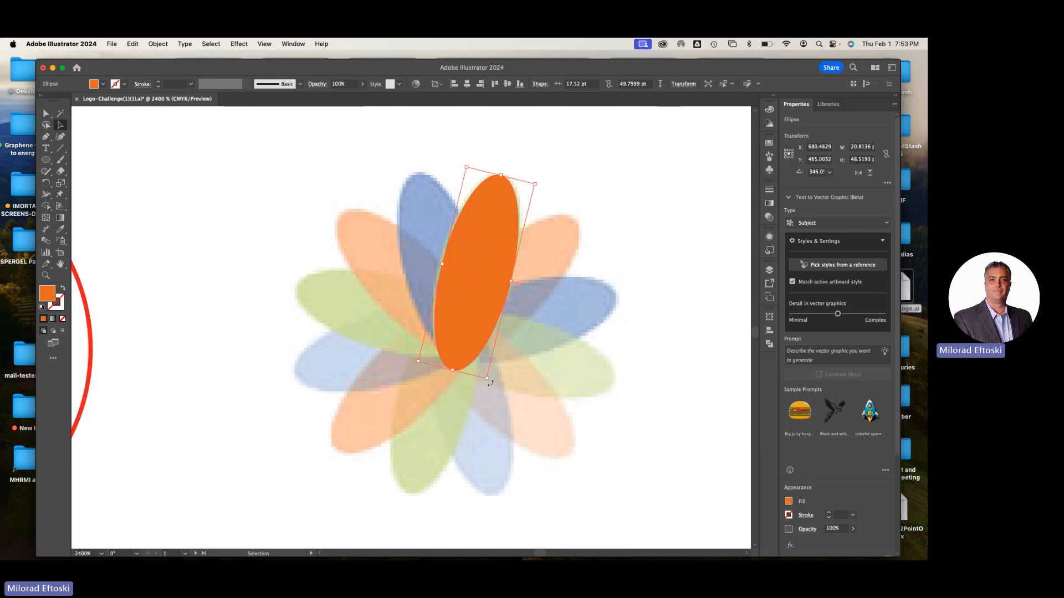
pyautogui.moveTo(490, 383); pyautogui.dragTo(484, 384)
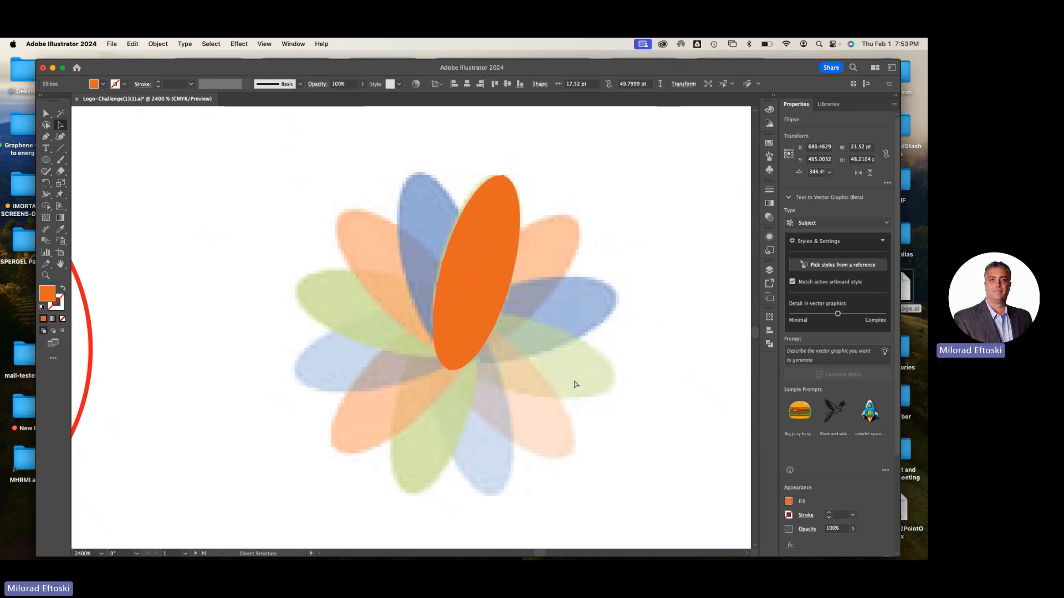
# In outline view, nudge the ellipse onto the petal's edge and shorten it to about 48.7 pt, then restore the preview
pyautogui.press('super+y')
pyautogui.press('super+equal')
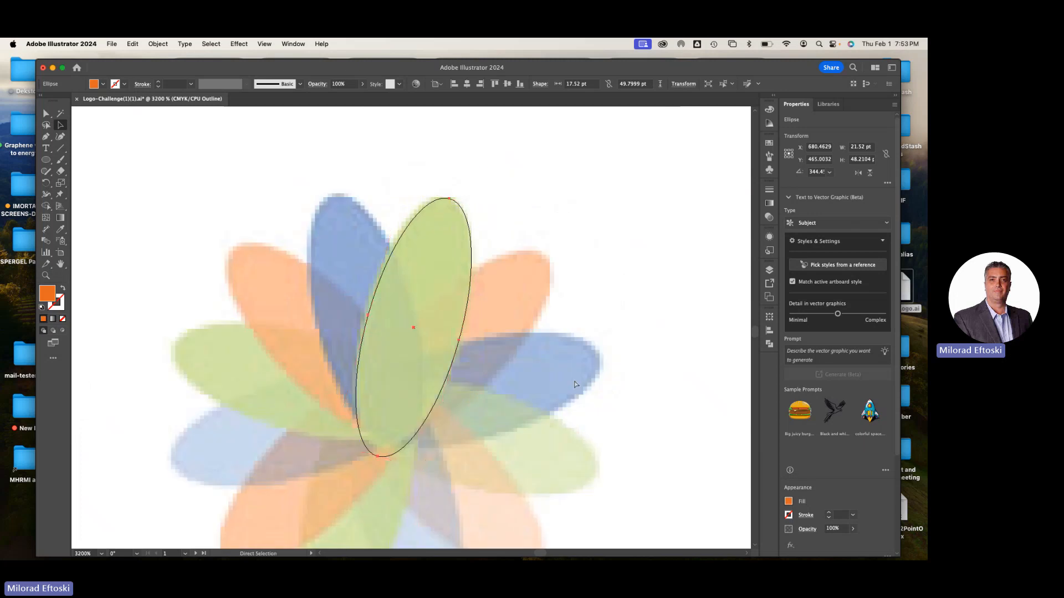
pyautogui.press('super+equal')
pyautogui.moveTo(419, 327); pyautogui.dragTo(418, 326)
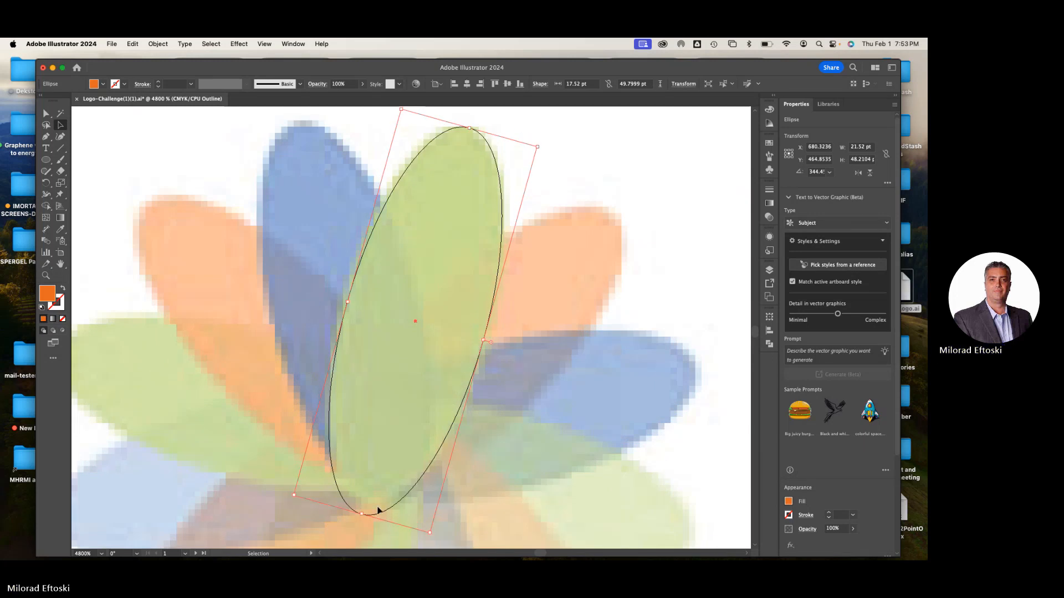
pyautogui.moveTo(362, 514); pyautogui.dragTo(365, 505)
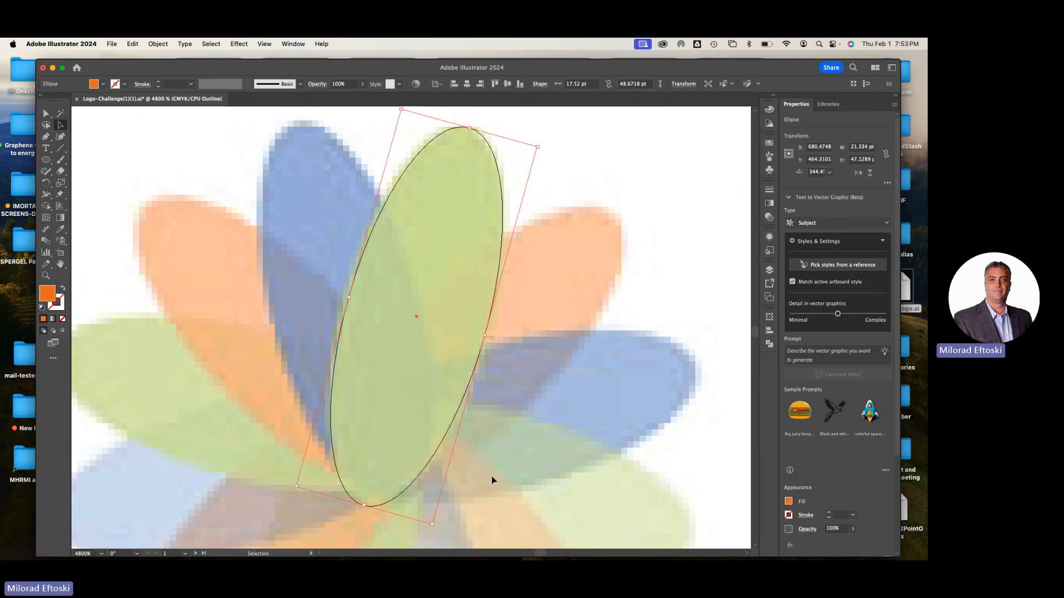
pyautogui.press('super+minus')
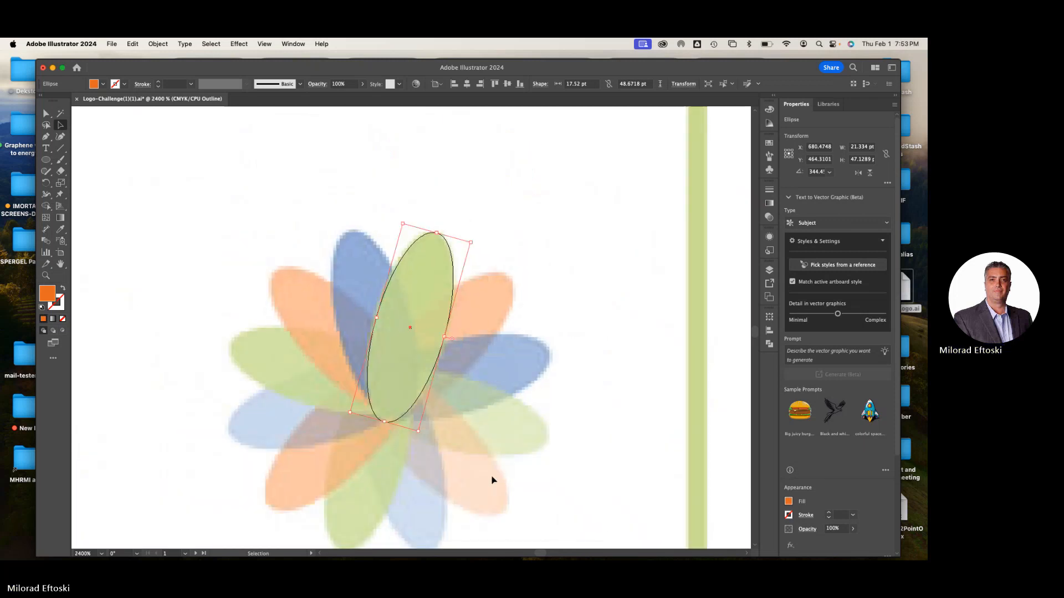
pyautogui.press('super+y')
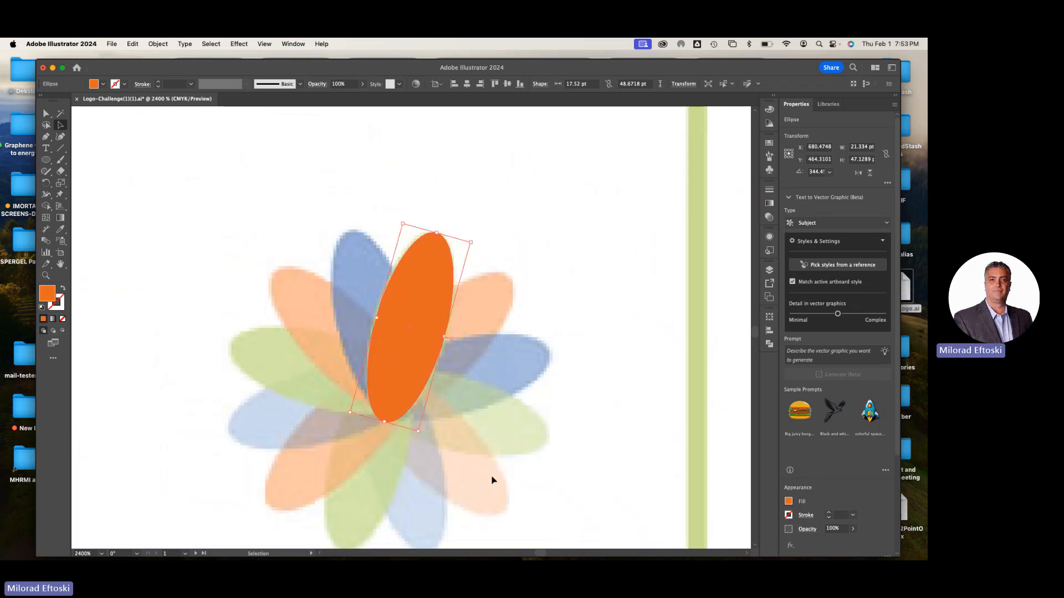
# Give the petal ellipse the default white fill and 1 pt black stroke, leaving it deselected
pyautogui.moveTo(504, 453); pyautogui.dragTo(535, 415)
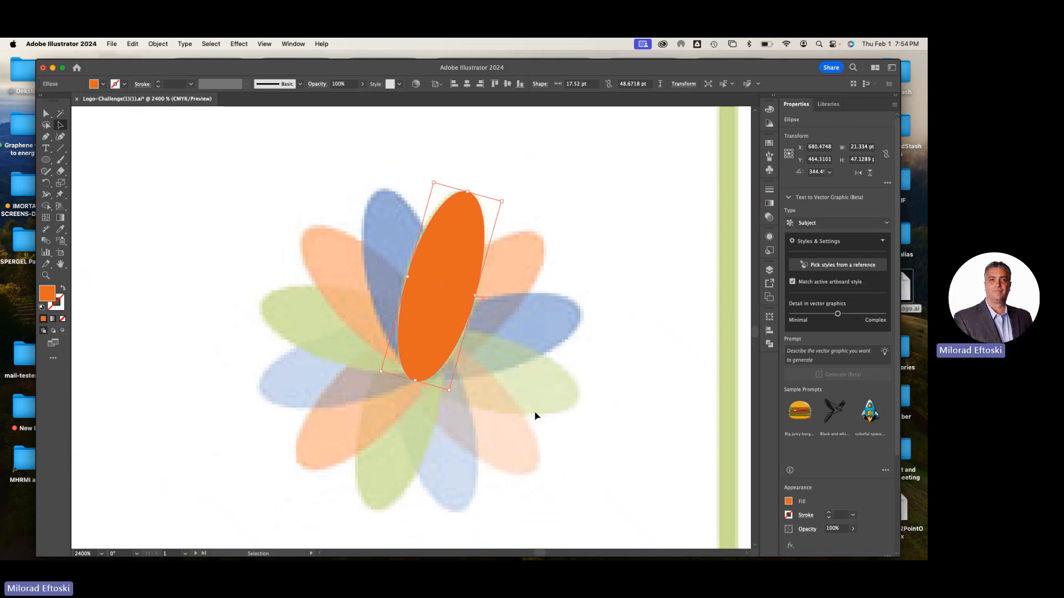
pyautogui.press('d')
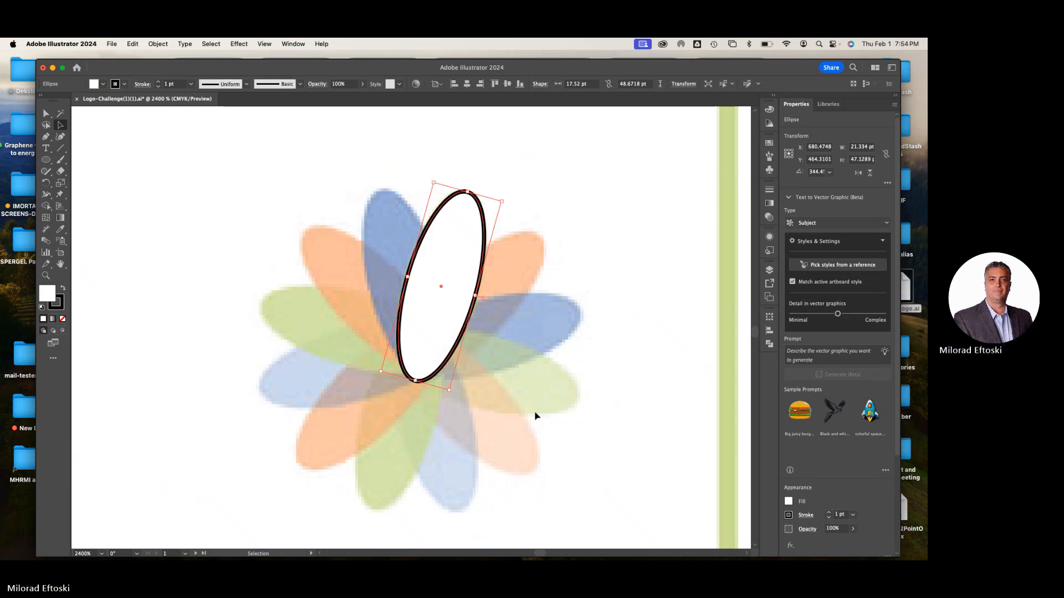
pyautogui.click(514, 403)
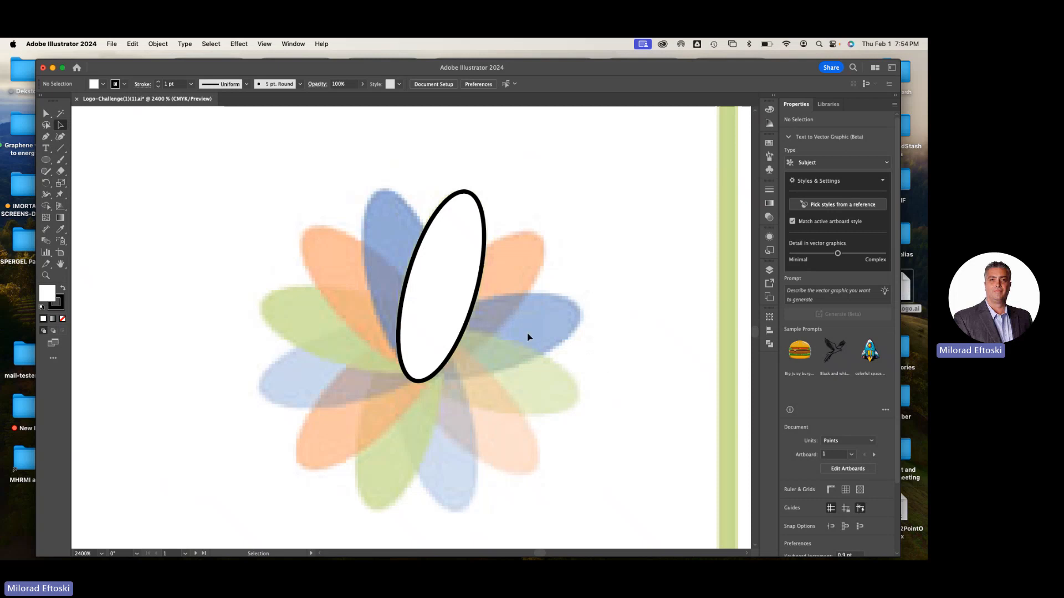
pyautogui.click(446, 306)
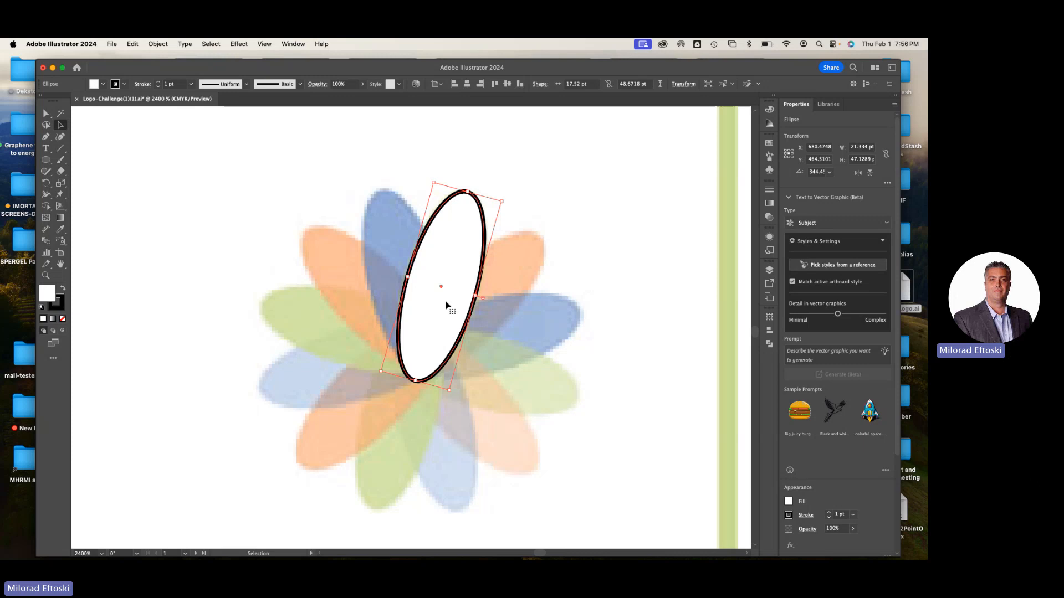
pyautogui.click(517, 360)
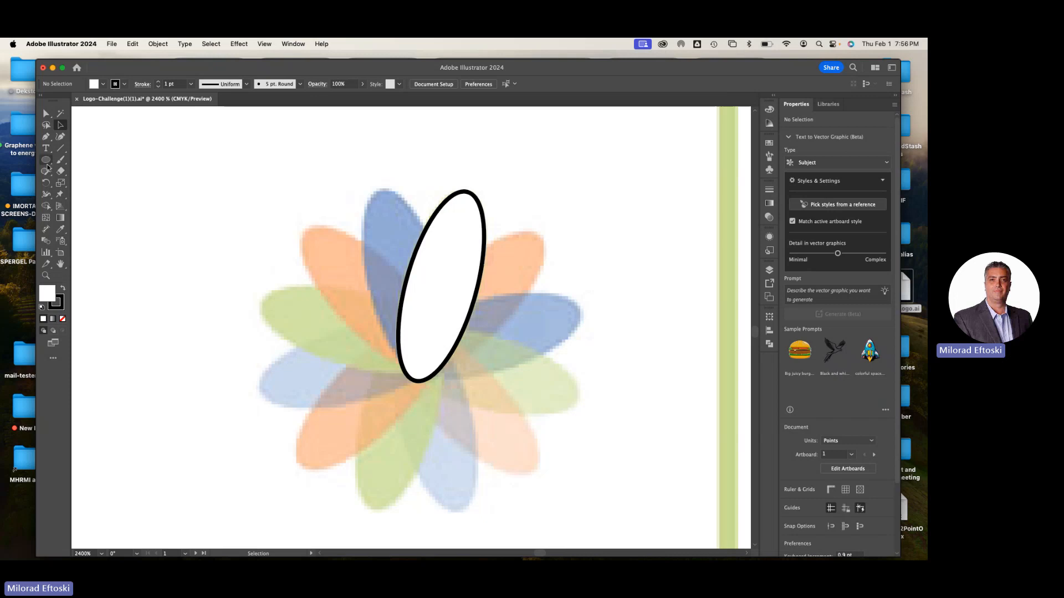
# Show the rulers and place a vertical guide along the flower's outermost edge on the side of the faded light-blue petal
pyautogui.click(46, 159)
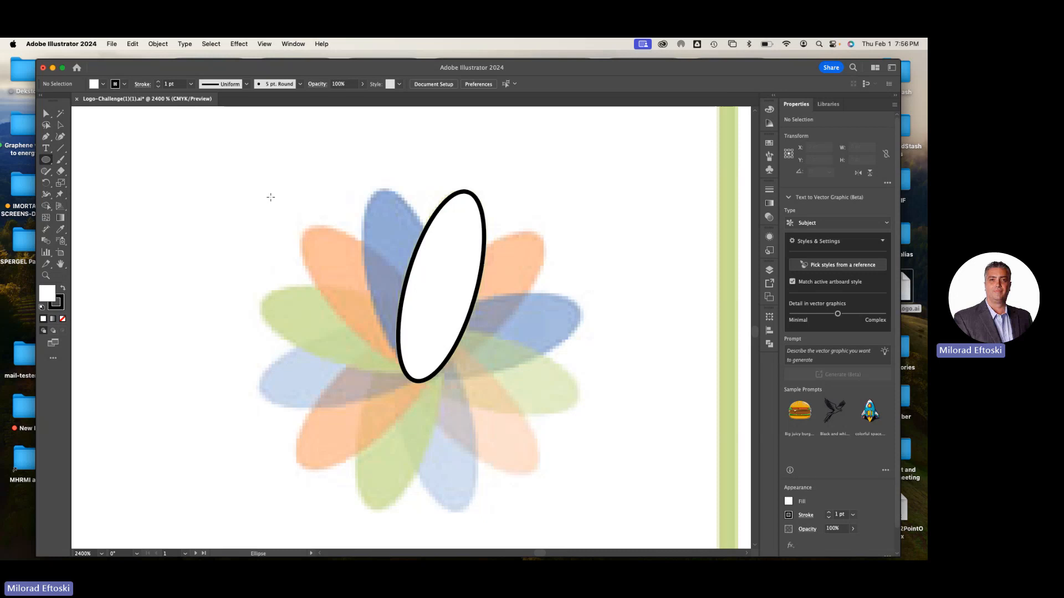
pyautogui.press('super+r')
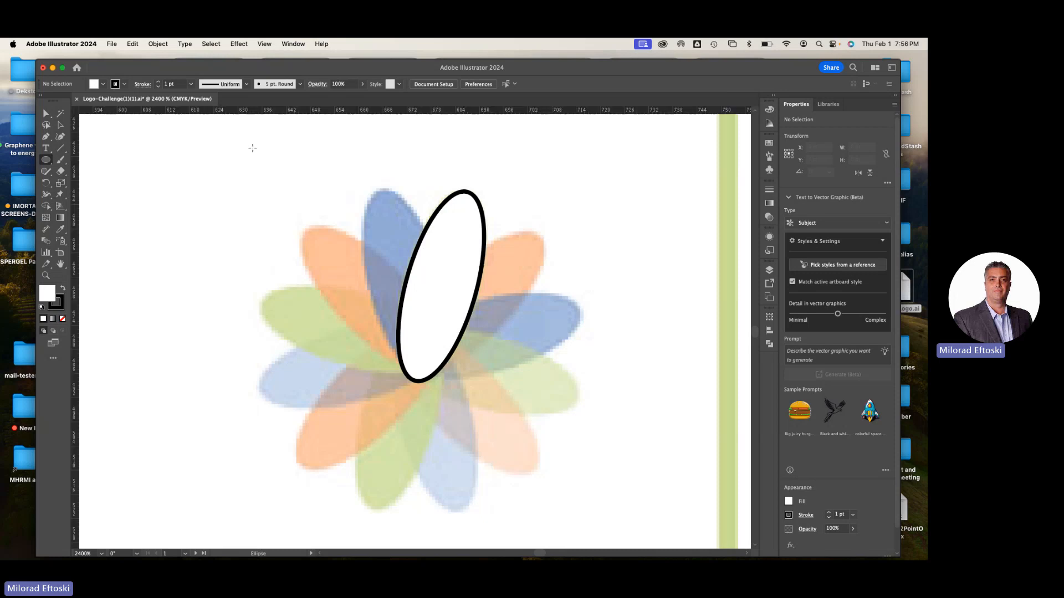
pyautogui.moveTo(78, 348); pyautogui.dragTo(260, 359)
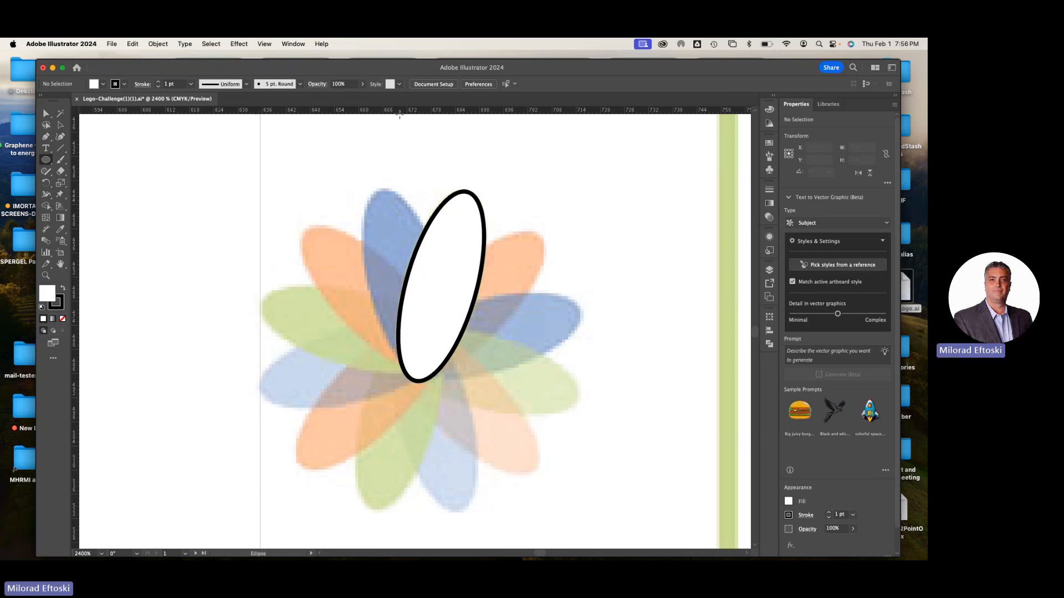
# Place a horizontal guide along the flower's upper tips and draw a circle about 79.8 pt wide around the flower from the guides' intersection
pyautogui.moveTo(399, 110); pyautogui.dragTo(409, 189)
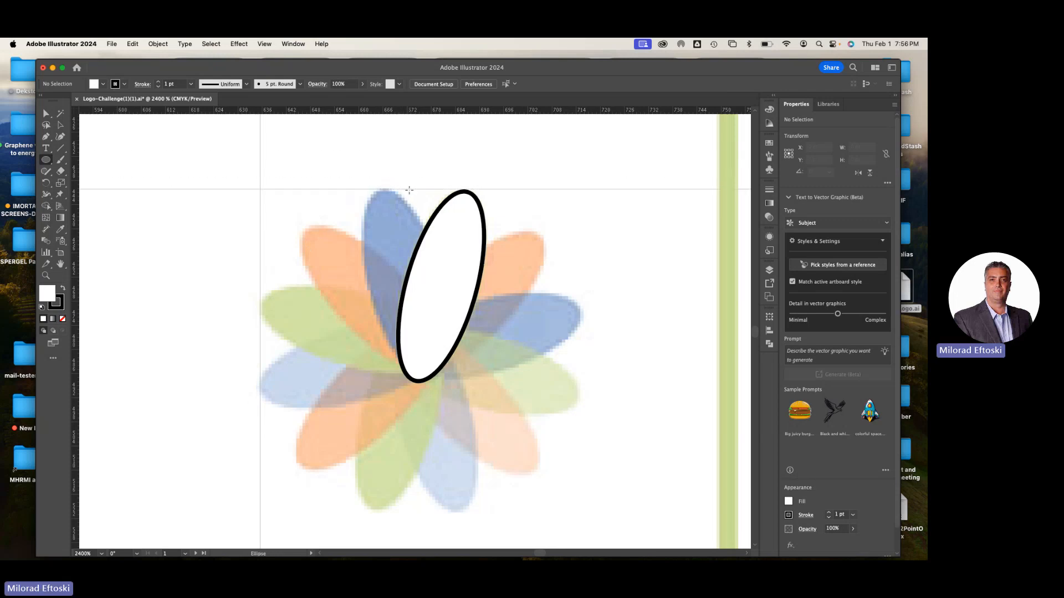
pyautogui.click(59, 124)
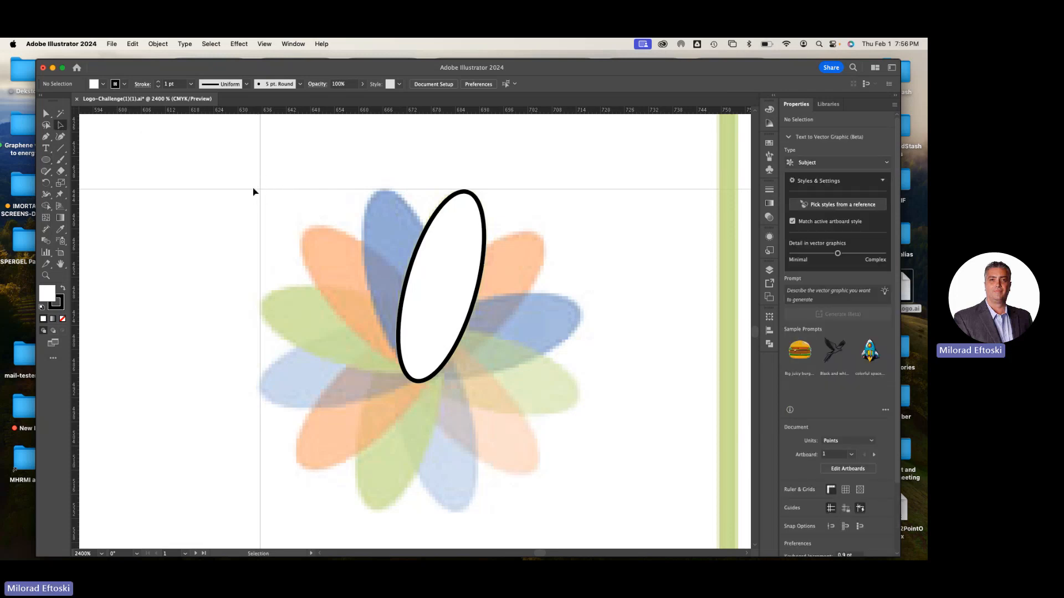
pyautogui.click(47, 160)
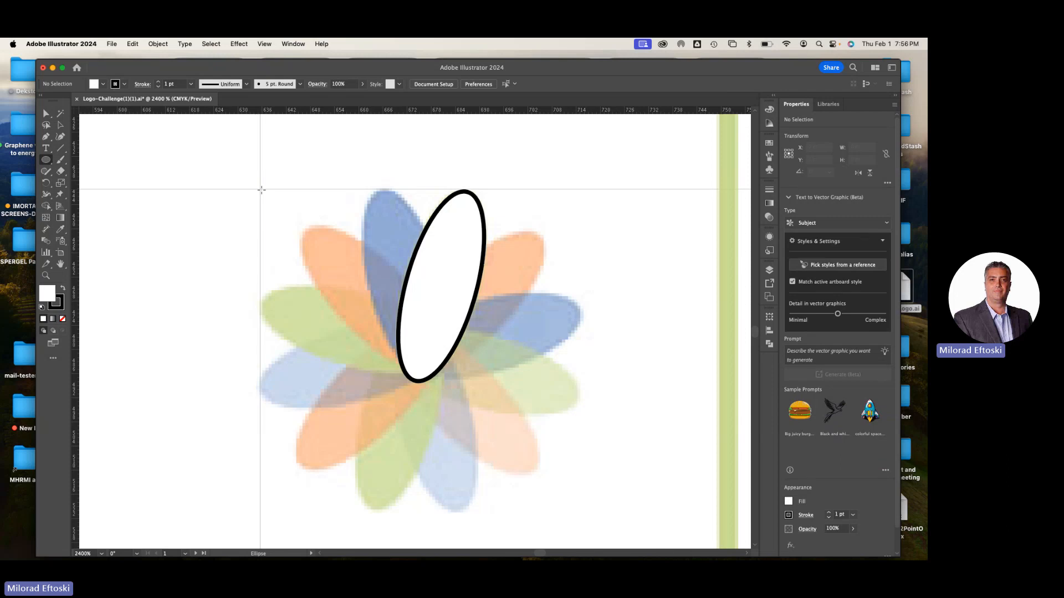
pyautogui.moveTo(262, 190); pyautogui.dragTo(543, 511)
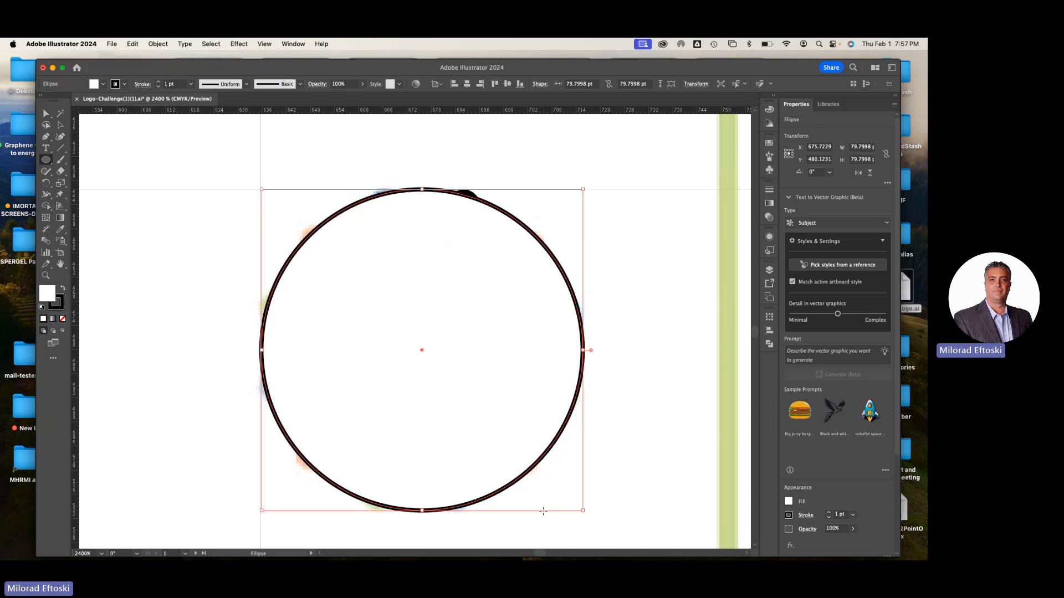
pyautogui.click(61, 125)
pyautogui.click(143, 131)
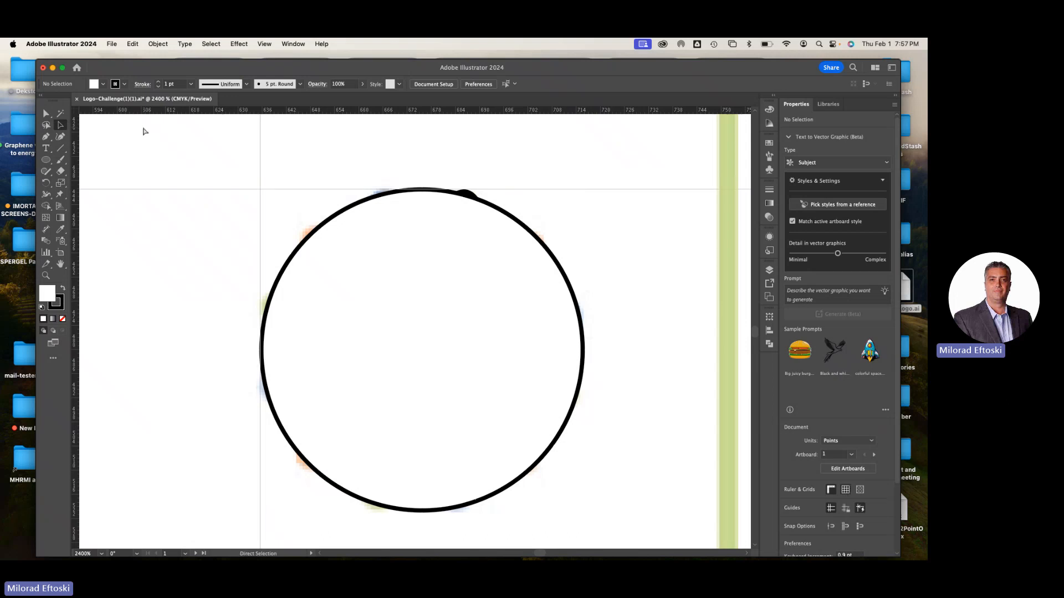
# In outline view with guides shown, nudge the circle to about X 675.4, Y 479.8 pt to fit the flower's outer edge, then deselect it
pyautogui.press('super+semicolon')
pyautogui.press('super+semicolon')
pyautogui.press('super+minus')
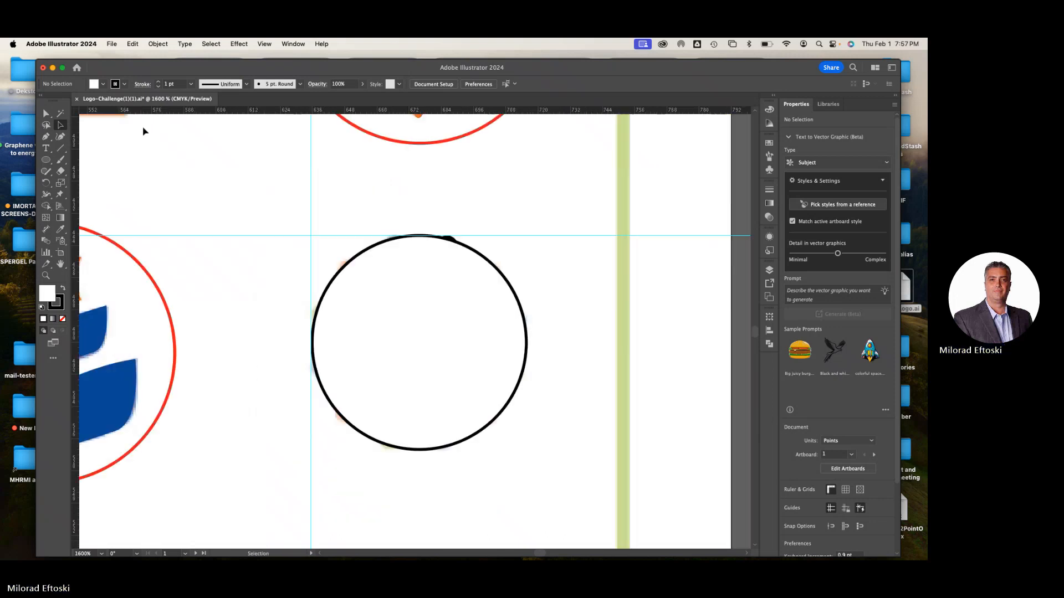
pyautogui.press('super+equal')
pyautogui.press('super+y')
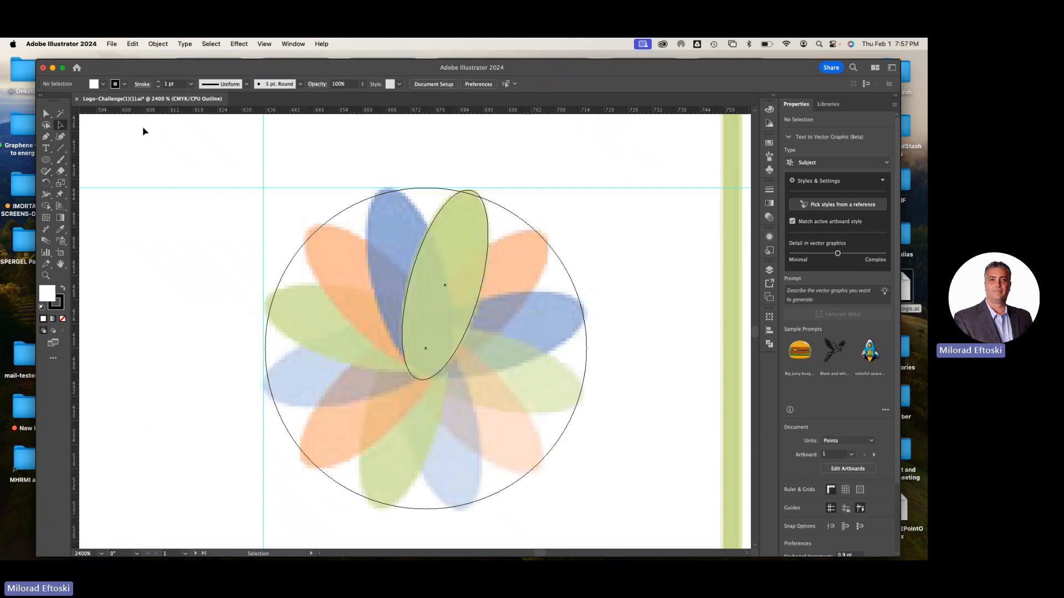
pyautogui.press('super+y')
pyautogui.press('super+y')
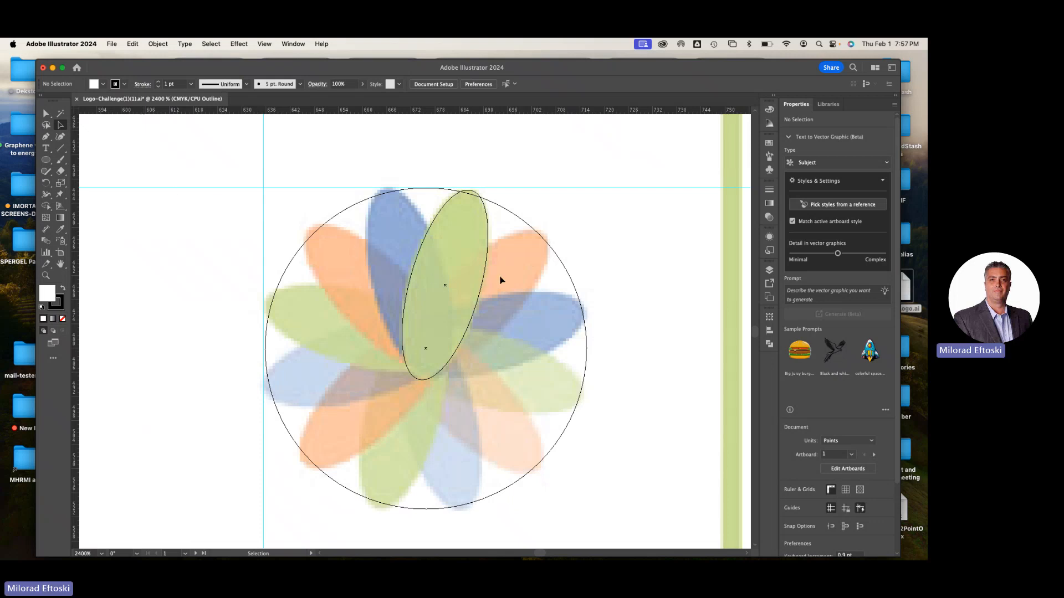
pyautogui.click(340, 216)
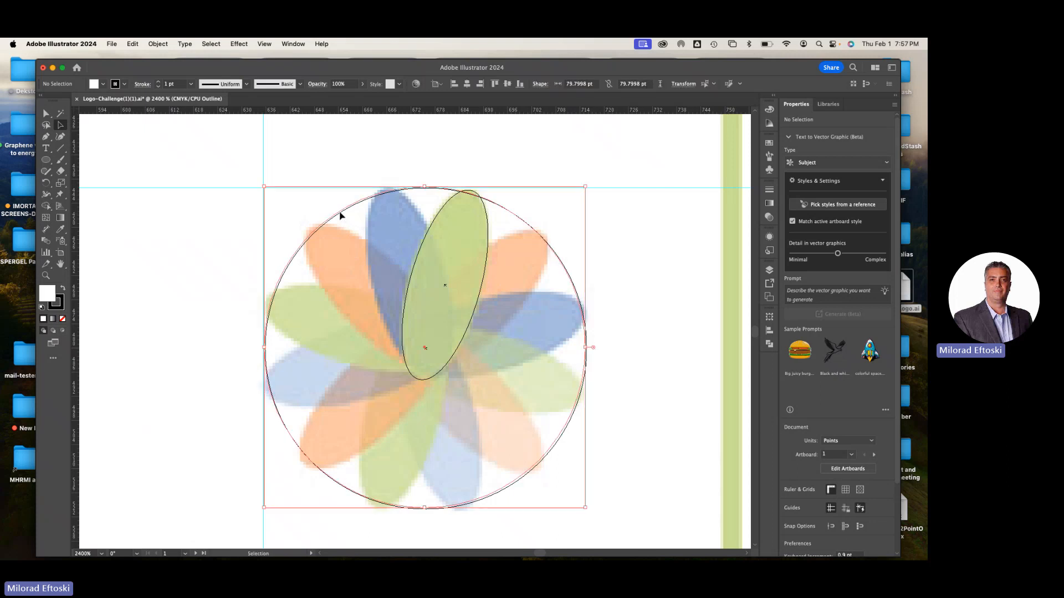
pyautogui.click(618, 362)
pyautogui.click(576, 408)
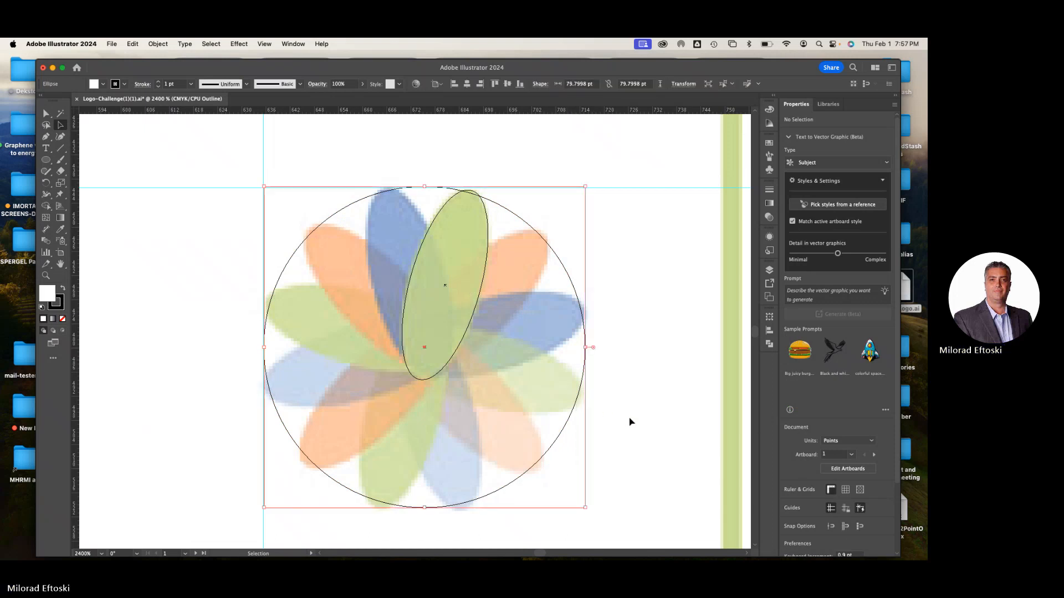
pyautogui.click(629, 421)
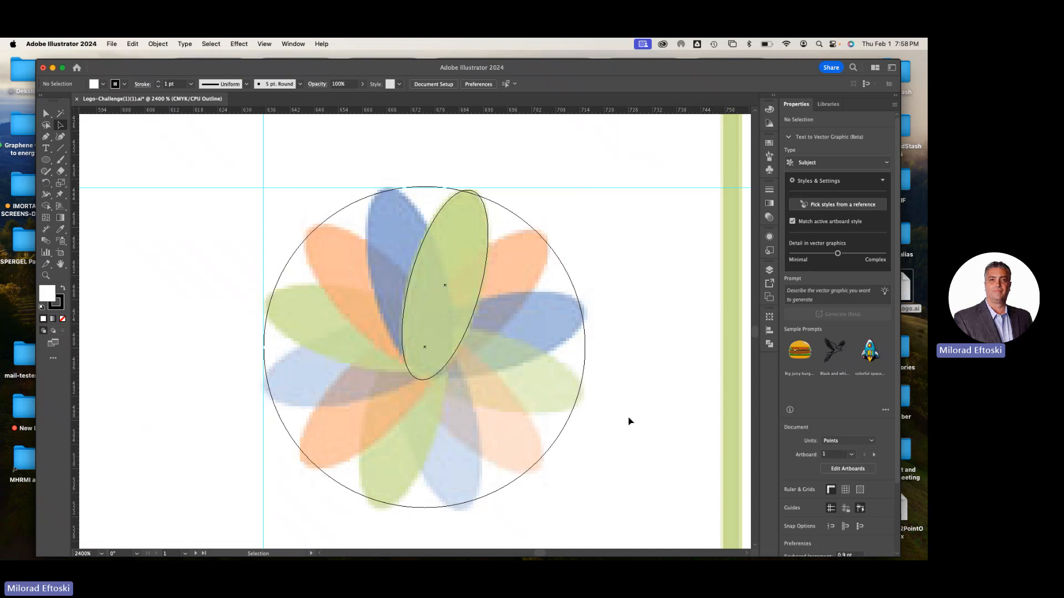
pyautogui.click(480, 301)
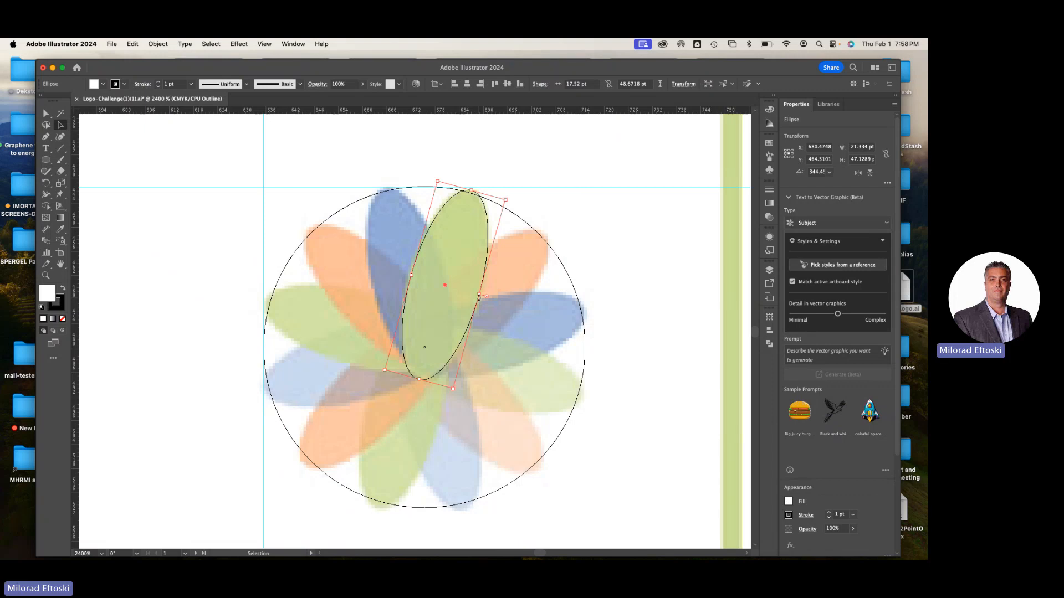
pyautogui.click(47, 184)
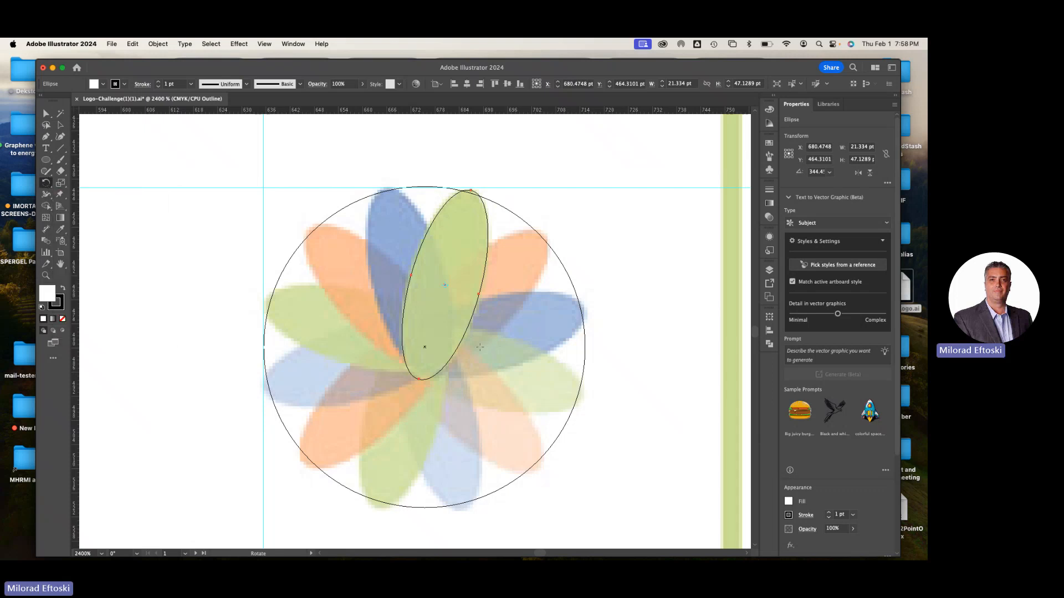
pyautogui.click(425, 347)
pyautogui.press('space')
pyautogui.press('v')
pyautogui.press('super+t')
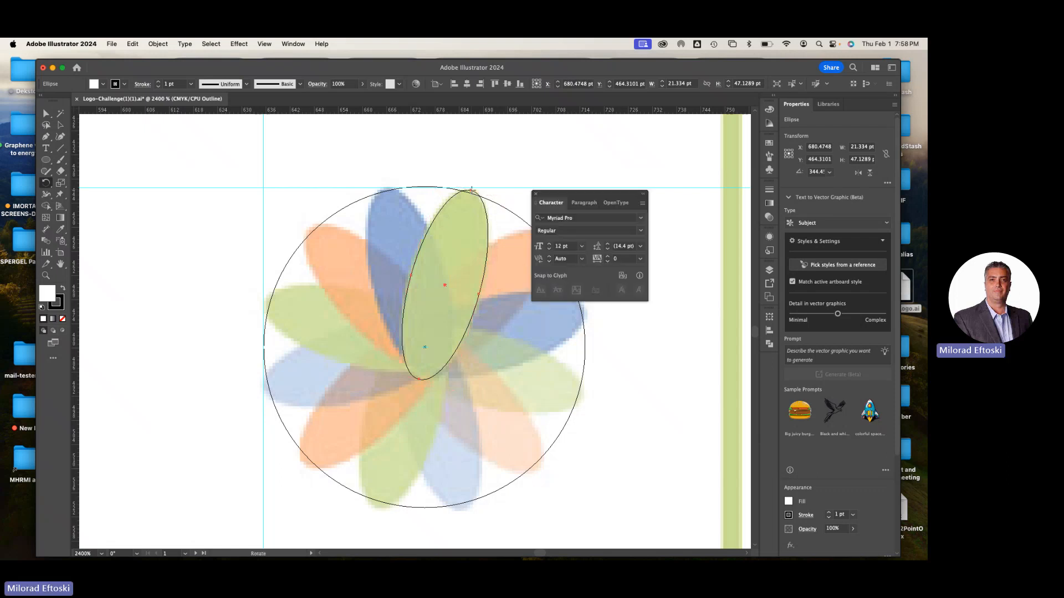
pyautogui.click(535, 193)
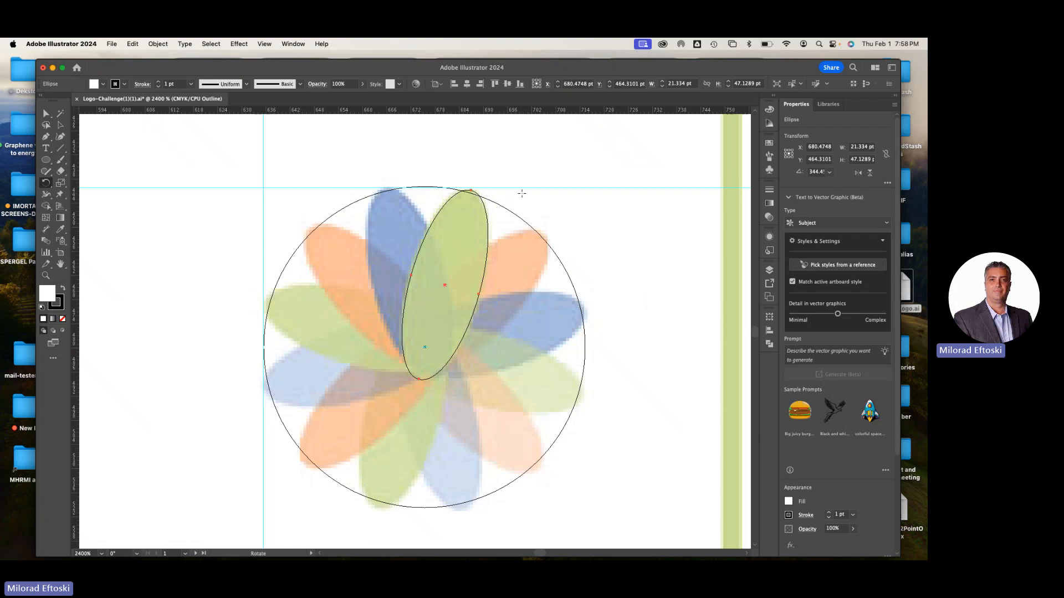
pyautogui.press('super+y')
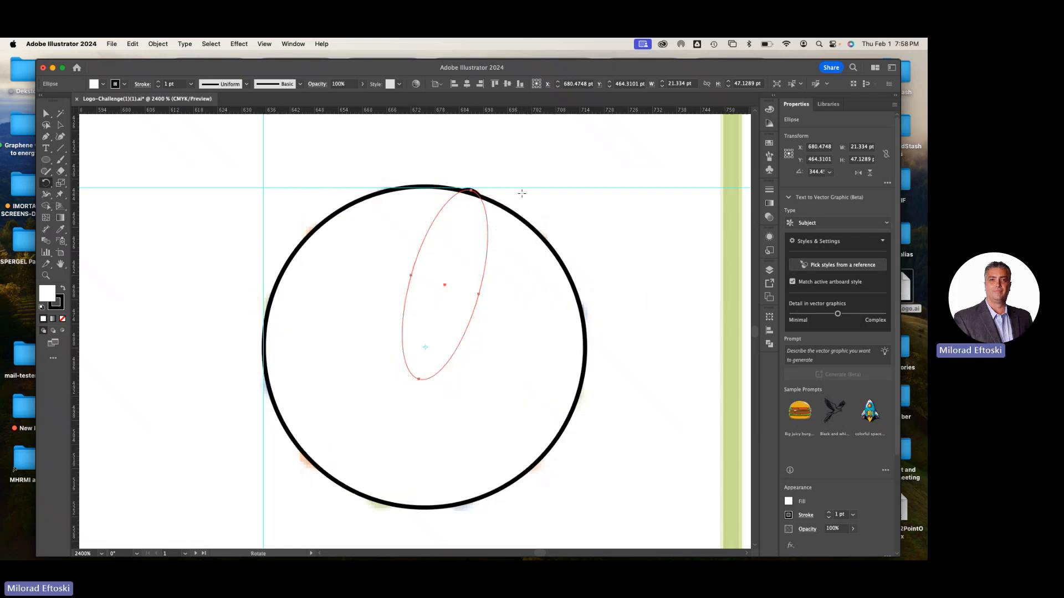
pyautogui.press('super+y')
pyautogui.press('super+y')
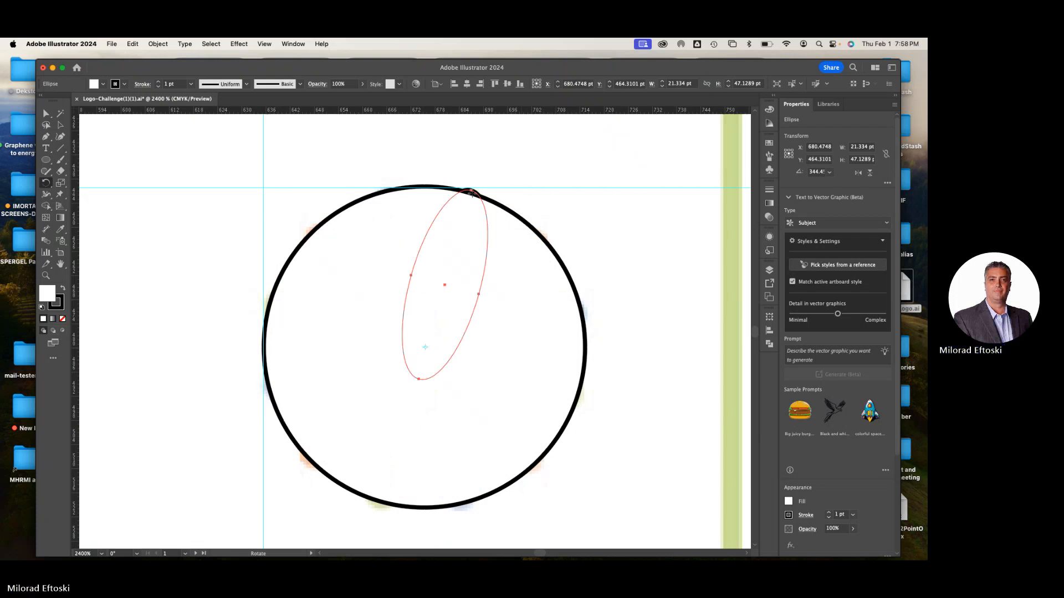
pyautogui.press('super+y')
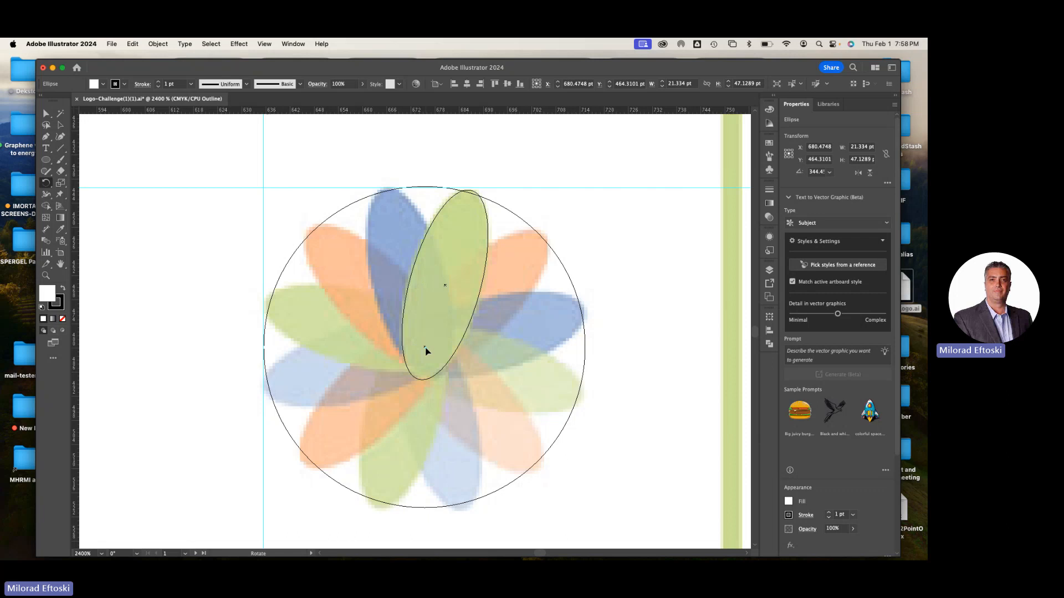
pyautogui.press('v')
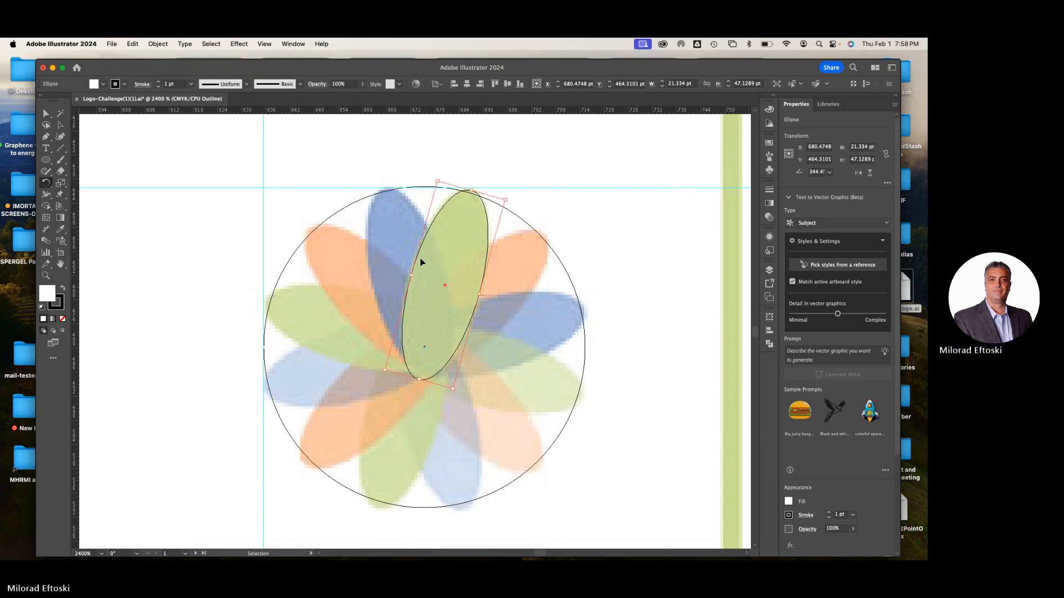
pyautogui.press('r')
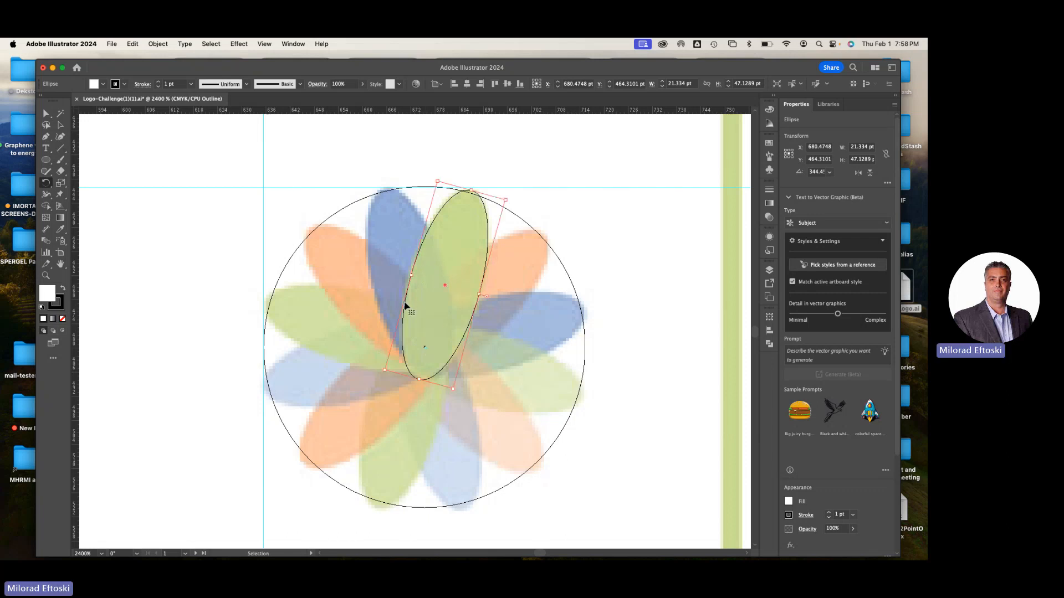
pyautogui.press('super+shift+a')
pyautogui.press('a')
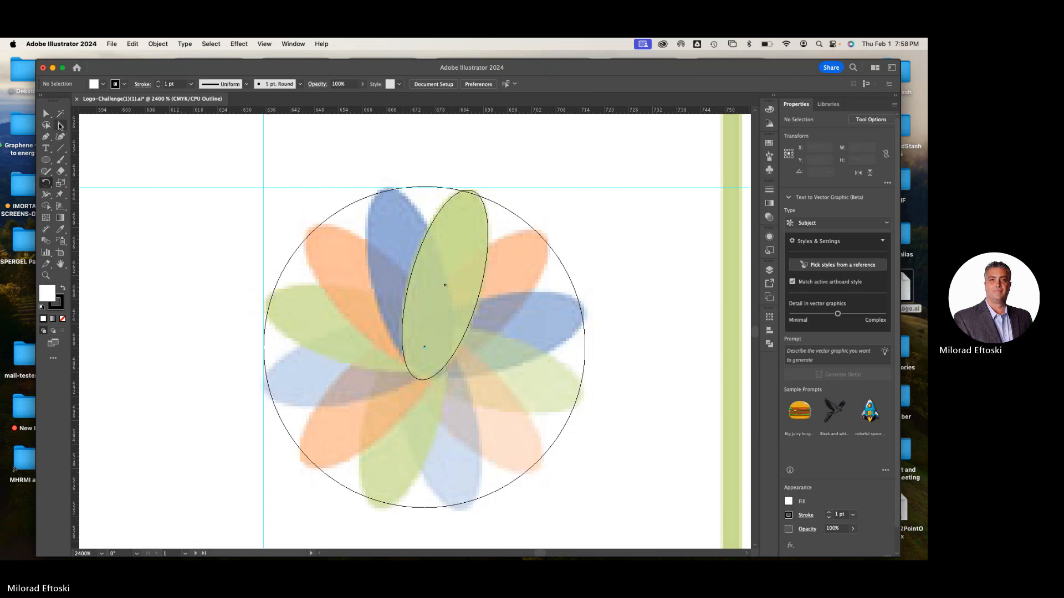
# Rotate a copy of the petal ellipse about the circle's centre onto the neighbouring orange petal
pyautogui.click(433, 228)
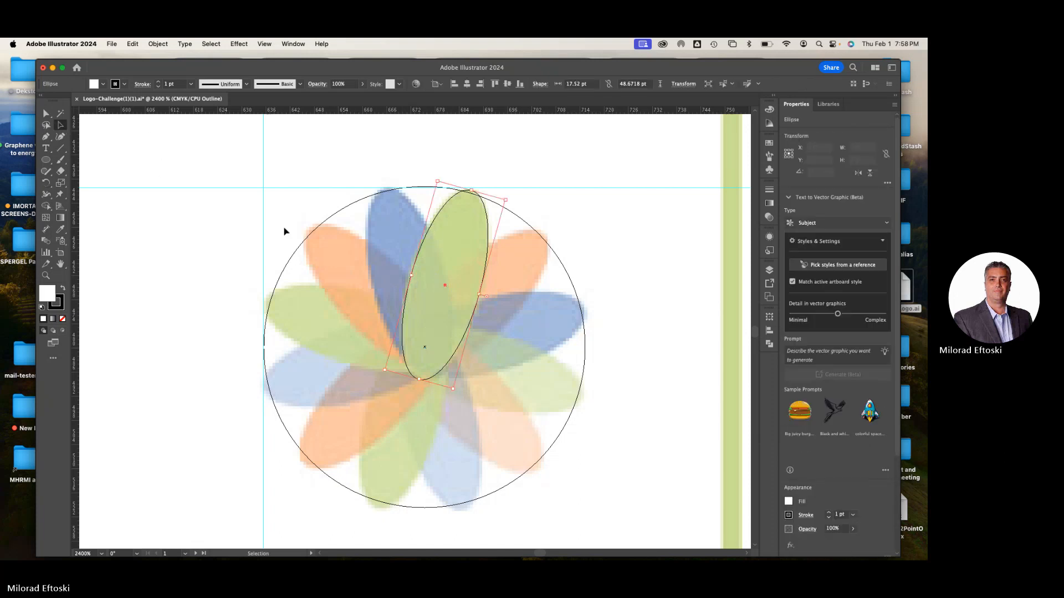
pyautogui.click(47, 185)
pyautogui.click(424, 347)
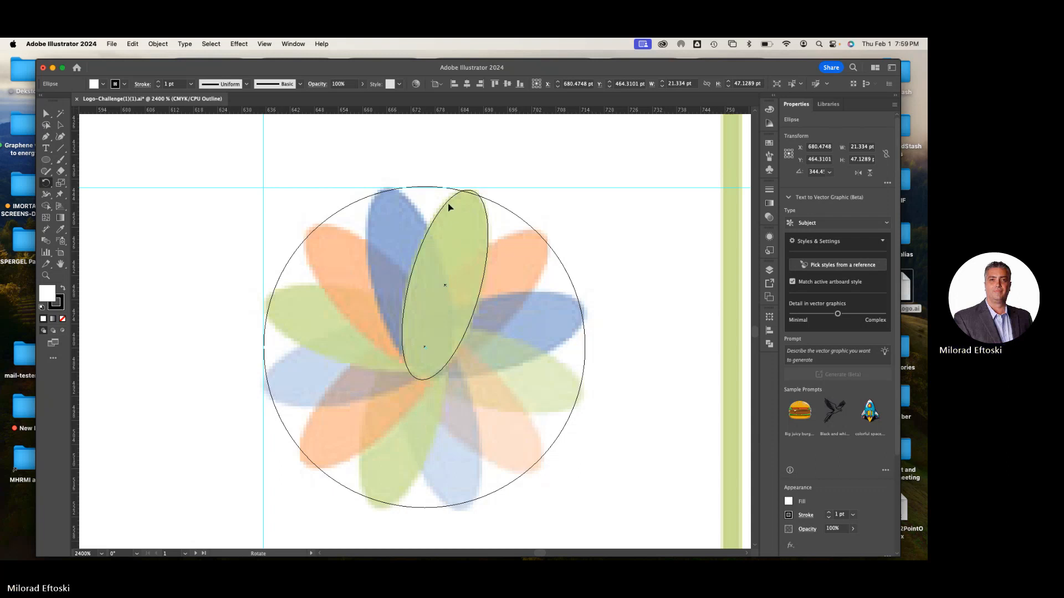
pyautogui.moveTo(447, 206); pyautogui.dragTo(511, 237)
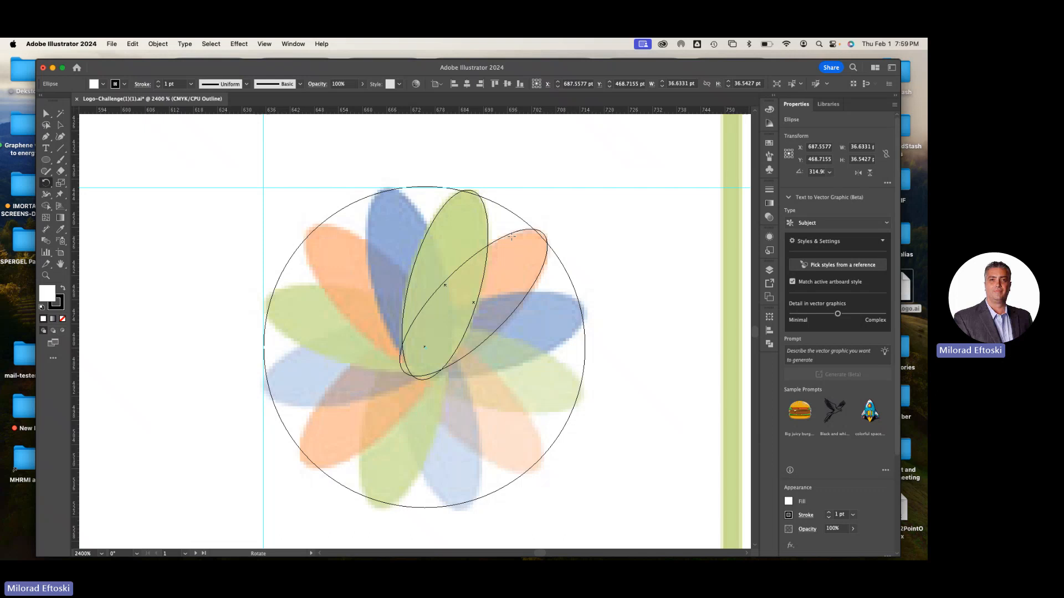
# Repeat the rotated copy around the circle until every petal of the flower has an ellipse
pyautogui.press('super+d')
pyautogui.press('super+d')
pyautogui.press('super+d')
pyautogui.press('super+d')
pyautogui.press('super+d')
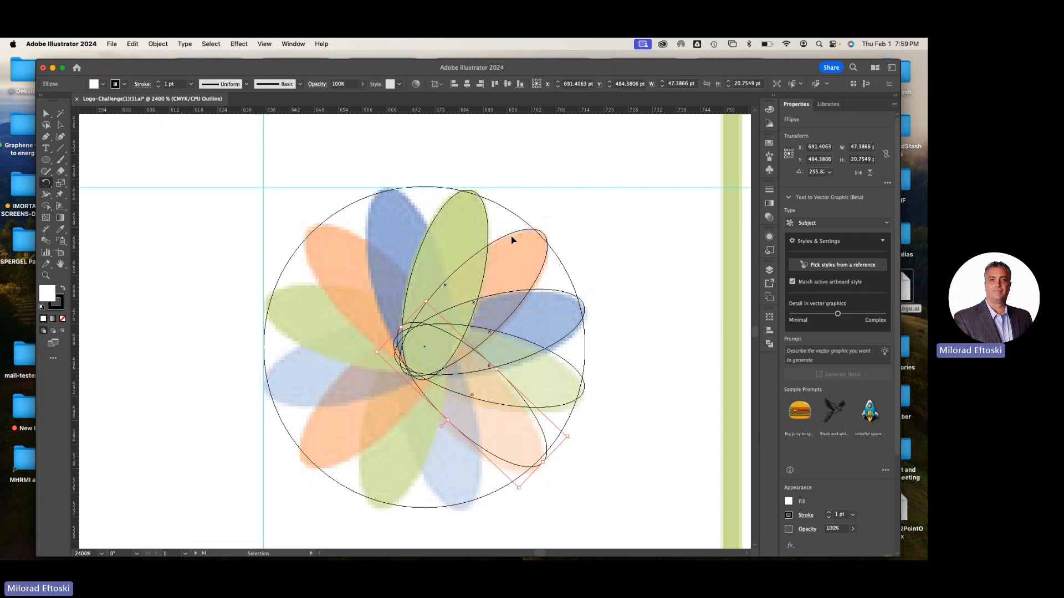
pyautogui.press('super+d')
pyautogui.press('super+d')
pyautogui.press('super+d')
pyautogui.press('super+d')
pyautogui.press('super+d')
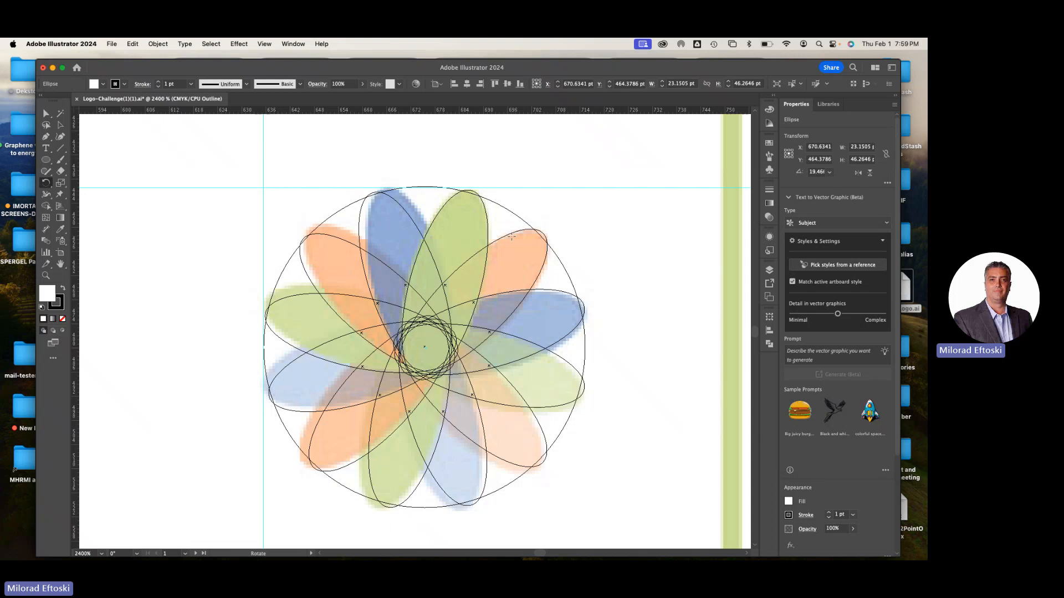
# Undo all the rotated petal copies, keeping only the original ellipse on the green petal
pyautogui.press('super+z')
pyautogui.press('super+z')
pyautogui.press('super+z')
pyautogui.press('super+z')
pyautogui.press('super+z')
pyautogui.press('super+z')
pyautogui.press('super+z')
pyautogui.press('super+z')
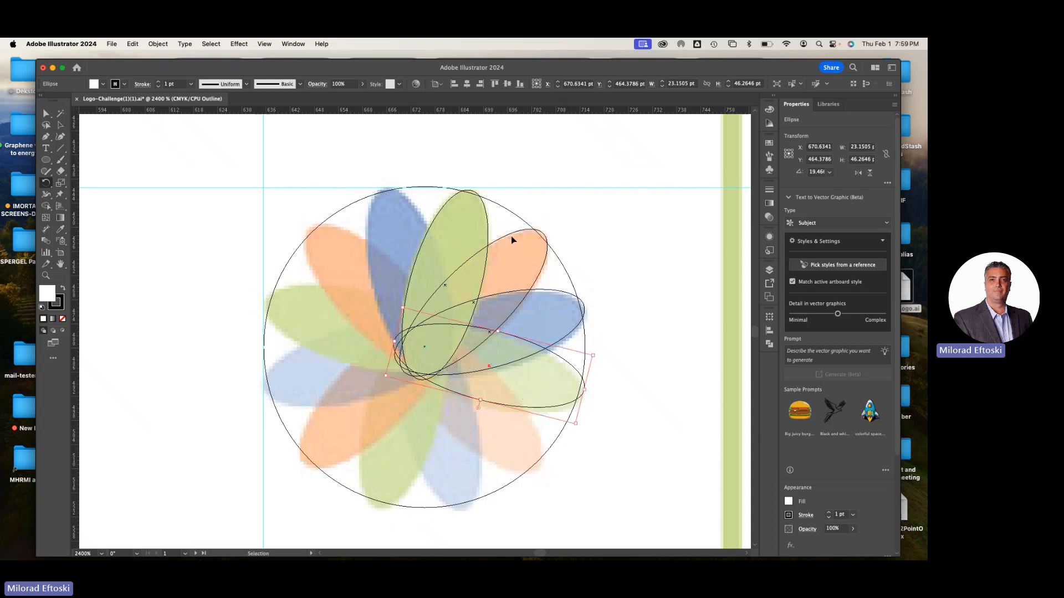
pyautogui.press('super+z')
pyautogui.press('super+z')
pyautogui.press('super+z')
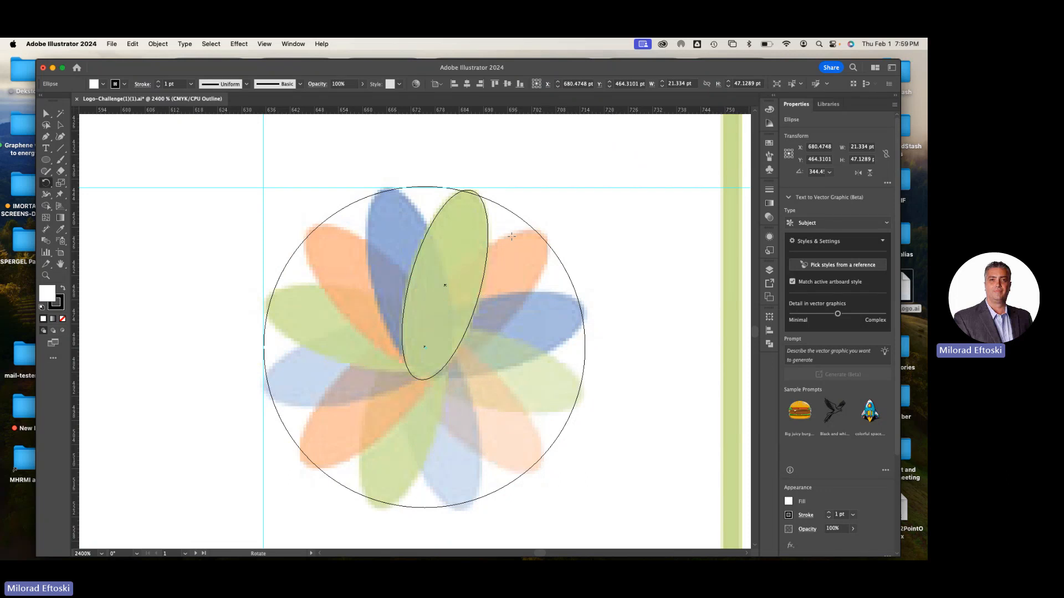
# Reselect the petal ellipse, set the circle's centre as its rotation point and preview a rotation of 30°
pyautogui.click(60, 125)
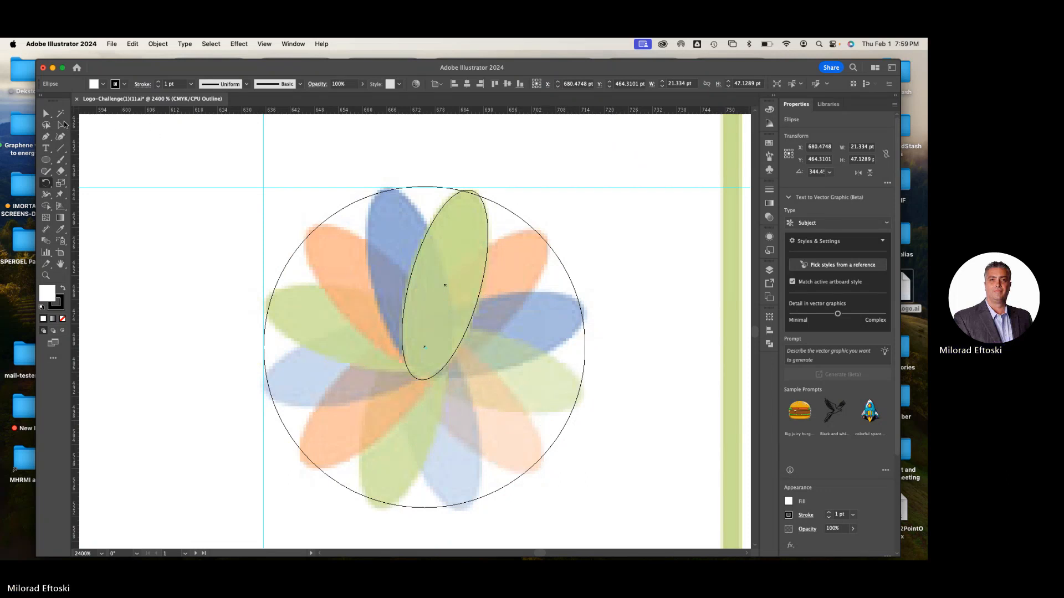
pyautogui.click(148, 145)
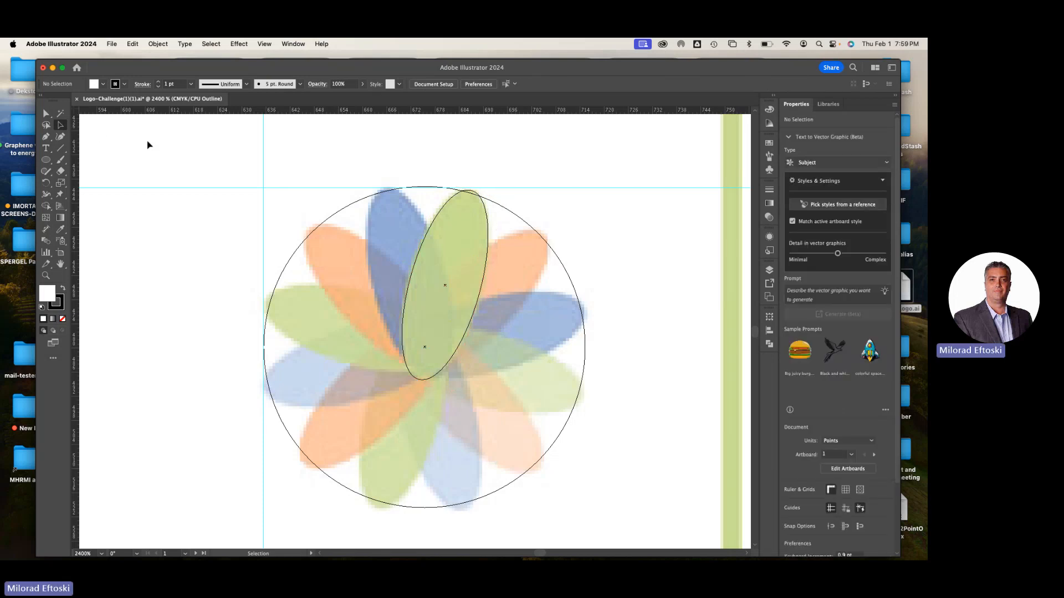
pyautogui.click(486, 275)
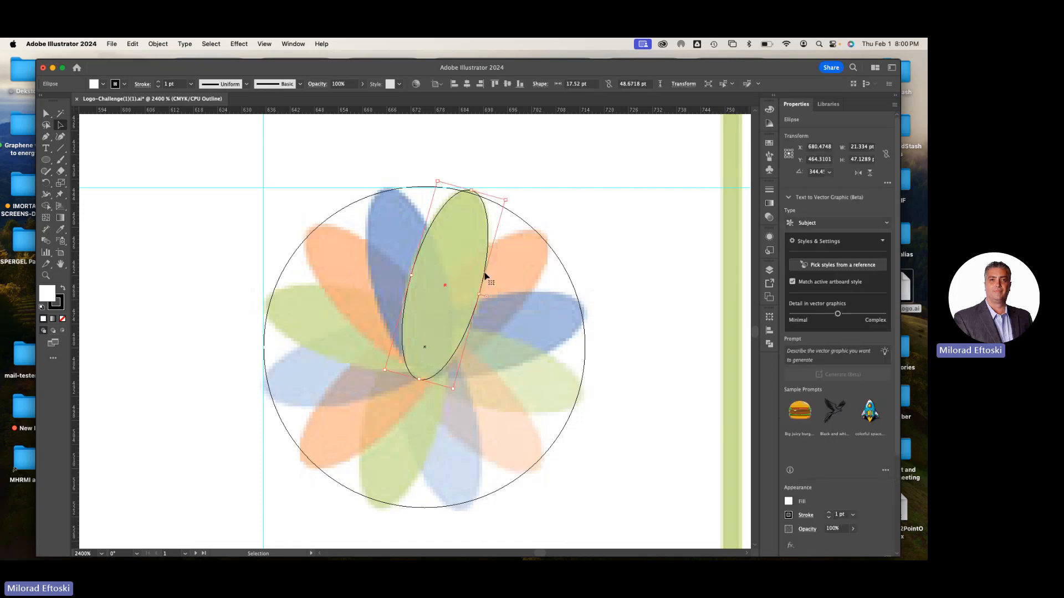
pyautogui.click(46, 184)
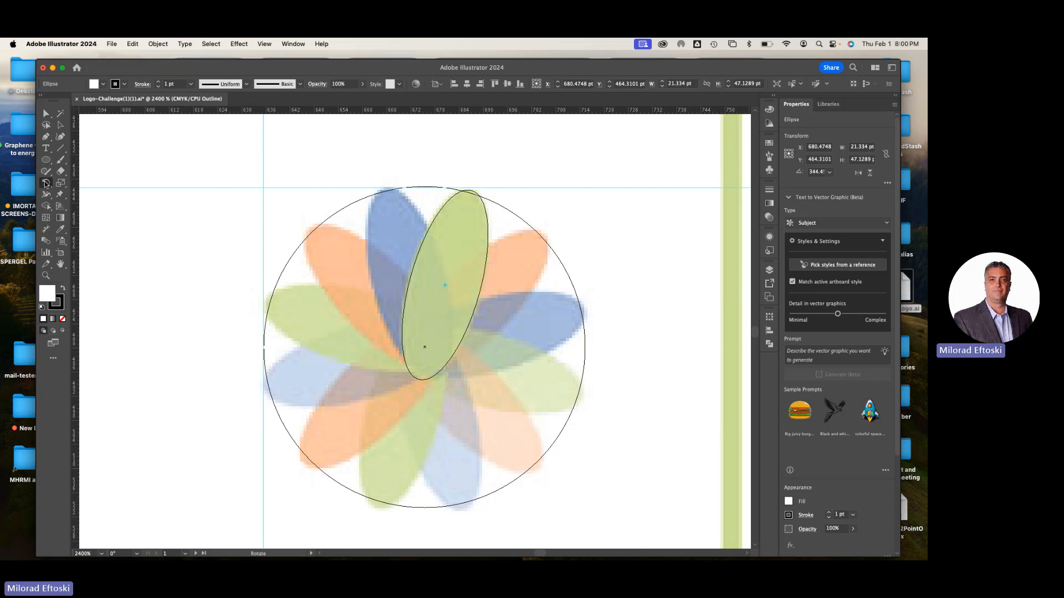
pyautogui.keyDown('alt'); pyautogui.click(425, 348); pyautogui.keyUp('alt')
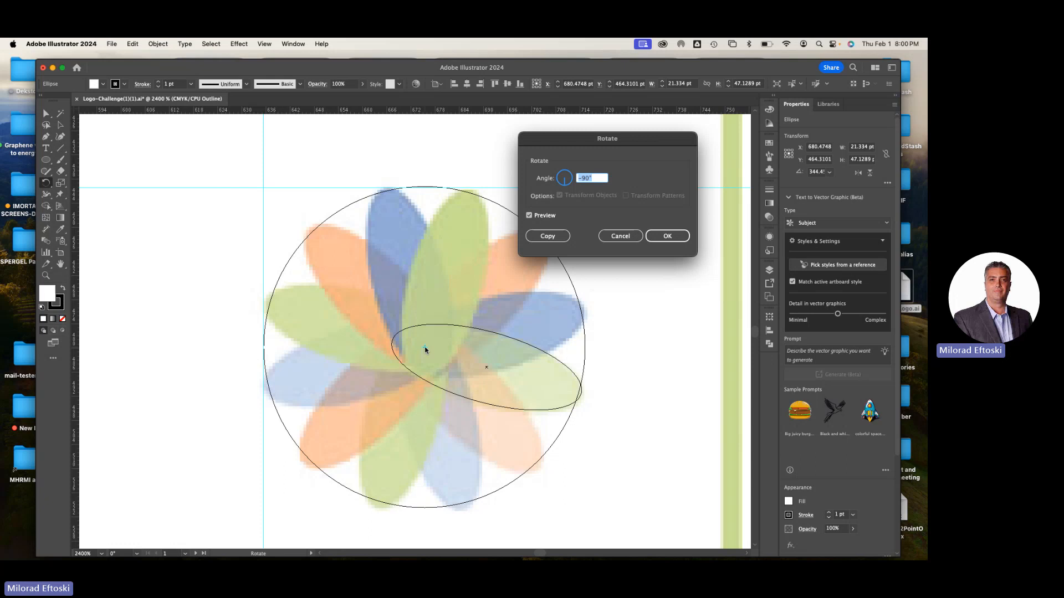
pyautogui.write('30')
pyautogui.press('Tab')
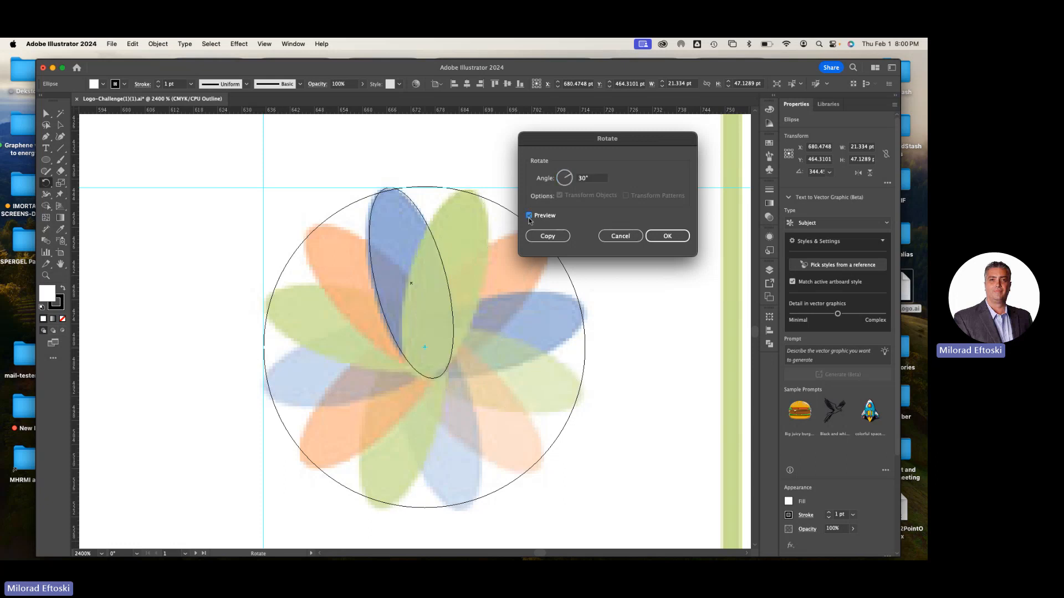
pyautogui.click(529, 217)
pyautogui.click(529, 216)
# Set the petal ellipse's rotation angle to -30°, toggle the preview to compare, and create a rotated copy on the neighbouring orange petal
pyautogui.doubleClick(580, 179)
pyautogui.write('-30')
pyautogui.press('Tab')
pyautogui.click(531, 215)
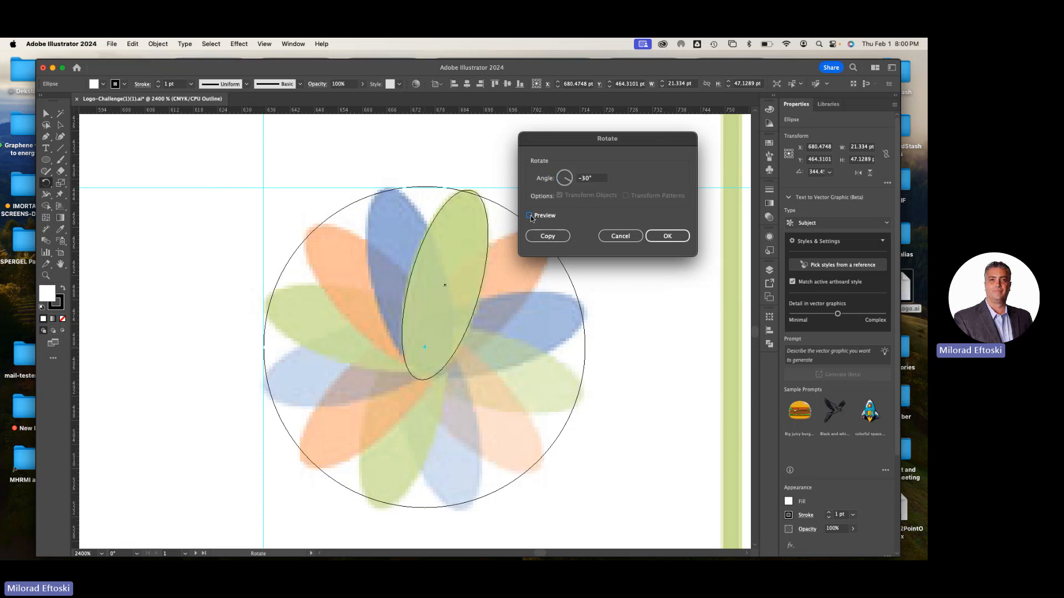
pyautogui.click(530, 215)
pyautogui.moveTo(556, 143); pyautogui.dragTo(645, 146)
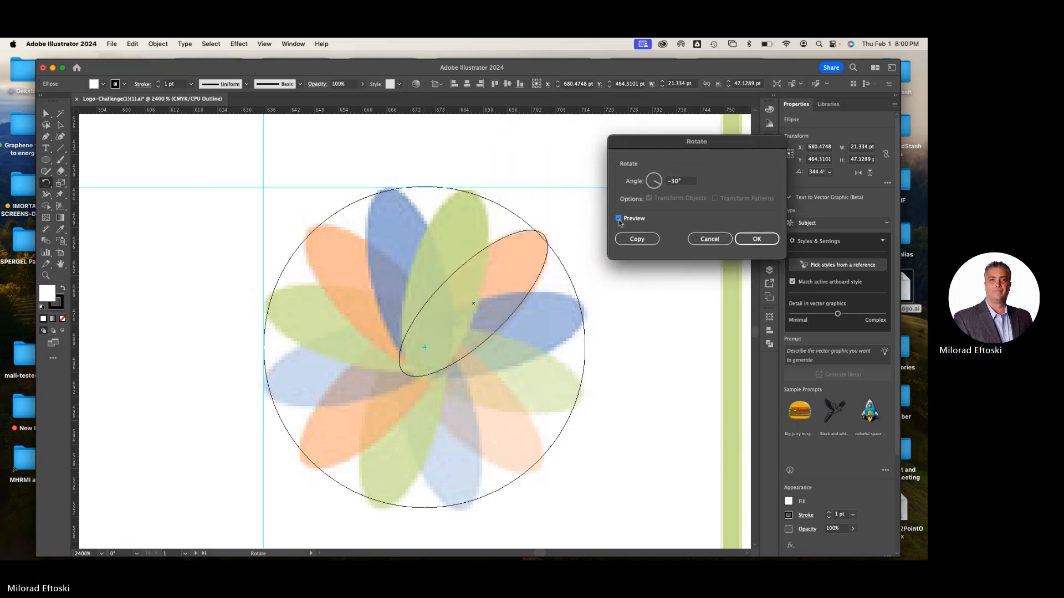
pyautogui.click(619, 218)
pyautogui.click(619, 218)
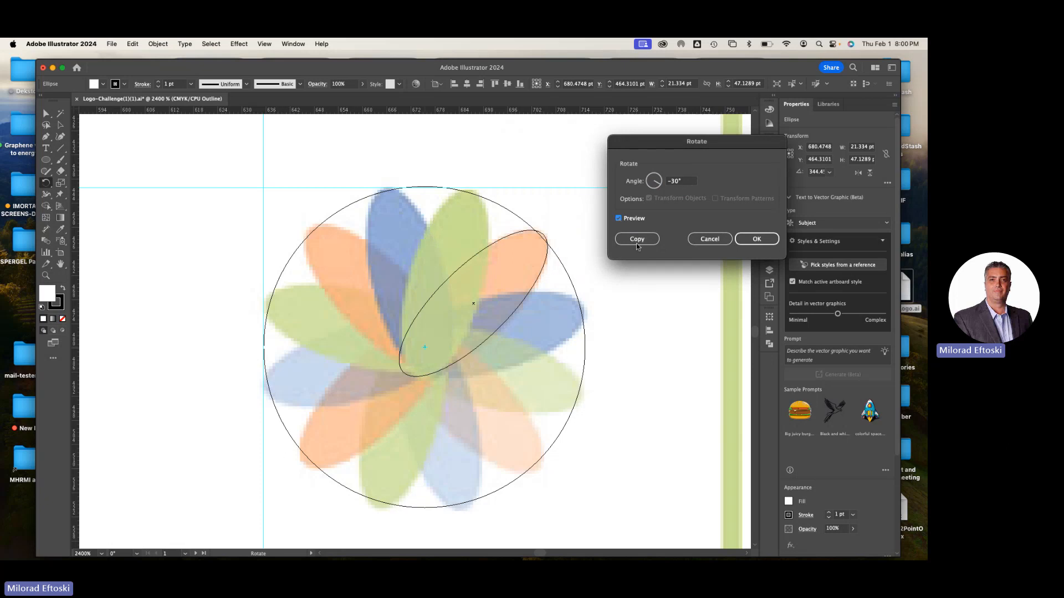
pyautogui.click(636, 240)
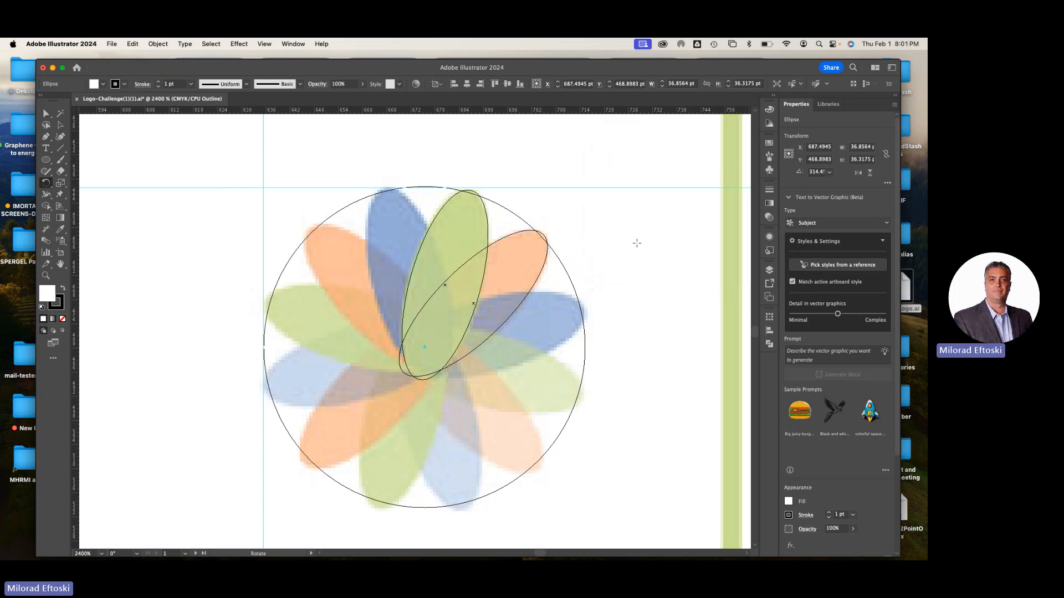
# Repeat the -30° rotated copy clockwise around the circle until every petal of the flower has an ellipse
pyautogui.click(60, 125)
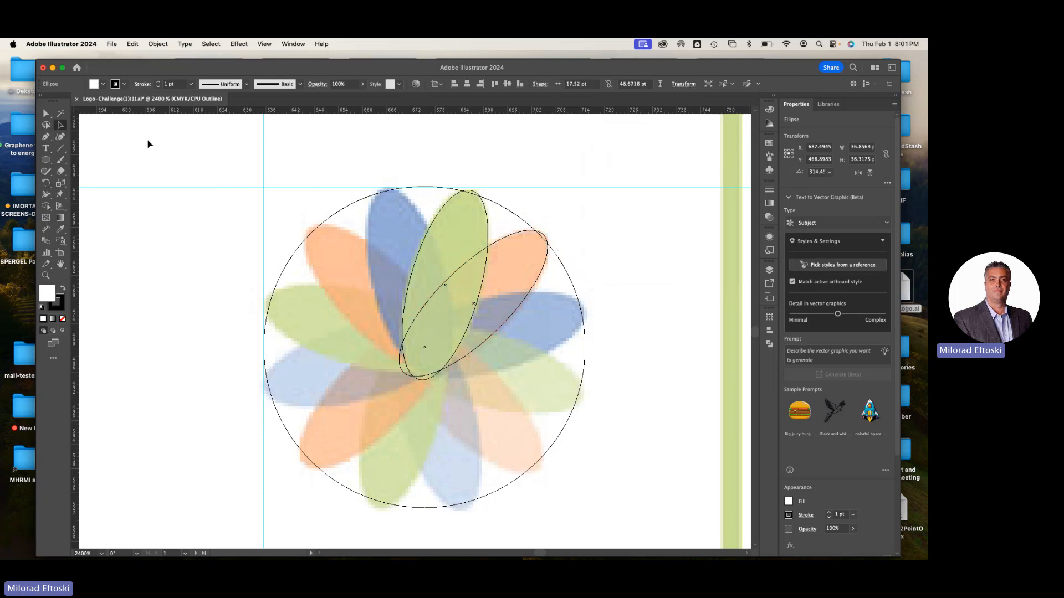
pyautogui.press('super+d')
pyautogui.press('super+d')
pyautogui.press('super+d')
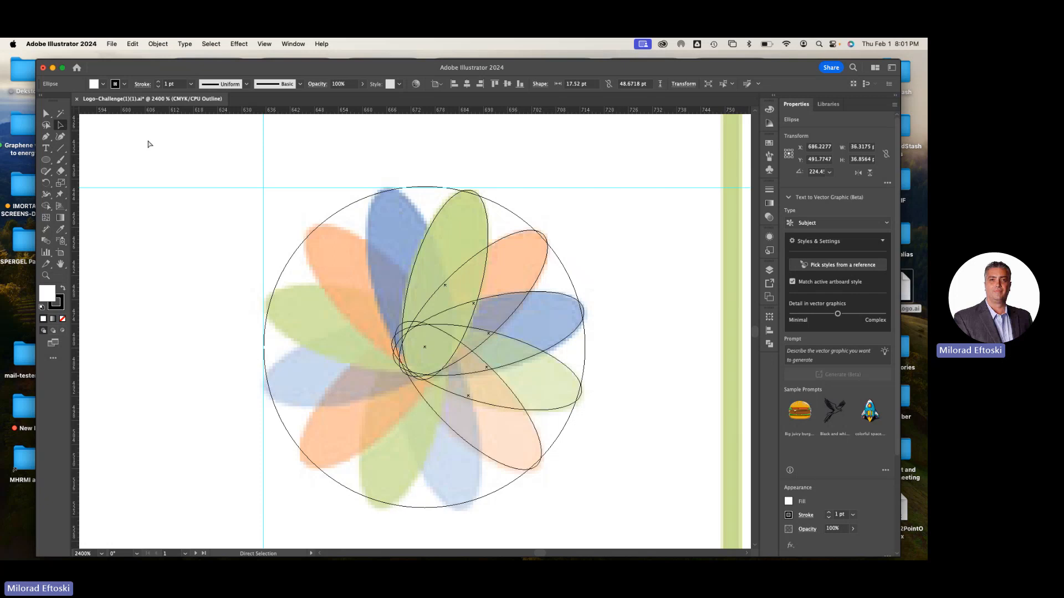
pyautogui.press('super+d')
pyautogui.press('super+d')
pyautogui.press('super+d')
pyautogui.press('super+d')
pyautogui.press('super+d')
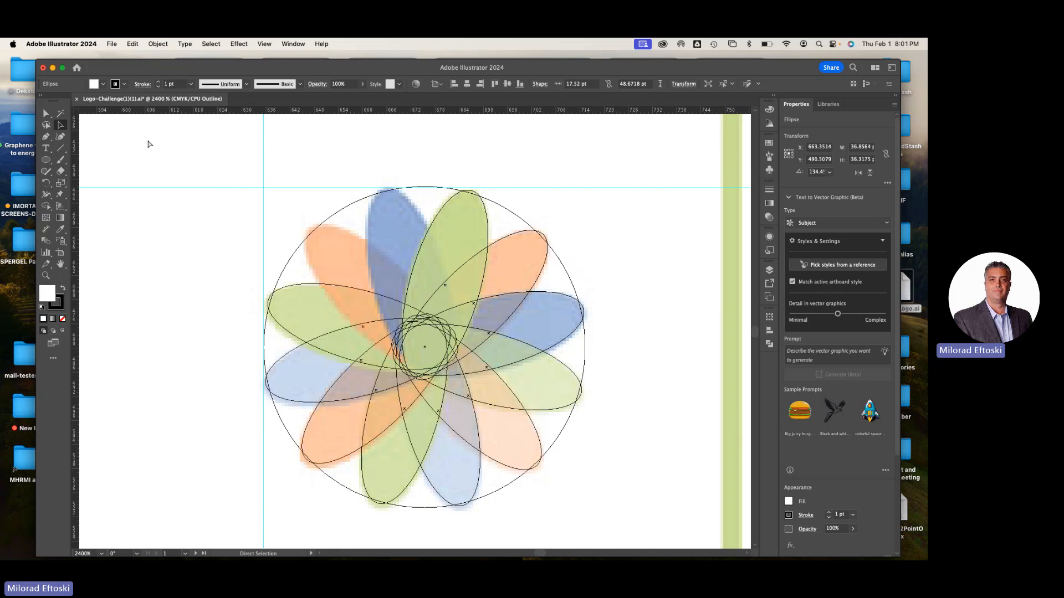
pyautogui.press('super+d')
pyautogui.press('super+d')
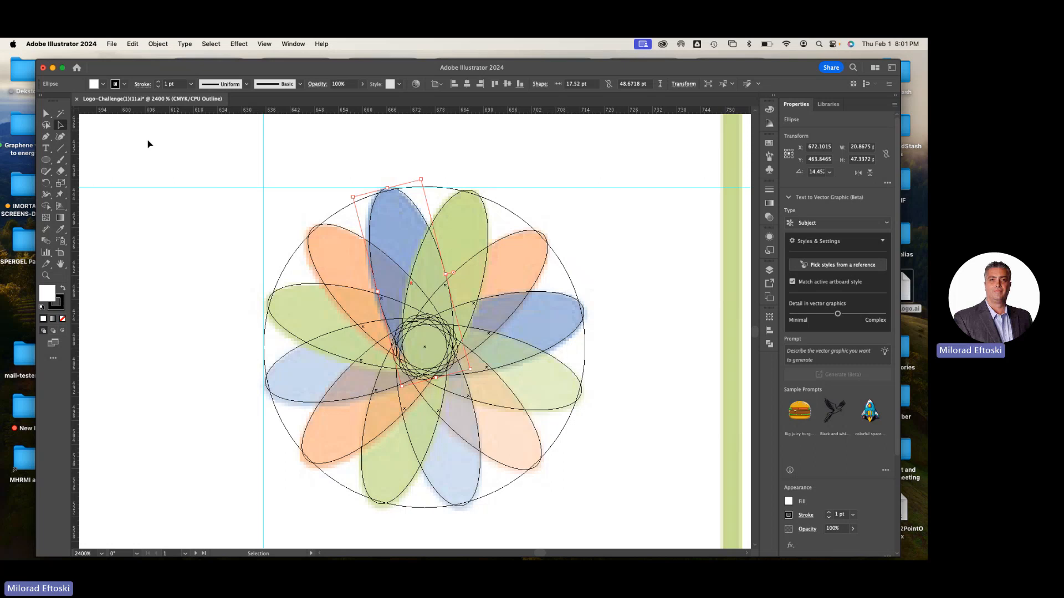
# Switch from outline to preview display, move the guide circle off the petals and delete it
pyautogui.press('super+y')
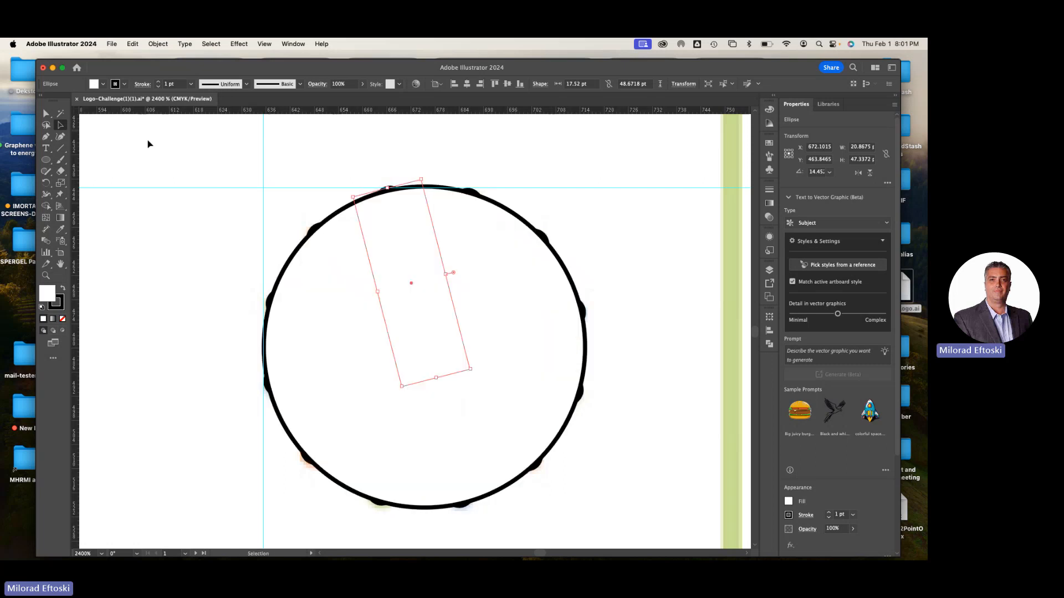
pyautogui.click(285, 221)
pyautogui.moveTo(332, 284); pyautogui.dragTo(404, 277)
pyautogui.press('Delete')
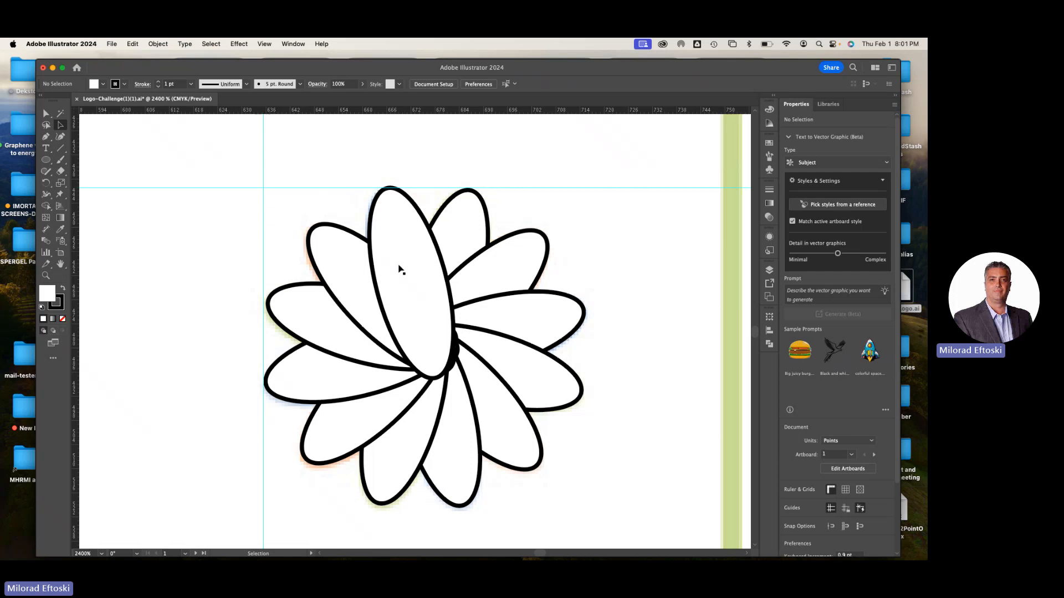
# Undo the circle deletion and all -30° petal copies, check the remaining shapes in preview display, and return to outline display
pyautogui.press('super+z')
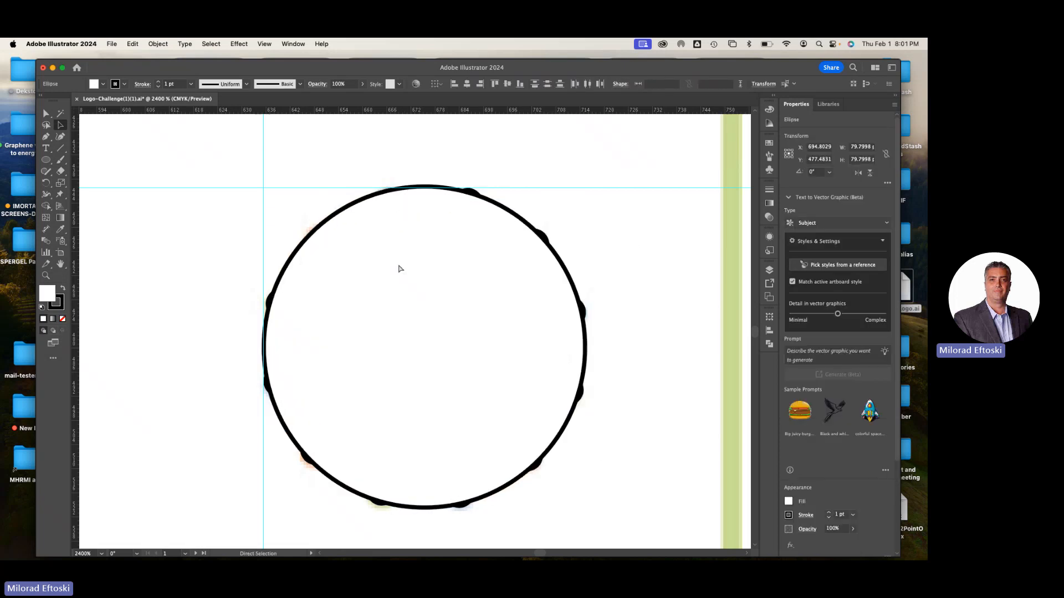
pyautogui.press('super+z')
pyautogui.press('super+z')
pyautogui.press('super+z')
pyautogui.press('super+z')
pyautogui.press('super+z')
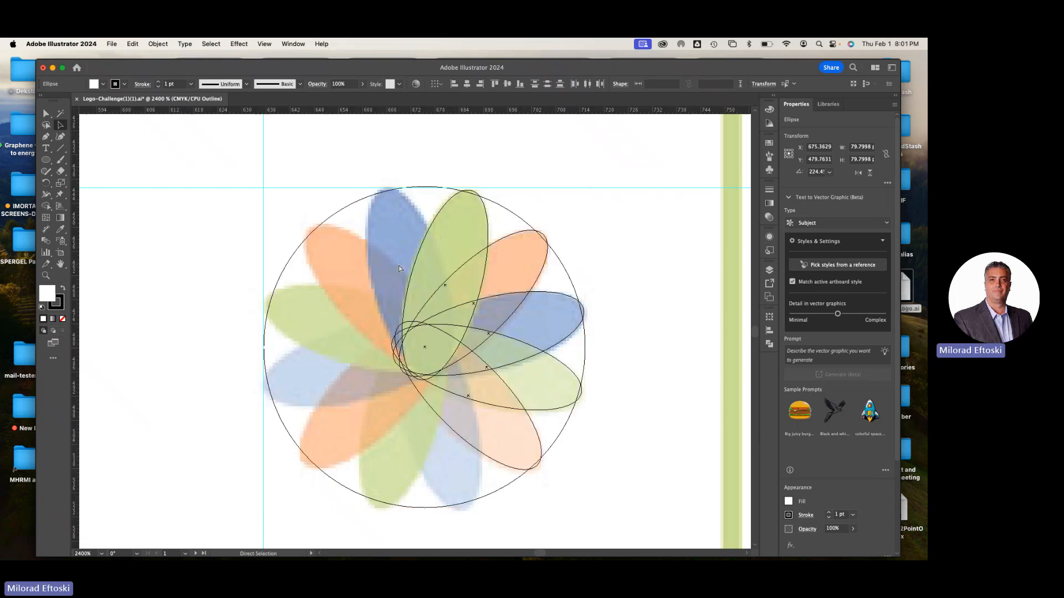
pyautogui.press('super+z')
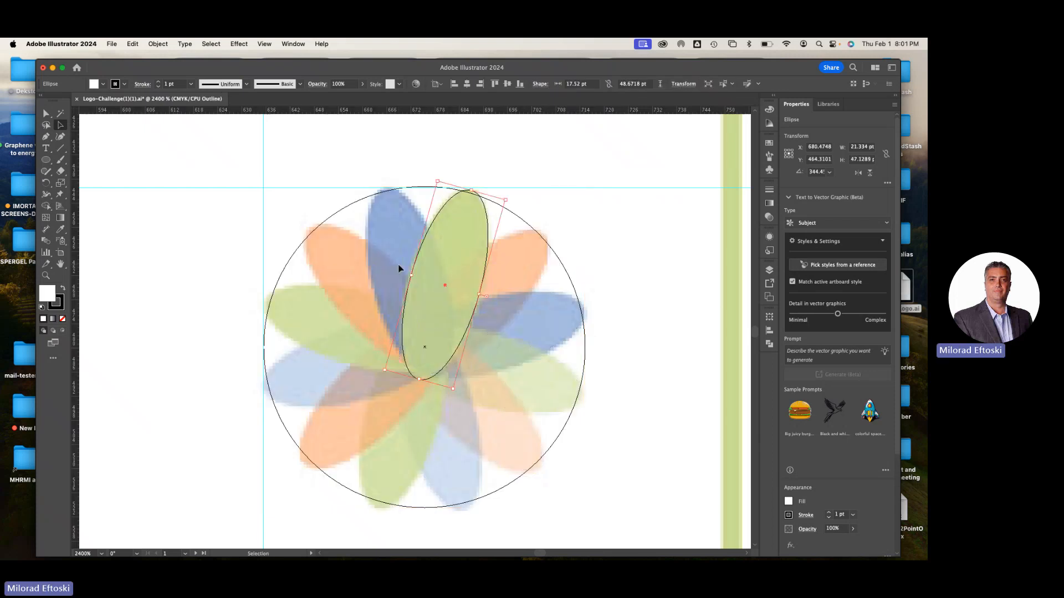
pyautogui.press('super+y')
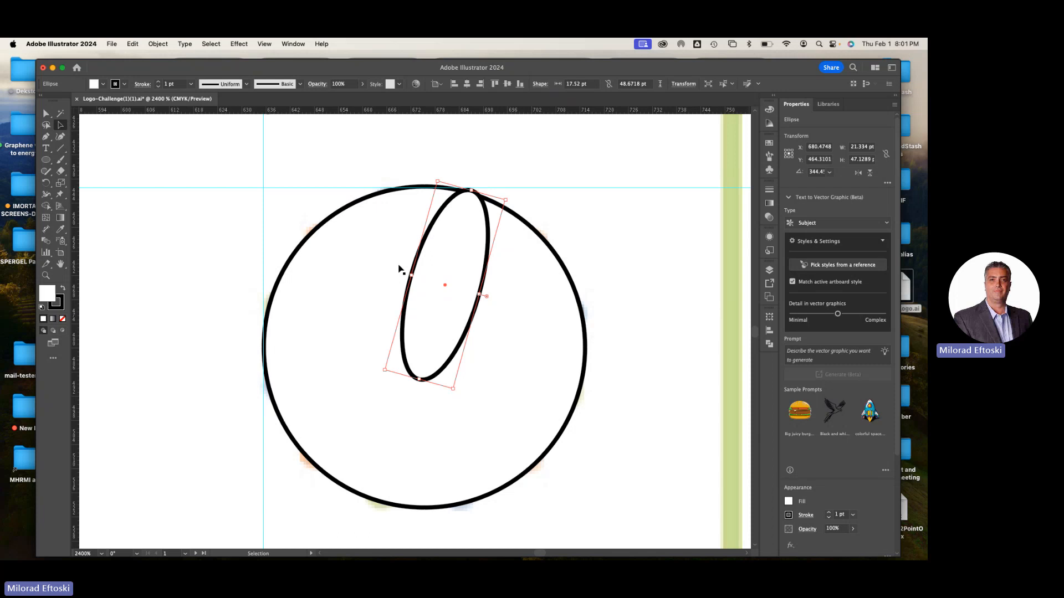
pyautogui.click(579, 238)
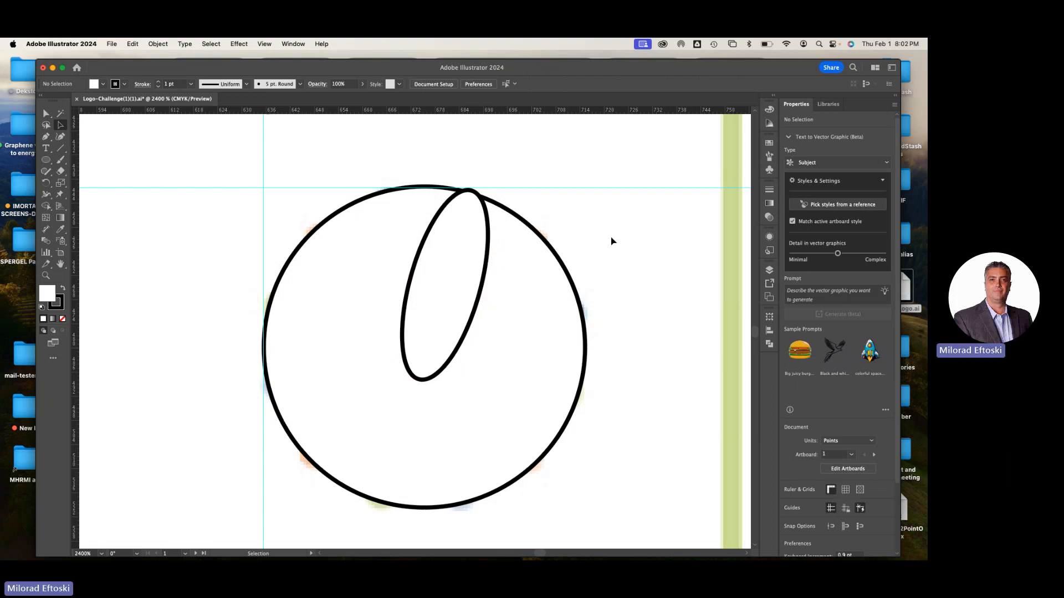
pyautogui.press('super+y')
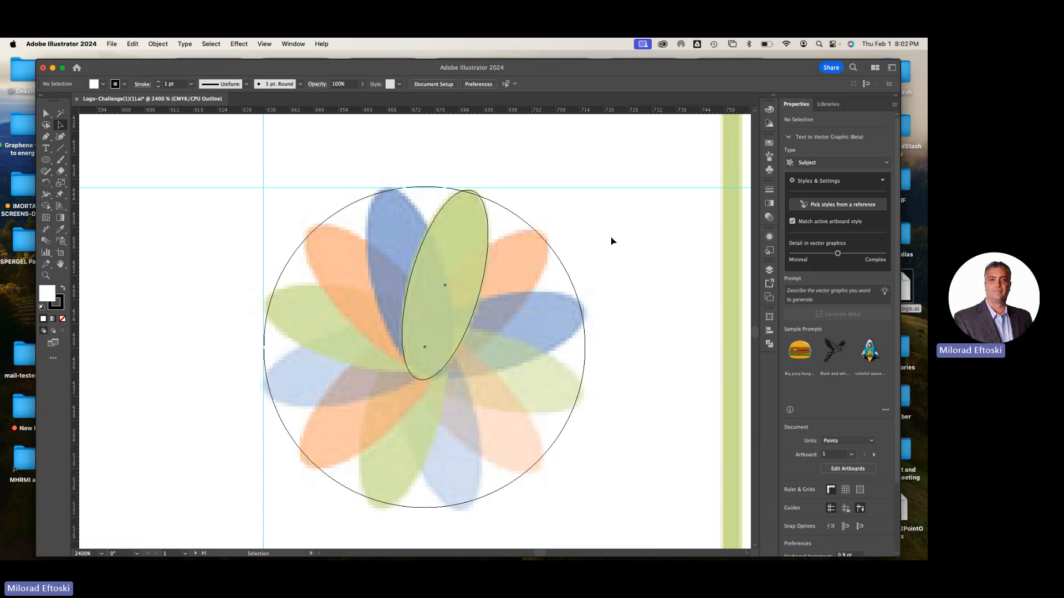
# Rotate a copy of the green petal's ellipse by 30° about the guide circle's centre onto the neighbouring blue petal
pyautogui.click(487, 248)
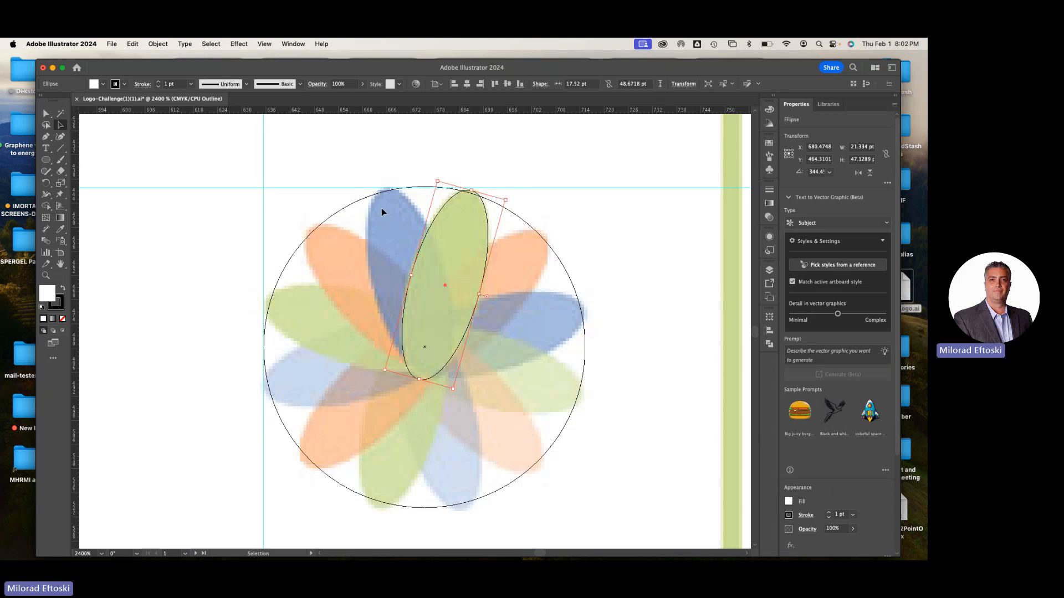
pyautogui.click(46, 184)
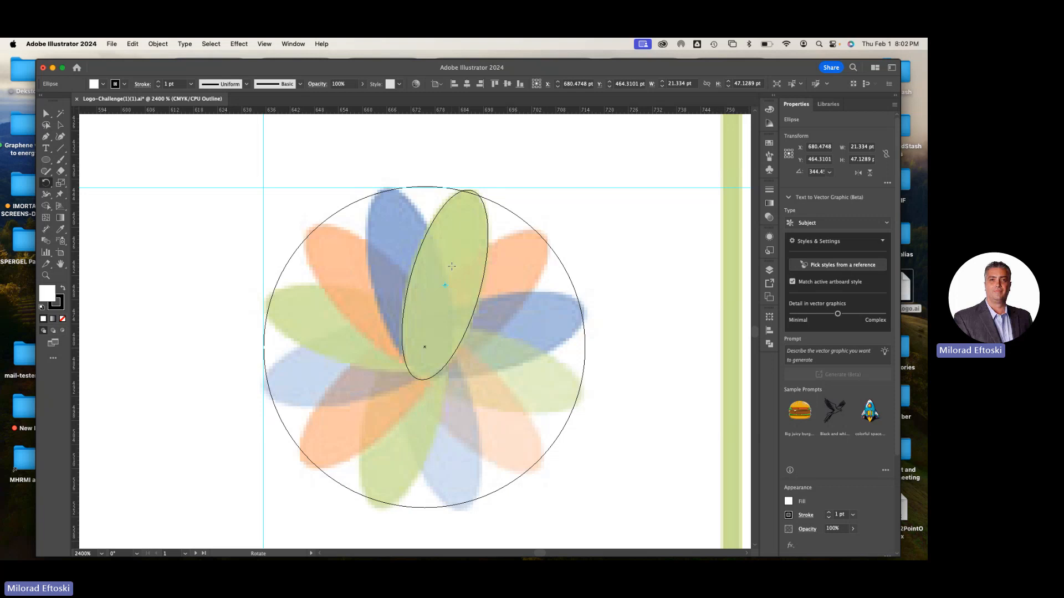
pyautogui.keyDown('alt'); pyautogui.click(424, 349); pyautogui.keyUp('alt')
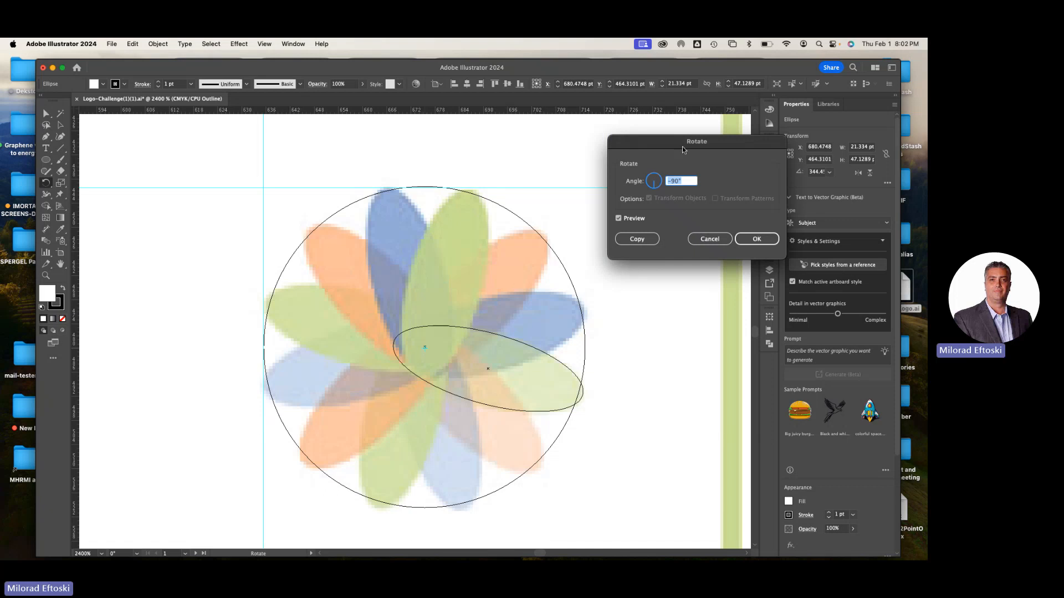
pyautogui.moveTo(676, 147); pyautogui.dragTo(643, 150)
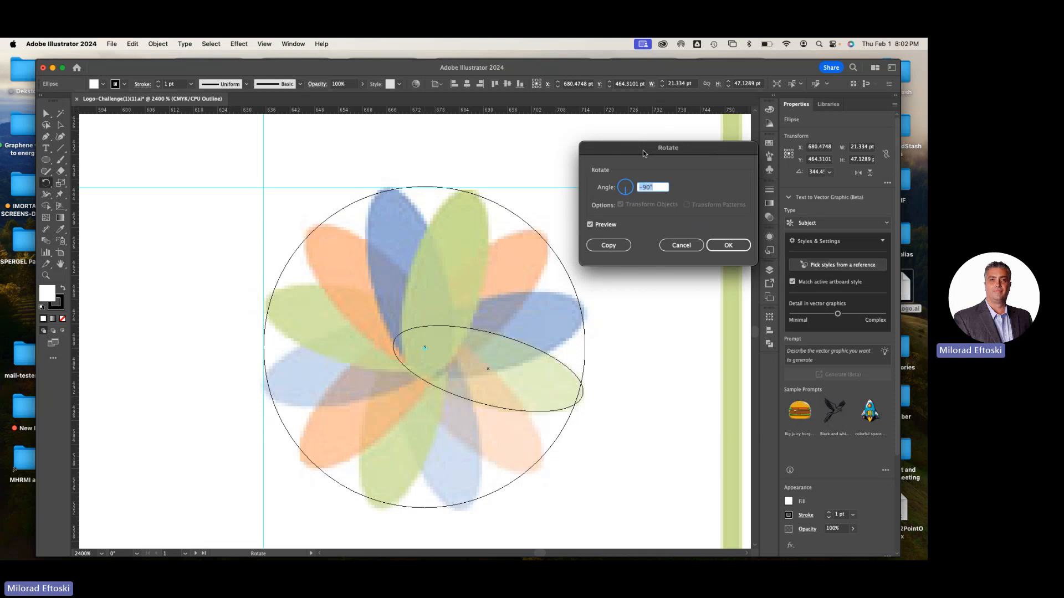
pyautogui.click(598, 227)
pyautogui.click(598, 227)
pyautogui.click(598, 227)
pyautogui.click(598, 227)
pyautogui.doubleClick(659, 189)
pyautogui.write('30')
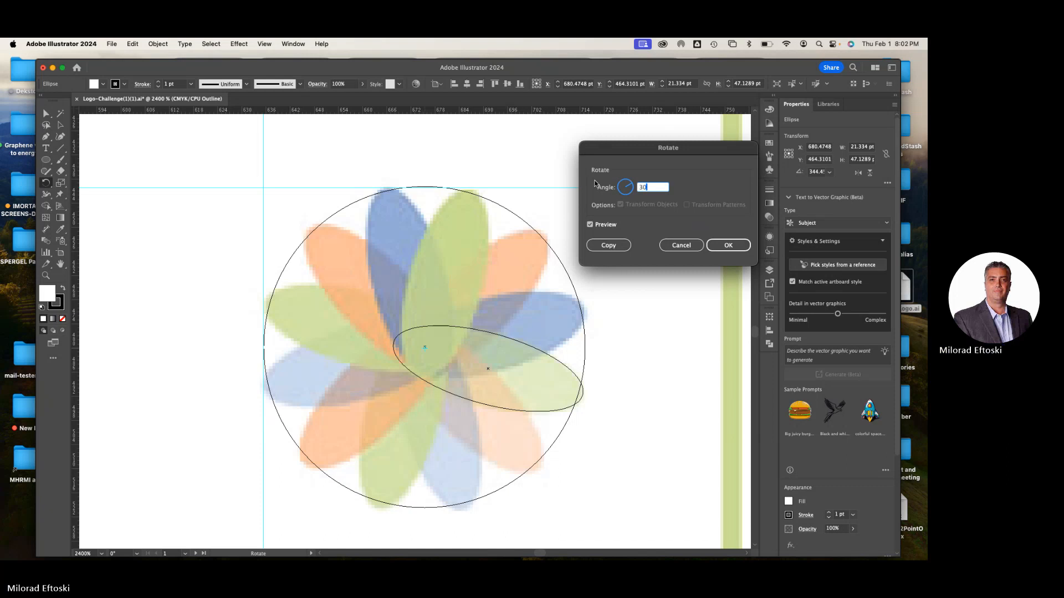
pyautogui.click(606, 245)
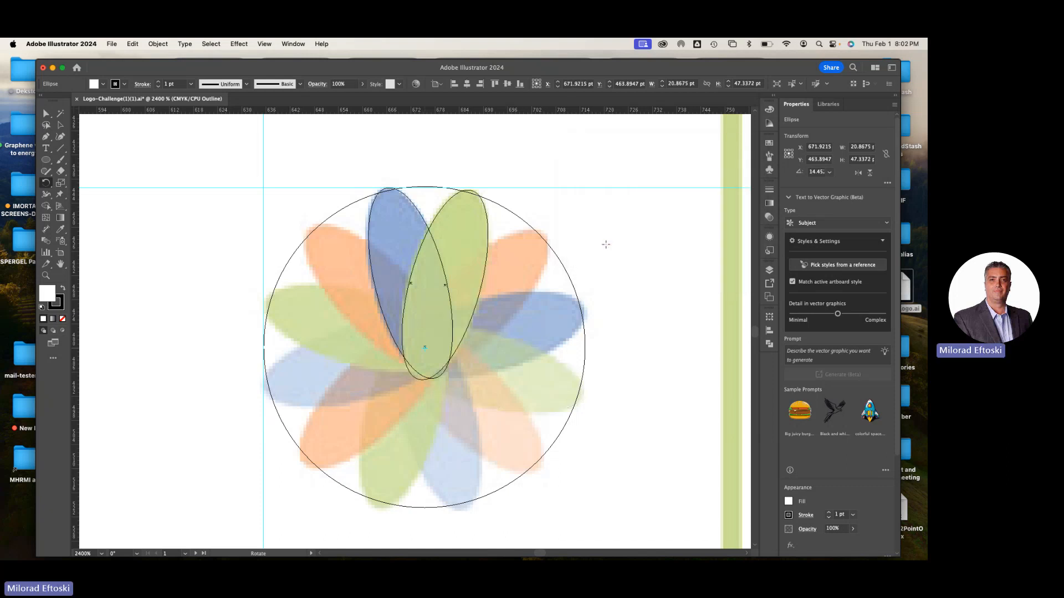
# Repeat the 30° rotated copy counterclockwise around the circle until all the flower's petals are outlined
pyautogui.press('super+d')
pyautogui.press('super+d')
pyautogui.press('super+d')
pyautogui.press('super+d')
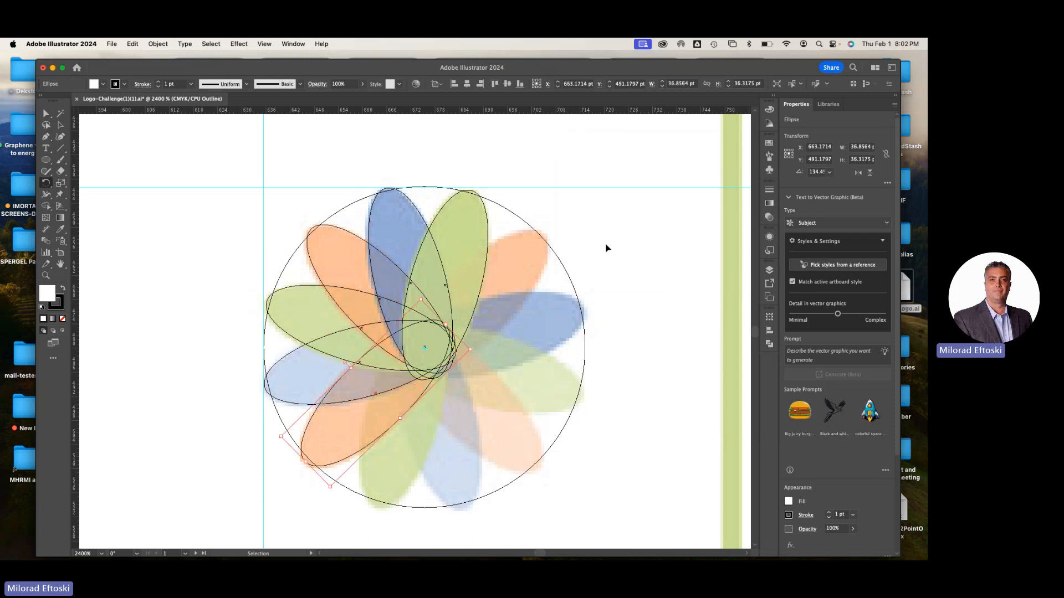
pyautogui.press('super+d')
pyautogui.press('super+d')
pyautogui.press('super+d')
pyautogui.press('super+d')
pyautogui.press('super+d')
pyautogui.press('super+d')
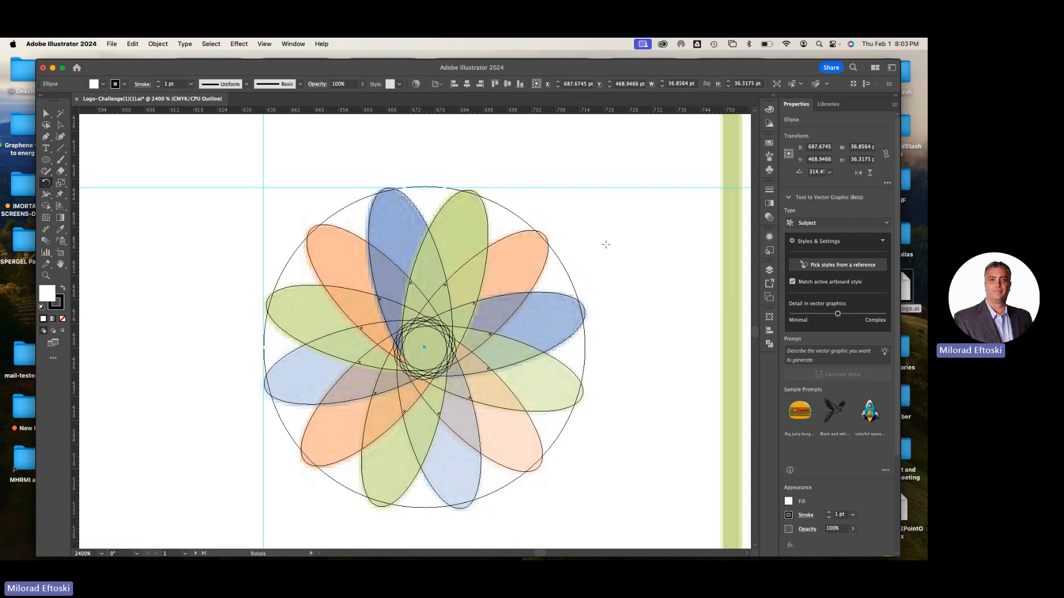
# Return to preview display, move the guide circle away from the petal ellipses and delete it
pyautogui.press('super+y')
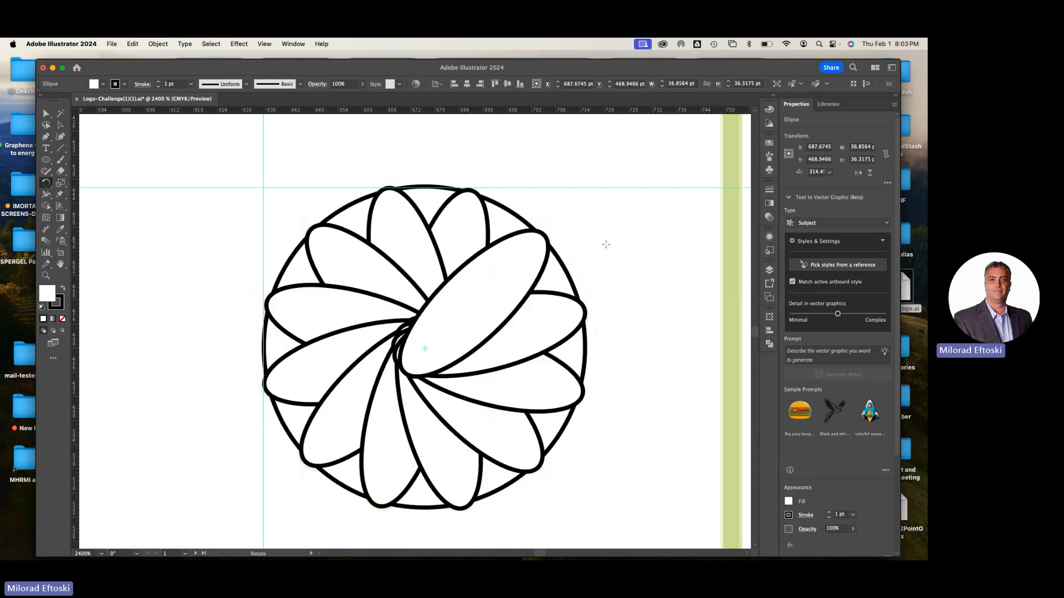
pyautogui.click(60, 125)
pyautogui.click(165, 130)
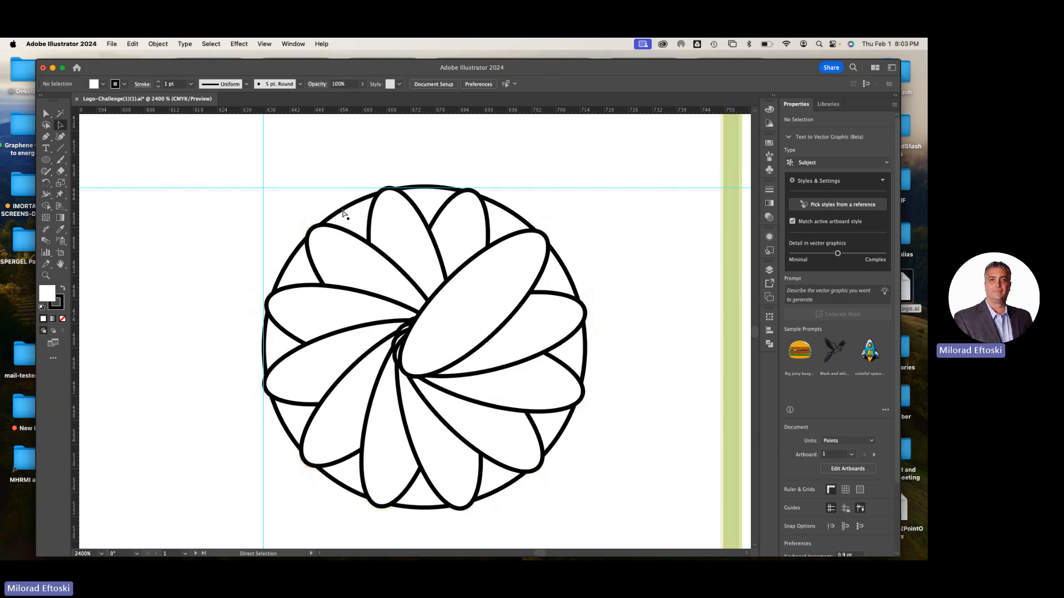
pyautogui.press('super+minus')
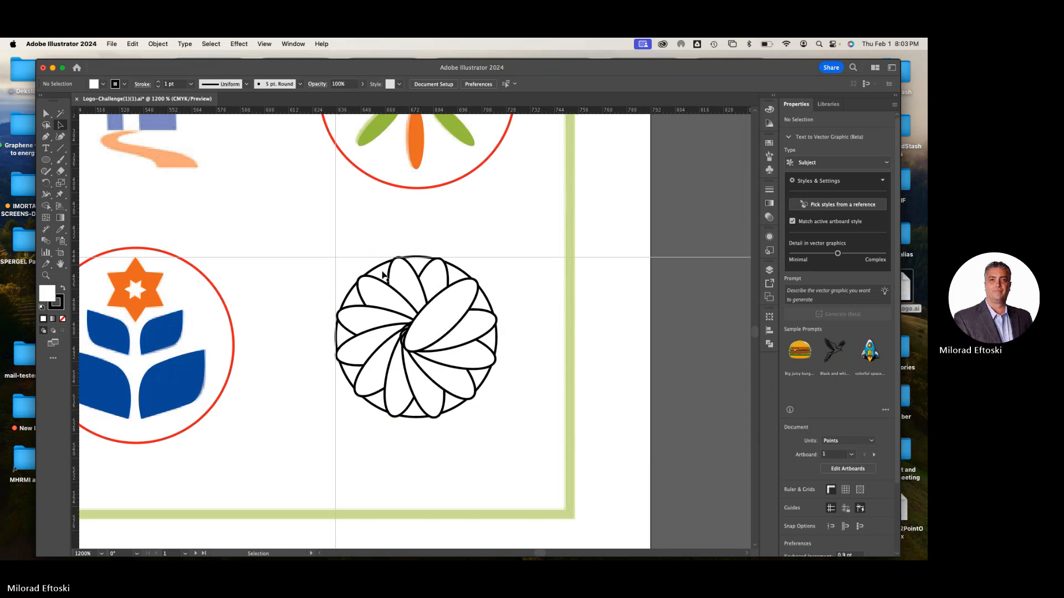
pyautogui.click(380, 271)
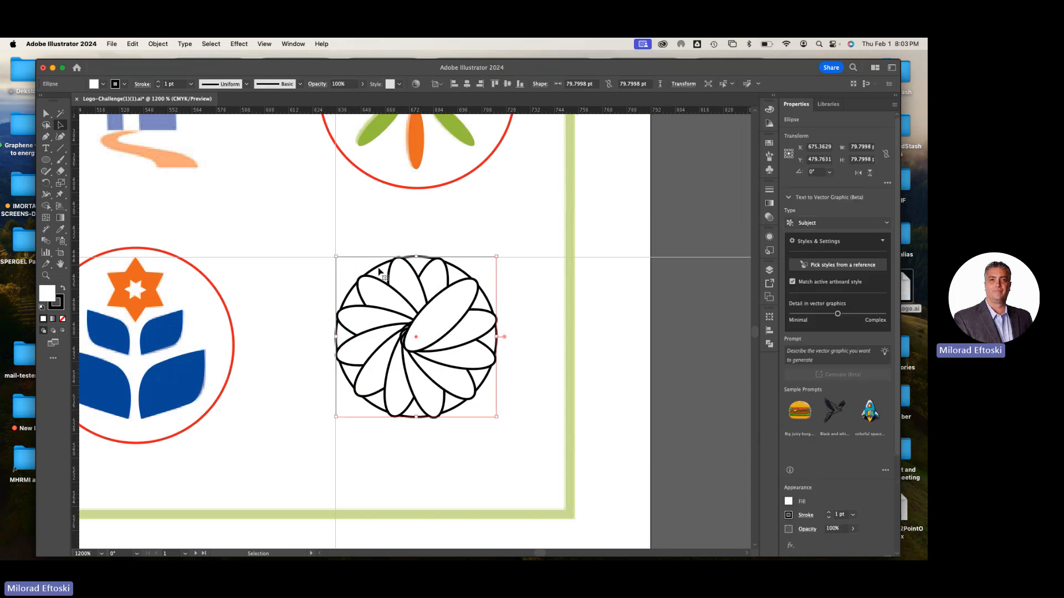
pyautogui.moveTo(380, 272); pyautogui.dragTo(577, 231)
pyautogui.press('Delete')
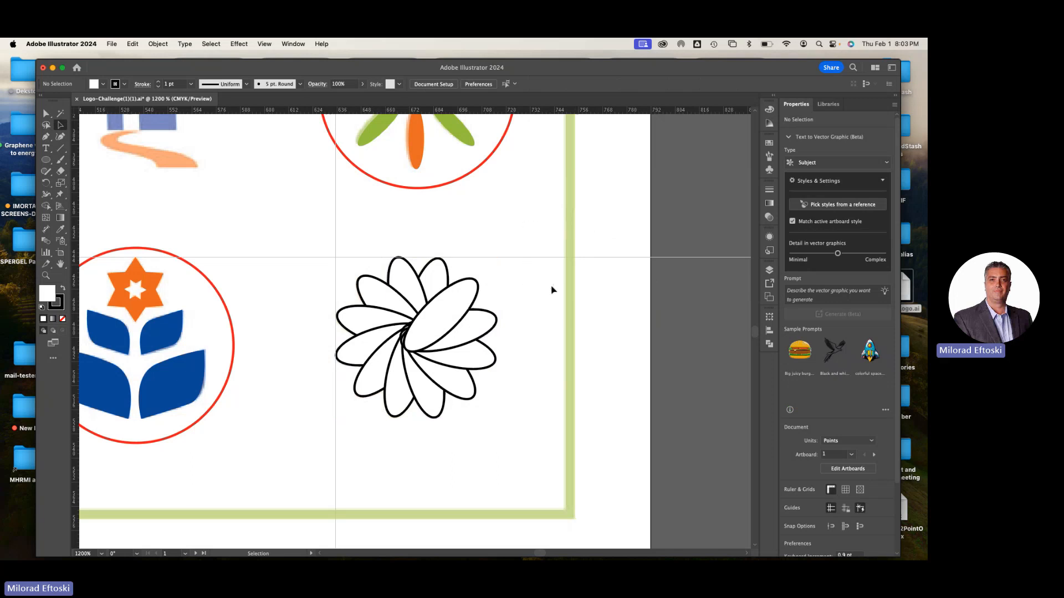
# Select all the petal ellipses, move them together to the right of the coloured reference flower, and deselect them
pyautogui.moveTo(496, 422); pyautogui.dragTo(339, 260)
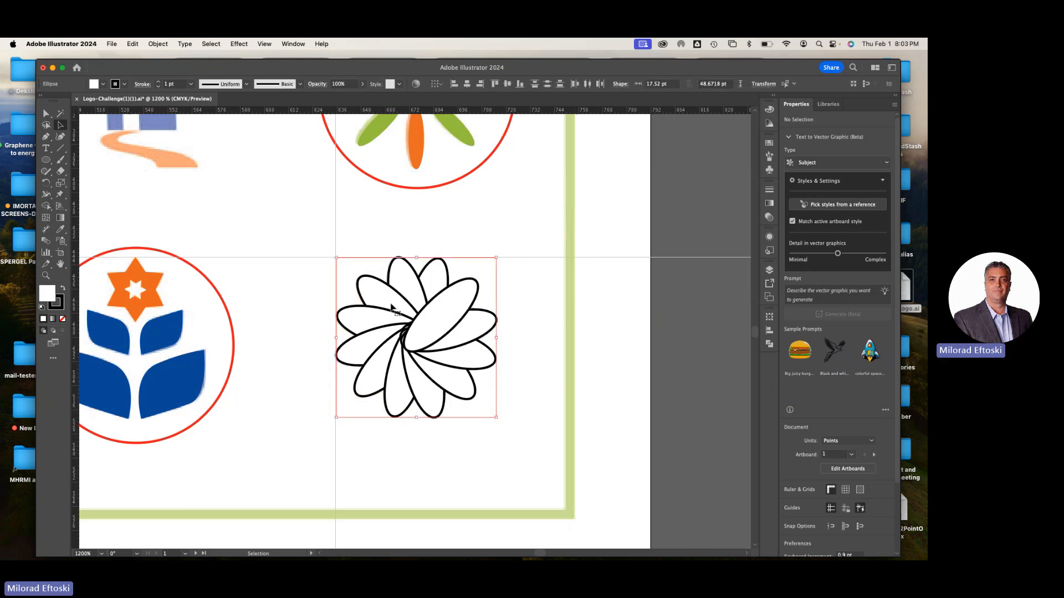
pyautogui.moveTo(388, 303); pyautogui.dragTo(538, 301)
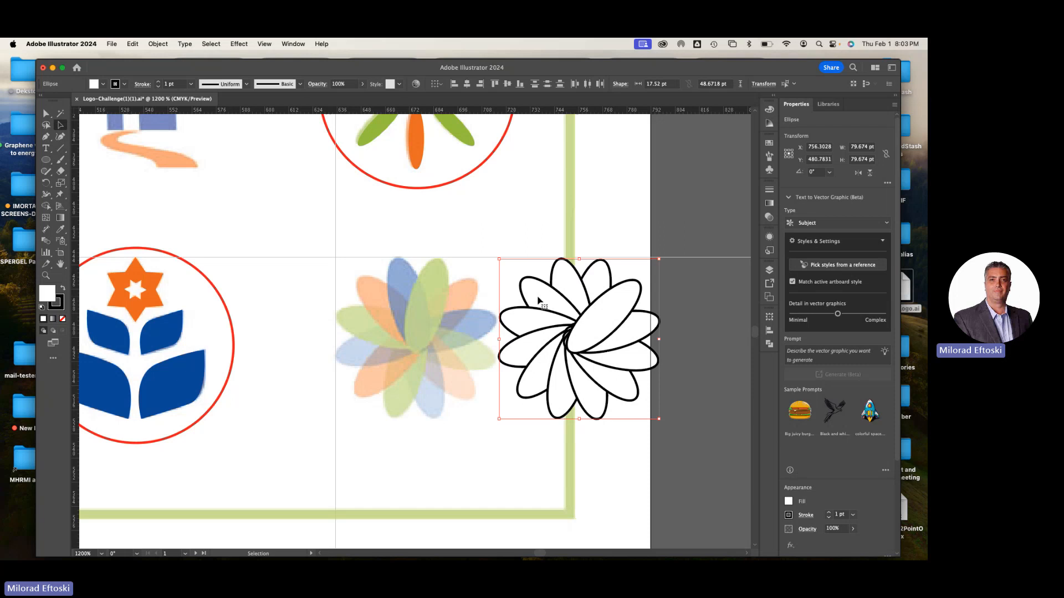
pyautogui.click(478, 237)
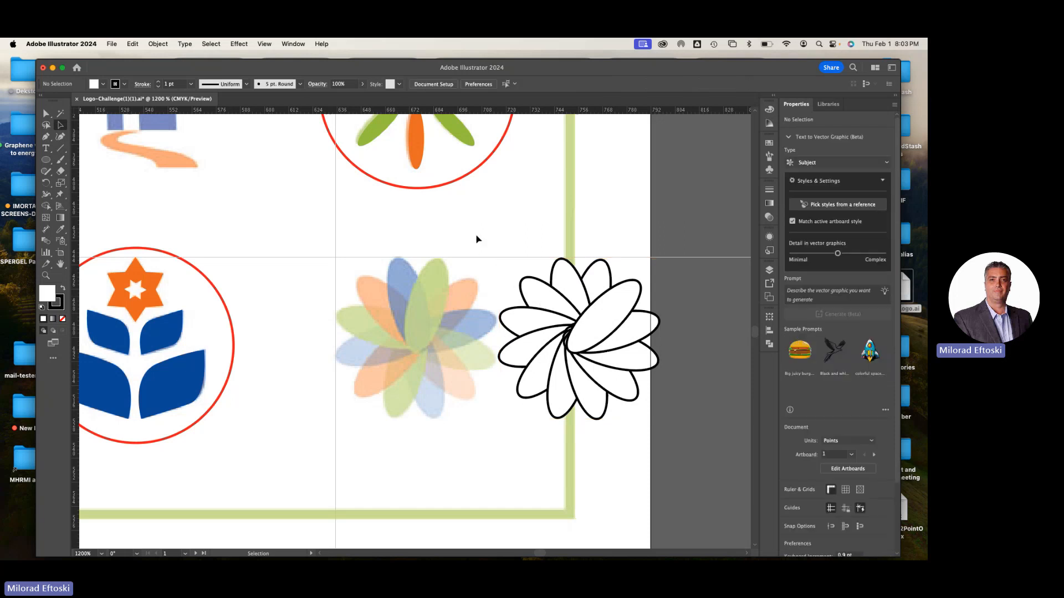
# Colour the new flower's two uppermost petals blue and green and its upper-right petal orange, sampling each fill from the matching reference petals
pyautogui.click(574, 285)
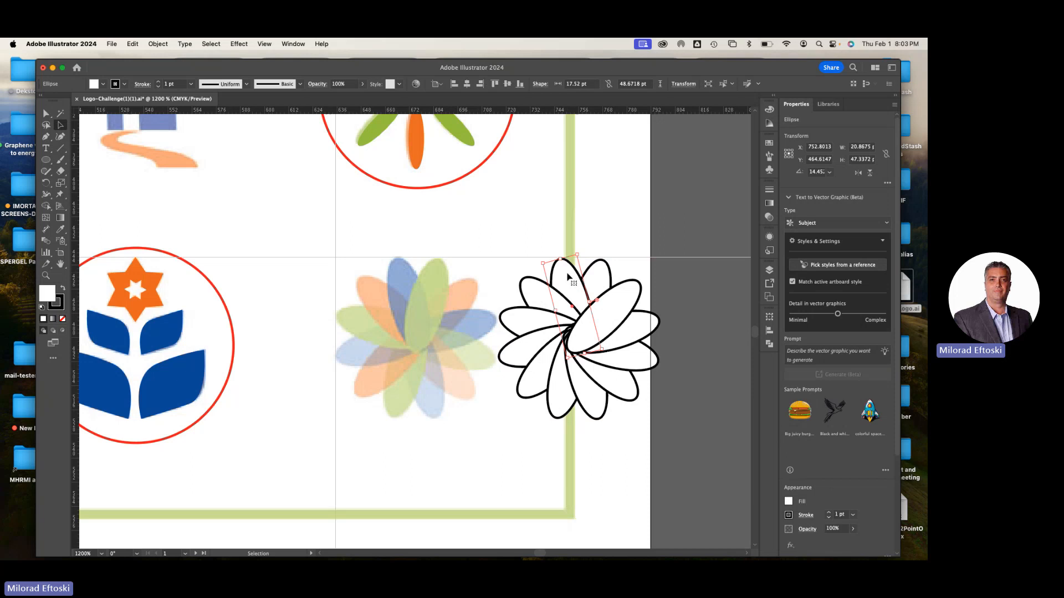
pyautogui.click(60, 229)
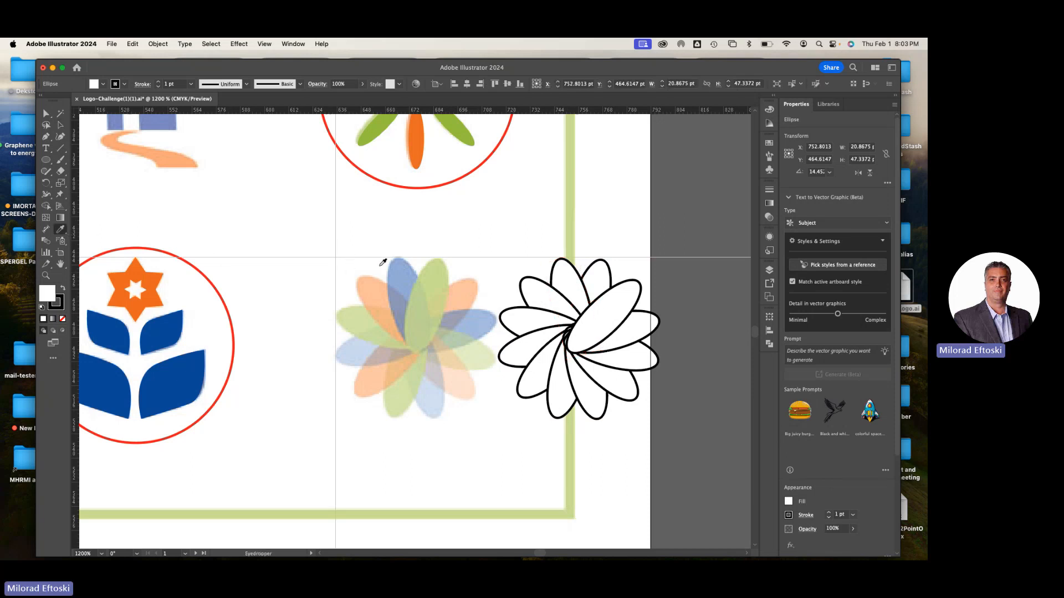
pyautogui.click(399, 267)
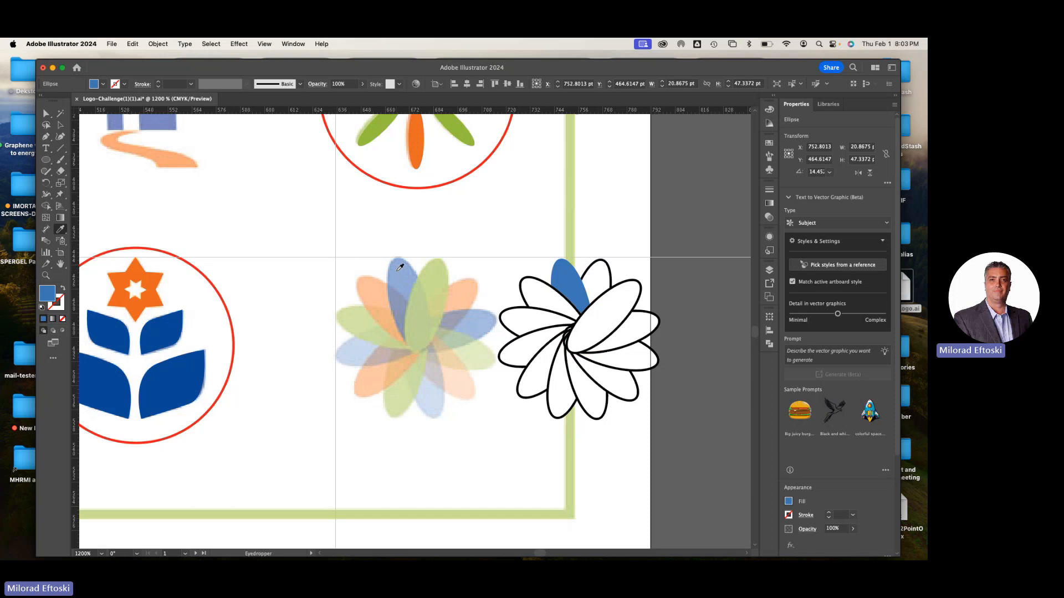
pyautogui.keyDown('super'); pyautogui.click(599, 276); pyautogui.keyUp('super')
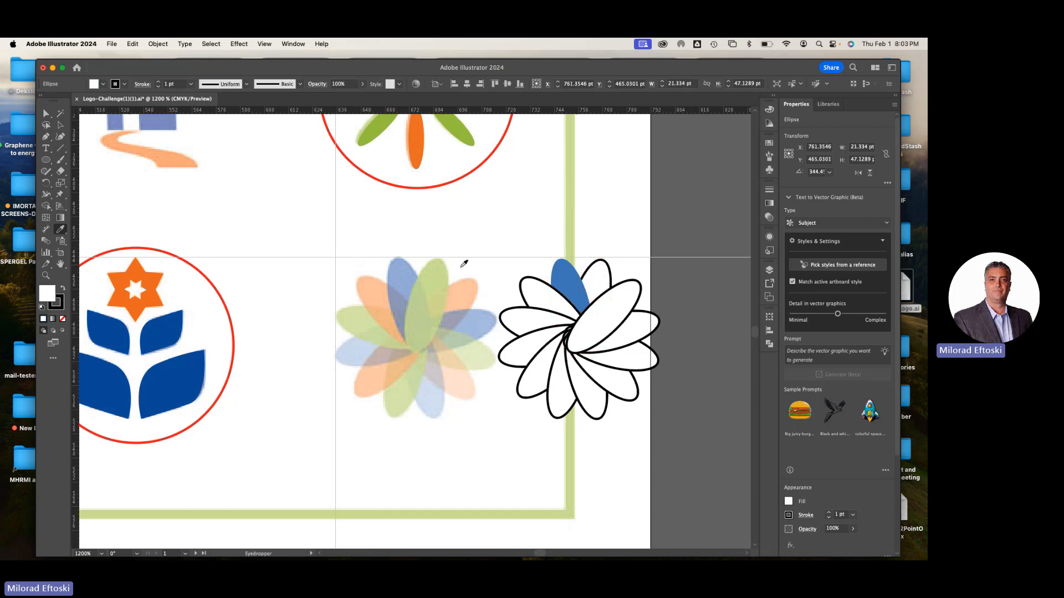
pyautogui.click(439, 273)
pyautogui.keyDown('super'); pyautogui.click(631, 306); pyautogui.keyUp('super')
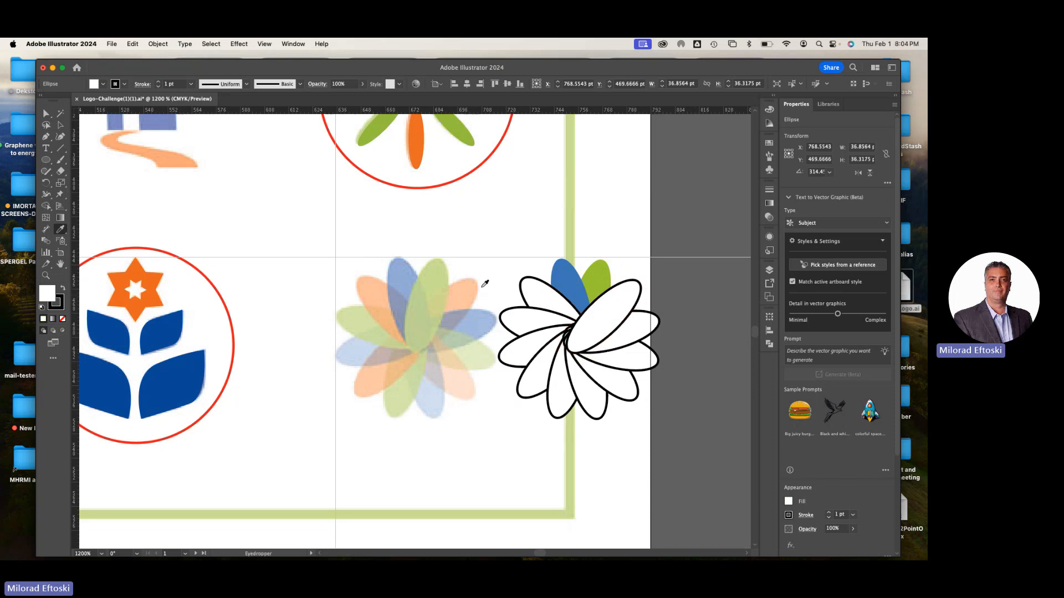
pyautogui.click(485, 284)
# Fill the two right-hand petals blue and light green and the lower-right petal light orange, sampled from the reference flower
pyautogui.keyDown('super'); pyautogui.click(631, 341); pyautogui.keyUp('super')
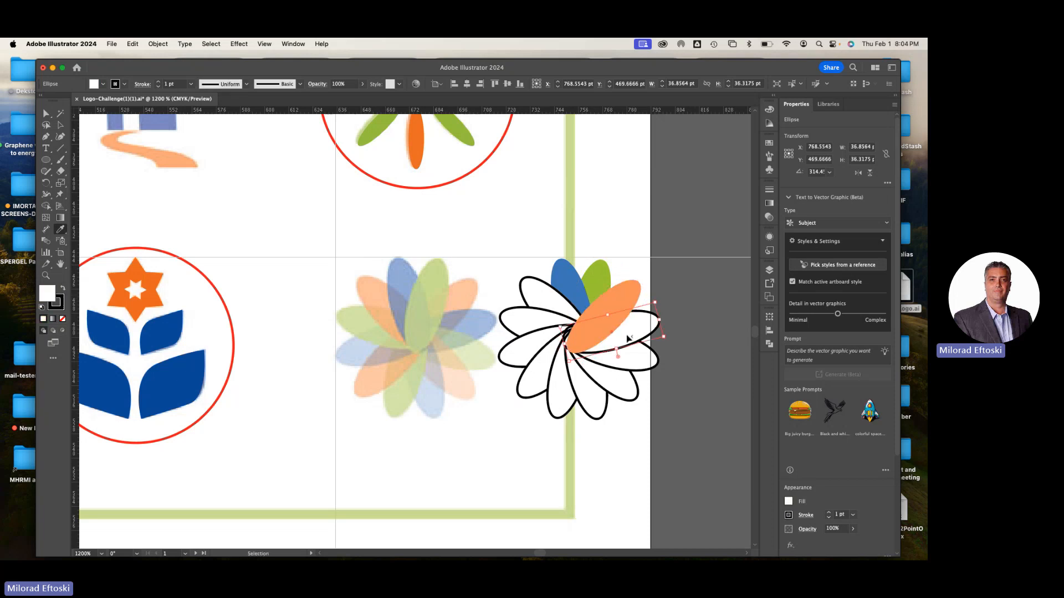
pyautogui.click(484, 318)
pyautogui.keyDown('super'); pyautogui.click(630, 366); pyautogui.keyUp('super')
pyautogui.click(481, 353)
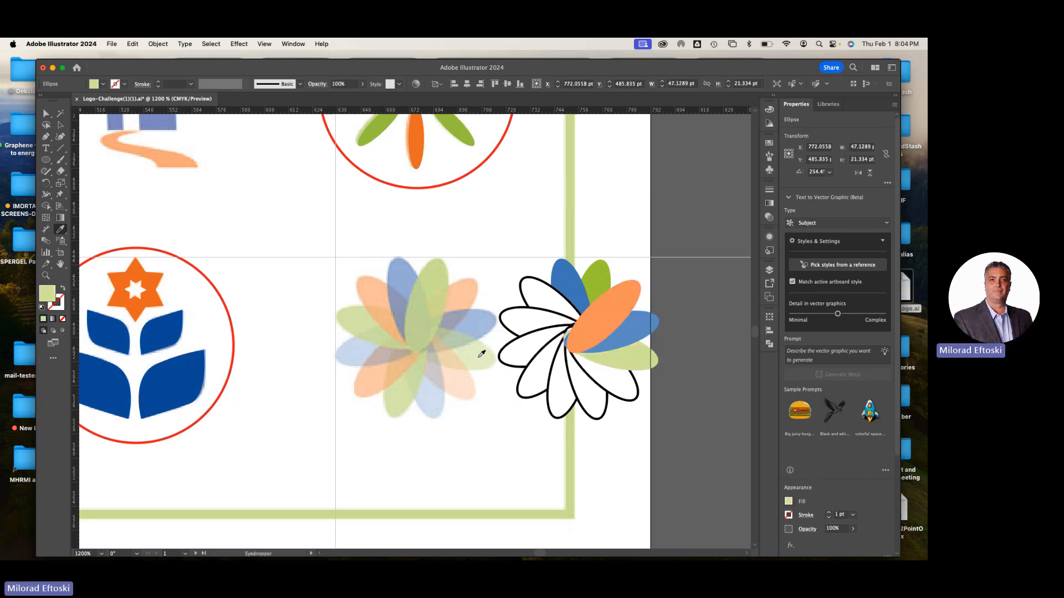
pyautogui.keyDown('super'); pyautogui.click(607, 392); pyautogui.keyUp('super')
pyautogui.click(459, 382)
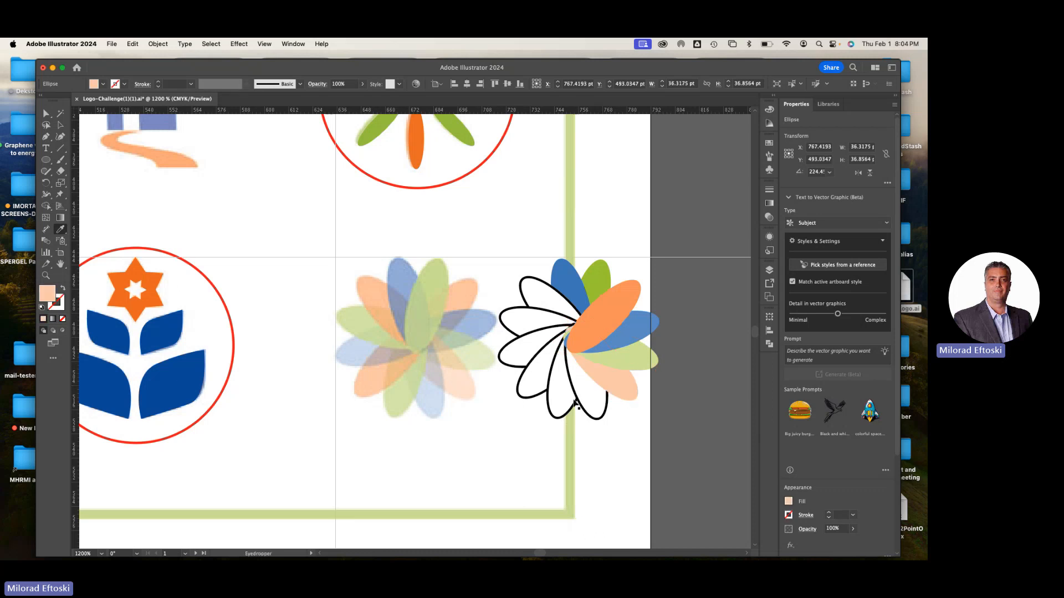
# Fill the two lowest petals light blue and green and the lower-left petal orange, sampled from the reference flower
pyautogui.keyDown('super'); pyautogui.click(574, 404); pyautogui.keyUp('super')
pyautogui.click(437, 393)
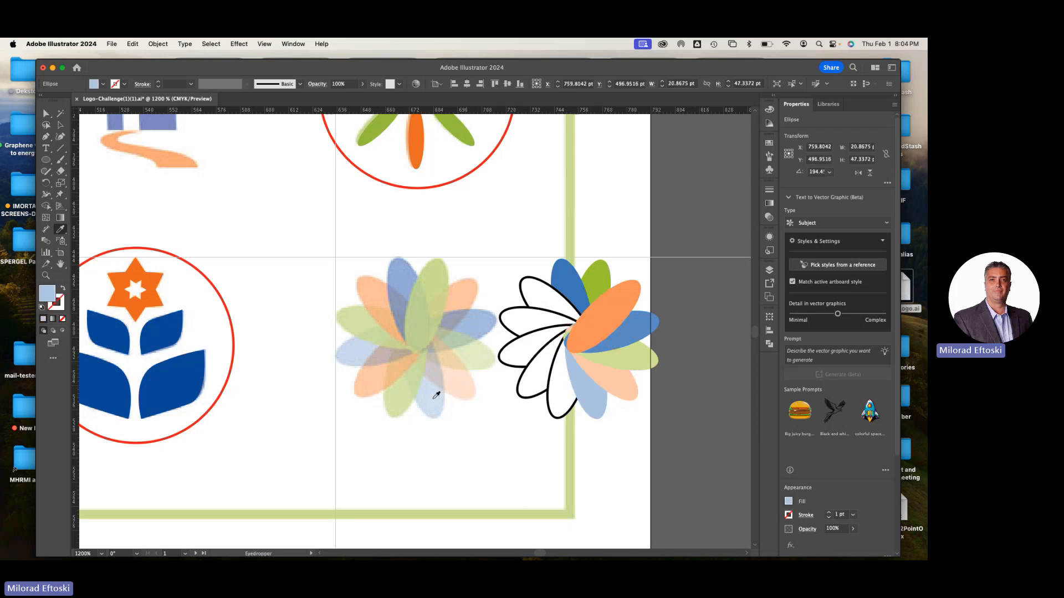
pyautogui.keyDown('super'); pyautogui.click(564, 404); pyautogui.keyUp('super')
pyautogui.click(406, 398)
pyautogui.keyDown('super'); pyautogui.click(527, 391); pyautogui.keyUp('super')
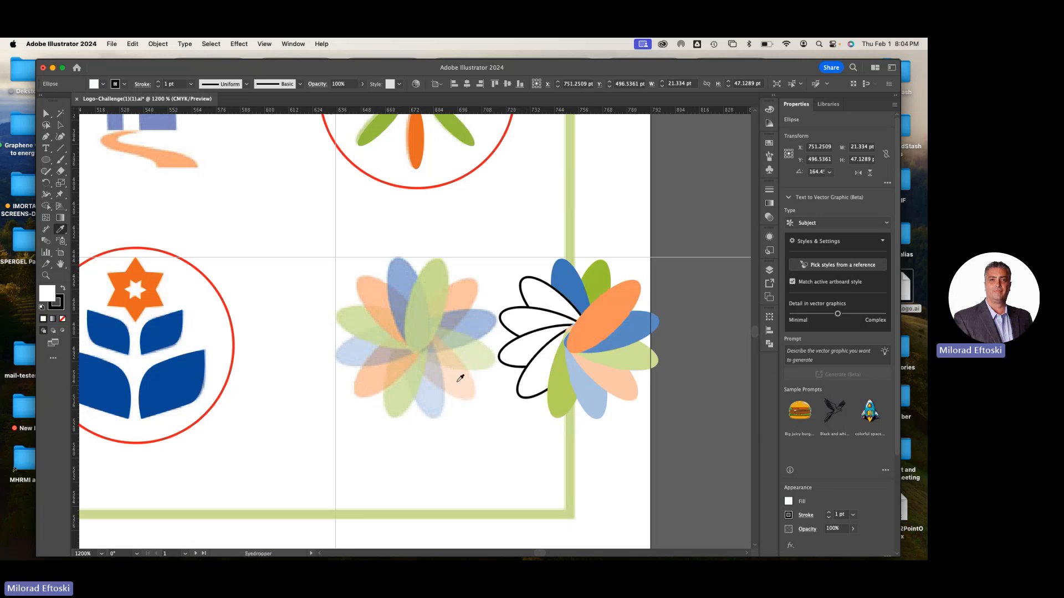
pyautogui.click(379, 379)
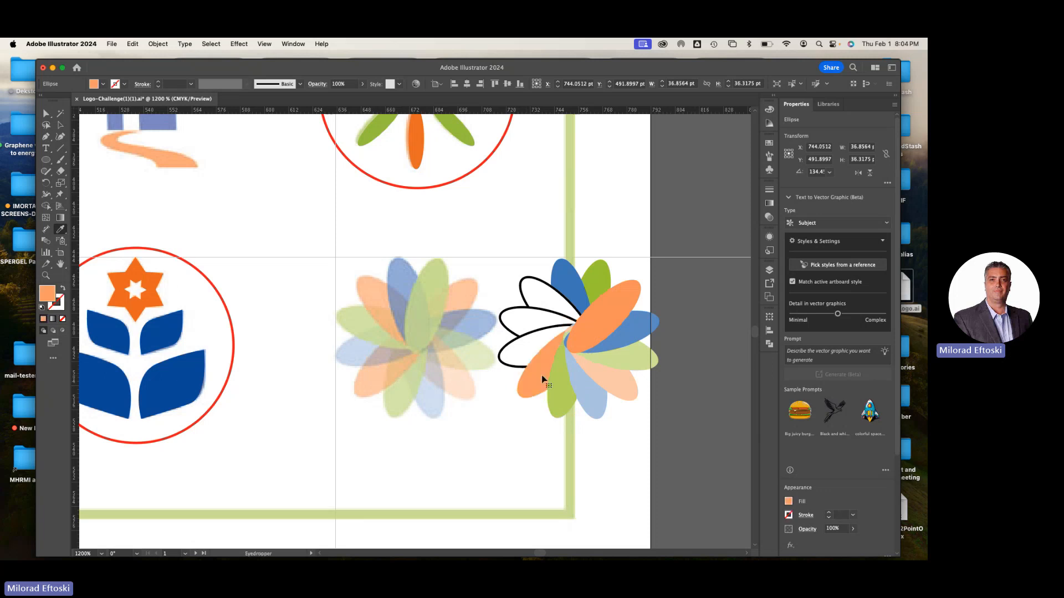
# Fill the two left-hand petals light blue and green and the upper-left petal orange, sampled from the reference flower
pyautogui.keyDown('super'); pyautogui.click(513, 362); pyautogui.keyUp('super')
pyautogui.click(358, 346)
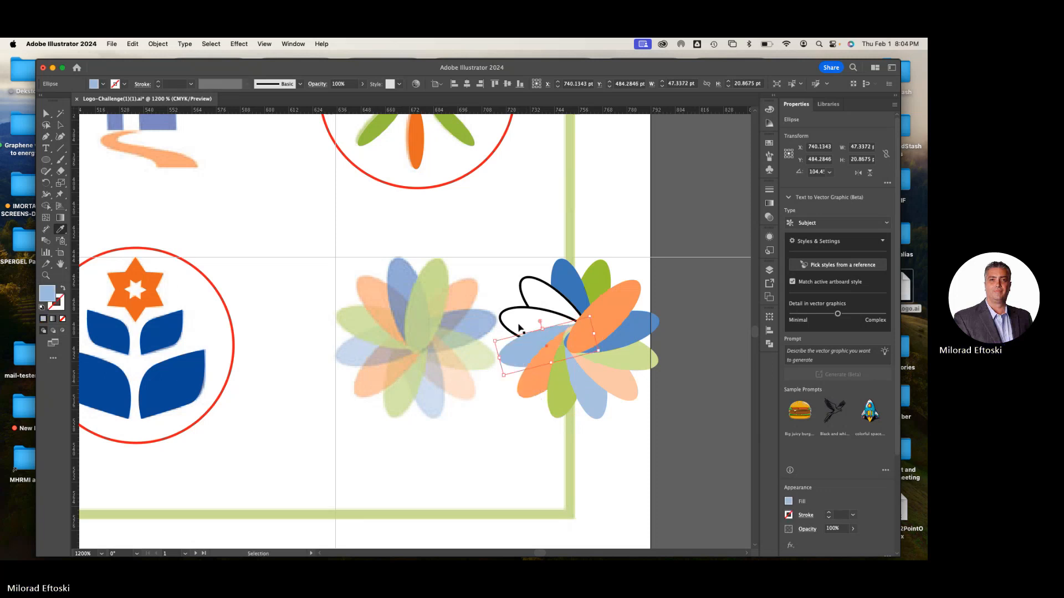
pyautogui.keyDown('super'); pyautogui.click(519, 328); pyautogui.keyUp('super')
pyautogui.click(356, 319)
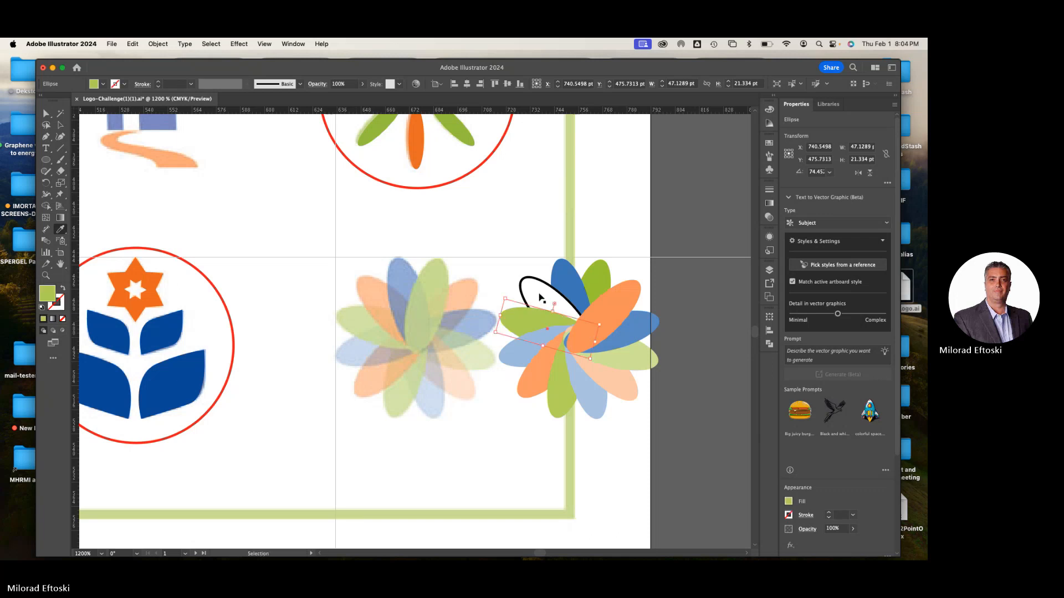
pyautogui.keyDown('super'); pyautogui.click(541, 297); pyautogui.keyUp('super')
pyautogui.click(379, 285)
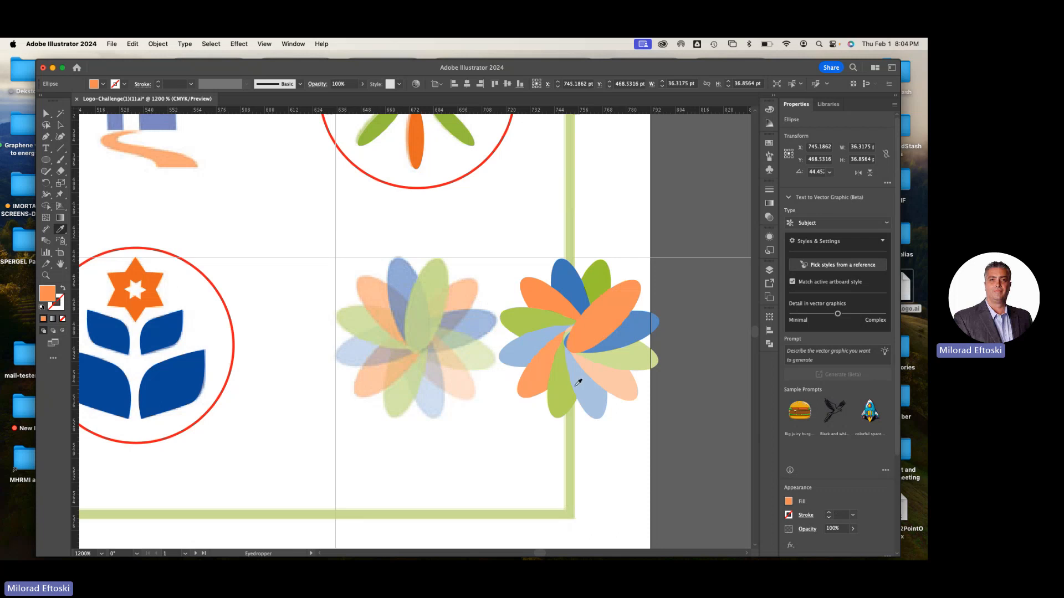
# Recolour the lower-right light orange petal with the stronger orange of the reference's upper-right petal, and deselect it
pyautogui.keyDown('super'); pyautogui.click(624, 393); pyautogui.keyUp('super')
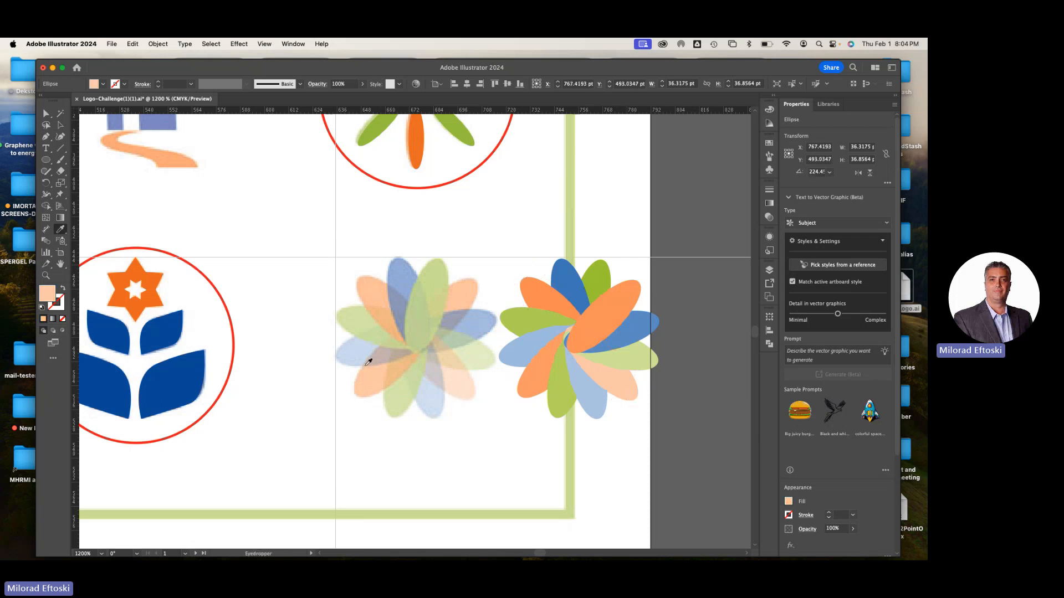
pyautogui.click(460, 298)
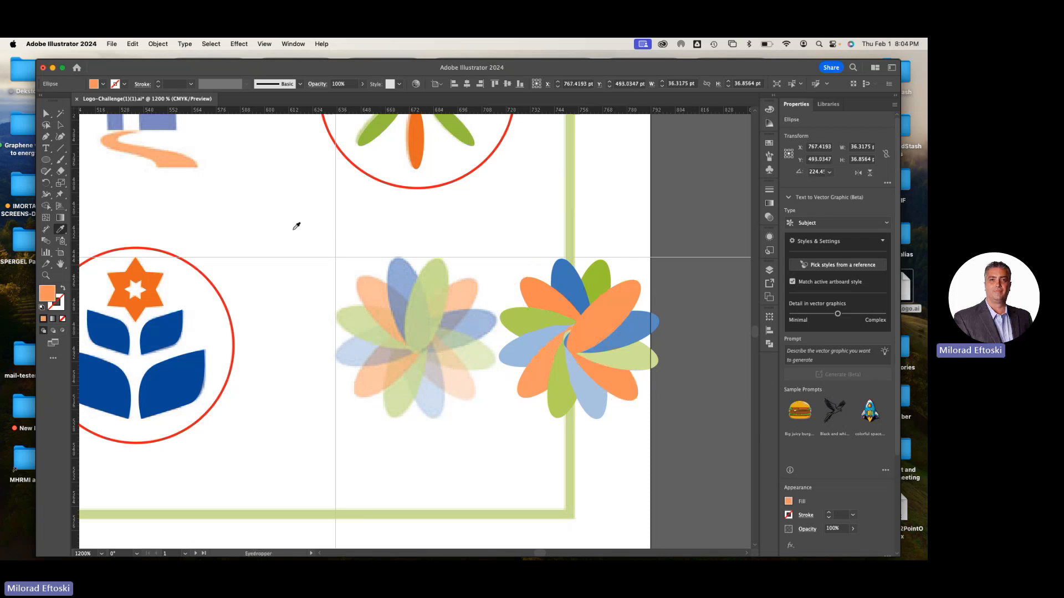
pyautogui.click(61, 126)
pyautogui.click(288, 241)
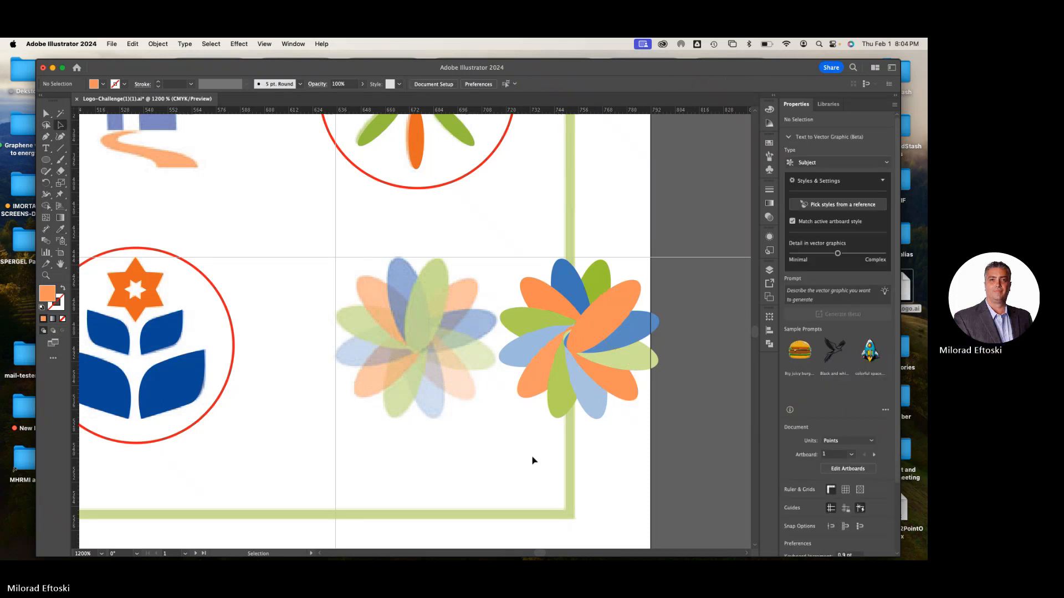
# Compare the coloured petals of the new flower with the reference flower, checking the fills of individual petals
pyautogui.press('super+minus')
pyautogui.hscroll(5, 533, 460)
pyautogui.scroll(-1, 534, 460)
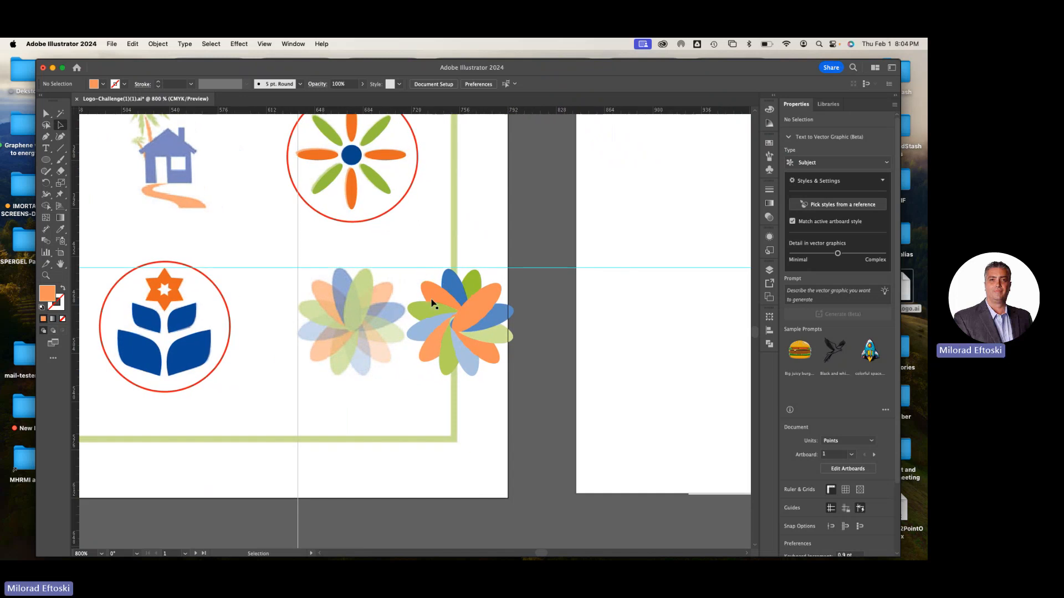
pyautogui.scroll(3, 431, 304)
pyautogui.scroll(-3, 431, 303)
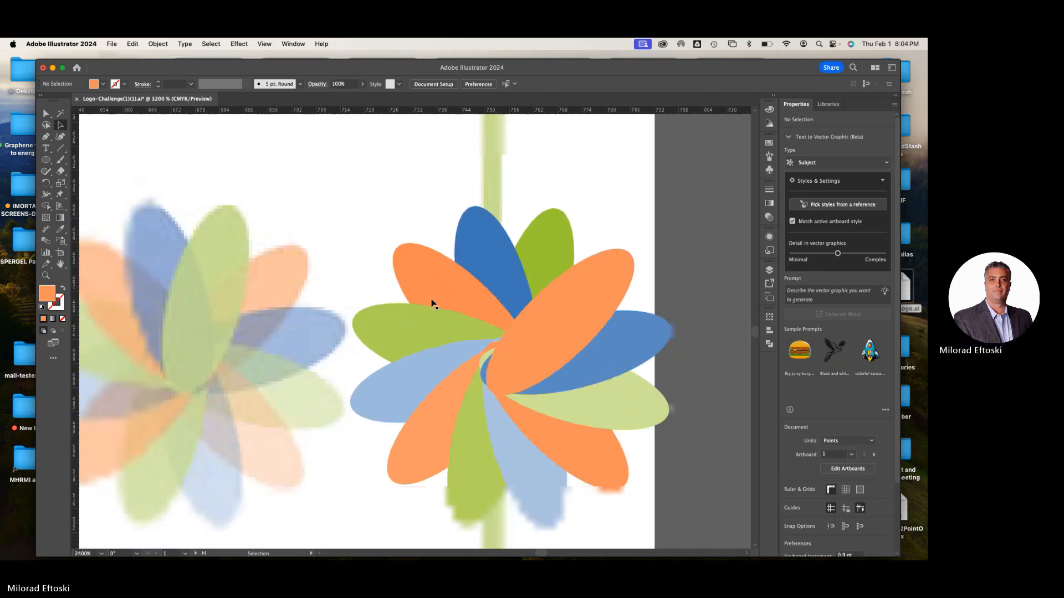
pyautogui.scroll(2, 431, 303)
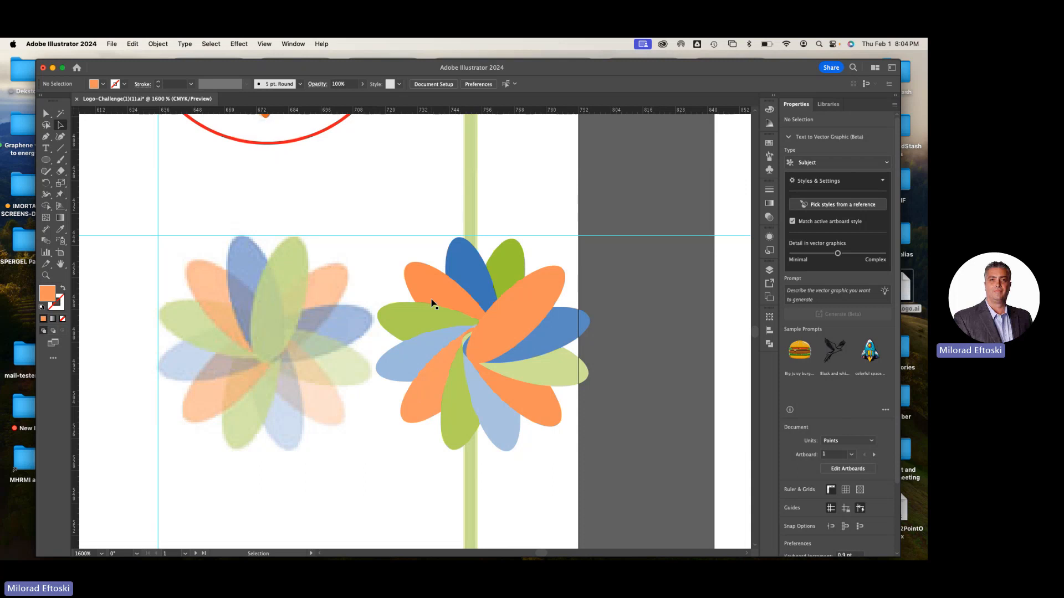
pyautogui.click(430, 293)
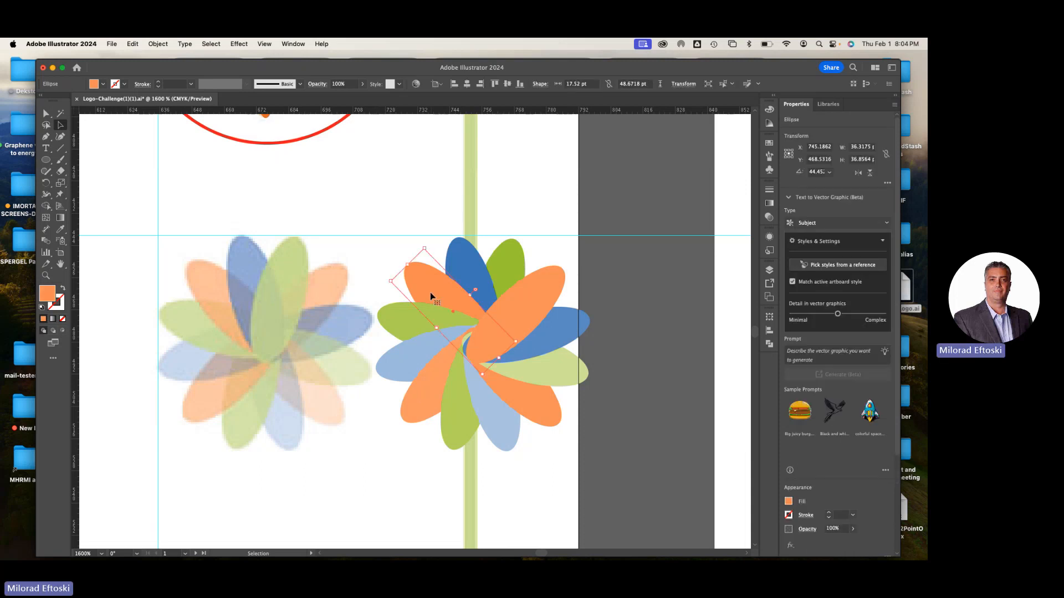
pyautogui.click(60, 229)
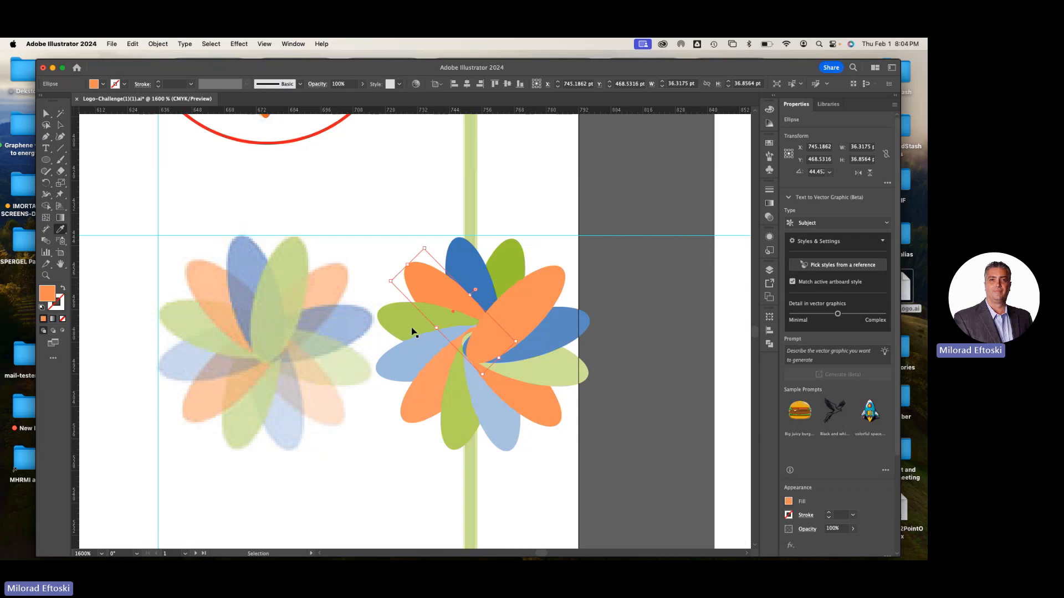
pyautogui.keyDown('super'); pyautogui.click(390, 312); pyautogui.keyUp('super')
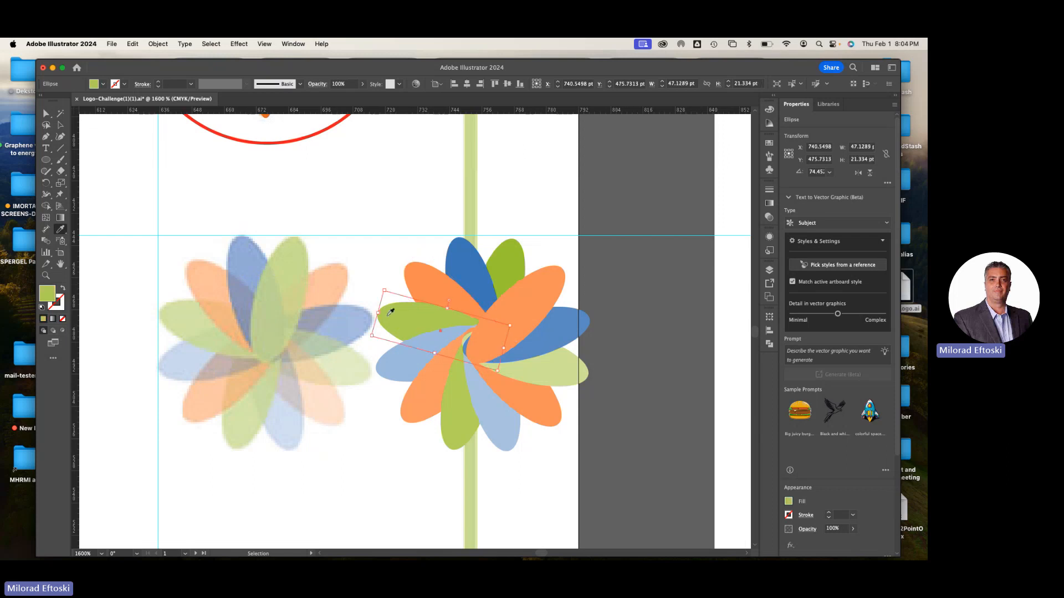
pyautogui.keyDown('super'); pyautogui.click(423, 284); pyautogui.keyUp('super')
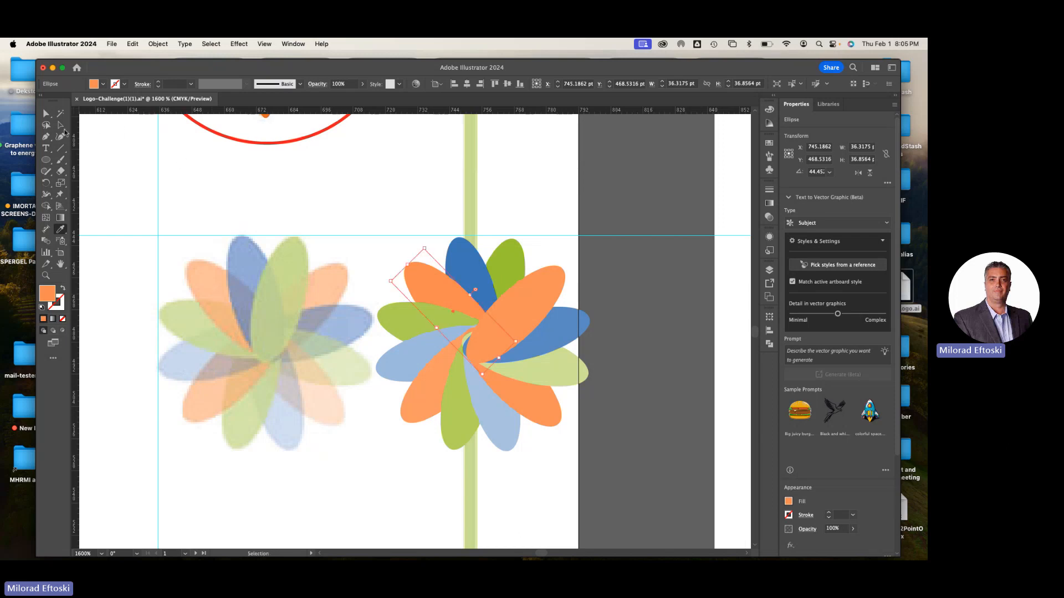
pyautogui.click(61, 125)
pyautogui.press('super+minus')
pyautogui.press('super+minus')
pyautogui.press('super+minus')
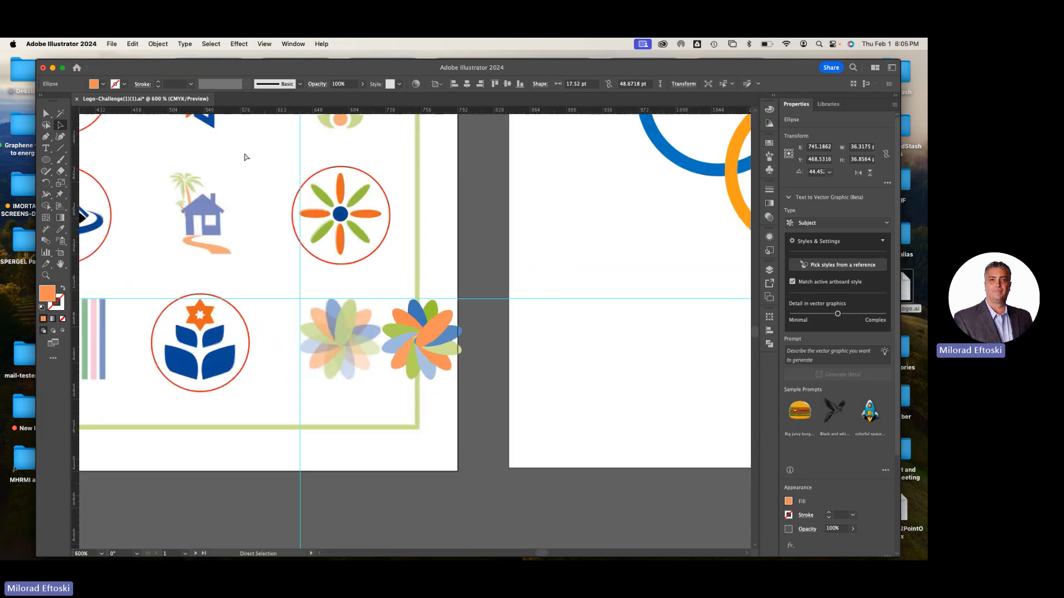
pyautogui.click(394, 265)
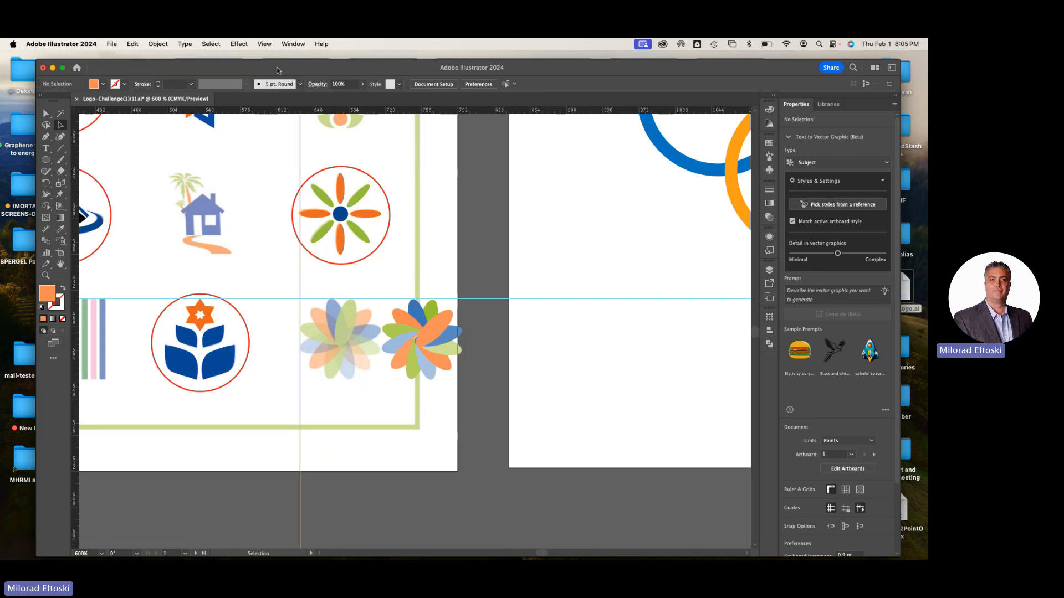
# Hide the guides around the flowers
pyautogui.click(265, 44)
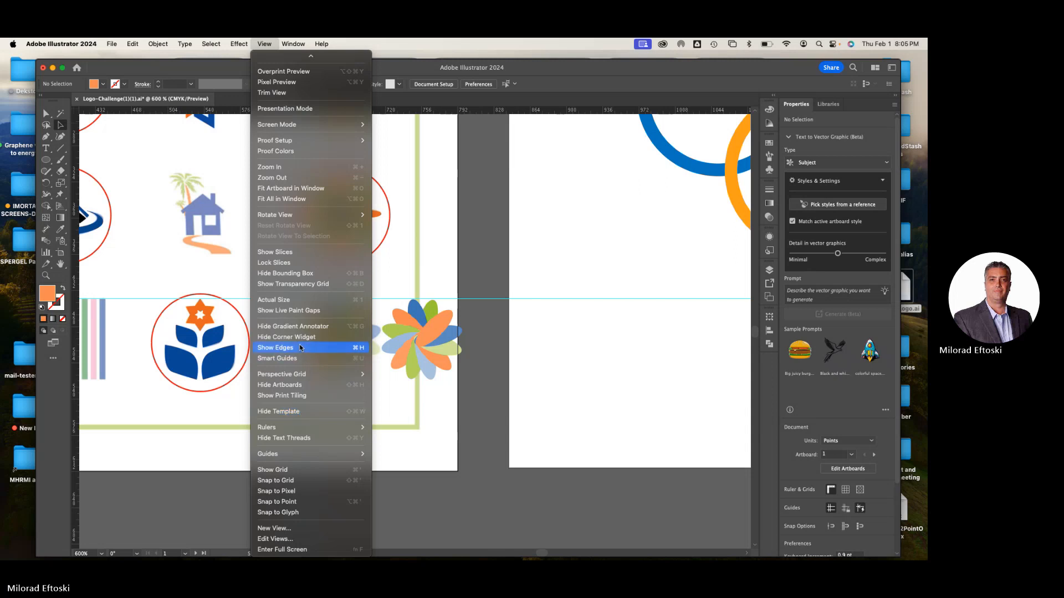
pyautogui.moveTo(297, 41)
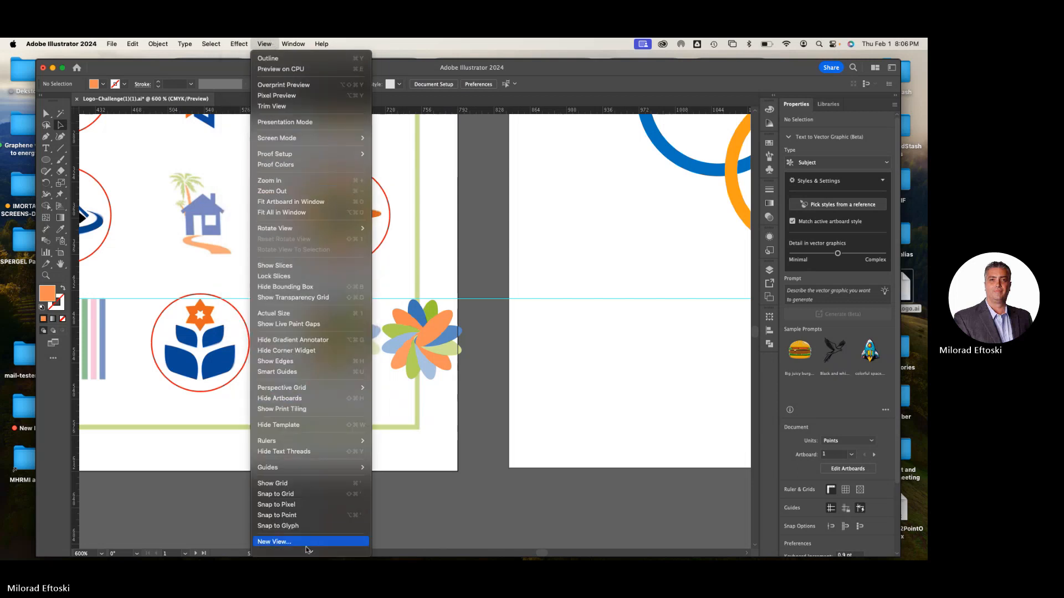
pyautogui.moveTo(304, 554)
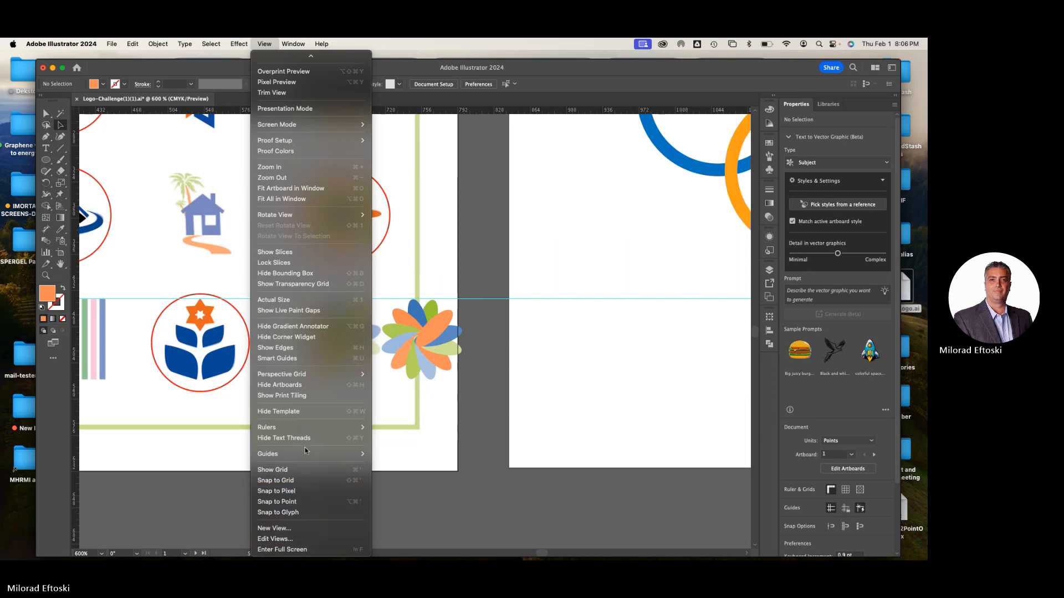
pyautogui.moveTo(305, 450)
pyautogui.click(411, 457)
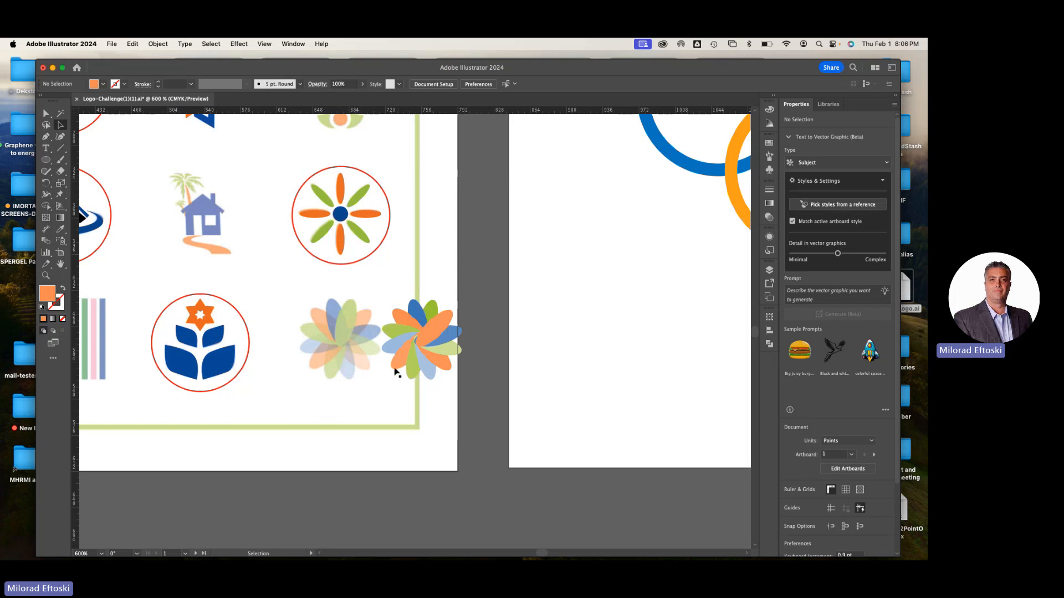
pyautogui.scroll(2, 397, 365)
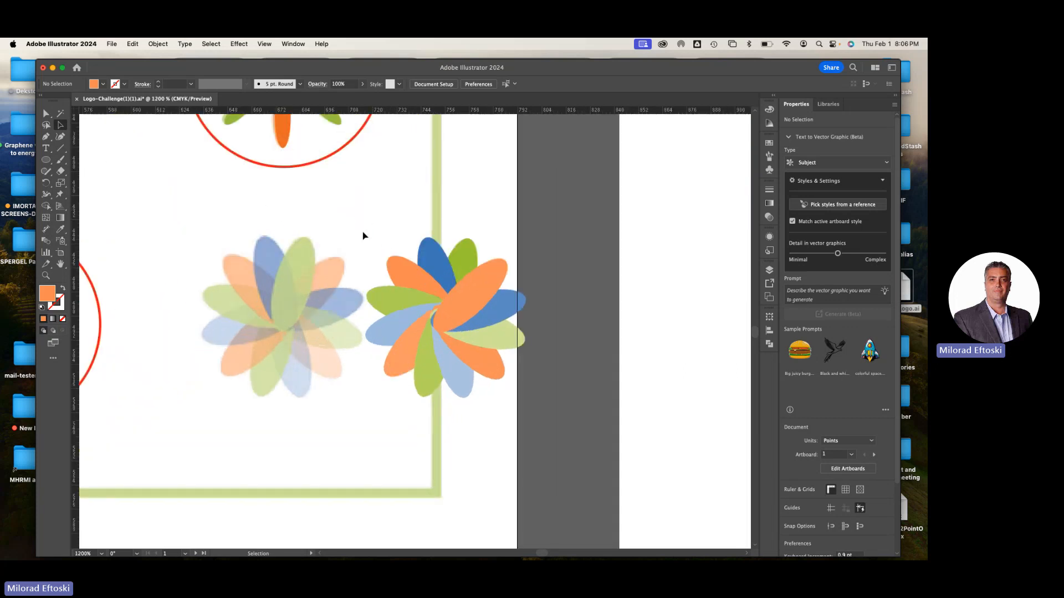
pyautogui.click(424, 287)
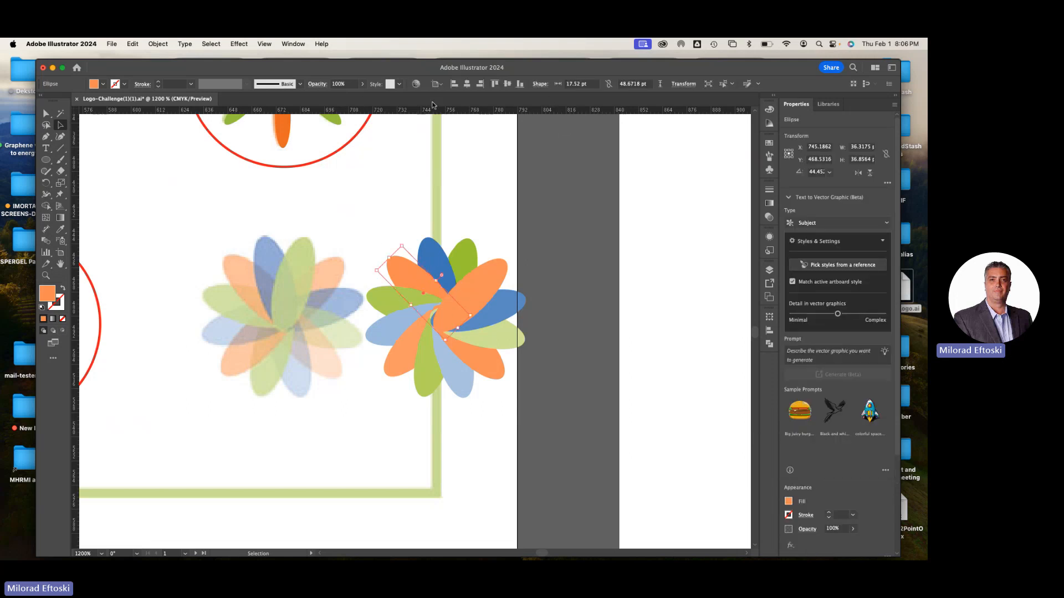
pyautogui.click(339, 83)
pyautogui.click(373, 205)
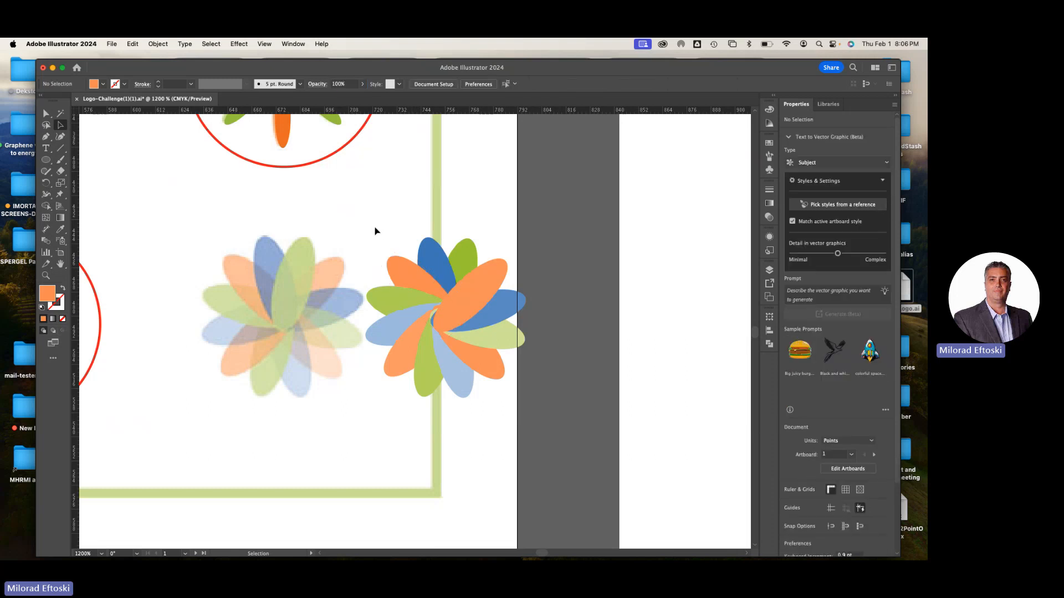
# Select all the new flower's petals, shift them together slightly up and to the left, and set their opacity to 85%
pyautogui.moveTo(459, 306); pyautogui.dragTo(446, 277)
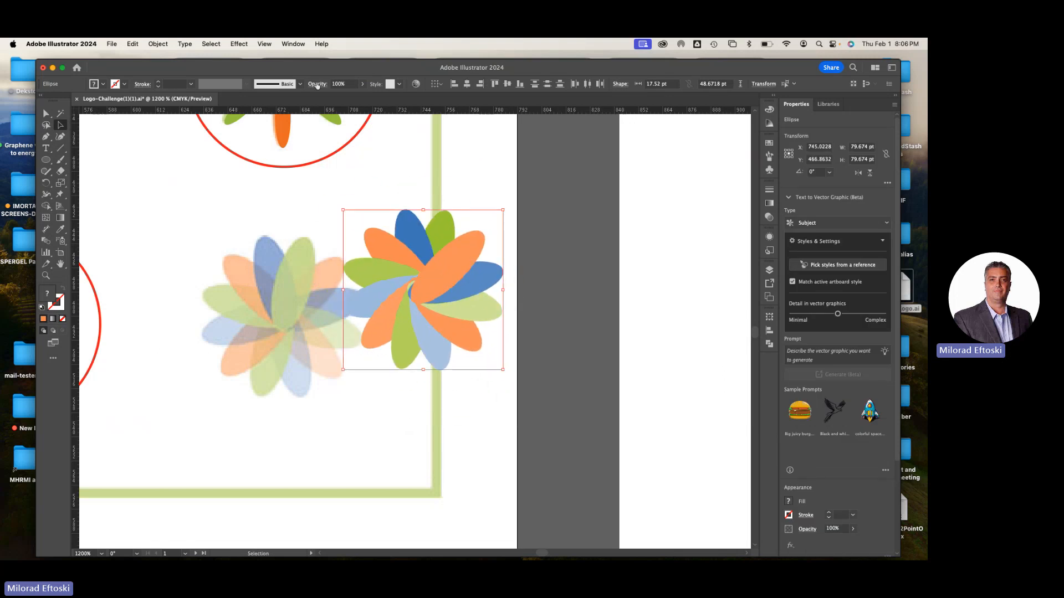
pyautogui.click(339, 84)
pyautogui.write('85')
pyautogui.press('Return')
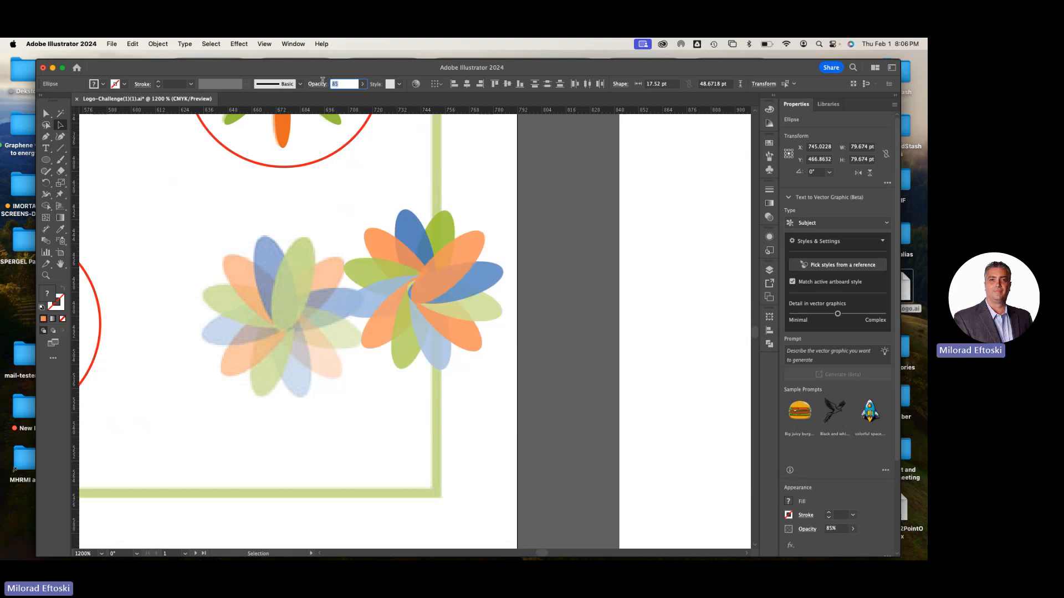
# Set the opacity of all the new flower's petals to 70% and bring the upper green petal to the front
pyautogui.write('70')
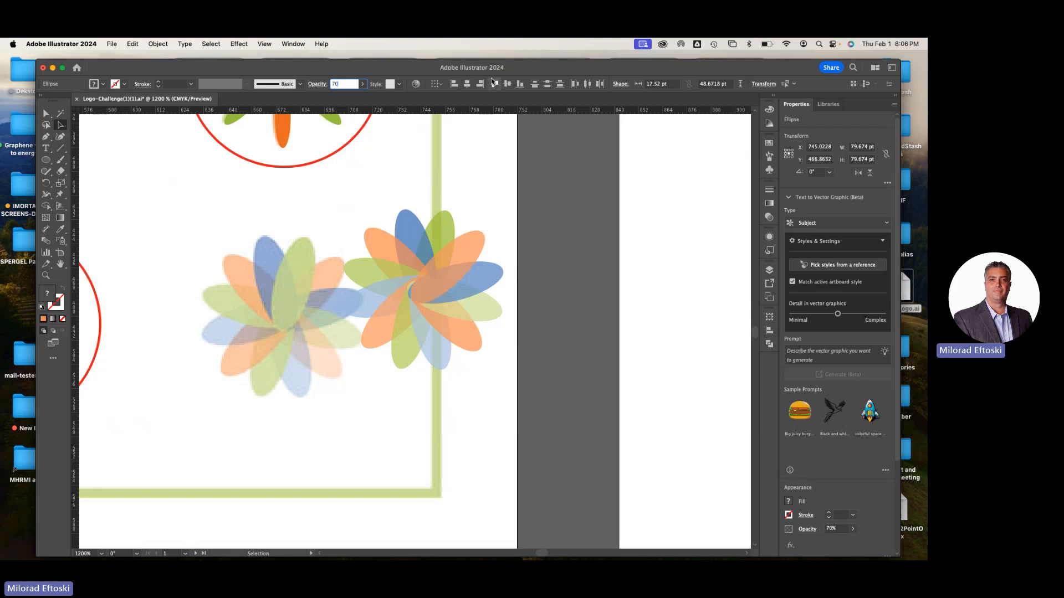
pyautogui.click(442, 231)
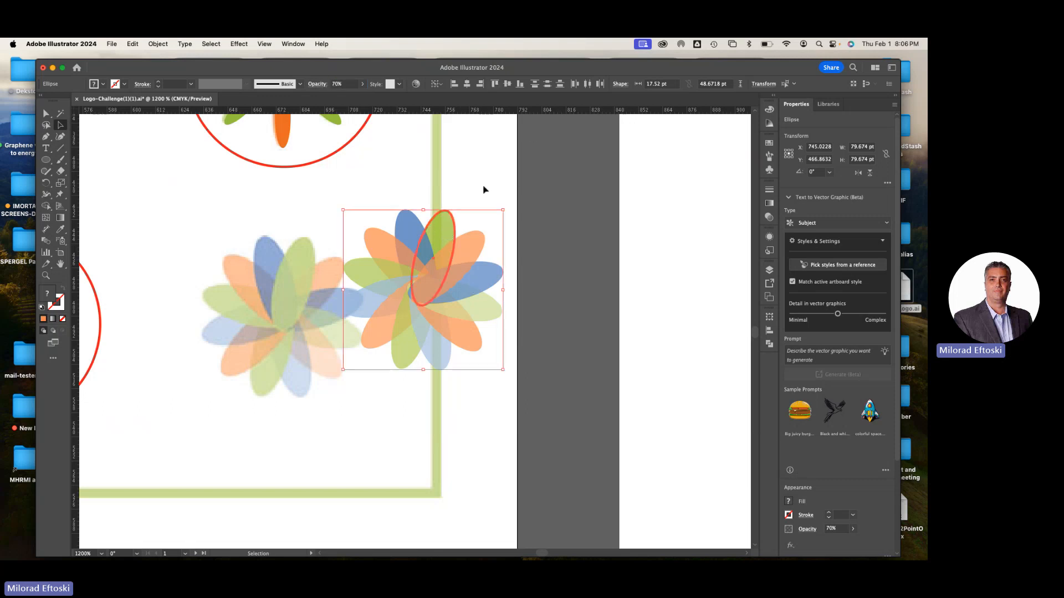
pyautogui.click(446, 222)
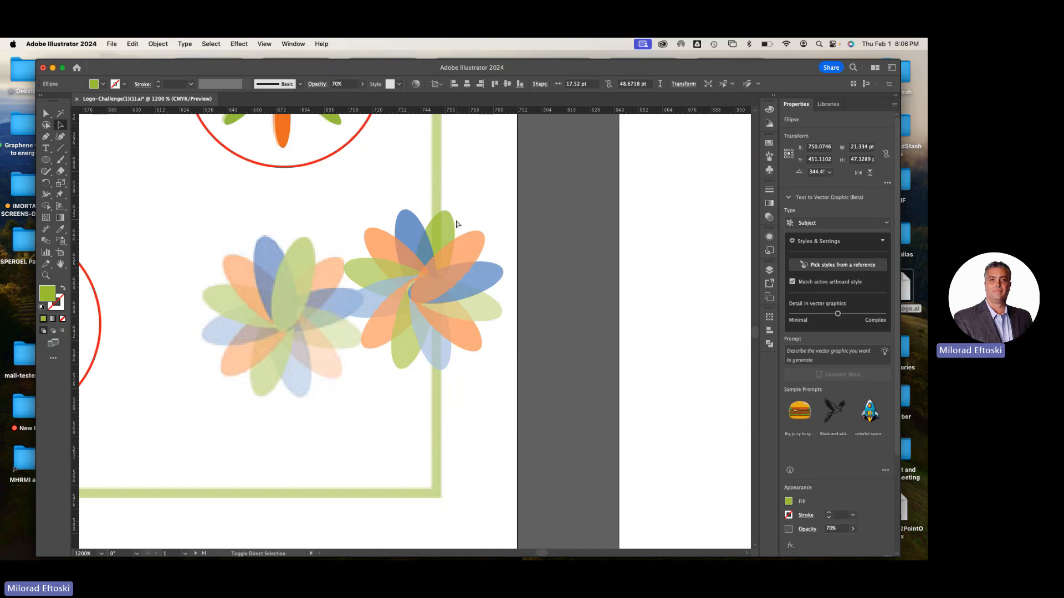
pyautogui.press('super+shift+bracketright')
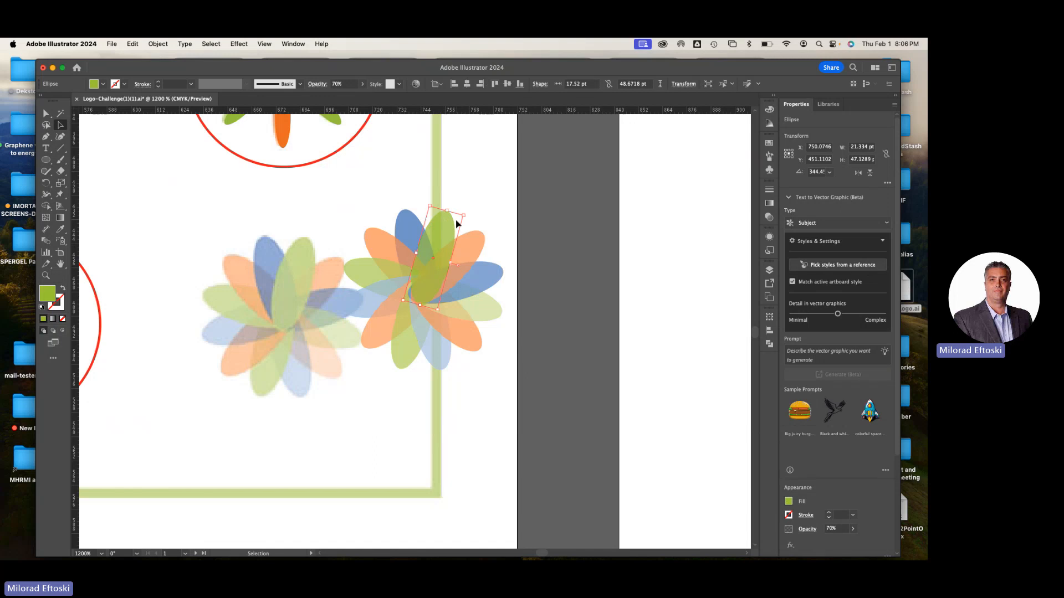
pyautogui.click(557, 266)
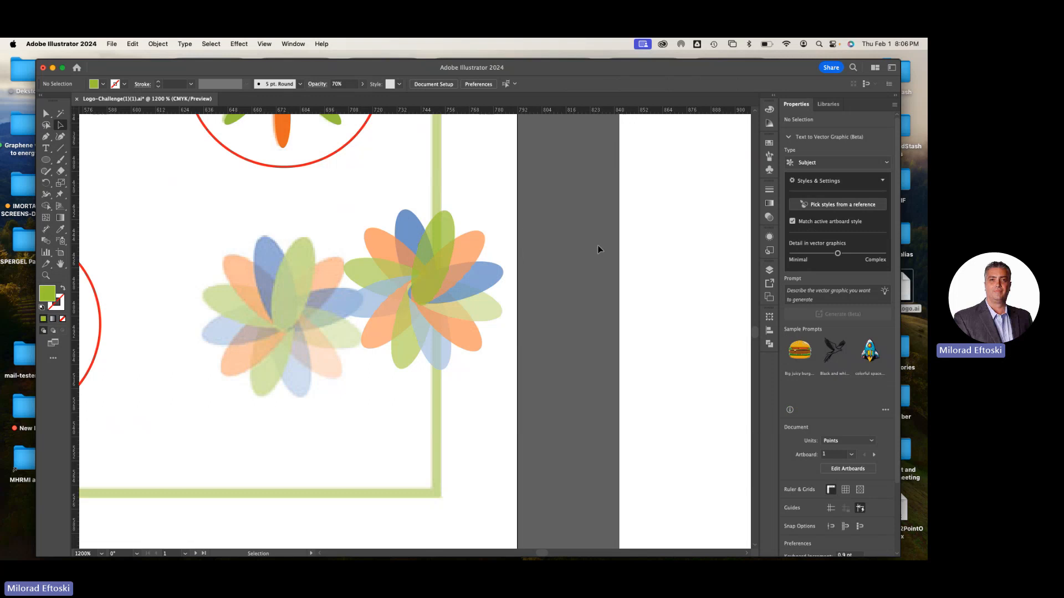
# Bring the darker blue petal beside the upper-right orange one to the front of the new flower, and deselect everything
pyautogui.click(489, 279)
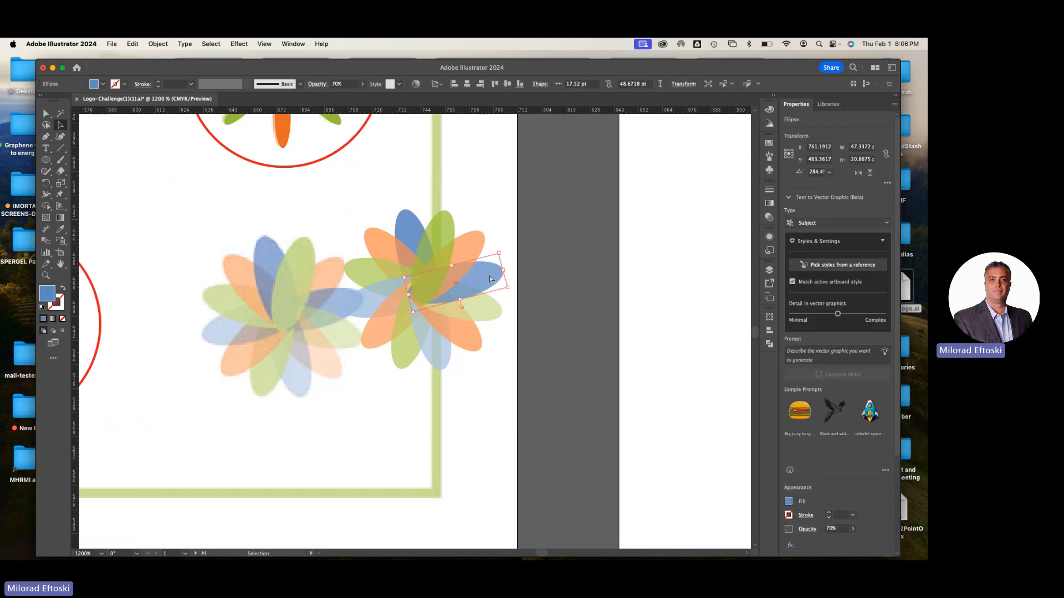
pyautogui.click(593, 328)
pyautogui.click(445, 239)
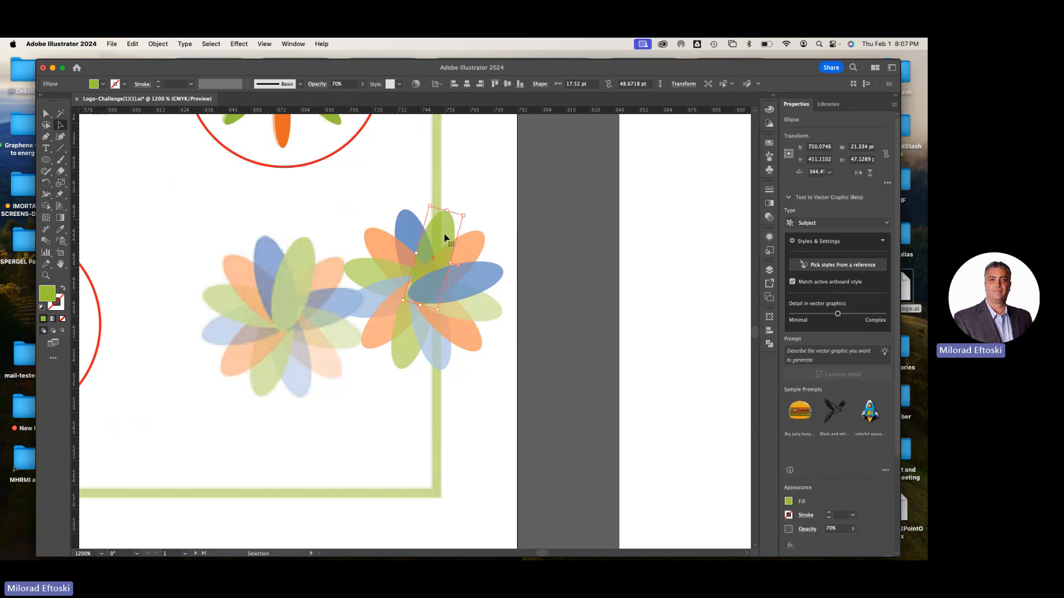
pyautogui.click(554, 218)
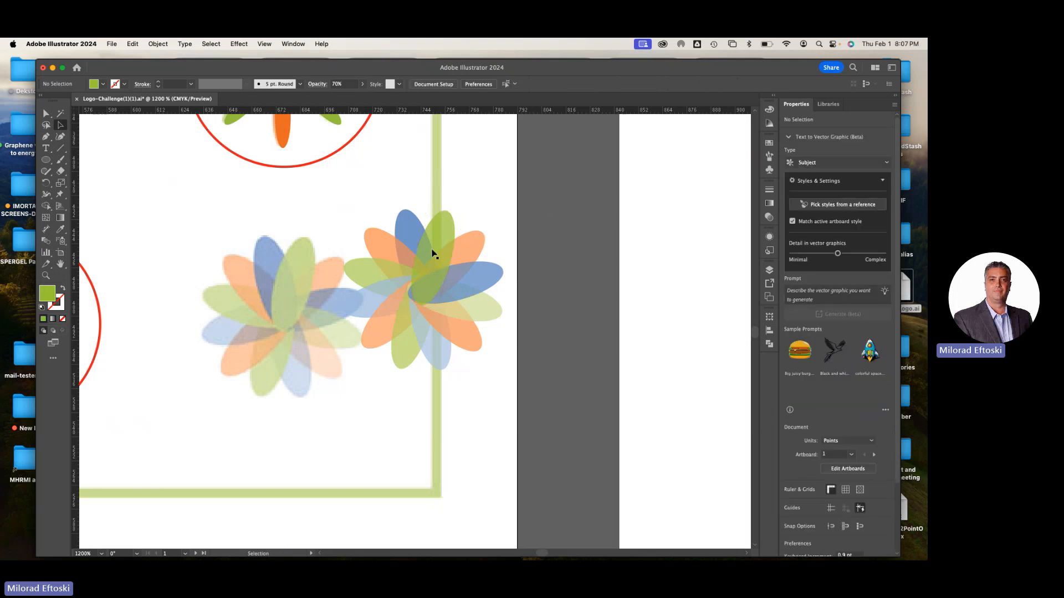
# Select all the new flower's petals, move them onto the reference flower, and deselect them
pyautogui.moveTo(352, 213); pyautogui.dragTo(497, 372)
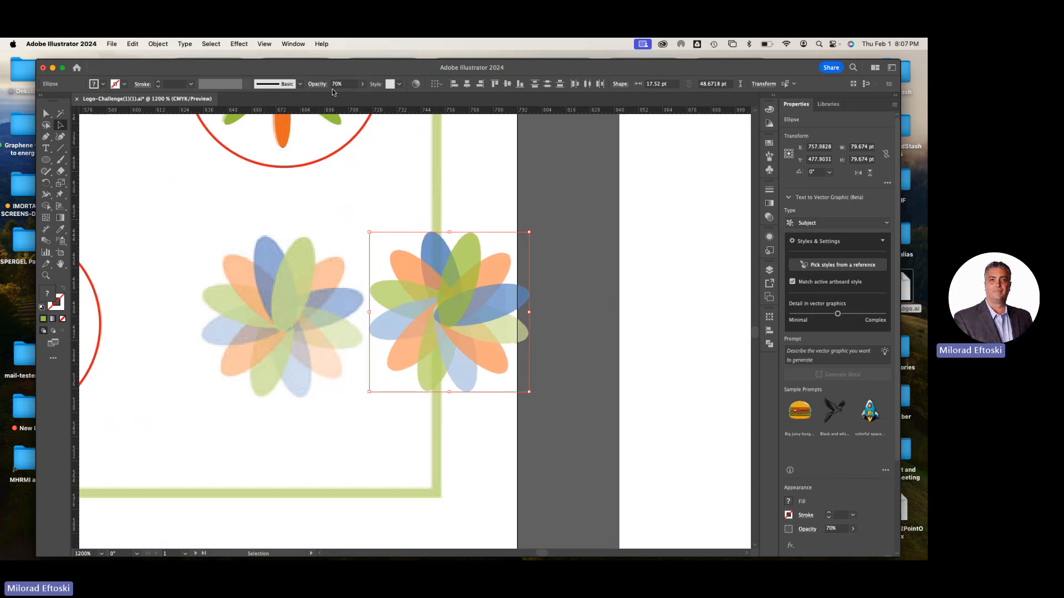
pyautogui.moveTo(345, 85); pyautogui.dragTo(315, 80)
pyautogui.moveTo(472, 259); pyautogui.dragTo(304, 257)
pyautogui.click(400, 213)
# Move the red circle from around the orange saucer-and-star logo to the Pd logo beside it
pyautogui.press('super+minus')
pyautogui.press('super+minus')
pyautogui.press('super+minus')
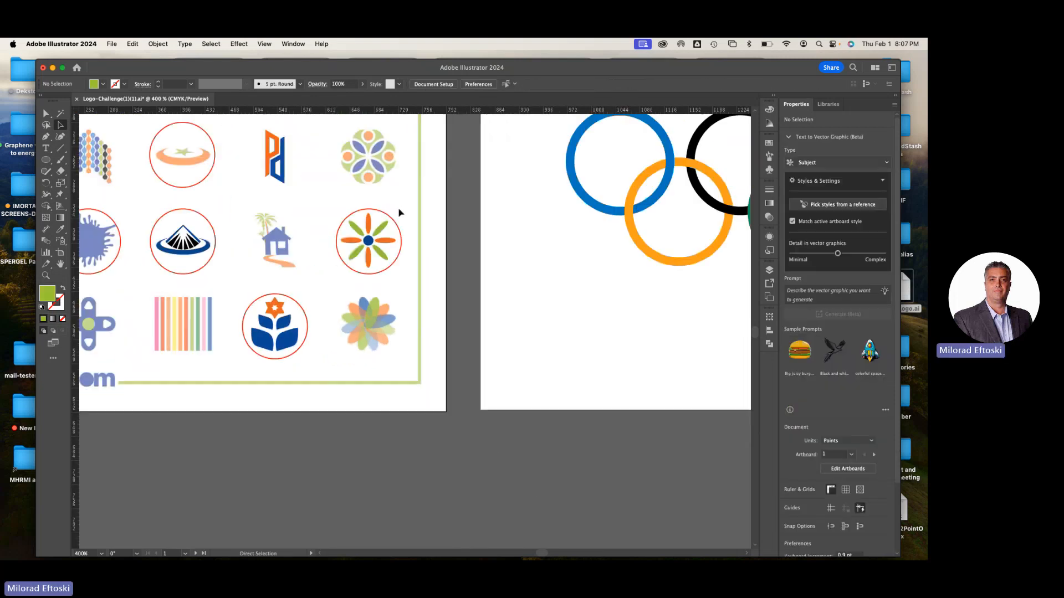
pyautogui.moveTo(379, 238); pyautogui.dragTo(542, 292)
pyautogui.moveTo(424, 220); pyautogui.dragTo(470, 282)
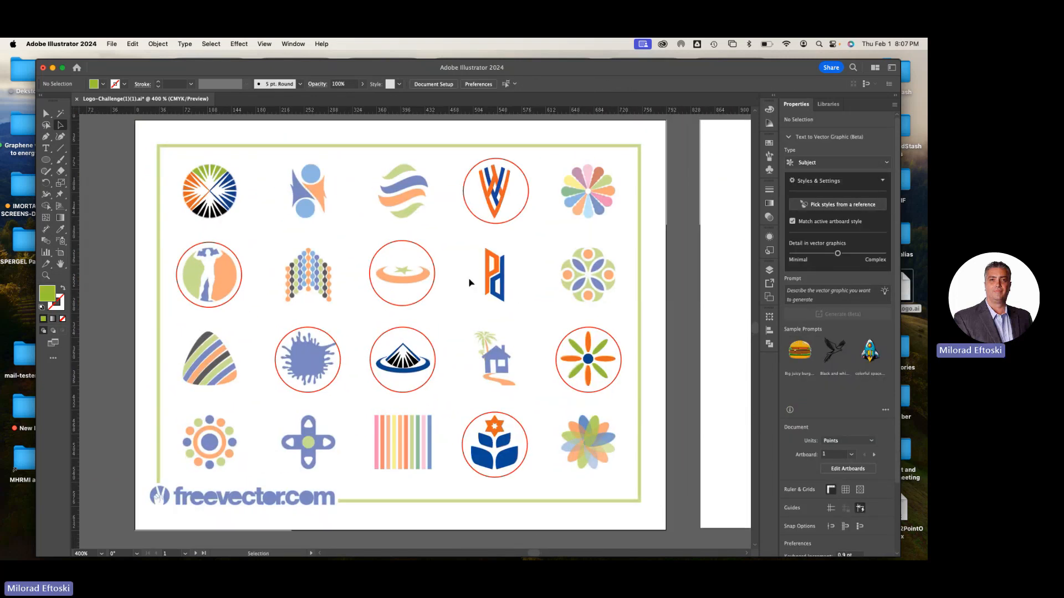
pyautogui.click(434, 293)
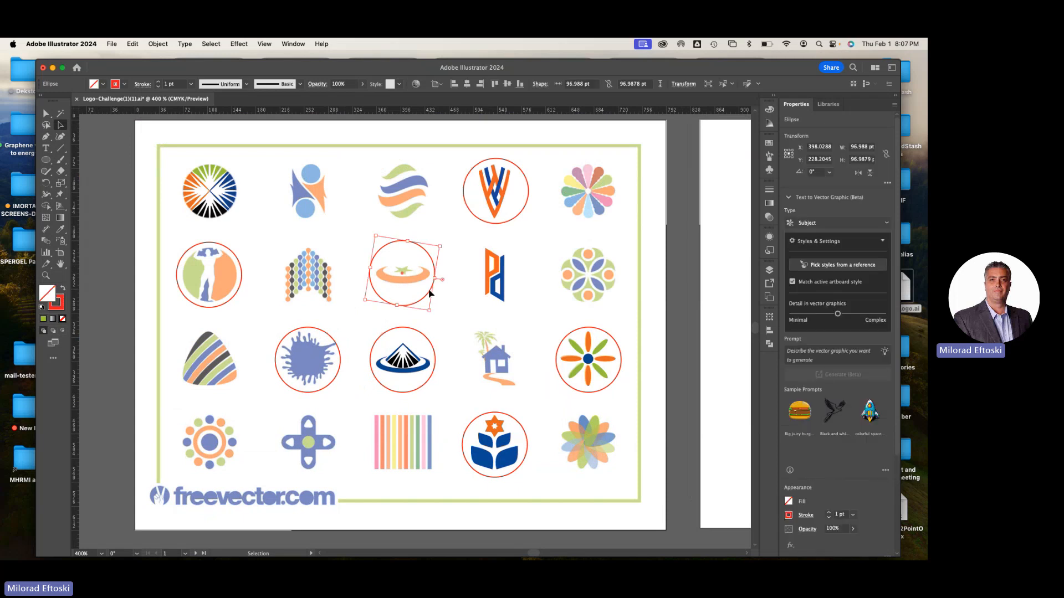
pyautogui.moveTo(432, 289); pyautogui.dragTo(508, 303)
pyautogui.click(437, 324)
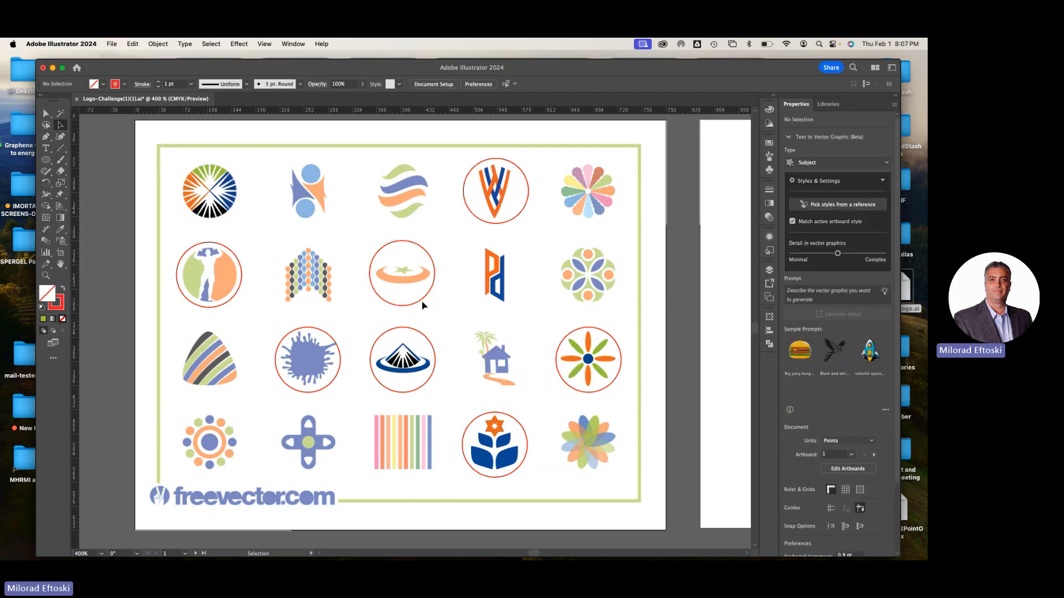
pyautogui.click(423, 304)
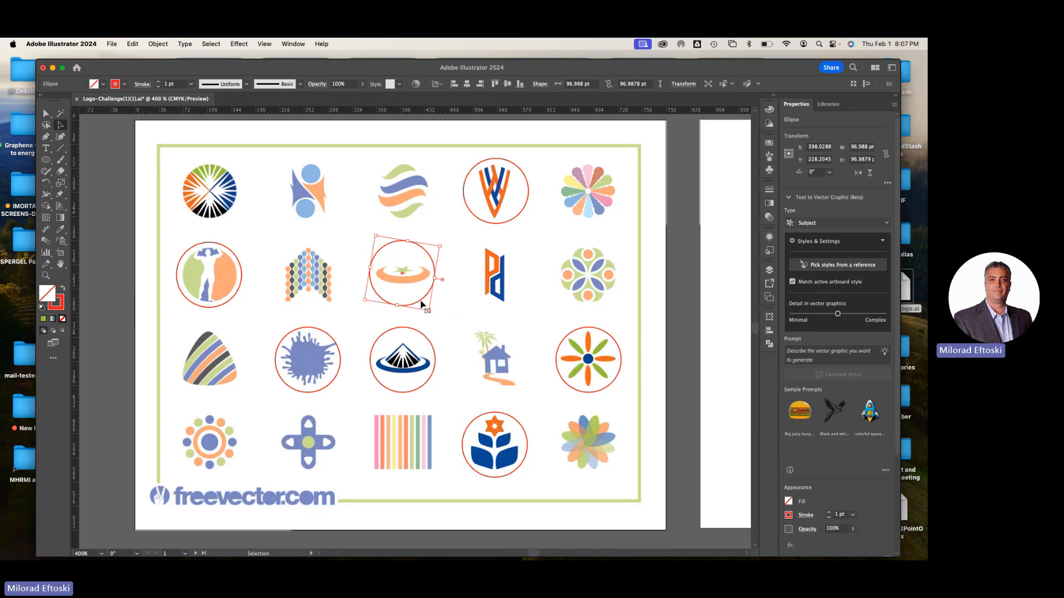
pyautogui.moveTo(423, 304); pyautogui.dragTo(512, 306)
# Delete the red circle around the striped V logo and move the human-figure logo's circle up to the sunburst logo
pyautogui.click(522, 214)
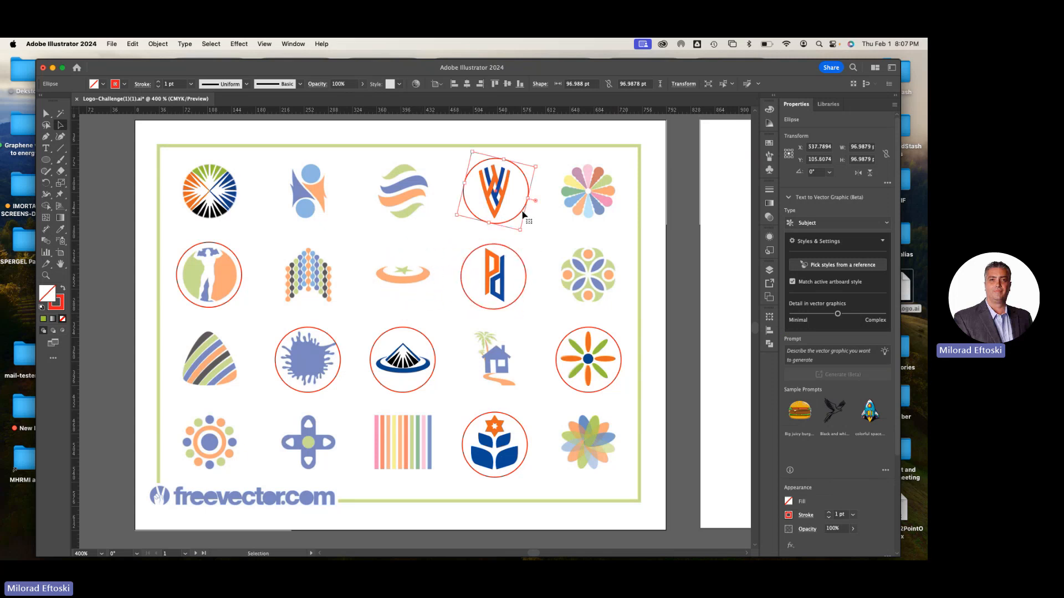
pyautogui.press('Delete')
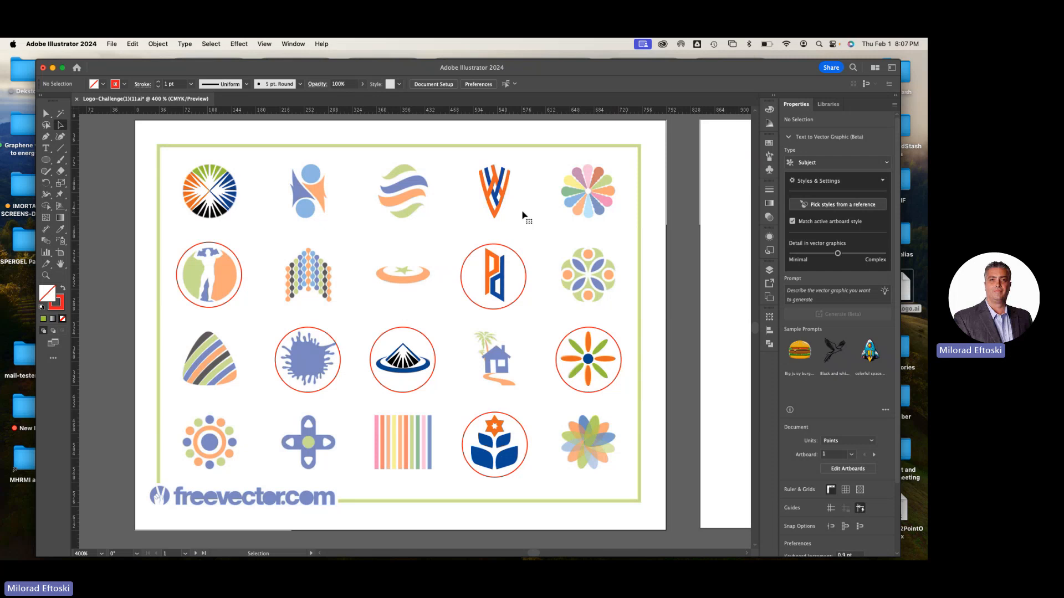
pyautogui.click(236, 297)
pyautogui.moveTo(236, 297); pyautogui.dragTo(224, 222)
pyautogui.click(244, 235)
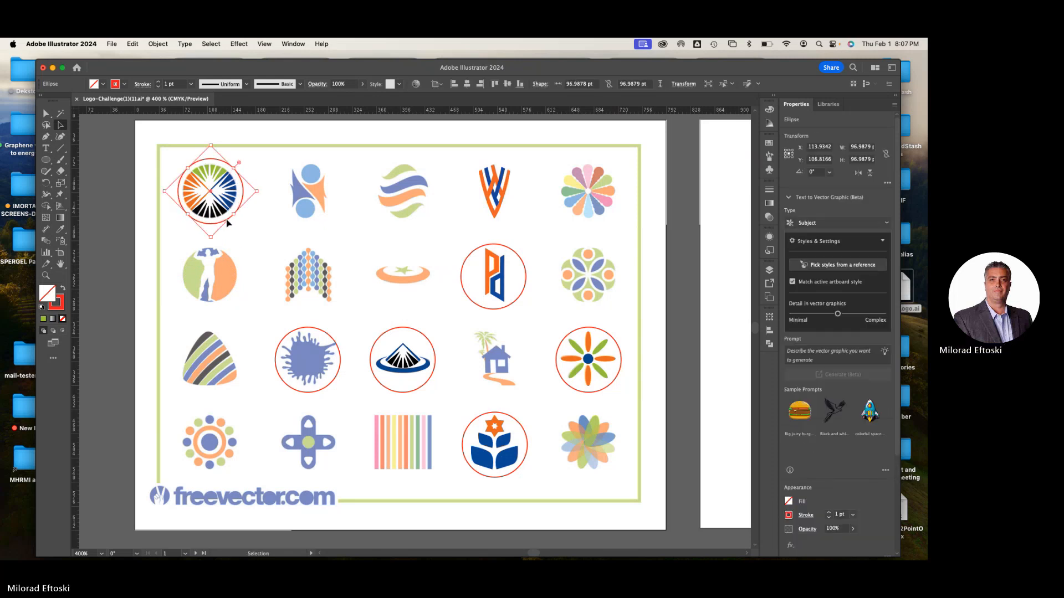
# Delete the red circles around the blue splash logo and the mountain logo
pyautogui.click(321, 331)
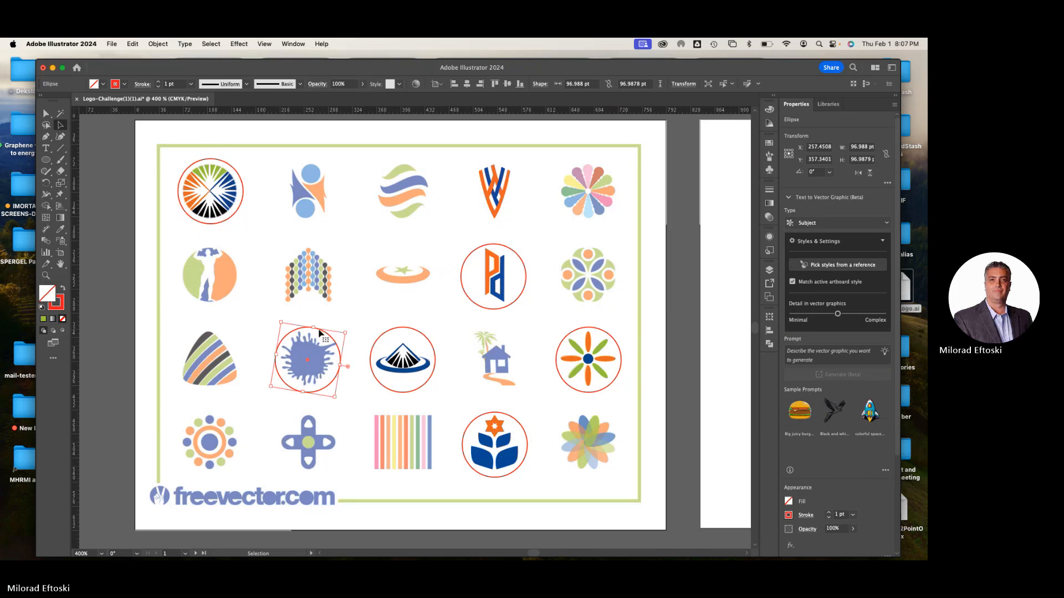
pyautogui.press('Delete')
pyautogui.click(405, 332)
pyautogui.press('Delete')
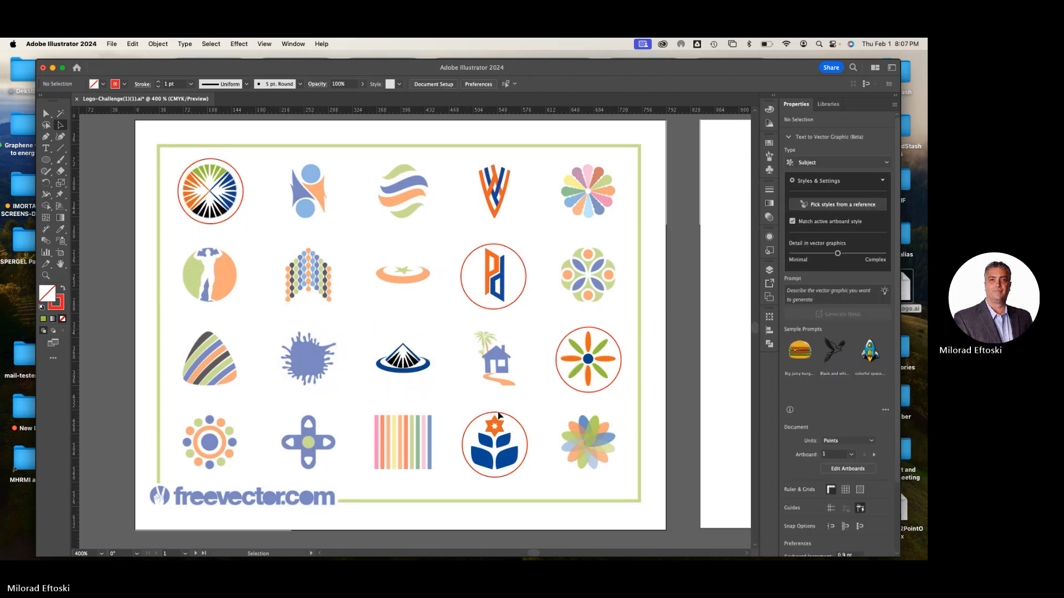
# Move the red circle from the blue-leaved flower logo to the transparent petal flower, and delete the circle around the eight-petal logo above
pyautogui.click(481, 421)
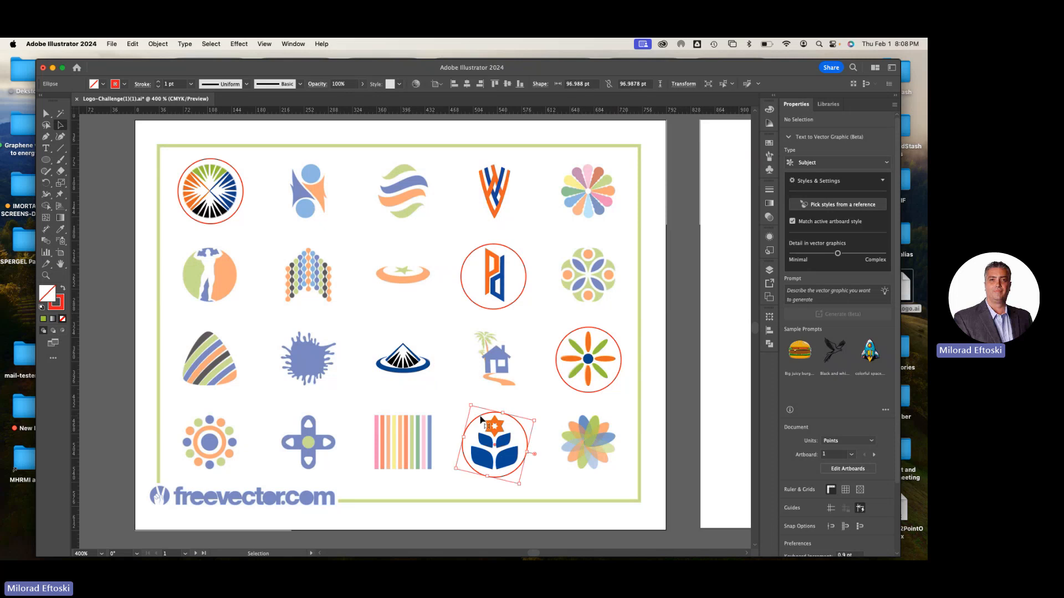
pyautogui.moveTo(481, 421); pyautogui.dragTo(570, 418)
pyautogui.click(589, 393)
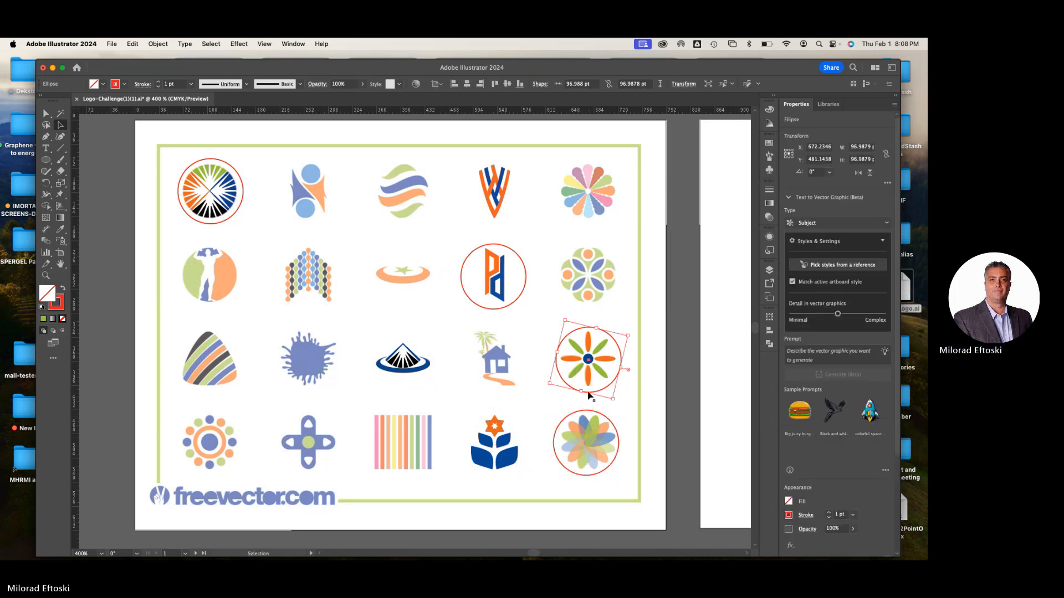
pyautogui.press('Delete')
pyautogui.press('Delete')
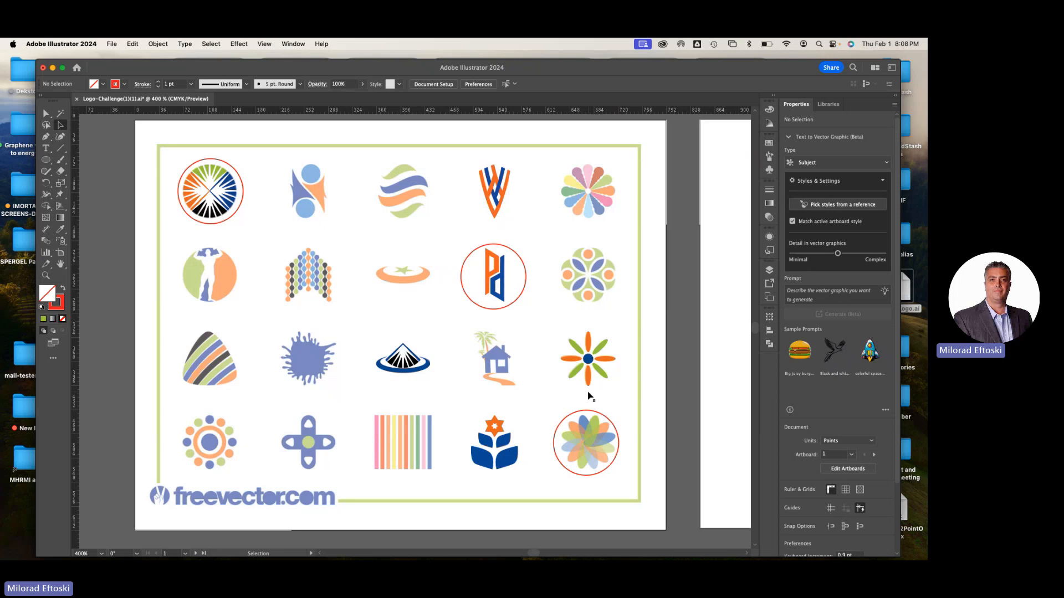
# Nudge the red circle slightly up and to the right around the transparent petal flower, deselect it, and save the document
pyautogui.click(594, 414)
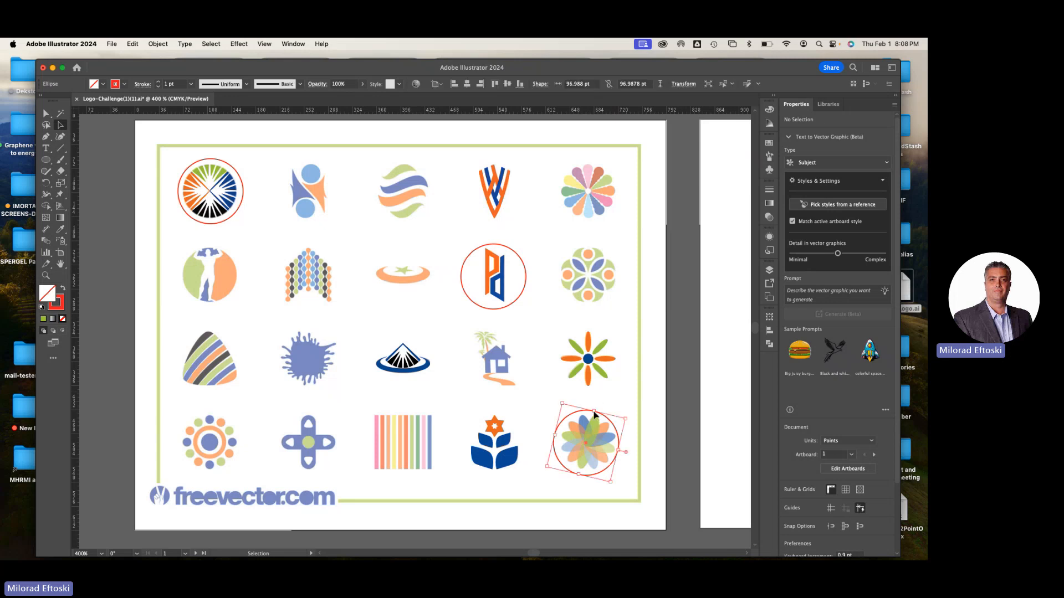
pyautogui.moveTo(595, 414); pyautogui.dragTo(596, 414)
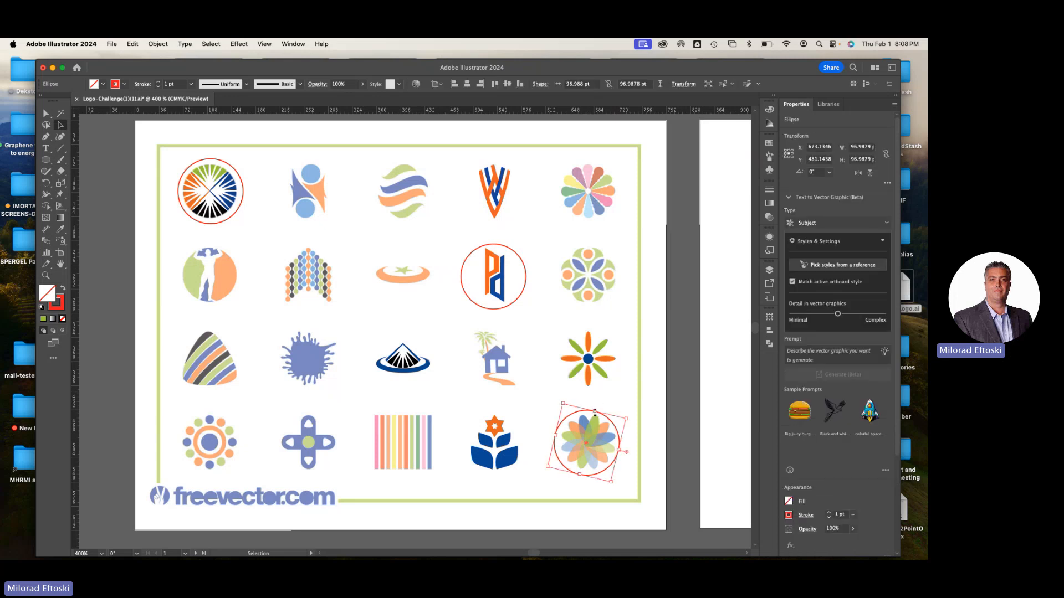
pyautogui.moveTo(595, 413); pyautogui.dragTo(596, 412)
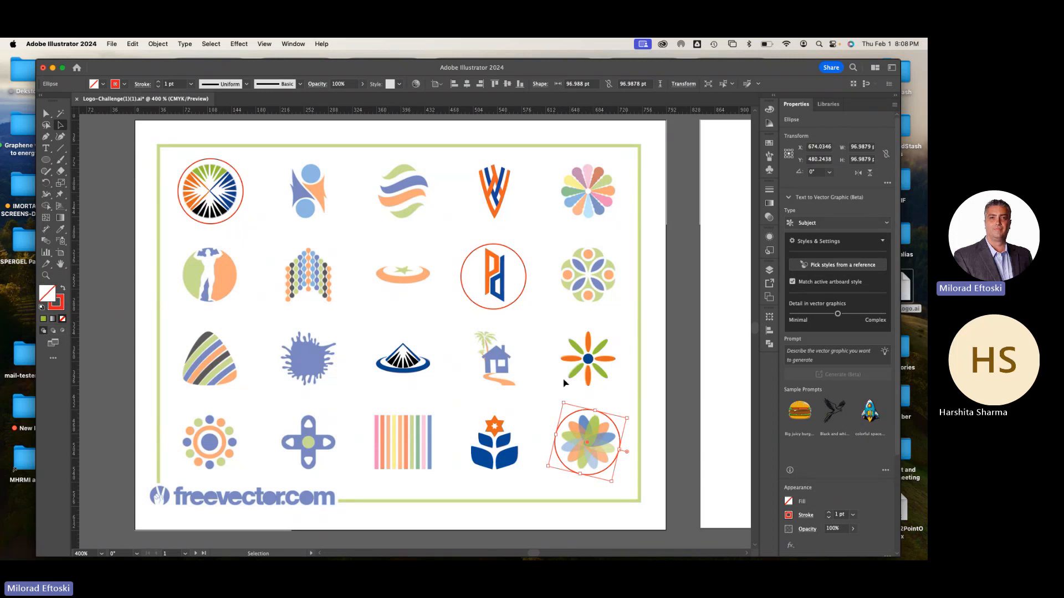
pyautogui.click(525, 322)
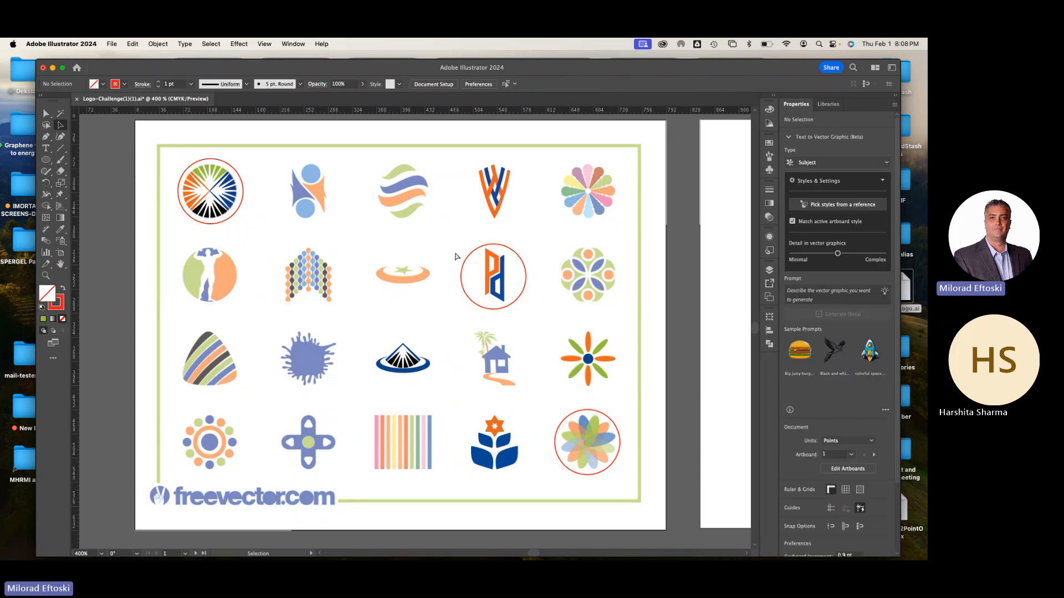
pyautogui.press('a')
pyautogui.press('super+s')
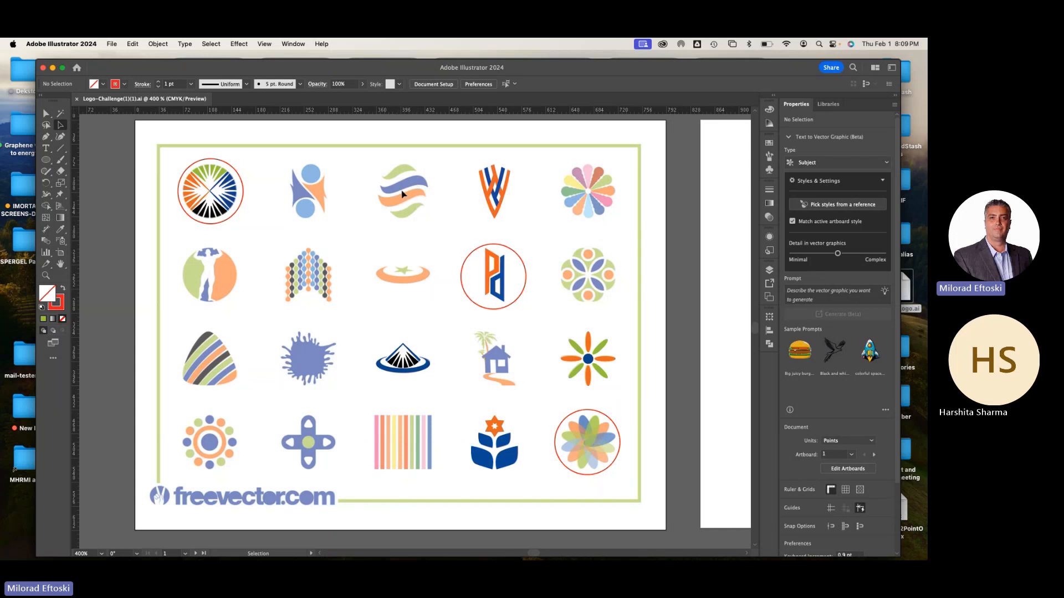
# Set up the Pen tool with no fill and the default black 1 pt stroke for tracing the striped wave logo
pyautogui.scroll(6, 404, 192)
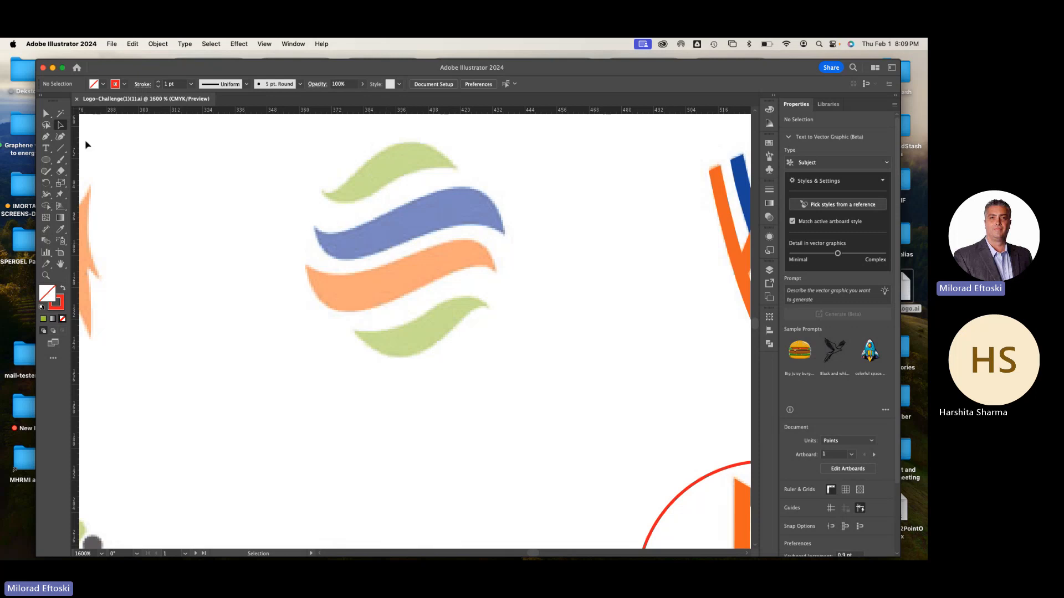
pyautogui.click(47, 138)
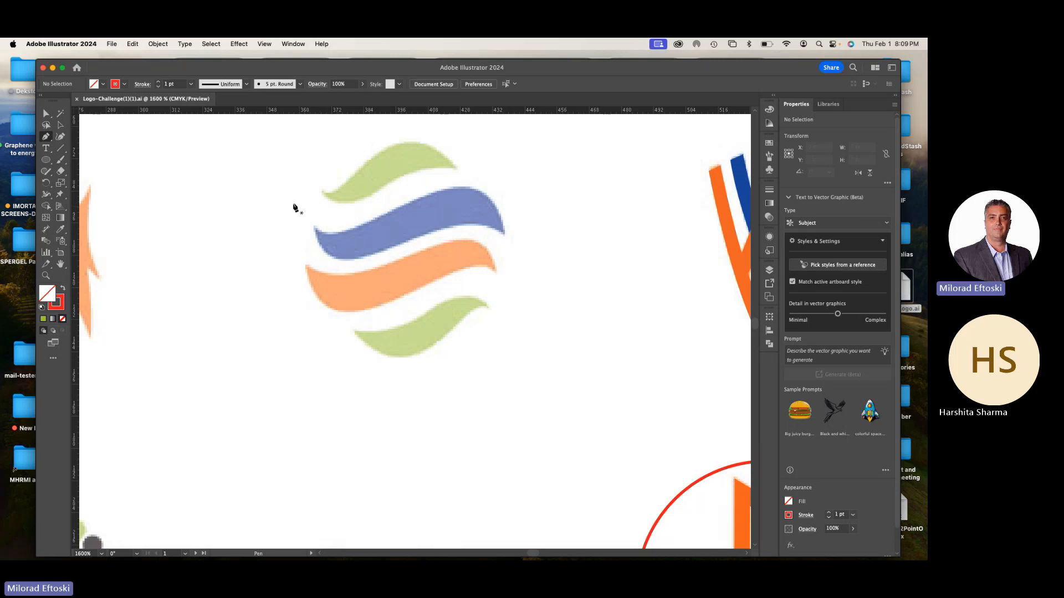
pyautogui.press('d')
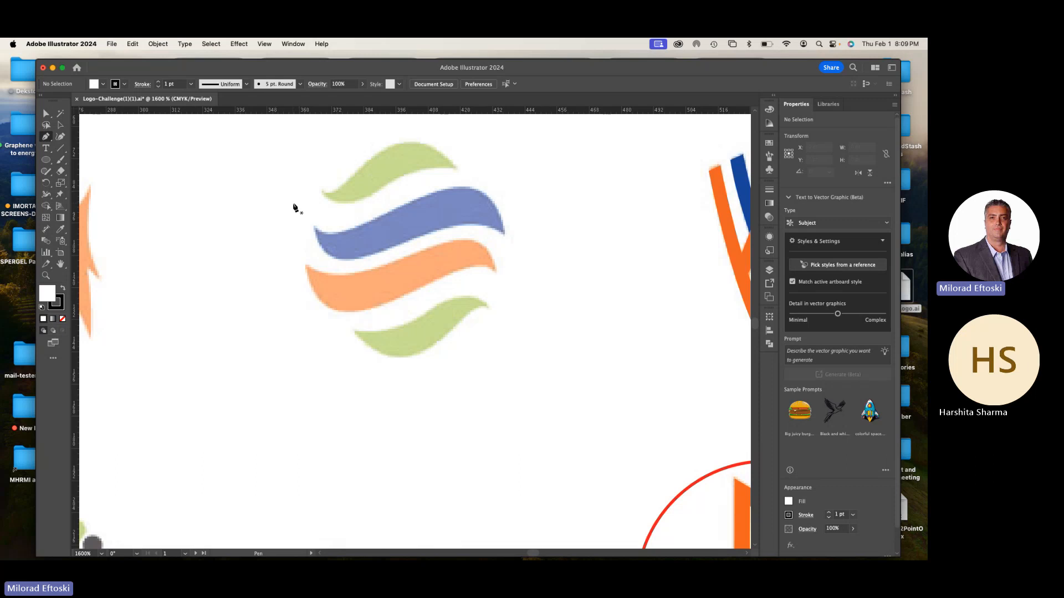
pyautogui.click(62, 319)
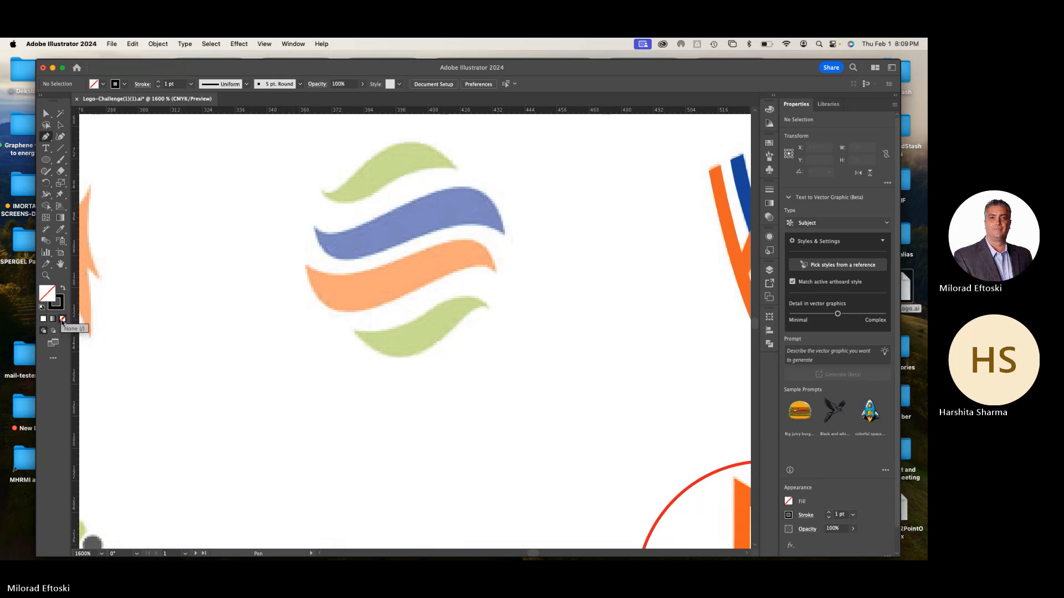
# Trace the blue wave stripe as a closed curved path, beginning and ending at its left tip, and deselect it
pyautogui.click(315, 227)
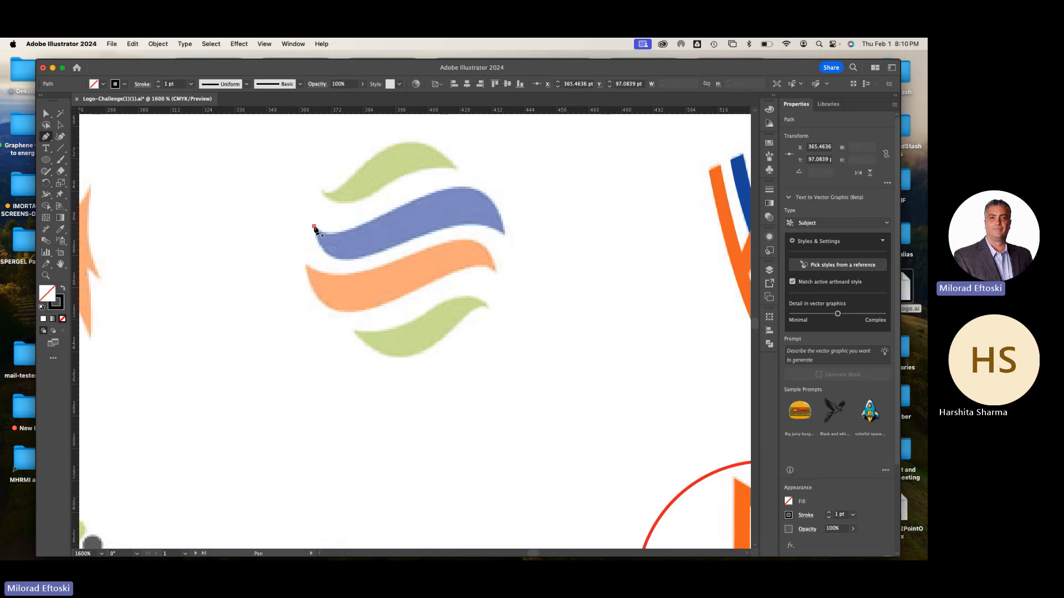
pyautogui.click(314, 227)
pyautogui.moveTo(359, 258); pyautogui.dragTo(402, 251)
pyautogui.moveTo(401, 251); pyautogui.dragTo(402, 250)
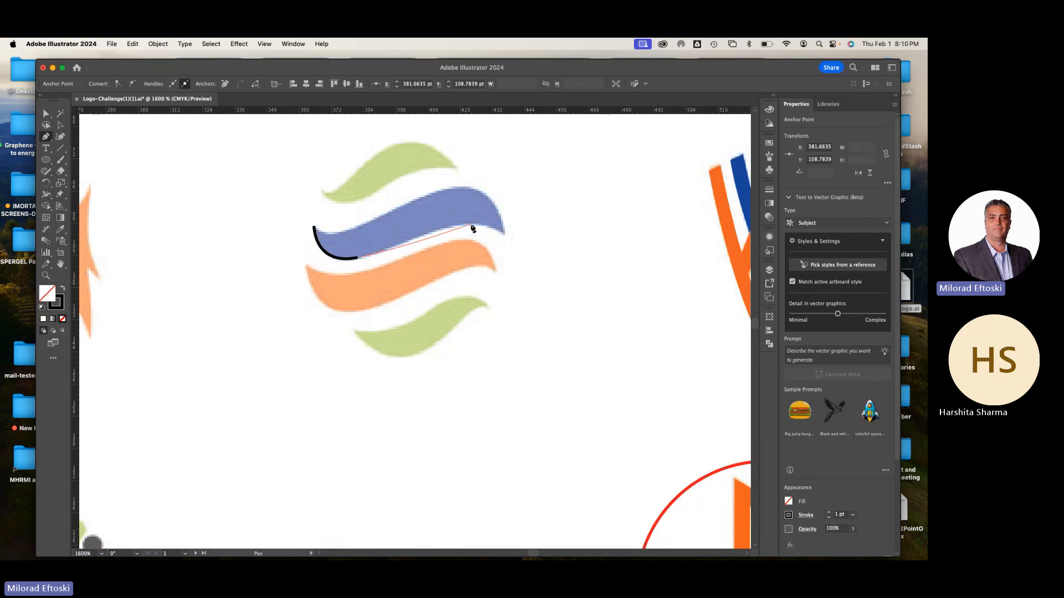
pyautogui.moveTo(471, 225); pyautogui.dragTo(504, 227)
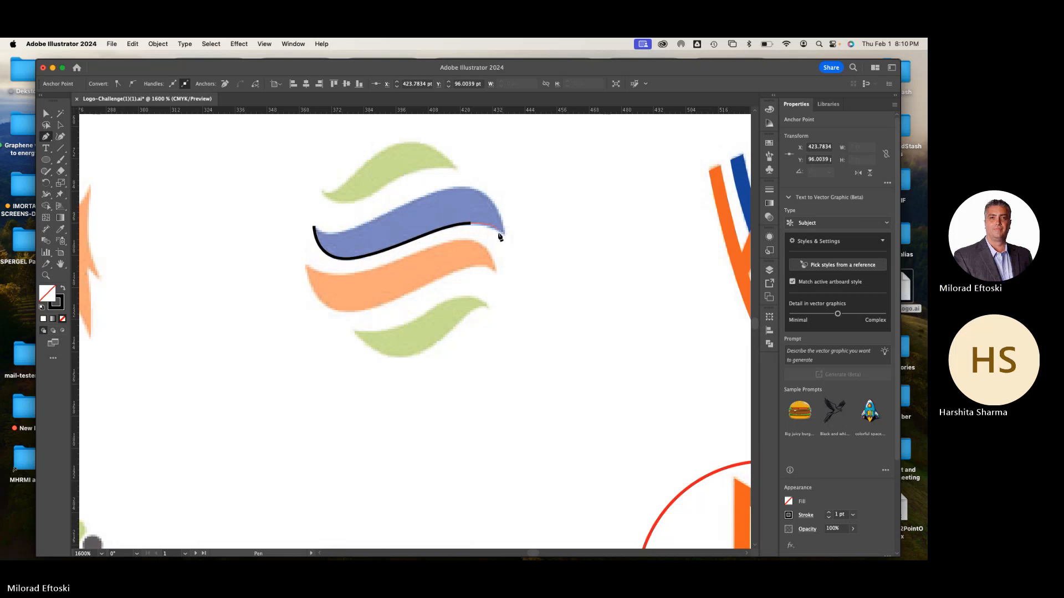
pyautogui.click(504, 236)
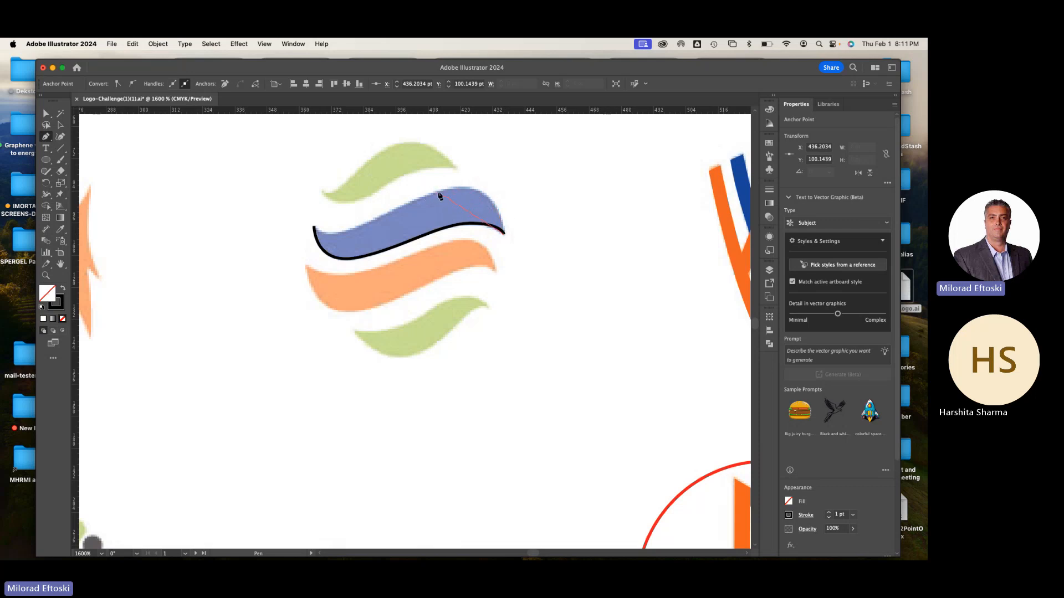
pyautogui.moveTo(442, 192); pyautogui.dragTo(379, 206)
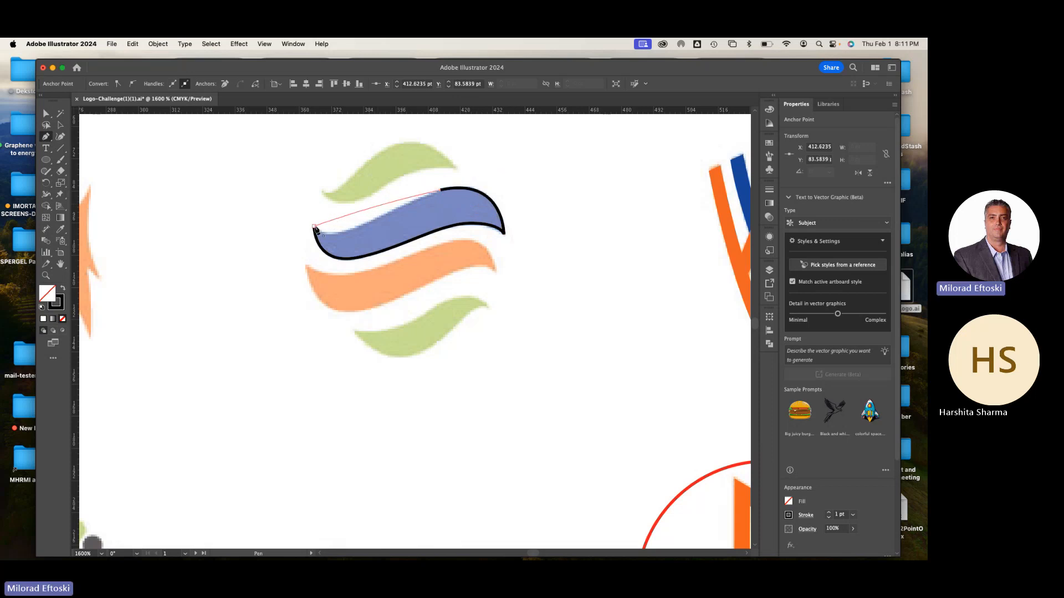
pyautogui.moveTo(314, 227); pyautogui.dragTo(272, 209)
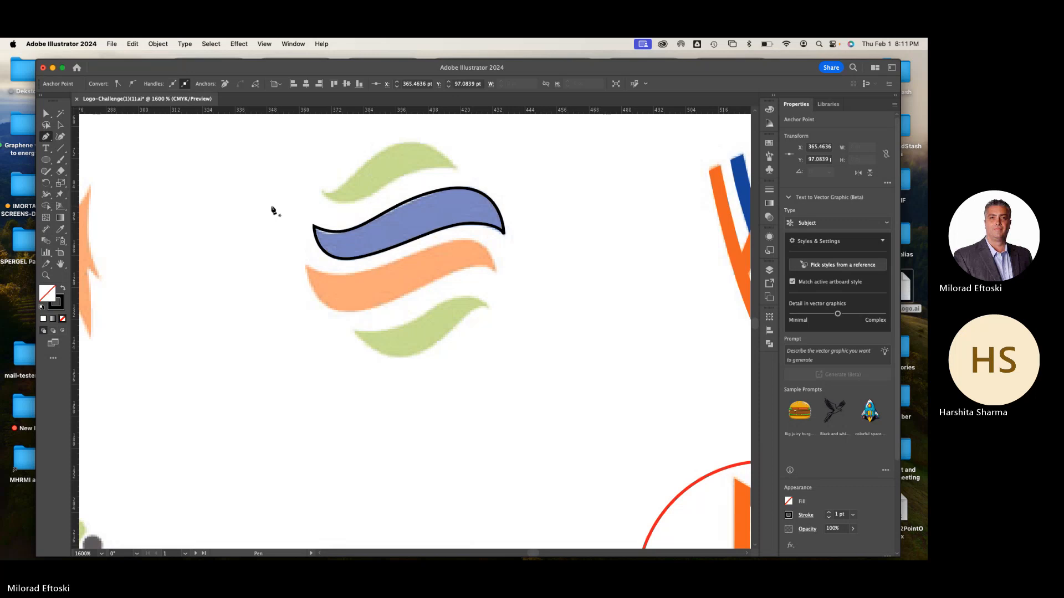
pyautogui.click(60, 125)
pyautogui.click(177, 151)
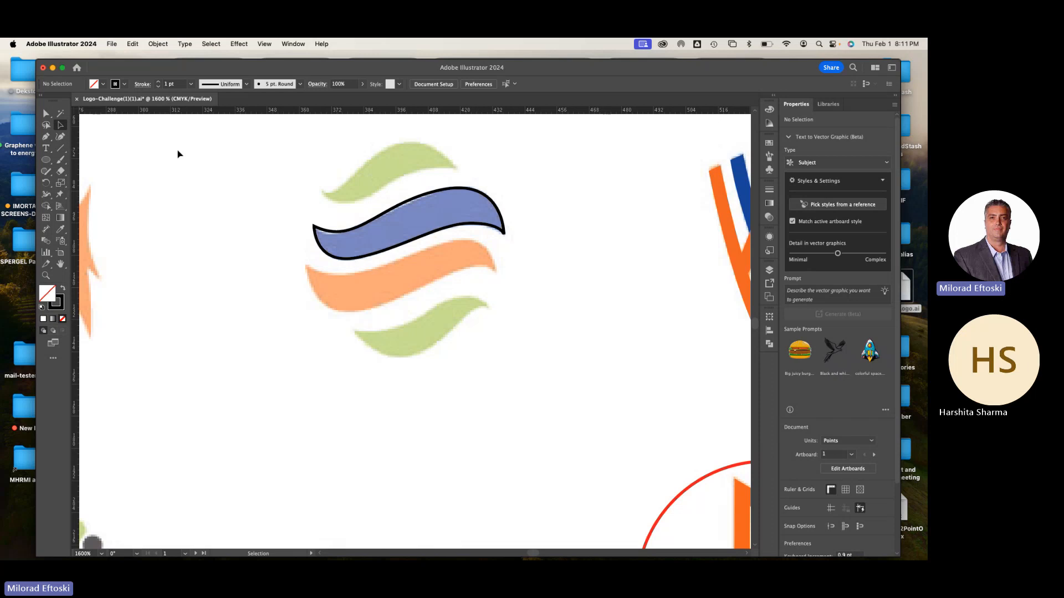
# Move the traced outline from the blue stripe down over the orange stripe, and delete it
pyautogui.scroll(1, 397, 228)
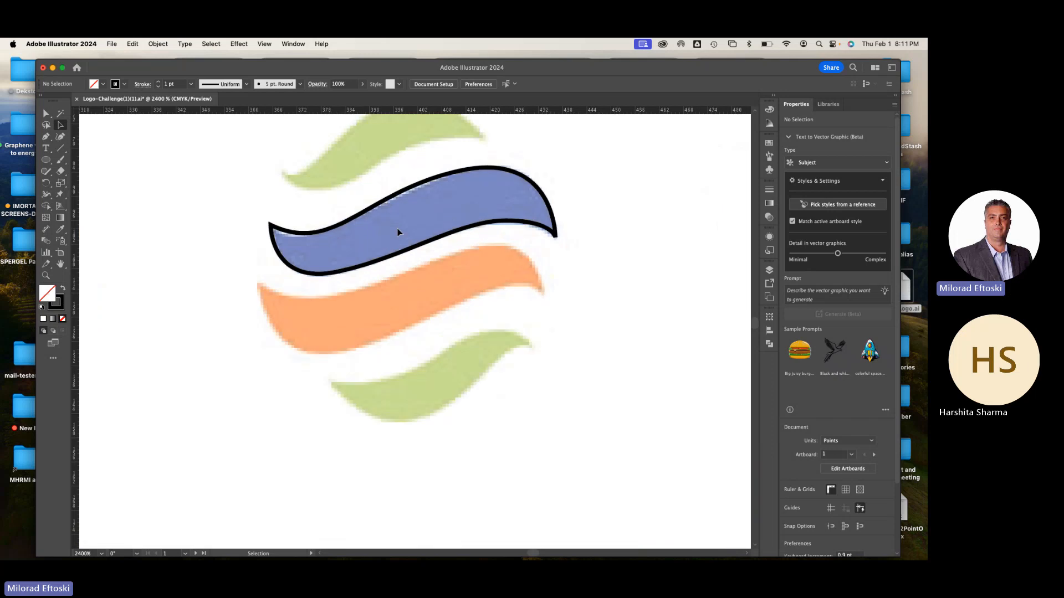
pyautogui.click(404, 254)
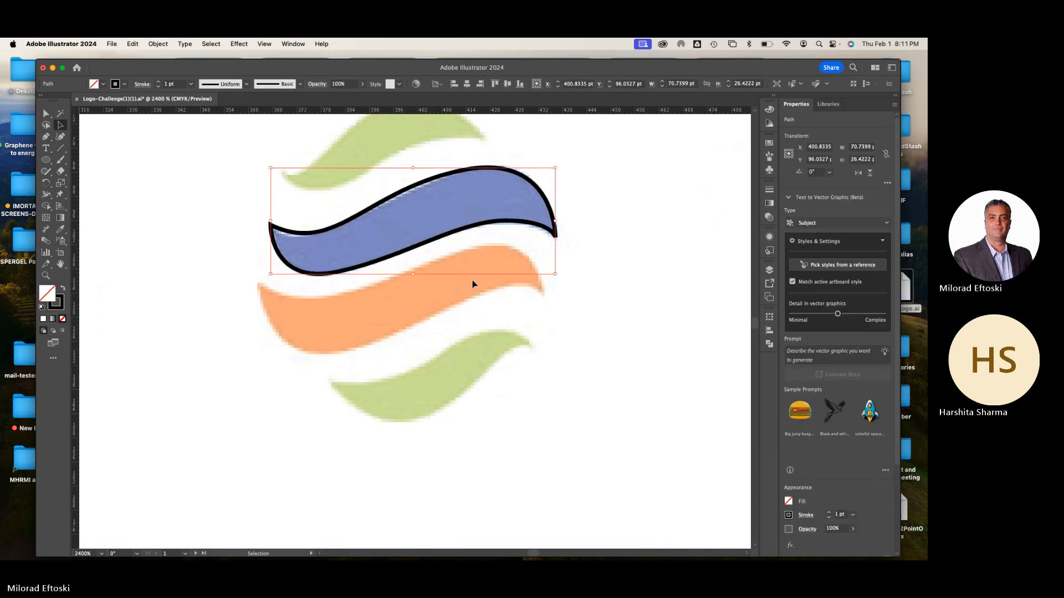
pyautogui.click(475, 339)
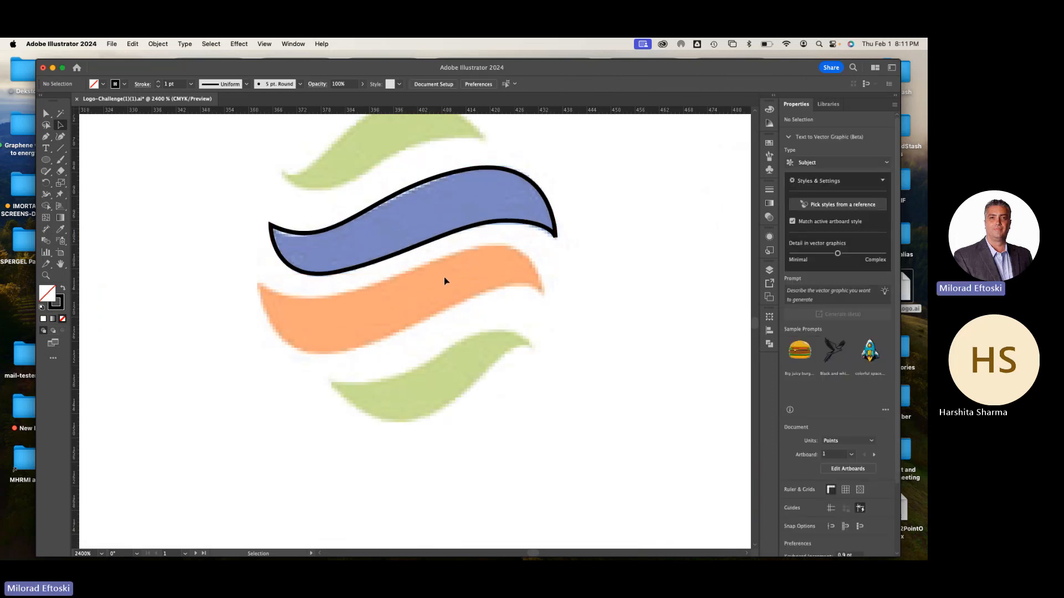
pyautogui.click(420, 251)
pyautogui.moveTo(419, 251); pyautogui.dragTo(425, 321)
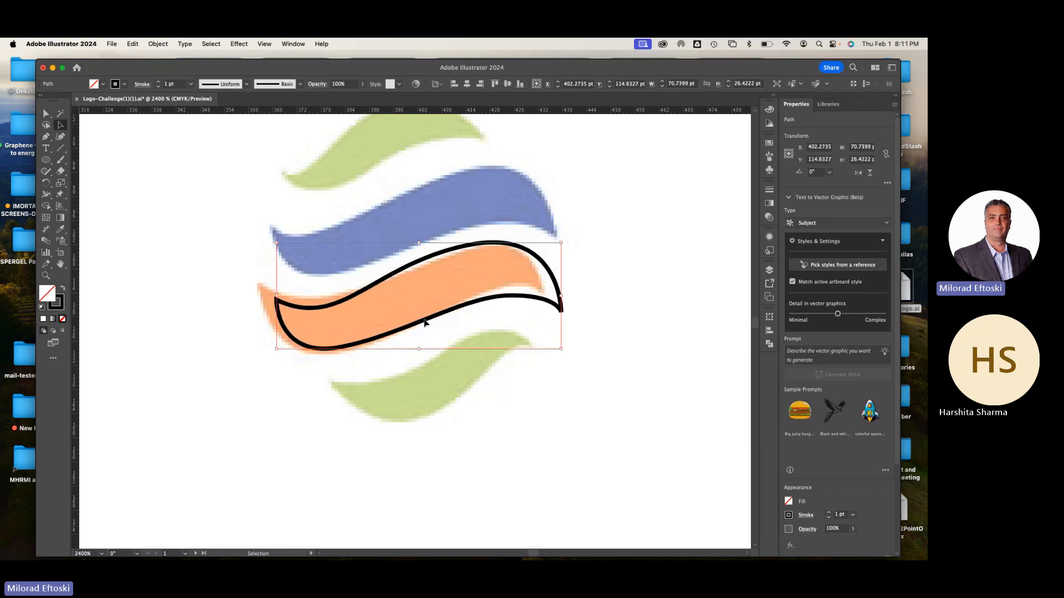
pyautogui.click(424, 323)
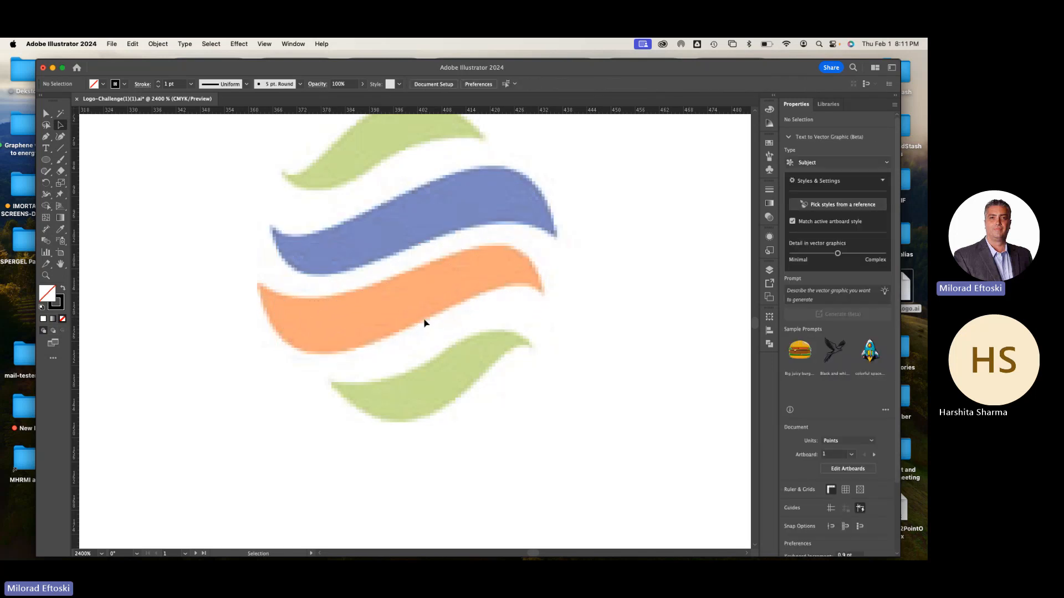
# Trace the blue stripe's upper edge with the Pen tool, from its left tip over the crest to the right tip
pyautogui.click(48, 140)
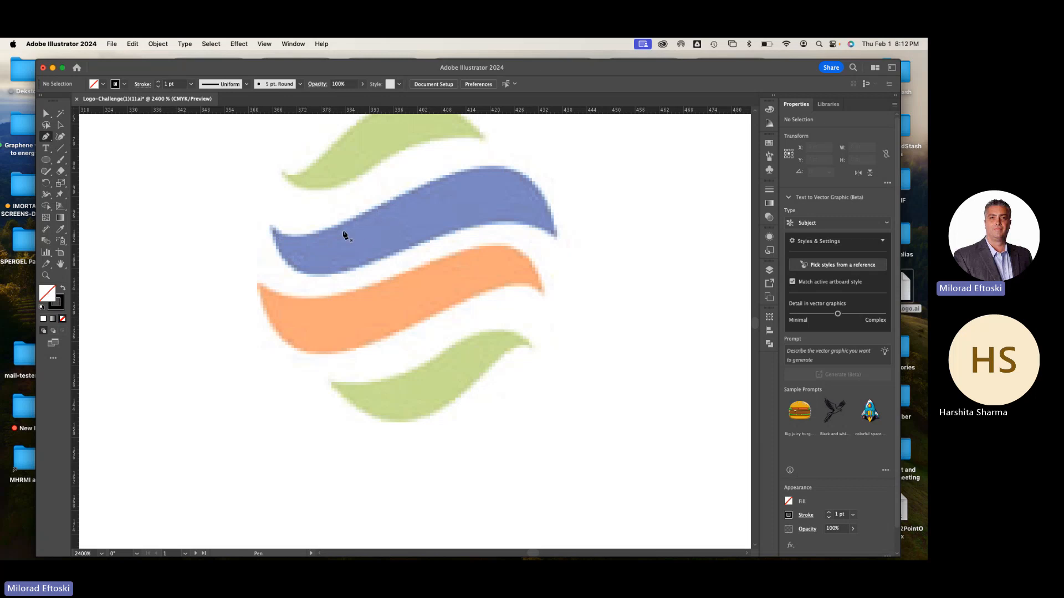
pyautogui.click(270, 226)
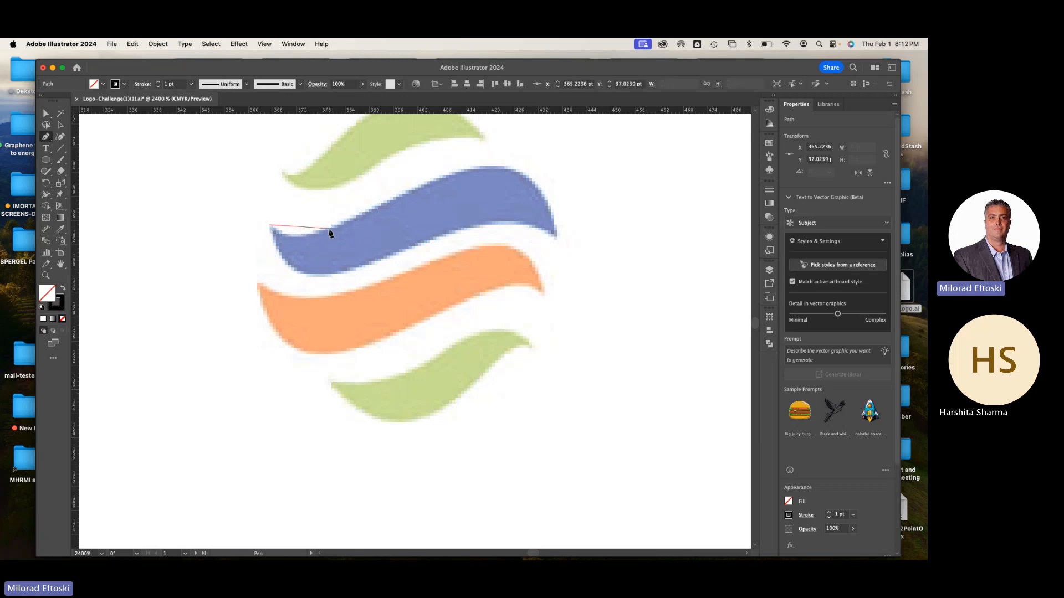
pyautogui.moveTo(330, 229); pyautogui.dragTo(370, 213)
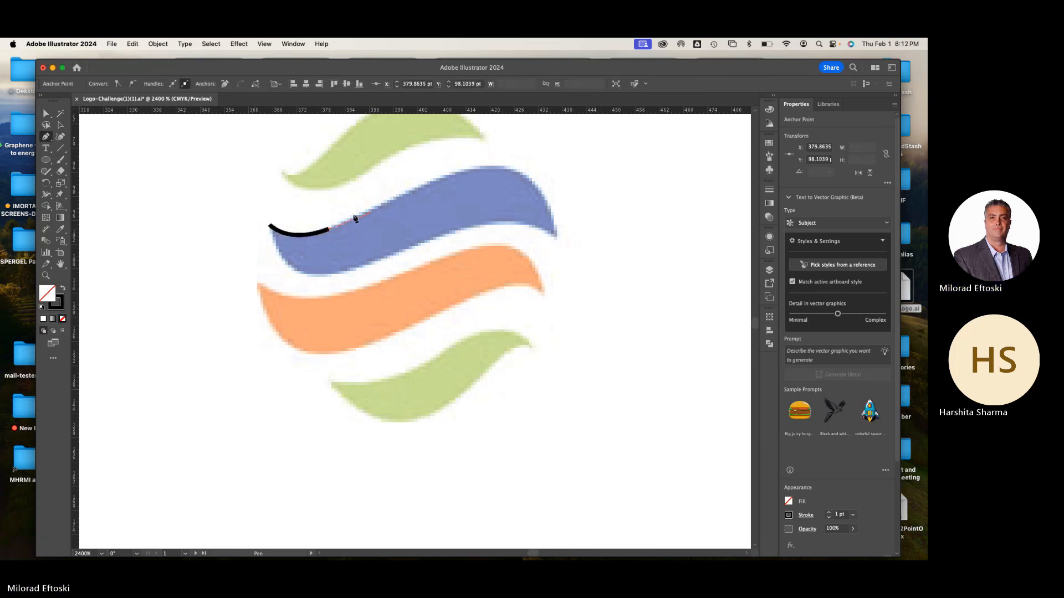
pyautogui.click(437, 181)
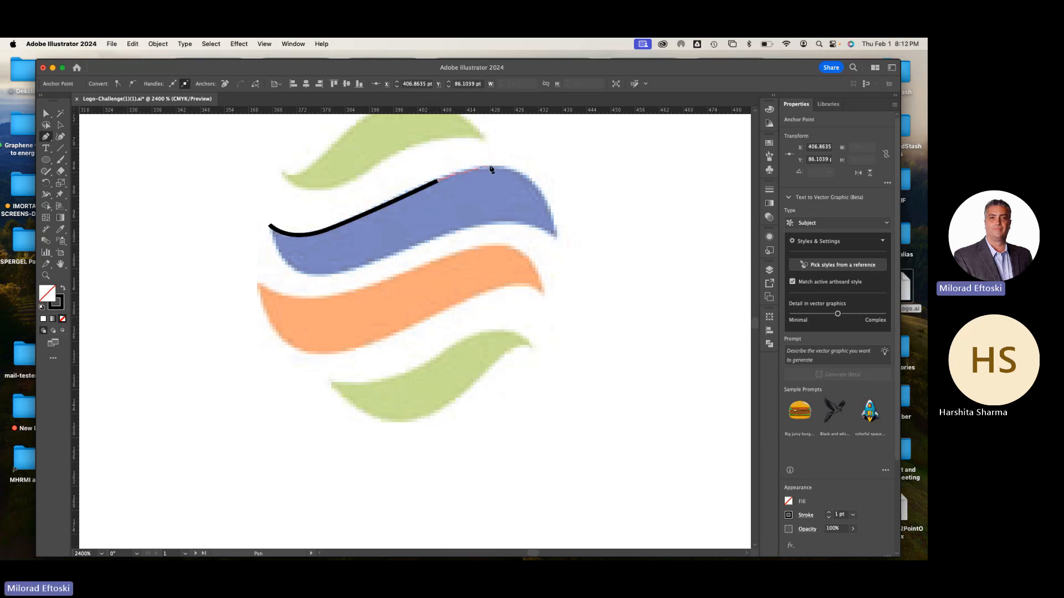
pyautogui.moveTo(523, 176); pyautogui.dragTo(551, 201)
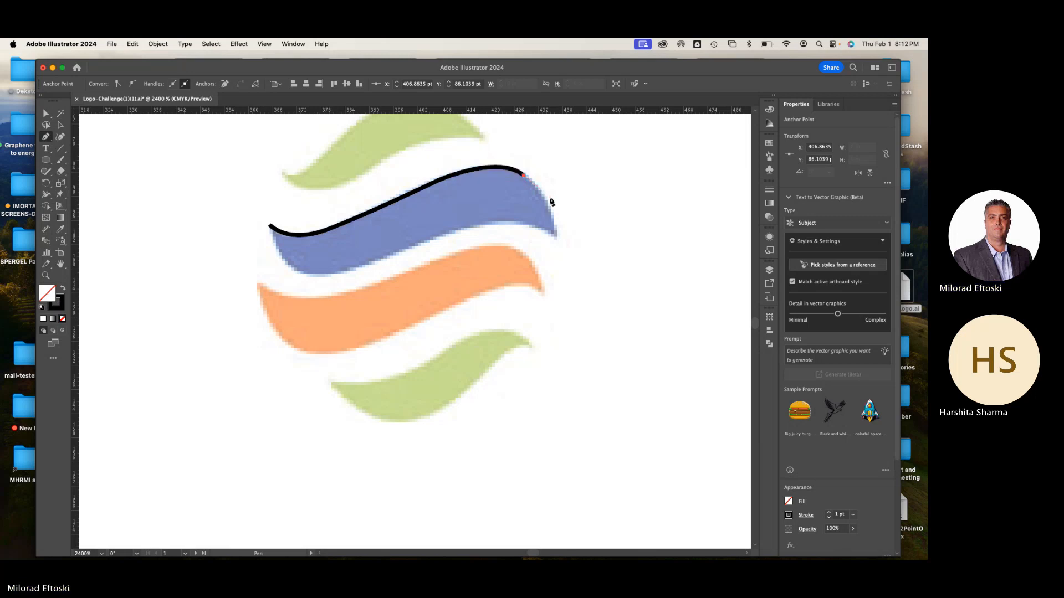
pyautogui.click(556, 239)
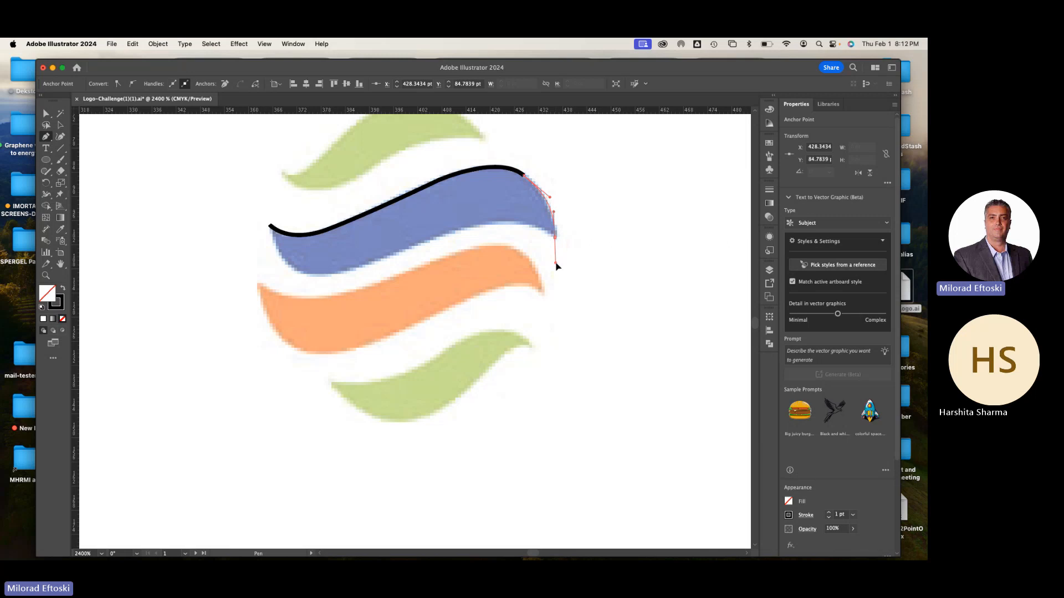
pyautogui.moveTo(557, 266); pyautogui.dragTo(556, 260)
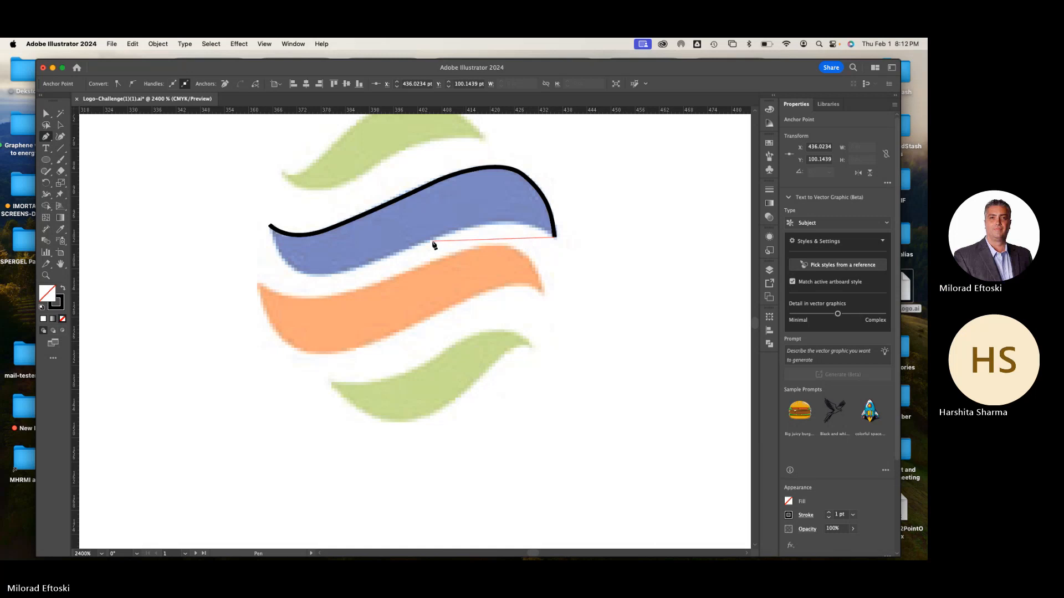
# Trace the blue stripe's lower edge back to the left tip, close the path there and deselect it
pyautogui.moveTo(431, 240); pyautogui.dragTo(361, 281)
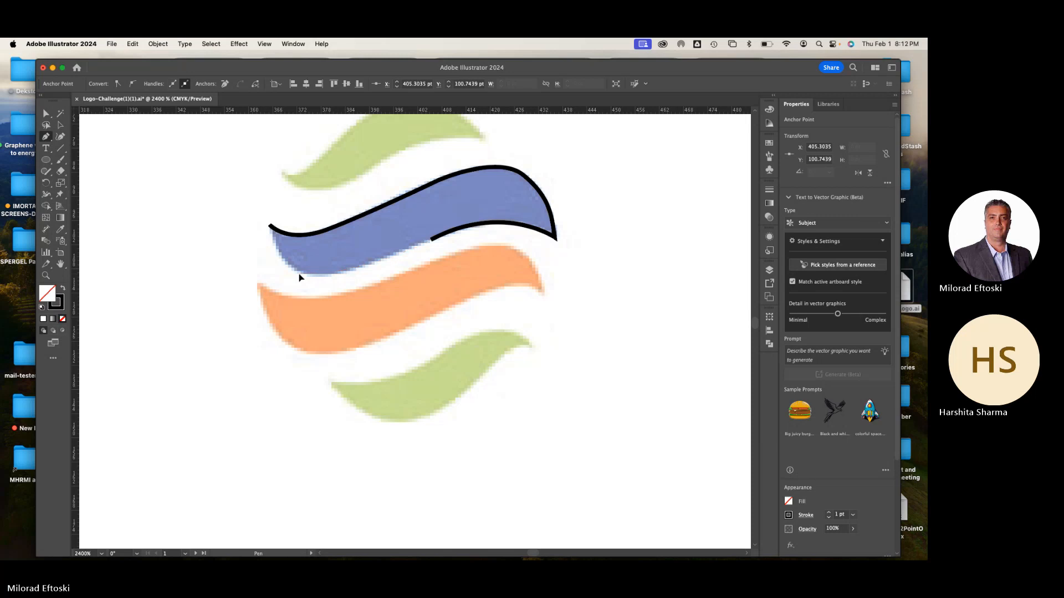
pyautogui.moveTo(299, 275); pyautogui.dragTo(281, 270)
pyautogui.click(270, 227)
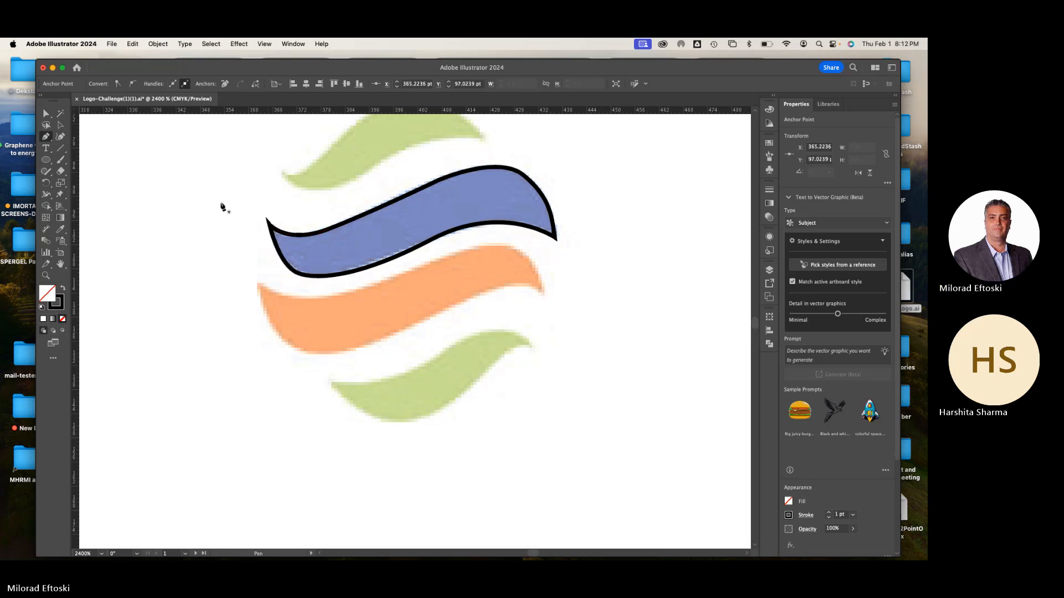
pyautogui.press('v')
pyautogui.click(136, 159)
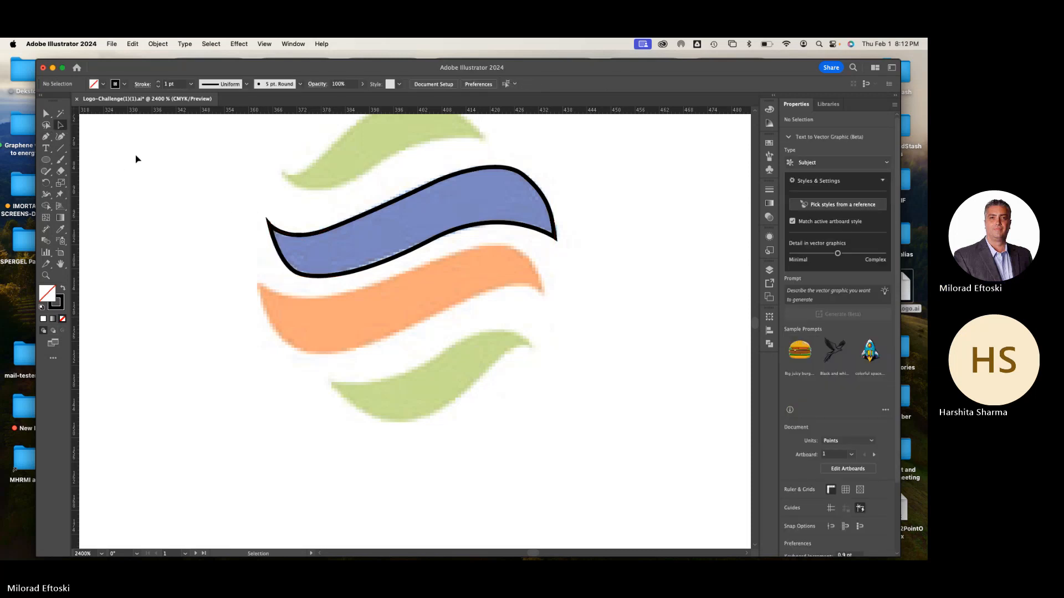
# Select the blue stripe's outline for direct point editing and turn on the display of edges
pyautogui.click(61, 125)
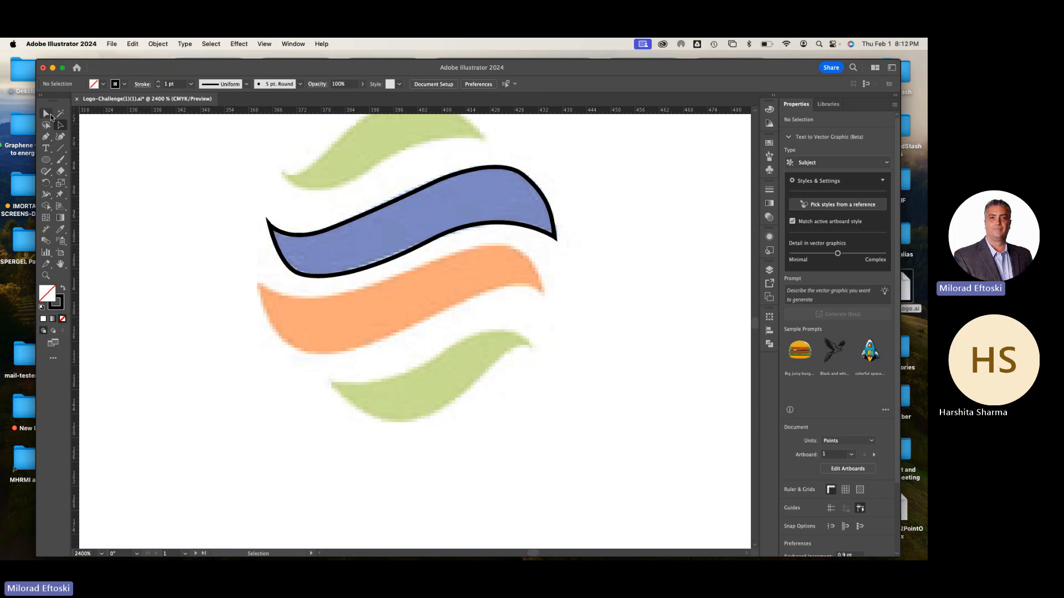
pyautogui.click(310, 277)
pyautogui.click(304, 279)
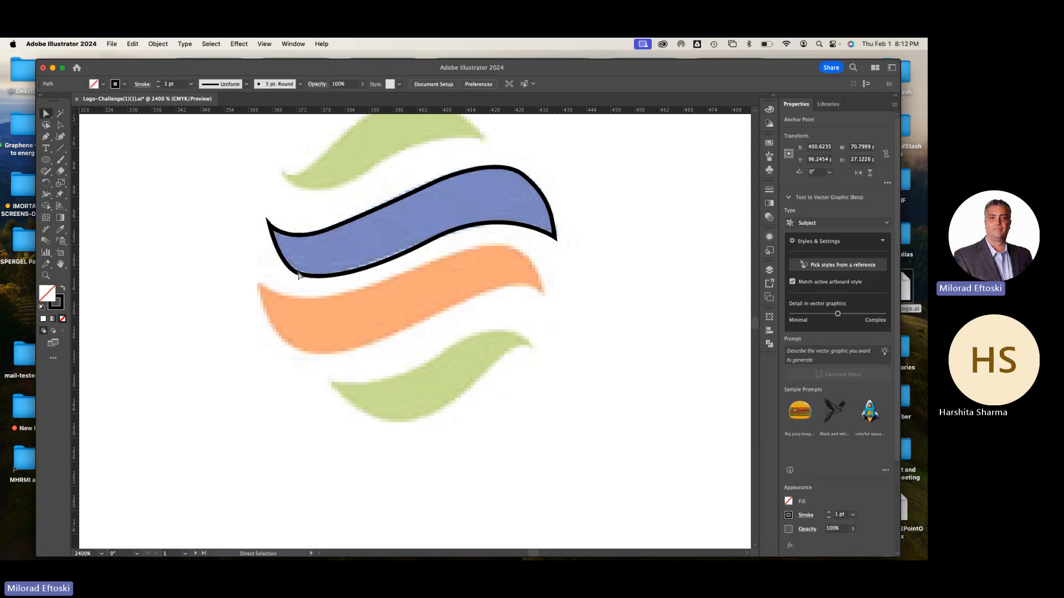
pyautogui.click(296, 276)
pyautogui.click(332, 280)
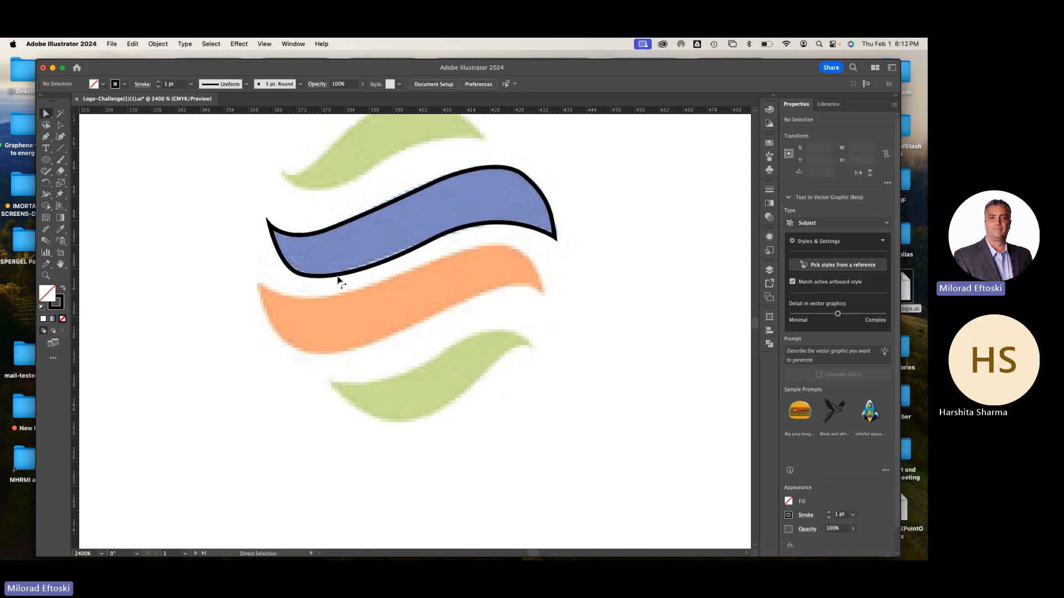
pyautogui.click(339, 276)
pyautogui.click(483, 323)
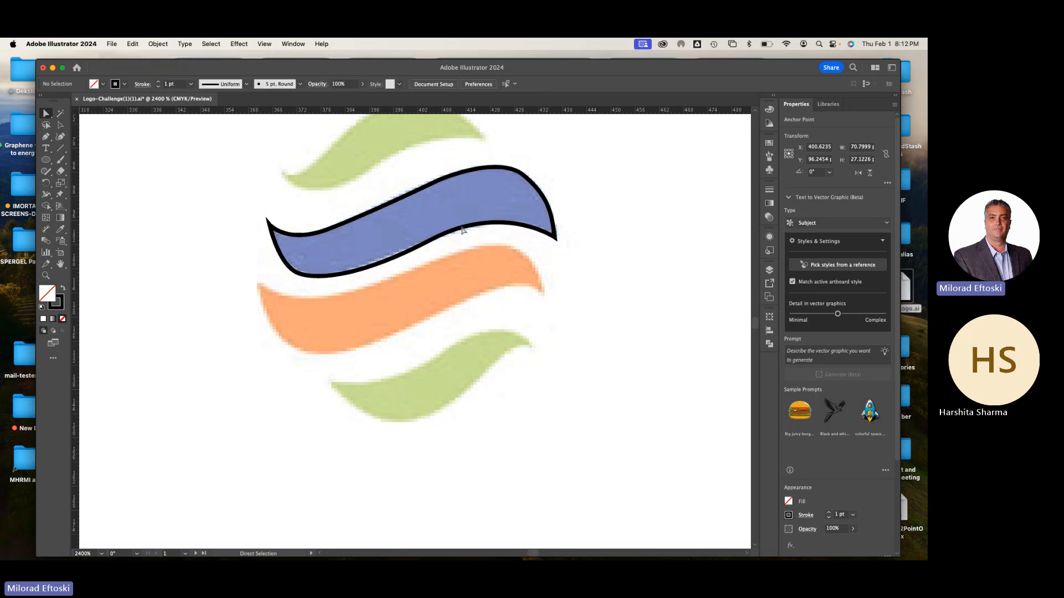
pyautogui.click(454, 231)
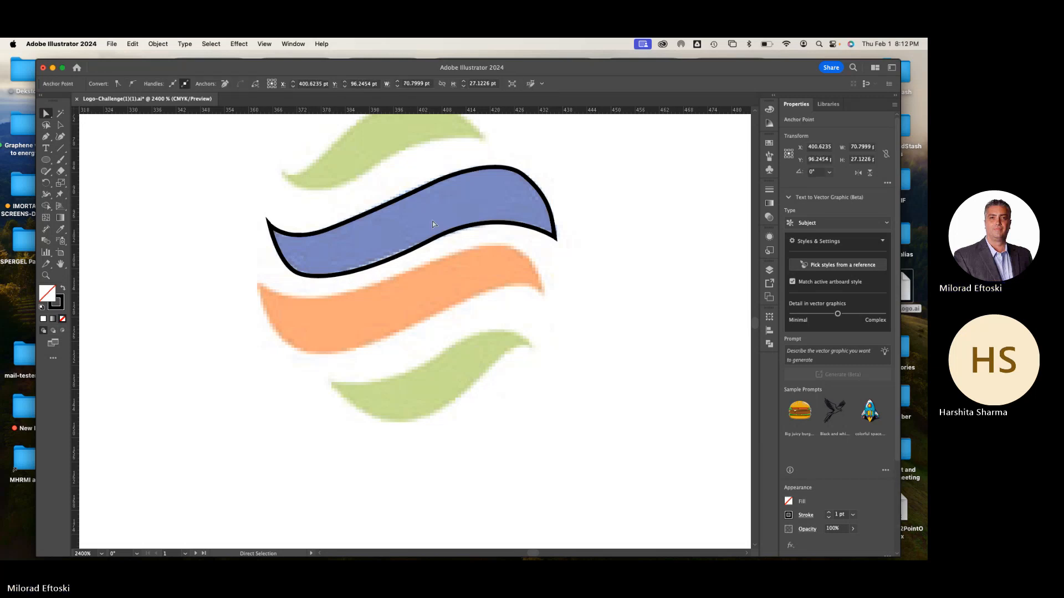
pyautogui.press('super+y')
pyautogui.press('super+y')
pyautogui.click(264, 44)
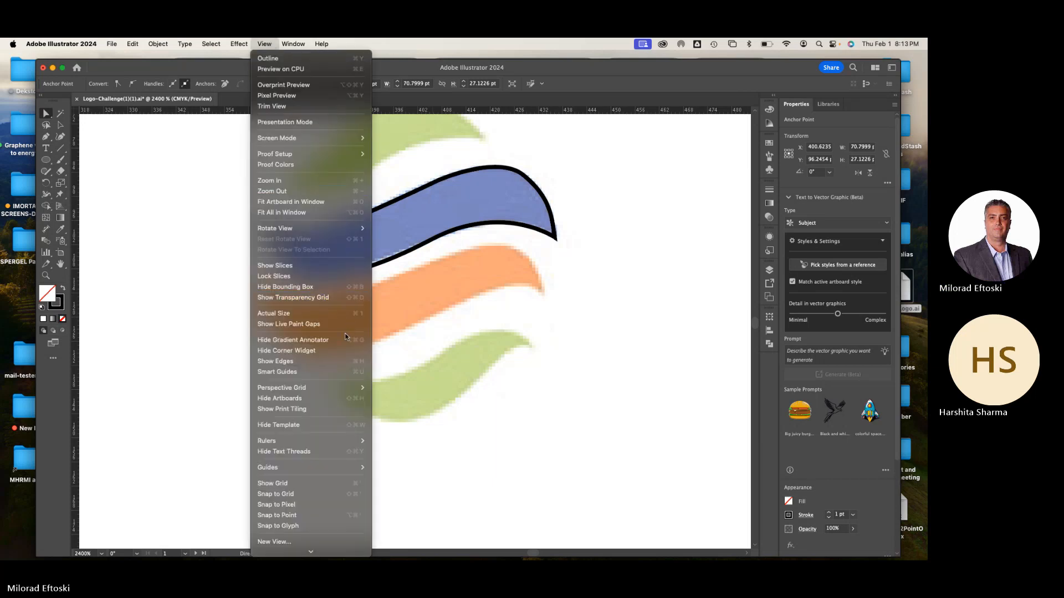
pyautogui.click(327, 360)
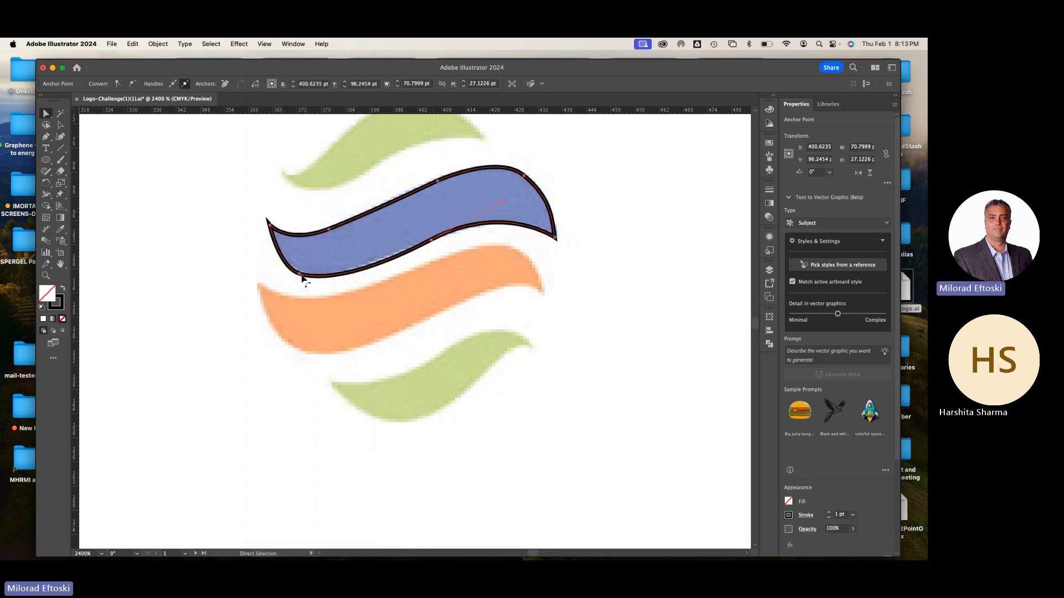
# Refine the blue outline by shifting its lower-left anchor slightly right, the lower-middle one up and right, and the upper-middle one slightly left
pyautogui.click(300, 274)
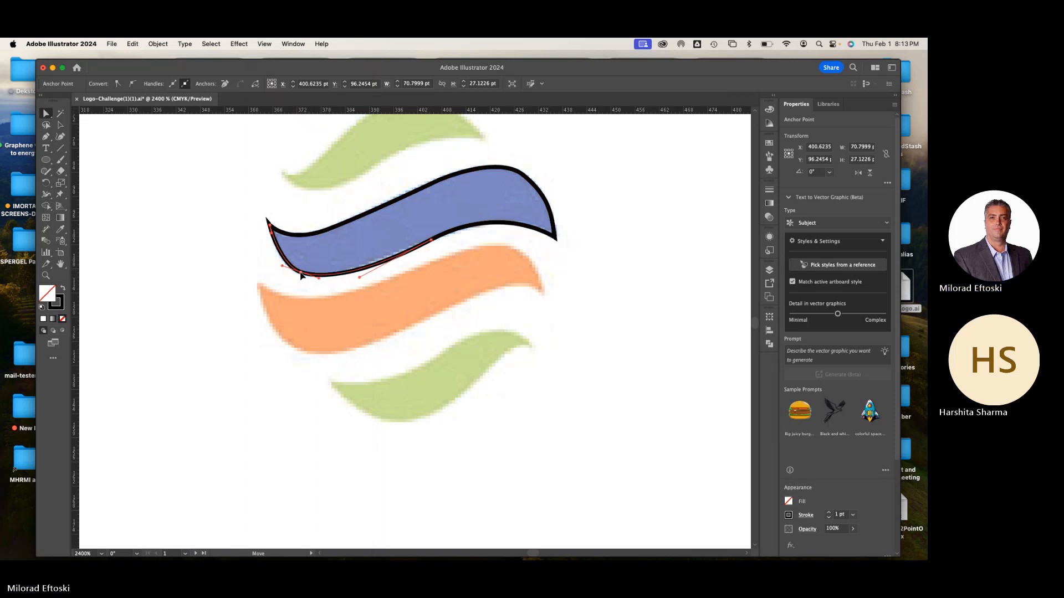
pyautogui.moveTo(301, 275)
pyautogui.mouseDown()
pyautogui.moveTo(302, 307)
pyautogui.moveTo(304, 275)
pyautogui.mouseUp()
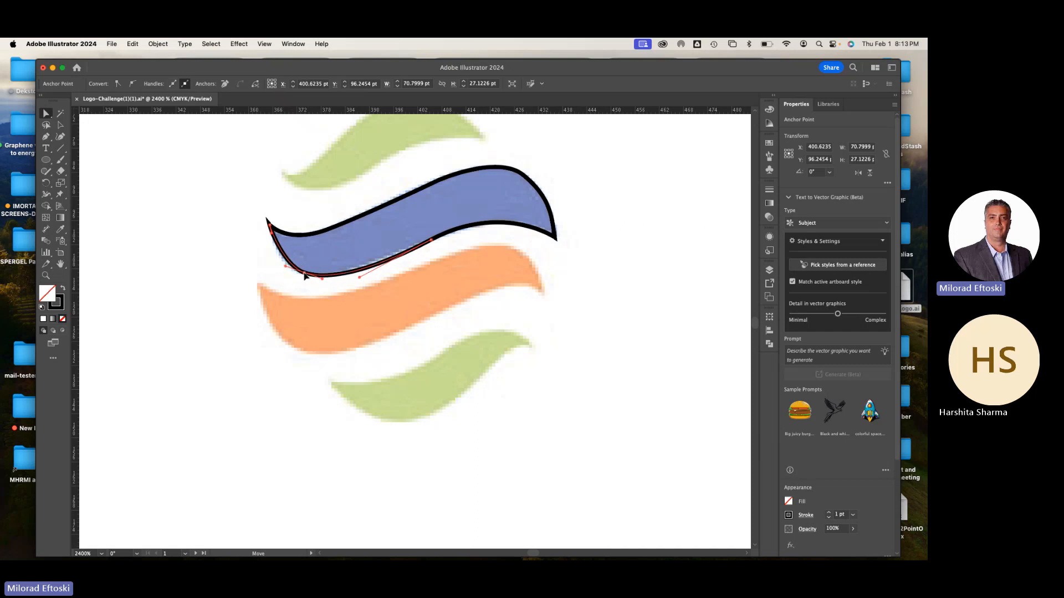
pyautogui.click(357, 275)
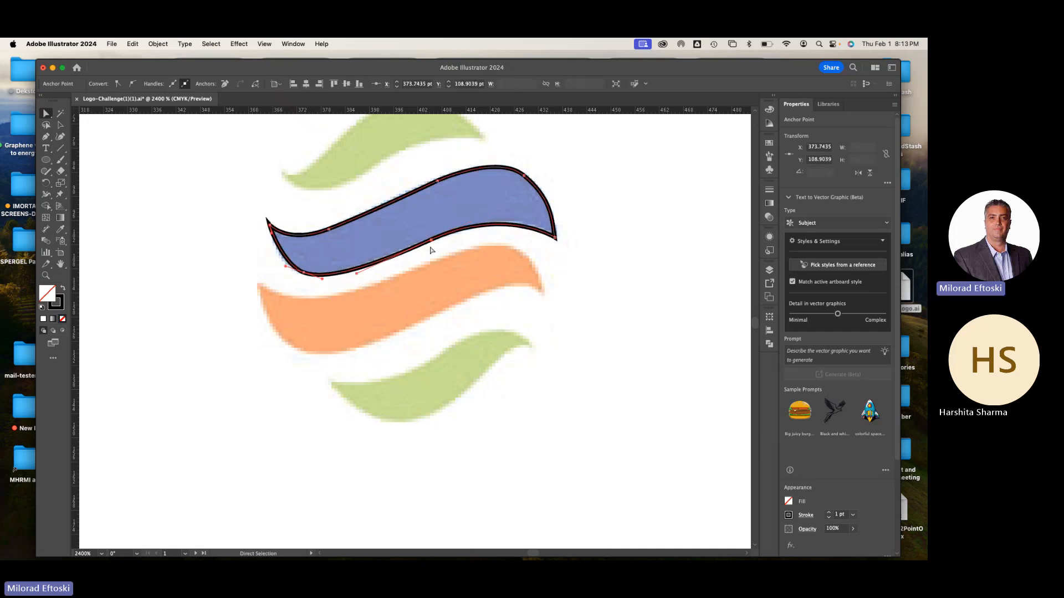
pyautogui.moveTo(431, 241); pyautogui.dragTo(440, 235)
pyautogui.moveTo(439, 181); pyautogui.dragTo(435, 183)
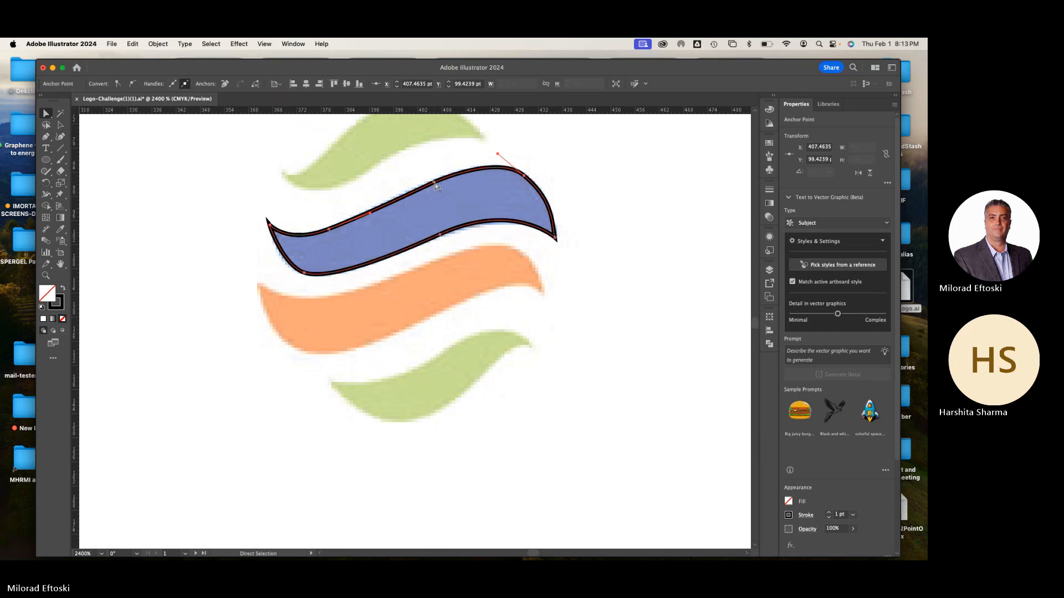
# Move the blue outline's left tip anchor slightly right and down onto the stripe's tip, and deselect the path
pyautogui.moveTo(270, 225); pyautogui.dragTo(274, 231)
pyautogui.click(223, 230)
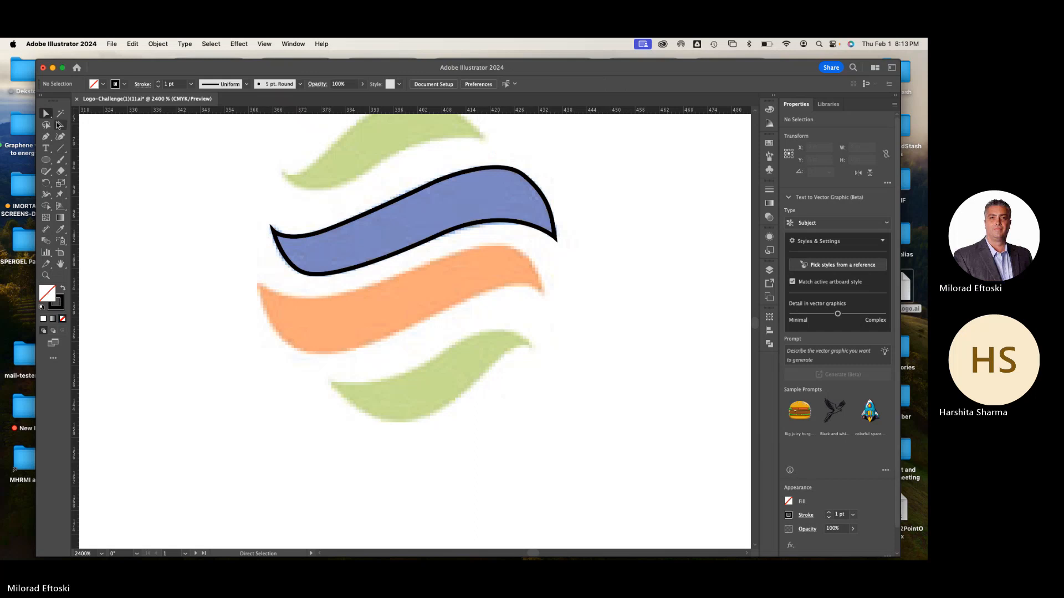
# Select the blue stripe's outline and give it the blue fill without stroke by sampling the reference stripe with the Eyedropper
pyautogui.click(61, 126)
pyautogui.moveTo(334, 277); pyautogui.dragTo(408, 294)
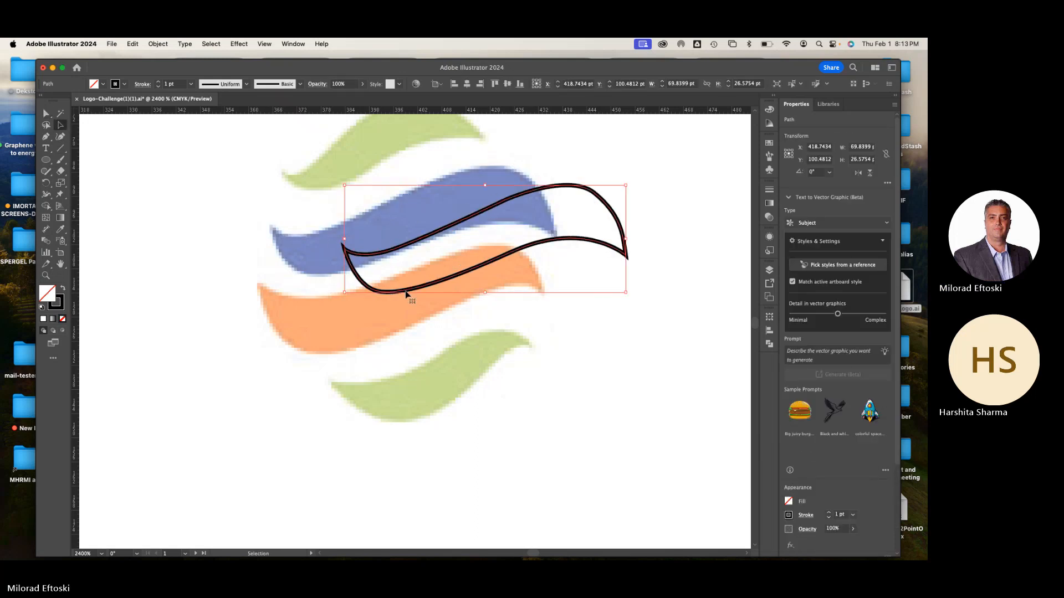
pyautogui.press('super+z')
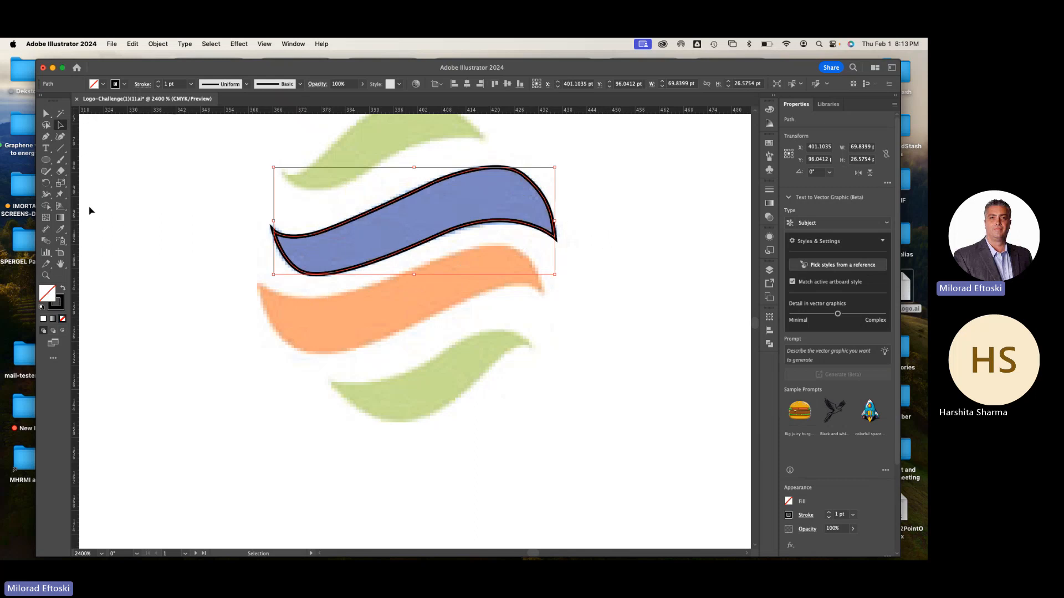
pyautogui.click(61, 229)
pyautogui.click(305, 237)
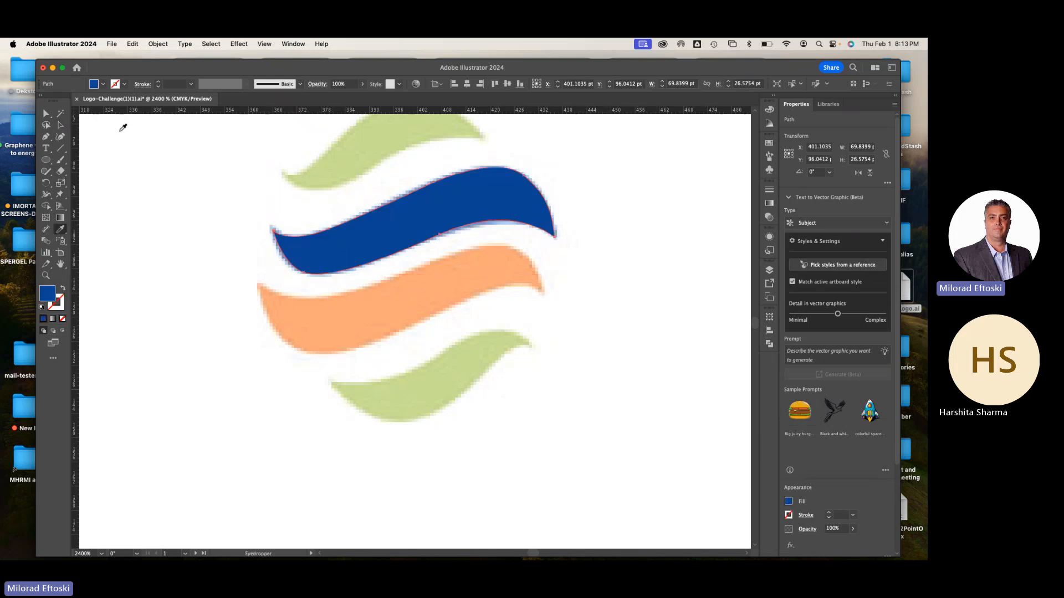
pyautogui.click(61, 126)
pyautogui.click(235, 217)
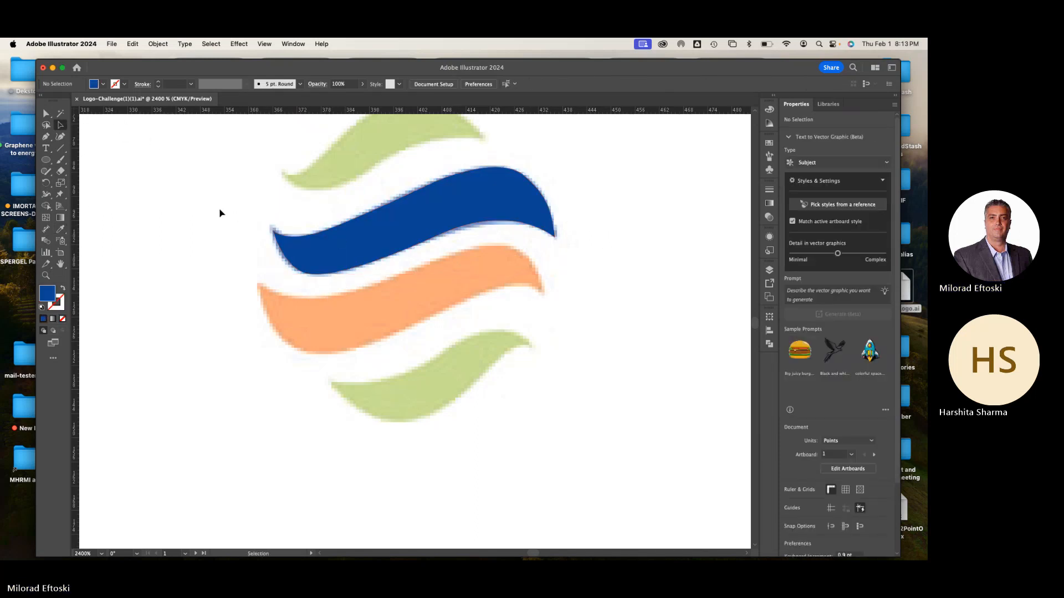
# Duplicate the blue stripe straight below the original, rotate the copy 180°, and nudge it slightly up and right
pyautogui.moveTo(217, 211); pyautogui.dragTo(238, 261)
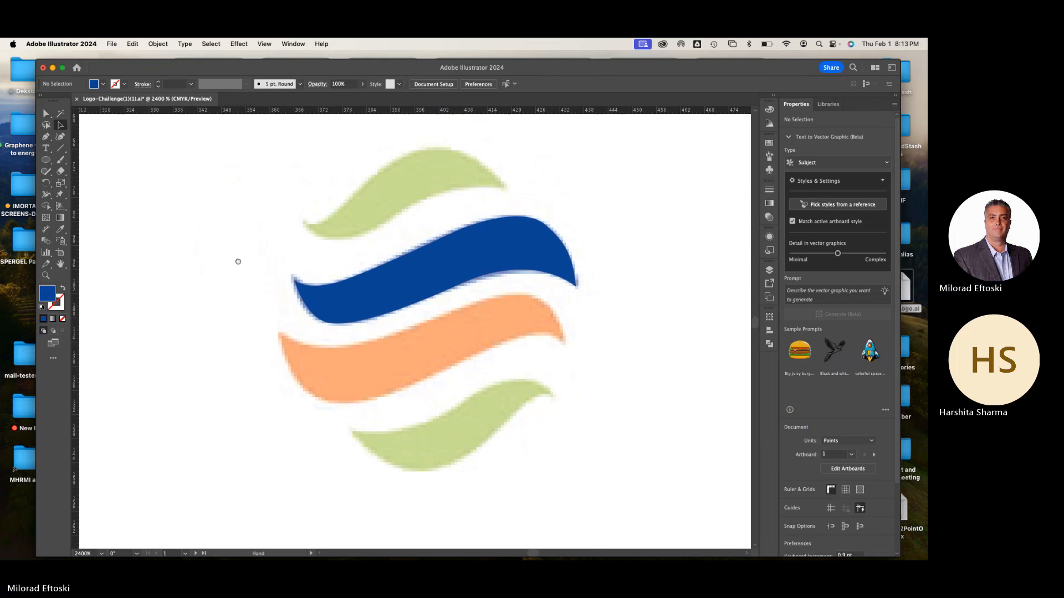
pyautogui.click(356, 305)
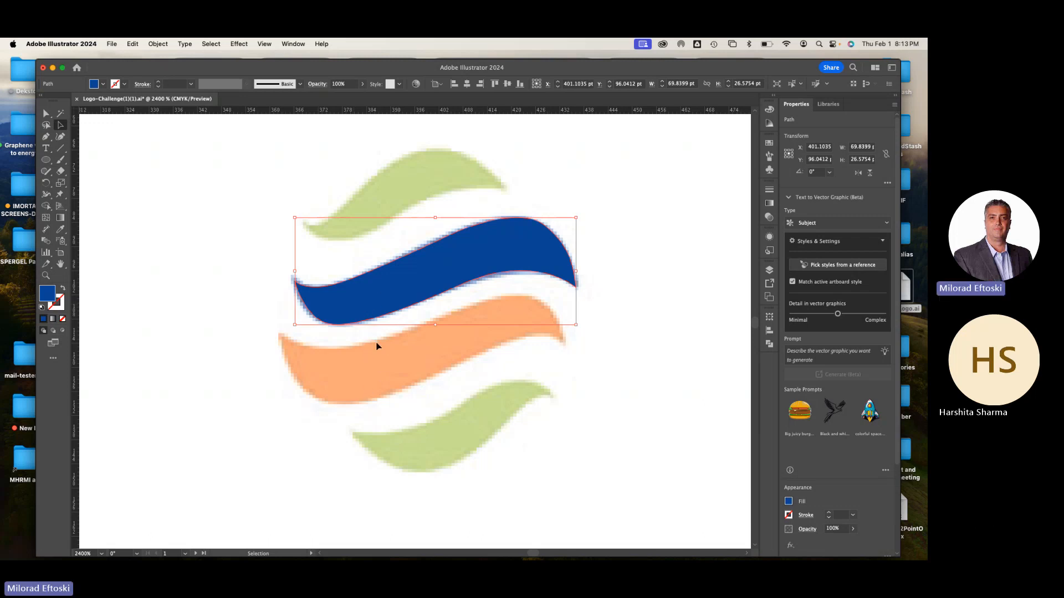
pyautogui.moveTo(381, 304); pyautogui.dragTo(459, 429)
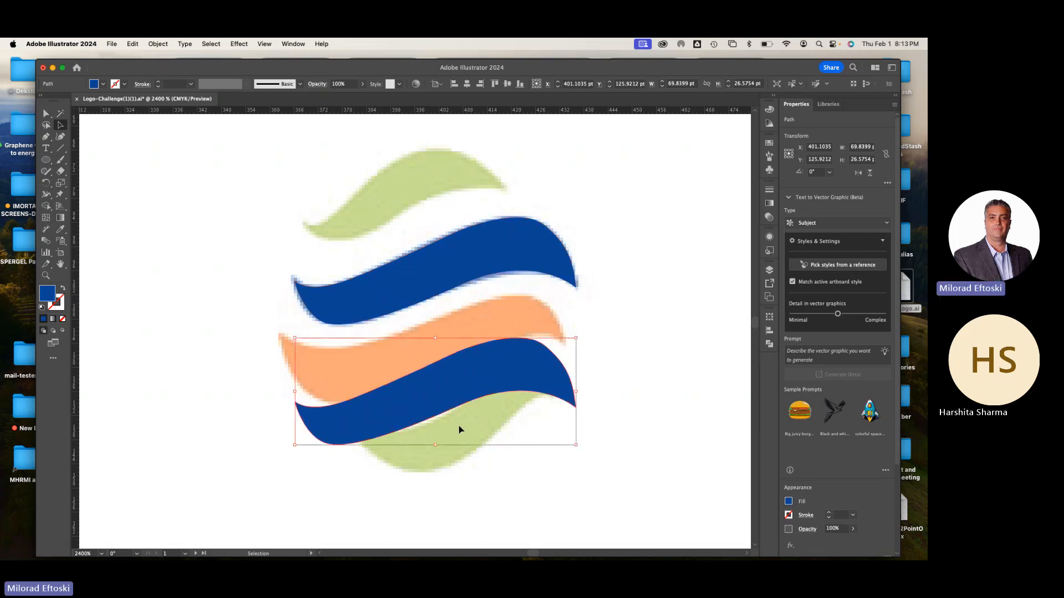
pyautogui.moveTo(582, 450); pyautogui.dragTo(384, 356)
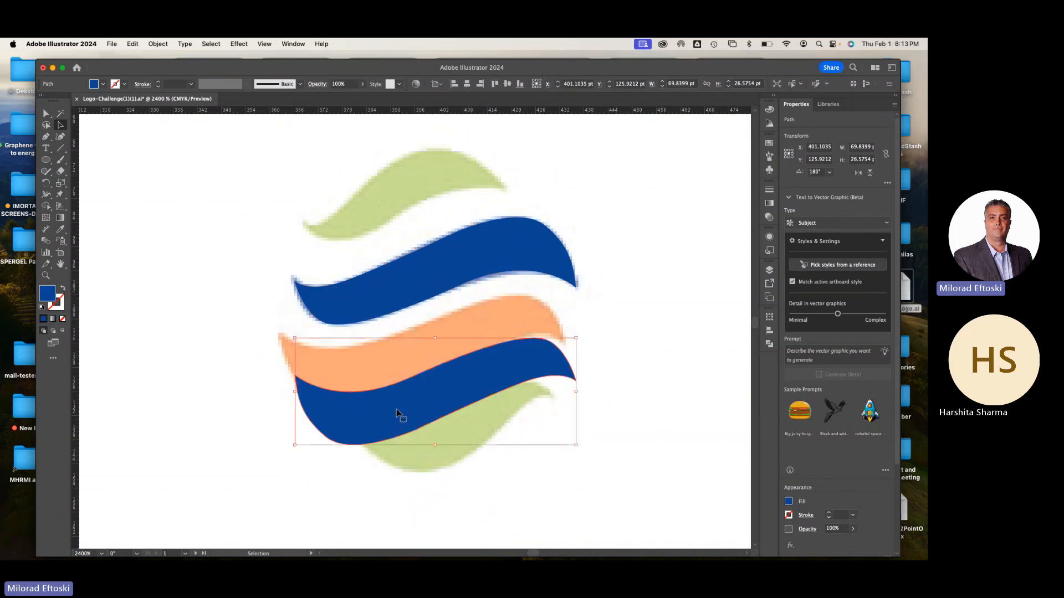
pyautogui.moveTo(397, 409)
pyautogui.mouseDown()
pyautogui.moveTo(383, 367)
pyautogui.moveTo(402, 407)
pyautogui.mouseUp()
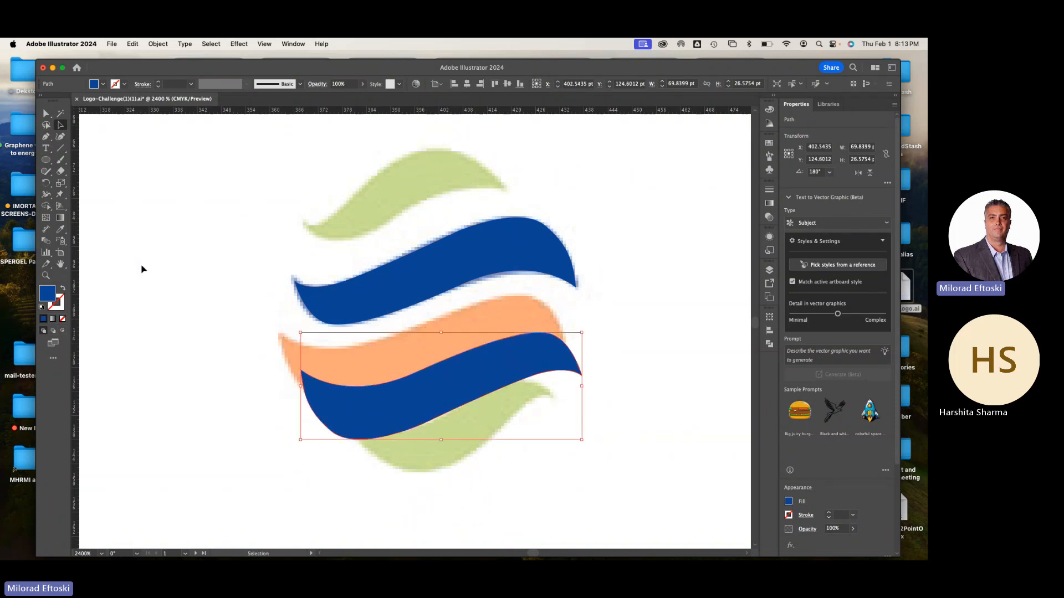
# Recolour the rotated copy with the reference's orange using the Eyedropper and align it over the orange stripe
pyautogui.click(61, 230)
pyautogui.click(312, 348)
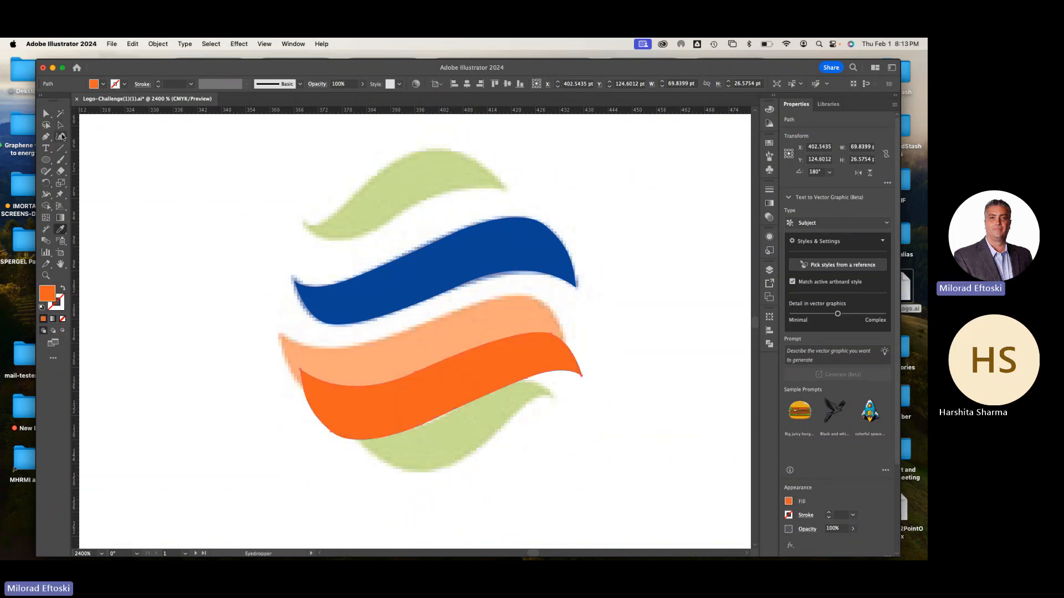
pyautogui.press('v')
pyautogui.moveTo(325, 387); pyautogui.dragTo(317, 361)
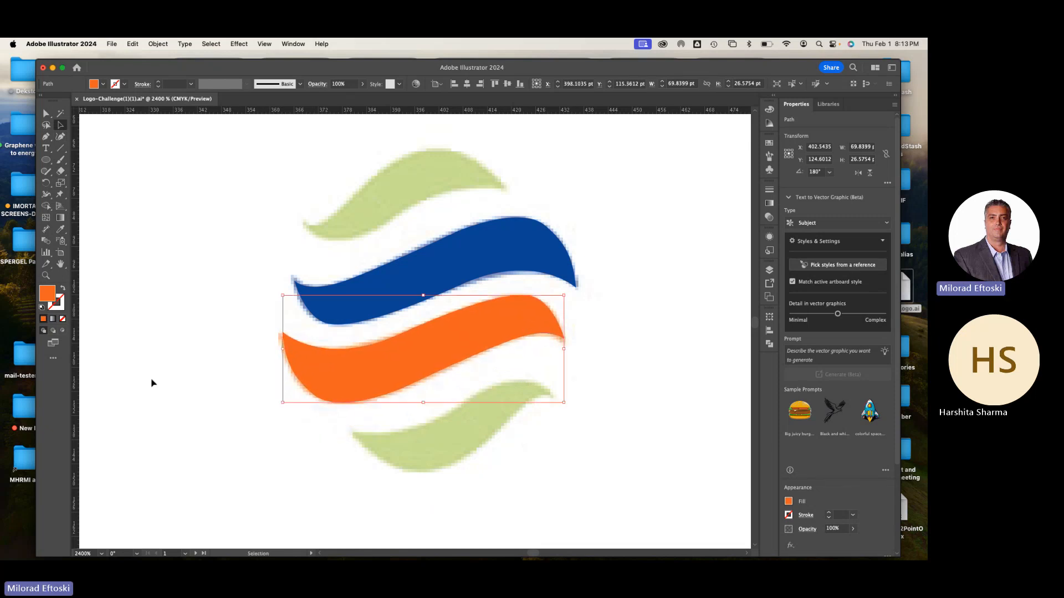
pyautogui.click(150, 380)
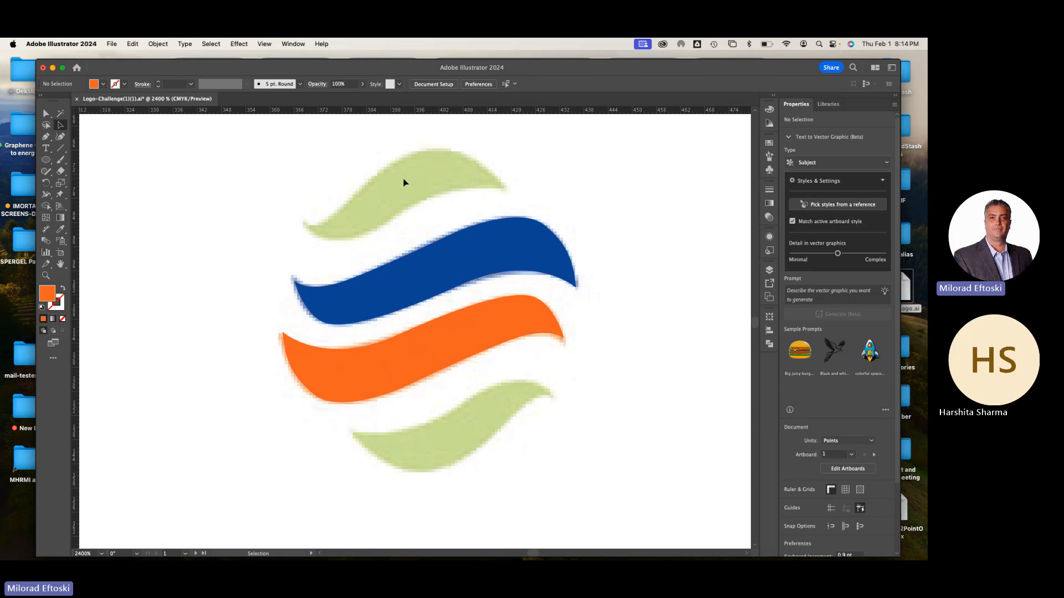
# Trace the upper green stripe's top edge with the Pen tool, from right tip to left tip, using no fill and a black stroke
pyautogui.click(45, 137)
pyautogui.press('d')
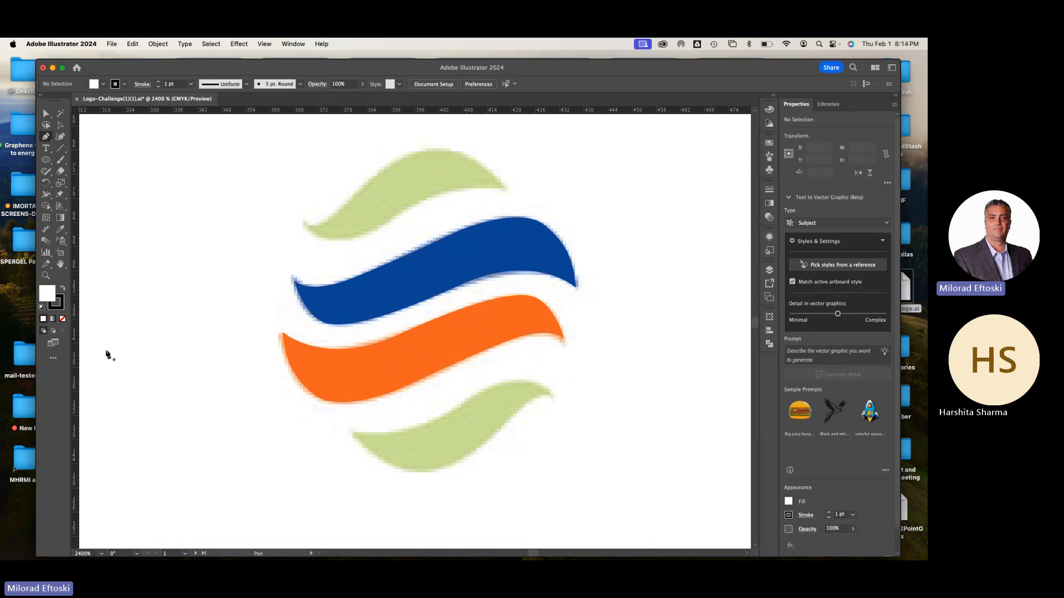
pyautogui.click(64, 320)
pyautogui.click(502, 187)
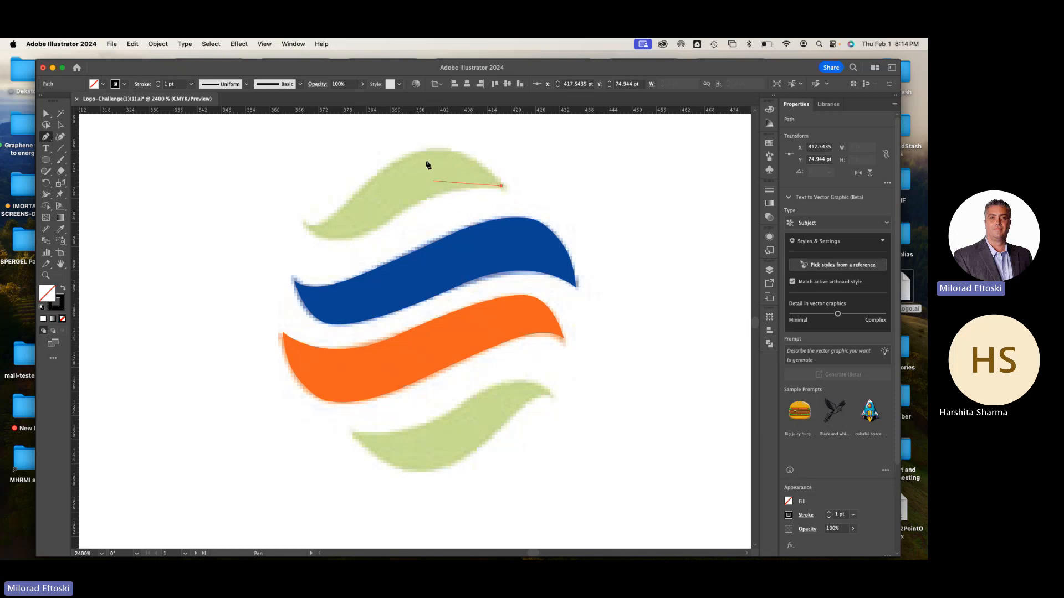
pyautogui.moveTo(418, 152); pyautogui.dragTo(372, 172)
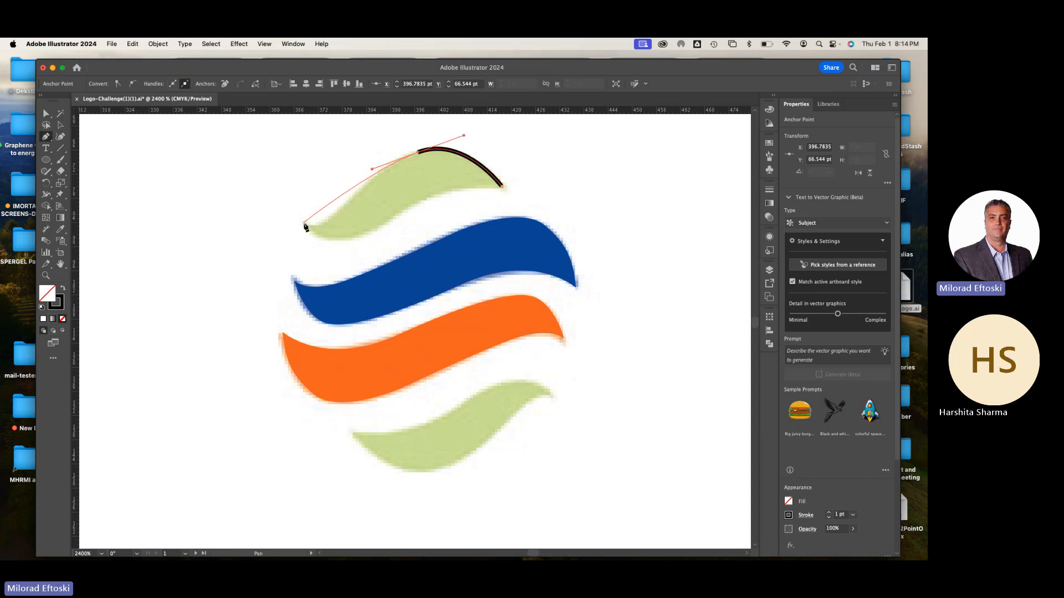
pyautogui.moveTo(306, 225); pyautogui.dragTo(276, 210)
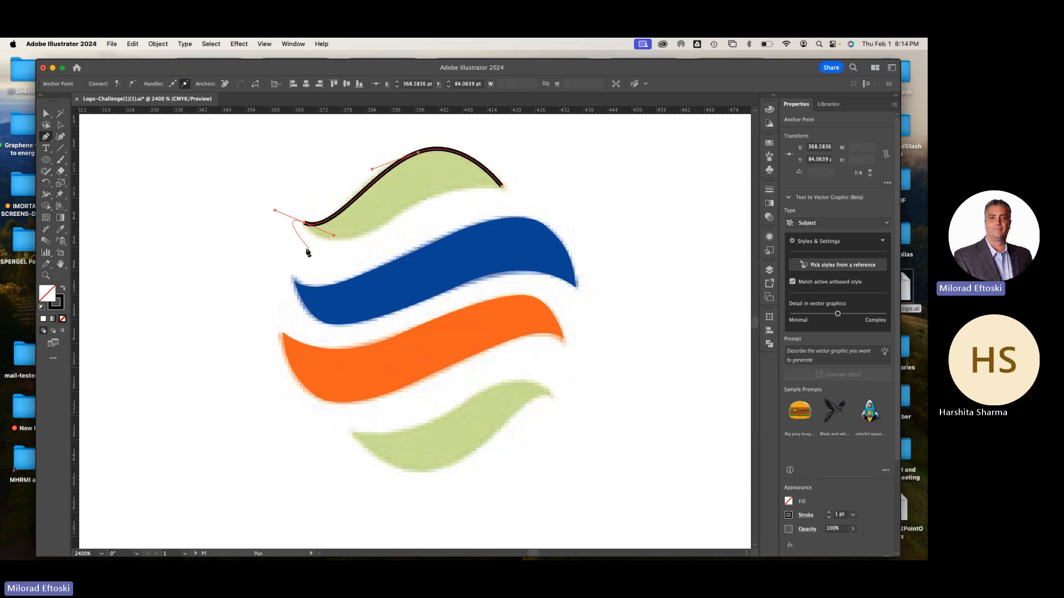
# Trace the upper green stripe's lower edge from a cornered left tip, close the path at the right tip, and deselect it
pyautogui.scroll(3, 307, 245)
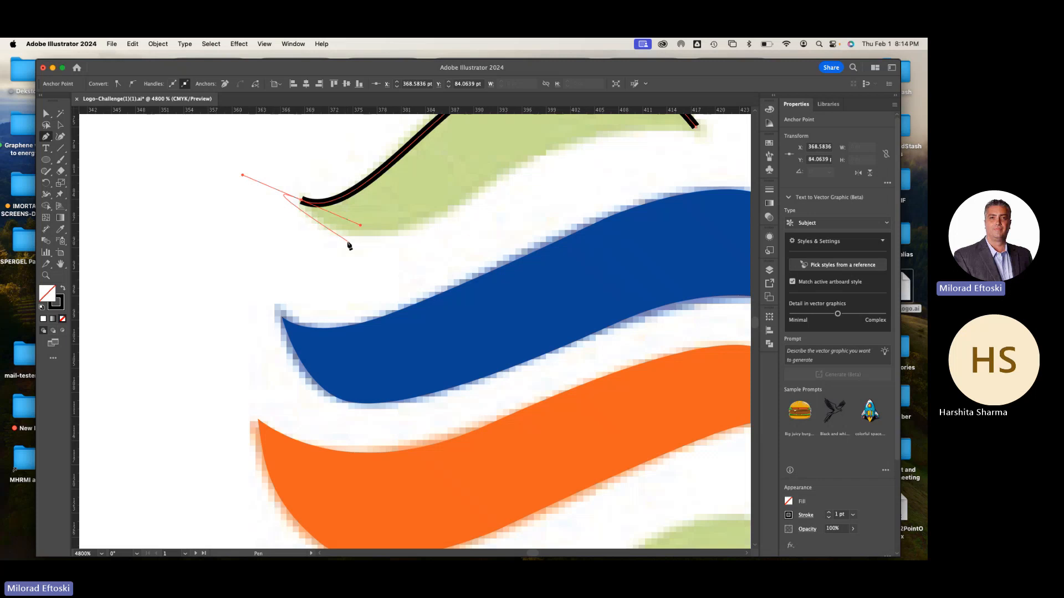
pyautogui.click(302, 201)
pyautogui.moveTo(457, 207)
pyautogui.mouseDown()
pyautogui.moveTo(570, 166)
pyautogui.moveTo(582, 146)
pyautogui.mouseUp()
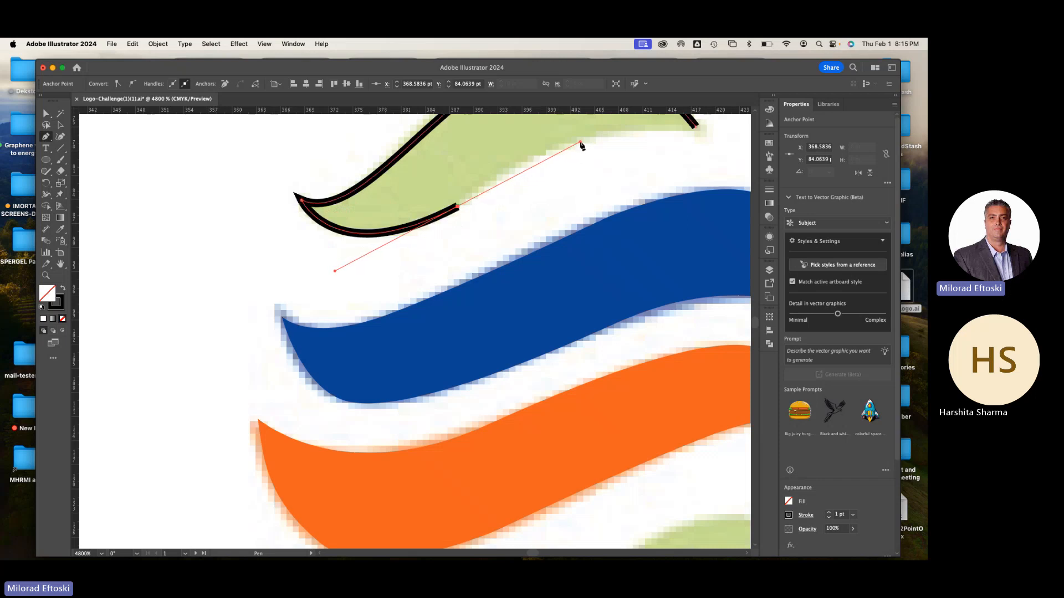
pyautogui.scroll(4, 560, 155)
pyautogui.hscroll(4, 559, 155)
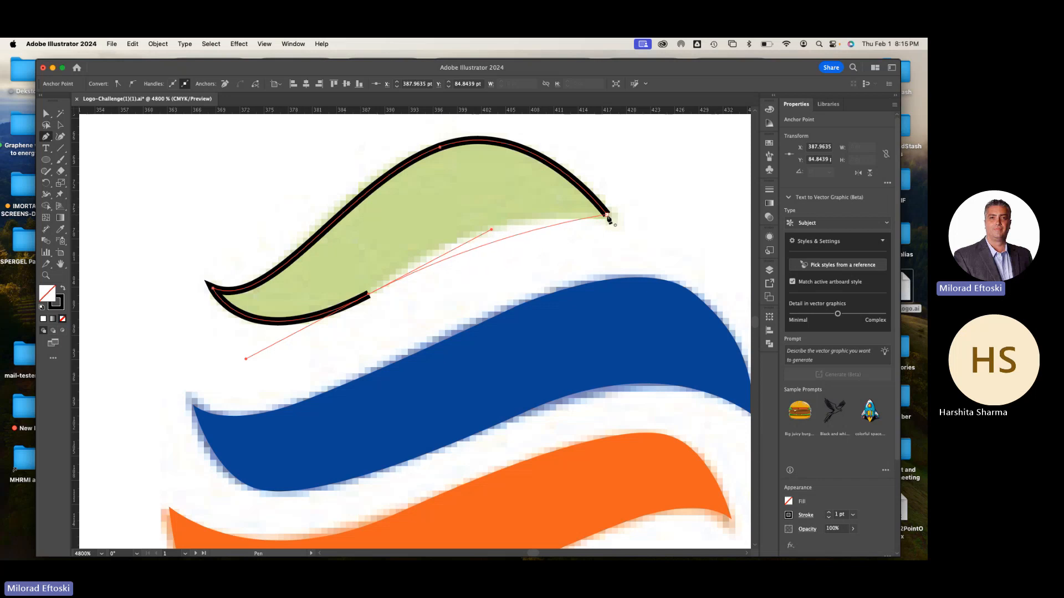
pyautogui.moveTo(607, 215); pyautogui.dragTo(717, 232)
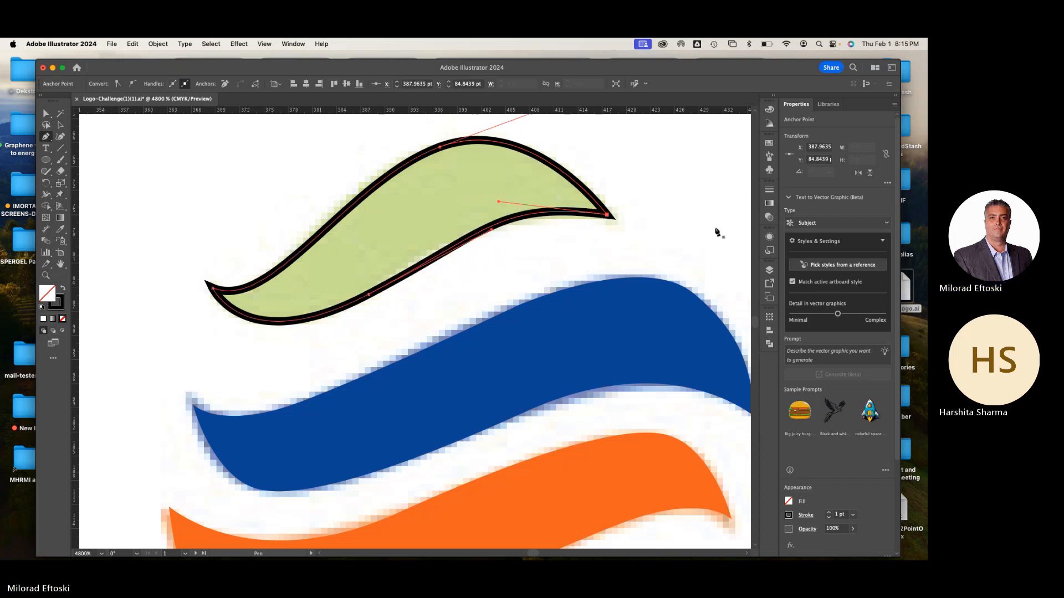
pyautogui.press('a')
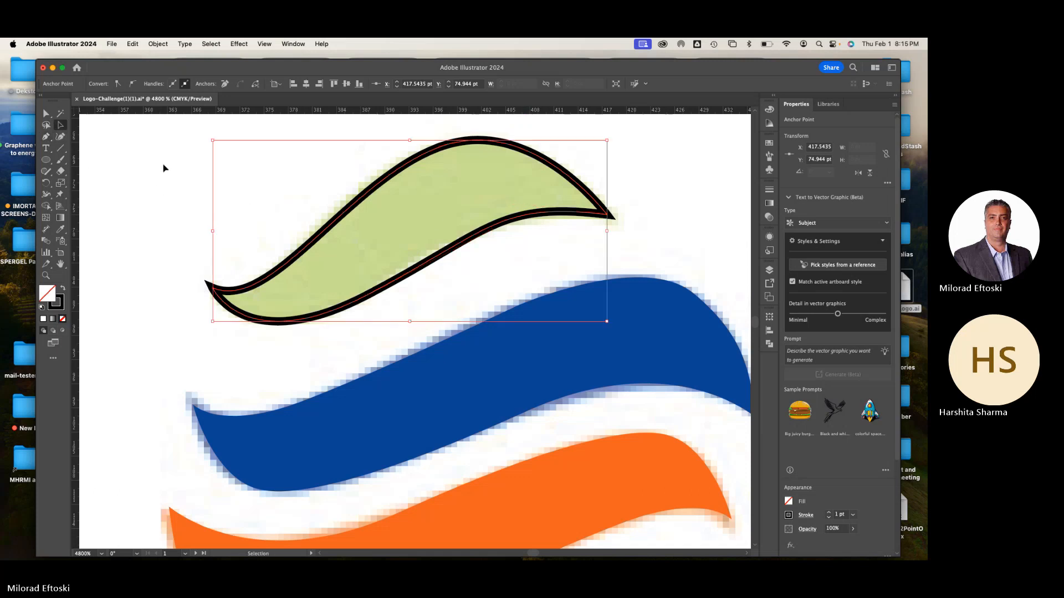
pyautogui.click(161, 166)
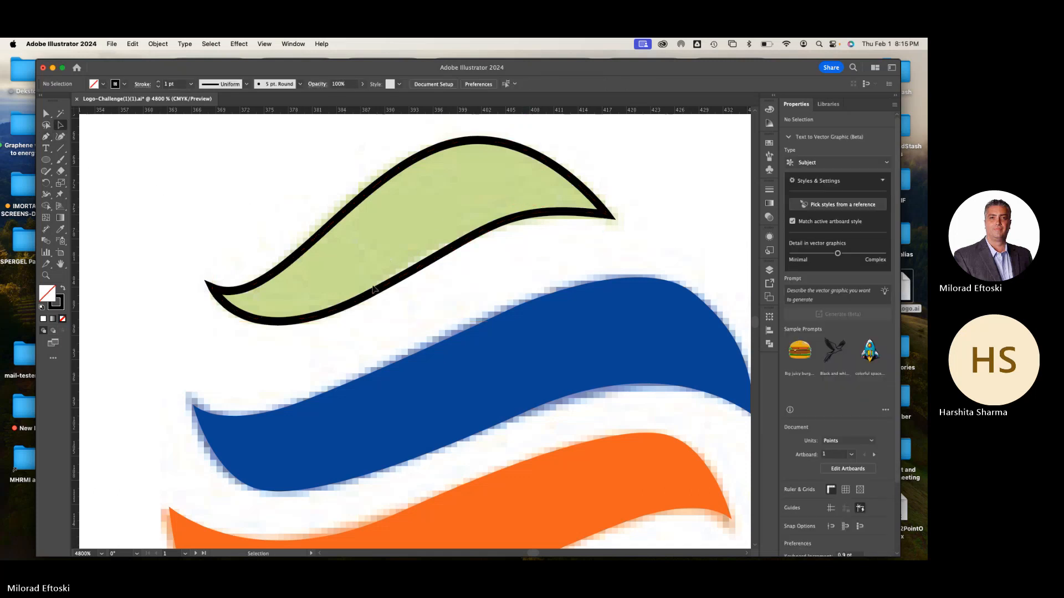
# Select the green stripe's outline, fill it with the green sampled from the reference using the Eyedropper, and deselect it
pyautogui.click(310, 321)
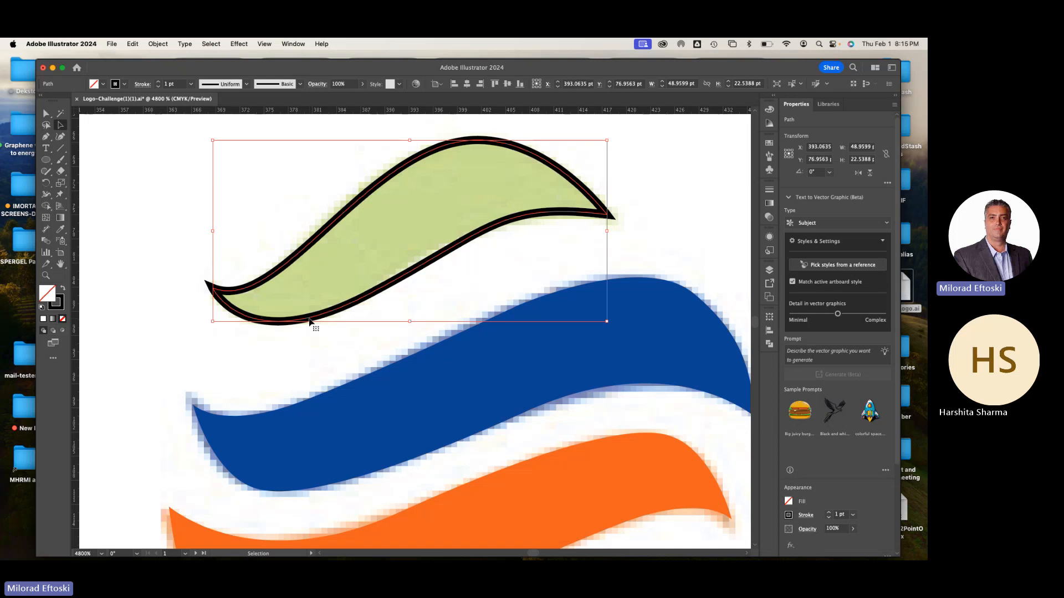
pyautogui.press('super+minus')
pyautogui.press('super+minus')
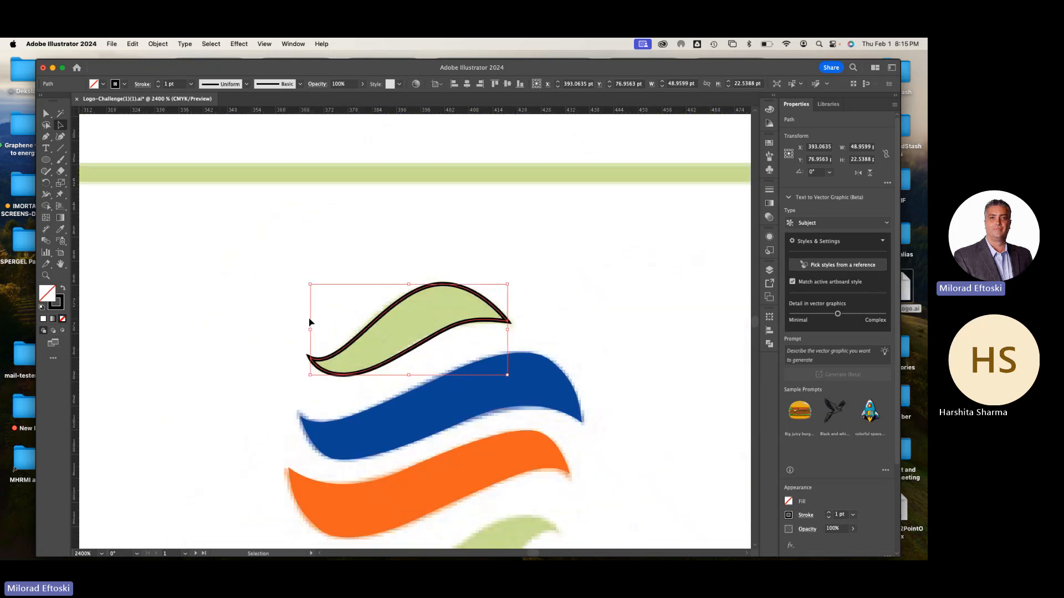
pyautogui.press('super+plus')
pyautogui.click(61, 229)
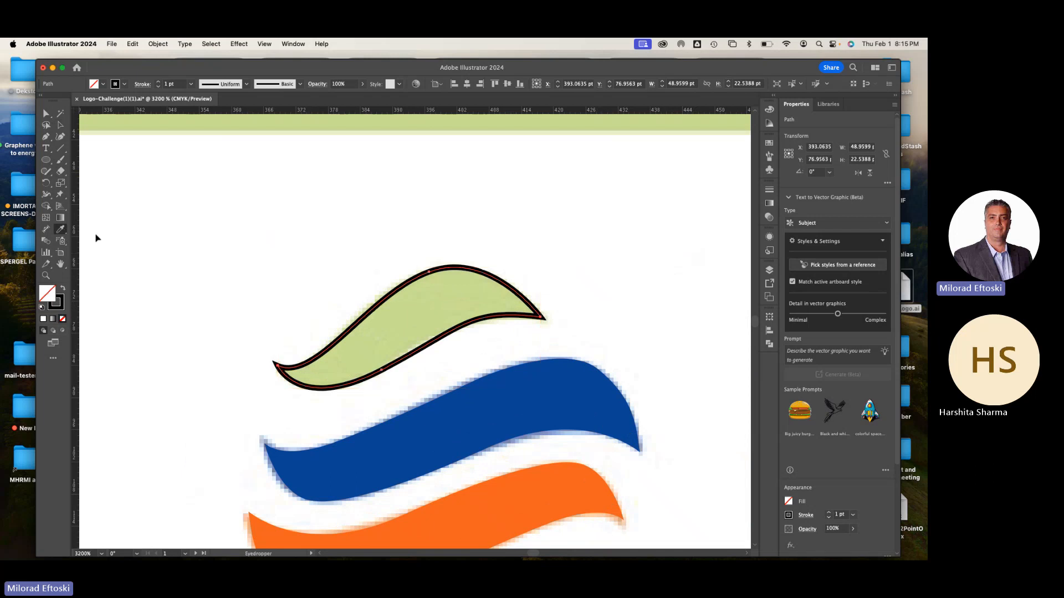
pyautogui.click(373, 328)
pyautogui.click(61, 125)
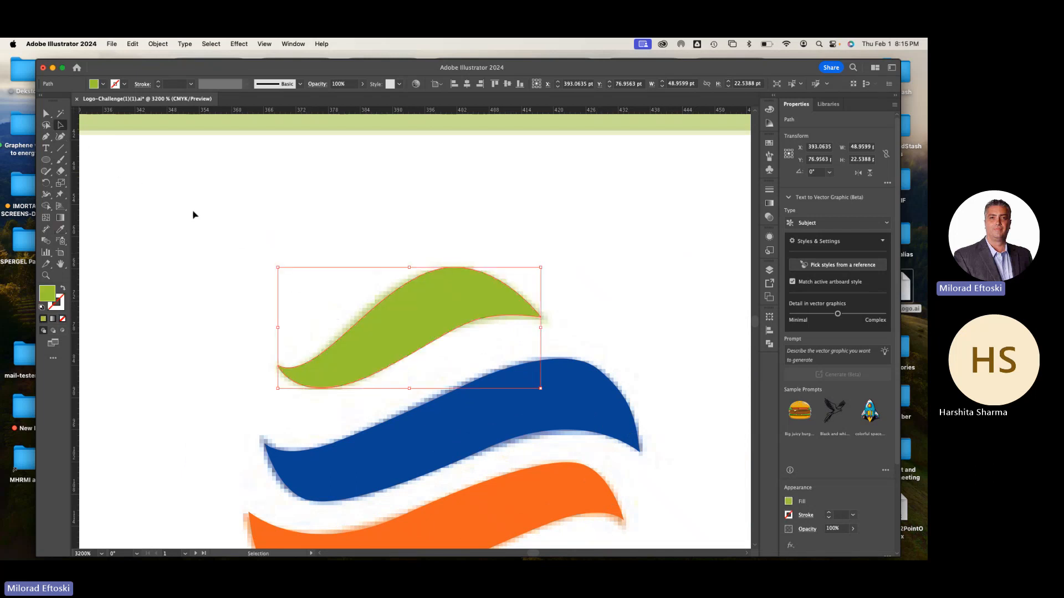
pyautogui.click(193, 215)
# Duplicate the green stripe onto the lowest stripe, rotate the copy 180°, and align it with the reference
pyautogui.press('super+minus')
pyautogui.scroll(-3, 346, 300)
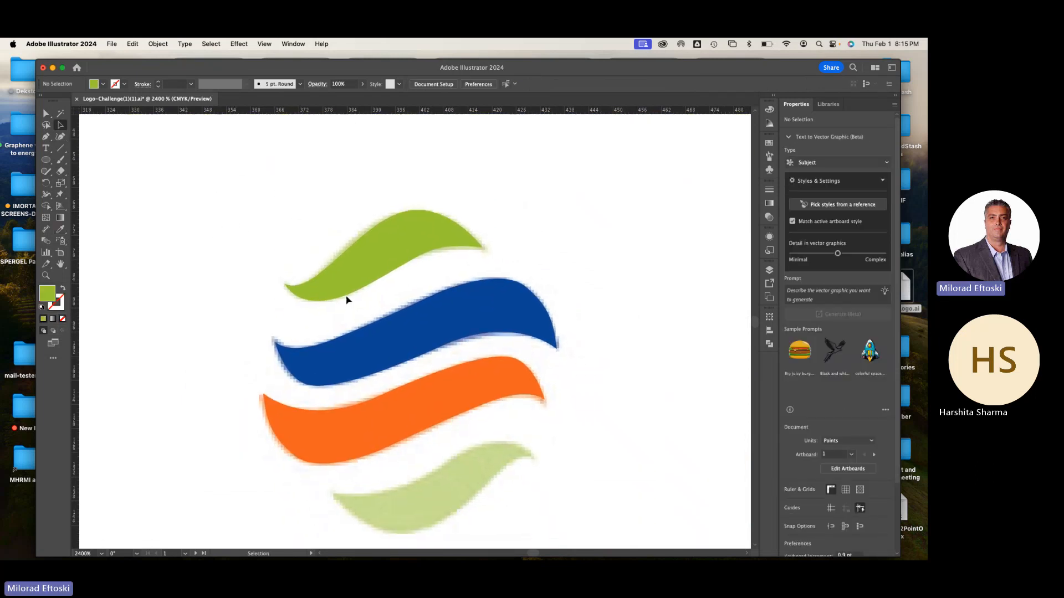
pyautogui.click(332, 264)
pyautogui.scroll(-1, 335, 261)
pyautogui.moveTo(347, 261); pyautogui.dragTo(435, 498)
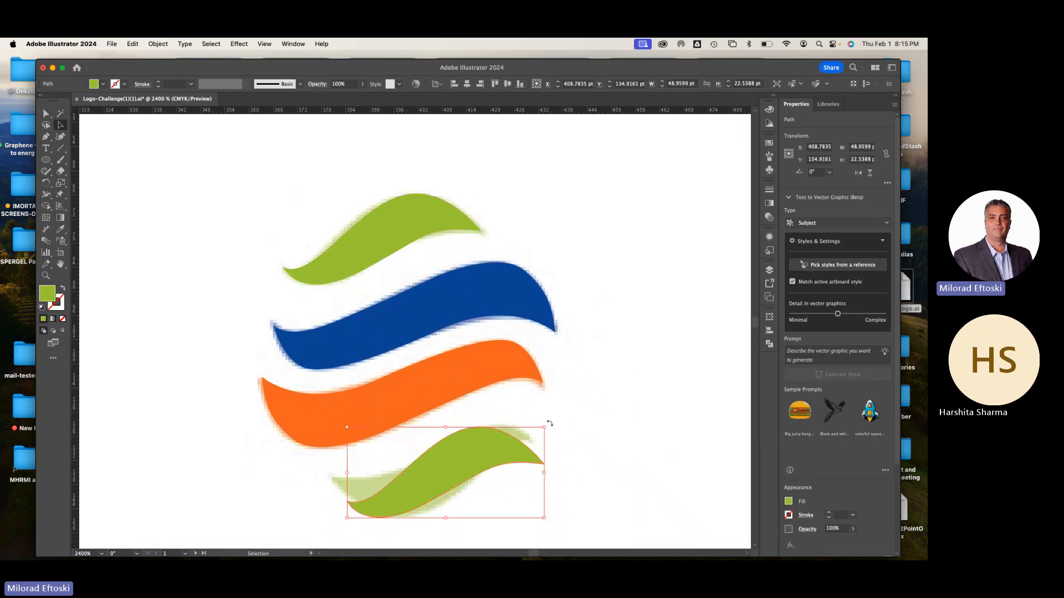
pyautogui.moveTo(545, 423); pyautogui.dragTo(340, 487)
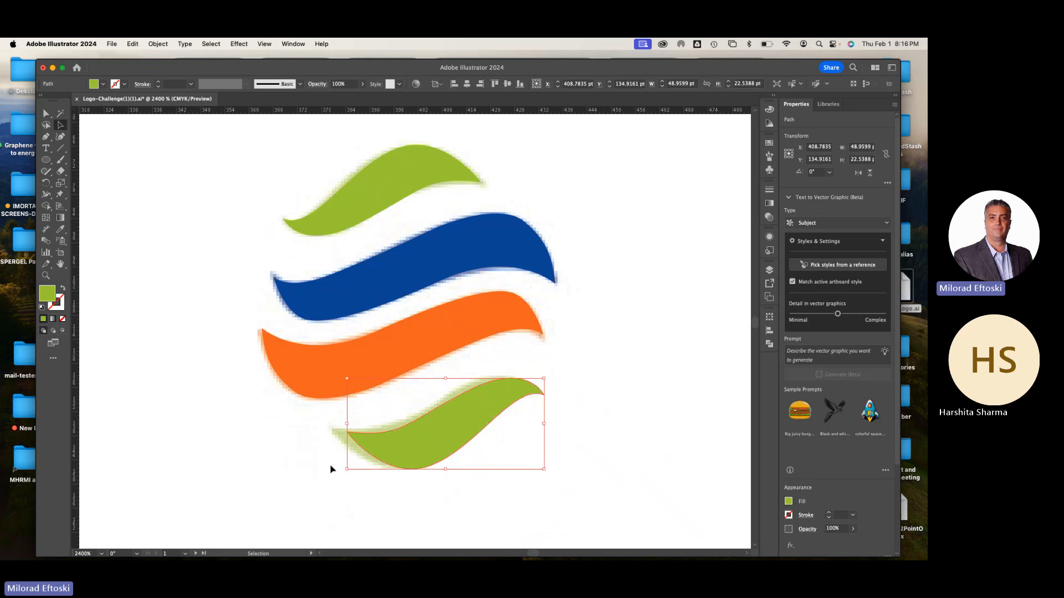
pyautogui.moveTo(430, 445); pyautogui.dragTo(423, 444)
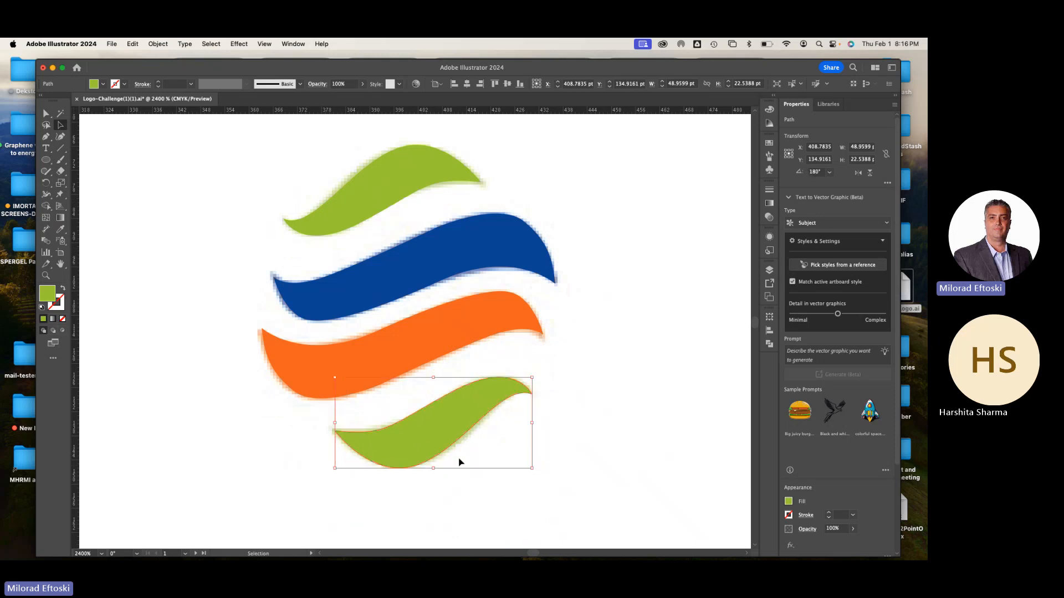
pyautogui.click(564, 480)
# Select all four wave stripes and group them
pyautogui.press('super+minus')
pyautogui.moveTo(320, 198); pyautogui.dragTo(415, 410)
pyautogui.press('super+g')
pyautogui.press('super+minus')
pyautogui.press('super+minus')
pyautogui.press('super+minus')
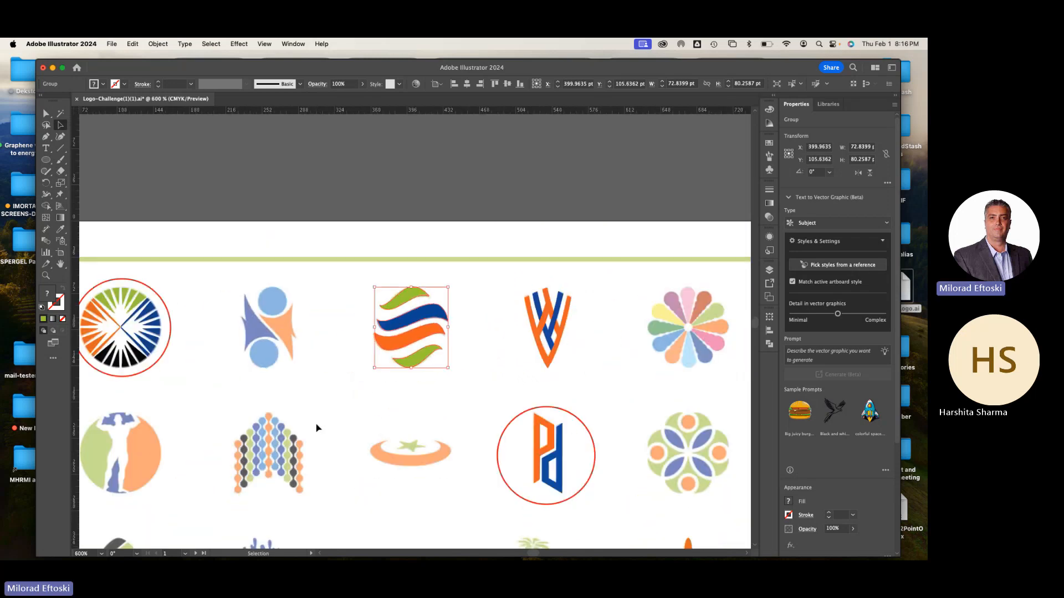
# Copy the red circle from around the Pd logo to encircle the finished wave logo, and deselect it
pyautogui.click(434, 418)
pyautogui.moveTo(530, 417); pyautogui.dragTo(387, 279)
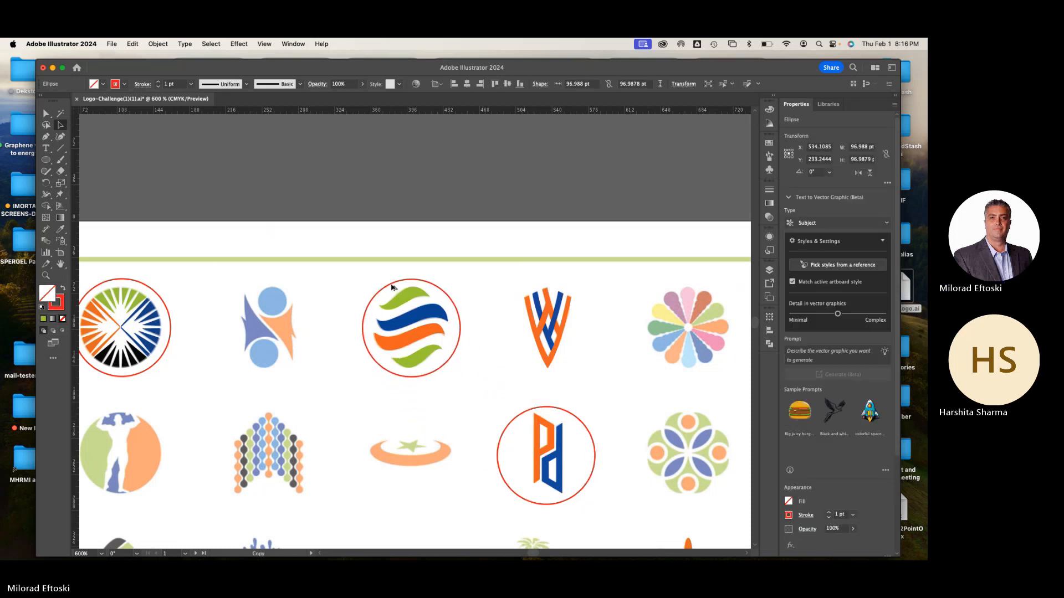
pyautogui.click(349, 286)
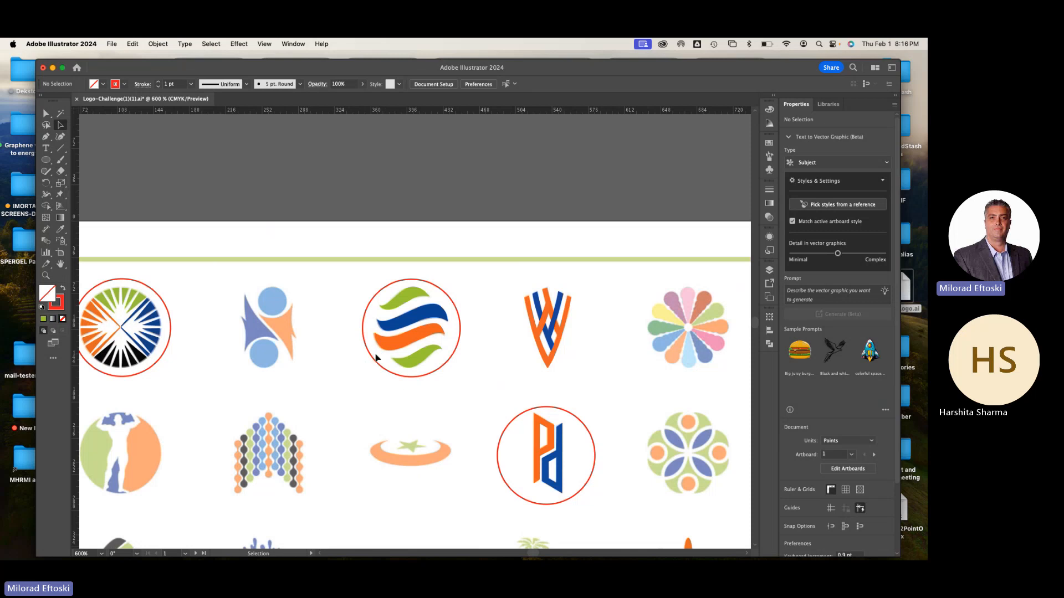
pyautogui.scroll(4, 394, 327)
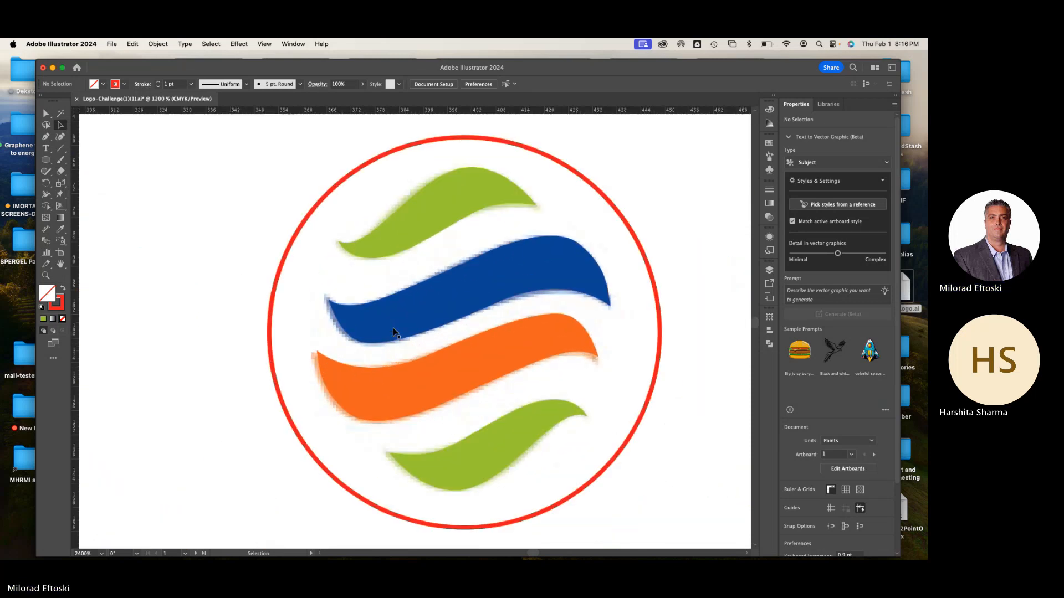
# Move the grouped wave stripes out of the red circle to the space beside it, uncovering the faded reference logo
pyautogui.press('space')
pyautogui.moveTo(402, 272); pyautogui.dragTo(396, 349)
pyautogui.click(409, 310)
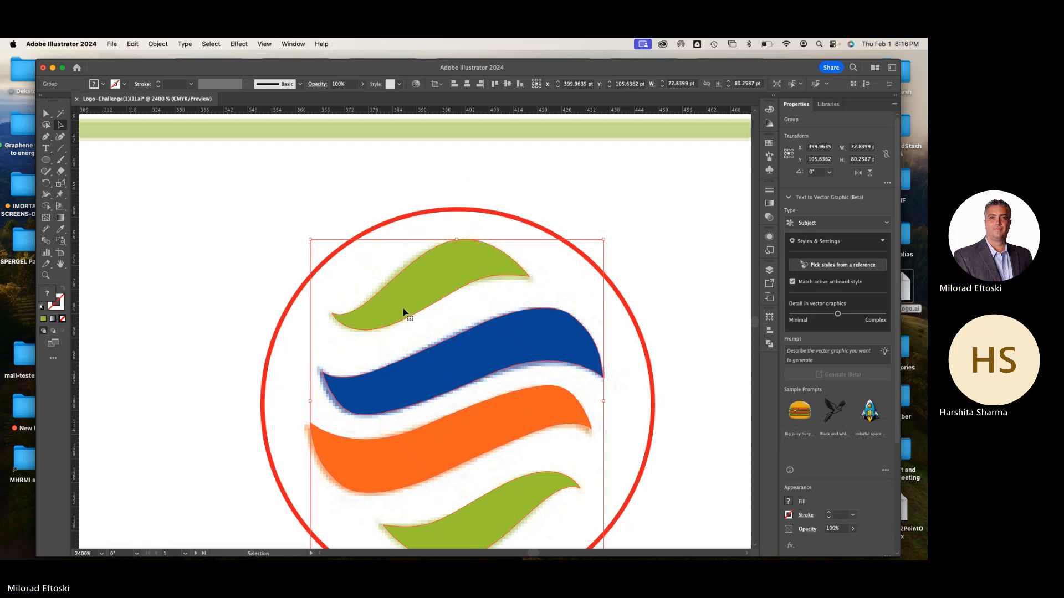
pyautogui.moveTo(404, 308); pyautogui.dragTo(228, 294)
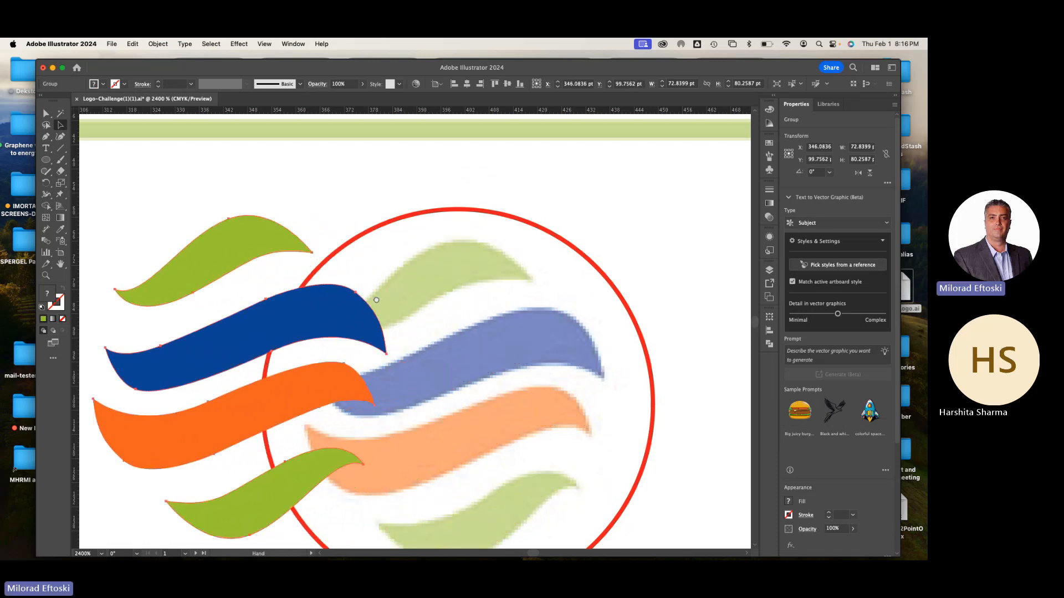
pyautogui.moveTo(285, 317); pyautogui.dragTo(253, 335)
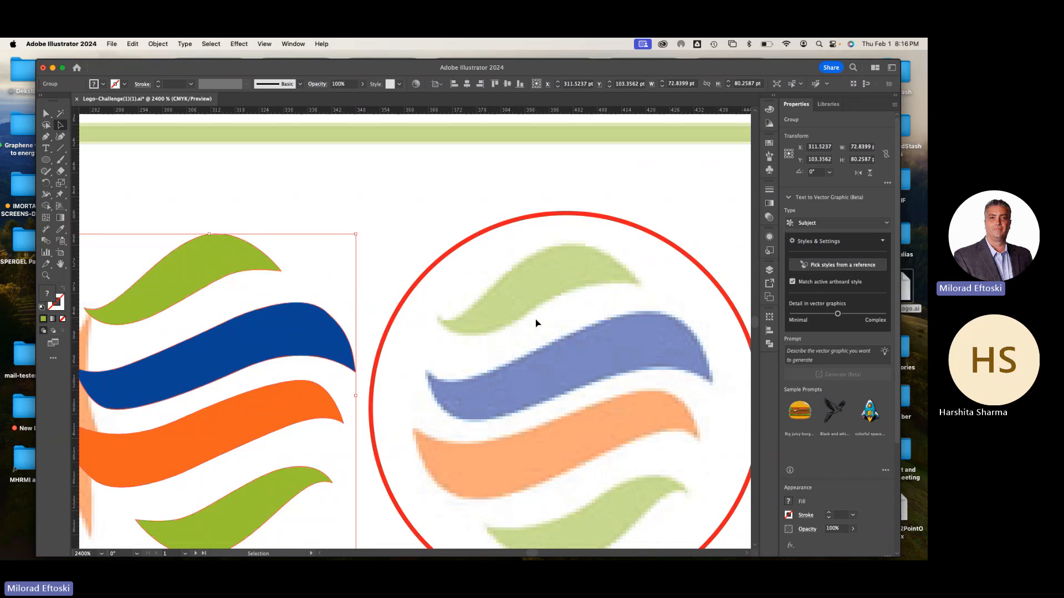
# Set up the Pen tool with no fill and a 1 pt black stroke for tracing the reference's top green stripe
pyautogui.scroll(1, 487, 311)
pyautogui.scroll(1, 496, 311)
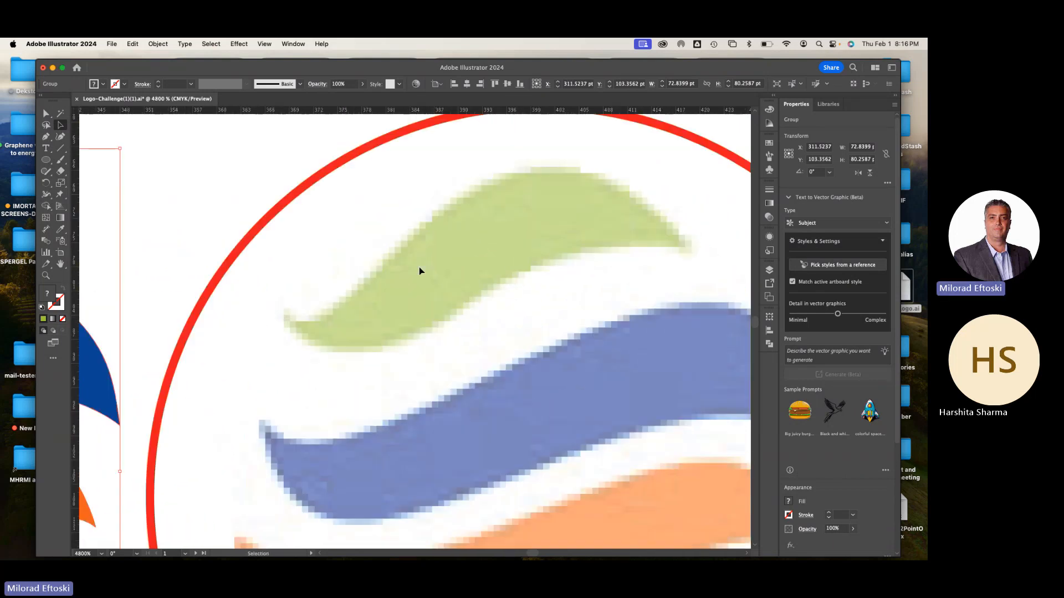
pyautogui.click(46, 137)
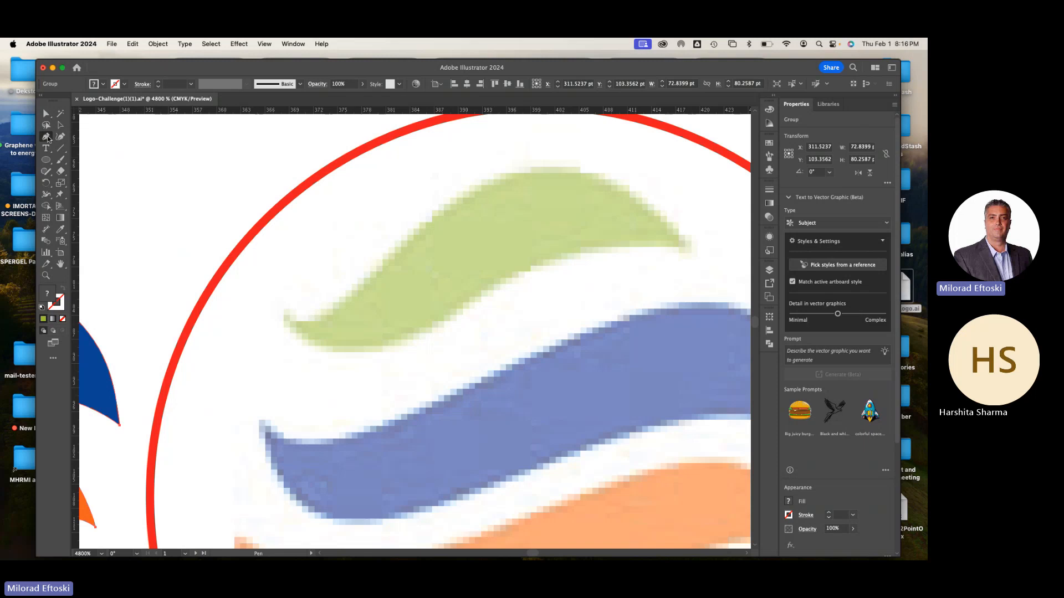
pyautogui.press('d')
pyautogui.press('super+z')
pyautogui.keyDown('super'); pyautogui.click(234, 204); pyautogui.keyUp('super')
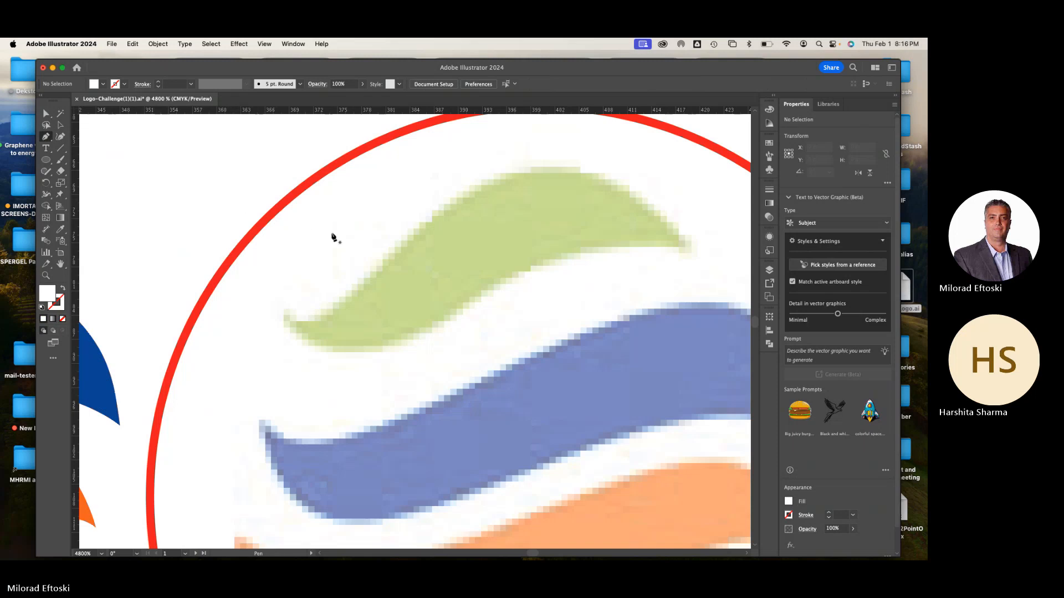
pyautogui.press('d')
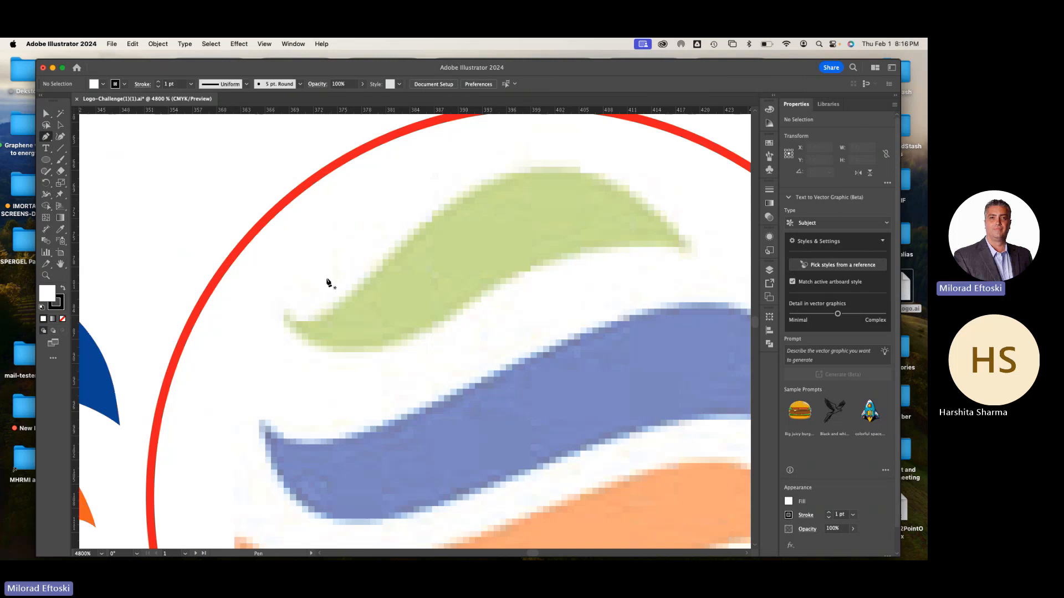
pyautogui.click(63, 319)
# Trace the top green stripe's upper edge with curved Pen segments from its left tip to its right tip
pyautogui.click(285, 314)
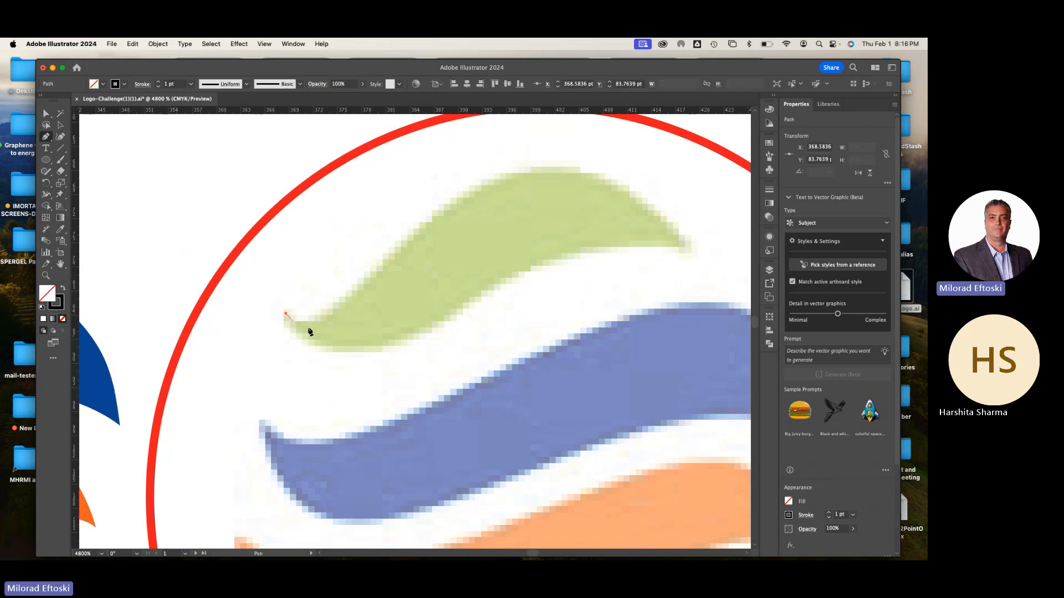
pyautogui.moveTo(359, 290); pyautogui.dragTo(403, 241)
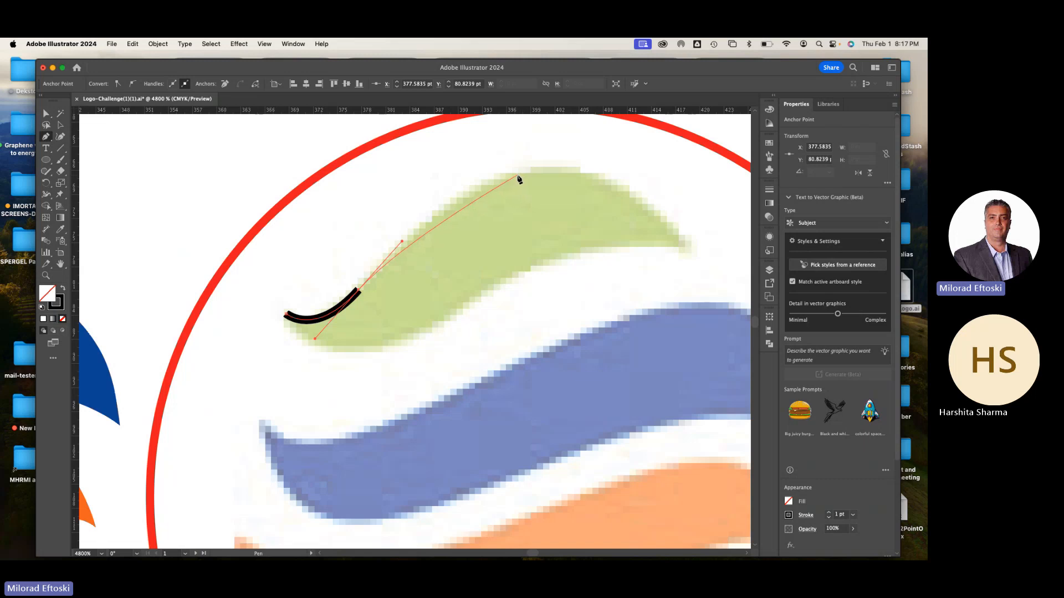
pyautogui.moveTo(517, 176); pyautogui.dragTo(565, 171)
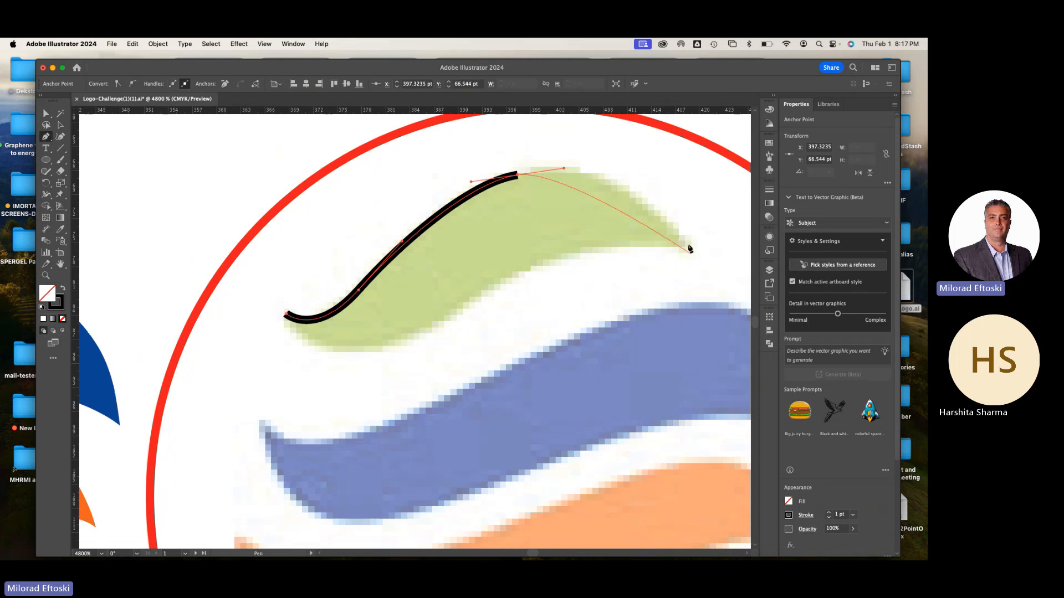
pyautogui.moveTo(686, 245)
pyautogui.mouseDown()
pyautogui.moveTo(722, 315)
pyautogui.moveTo(732, 314)
pyautogui.mouseUp()
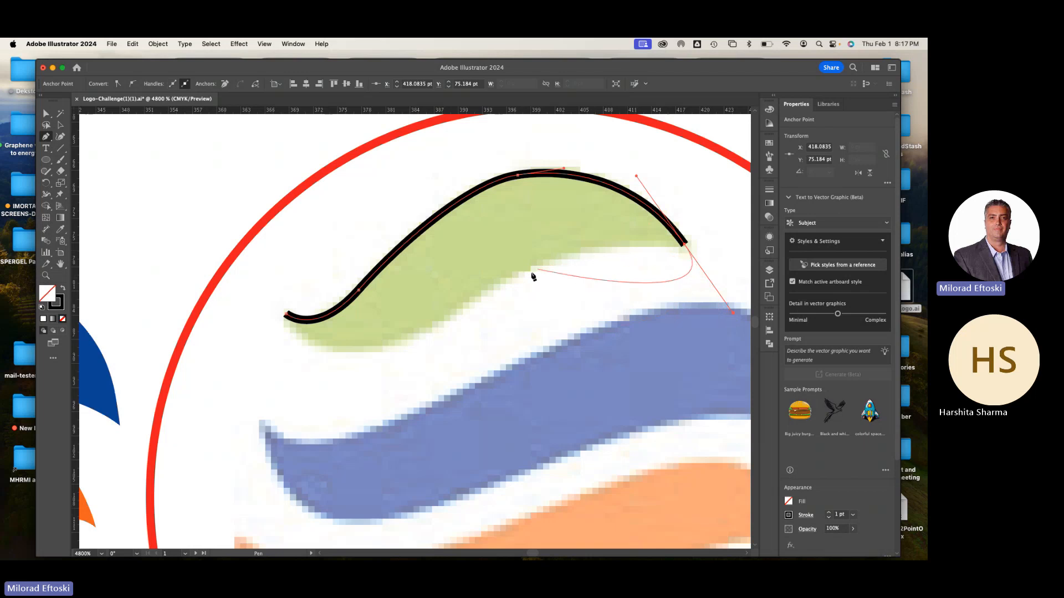
# Convert the outline's right tip to a corner and trace the lower edge back to the starting point, closing the path
pyautogui.moveTo(504, 279); pyautogui.dragTo(453, 327)
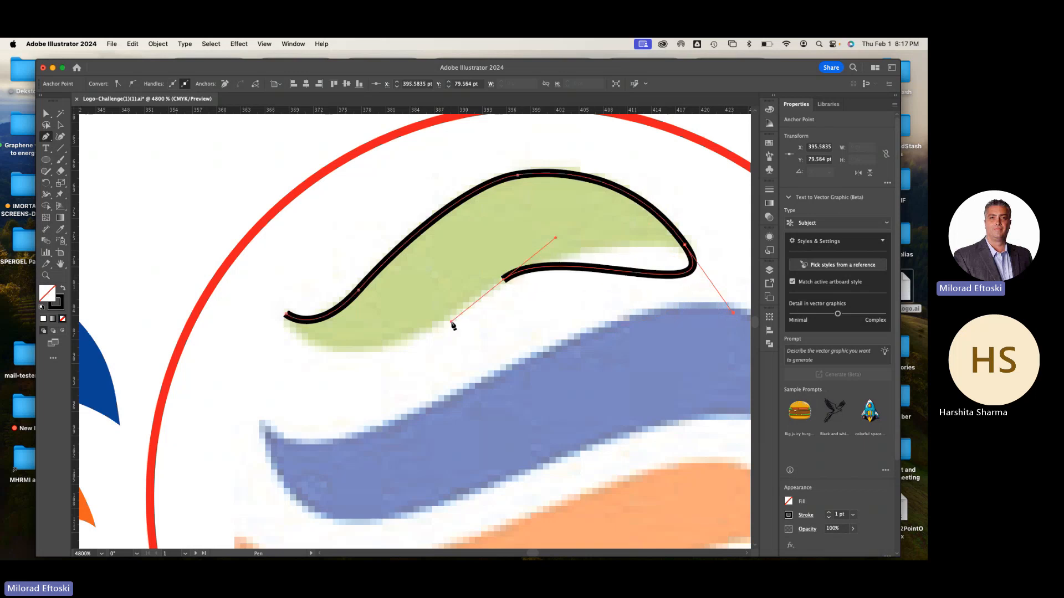
pyautogui.press('super+z')
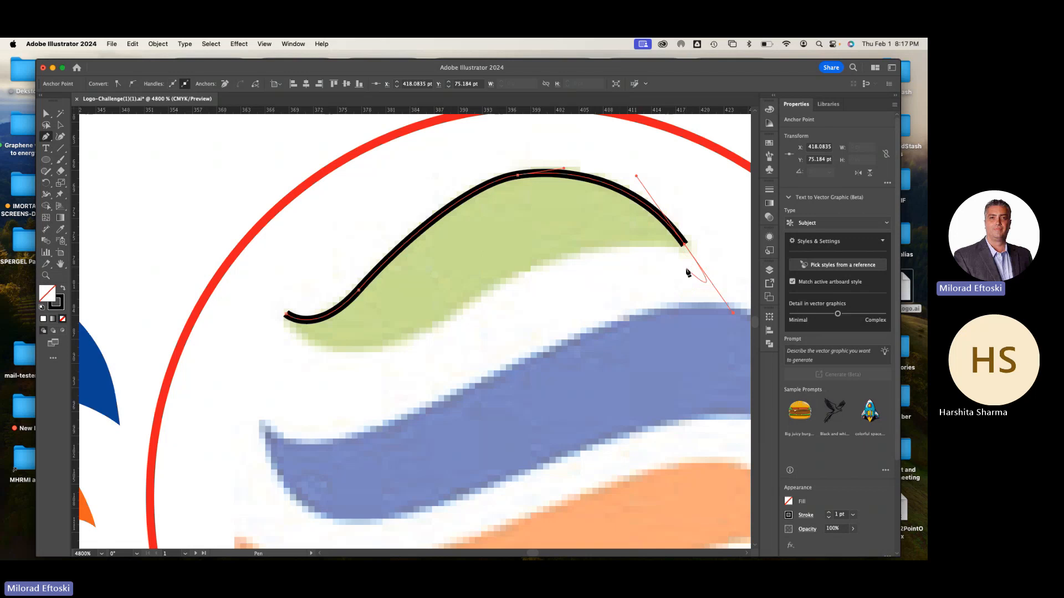
pyautogui.click(686, 247)
pyautogui.moveTo(491, 288); pyautogui.dragTo(436, 339)
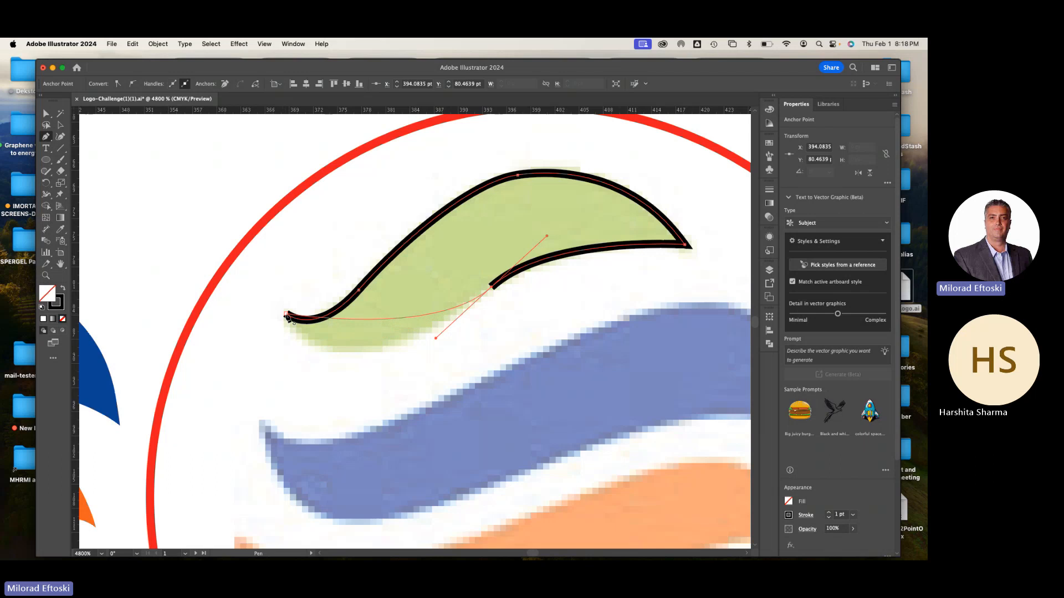
pyautogui.moveTo(286, 316); pyautogui.dragTo(252, 245)
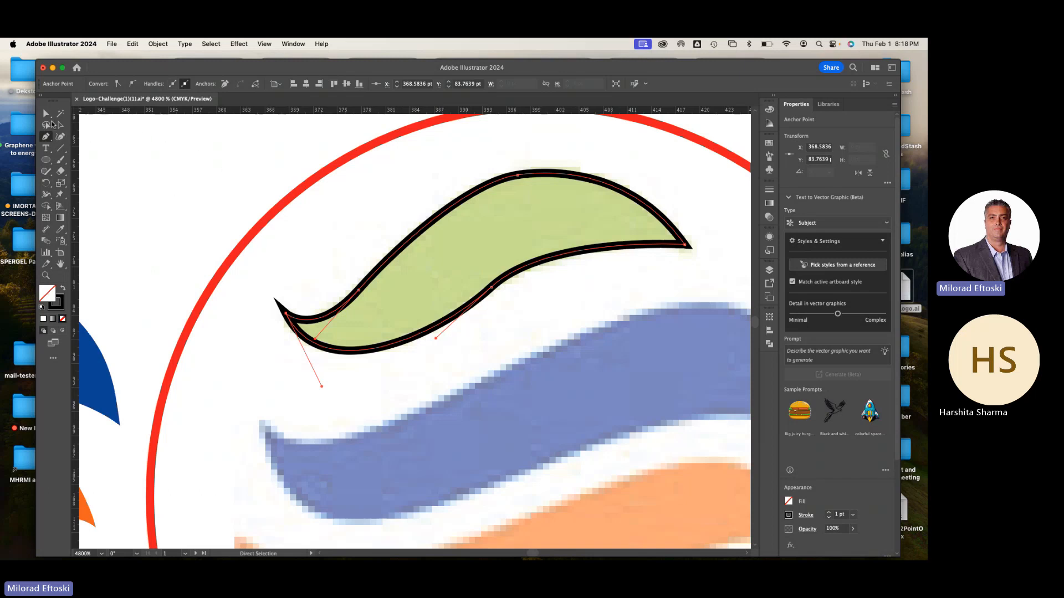
# Smooth the traced outline's lower edge by adjusting its middle anchor point and handle, and deselect the path
pyautogui.click(47, 113)
pyautogui.click(359, 197)
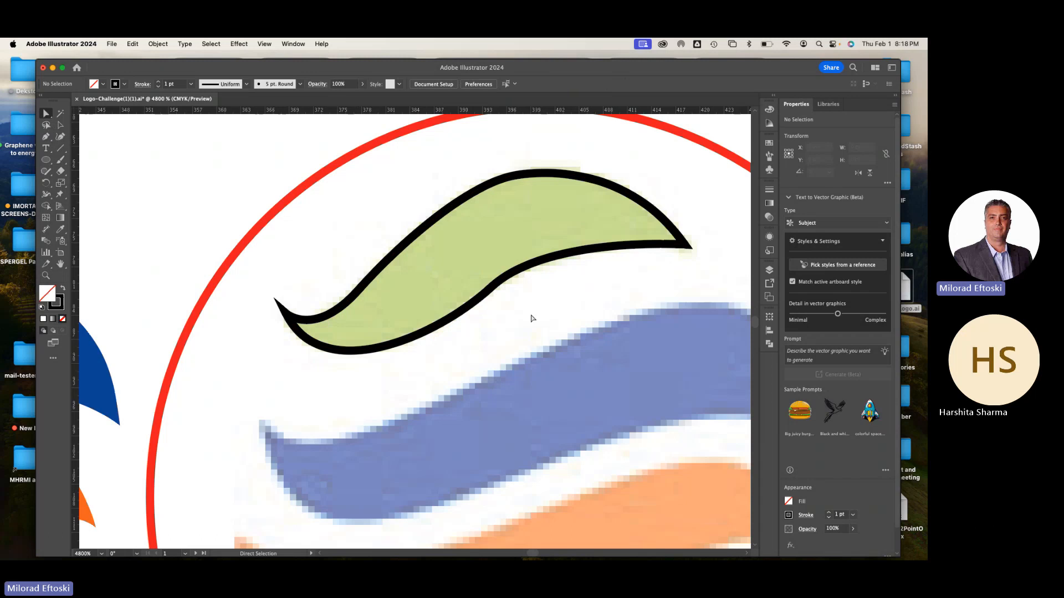
pyautogui.click(492, 289)
pyautogui.moveTo(493, 289); pyautogui.dragTo(564, 236)
pyautogui.moveTo(491, 288); pyautogui.dragTo(495, 288)
pyautogui.click(564, 334)
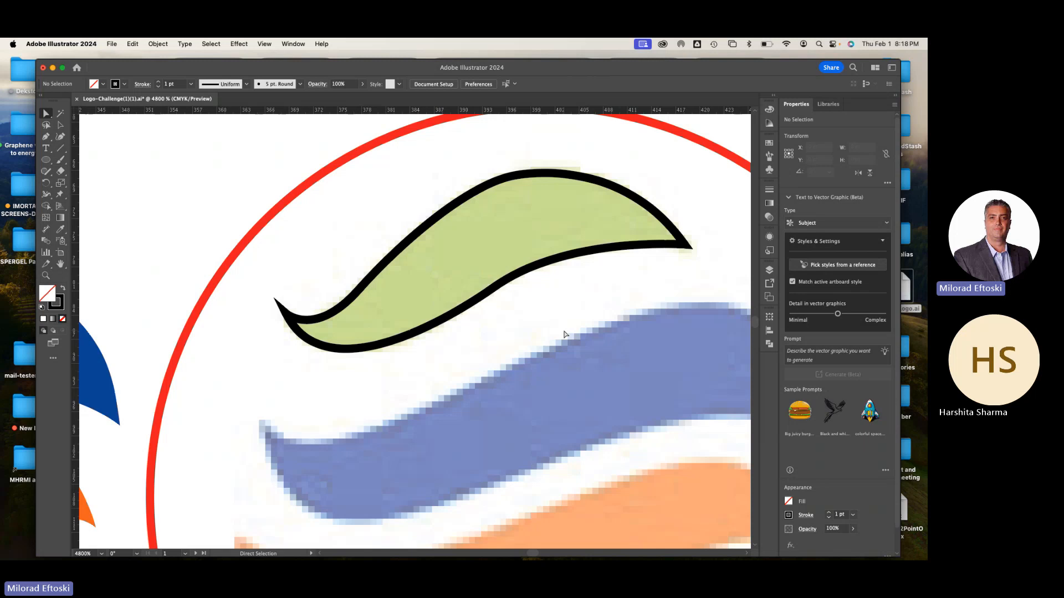
# Delete the traced black outline and move the grouped wave stripes back over the reference inside the red circle
pyautogui.click(62, 127)
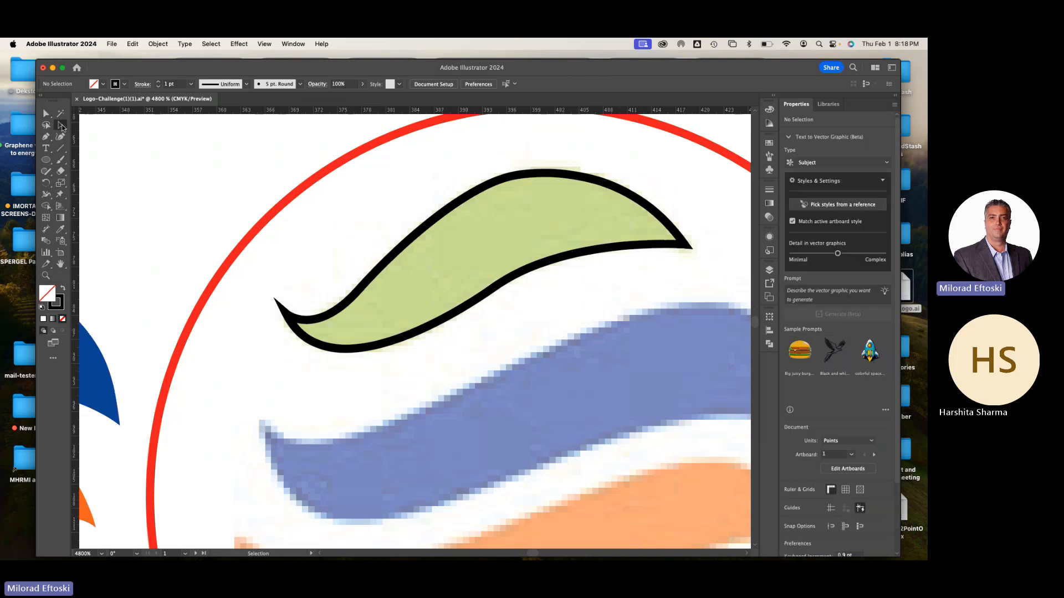
pyautogui.press('super+minus')
pyautogui.press('super+minus')
pyautogui.press('super+minus')
pyautogui.press('super+minus')
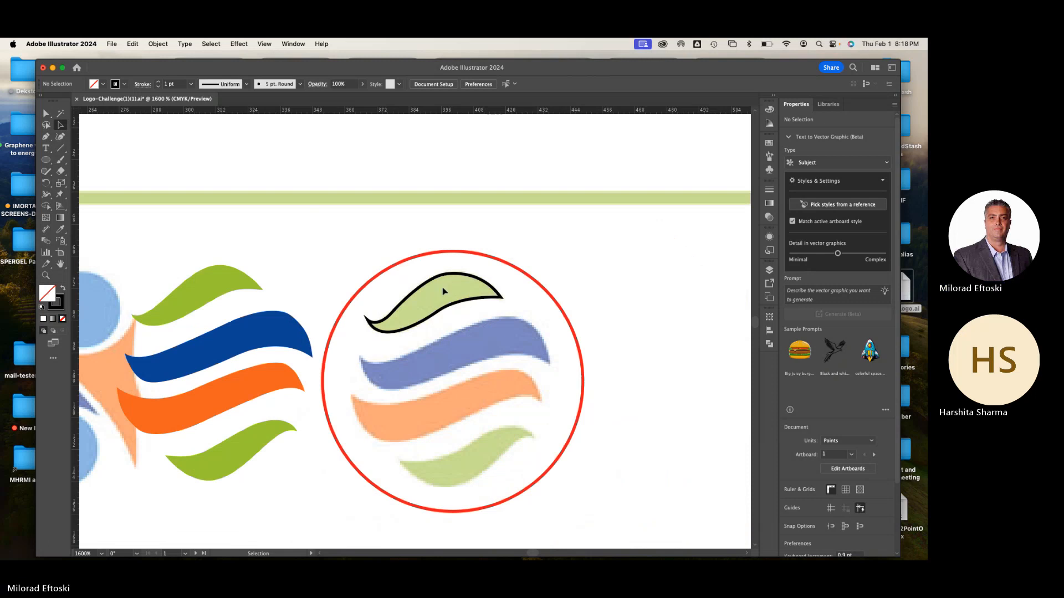
pyautogui.keyDown('super'); pyautogui.click(432, 314); pyautogui.keyUp('super')
pyautogui.press('Delete')
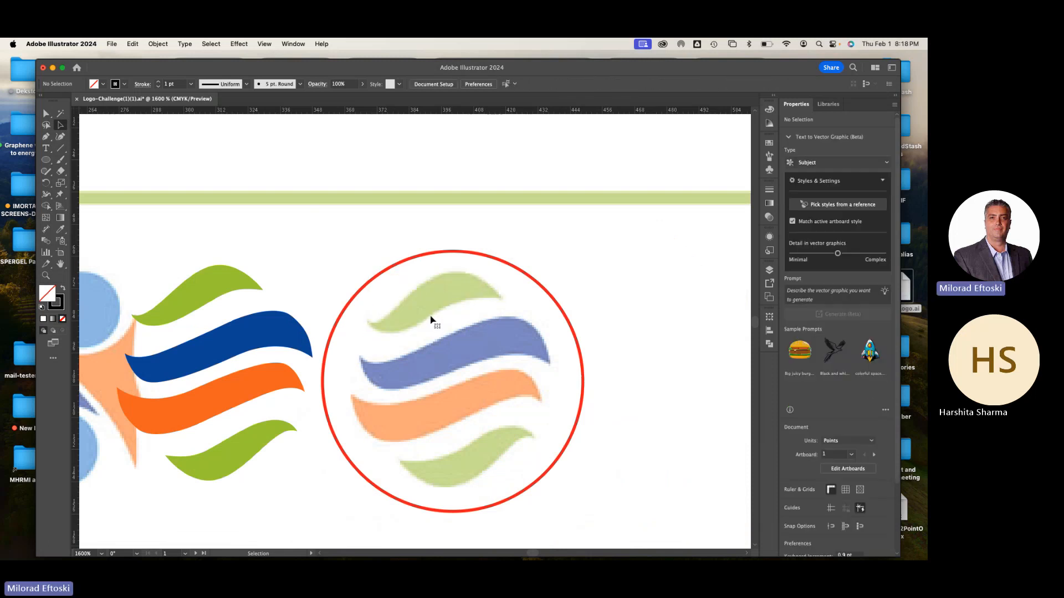
pyautogui.keyDown('super'); pyautogui.click(220, 299); pyautogui.keyUp('super')
pyautogui.moveTo(213, 296); pyautogui.dragTo(449, 304)
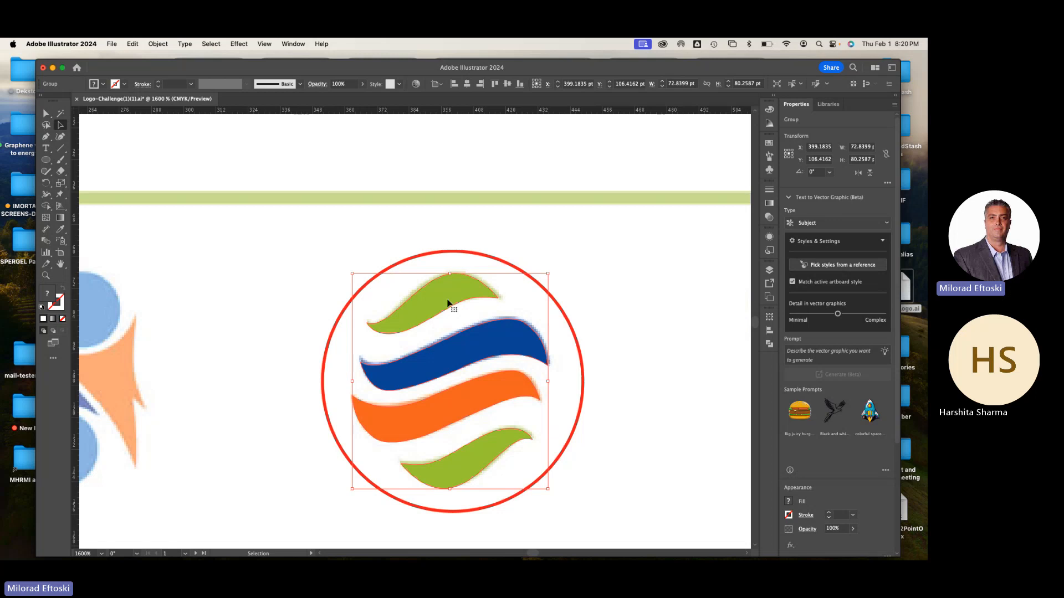
# Deselect the wave logo, and save and close the Logo-Challenge(1)(1).ai document
pyautogui.press('super+minus')
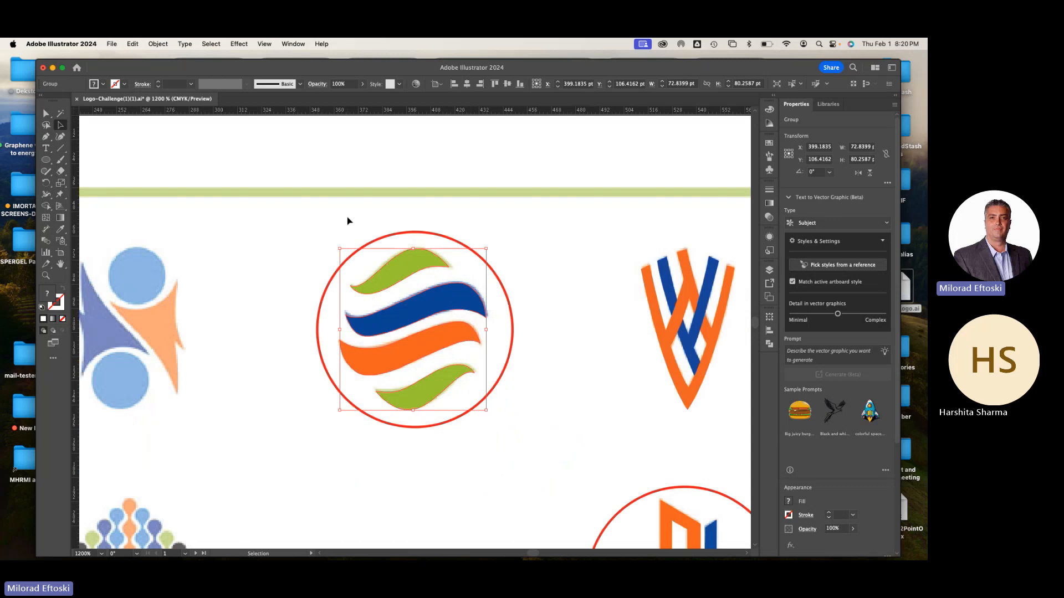
pyautogui.click(348, 221)
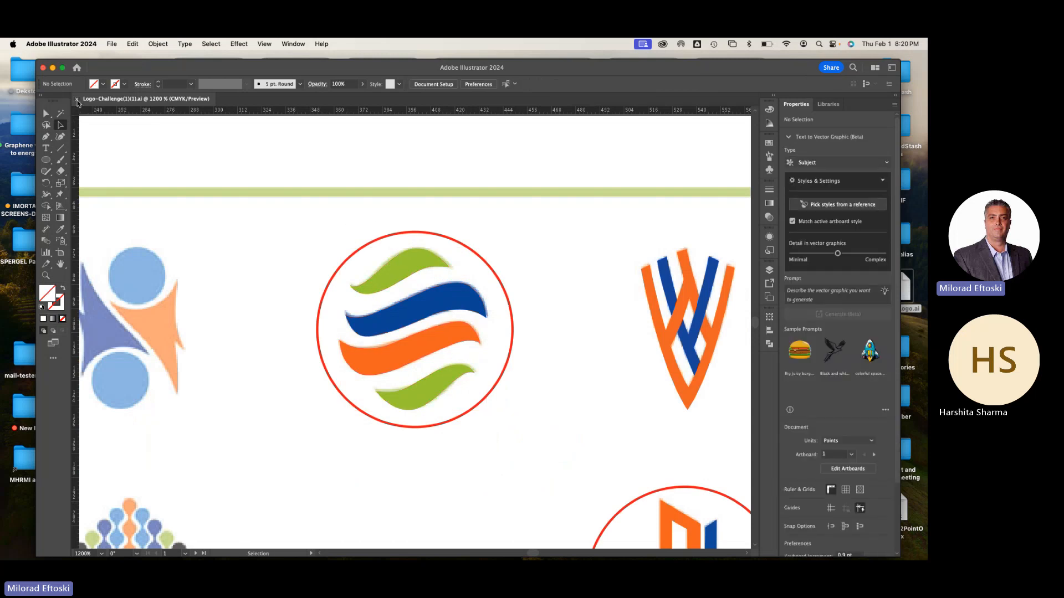
pyautogui.click(77, 100)
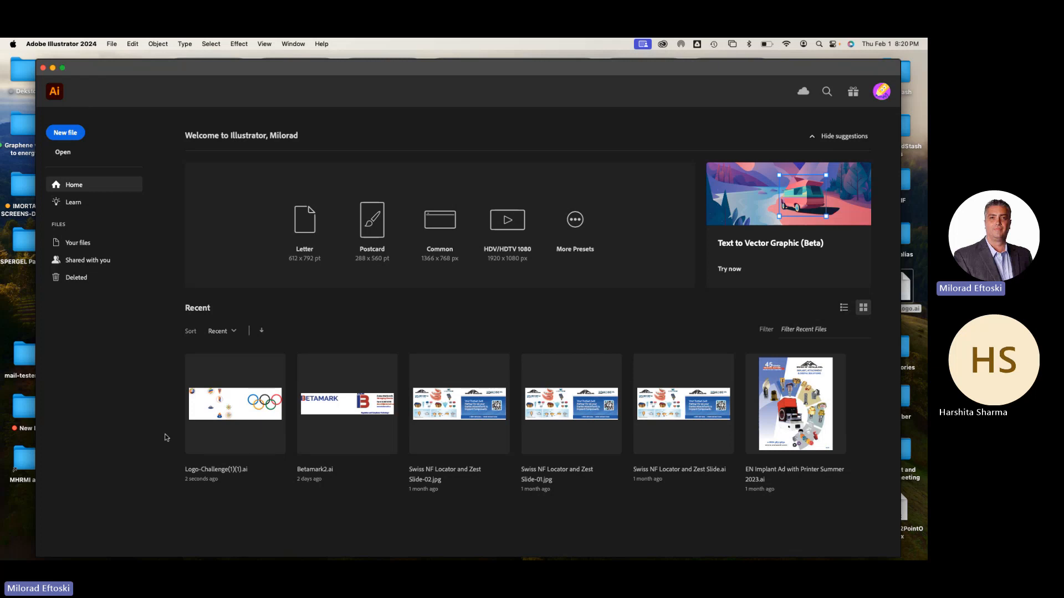
# Switch to Chrome and search Google for "pen tool drawing" in a new tab
pyautogui.moveTo(166, 555)
pyautogui.click(108, 548)
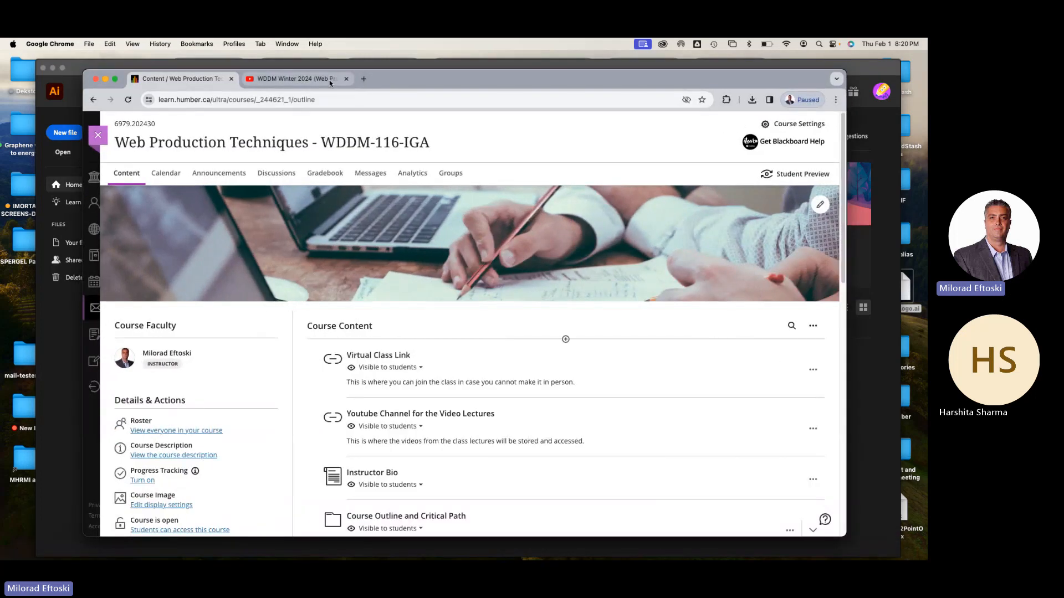
pyautogui.click(332, 83)
pyautogui.click(363, 79)
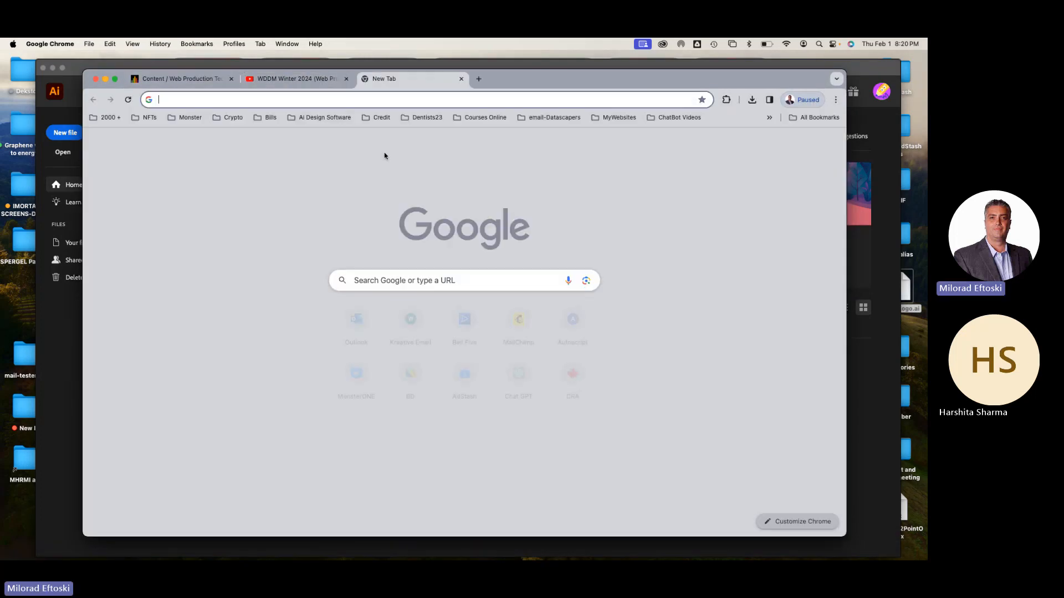
pyautogui.click(394, 282)
pyautogui.write('pen ')
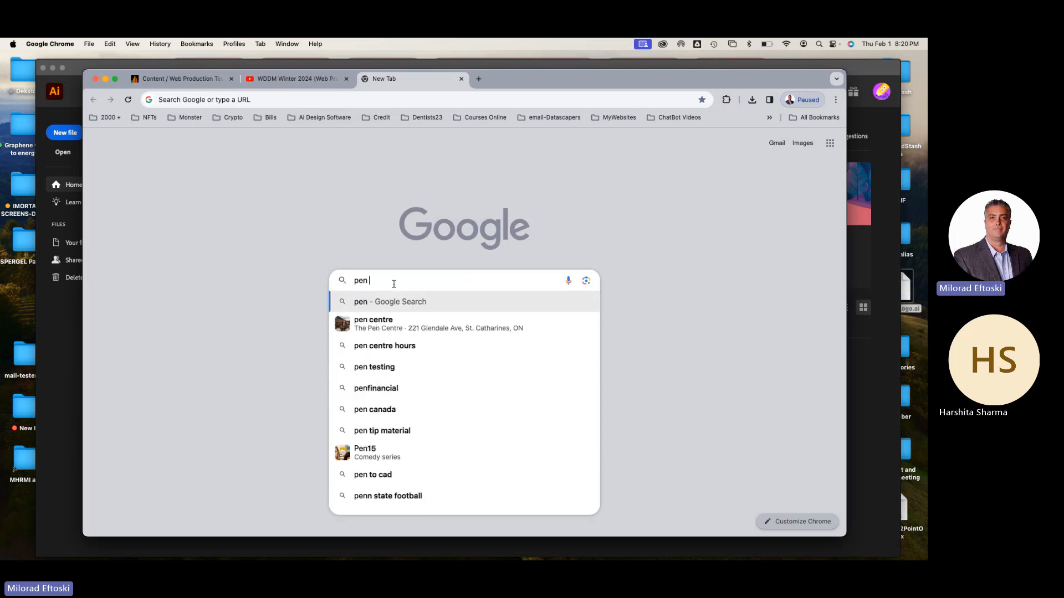
pyautogui.write('tool drawin')
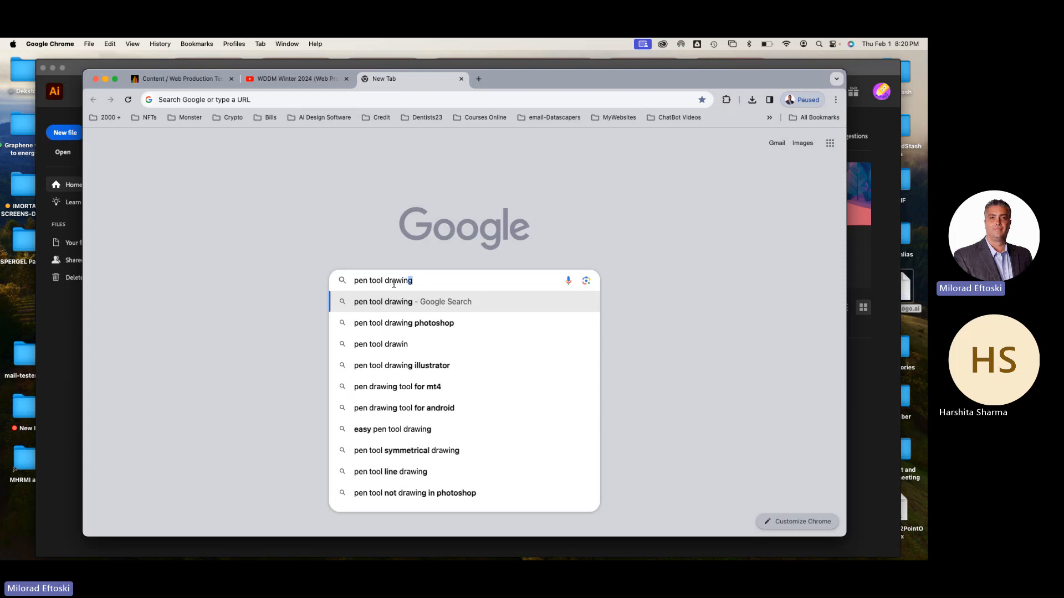
pyautogui.write('g')
pyautogui.press('Return')
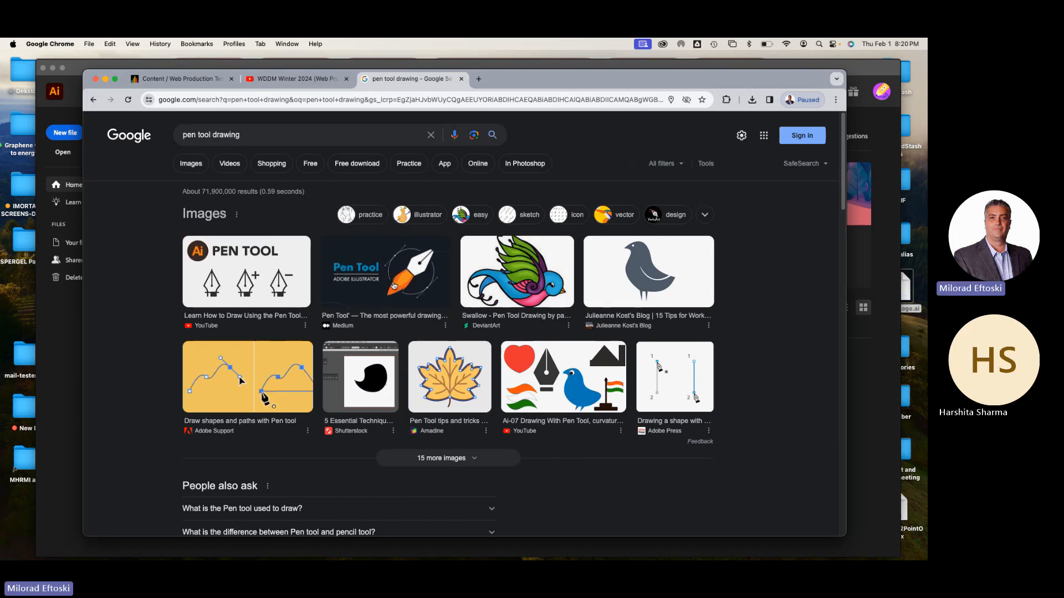
# Preview the Adobe Illustrator Pen Tool image from Medium and browse its related images
pyautogui.click(392, 290)
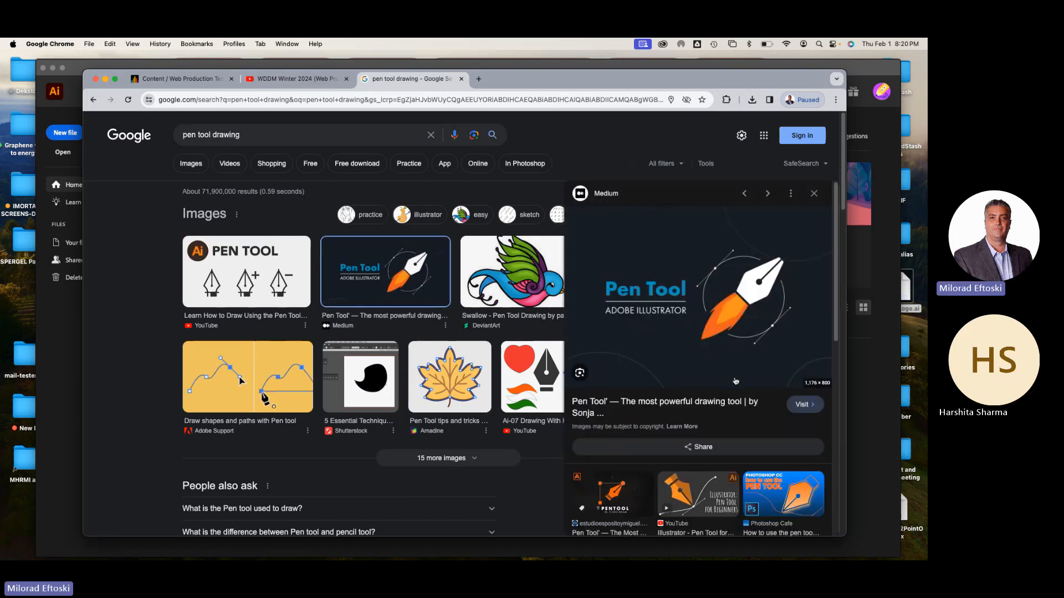
pyautogui.scroll(-2, 665, 435)
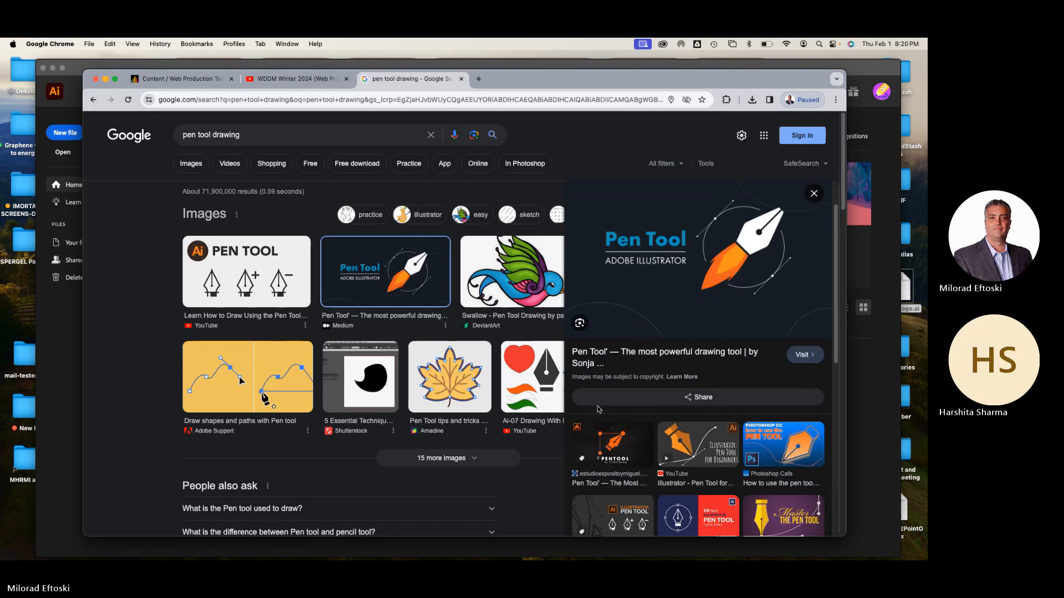
# Filter the search results to videos and play "HOW TO USE THE PEN TOOL - Adobe Illustrator" in full screen
pyautogui.click(226, 166)
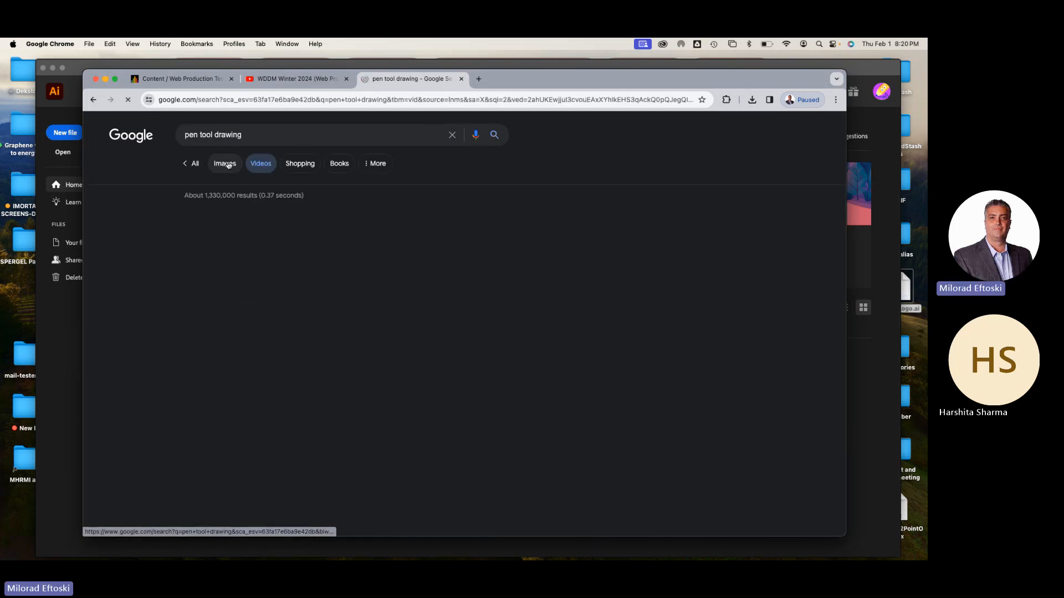
pyautogui.scroll(-3, 327, 327)
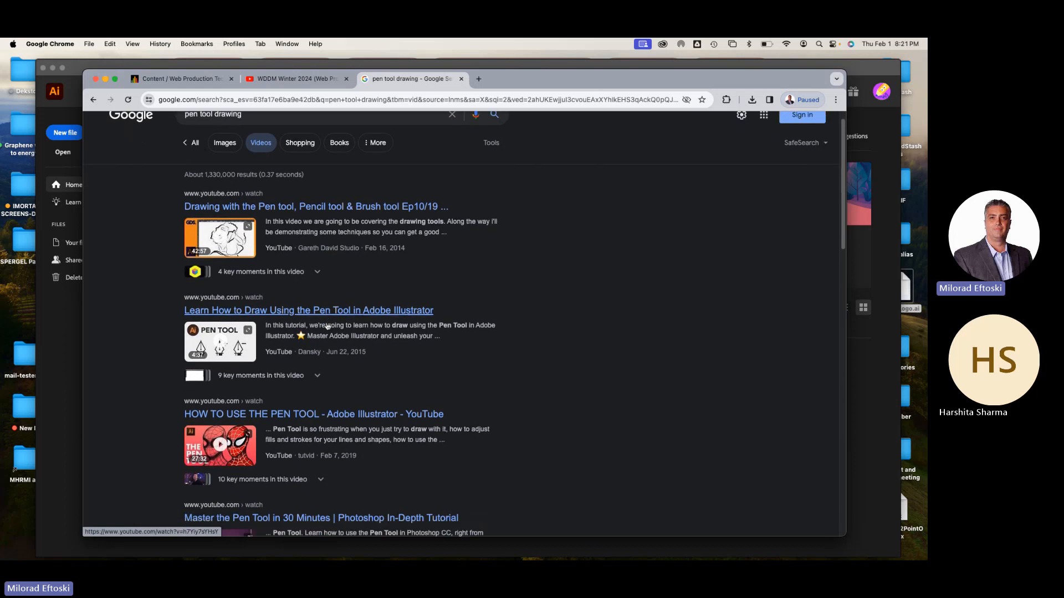
pyautogui.click(238, 427)
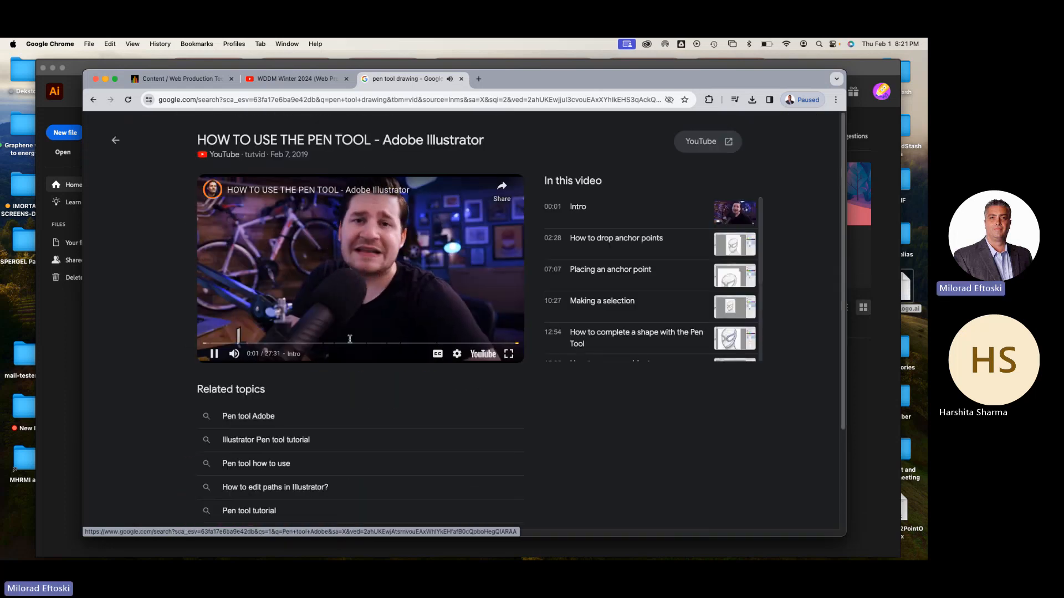
pyautogui.click(509, 355)
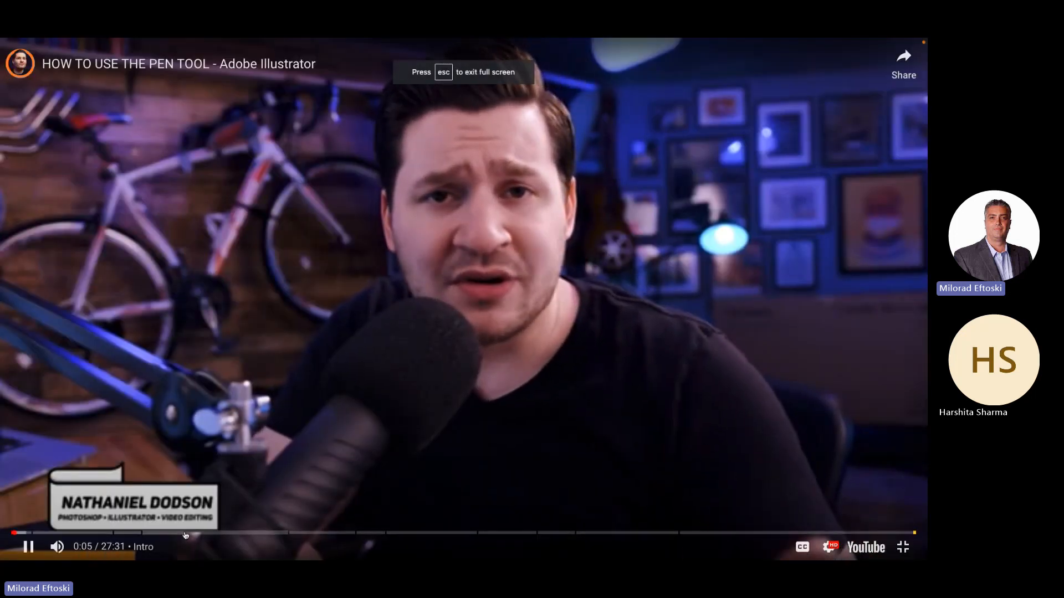
# Skim through the "HOW TO USE THE PEN TOOL" video up to the Fill chapter, pause it, and exit full screen
pyautogui.click(71, 533)
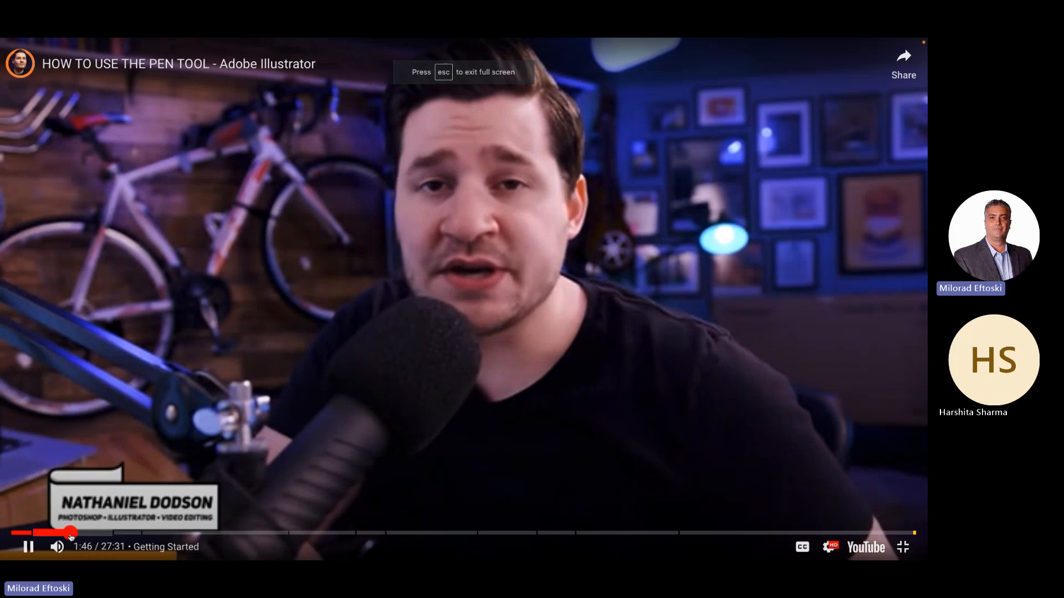
pyautogui.click(109, 534)
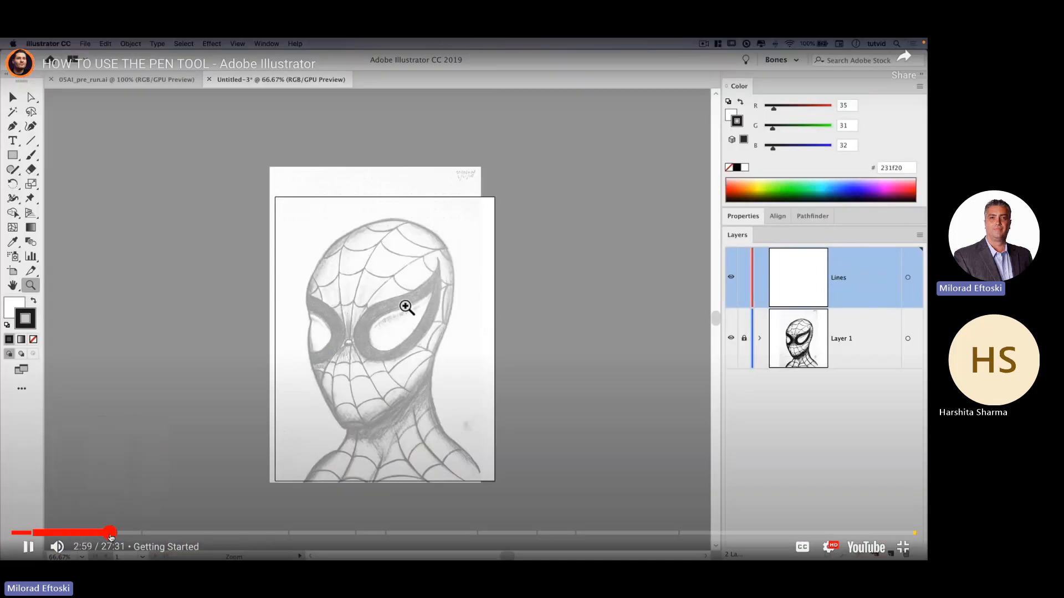
pyautogui.click(150, 534)
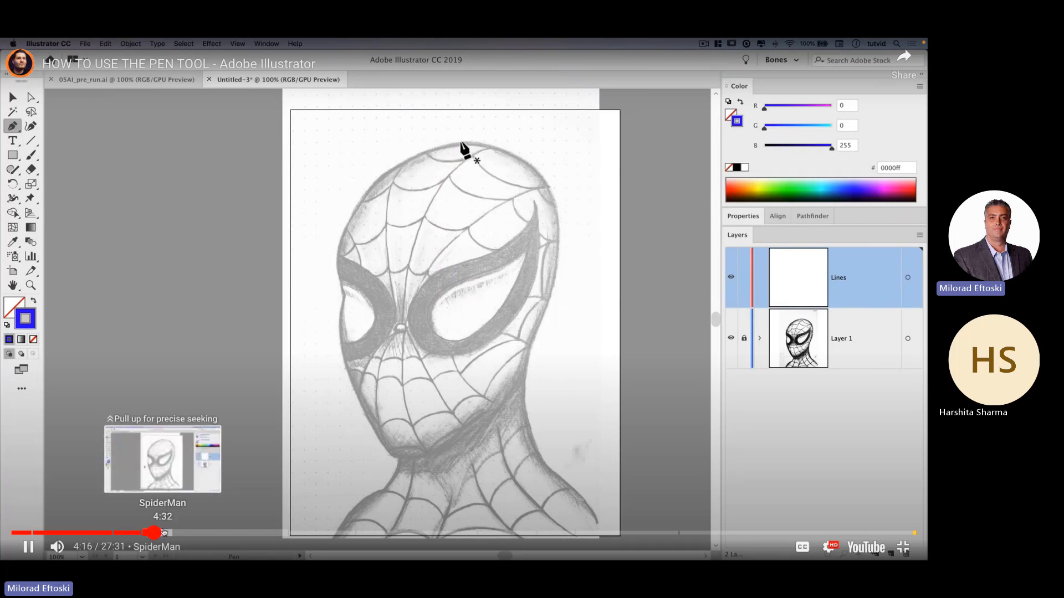
pyautogui.click(255, 533)
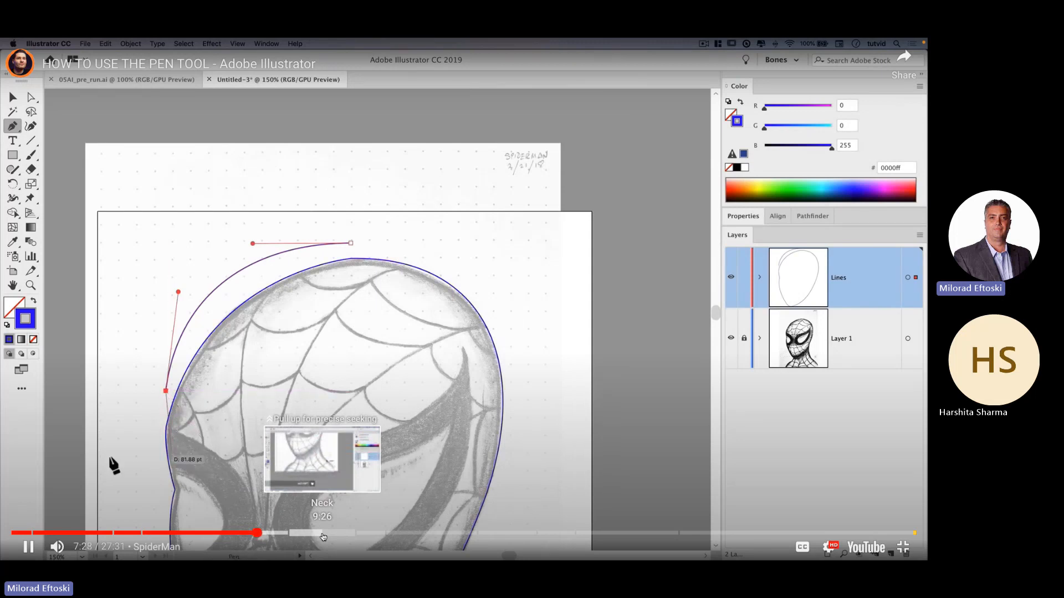
pyautogui.click(372, 535)
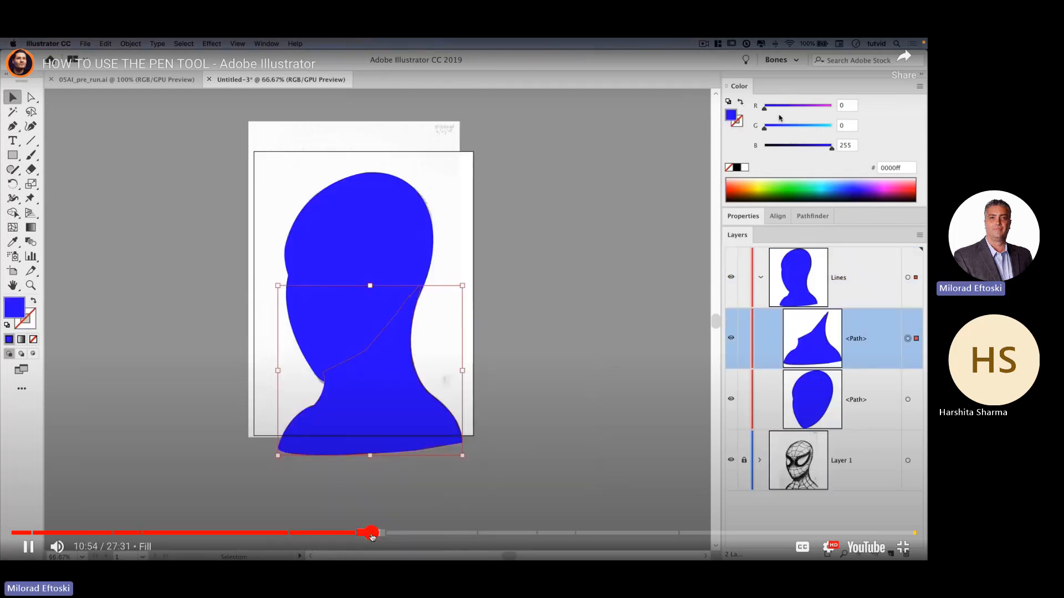
pyautogui.click(337, 449)
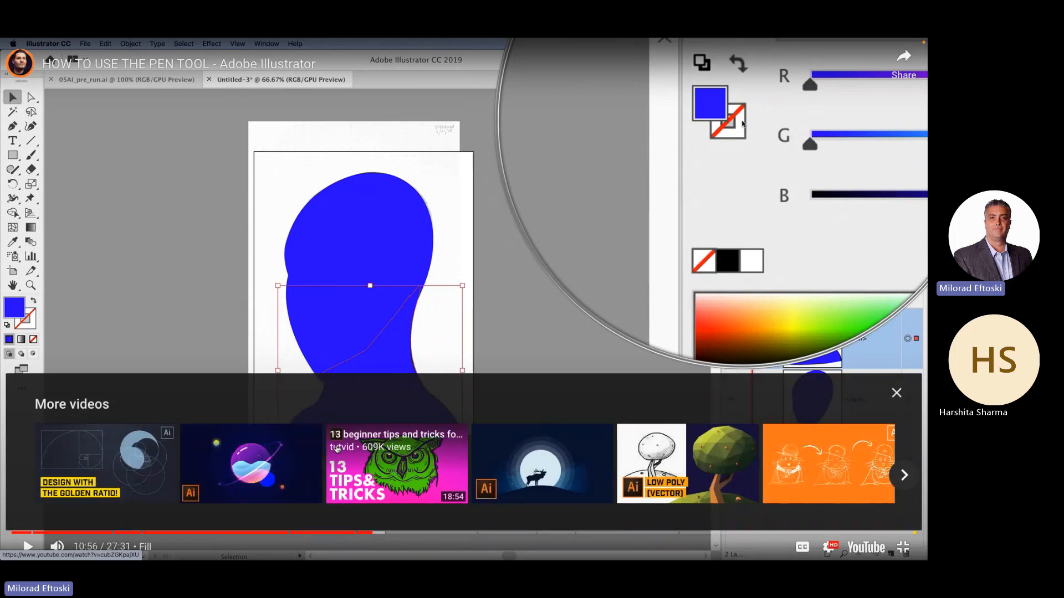
pyautogui.press('Escape')
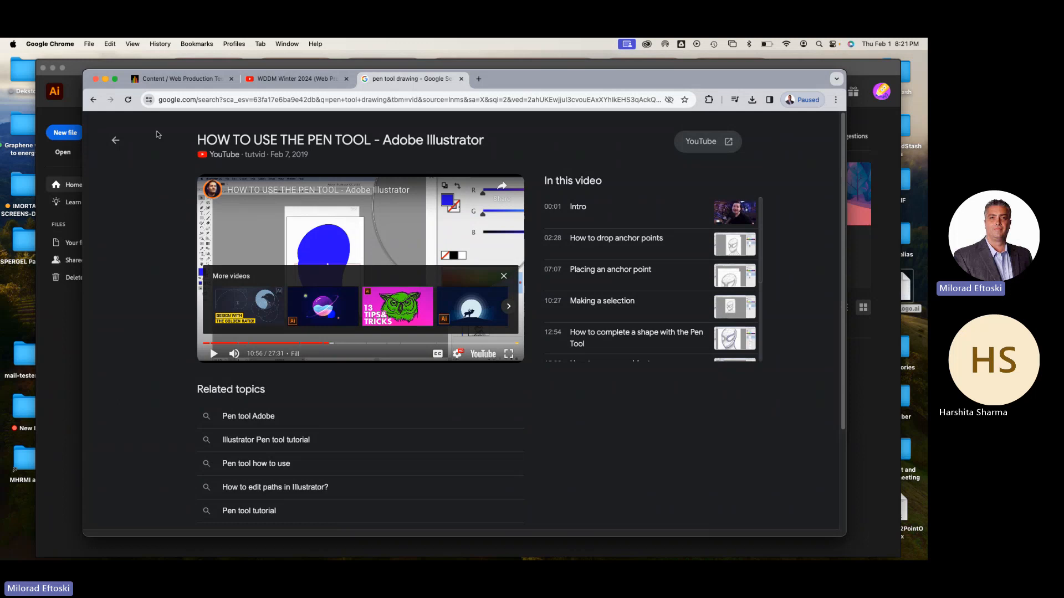
# Return to the video results and play Dansky's "Learn How to Draw Using the Pen Tool in Adobe Illustrator" in full screen
pyautogui.click(117, 142)
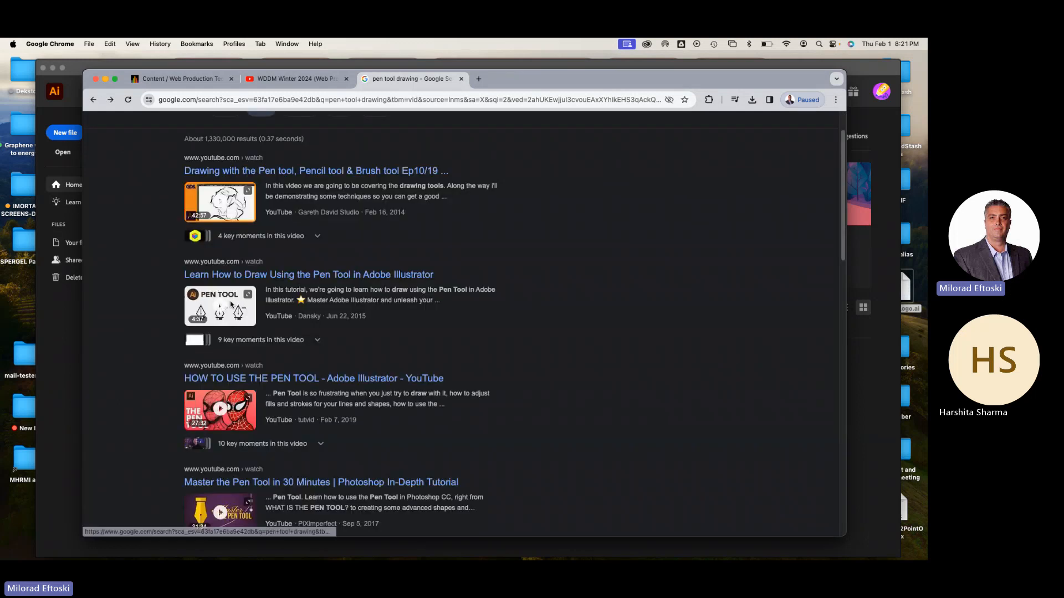
pyautogui.click(230, 305)
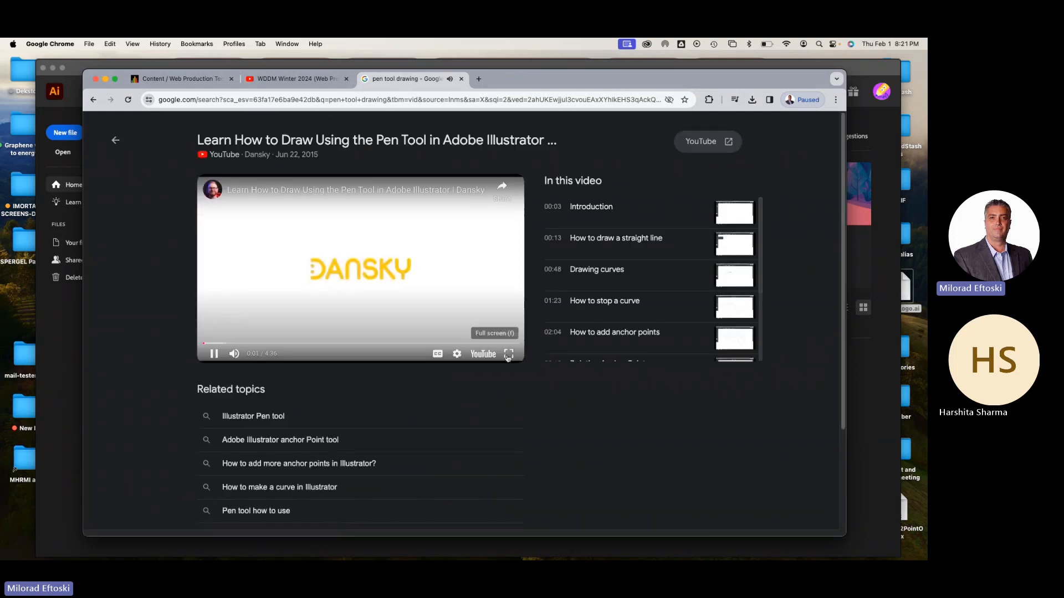
pyautogui.click(508, 355)
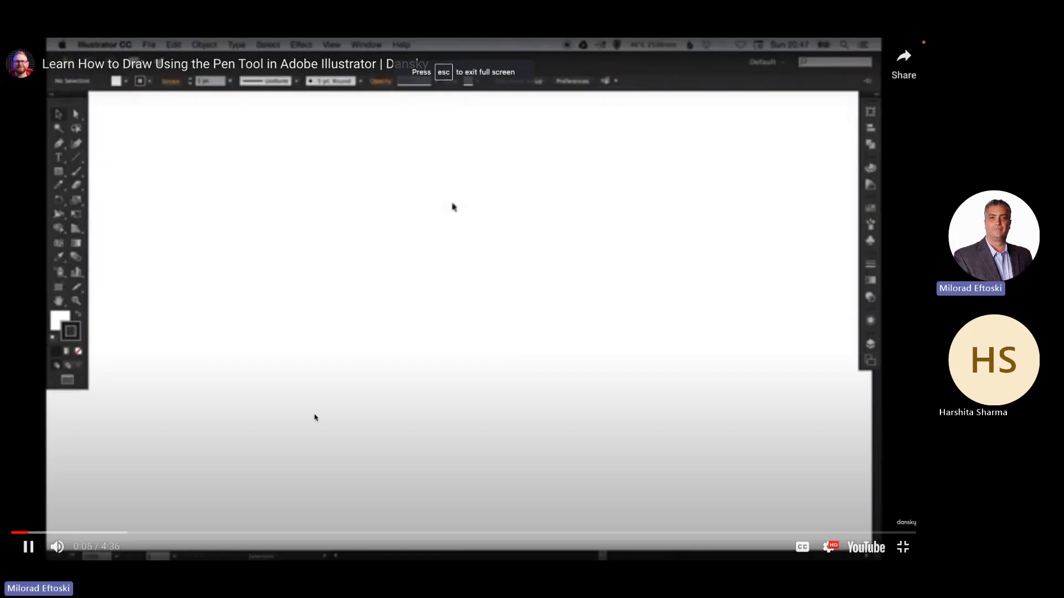
# Skip ahead through the Dansky video's straight line and curve sections, and pause it at about 1:25
pyautogui.press('Right')
pyautogui.press('Right')
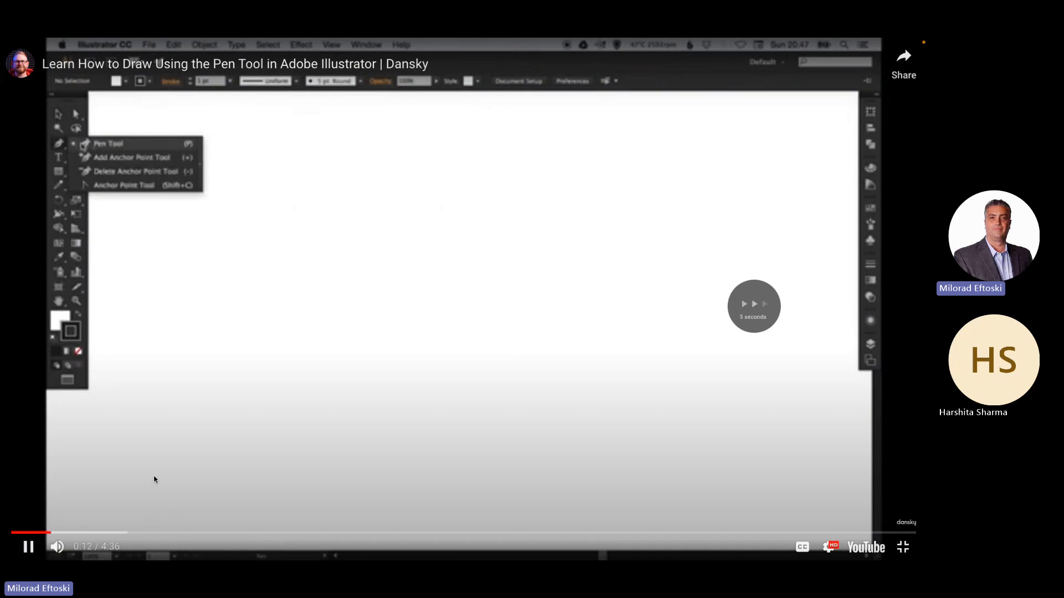
pyautogui.press('Right')
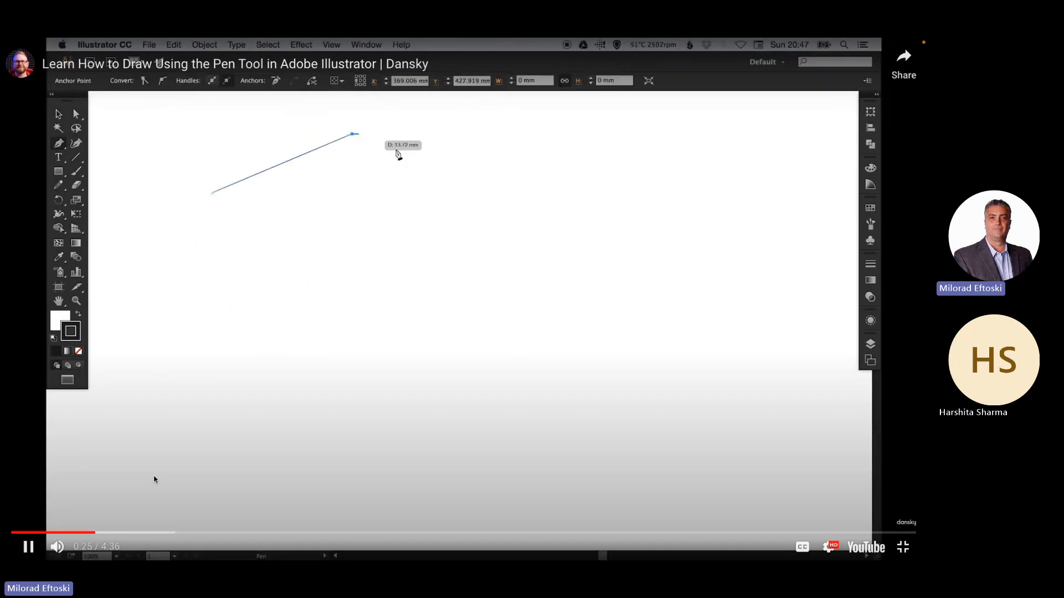
pyautogui.press('Right')
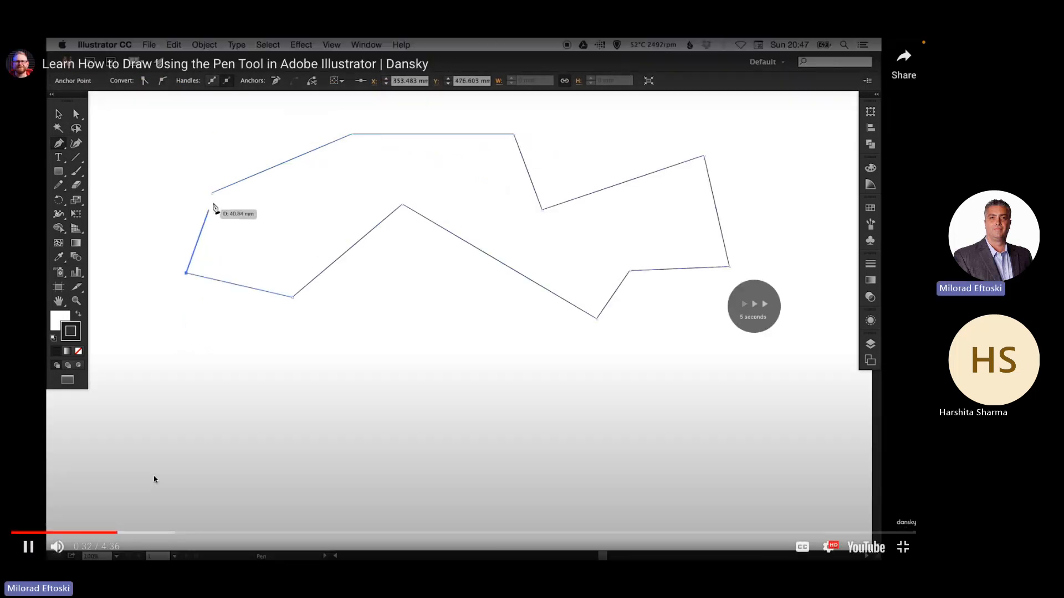
pyautogui.press('Right')
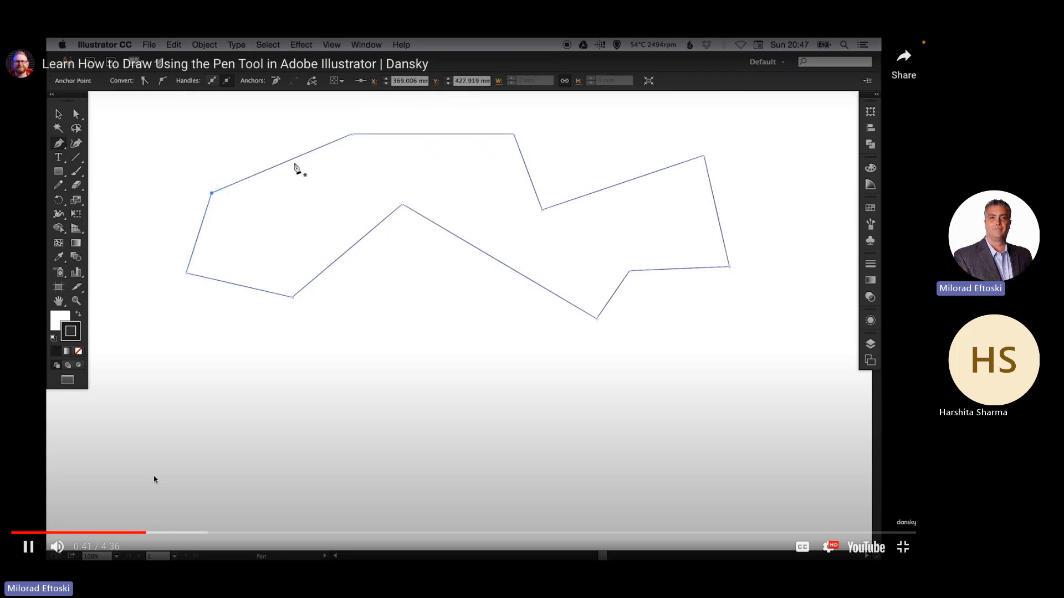
pyautogui.press('Right')
pyautogui.press('Right')
pyautogui.press('Right')
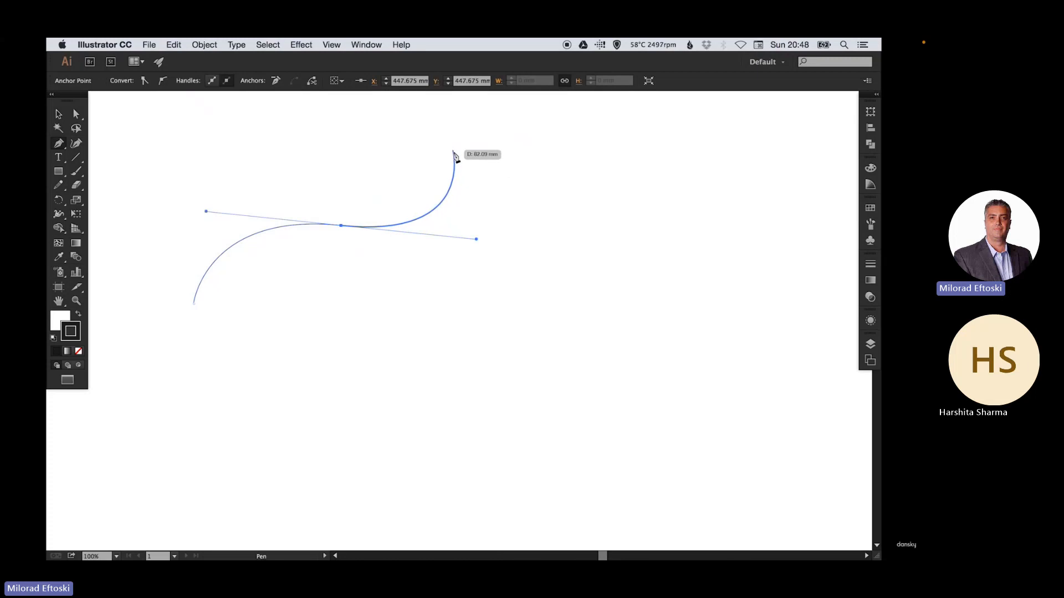
pyautogui.press('Right')
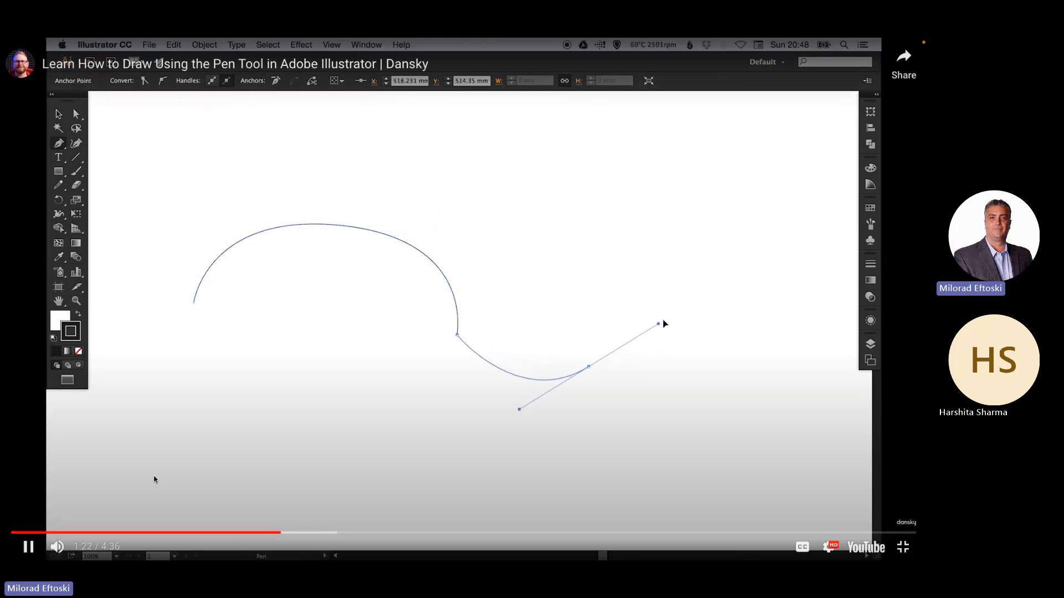
pyautogui.press('space')
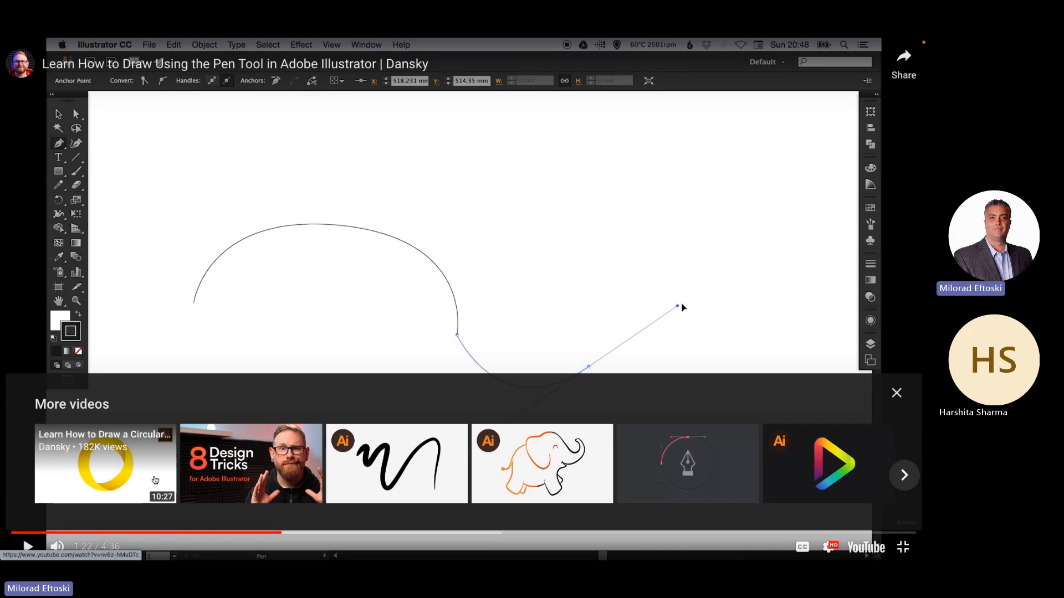
pyautogui.click(313, 312)
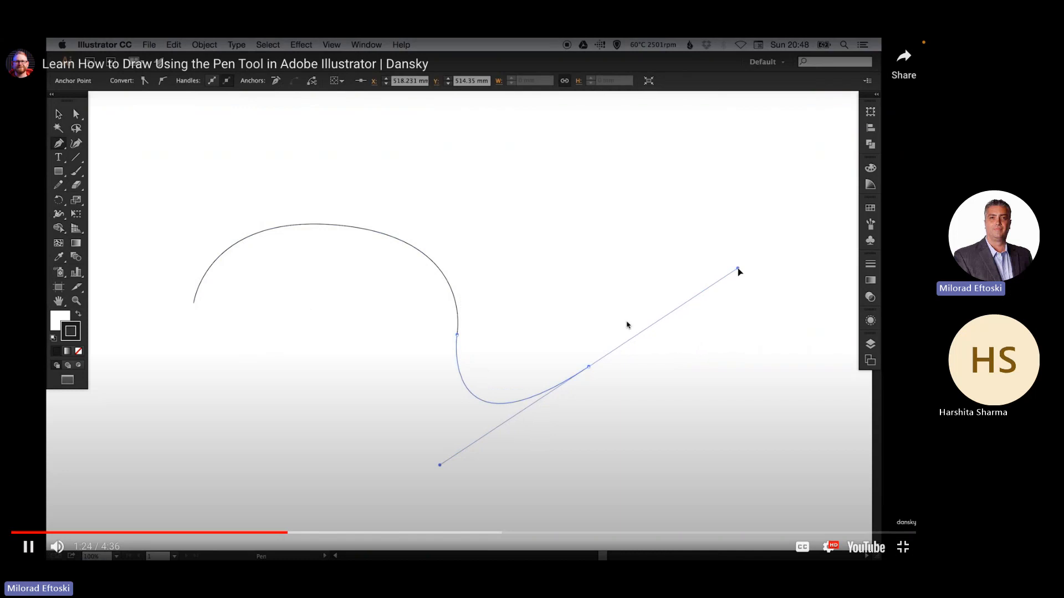
pyautogui.click(627, 325)
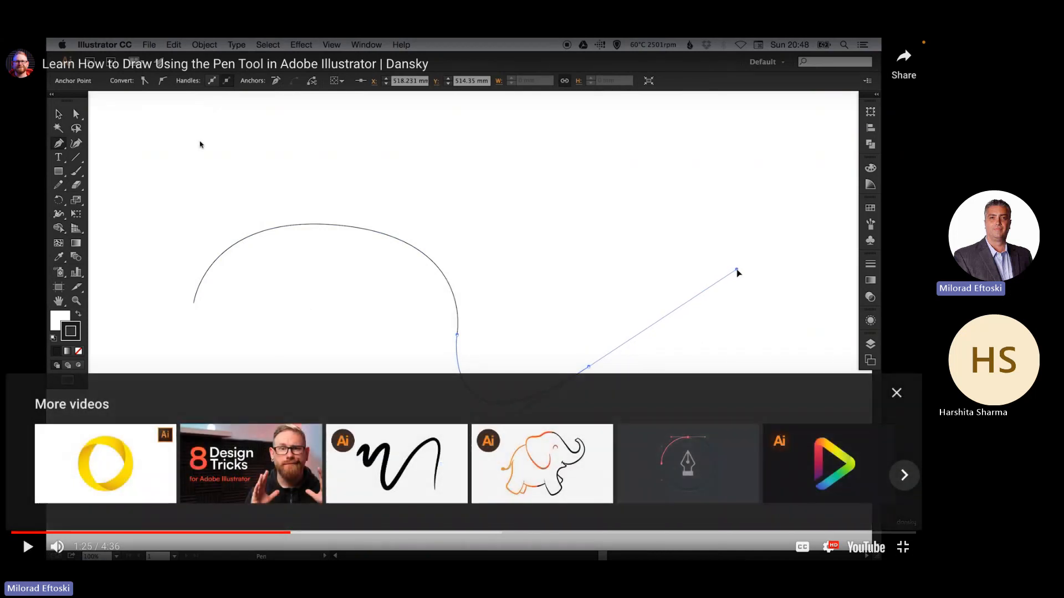
# Exit full screen, close the pen tool search tab, and minimize the Chrome window to return to Illustrator
pyautogui.press('Escape')
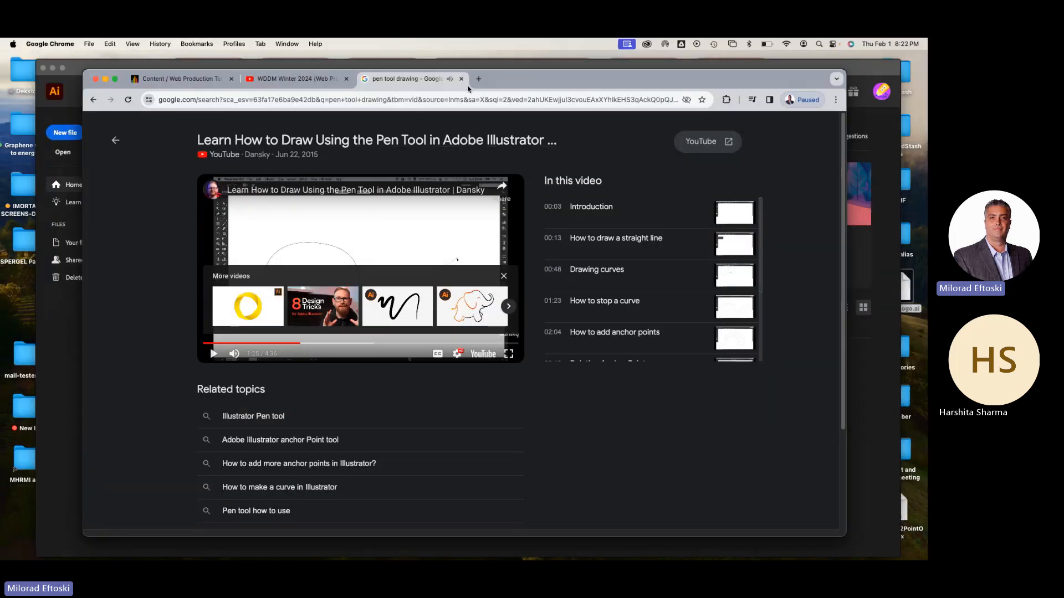
pyautogui.click(461, 78)
pyautogui.click(105, 81)
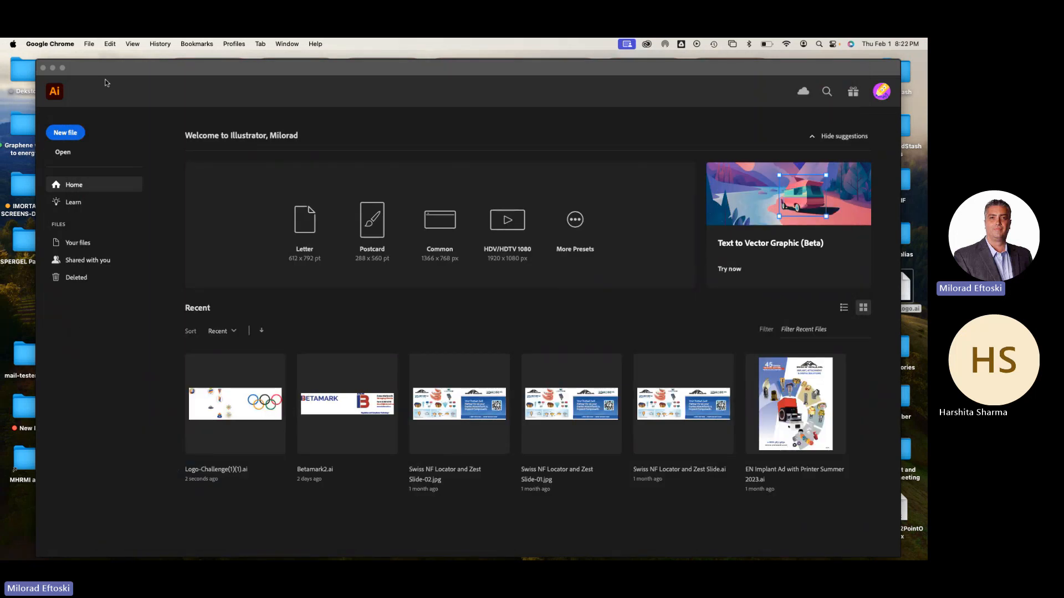
# Create a new print document from the Letter preset with units in inches, and dismiss the Generative AI promotion
pyautogui.click(69, 135)
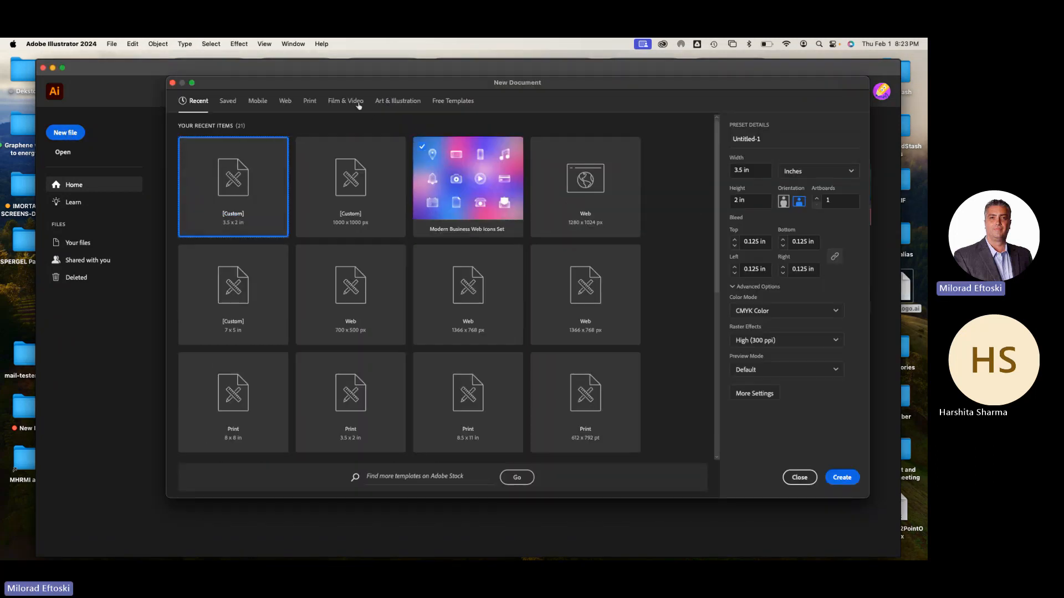
pyautogui.click(310, 101)
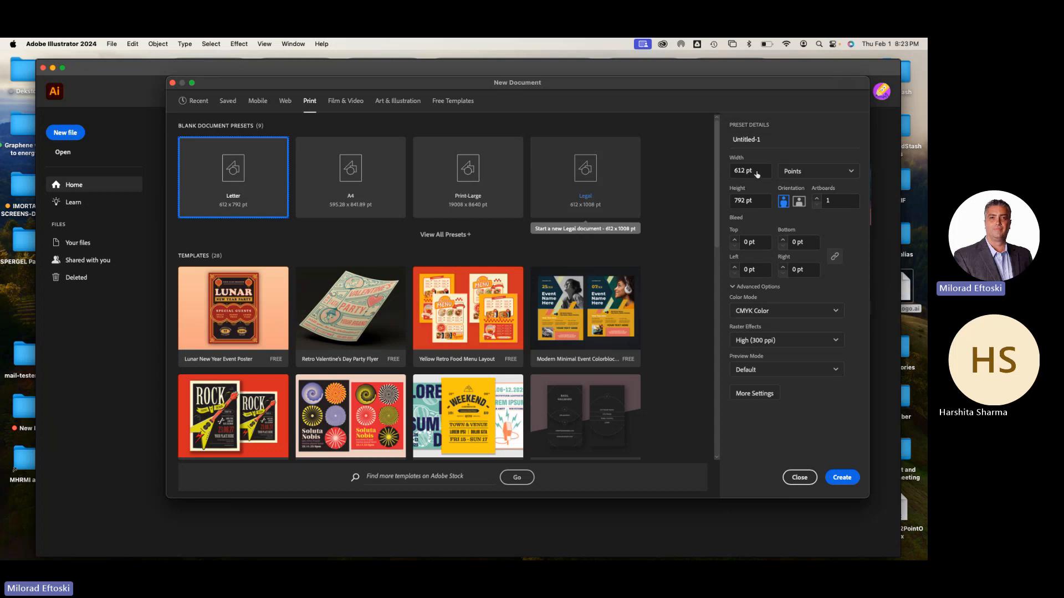
pyautogui.click(816, 179)
pyautogui.click(815, 238)
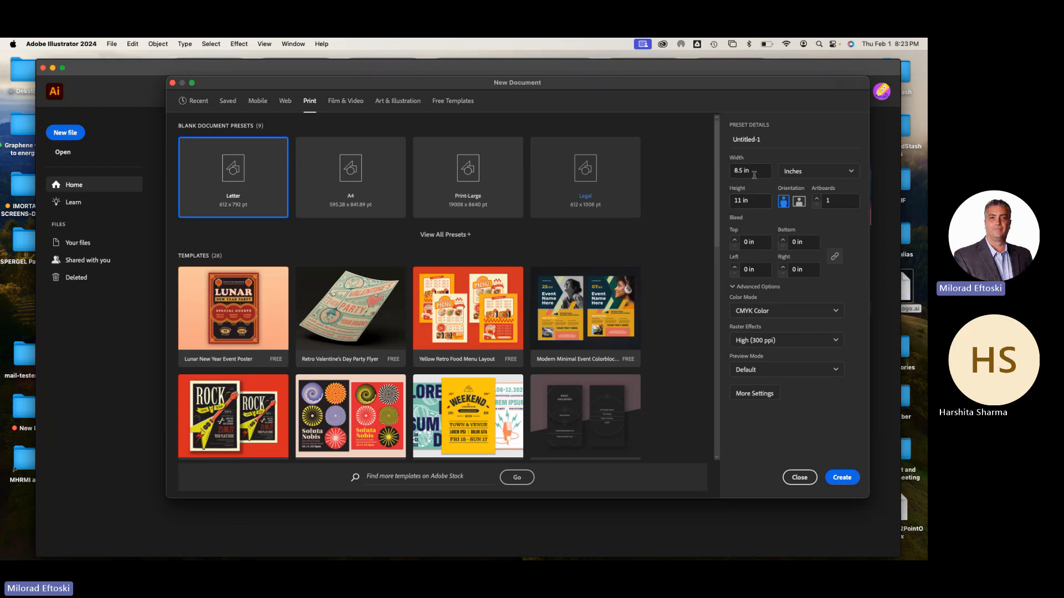
pyautogui.click(842, 478)
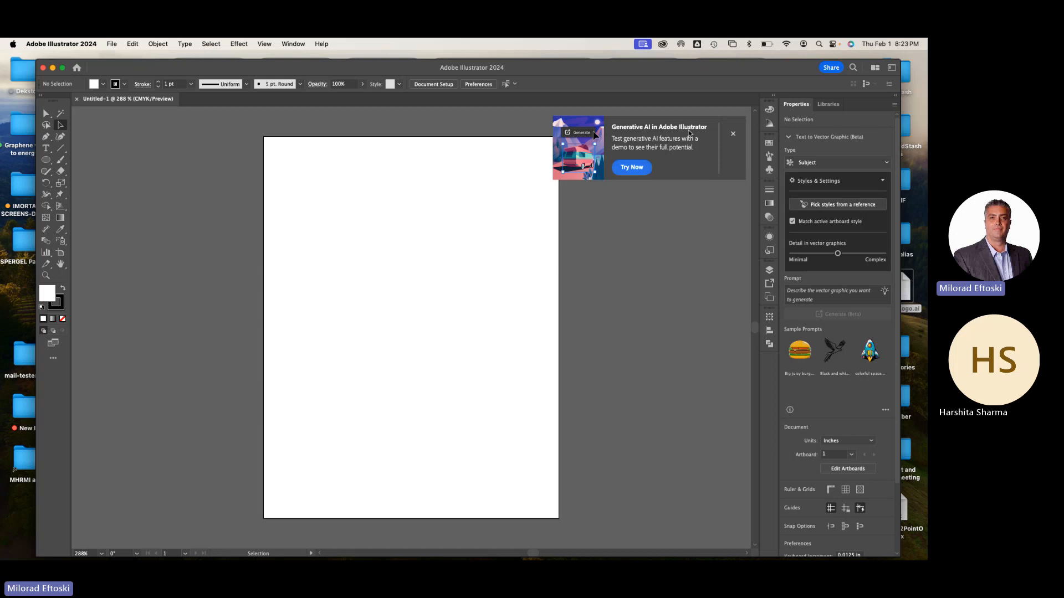
pyautogui.click(732, 135)
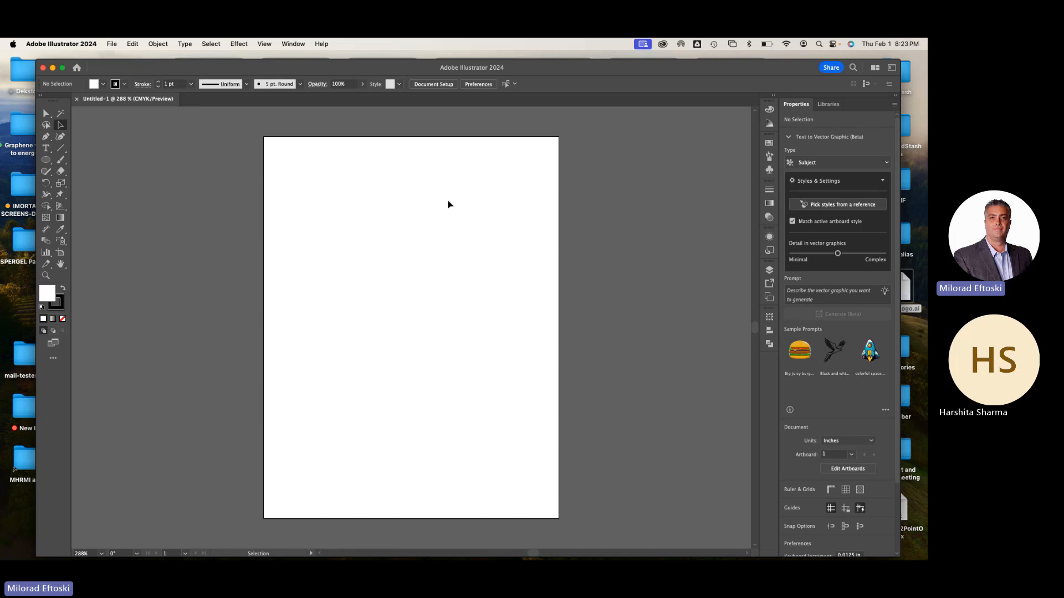
# Add a text object containing the letter "S" near the centre of the artboard
pyautogui.press('super+equal')
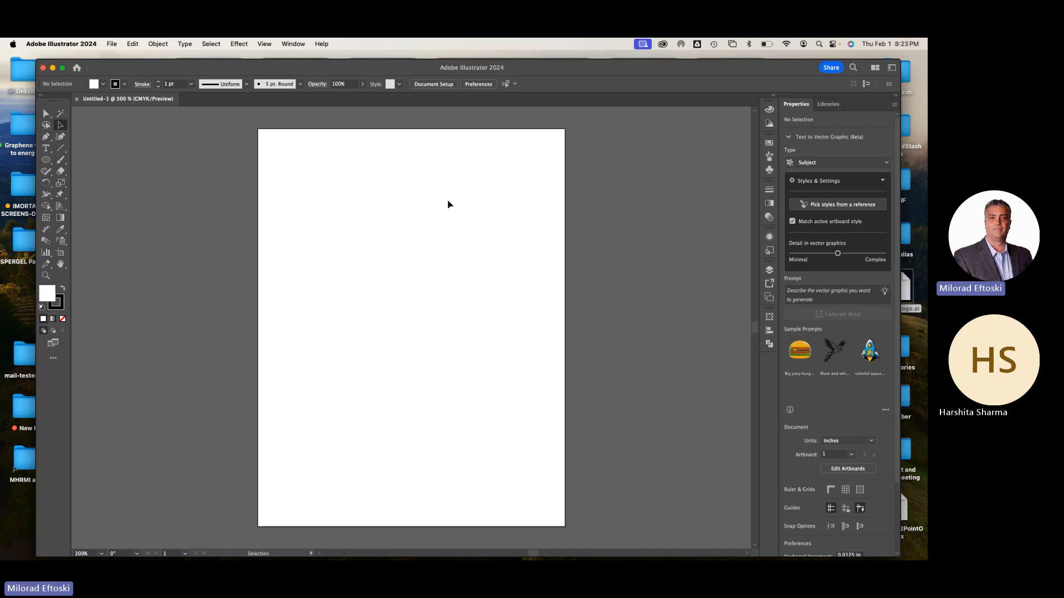
pyautogui.moveTo(428, 216); pyautogui.dragTo(359, 217)
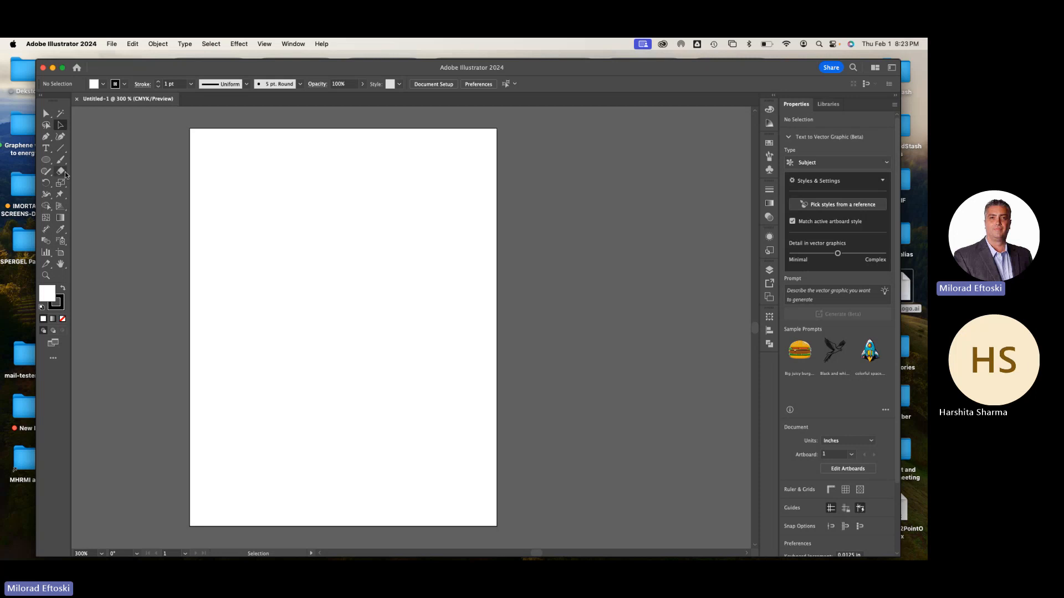
pyautogui.click(46, 149)
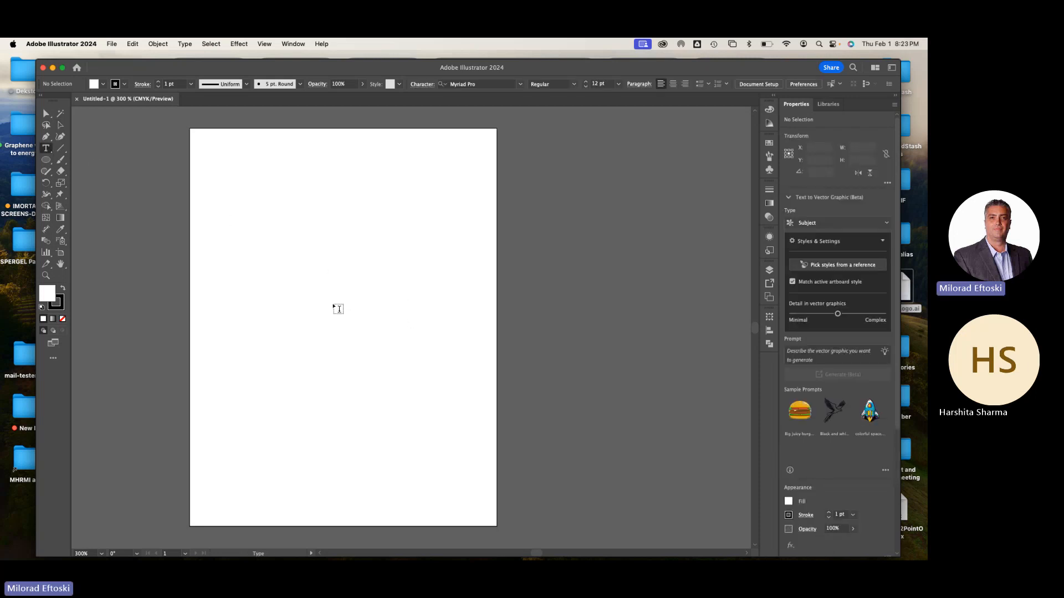
pyautogui.click(315, 302)
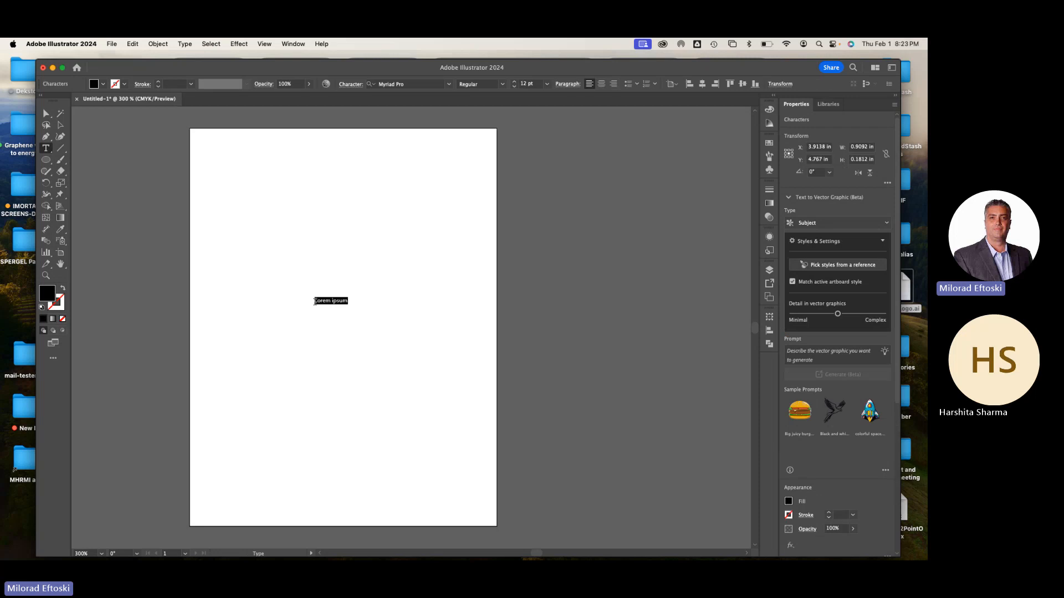
pyautogui.press('BackSpace')
pyautogui.write('S')
pyautogui.press('Escape')
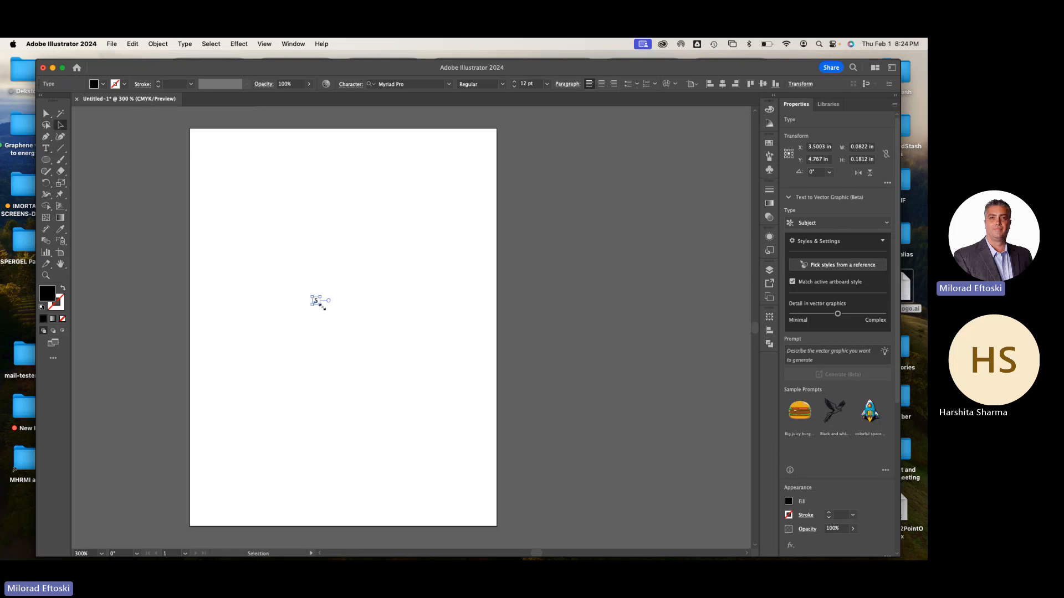
# Enlarge the letter S to about 4.6 in wide and 10.2 in high, and centre it roughly on the artboard
pyautogui.moveTo(320, 304); pyautogui.dragTo(487, 496)
pyautogui.moveTo(317, 298); pyautogui.dragTo(256, 168)
pyautogui.moveTo(383, 450); pyautogui.dragTo(423, 536)
pyautogui.moveTo(393, 397); pyautogui.dragTo(397, 390)
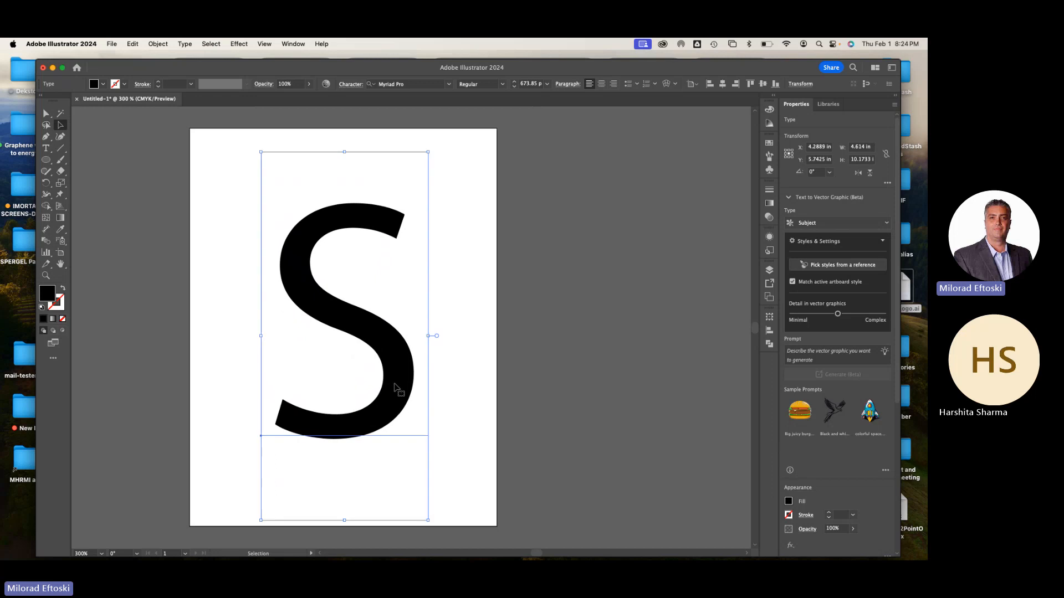
# Rasterize the letter S with the Bitmap color model, Screen (72 ppi) resolution and a white background, and examine its edges up close
pyautogui.click(463, 393)
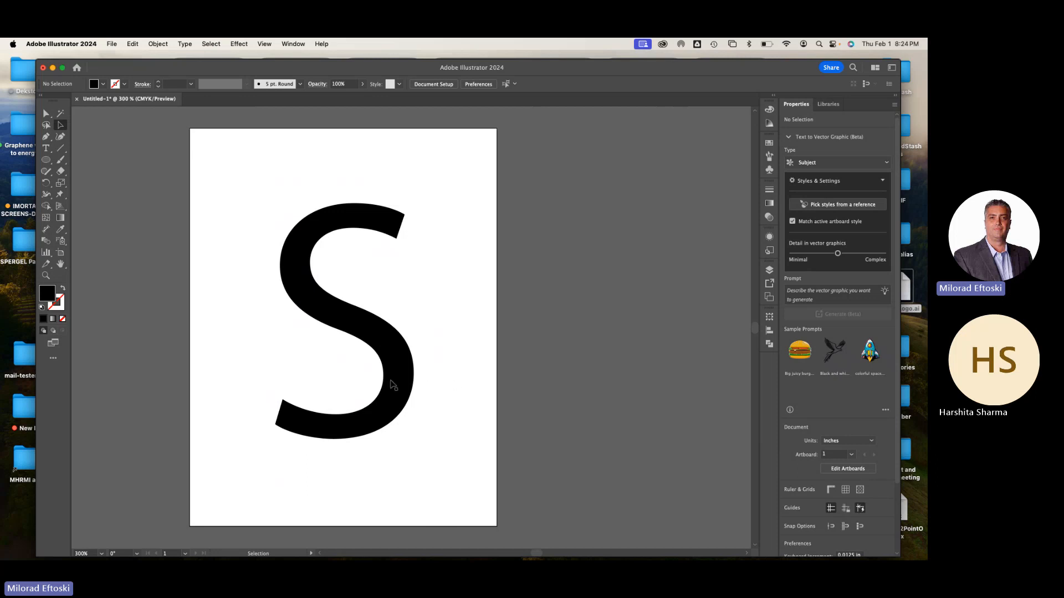
pyautogui.click(390, 339)
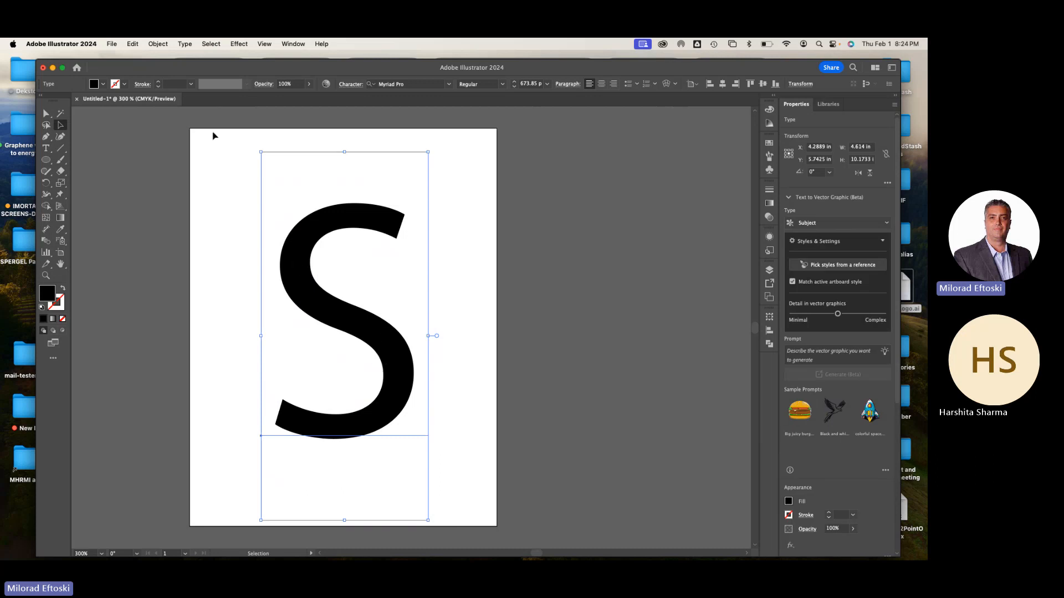
pyautogui.click(157, 44)
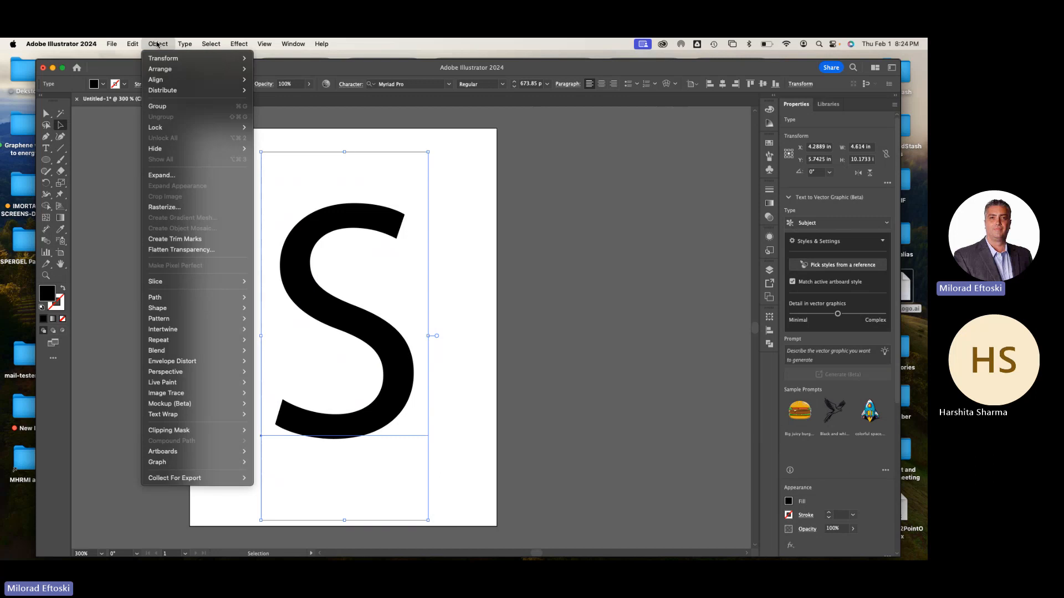
pyautogui.click(179, 208)
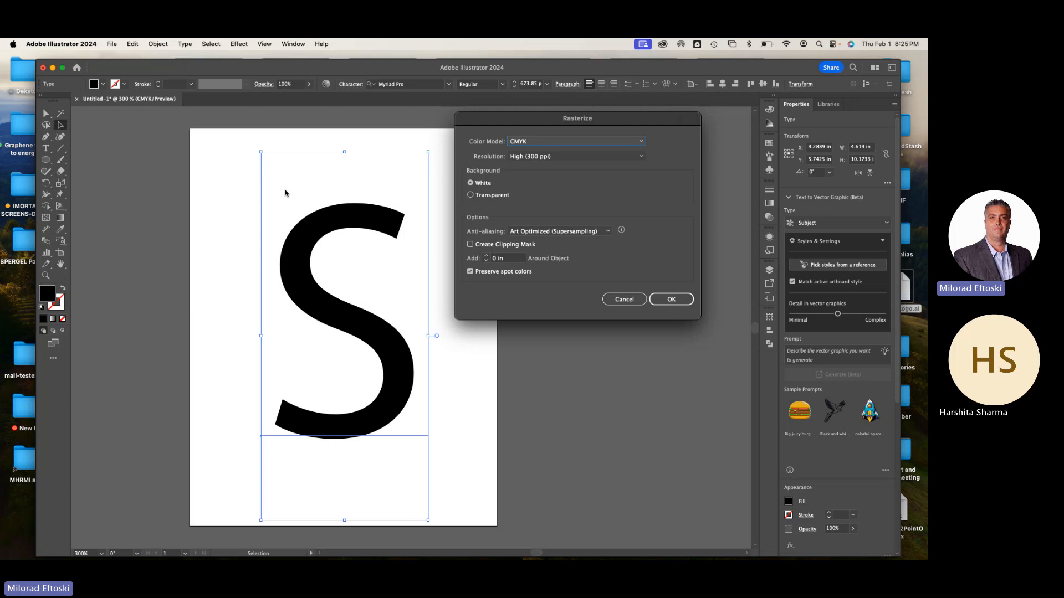
pyautogui.click(574, 157)
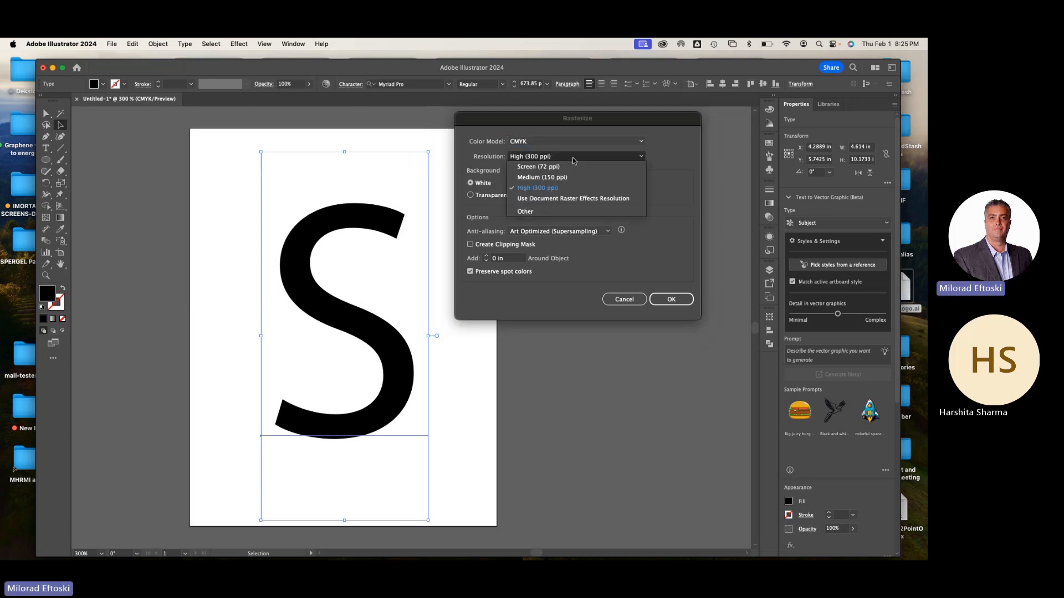
pyautogui.click(541, 166)
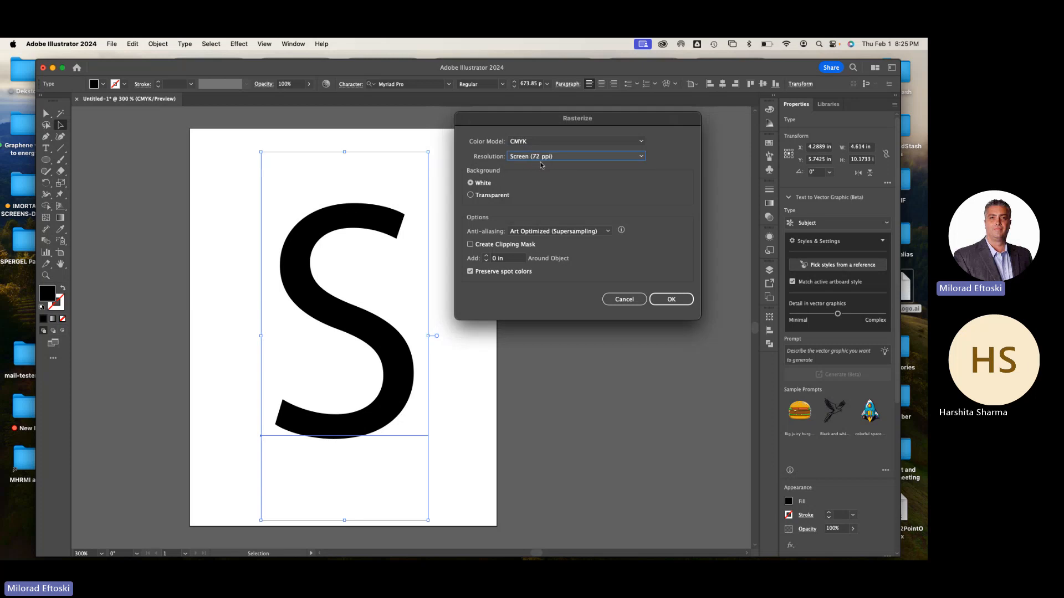
pyautogui.click(551, 143)
pyautogui.click(538, 174)
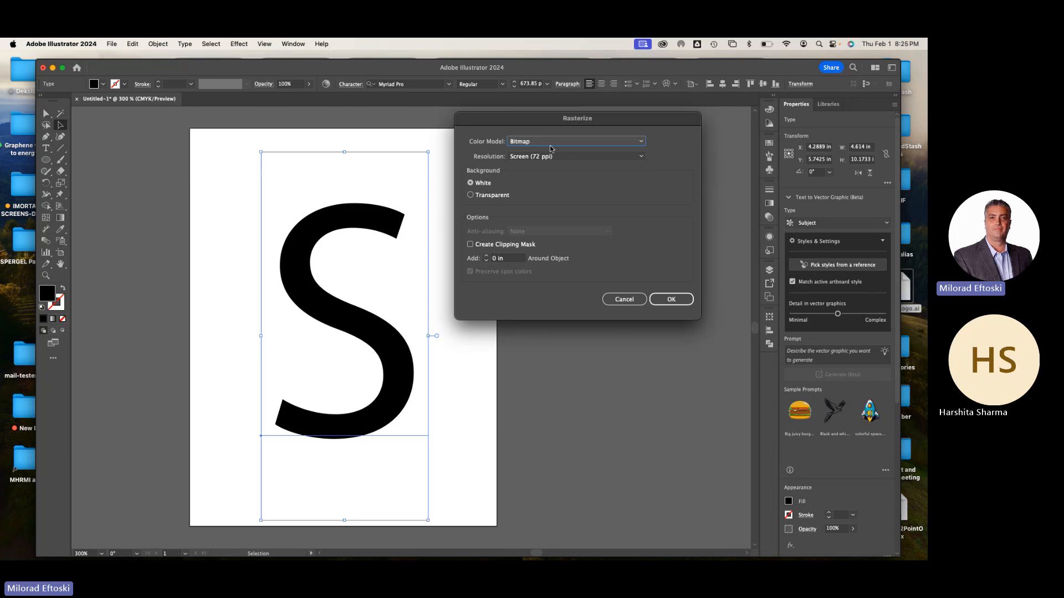
pyautogui.click(672, 301)
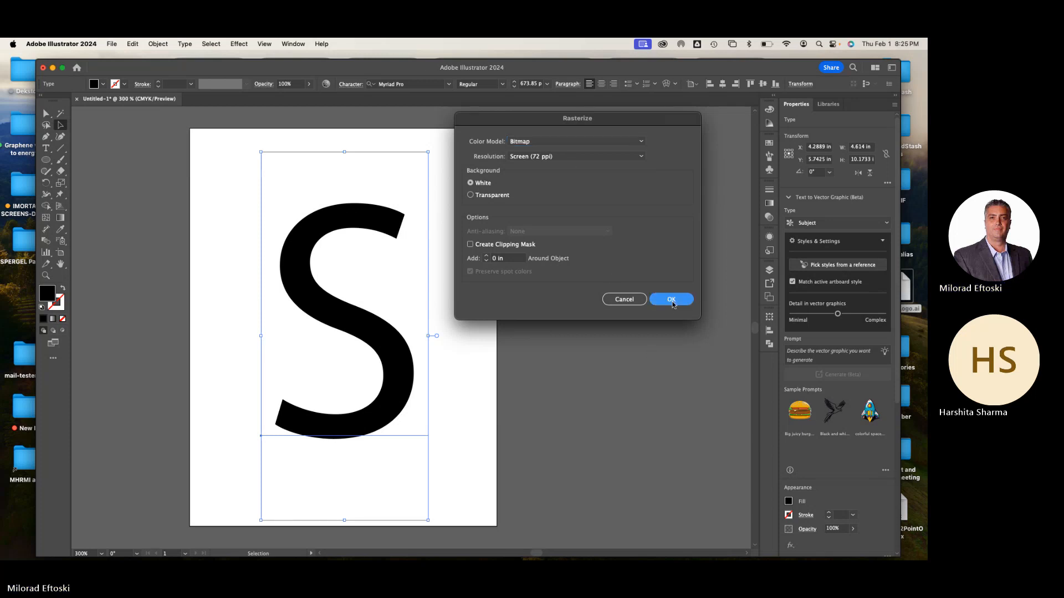
pyautogui.click(613, 304)
pyautogui.scroll(1, 344, 217)
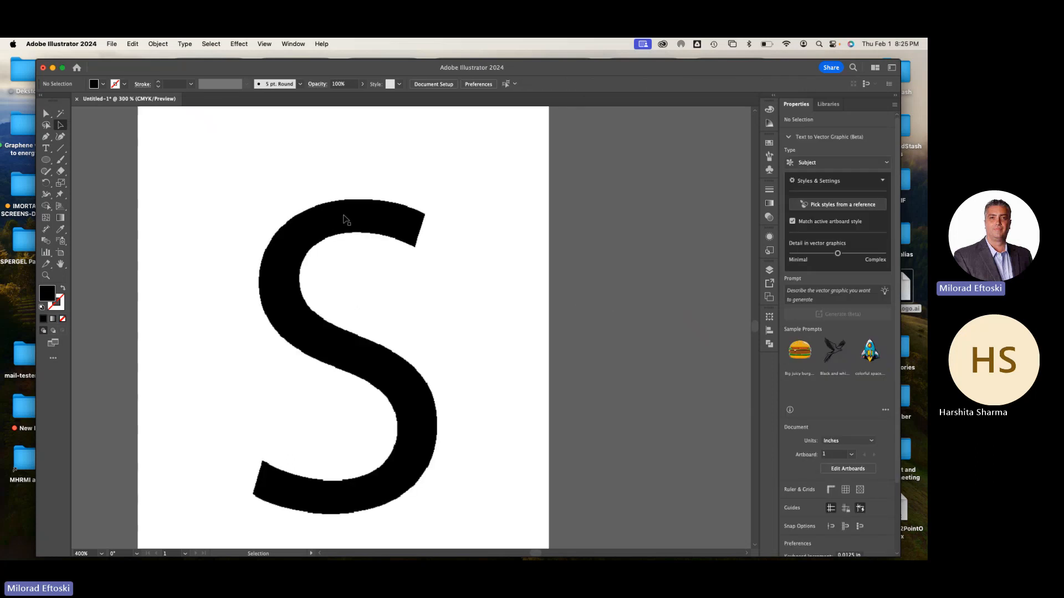
pyautogui.scroll(2, 346, 221)
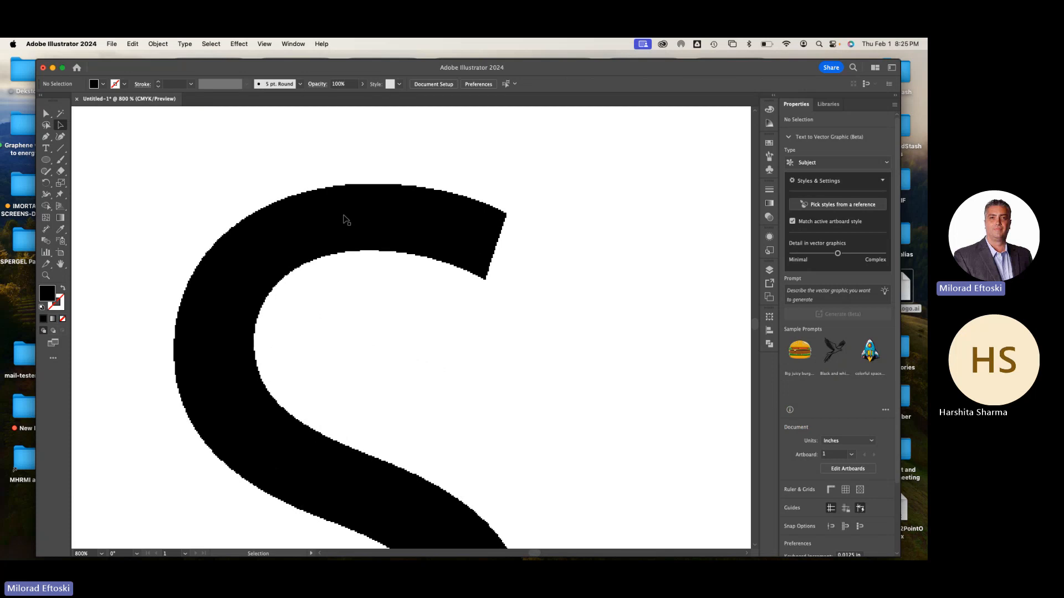
pyautogui.scroll(-3, 357, 245)
pyautogui.moveTo(416, 301); pyautogui.dragTo(405, 285)
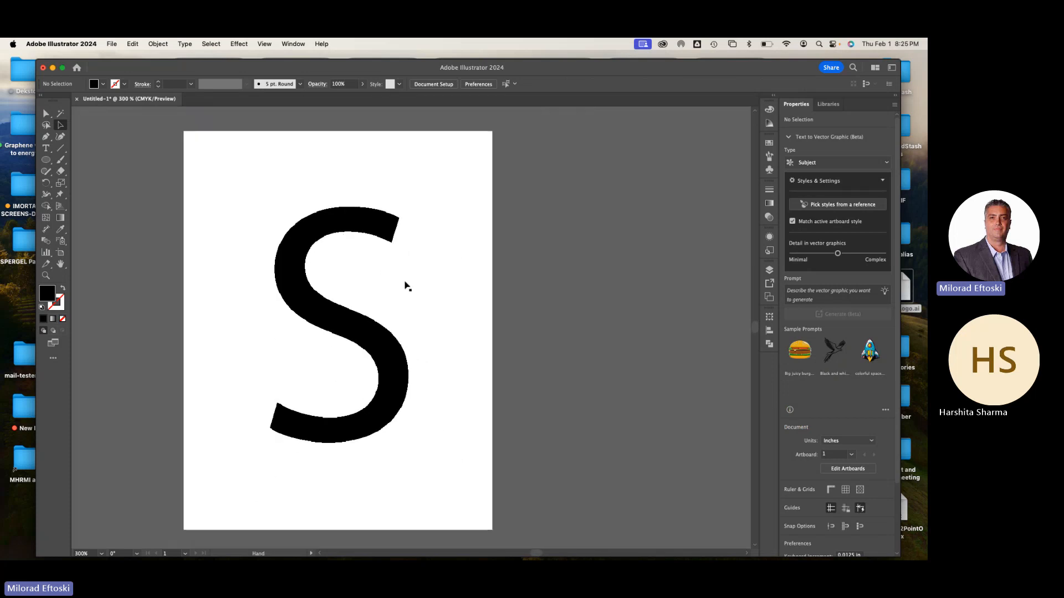
# Make Layer 1 a template layer named "Template" with images dimmed to 50%
pyautogui.click(287, 44)
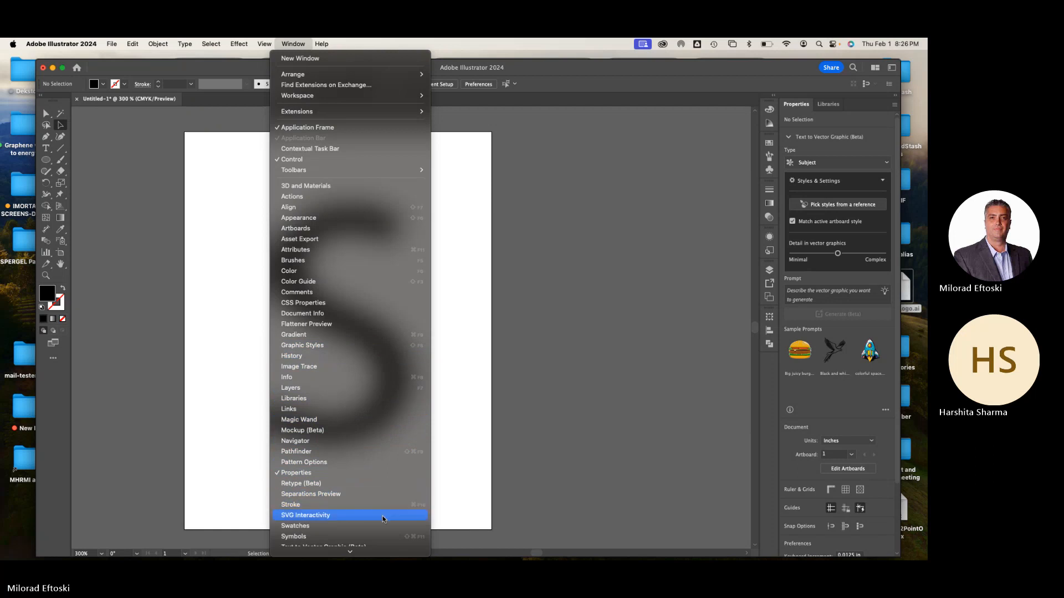
pyautogui.scroll(-3, 391, 517)
pyautogui.scroll(-2, 384, 533)
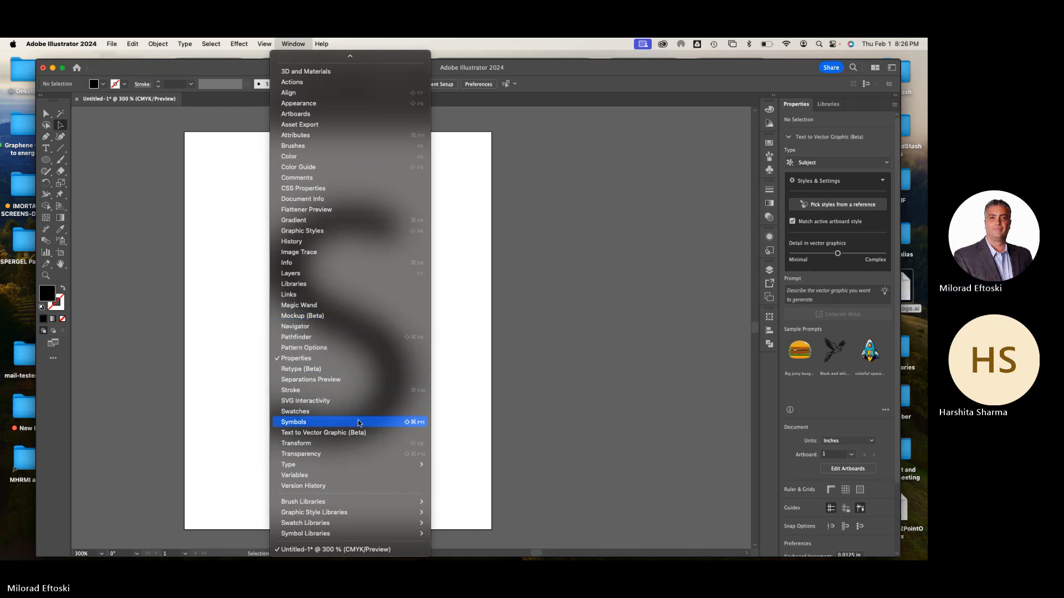
pyautogui.click(341, 274)
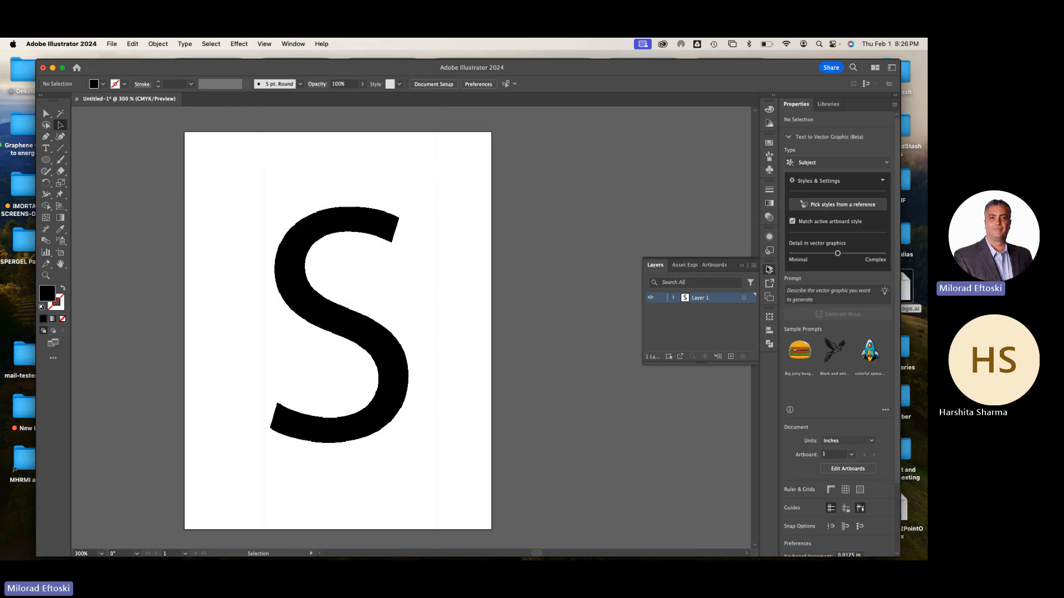
pyautogui.click(770, 273)
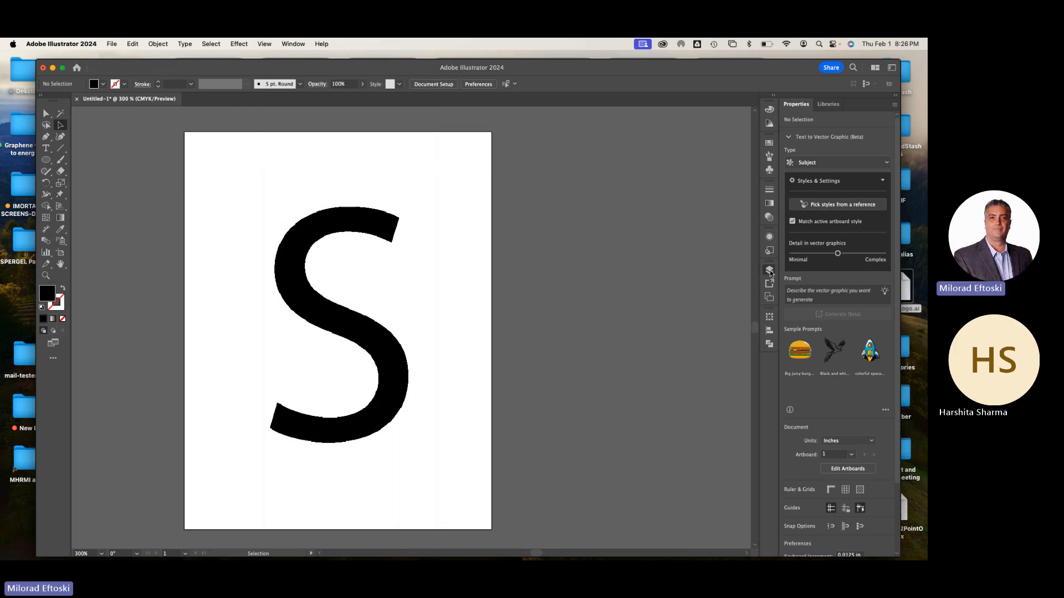
pyautogui.click(771, 273)
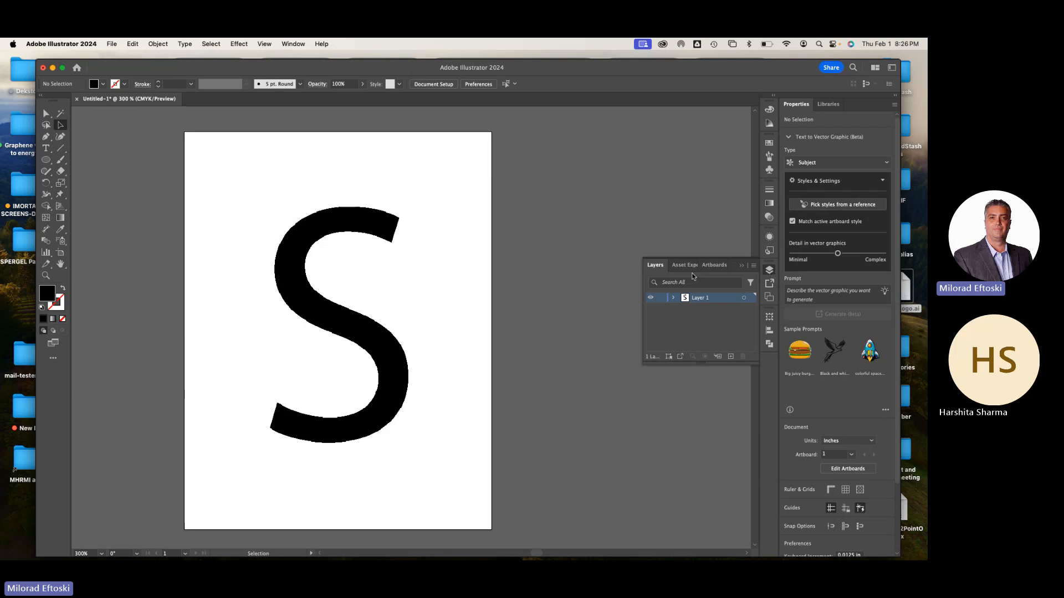
pyautogui.doubleClick(724, 301)
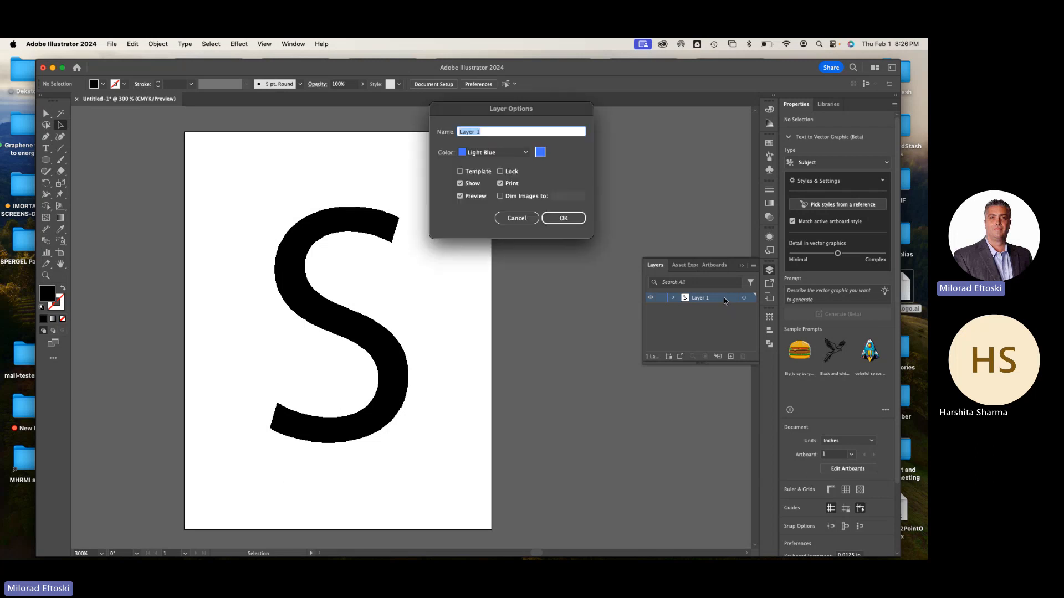
pyautogui.moveTo(486, 114); pyautogui.dragTo(506, 147)
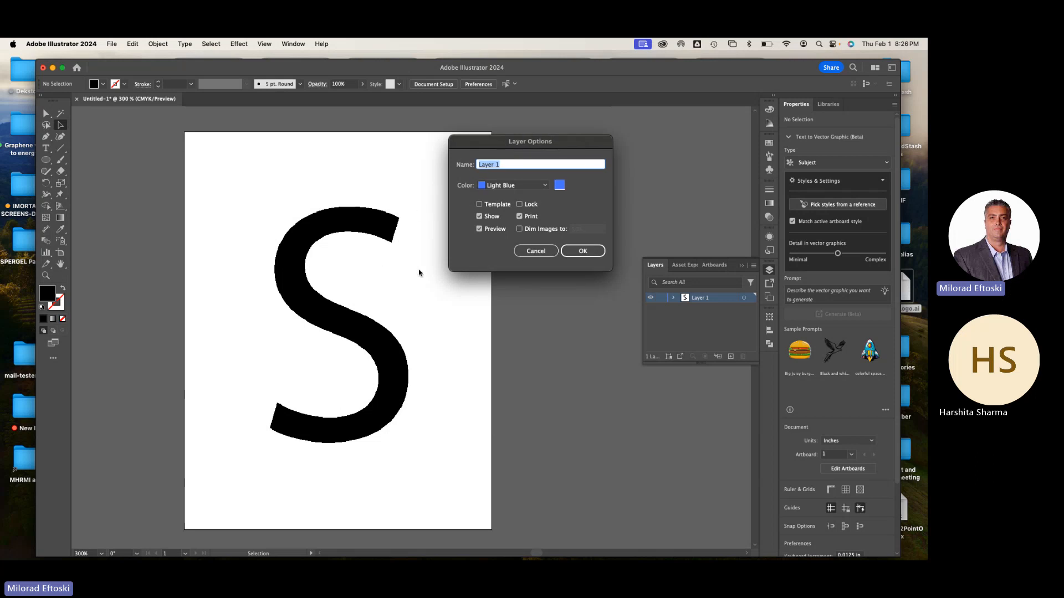
pyautogui.click(479, 205)
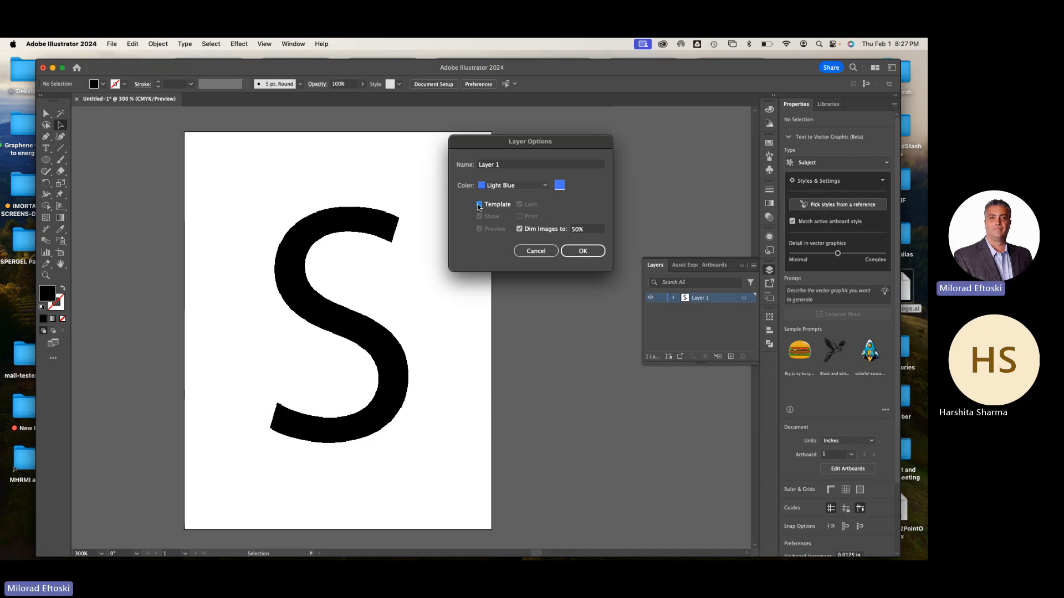
pyautogui.click(503, 167)
pyautogui.write('Temp')
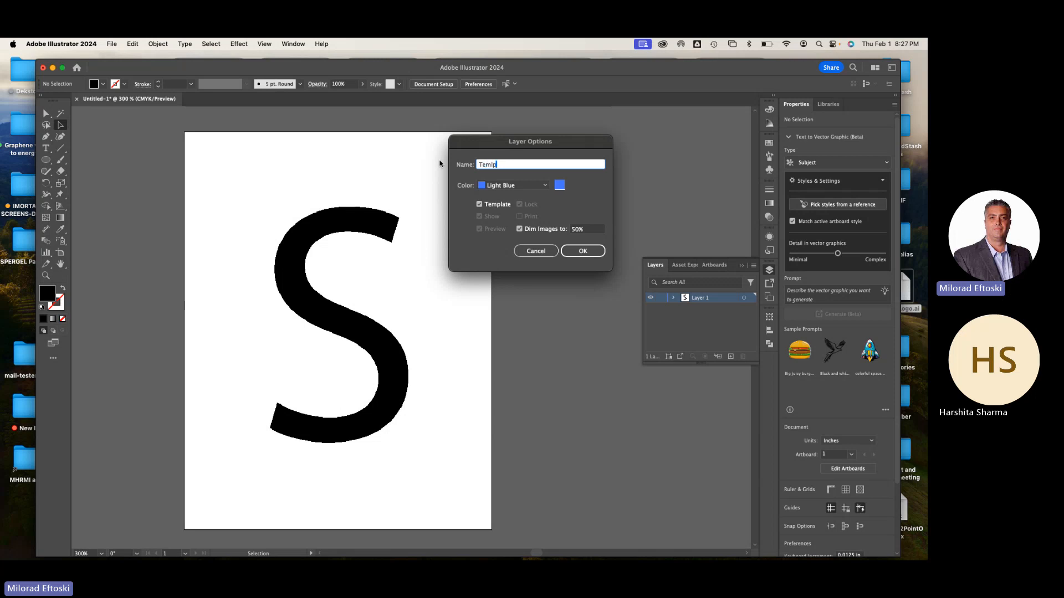
pyautogui.write('late')
pyautogui.press('Tab')
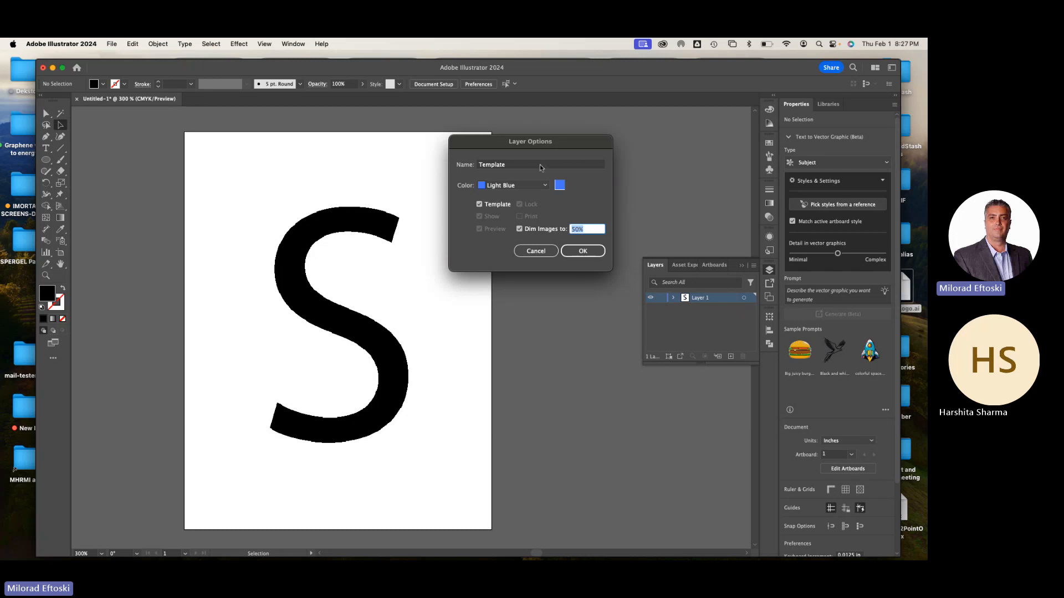
pyautogui.click(585, 251)
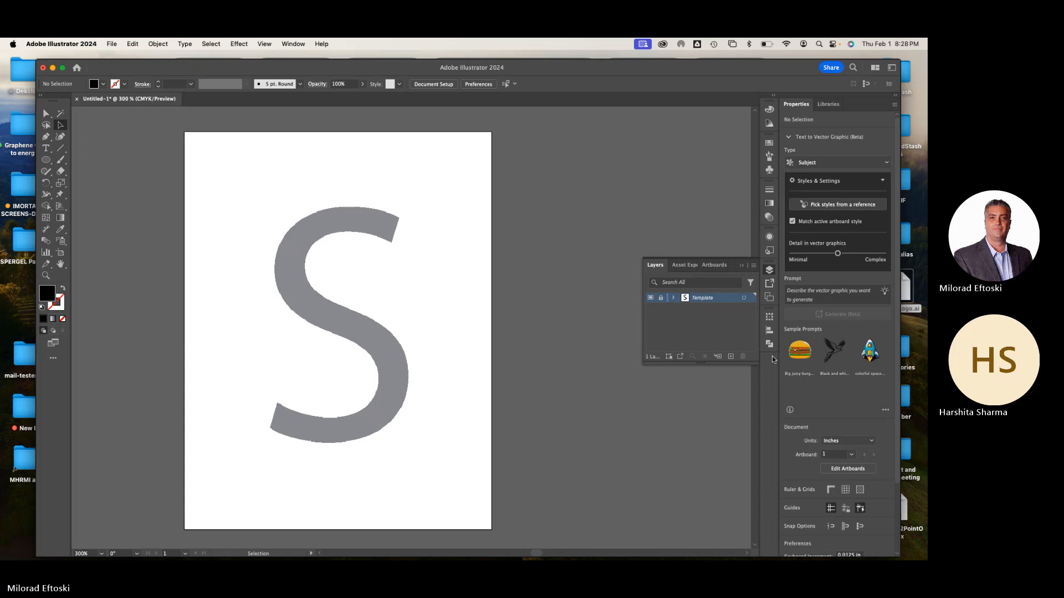
# Add a new layer above the Template layer and ready the Pen tool with no fill and a 1 pt black stroke
pyautogui.click(731, 357)
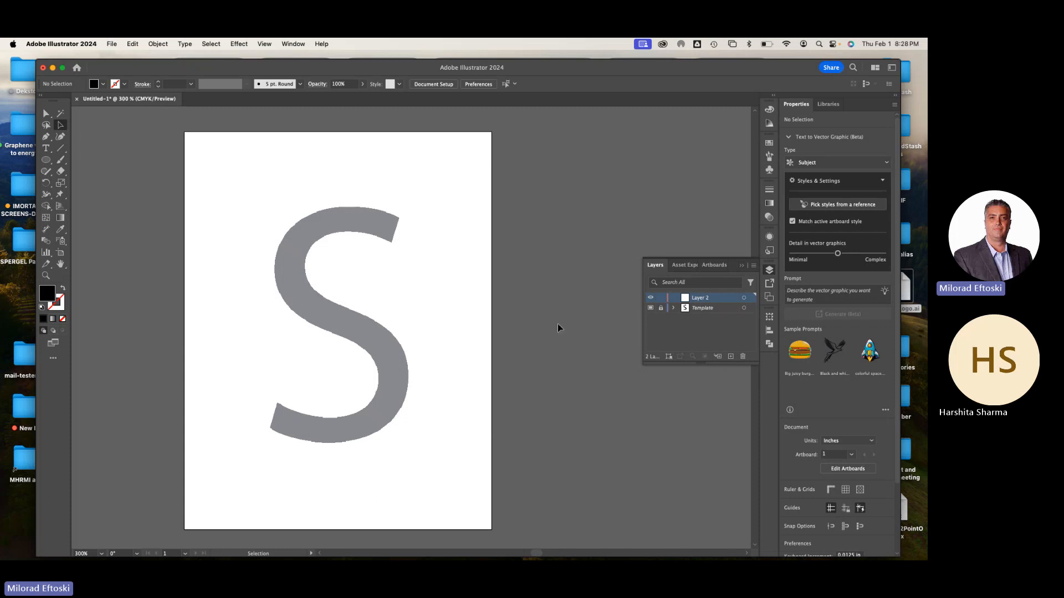
pyautogui.press('super+equal')
pyautogui.press('space')
pyautogui.moveTo(439, 315); pyautogui.dragTo(459, 320)
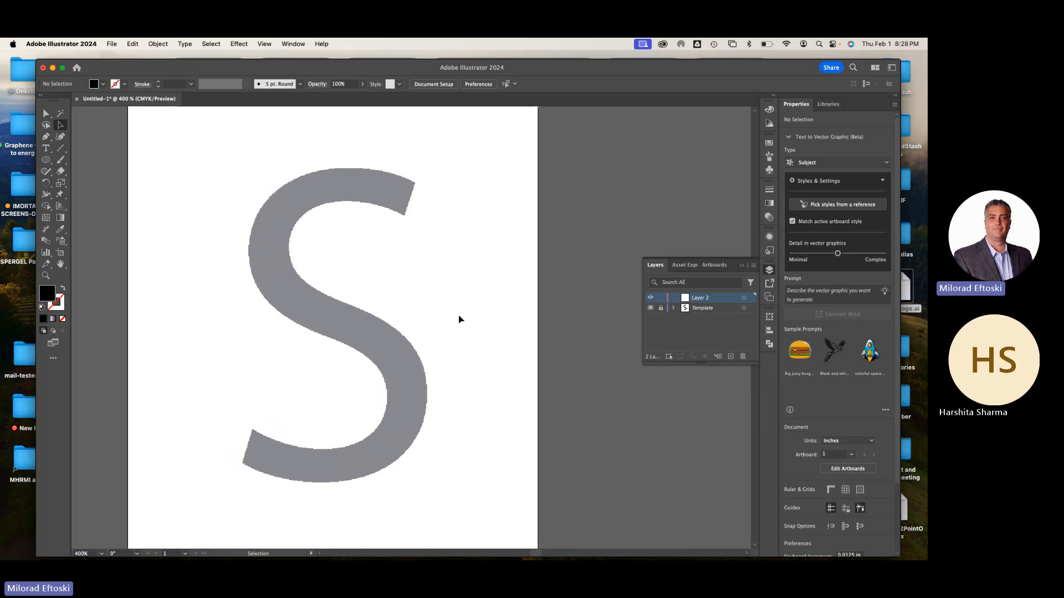
pyautogui.click(46, 137)
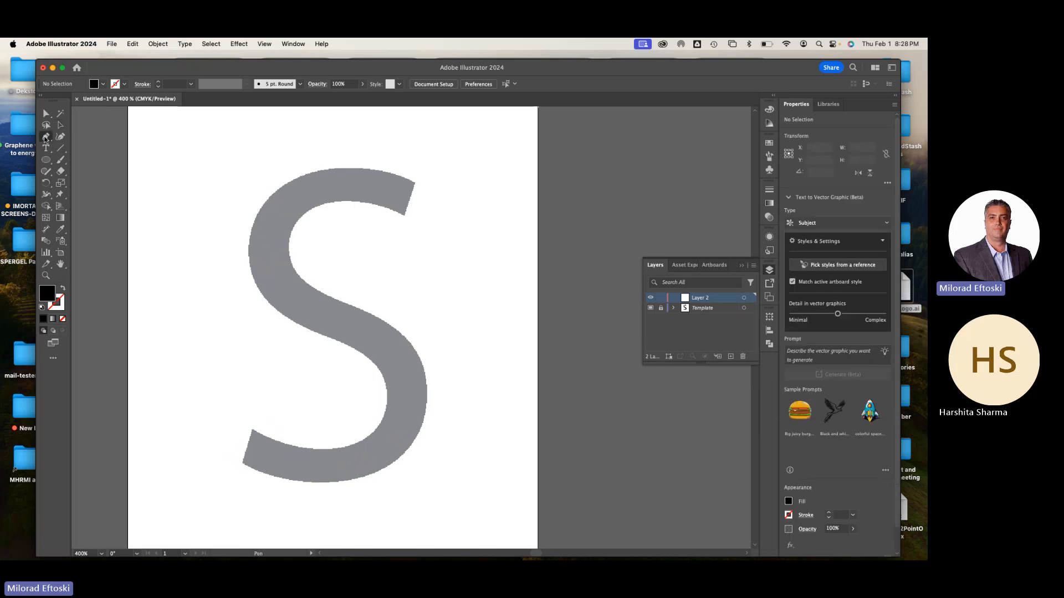
pyautogui.press('d')
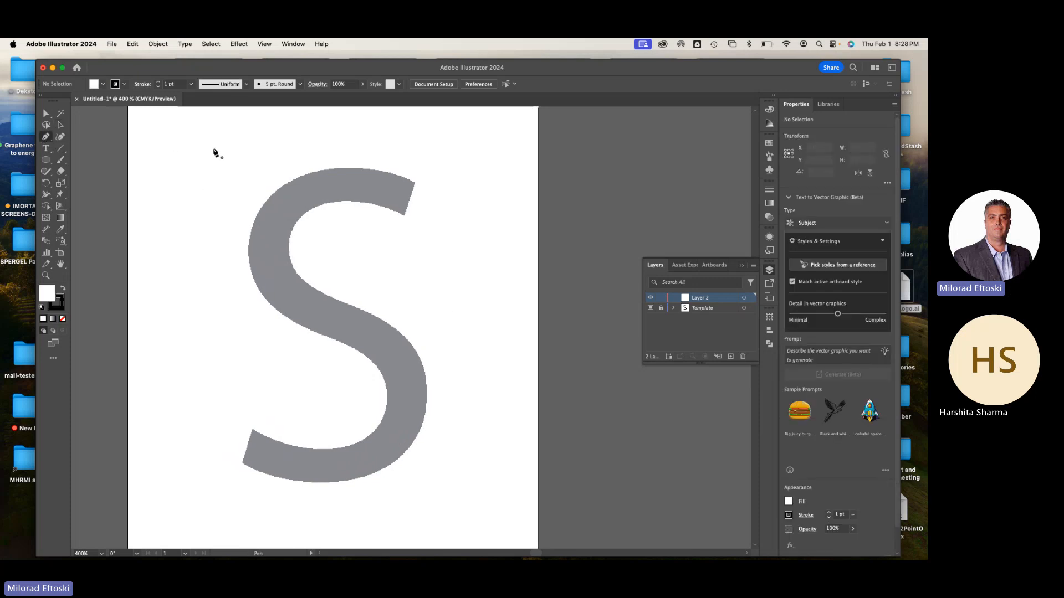
pyautogui.click(63, 320)
# Save the document to the Desktop as "Tracing S.ai" in Illustrator 2020 format, and collapse the layers list
pyautogui.click(111, 43)
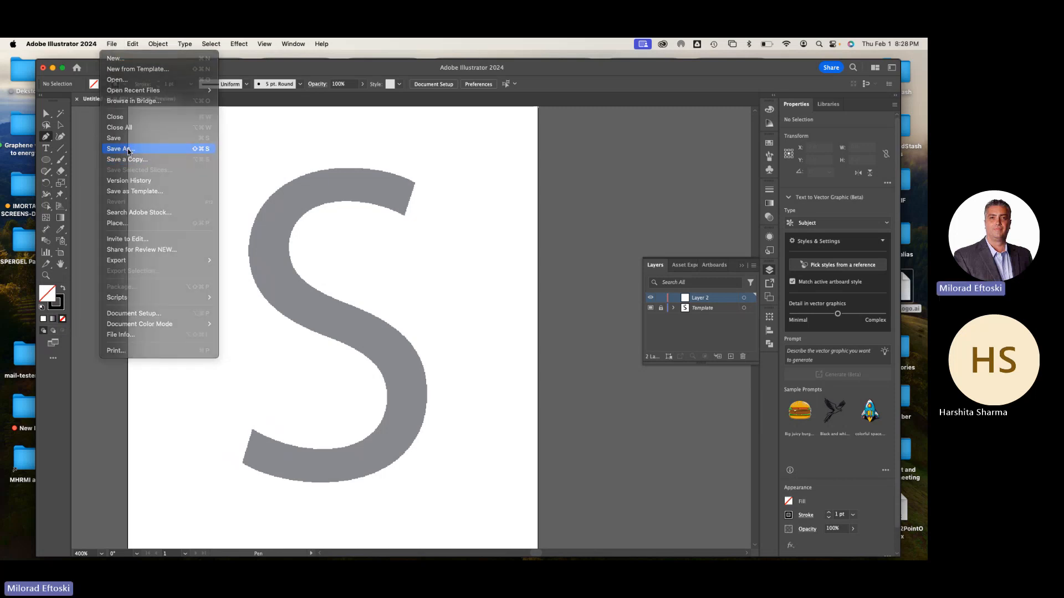
pyautogui.click(128, 149)
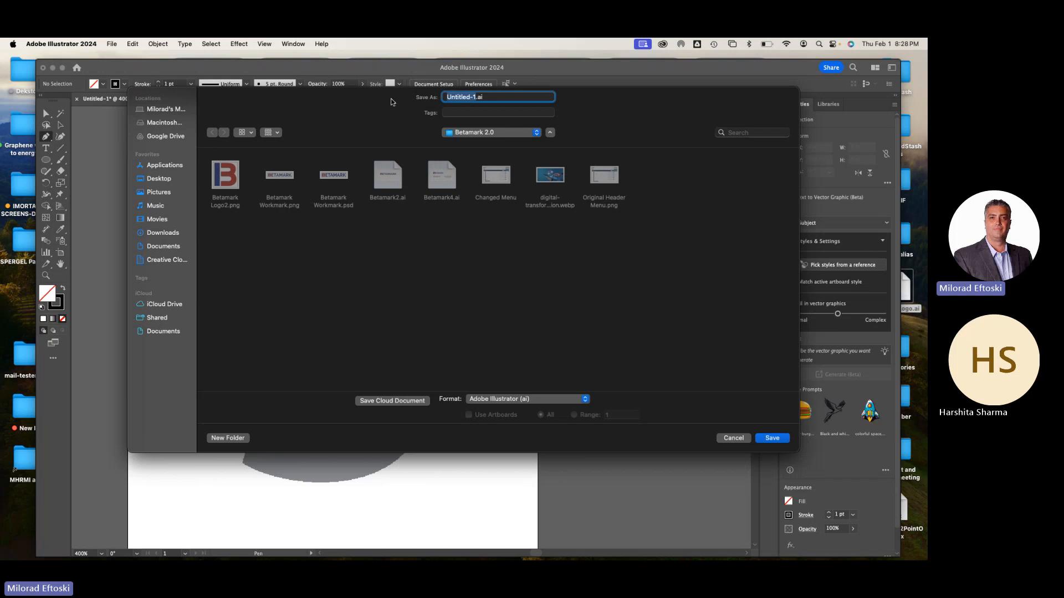
pyautogui.write('Tracing S')
pyautogui.press('super+shift+d')
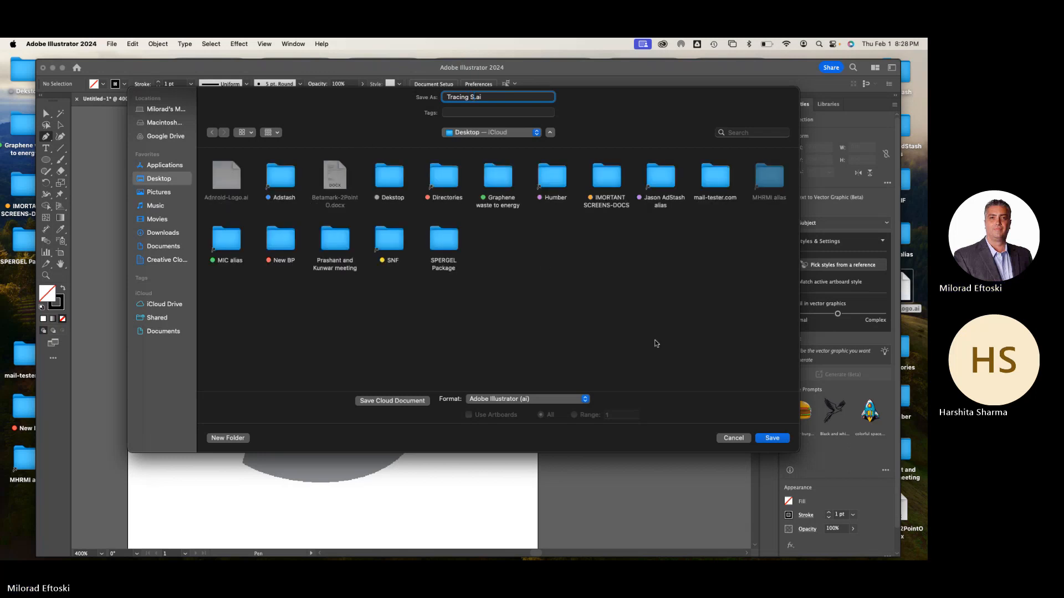
pyautogui.click(769, 438)
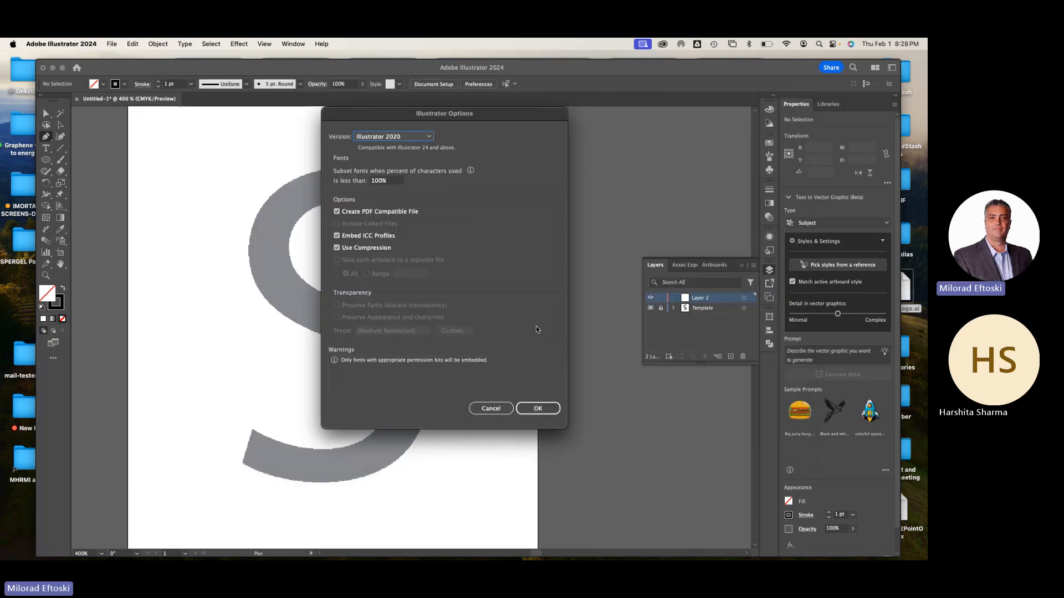
pyautogui.click(537, 408)
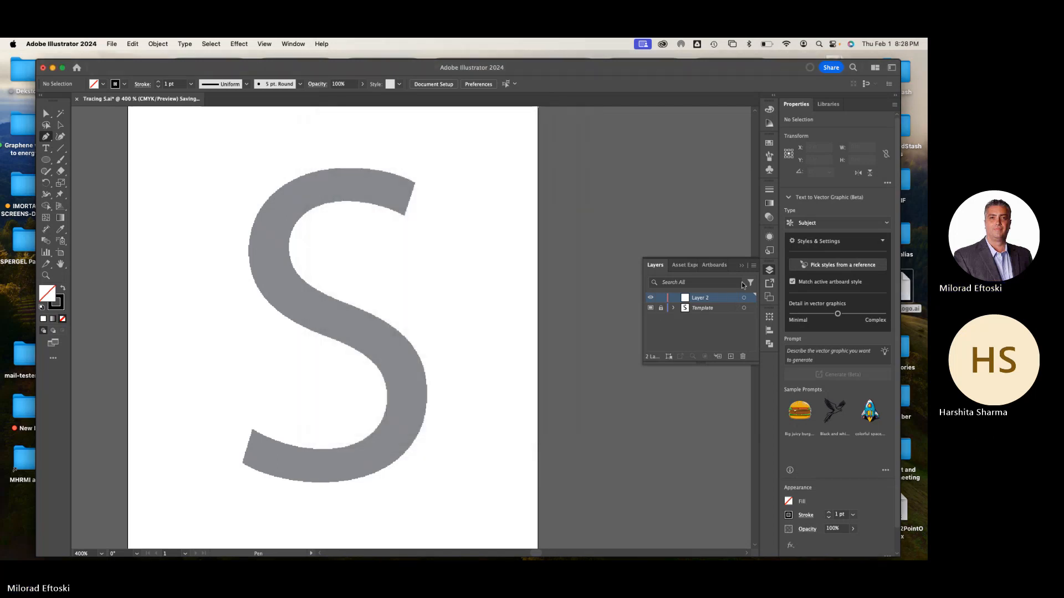
pyautogui.click(769, 272)
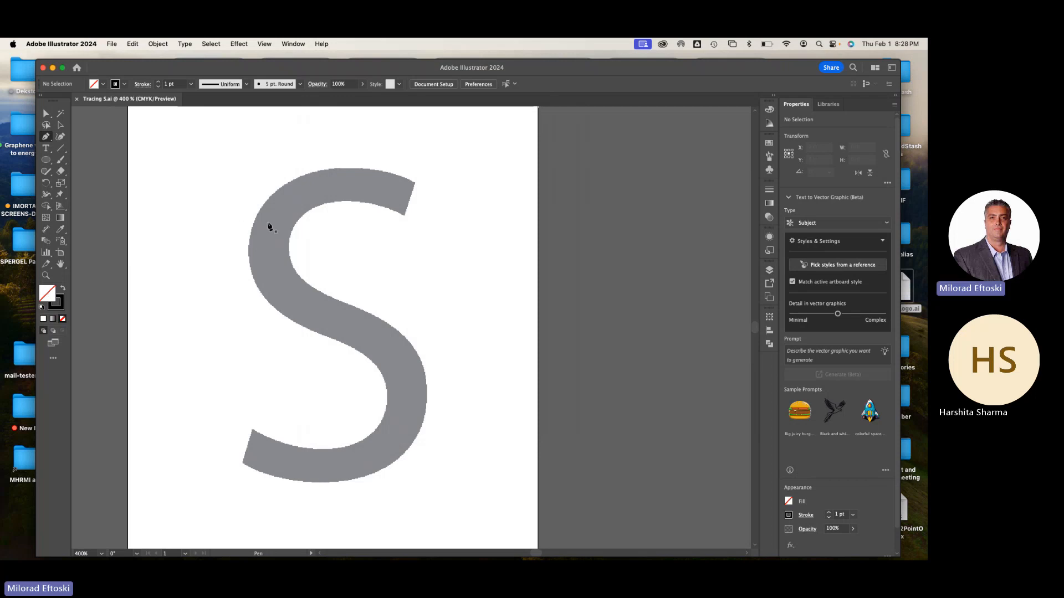
# Switch to Chrome and bring up the Illustrator Module on the Web Production Techniques course content page
pyautogui.click(52, 69)
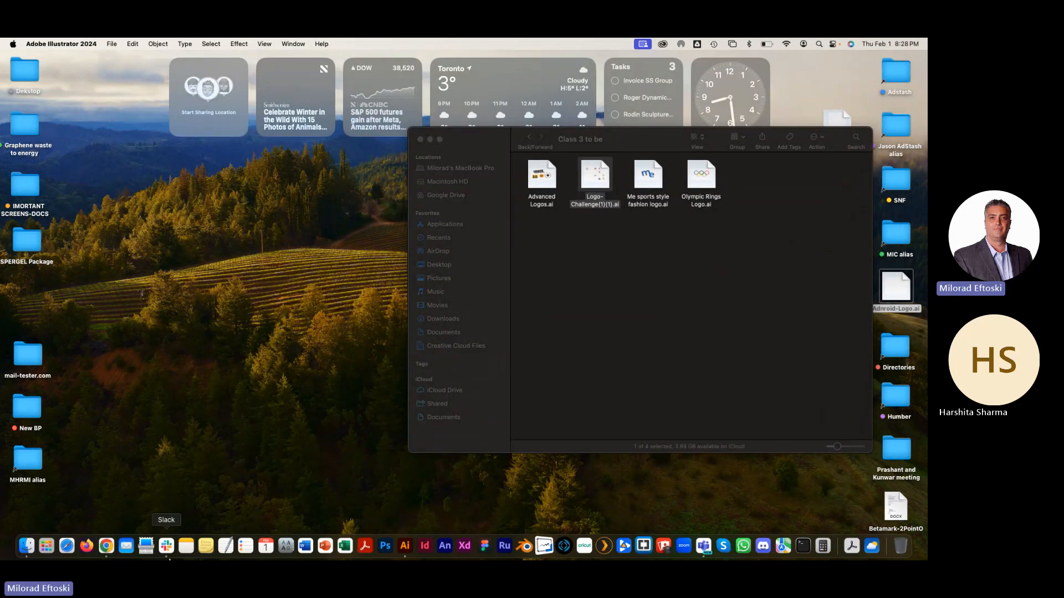
pyautogui.click(106, 546)
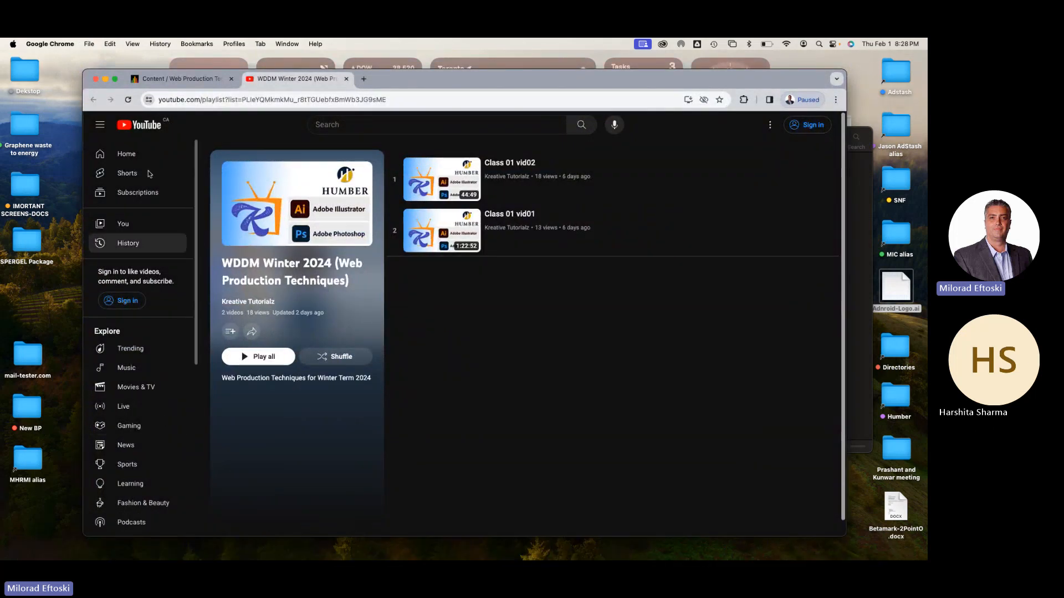
pyautogui.click(173, 79)
pyautogui.scroll(-5, 455, 356)
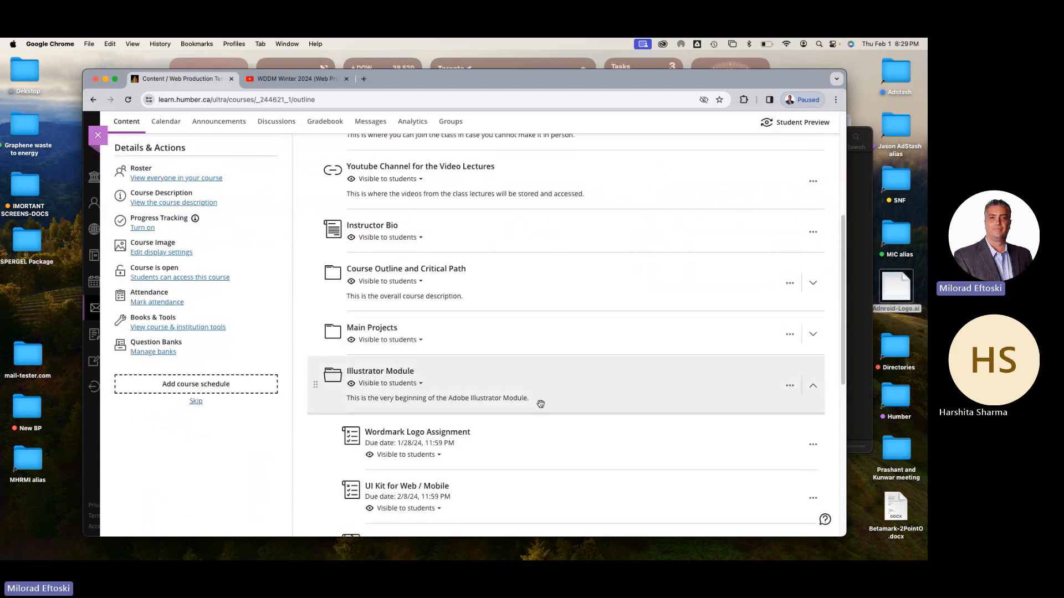
pyautogui.scroll(-1, 536, 399)
# Upload Tracing S.ai from the Desktop to the start of the Illustrator Module, keeping its file name as the display name
pyautogui.click(566, 372)
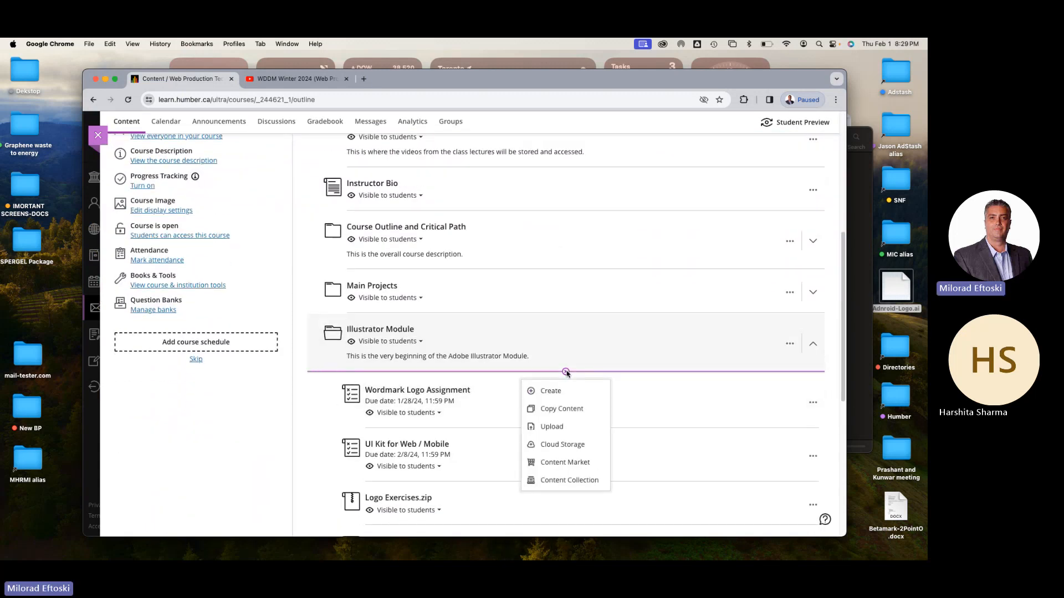
pyautogui.click(552, 426)
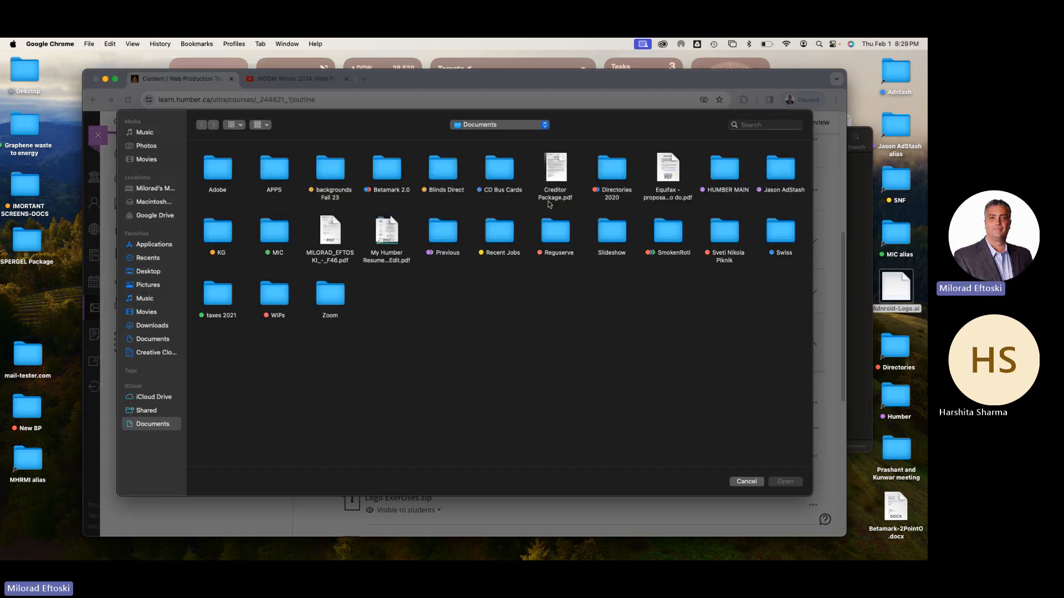
pyautogui.press('super+shift+d')
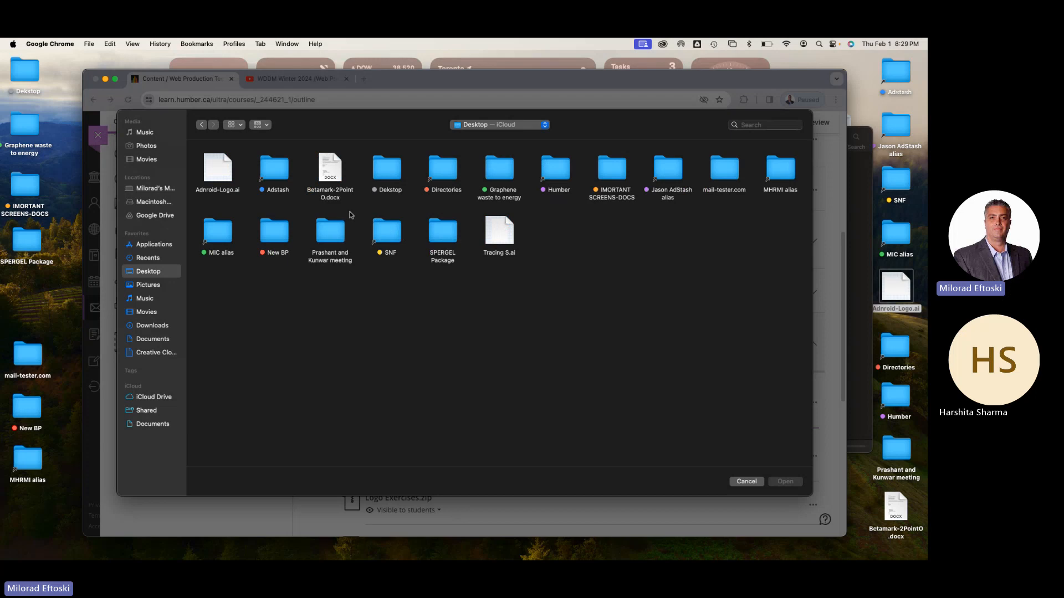
pyautogui.click(494, 233)
pyautogui.doubleClick(498, 234)
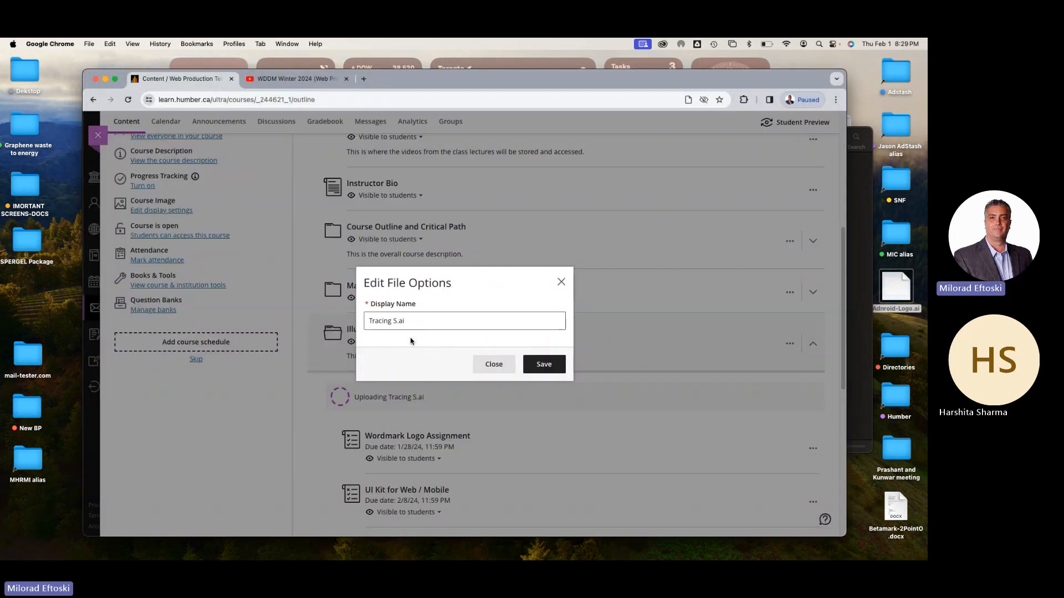
pyautogui.click(544, 364)
# Make the uploaded Tracing S.ai visible to students, and clear the browser and Finder windows off the desktop
pyautogui.scroll(-2, 394, 328)
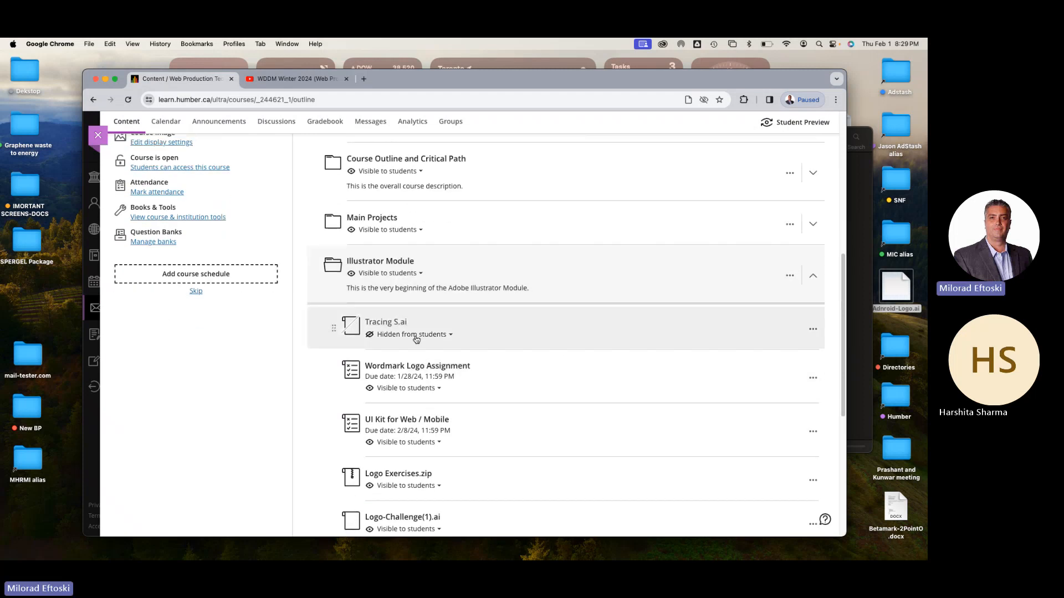
pyautogui.click(417, 335)
pyautogui.click(406, 350)
pyautogui.click(105, 82)
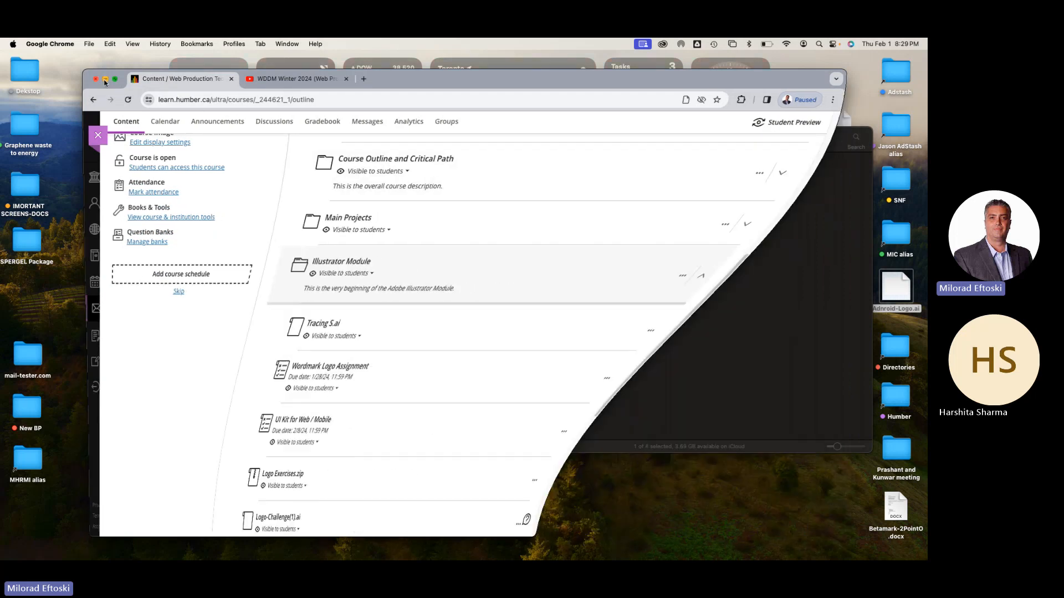
pyautogui.click(550, 309)
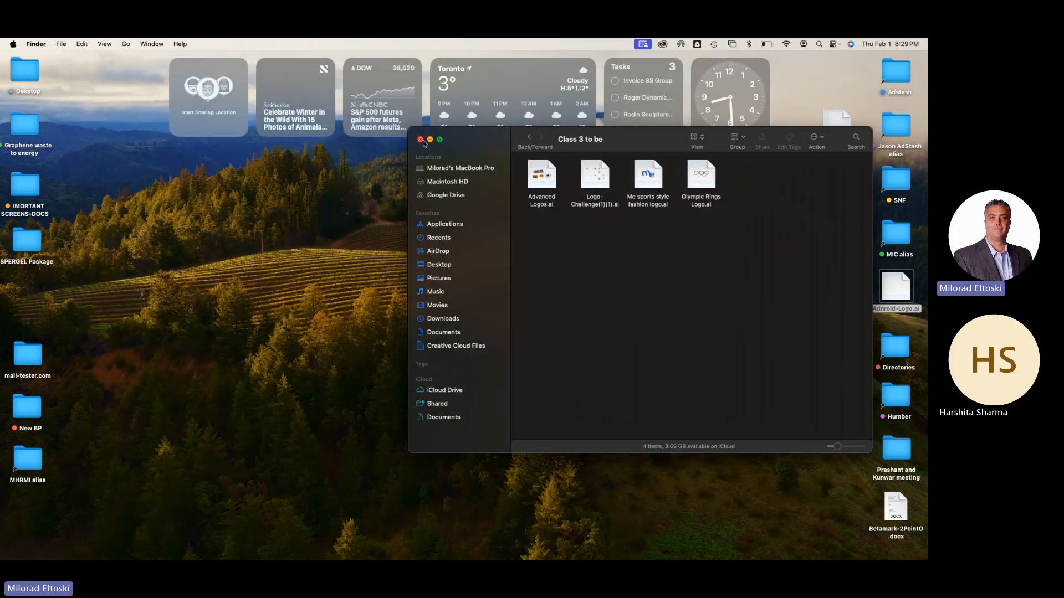
pyautogui.click(421, 139)
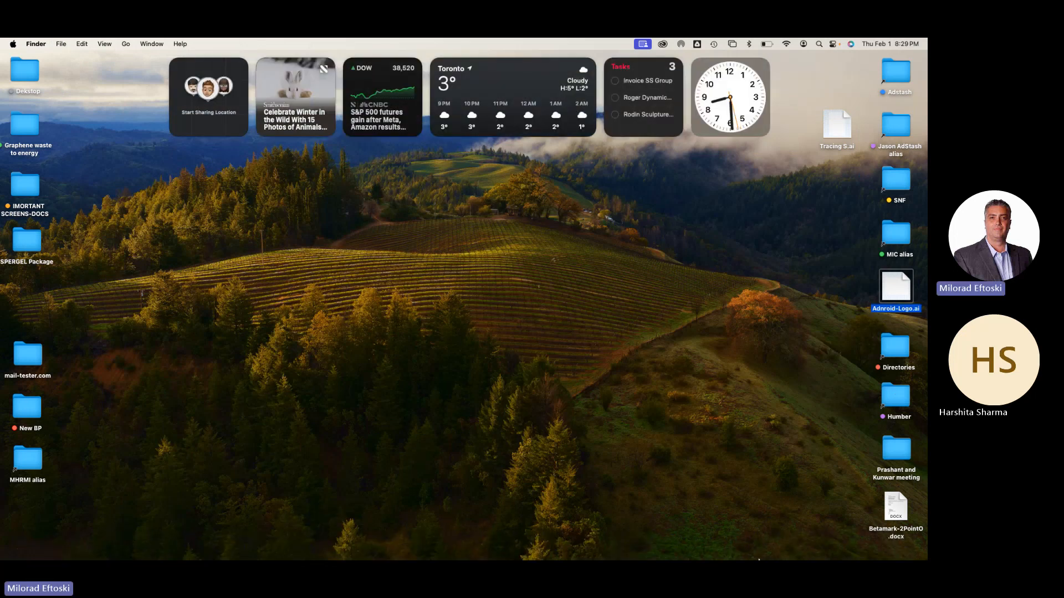
# Check the "General" meeting window in Microsoft Teams, minimise the Teams windows and return to Illustrator
pyautogui.moveTo(763, 557)
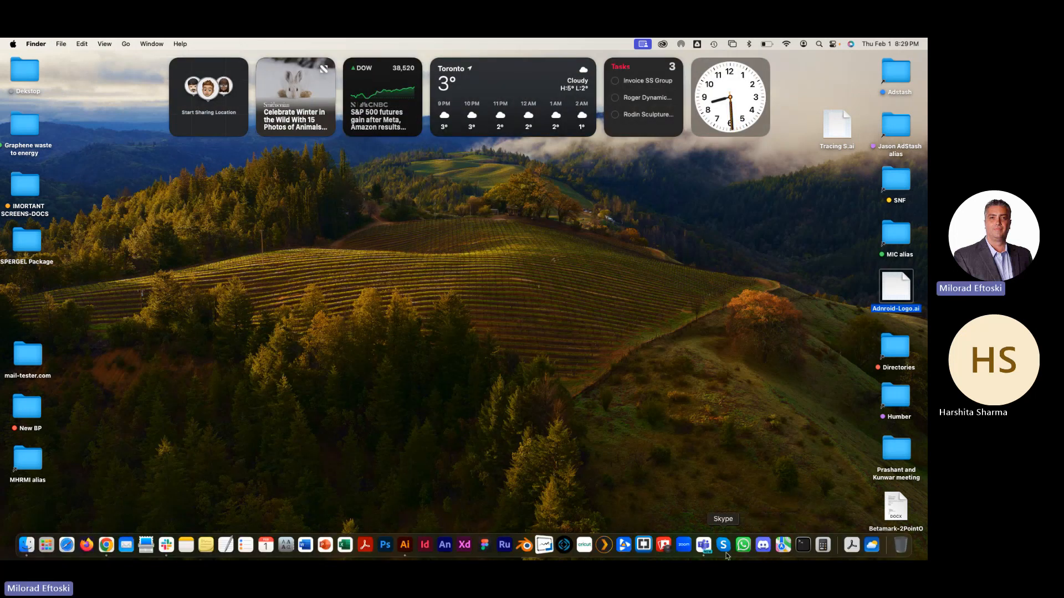
pyautogui.click(704, 546)
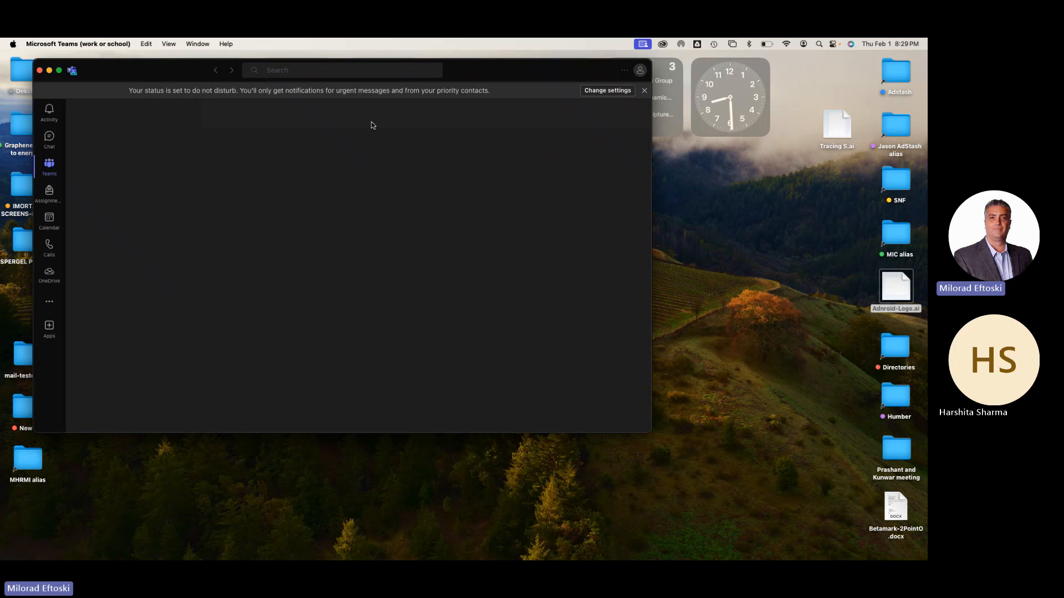
pyautogui.click(204, 44)
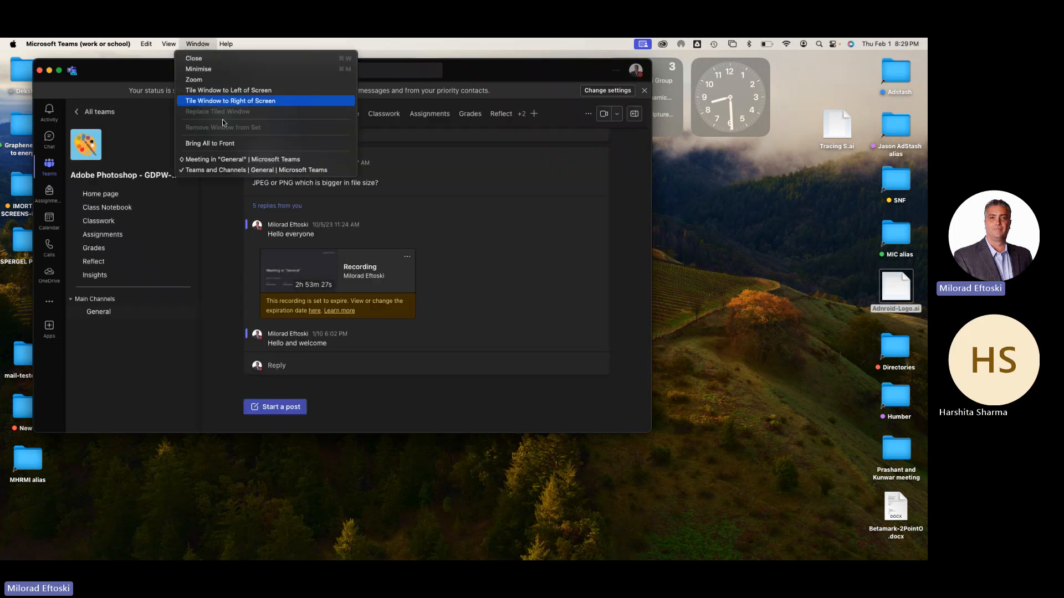
pyautogui.click(227, 159)
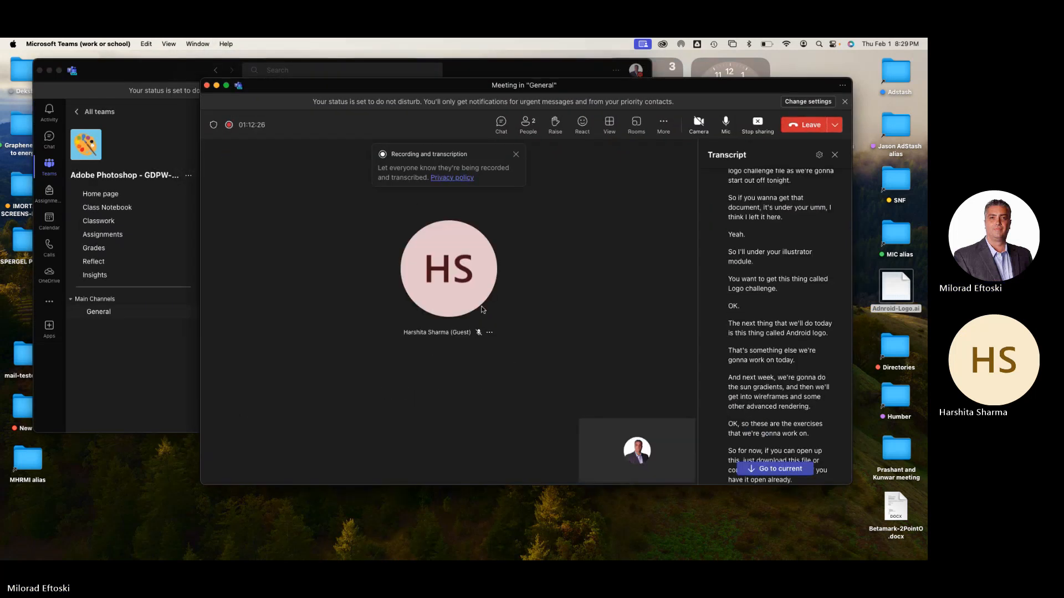
pyautogui.click(217, 86)
pyautogui.click(49, 70)
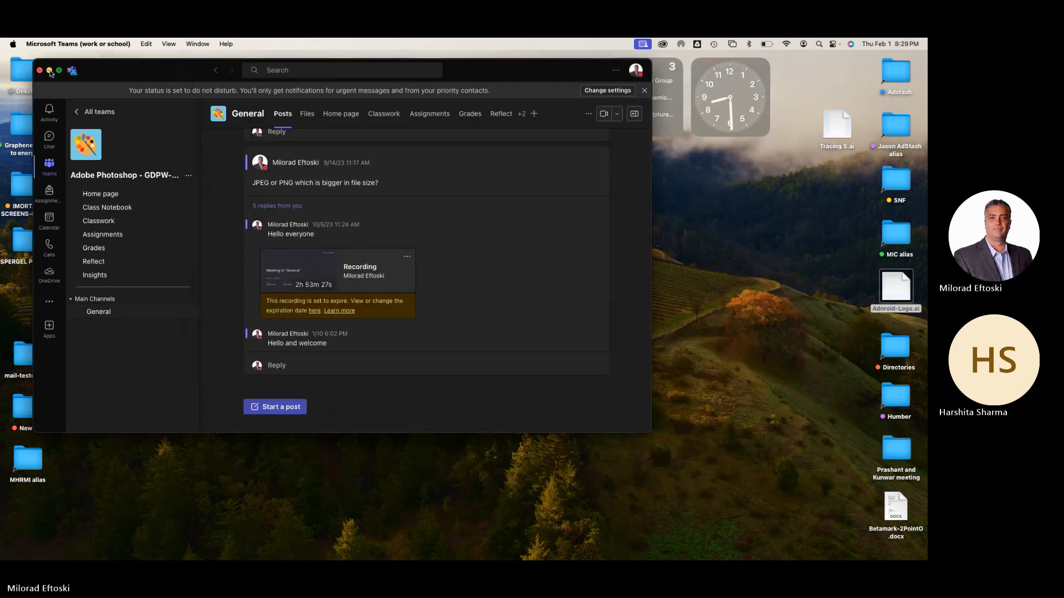
pyautogui.click(407, 366)
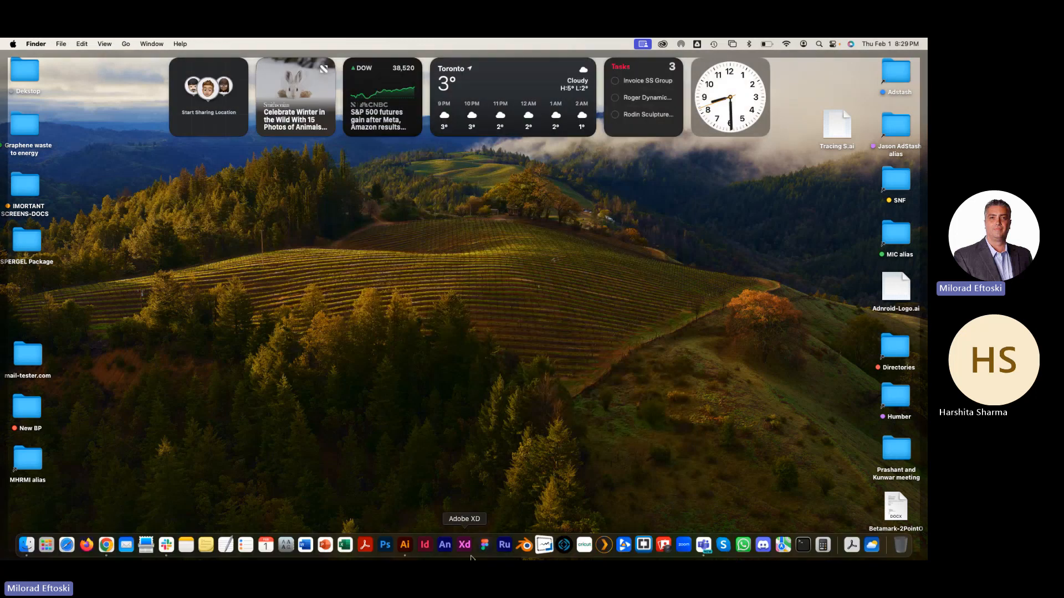
pyautogui.click(412, 547)
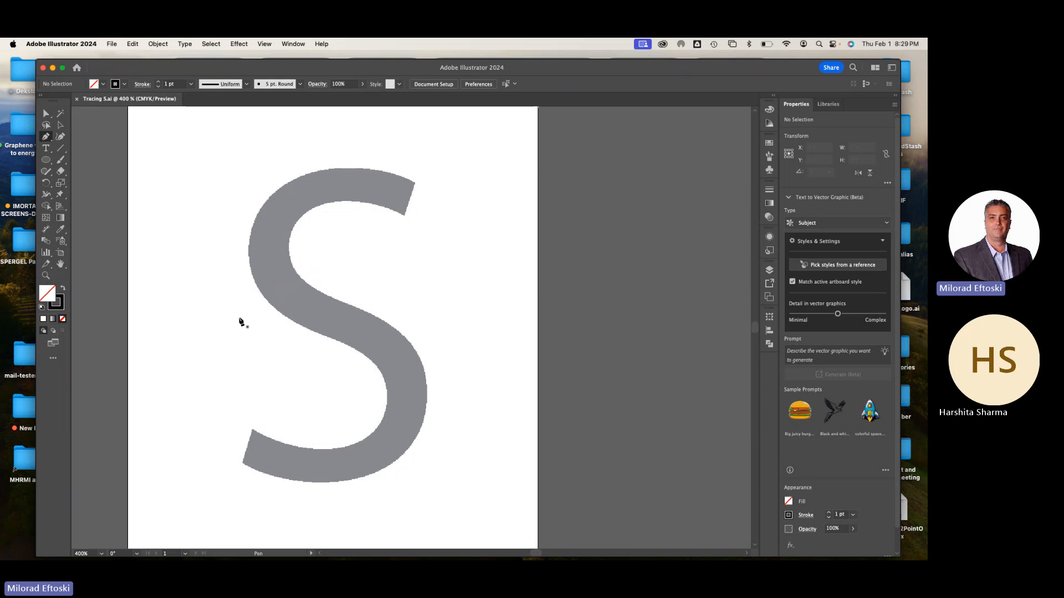
# Try tracing the S in a few long Pen curves with the default white fill and black stroke, and undo the path
pyautogui.press('d')
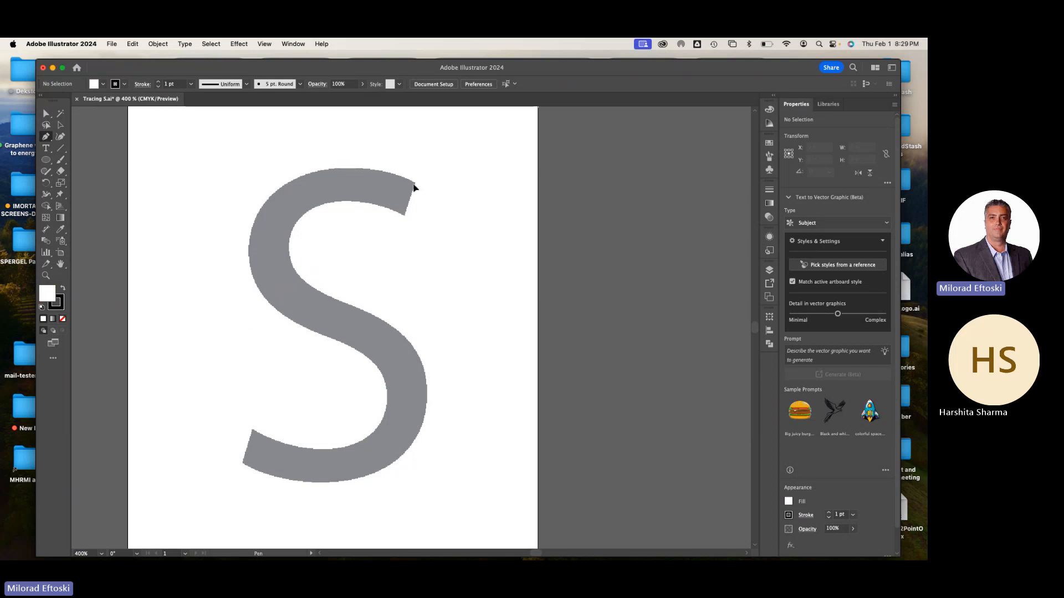
pyautogui.click(413, 184)
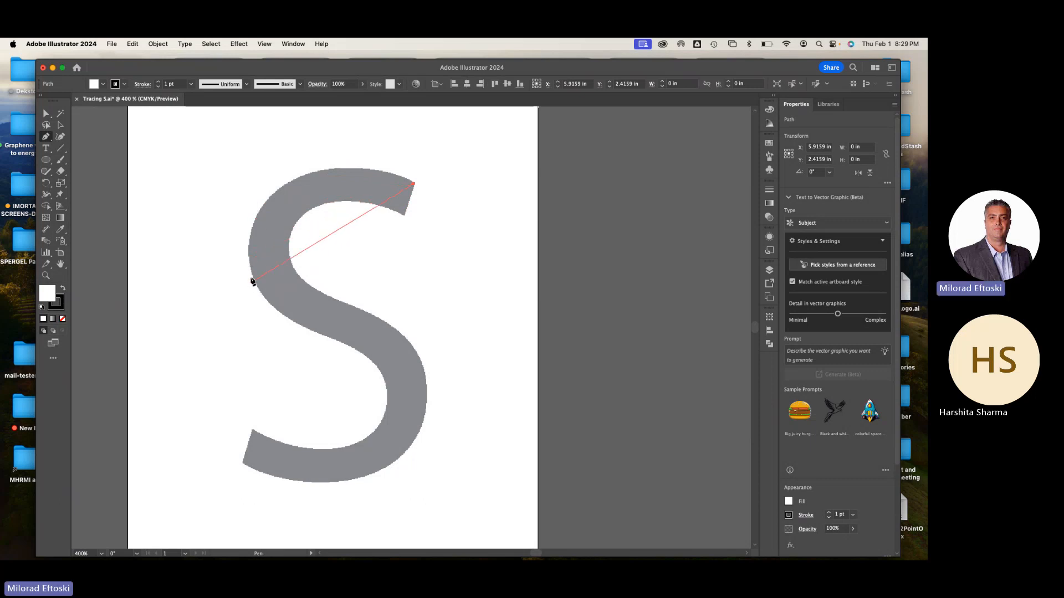
pyautogui.moveTo(252, 277); pyautogui.dragTo(259, 430)
pyautogui.moveTo(382, 422); pyautogui.dragTo(331, 482)
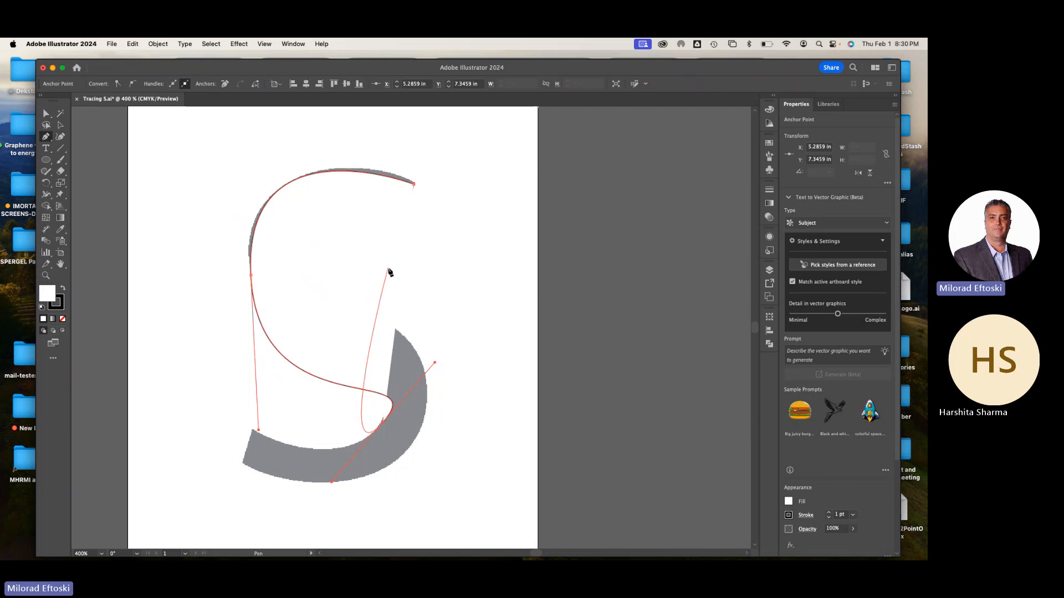
pyautogui.press('super+z')
pyautogui.press('super+z')
pyautogui.press('super+z')
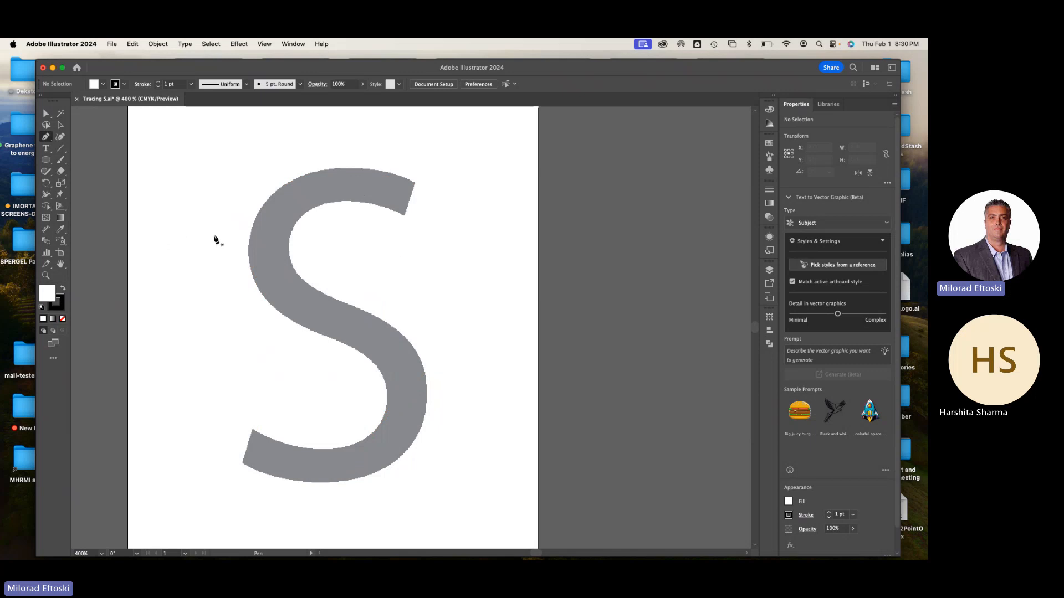
# Set the fill to none and start a Pen path at the outer corner of the S's upper terminal
pyautogui.click(63, 319)
pyautogui.click(414, 183)
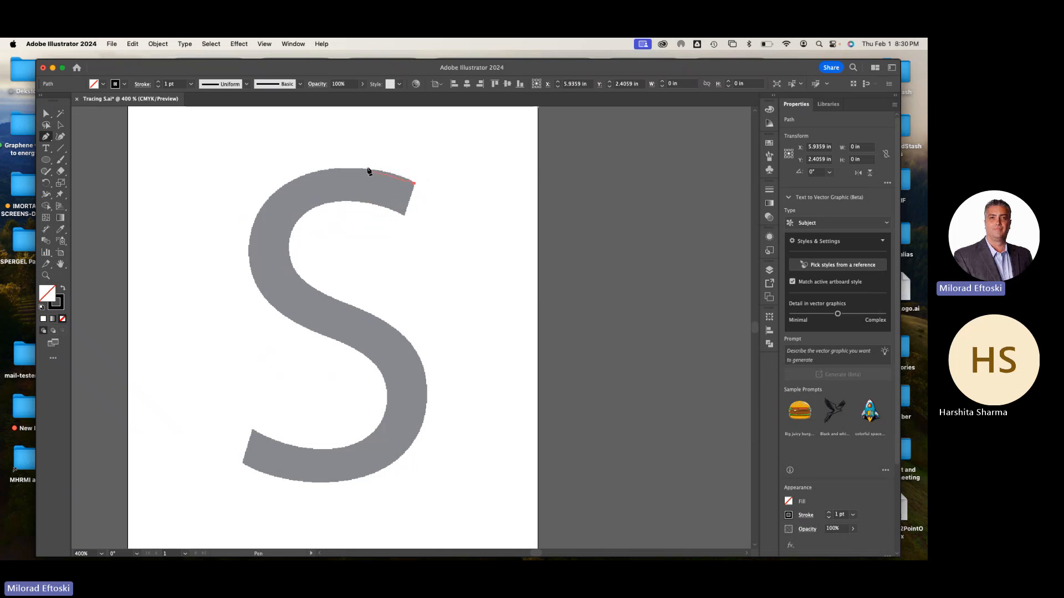
# Try outlining the S's top and upper-left edge with many short segments, and undo them back to the starting anchor
pyautogui.moveTo(385, 170); pyautogui.dragTo(363, 174)
pyautogui.click(326, 167)
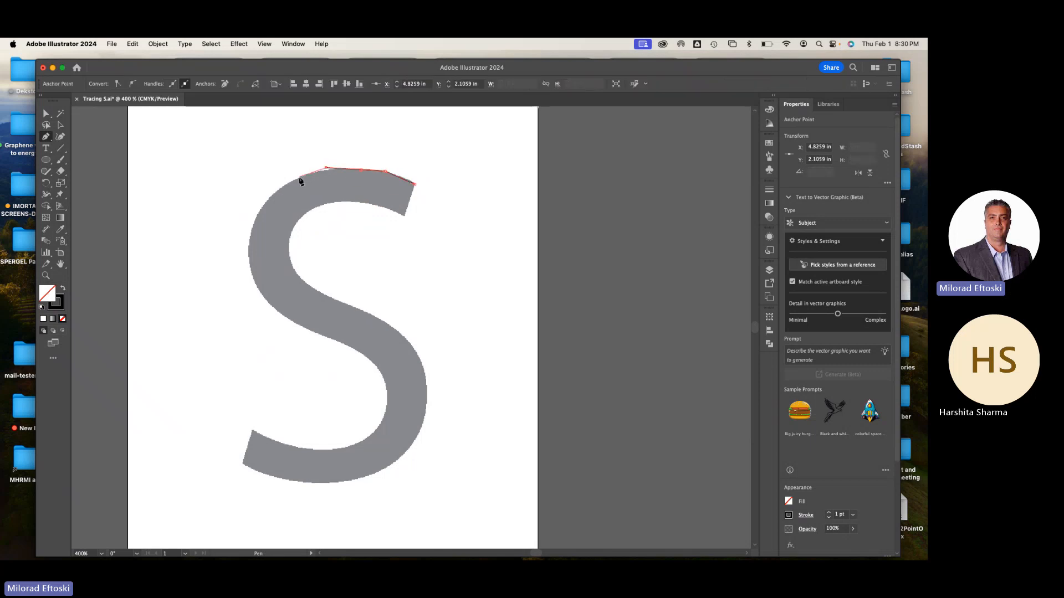
pyautogui.click(298, 177)
pyautogui.click(263, 193)
pyautogui.click(262, 218)
pyautogui.scroll(2, 246, 245)
pyautogui.click(246, 244)
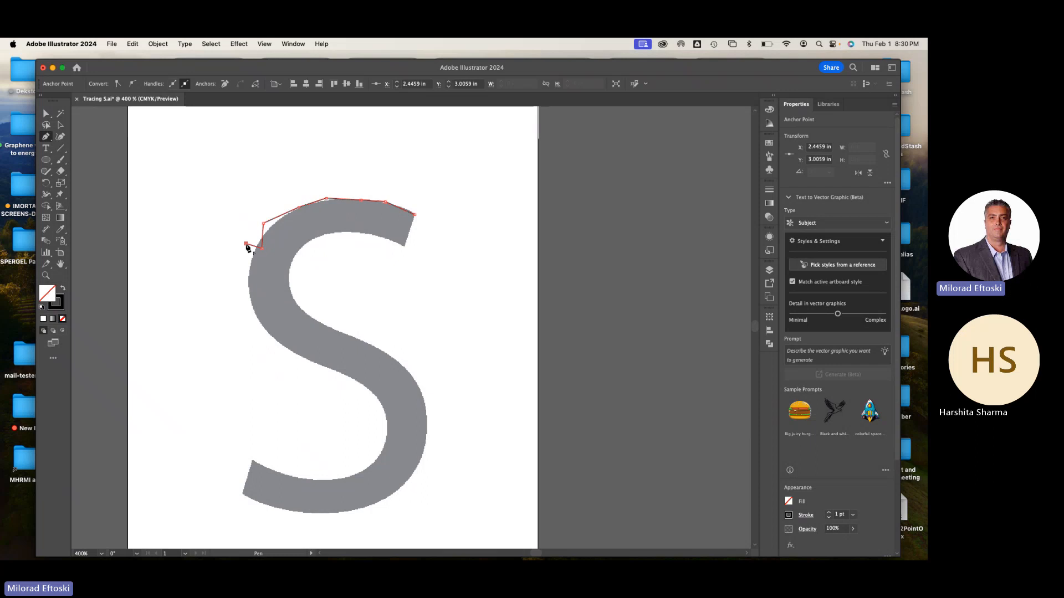
pyautogui.press('super+z')
pyautogui.press('super+z')
pyautogui.press('super+z')
pyautogui.press('super+z')
pyautogui.press('super+z')
pyautogui.press('super+z')
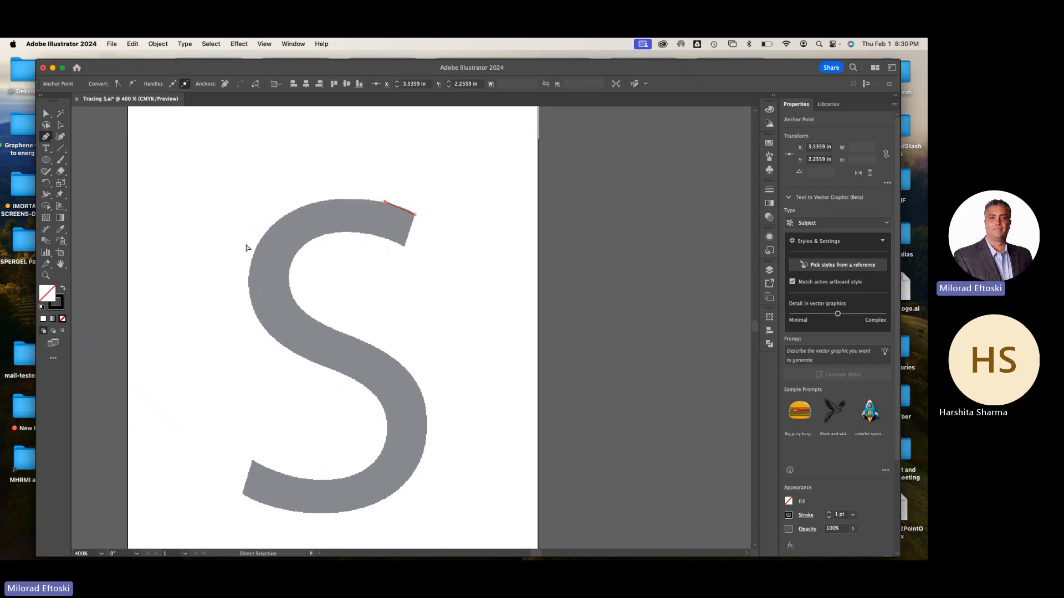
pyautogui.press('super+z')
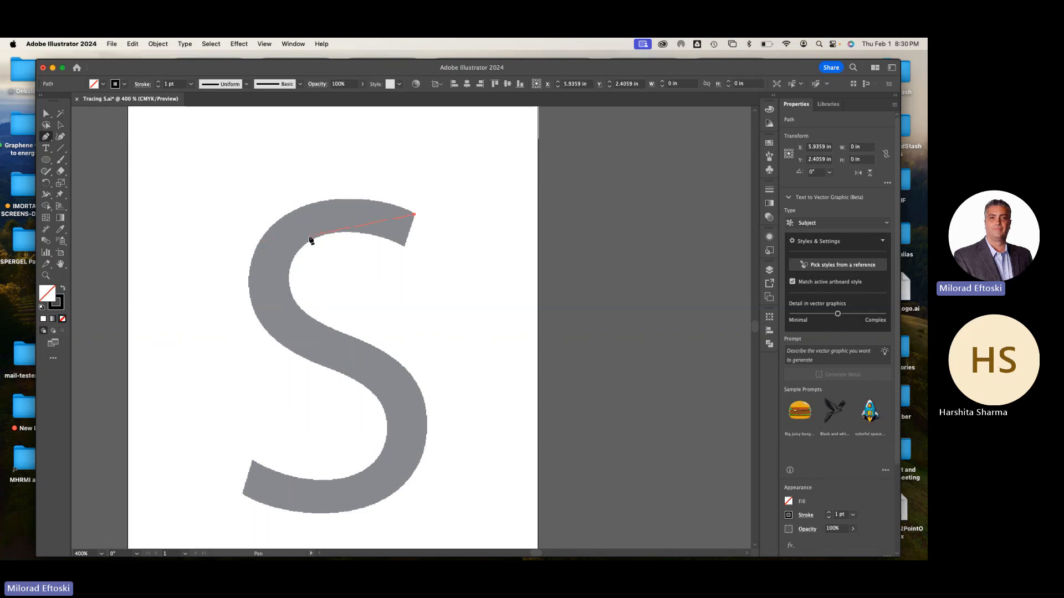
# Trace the outer top edge and upper-left shoulder of the S with smooth Pen curves at 800% zoom
pyautogui.press('super+equal')
pyautogui.press('super+equal')
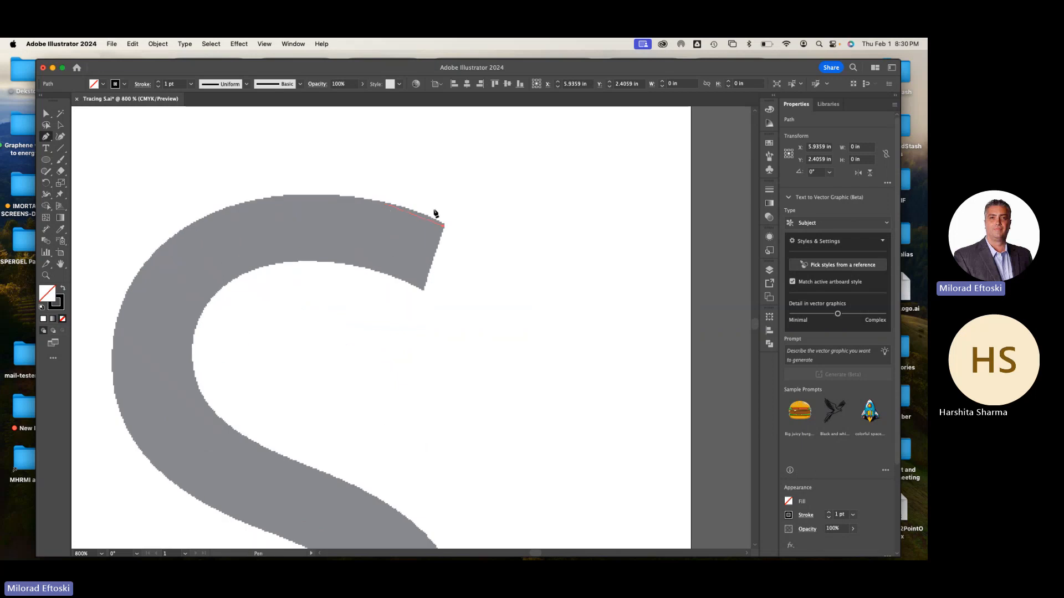
pyautogui.moveTo(366, 198); pyautogui.dragTo(335, 198)
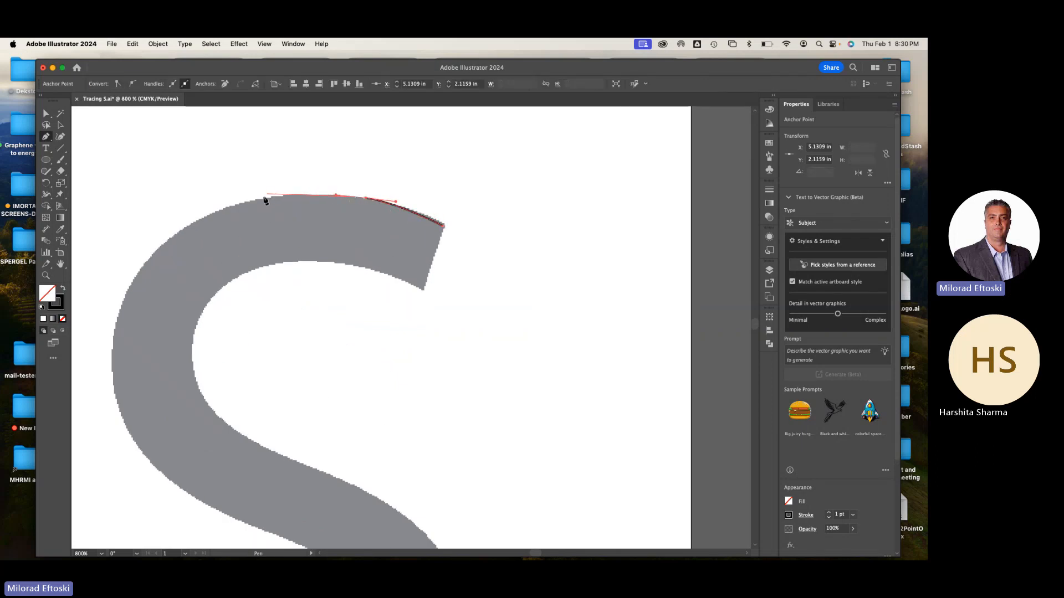
pyautogui.moveTo(258, 202); pyautogui.dragTo(289, 191)
pyautogui.press('space')
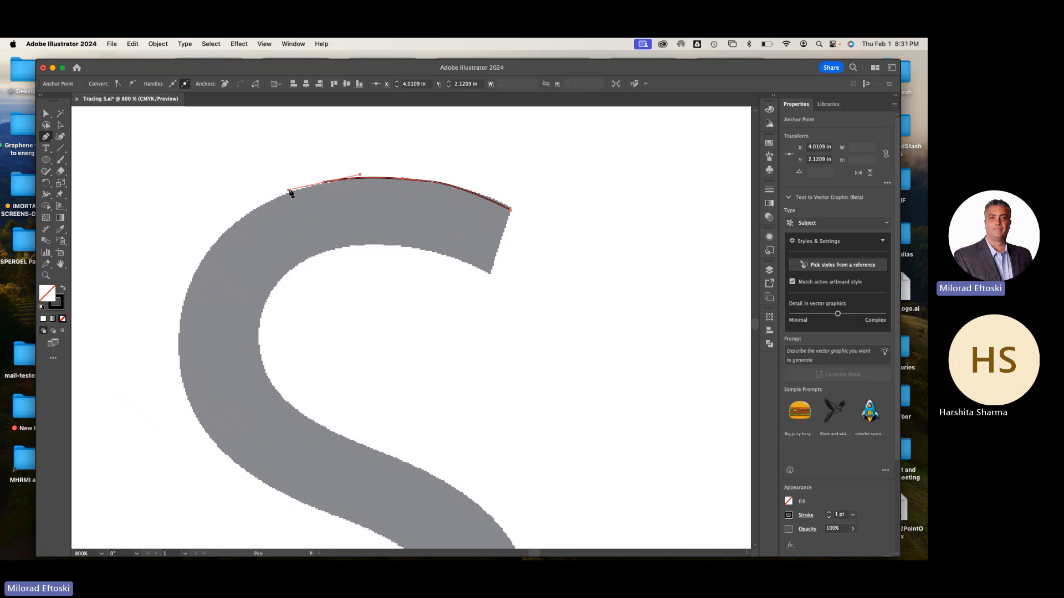
pyautogui.click(240, 220)
pyautogui.moveTo(227, 232); pyautogui.dragTo(199, 267)
# Continue the Pen path down the outer left bowl of the S and onto the underside of its diagonal spine
pyautogui.scroll(-3, 249, 287)
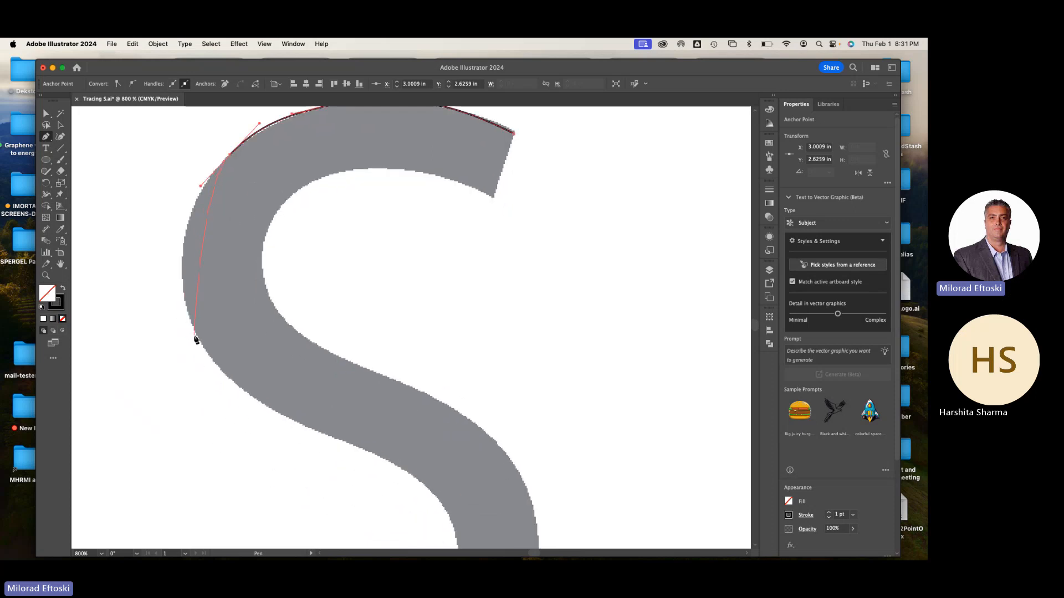
pyautogui.moveTo(197, 336); pyautogui.dragTo(237, 417)
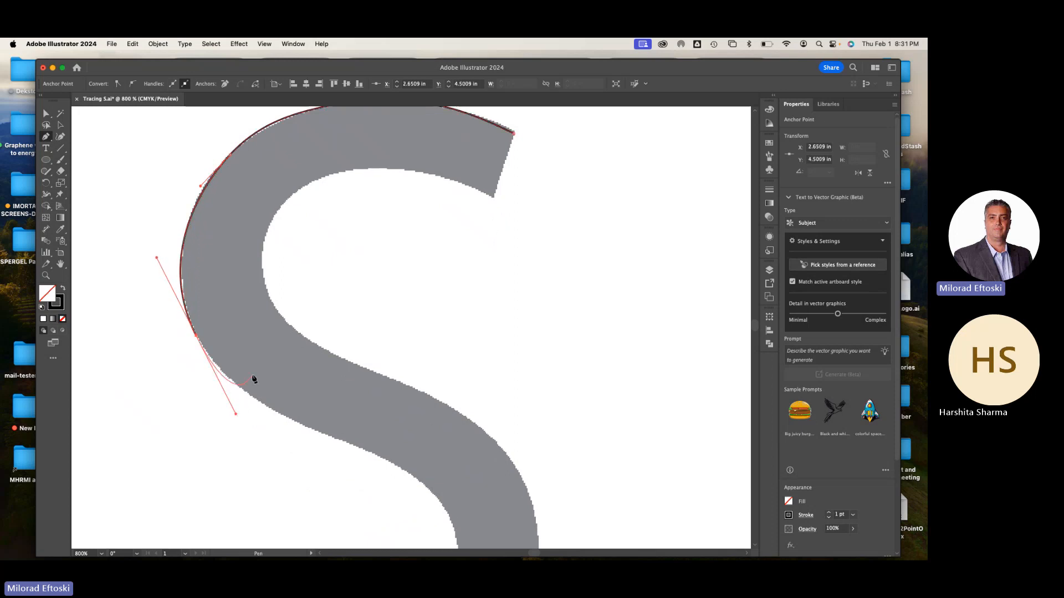
pyautogui.scroll(-3, 254, 379)
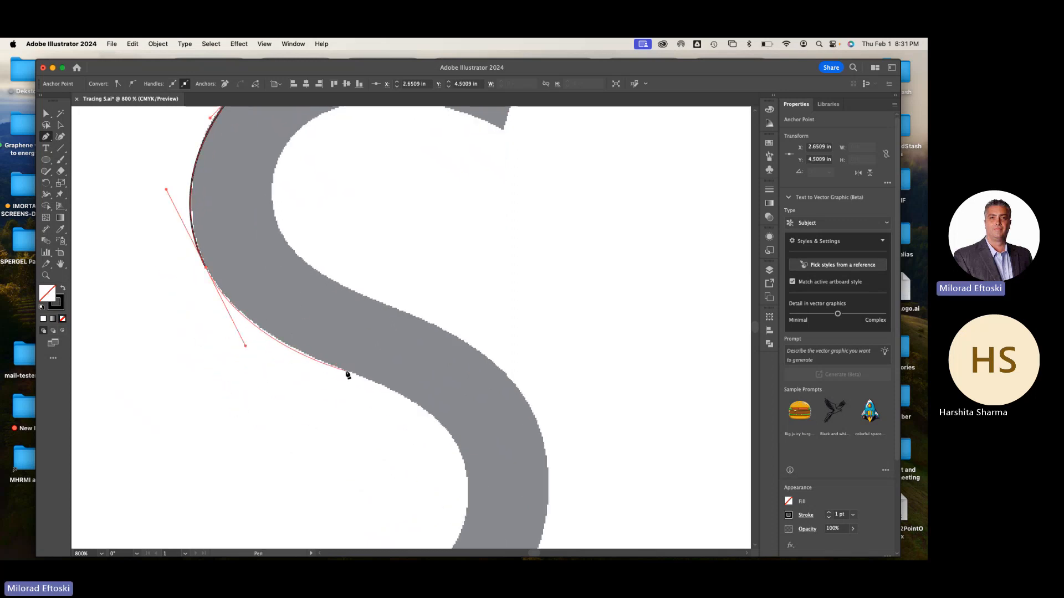
pyautogui.moveTo(347, 370); pyautogui.dragTo(374, 383)
# Trace the inner edge of the lower bowl with Pen curves, ending at the upper corner of the lower-left terminal
pyautogui.press('space')
pyautogui.moveTo(392, 336); pyautogui.dragTo(370, 253)
pyautogui.moveTo(444, 380); pyautogui.dragTo(282, 429)
pyautogui.scroll(-4, 425, 339)
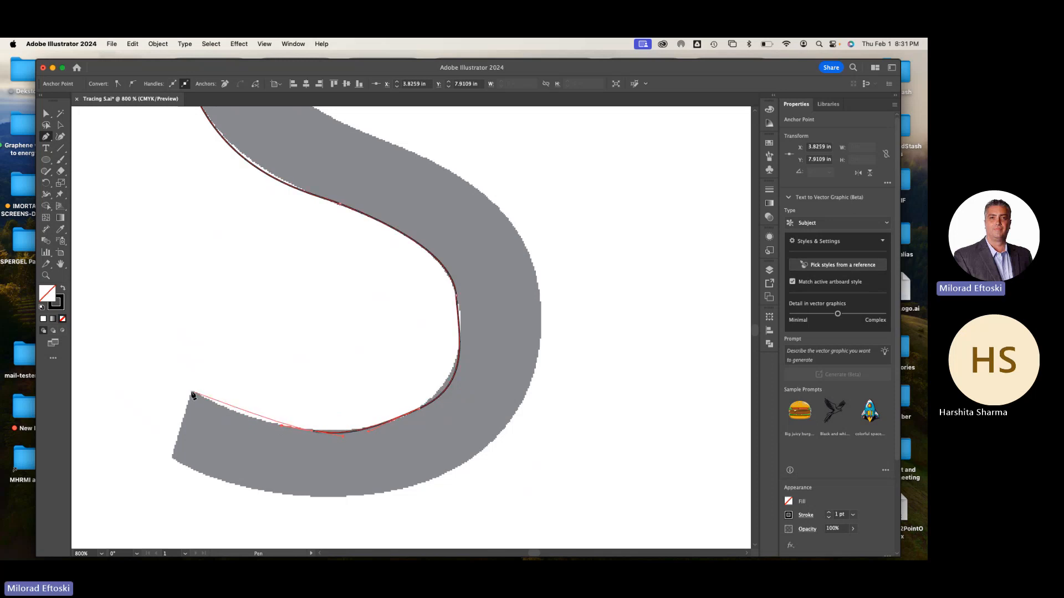
pyautogui.moveTo(193, 395); pyautogui.dragTo(157, 369)
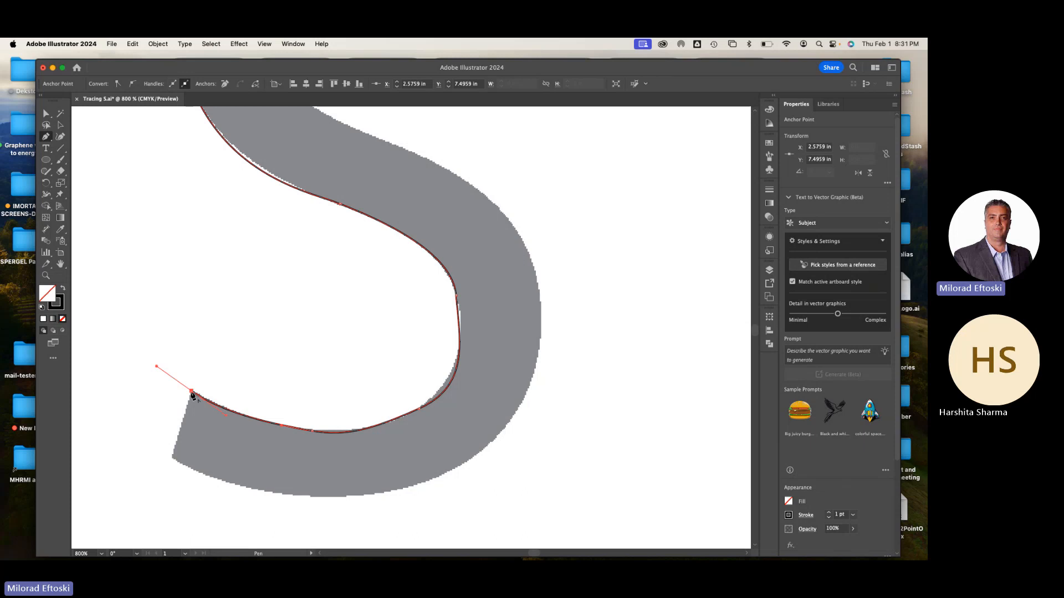
# Draw the straight lower-left terminal of the S, and trace the outer edge of the lower bowl up its right side with Pen curves
pyautogui.click(192, 393)
pyautogui.click(173, 459)
pyautogui.moveTo(333, 498); pyautogui.dragTo(398, 493)
pyautogui.moveTo(508, 425); pyautogui.dragTo(551, 358)
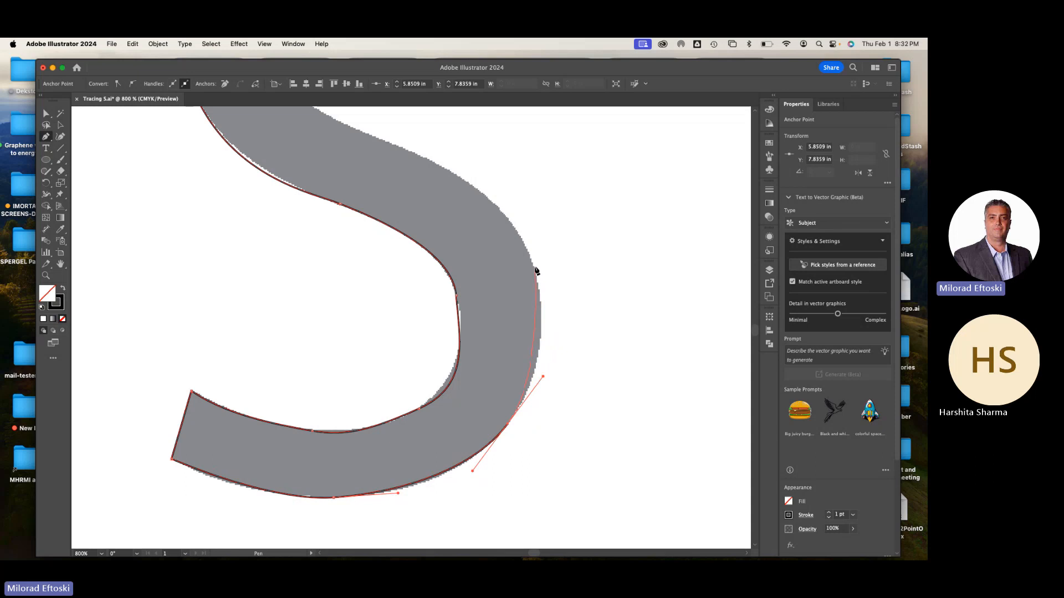
pyautogui.moveTo(535, 267); pyautogui.dragTo(523, 233)
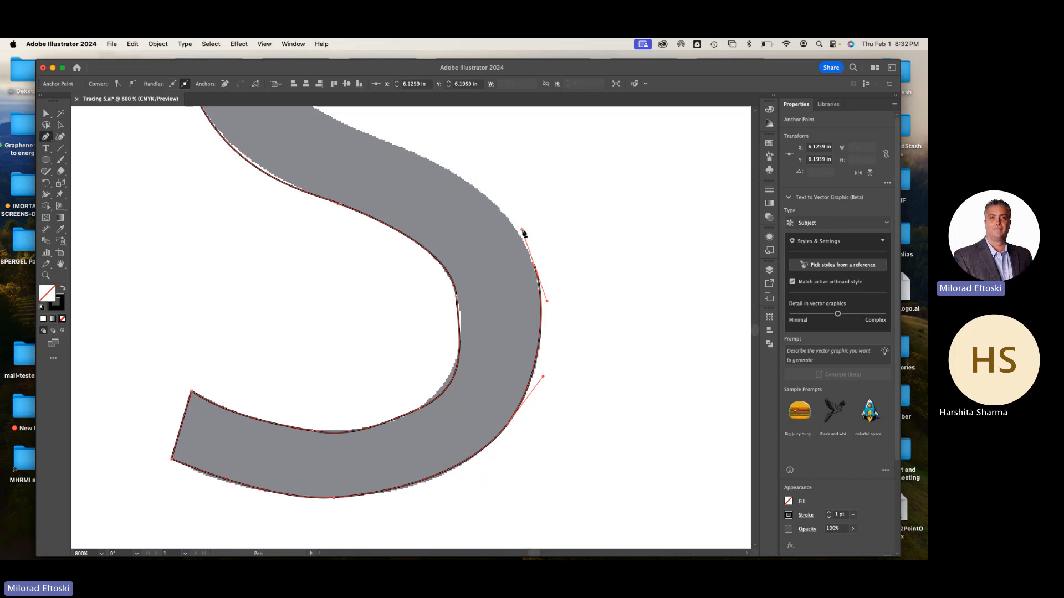
# Continue the Pen path along the upper edge of the diagonal spine and around the inner edge of the upper bowl
pyautogui.click(395, 145)
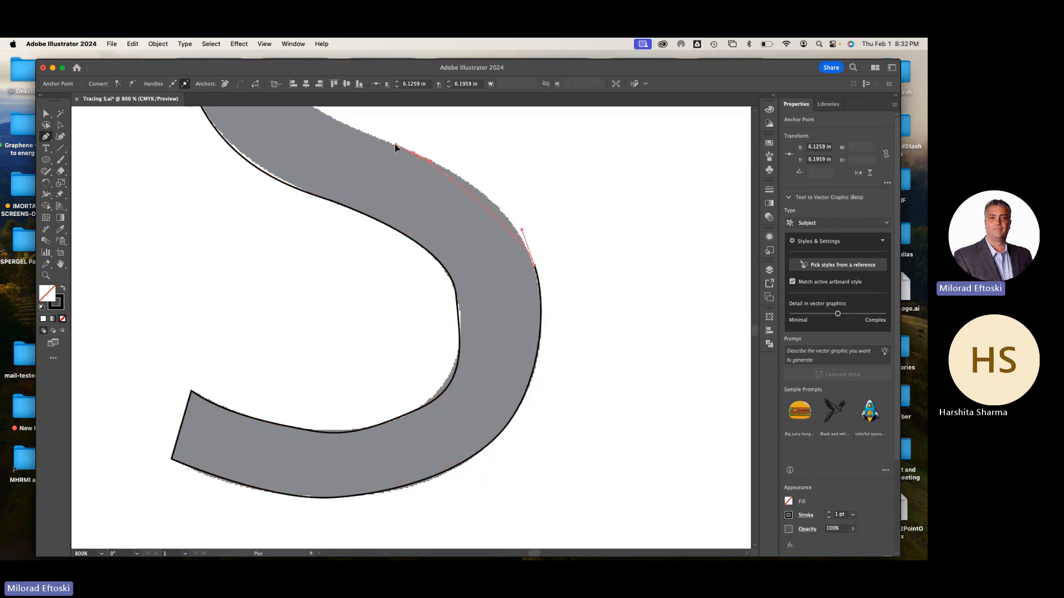
pyautogui.click(351, 135)
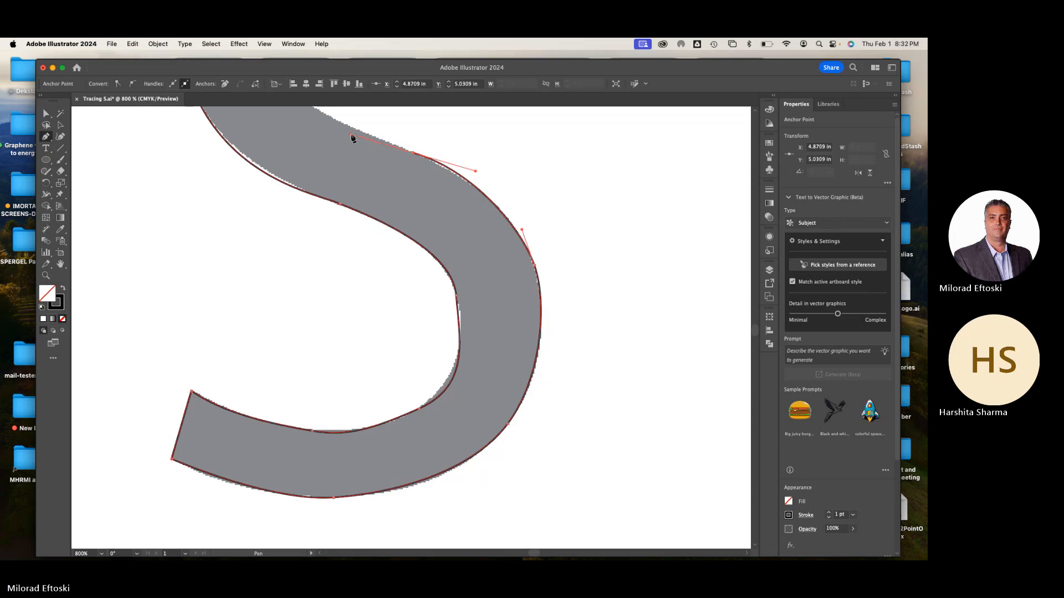
pyautogui.scroll(5, 399, 261)
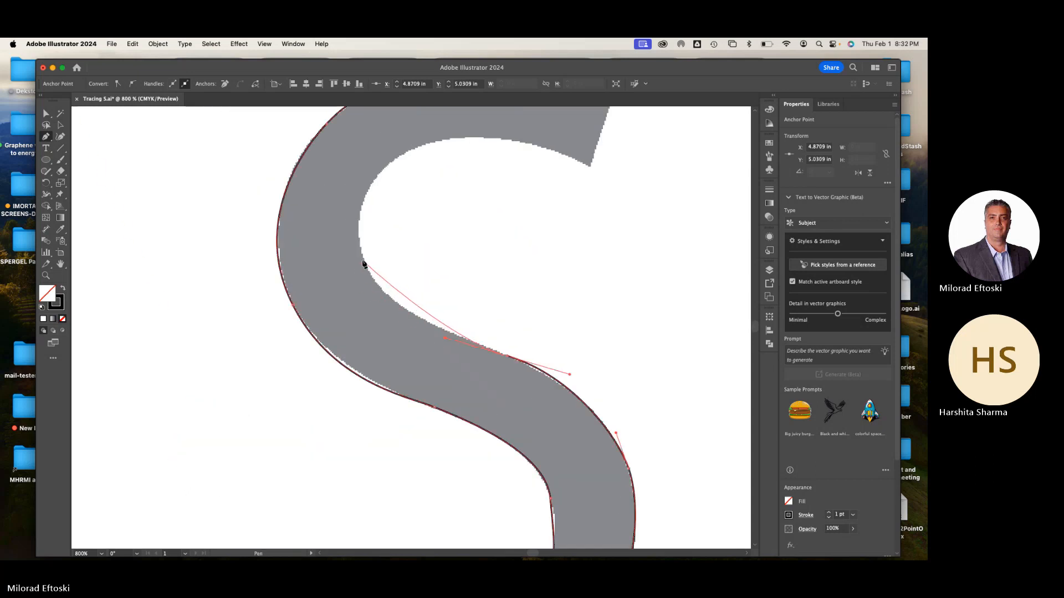
pyautogui.moveTo(363, 259); pyautogui.dragTo(345, 212)
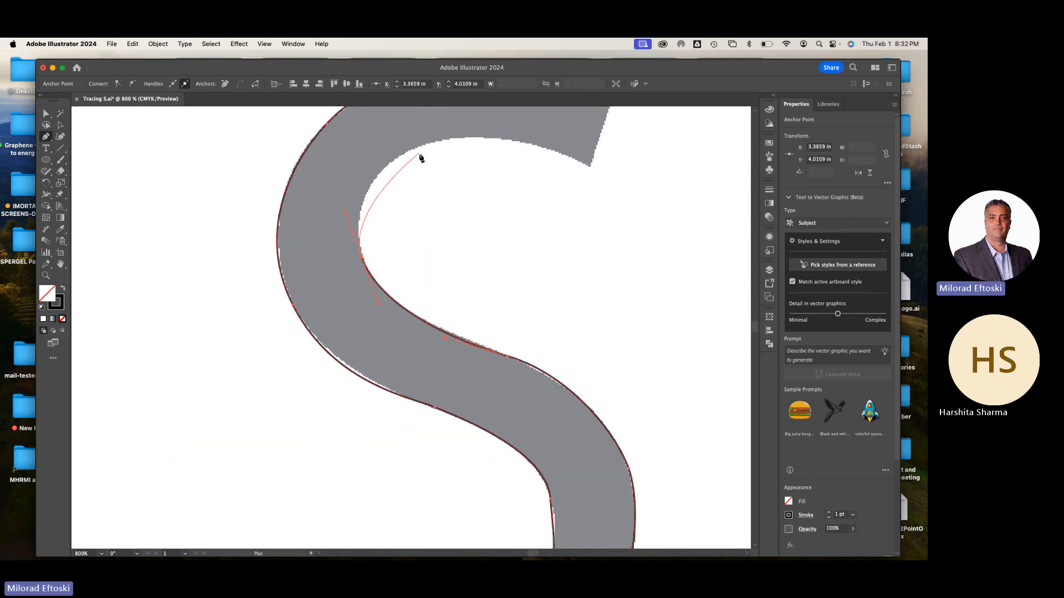
pyautogui.moveTo(420, 146); pyautogui.dragTo(462, 141)
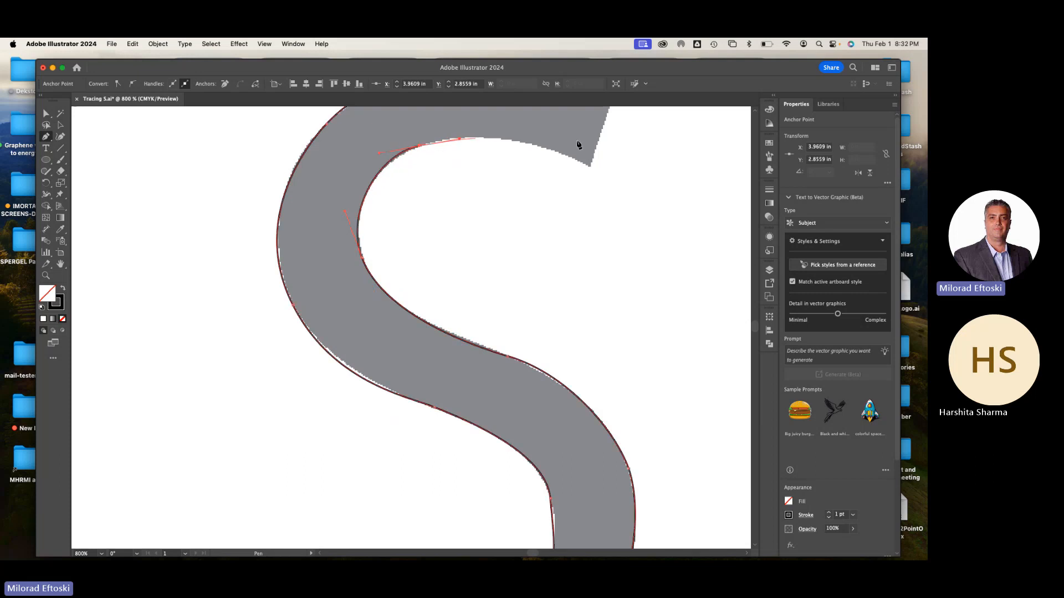
# Finish the upper bowl's inner edge at the upper-right terminal's lower corner, and close the path with a straight segment to the starting anchor
pyautogui.moveTo(588, 167); pyautogui.dragTo(658, 208)
pyautogui.scroll(5, 589, 276)
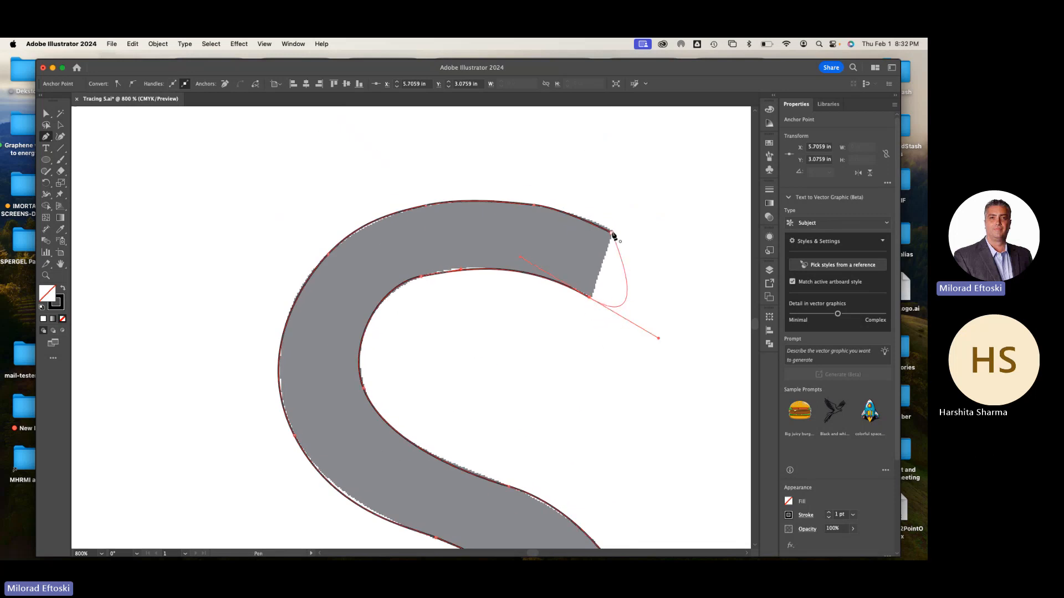
pyautogui.click(590, 298)
pyautogui.click(611, 234)
# Swap the traced S's fill and stroke to give it a black fill and no stroke, and deselect it
pyautogui.click(64, 127)
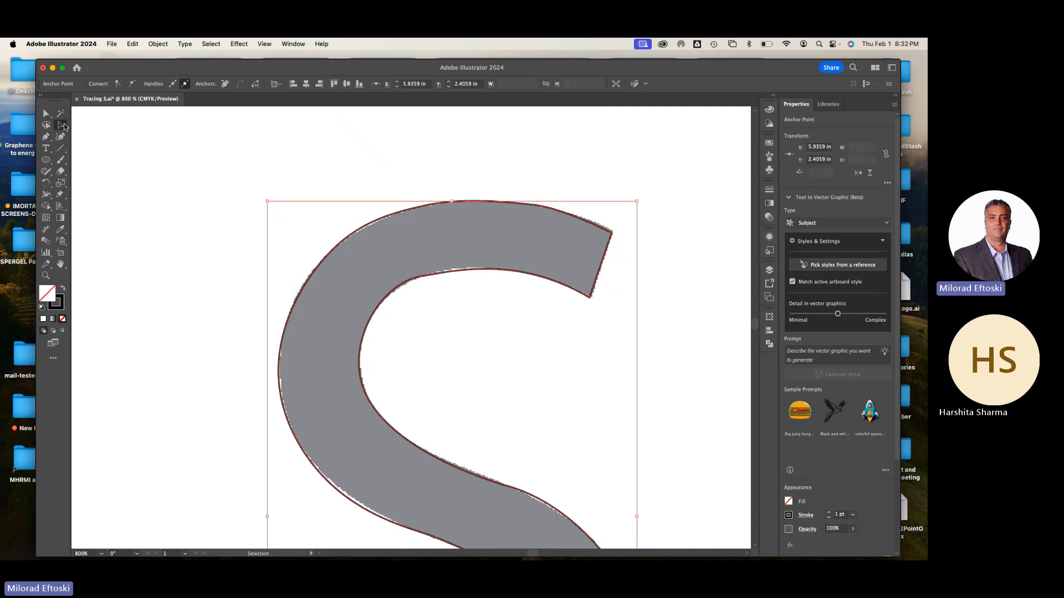
pyautogui.press('super+minus')
pyautogui.press('super+minus')
pyautogui.press('space')
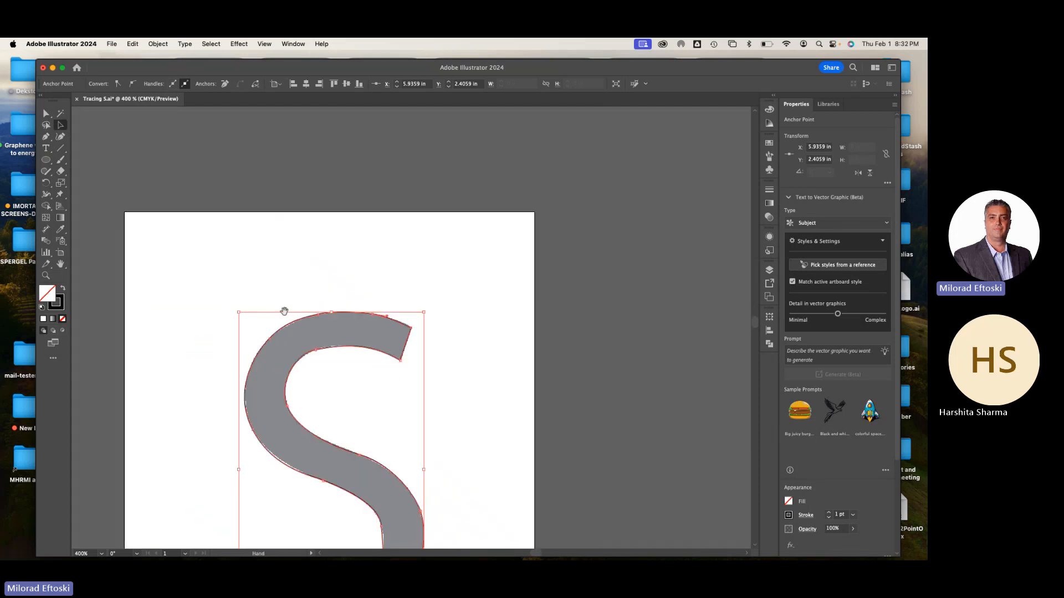
pyautogui.moveTo(289, 375); pyautogui.dragTo(318, 250)
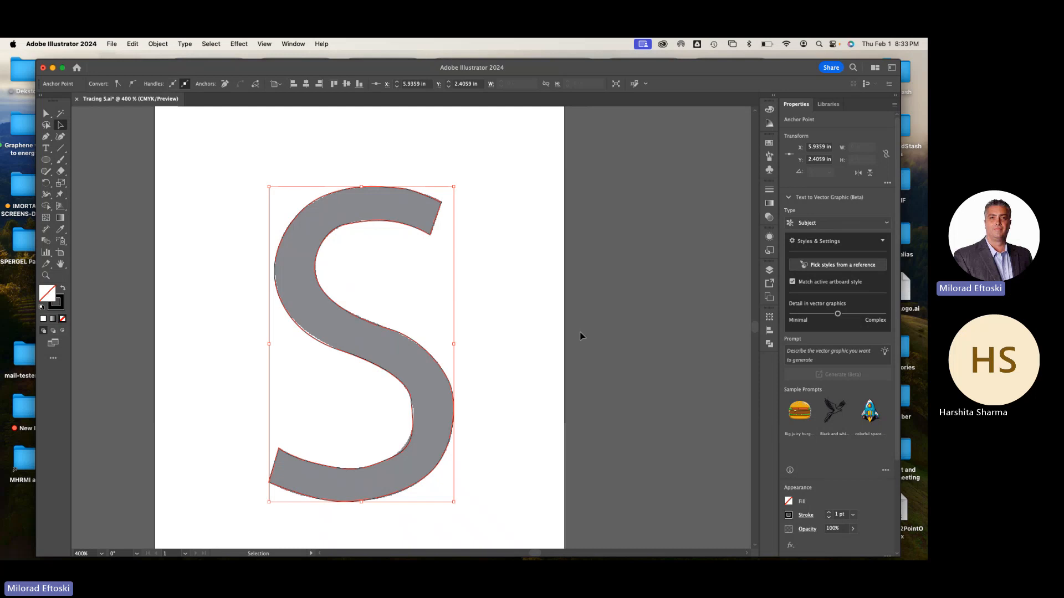
pyautogui.click(63, 288)
pyautogui.click(249, 311)
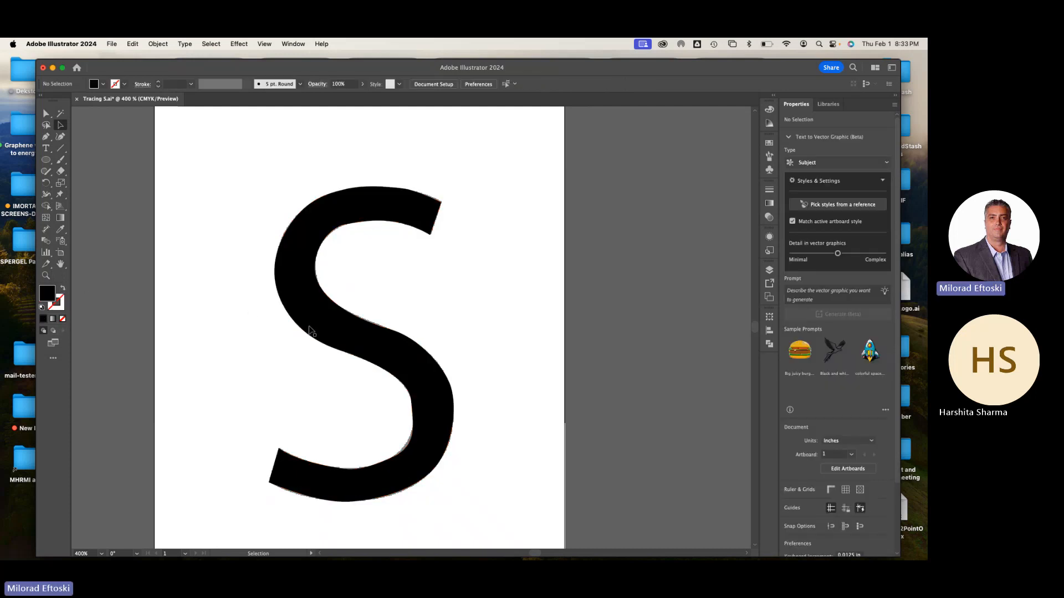
# Move the black S to the right of the gray template, side by side at matching height, and deselect it
pyautogui.moveTo(322, 326); pyautogui.dragTo(513, 324)
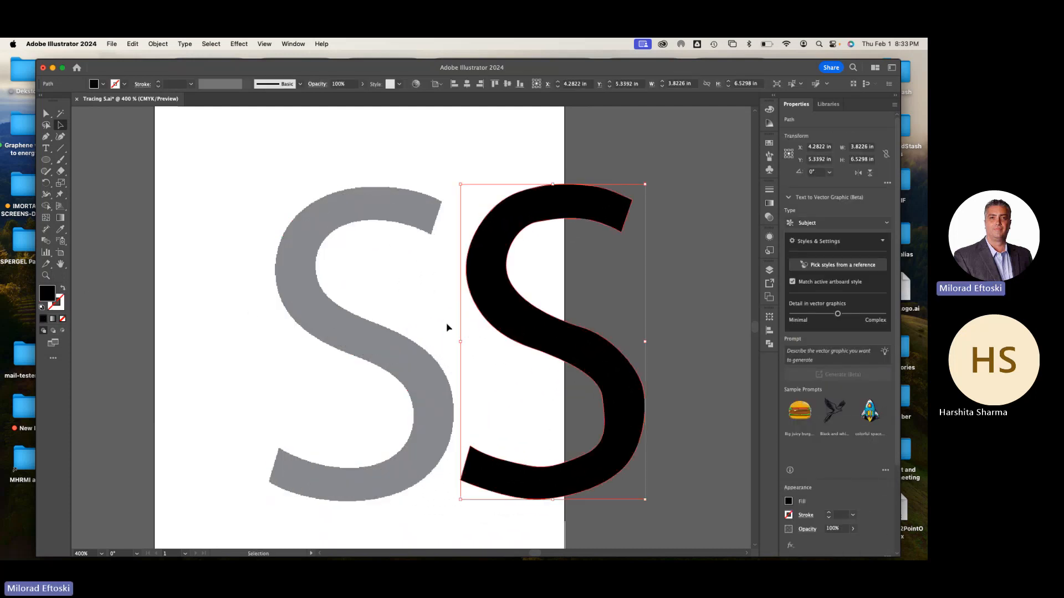
pyautogui.moveTo(611, 424); pyautogui.dragTo(669, 420)
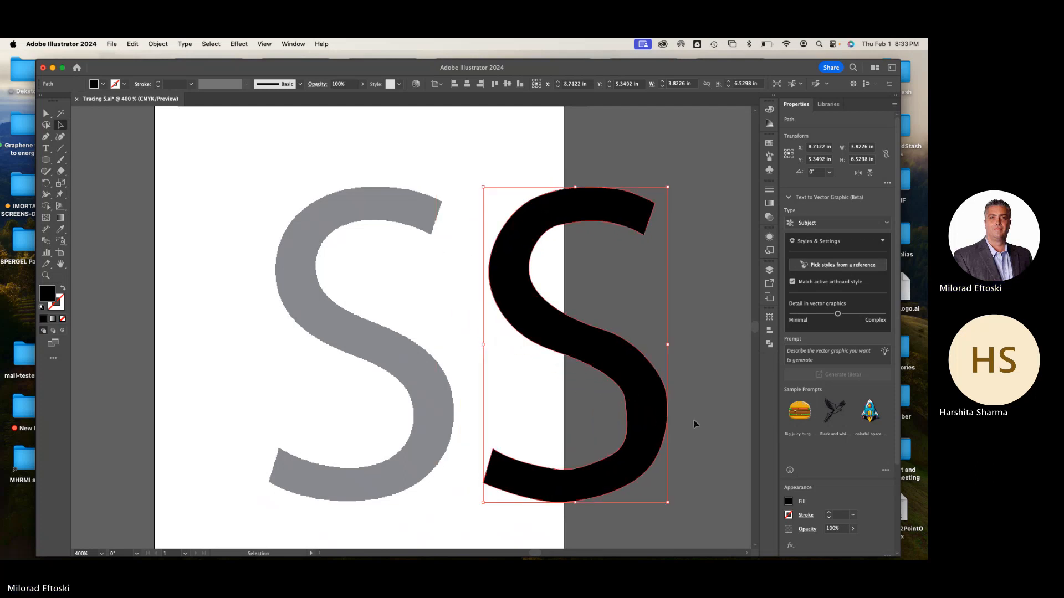
pyautogui.click(707, 421)
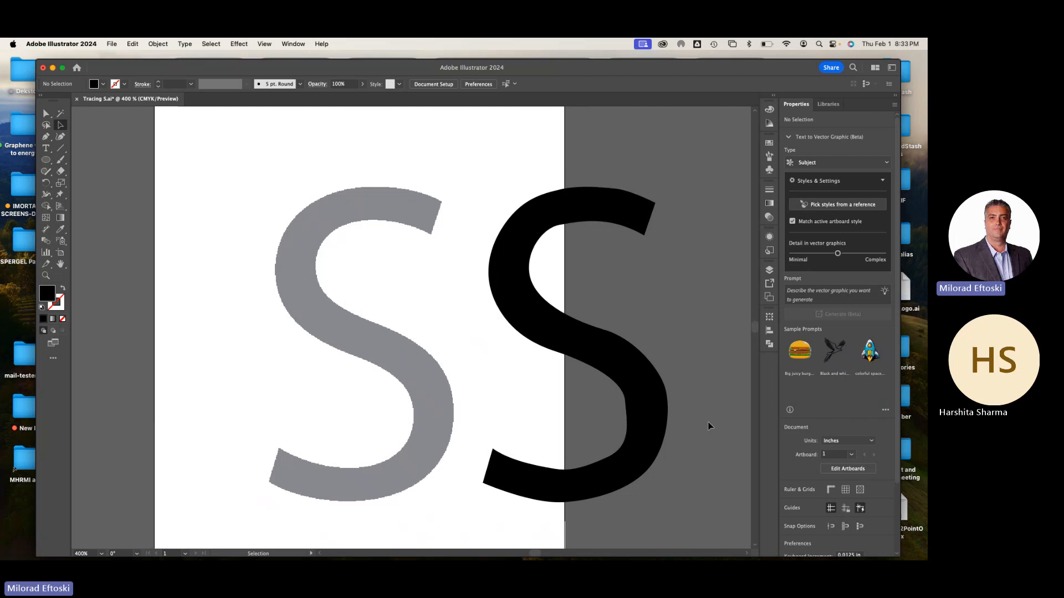
# Compare the traced S in Outline and Preview modes, and move it back over the gray template
pyautogui.press('super+y')
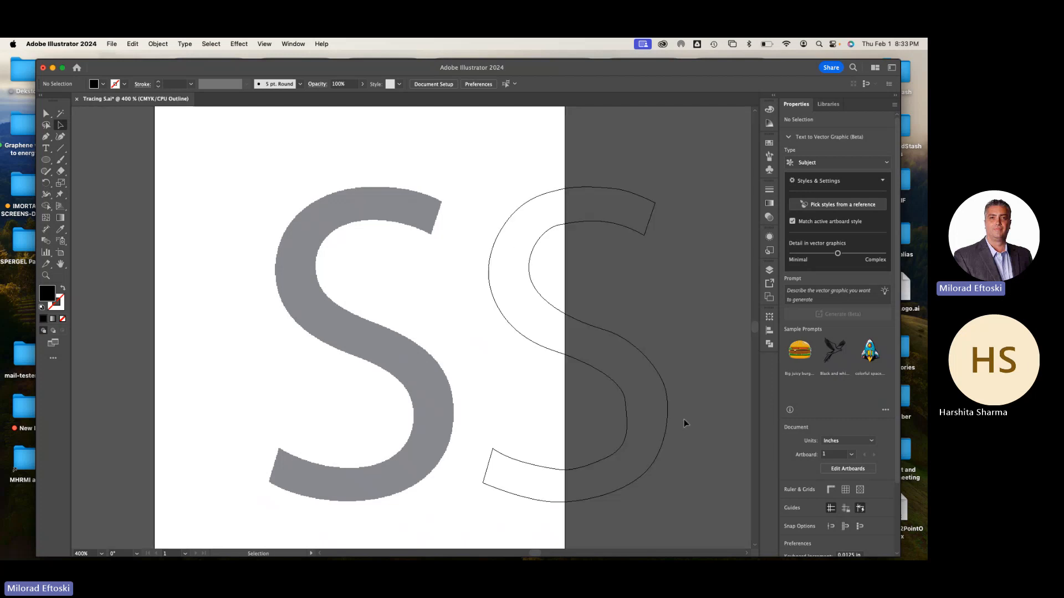
pyautogui.press('super+y')
pyautogui.press('super+y')
pyautogui.press('super+y')
pyautogui.click(656, 411)
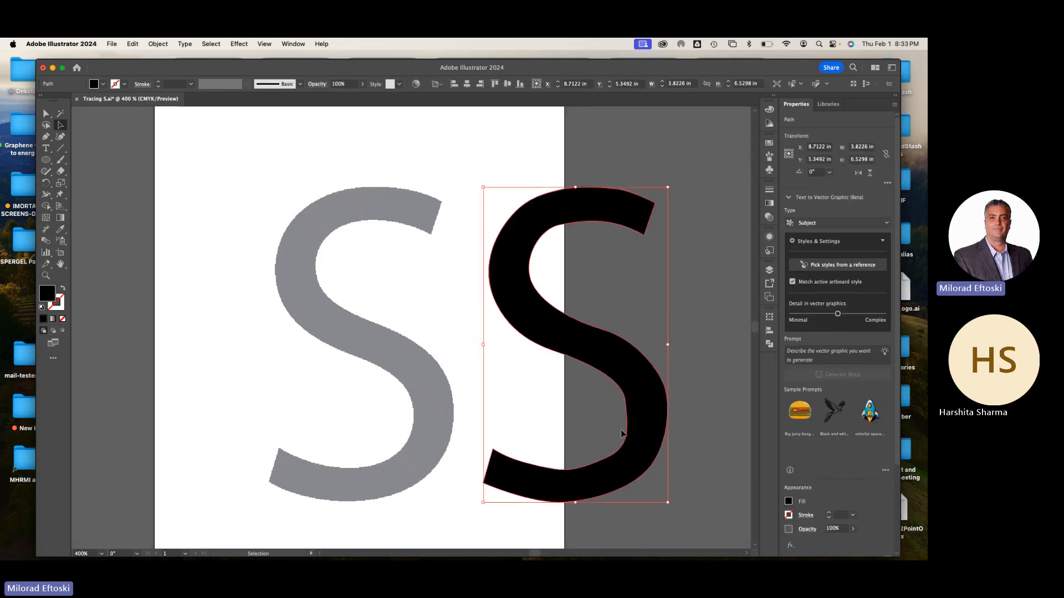
pyautogui.moveTo(546, 351); pyautogui.dragTo(333, 347)
# Adjust the anchor on the outer upper-left shoulder of the S with Direct Selection to match the gray template
pyautogui.click(61, 124)
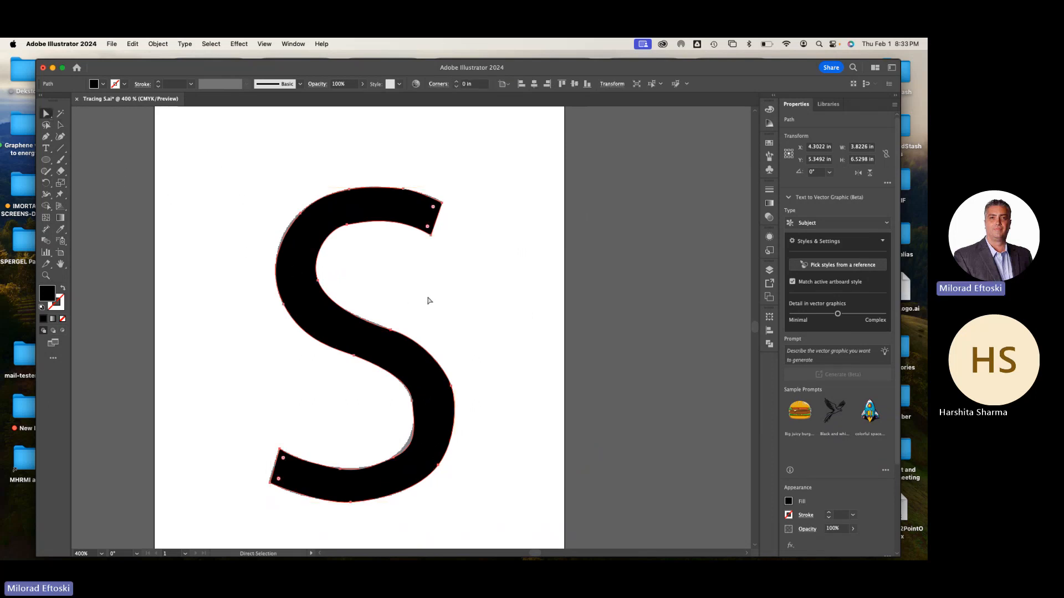
pyautogui.click(275, 207)
pyautogui.moveTo(299, 225); pyautogui.dragTo(297, 216)
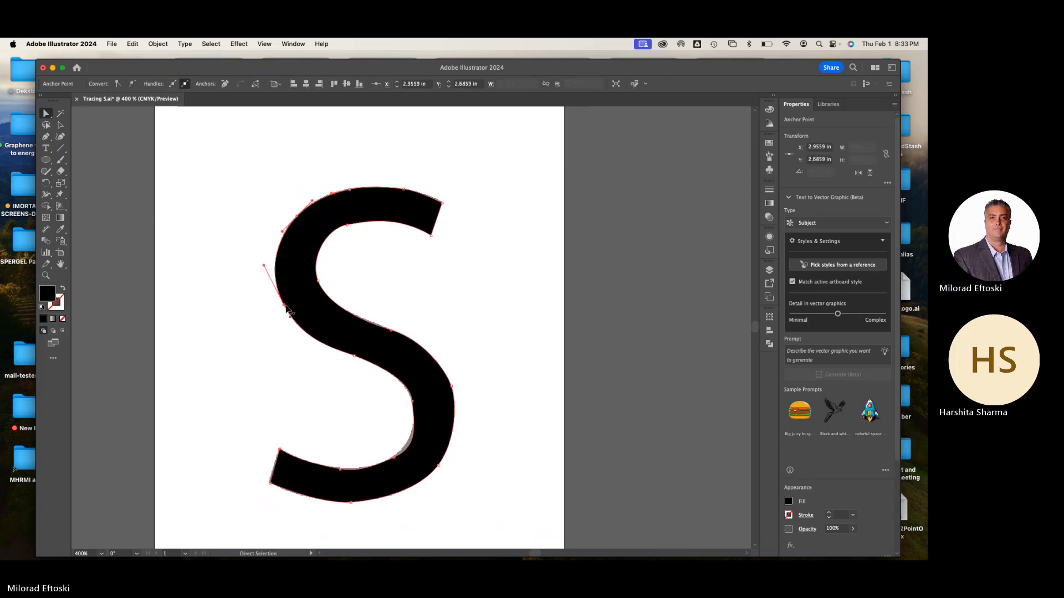
# Move the anchor at the lower-right of the lower bowl's inner edge to fit the curve to the gray template
pyautogui.scroll(2, 334, 499)
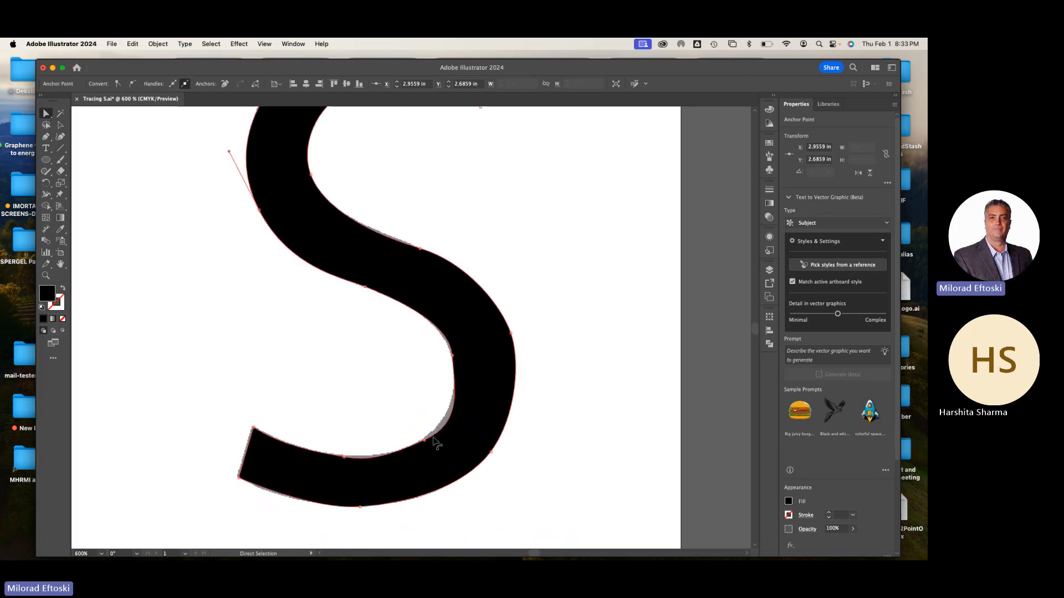
pyautogui.click(425, 439)
pyautogui.moveTo(425, 437); pyautogui.dragTo(447, 422)
pyautogui.moveTo(397, 460); pyautogui.dragTo(397, 460)
# Inspect the lower bowl's inner curve against the template up close, then deselect and review the whole S at 300% zoom
pyautogui.scroll(4, 422, 454)
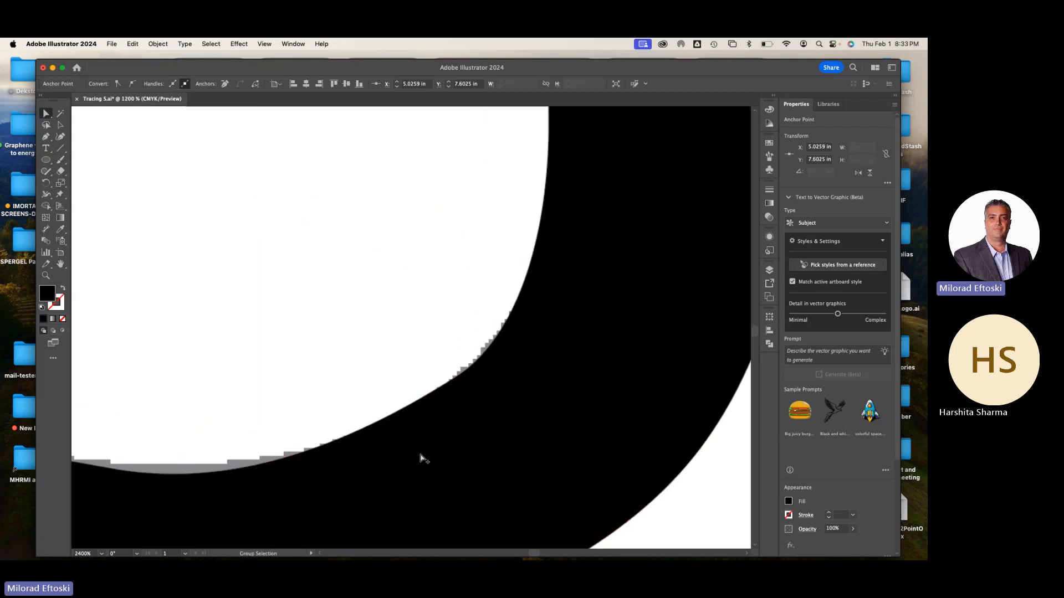
pyautogui.moveTo(316, 466); pyautogui.dragTo(368, 461)
pyautogui.press('super+minus')
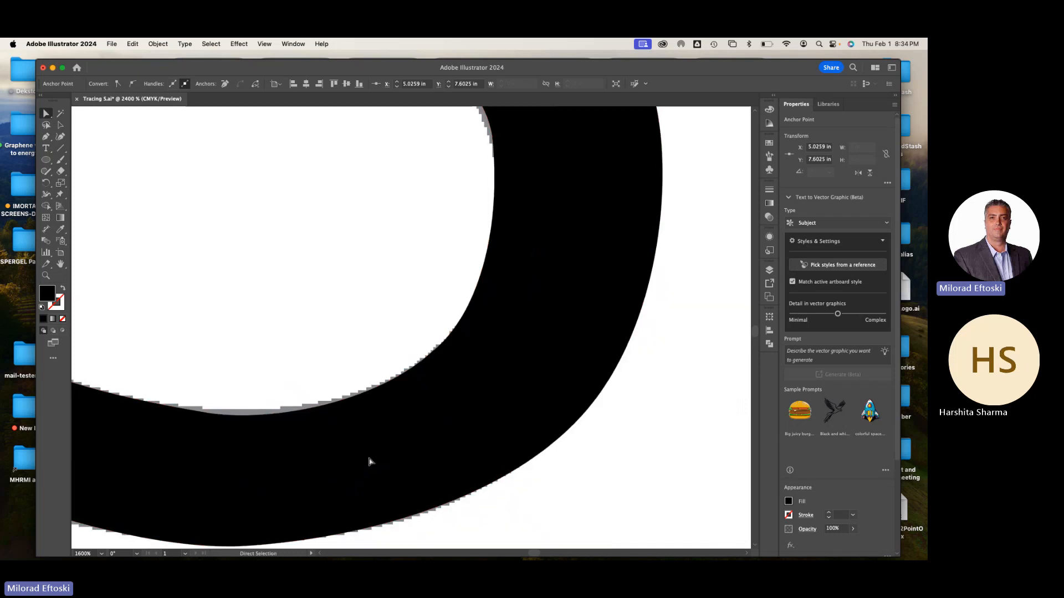
pyautogui.click(172, 176)
pyautogui.press('super+minus')
pyautogui.press('super+minus')
pyautogui.press('super+minus')
pyautogui.press('super+minus')
pyautogui.press('super+minus')
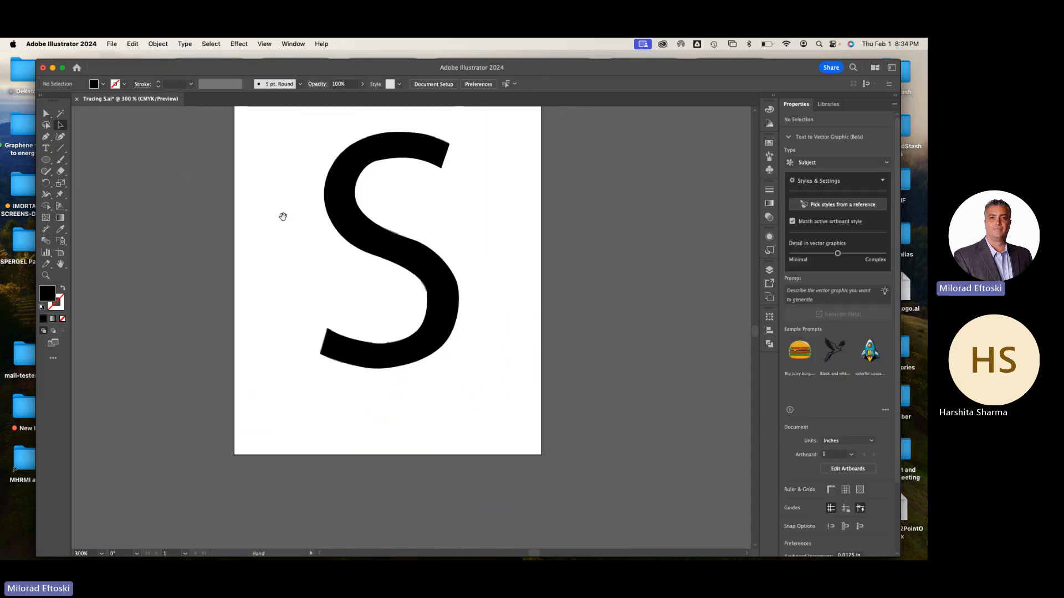
pyautogui.scroll(3, 292, 271)
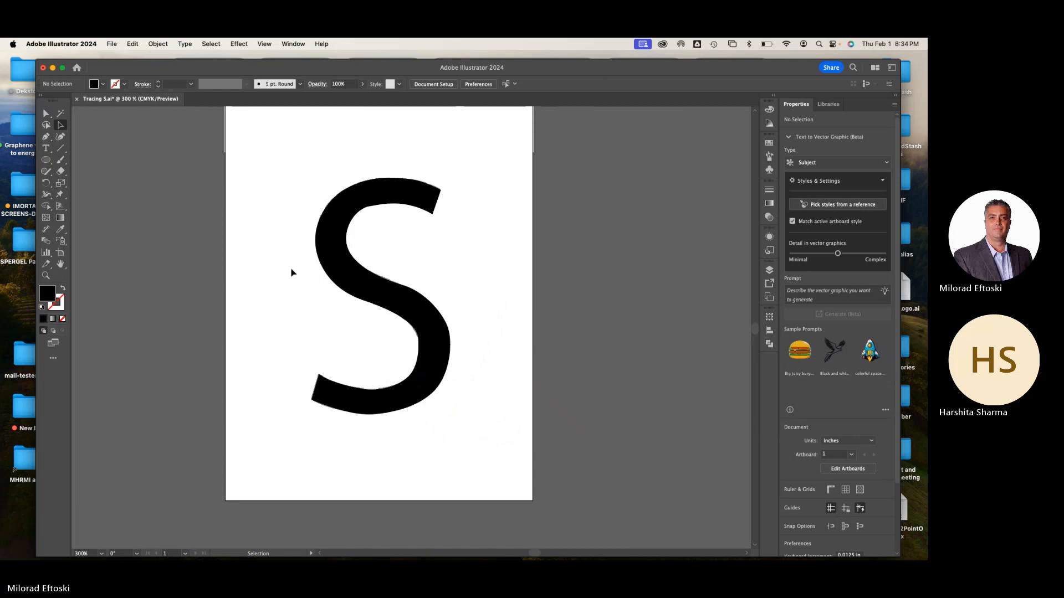
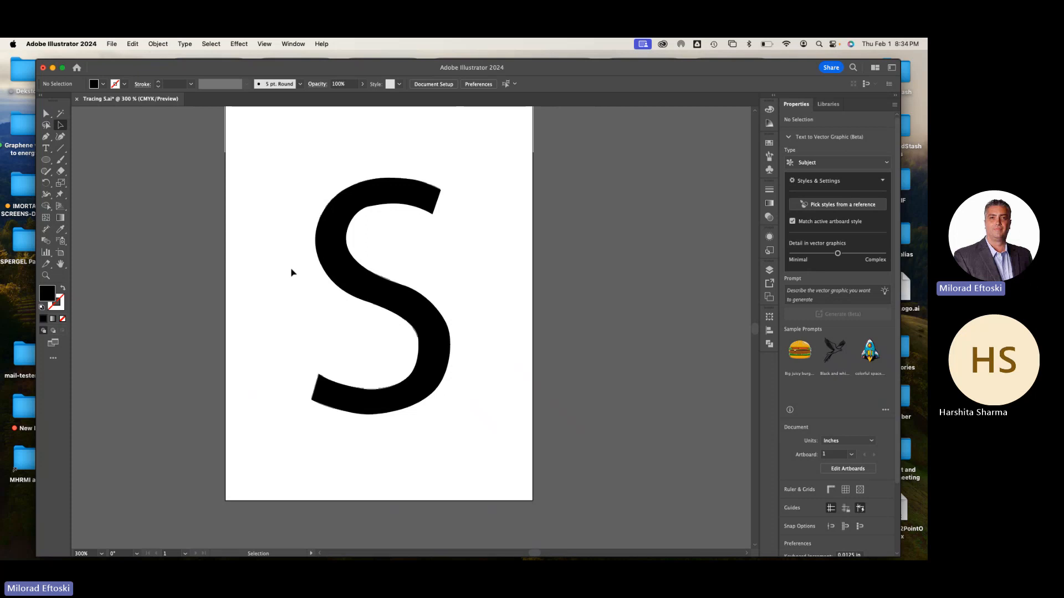
# Switch to Chrome and download Adnroid-Logo.ai from the course's Illustrator Module to the Desktop as Adnroid-Logo (1)
pyautogui.moveTo(145, 552)
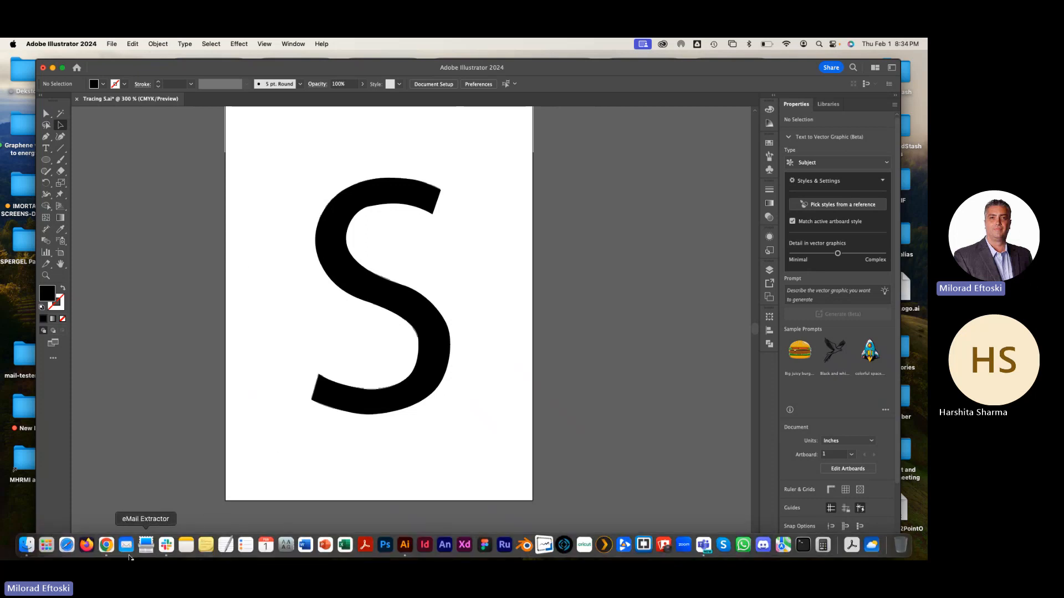
pyautogui.click(107, 546)
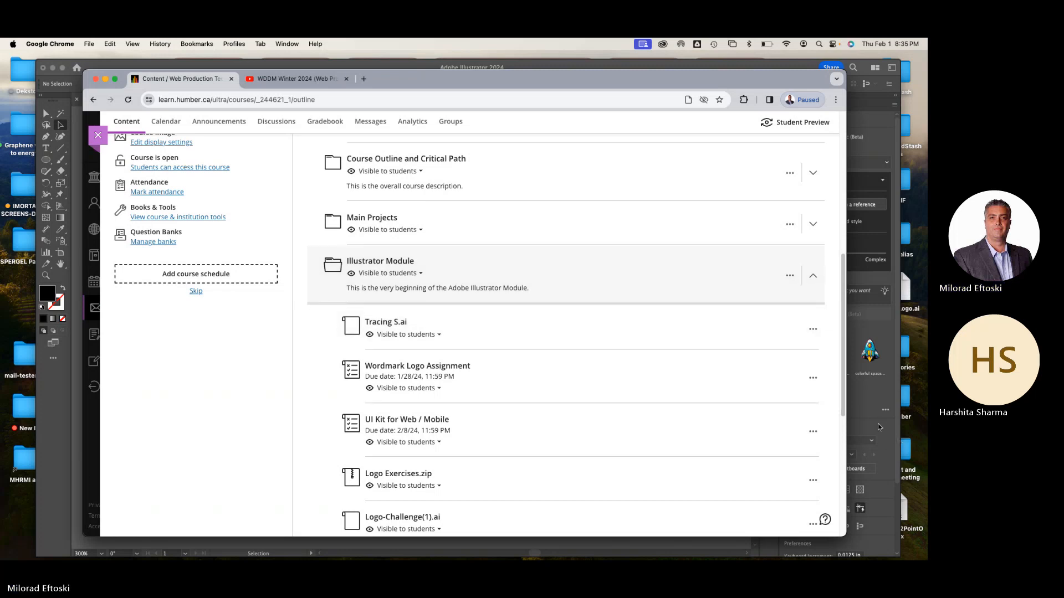
pyautogui.scroll(-5, 668, 391)
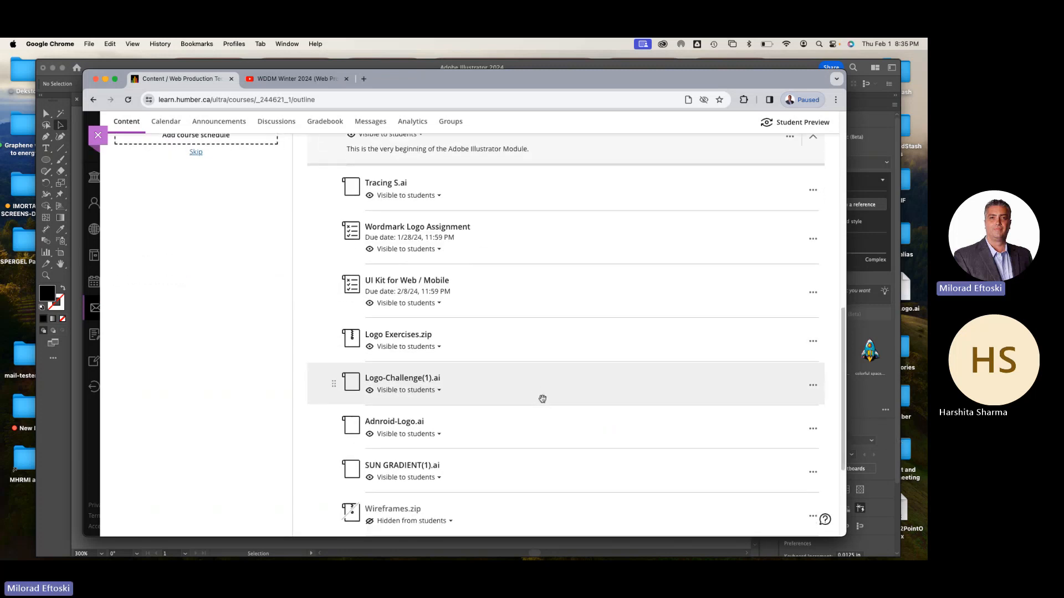
pyautogui.scroll(-3, 537, 397)
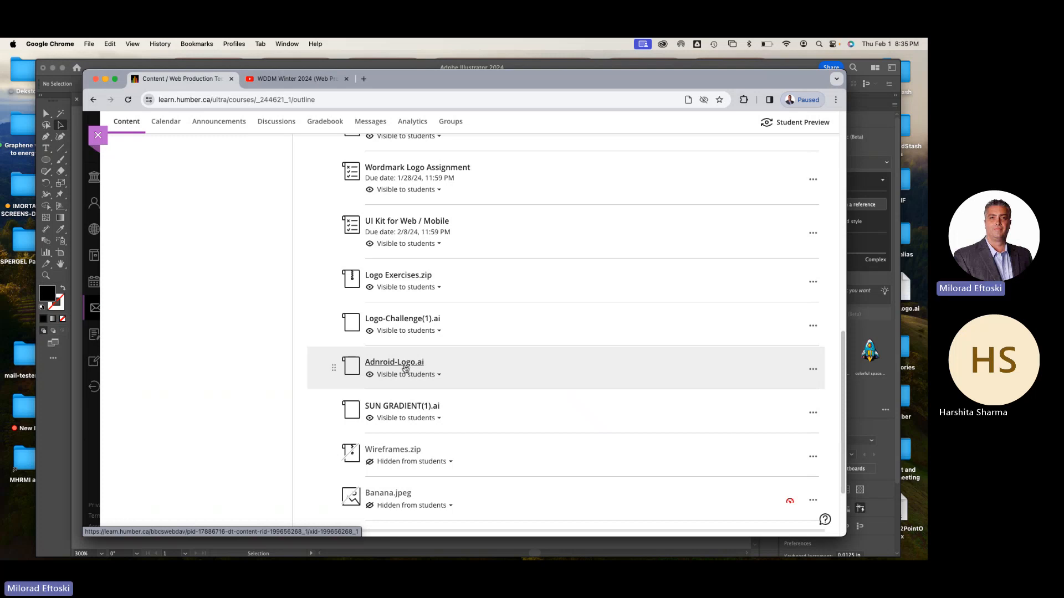
pyautogui.click(406, 364)
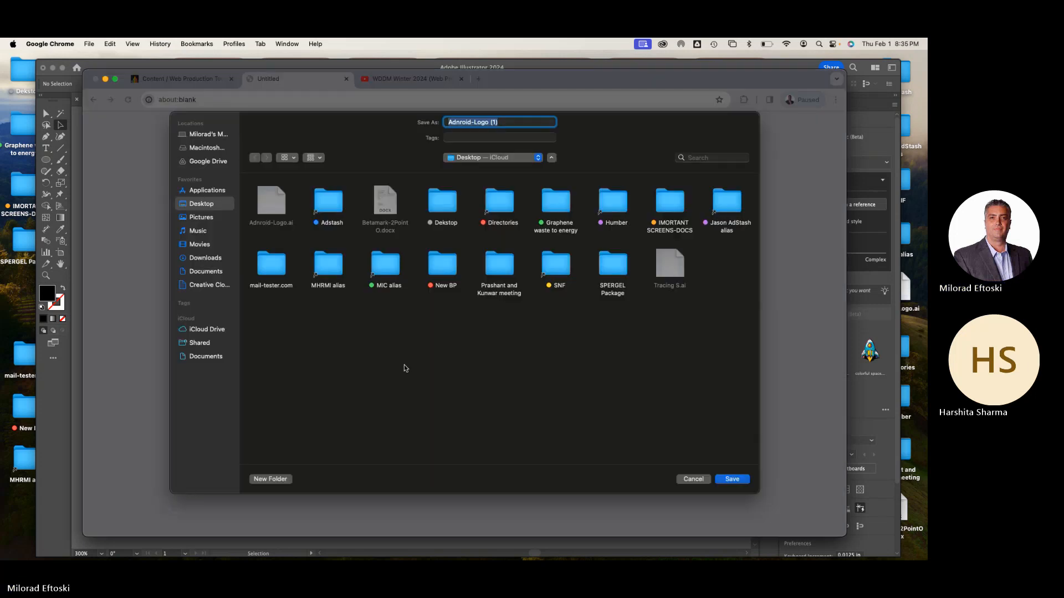
pyautogui.click(729, 480)
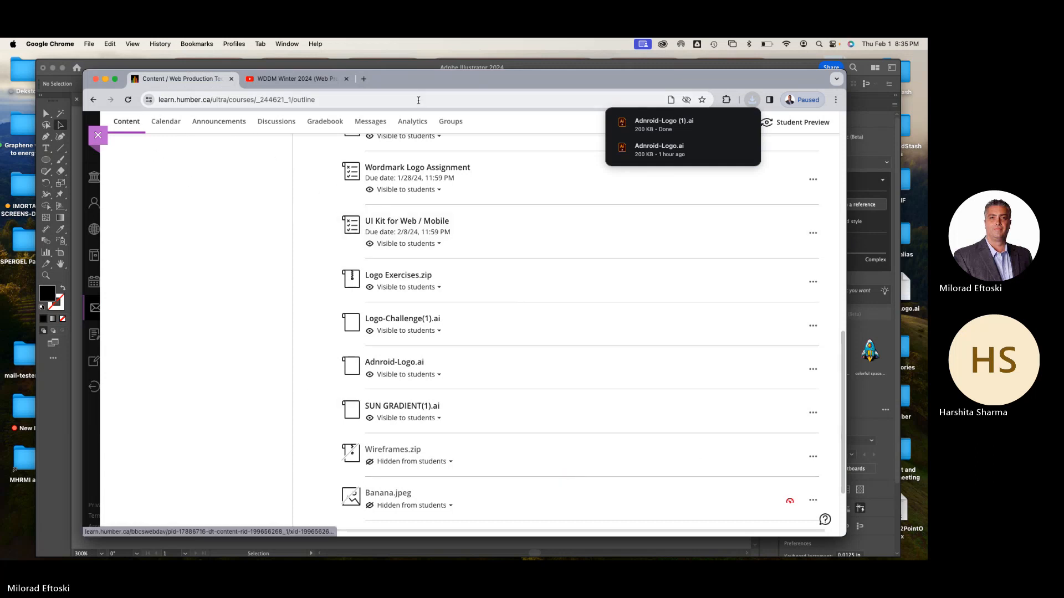
# Search Google for "android logo" in a new tab and preview the green robot image from DEV Community
pyautogui.click(364, 80)
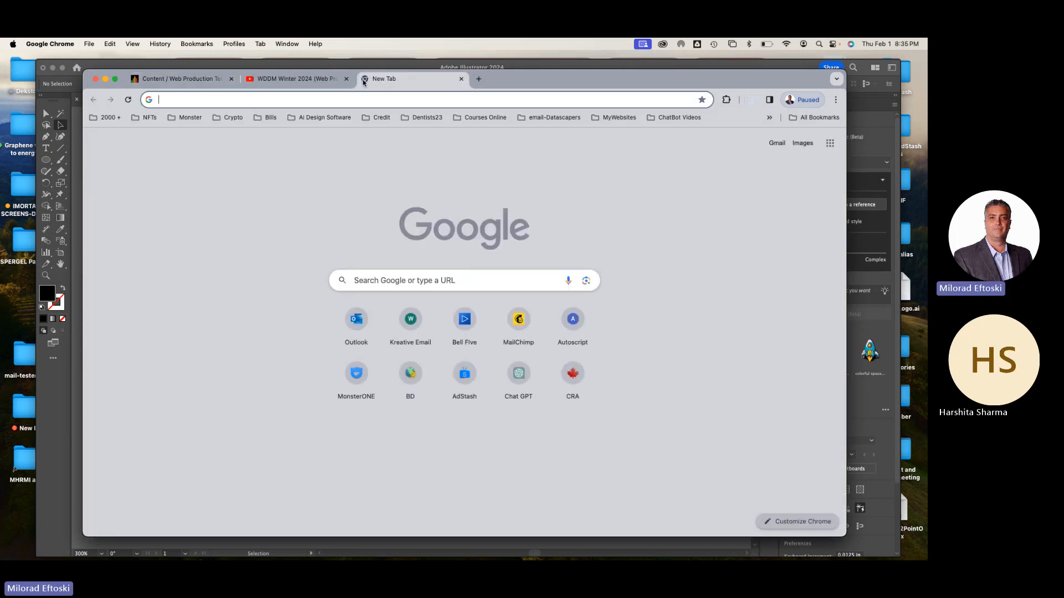
pyautogui.click(346, 101)
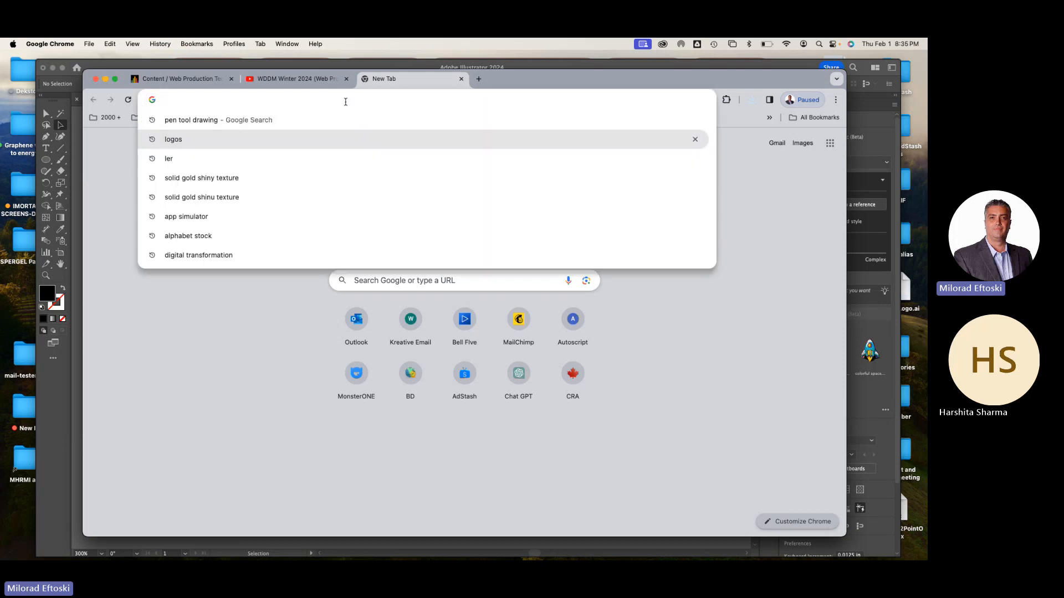
pyautogui.write('androi')
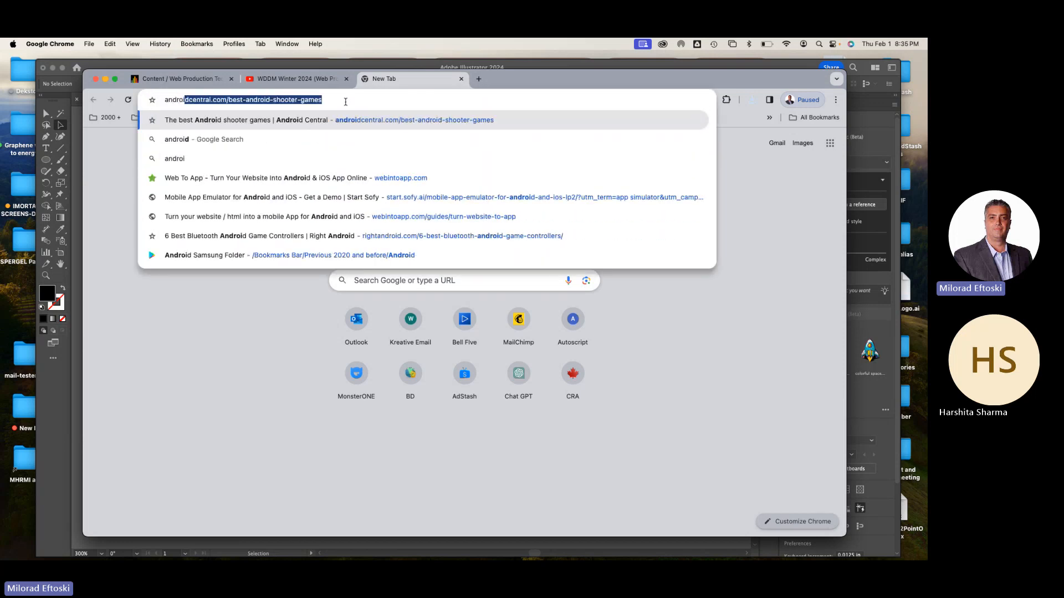
pyautogui.write('d logo')
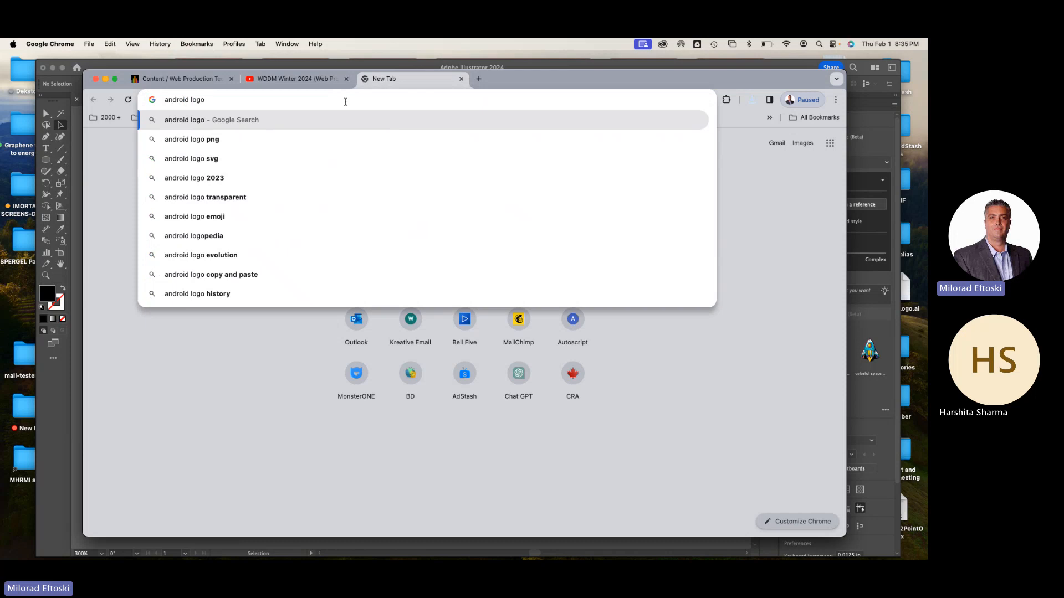
pyautogui.press('Return')
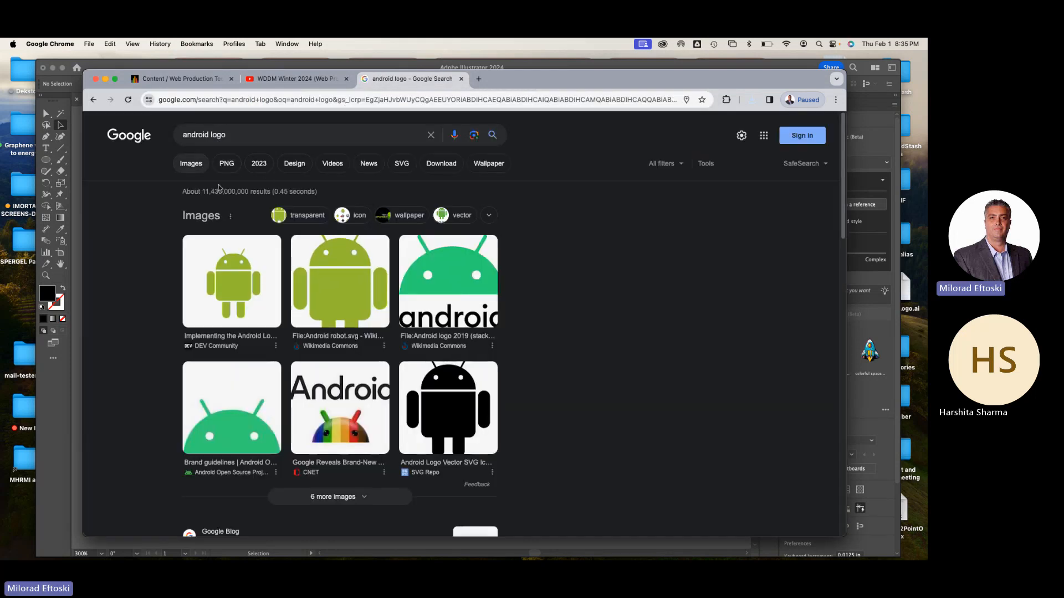
pyautogui.click(233, 283)
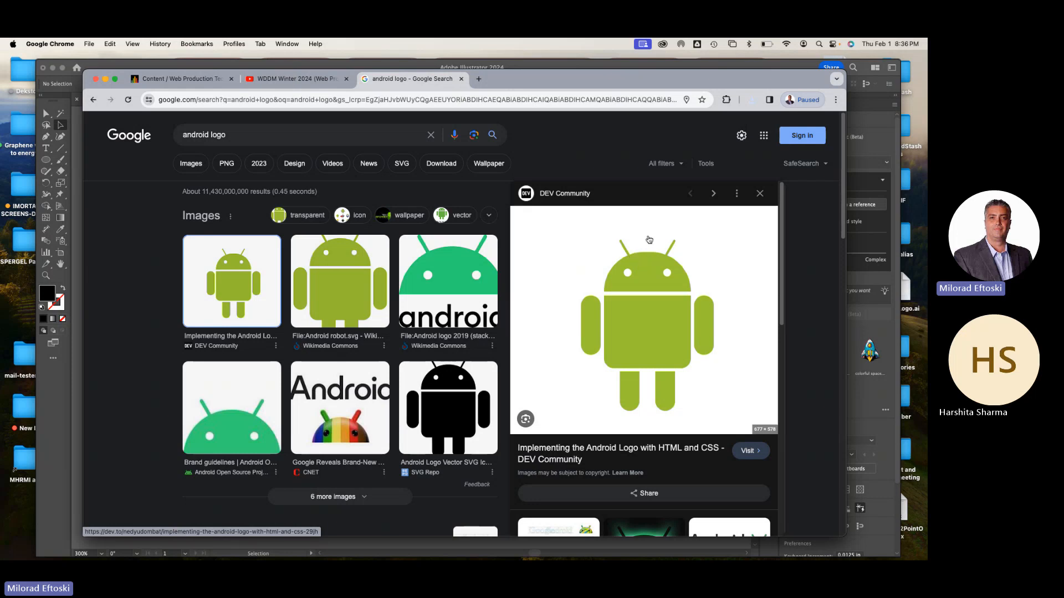
# Minimize Chrome and close Tracing S.ai in Illustrator without saving the changes
pyautogui.click(105, 79)
pyautogui.click(77, 99)
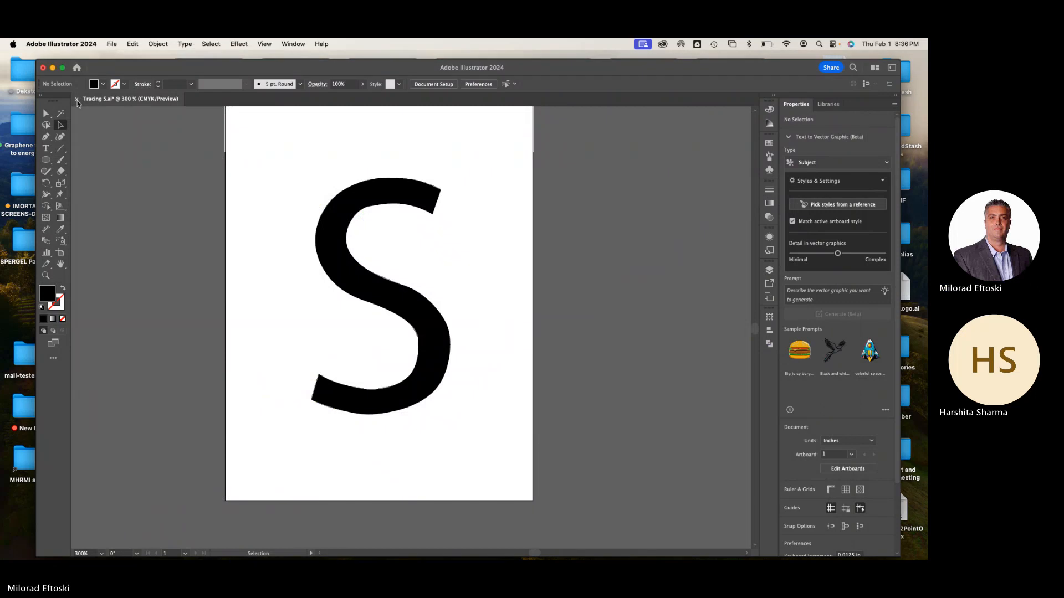
pyautogui.click(76, 99)
pyautogui.click(472, 333)
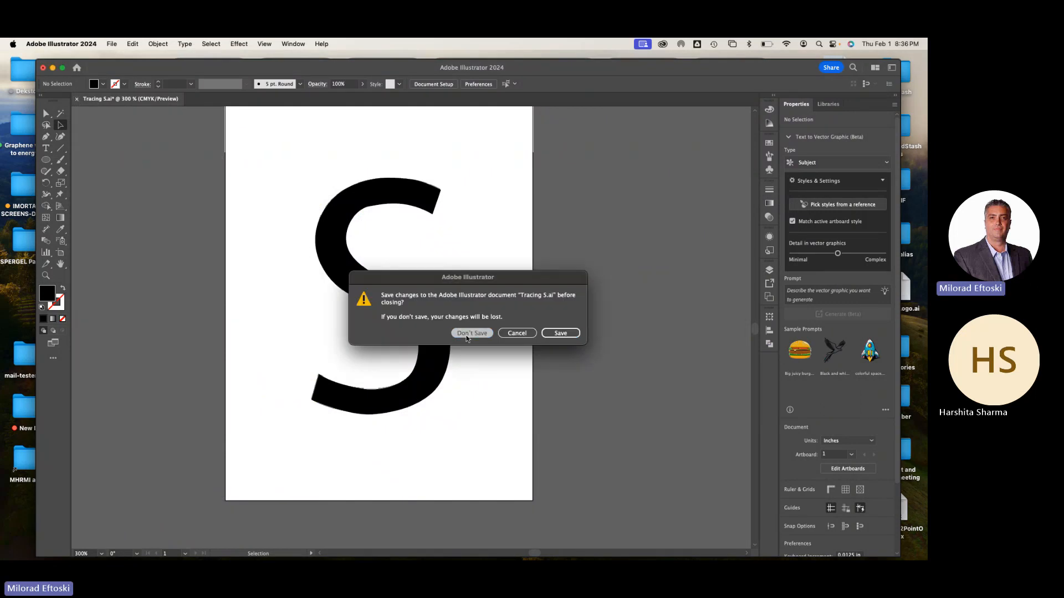
# Open Adnroid-Logo.ai from the desktop in Illustrator and show its whole artboard at 200% zoom
pyautogui.click(53, 68)
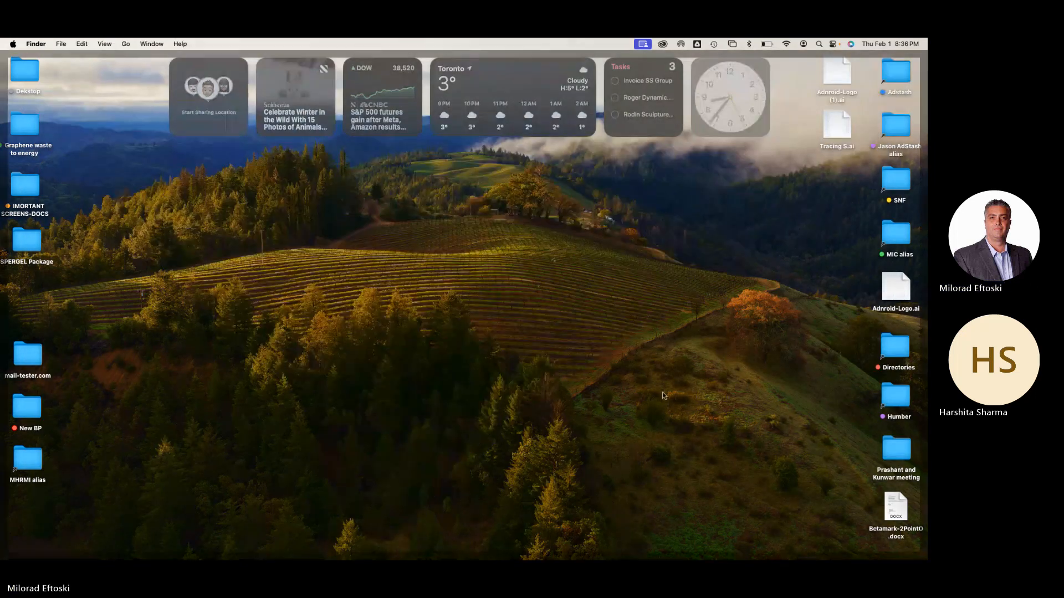
pyautogui.click(893, 294)
pyautogui.doubleClick(893, 294)
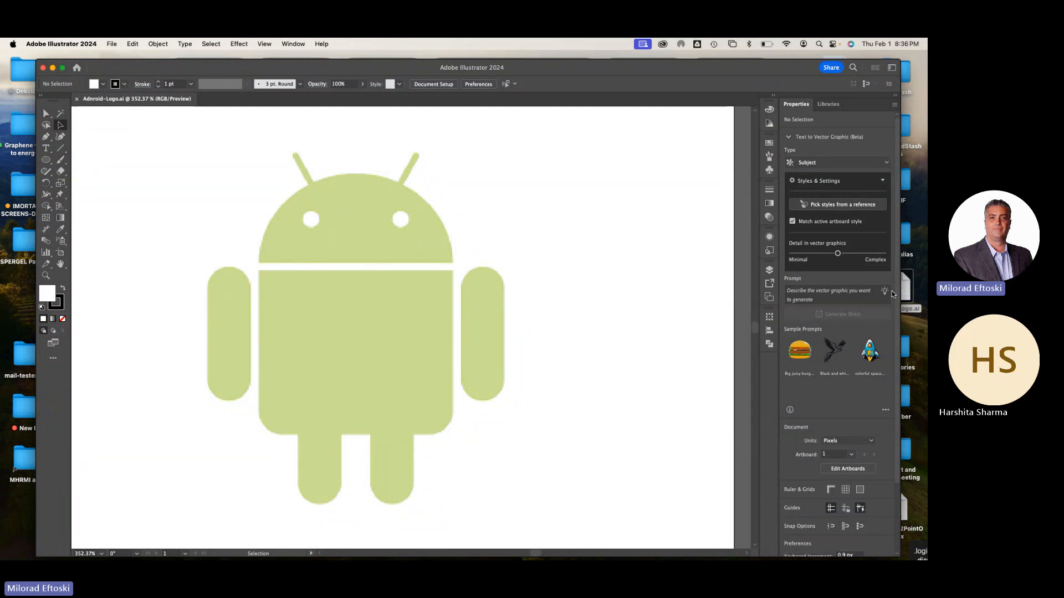
pyautogui.press('super+minus')
pyautogui.press('super+minus')
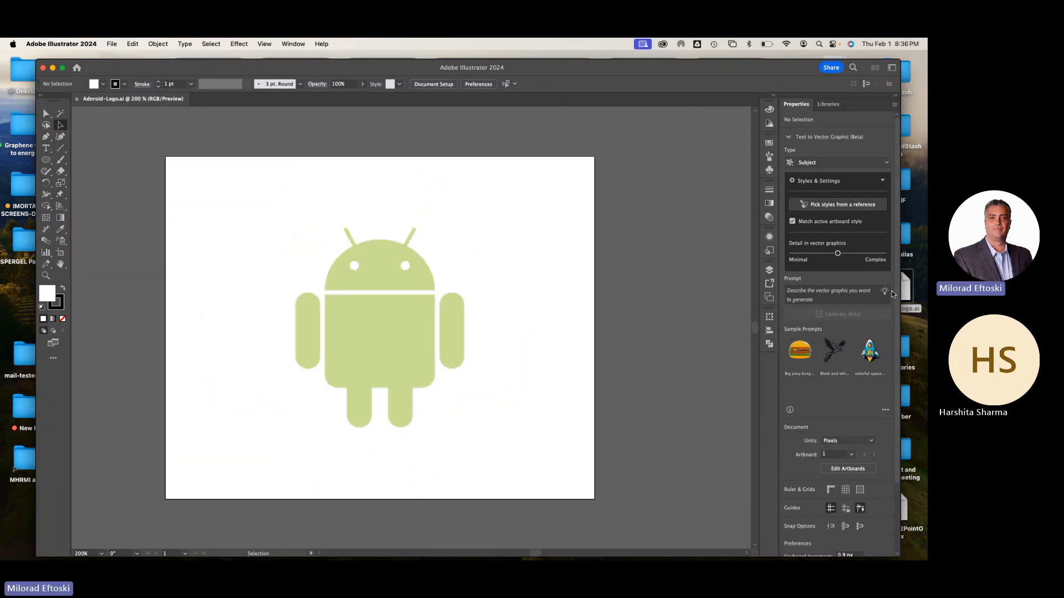
# Check the document's layers by hiding and showing the locked Layer 1 template, and review the robot at 300% zoom
pyautogui.click(769, 344)
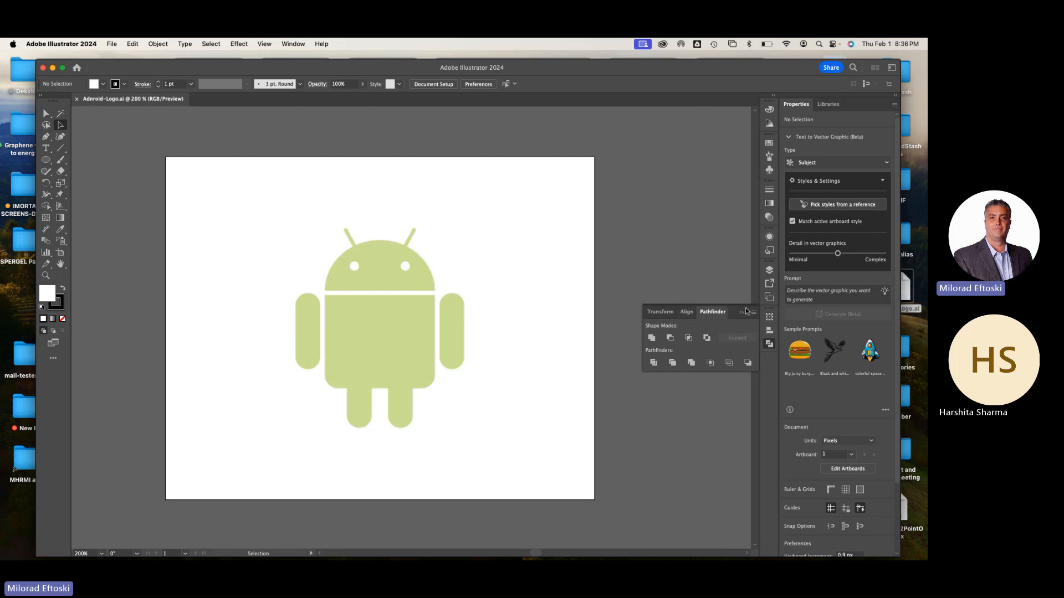
pyautogui.click(769, 270)
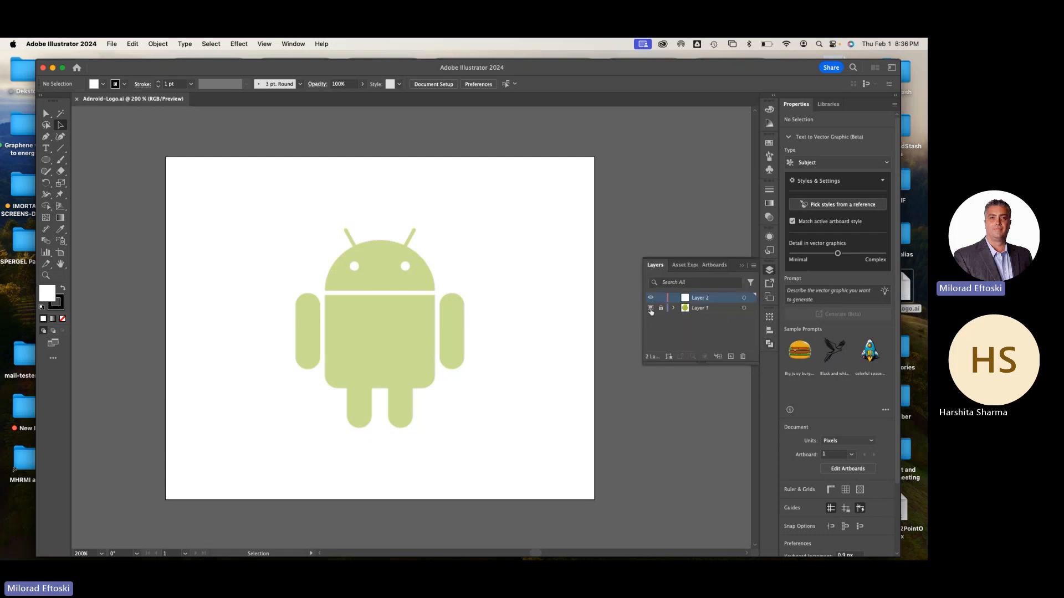
pyautogui.click(651, 309)
pyautogui.click(650, 309)
pyautogui.press('super+minus')
pyautogui.press('super+minus')
pyautogui.press('super+equal')
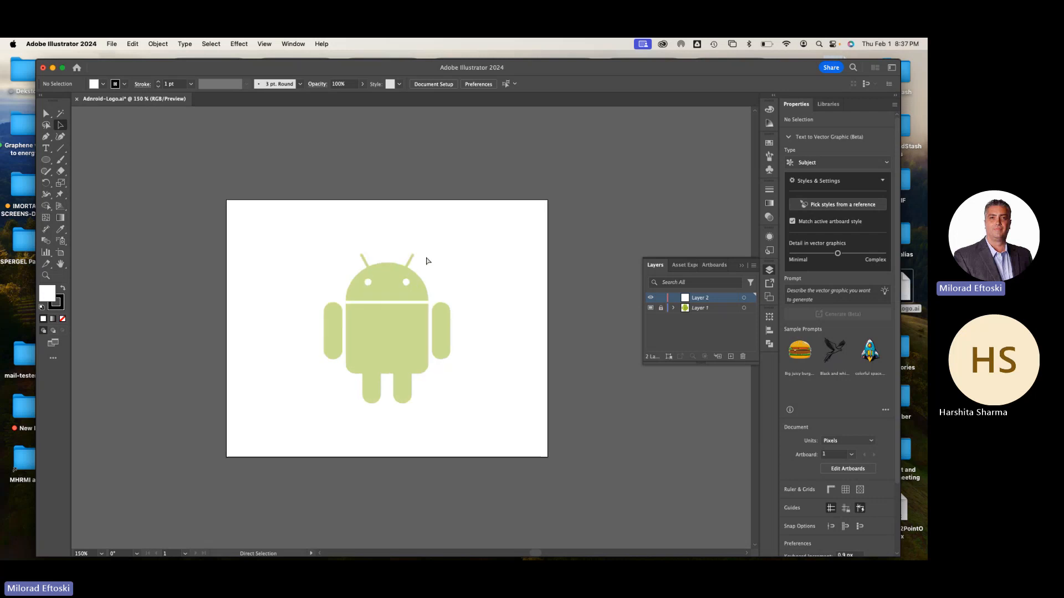
pyautogui.press('super+equal')
pyautogui.press('super+equal')
pyautogui.press('v')
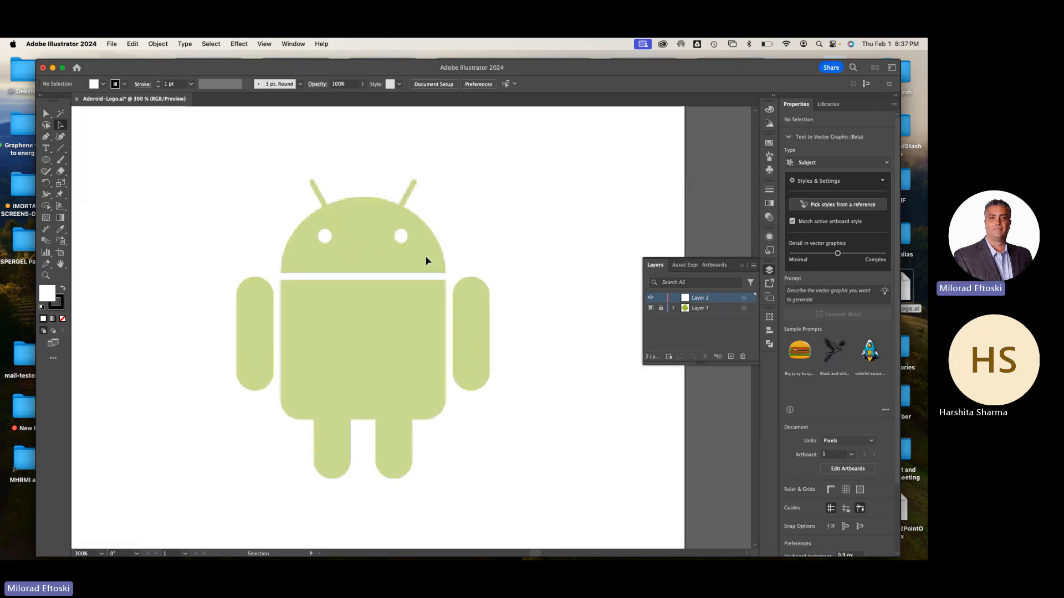
pyautogui.click(769, 270)
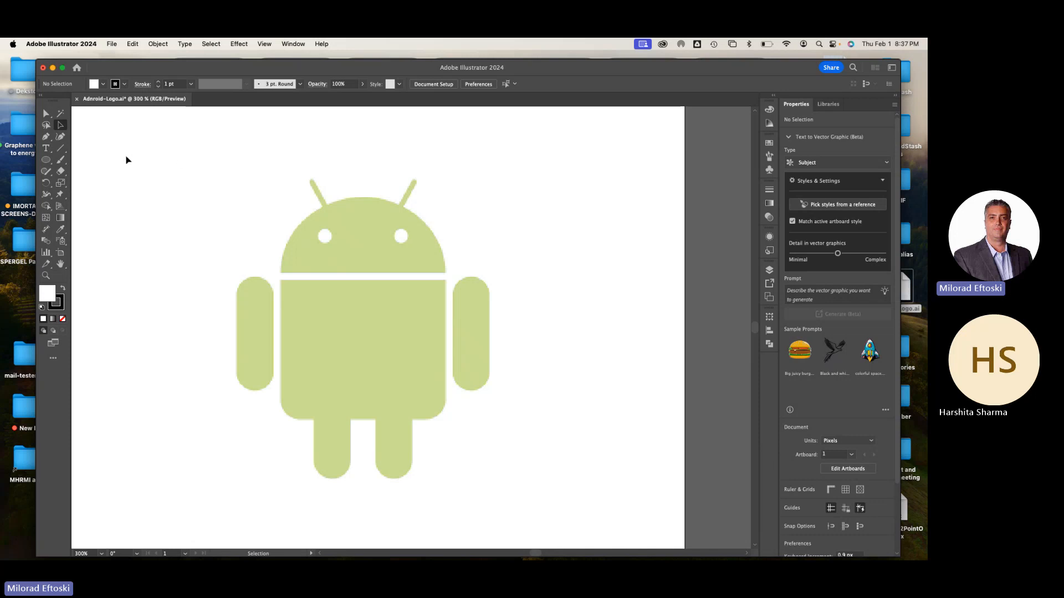
# Try an ellipse over the Android's head, undo it, and toggle the transparency grid on and off
pyautogui.click(47, 161)
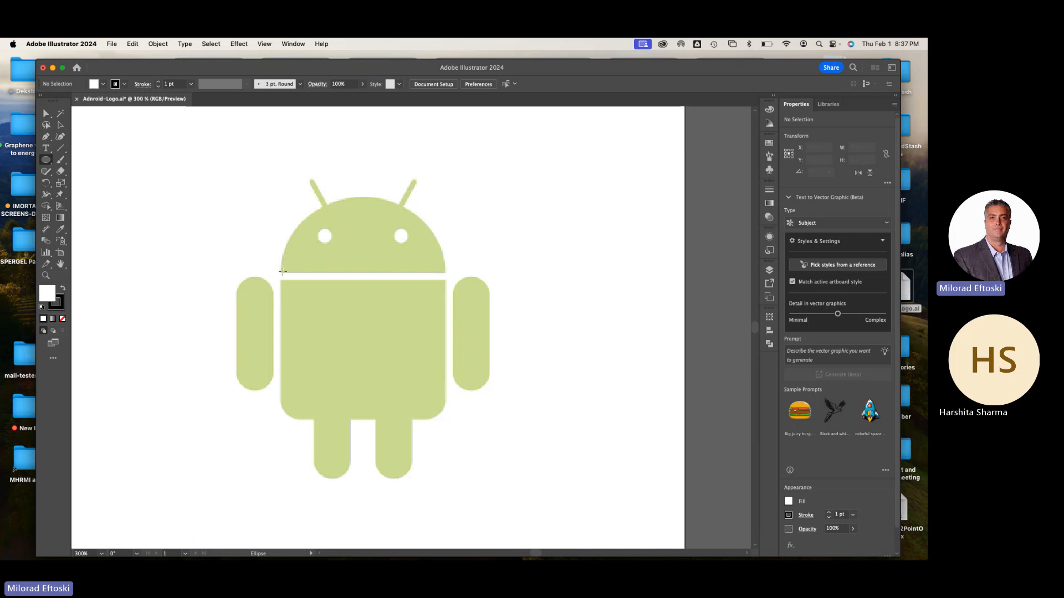
pyautogui.moveTo(283, 271); pyautogui.dragTo(479, 160)
pyautogui.press('super+z')
pyautogui.press('space')
pyautogui.press('super+shift+d')
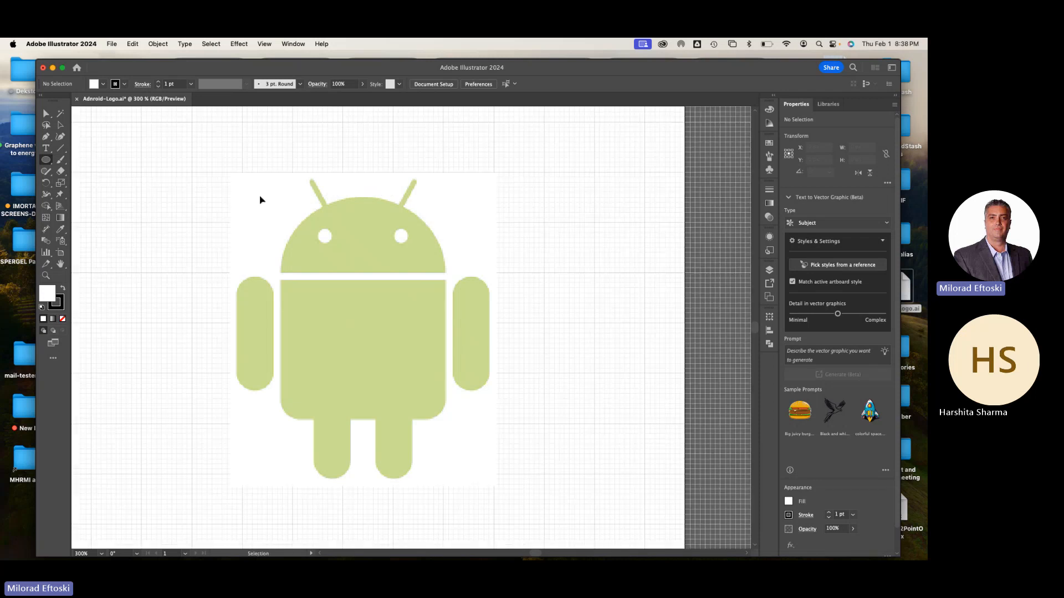
pyautogui.press('super+shift+d')
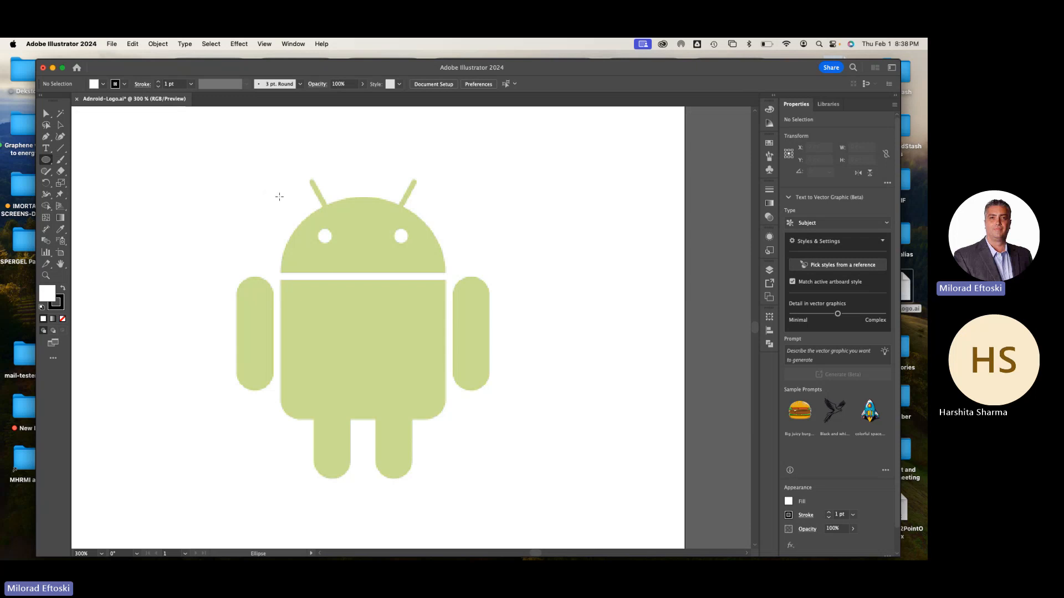
# Draw an ellipse over the Android's head, switch to Outline mode, and resize it to about 322 by 264 px
pyautogui.moveTo(279, 197); pyautogui.dragTo(446, 335)
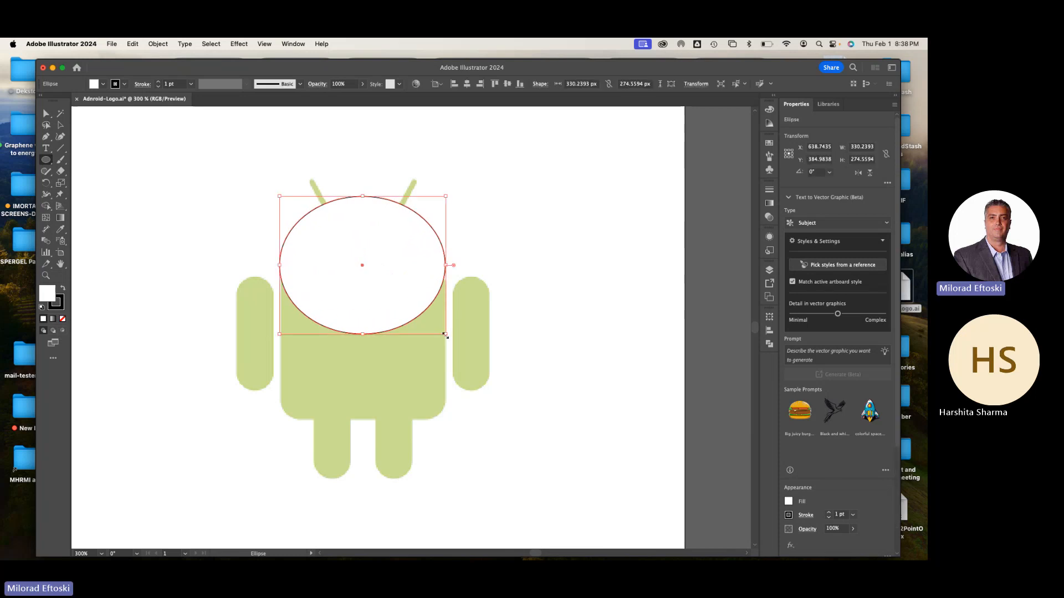
pyautogui.press('super+y')
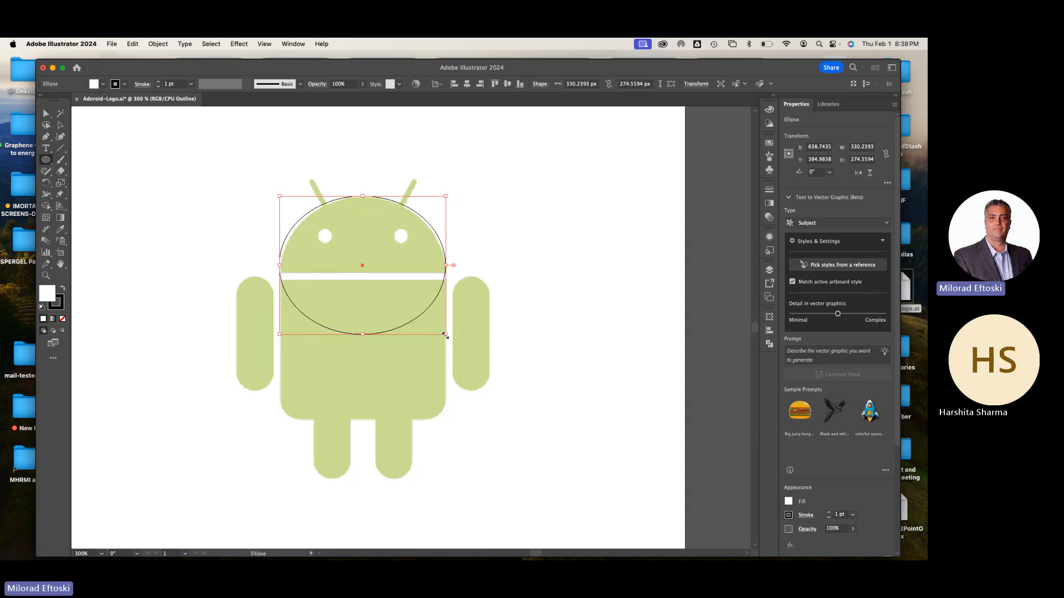
pyautogui.click(60, 124)
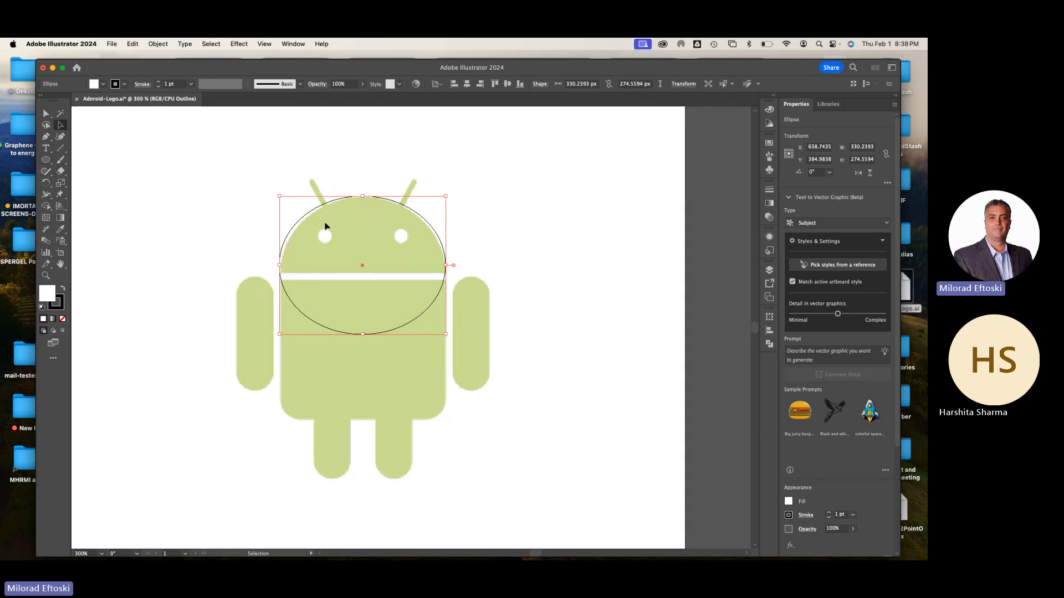
pyautogui.moveTo(364, 197); pyautogui.dragTo(364, 199)
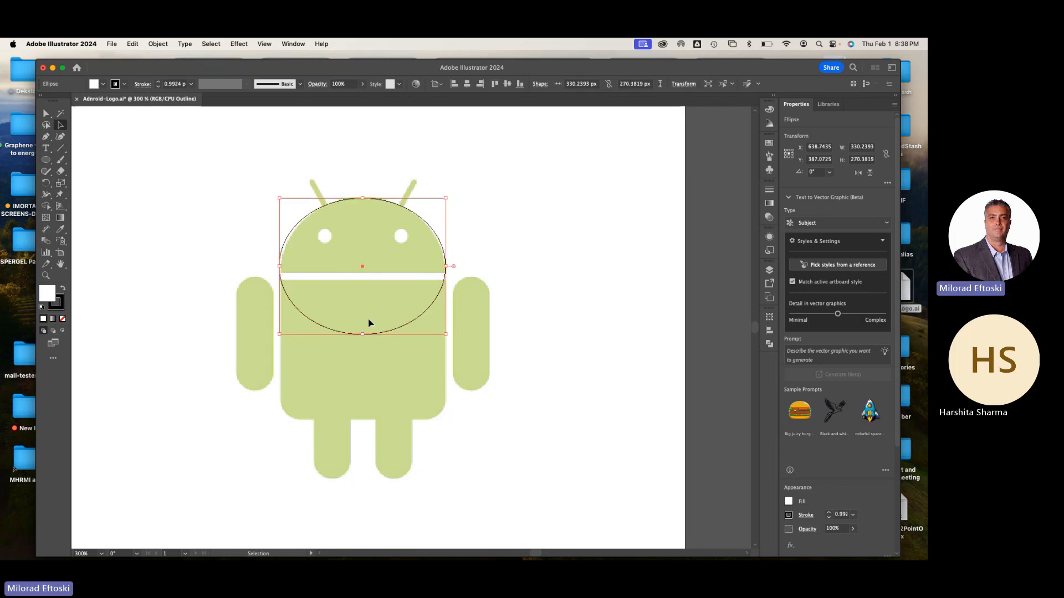
pyautogui.moveTo(364, 334); pyautogui.dragTo(363, 331)
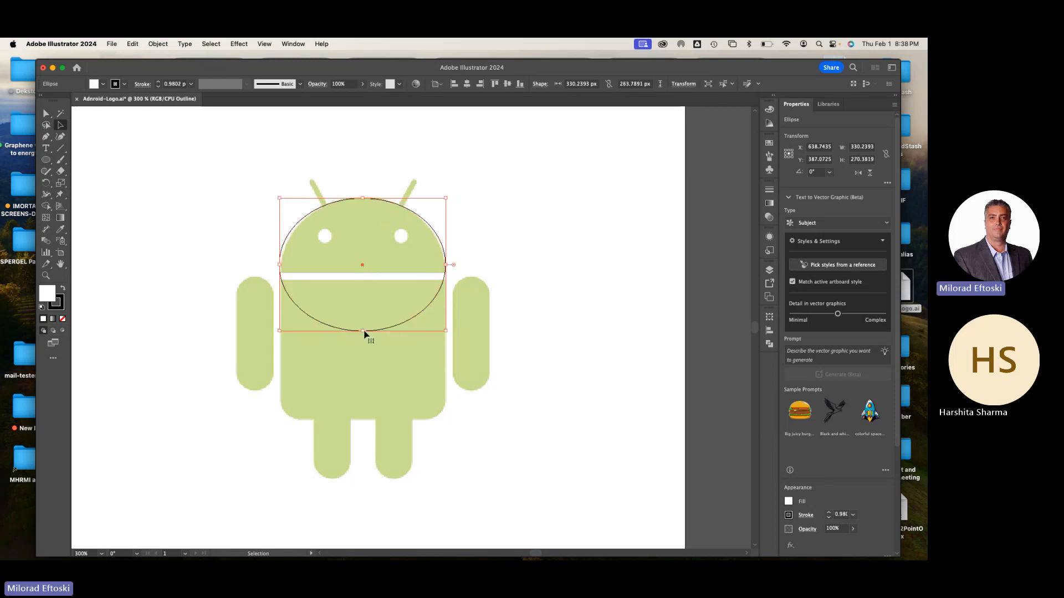
pyautogui.moveTo(280, 265); pyautogui.dragTo(282, 265)
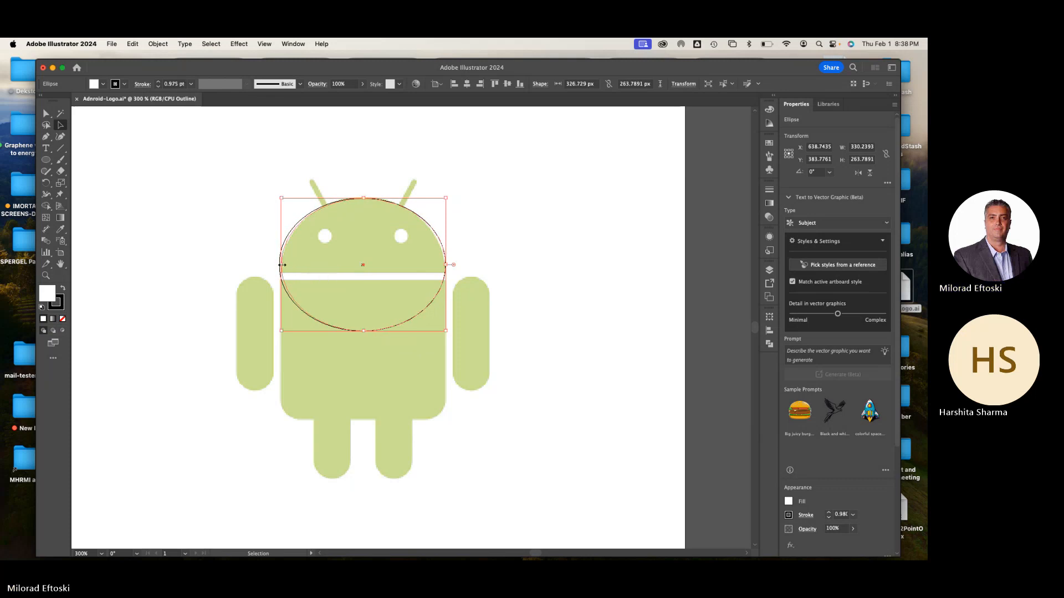
pyautogui.moveTo(446, 264); pyautogui.dragTo(443, 264)
# Stretch the ellipse downward to a height of about 277 px and nudge it right to match the head template
pyautogui.press('super+equal')
pyautogui.press('super+equal')
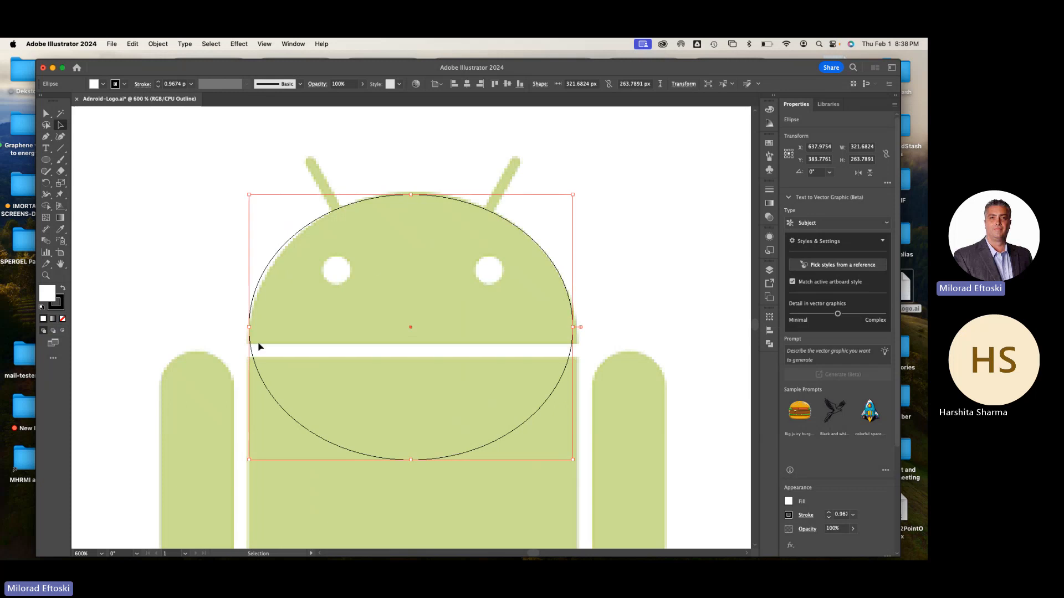
pyautogui.moveTo(410, 459); pyautogui.dragTo(413, 475)
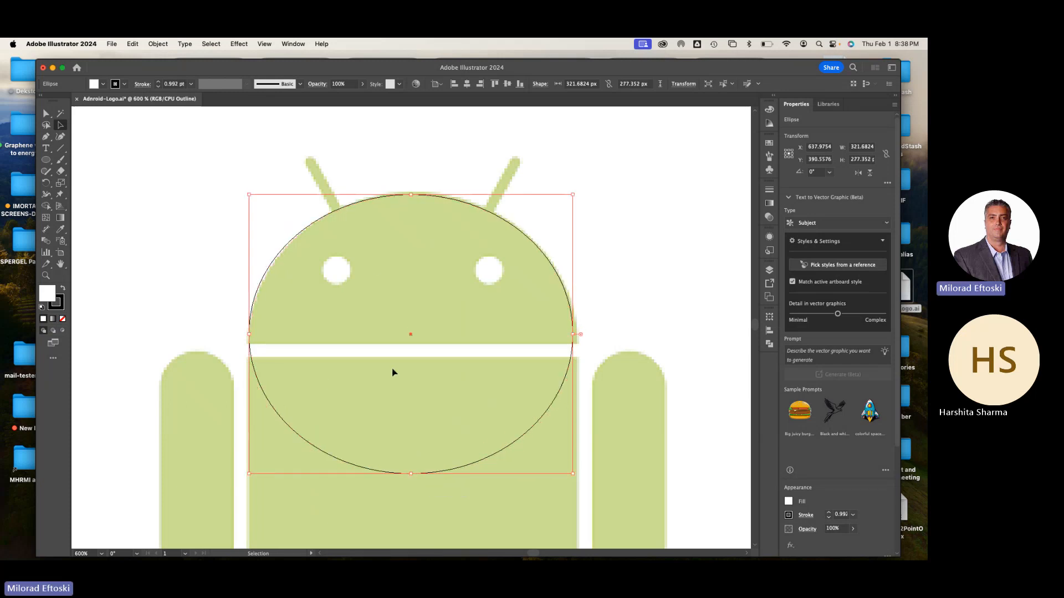
pyautogui.press('Right')
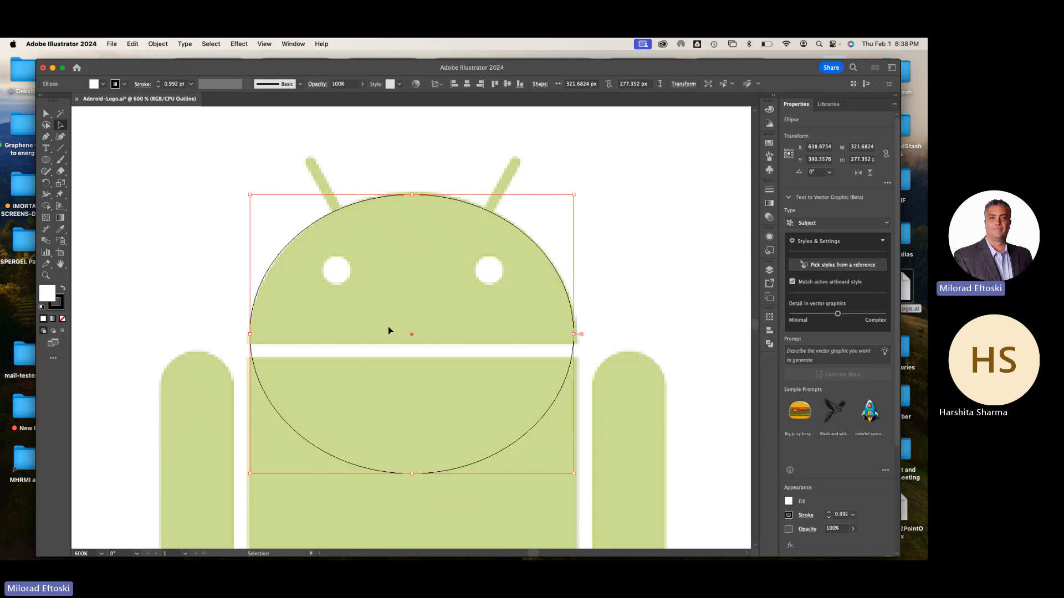
pyautogui.press('Right')
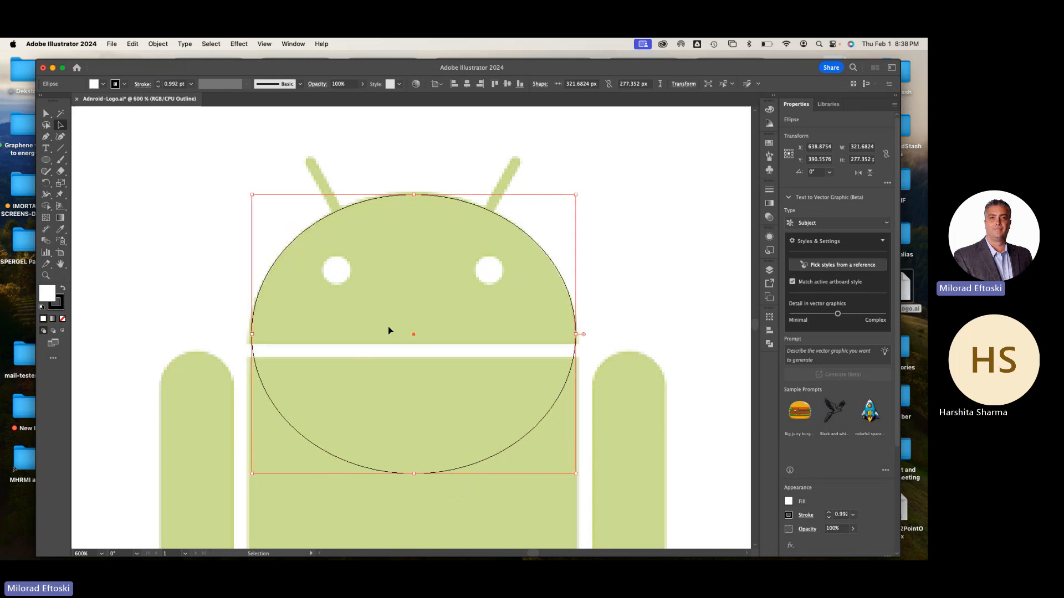
# Nudge the head ellipse slightly up and right, and stretch it downward to a height of about 292 px
pyautogui.press('Up')
pyautogui.press('Right')
pyautogui.press('Right')
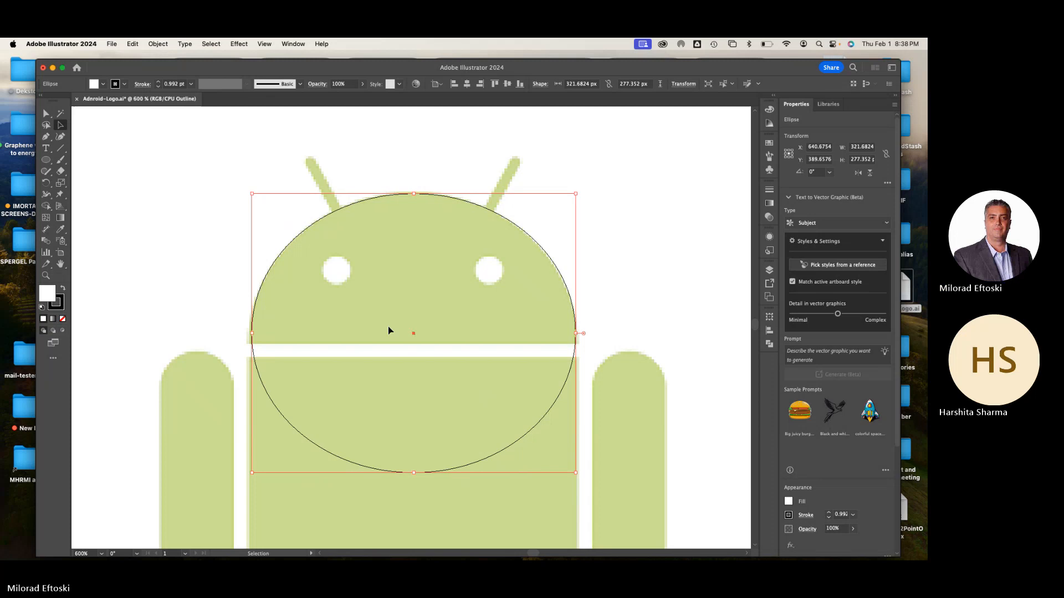
pyautogui.press('Left')
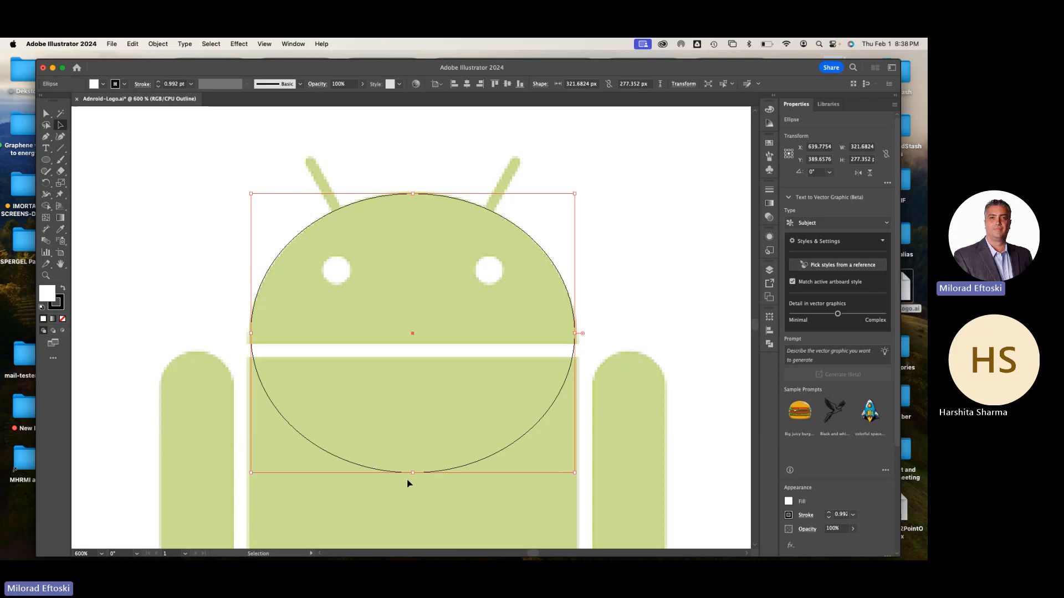
pyautogui.moveTo(414, 474)
pyautogui.mouseDown()
pyautogui.moveTo(419, 499)
pyautogui.moveTo(415, 487)
pyautogui.mouseUp()
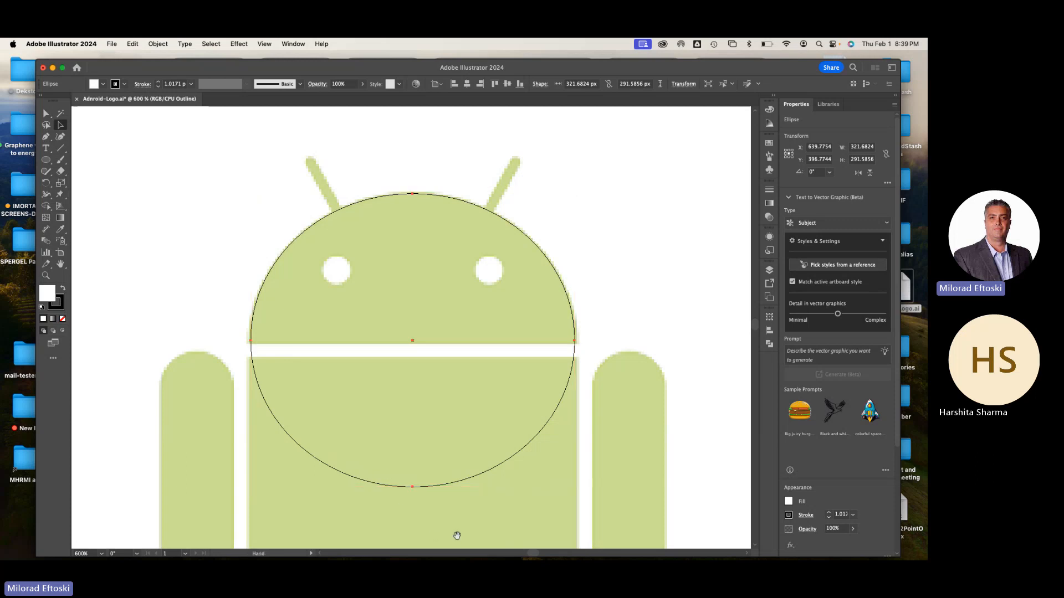
# Examine the ellipse against the Android's head at 800% zoom, switching between Preview and Outline modes
pyautogui.scroll(-5, 499, 288)
pyautogui.hscroll(3, 499, 288)
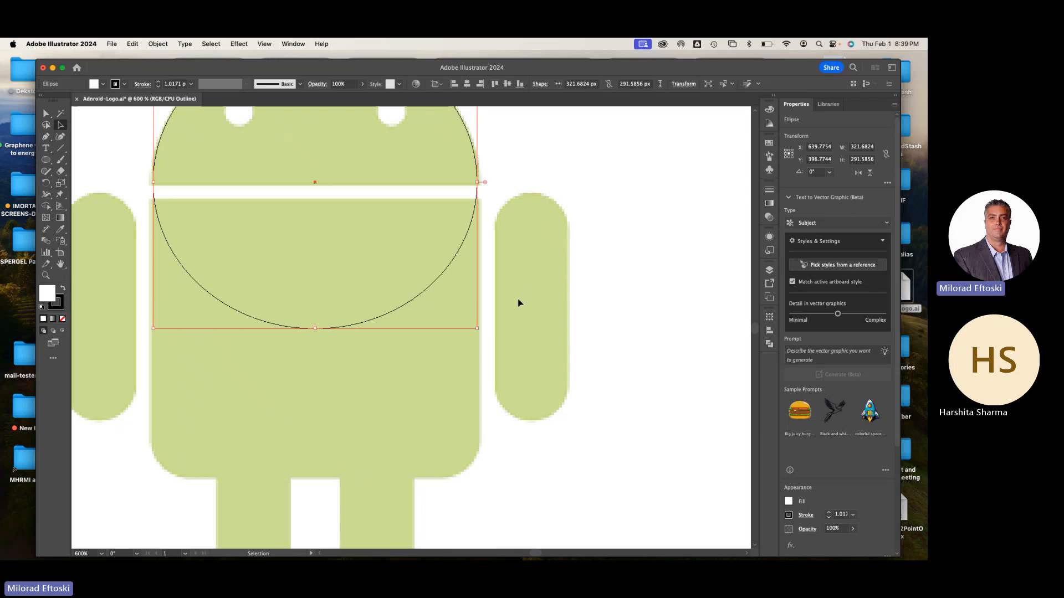
pyautogui.moveTo(293, 277); pyautogui.dragTo(368, 357)
pyautogui.press('super+plus')
pyautogui.press('v')
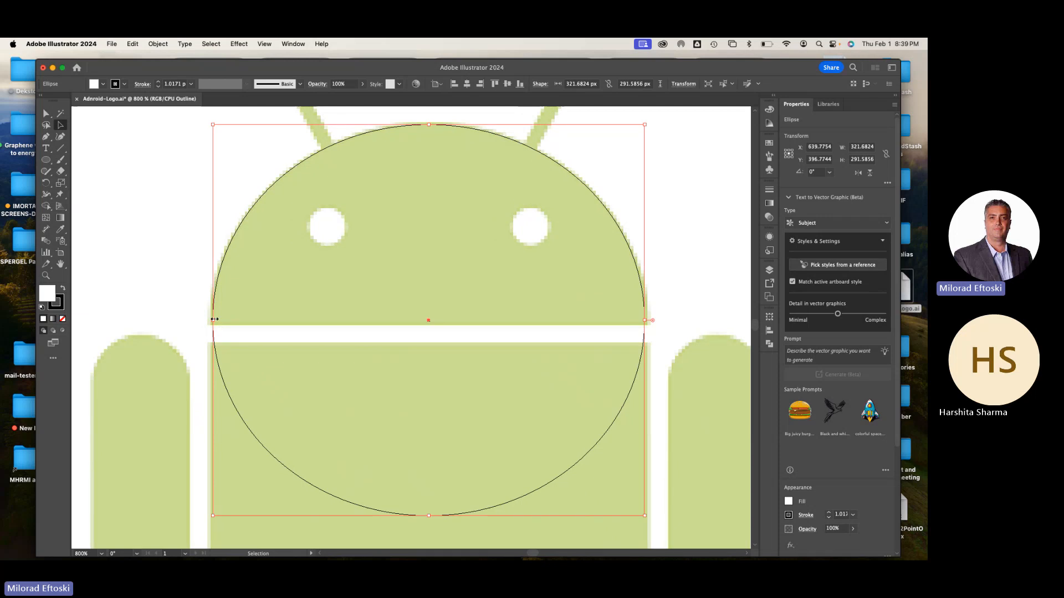
pyautogui.press('super+y')
pyautogui.press('super+y')
pyautogui.press('super+y')
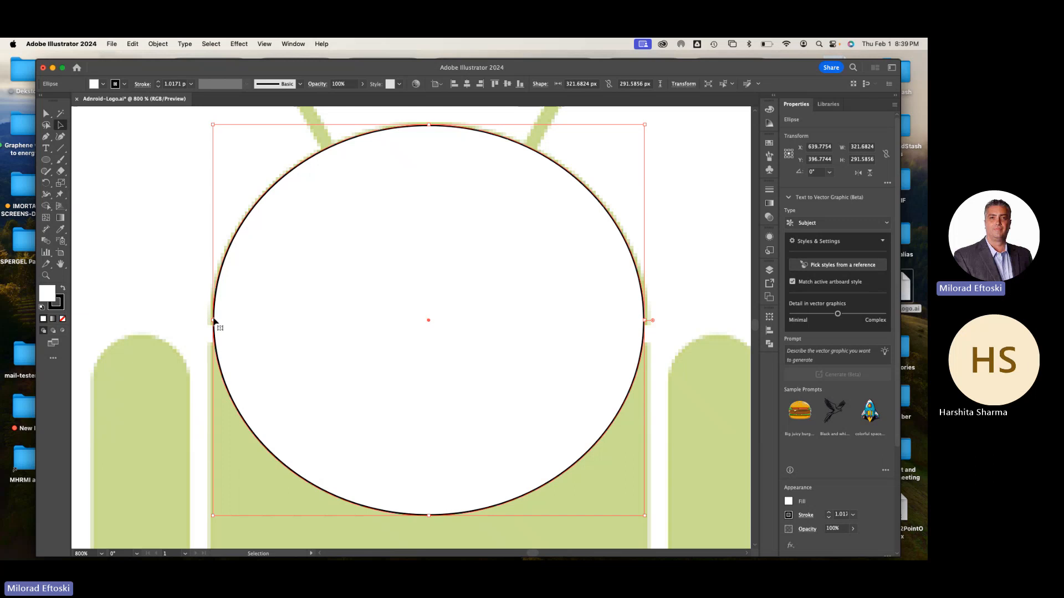
pyautogui.press('super+y')
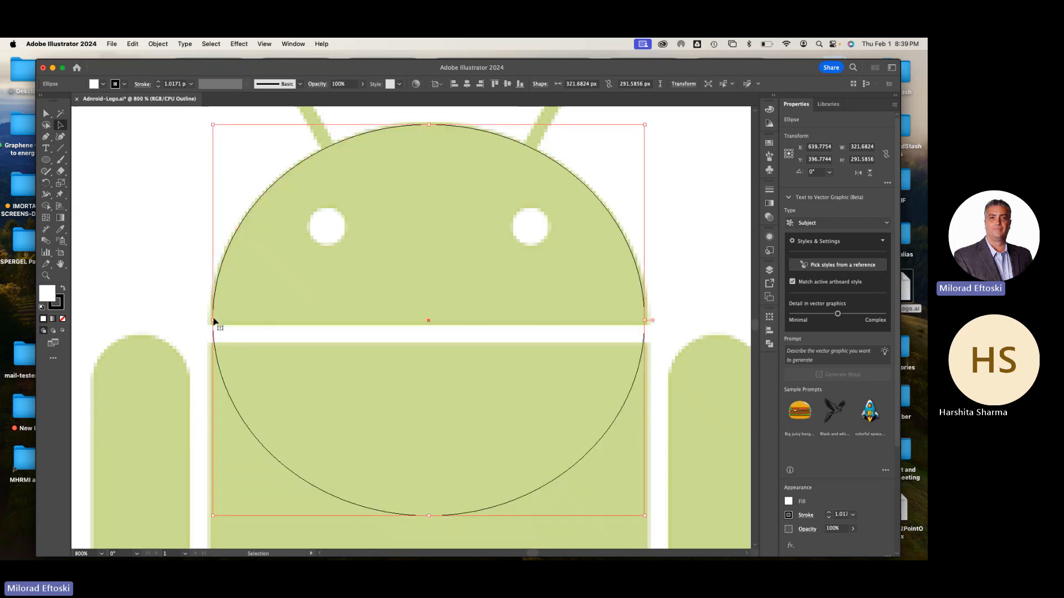
# Cut the ellipse at its left and right anchor points with the Scissors tool
pyautogui.click(61, 173)
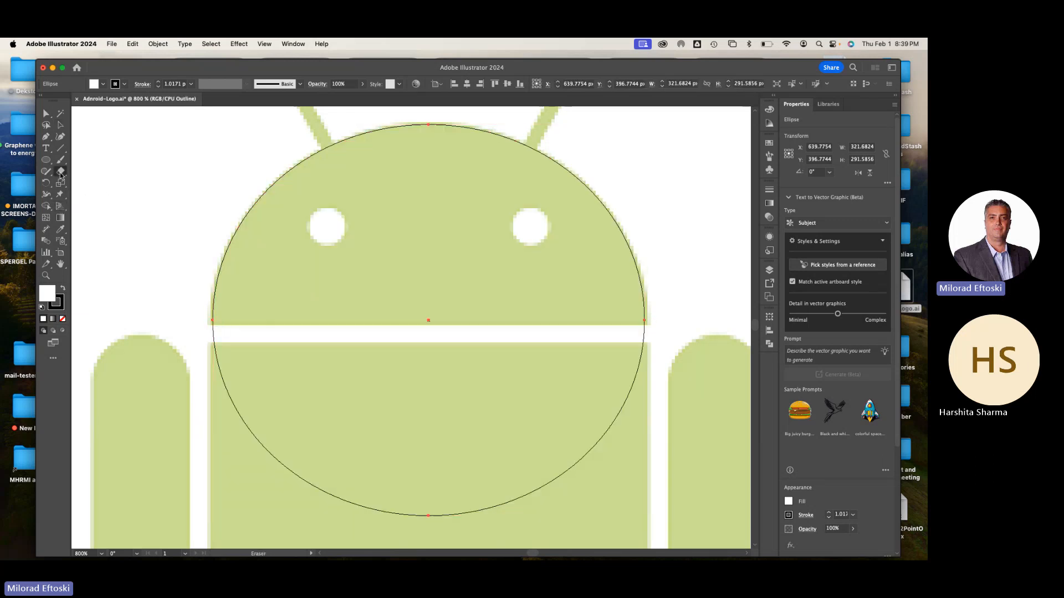
pyautogui.click(61, 175)
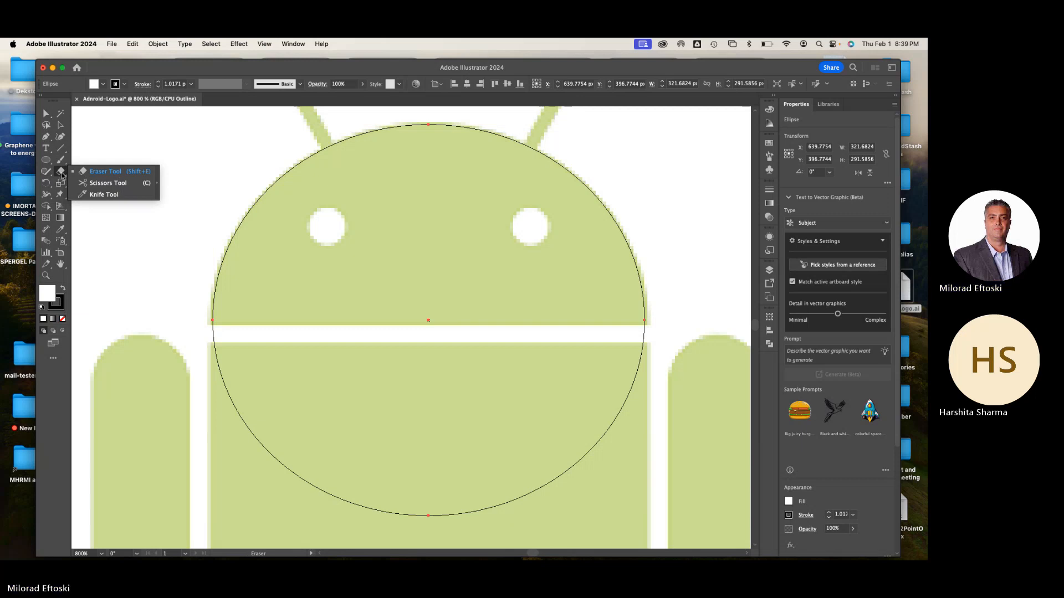
pyautogui.click(106, 183)
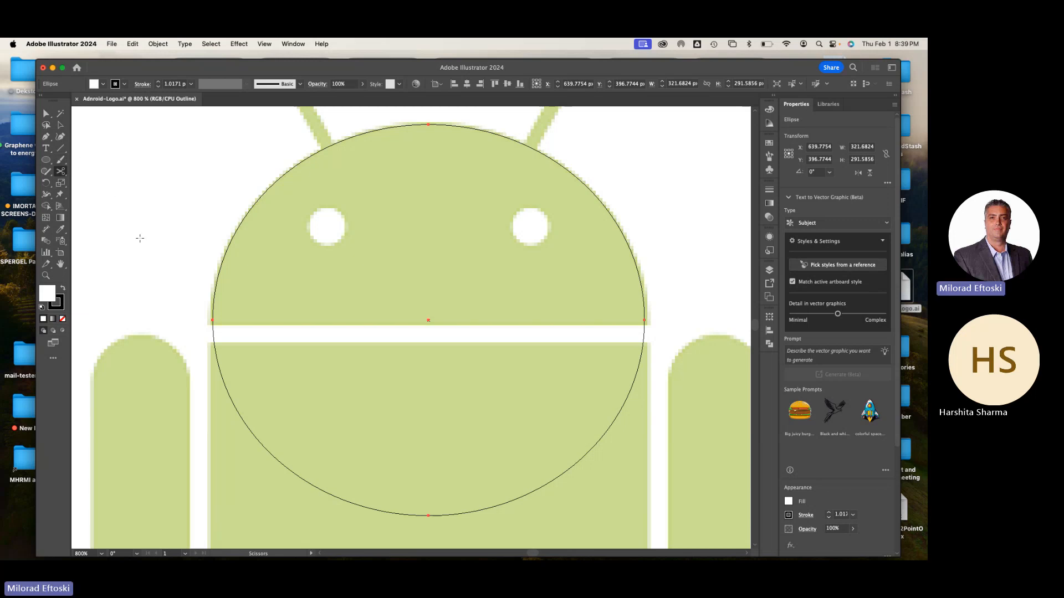
pyautogui.click(213, 320)
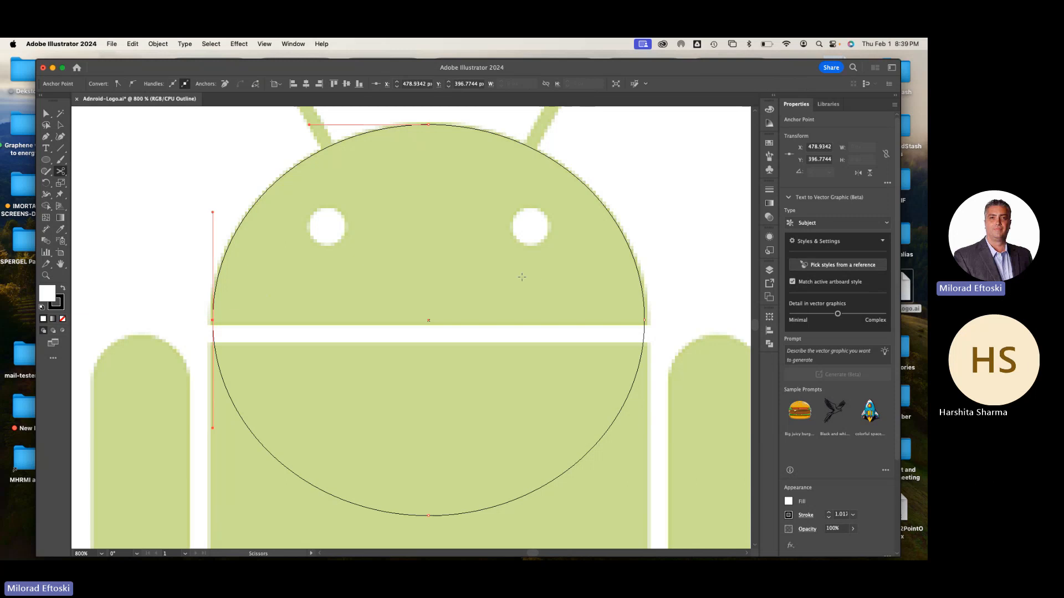
pyautogui.click(644, 320)
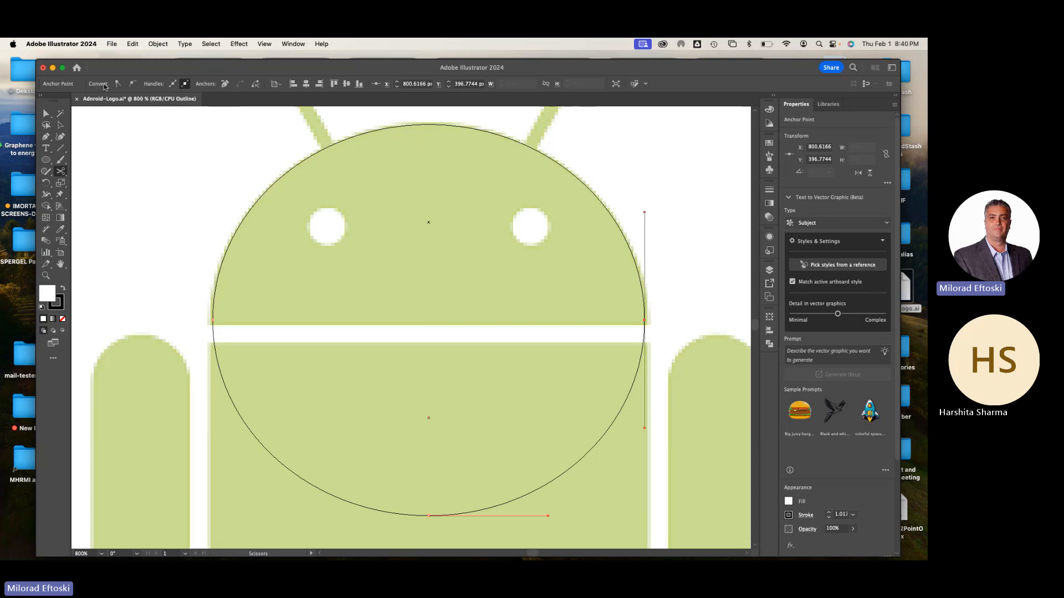
# Return to Preview mode, pull the lower half of the cut ellipse away, and delete it
pyautogui.click(61, 125)
pyautogui.click(164, 154)
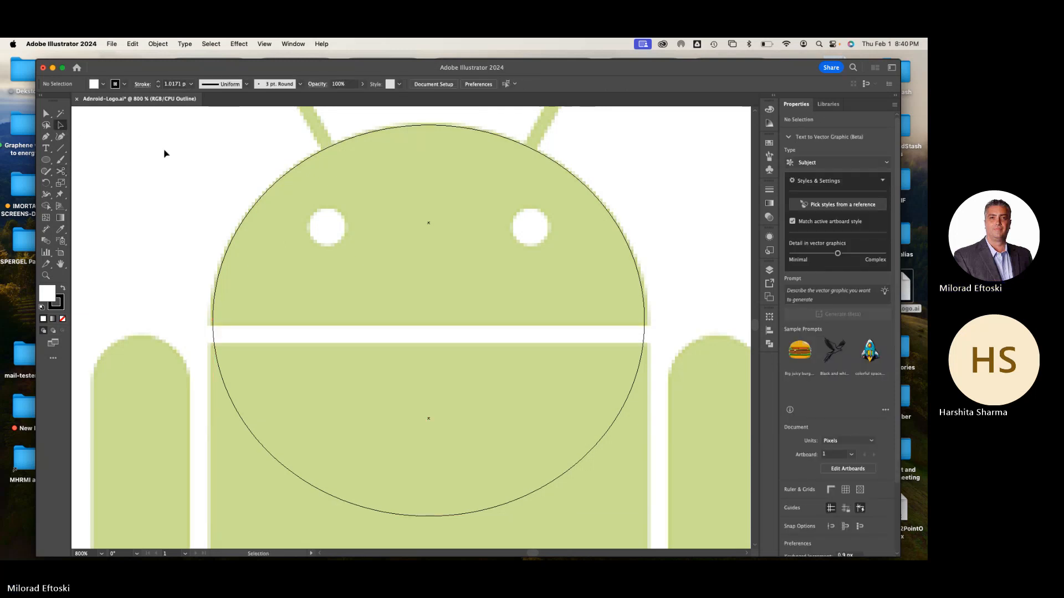
pyautogui.press('super+y')
pyautogui.press('super+y')
pyautogui.press('super+y')
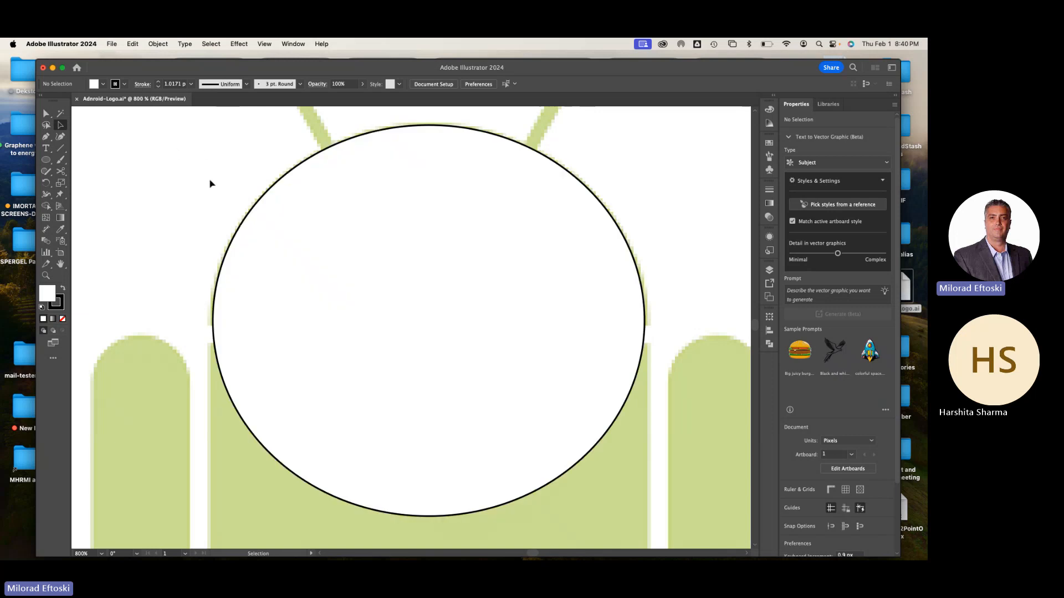
pyautogui.click(384, 415)
pyautogui.moveTo(384, 415); pyautogui.dragTo(354, 447)
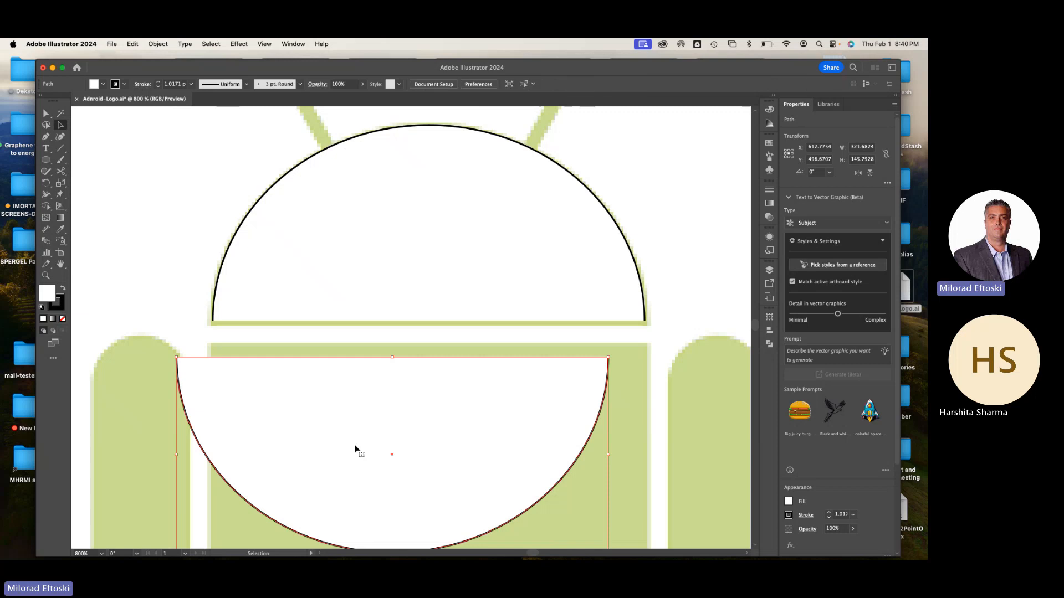
pyautogui.press('Delete')
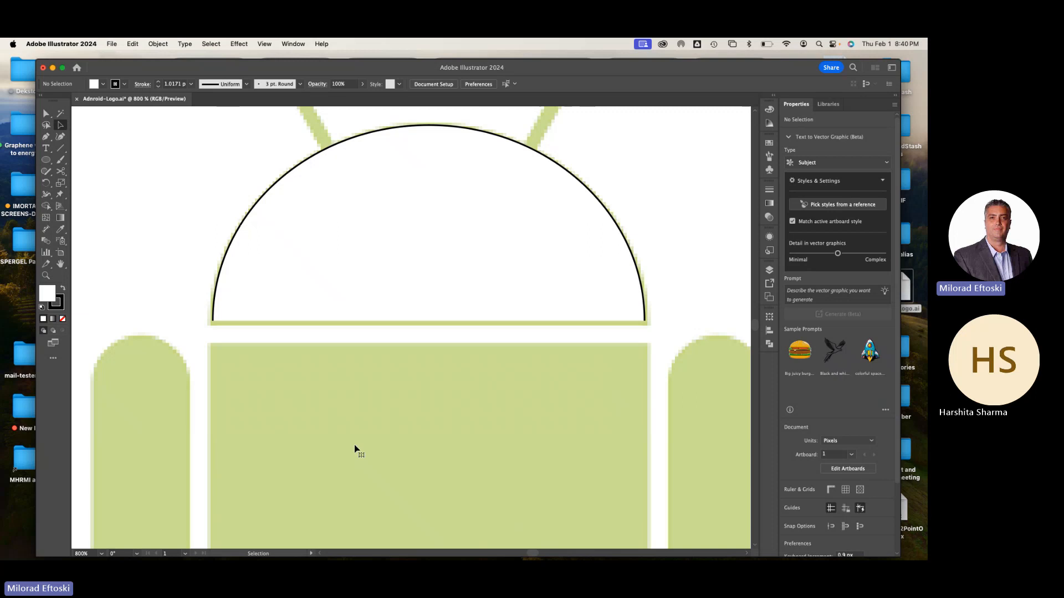
# Move the half-ellipse's two end anchor points outward and down to the base corners of the template head
pyautogui.click(46, 113)
pyautogui.click(212, 322)
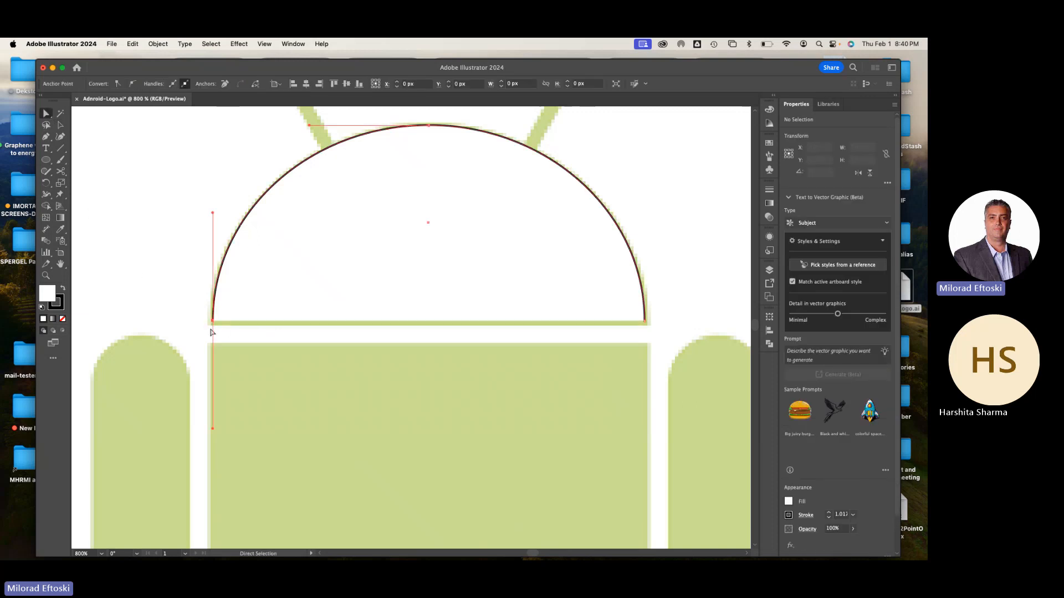
pyautogui.moveTo(213, 321); pyautogui.dragTo(210, 325)
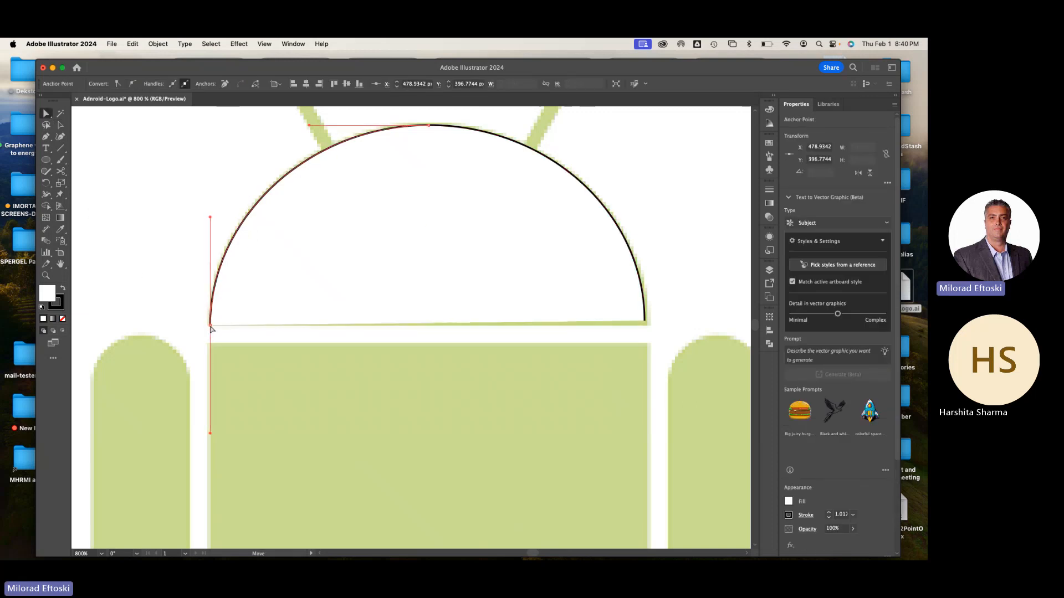
pyautogui.moveTo(645, 321); pyautogui.dragTo(647, 324)
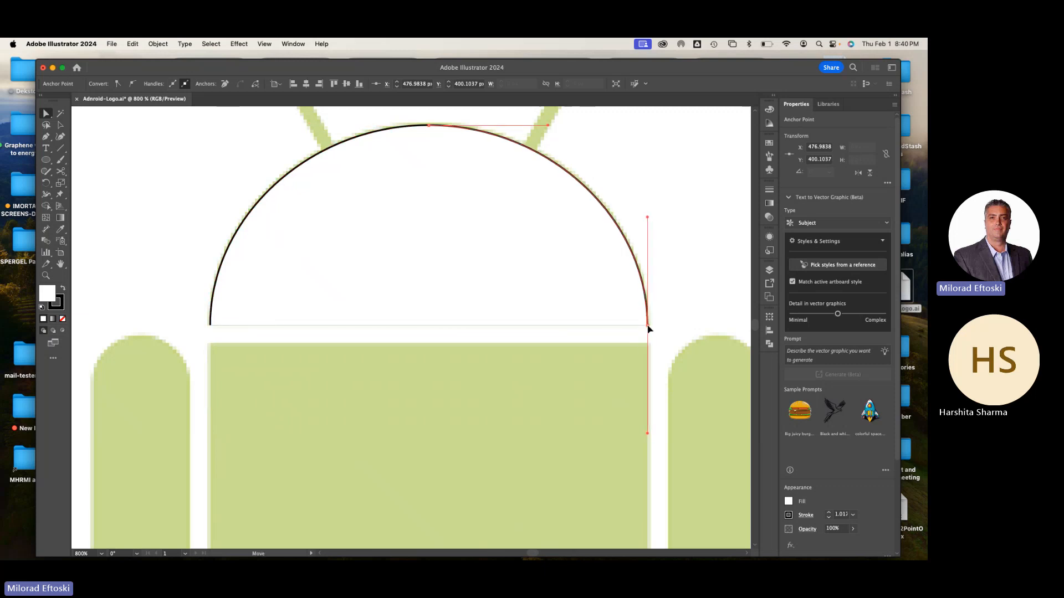
pyautogui.click(667, 337)
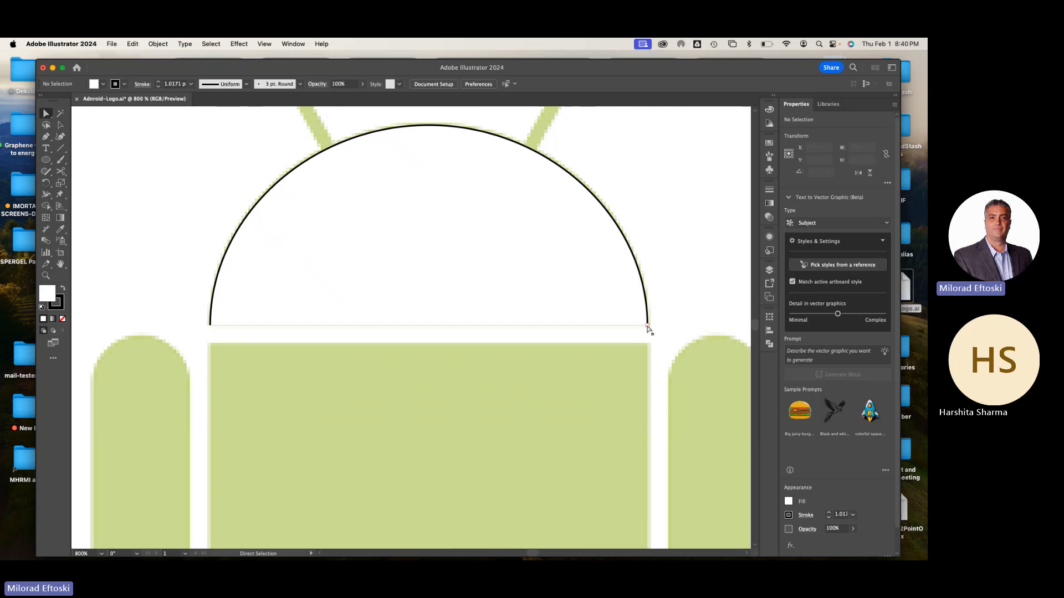
# Join the two end points of the half-ellipse to close the head shape with a straight base
pyautogui.click(648, 327)
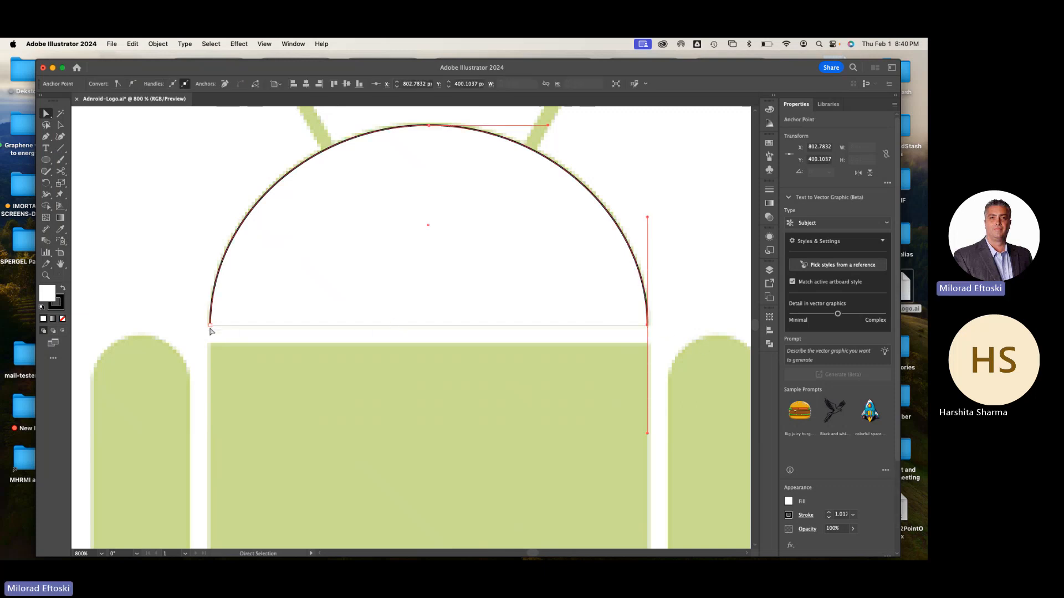
pyautogui.keyDown('shift'); pyautogui.click(210, 325); pyautogui.keyUp('shift')
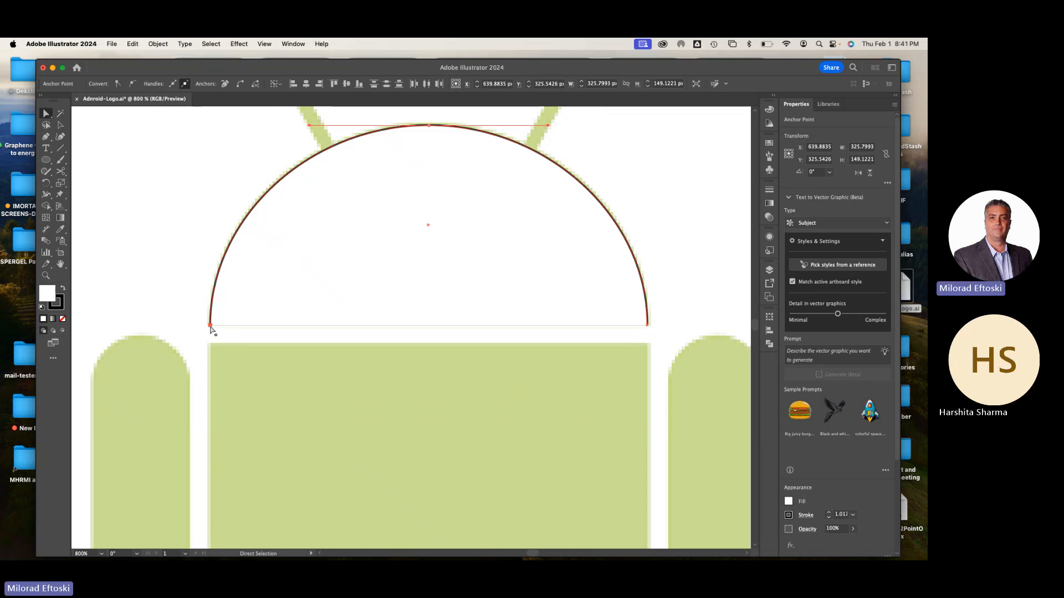
pyautogui.press('super+j')
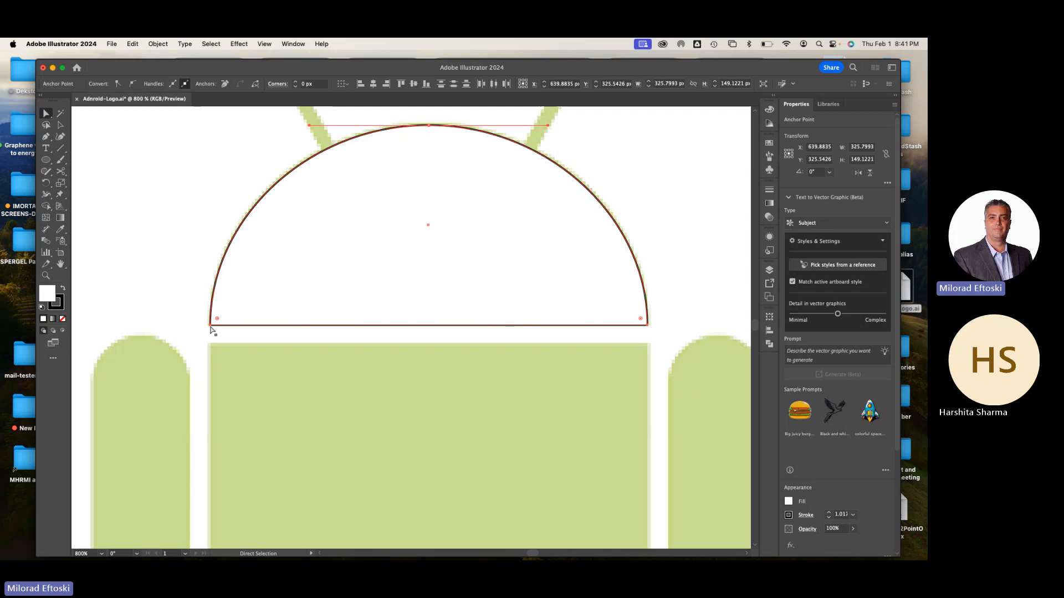
pyautogui.press('super+z')
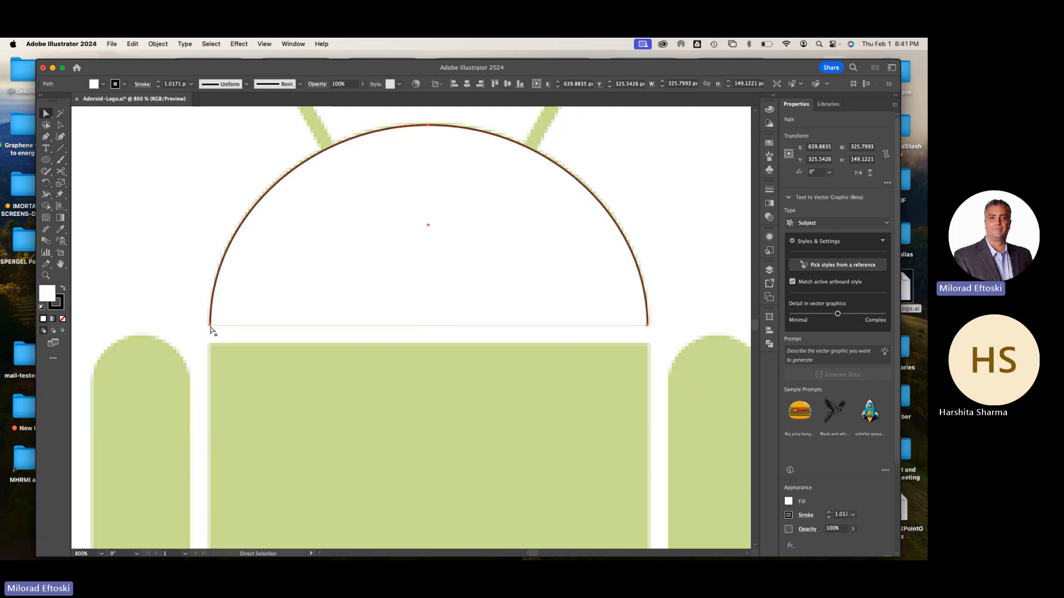
pyautogui.click(157, 43)
pyautogui.moveTo(200, 297)
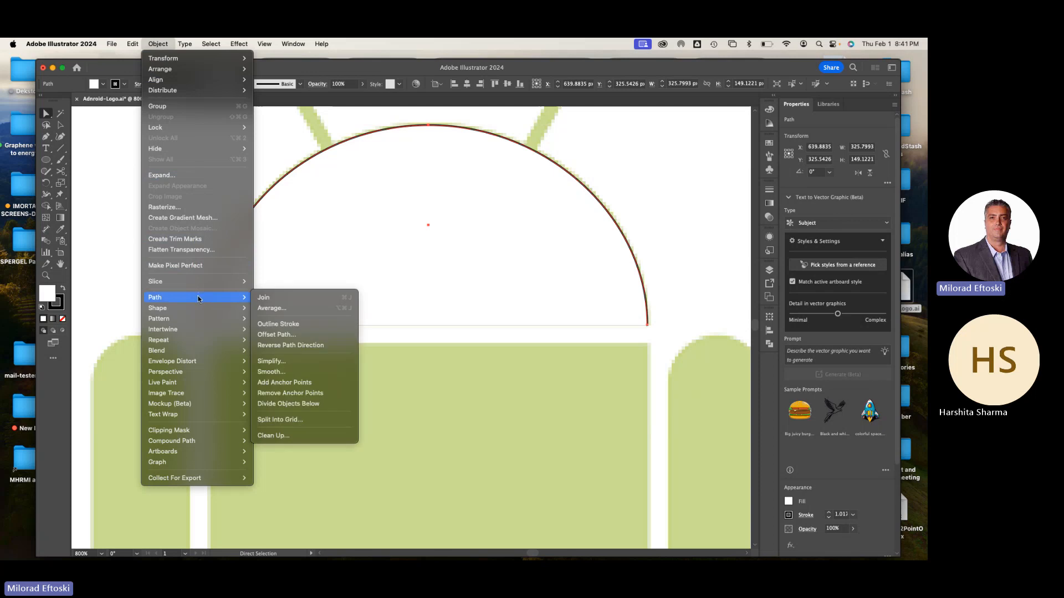
pyautogui.click(291, 298)
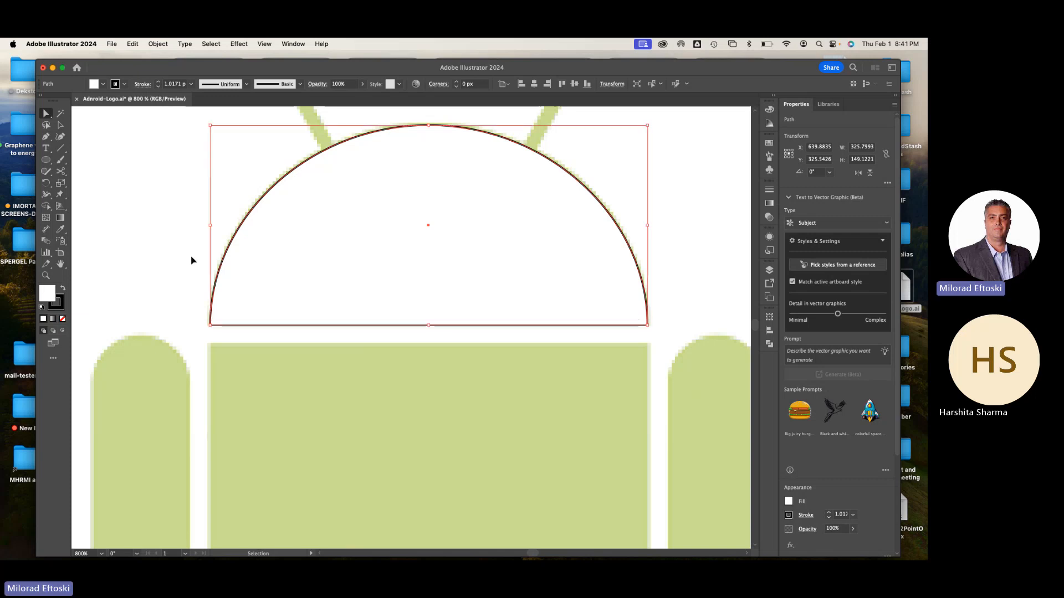
# Try moving the closed head shape away from the template, then undo the move and deselect it
pyautogui.press('super+minus')
pyautogui.click(61, 125)
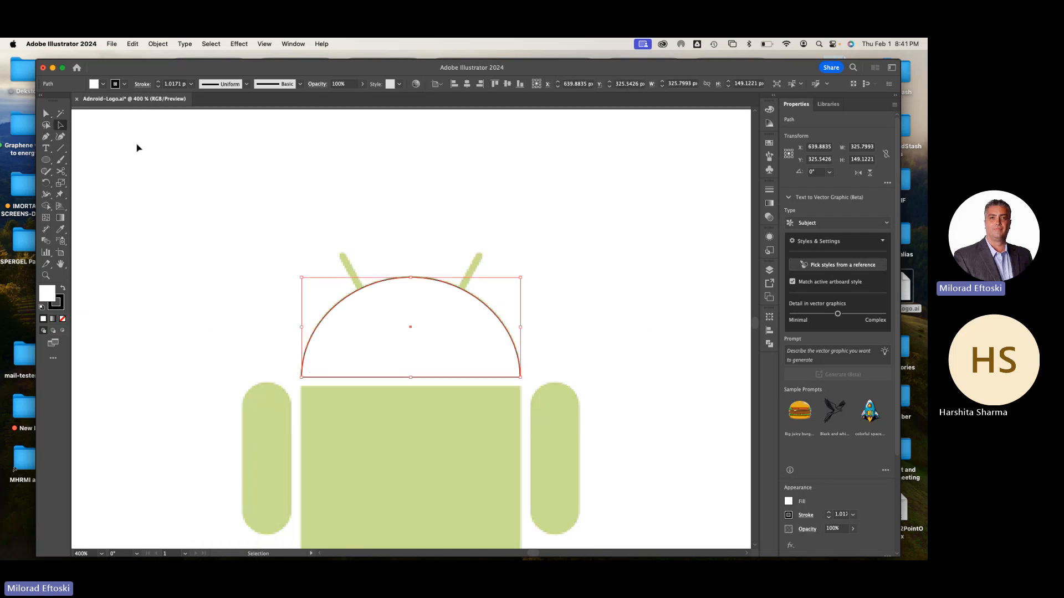
pyautogui.click(137, 146)
pyautogui.moveTo(377, 311); pyautogui.dragTo(482, 237)
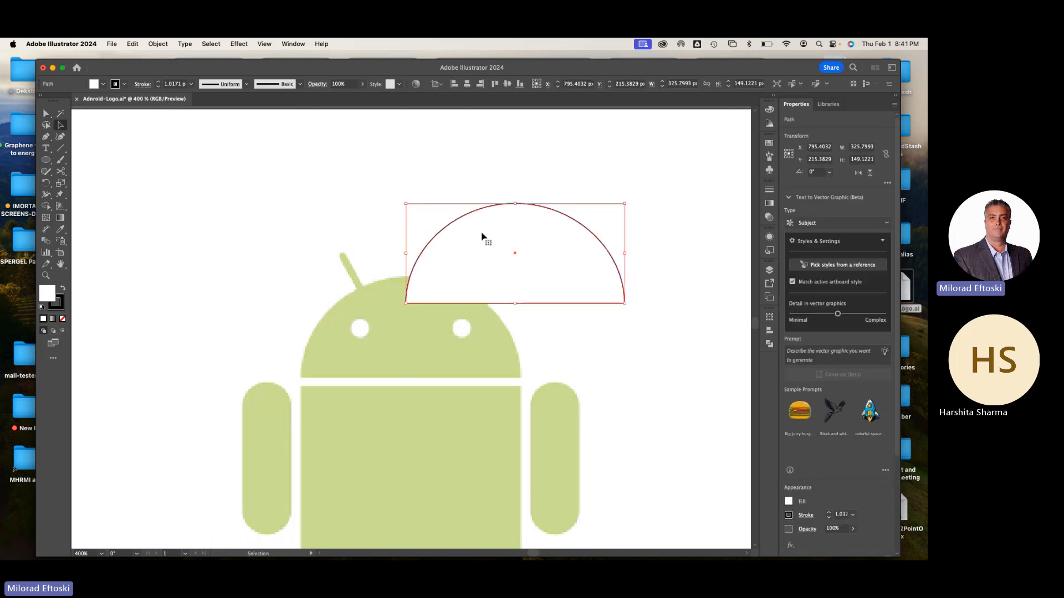
pyautogui.press('super+z')
pyautogui.click(418, 209)
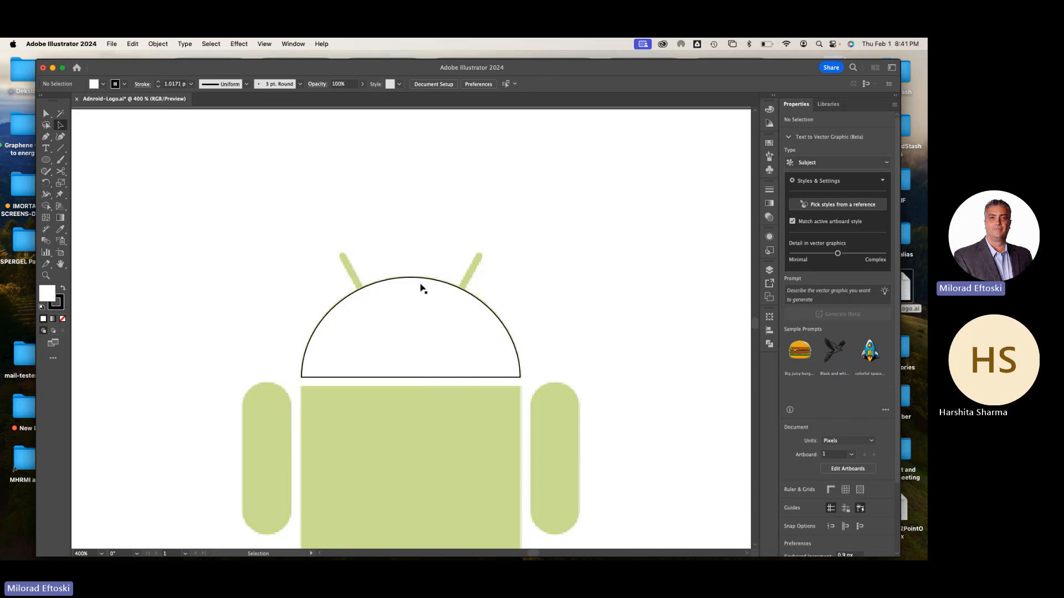
# Draw a rectangle about 327 by 280 px over the Android's torso with the Rectangle tool
pyautogui.moveTo(496, 398); pyautogui.dragTo(462, 278)
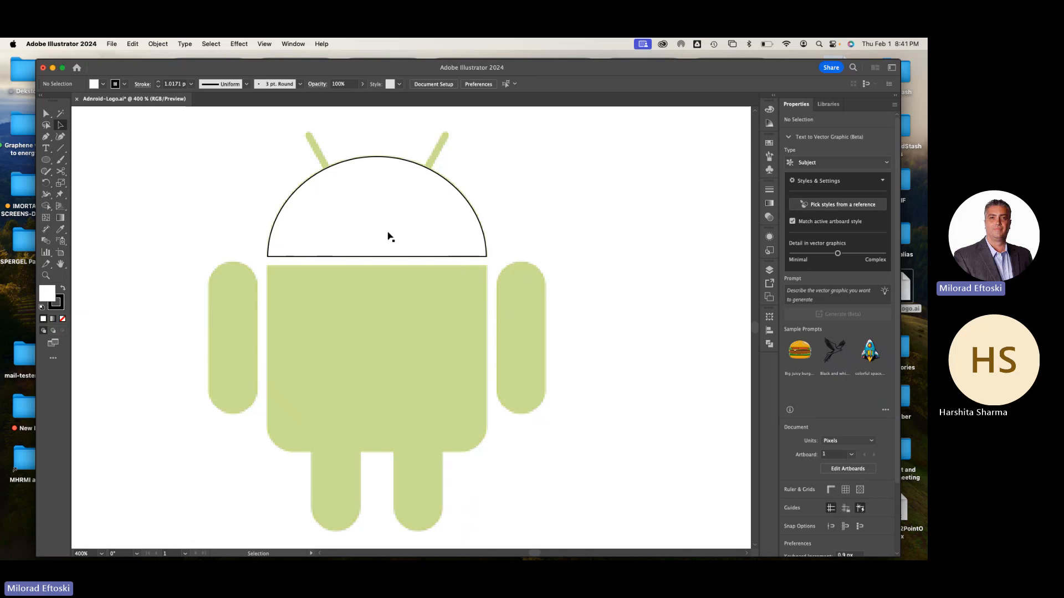
pyautogui.click(47, 162)
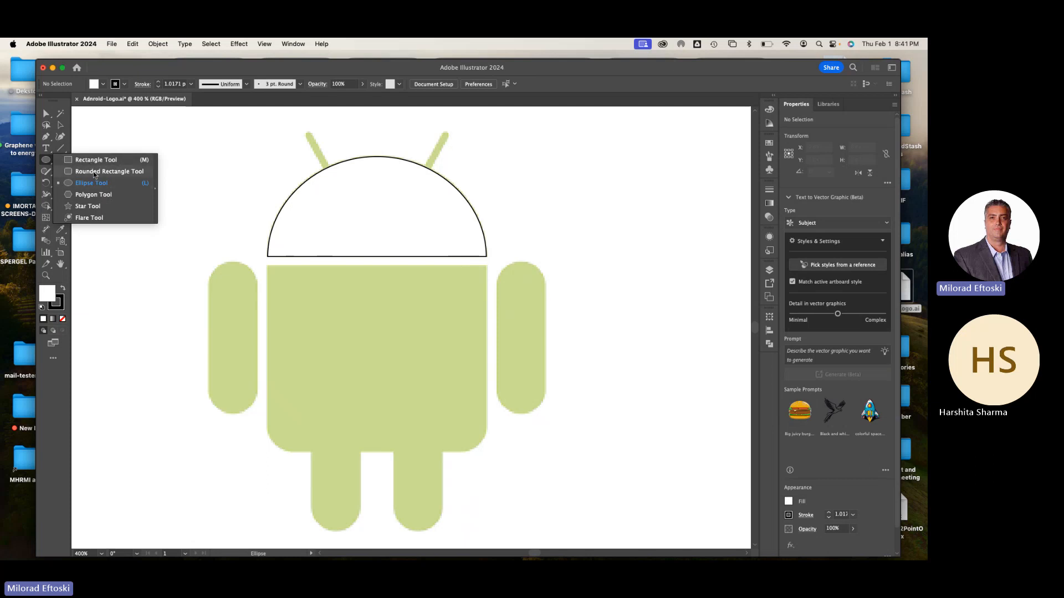
pyautogui.click(93, 161)
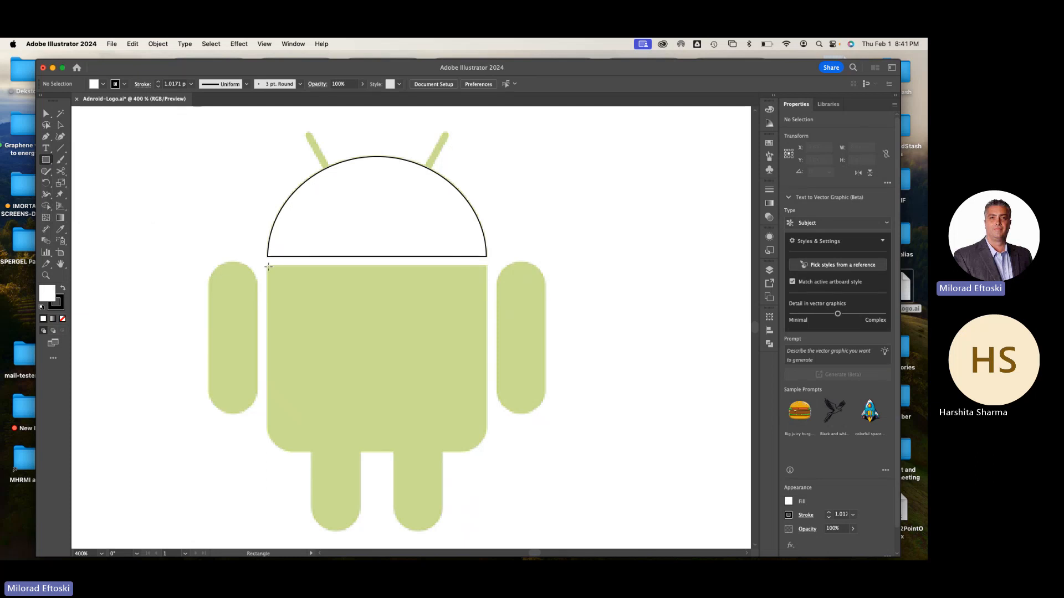
pyautogui.moveTo(267, 266); pyautogui.dragTo(486, 454)
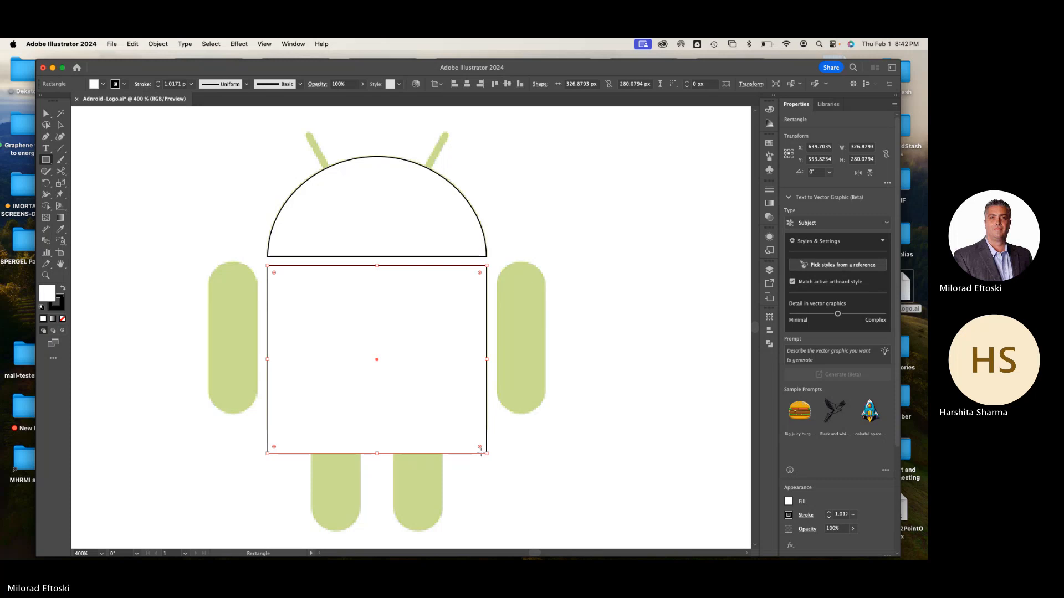
# Round all four corners of the torso rectangle to a radius of about 47 px
pyautogui.click(60, 125)
pyautogui.click(160, 160)
pyautogui.click(302, 278)
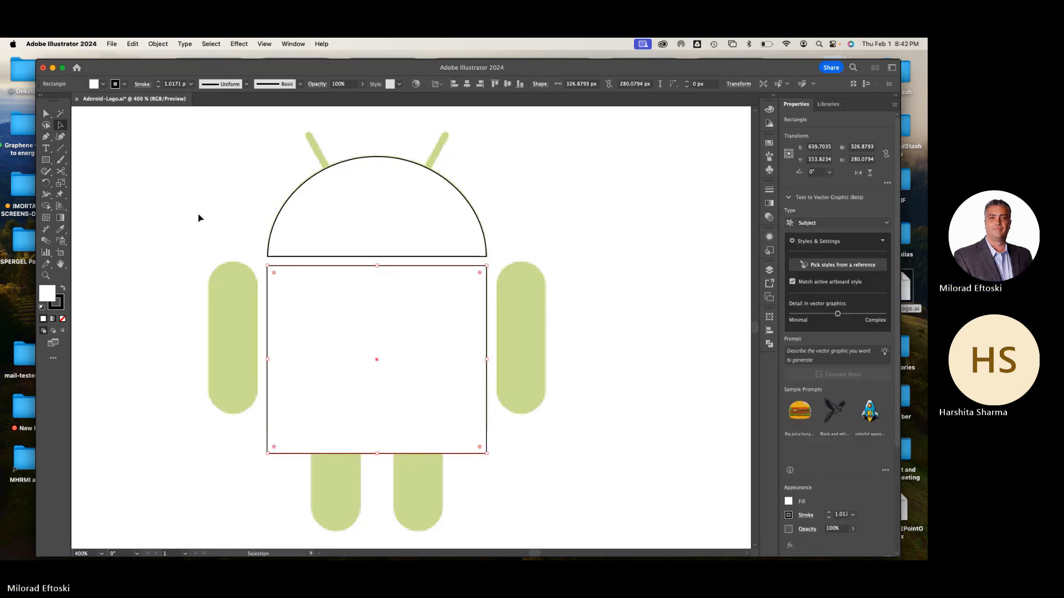
pyautogui.moveTo(480, 447); pyautogui.dragTo(465, 416)
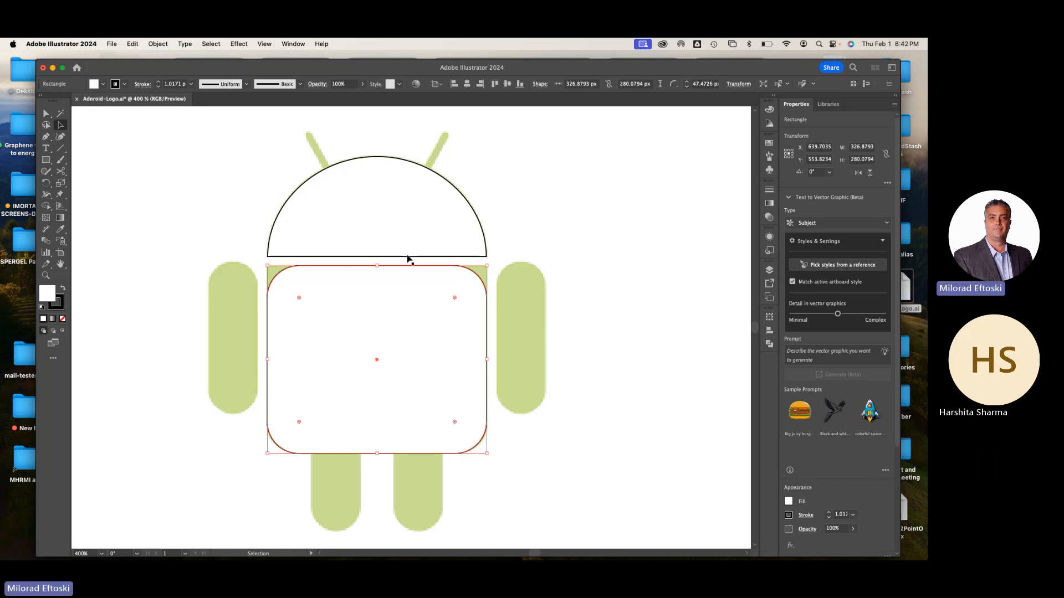
# Undo the rounding of all four corners of the torso rectangle and deselect it
pyautogui.press('super+z')
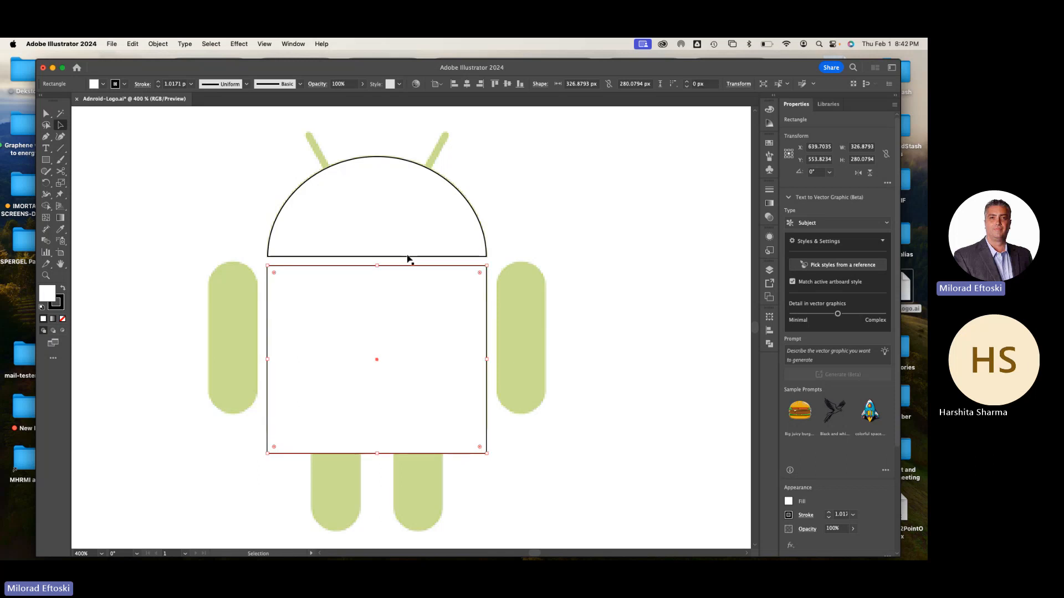
pyautogui.click(46, 114)
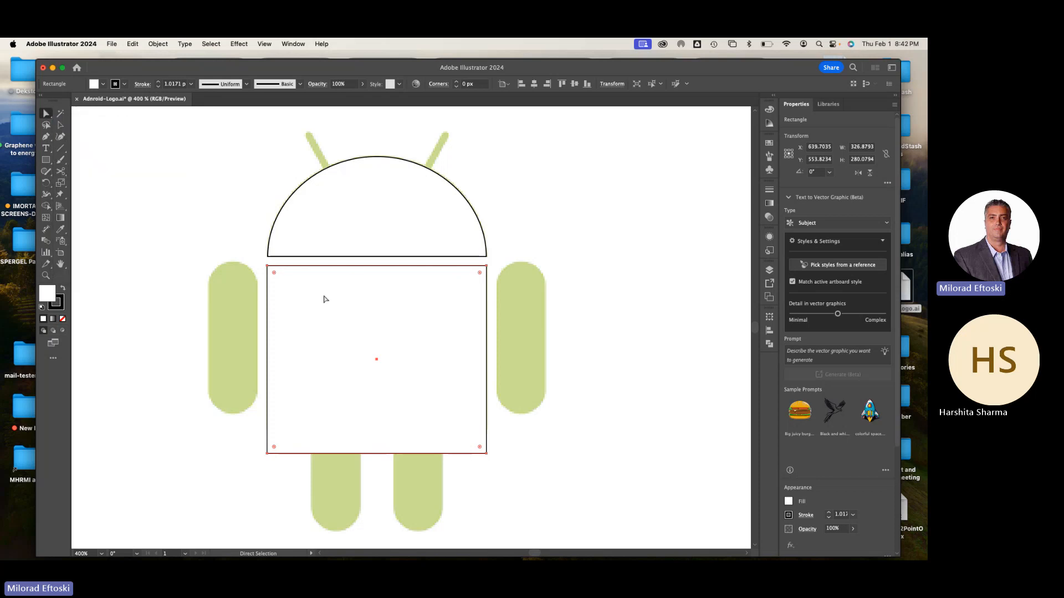
pyautogui.click(218, 219)
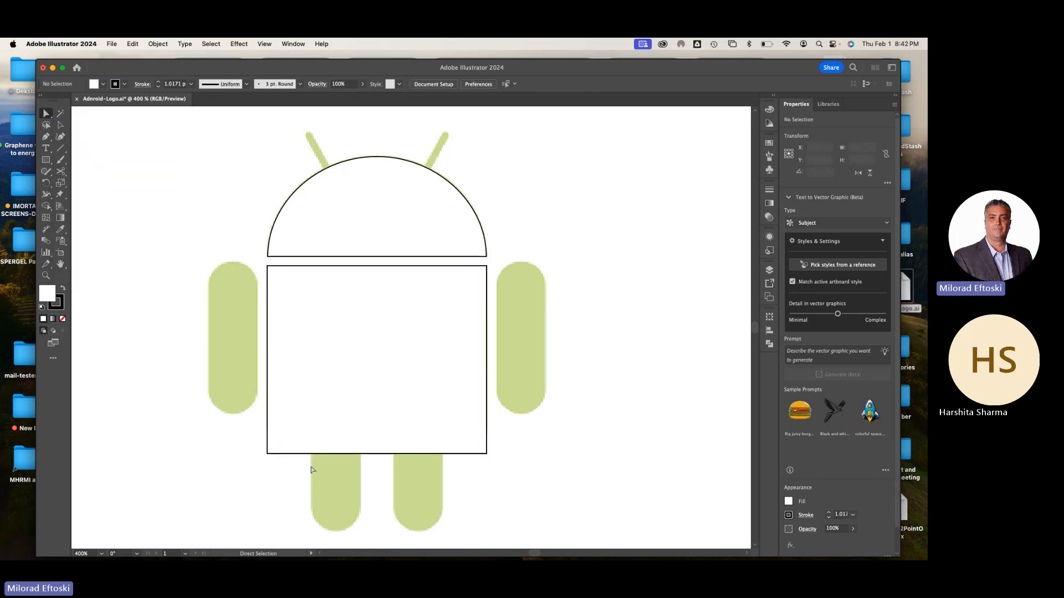
# Round only the two bottom corners of the torso rectangle to a radius of about 44 px, then deselect it
pyautogui.click(268, 454)
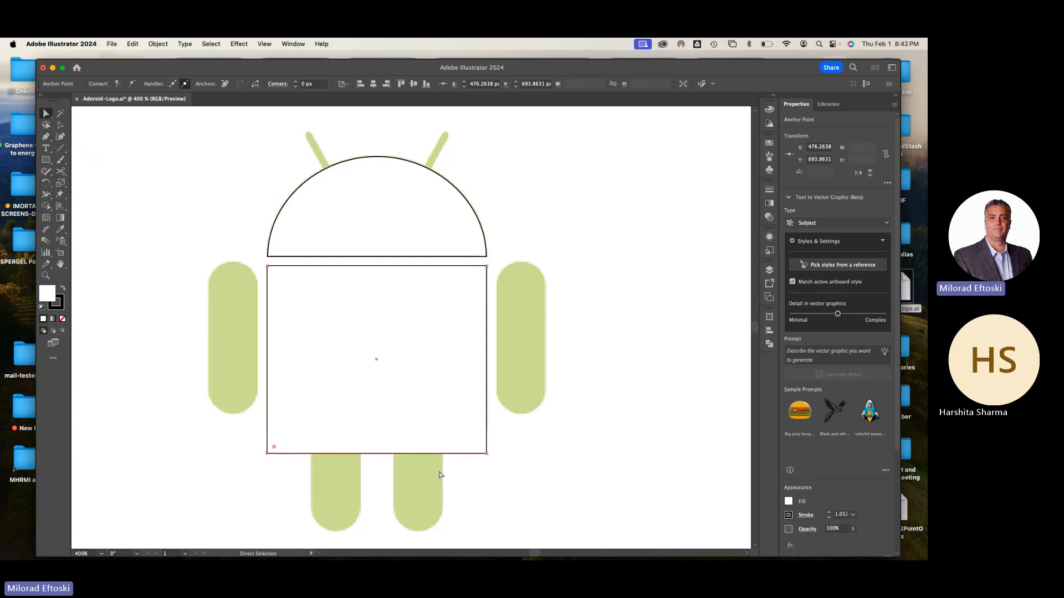
pyautogui.keyDown('shift'); pyautogui.click(487, 454); pyautogui.keyUp('shift')
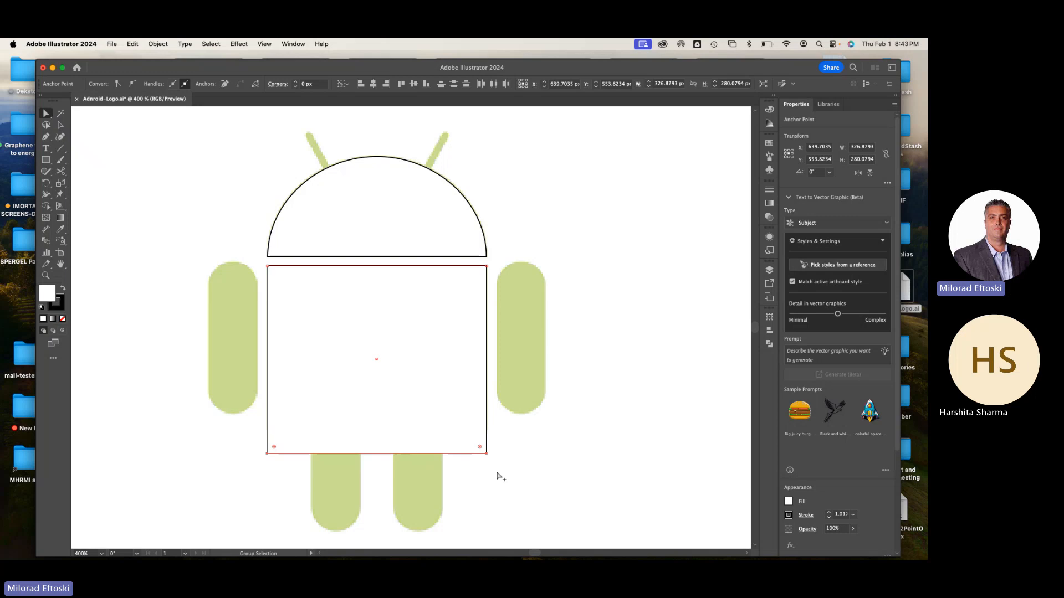
pyautogui.scroll(5, 497, 473)
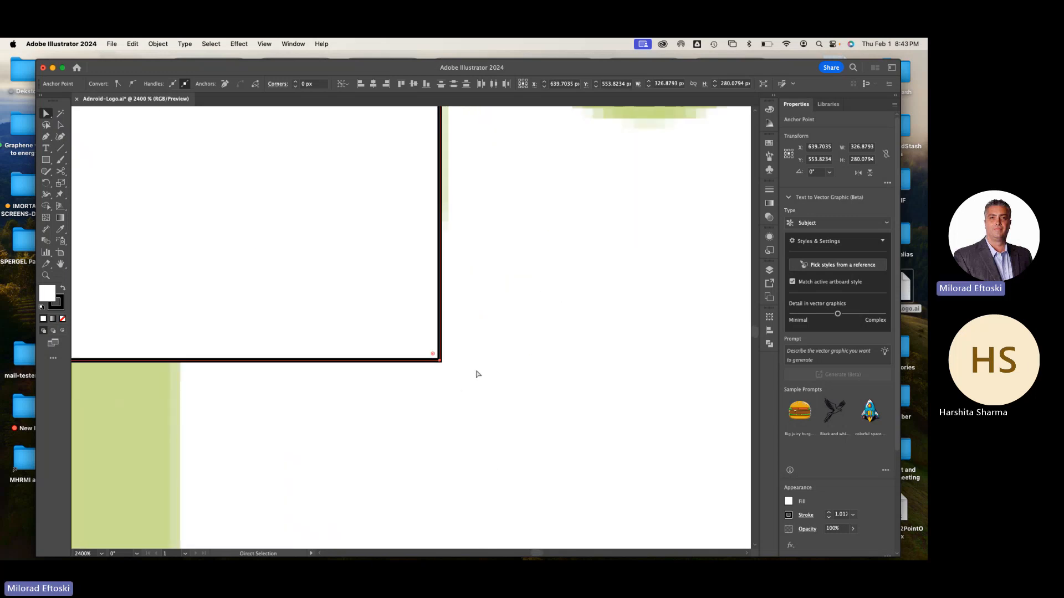
pyautogui.scroll(6, 491, 358)
pyautogui.scroll(3, 491, 357)
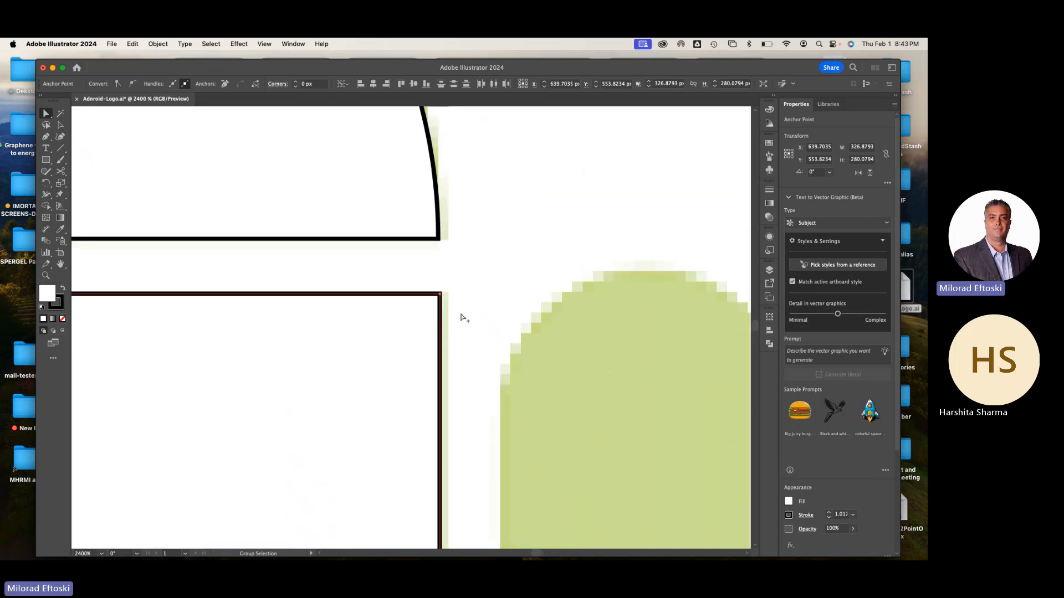
pyautogui.scroll(4, 460, 314)
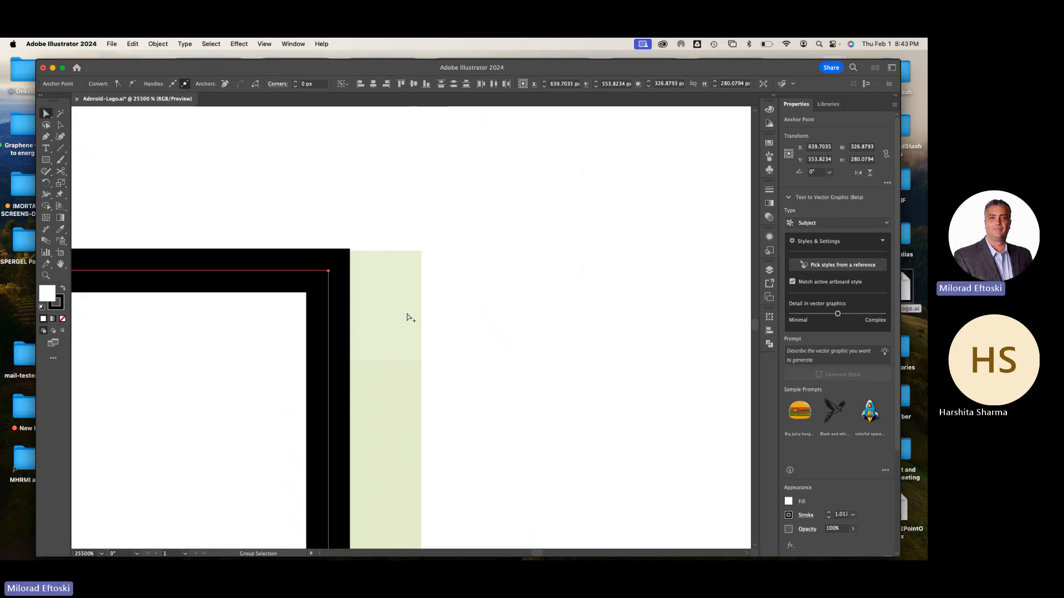
pyautogui.scroll(-6, 408, 317)
pyautogui.scroll(3, 422, 339)
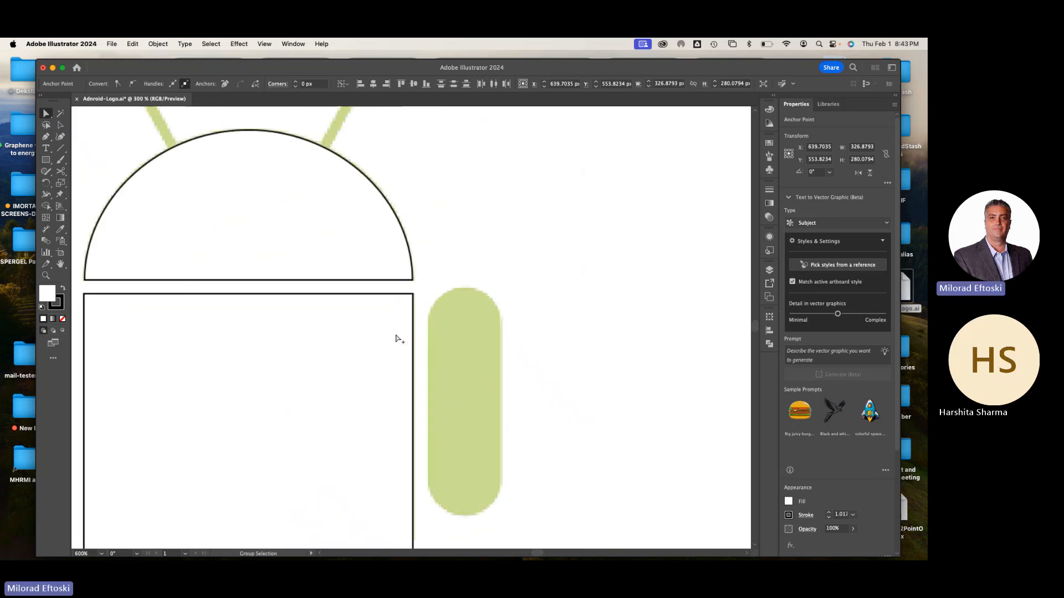
pyautogui.moveTo(377, 361); pyautogui.dragTo(484, 296)
pyautogui.moveTo(437, 355); pyautogui.dragTo(474, 301)
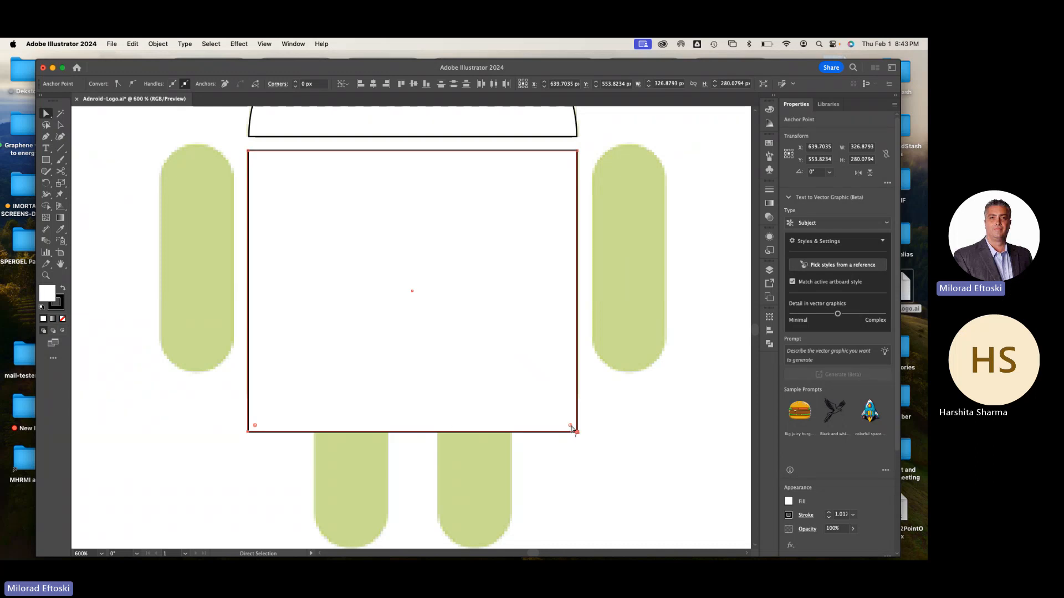
pyautogui.moveTo(570, 426); pyautogui.dragTo(534, 387)
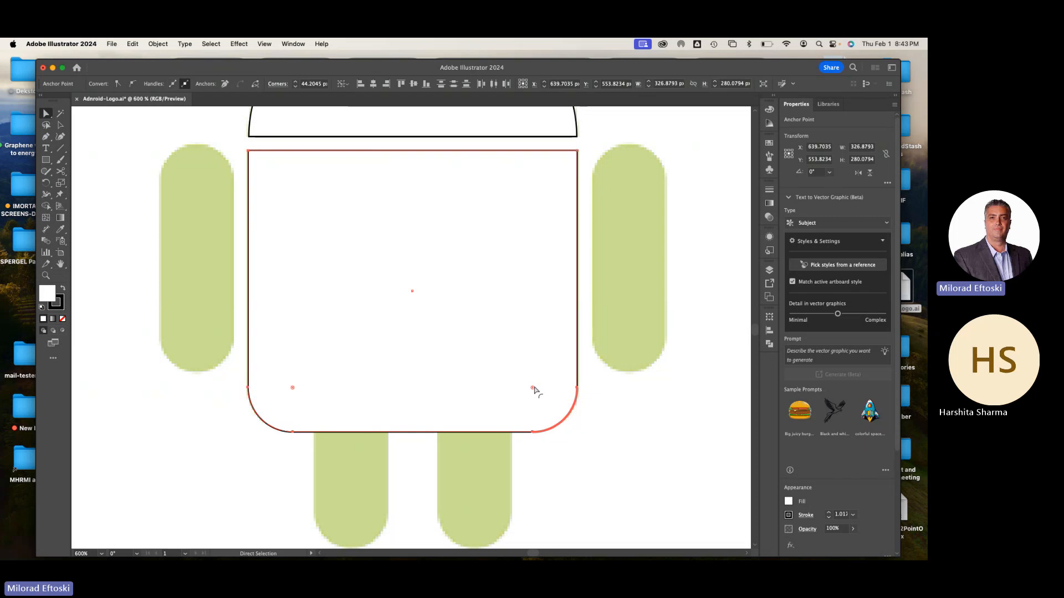
pyautogui.click(661, 433)
pyautogui.press('super+minus')
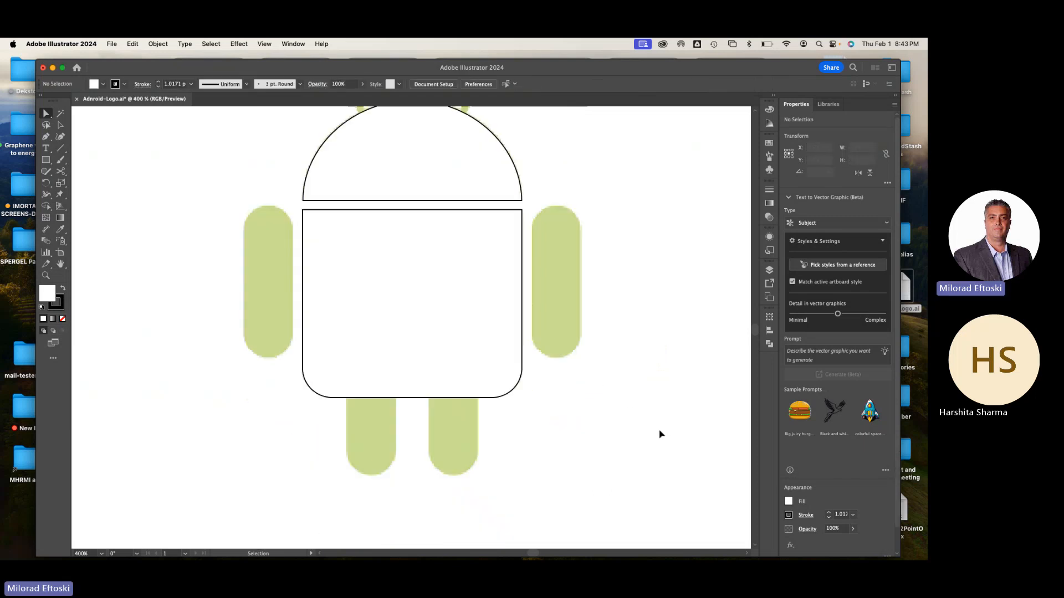
pyautogui.press('super+minus')
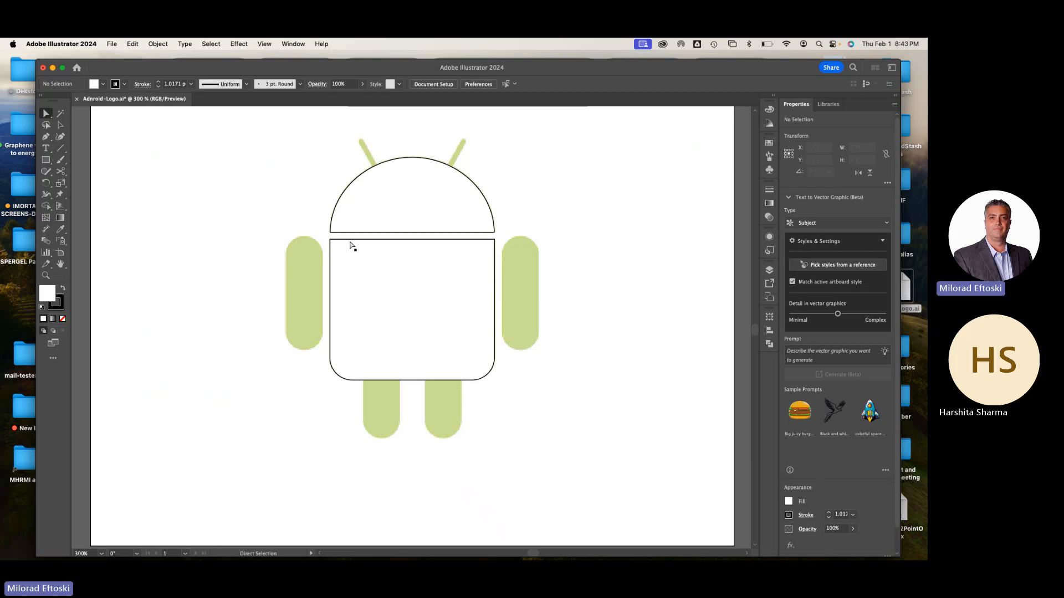
# Draw a rectangle about 74 by 228 px over the Android's left arm and round its corners fully, to a radius of about 37 px
pyautogui.click(46, 159)
pyautogui.moveTo(285, 236); pyautogui.dragTo(323, 351)
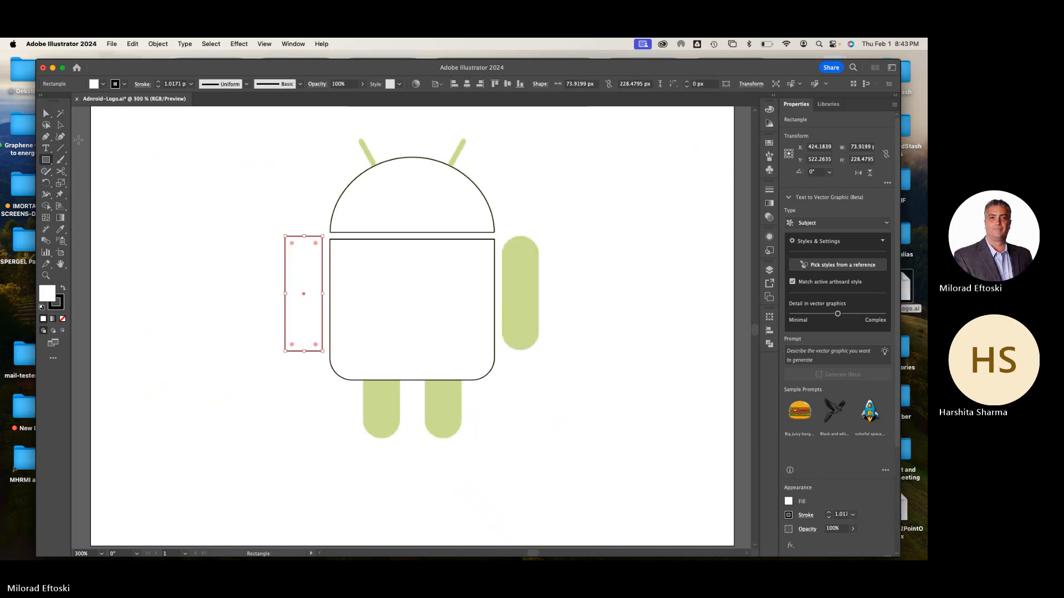
pyautogui.click(60, 125)
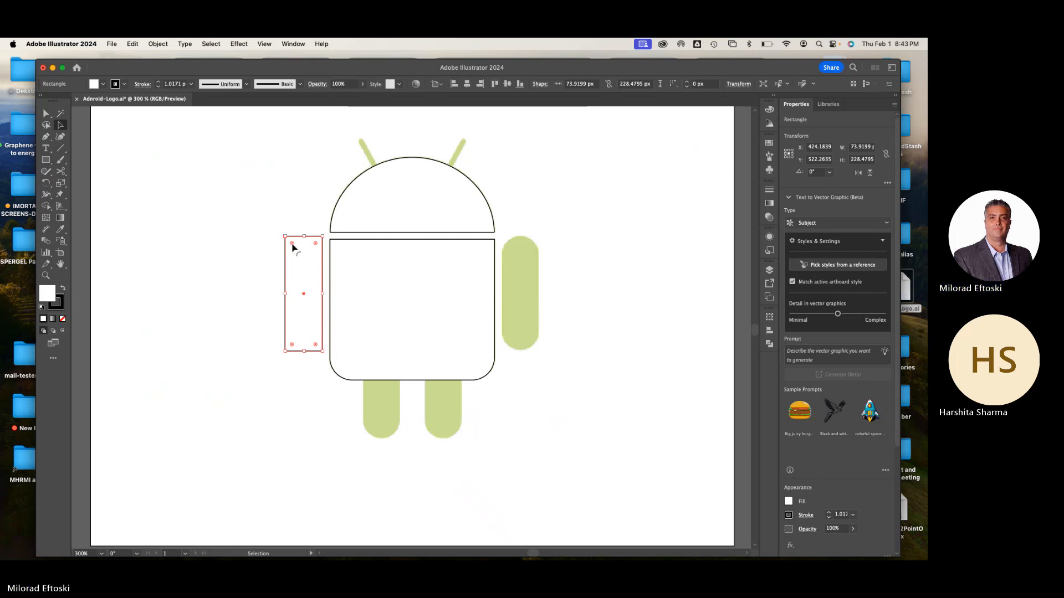
pyautogui.moveTo(292, 244); pyautogui.dragTo(289, 321)
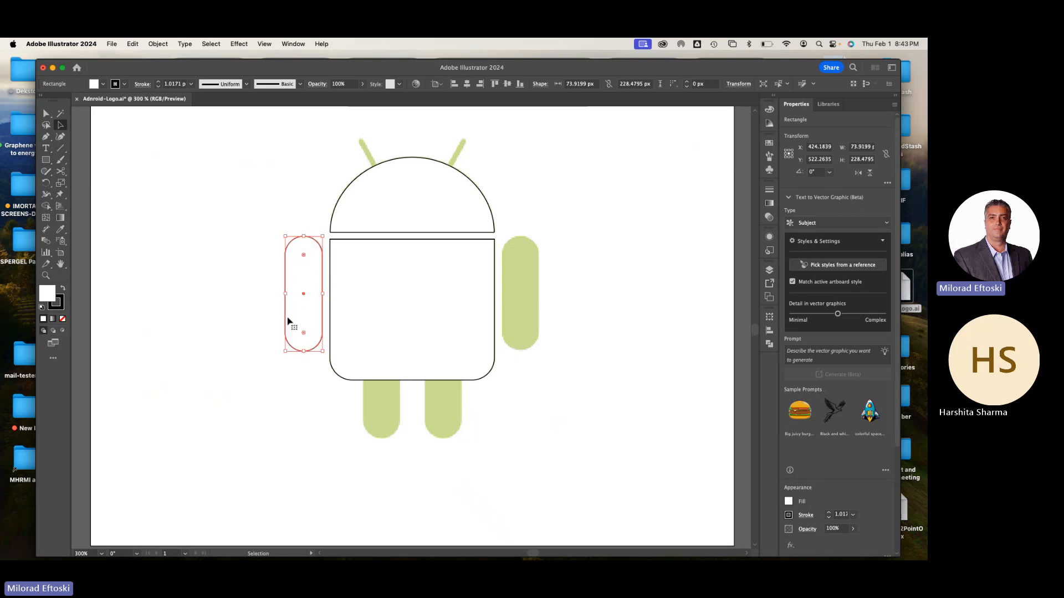
pyautogui.click(218, 292)
# Duplicate the left arm shape horizontally onto the template's right arm
pyautogui.click(290, 299)
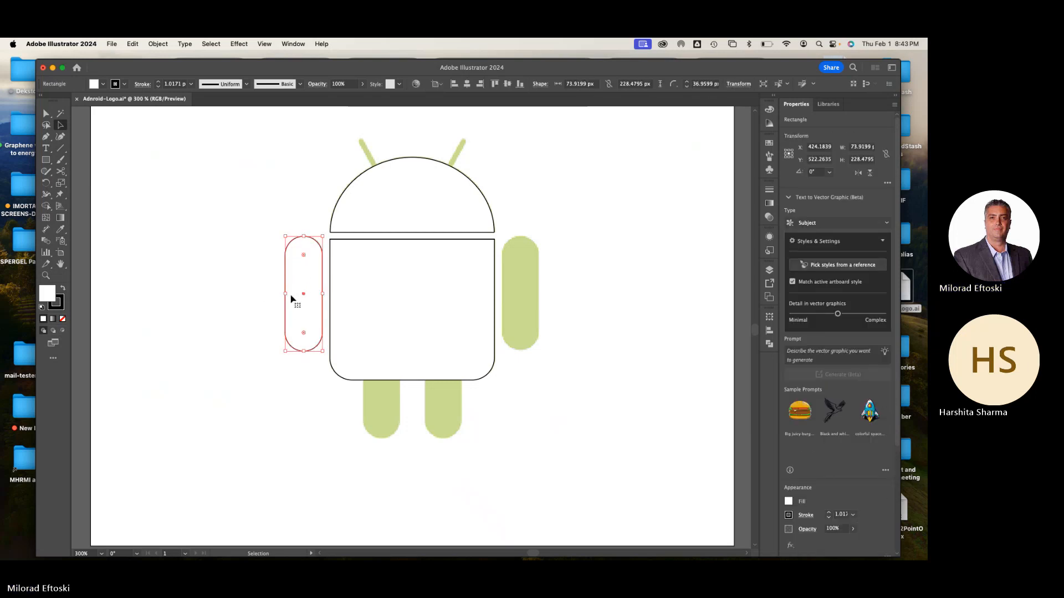
pyautogui.moveTo(301, 300); pyautogui.dragTo(513, 332)
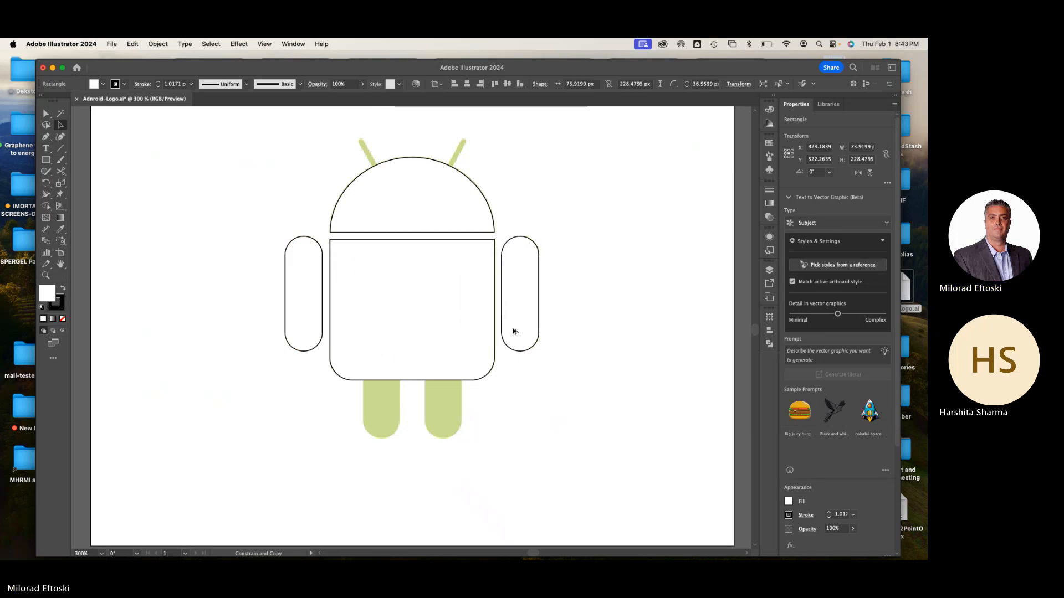
pyautogui.click(570, 444)
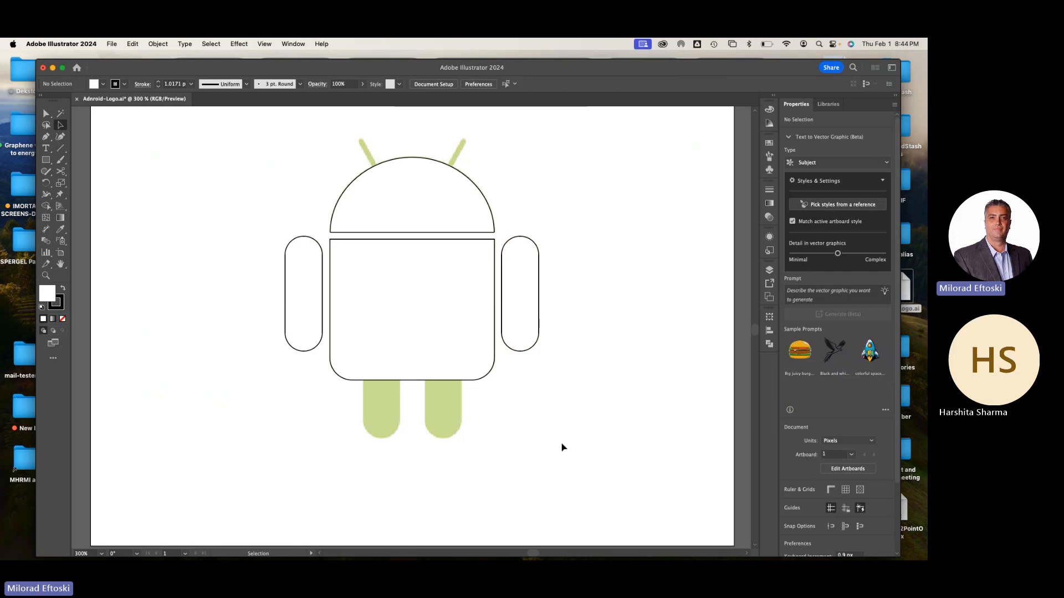
# Duplicate the right arm shape onto both template legs, with the copies' upper ends overlapping the torso
pyautogui.click(511, 338)
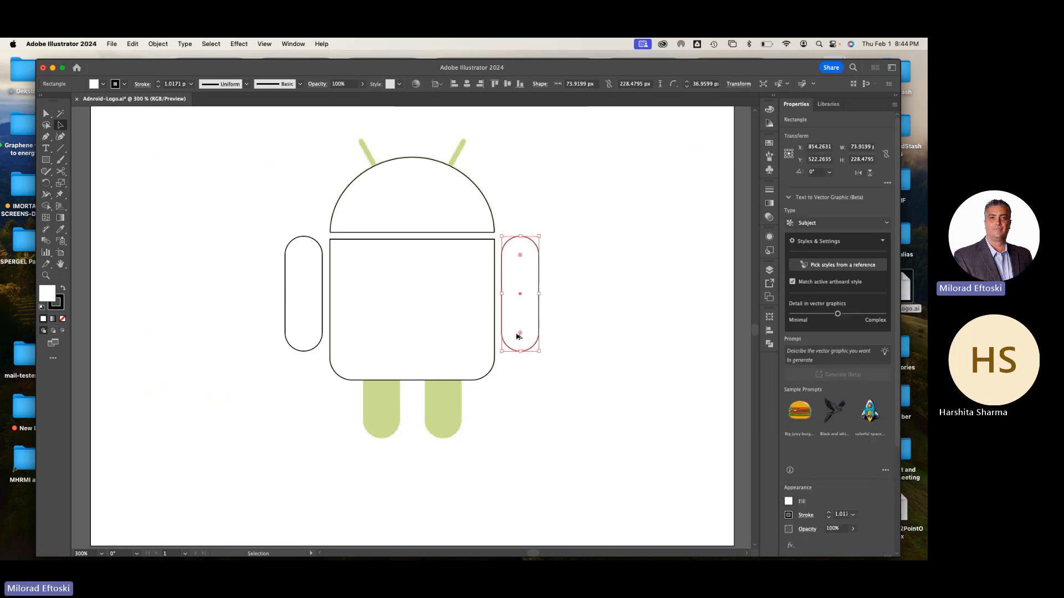
pyautogui.moveTo(512, 337); pyautogui.dragTo(380, 422)
pyautogui.click(568, 431)
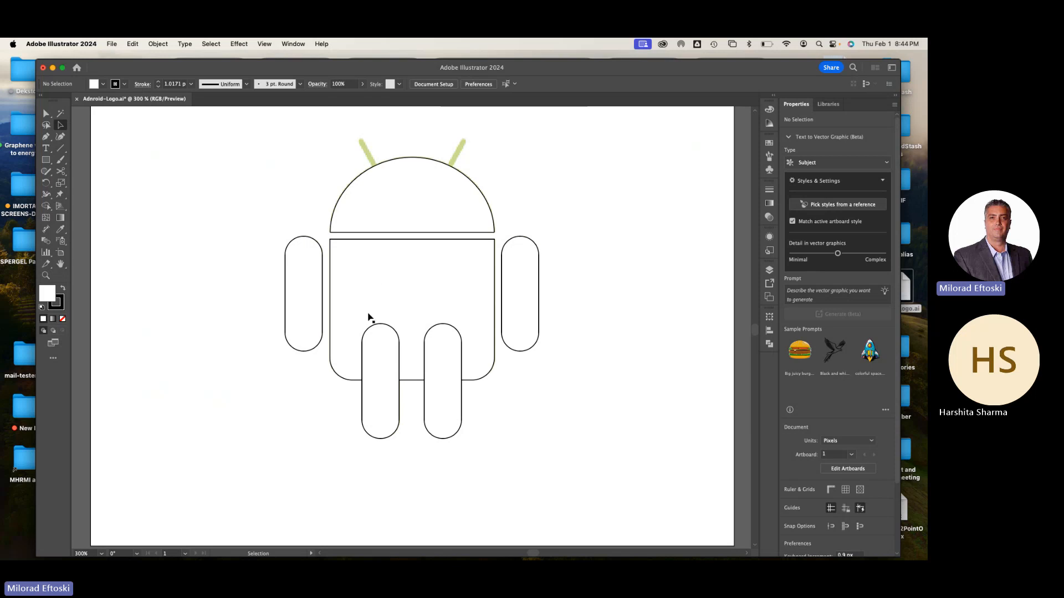
pyautogui.click(377, 340)
pyautogui.click(438, 333)
pyautogui.click(430, 303)
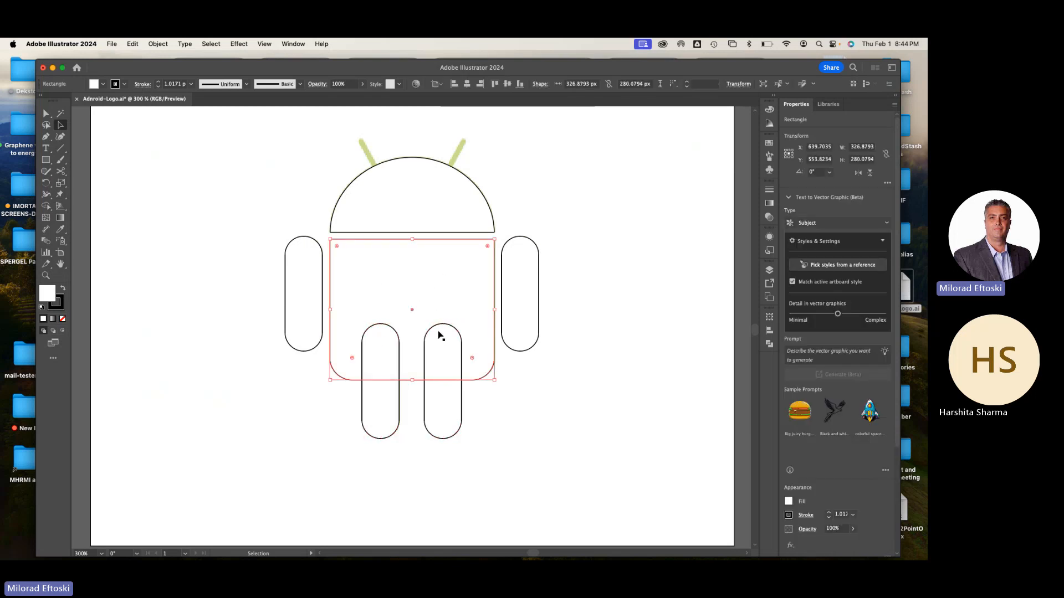
pyautogui.click(493, 448)
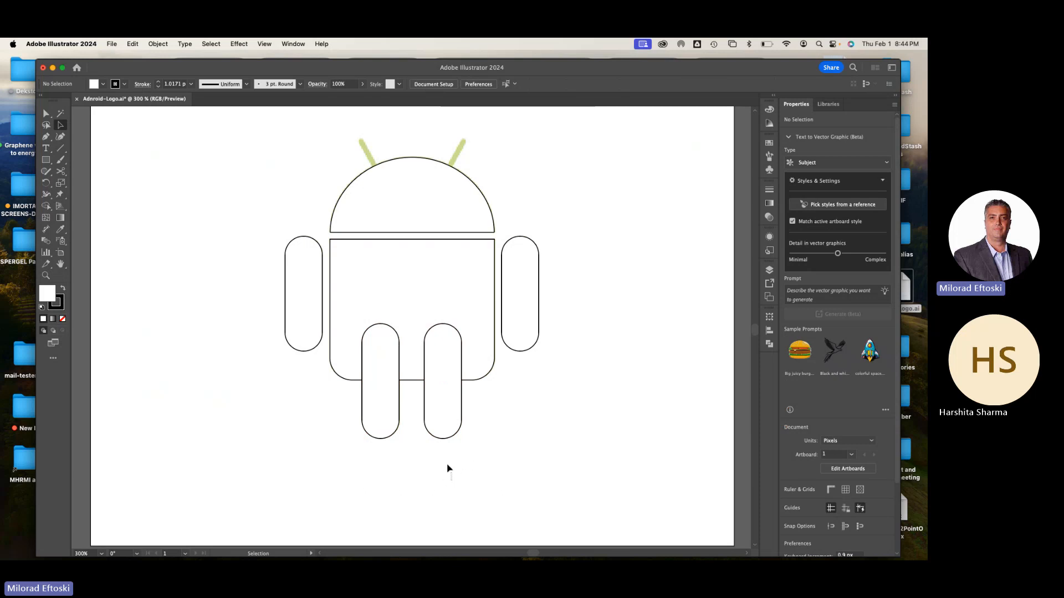
# Select the torso and both leg shapes and merge them into one body shape with the Pathfinder Unite operation
pyautogui.moveTo(451, 480); pyautogui.dragTo(363, 278)
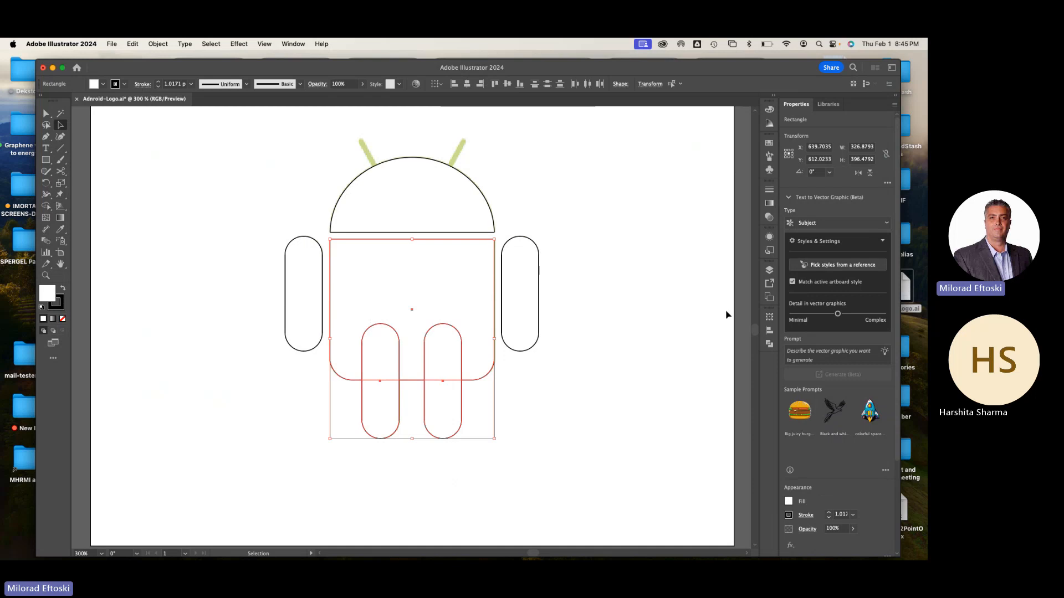
pyautogui.click(770, 270)
pyautogui.click(771, 271)
pyautogui.click(770, 344)
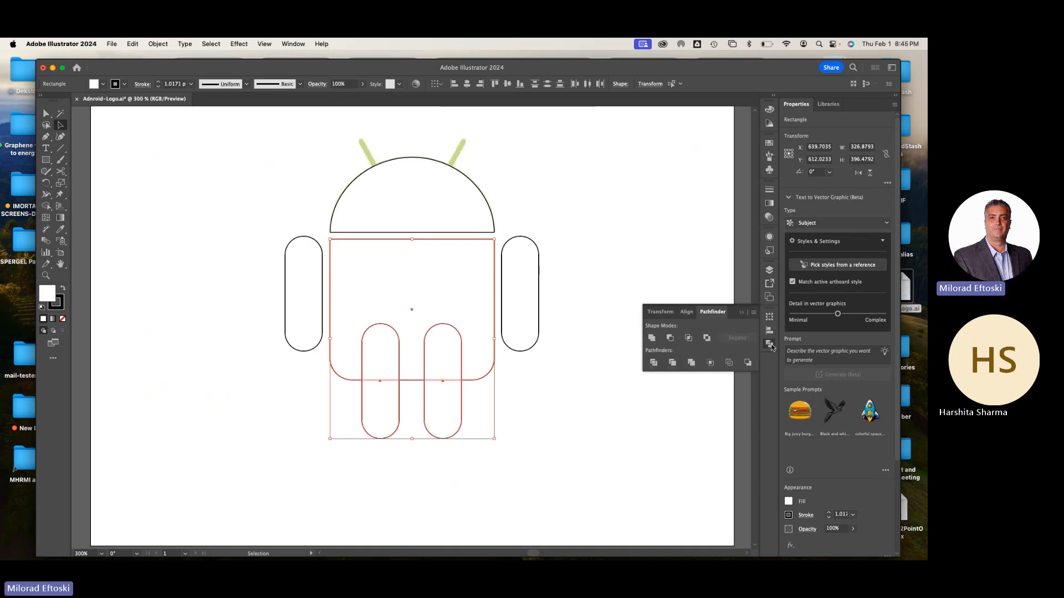
pyautogui.click(652, 339)
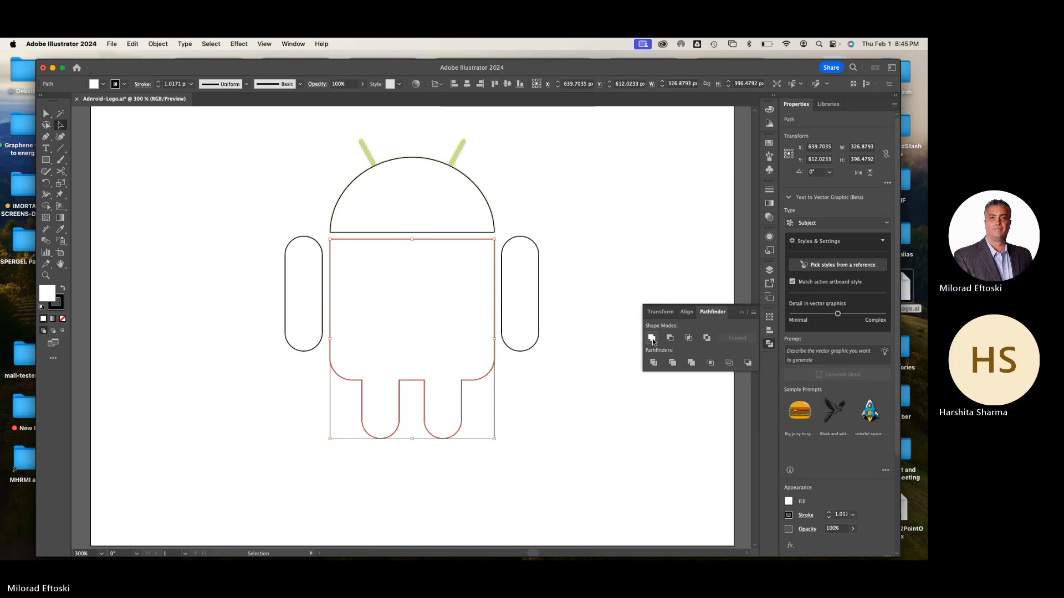
pyautogui.click(615, 430)
# Try moving the body, head and both arms away from the template, then undo all the moves and deselect
pyautogui.moveTo(482, 349); pyautogui.dragTo(608, 421)
pyautogui.moveTo(458, 227); pyautogui.dragTo(544, 201)
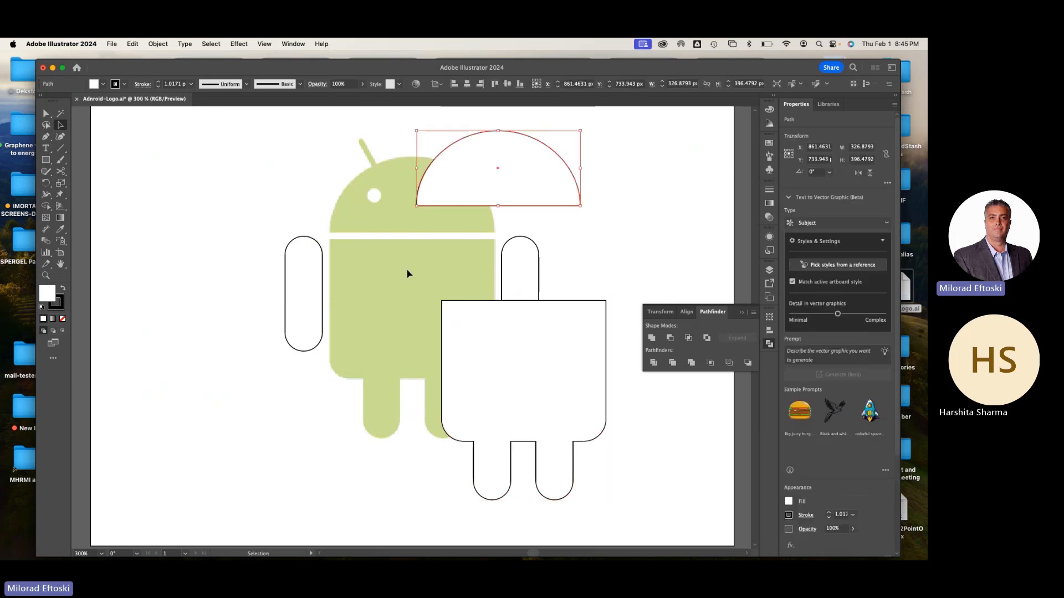
pyautogui.moveTo(282, 306); pyautogui.dragTo(204, 283)
pyautogui.moveTo(532, 271); pyautogui.dragTo(586, 248)
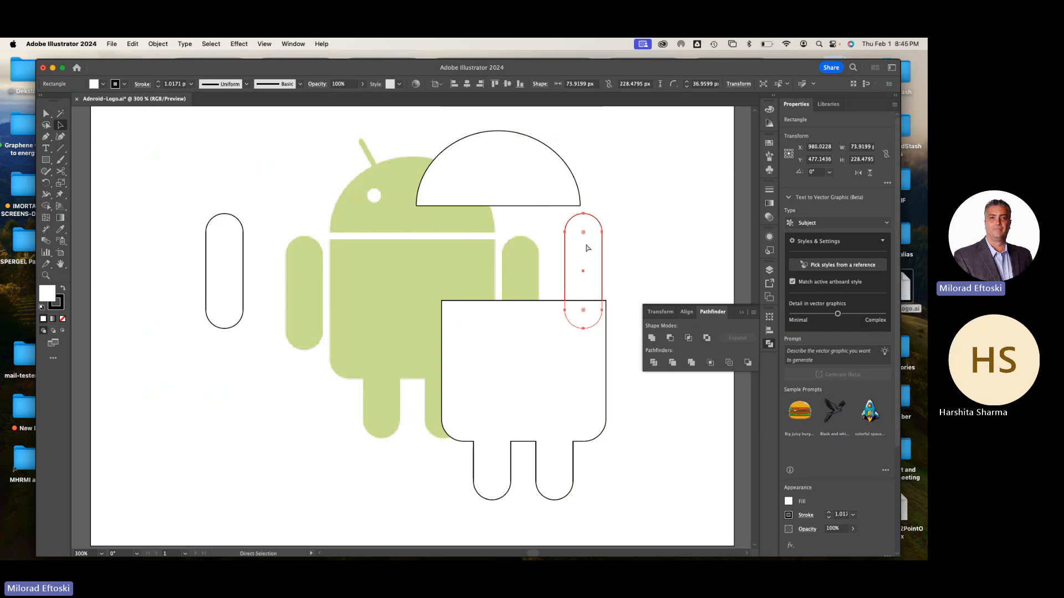
pyautogui.press('super+z')
pyautogui.press('super+z')
pyautogui.press('super+z')
pyautogui.press('super+z')
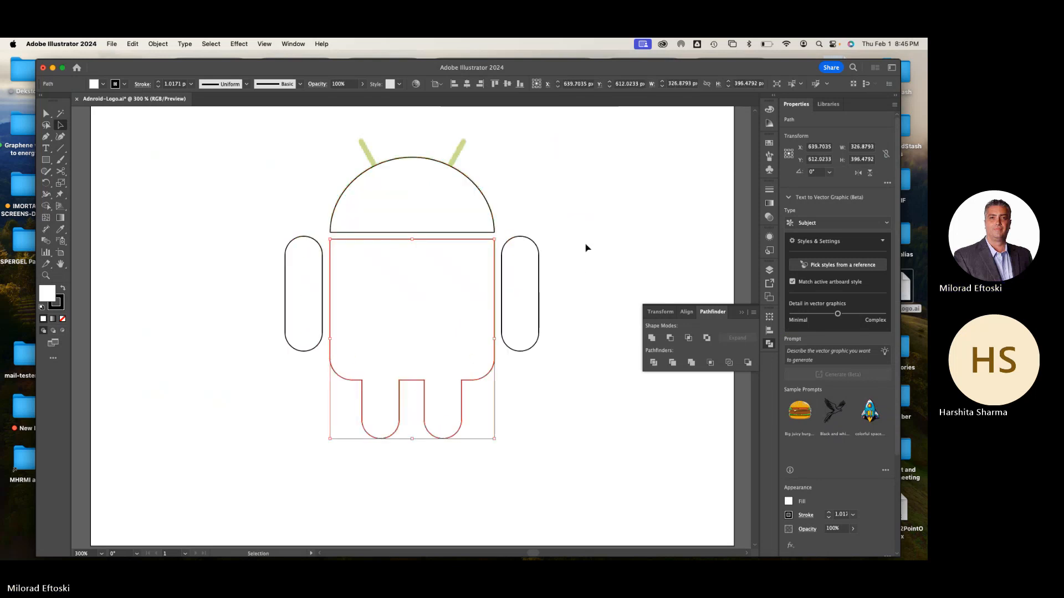
pyautogui.click(586, 245)
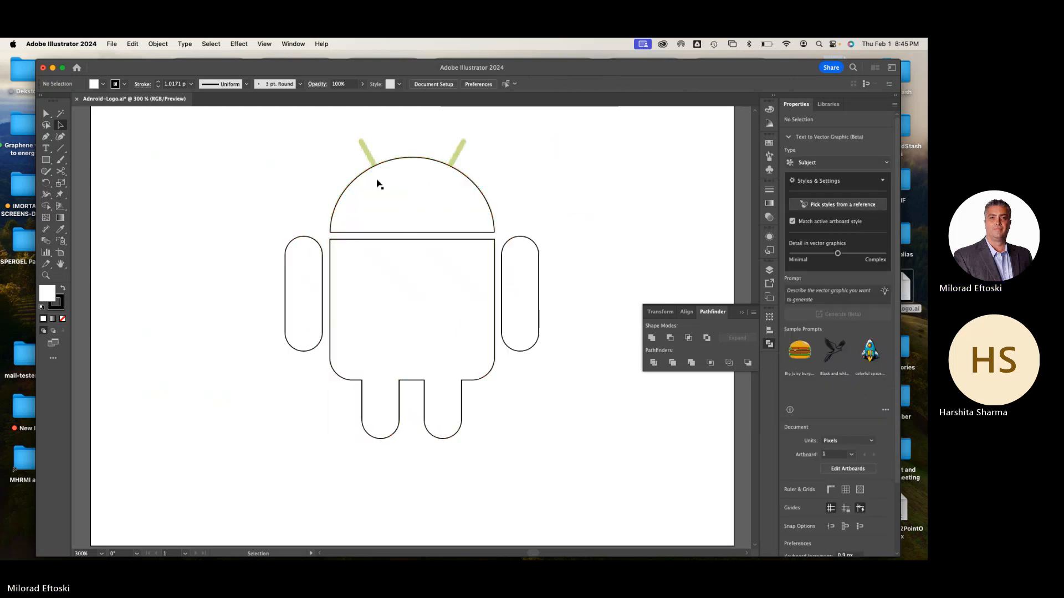
# Draw a straight line spanning about 37 by 67 px along the left antenna, running down into the head, with the Line Segment tool
pyautogui.scroll(3, 365, 162)
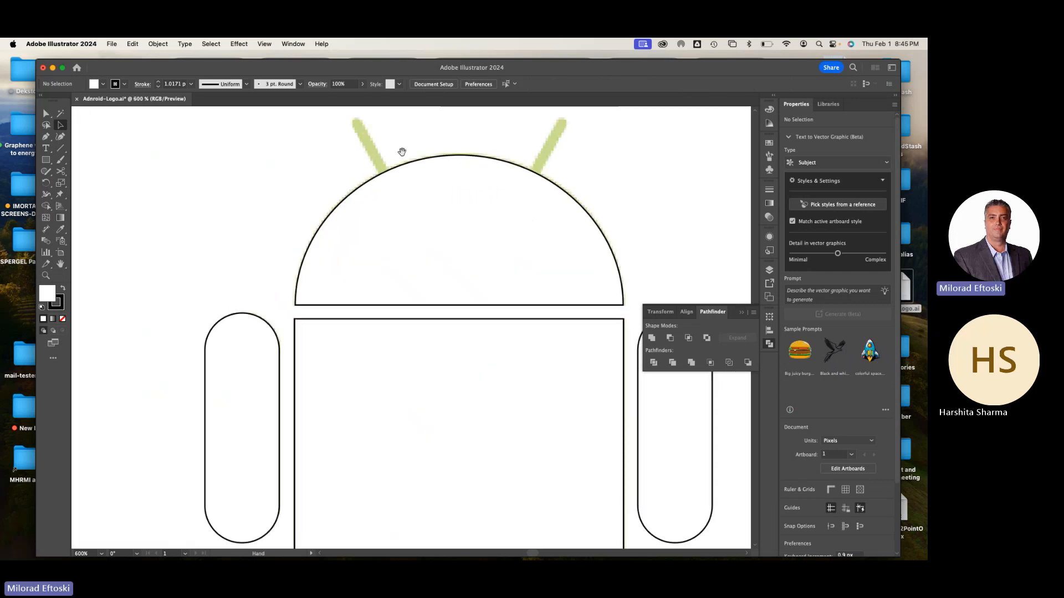
pyautogui.scroll(1, 358, 185)
pyautogui.scroll(2, 360, 194)
pyautogui.scroll(-3, 359, 194)
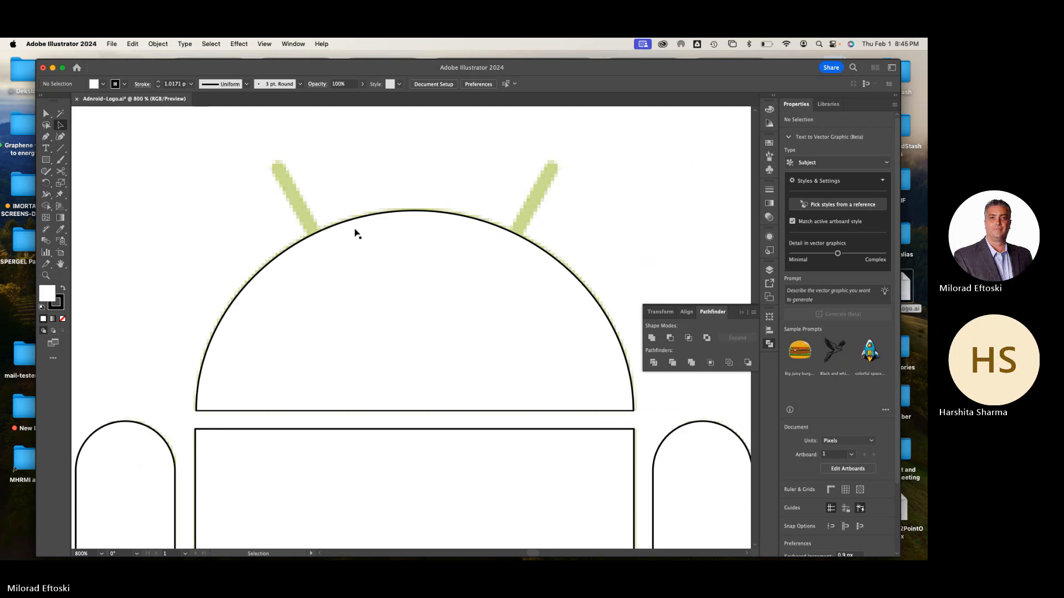
pyautogui.click(409, 215)
pyautogui.click(407, 202)
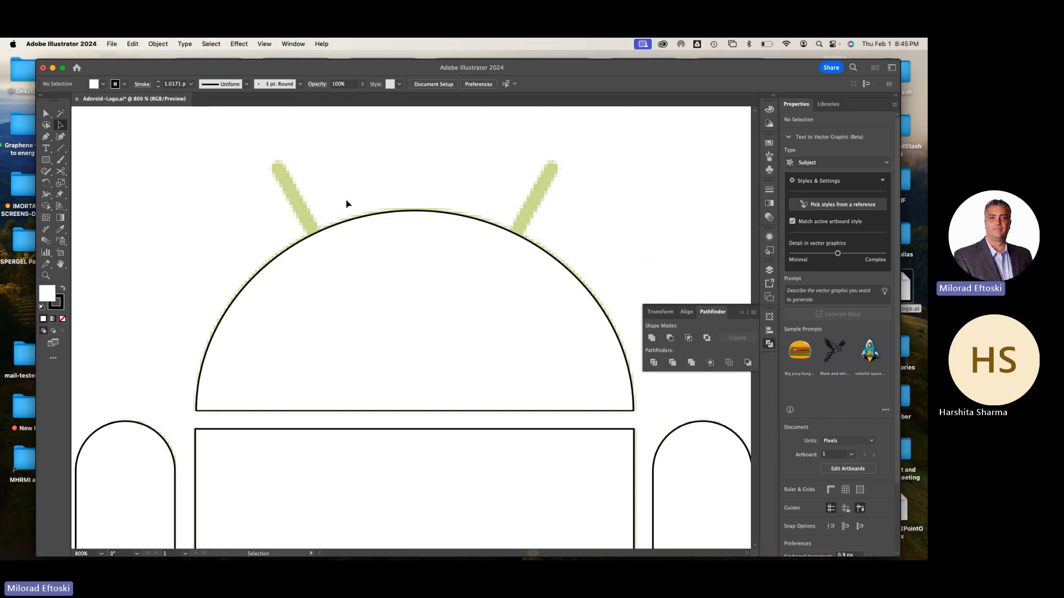
pyautogui.click(61, 149)
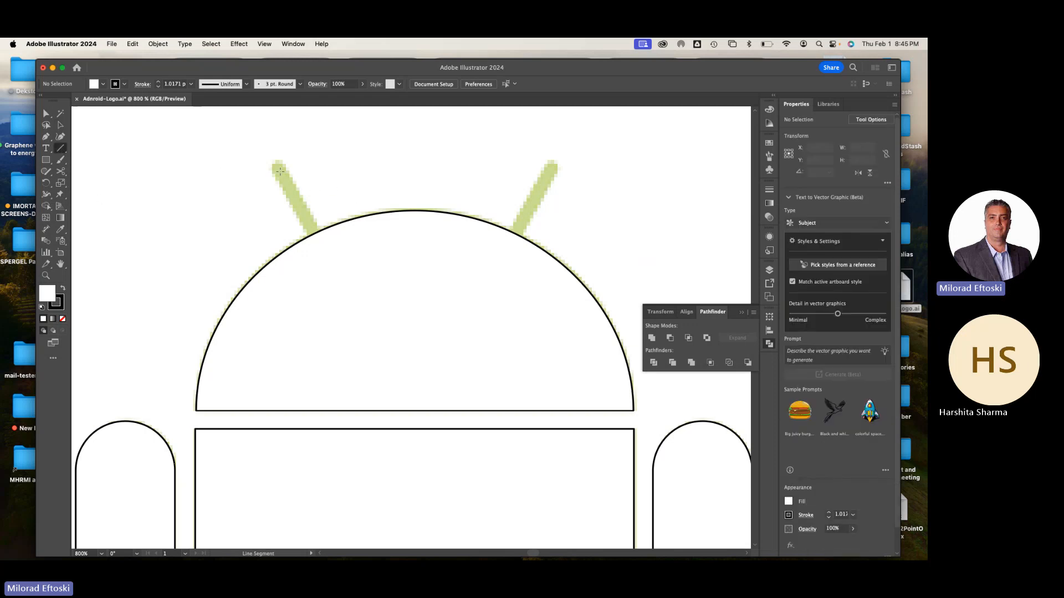
pyautogui.moveTo(280, 171); pyautogui.dragTo(329, 260)
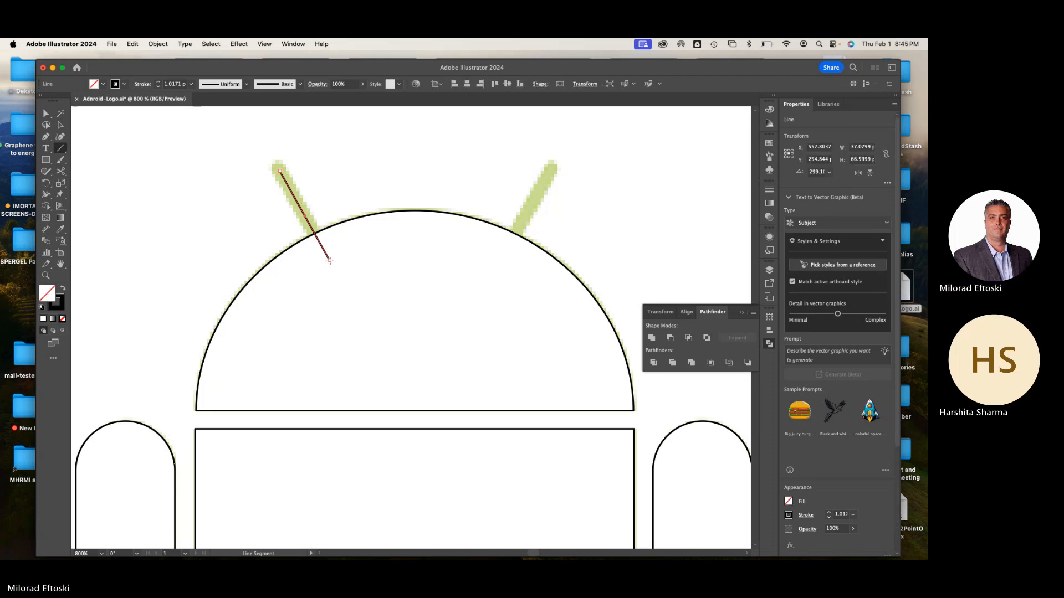
# Thicken the left antenna line to a 9 pt stroke so it approaches the template antenna's width
pyautogui.click(60, 125)
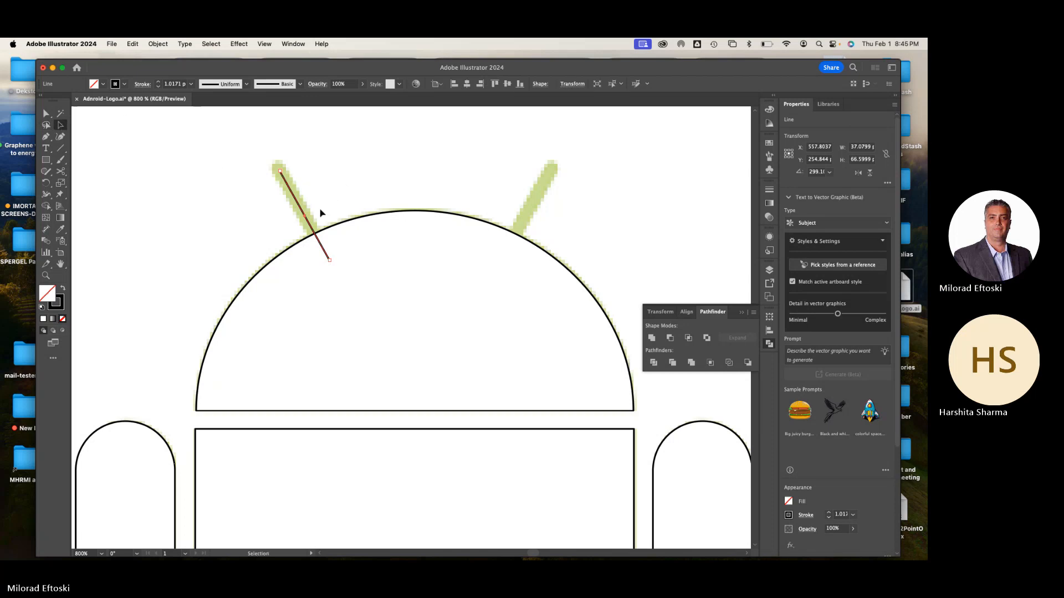
pyautogui.scroll(2, 301, 207)
pyautogui.moveTo(337, 200); pyautogui.dragTo(351, 232)
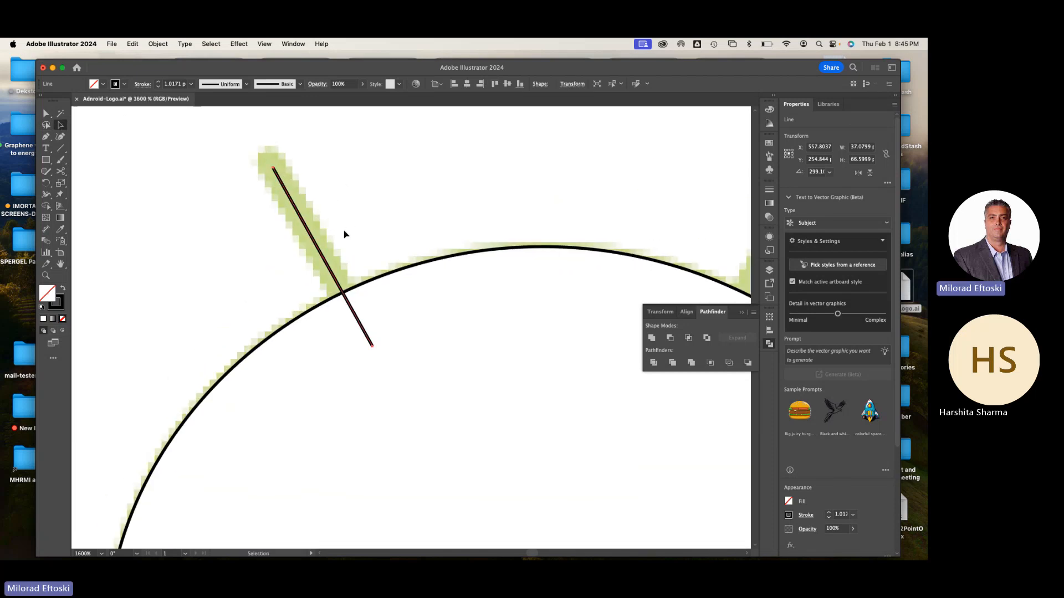
pyautogui.click(160, 83)
pyautogui.click(160, 83)
pyautogui.click(160, 83)
pyautogui.click(160, 83)
pyautogui.click(160, 83)
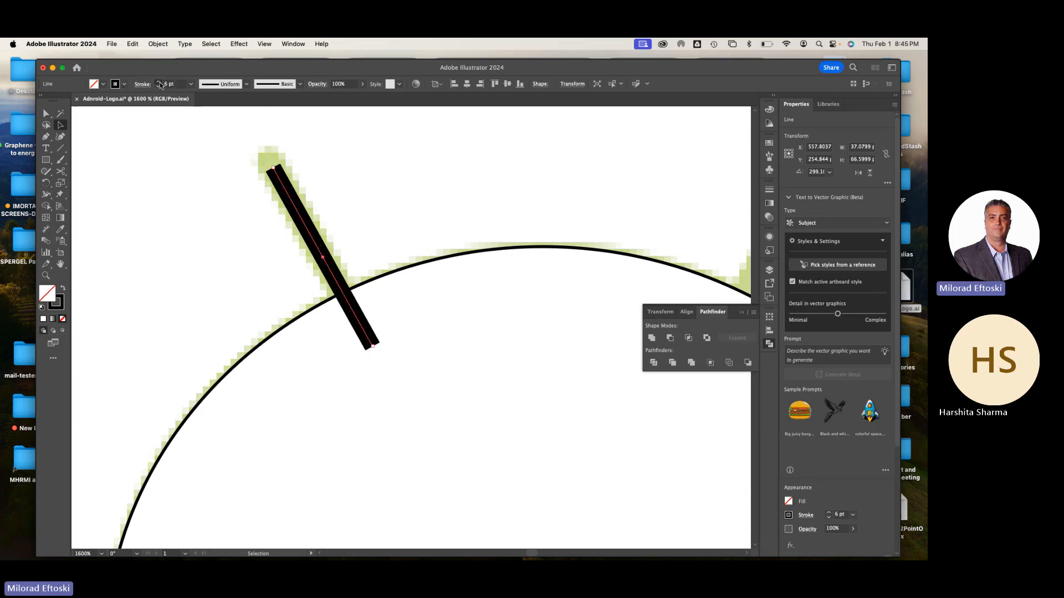
pyautogui.click(159, 83)
pyautogui.click(159, 82)
pyautogui.click(159, 83)
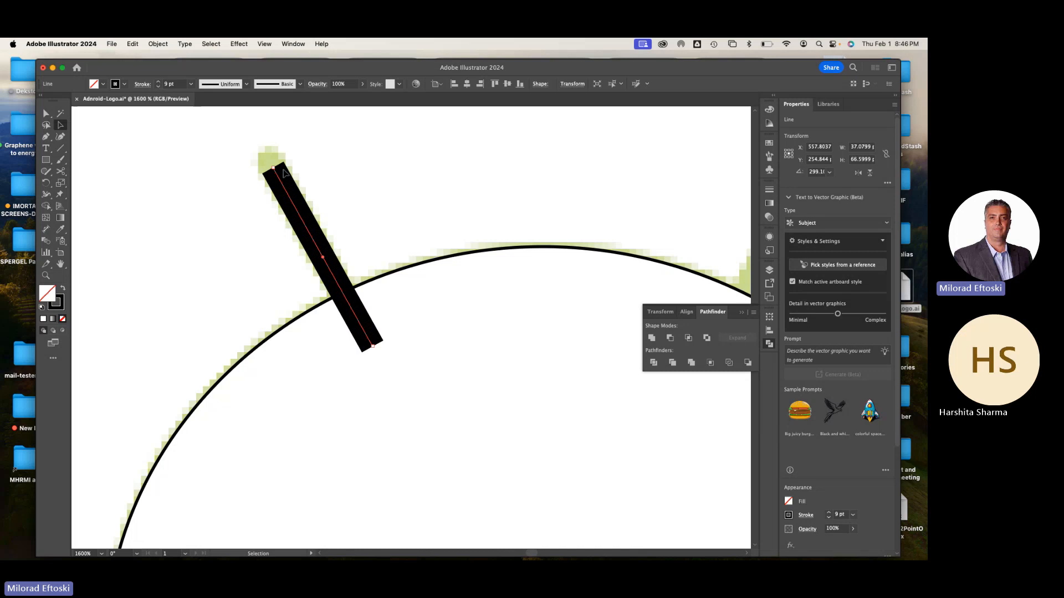
# Move the antenna line's upper endpoint slightly up and outward toward the template tip, making the line about 38 by 68 px
pyautogui.moveTo(274, 168); pyautogui.dragTo(269, 163)
pyautogui.scroll(1, 256, 165)
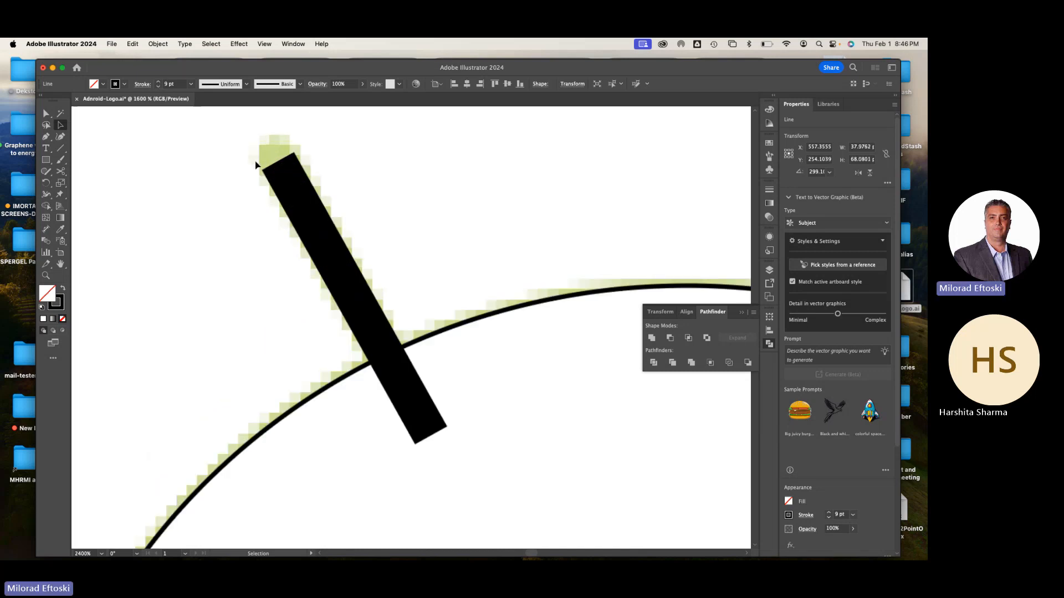
pyautogui.scroll(2, 254, 164)
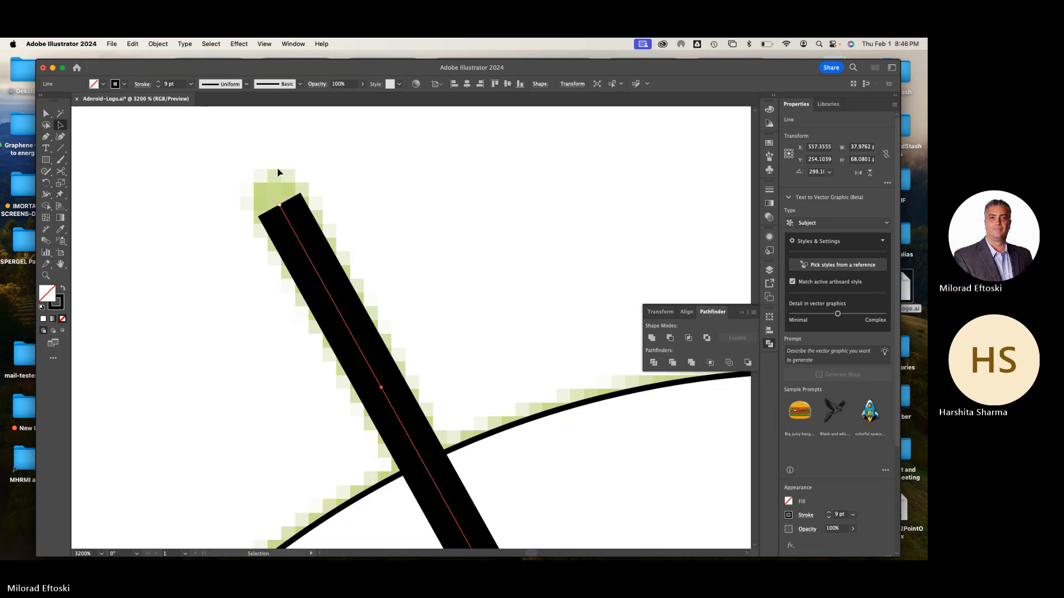
# Show the full stroke options and give the antenna line a Round Cap
pyautogui.click(770, 192)
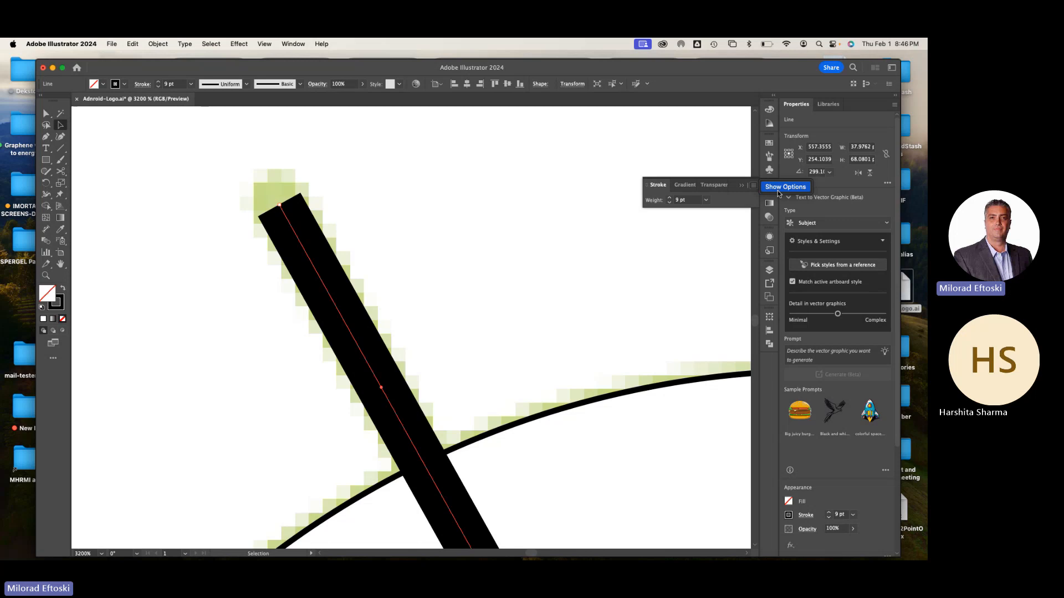
pyautogui.click(778, 193)
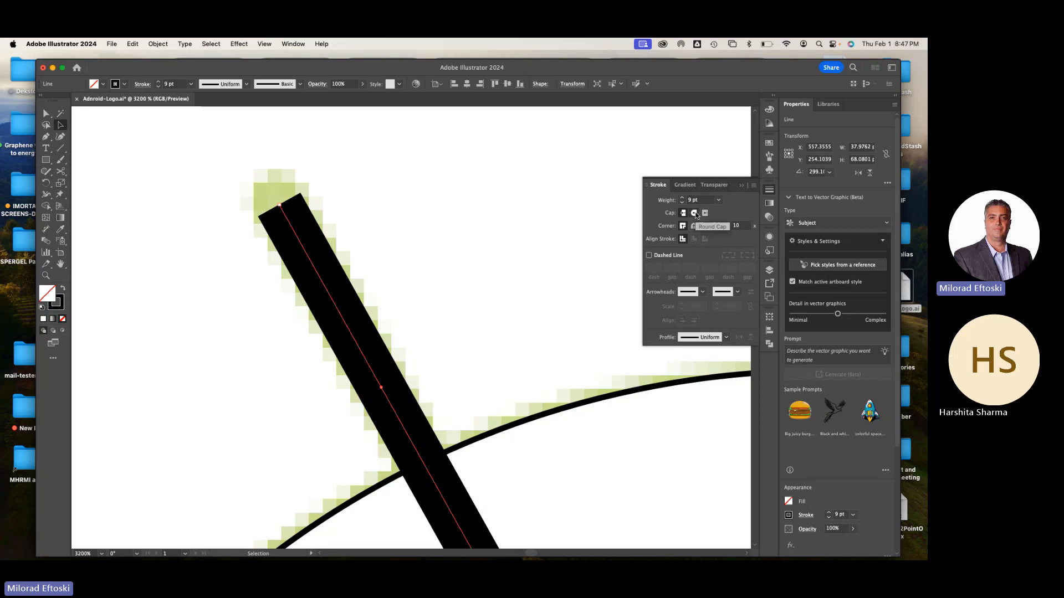
pyautogui.click(695, 213)
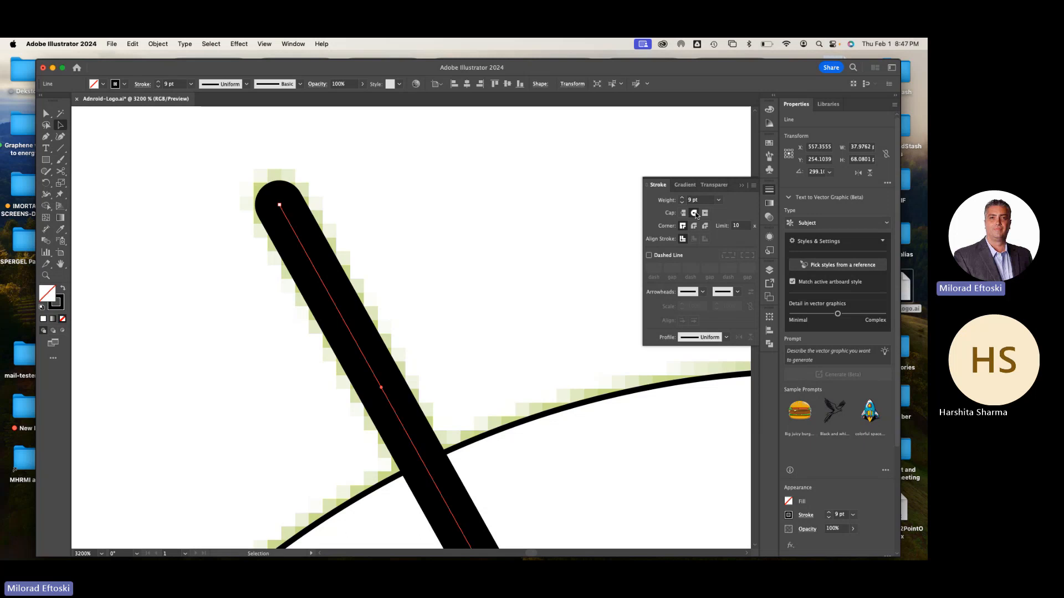
# Convert the thick antenna line into a filled shape with Outline Stroke
pyautogui.press('super+minus')
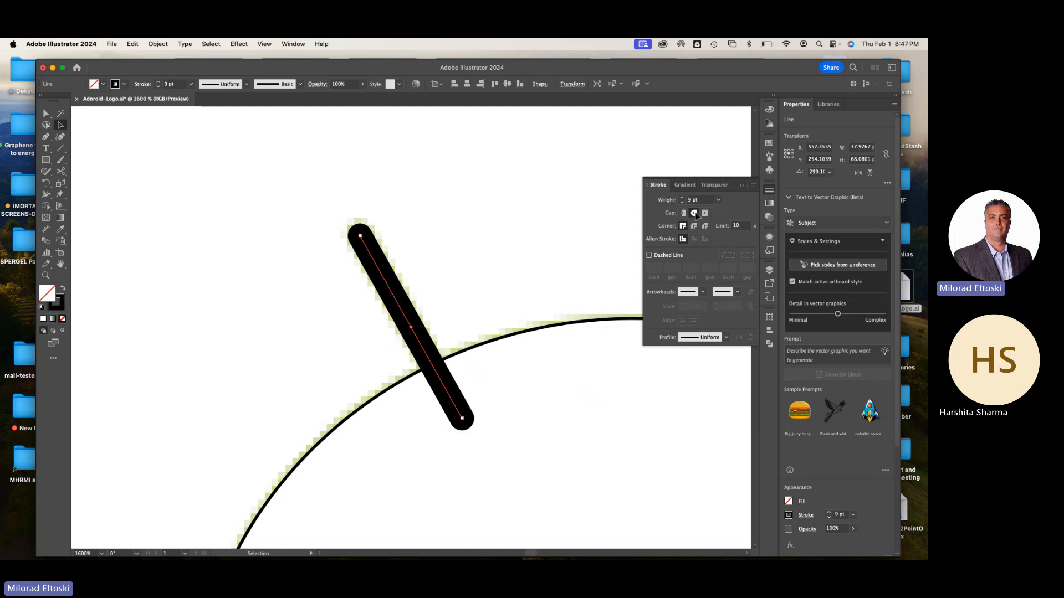
pyautogui.click(160, 44)
pyautogui.moveTo(174, 297)
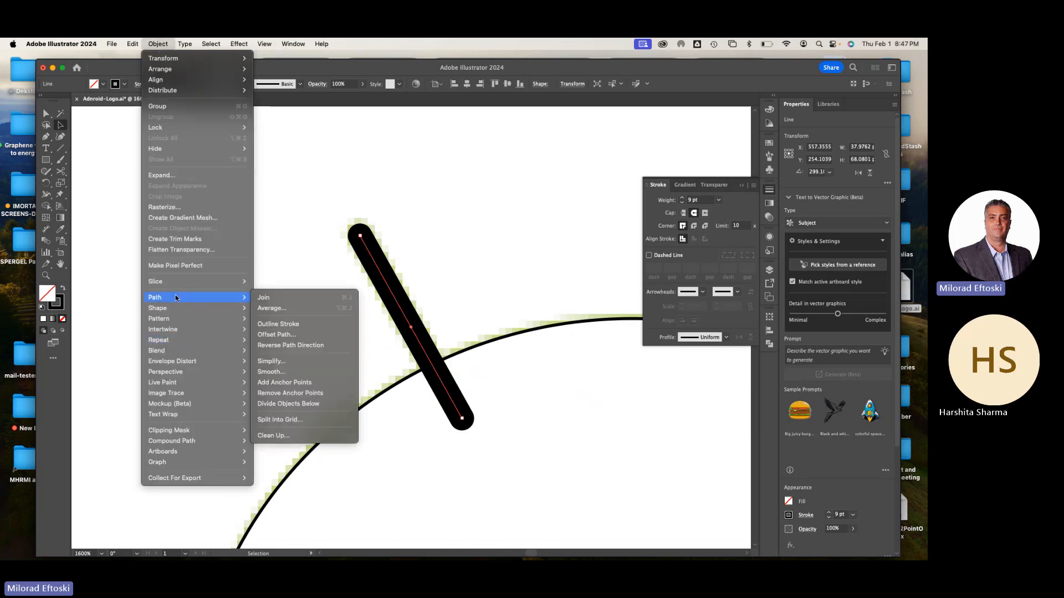
pyautogui.click(303, 326)
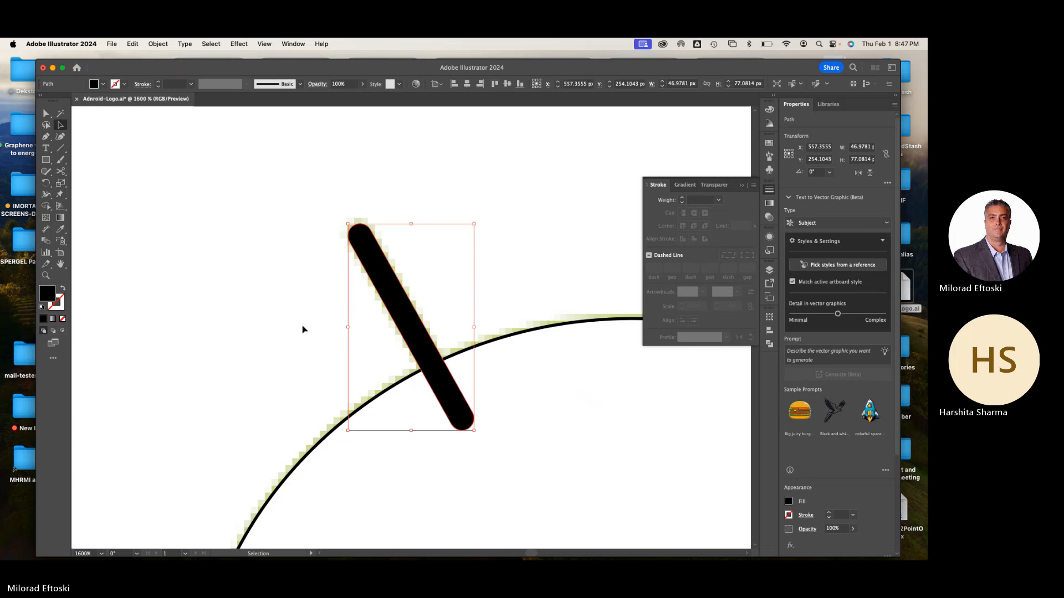
# Revisit the extended stroke options and the Outline Stroke command with the antenna shape still selected
pyautogui.click(158, 44)
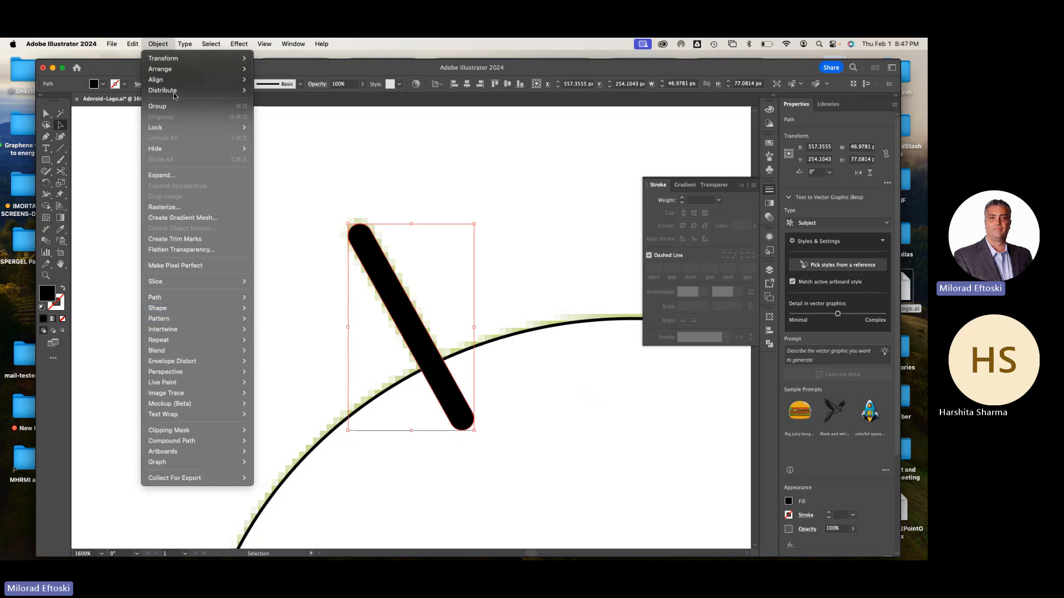
pyautogui.click(158, 45)
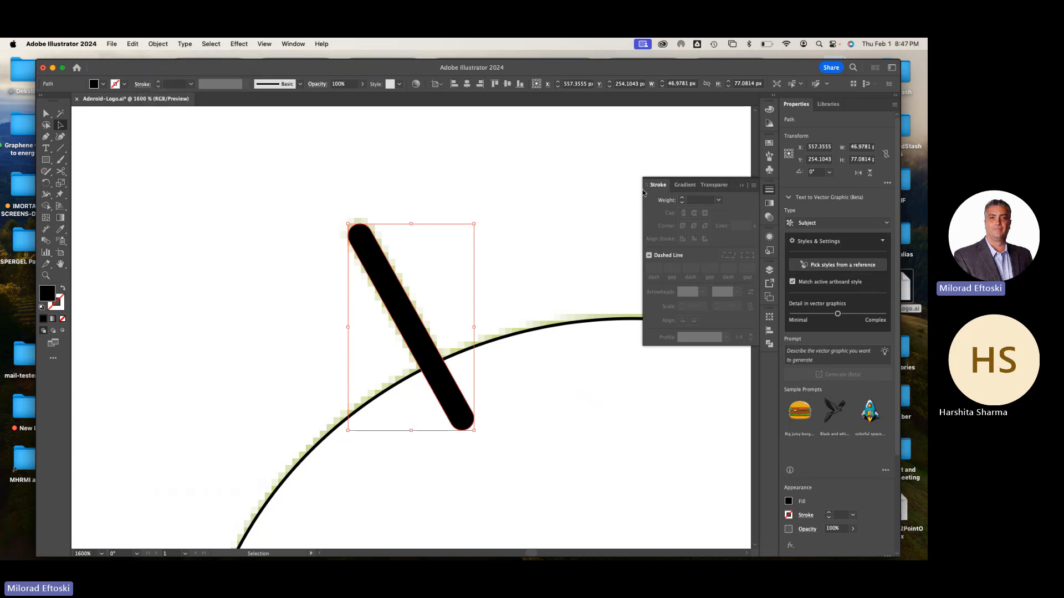
pyautogui.click(754, 190)
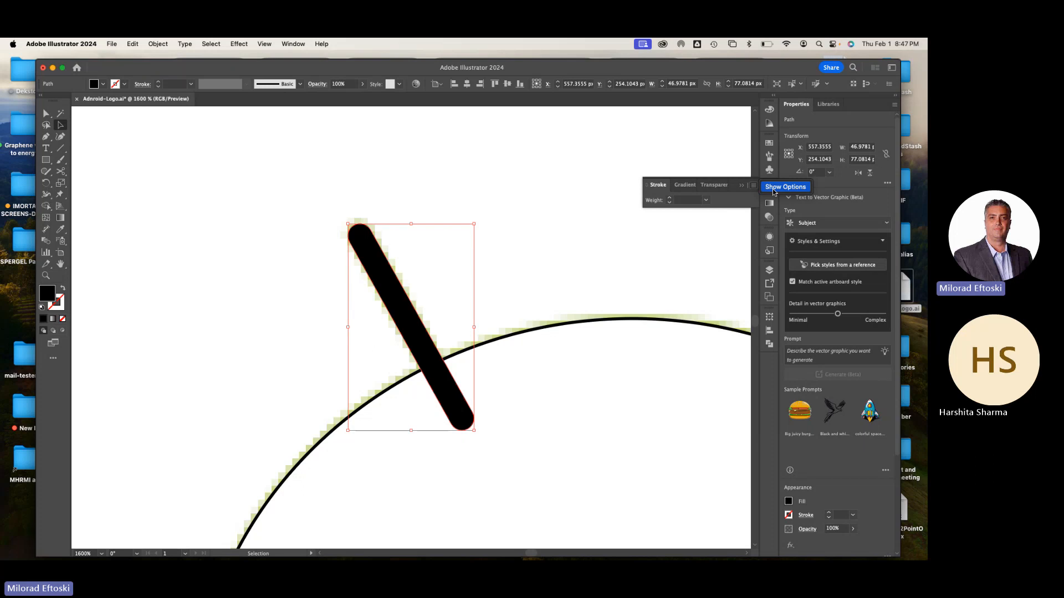
pyautogui.click(784, 187)
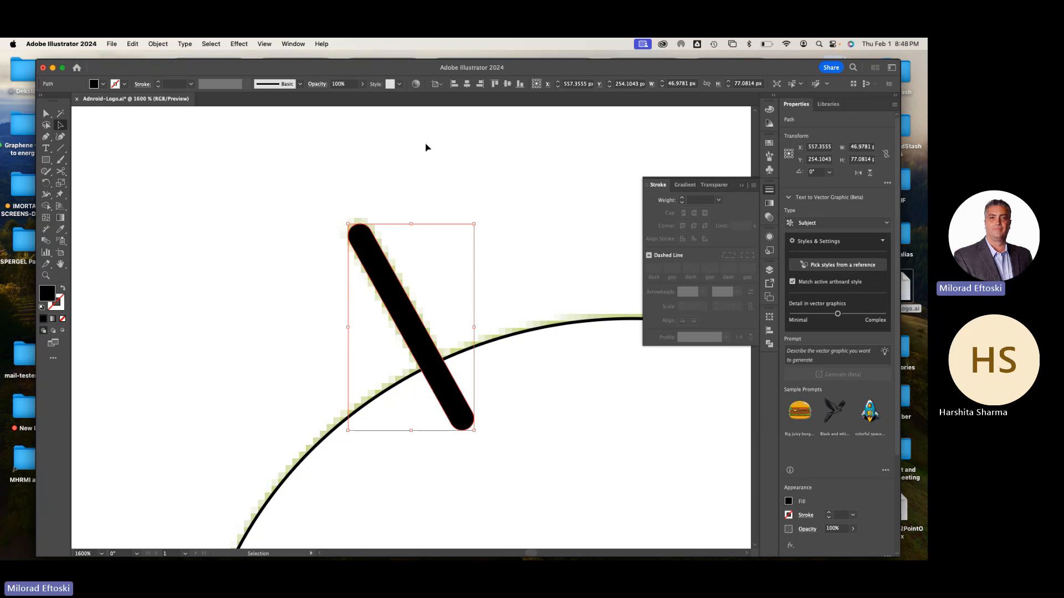
pyautogui.click(157, 44)
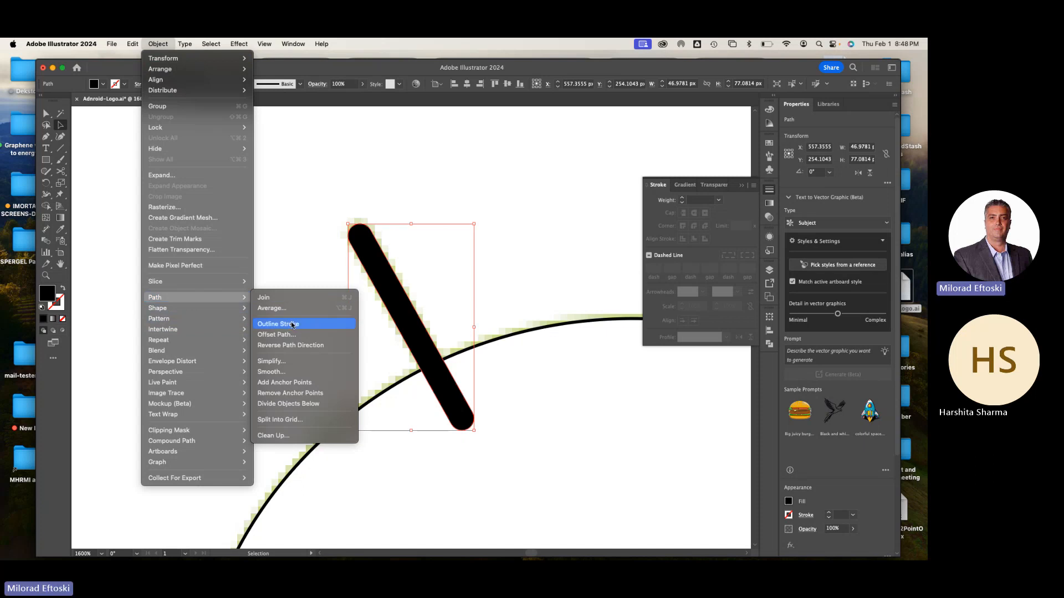
pyautogui.click(292, 325)
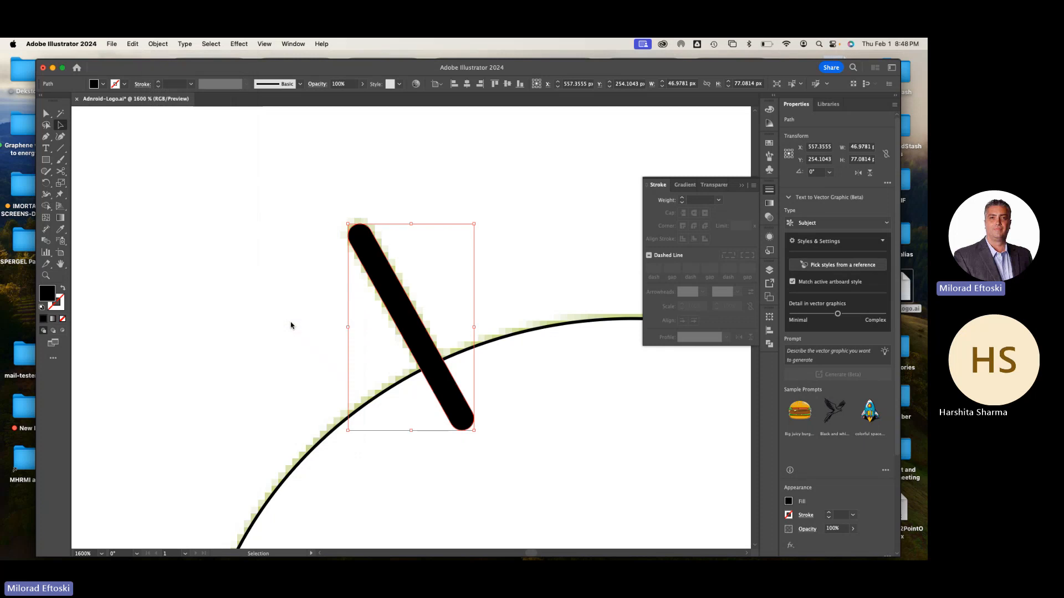
# Select the head, show the rulers and place a vertical guide through the head's center
pyautogui.press('super+minus')
pyautogui.press('super+minus')
pyautogui.press('super+minus')
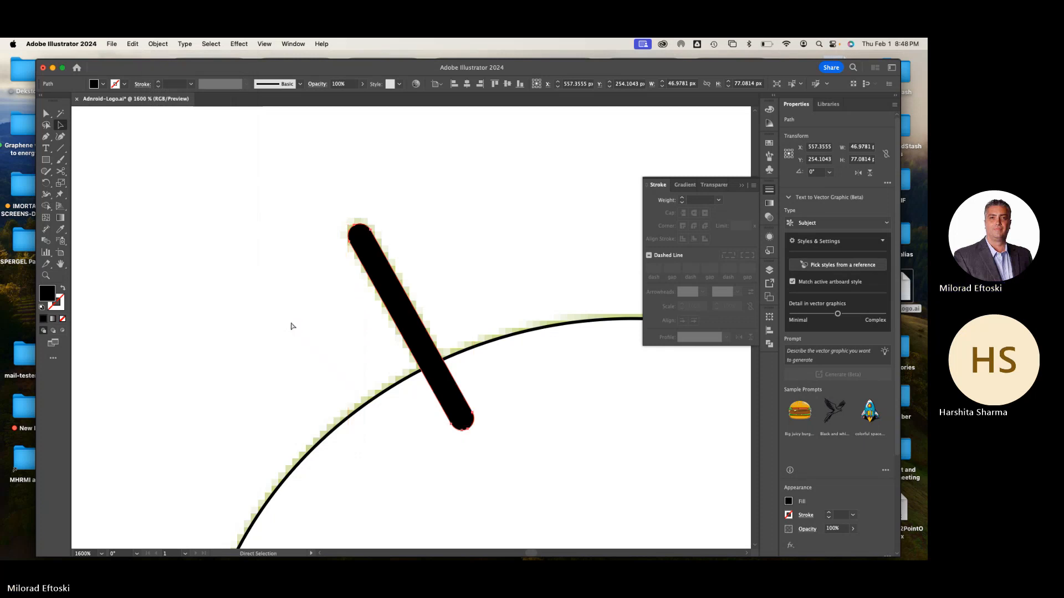
pyautogui.click(287, 295)
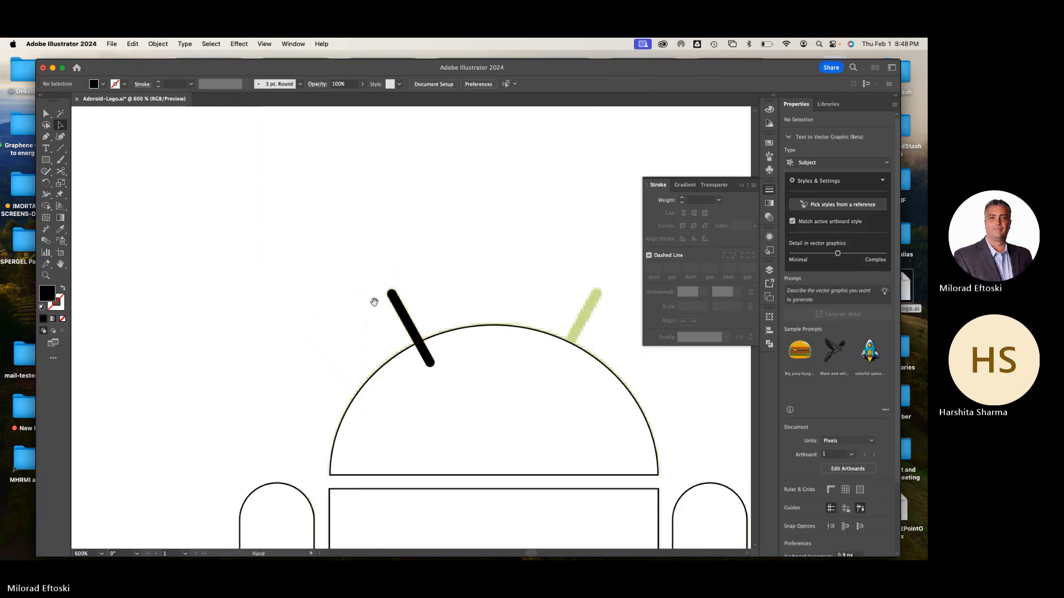
pyautogui.moveTo(373, 302); pyautogui.dragTo(249, 240)
pyautogui.click(287, 239)
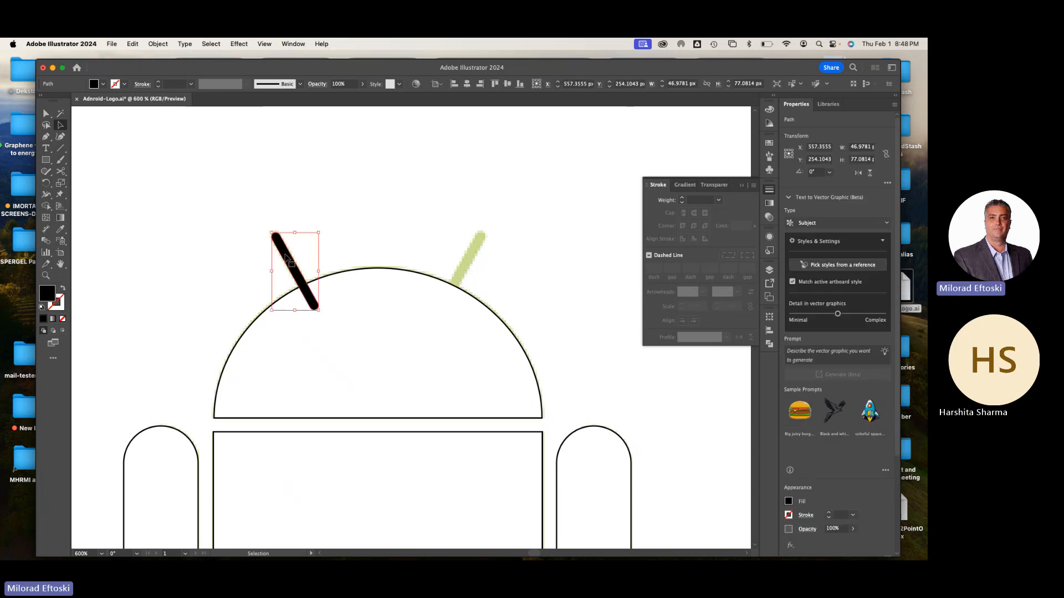
pyautogui.click(382, 201)
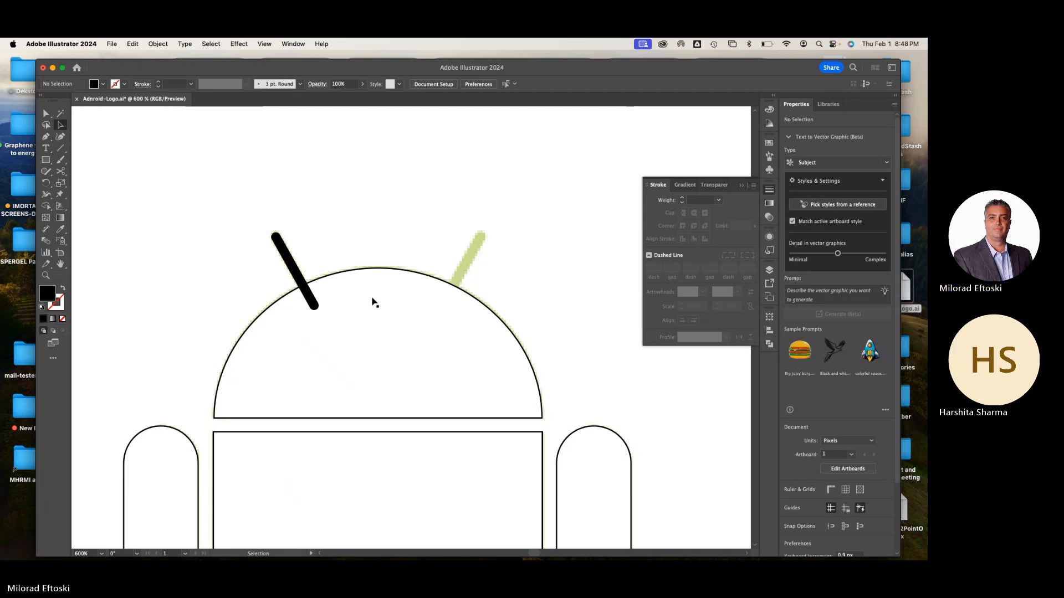
pyautogui.click(391, 288)
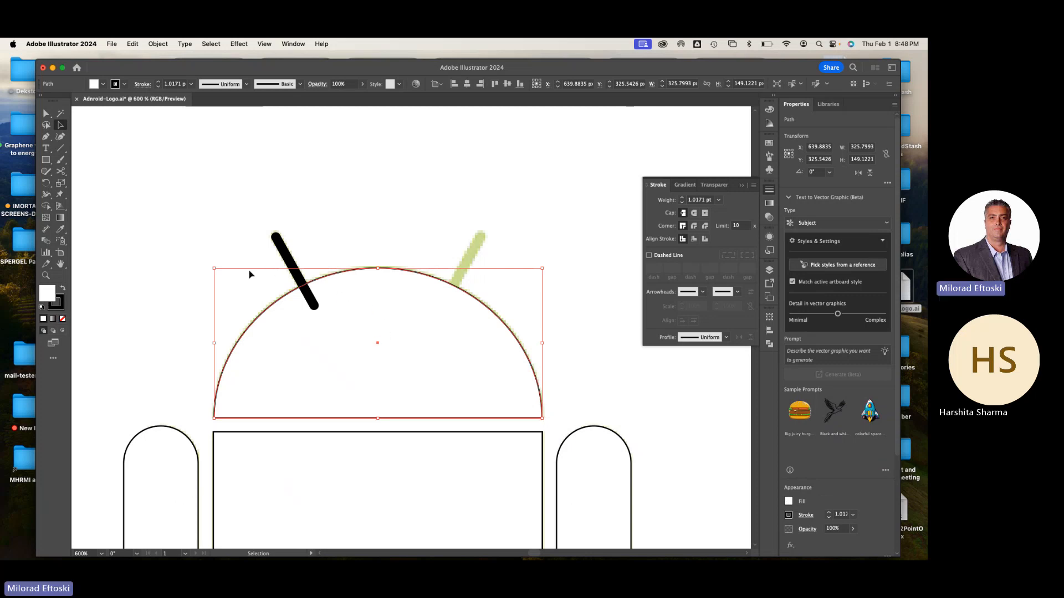
pyautogui.press('a')
pyautogui.press('v')
pyautogui.press('super+r')
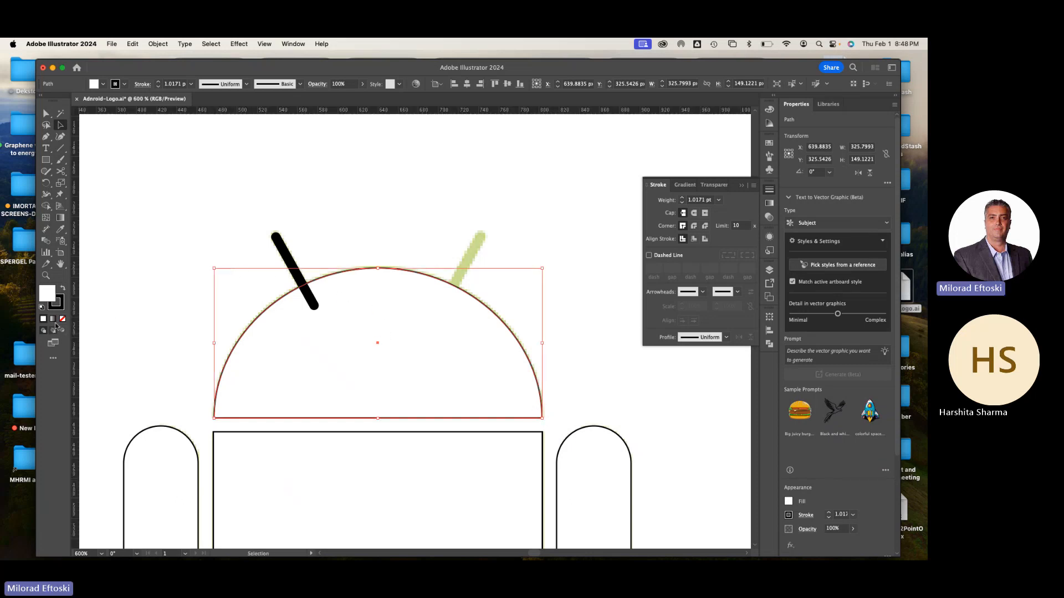
pyautogui.moveTo(78, 325); pyautogui.dragTo(378, 338)
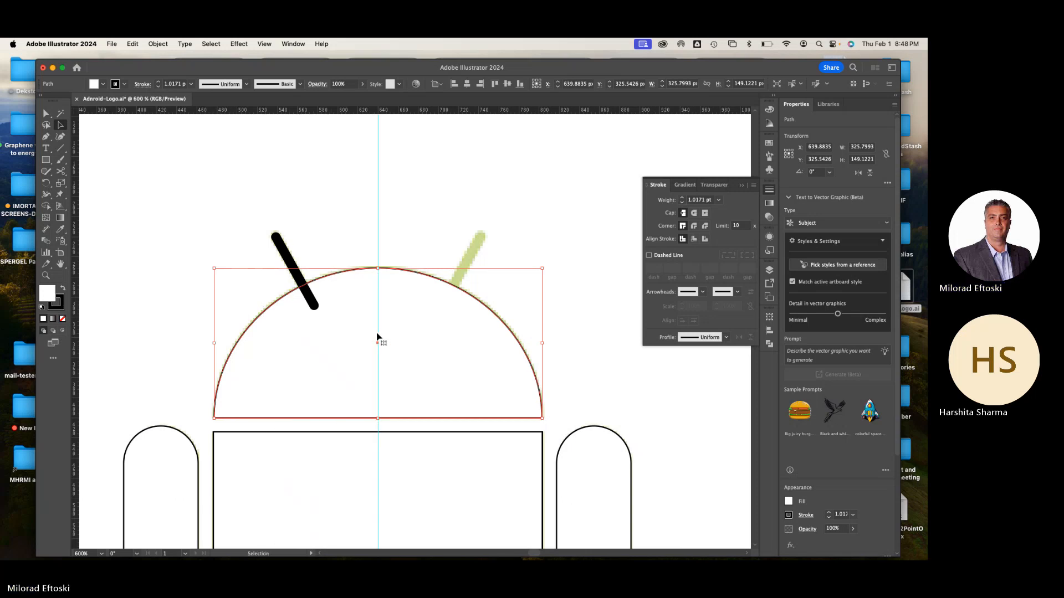
# Reflect a copy of the left antenna across the vertical guide onto the template's right antenna, then deselect
pyautogui.click(281, 243)
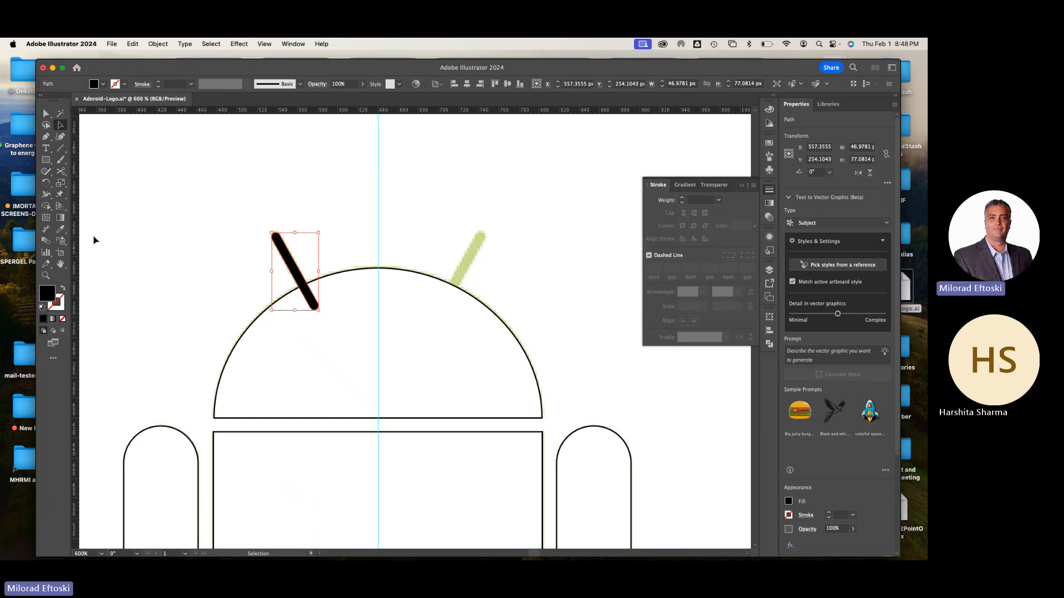
pyautogui.moveTo(46, 183); pyautogui.dragTo(85, 184)
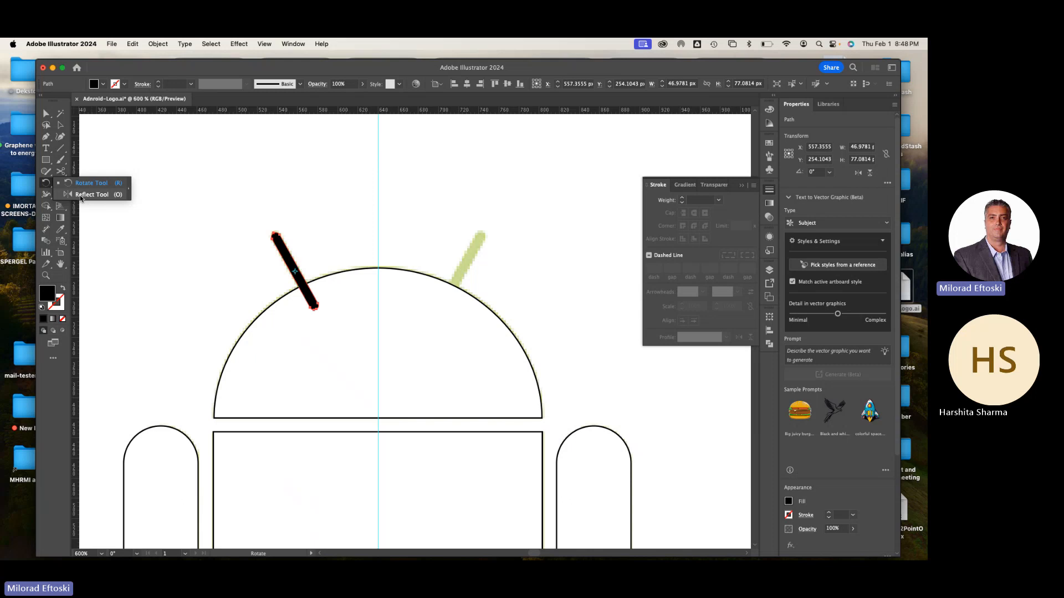
pyautogui.click(78, 198)
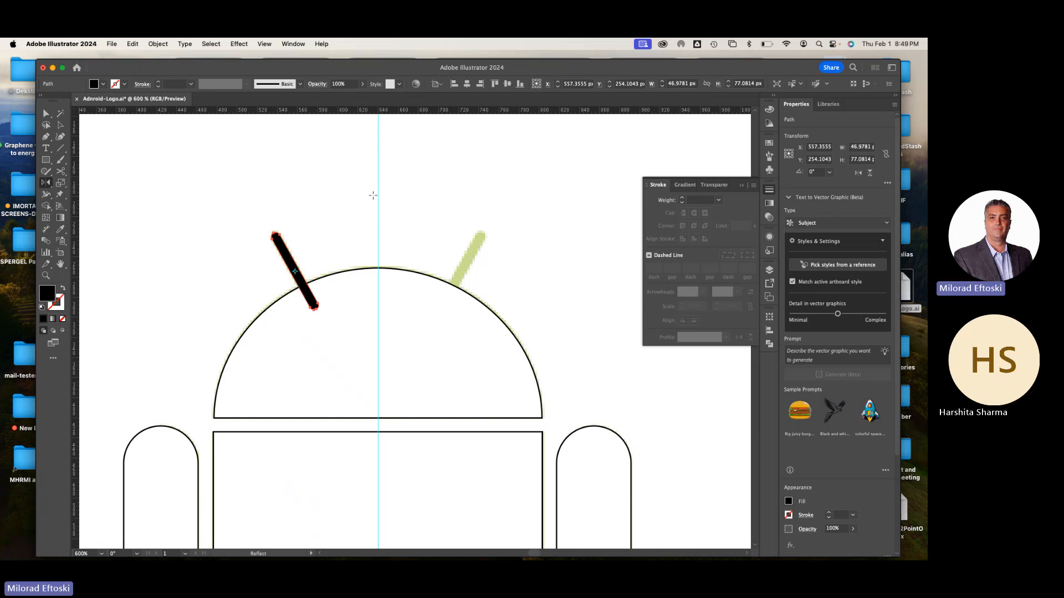
pyautogui.press('space')
pyautogui.click(378, 280)
pyautogui.moveTo(291, 259); pyautogui.dragTo(416, 265)
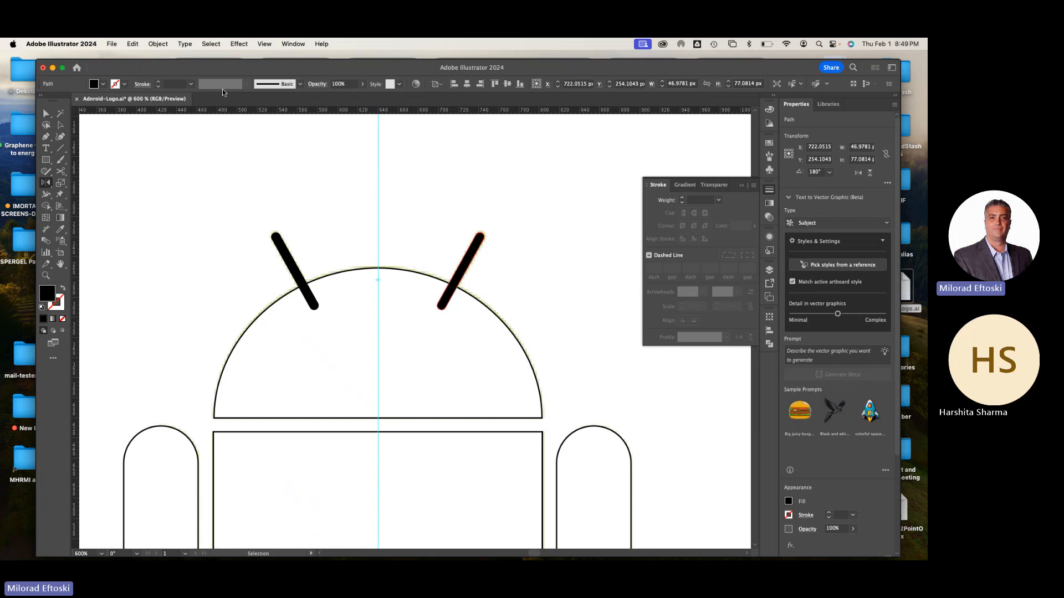
pyautogui.click(61, 125)
pyautogui.click(130, 160)
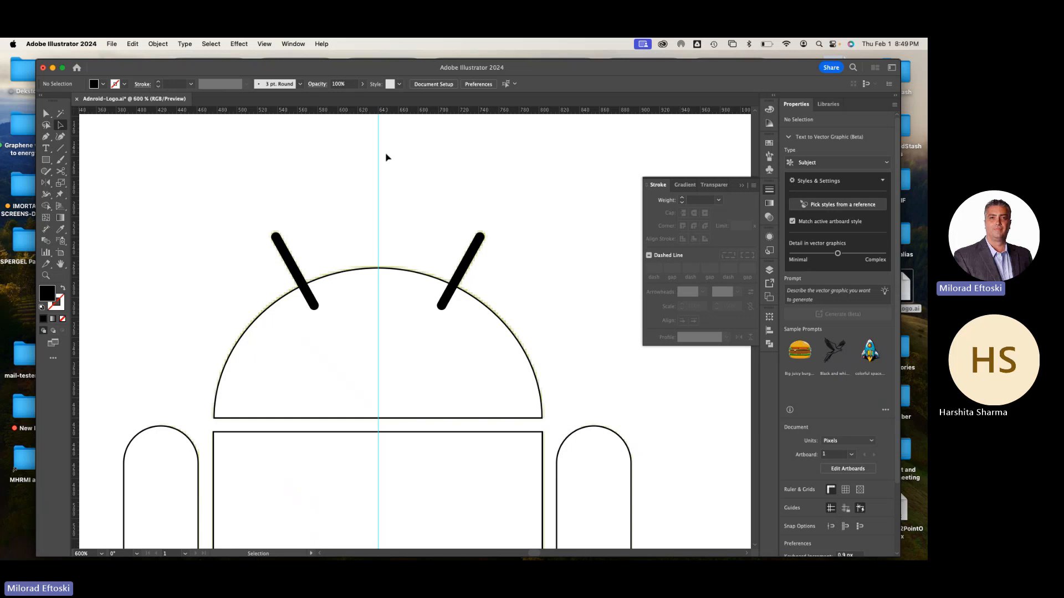
# Select the head together with both antennas and unite them into one shape with Pathfinder, then deselect
pyautogui.click(376, 344)
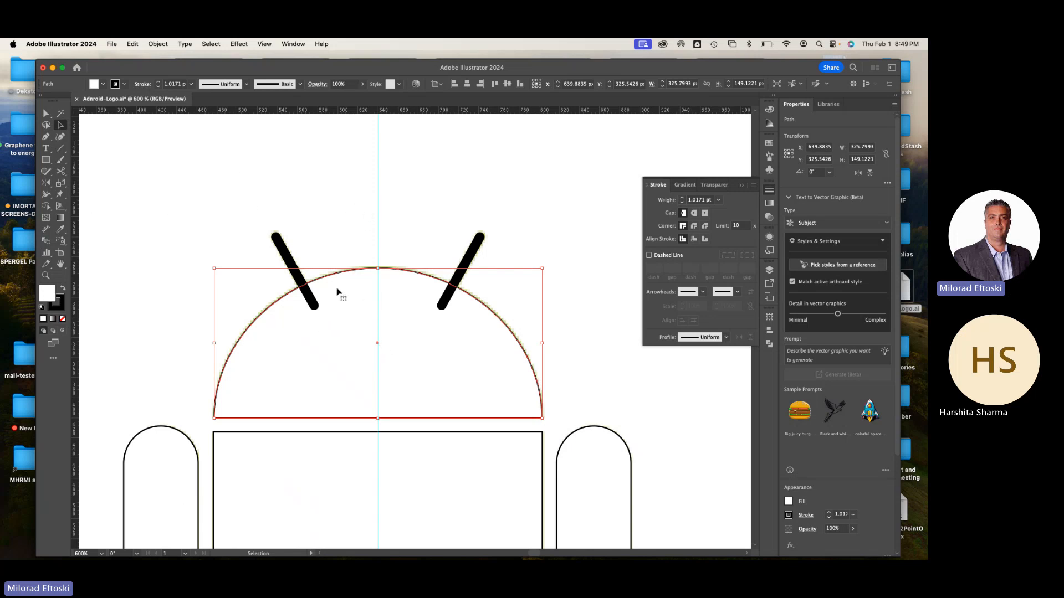
pyautogui.click(314, 207)
pyautogui.press('super+minus')
pyautogui.press('super+minus')
pyautogui.press('super+minus')
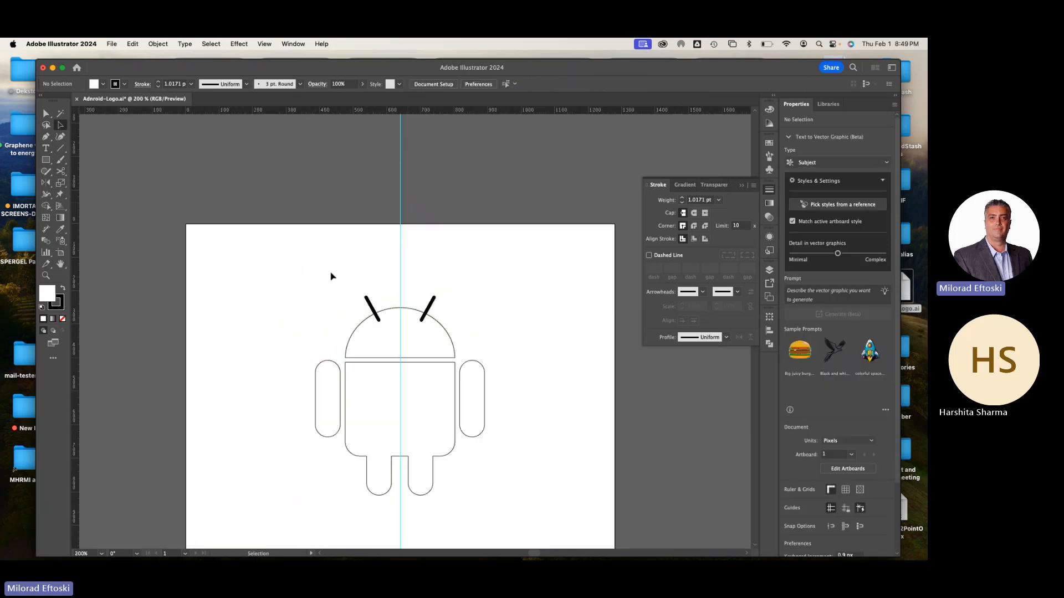
pyautogui.moveTo(329, 272); pyautogui.dragTo(471, 334)
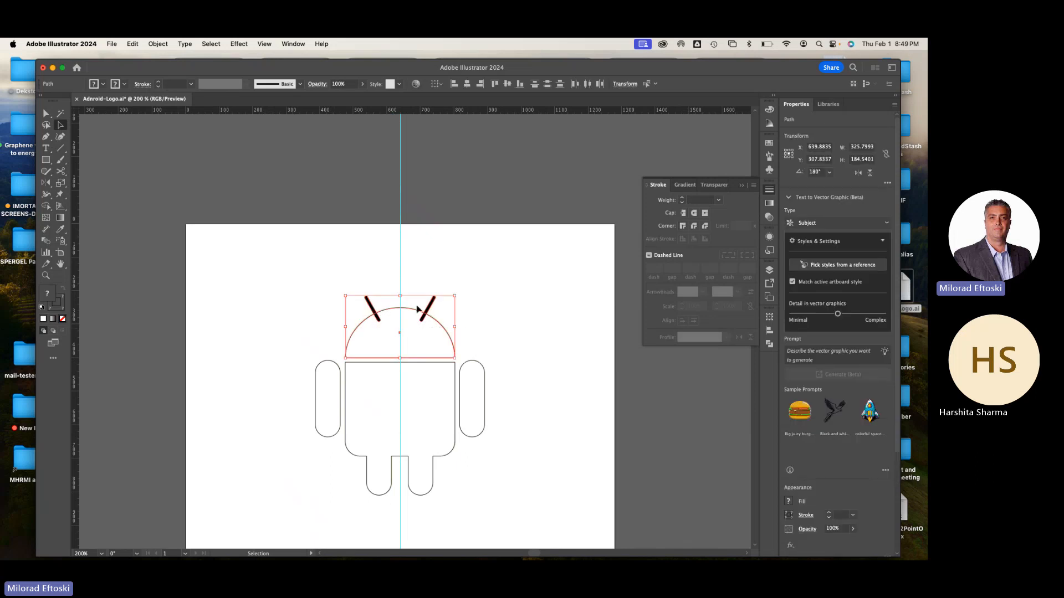
pyautogui.click(770, 299)
pyautogui.click(769, 283)
pyautogui.click(769, 270)
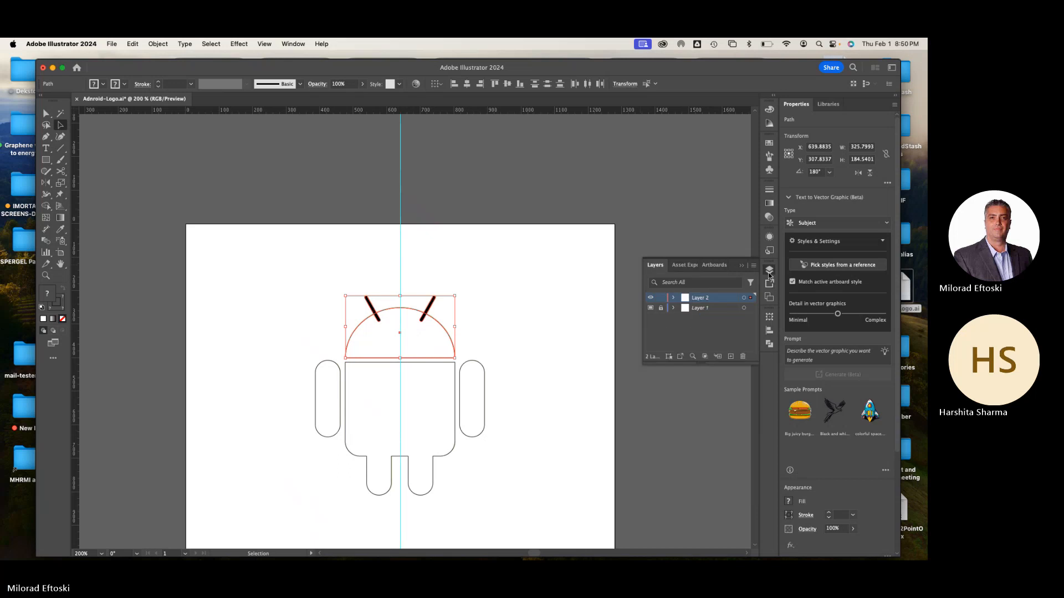
pyautogui.click(769, 344)
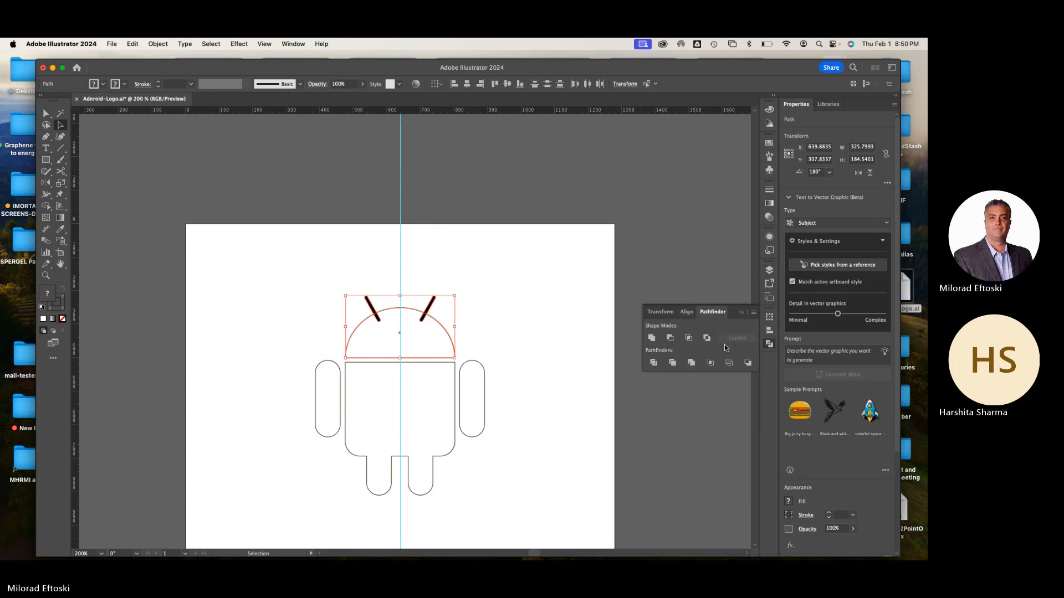
pyautogui.click(652, 338)
pyautogui.click(554, 333)
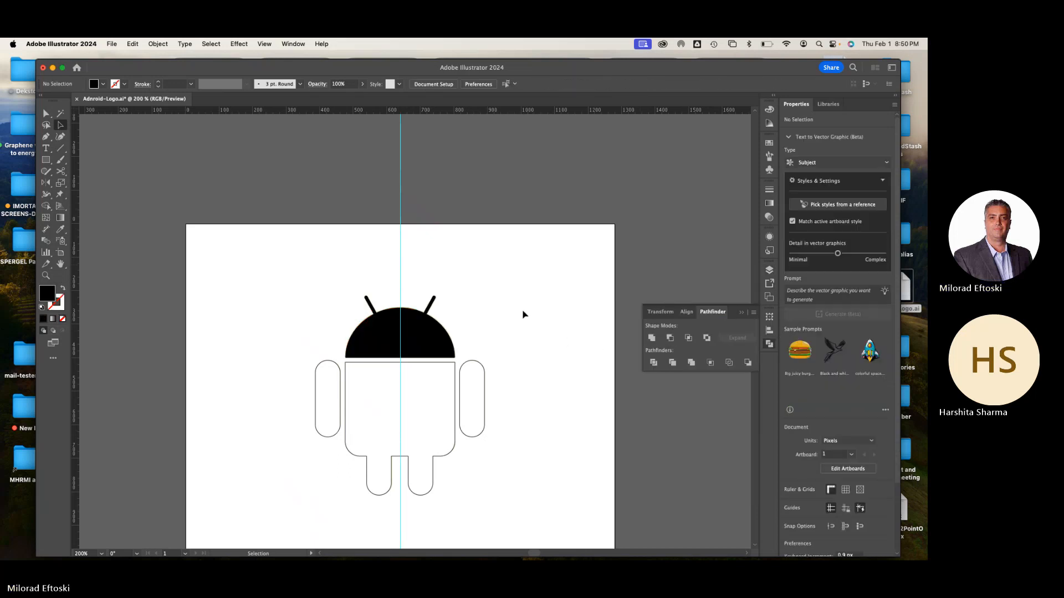
# Move the united head aside to uncover the template and apply the template's green to it with the Eyedropper
pyautogui.press('super+plus')
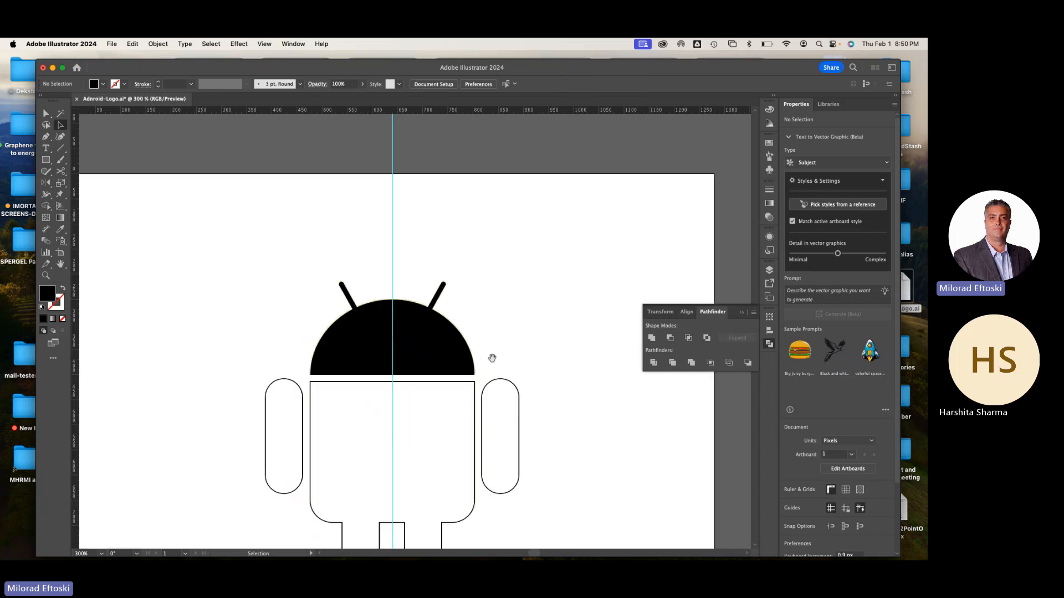
pyautogui.moveTo(492, 359); pyautogui.dragTo(563, 221)
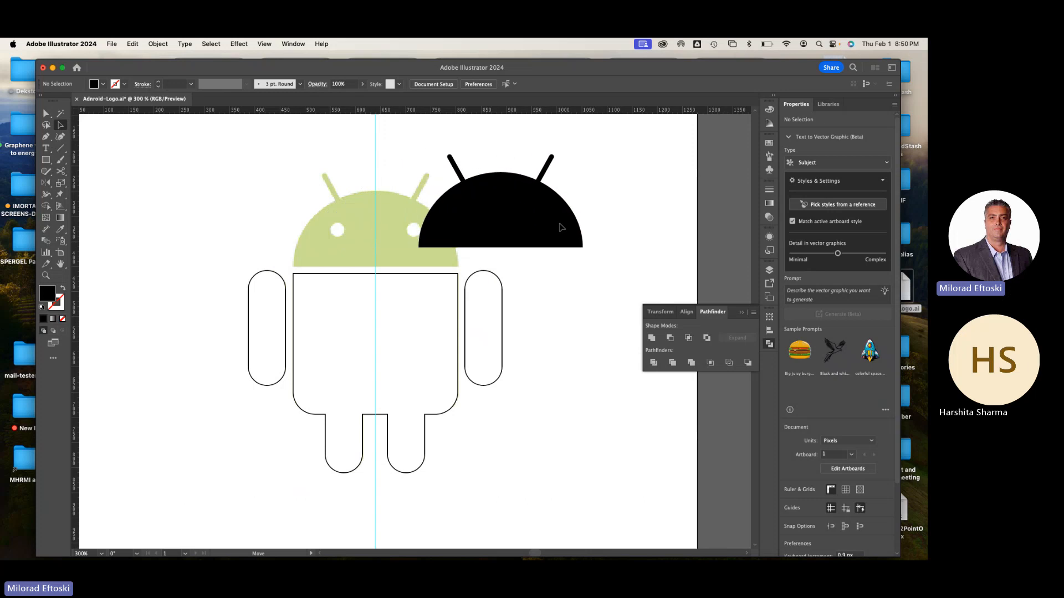
pyautogui.click(61, 229)
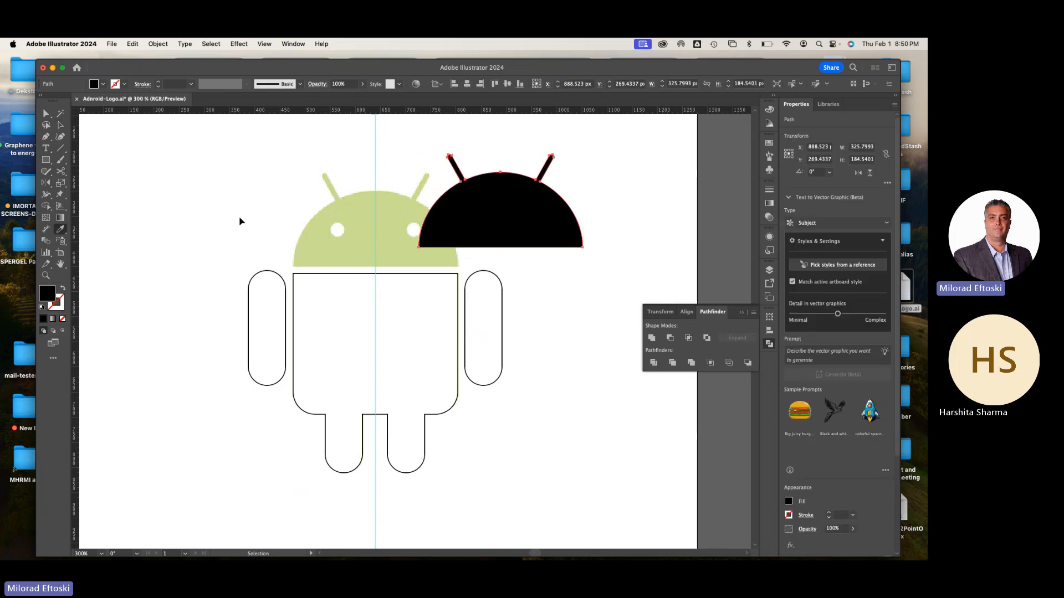
pyautogui.click(340, 243)
pyautogui.click(60, 125)
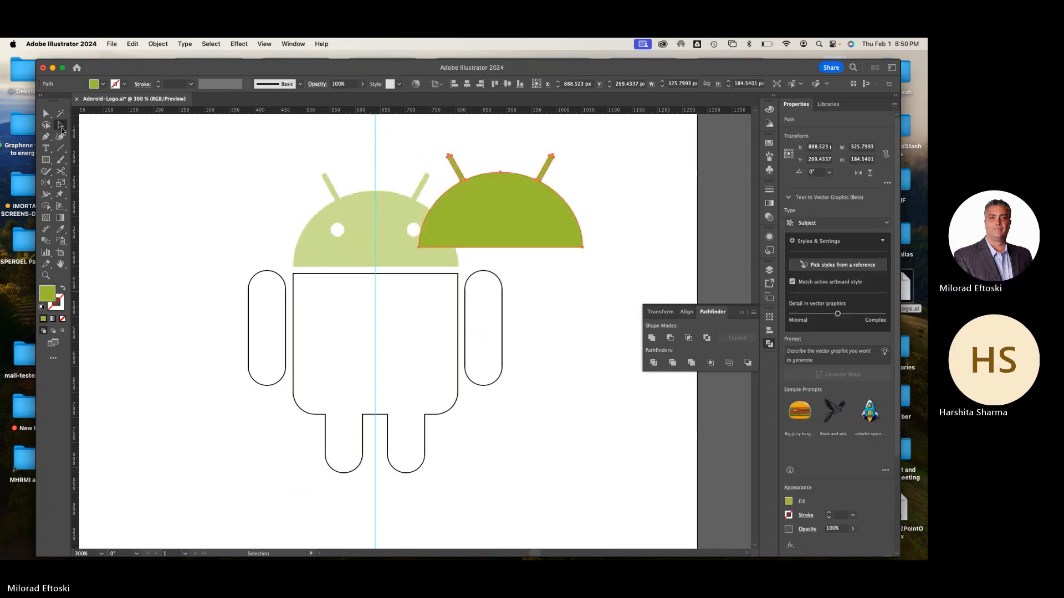
# Select both arms and the body and apply the template head's green to them with the Eyedropper
pyautogui.click(262, 299)
pyautogui.keyDown('shift'); pyautogui.click(488, 322); pyautogui.keyUp('shift')
pyautogui.keyDown('shift'); pyautogui.click(427, 334); pyautogui.keyUp('shift')
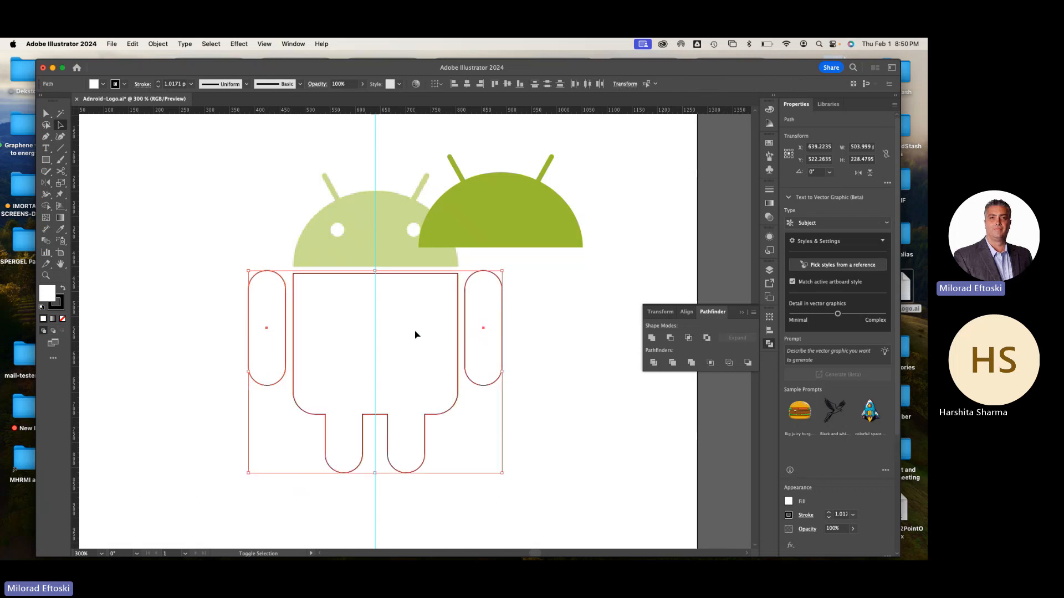
pyautogui.click(60, 228)
pyautogui.click(333, 230)
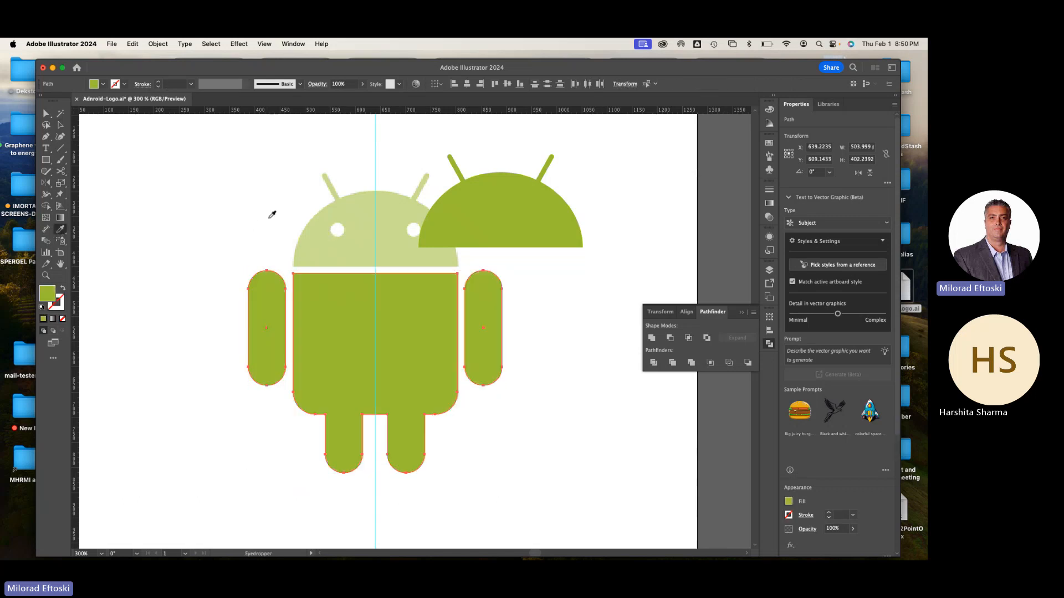
# Move the green head back into place over the template head, centered on the vertical guide above the body
pyautogui.click(61, 125)
pyautogui.moveTo(468, 225); pyautogui.dragTo(348, 243)
pyautogui.press('cmd+z')
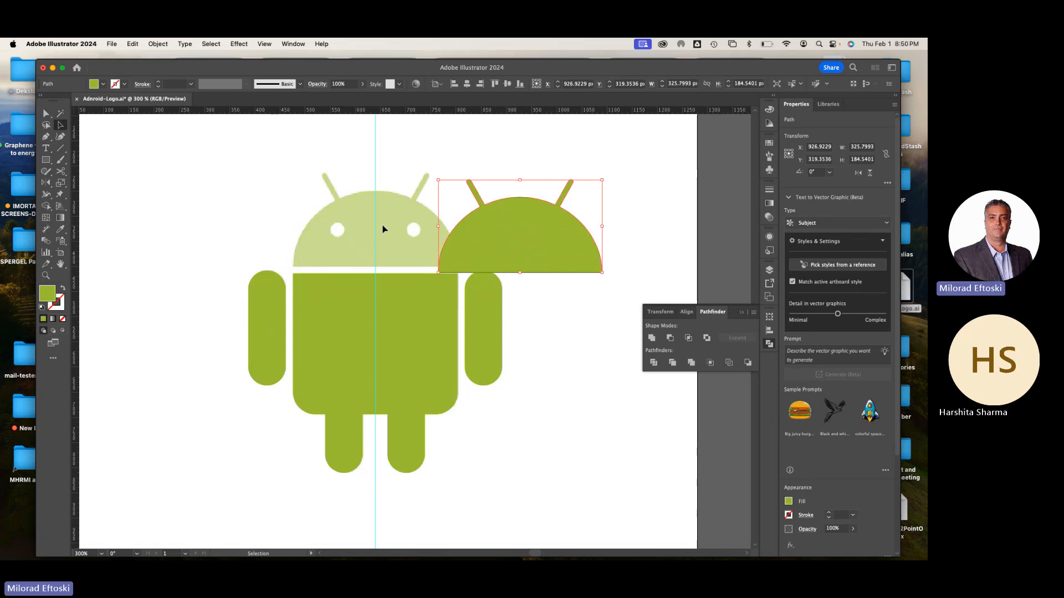
pyautogui.moveTo(469, 244); pyautogui.dragTo(324, 243)
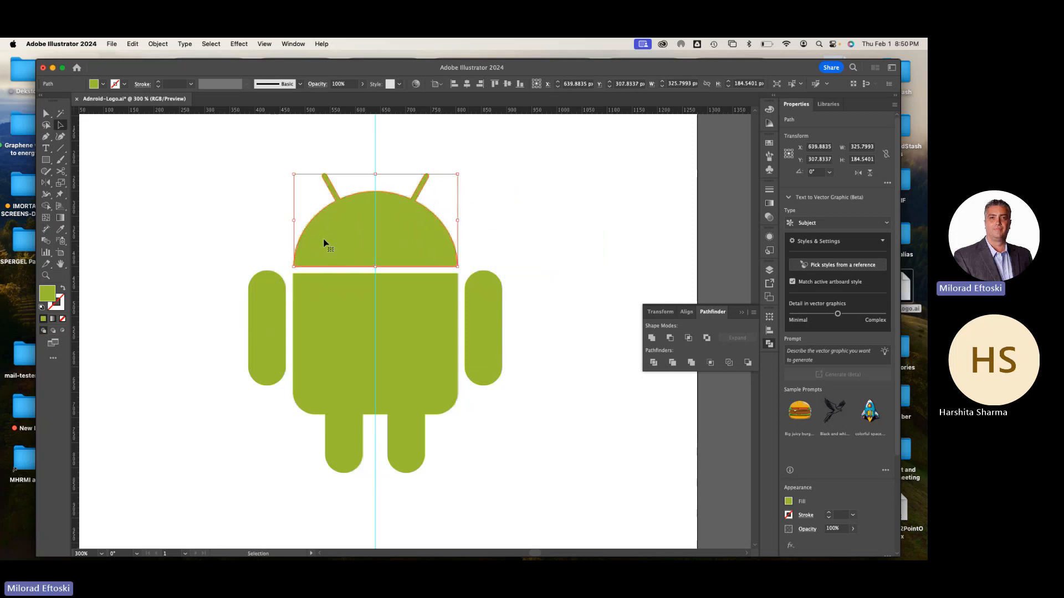
# In outline view, draw a circle about 28 px in diameter over the template's left eye with the Ellipse tool
pyautogui.press('super+y')
pyautogui.scroll(6, 325, 241)
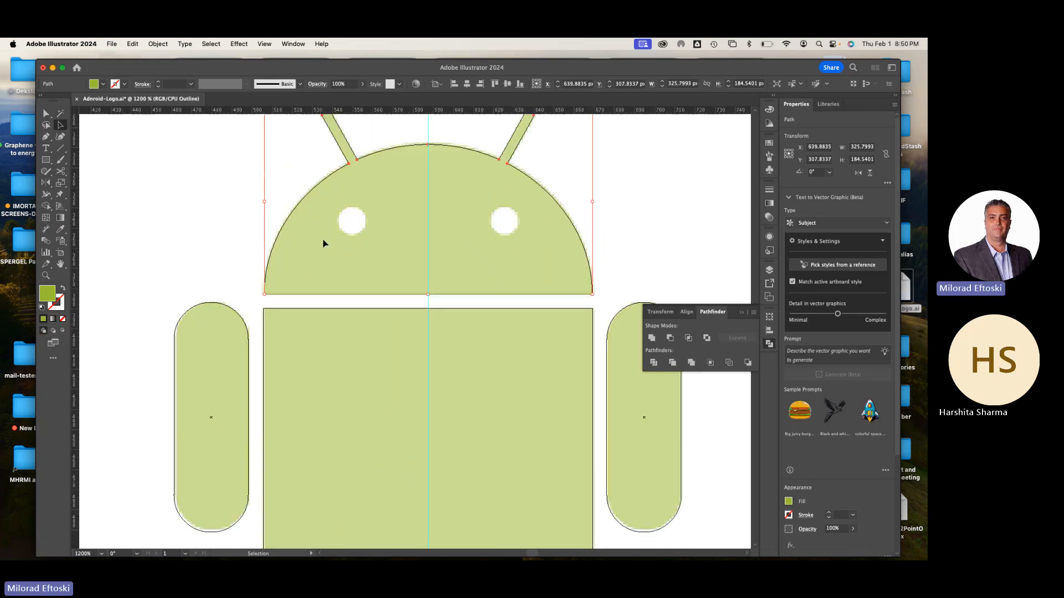
pyautogui.moveTo(345, 238); pyautogui.dragTo(328, 292)
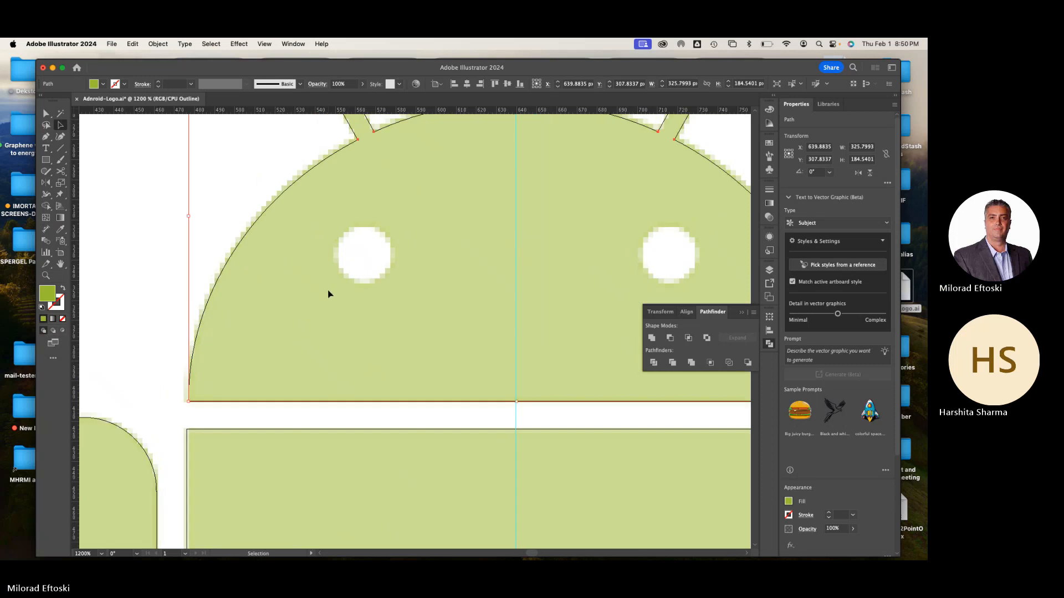
pyautogui.click(47, 160)
pyautogui.moveTo(46, 161); pyautogui.dragTo(91, 184)
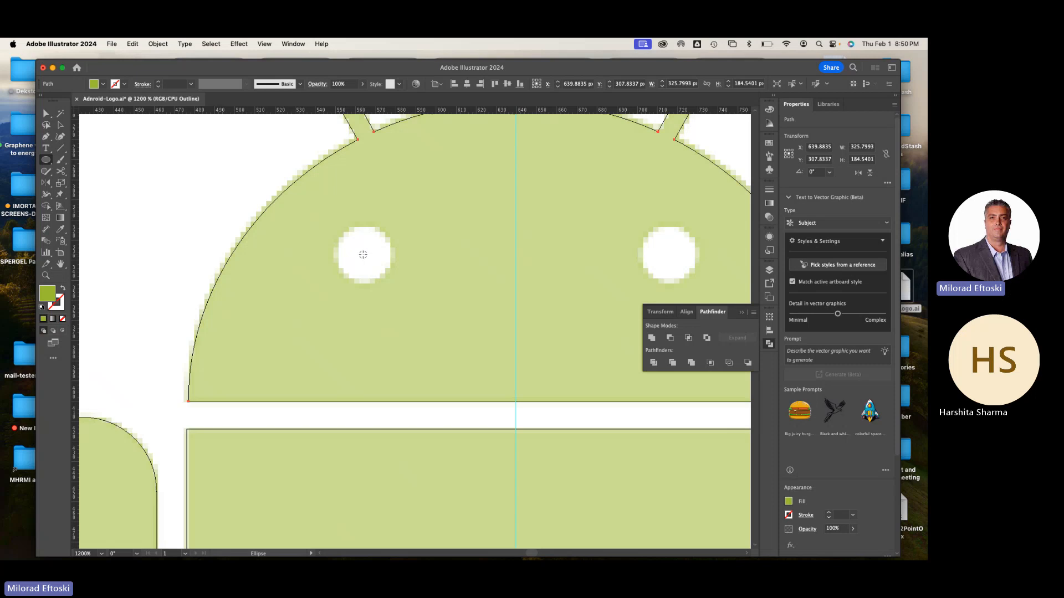
pyautogui.moveTo(363, 254); pyautogui.dragTo(392, 282)
pyautogui.click(61, 125)
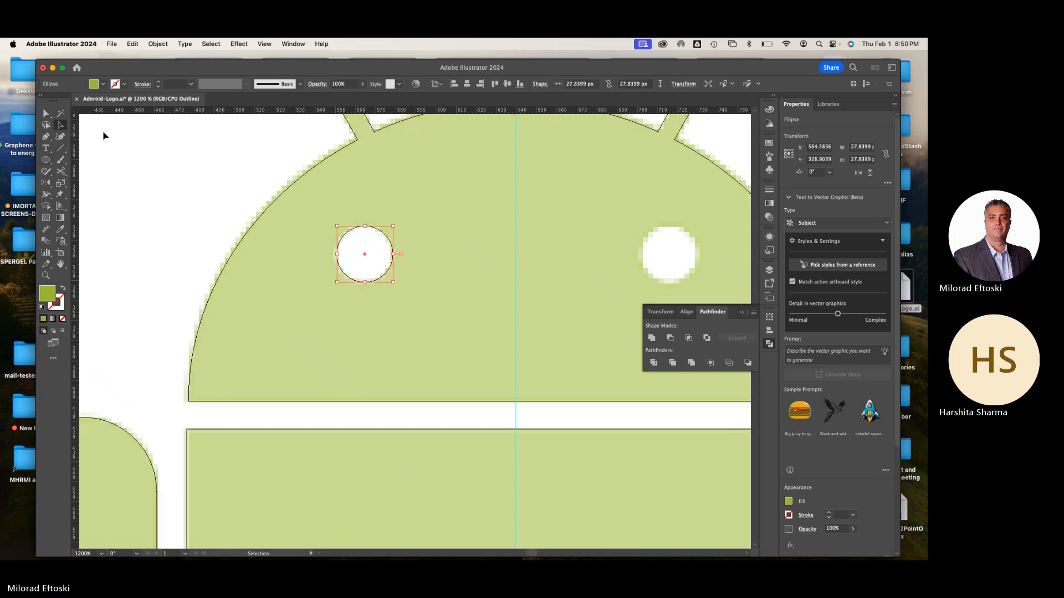
# Return to preview view and give the left eye circle a white fill with no stroke
pyautogui.press('super+y')
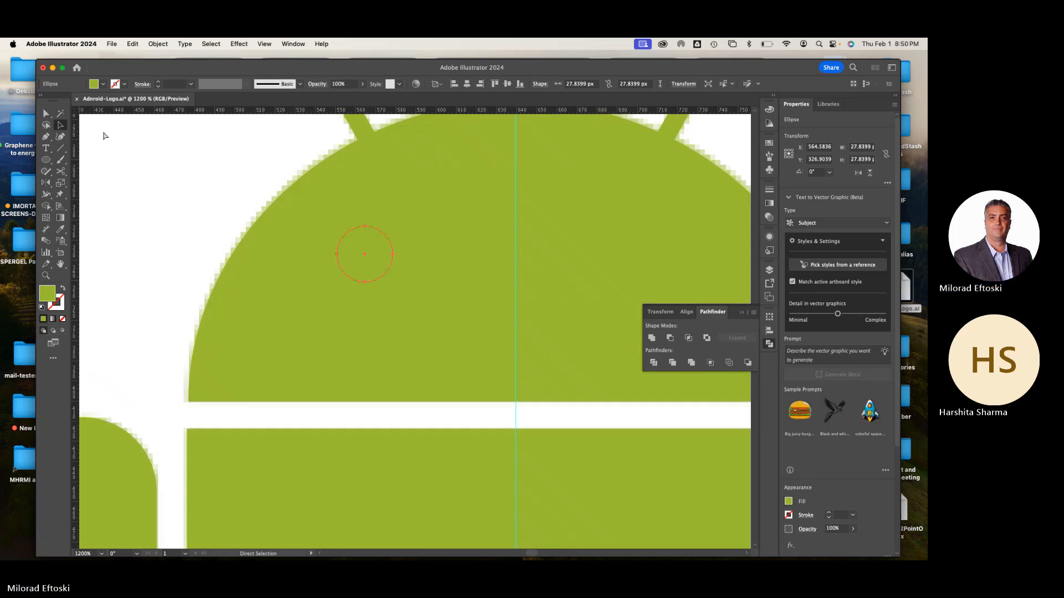
pyautogui.press('v')
pyautogui.press('d')
pyautogui.click(61, 307)
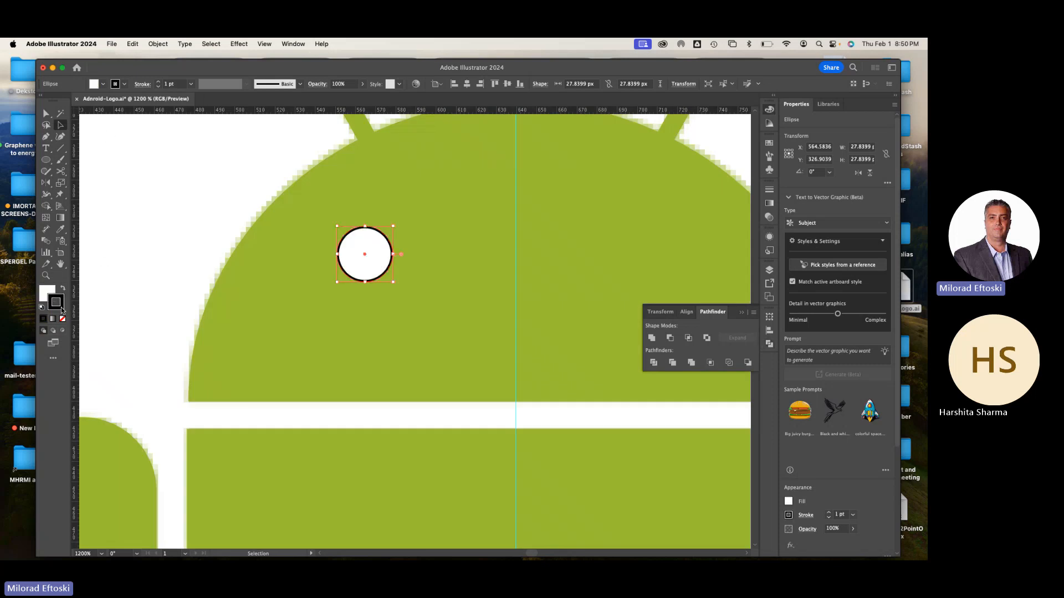
pyautogui.click(62, 319)
pyautogui.press('a')
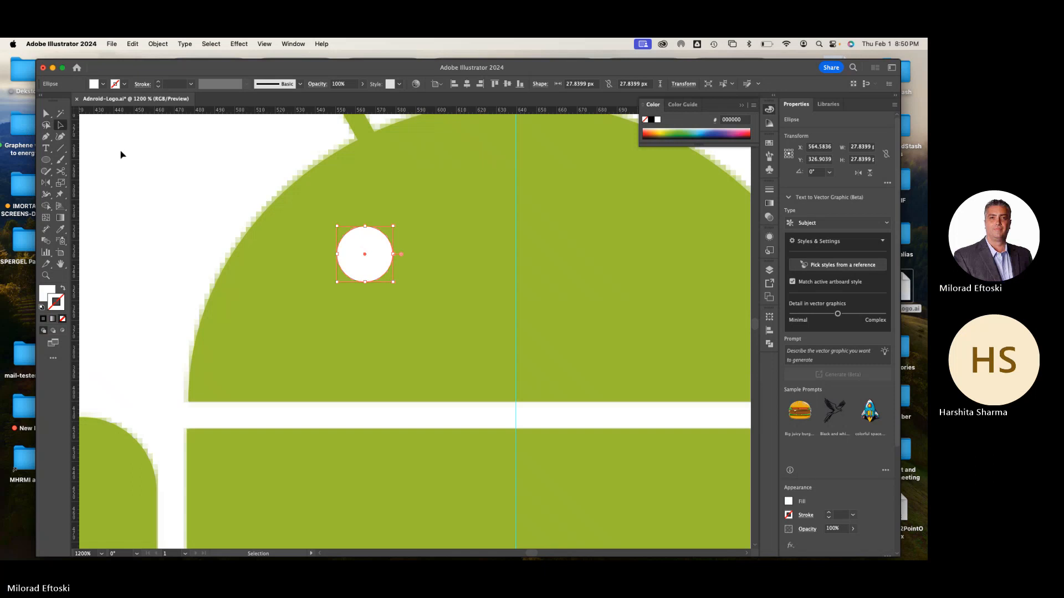
# Deselect the eye and compare the head with the template in preview and outline views
pyautogui.click(122, 155)
pyautogui.press('super+minus')
pyautogui.press('super+minus')
pyautogui.press('super+minus')
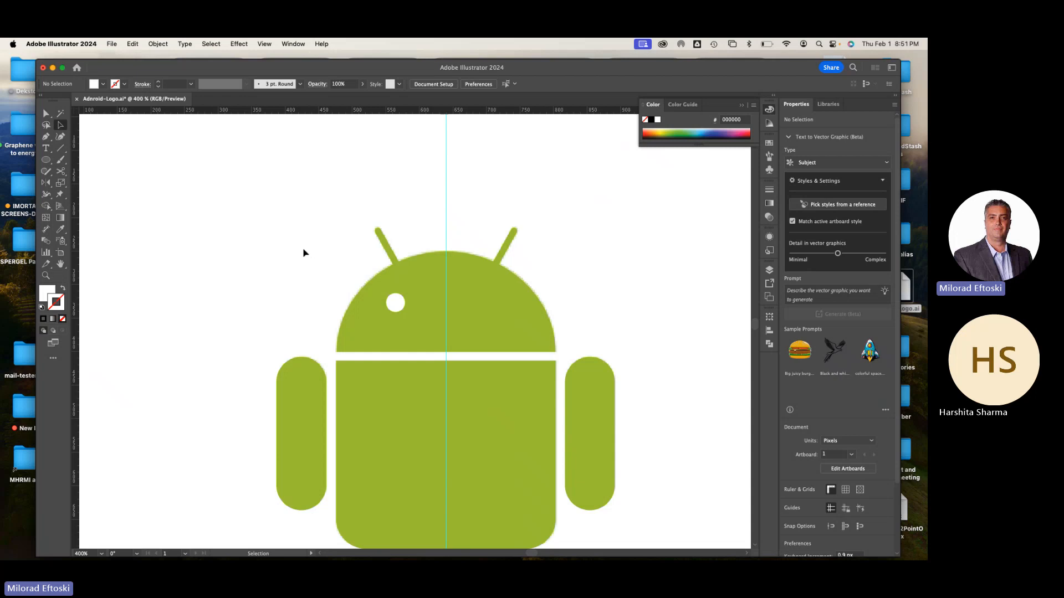
pyautogui.press('super+y')
pyautogui.scroll(6, 421, 327)
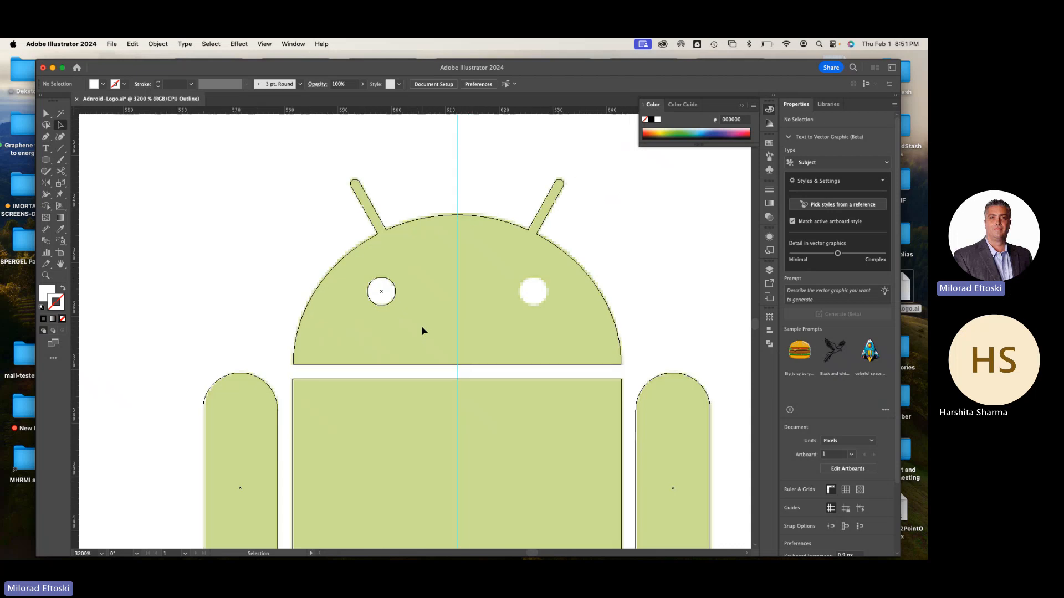
pyautogui.scroll(3, 421, 327)
pyautogui.press('super+0')
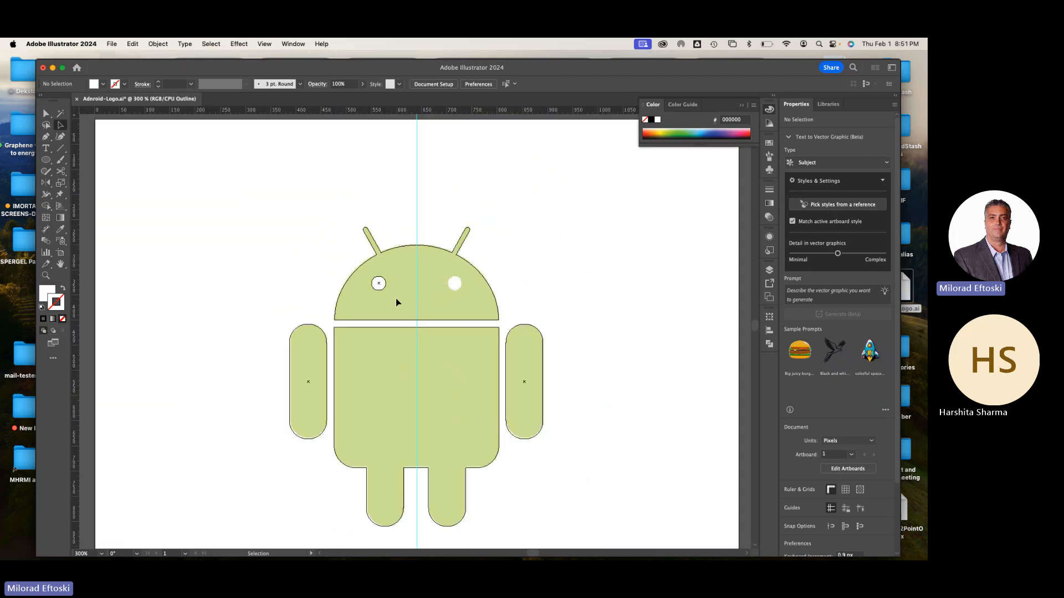
pyautogui.scroll(4, 396, 300)
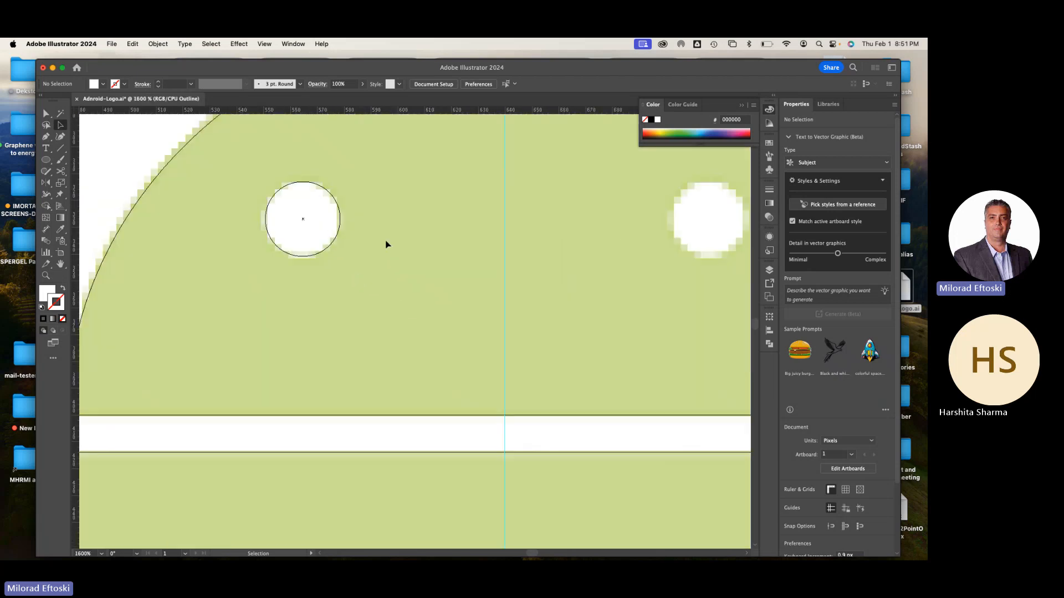
pyautogui.scroll(-1, 385, 241)
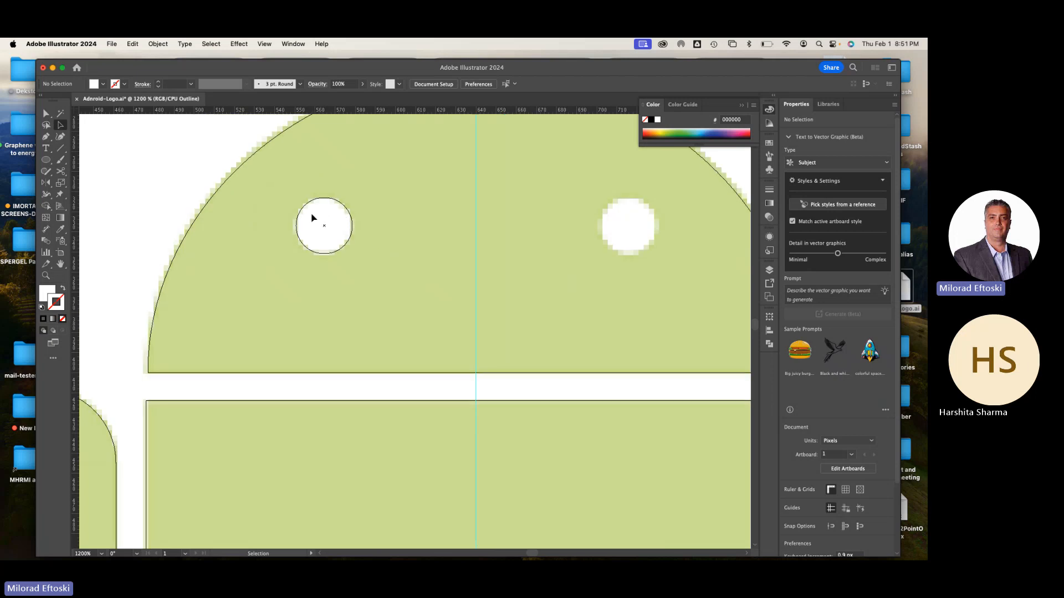
pyautogui.scroll(-1, 331, 217)
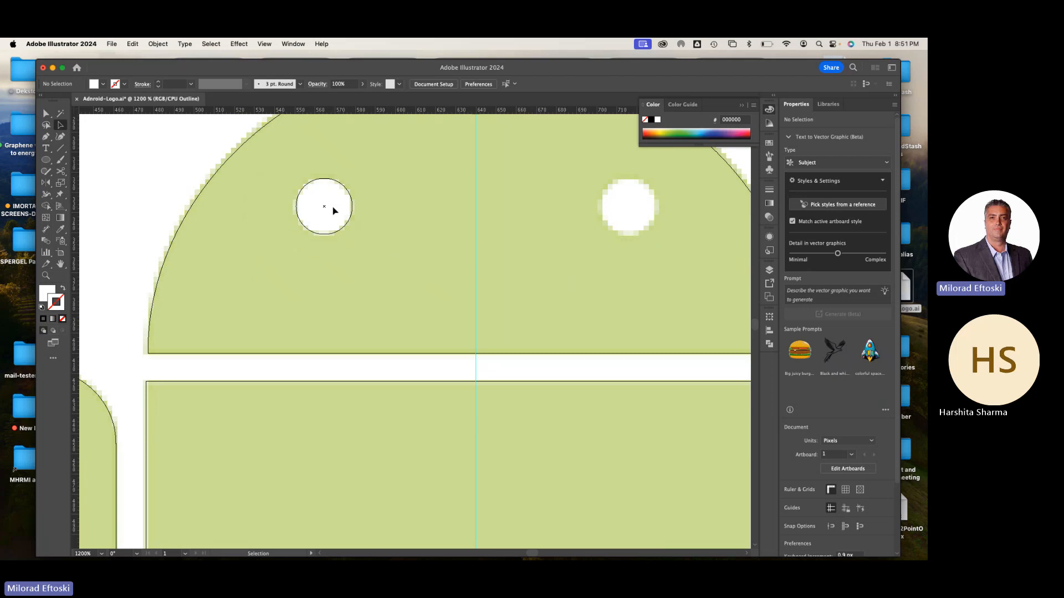
pyautogui.press('super+y')
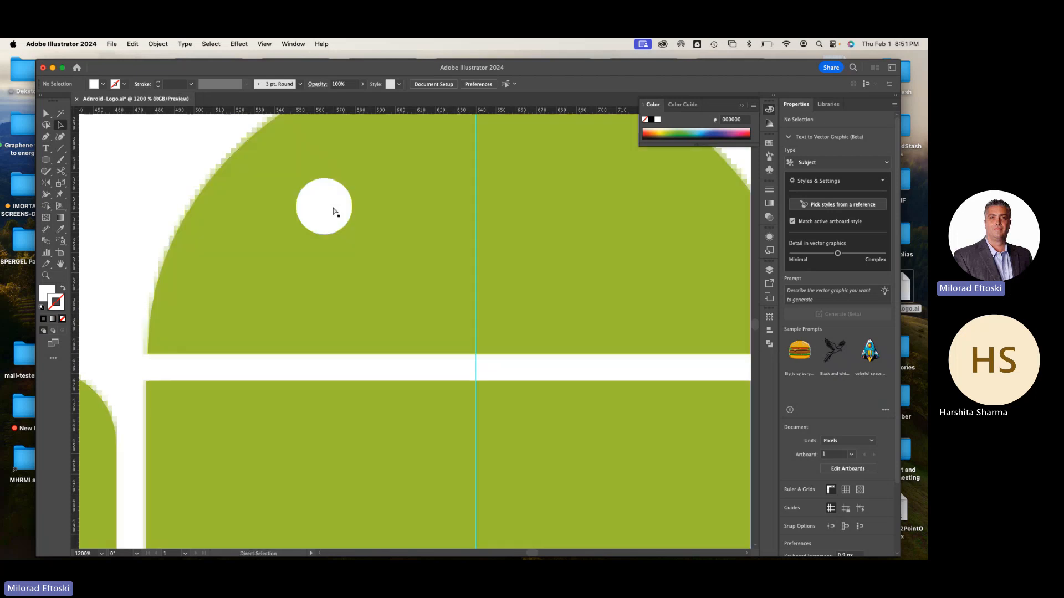
# In outline view, duplicate the left eye circle horizontally onto the template's right eye and deselect it
pyautogui.press('super+y')
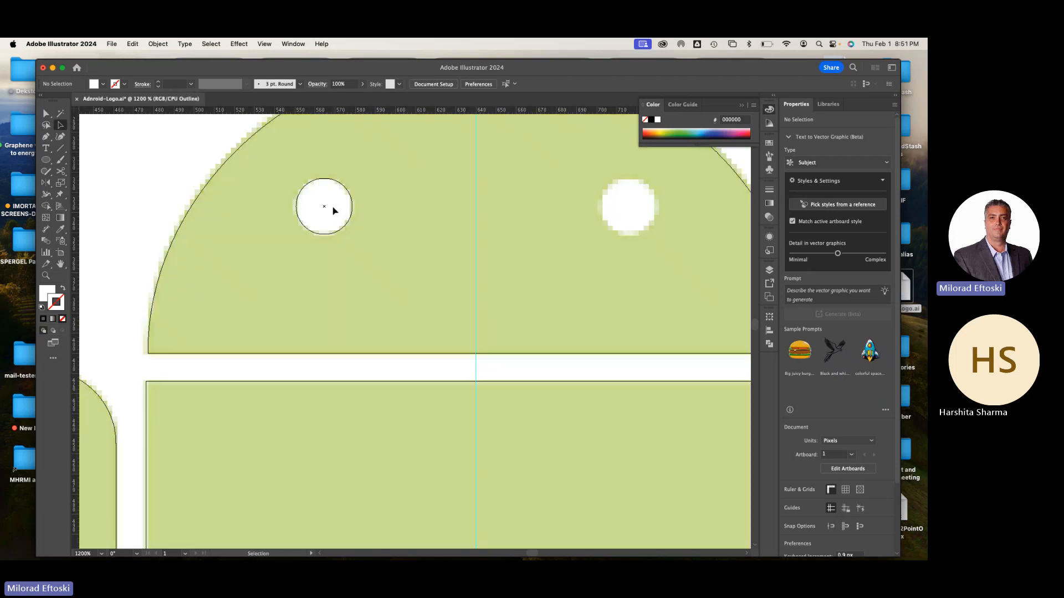
pyautogui.click(325, 209)
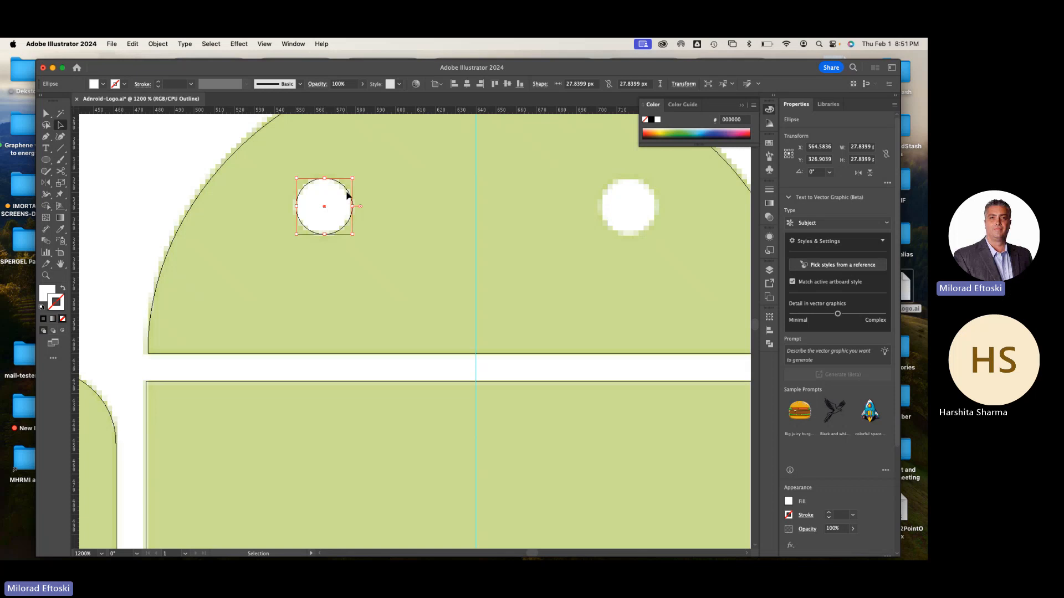
pyautogui.moveTo(346, 219); pyautogui.dragTo(630, 218)
pyautogui.click(594, 277)
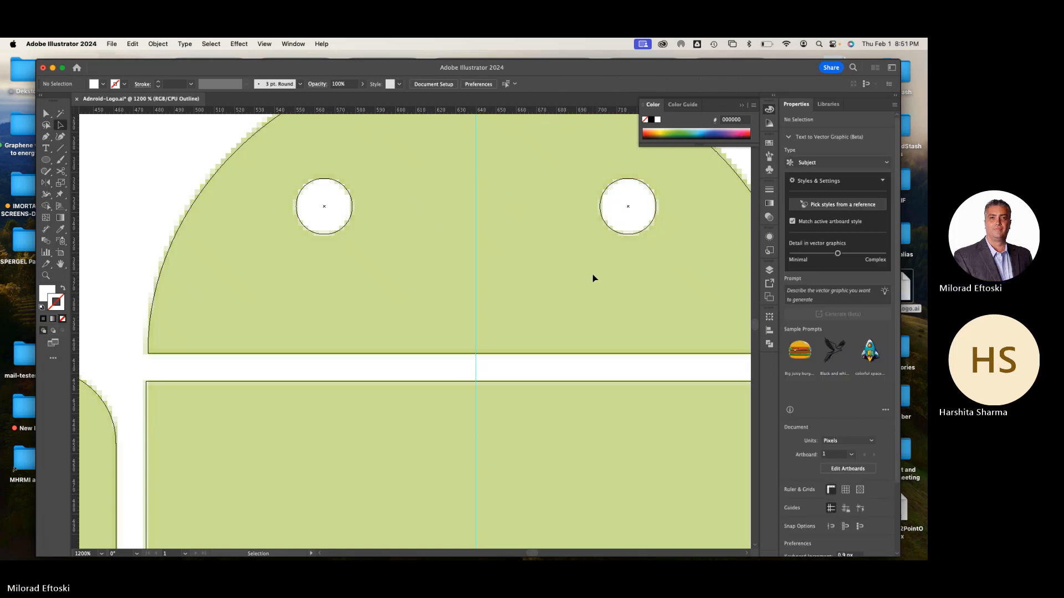
# Return to preview view and cut both eye circles out of the united head using Minus Front
pyautogui.press('super+y')
pyautogui.press('super+minus')
pyautogui.press('super+minus')
pyautogui.press('super+minus')
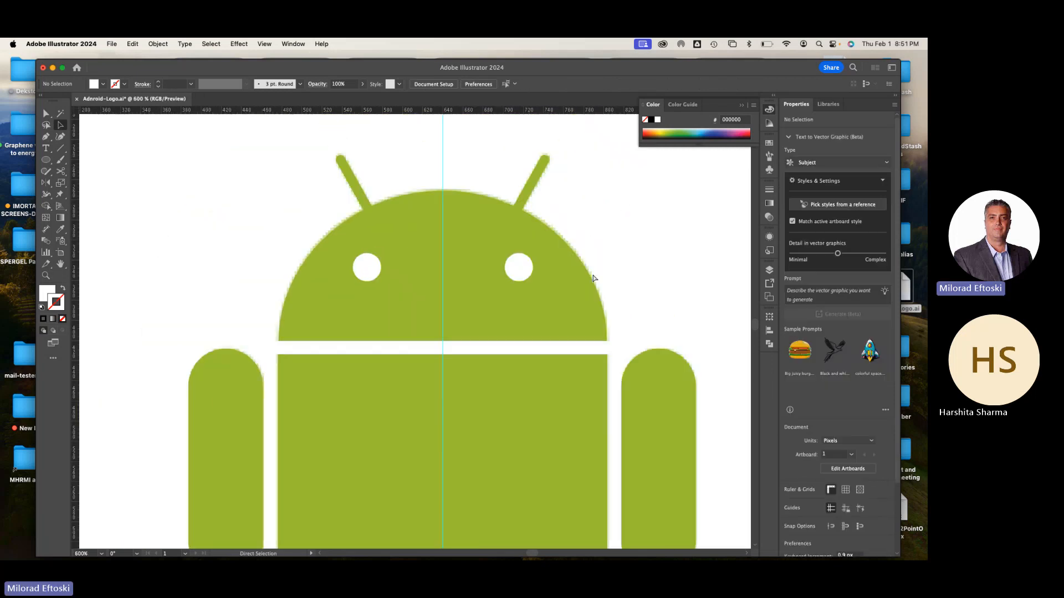
pyautogui.click(385, 293)
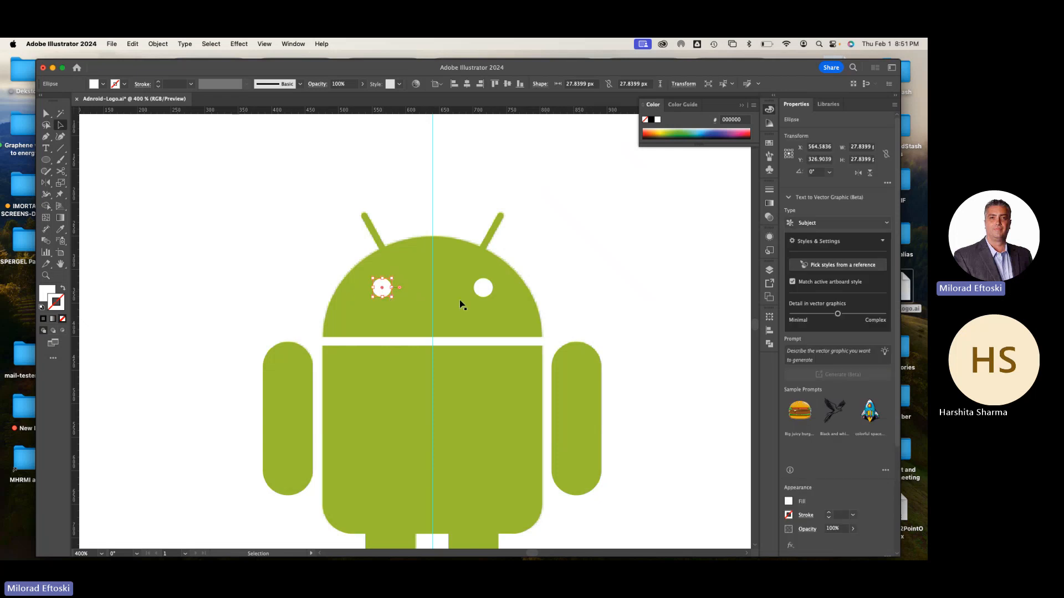
pyautogui.click(420, 261)
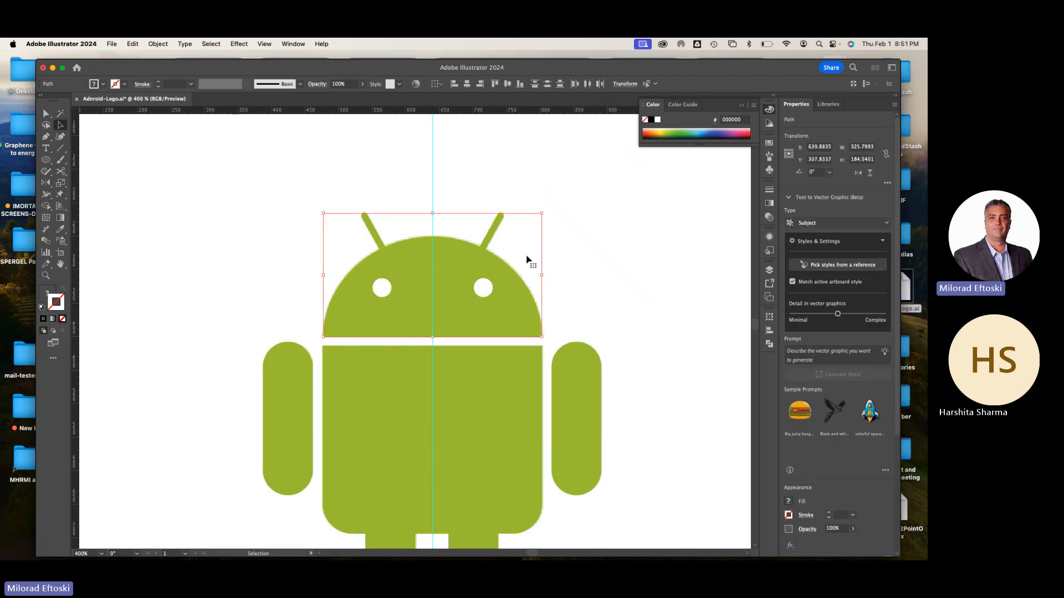
pyautogui.click(770, 344)
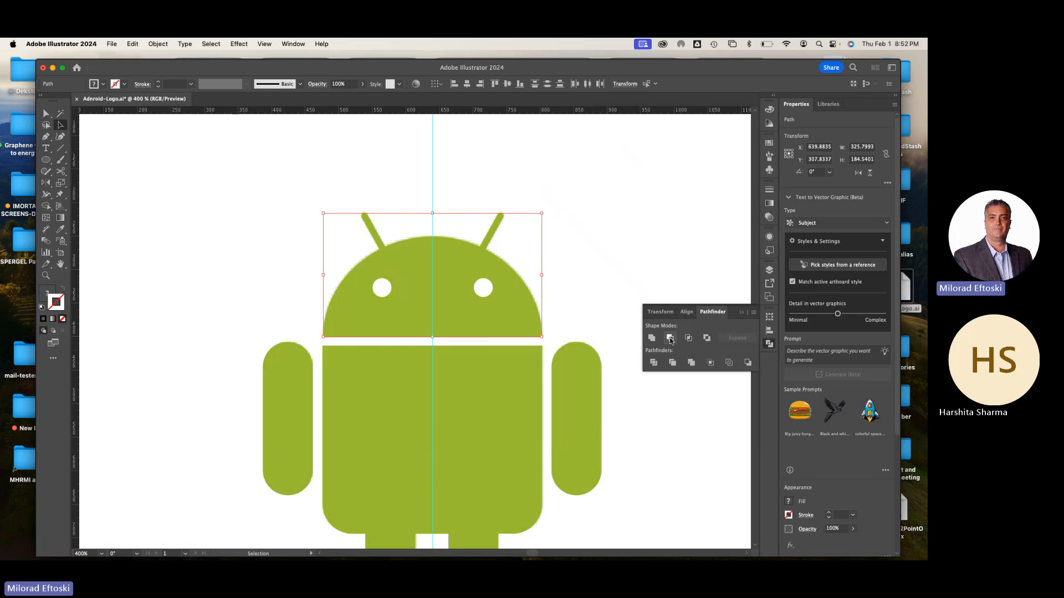
pyautogui.click(670, 339)
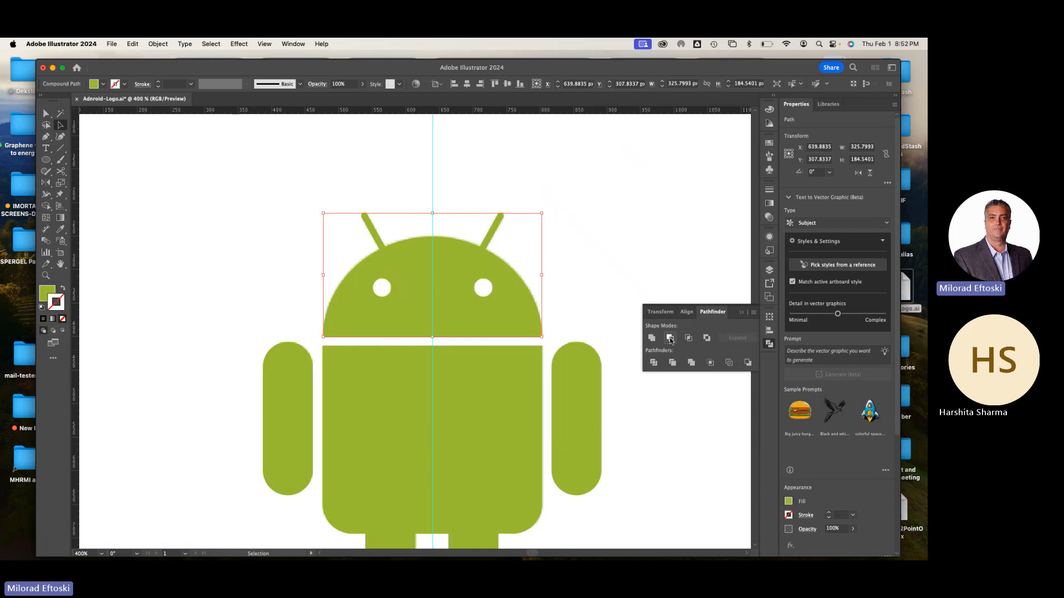
pyautogui.click(633, 206)
pyautogui.press('super+minus')
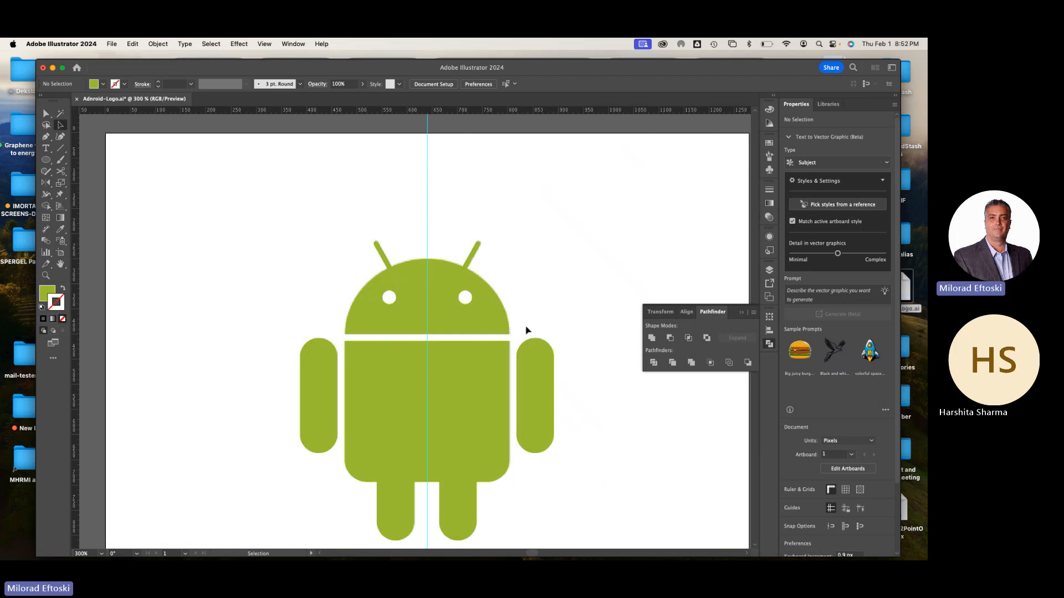
# Move the head above the body to inspect the cut-out eyes, undo the move and deselect it
pyautogui.moveTo(475, 302); pyautogui.dragTo(484, 152)
pyautogui.moveTo(498, 190); pyautogui.dragTo(515, 301)
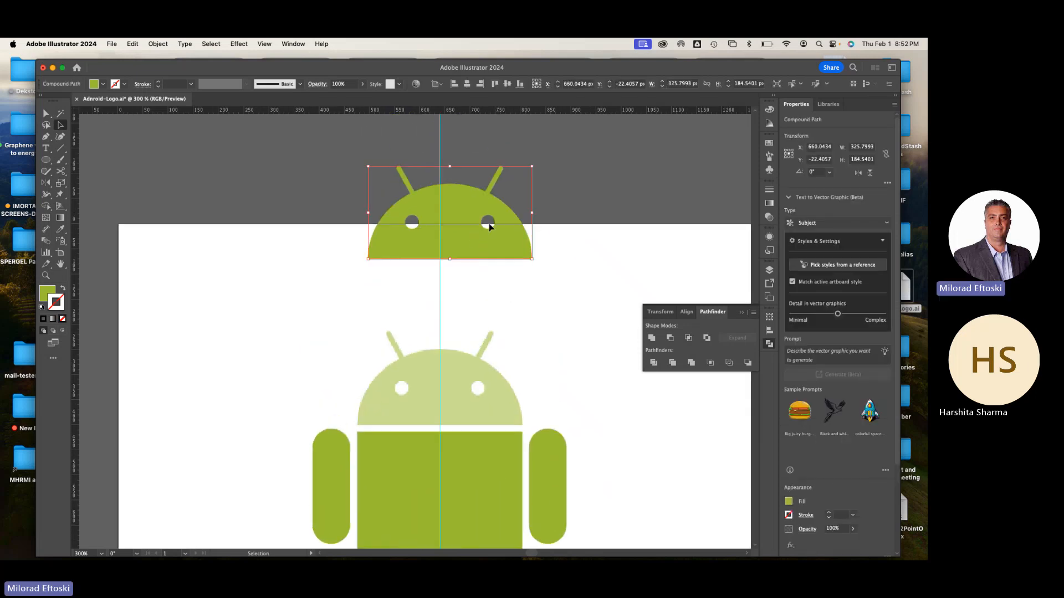
pyautogui.press('cmd+z')
pyautogui.click(511, 269)
pyautogui.press('cmd+minus')
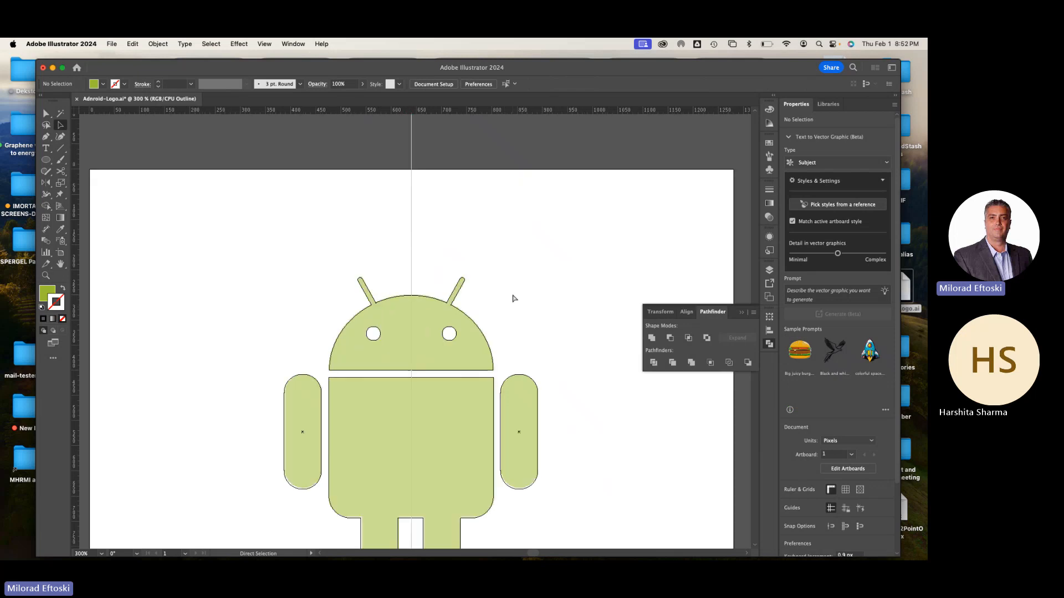
# Compare the logo and its cut-out eyes in outline and preview views
pyautogui.scroll(3, 513, 299)
pyautogui.press('super+y')
pyautogui.press('super+y')
pyautogui.press('super+y')
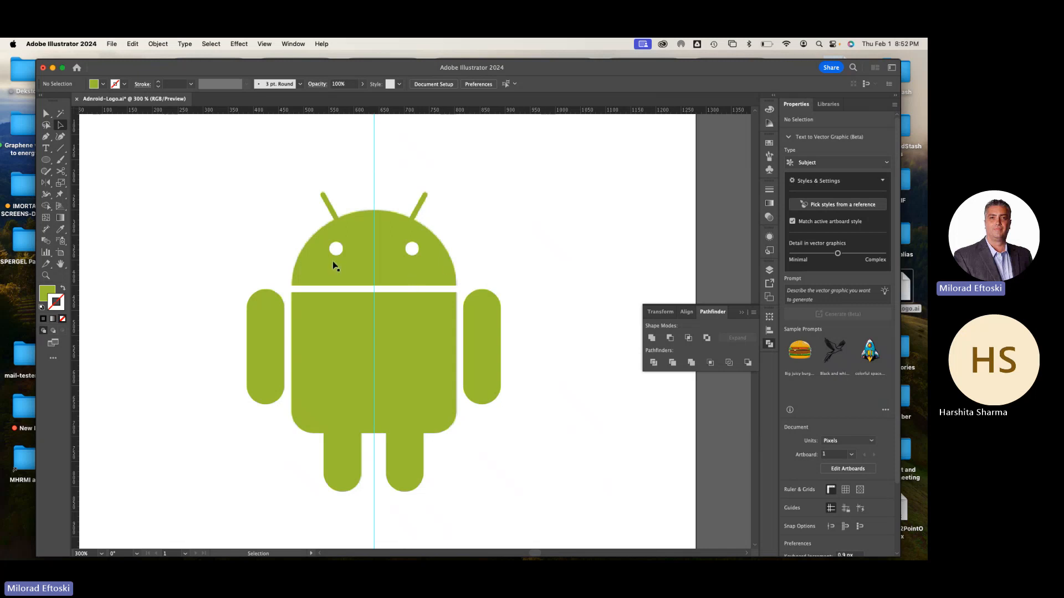
pyautogui.scroll(3, 333, 265)
pyautogui.scroll(1, 332, 264)
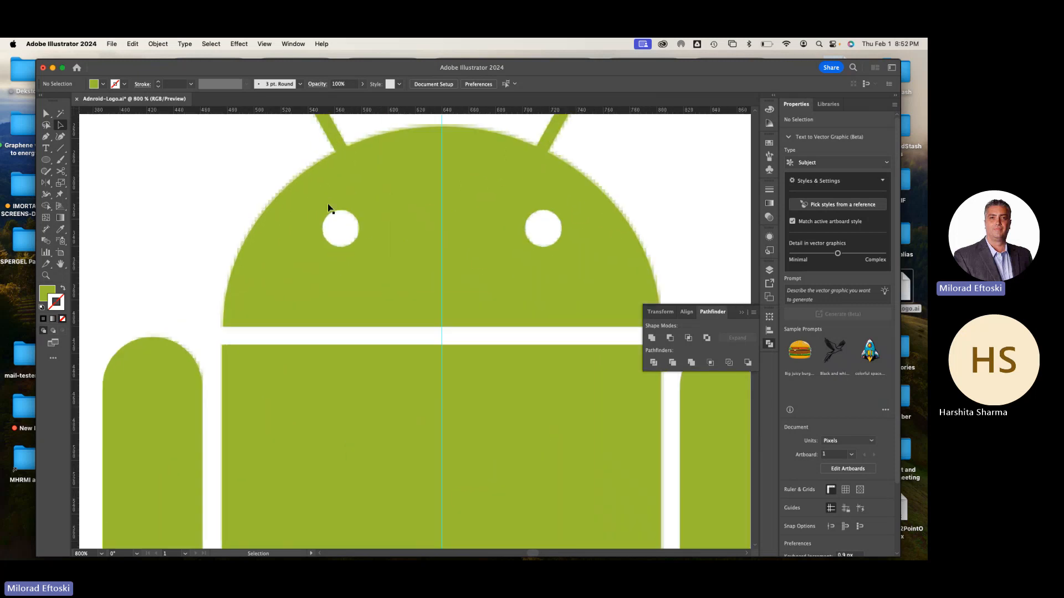
# Undo the eye cut-out, the right eye duplicate and the left eye's stroke removal
pyautogui.press('super+z')
pyautogui.press('super+z')
pyautogui.press('super+z')
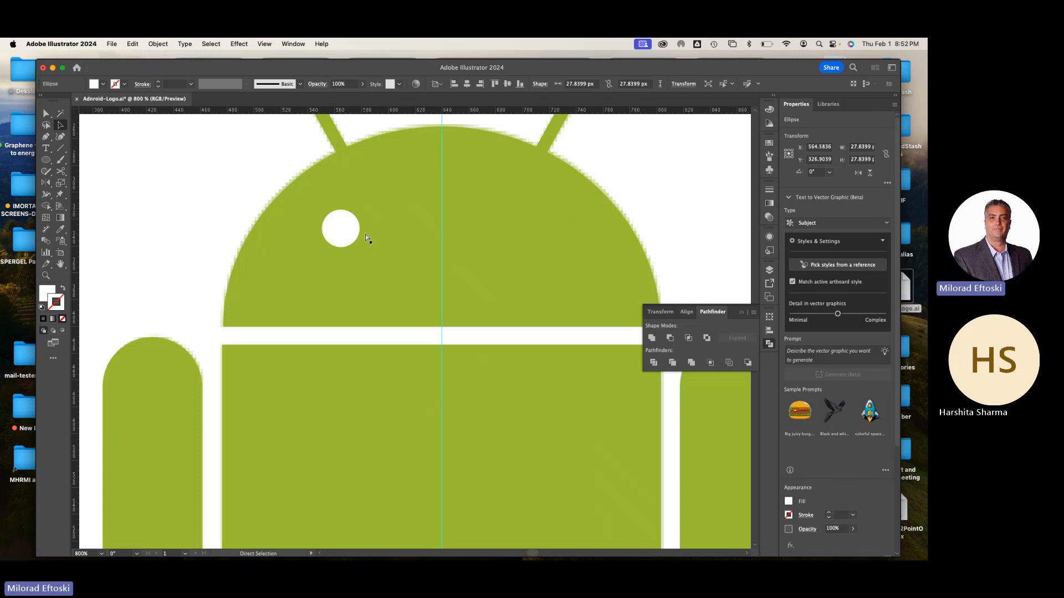
pyautogui.press('v')
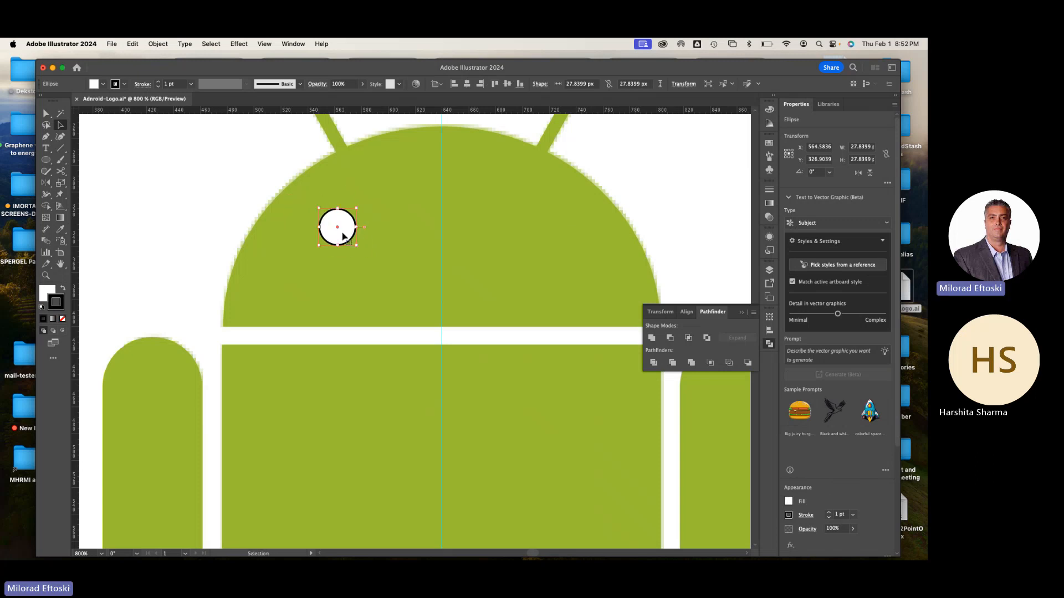
# In outline view, fit the left eye circle to the template, duplicate it onto the right eye and return to preview
pyautogui.press('super+y')
pyautogui.moveTo(338, 236); pyautogui.dragTo(546, 234)
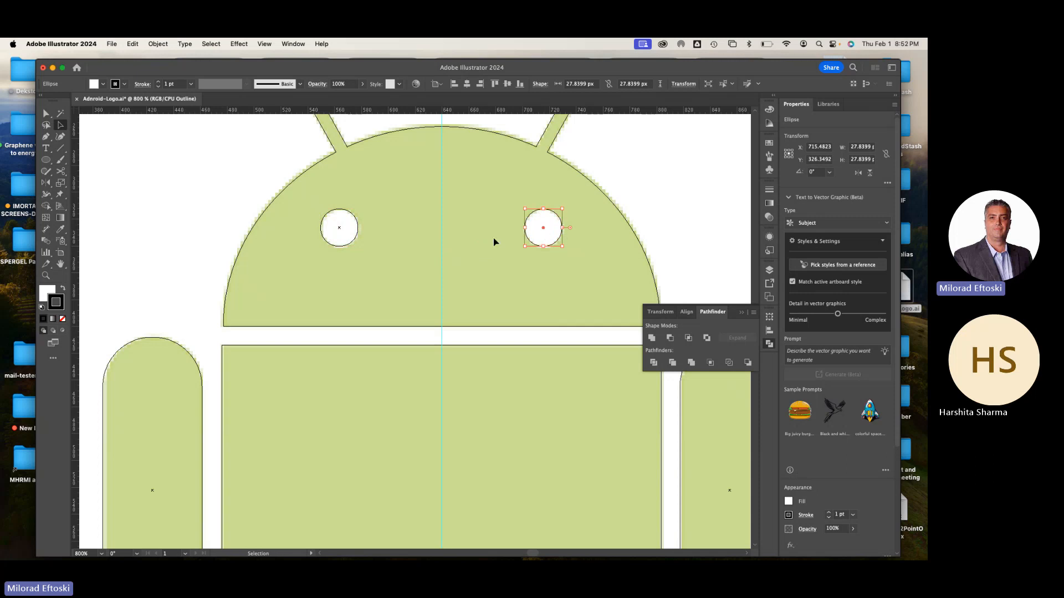
pyautogui.click(715, 183)
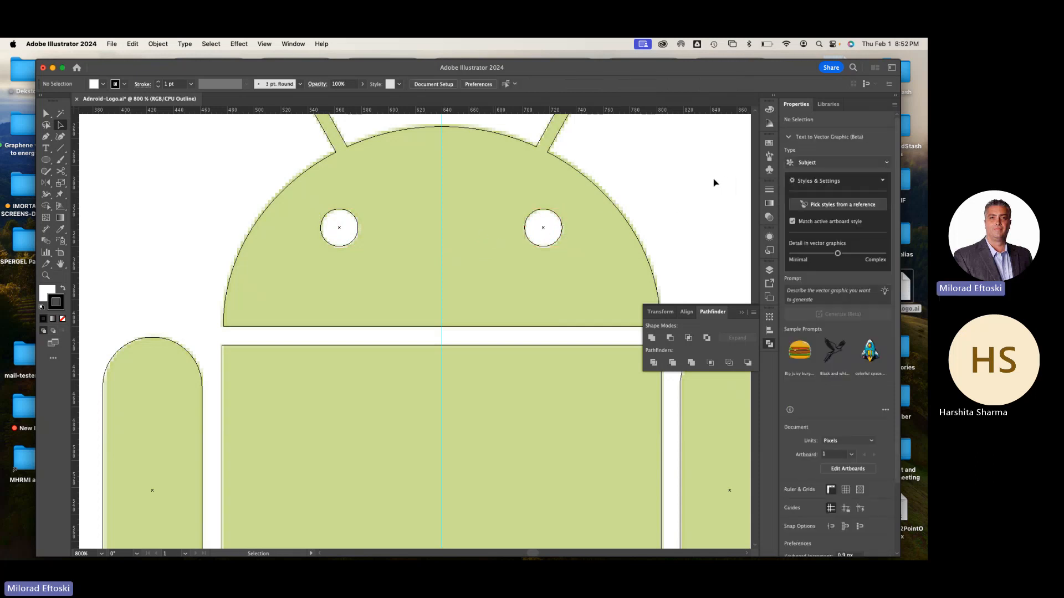
pyautogui.press('super+y')
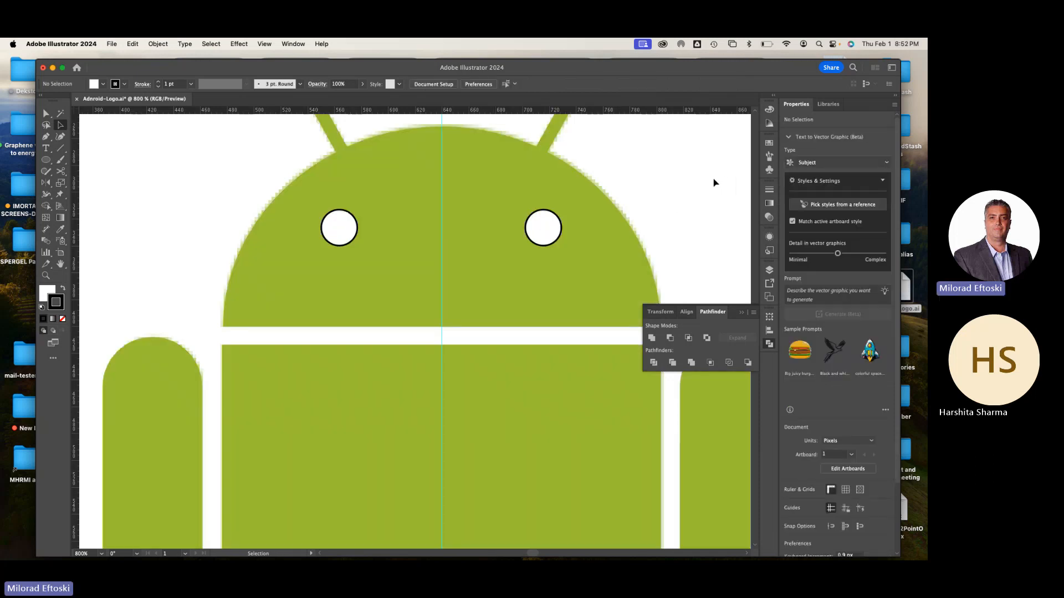
# Subtract the two outlined eye circles from the head shape with Pathfinder's Minus Front and check the result in outline view
pyautogui.click(336, 241)
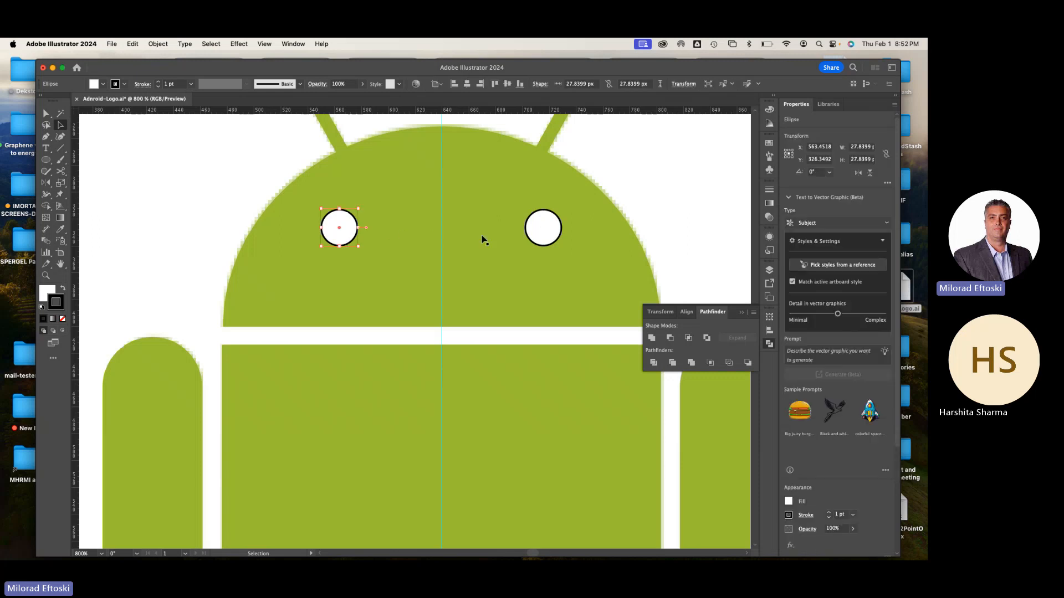
pyautogui.keyDown('shift'); pyautogui.click(542, 230); pyautogui.keyUp('shift')
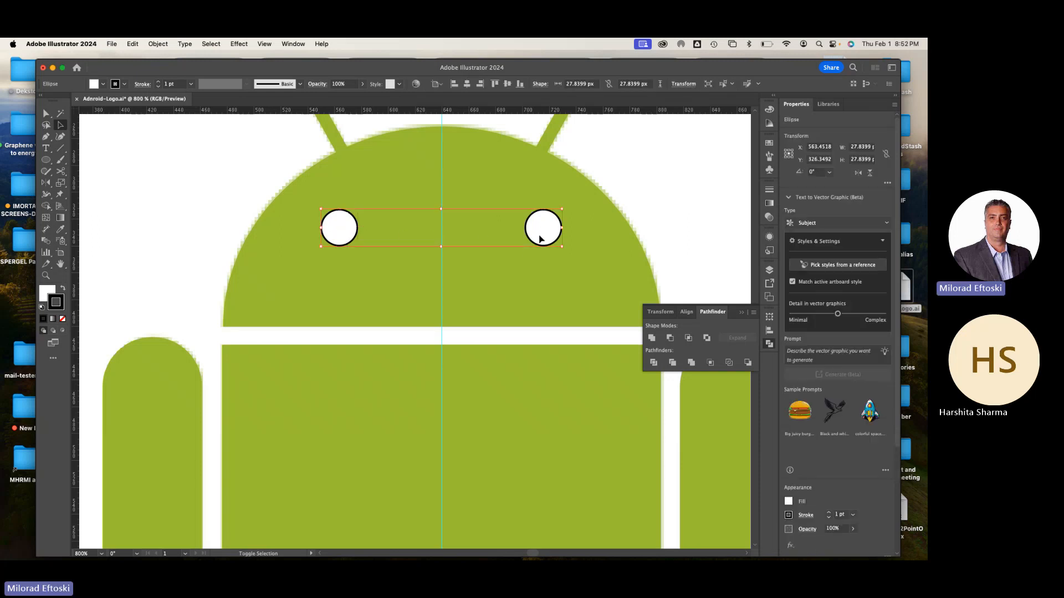
pyautogui.keyDown('shift'); pyautogui.click(495, 191); pyautogui.keyUp('shift')
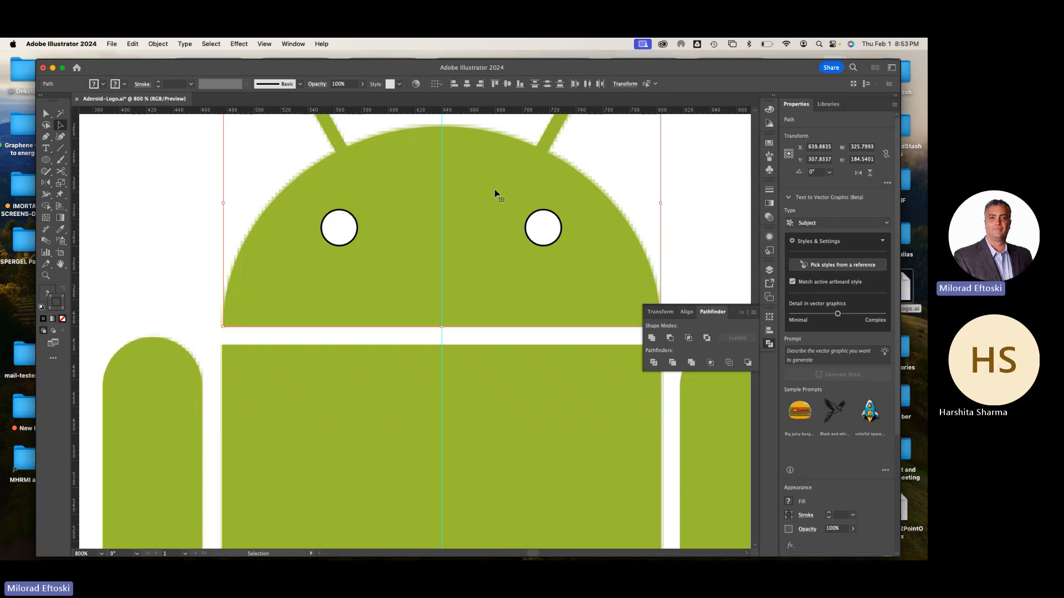
pyautogui.click(670, 338)
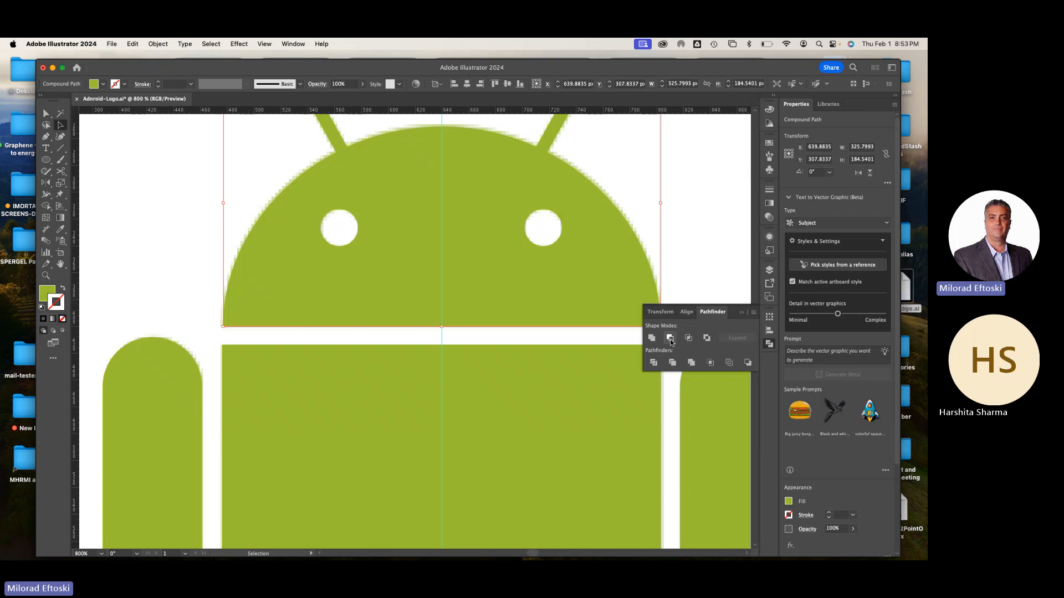
pyautogui.press('super+y')
pyautogui.press('super+y')
# Put Pathfinder away, deselect the finished head and save the Adnroid-Logo.ai document
pyautogui.press('super+minus')
pyautogui.press('super+minus')
pyautogui.press('super+minus')
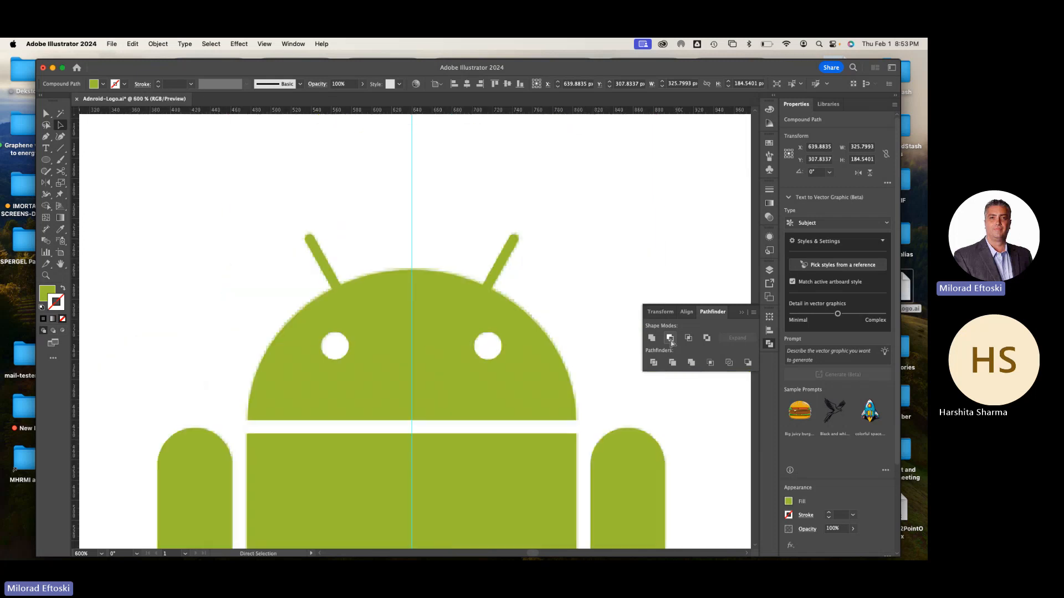
pyautogui.moveTo(576, 422); pyautogui.dragTo(561, 352)
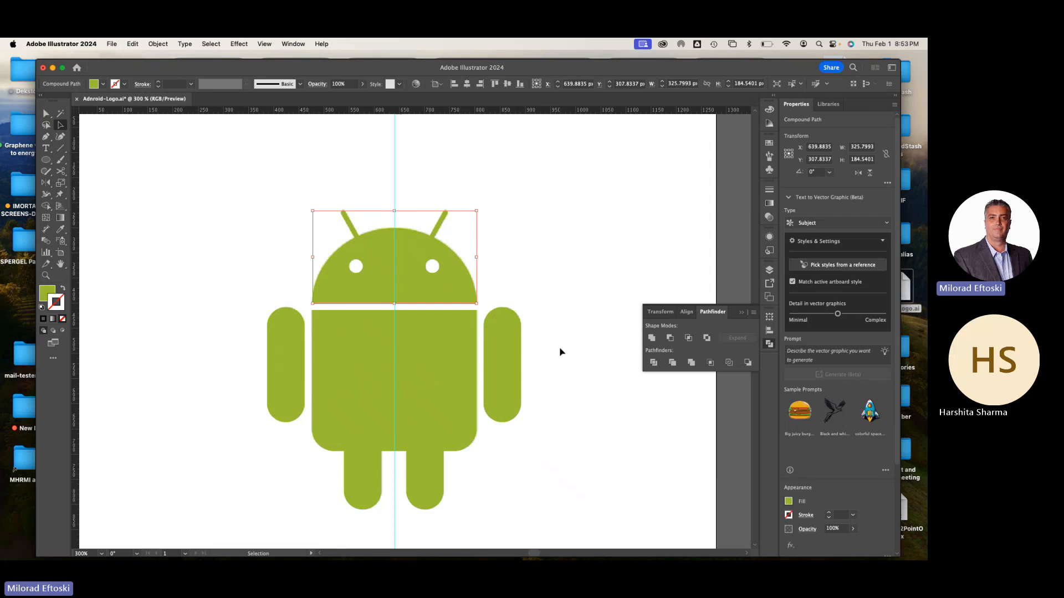
pyautogui.click(769, 344)
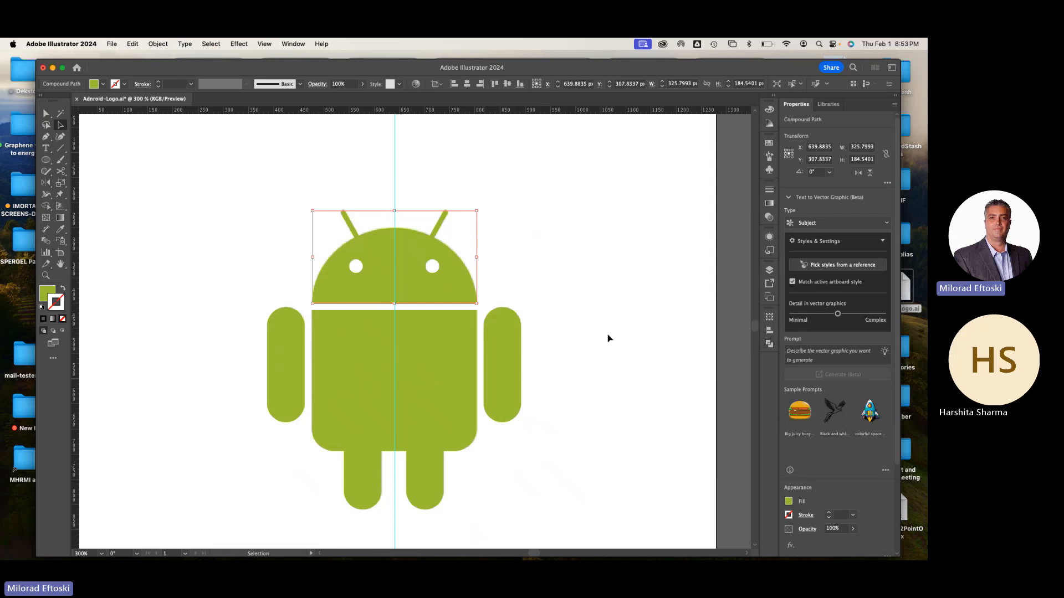
pyautogui.click(608, 338)
pyautogui.press('super+minus')
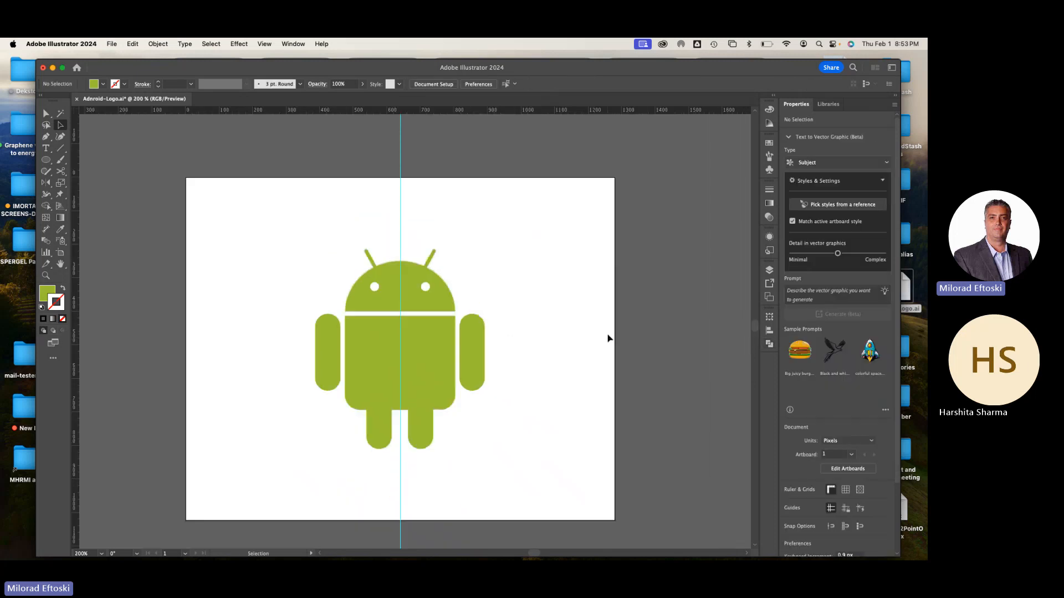
pyautogui.moveTo(593, 356); pyautogui.dragTo(572, 341)
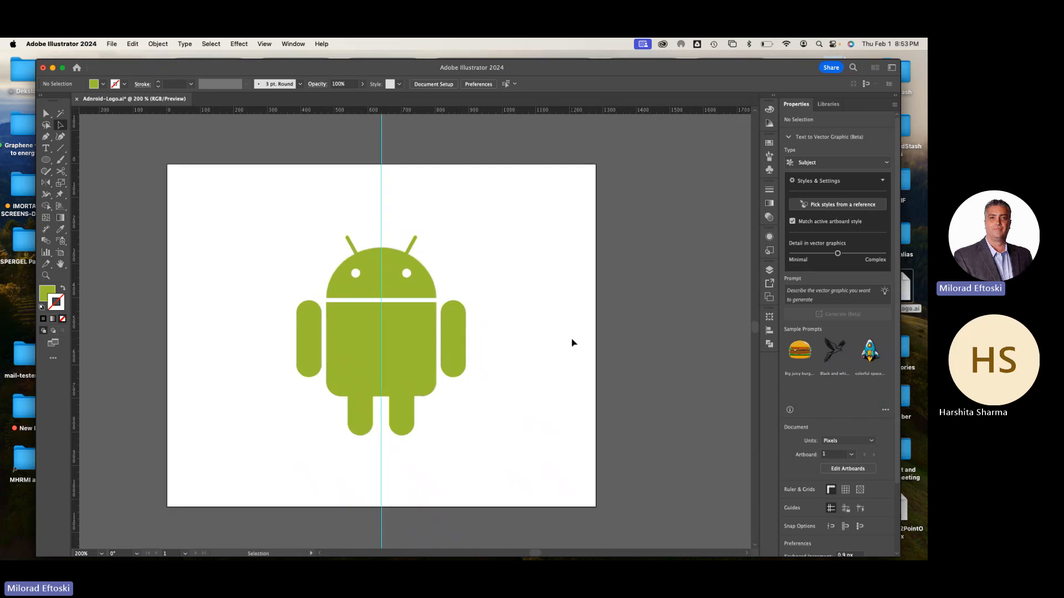
pyautogui.press('super+s')
pyautogui.click(112, 44)
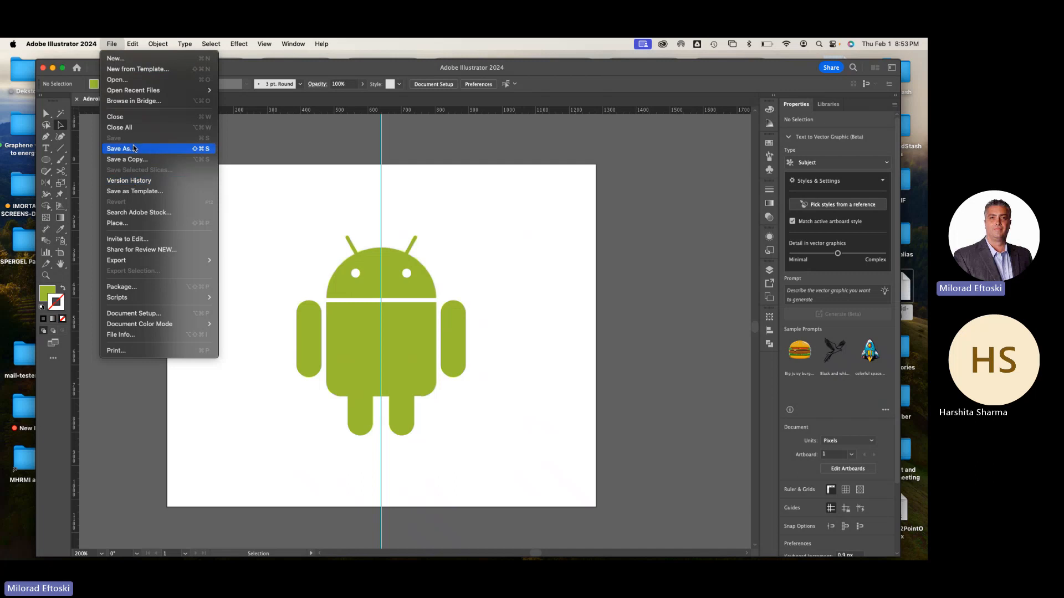
pyautogui.click(237, 150)
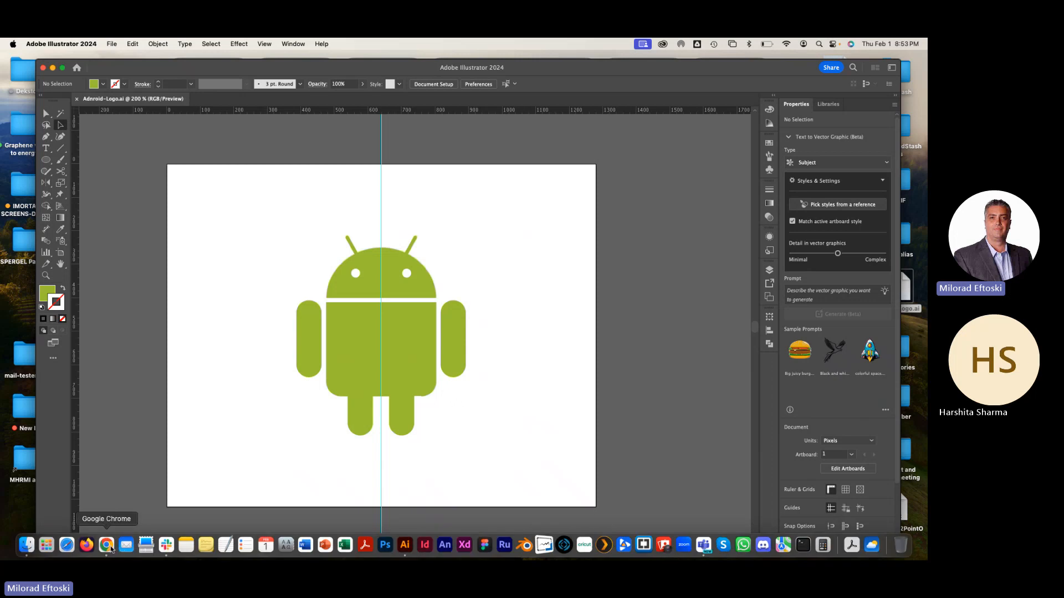
# Switch to Google Chrome and open the UI Kit for Web / Mobile assignment from the course content
pyautogui.click(115, 551)
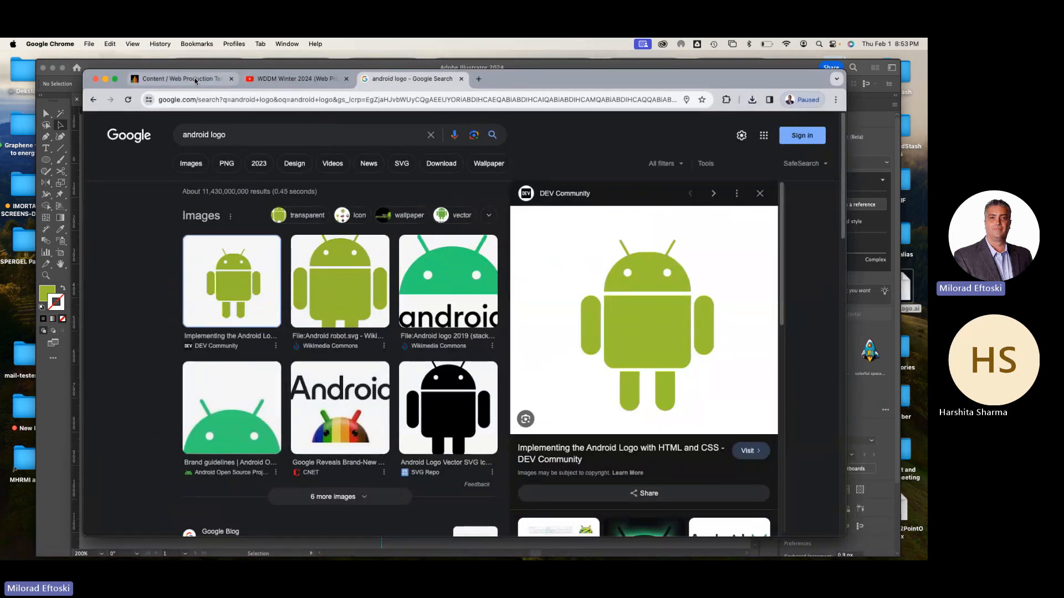
pyautogui.click(178, 78)
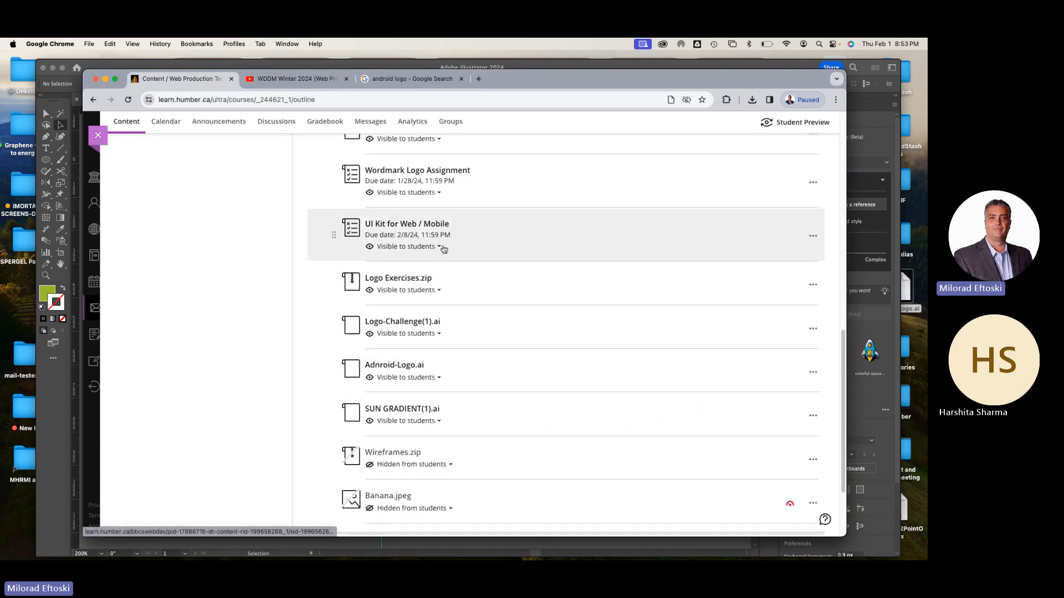
pyautogui.scroll(1, 443, 249)
pyautogui.scroll(1, 435, 278)
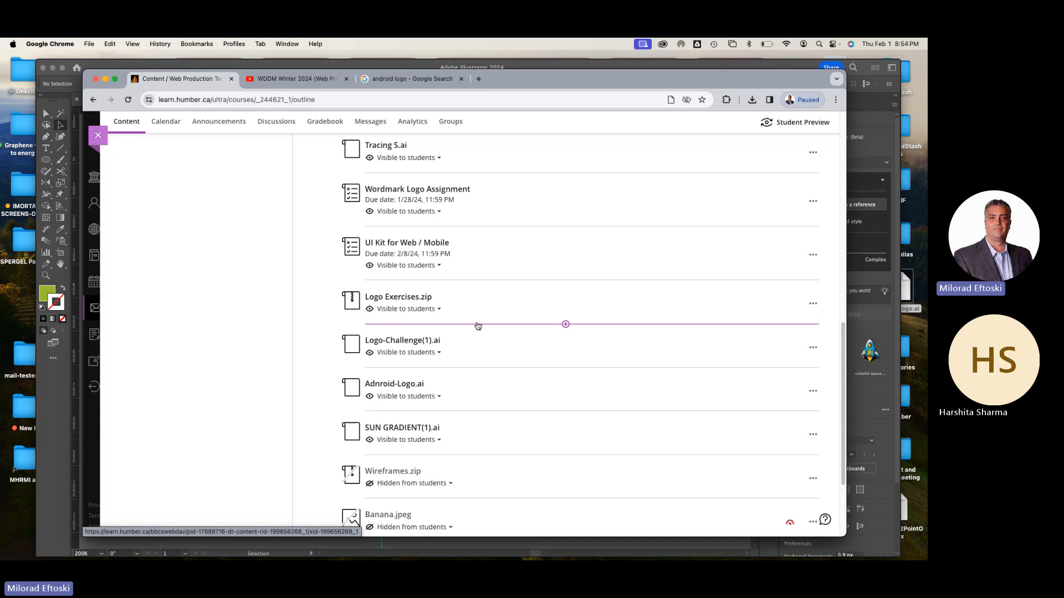
pyautogui.click(410, 245)
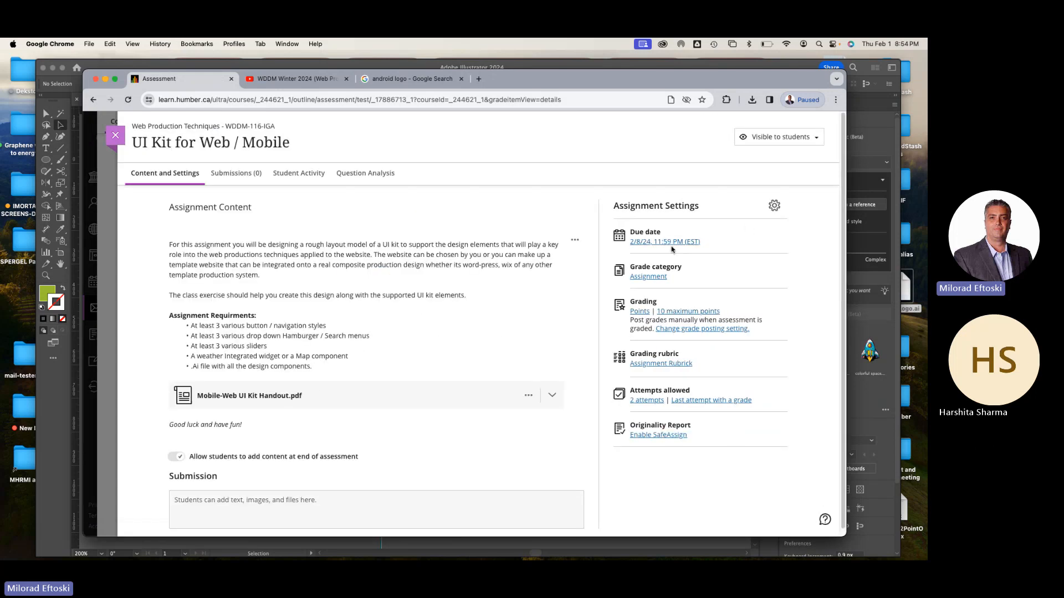
# Set the assignment's due date to 2/15/24, turn off Prohibit late submissions and save the settings
pyautogui.click(668, 243)
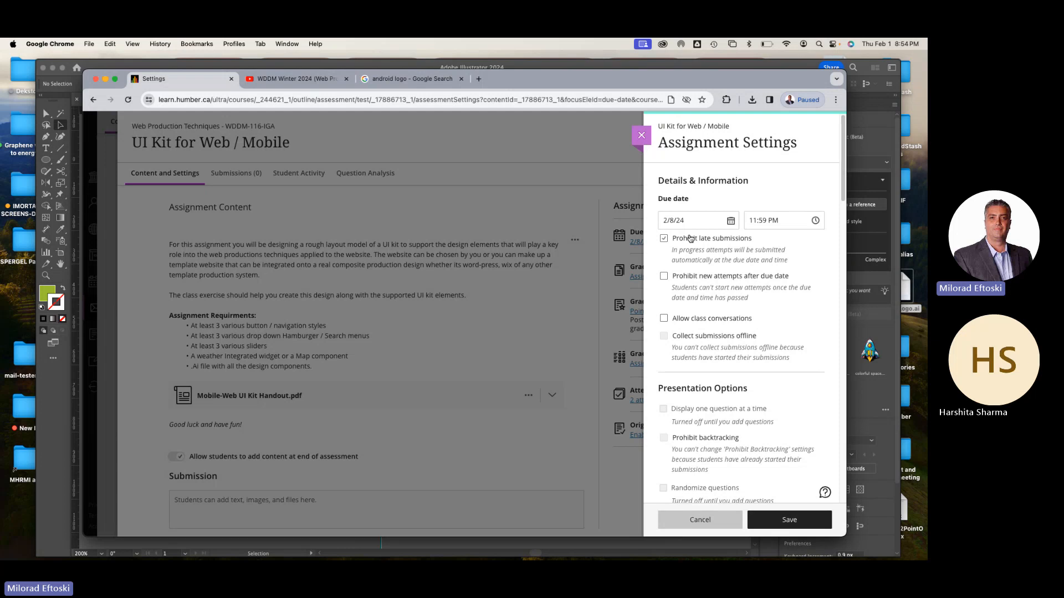
pyautogui.click(731, 220)
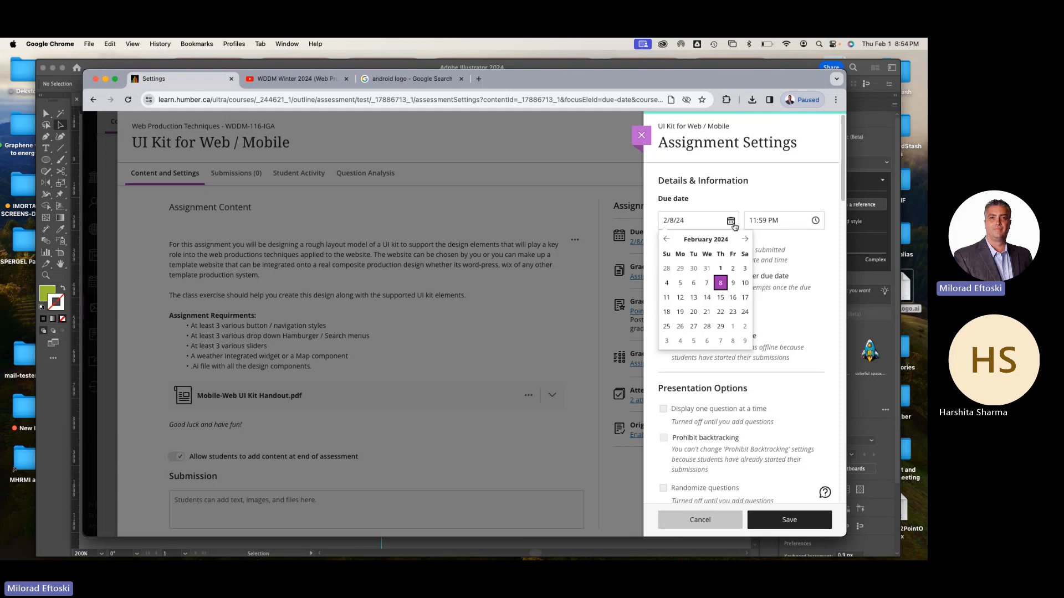
pyautogui.click(721, 298)
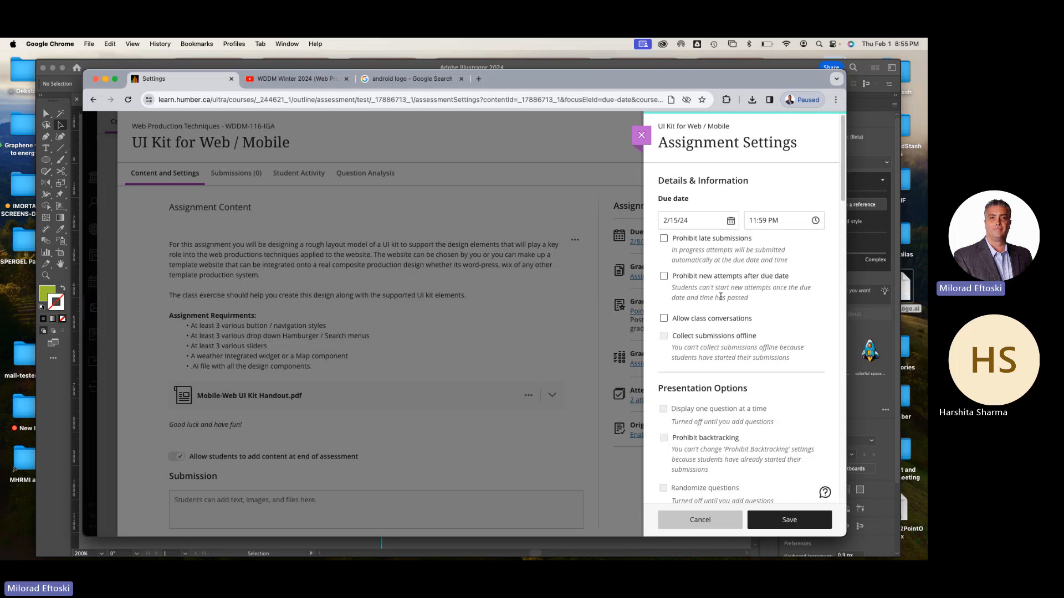
pyautogui.click(783, 523)
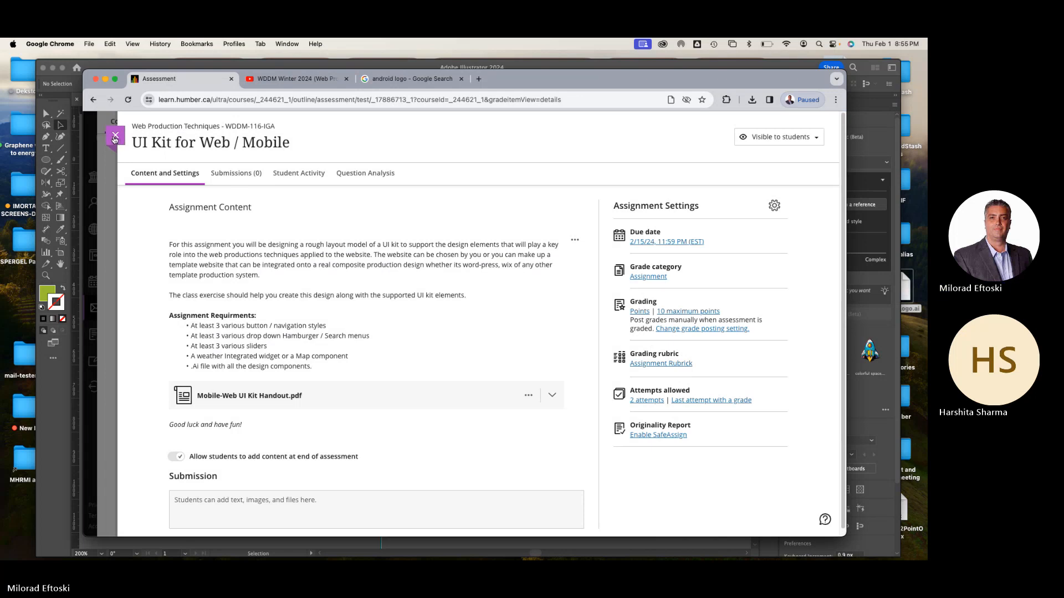
# Review the assignment's introductory description and the class exercise note by highlighting each paragraph
pyautogui.tripleClick(190, 249)
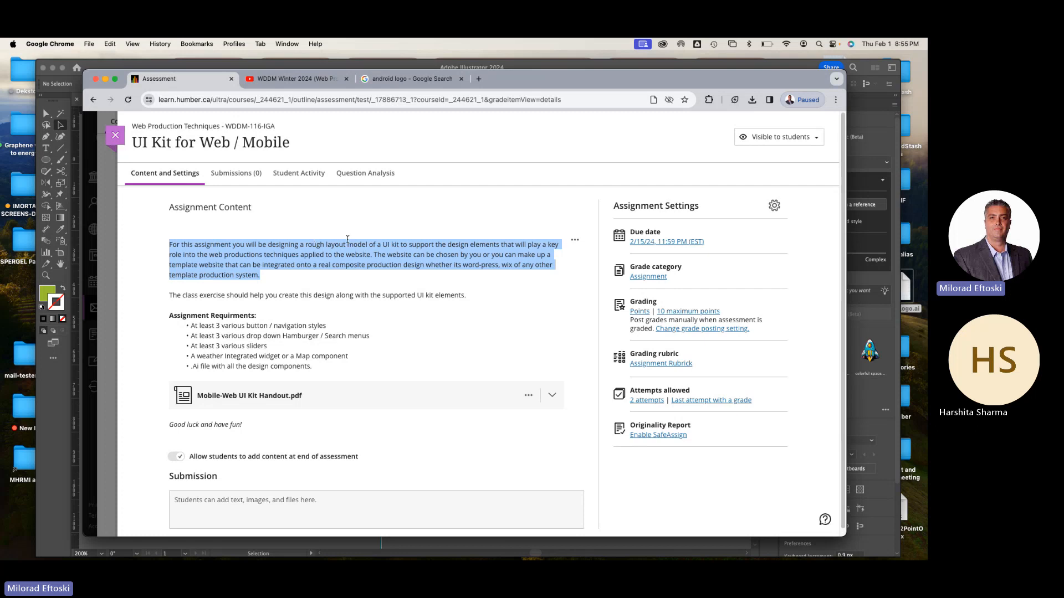
pyautogui.click(381, 259)
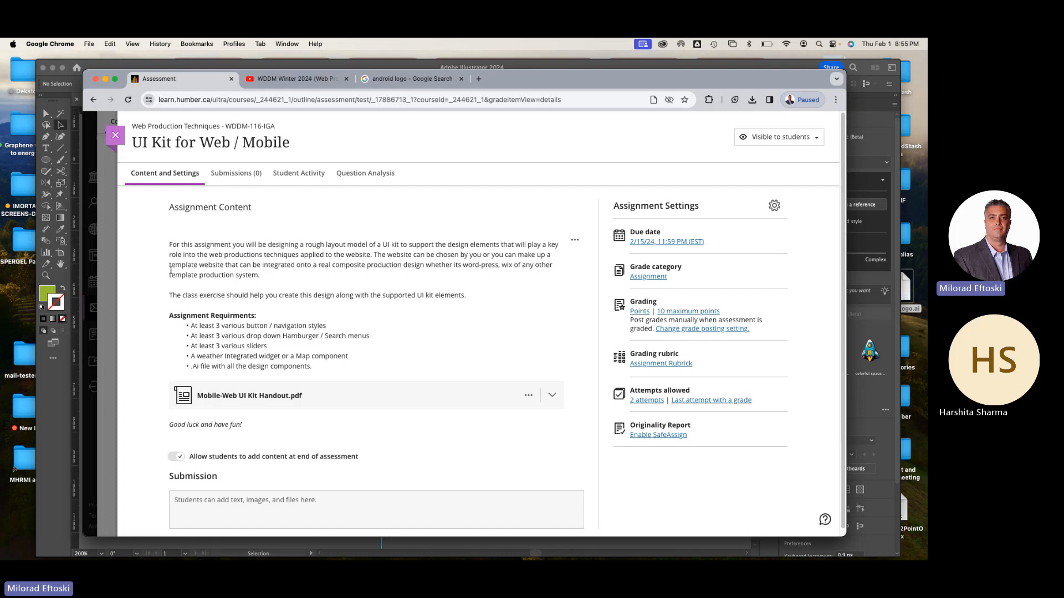
pyautogui.moveTo(259, 276); pyautogui.dragTo(172, 259)
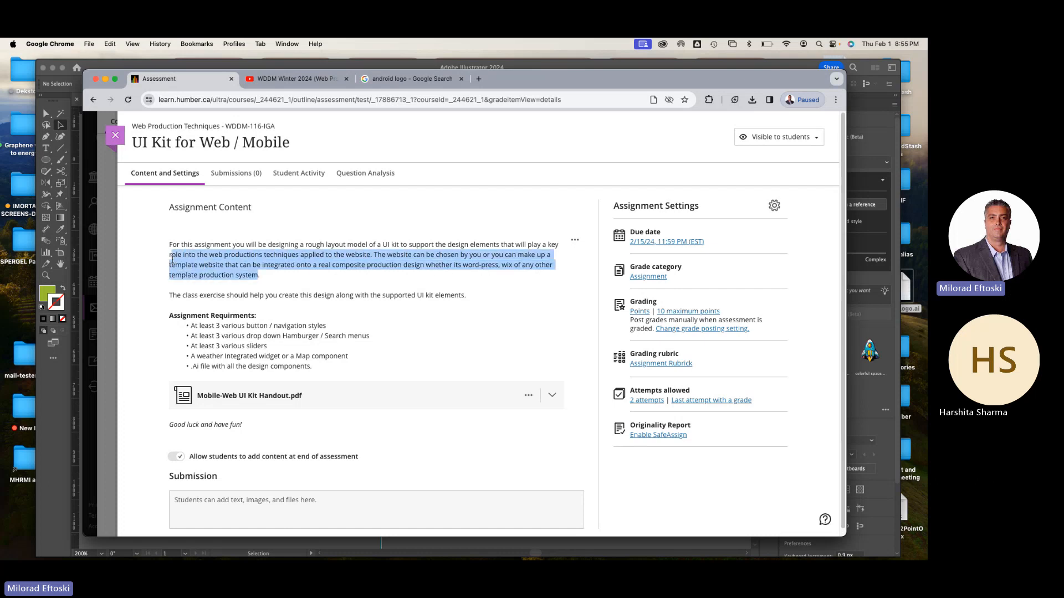
pyautogui.click(192, 278)
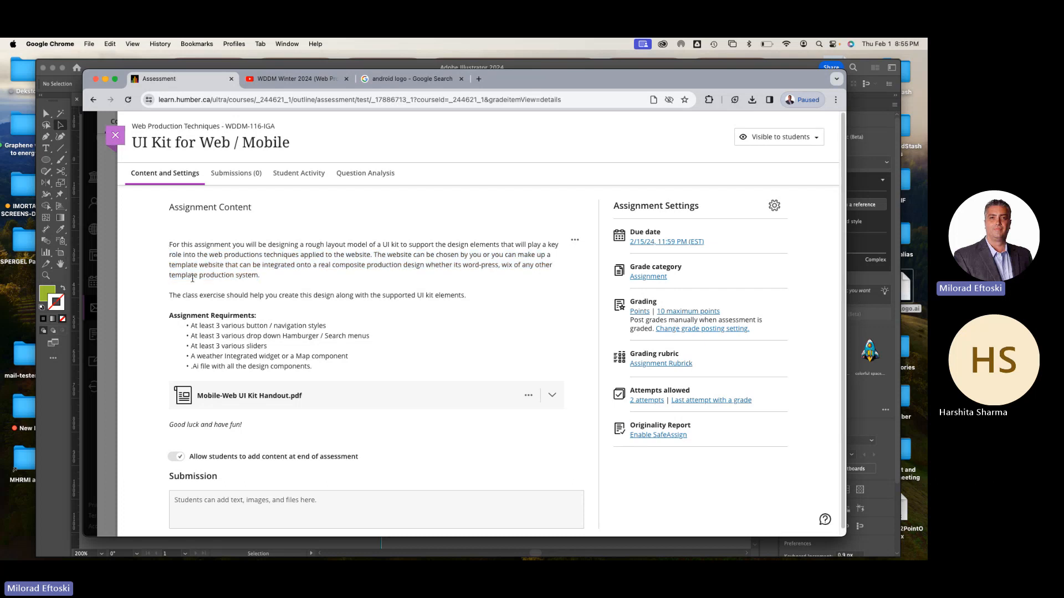
pyautogui.tripleClick(206, 297)
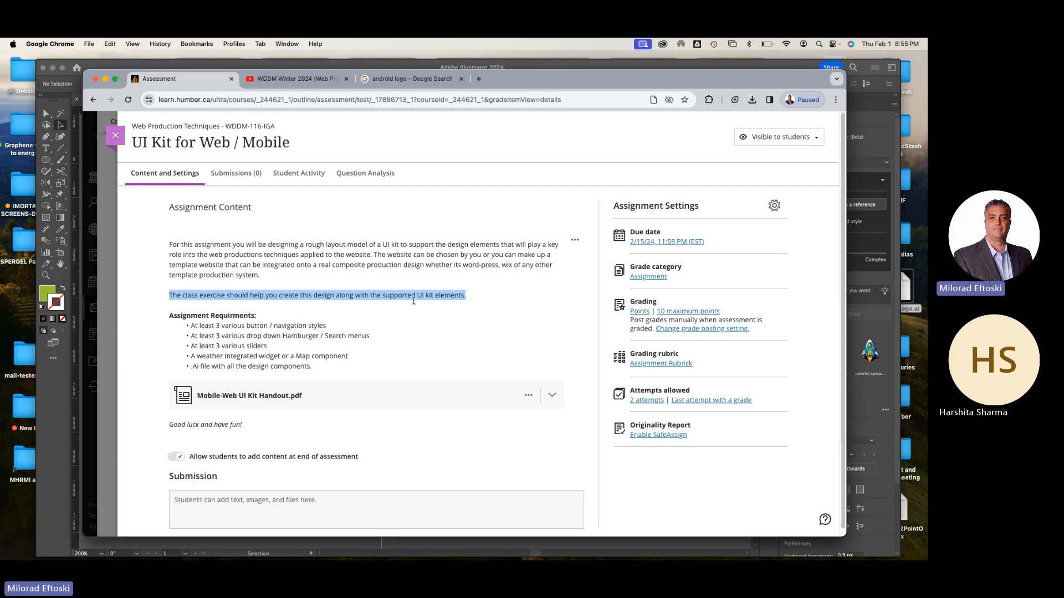
pyautogui.click(256, 334)
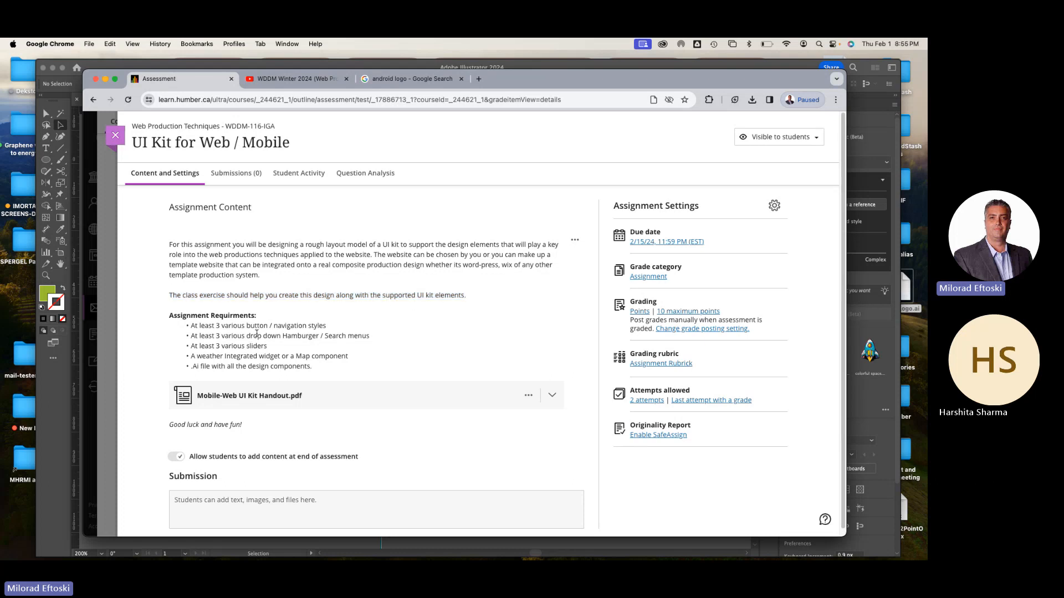
# Go through the assignment requirements by highlighting the lines on navigation styles, menus, sliders, the weather or map component and the .Ai file
pyautogui.scroll(-1, 257, 334)
pyautogui.tripleClick(275, 325)
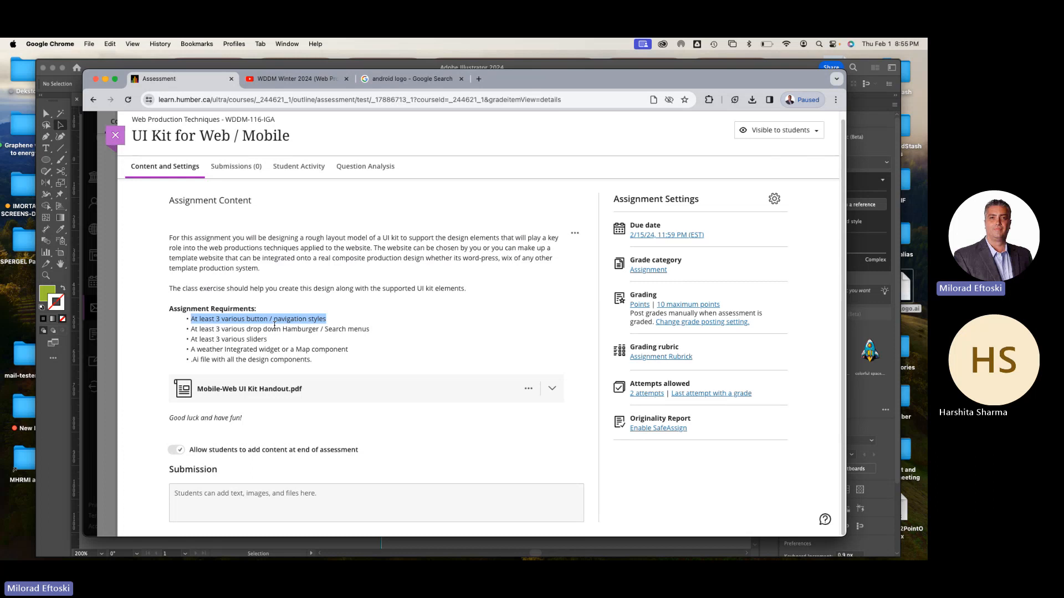
pyautogui.tripleClick(239, 330)
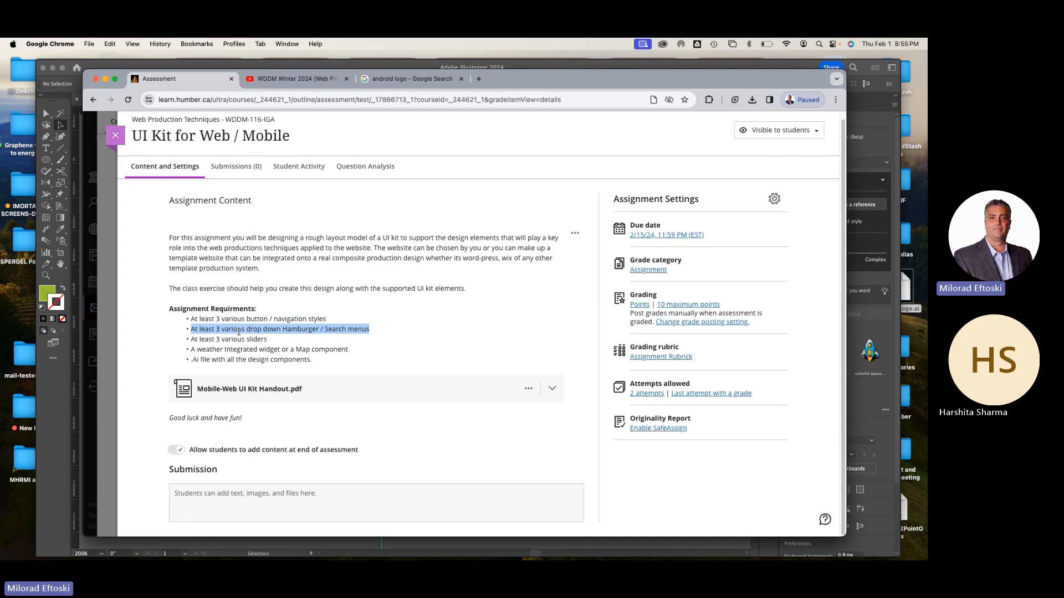
pyautogui.tripleClick(230, 340)
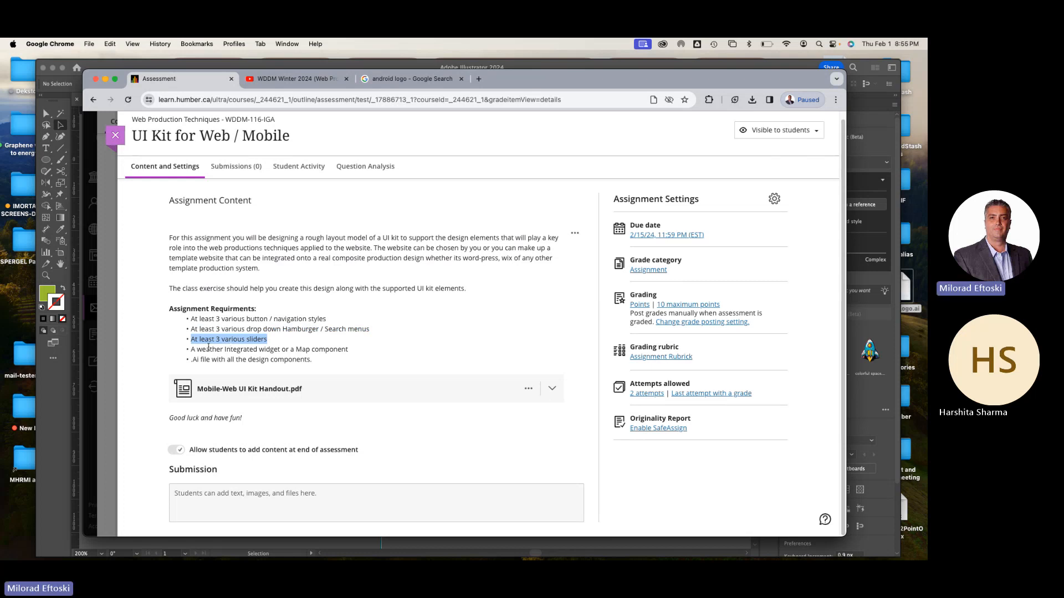
pyautogui.tripleClick(253, 350)
pyautogui.click(285, 350)
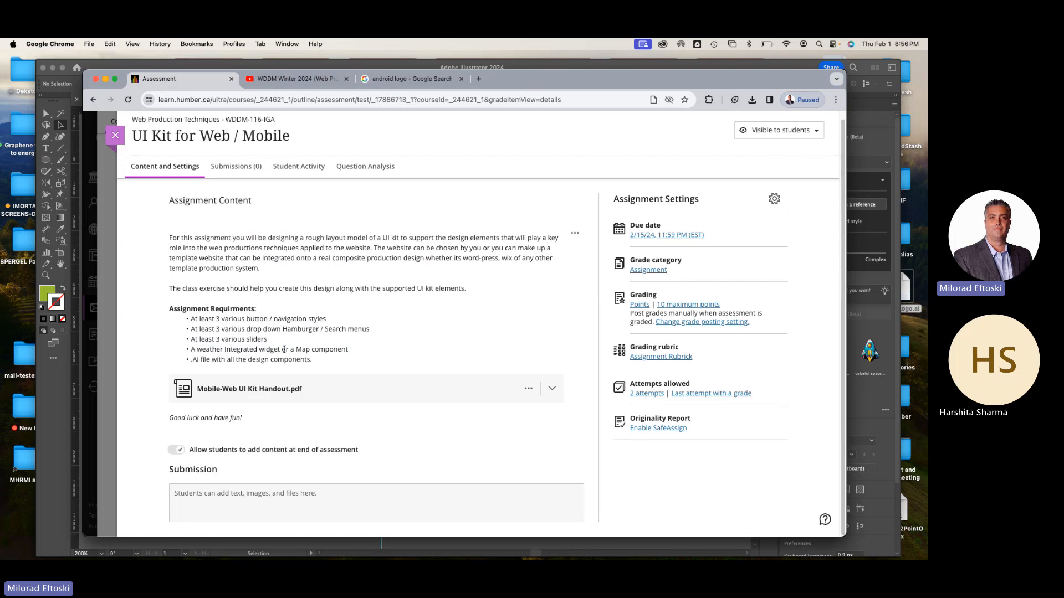
pyautogui.moveTo(296, 349); pyautogui.dragTo(350, 355)
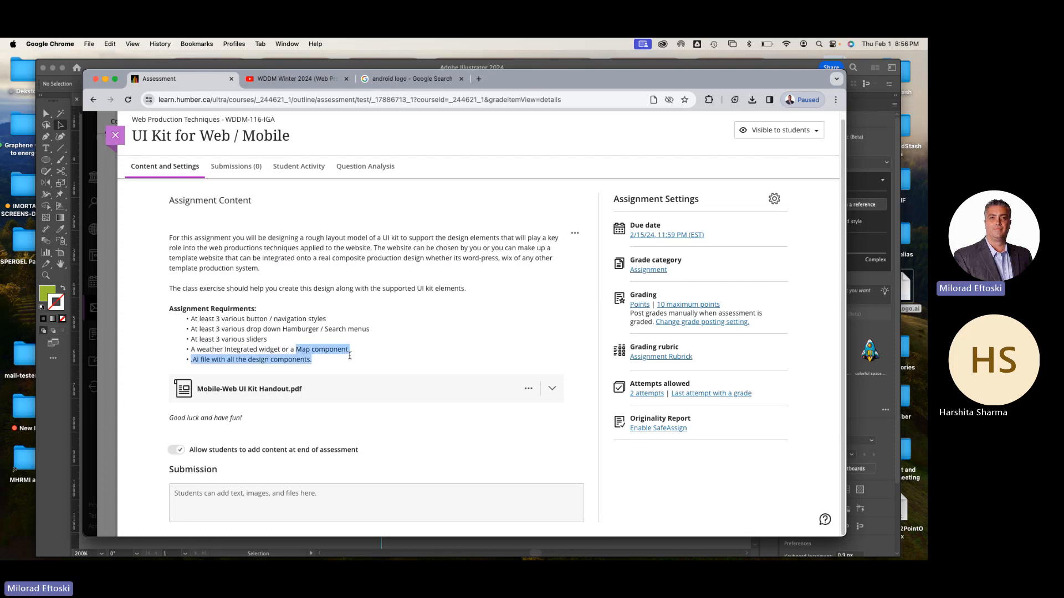
pyautogui.click(228, 358)
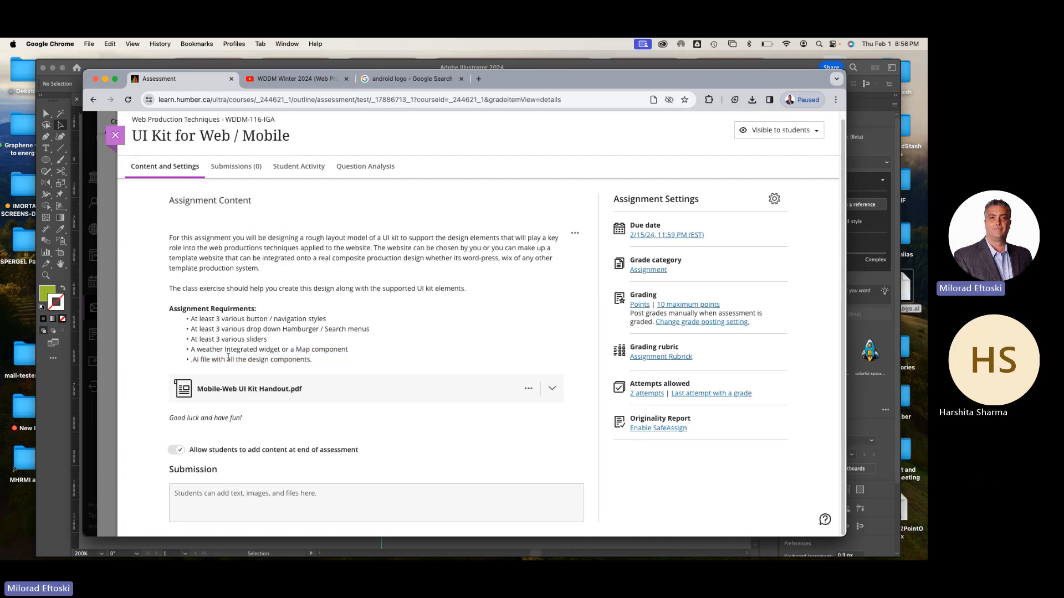
pyautogui.tripleClick(207, 360)
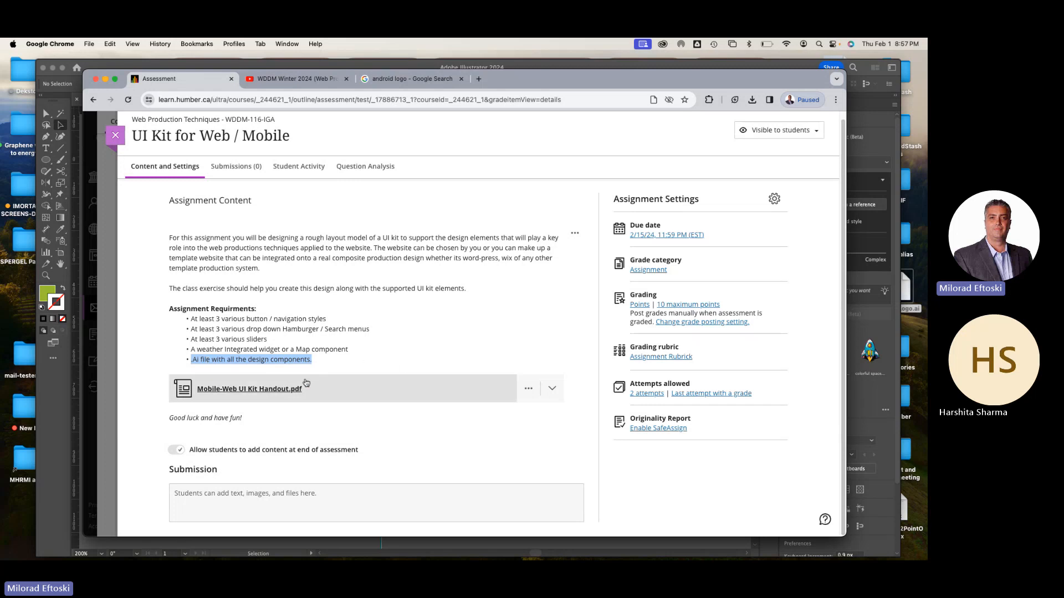
# Expand the Mobile-Web UI Kit Handout.pdf preview and review the handout's draft criteria and sample UI components
pyautogui.click(326, 391)
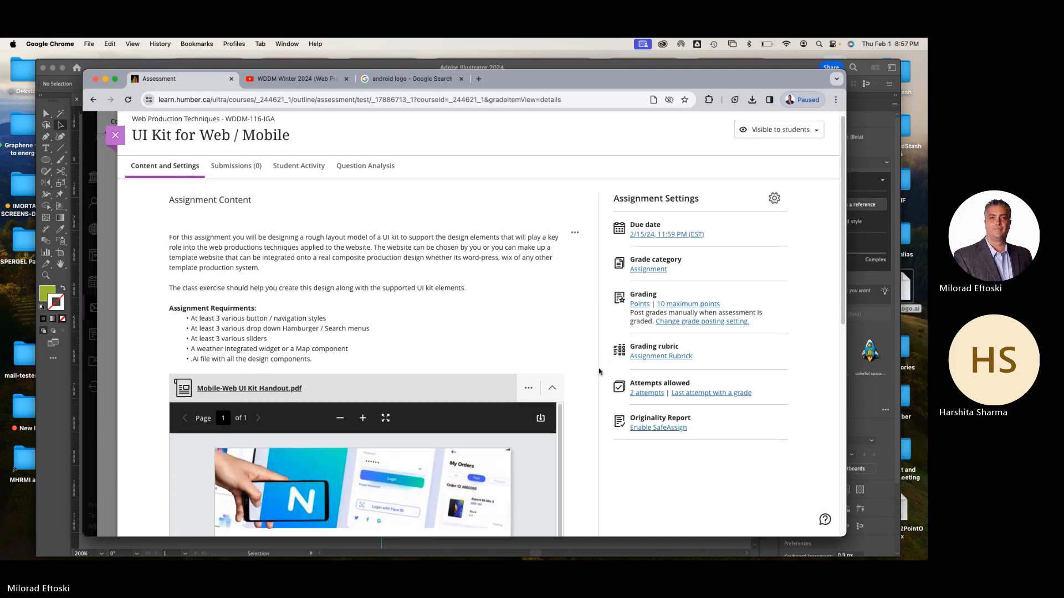
pyautogui.scroll(-5, 598, 370)
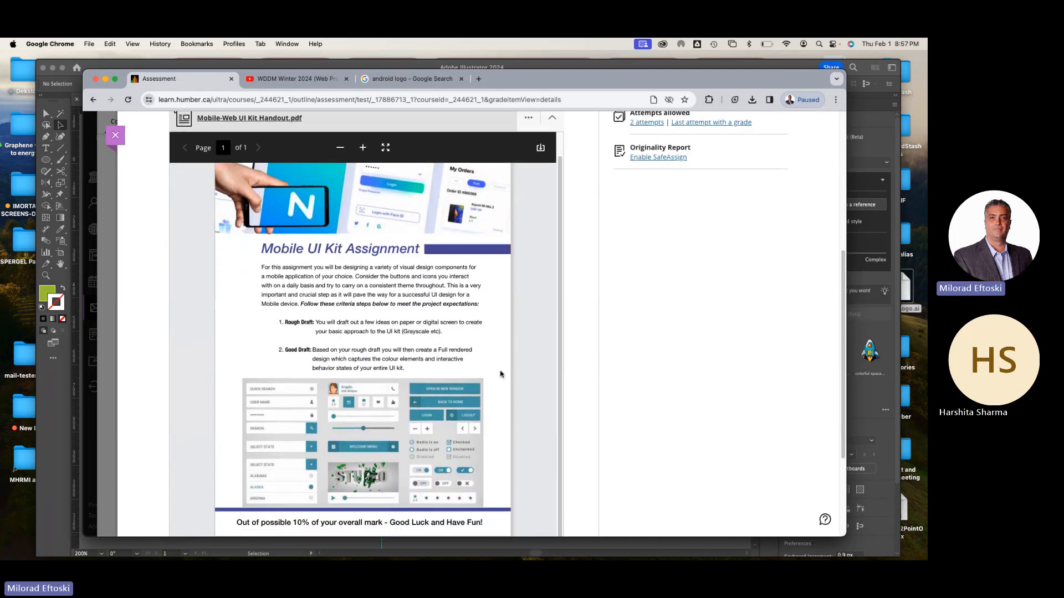
pyautogui.scroll(-2, 365, 382)
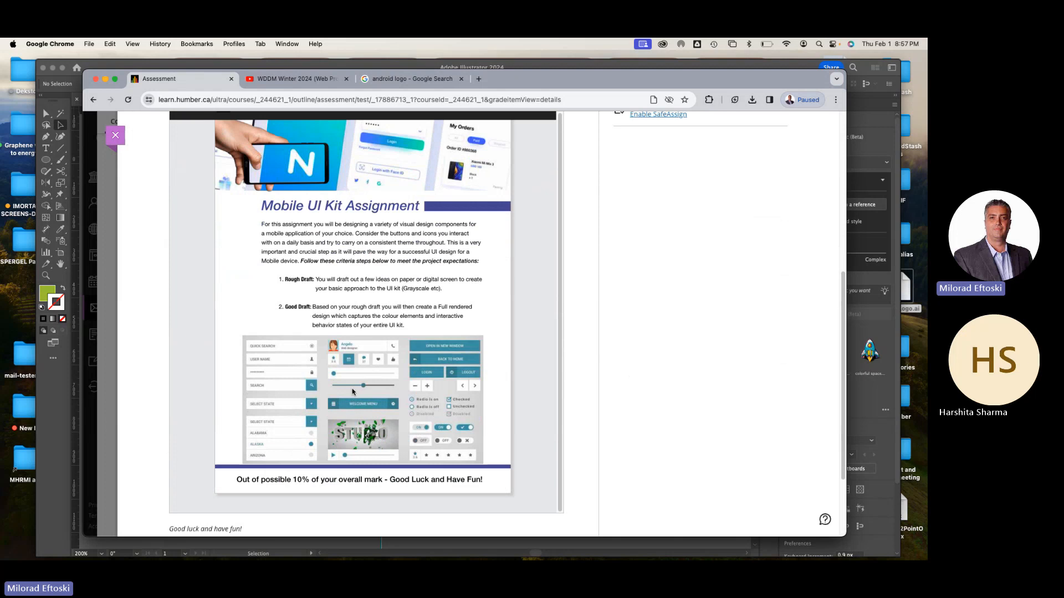
pyautogui.scroll(1, 482, 399)
pyautogui.scroll(6, 417, 410)
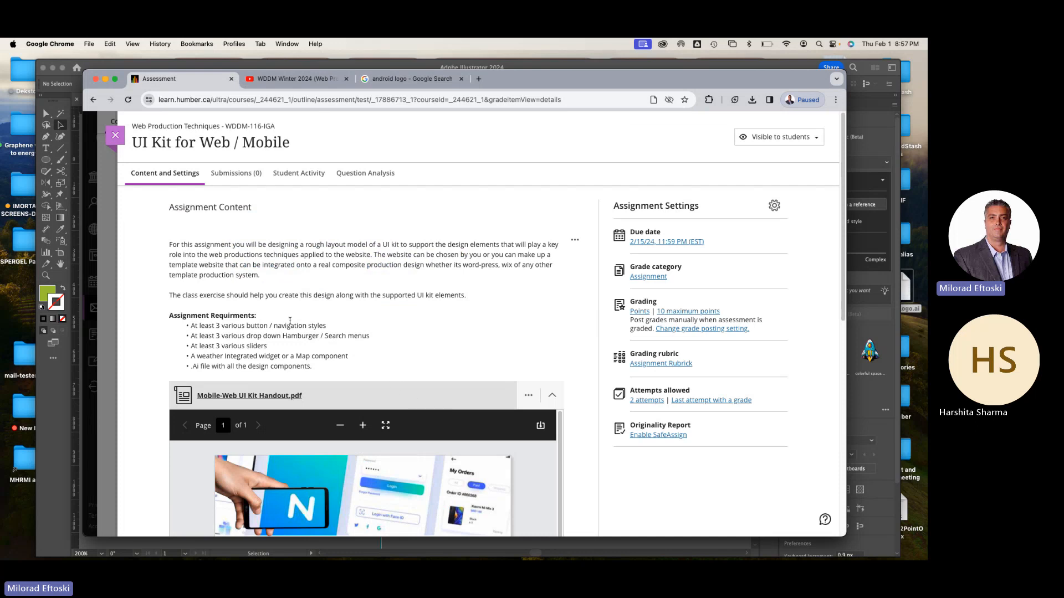
# Search Google Images for "ui kits" in a new browser tab and open the Web UI Elements Kit image from Wondershare Mockitt
pyautogui.click(479, 79)
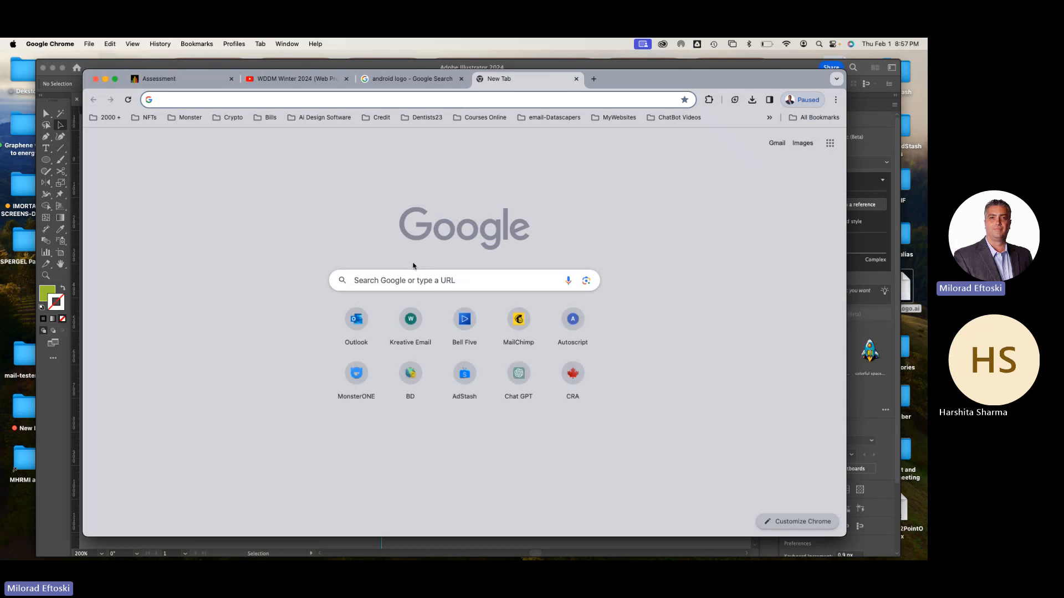
pyautogui.rightClick(409, 283)
pyautogui.click(381, 284)
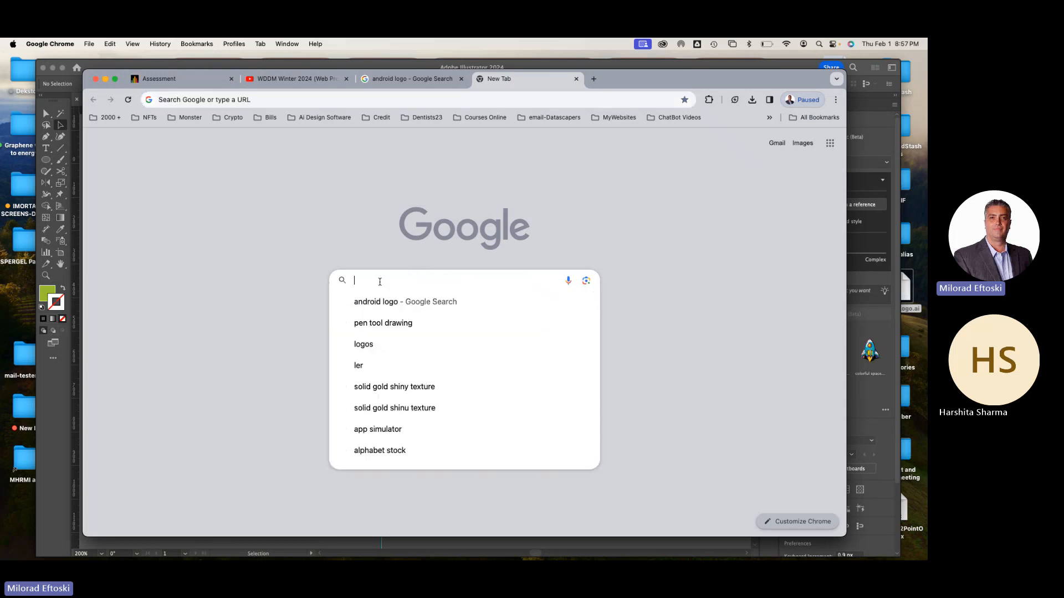
pyautogui.write('ui kits')
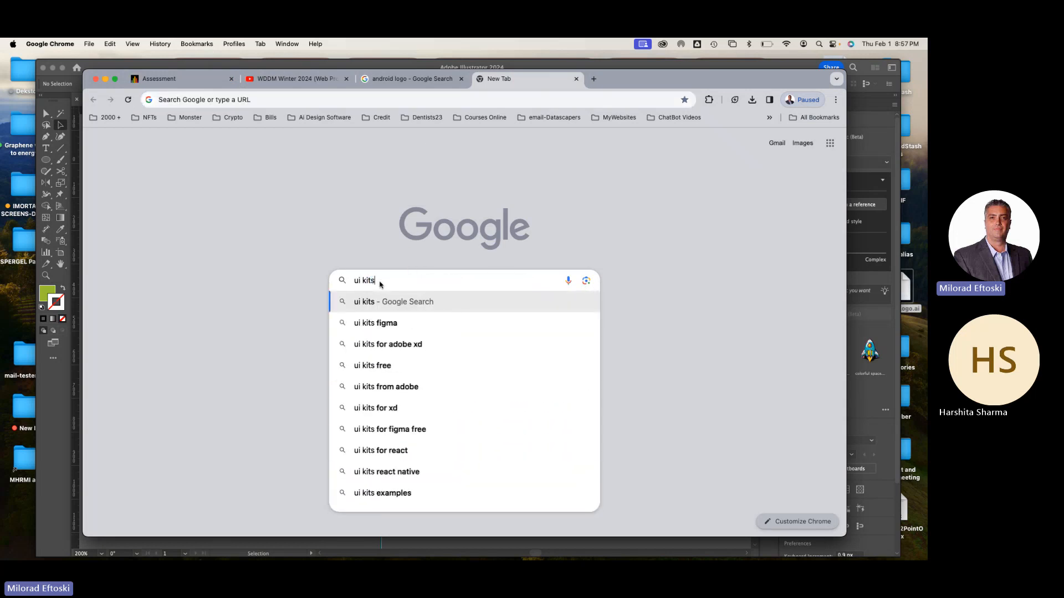
pyautogui.press('Return')
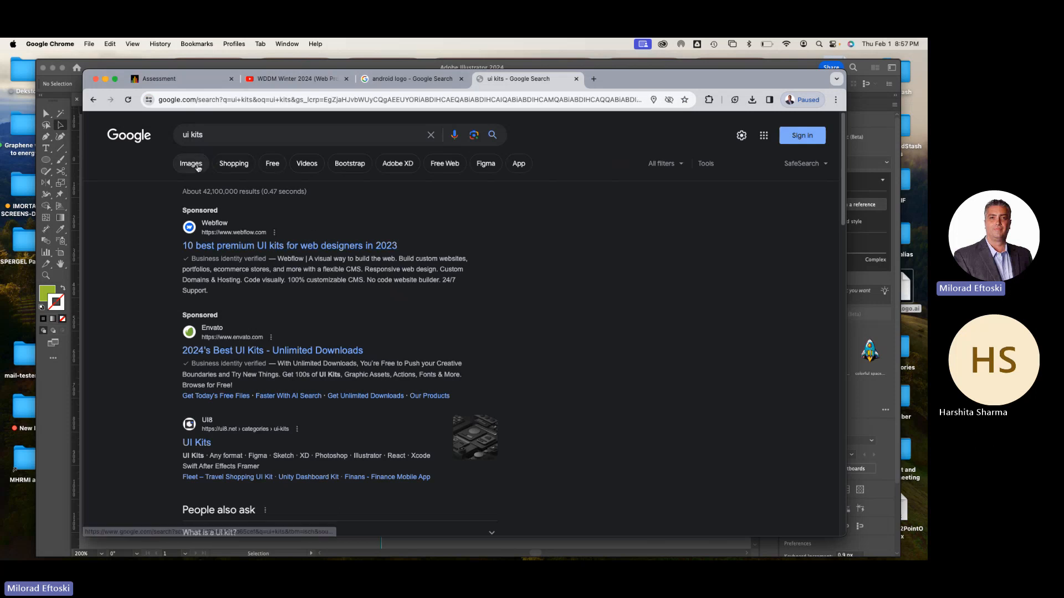
pyautogui.click(194, 165)
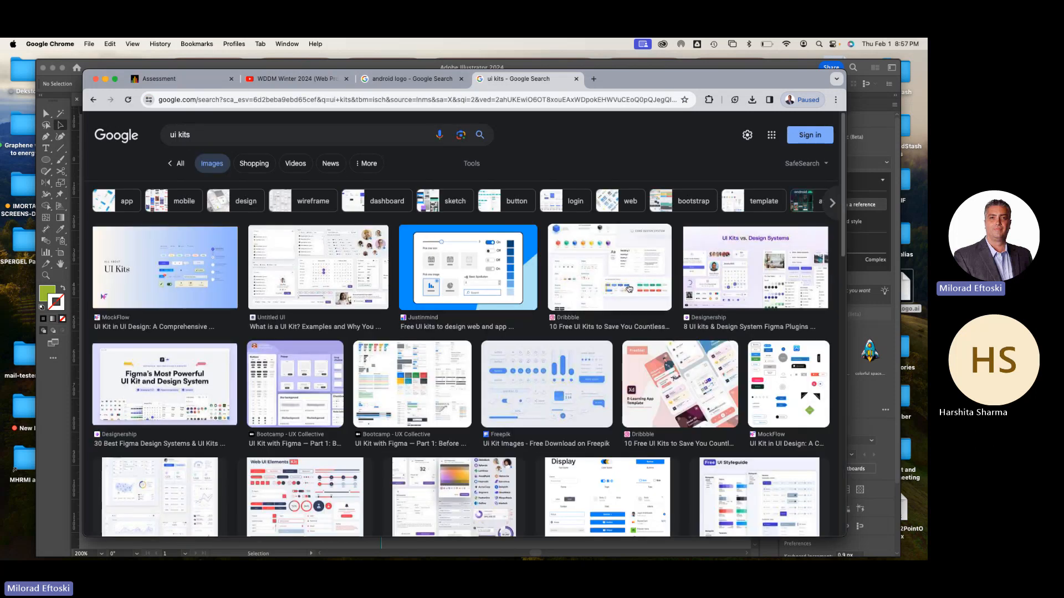
pyautogui.scroll(-3, 551, 383)
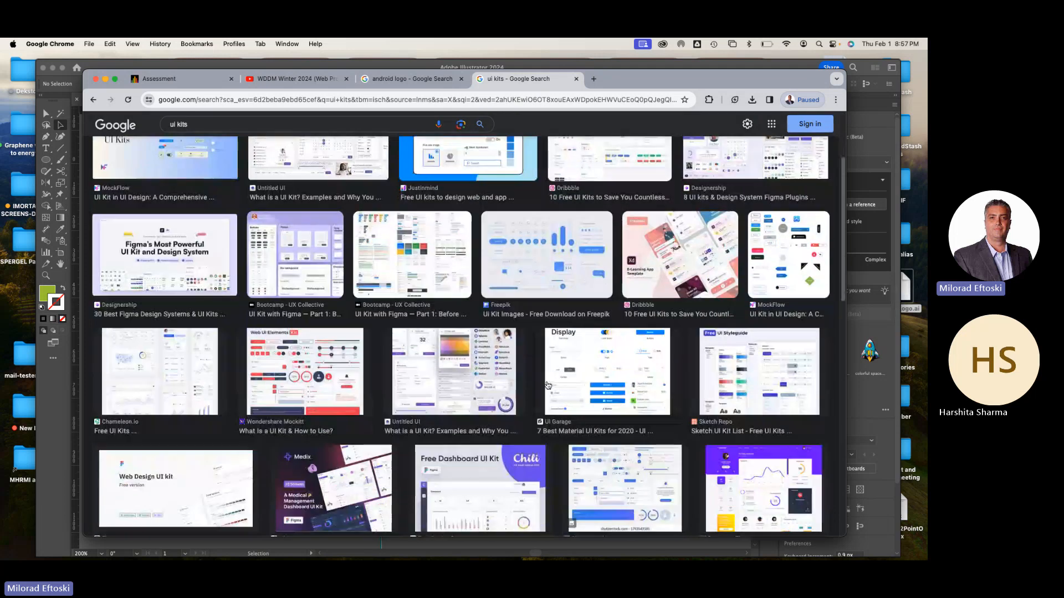
pyautogui.click(358, 376)
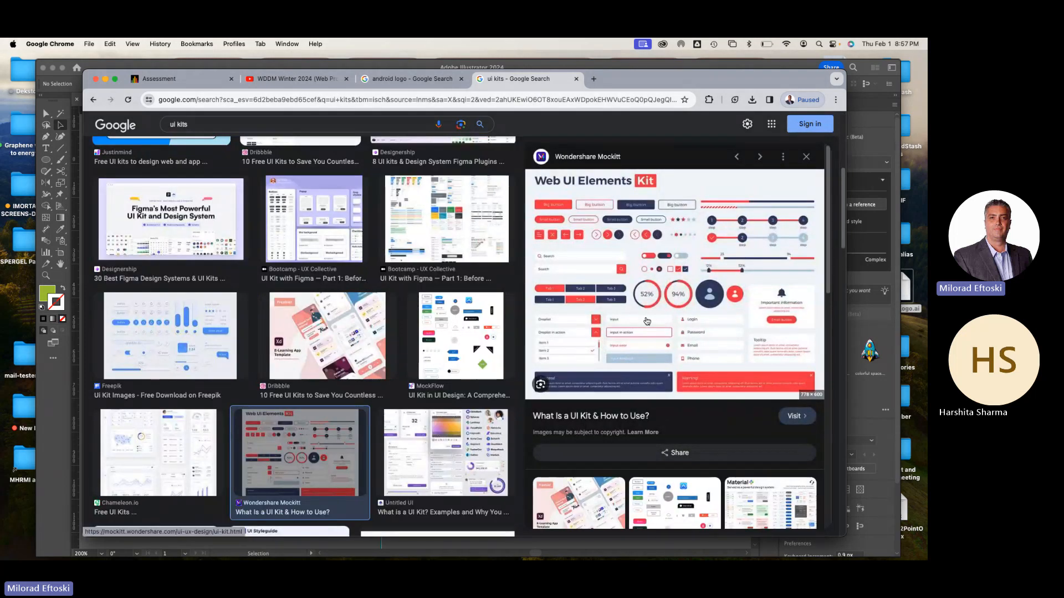
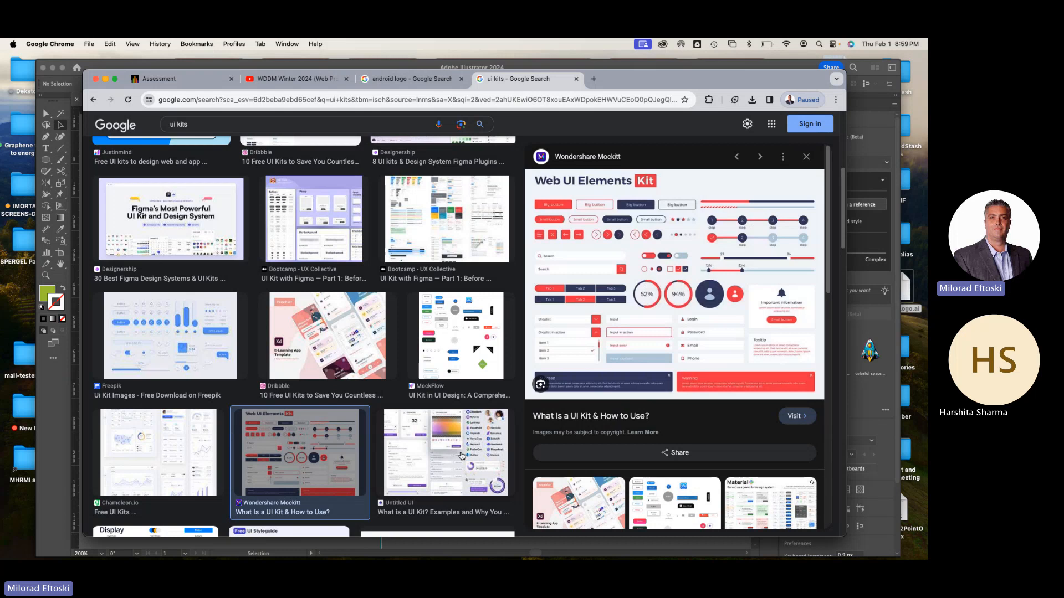
# Put the browser away after viewing the Android logo results and close the Adnroid-Logo.ai document in Illustrator
pyautogui.click(390, 83)
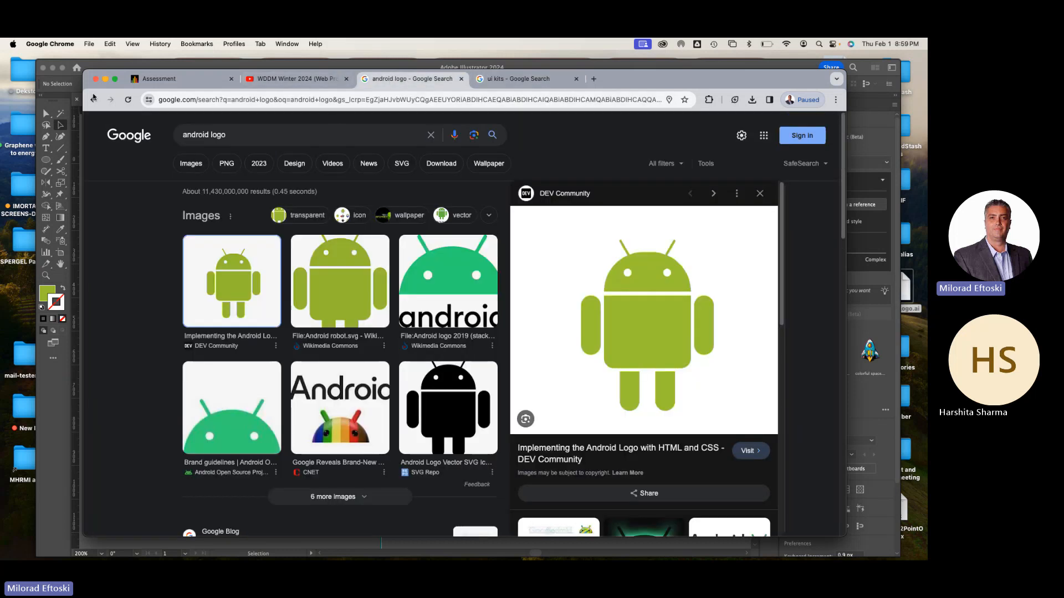
pyautogui.click(105, 79)
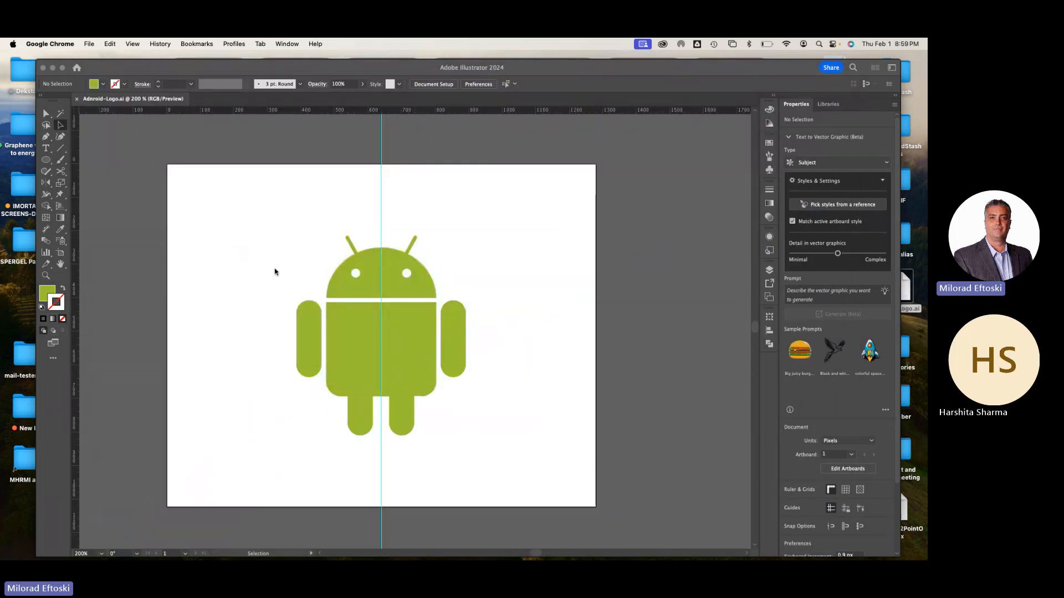
pyautogui.click(76, 103)
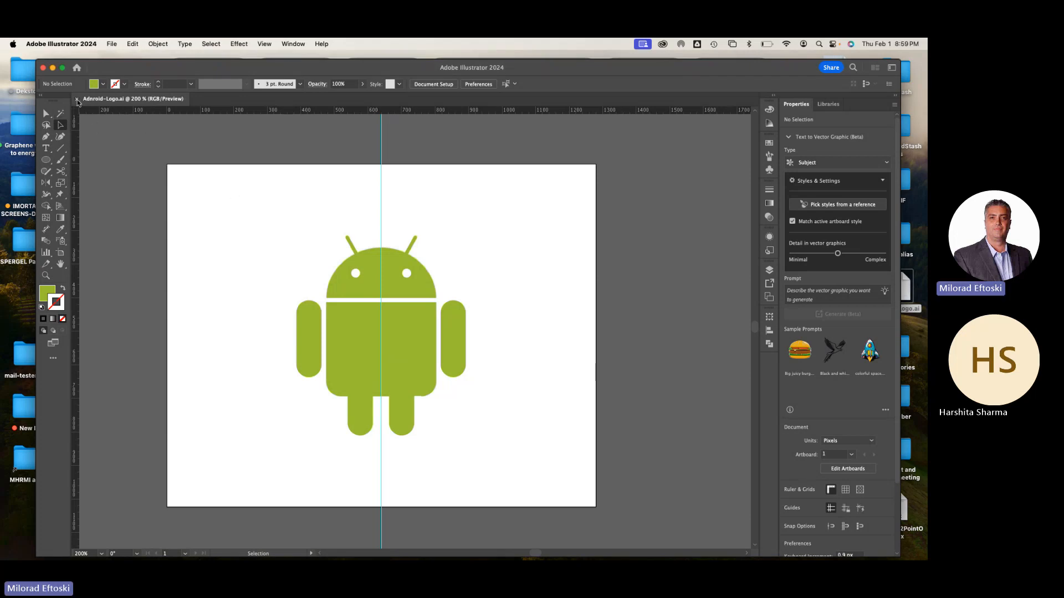
pyautogui.click(78, 102)
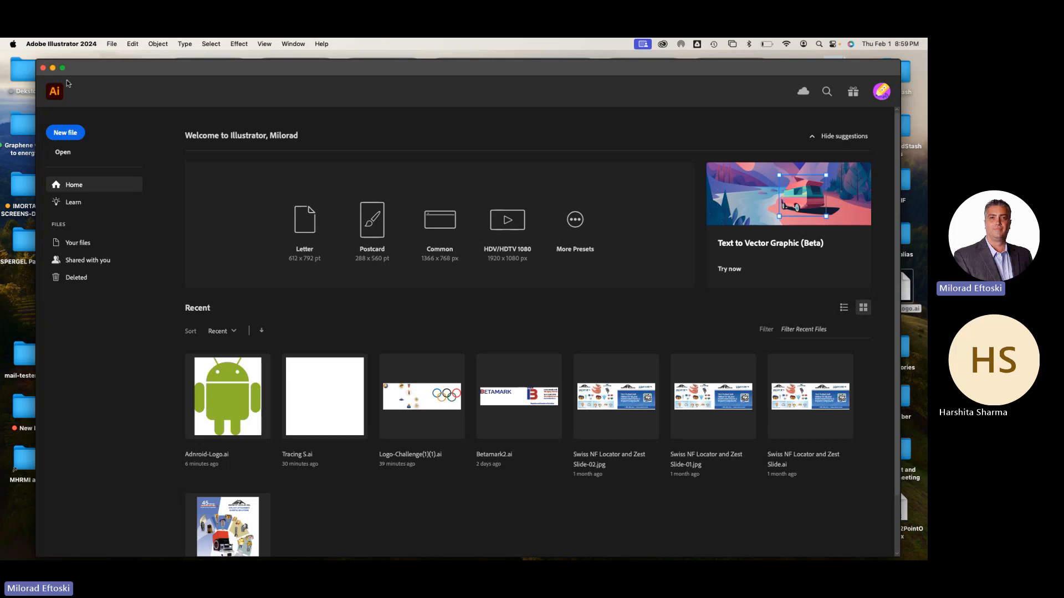
pyautogui.moveTo(93, 67); pyautogui.dragTo(88, 64)
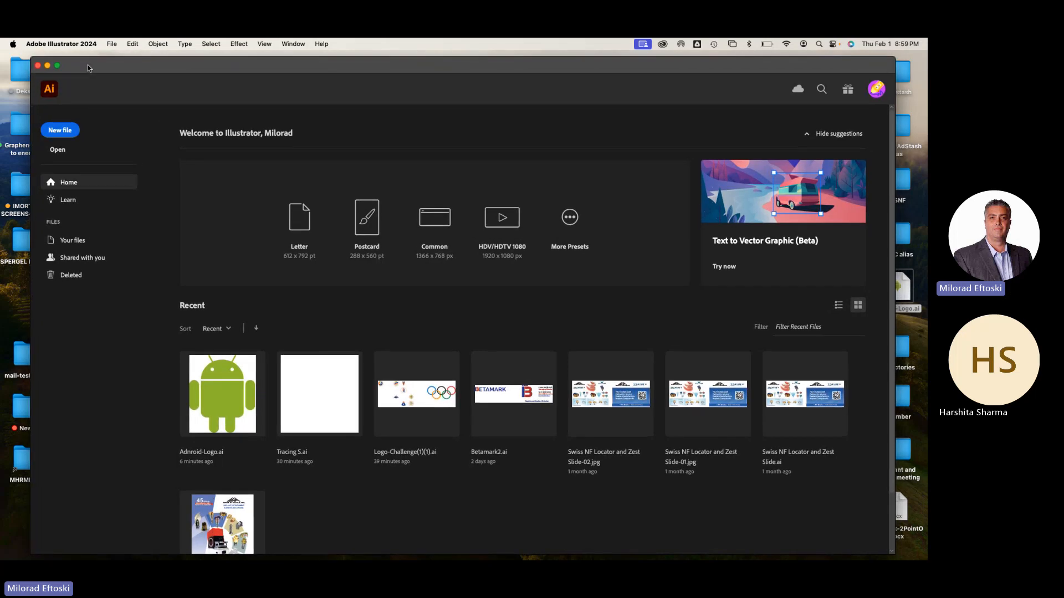
# Start a new document based on the Web-Large preset, 1920 x 1080 px
pyautogui.click(62, 132)
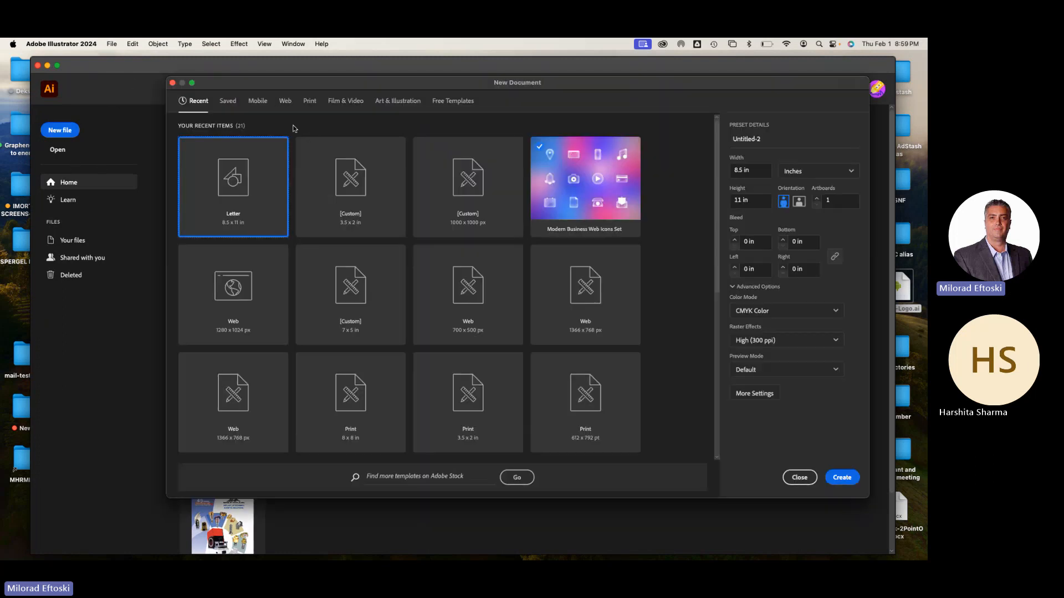
pyautogui.click(284, 101)
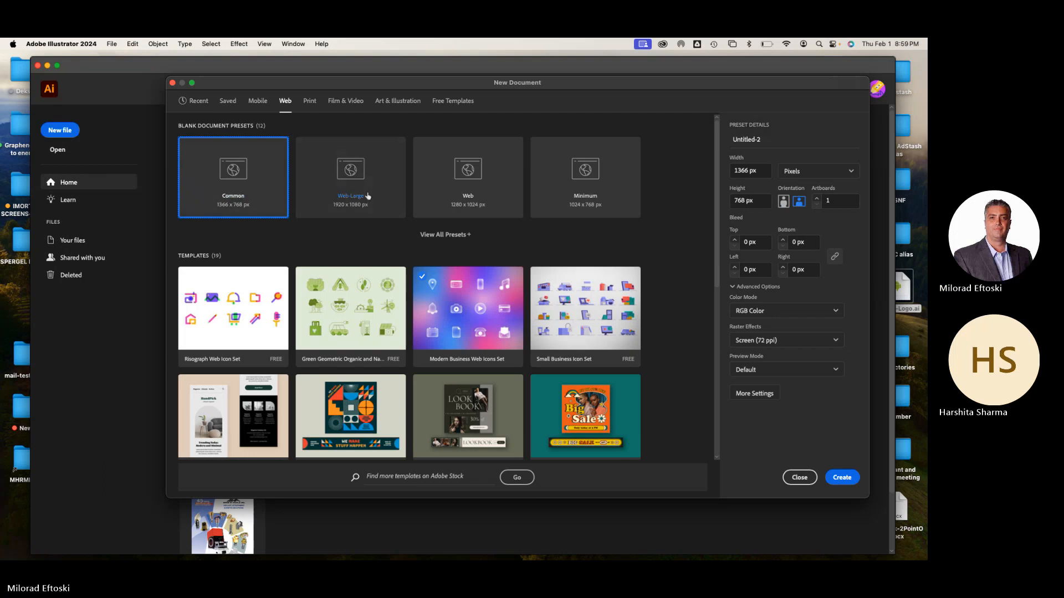
pyautogui.click(348, 186)
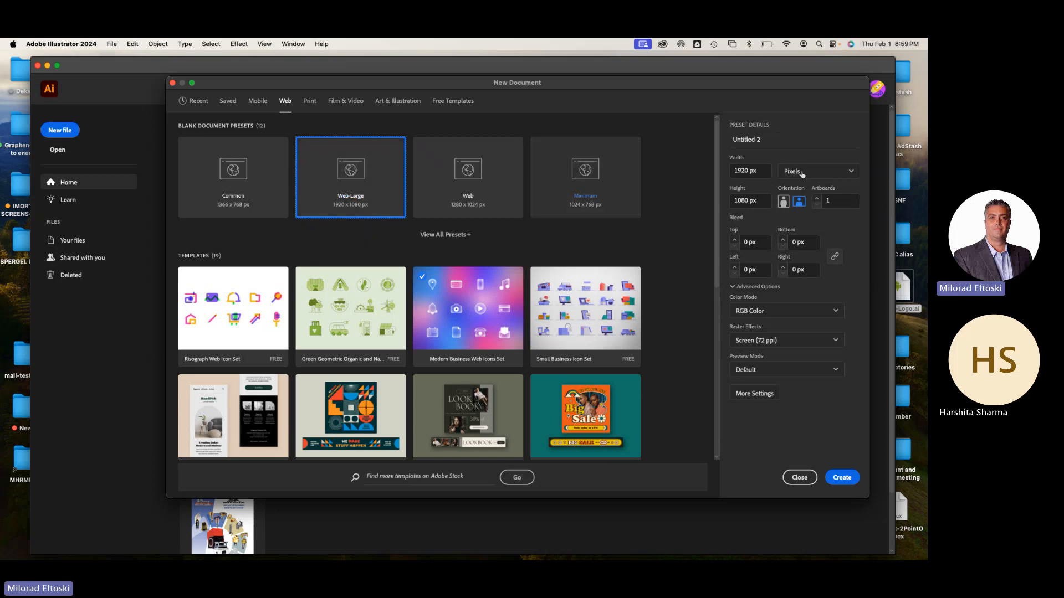
# Switch the new document's measurement units to inches
pyautogui.click(737, 169)
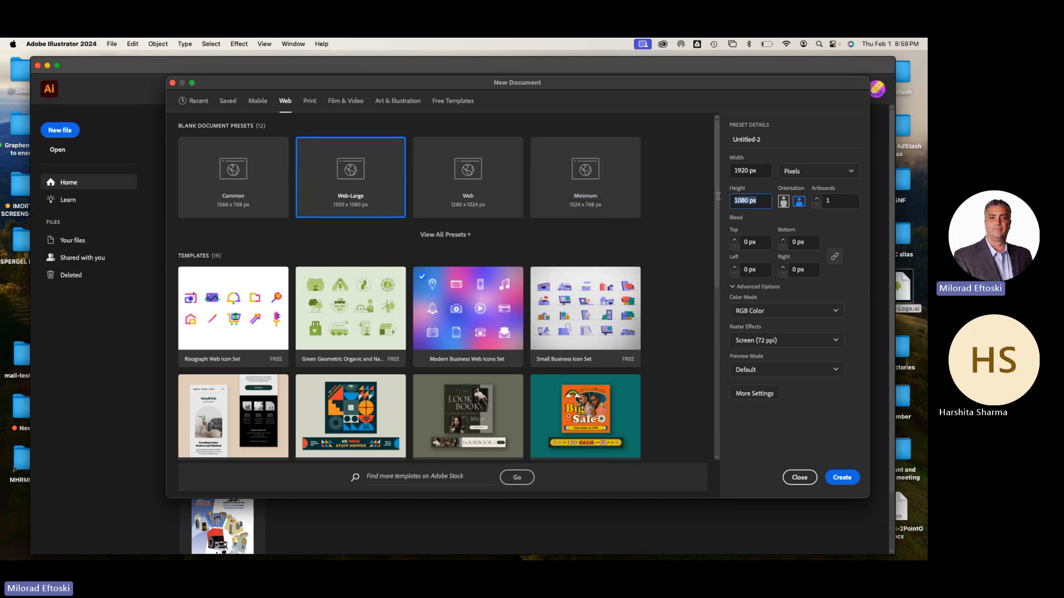
pyautogui.click(822, 171)
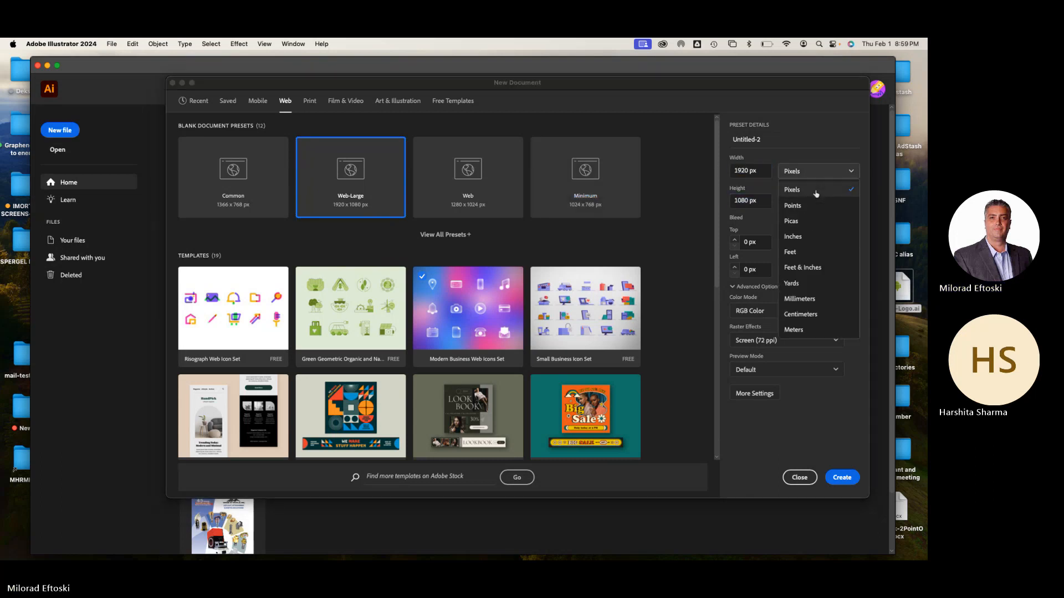
pyautogui.click(815, 191)
pyautogui.click(816, 173)
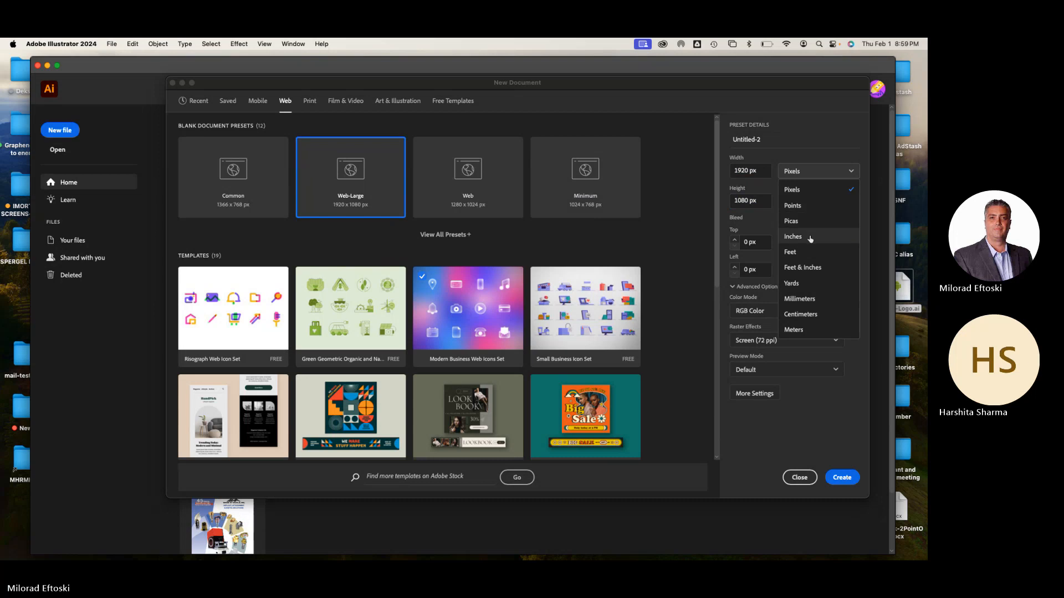
pyautogui.click(809, 238)
# Set the new document's units to pixels and create the document
pyautogui.click(804, 173)
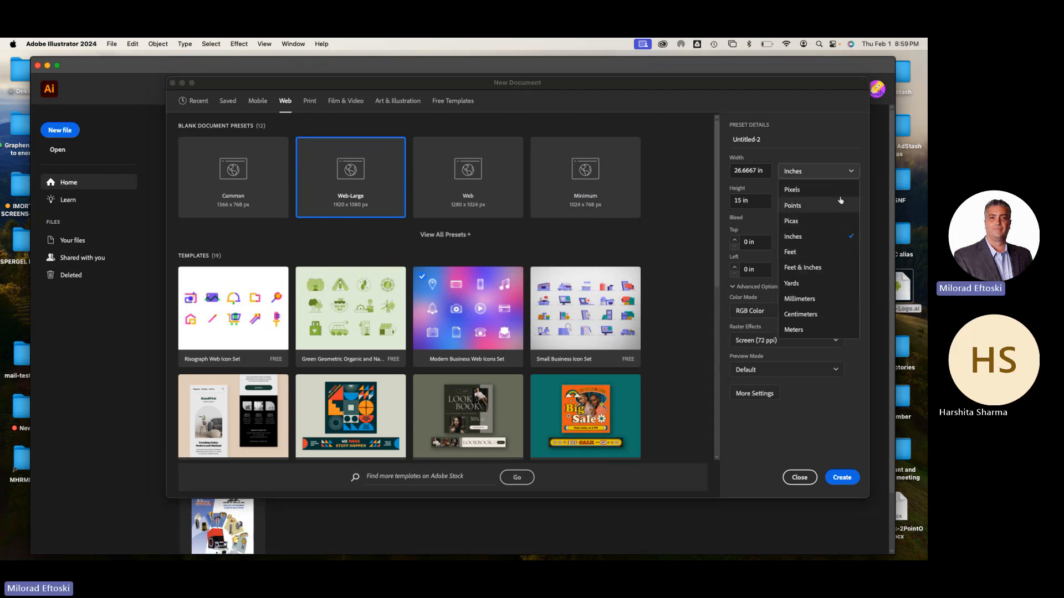
pyautogui.click(818, 190)
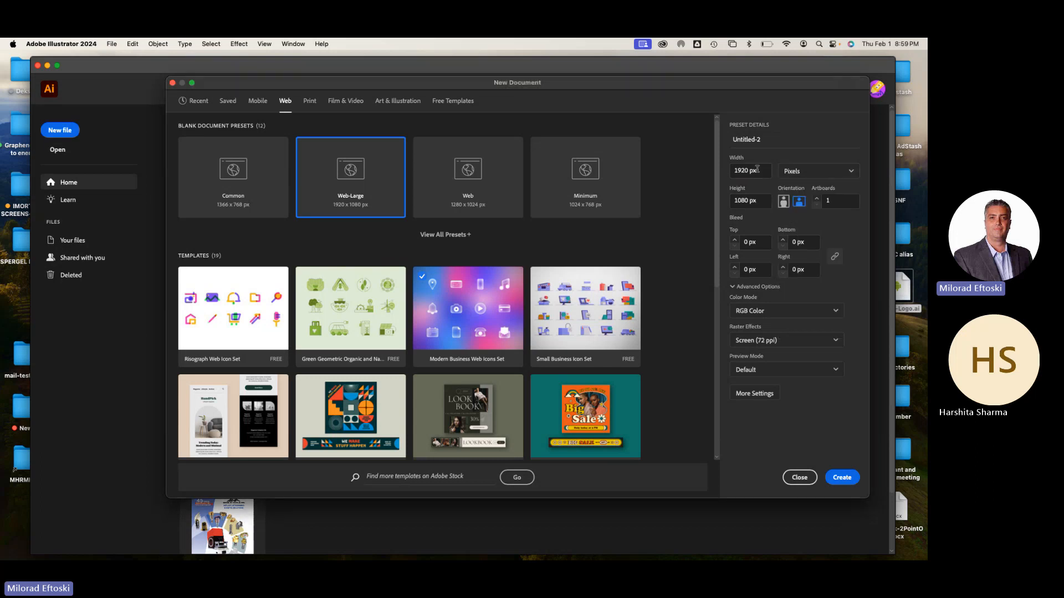
pyautogui.click(842, 478)
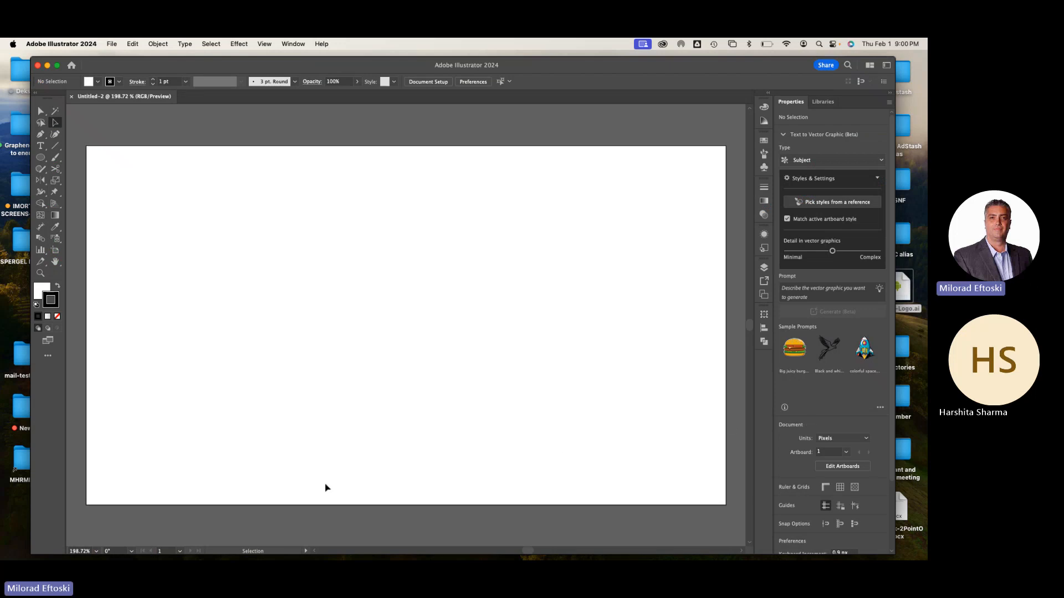
# Switch to Chrome and open the content of the UI Kit for Web / Mobile assignment for editing
pyautogui.click(115, 547)
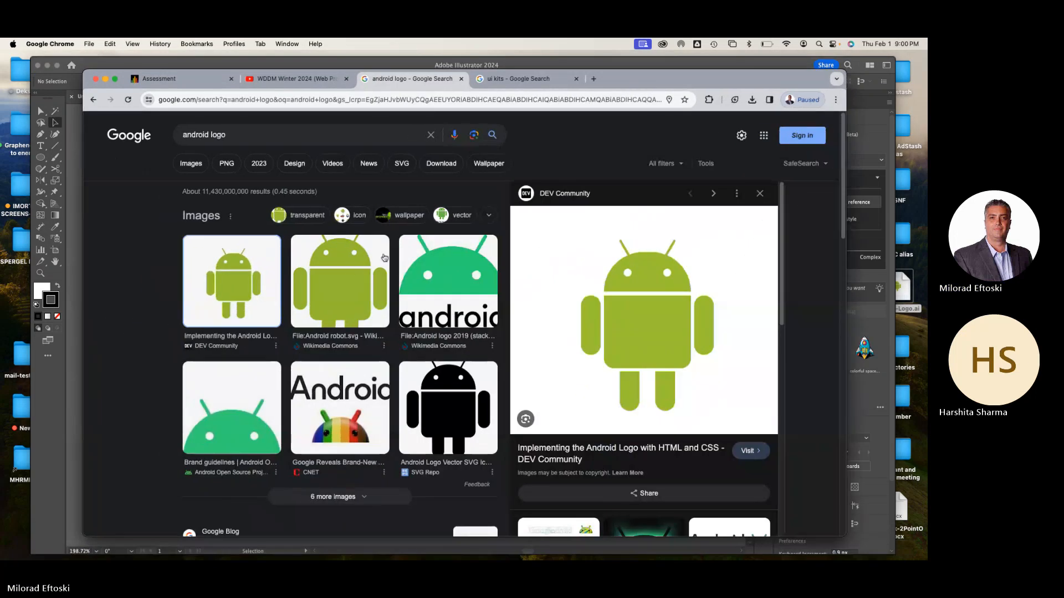
pyautogui.click(204, 82)
pyautogui.click(575, 240)
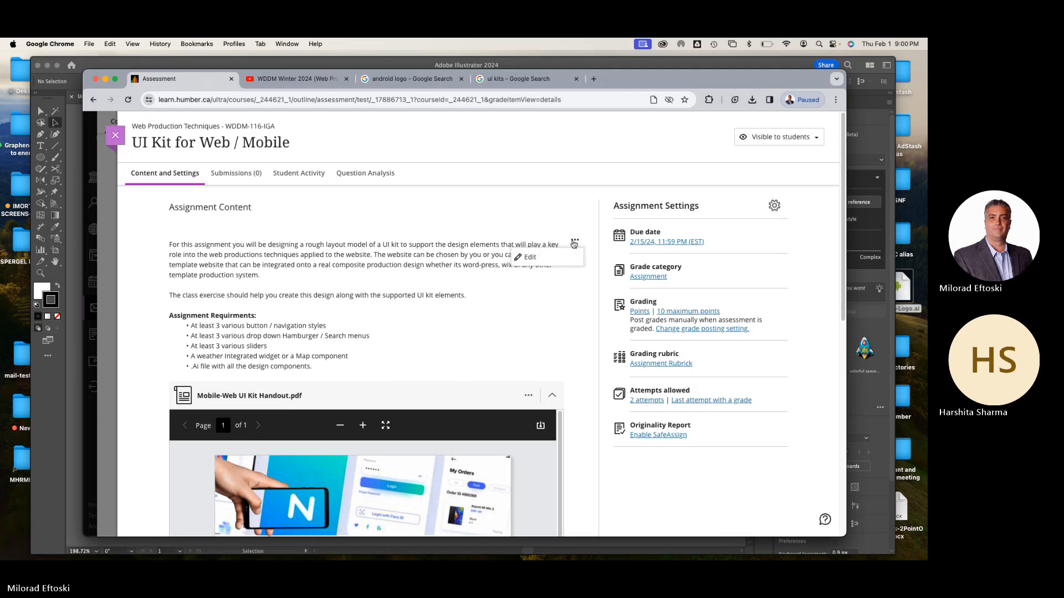
pyautogui.click(544, 258)
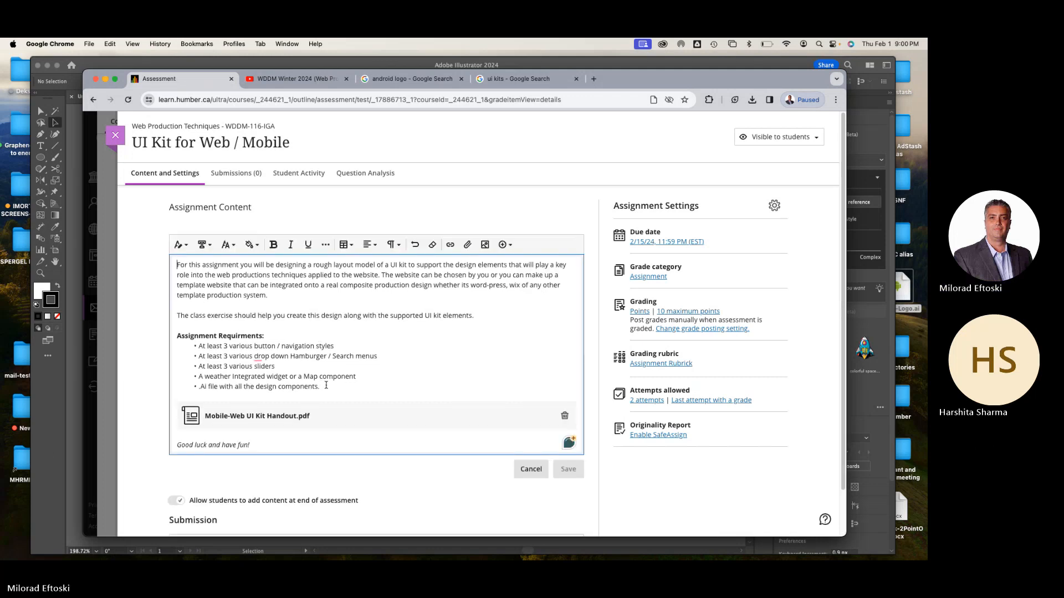
# Add the bullet "Size: 1920px x 1080px" after the weather widget or map requirement and save the assignment content
pyautogui.click(365, 379)
pyautogui.press('Return')
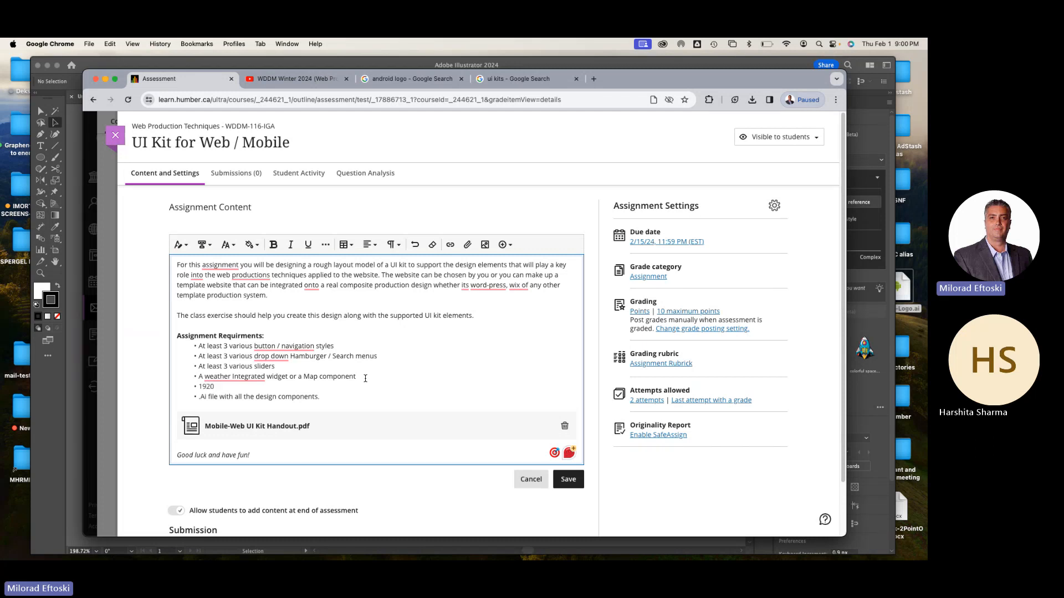
pyautogui.write('px x 1080px')
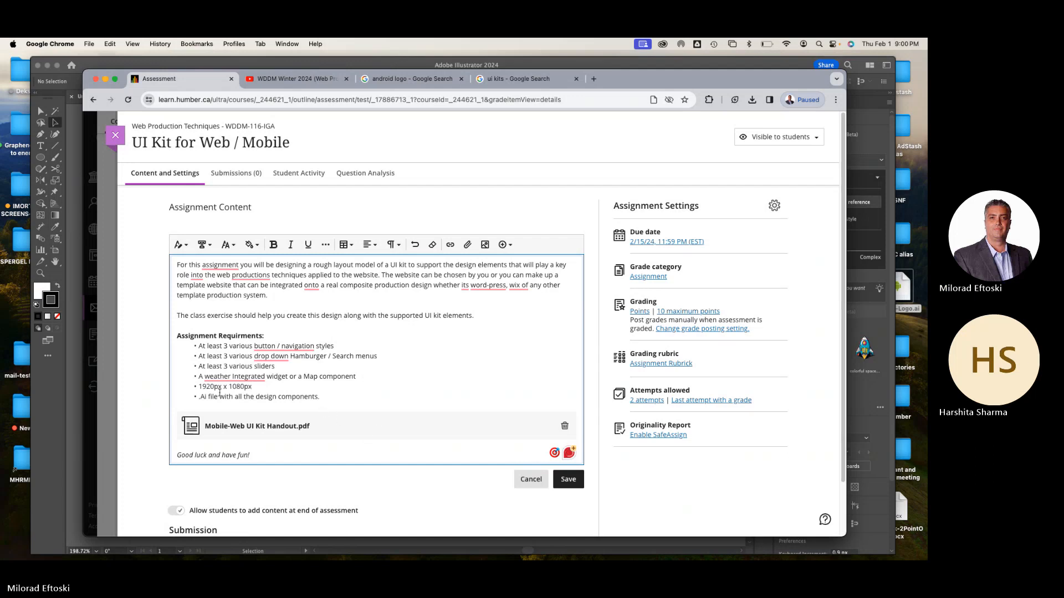
pyautogui.write('Size')
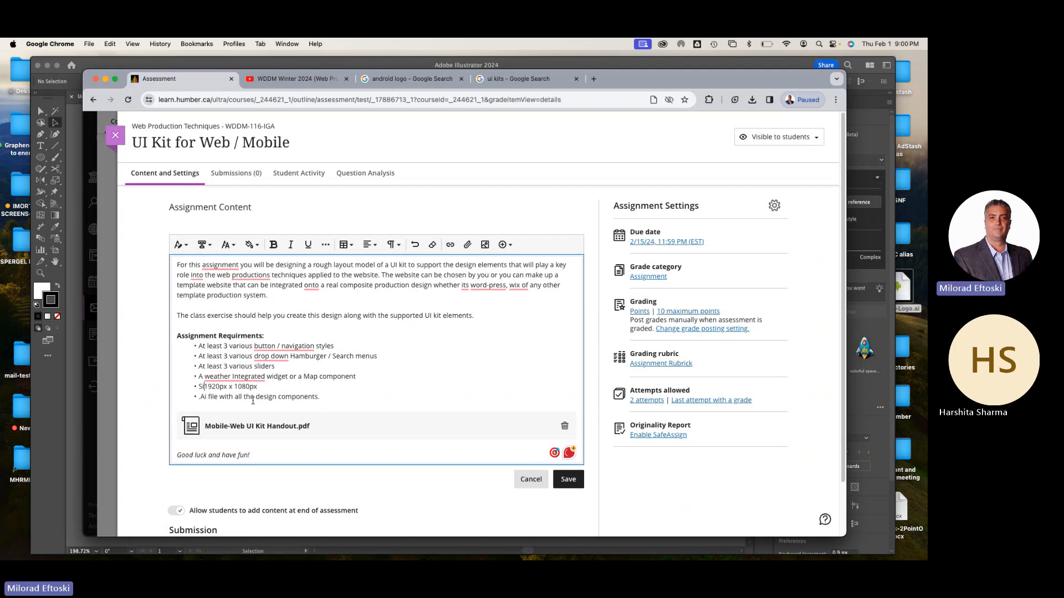
pyautogui.write(':')
pyautogui.click(570, 480)
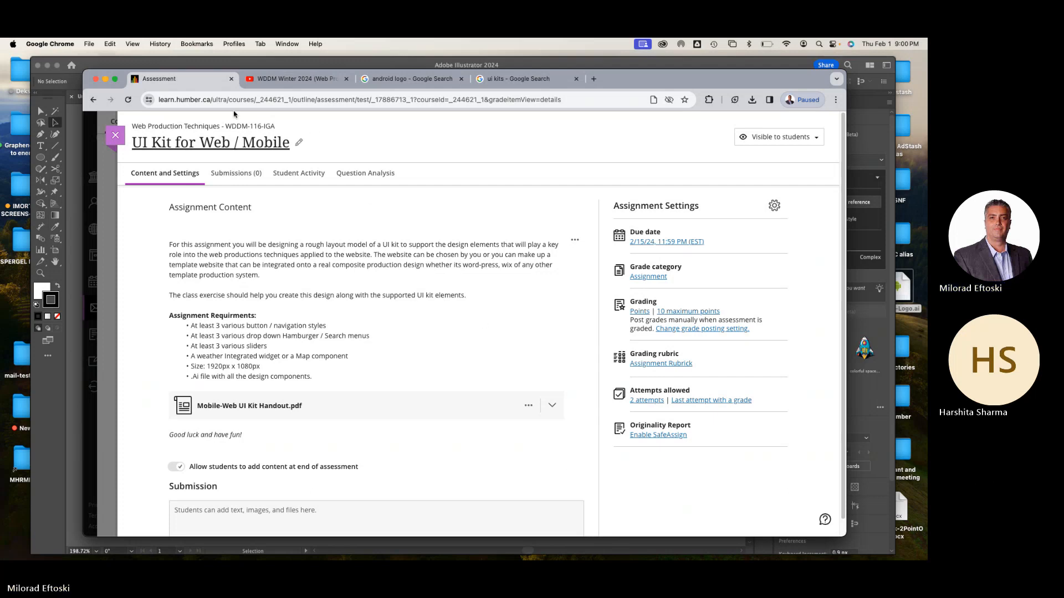
# Close the android logo and ui kits search pages and return to Illustrator
pyautogui.click(288, 79)
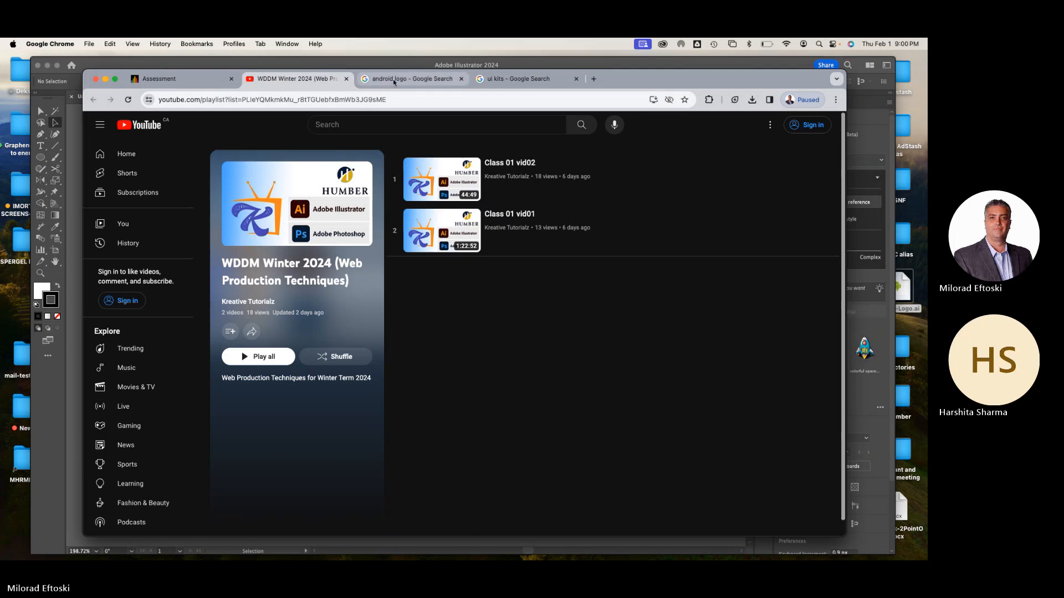
pyautogui.click(410, 79)
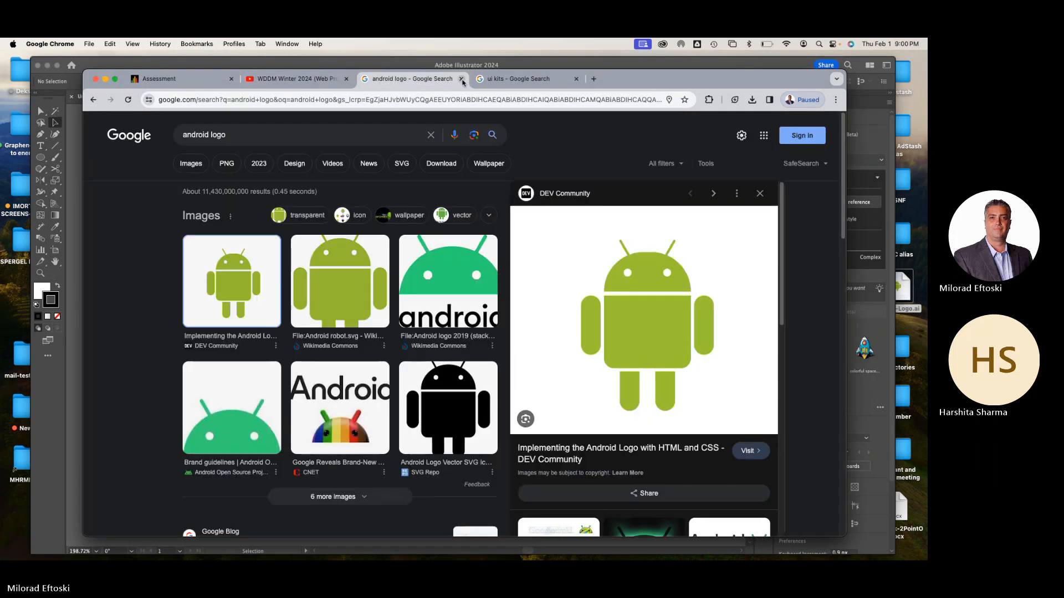
pyautogui.click(461, 79)
pyautogui.click(461, 78)
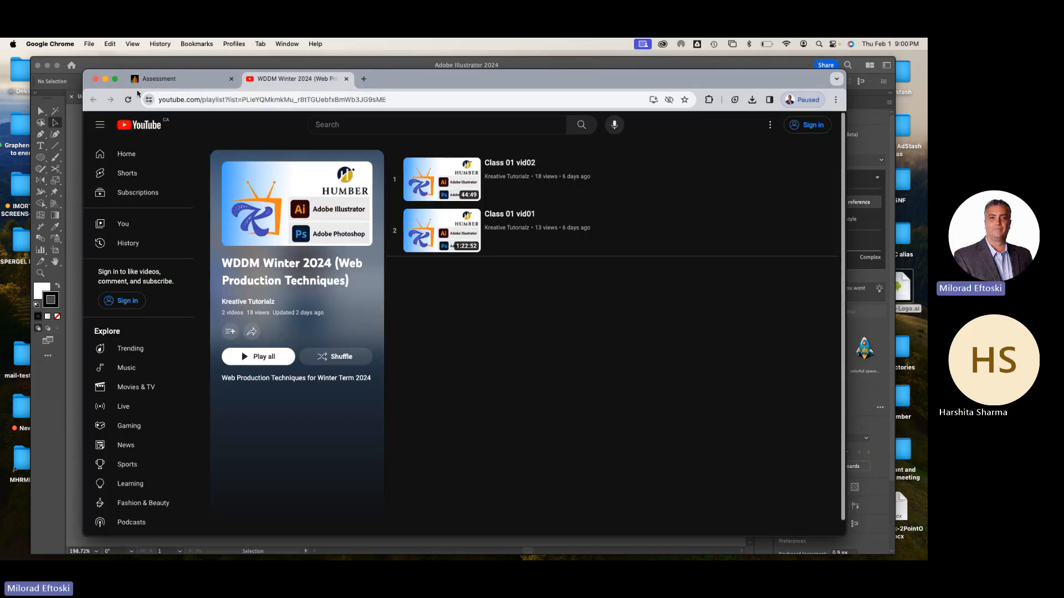
pyautogui.click(105, 79)
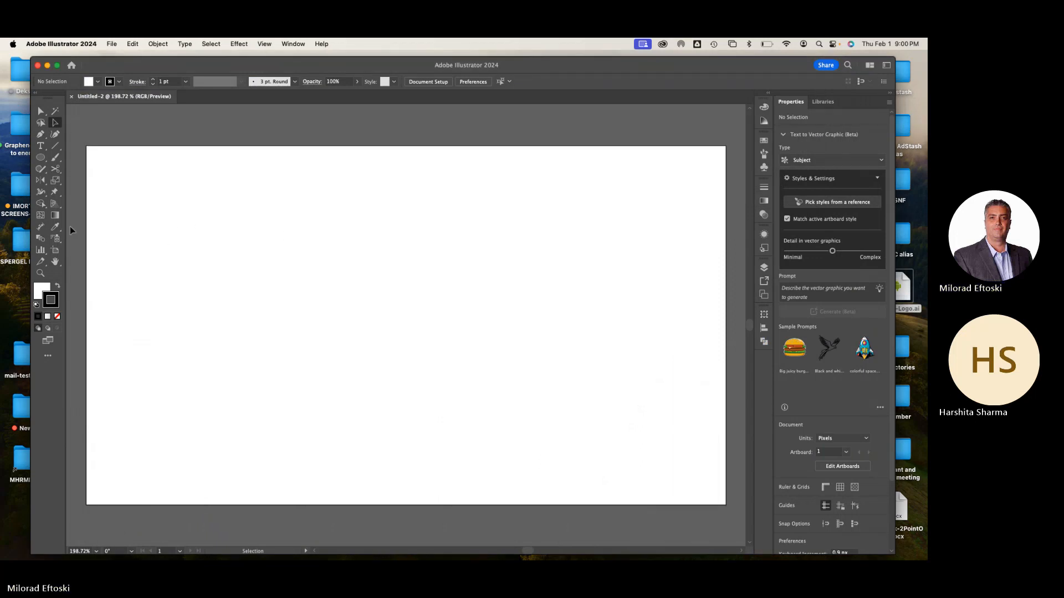
# Draw a rectangle about 326 x 122 px near the artboard's upper-left corner
pyautogui.click(41, 157)
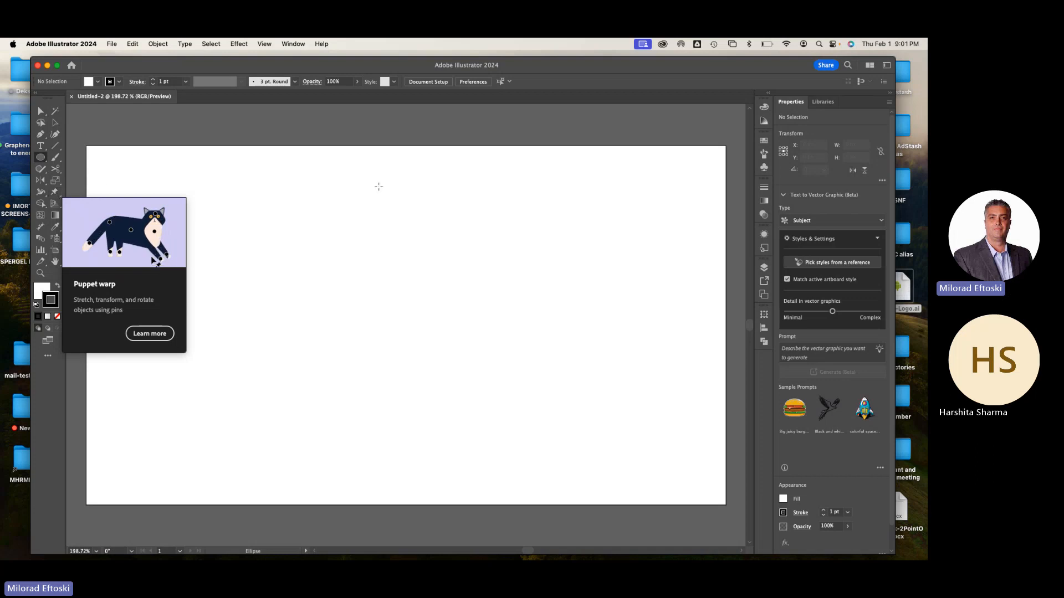
pyautogui.click(44, 162)
pyautogui.click(45, 162)
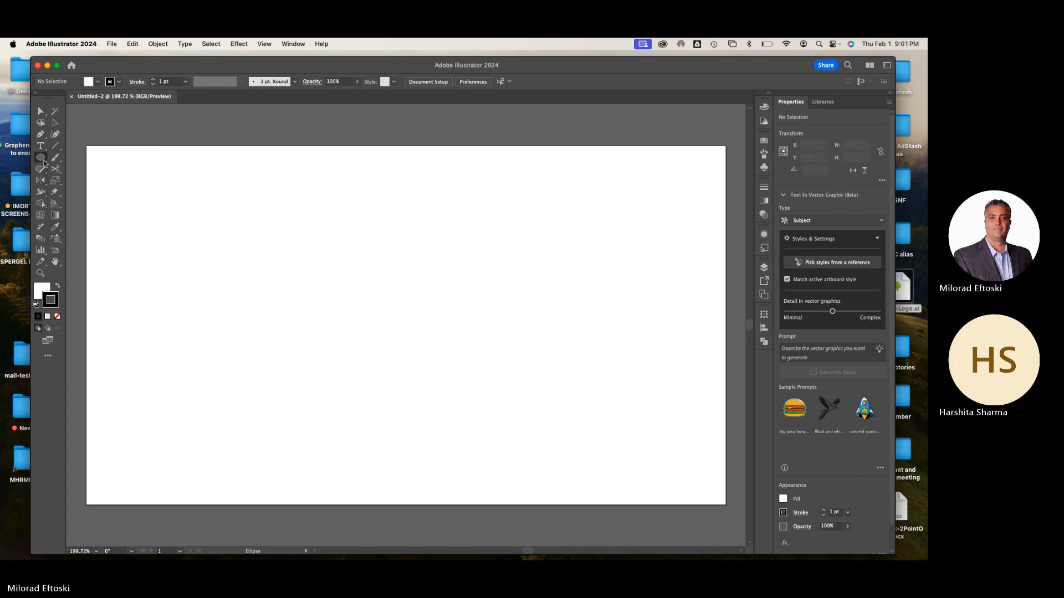
pyautogui.click(43, 161)
pyautogui.click(83, 156)
pyautogui.moveTo(115, 173); pyautogui.dragTo(188, 206)
pyautogui.press('a')
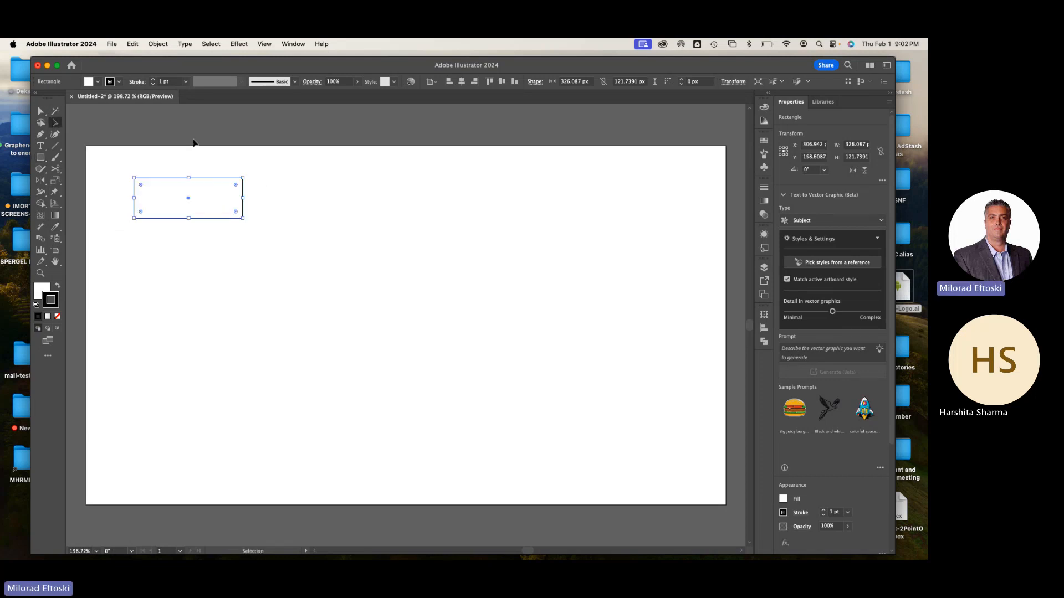
# Open the Ice Cream swatch library from the Foods collection, then move it higher over the artboard and enlarge it
pyautogui.click(293, 44)
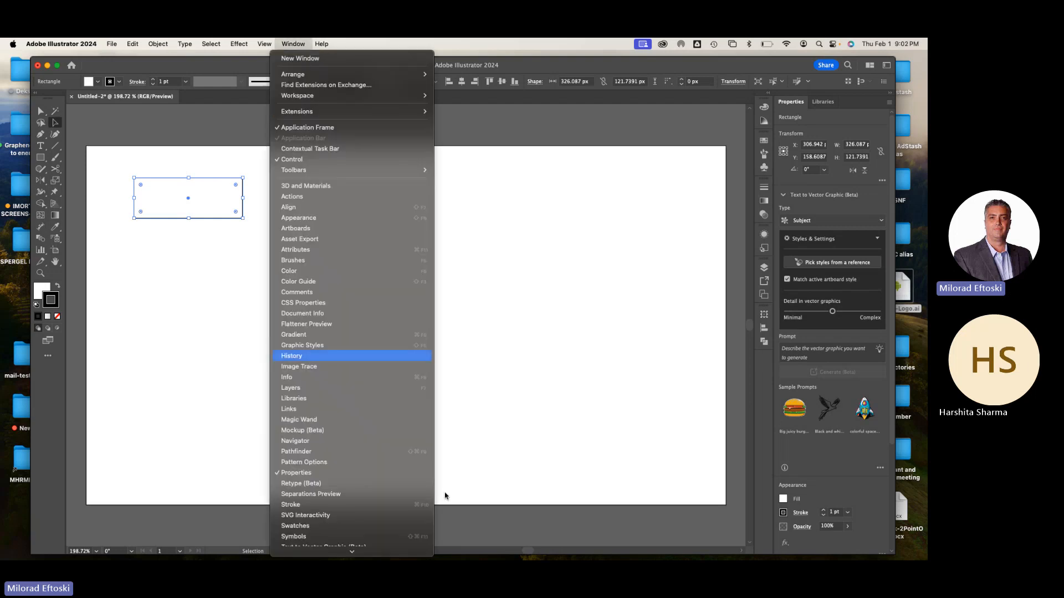
pyautogui.moveTo(357, 528)
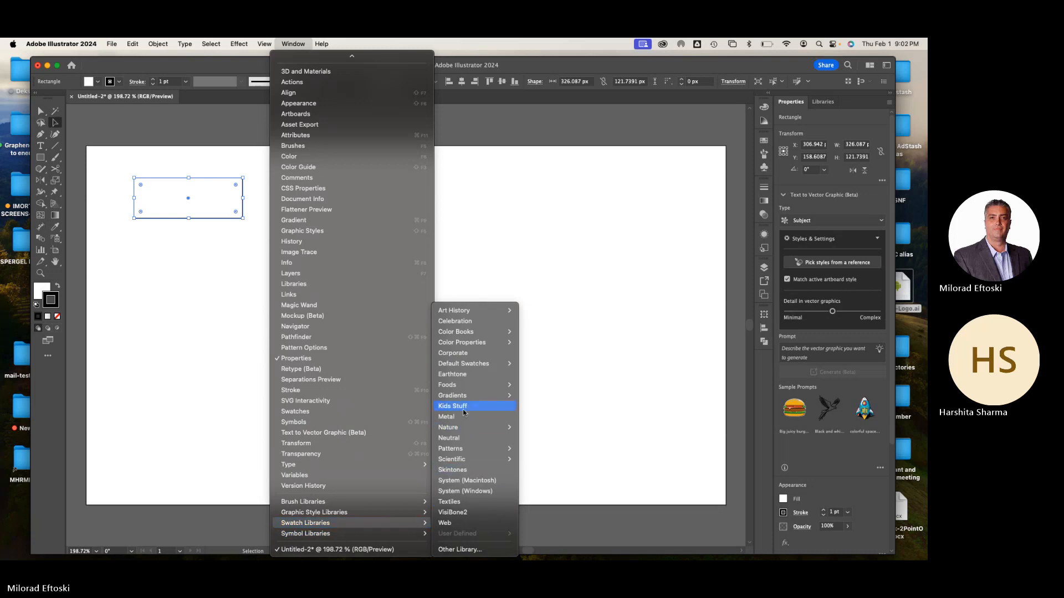
pyautogui.moveTo(459, 428)
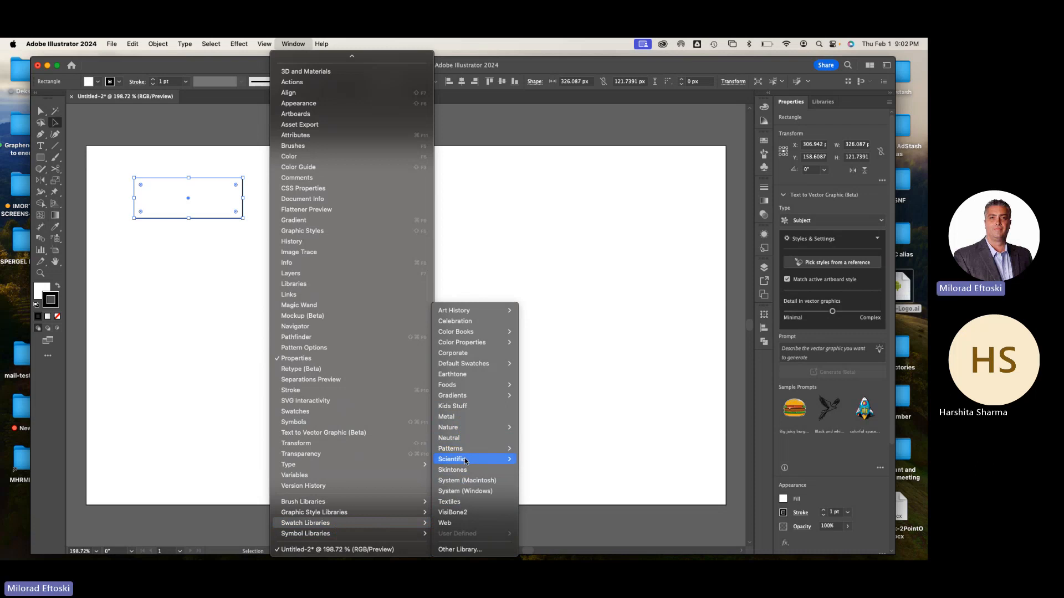
pyautogui.moveTo(478, 384)
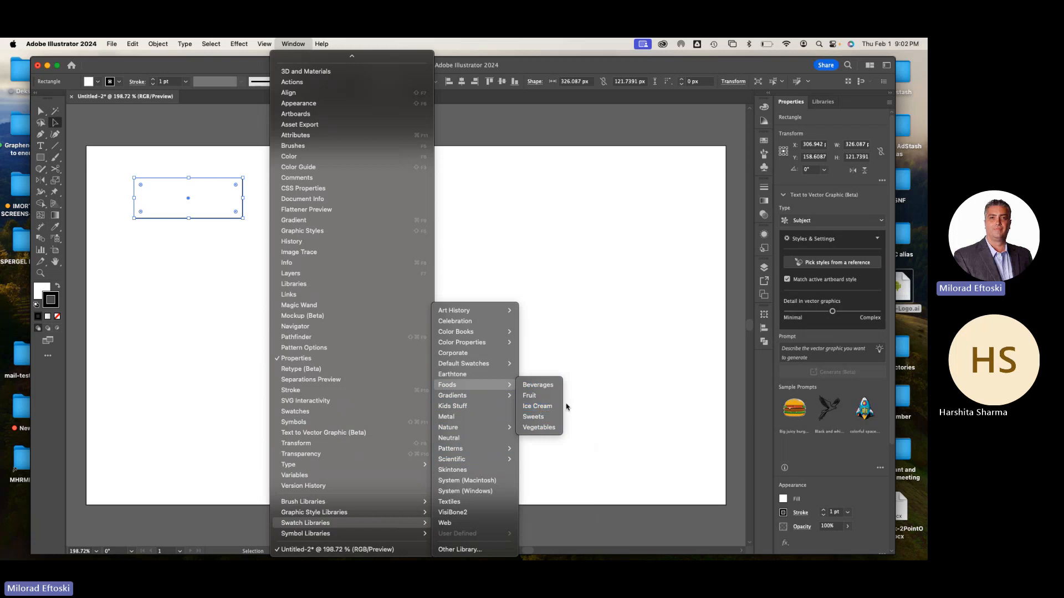
pyautogui.click(550, 410)
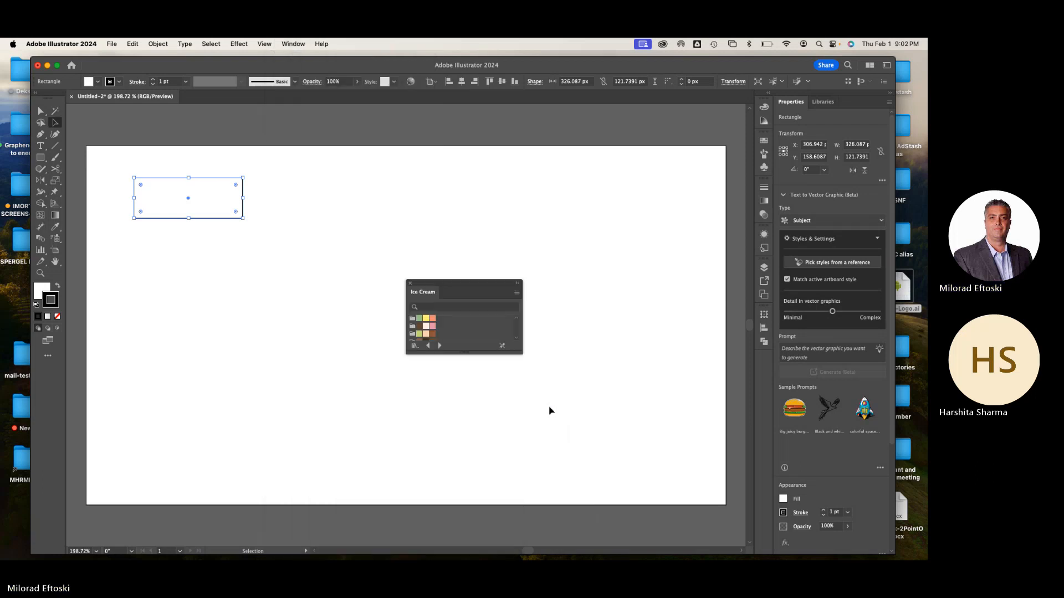
pyautogui.moveTo(474, 285); pyautogui.dragTo(514, 124)
pyautogui.moveTo(560, 191); pyautogui.dragTo(609, 348)
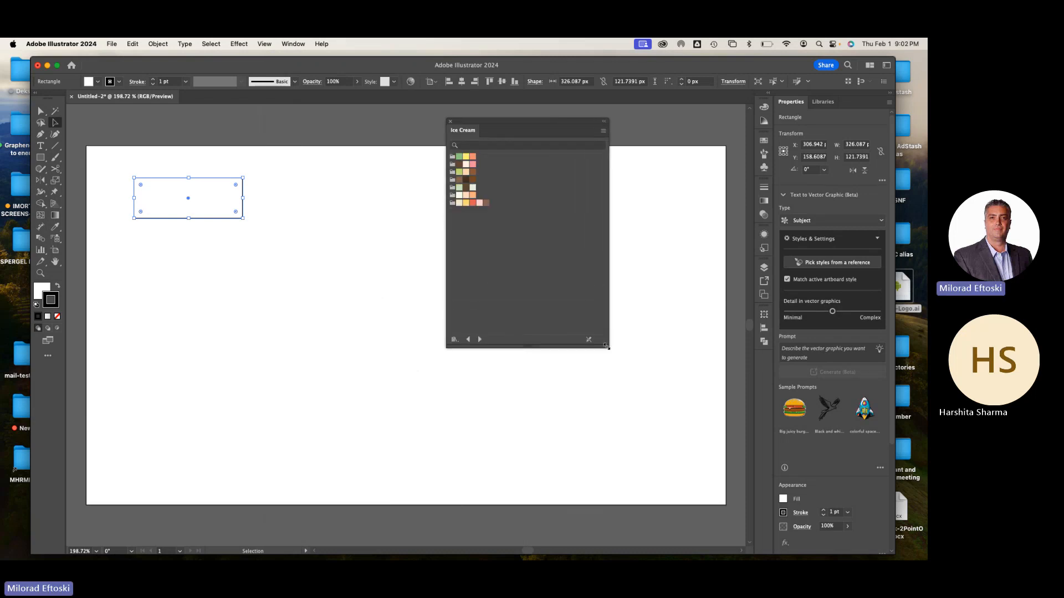
# Show the Ice Cream swatches as large thumbnails and move the swatch library slightly further from the rectangle
pyautogui.click(603, 131)
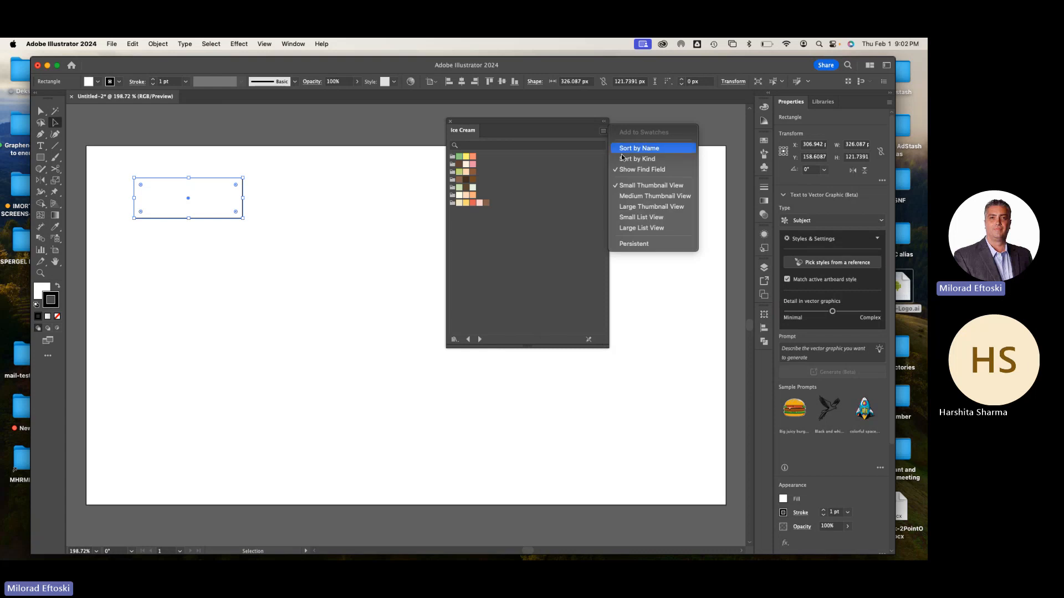
pyautogui.click(654, 208)
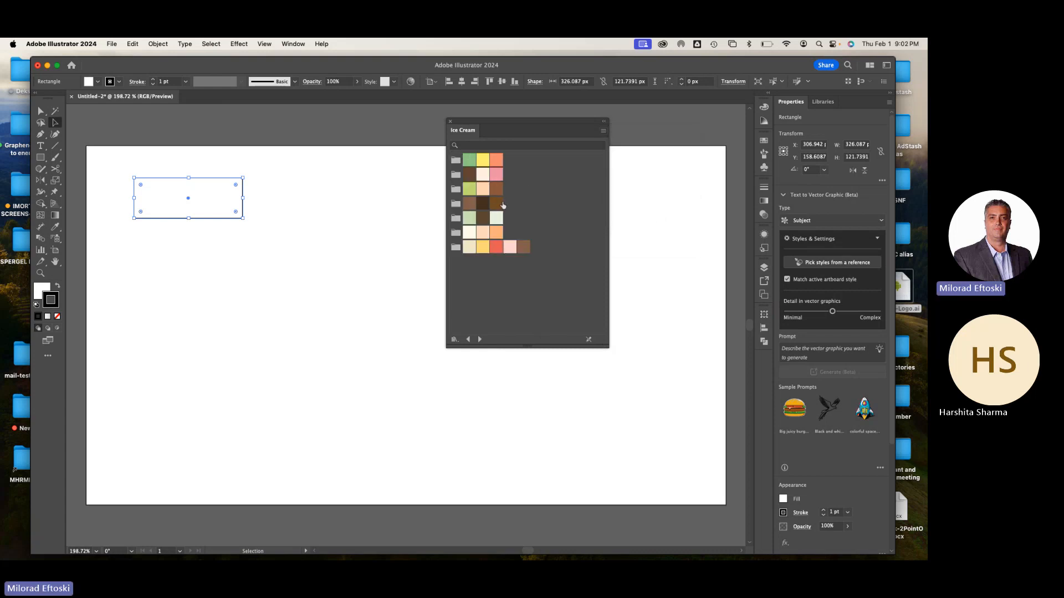
pyautogui.moveTo(521, 122); pyautogui.dragTo(563, 117)
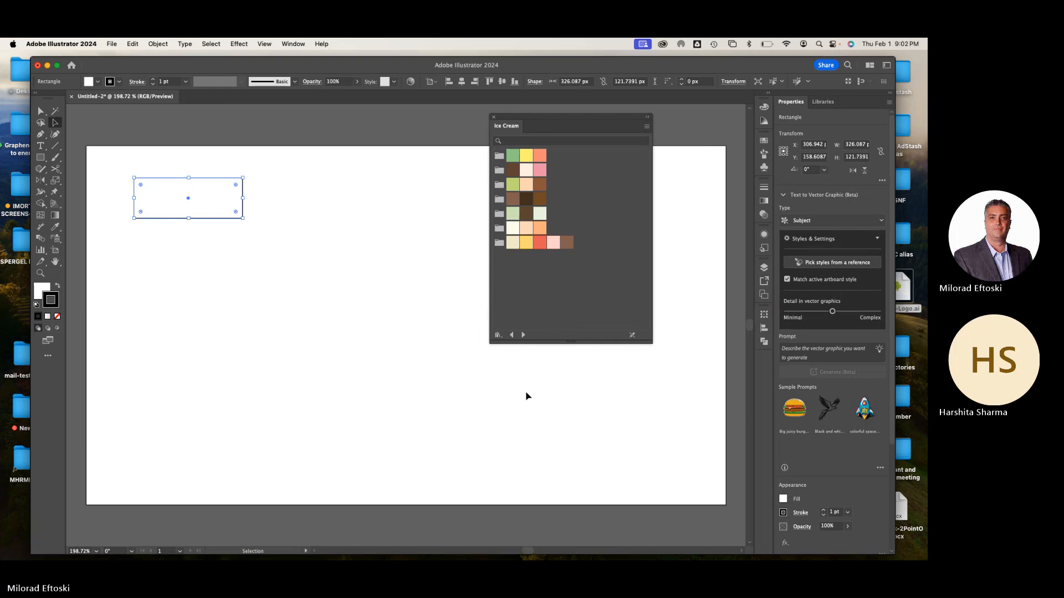
# Browse forward and back through the neighbouring swatch libraries, such as Sweets and Beverages, and stop at the Web library
pyautogui.click(523, 335)
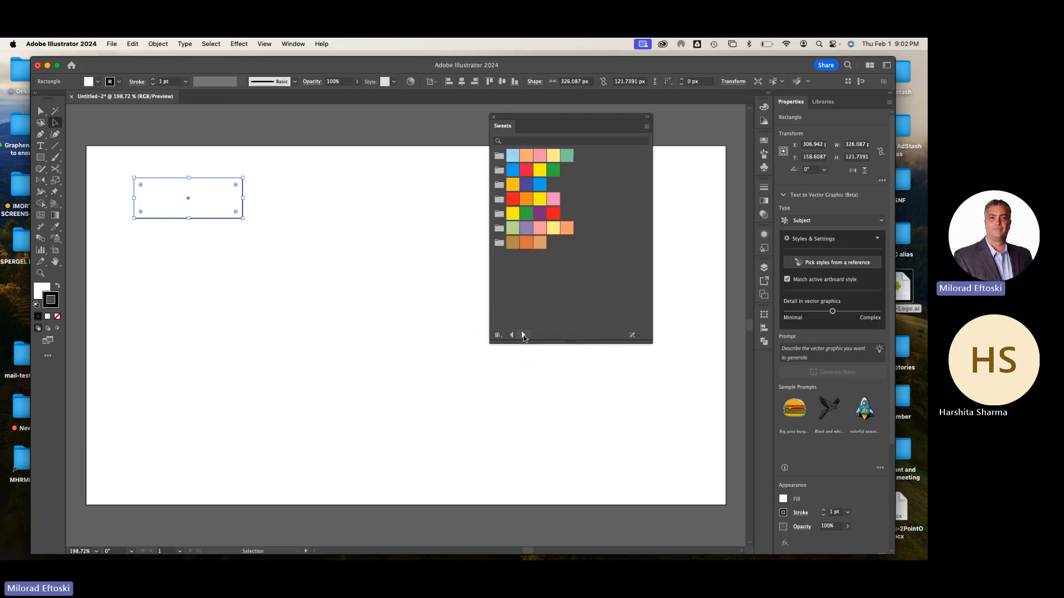
pyautogui.click(523, 335)
pyautogui.click(515, 335)
pyautogui.click(514, 335)
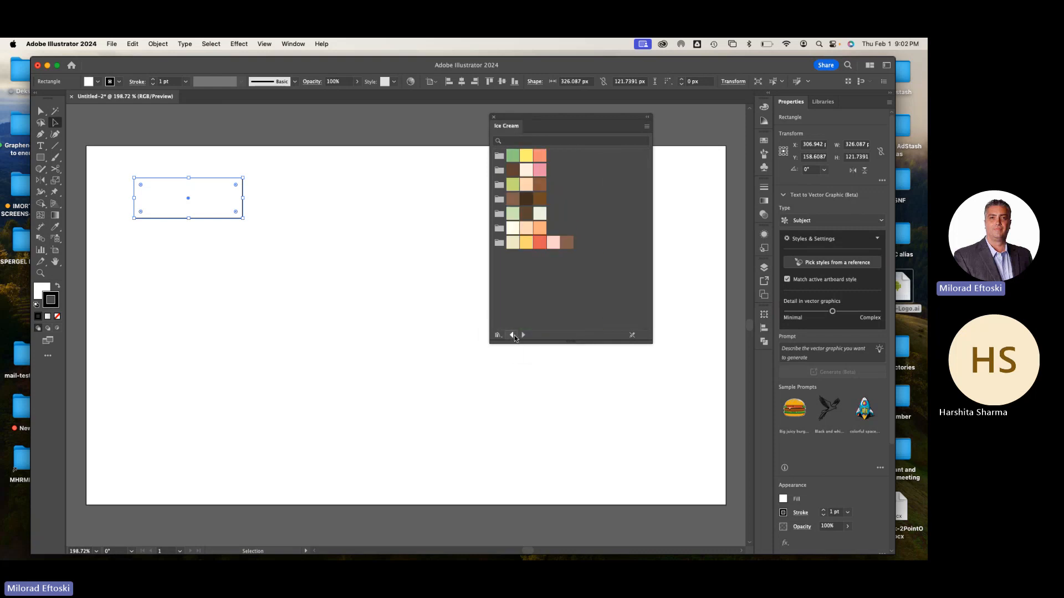
pyautogui.click(514, 335)
pyautogui.click(514, 336)
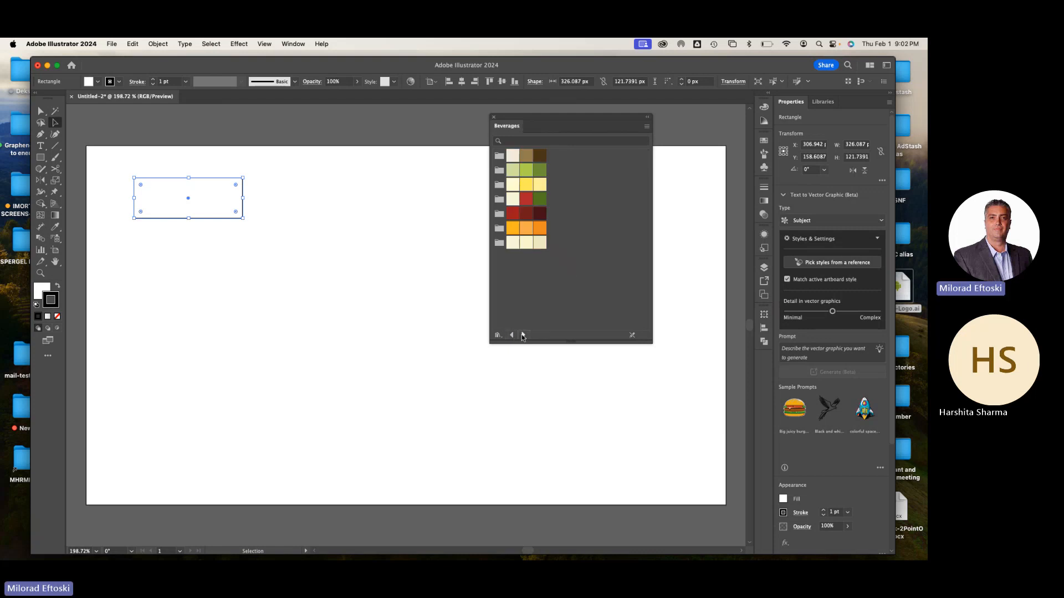
pyautogui.click(523, 335)
pyautogui.click(514, 336)
pyautogui.click(514, 335)
pyautogui.click(515, 335)
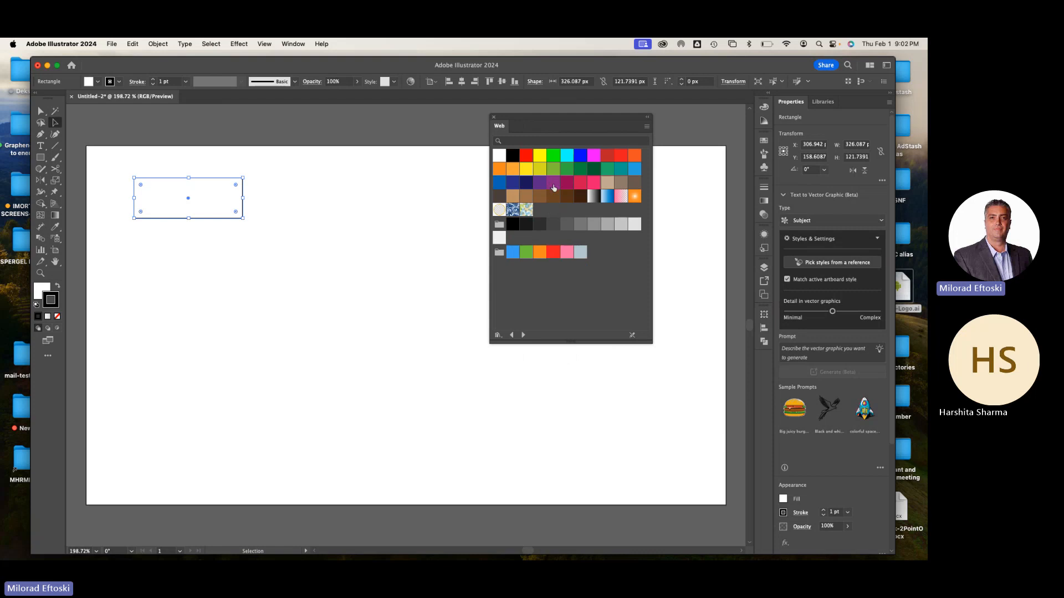
# Apply the light orange Web swatch to the rectangle's stroke, then swap fill and stroke to make the fill orange
pyautogui.click(512, 169)
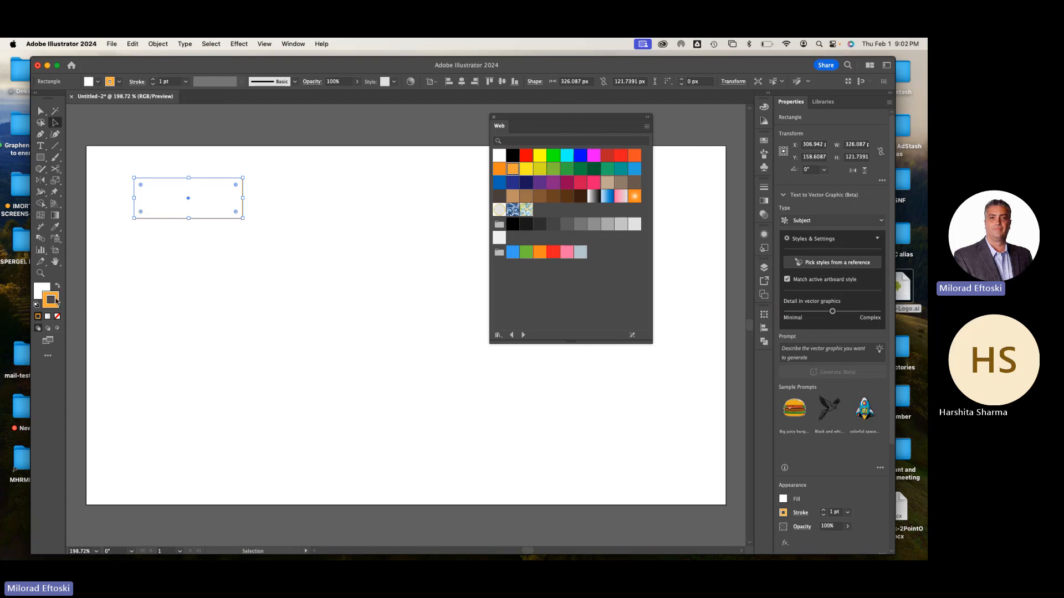
pyautogui.click(57, 286)
pyautogui.click(42, 293)
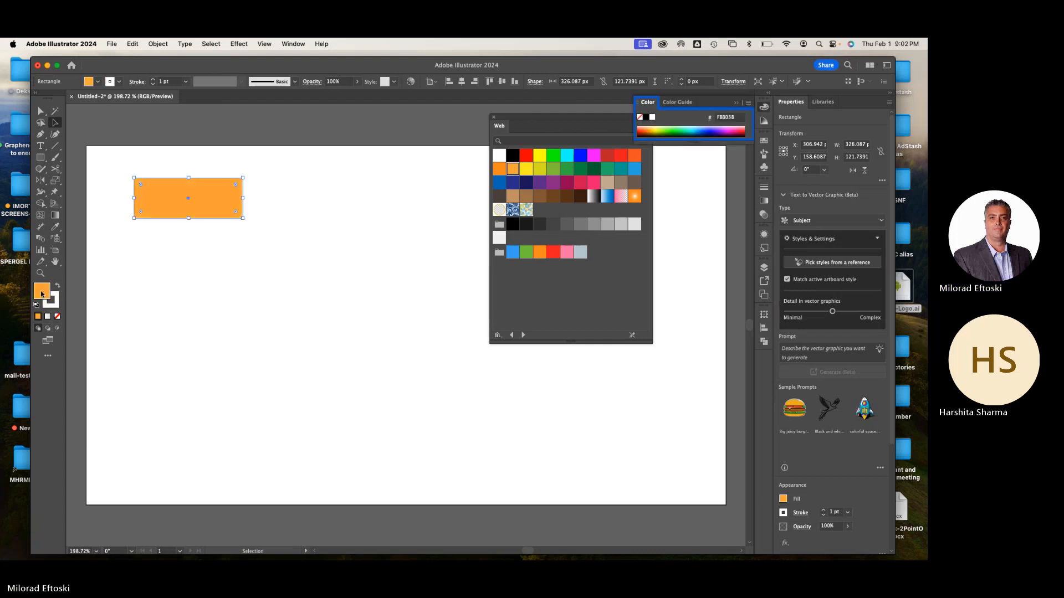
pyautogui.doubleClick(41, 294)
pyautogui.moveTo(500, 190); pyautogui.dragTo(514, 170)
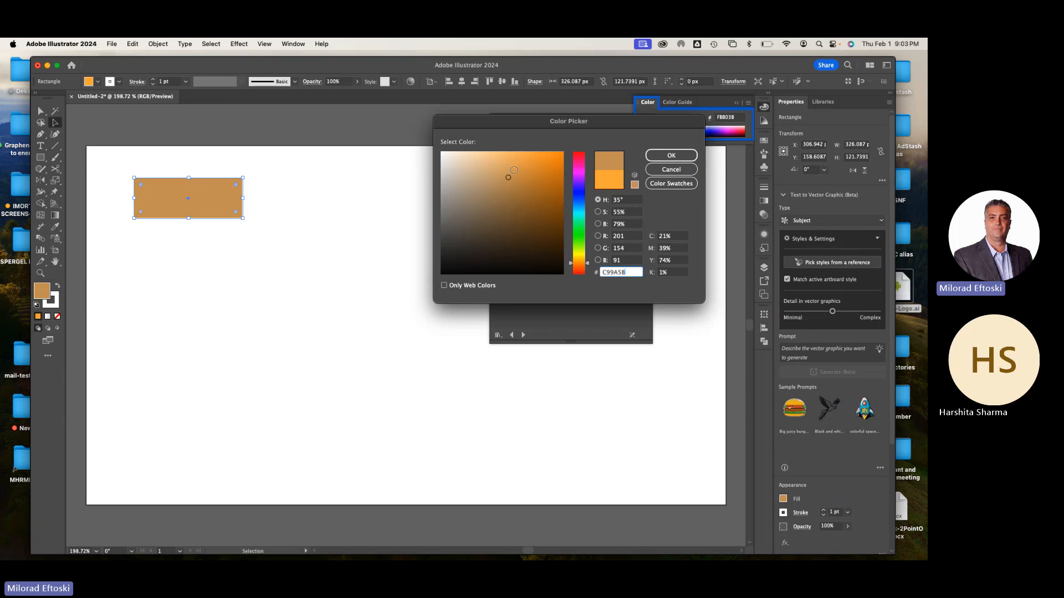
pyautogui.click(671, 169)
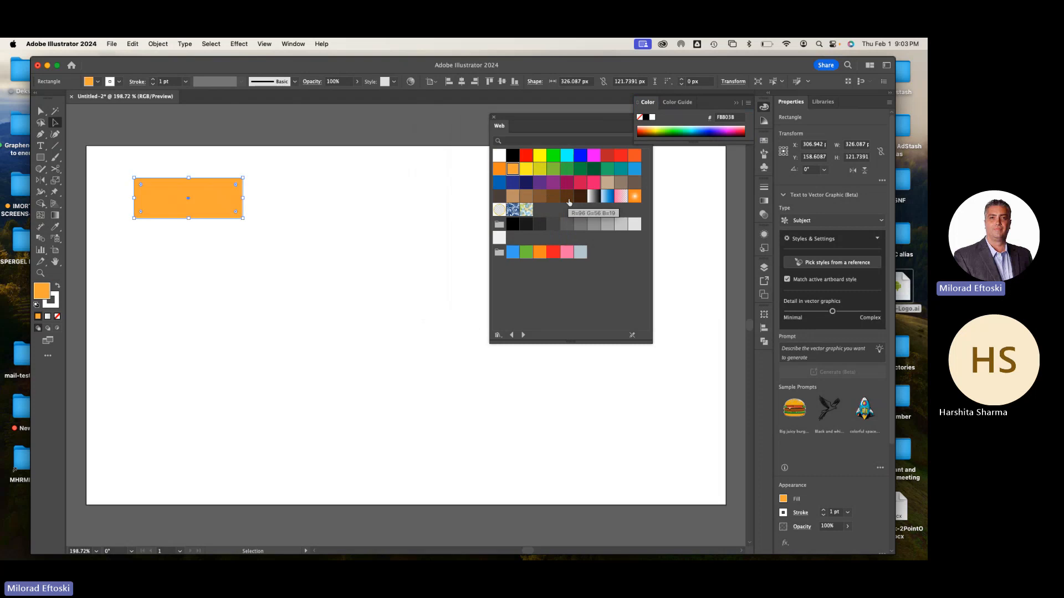
# Switch to the Fruit swatch library and fill the rectangle with the green 8DC63F swatch
pyautogui.click(512, 335)
pyautogui.click(512, 335)
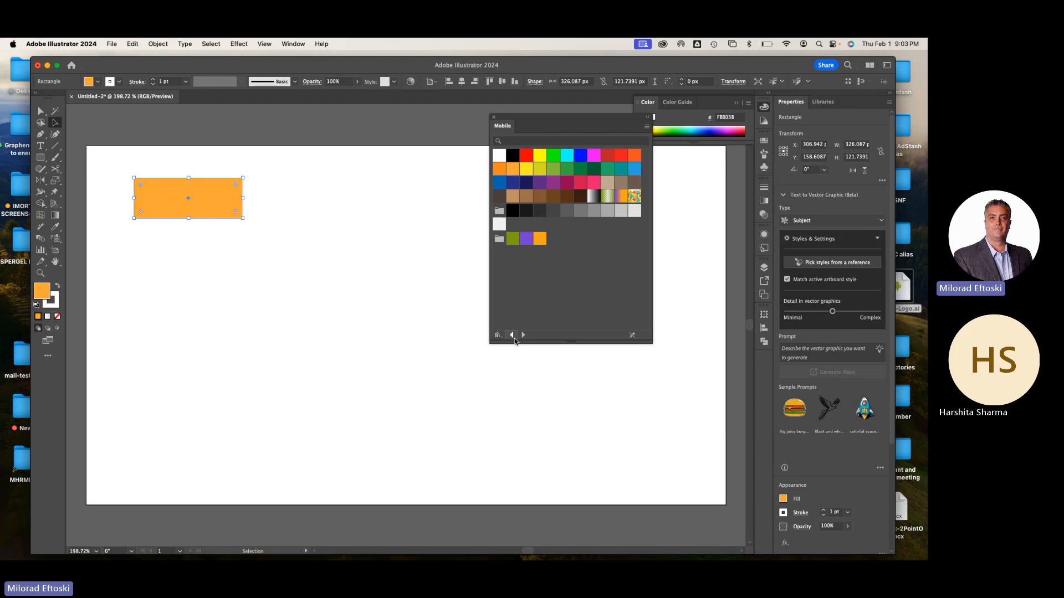
pyautogui.click(523, 335)
pyautogui.click(524, 335)
pyautogui.click(523, 335)
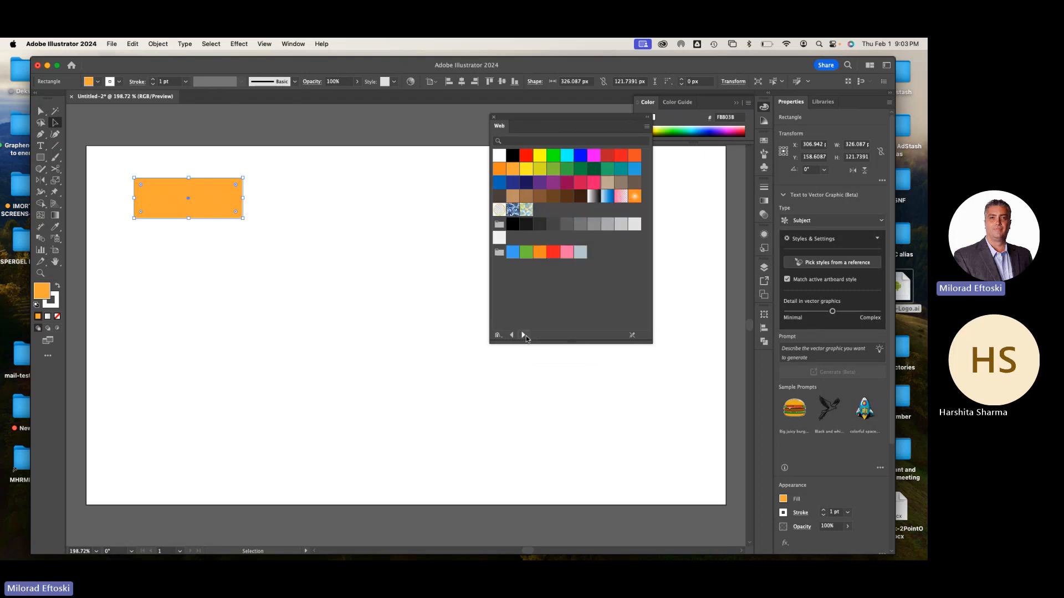
pyautogui.click(523, 335)
pyautogui.click(524, 335)
pyautogui.click(523, 335)
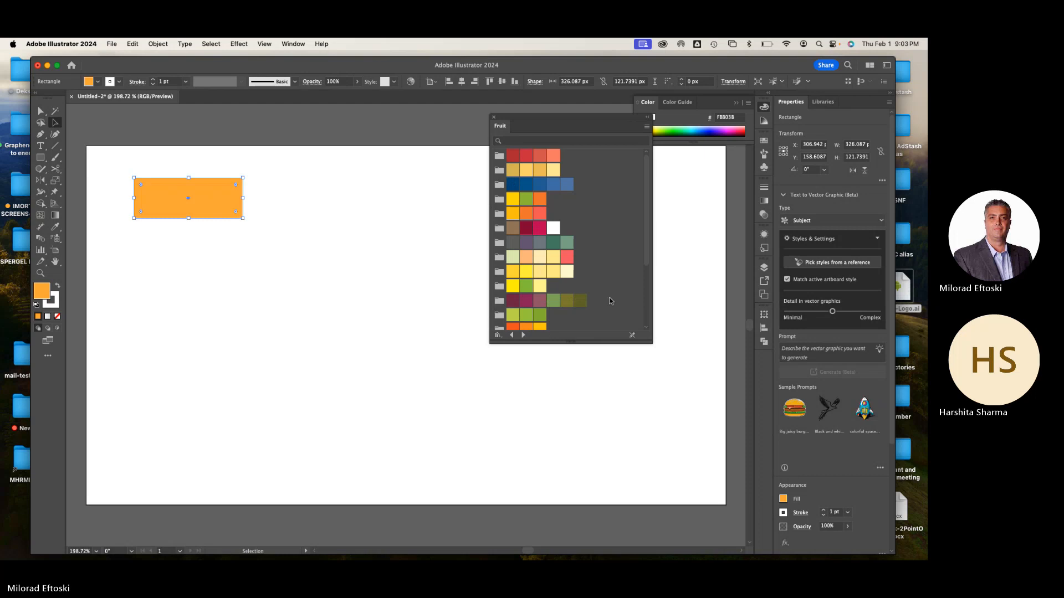
pyautogui.scroll(-3, 604, 300)
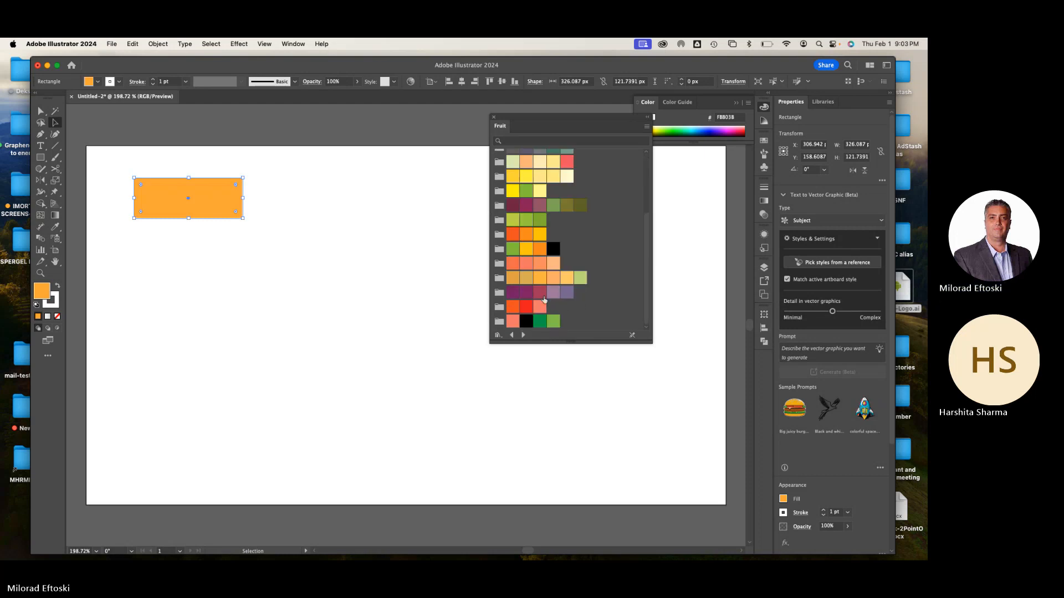
pyautogui.click(513, 251)
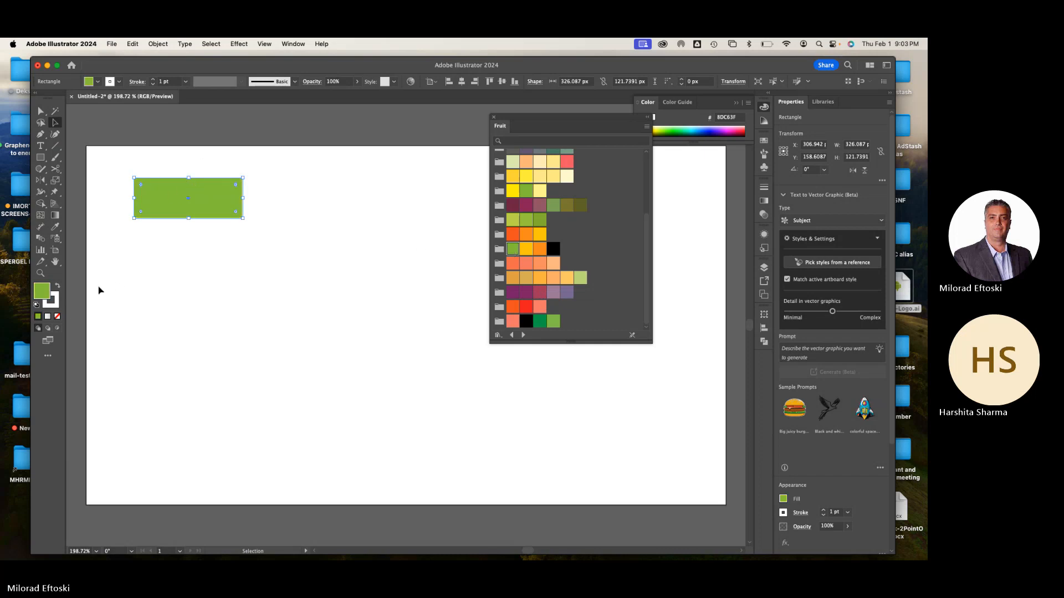
# Set the green rectangle's stroke to none and make the fill the active color again
pyautogui.click(56, 306)
pyautogui.click(57, 317)
pyautogui.click(44, 294)
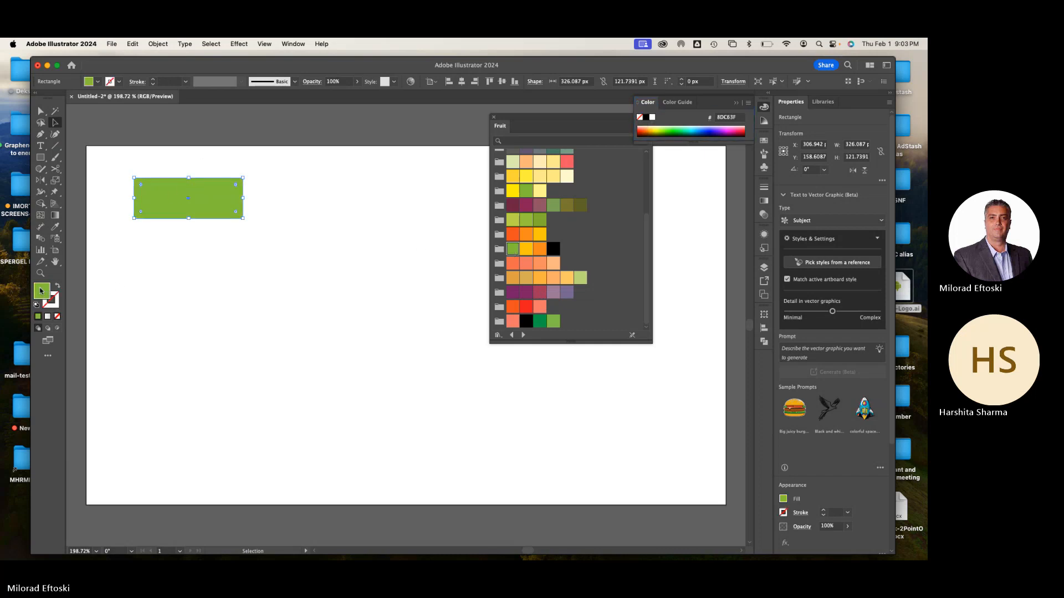
pyautogui.click(114, 144)
# Round all corners of the green rectangle to a radius of about 31.5 px and deselect it
pyautogui.click(184, 204)
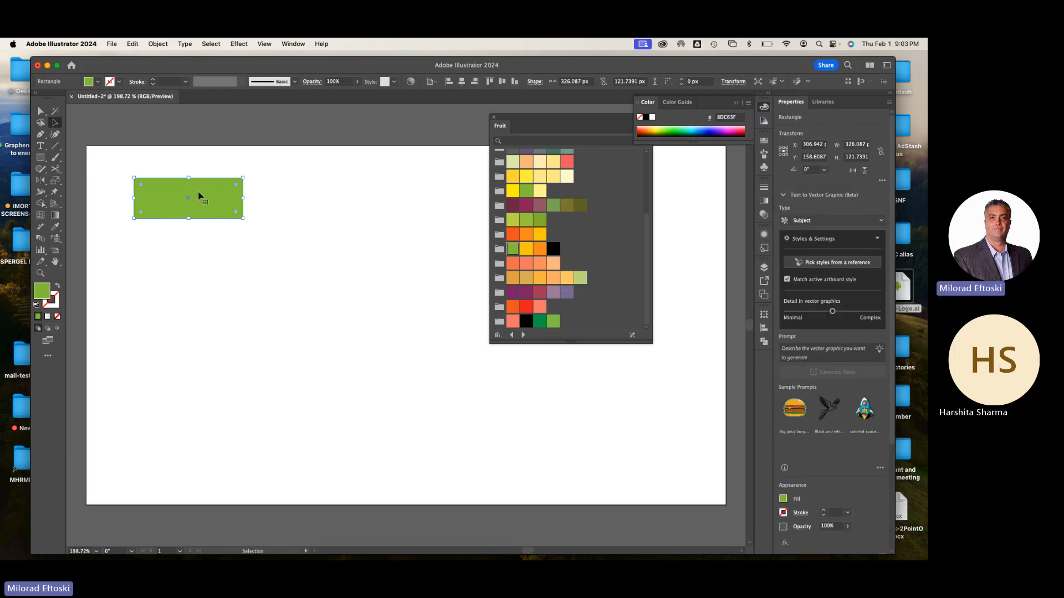
pyautogui.moveTo(234, 184); pyautogui.dragTo(231, 188)
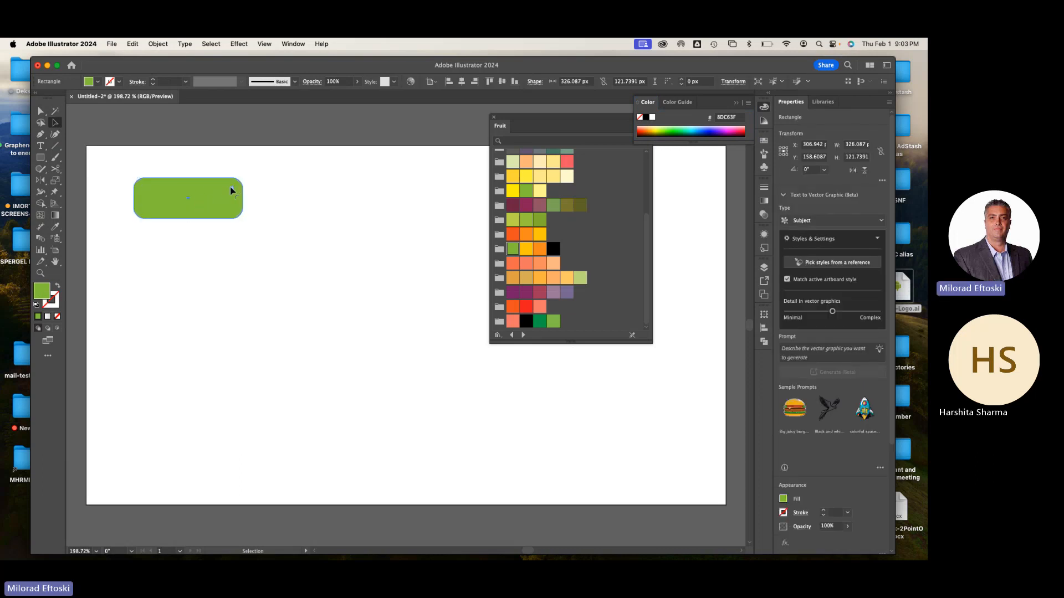
pyautogui.click(296, 206)
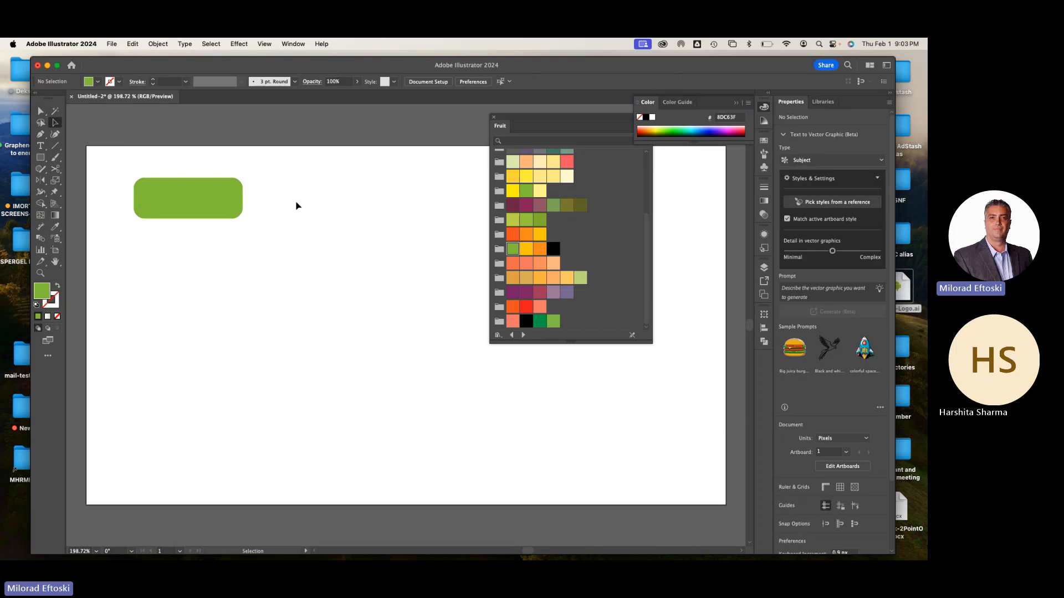
pyautogui.click(235, 209)
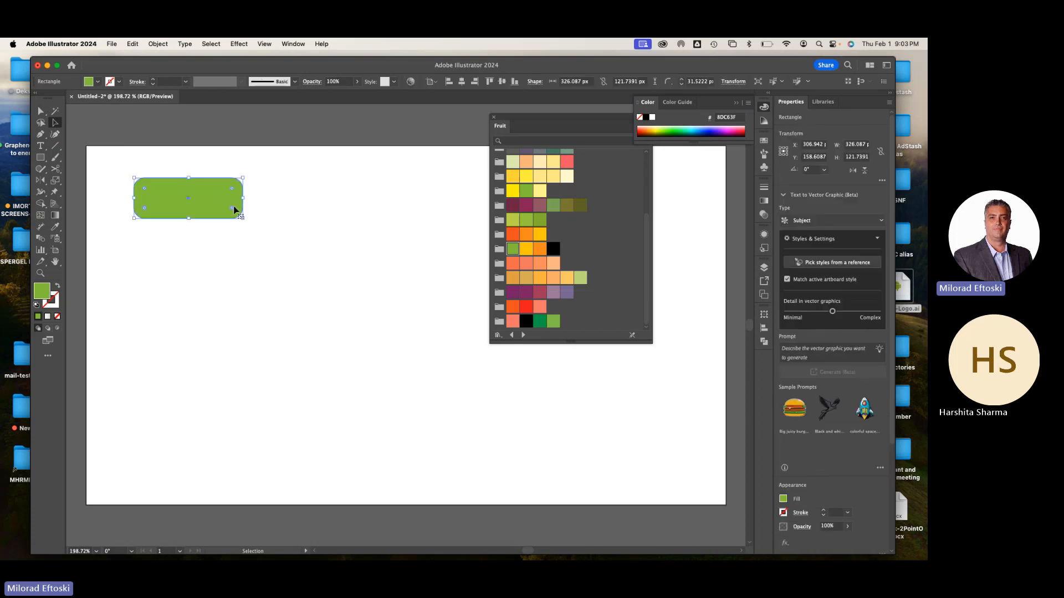
pyautogui.click(261, 224)
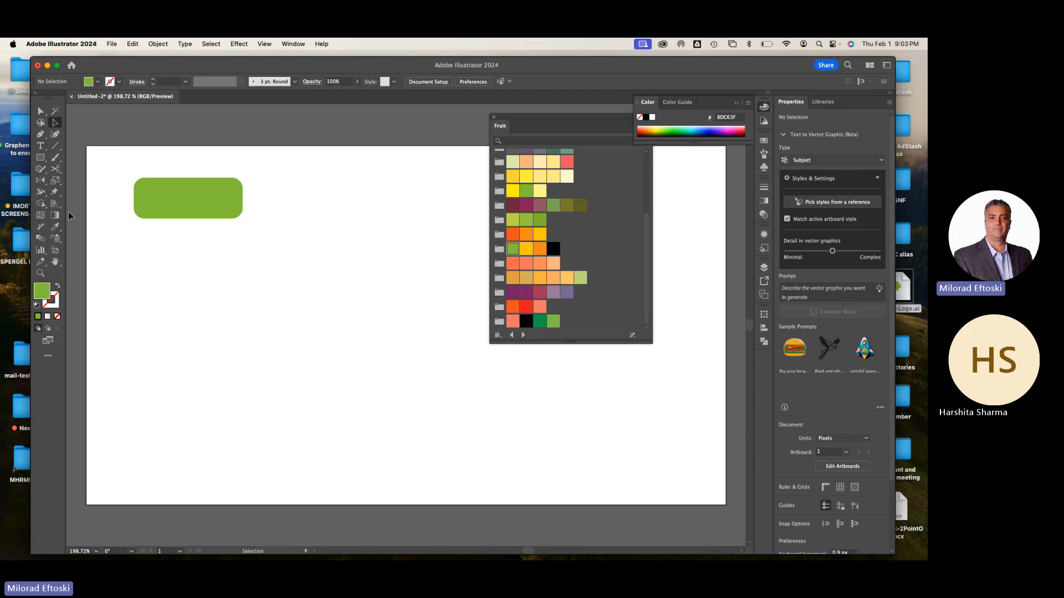
# Add the point text "BUTTON" on the empty artboard area below the green rectangle
pyautogui.click(40, 145)
pyautogui.click(193, 271)
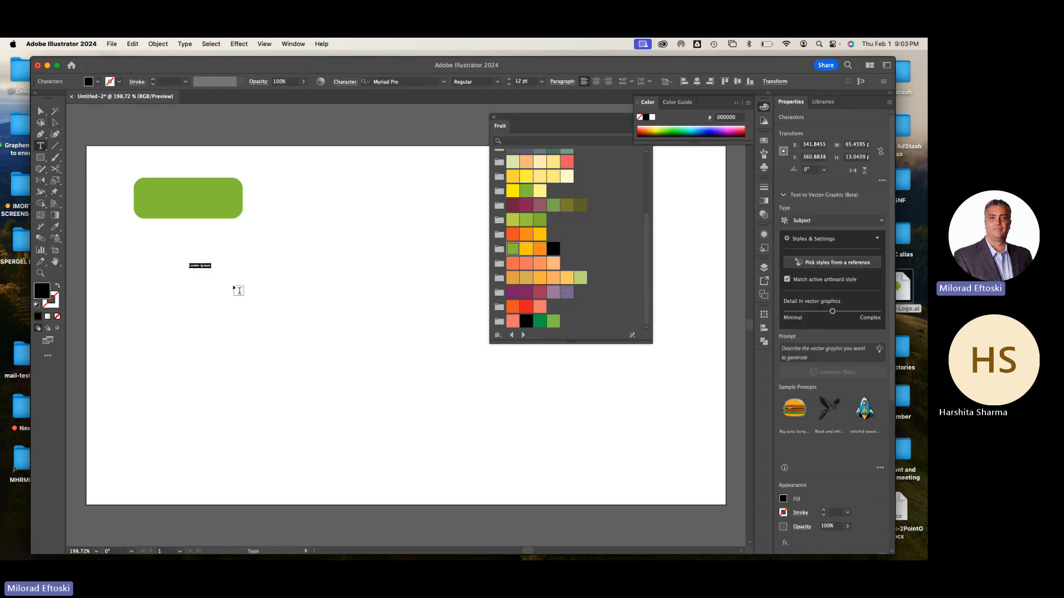
pyautogui.write('BUTTON')
# Enlarge the BUTTON text to about 47.7 pt and place it over the green rounded rectangle
pyautogui.click(55, 123)
pyautogui.moveTo(203, 262); pyautogui.dragTo(260, 225)
pyautogui.click(309, 248)
pyautogui.scroll(1, 178, 216)
pyautogui.click(319, 304)
pyautogui.click(353, 329)
# Align the BUTTON text and the green rounded rectangle to each other's horizontal and vertical centers
pyautogui.moveTo(340, 319); pyautogui.dragTo(224, 171)
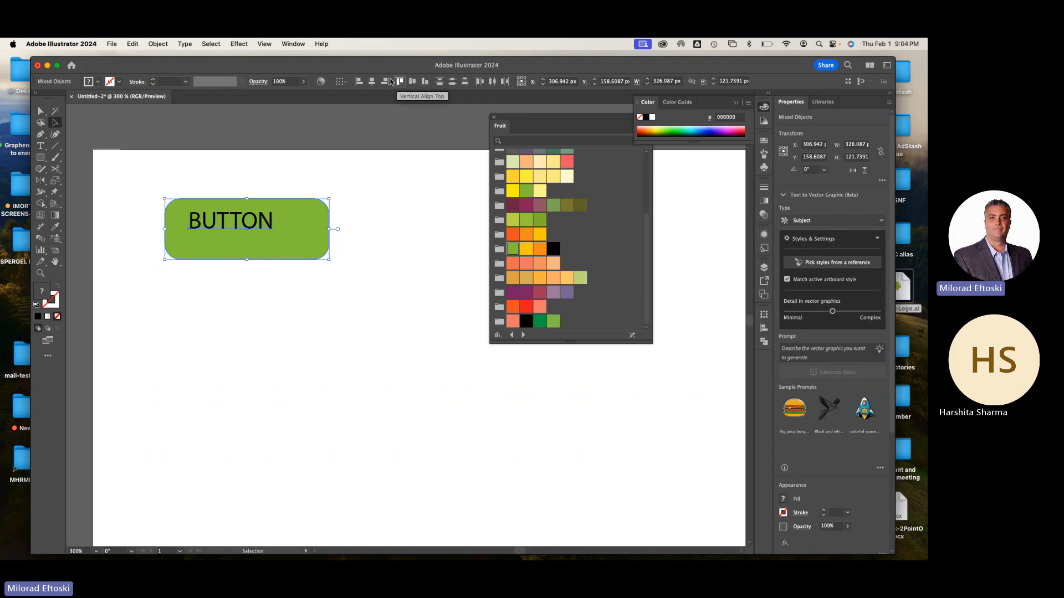
pyautogui.click(372, 83)
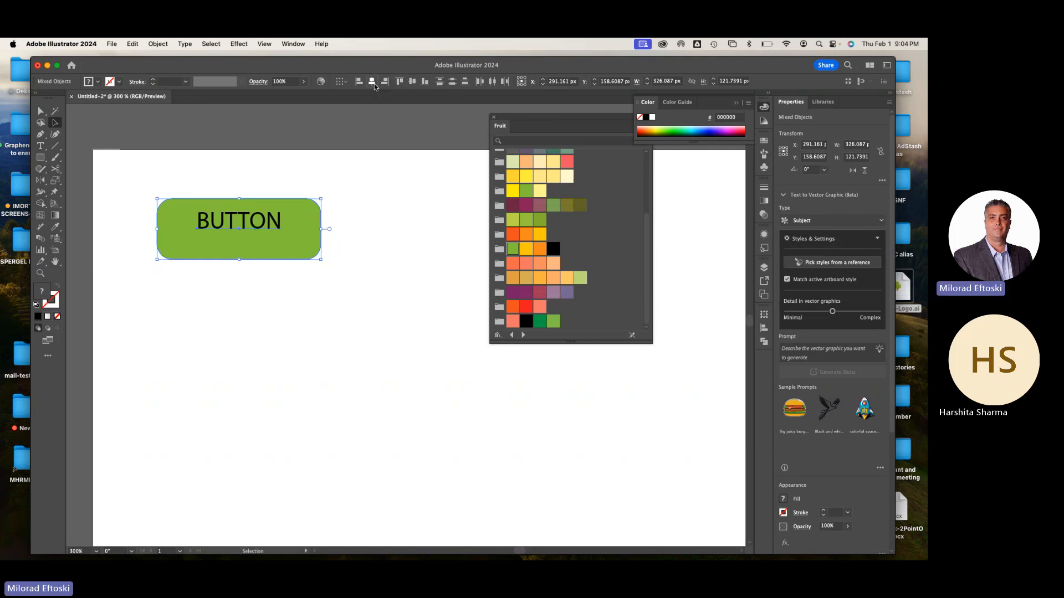
pyautogui.click(412, 83)
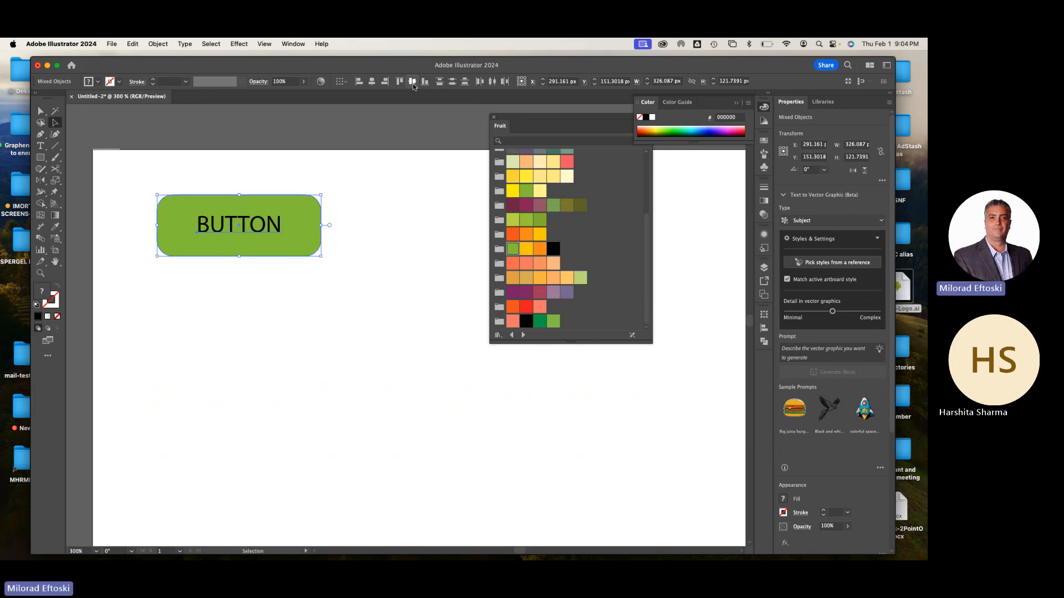
pyautogui.click(342, 340)
# Change the BUTTON text to the Semibold style of Myriad Pro and fill it with white
pyautogui.click(269, 231)
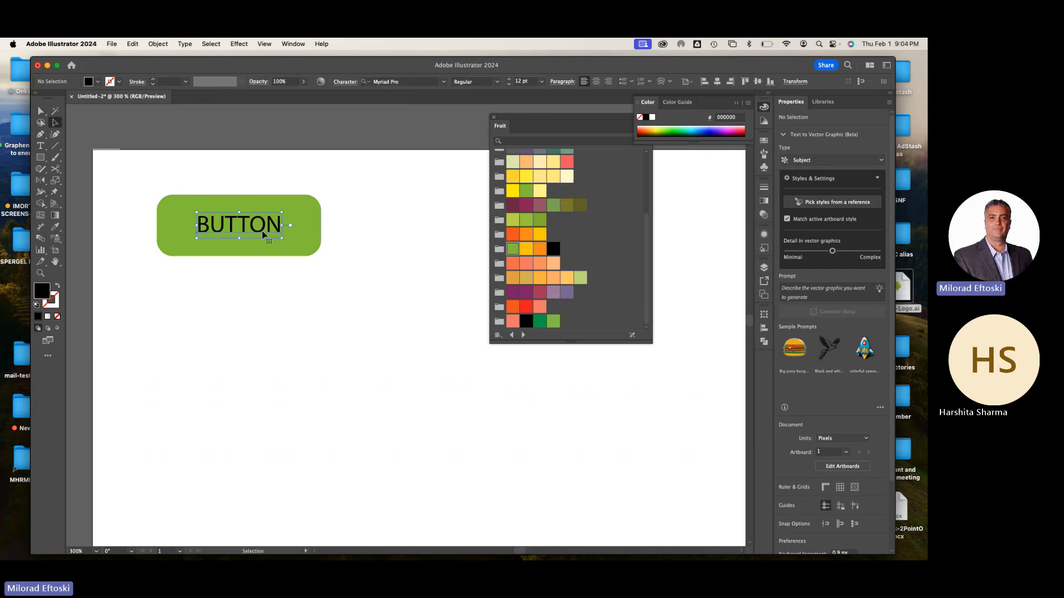
pyautogui.click(497, 81)
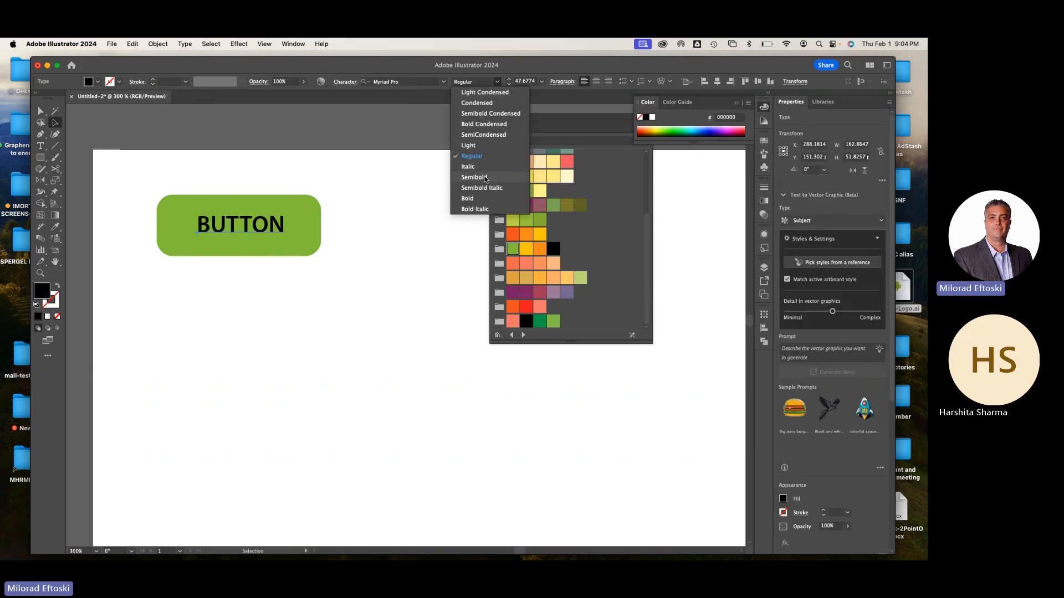
pyautogui.click(477, 180)
pyautogui.click(652, 116)
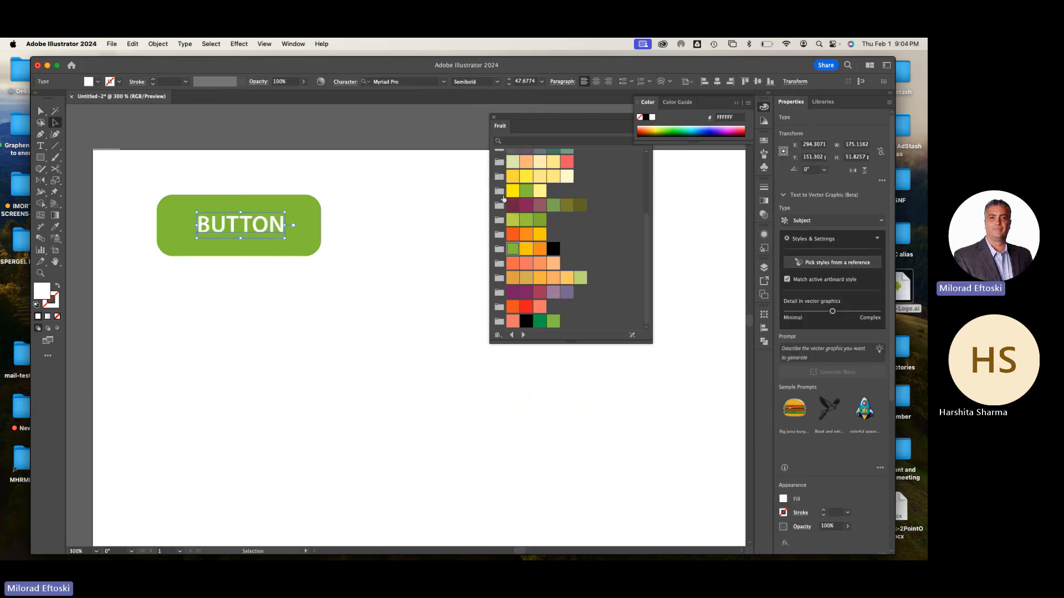
pyautogui.click(424, 237)
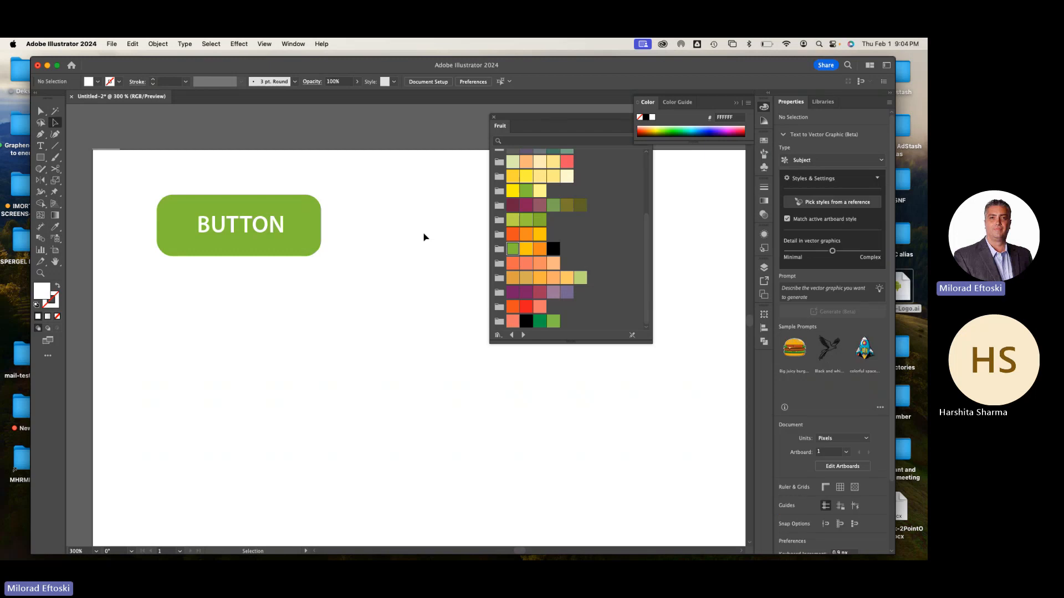
# Duplicate the green button straight below the original and fill the copy's rectangle with the yellow-green C2D952 Fruit swatch
pyautogui.moveTo(356, 283); pyautogui.dragTo(283, 316)
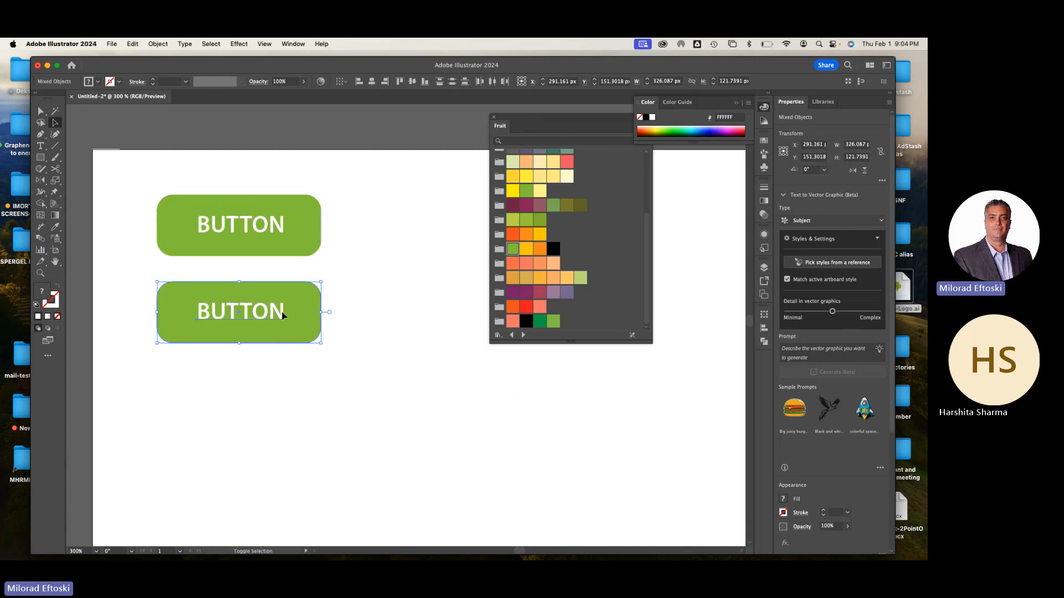
pyautogui.click(327, 297)
pyautogui.click(312, 295)
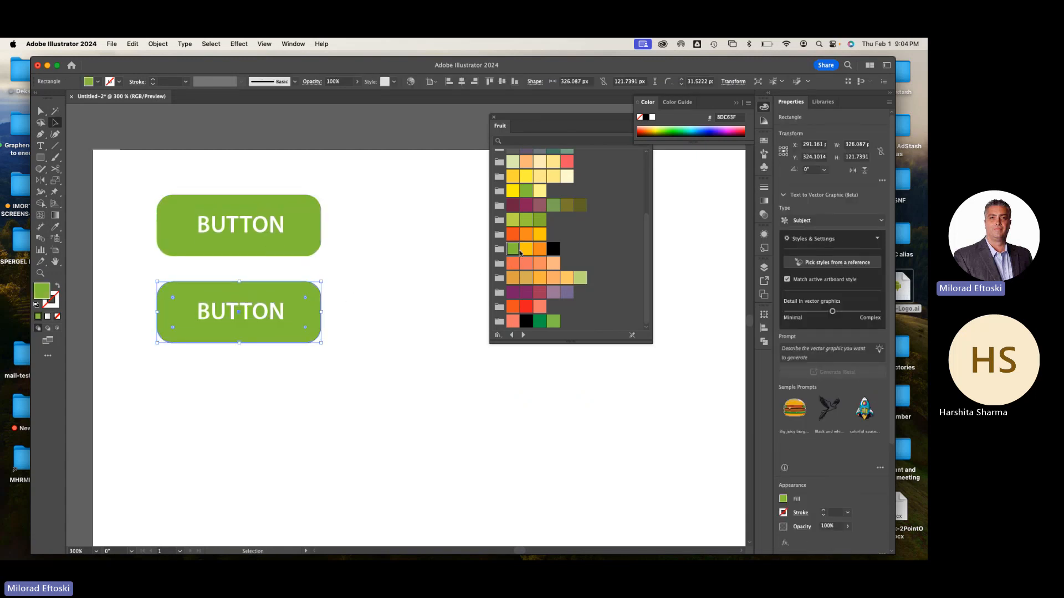
pyautogui.click(512, 220)
pyautogui.click(427, 257)
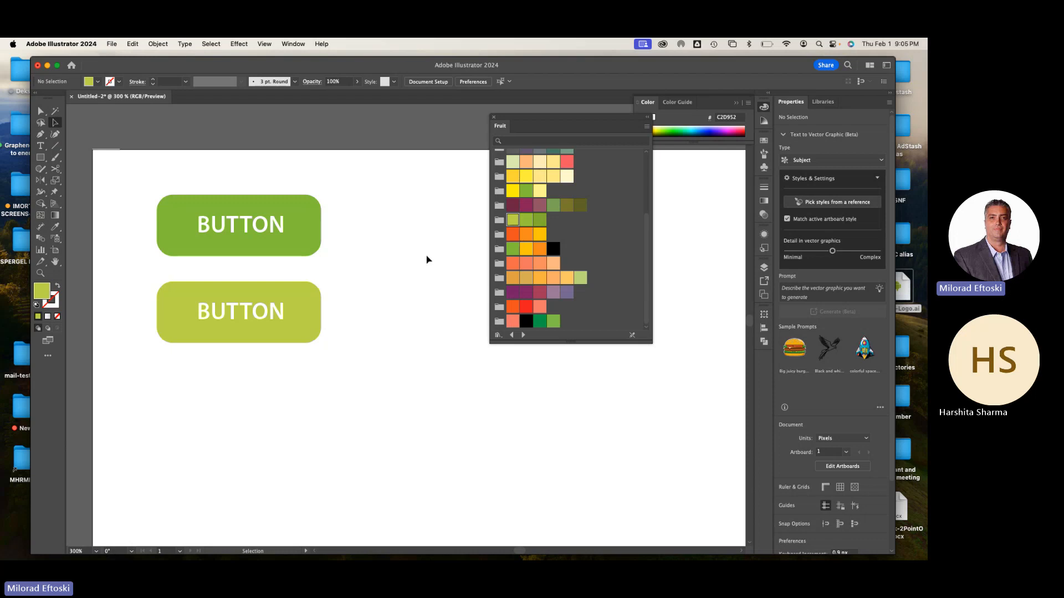
# Duplicate the yellow-green button straight below and fill the copy's rectangle with the darker green swatch from the same color group
pyautogui.click(240, 324)
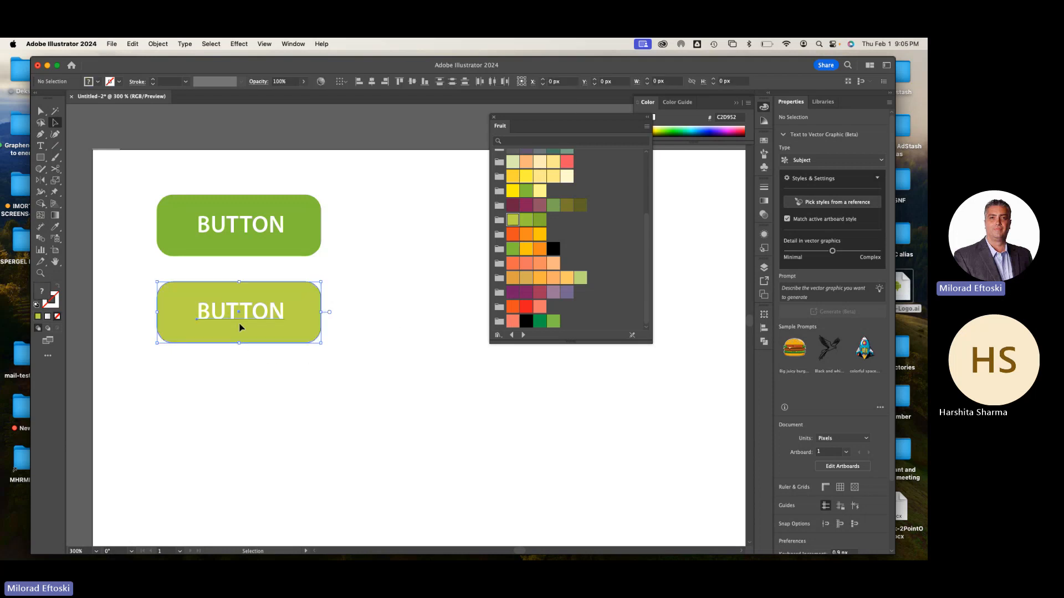
pyautogui.moveTo(257, 325); pyautogui.dragTo(257, 415)
pyautogui.click(309, 381)
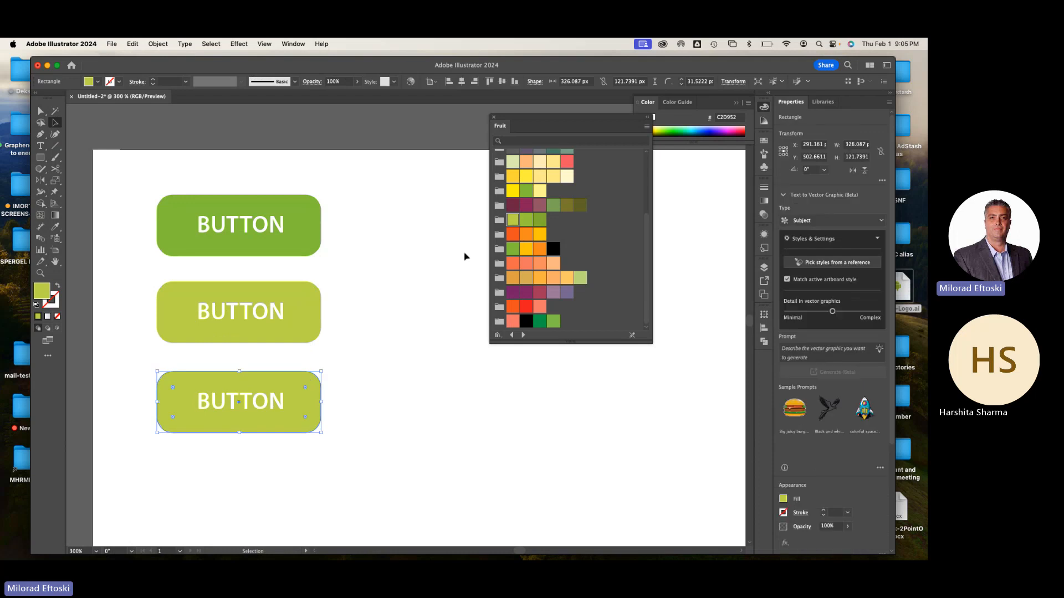
pyautogui.click(540, 220)
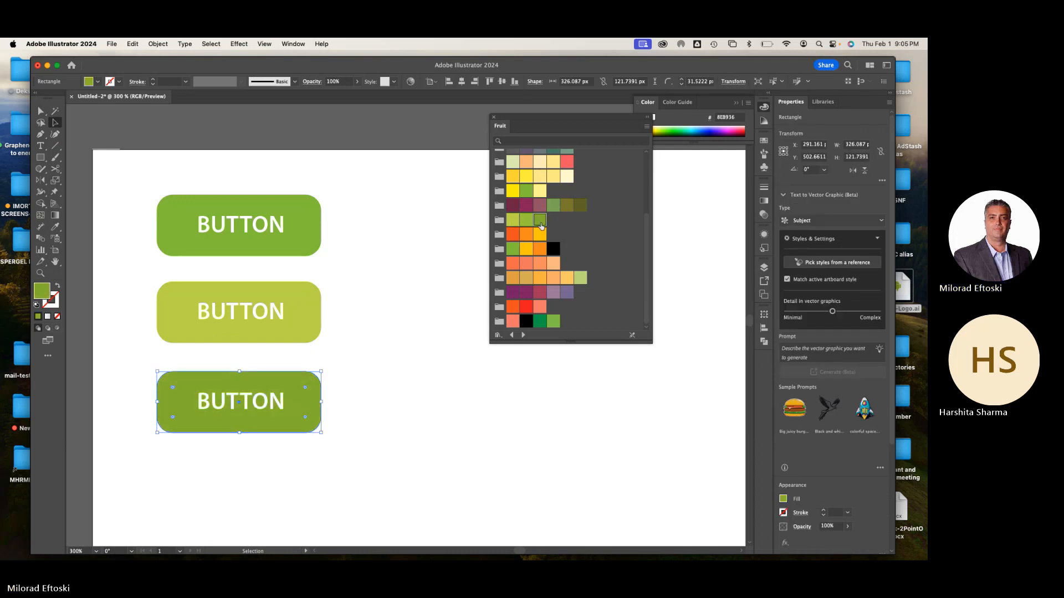
# Duplicate the column of three green buttons beside the original as a second column
pyautogui.click(443, 274)
pyautogui.press('super+minus')
pyautogui.press('super+minus')
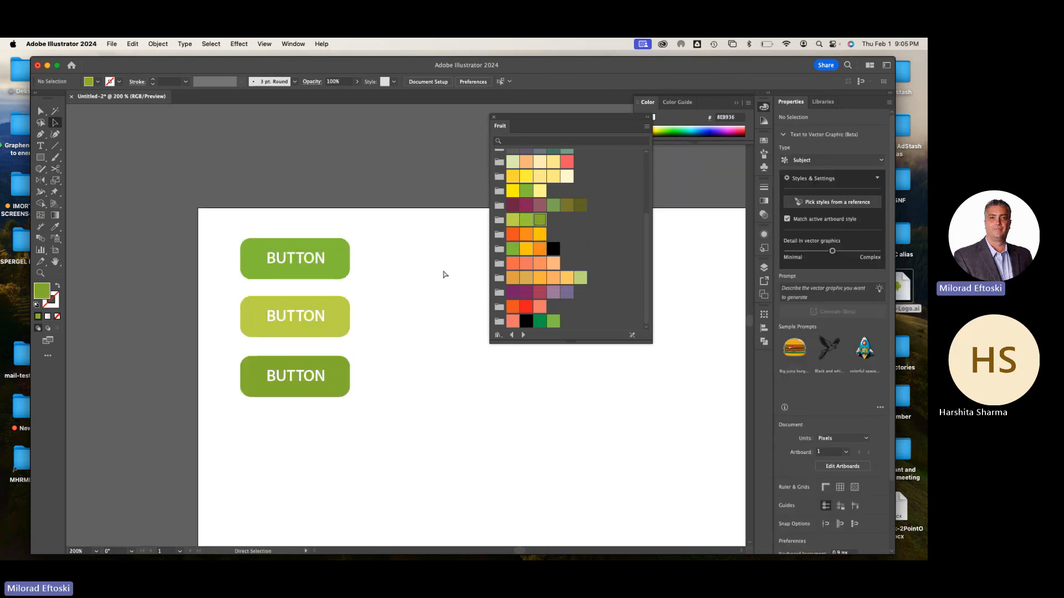
pyautogui.moveTo(443, 274); pyautogui.dragTo(375, 235)
pyautogui.press('super+equal')
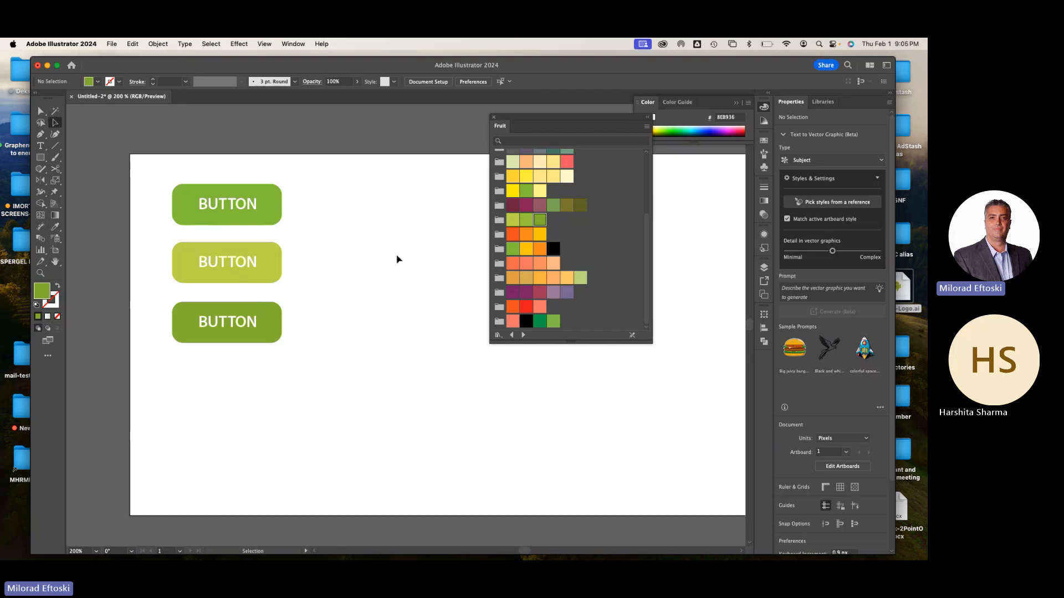
pyautogui.moveTo(316, 175); pyautogui.dragTo(360, 332)
pyautogui.click(388, 426)
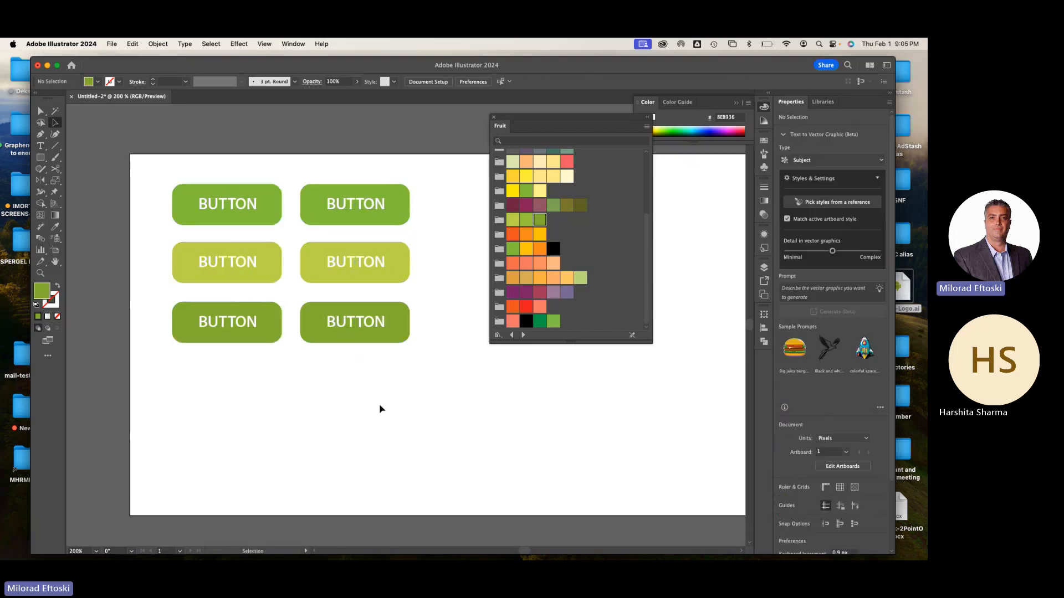
pyautogui.scroll(1, 359, 304)
pyautogui.moveTo(351, 330); pyautogui.dragTo(322, 360)
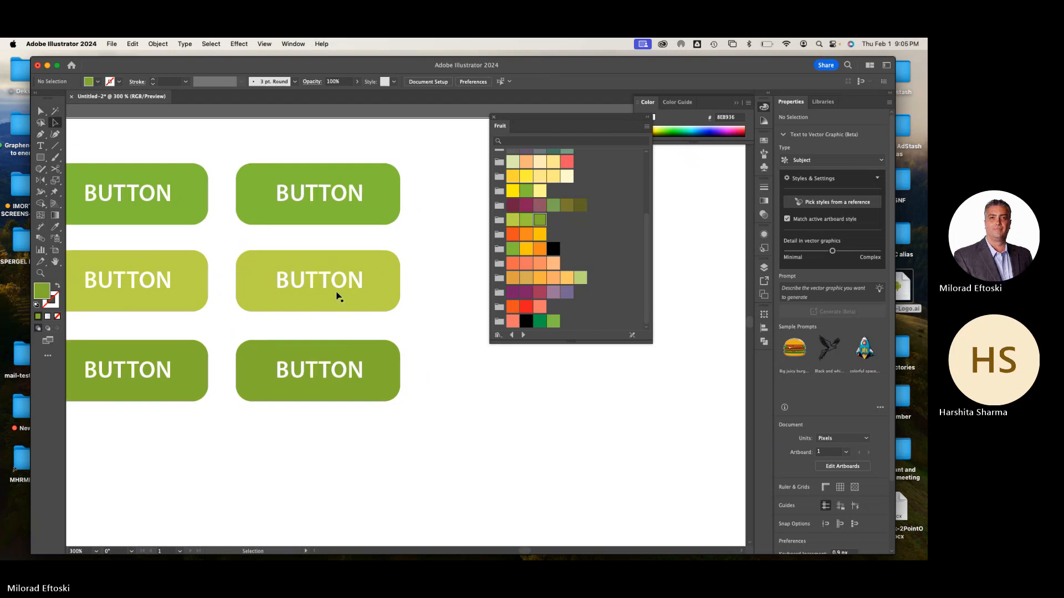
pyautogui.click(375, 304)
pyautogui.moveTo(349, 281); pyautogui.dragTo(355, 269)
pyautogui.press('super+z')
pyautogui.click(420, 303)
# Apply the default gradient fill to the rectangle of the top button in the second column
pyautogui.click(383, 220)
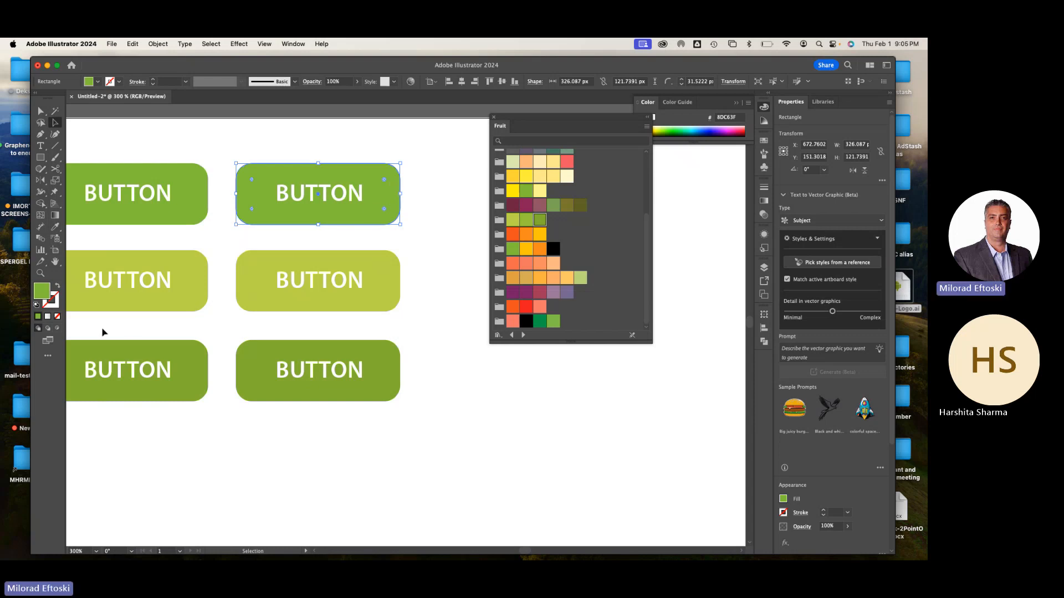
pyautogui.click(47, 317)
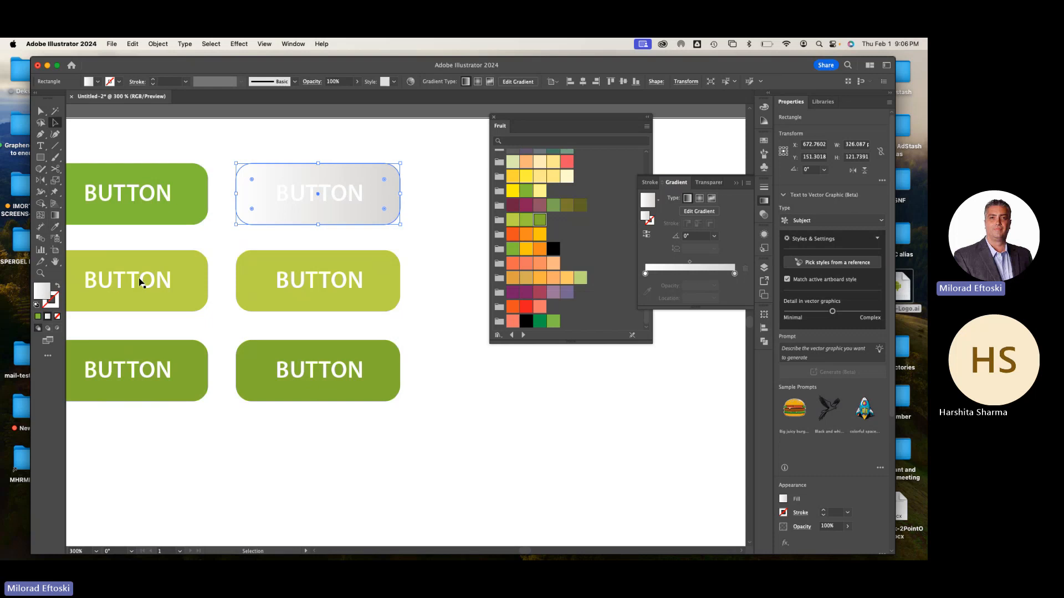
pyautogui.click(764, 201)
pyautogui.moveTo(590, 124); pyautogui.dragTo(611, 140)
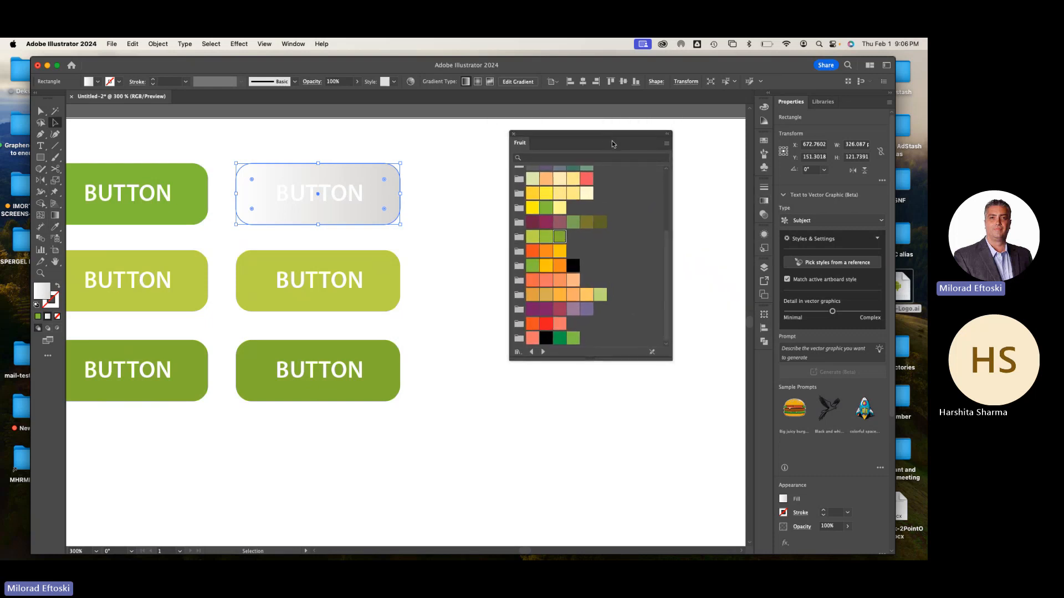
# Load the Brights gradient swatch library
pyautogui.click(293, 44)
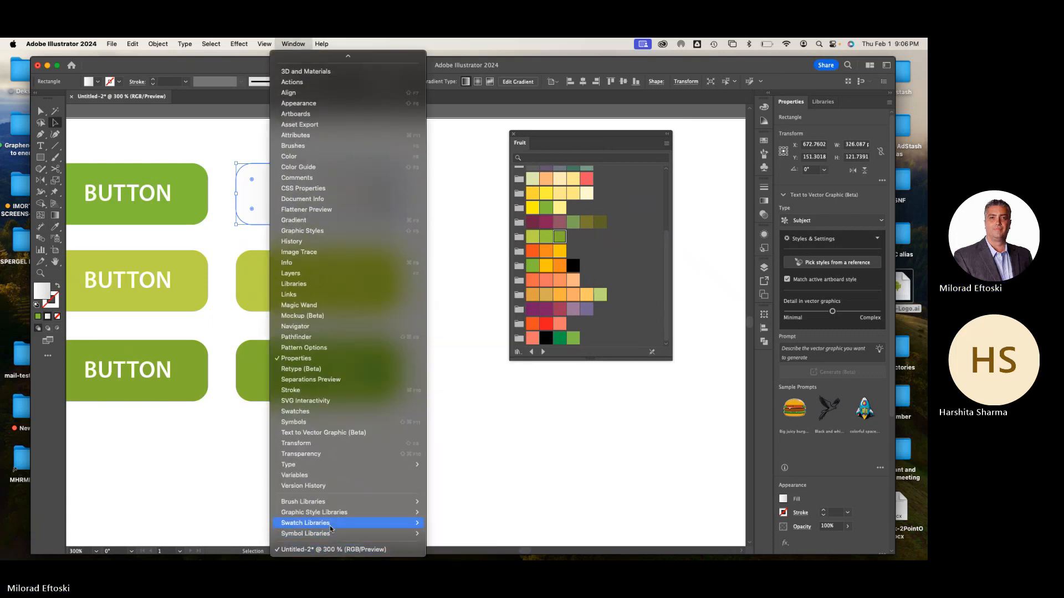
pyautogui.moveTo(331, 528)
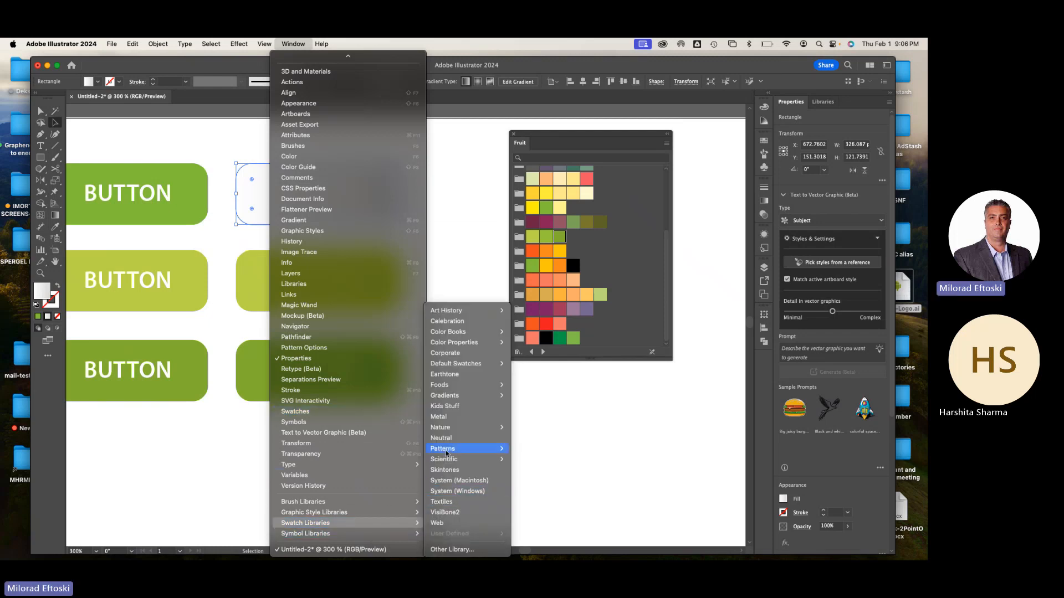
pyautogui.moveTo(446, 451)
pyautogui.moveTo(450, 398)
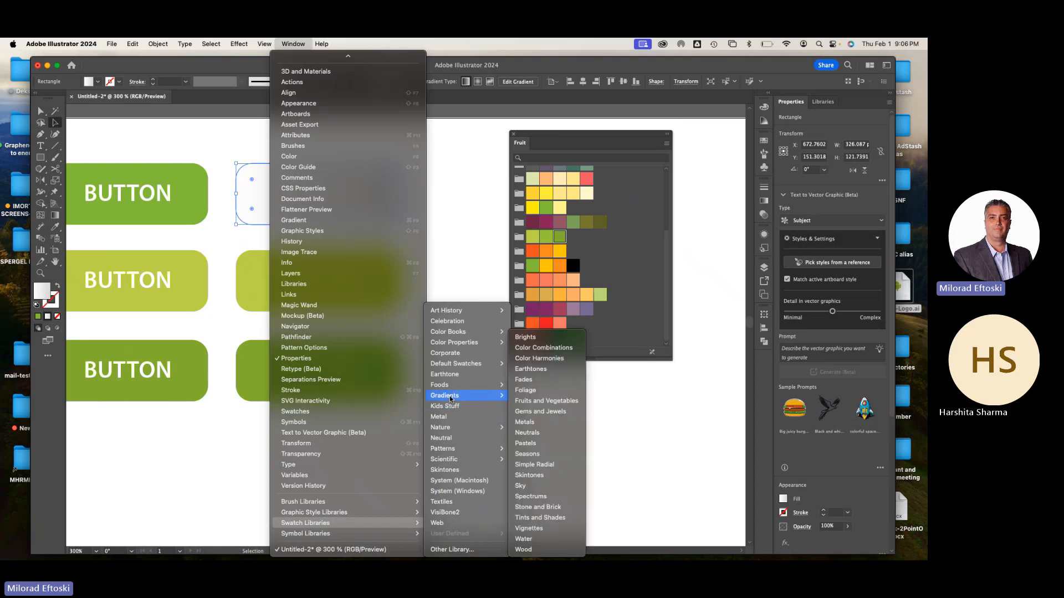
pyautogui.click(525, 336)
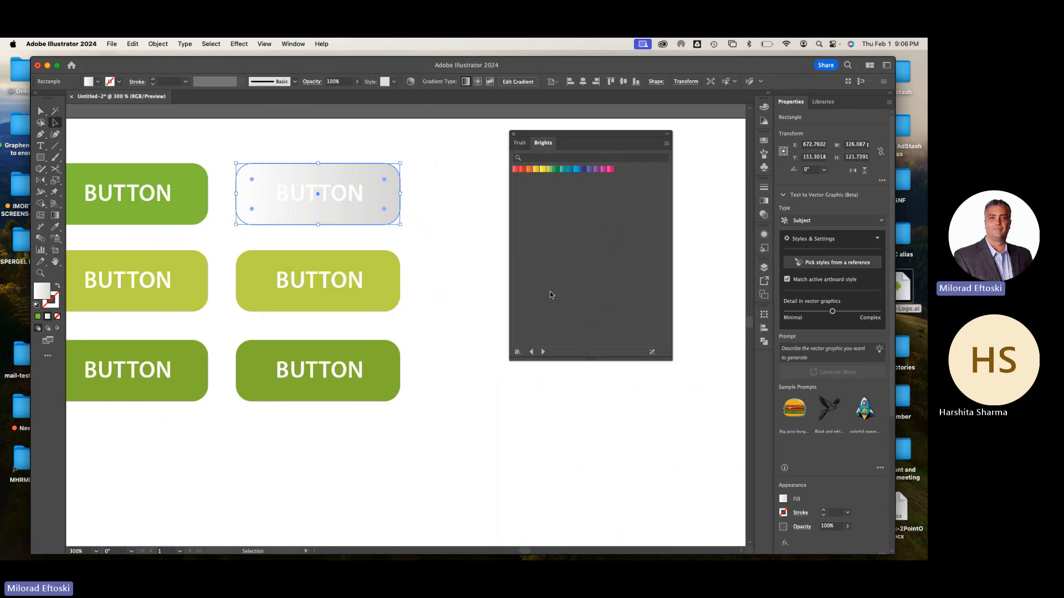
# Show the Brights swatches as larger thumbnails and fill the second column's top rectangle with the Yellow Green gradient
pyautogui.click(667, 146)
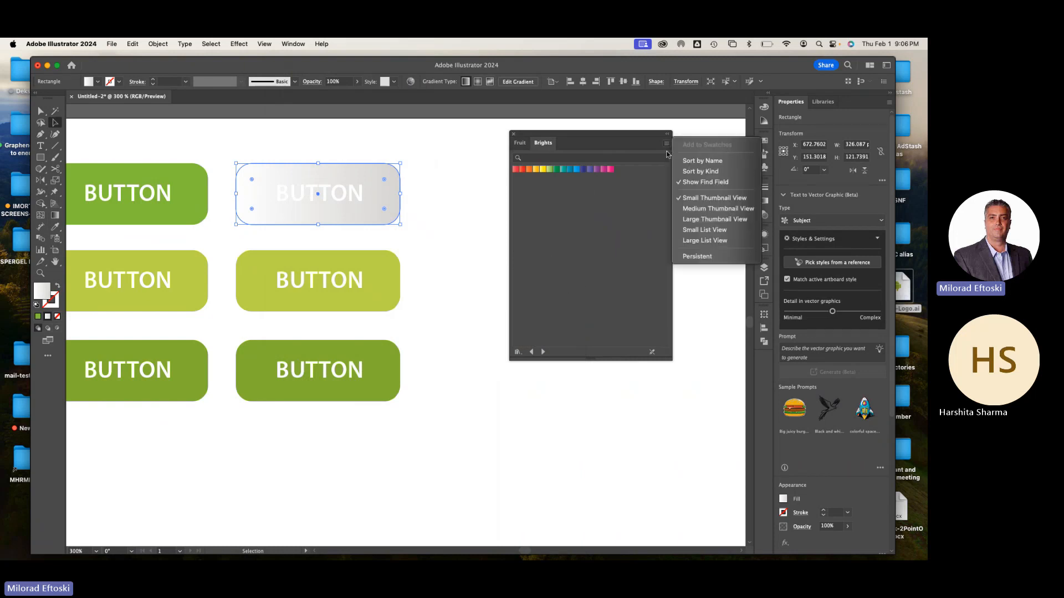
pyautogui.click(691, 241)
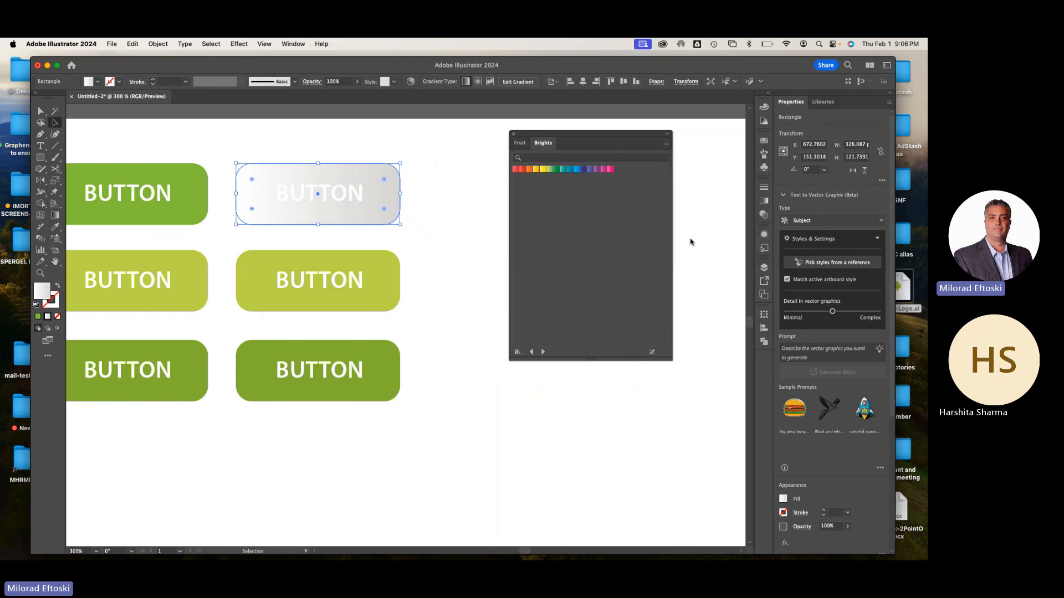
pyautogui.click(667, 145)
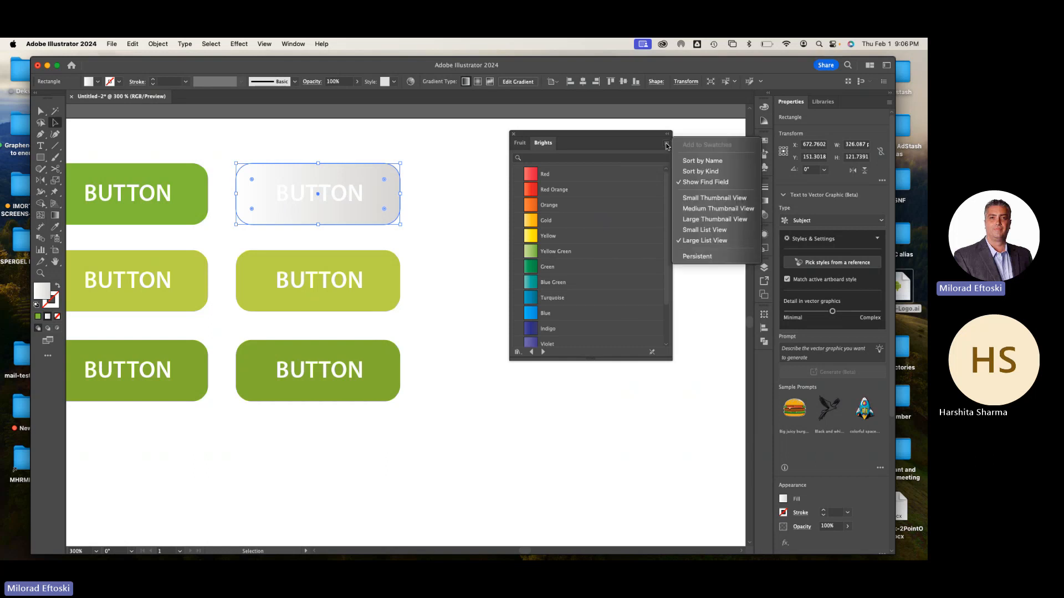
pyautogui.click(714, 197)
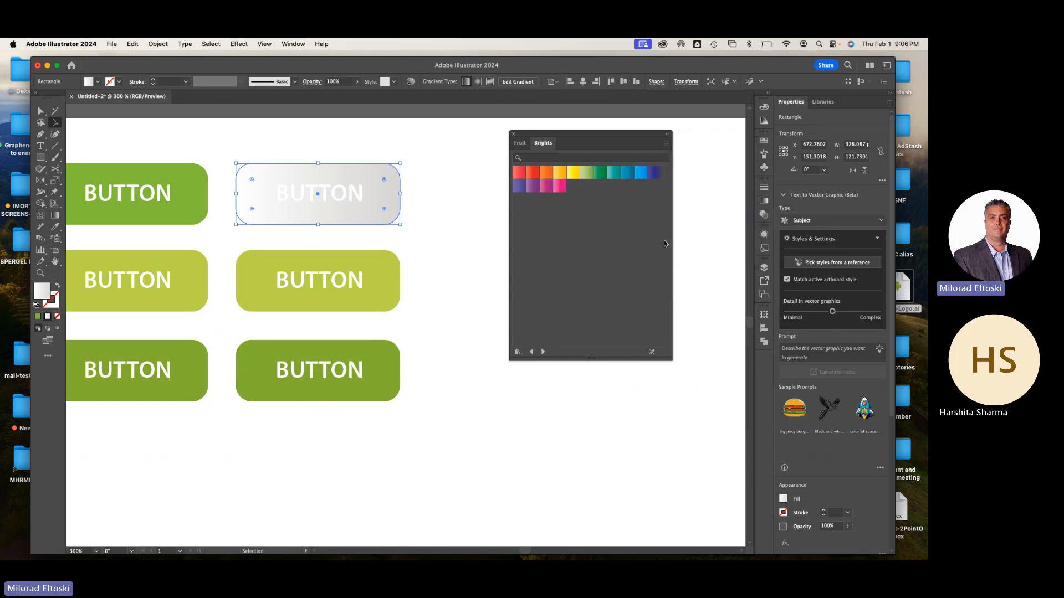
pyautogui.click(586, 172)
pyautogui.click(454, 210)
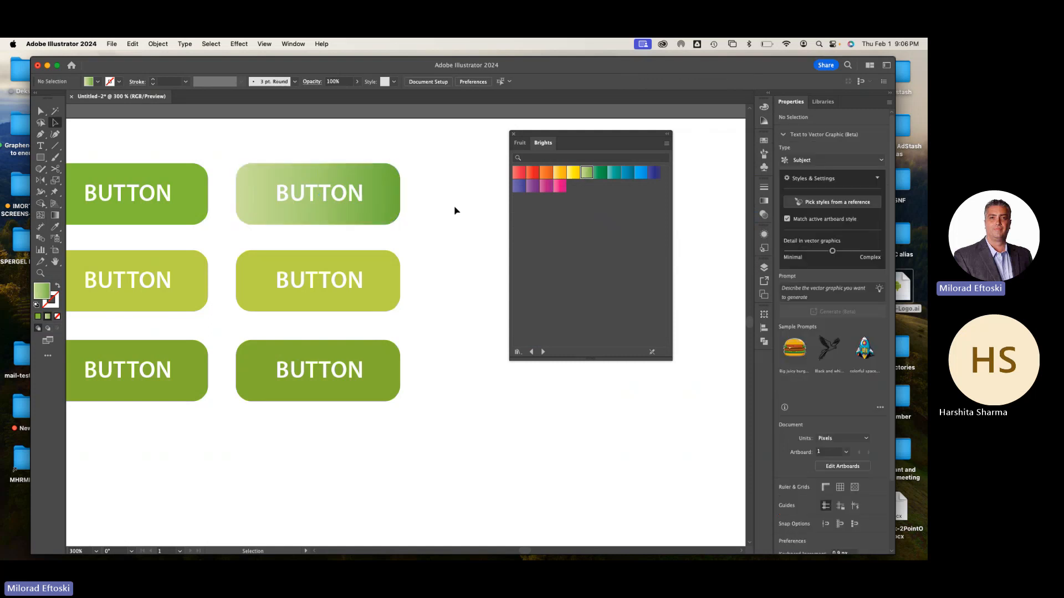
# Redirect the top rectangle's gradient diagonally from its upper-left corner to just beyond its lower-right corner with the Gradient tool
pyautogui.click(393, 222)
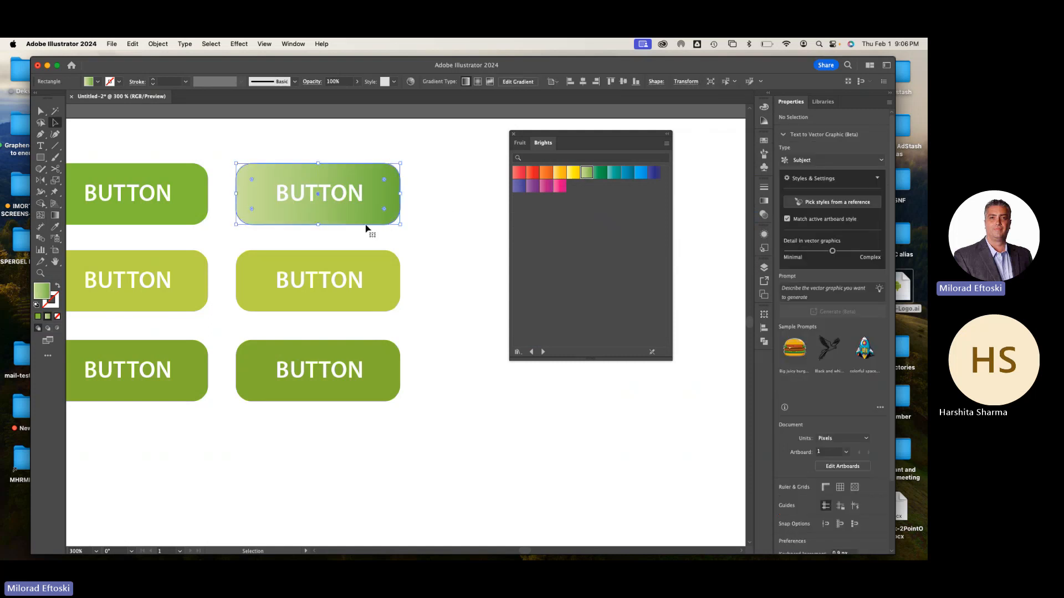
pyautogui.click(55, 215)
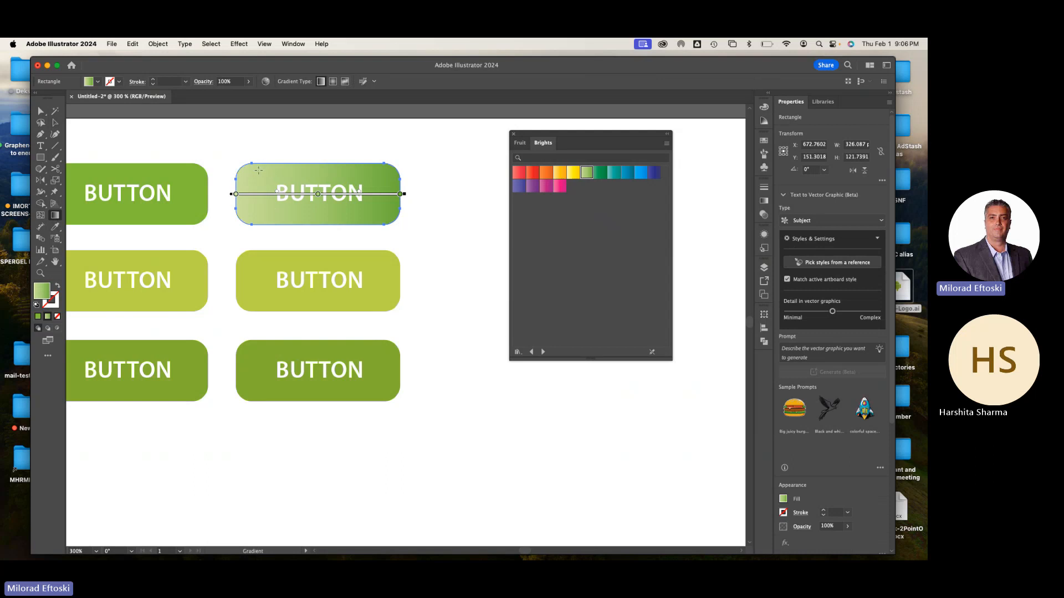
pyautogui.moveTo(236, 164); pyautogui.dragTo(424, 231)
pyautogui.click(55, 122)
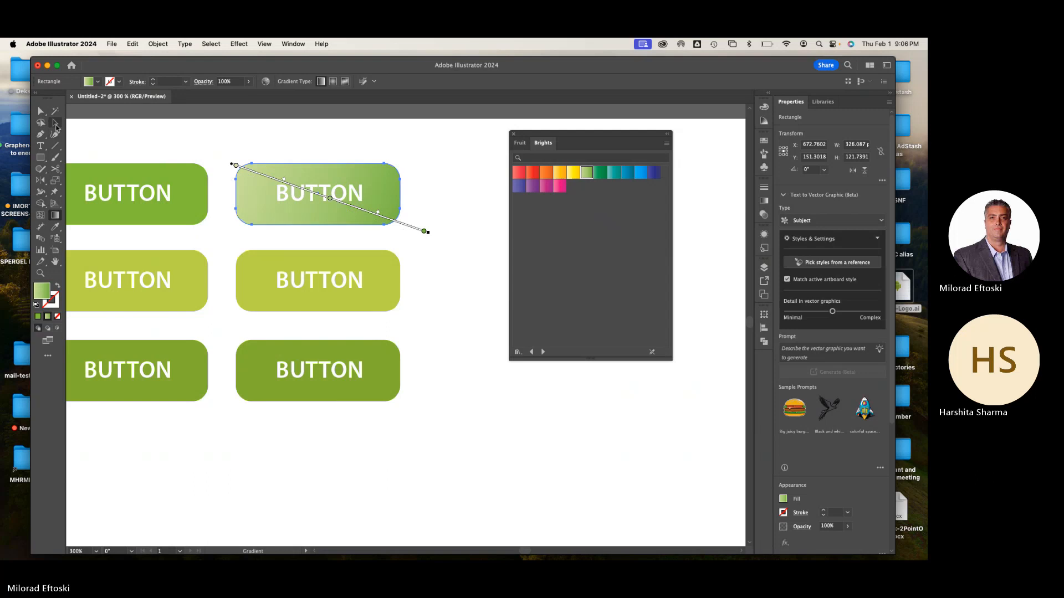
pyautogui.click(155, 128)
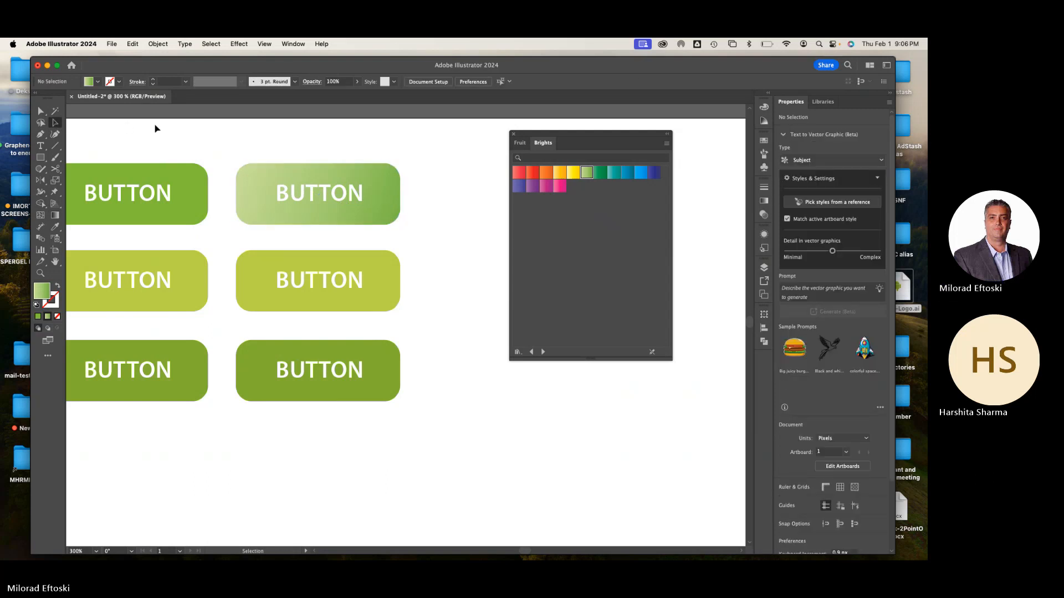
# Copy and paste the gradient rectangle and place the copy directly over the original button
pyautogui.moveTo(273, 231); pyautogui.dragTo(327, 237)
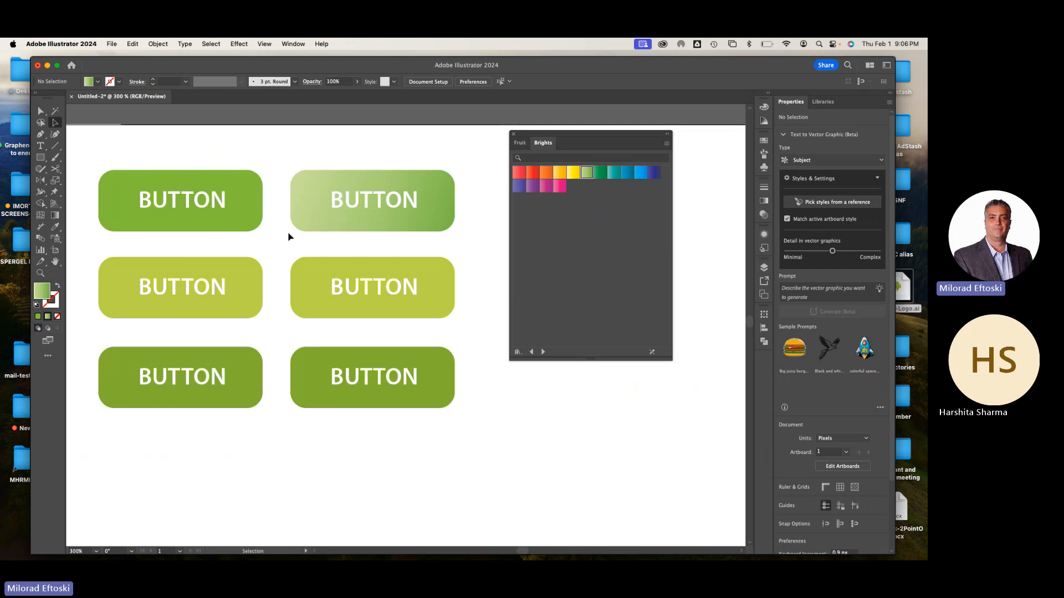
pyautogui.click(304, 228)
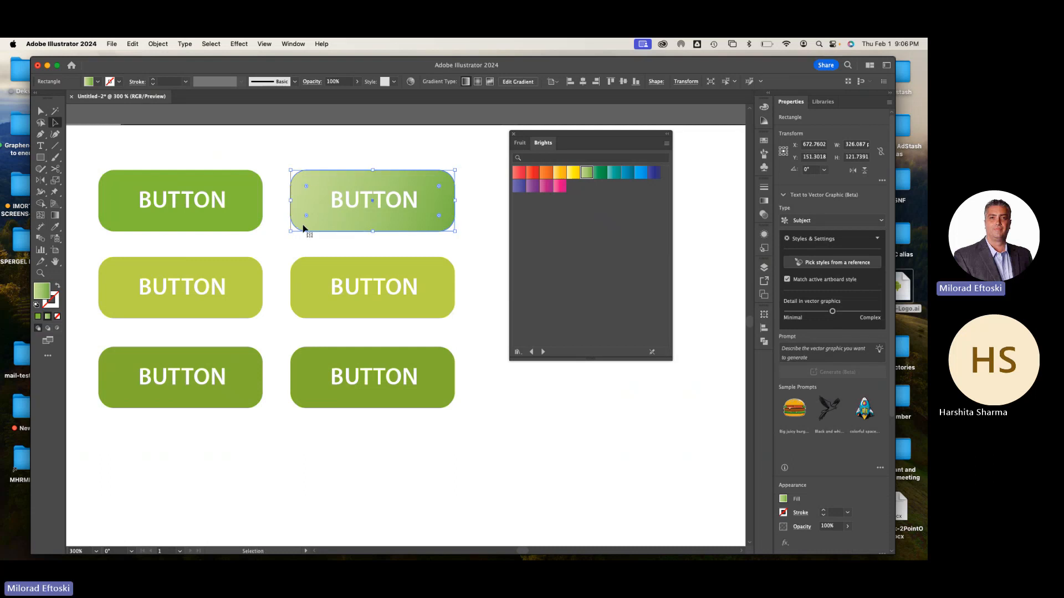
pyautogui.press('super+v')
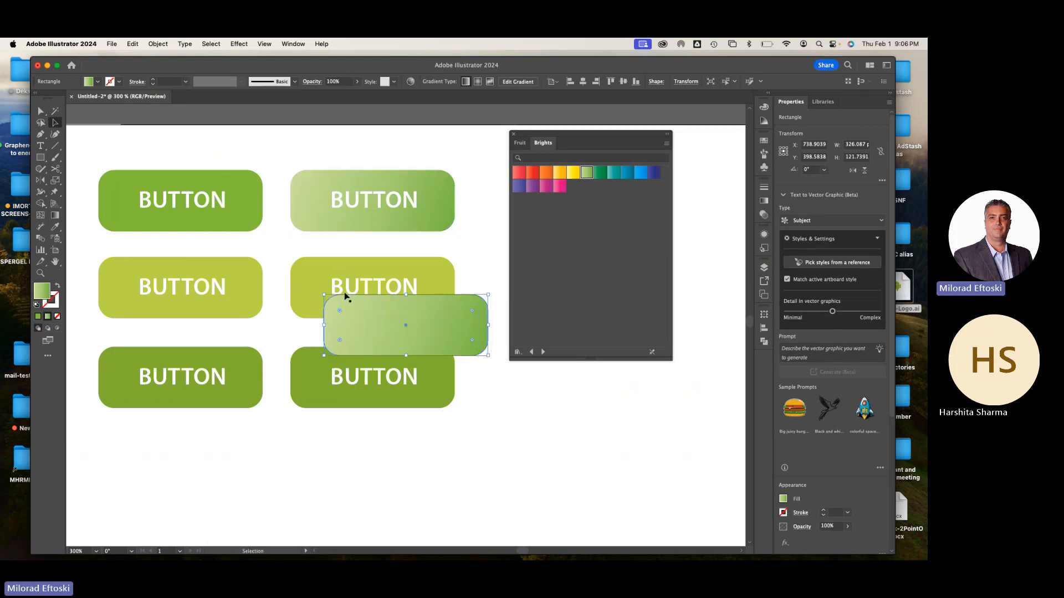
pyautogui.moveTo(381, 339); pyautogui.dragTo(344, 209)
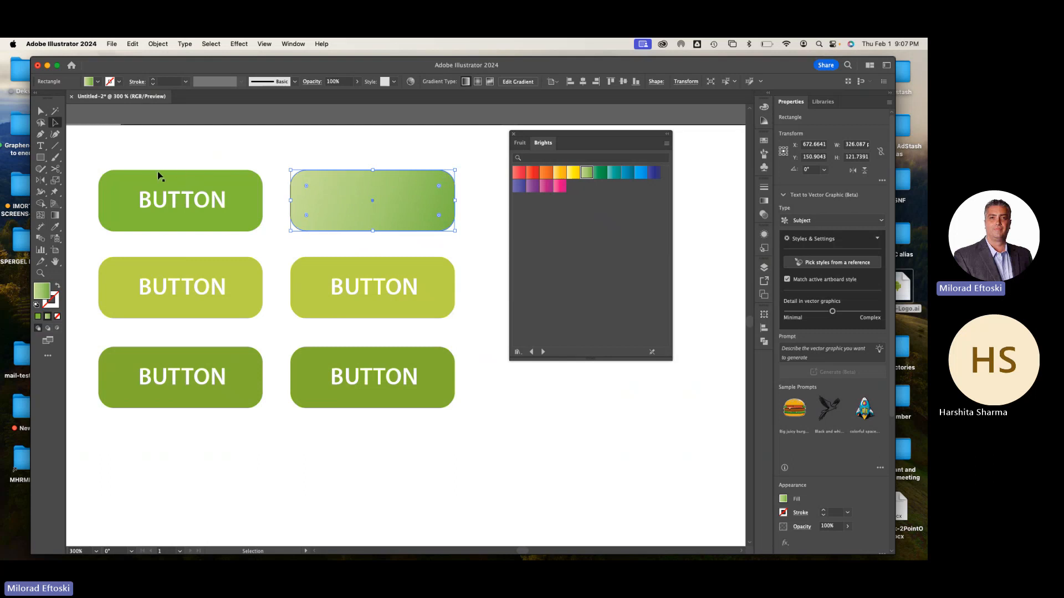
# Shrink the copied gradient rectangle to about 299 x 103 px so it sits inset within the button
pyautogui.moveTo(455, 170); pyautogui.dragTo(446, 173)
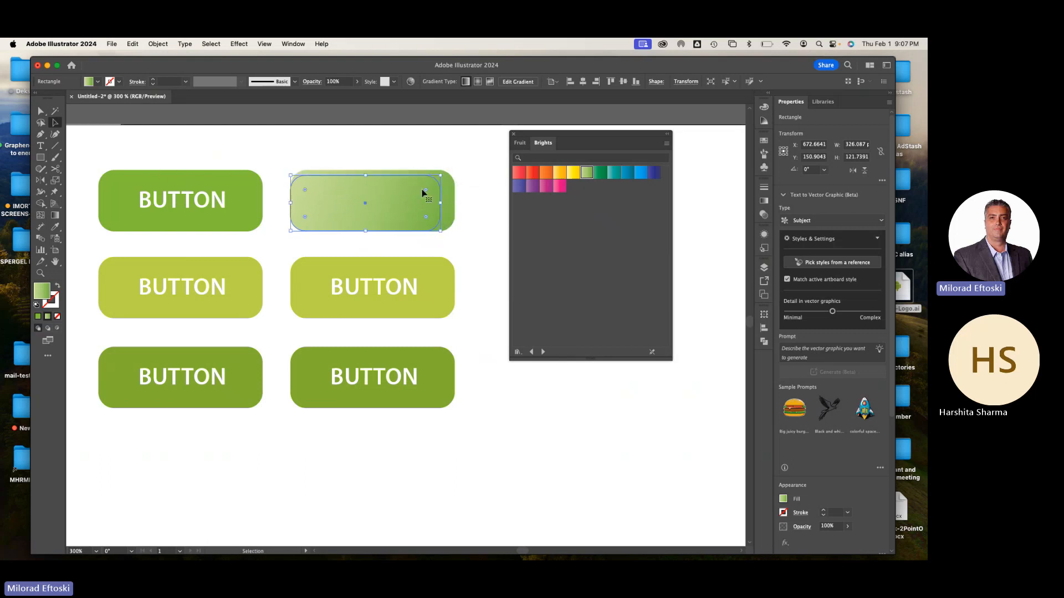
pyautogui.moveTo(294, 231); pyautogui.dragTo(297, 202)
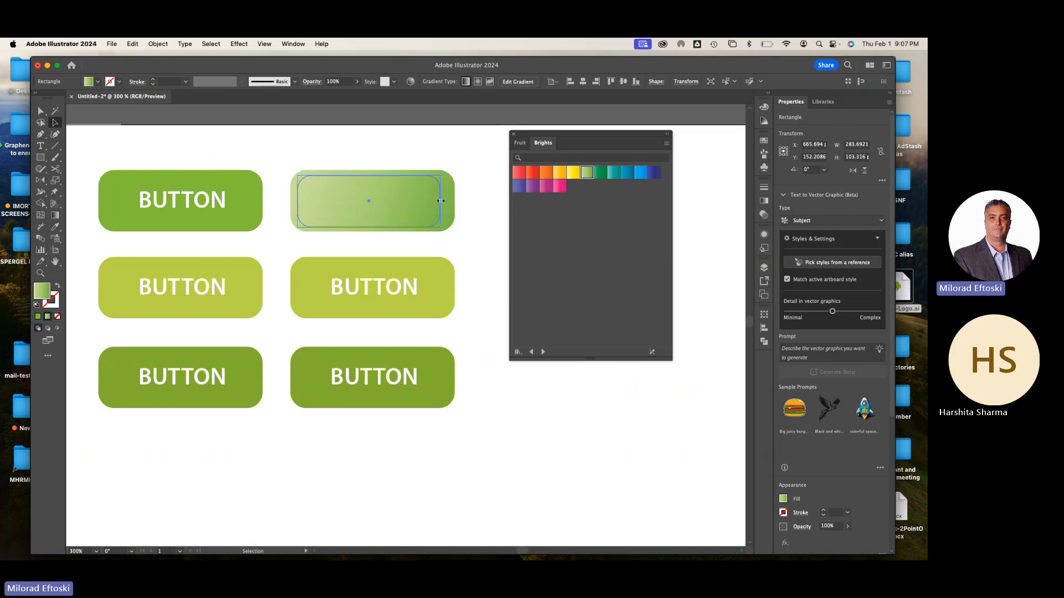
pyautogui.moveTo(439, 203); pyautogui.dragTo(451, 205)
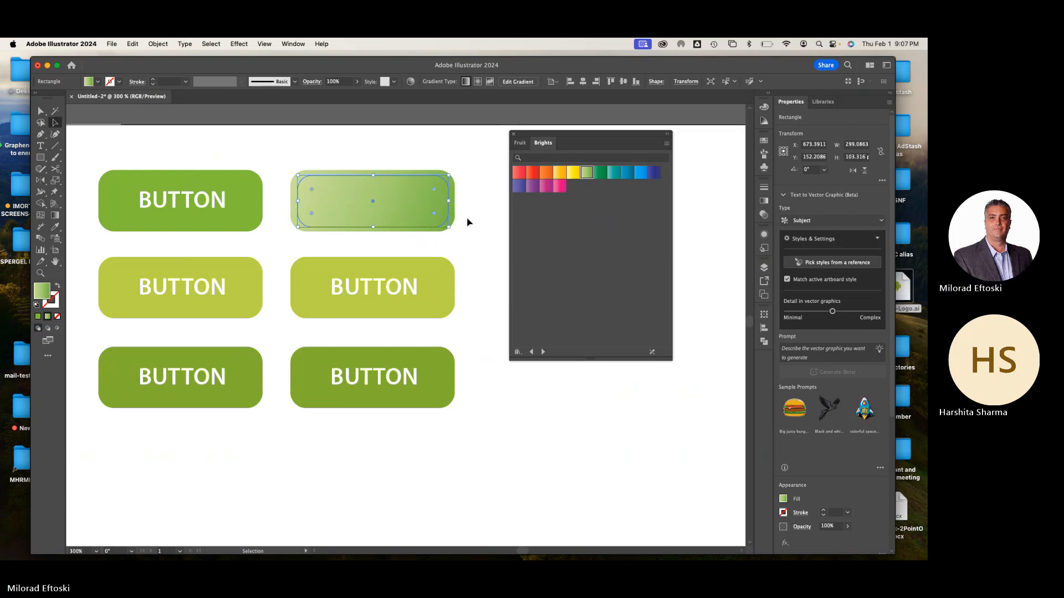
pyautogui.click(465, 221)
pyautogui.click(430, 205)
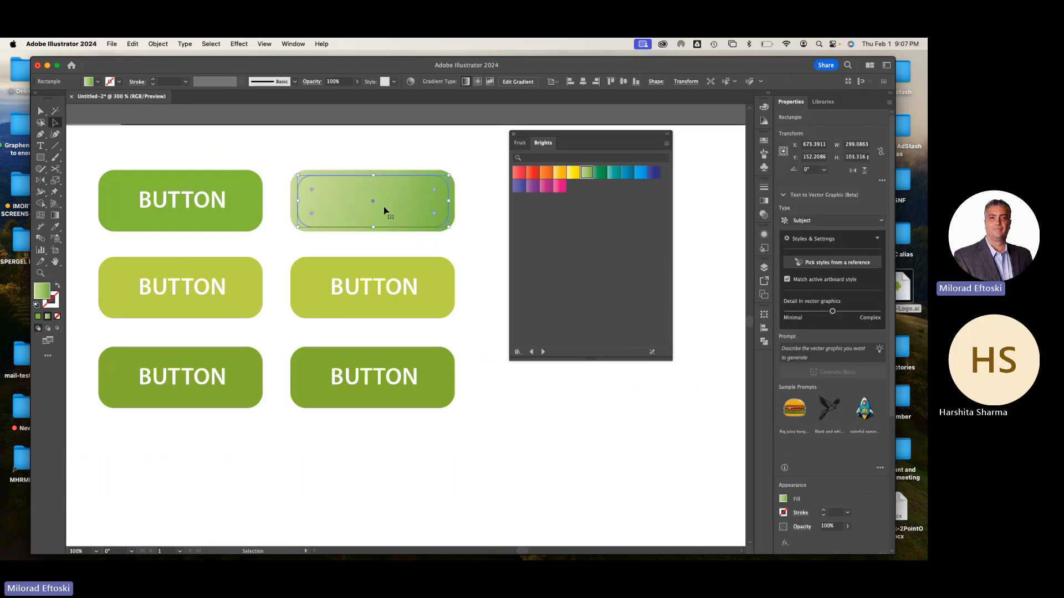
pyautogui.moveTo(373, 200); pyautogui.dragTo(439, 172)
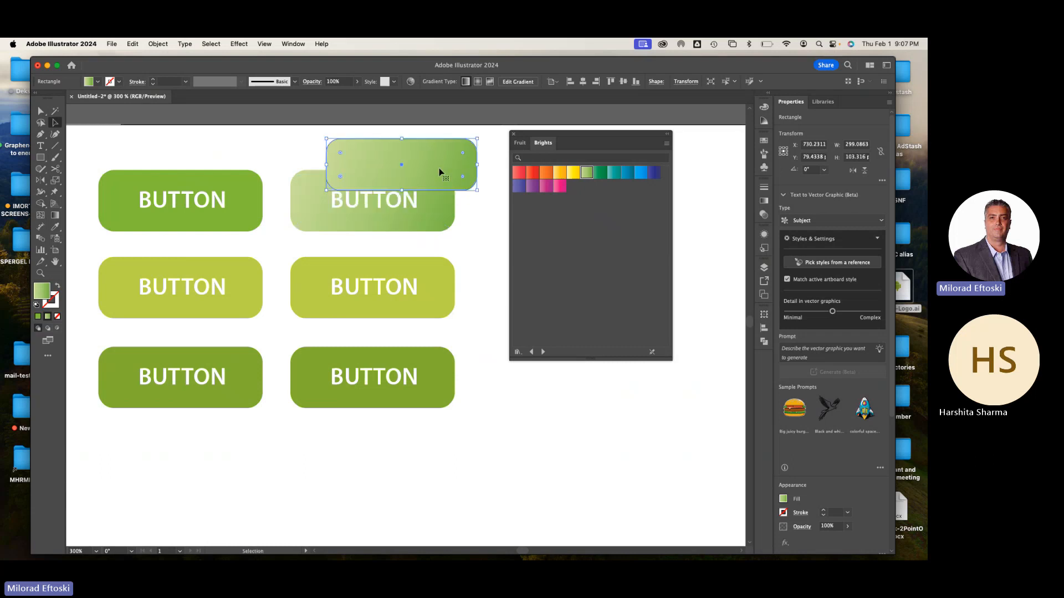
pyautogui.press('super+z')
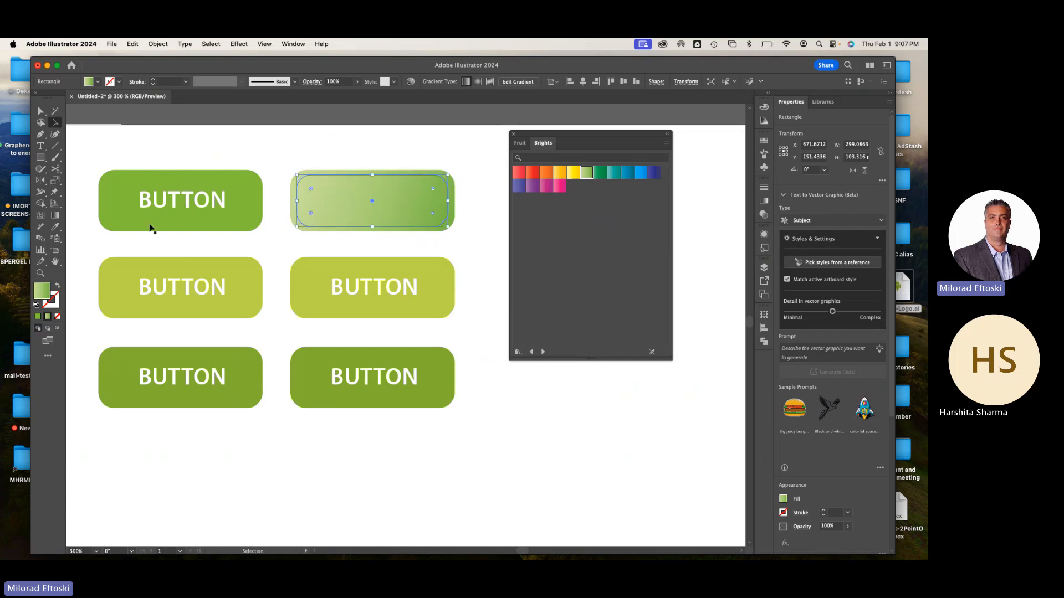
# Reverse the inner rectangle's gradient with the Gradient tool so it runs diagonally from lower right to upper left
pyautogui.click(55, 215)
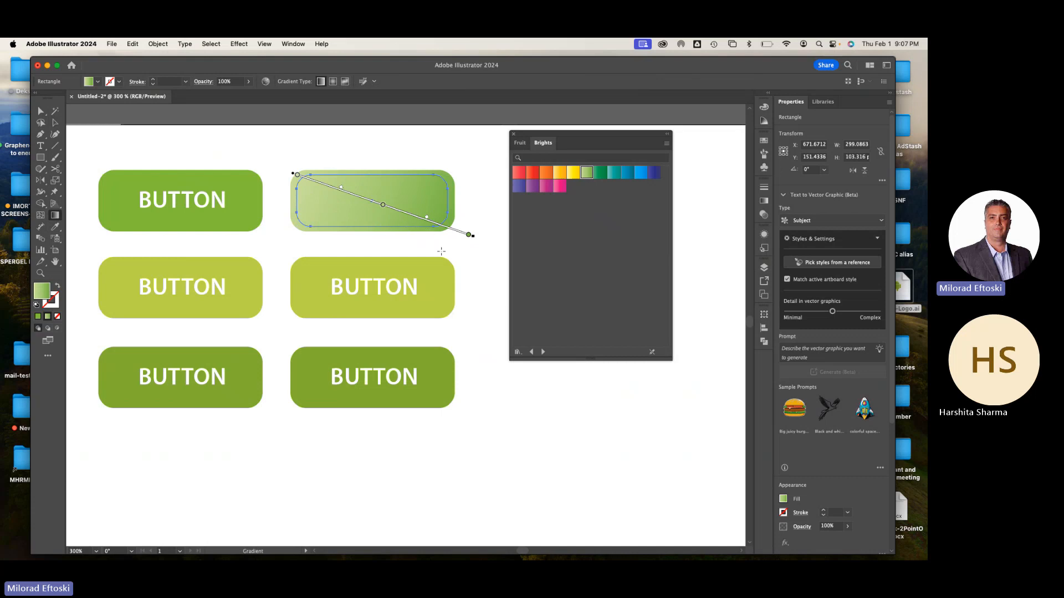
pyautogui.moveTo(447, 236); pyautogui.dragTo(258, 149)
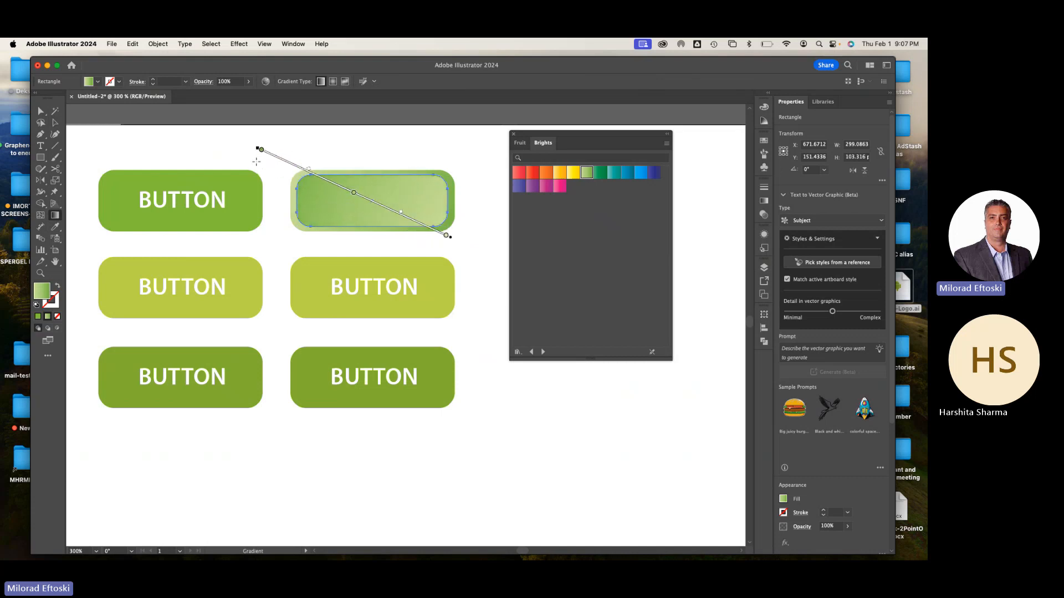
pyautogui.press('a')
pyautogui.click(140, 151)
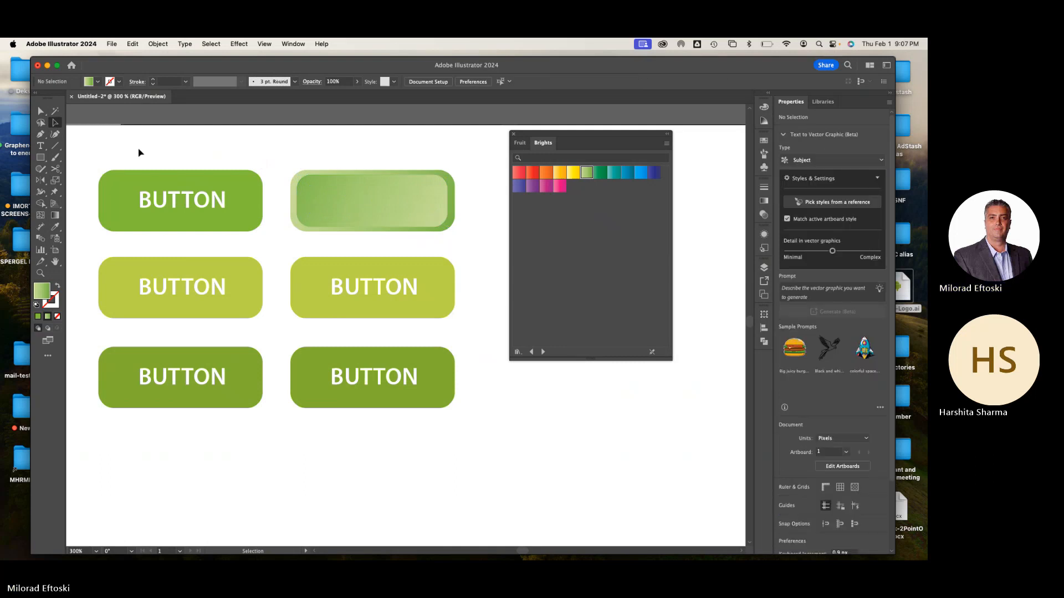
pyautogui.moveTo(346, 221); pyautogui.dragTo(359, 199)
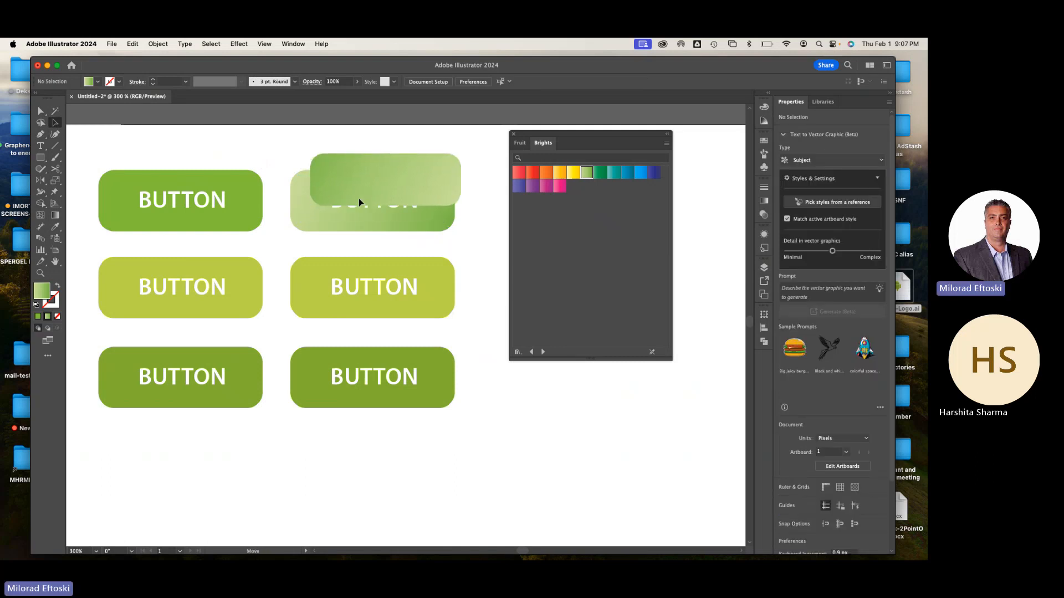
pyautogui.moveTo(306, 222); pyautogui.dragTo(297, 239)
pyautogui.press('super+z')
pyautogui.press('super+z')
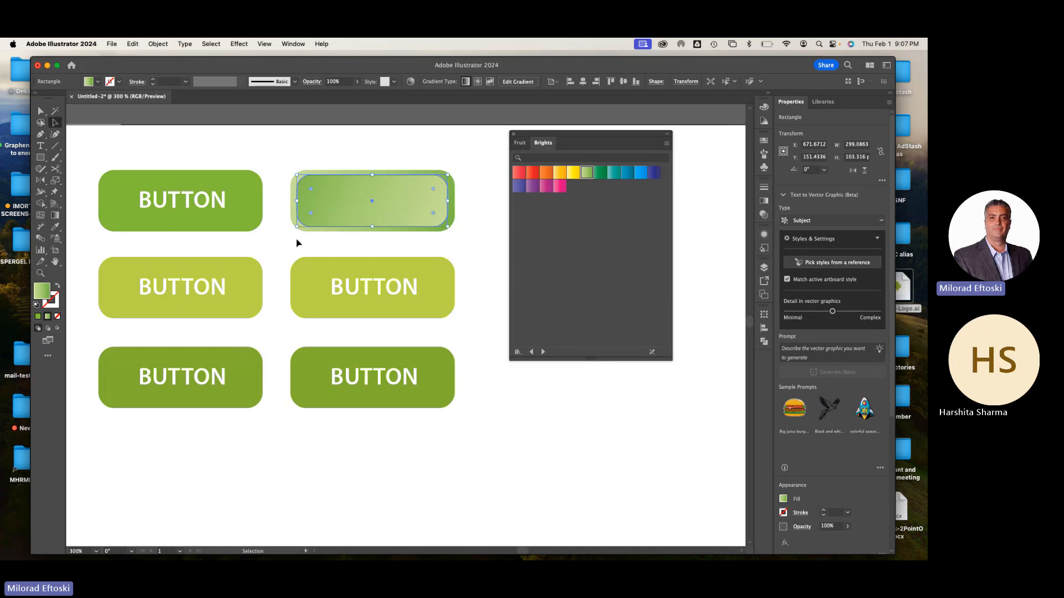
# Bring the BUTTON label hidden behind the top gradient button's rectangles to the front, using Outline view to select it
pyautogui.click(290, 243)
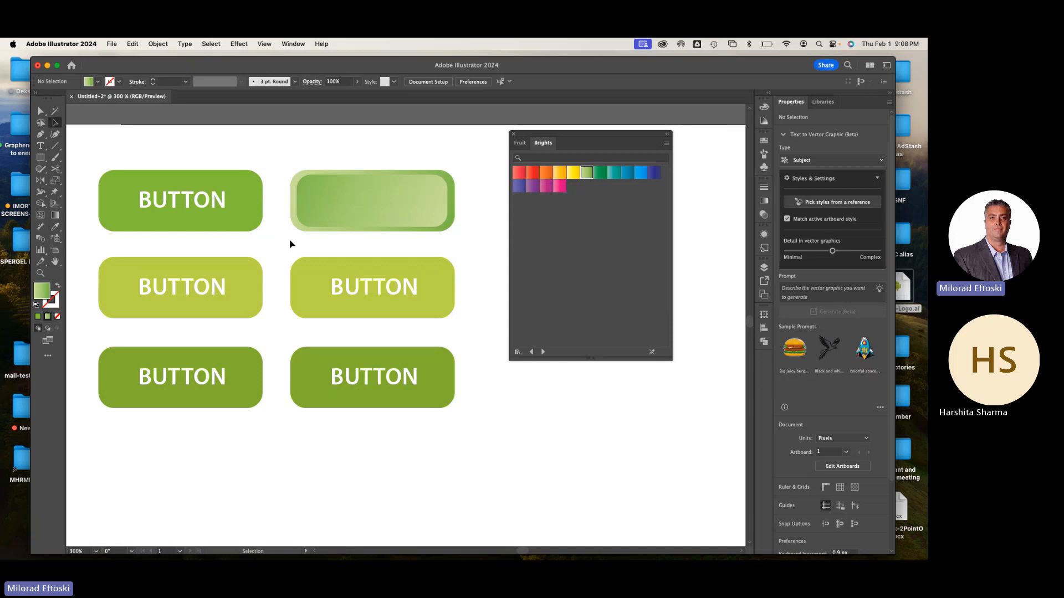
pyautogui.press('t')
pyautogui.press('super+y')
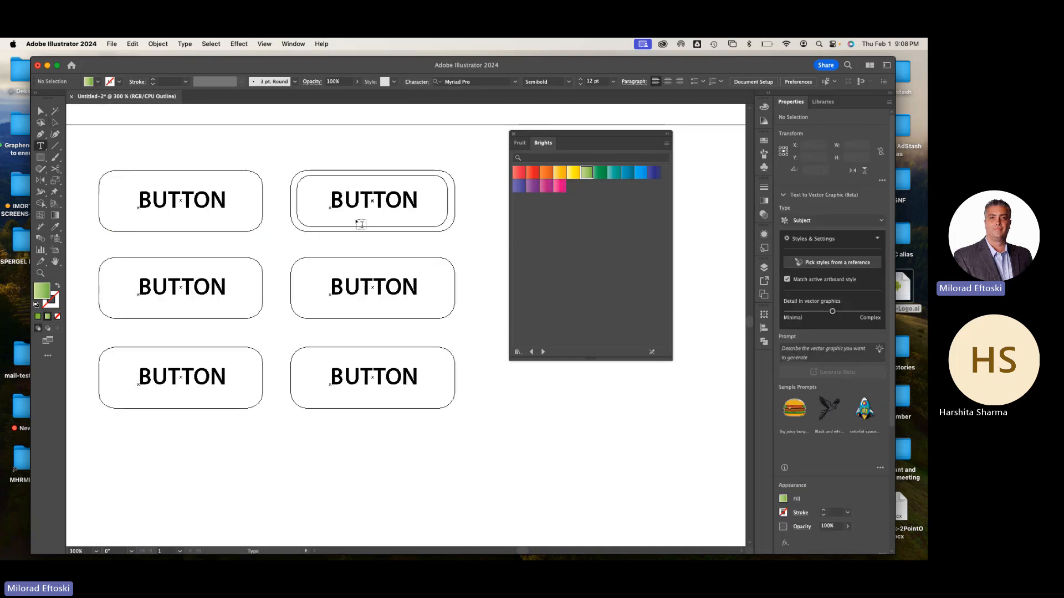
pyautogui.click(54, 122)
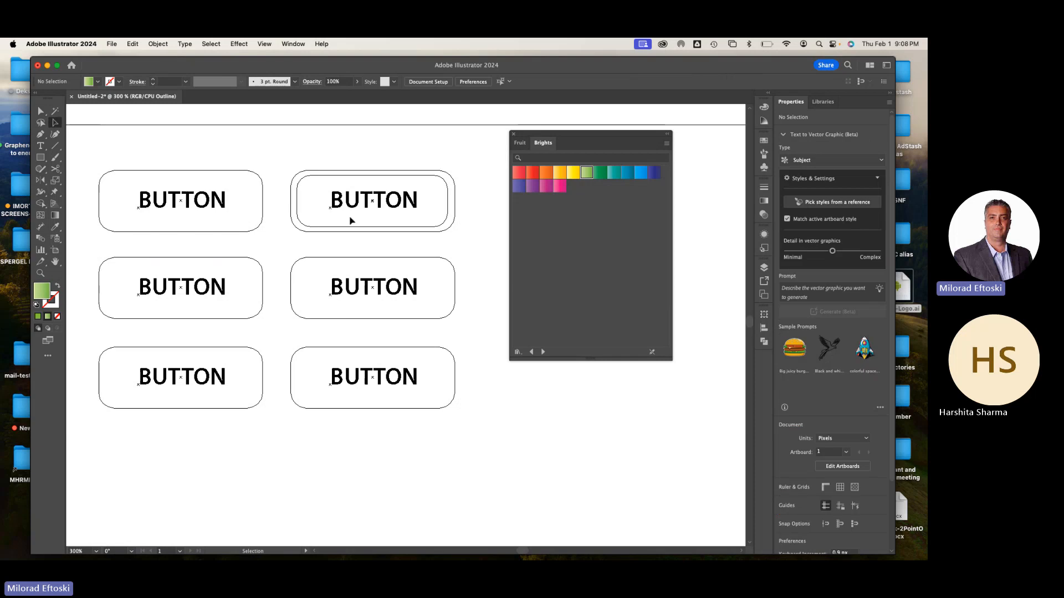
pyautogui.click(351, 209)
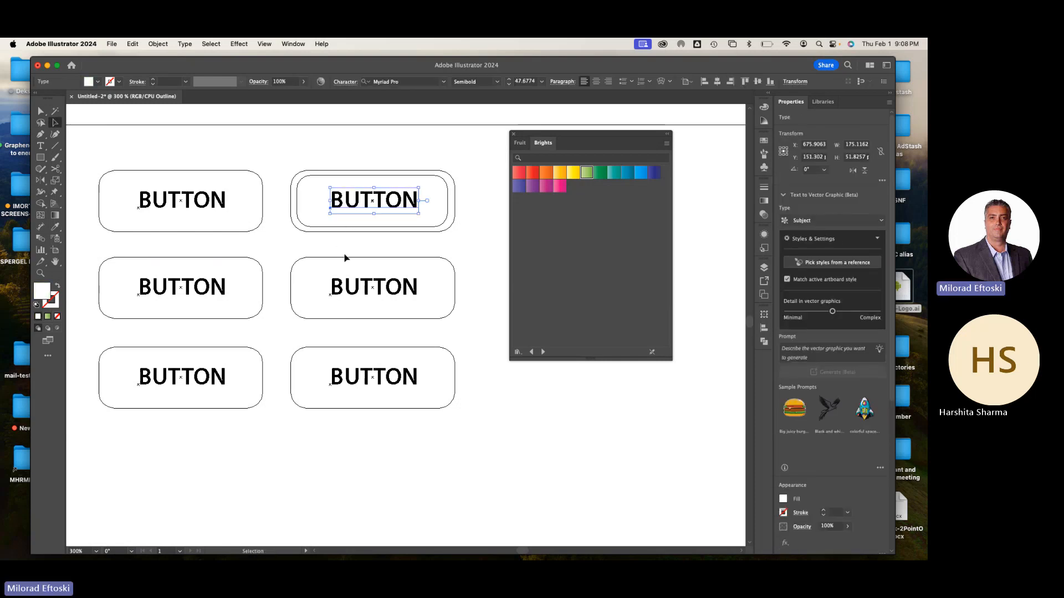
pyautogui.rightClick(371, 205)
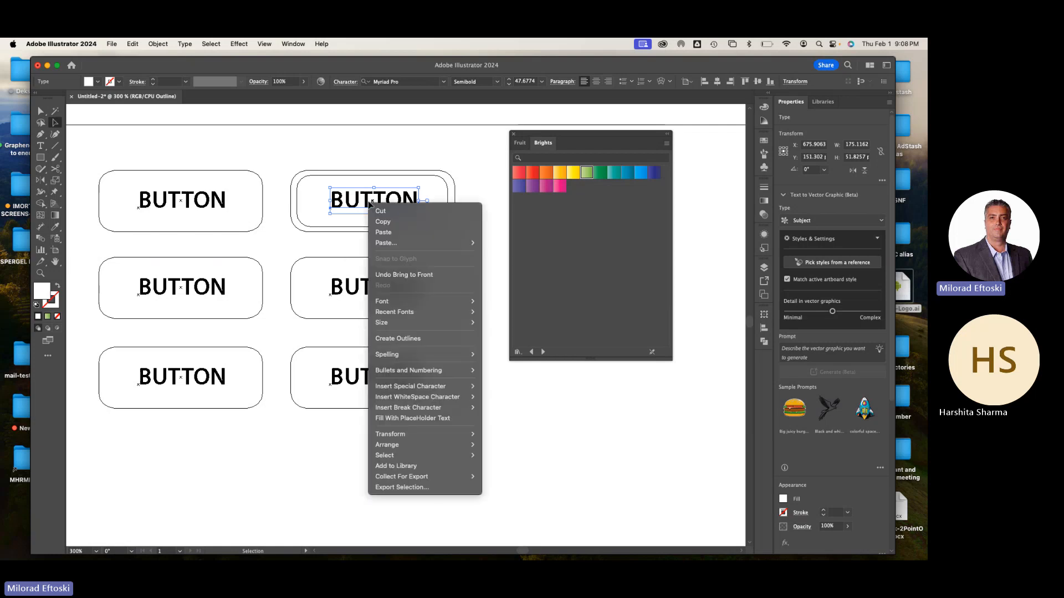
pyautogui.moveTo(418, 447)
pyautogui.click(500, 447)
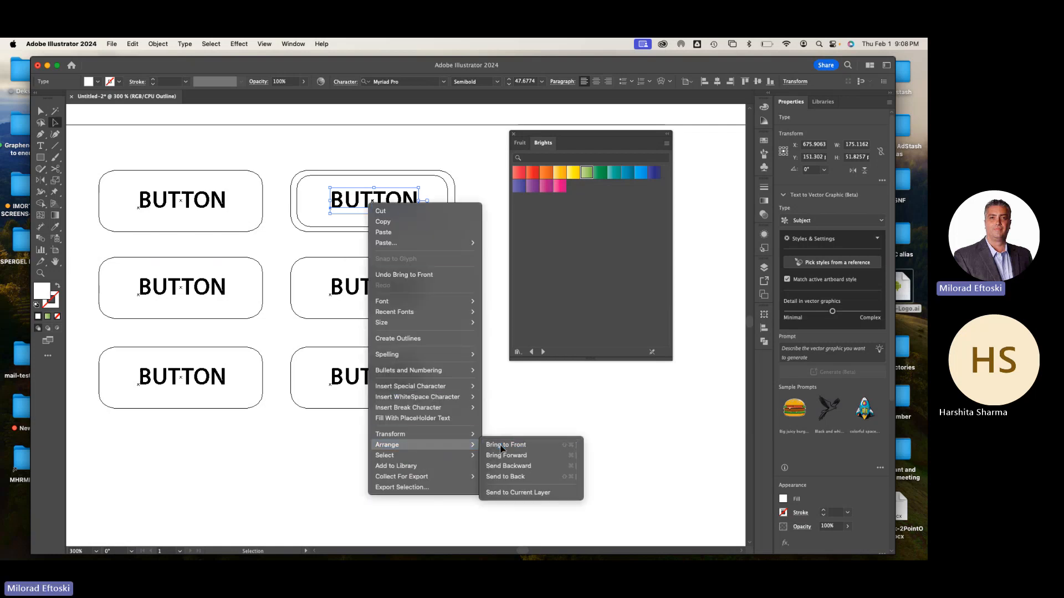
pyautogui.press('super+y')
pyautogui.click(482, 461)
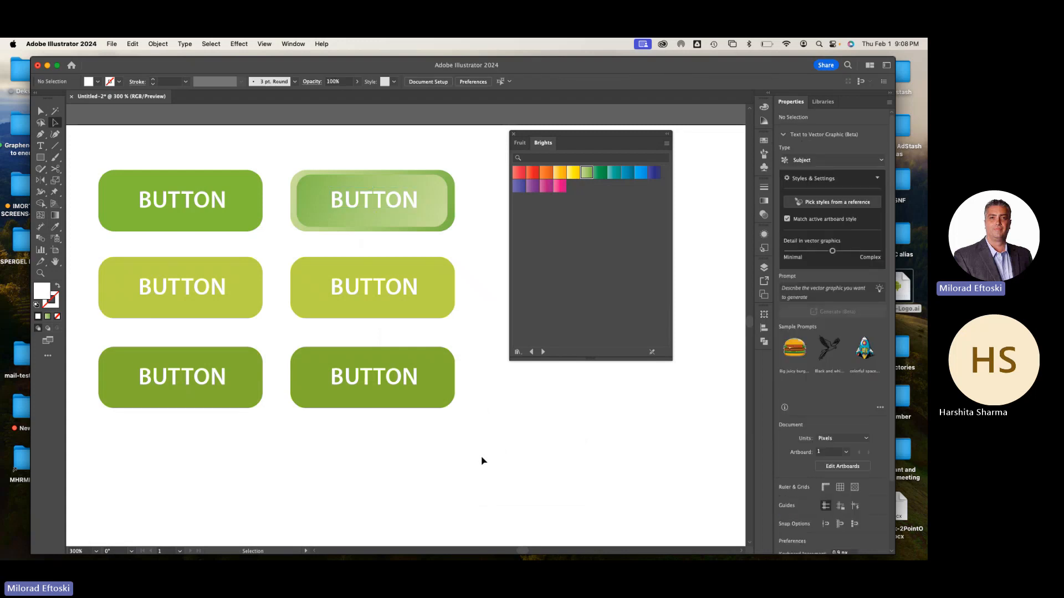
# Duplicate the gradient button's BUTTON label with Paste in Back and offset one of the two labels slightly down and right
pyautogui.click(409, 209)
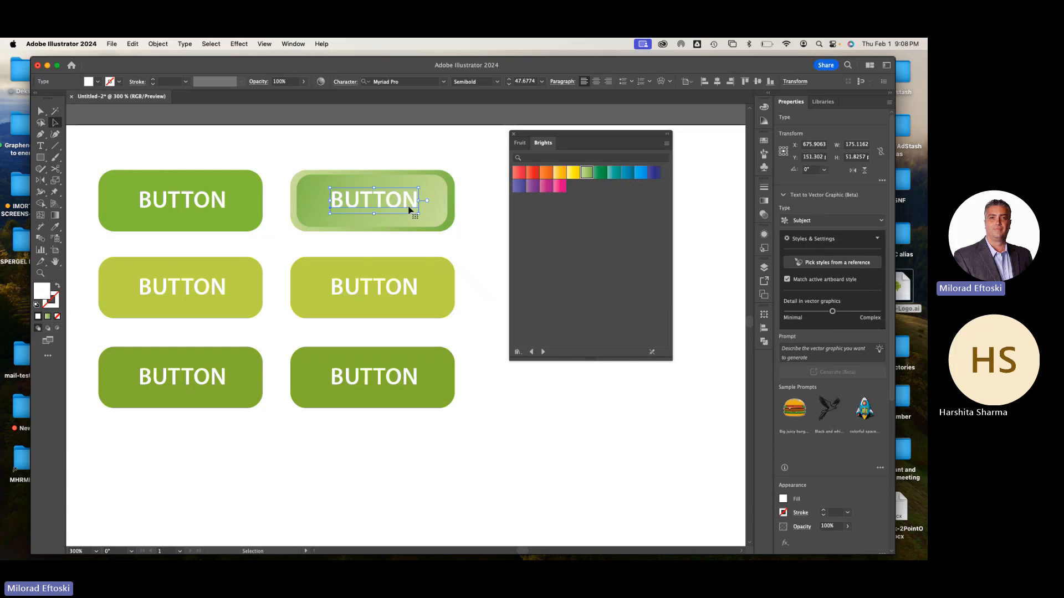
pyautogui.moveTo(409, 210); pyautogui.dragTo(410, 209)
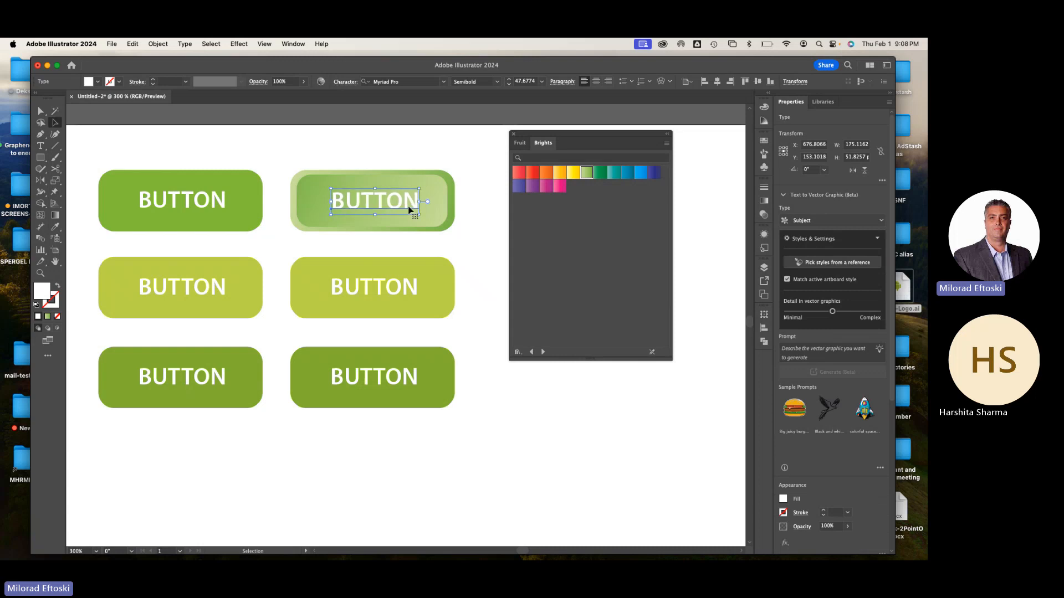
pyautogui.click(351, 148)
pyautogui.click(132, 44)
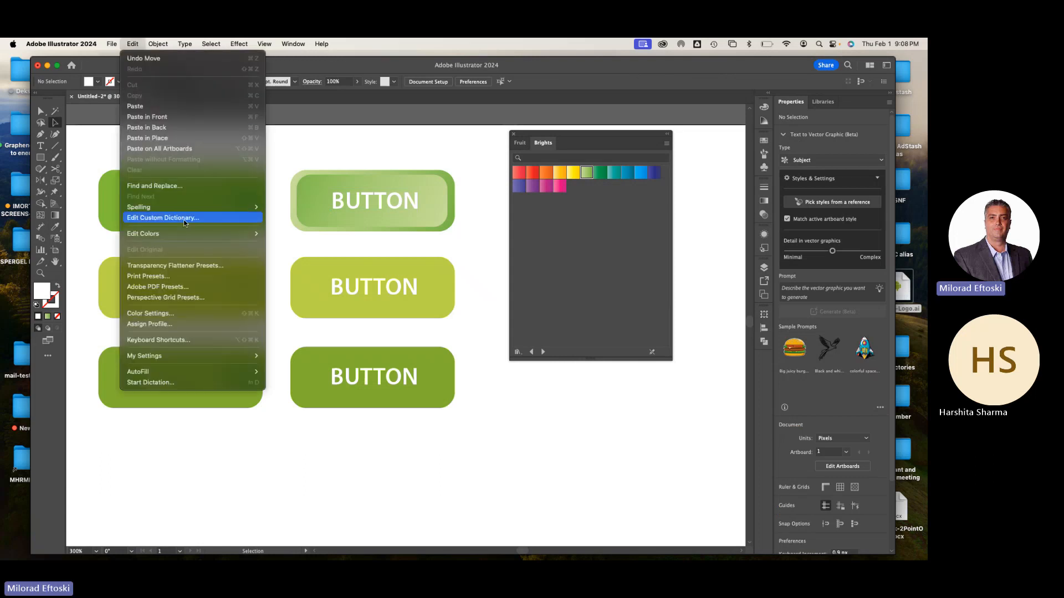
pyautogui.click(179, 128)
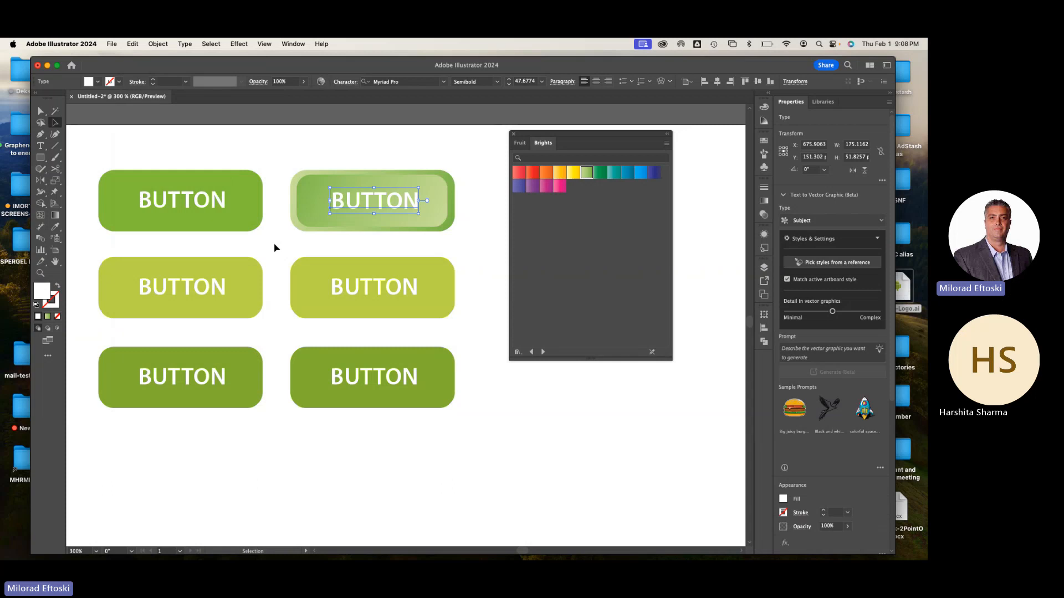
pyautogui.click(302, 231)
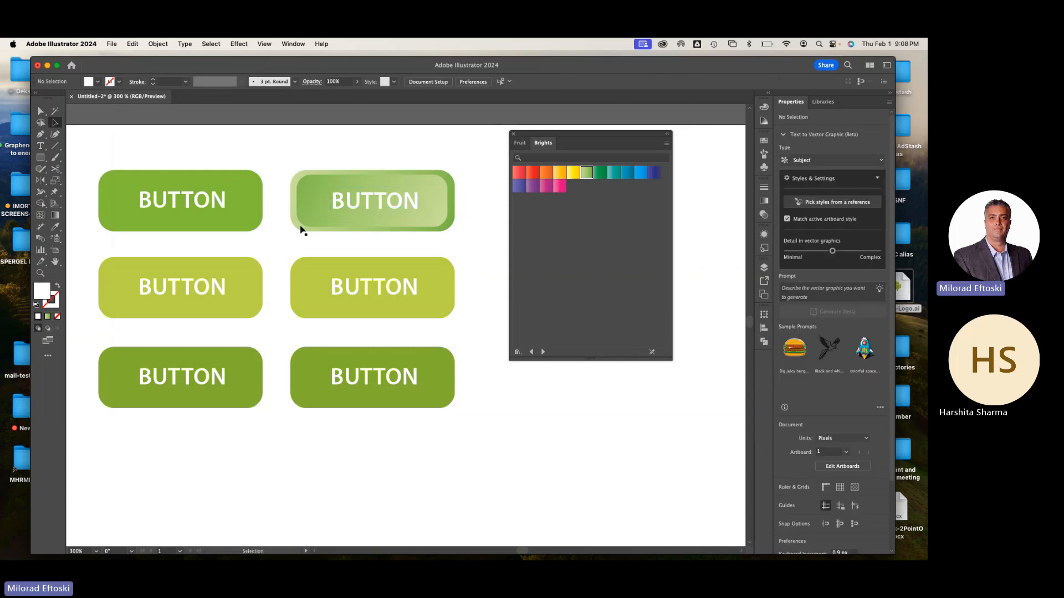
# Fill the offset BUTTON label with black and place it behind the white label as a drop shadow
pyautogui.click(369, 212)
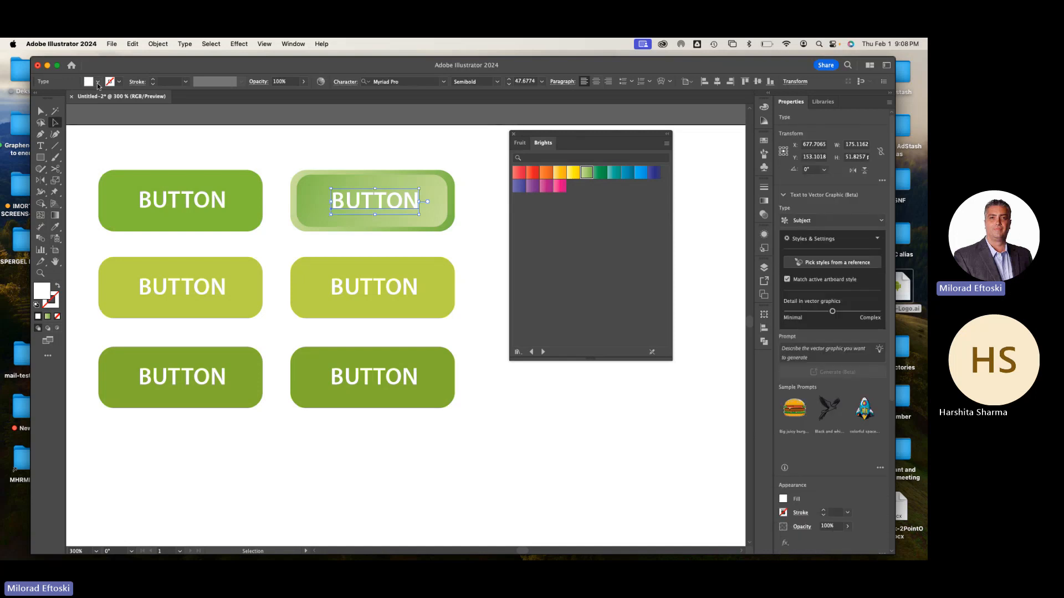
pyautogui.click(89, 82)
pyautogui.click(27, 98)
pyautogui.click(254, 148)
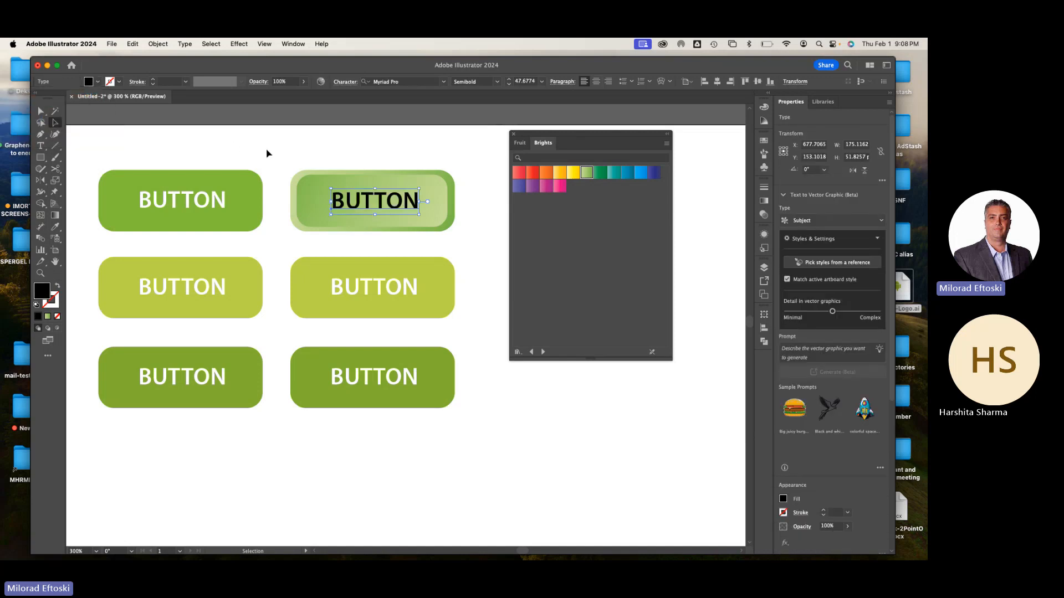
pyautogui.click(267, 153)
pyautogui.press('super+z')
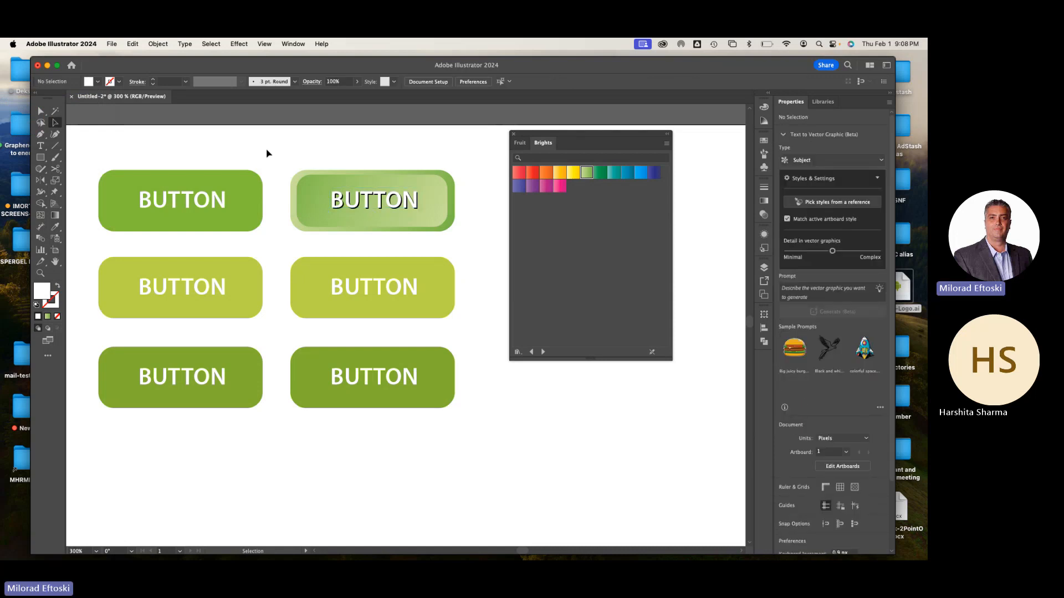
# Examine the gradient button and its label's drop shadow up close and at normal size
pyautogui.press('super+equal')
pyautogui.press('super+equal')
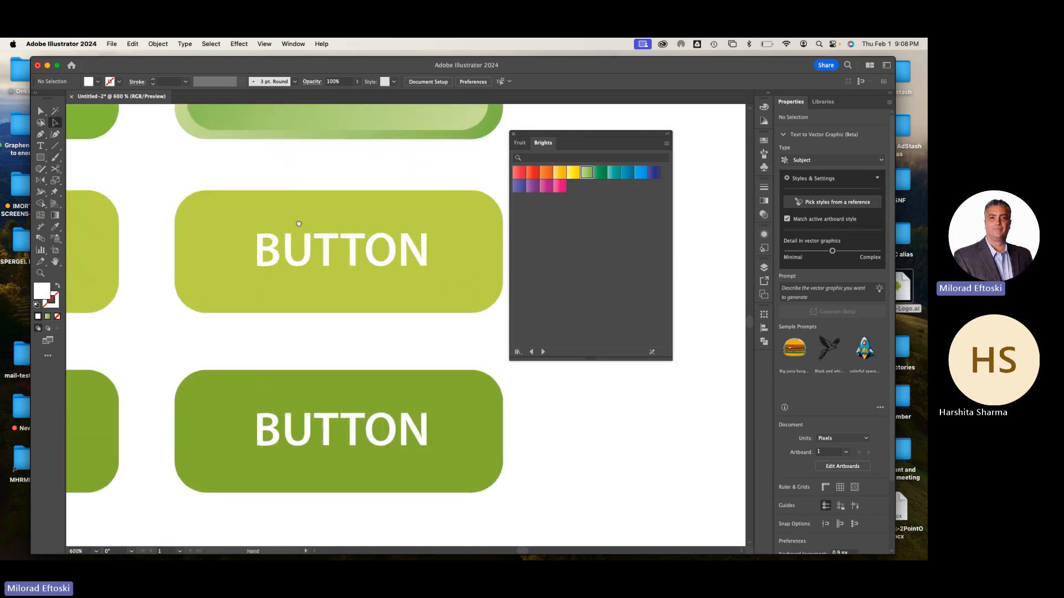
pyautogui.scroll(5, 292, 336)
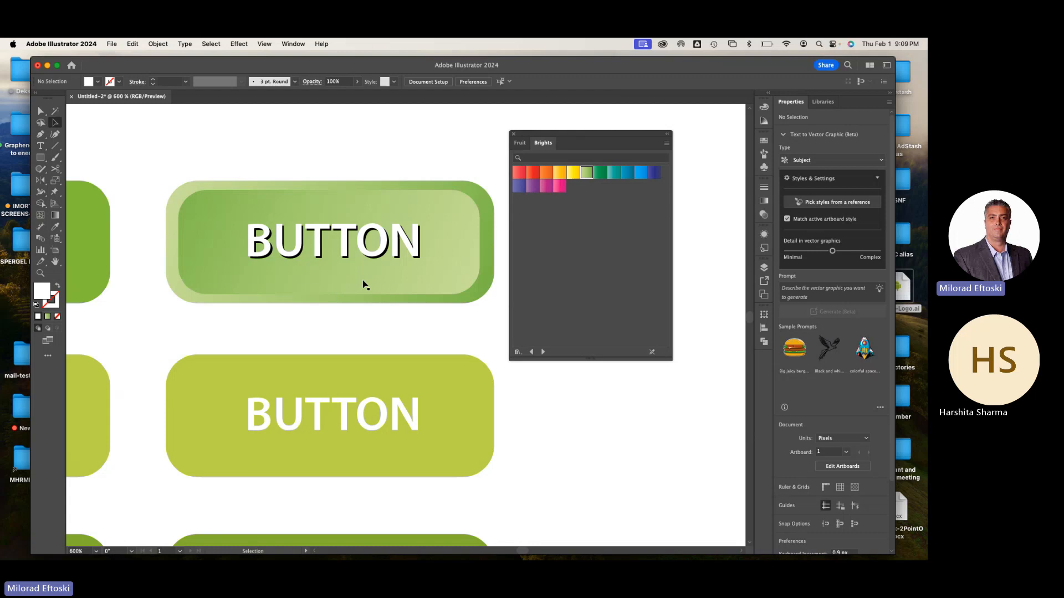
pyautogui.press('super+minus')
pyautogui.press('super+minus')
pyautogui.press('super+minus')
pyautogui.press('super+equal')
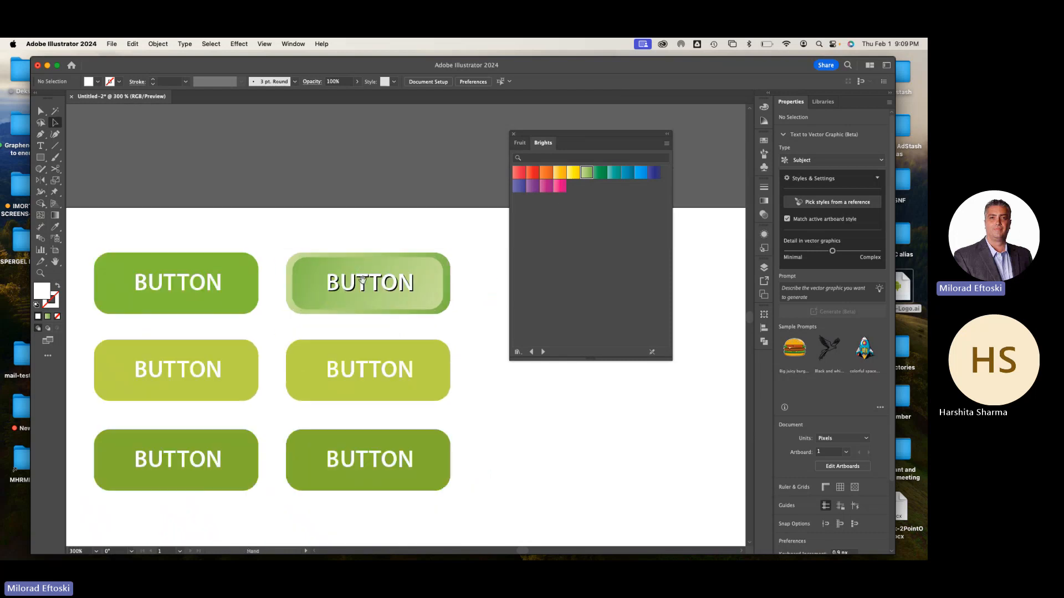
# Draw a circle about 106 px wide below the buttons and fill it with the orange gradient from the Brights swatches
pyautogui.moveTo(363, 281); pyautogui.dragTo(439, 214)
pyautogui.moveTo(574, 133); pyautogui.dragTo(623, 124)
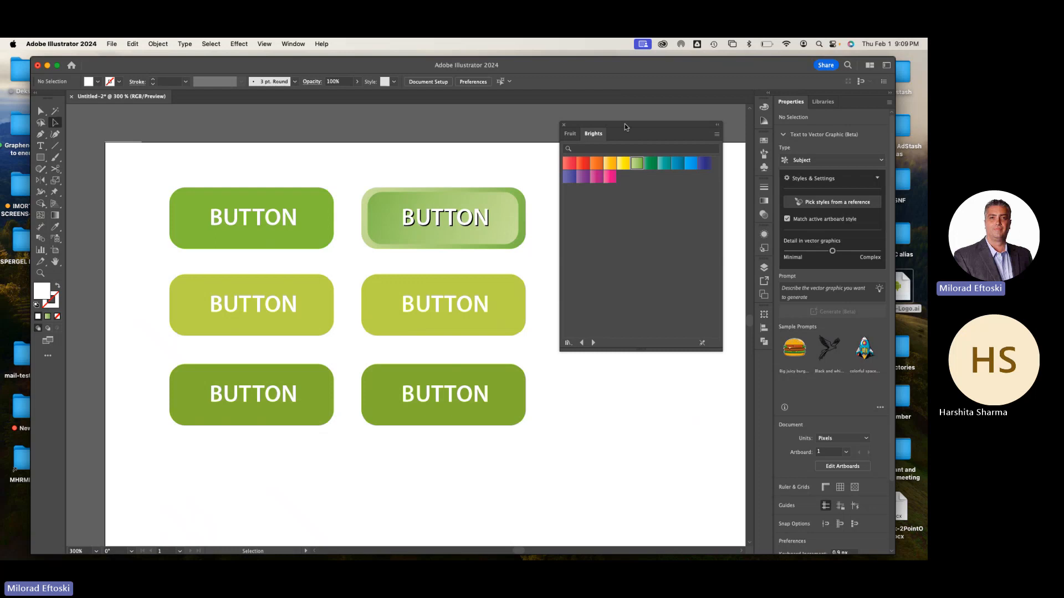
pyautogui.press('super+minus')
pyautogui.press('super+minus')
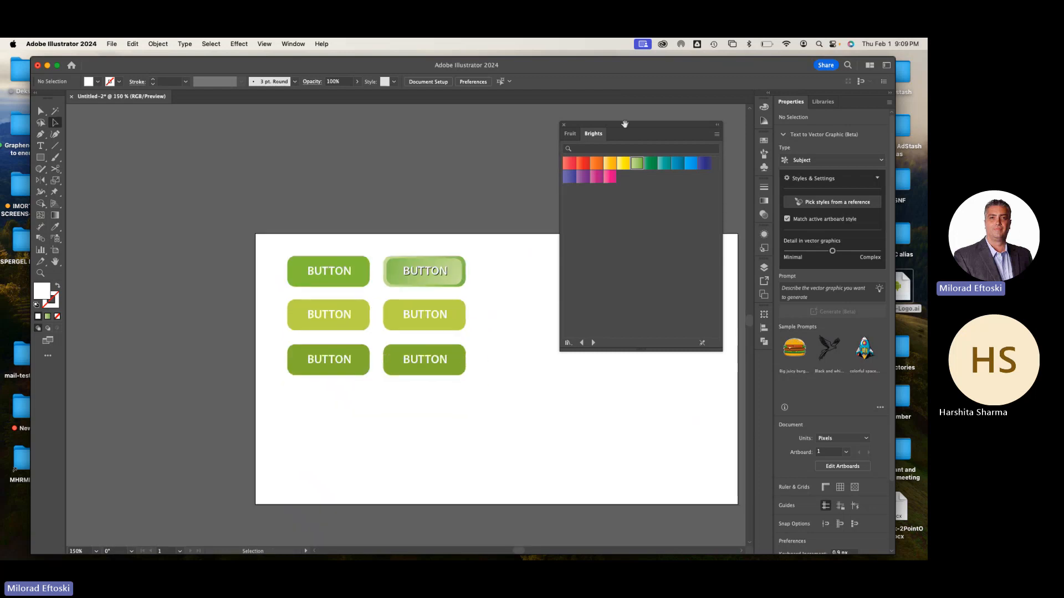
pyautogui.moveTo(444, 347); pyautogui.dragTo(329, 265)
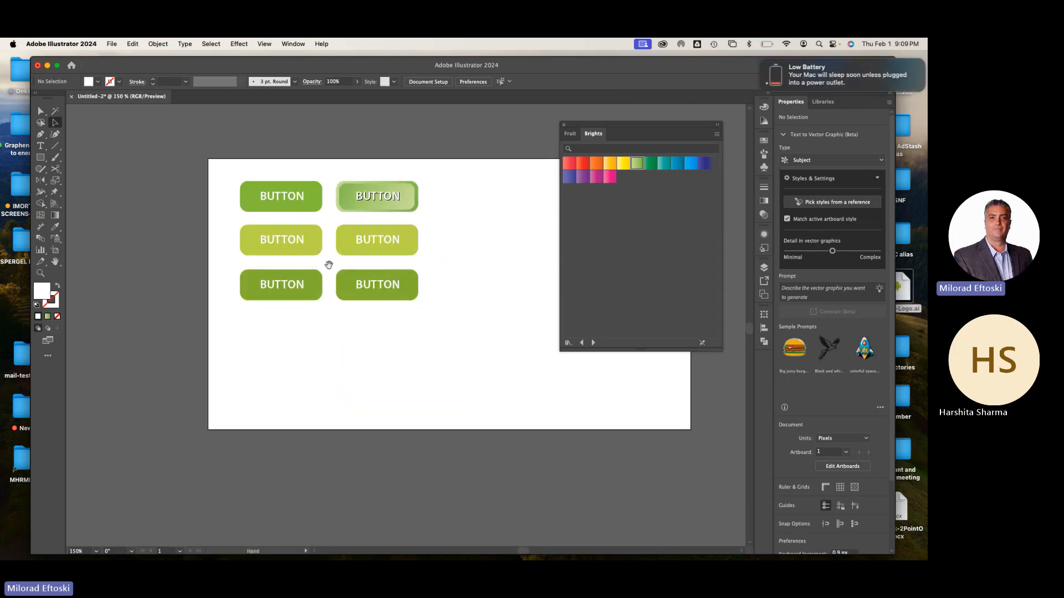
pyautogui.click(40, 157)
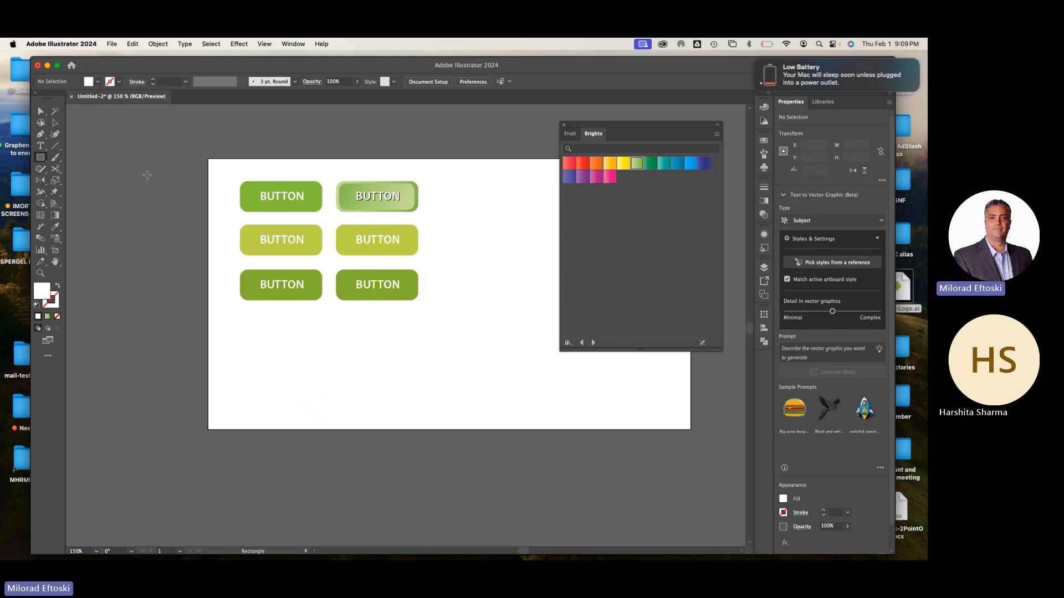
pyautogui.click(40, 158)
pyautogui.click(82, 182)
pyautogui.moveTo(273, 339); pyautogui.dragTo(303, 366)
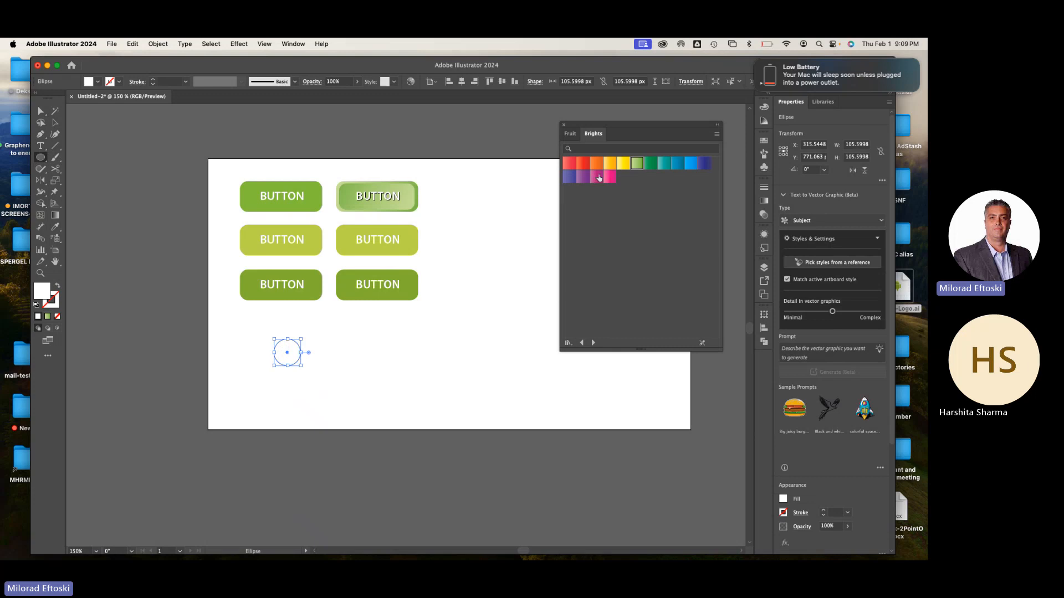
pyautogui.click(596, 163)
pyautogui.click(55, 123)
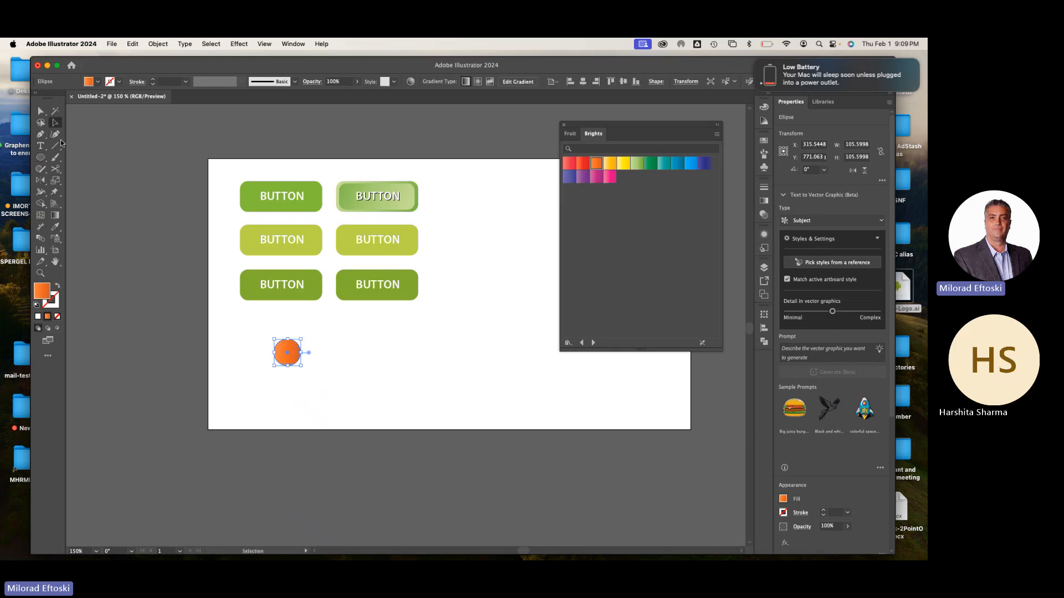
# Change the orange circle's gradient to radial and redirect it from the circle's upper-left interior to beyond its lower-right edge, at about -47°
pyautogui.click(764, 200)
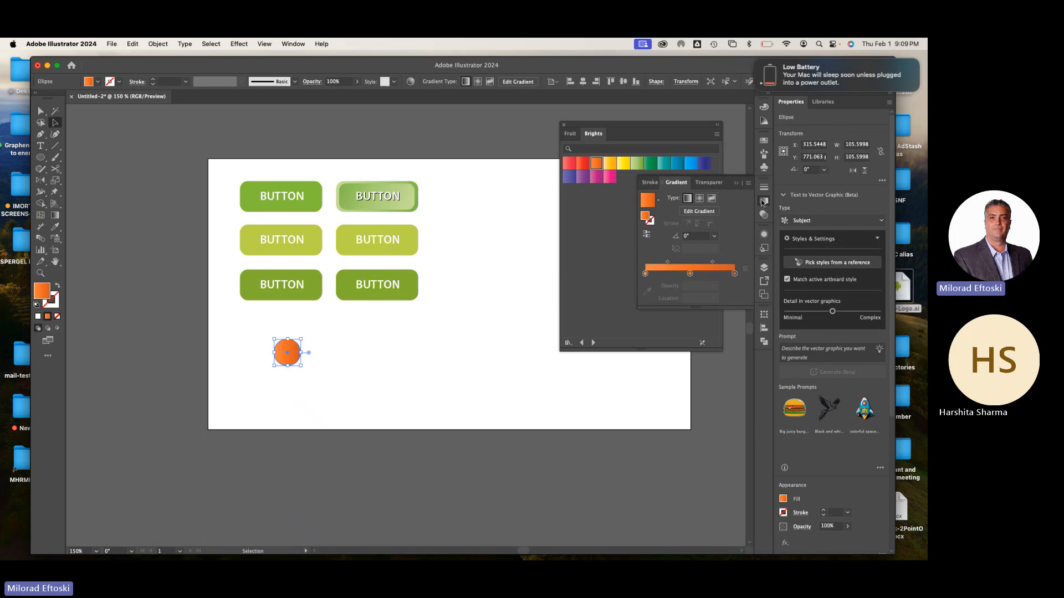
pyautogui.click(698, 200)
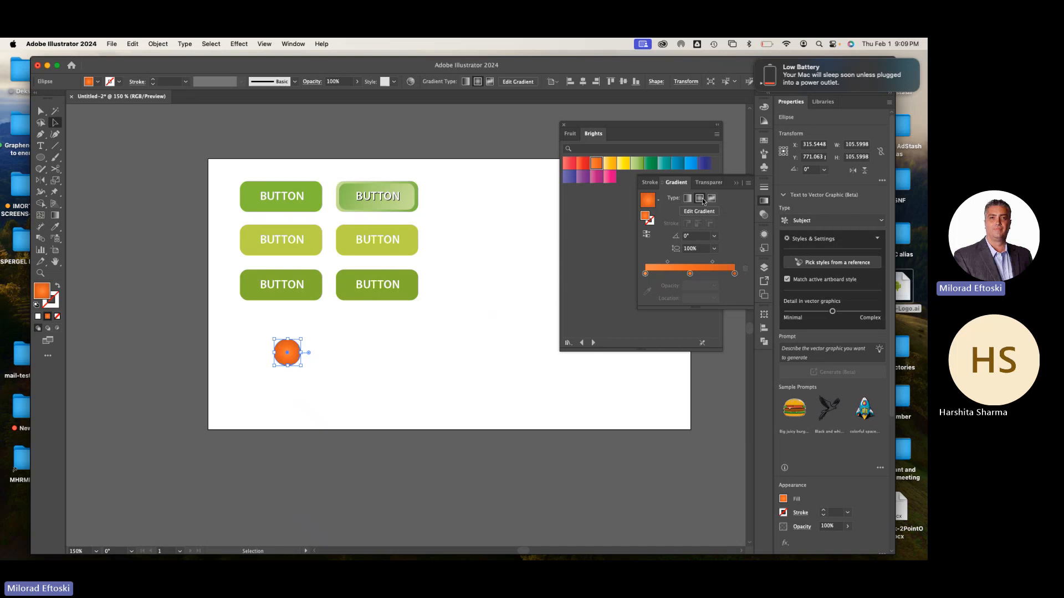
pyautogui.press('super+equal')
pyautogui.press('super+equal')
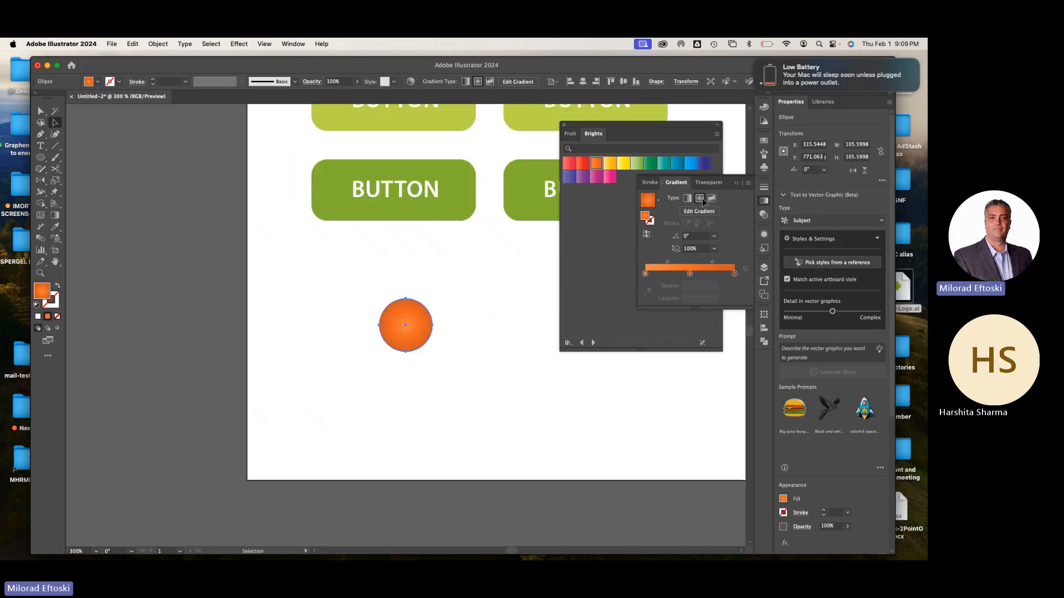
pyautogui.click(55, 215)
pyautogui.press('super+equal')
pyautogui.press('super+equal')
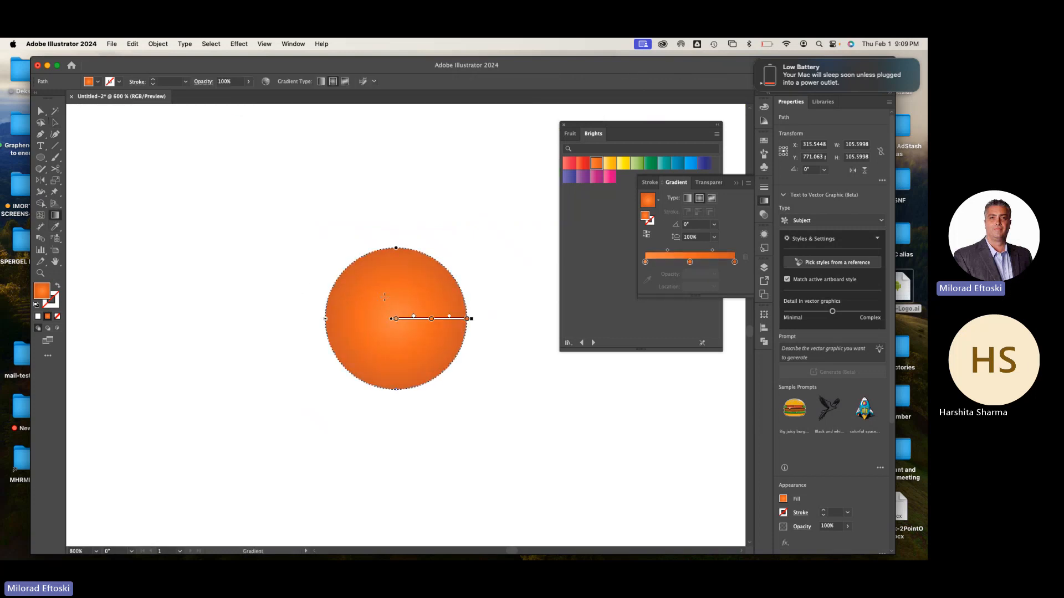
pyautogui.moveTo(376, 301); pyautogui.dragTo(455, 385)
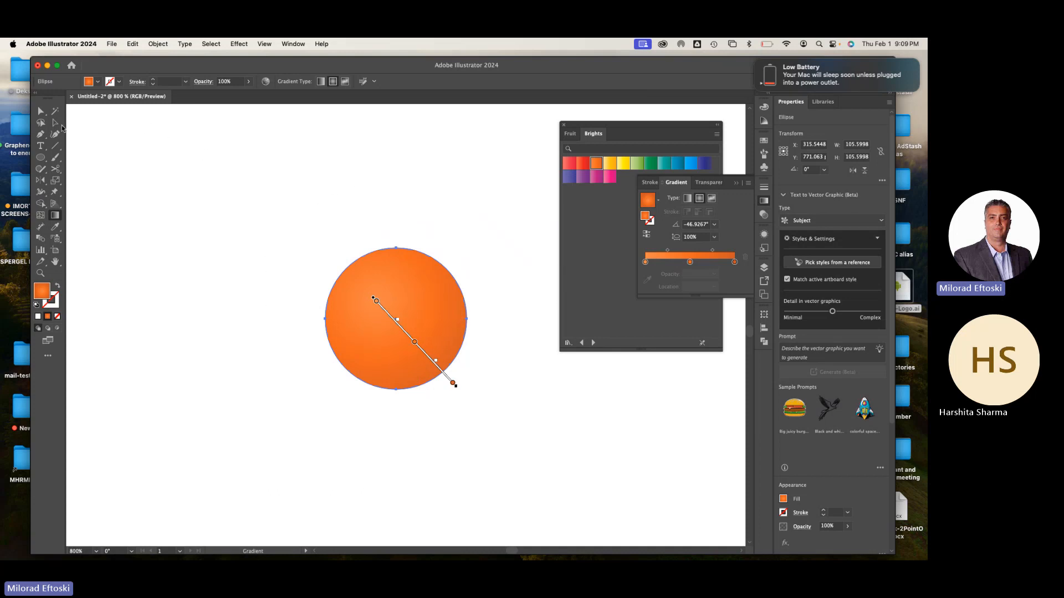
pyautogui.click(42, 112)
pyautogui.click(150, 145)
pyautogui.press('a')
# Copy the orange gradient circle and paste the copy directly in front of the original
pyautogui.press('super+minus')
pyautogui.press('super+minus')
pyautogui.press('super+minus')
pyautogui.press('super+minus')
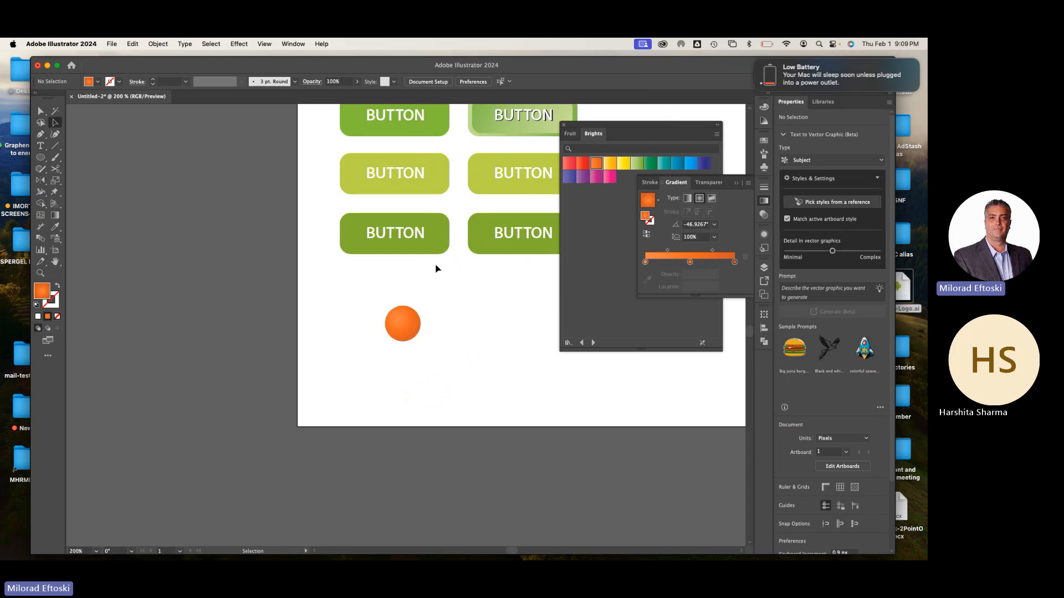
pyautogui.press('super+plus')
pyautogui.press('super+plus')
pyautogui.hscroll(2, 366, 293)
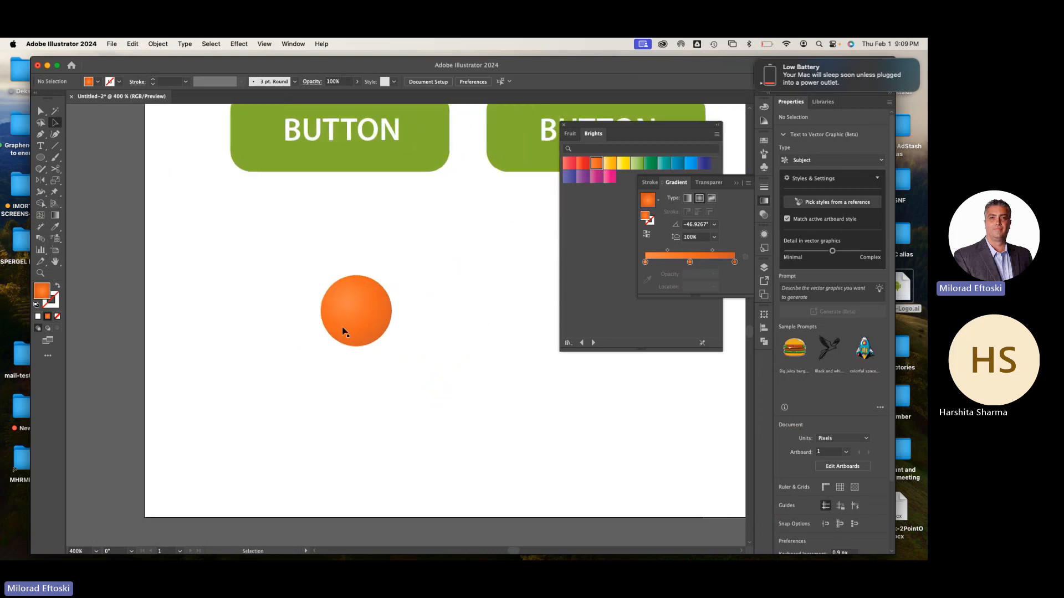
pyautogui.click(354, 323)
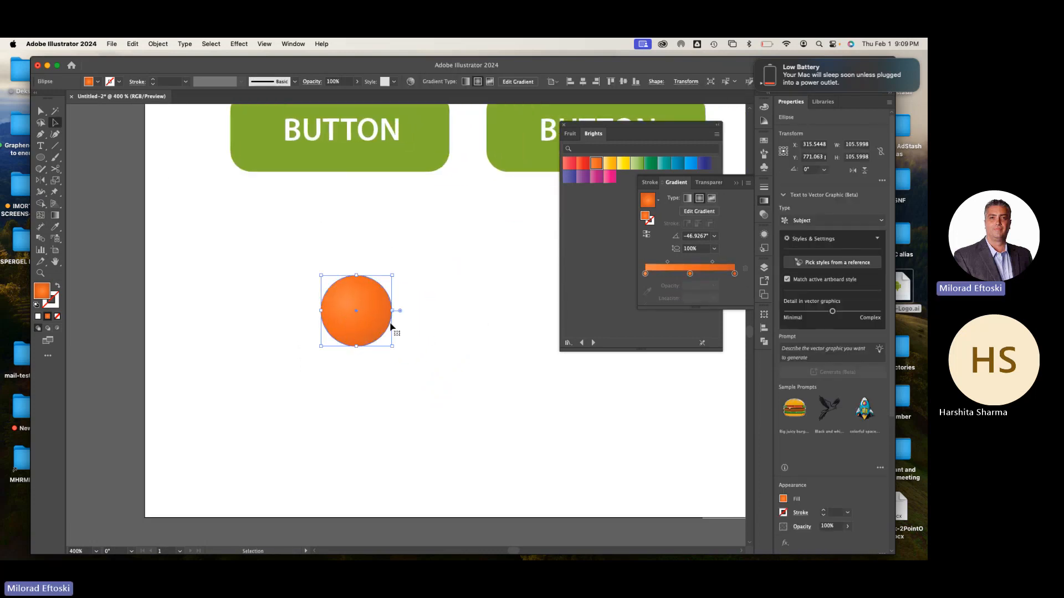
pyautogui.moveTo(375, 325); pyautogui.dragTo(336, 354)
pyautogui.press('super+z')
pyautogui.press('super+c')
pyautogui.press('super+f')
pyautogui.press('super')
# Make a concentric copy of the orange circle scaled uniformly to 80%
pyautogui.click(56, 181)
pyautogui.doubleClick(55, 181)
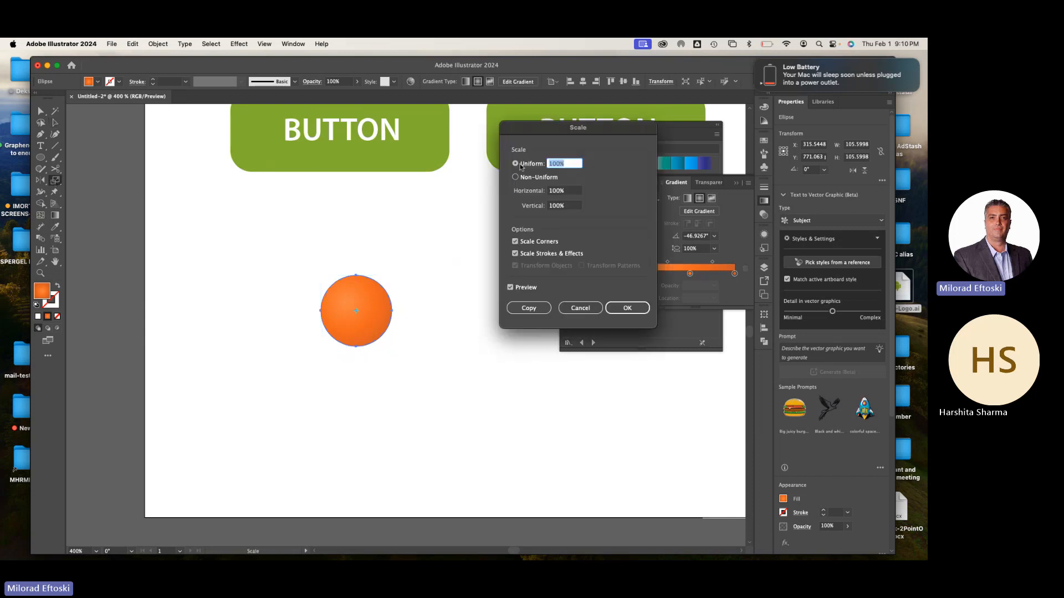
pyautogui.moveTo(561, 135); pyautogui.dragTo(550, 151)
pyautogui.write('90')
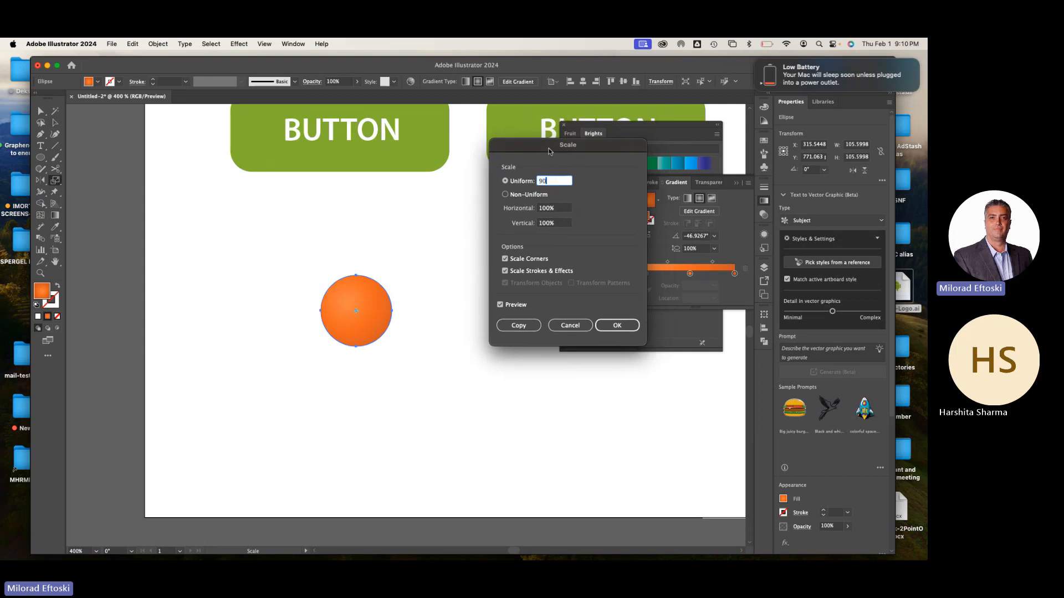
pyautogui.click(500, 304)
pyautogui.click(500, 305)
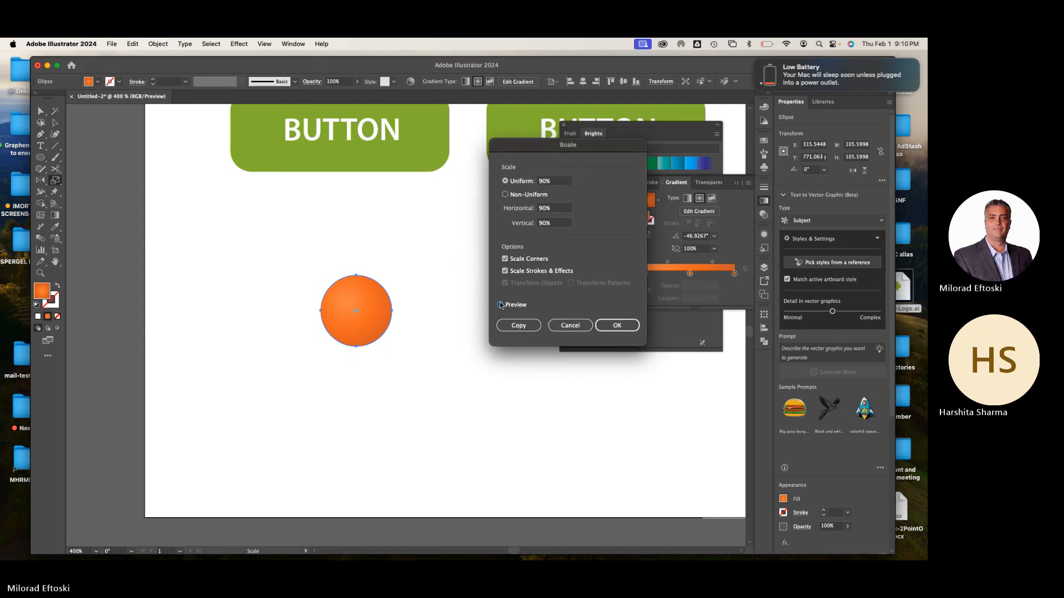
pyautogui.click(515, 179)
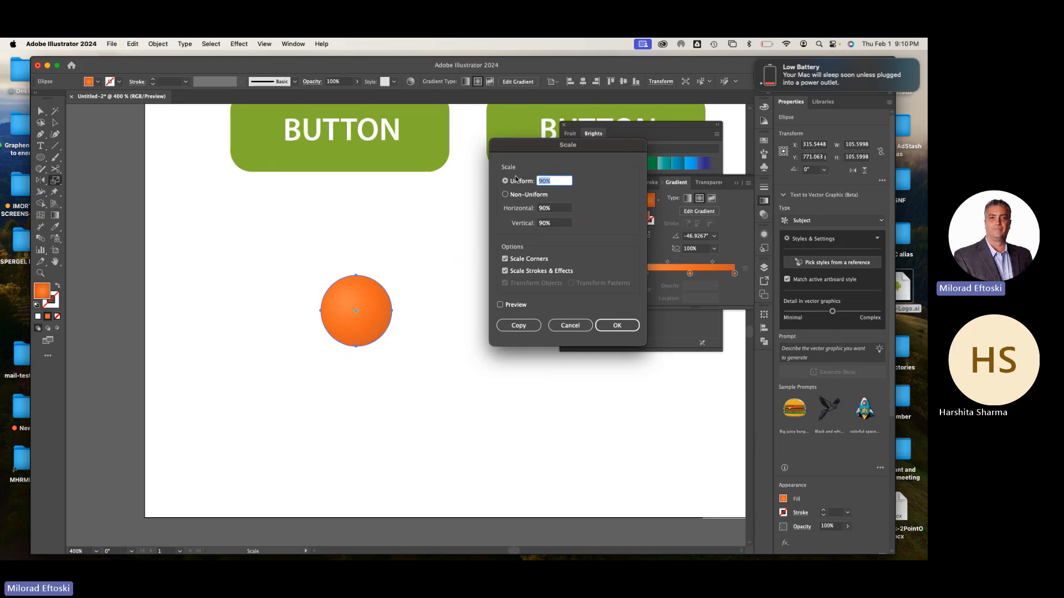
pyautogui.write('80')
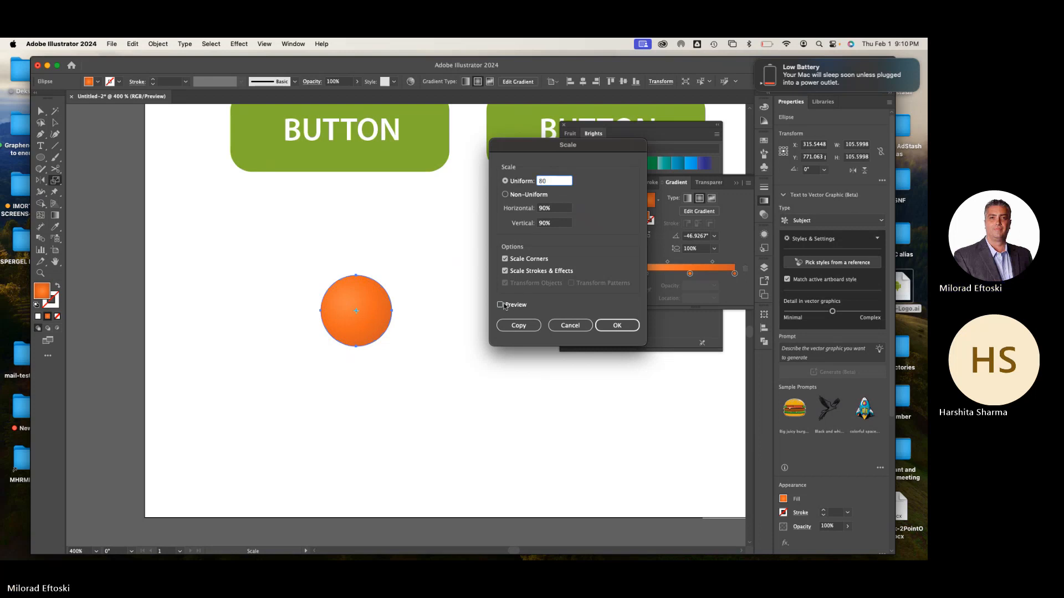
pyautogui.click(501, 305)
pyautogui.click(501, 305)
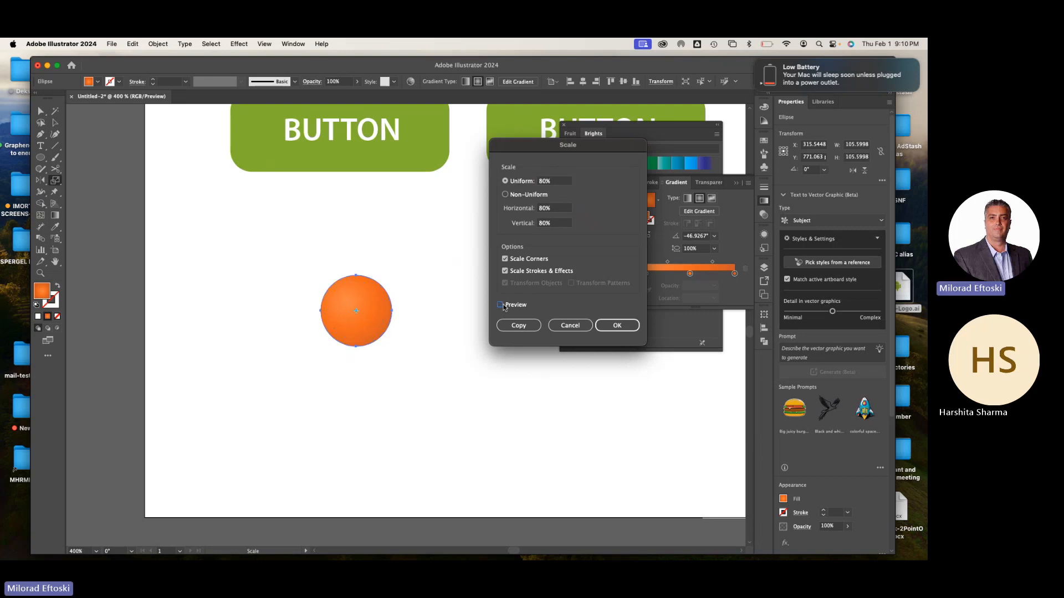
pyautogui.click(521, 327)
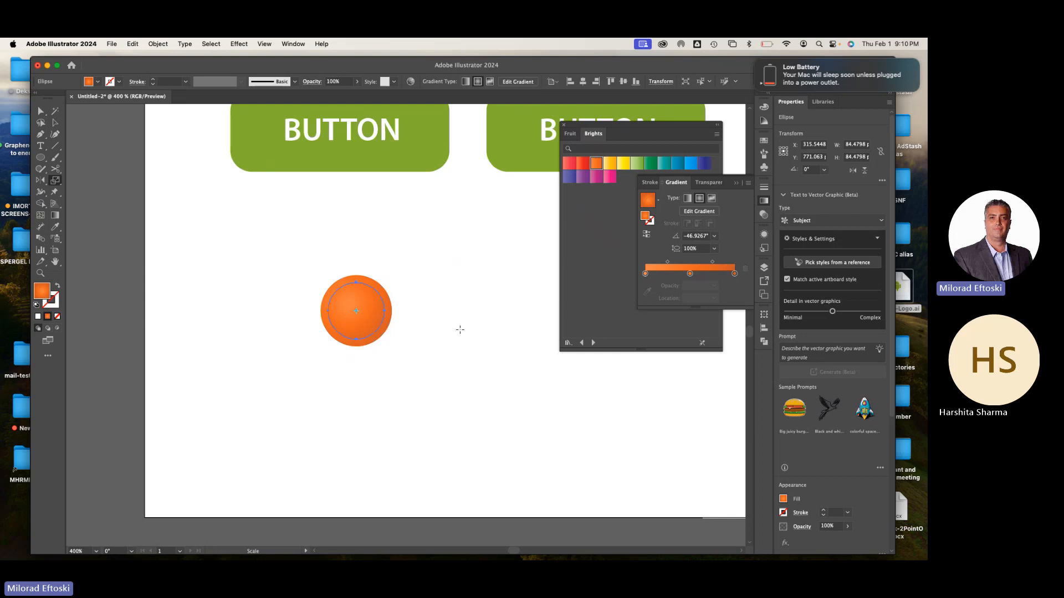
# Redirect the inner circle's radial gradient from its lower-right interior to beyond its upper-left edge, at about 150°
pyautogui.click(55, 215)
pyautogui.scroll(3, 221, 270)
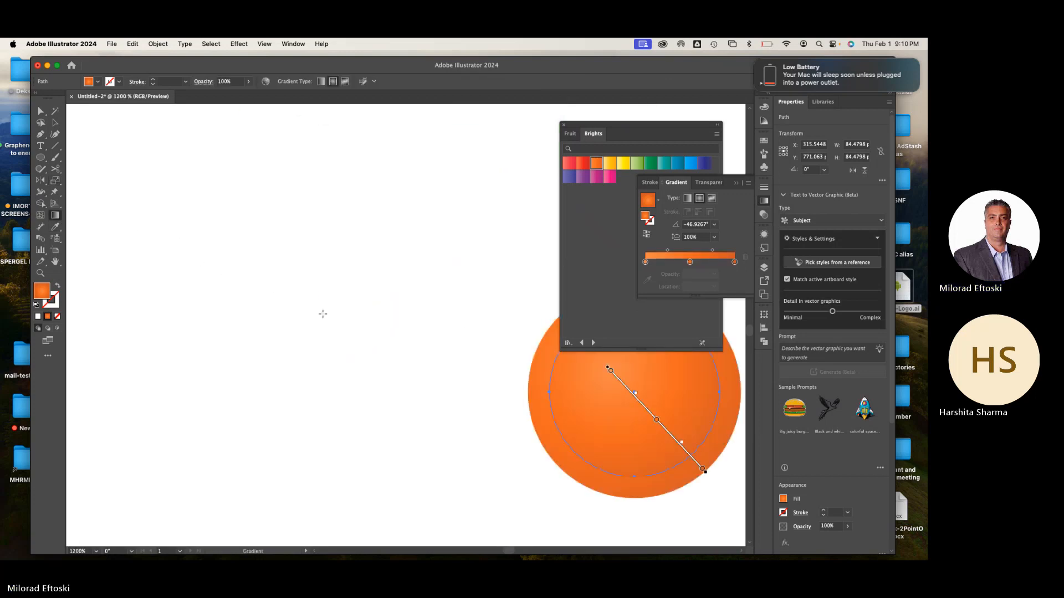
pyautogui.moveTo(323, 314)
pyautogui.mouseDown()
pyautogui.moveTo(161, 273)
pyautogui.moveTo(102, 272)
pyautogui.mouseUp()
pyautogui.moveTo(472, 384); pyautogui.dragTo(313, 294)
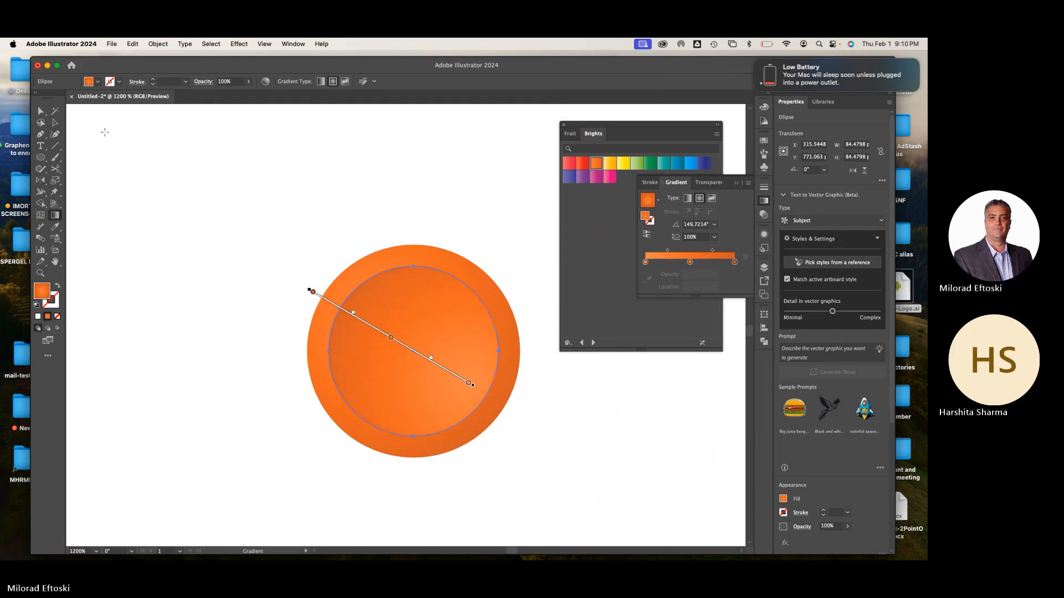
pyautogui.press('a')
pyautogui.click(148, 149)
# Examine the layered orange circle button at several magnifications beside the green buttons
pyautogui.press('super+minus')
pyautogui.press('super+minus')
pyautogui.press('super+minus')
pyautogui.press('super+minus')
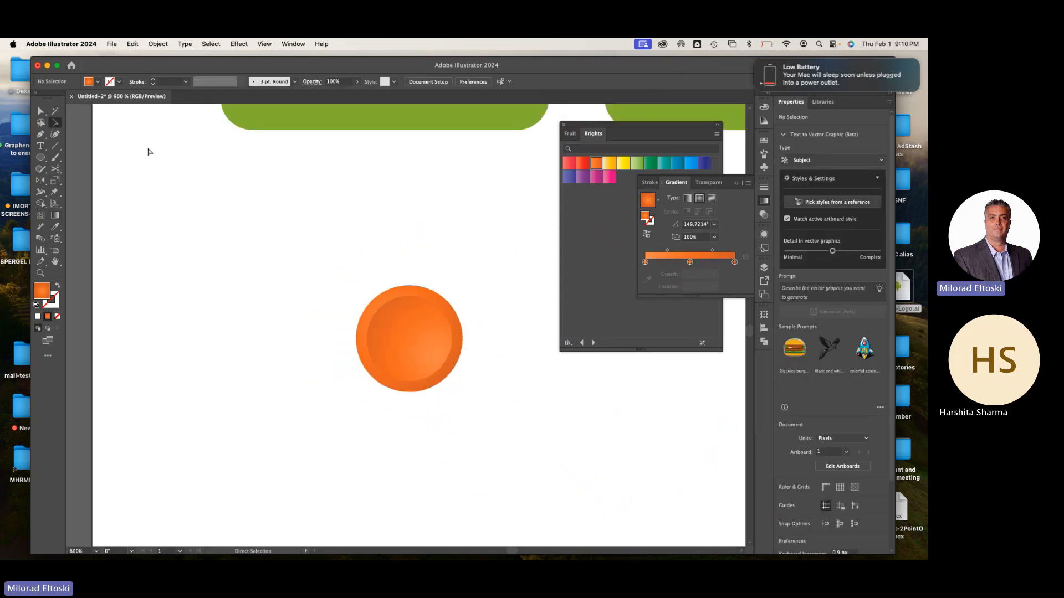
pyautogui.press('super+minus')
pyautogui.press('super+minus')
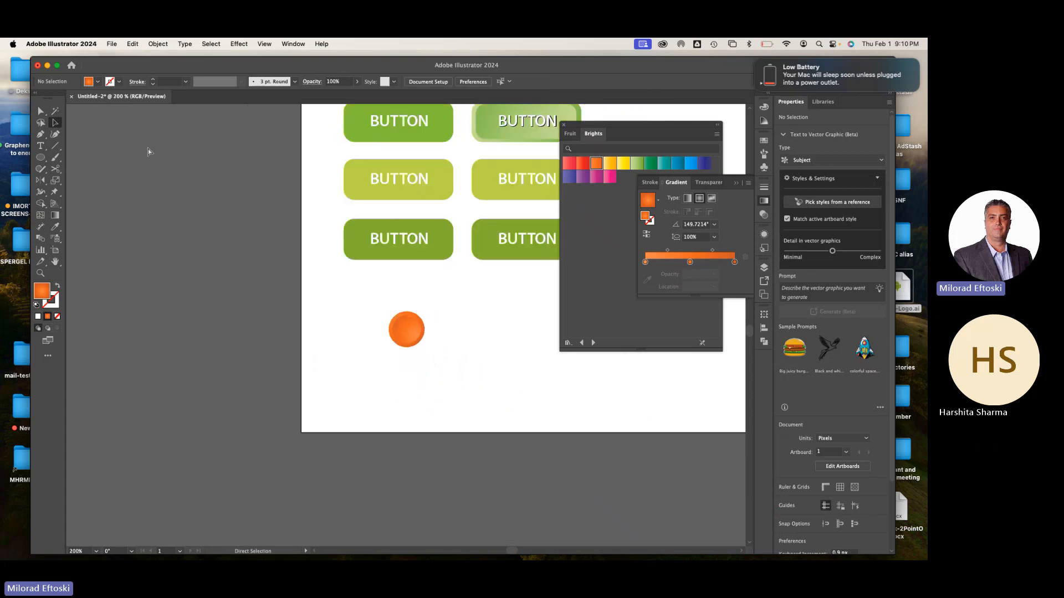
pyautogui.press('super+plus')
pyautogui.press('super+plus')
pyautogui.press('super+plus')
pyautogui.press('super+minus')
pyautogui.press('super+minus')
pyautogui.press('super+minus')
# Group the circles that make up the orange button
pyautogui.press('v')
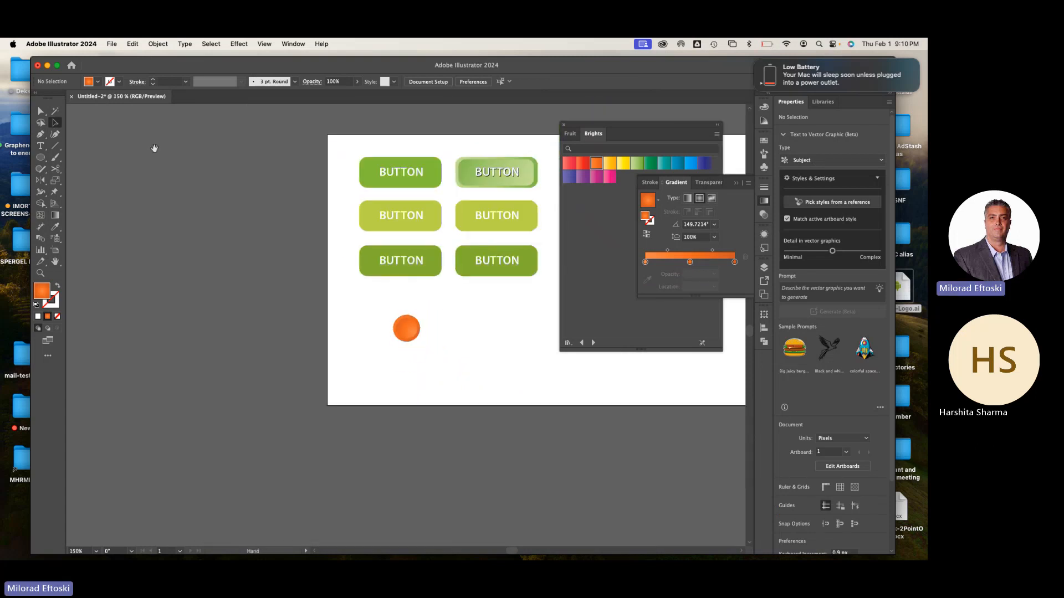
pyautogui.press('super+minus')
pyautogui.moveTo(297, 303); pyautogui.dragTo(333, 339)
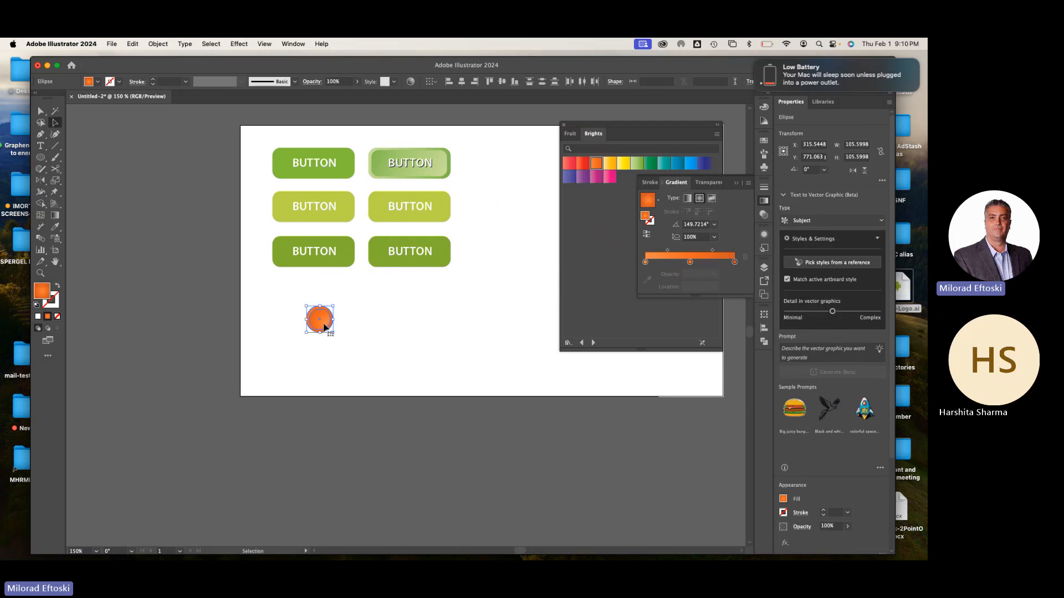
pyautogui.rightClick(326, 330)
pyautogui.click(375, 395)
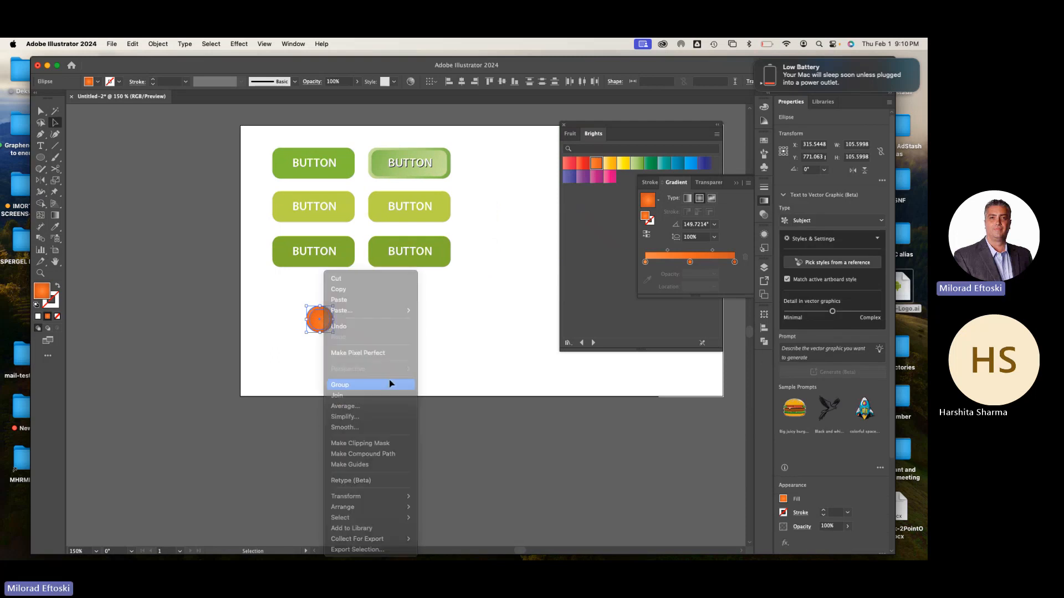
pyautogui.click(112, 167)
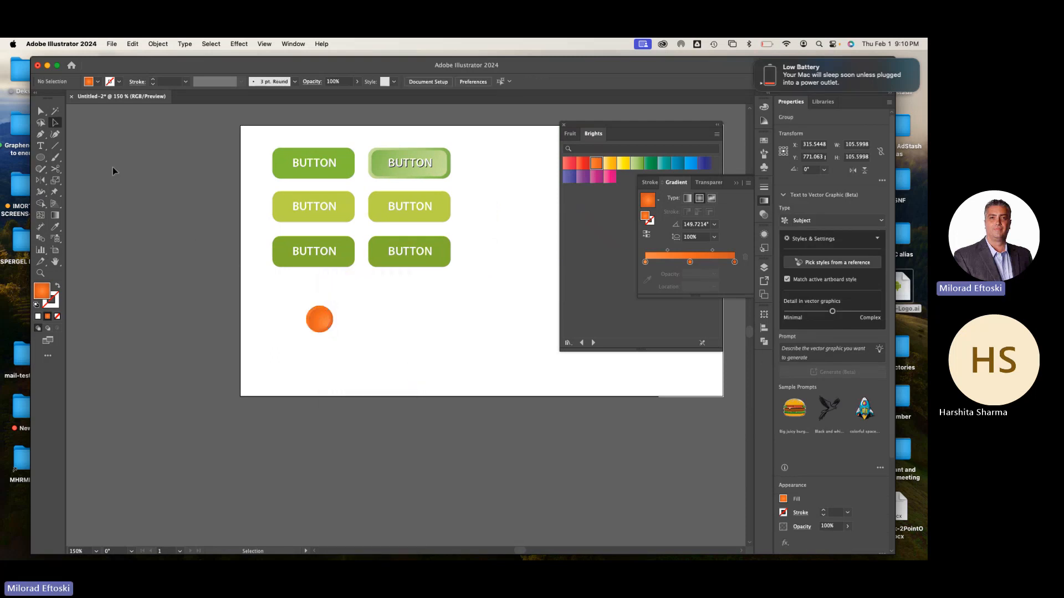
pyautogui.click(42, 159)
pyautogui.moveTo(43, 161); pyautogui.dragTo(83, 158)
pyautogui.moveTo(278, 315); pyautogui.dragTo(474, 320)
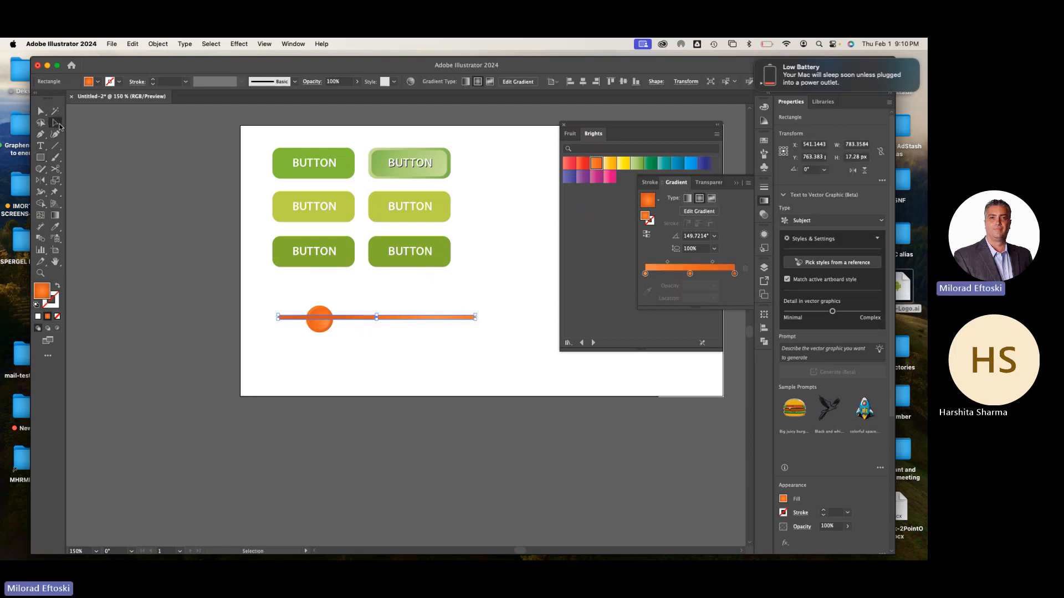
pyautogui.press('Delete')
# Draw a horizontal line about 687 px long across the orange circle and apply the default white fill and black stroke
pyautogui.click(55, 146)
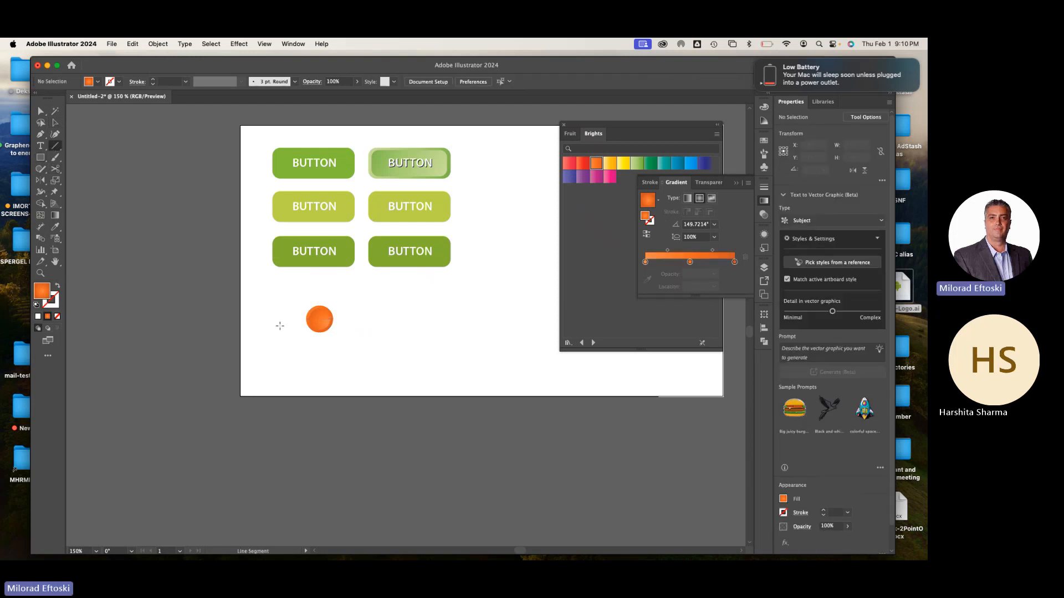
pyautogui.moveTo(278, 320); pyautogui.dragTo(451, 327)
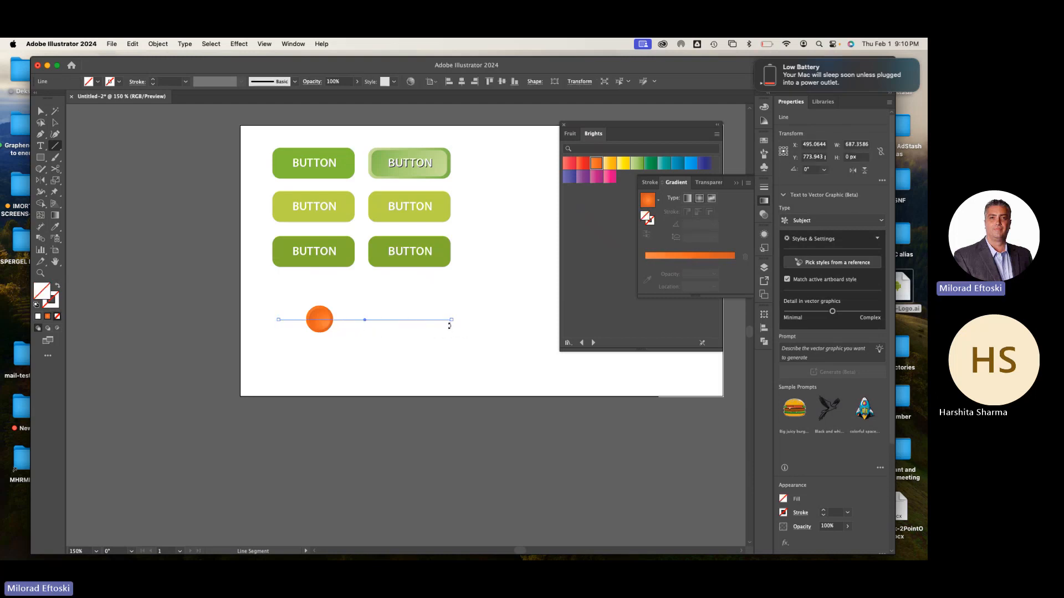
pyautogui.press('d')
# Set the line's stroke weight to 9 pt and give it round caps
pyautogui.click(153, 80)
pyautogui.click(153, 79)
pyautogui.click(153, 79)
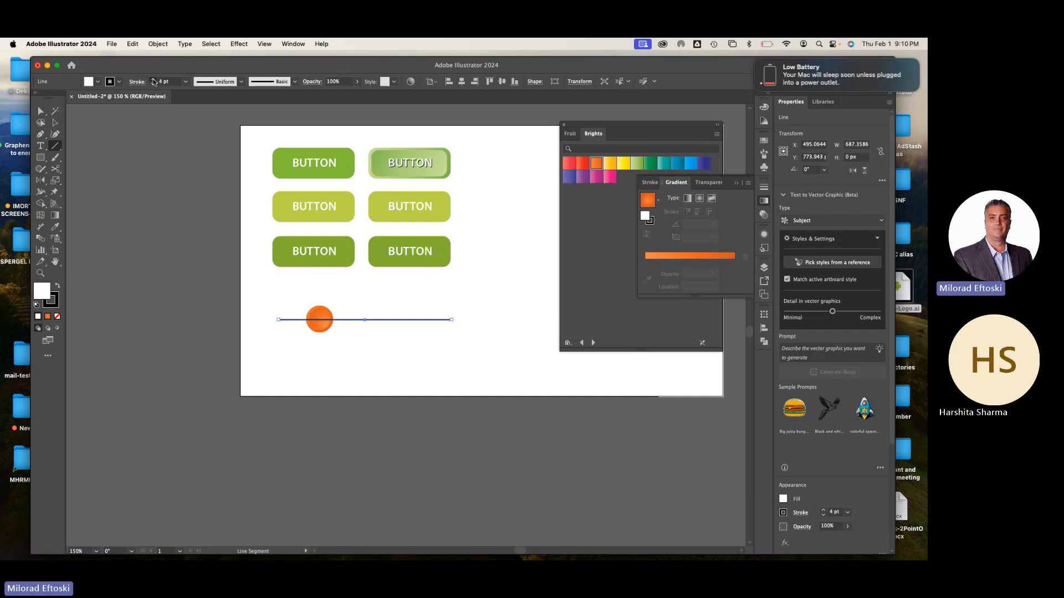
pyautogui.click(153, 80)
pyautogui.click(153, 80)
pyautogui.click(153, 79)
pyautogui.click(152, 79)
pyautogui.click(153, 79)
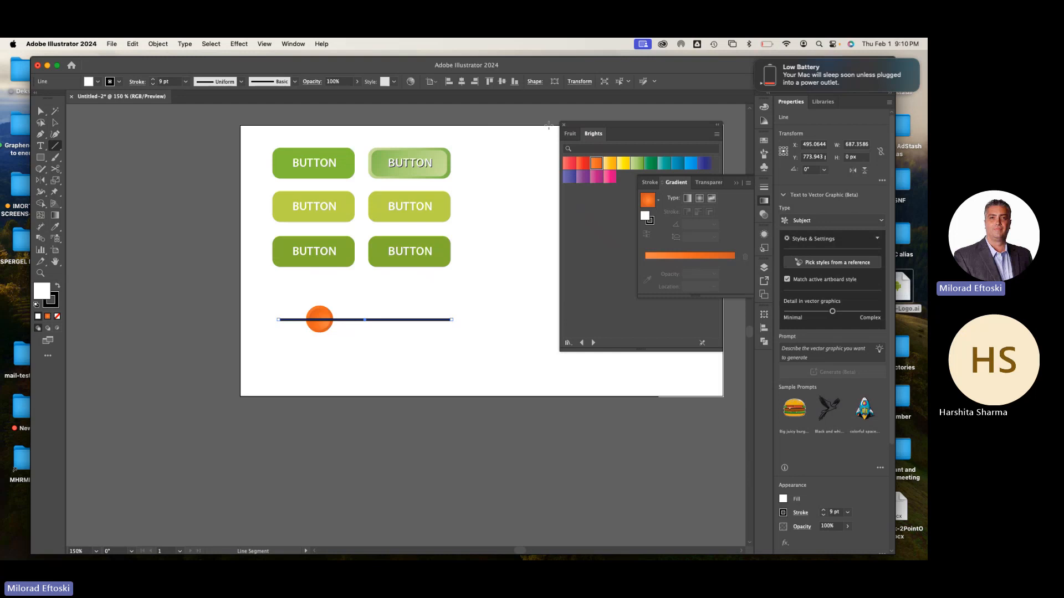
pyautogui.click(764, 188)
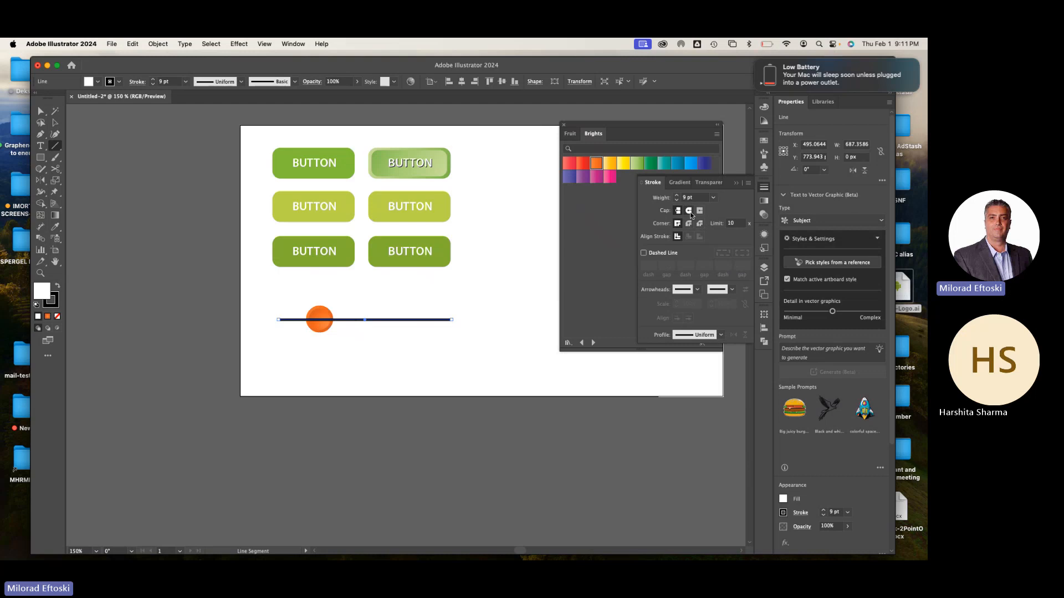
pyautogui.click(689, 211)
pyautogui.click(55, 122)
pyautogui.click(377, 294)
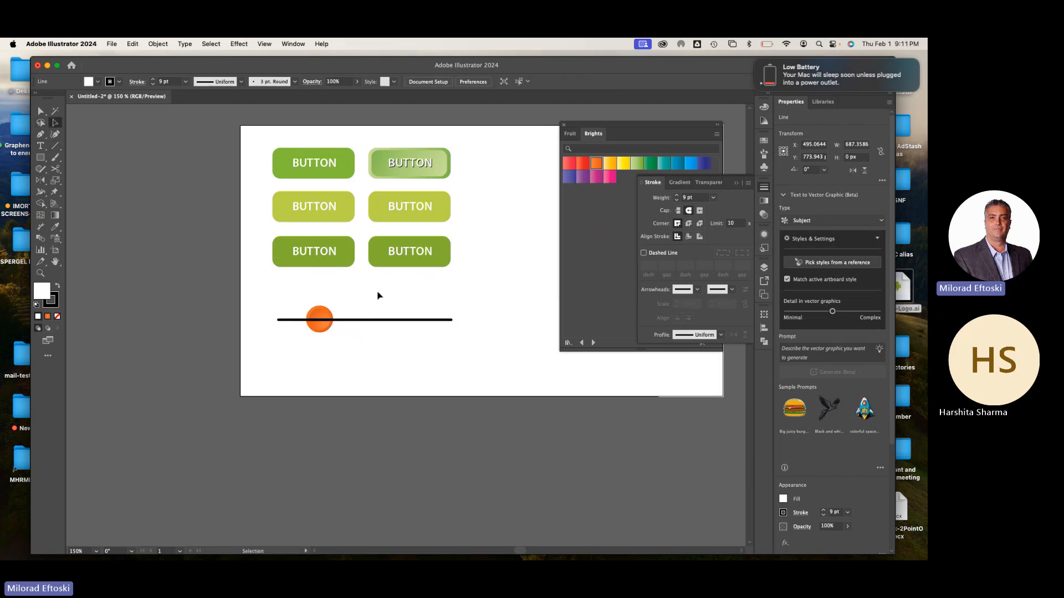
# Recolor the line's stroke with a medium gray swatch
pyautogui.click(397, 323)
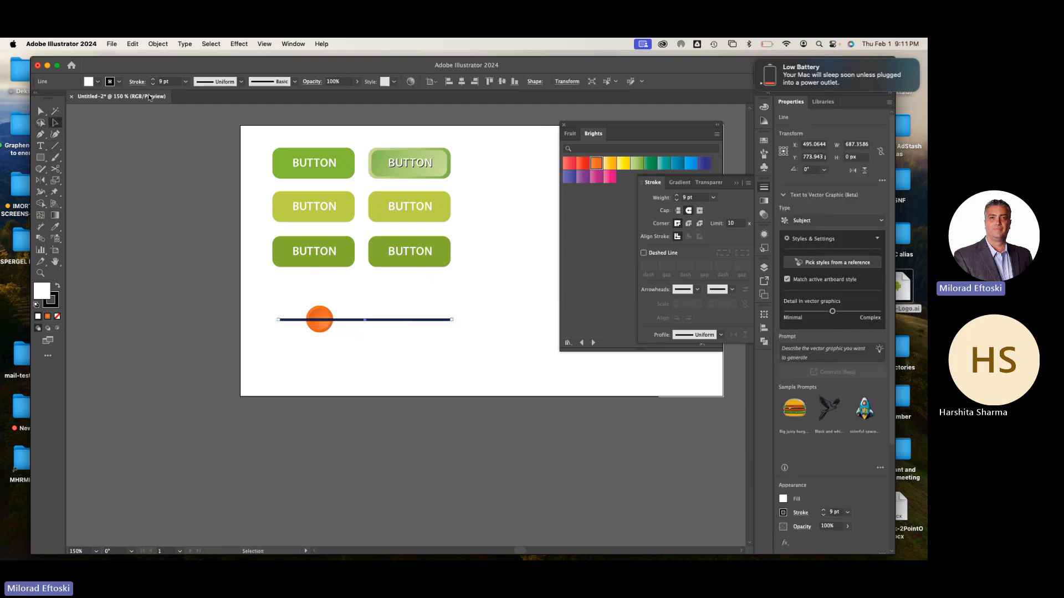
pyautogui.click(119, 82)
pyautogui.click(81, 127)
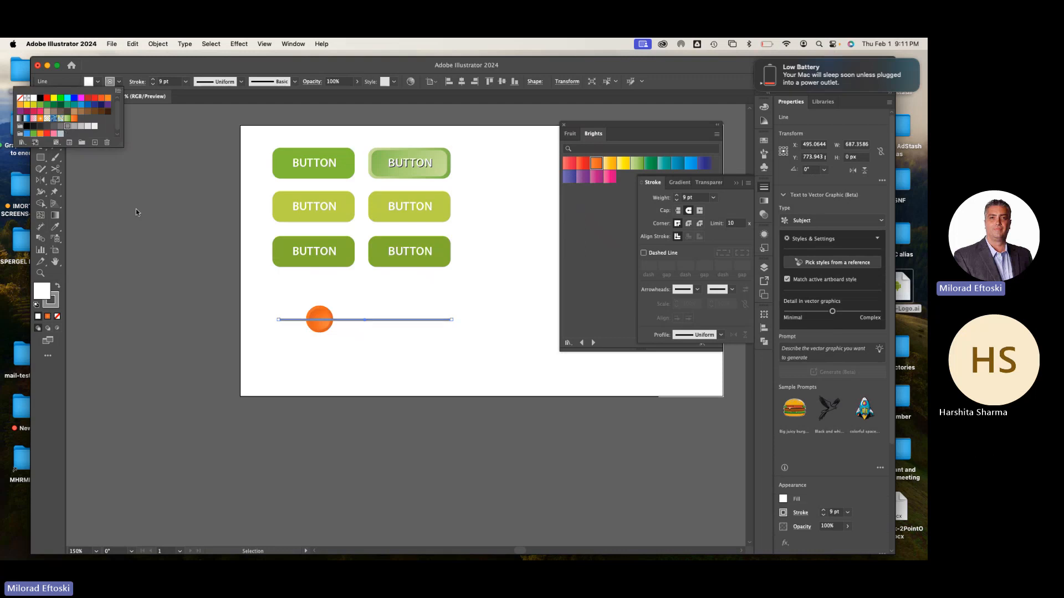
pyautogui.click(181, 268)
# Bring the grouped orange circle in front of the gray line
pyautogui.click(277, 367)
pyautogui.click(325, 328)
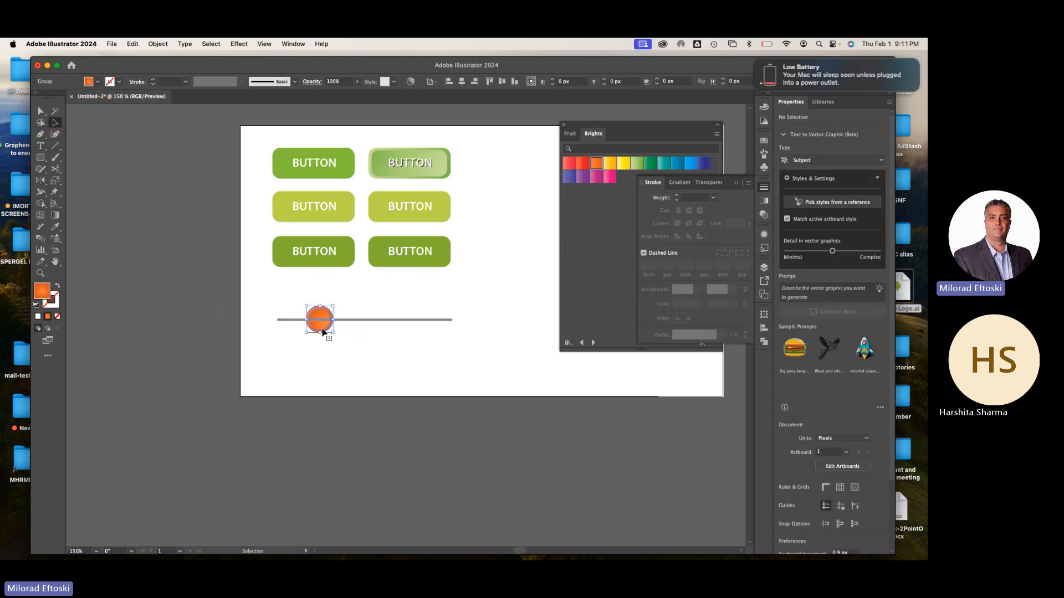
pyautogui.click(423, 383)
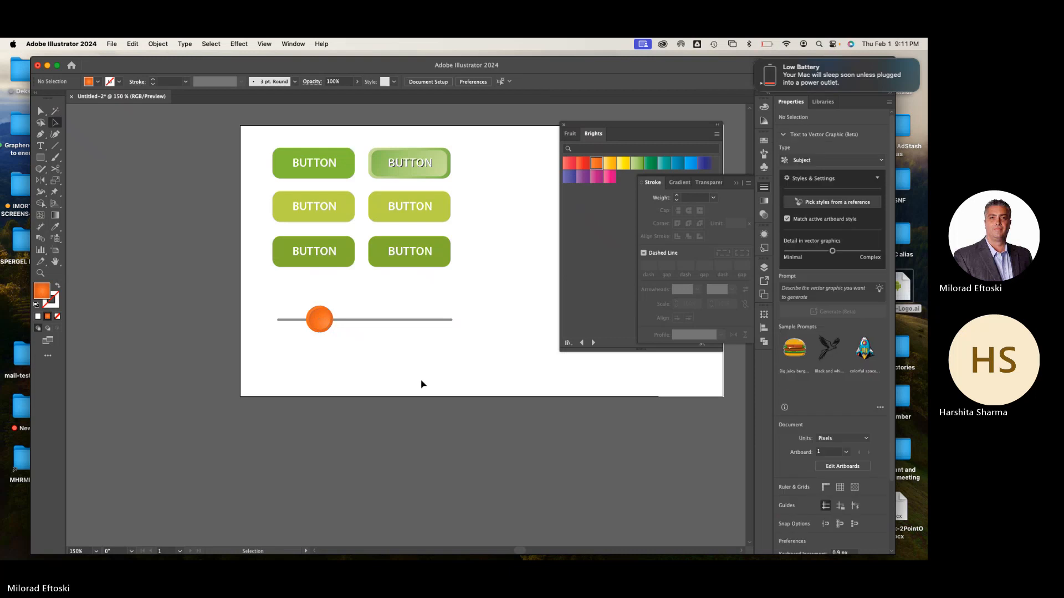
# Duplicate the slider about 127 px below the original and repeat the duplication for a third slider
pyautogui.hscroll(3, 392, 373)
pyautogui.scroll(-2, 392, 373)
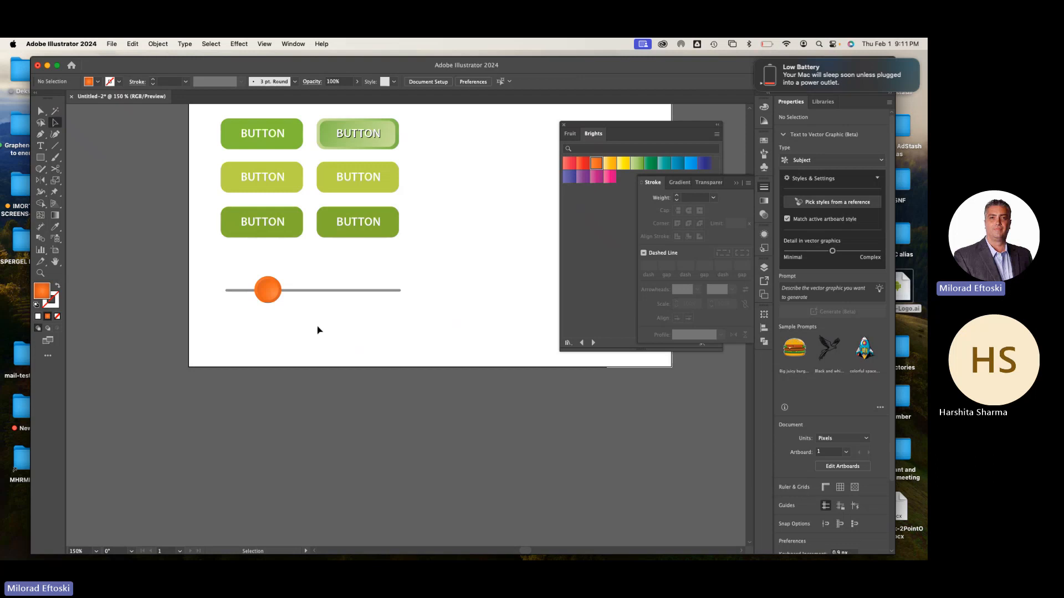
pyautogui.moveTo(319, 333); pyautogui.dragTo(234, 267)
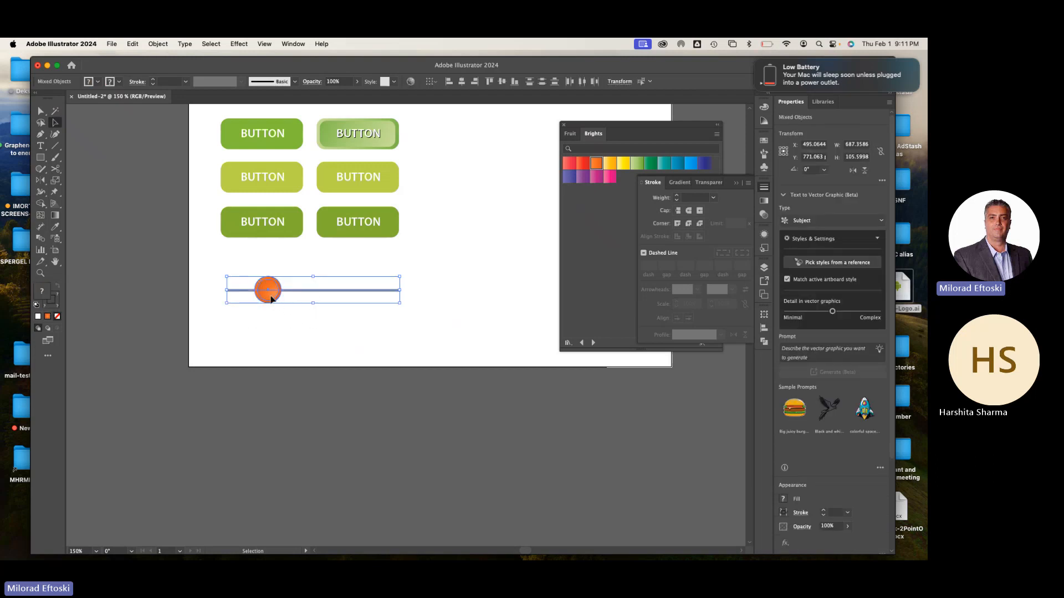
pyautogui.moveTo(266, 299); pyautogui.dragTo(267, 331)
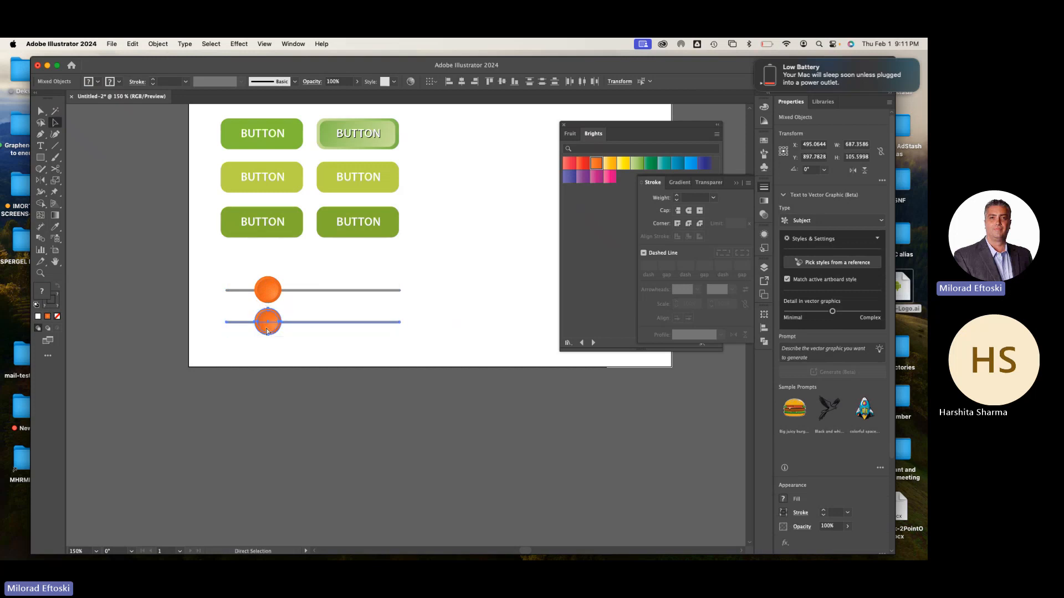
pyautogui.hotkey('ctrl', 'd')
# Move the three sliders up within the artboard and shift the second and third knobs progressively further right along their lines
pyautogui.click(347, 400)
pyautogui.moveTo(364, 430); pyautogui.dragTo(340, 347)
pyautogui.click(258, 436)
pyautogui.moveTo(299, 317); pyautogui.dragTo(307, 317)
pyautogui.click(330, 401)
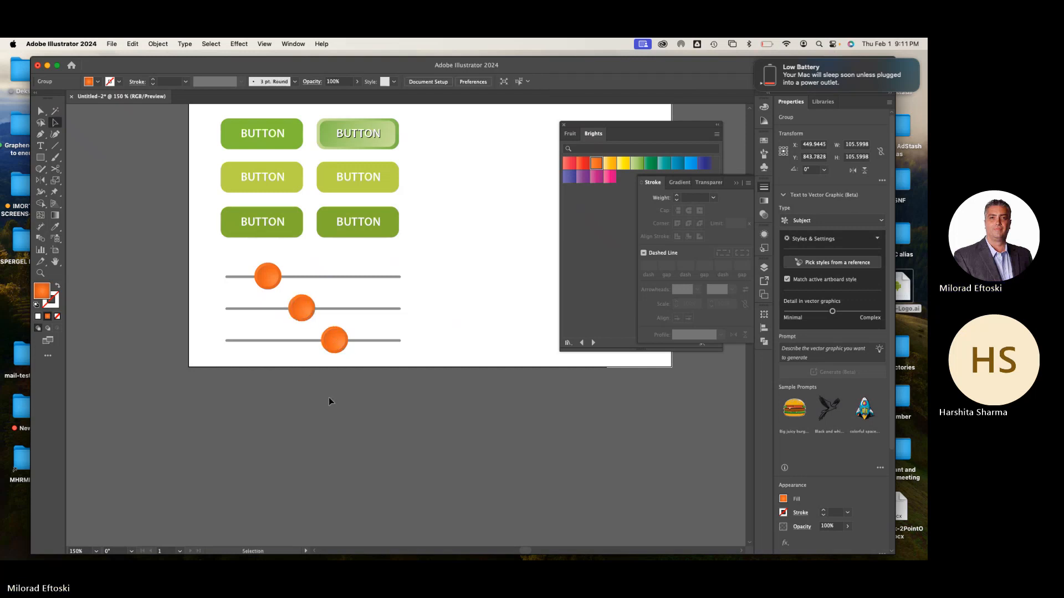
pyautogui.press('super+minus')
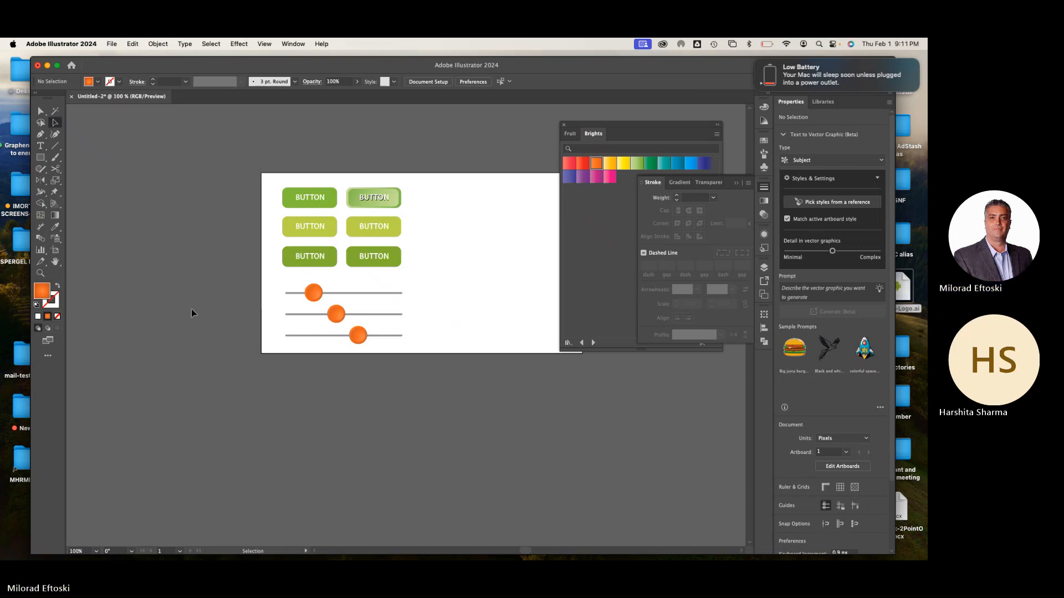
# Check the Mac's battery status in System Settings and close the settings window
pyautogui.click(765, 60)
pyautogui.click(765, 45)
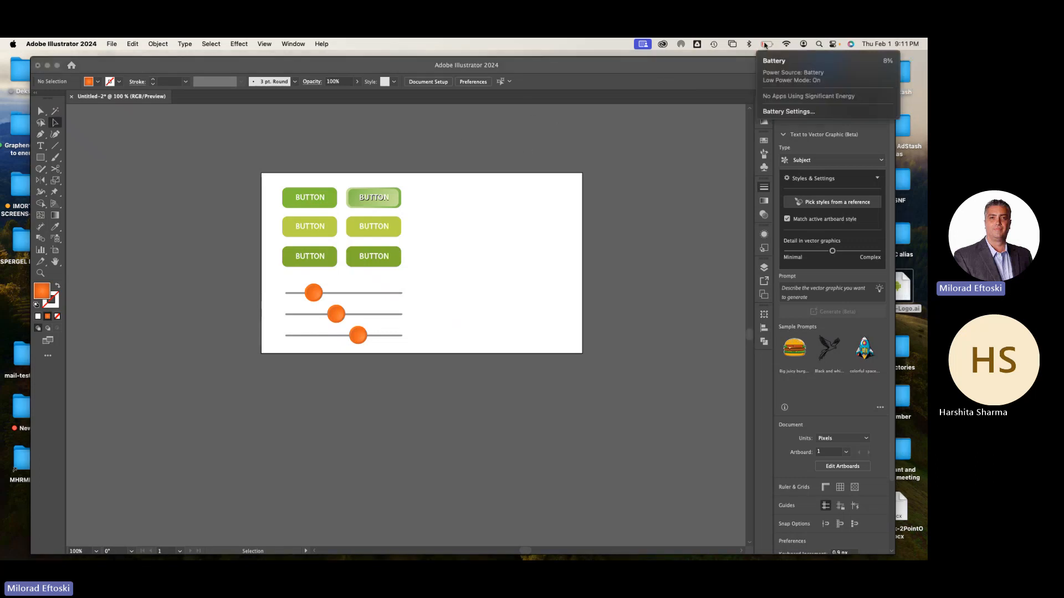
pyautogui.click(660, 189)
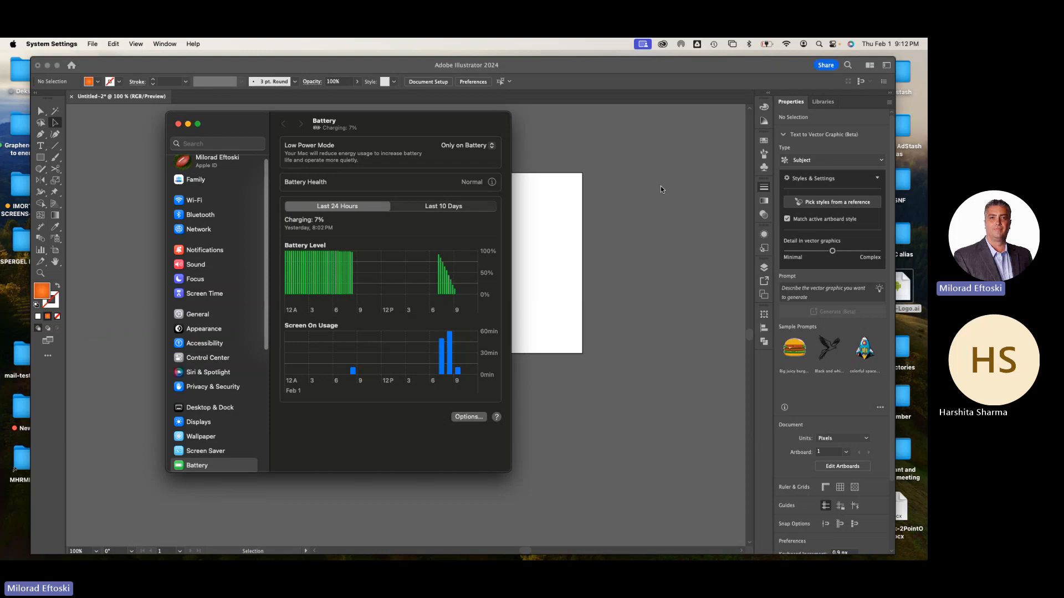
pyautogui.click(177, 123)
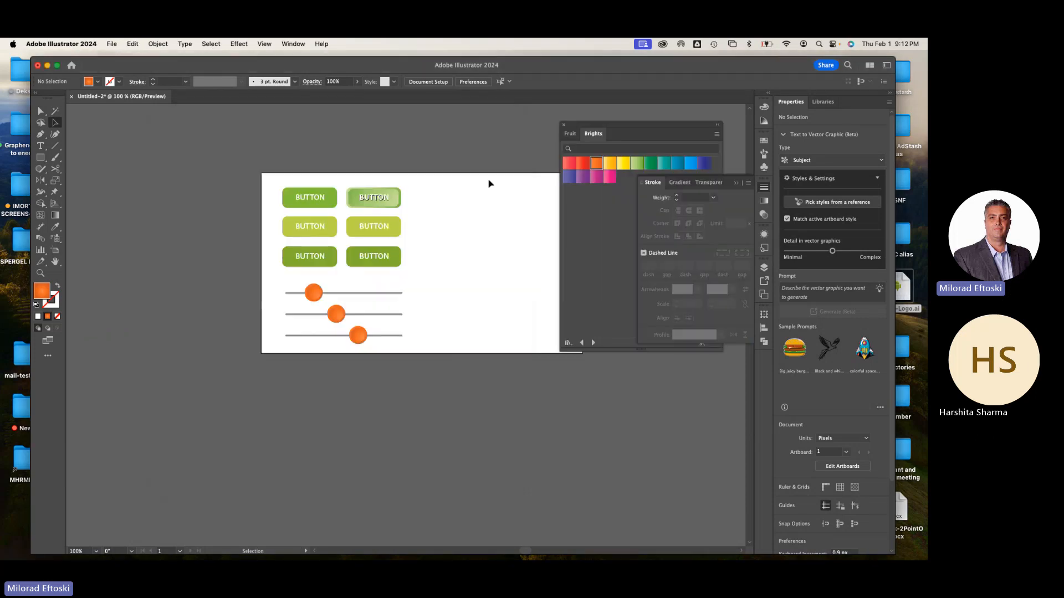
# Hide the stroke settings and close the Brights swatch library to clear the area around the artboard
pyautogui.click(763, 188)
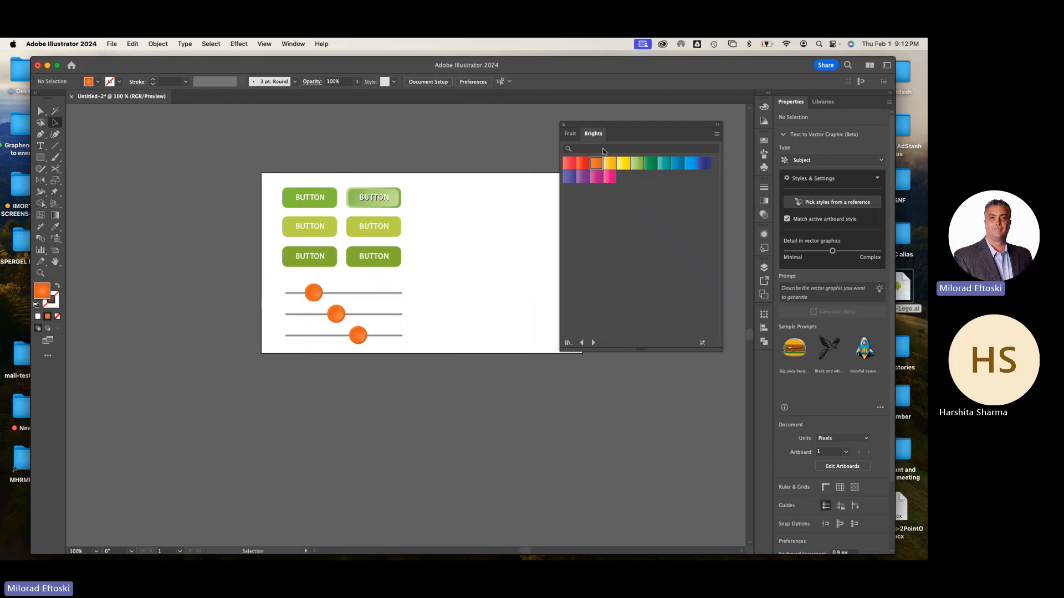
pyautogui.click(564, 125)
pyautogui.moveTo(488, 256); pyautogui.dragTo(467, 261)
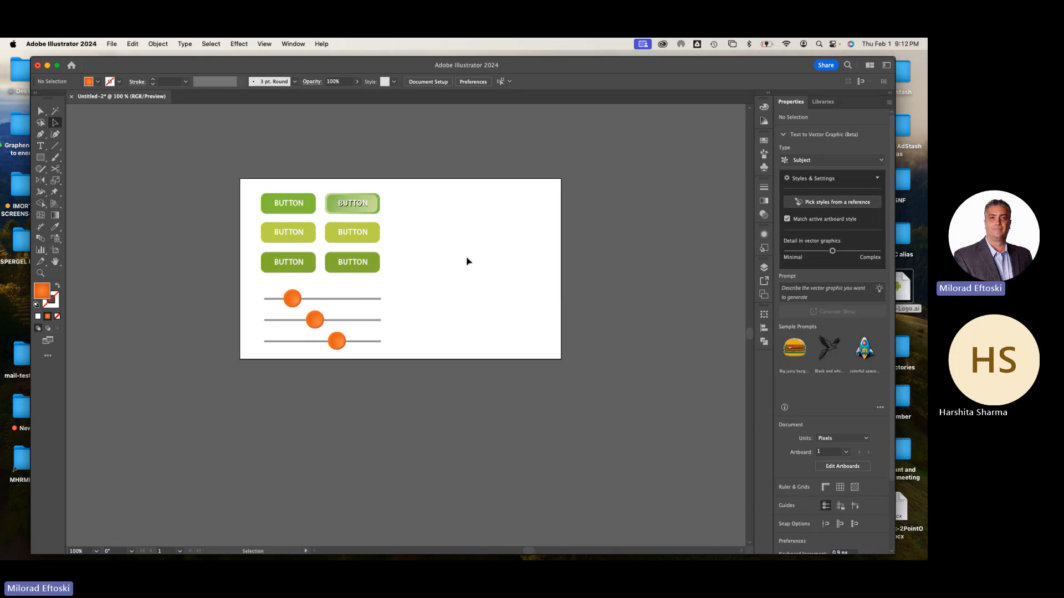
# Save the document to the Desktop as UI Kkit Demo.ai in Adobe Illustrator format, with the Illustrator 2020 version options
pyautogui.click(111, 43)
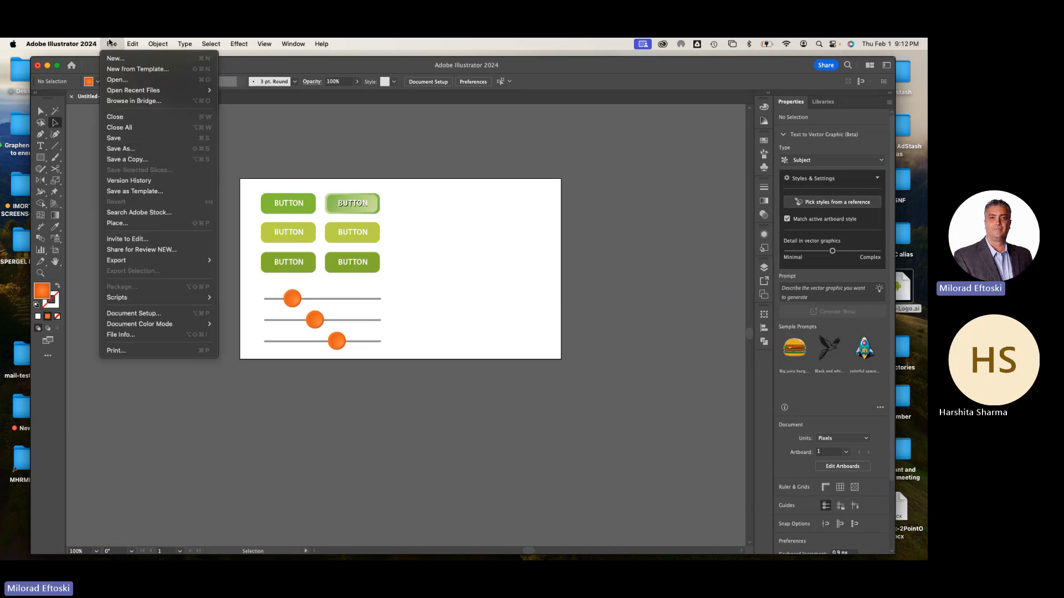
pyautogui.click(167, 151)
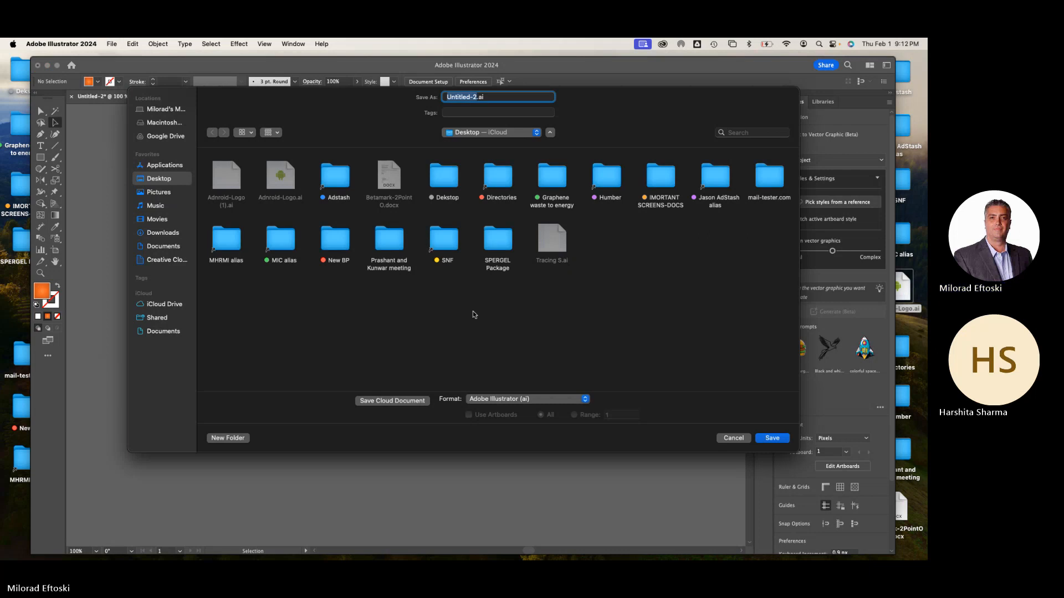
pyautogui.write('UI Kit')
pyautogui.press('BackSpace')
pyautogui.press('BackSpace')
pyautogui.press('BackSpace')
pyautogui.press('BackSpace')
pyautogui.write('Kkit Demo')
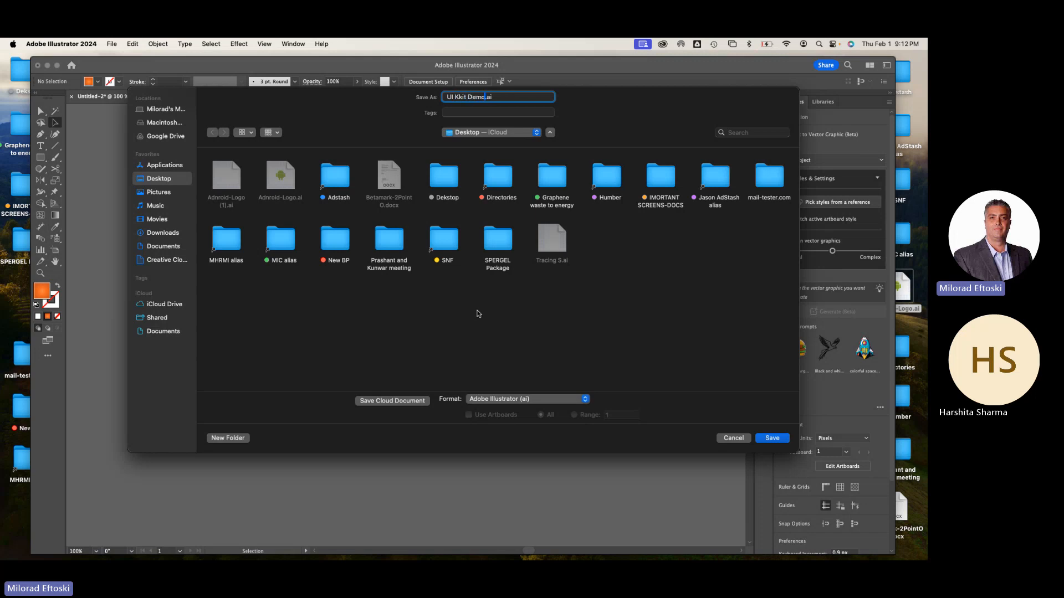
pyautogui.click(776, 438)
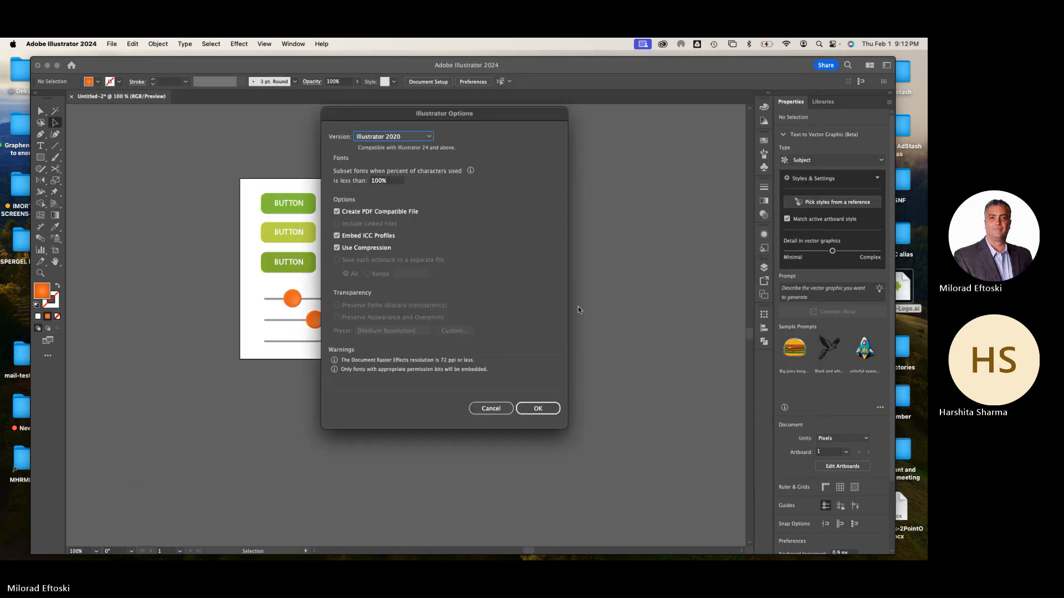
pyautogui.click(542, 411)
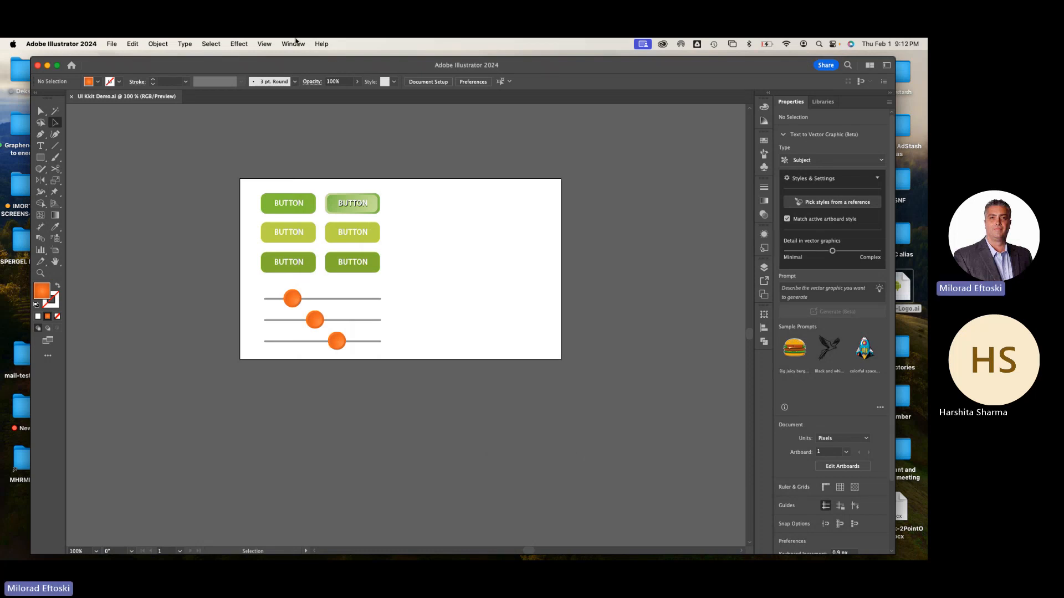
# Open the Web Icons symbol library and enlarge it beside the artboard so all of its icons fit
pyautogui.click(294, 43)
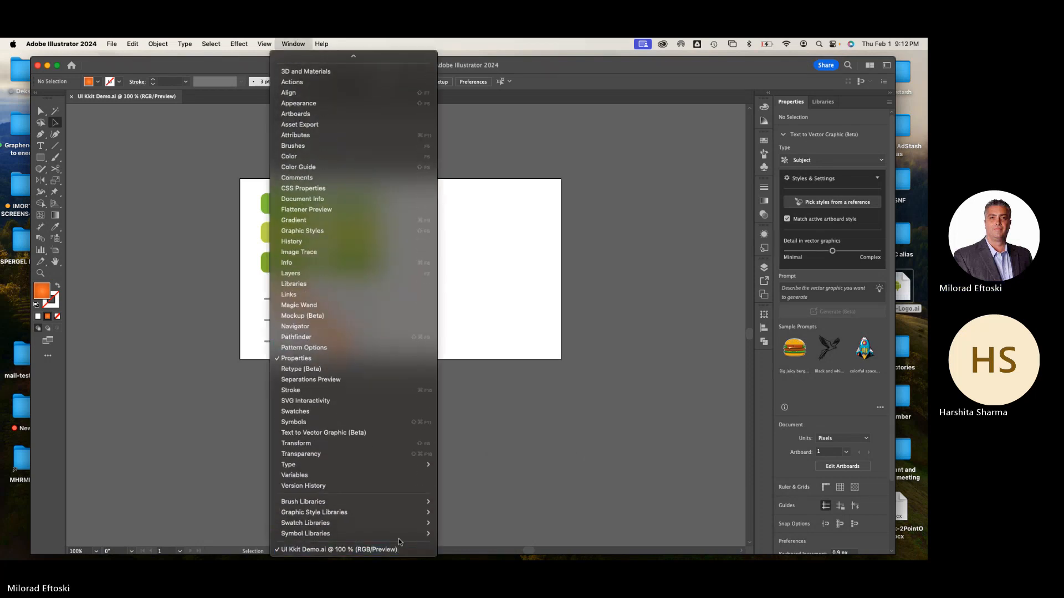
pyautogui.moveTo(394, 536)
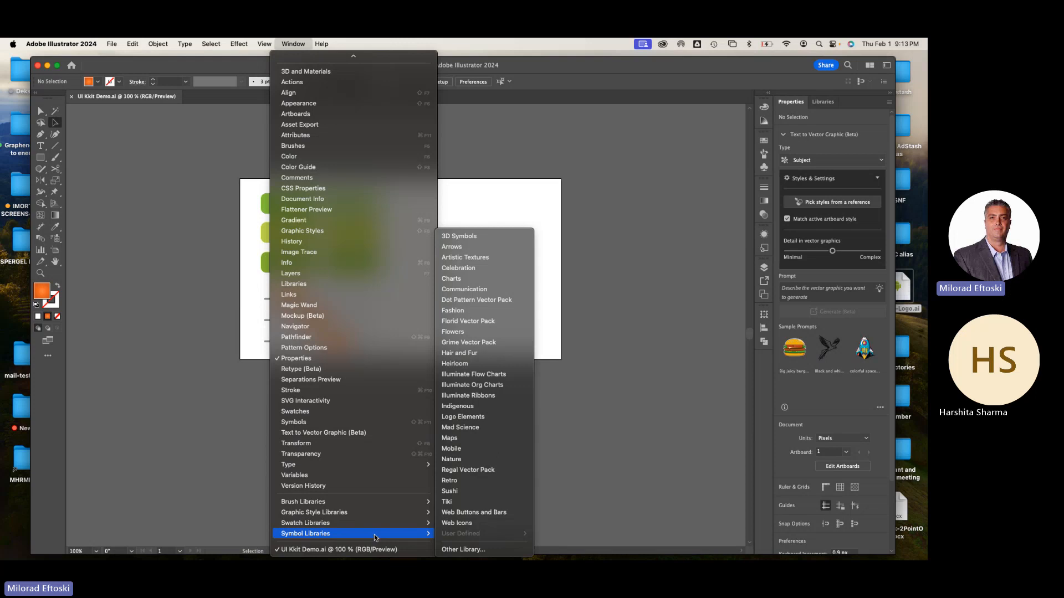
pyautogui.click(470, 524)
pyautogui.moveTo(496, 281); pyautogui.dragTo(557, 184)
pyautogui.moveTo(583, 256); pyautogui.dragTo(661, 410)
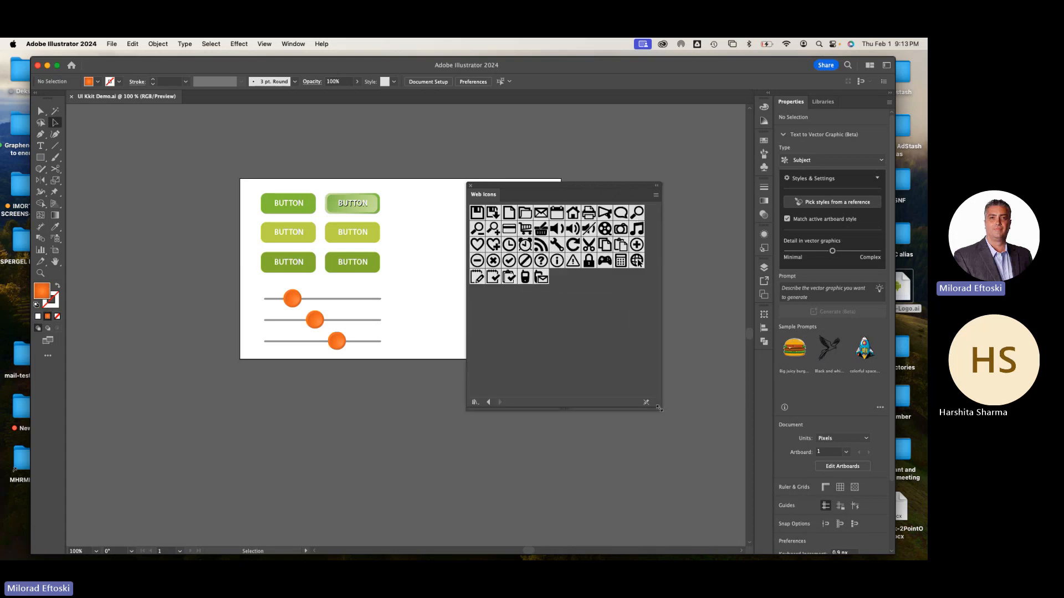
# Try the Large List View for the Web Icons library and return to Thumbnail View
pyautogui.click(656, 196)
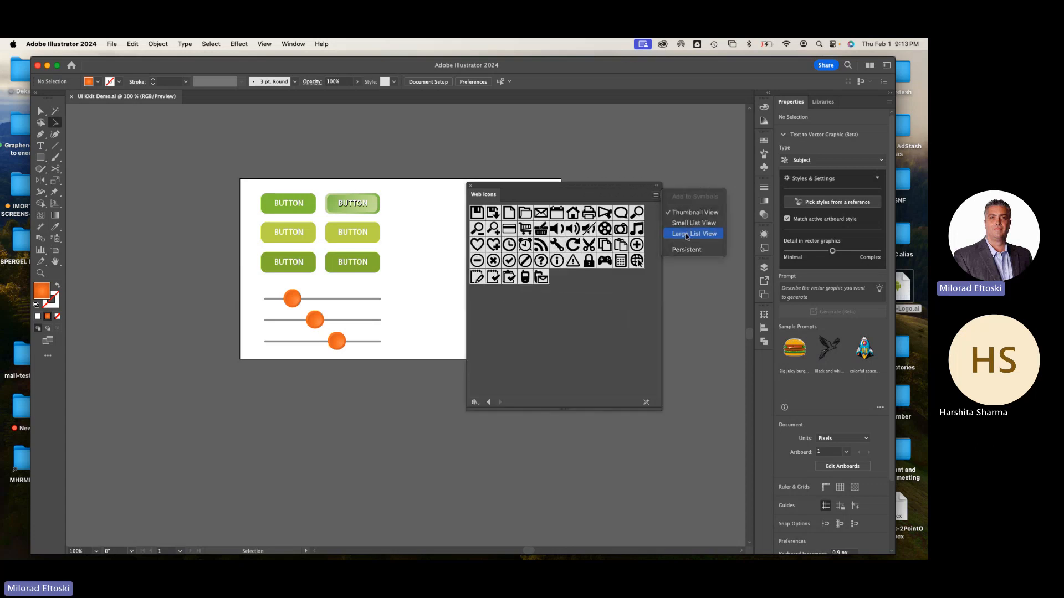
pyautogui.click(686, 234)
pyautogui.click(656, 195)
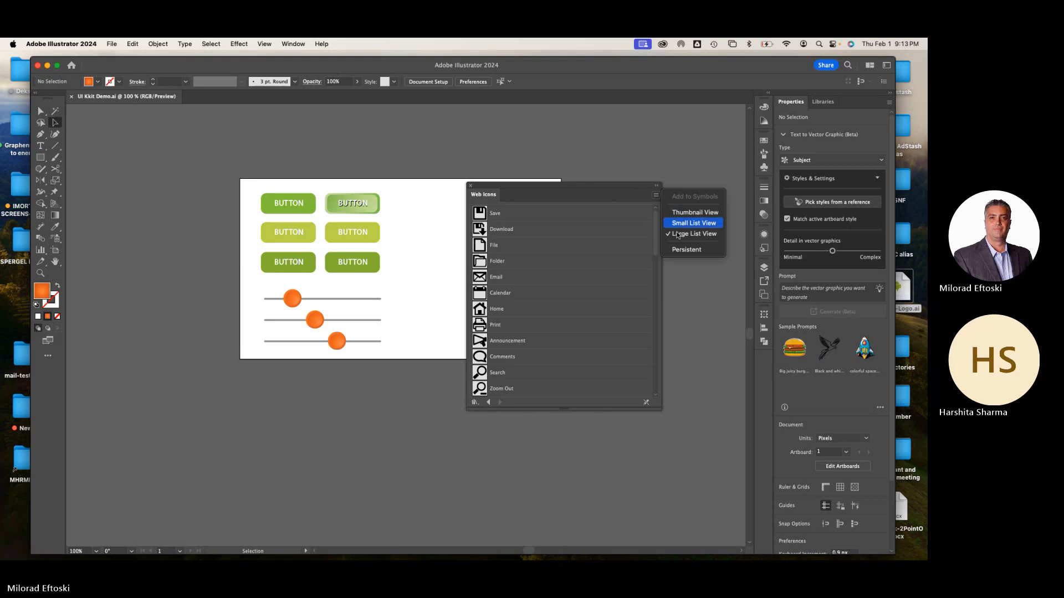
pyautogui.click(680, 214)
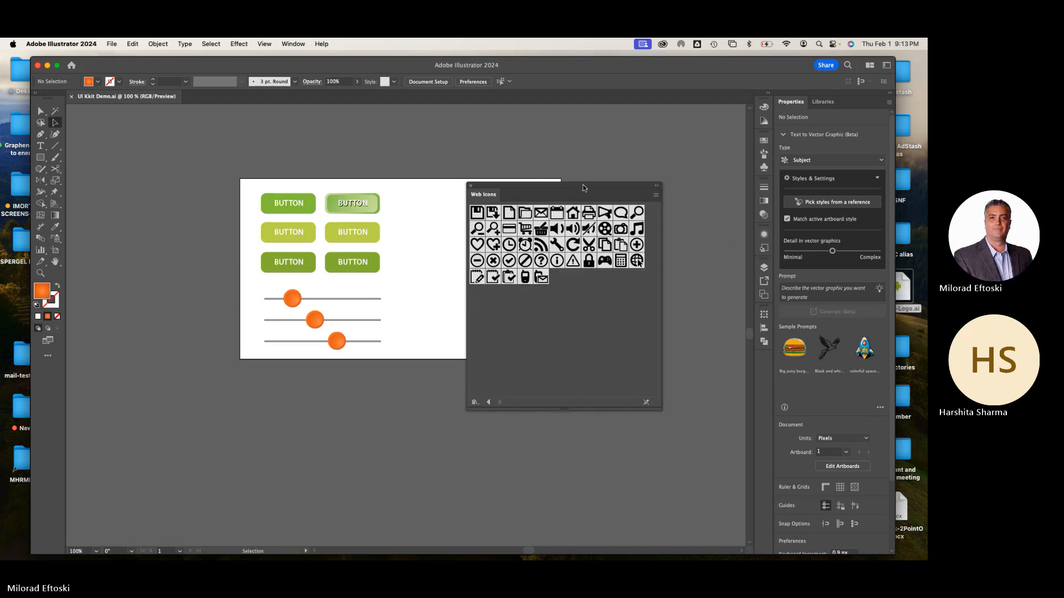
# Place the magnifying-glass search symbol beside the upper buttons, scaled to about 181 by 176 px
pyautogui.moveTo(582, 189); pyautogui.dragTo(614, 132)
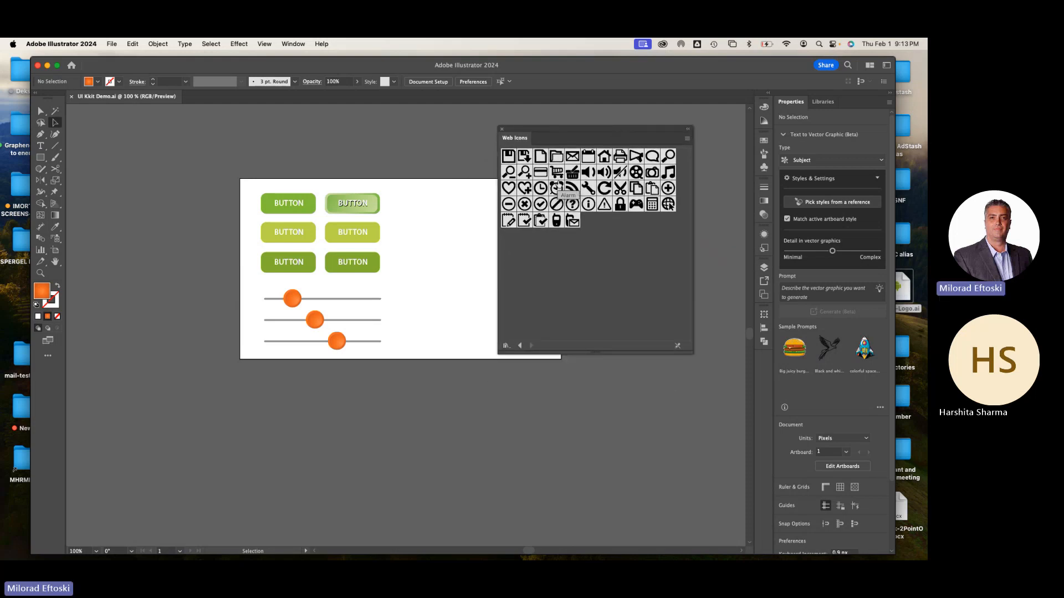
pyautogui.moveTo(668, 156); pyautogui.dragTo(409, 224)
pyautogui.click(455, 281)
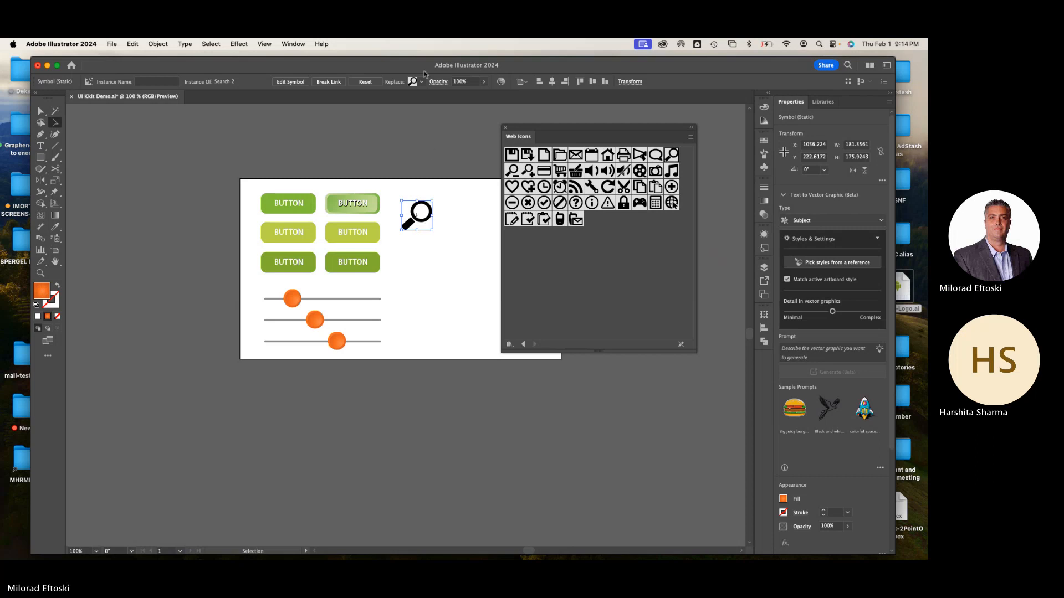
pyautogui.moveTo(534, 144); pyautogui.dragTo(549, 141)
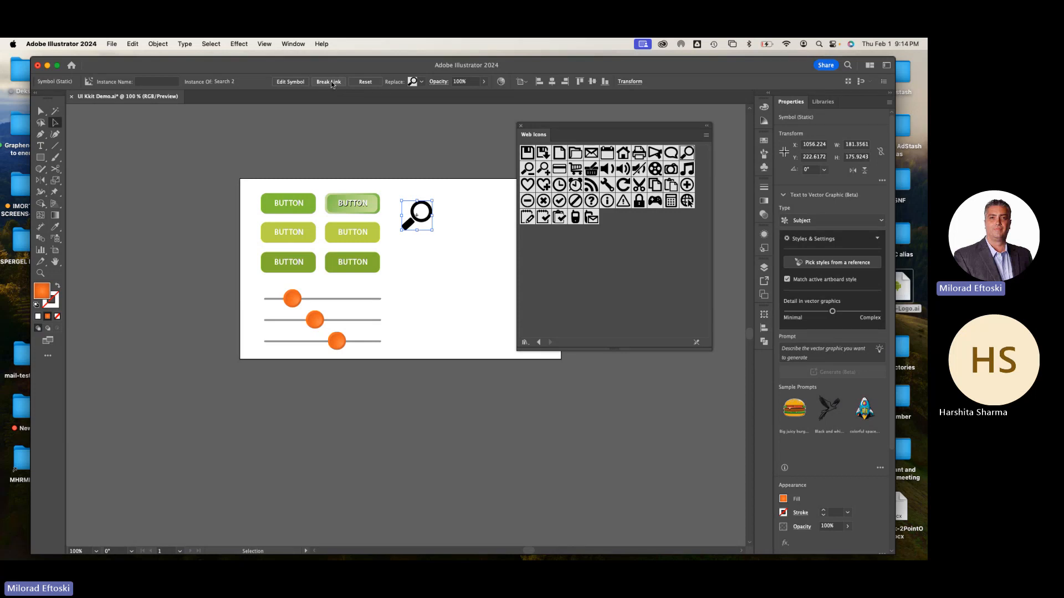
# Break the magnifying glass's link to its symbol and fill the icon with orange
pyautogui.click(334, 83)
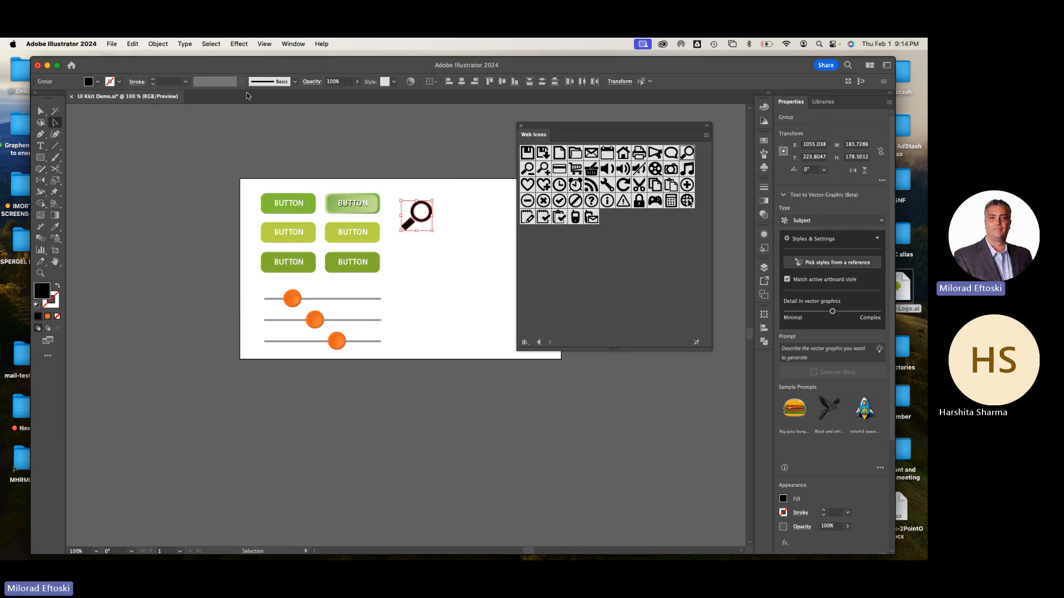
pyautogui.click(97, 82)
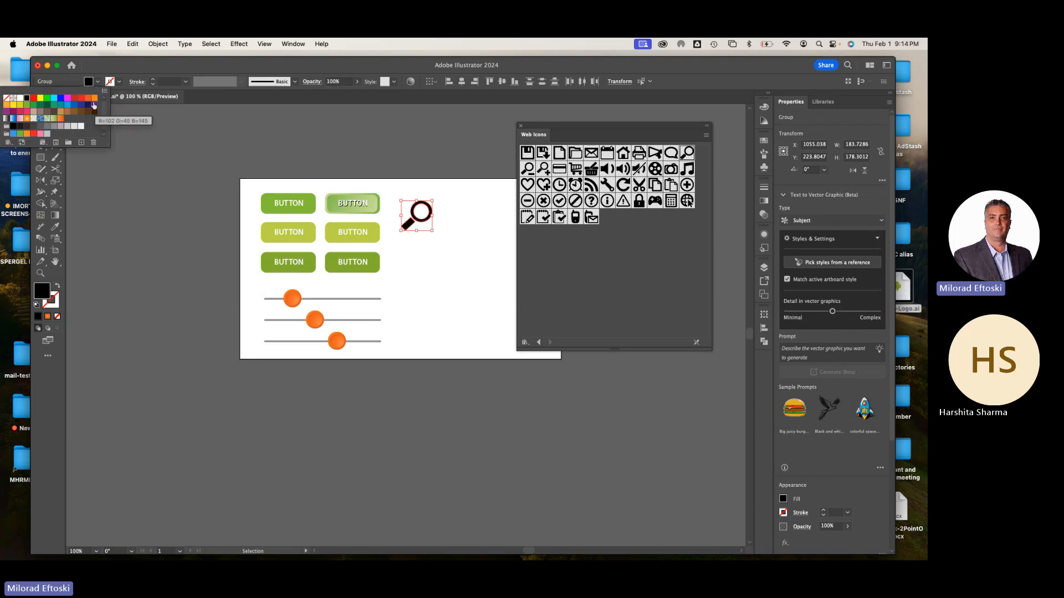
pyautogui.click(86, 123)
pyautogui.click(181, 197)
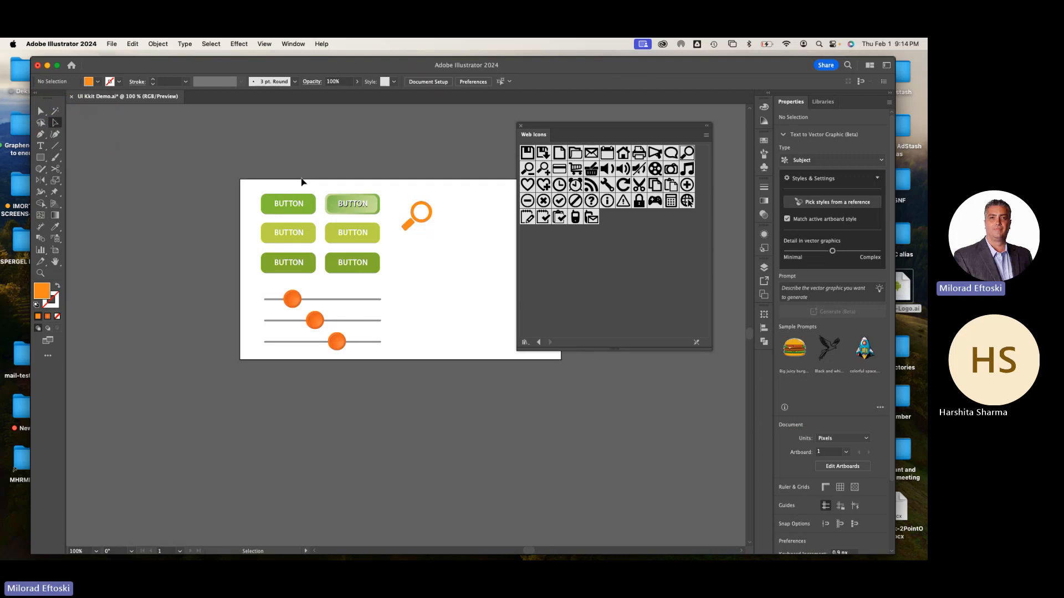
# Try out the Phone symbol below the magnifying glass, scaled to about 301 px wide, and delete it
pyautogui.moveTo(578, 220); pyautogui.dragTo(442, 305)
pyautogui.click(514, 385)
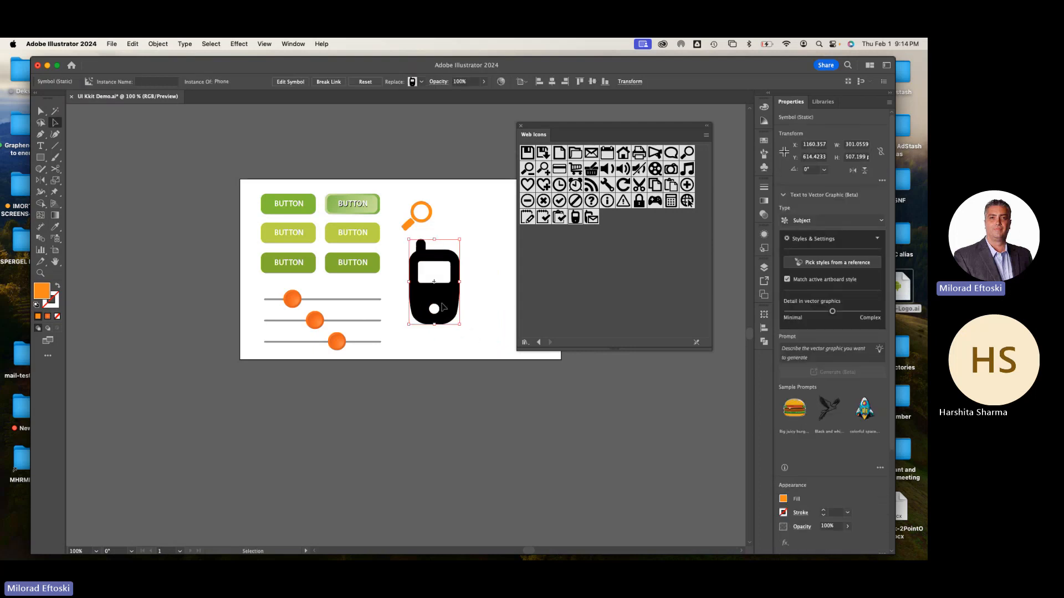
pyautogui.press('Delete')
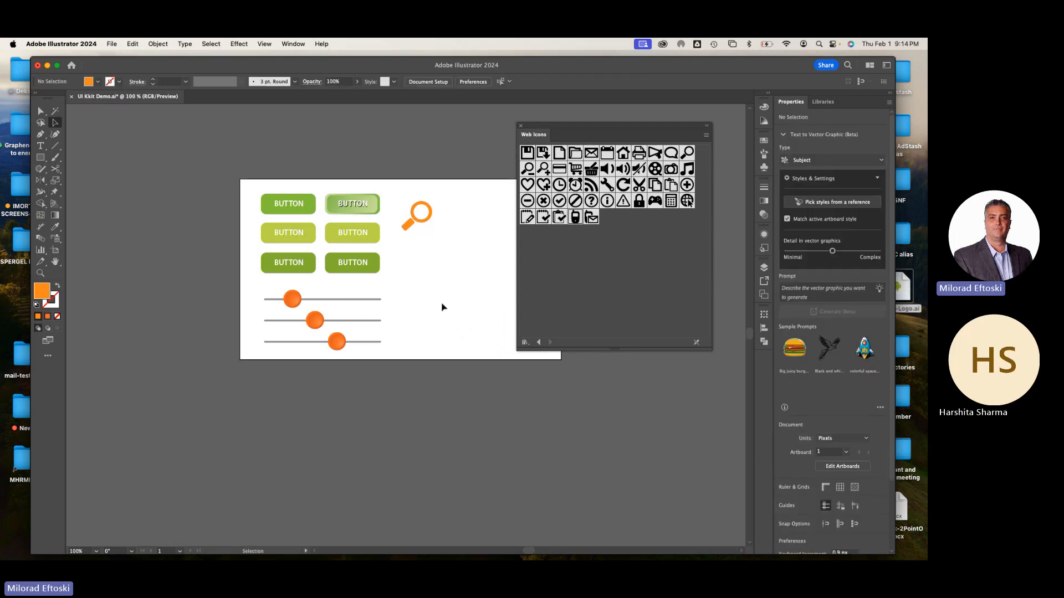
# Try out the padlock and house symbols on the empty part of the artboard, deleting each one
pyautogui.moveTo(639, 202); pyautogui.dragTo(371, 262)
pyautogui.click(435, 280)
pyautogui.moveTo(373, 264); pyautogui.dragTo(408, 268)
pyautogui.press('Delete')
pyautogui.moveTo(622, 153); pyautogui.dragTo(465, 227)
pyautogui.press('Delete')
# Try out the Comments symbol at about 270 by 235 px, delete it, and try the printer symbol
pyautogui.moveTo(670, 153); pyautogui.dragTo(452, 277)
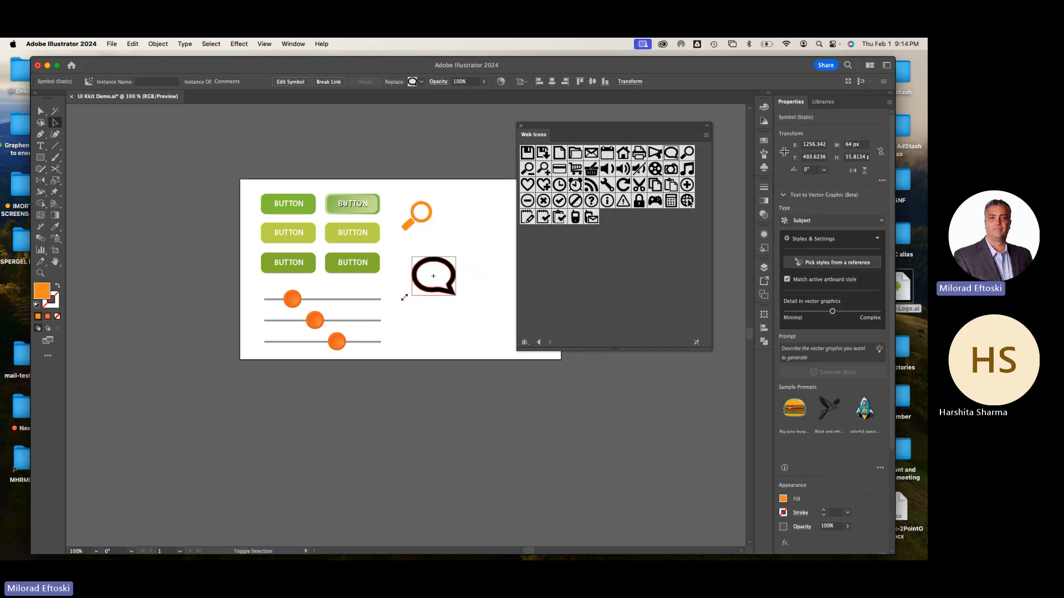
pyautogui.click(447, 337)
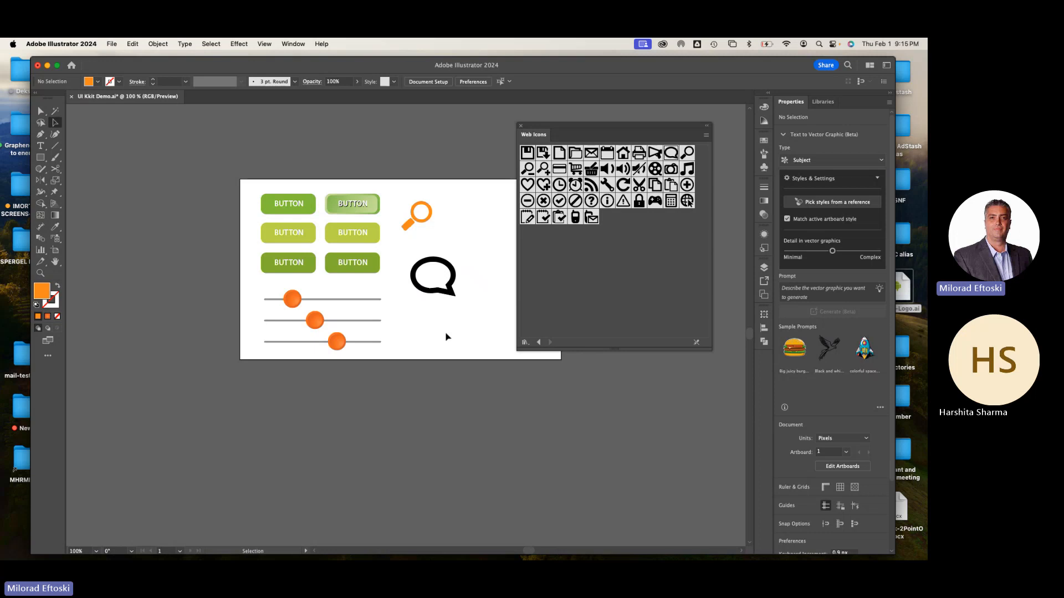
pyautogui.click(438, 291)
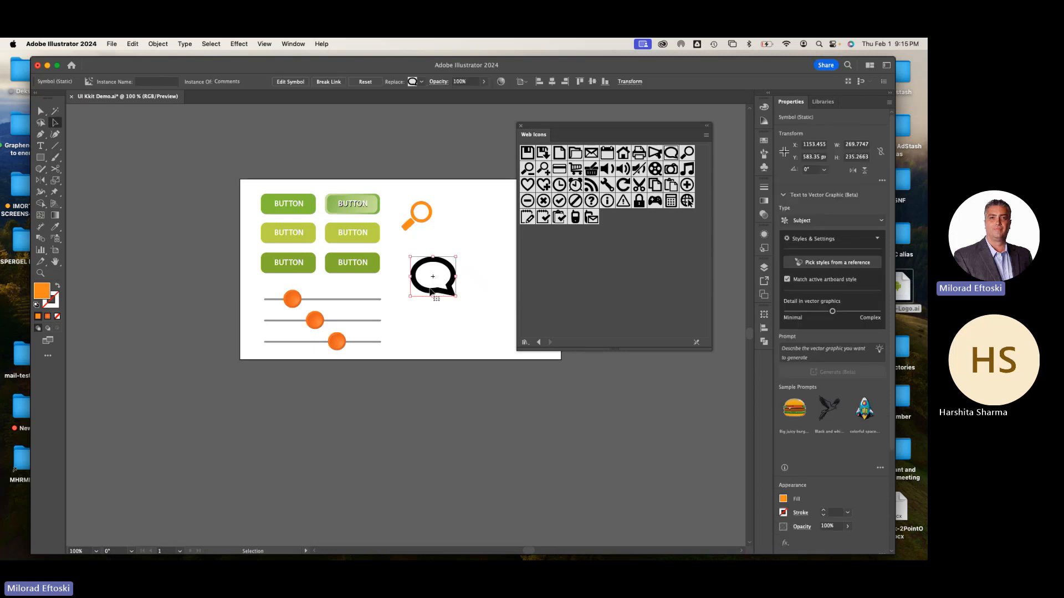
pyautogui.press('Delete')
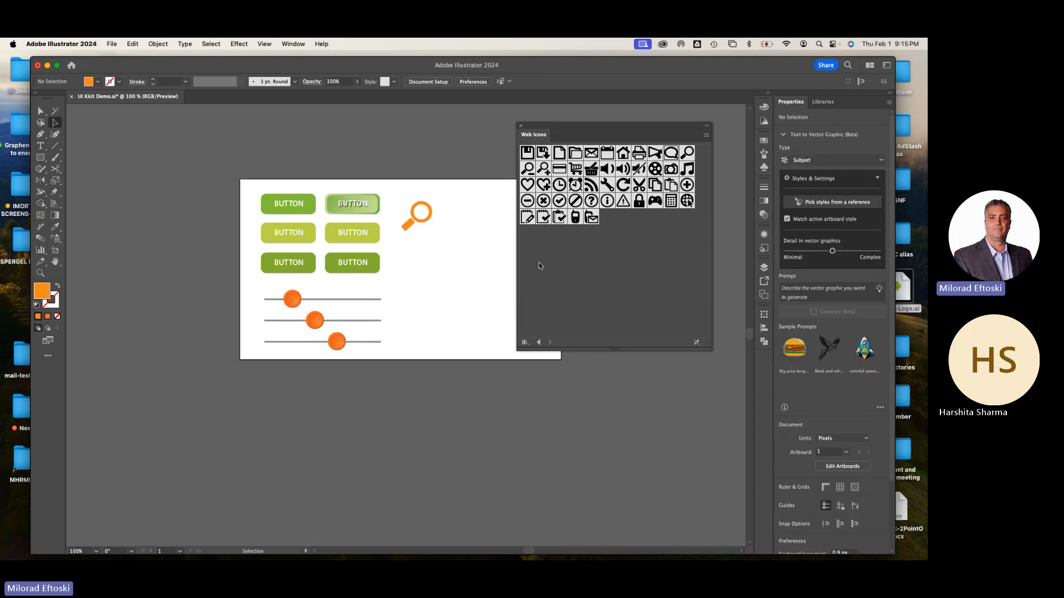
pyautogui.moveTo(639, 153); pyautogui.dragTo(445, 287)
# Switch the symbol library to Web Buttons and Bars and lengthen it to show all of its symbols
pyautogui.moveTo(578, 127); pyautogui.dragTo(584, 112)
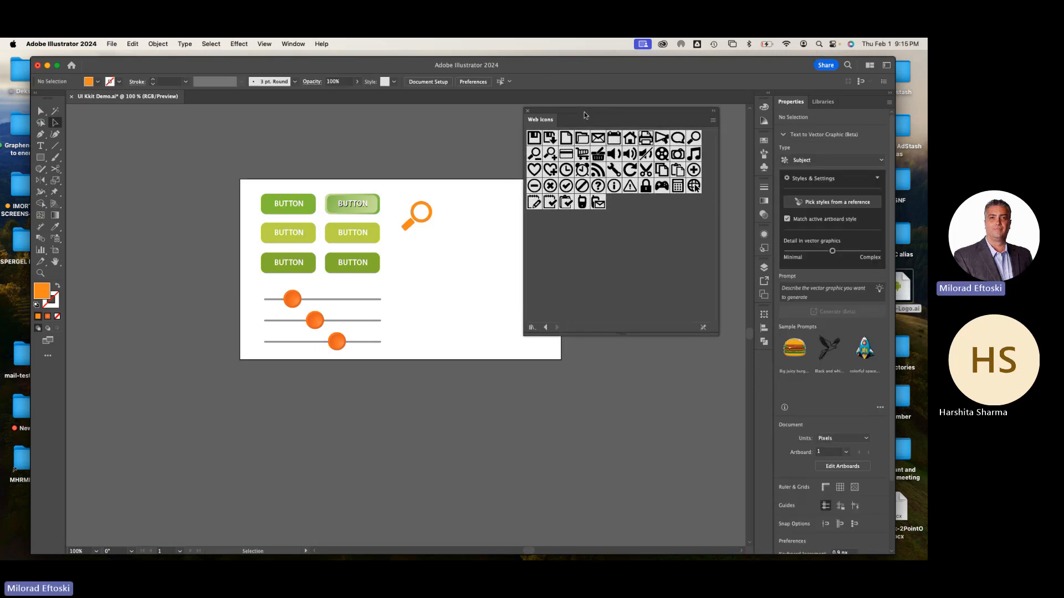
pyautogui.click(546, 328)
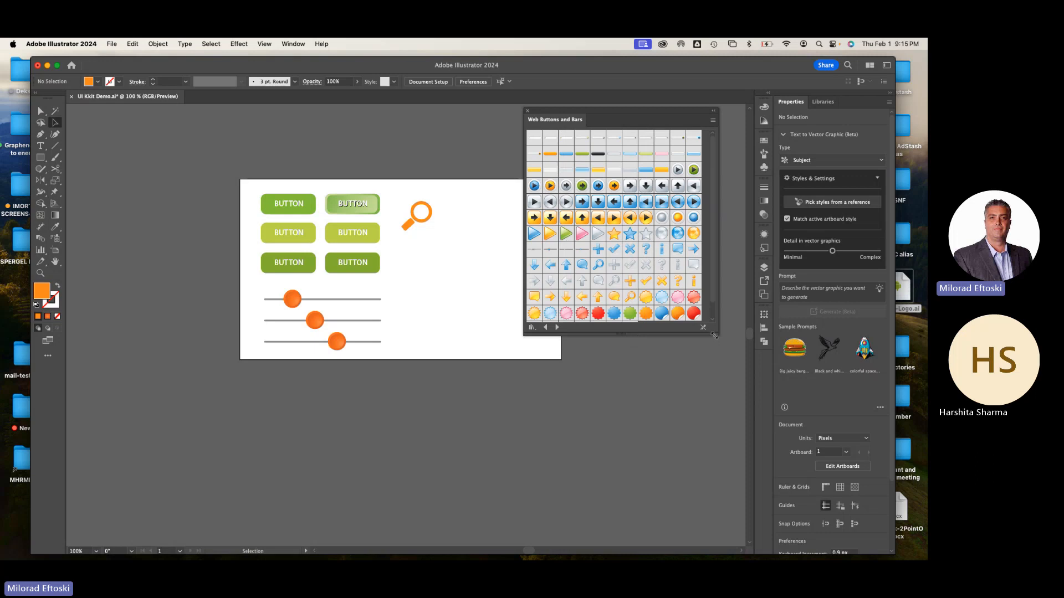
pyautogui.moveTo(718, 335); pyautogui.dragTo(717, 436)
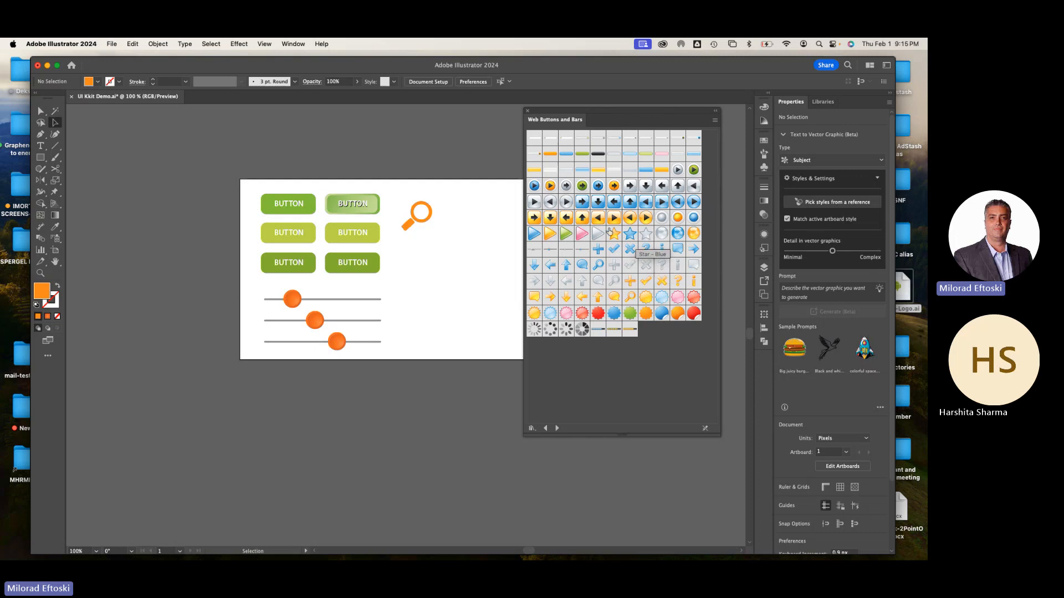
# Place the Tab 1 - Grey symbol, scaled to about 463 by 133 px, and stand it on the artboard's upper edge
pyautogui.click(566, 169)
pyautogui.moveTo(455, 262); pyautogui.dragTo(454, 263)
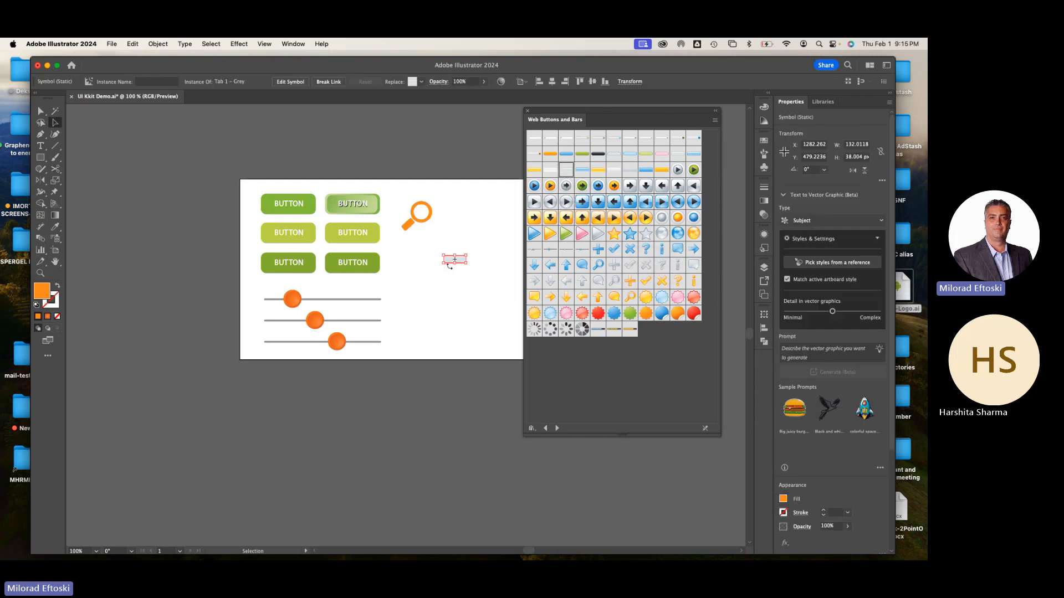
pyautogui.scroll(2, 436, 351)
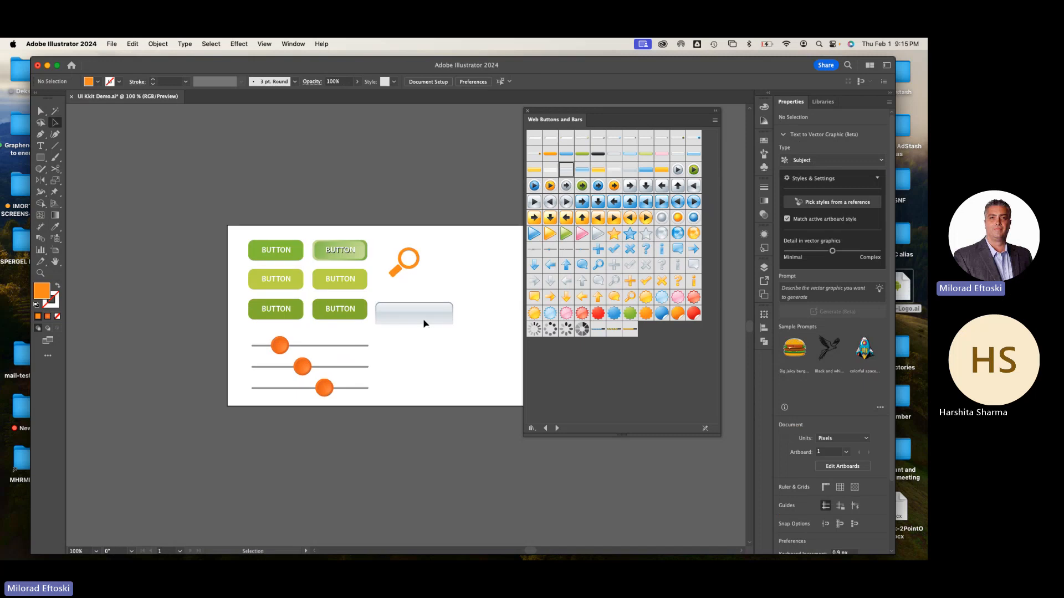
pyautogui.moveTo(423, 318); pyautogui.dragTo(403, 219)
pyautogui.moveTo(431, 255); pyautogui.dragTo(392, 252)
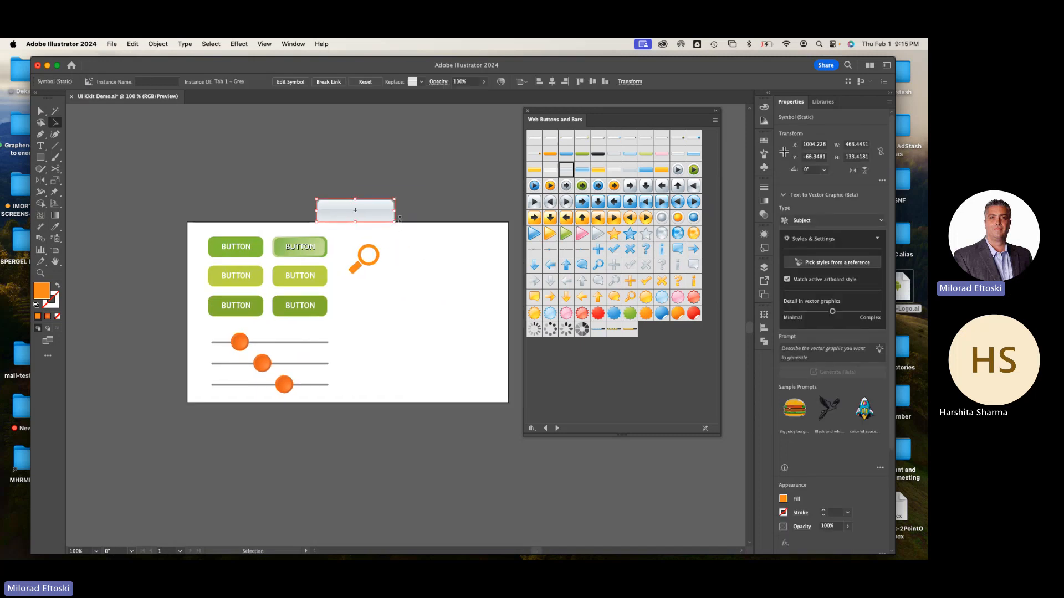
# Scale the grey tab down and duplicate it sideways into a row of four evenly spaced tabs
pyautogui.moveTo(317, 199); pyautogui.dragTo(336, 217)
pyautogui.press('super+d')
pyautogui.press('super+d')
pyautogui.click(342, 143)
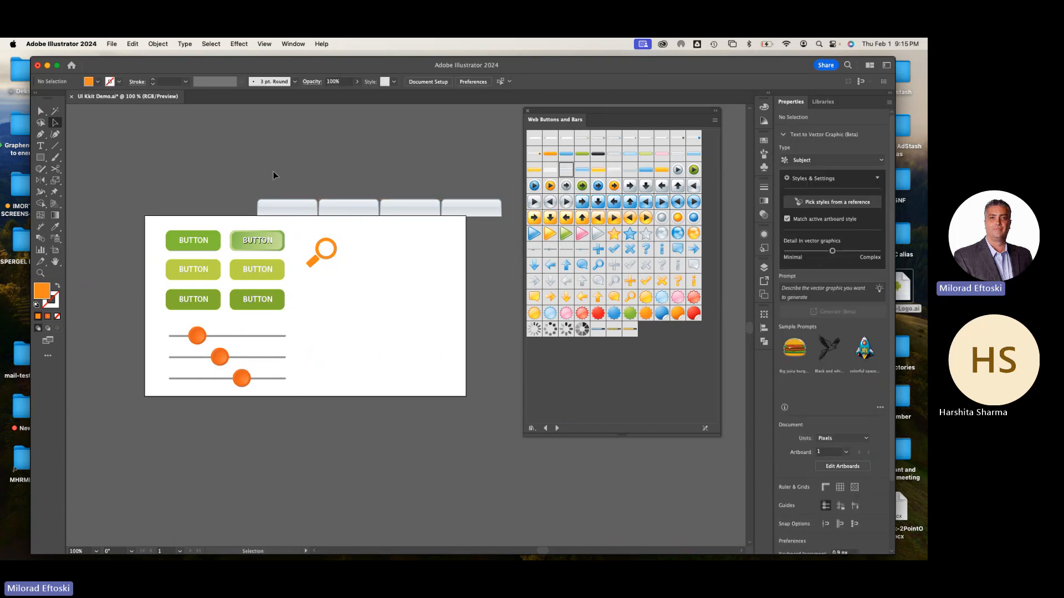
# Shift the row of four grey tabs left so that it fits within the artboard's width
pyautogui.moveTo(274, 172); pyautogui.dragTo(421, 209)
pyautogui.click(441, 169)
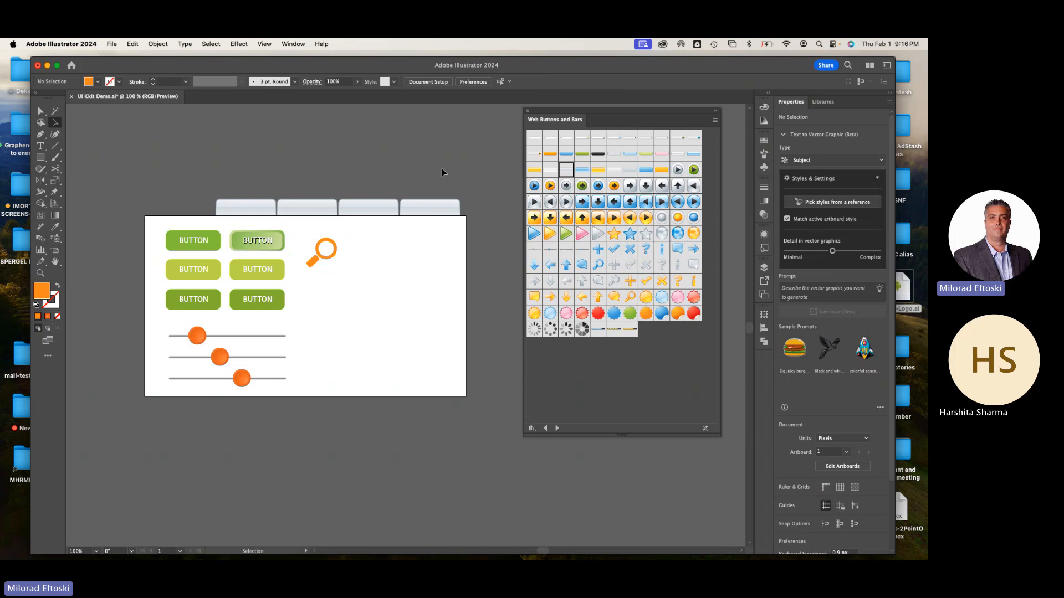
pyautogui.scroll(2, 348, 213)
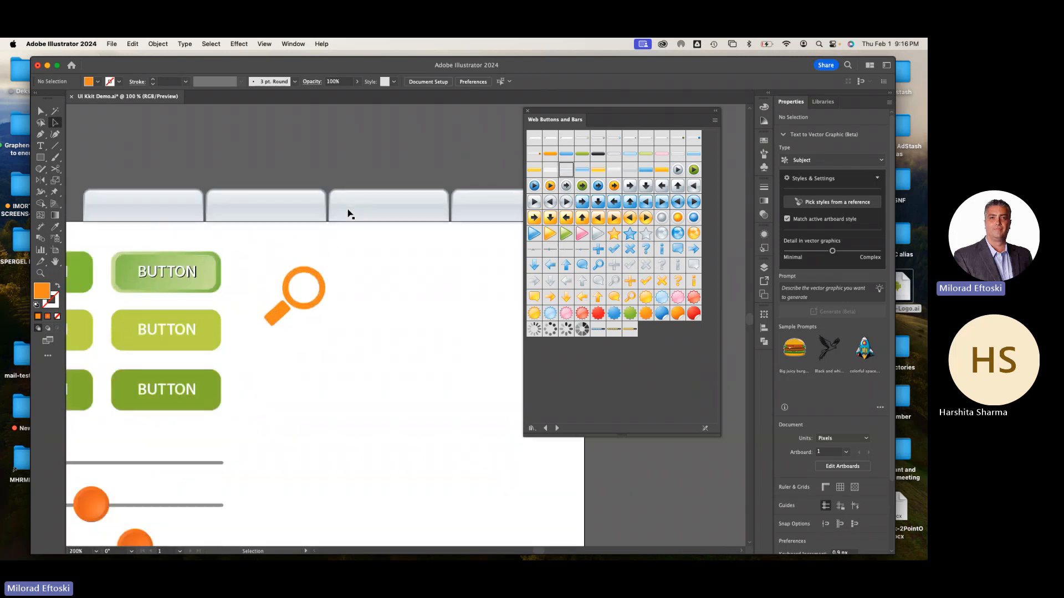
pyautogui.scroll(-2, 348, 213)
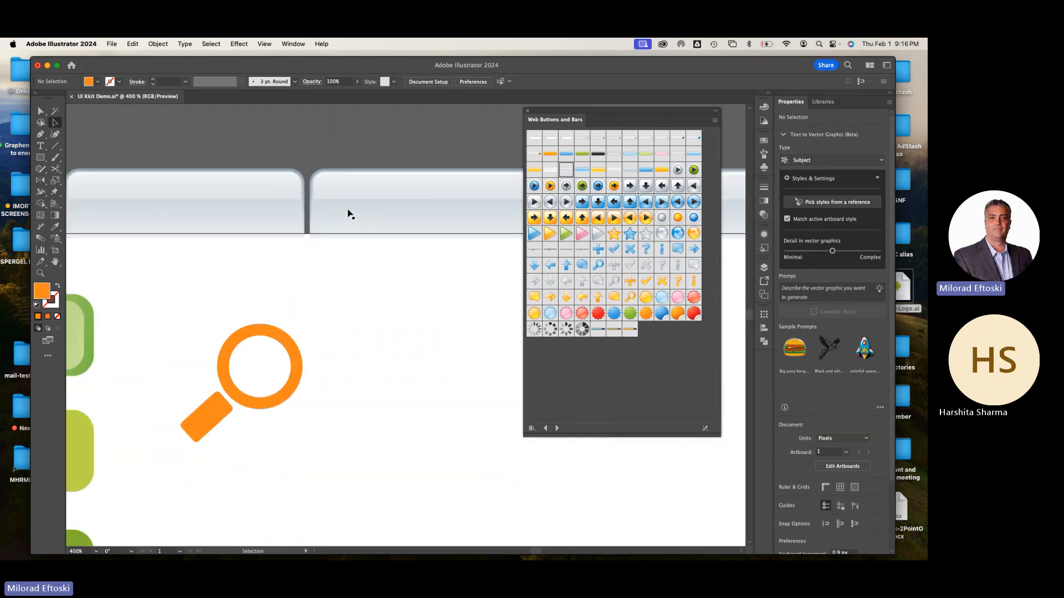
# Place the Bullet 1 - Grey arrow symbol below the search icon as a spaced pair, one facing left and one facing right
pyautogui.scroll(-2, 348, 213)
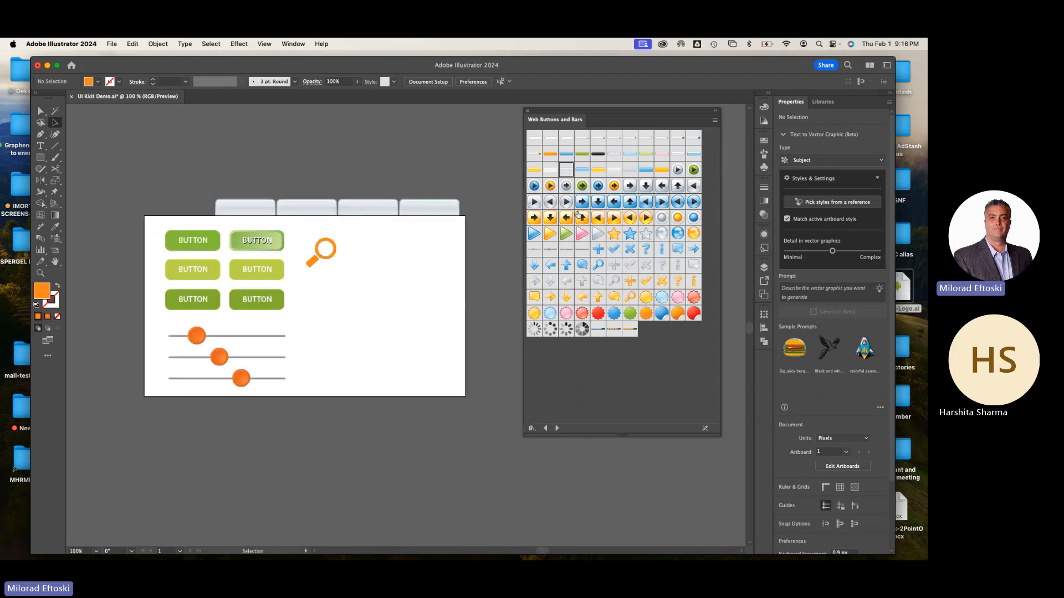
pyautogui.scroll(1, 503, 209)
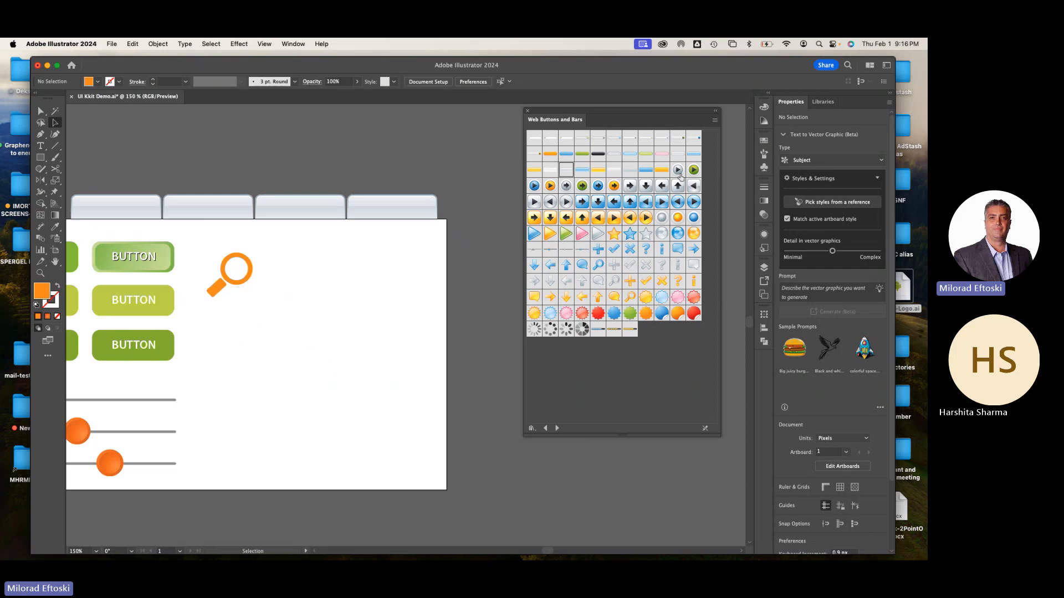
pyautogui.moveTo(678, 170); pyautogui.dragTo(246, 331)
pyautogui.click(365, 344)
pyautogui.click(311, 326)
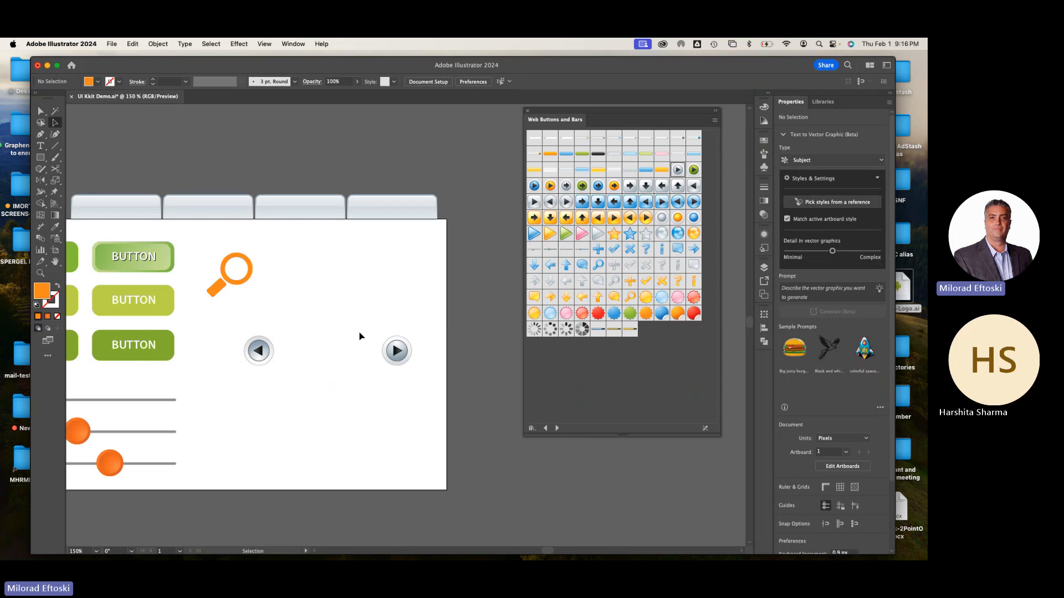
pyautogui.moveTo(347, 383); pyautogui.dragTo(411, 361)
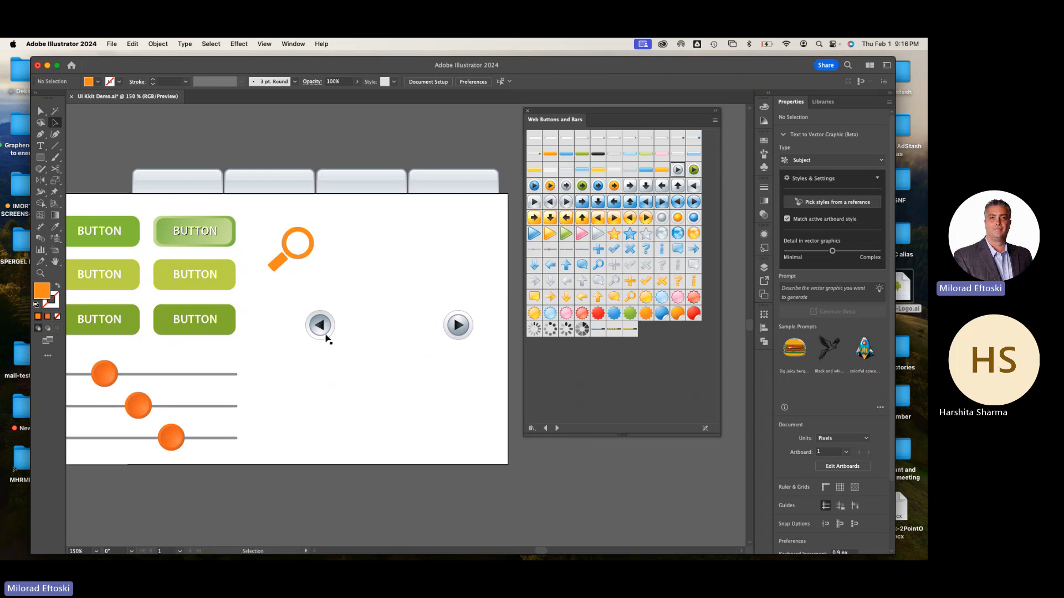
# Break the symbol link of the left-facing grey arrow button
pyautogui.scroll(5, 326, 338)
pyautogui.click(310, 327)
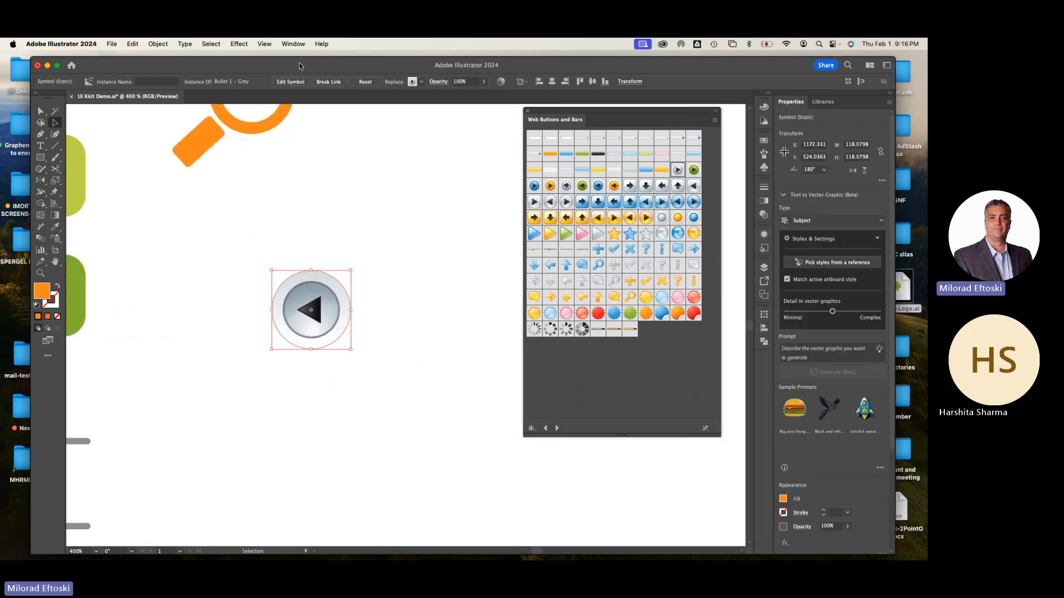
pyautogui.click(329, 81)
pyautogui.click(363, 205)
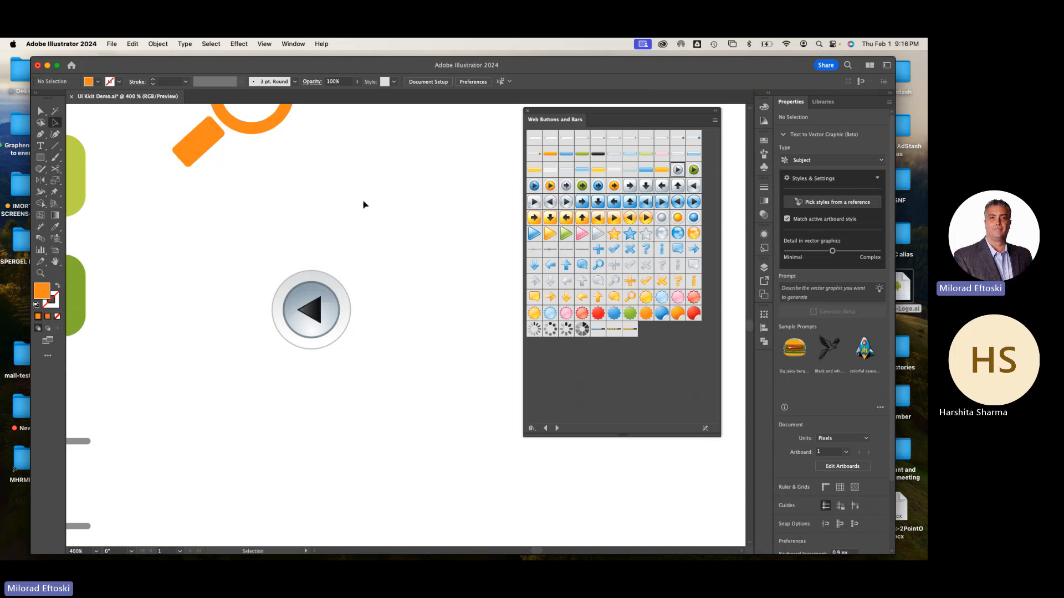
# Group the glossy highlight path of the left-facing arrow button
pyautogui.click(327, 302)
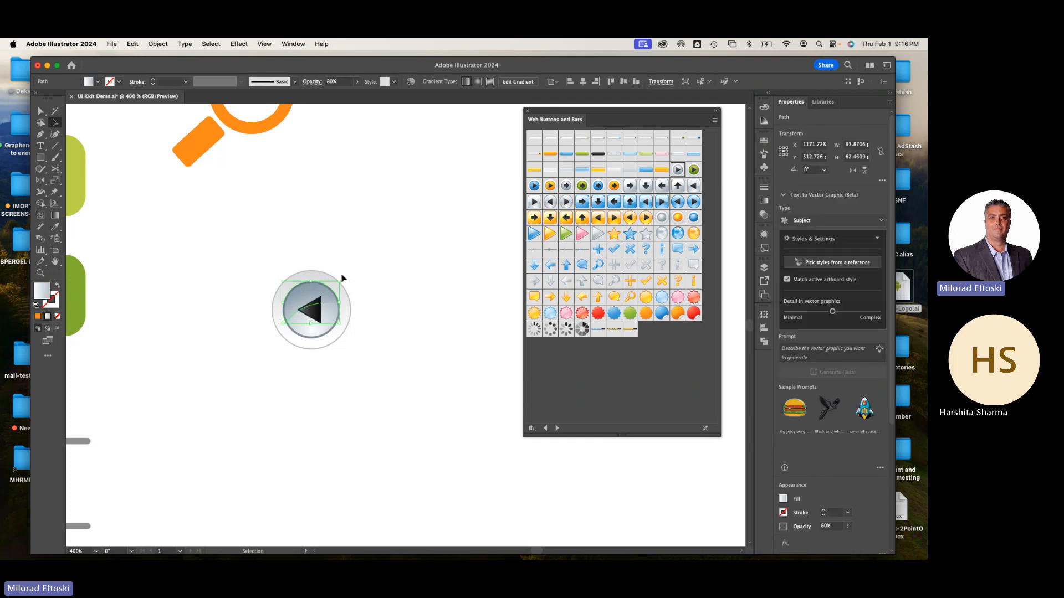
pyautogui.click(377, 311)
pyautogui.rightClick(329, 303)
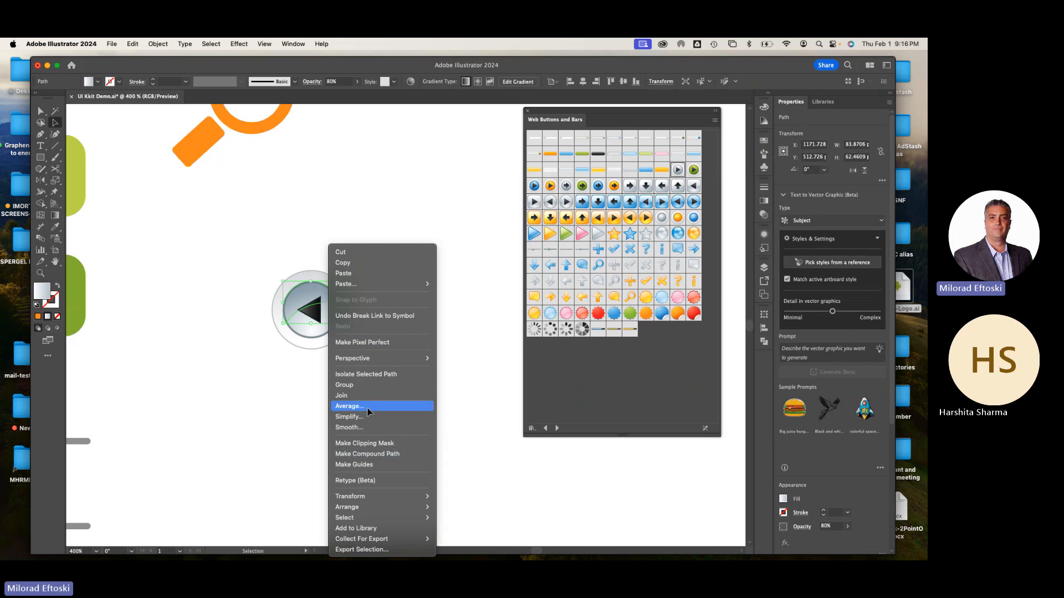
pyautogui.click(369, 394)
pyautogui.click(367, 385)
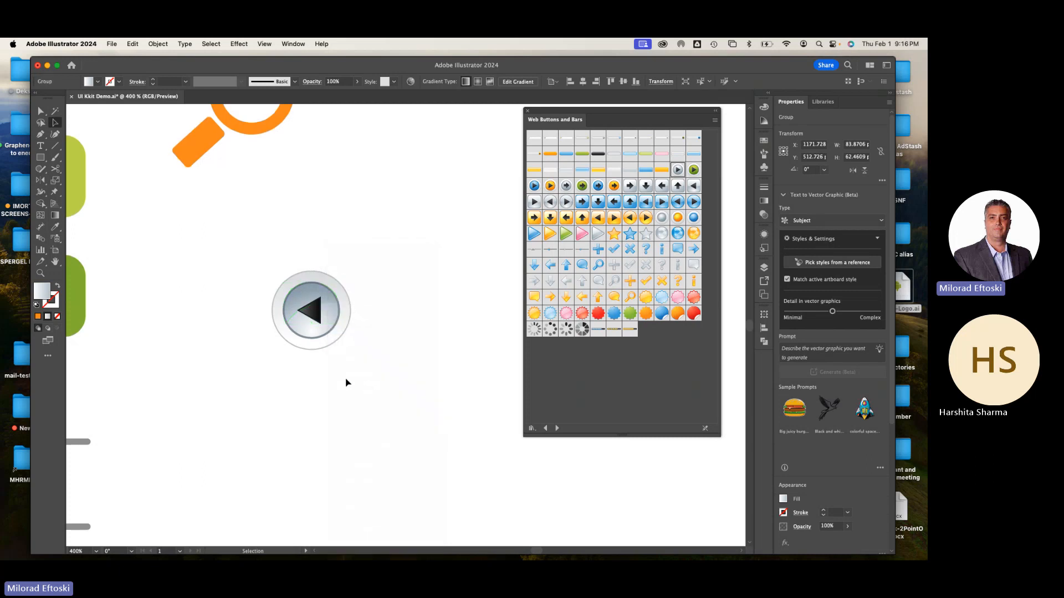
# Pull the arrow button's parts apart, and put the inner circle and highlight back over the outer circle
pyautogui.moveTo(328, 303); pyautogui.dragTo(417, 268)
pyautogui.moveTo(317, 327); pyautogui.dragTo(287, 334)
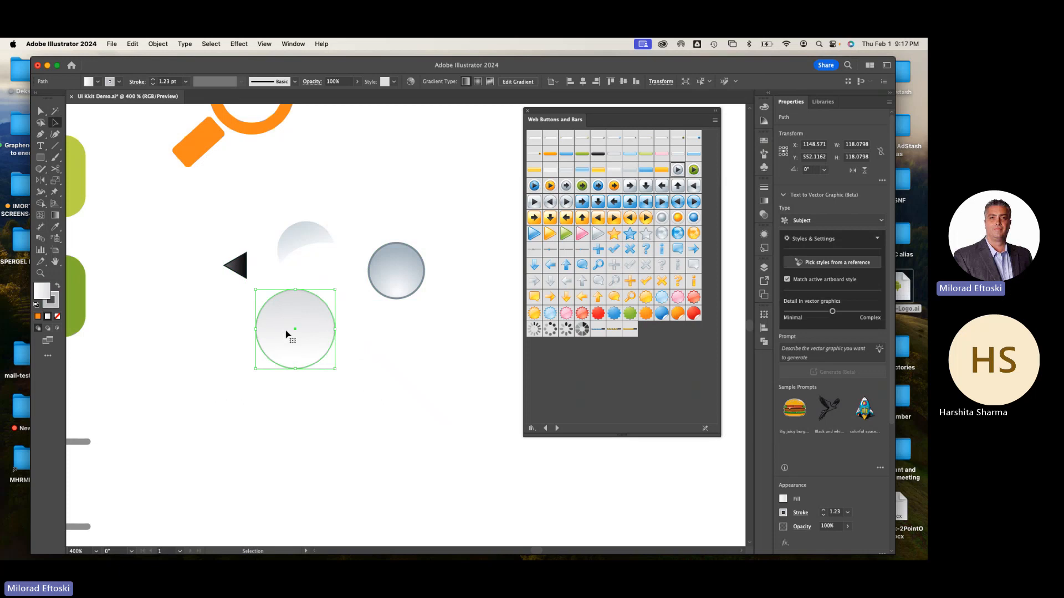
pyautogui.moveTo(394, 282); pyautogui.dragTo(294, 341)
pyautogui.moveTo(299, 238); pyautogui.dragTo(316, 286)
# Try the Color Burn blending mode on the glossy highlight and set it back to Normal
pyautogui.click(357, 81)
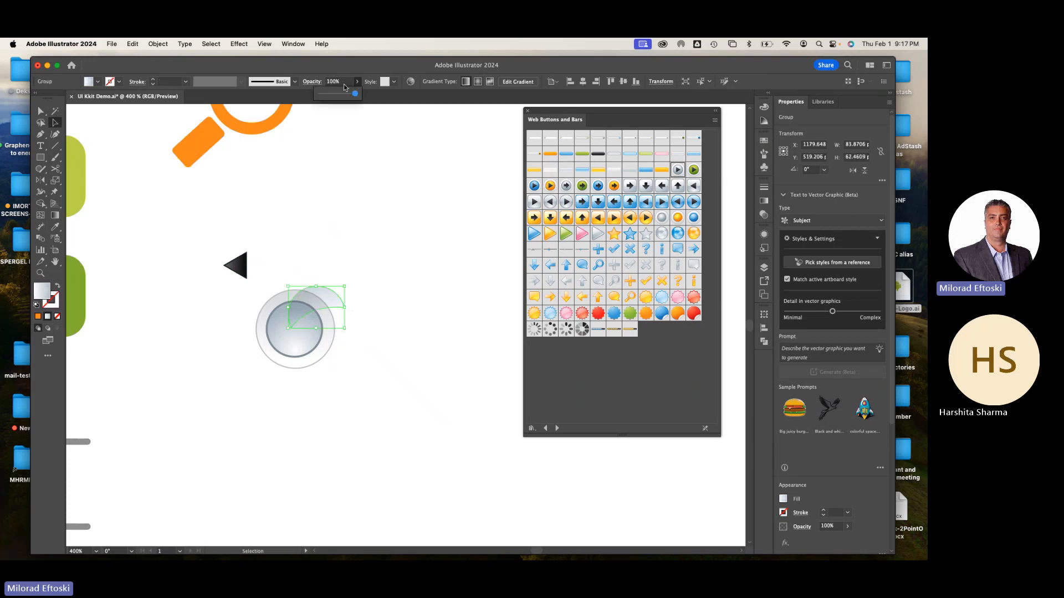
pyautogui.click(347, 82)
pyautogui.click(352, 70)
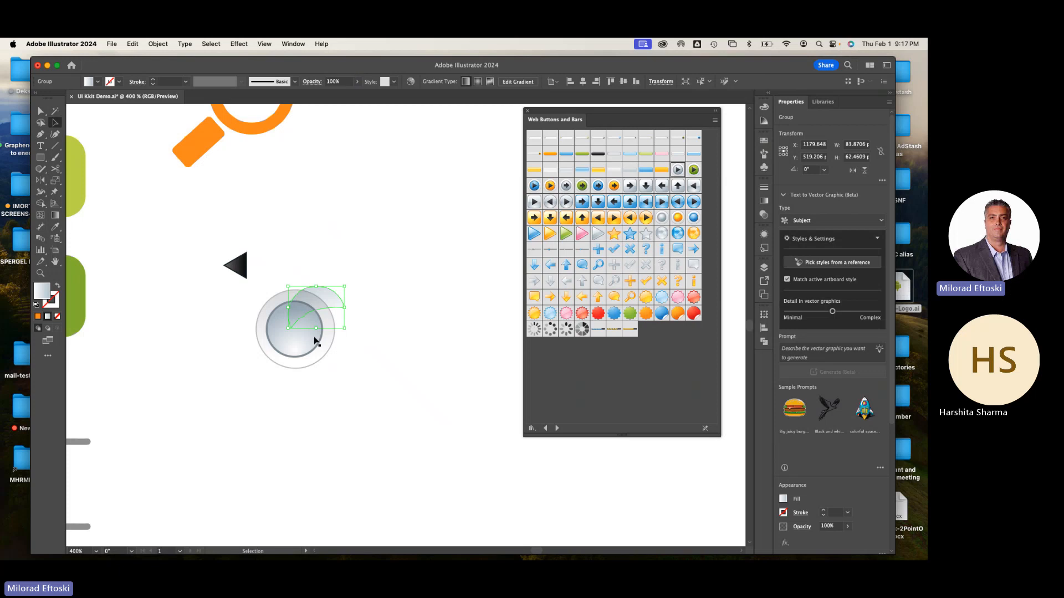
pyautogui.click(764, 214)
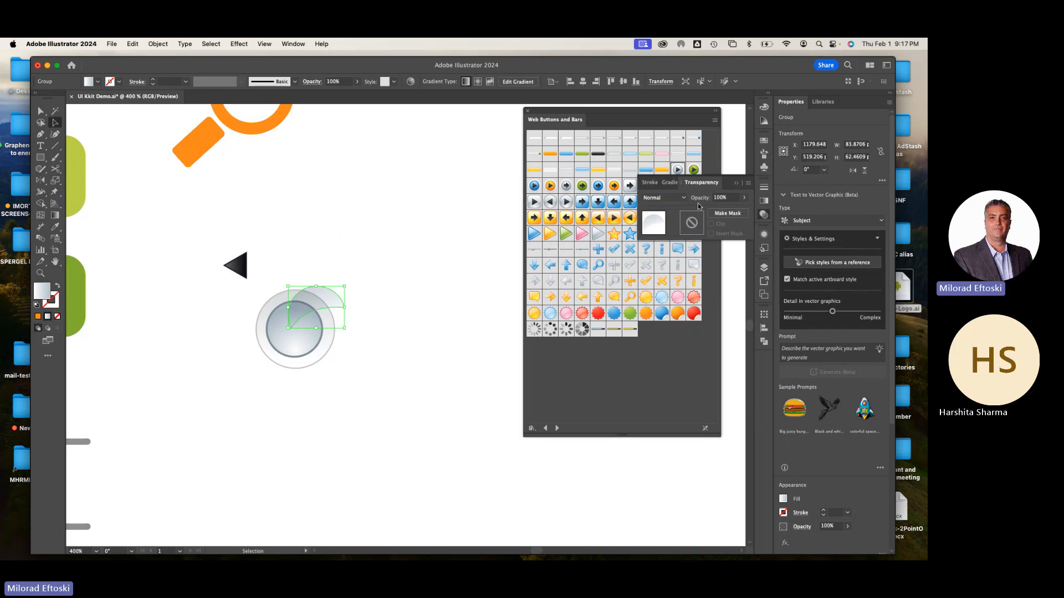
pyautogui.click(334, 301)
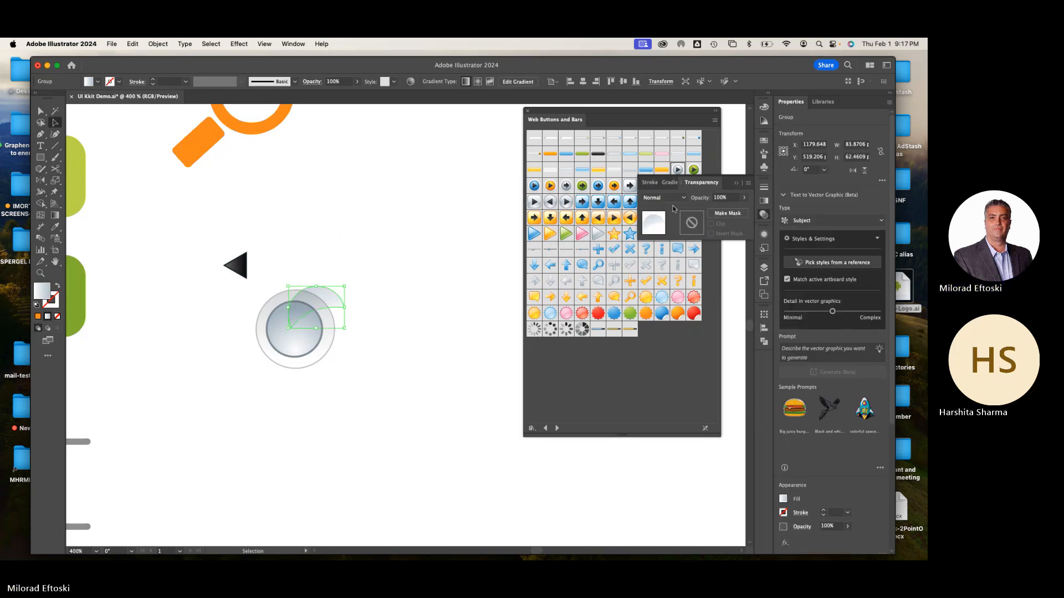
pyautogui.click(764, 234)
pyautogui.click(764, 216)
pyautogui.click(677, 198)
pyautogui.click(672, 243)
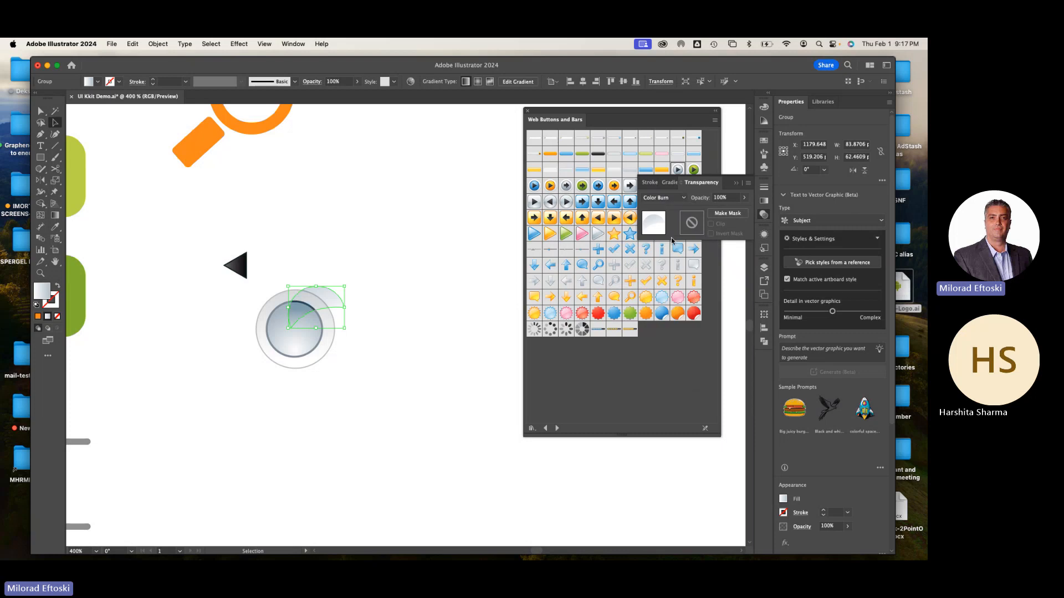
pyautogui.click(665, 198)
pyautogui.click(664, 210)
pyautogui.click(375, 299)
# Fit the highlight over the inner circle and center the black arrow on the button
pyautogui.moveTo(337, 305); pyautogui.dragTo(317, 318)
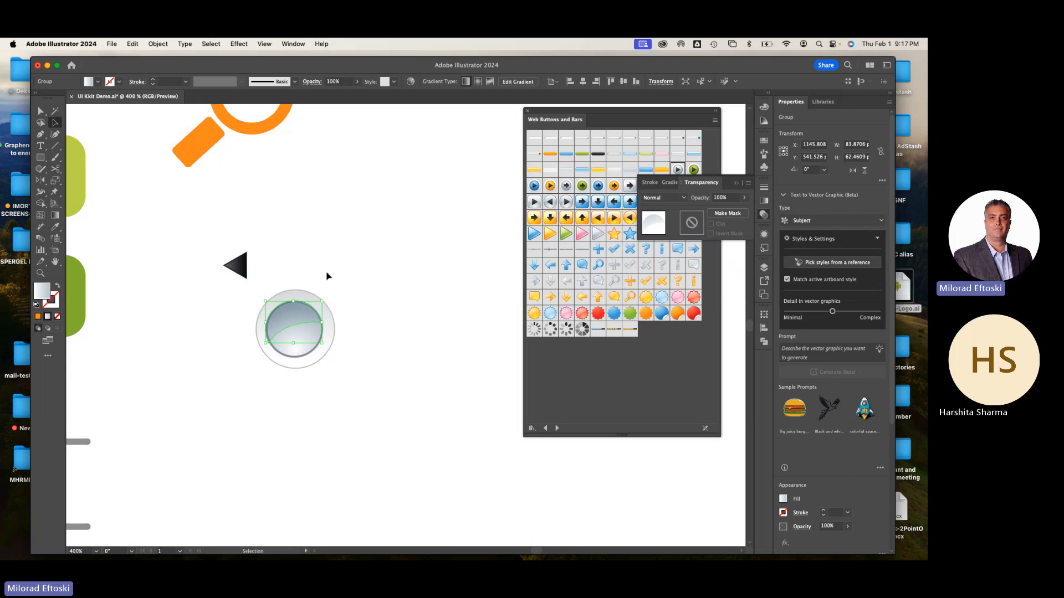
pyautogui.moveTo(237, 266); pyautogui.dragTo(286, 335)
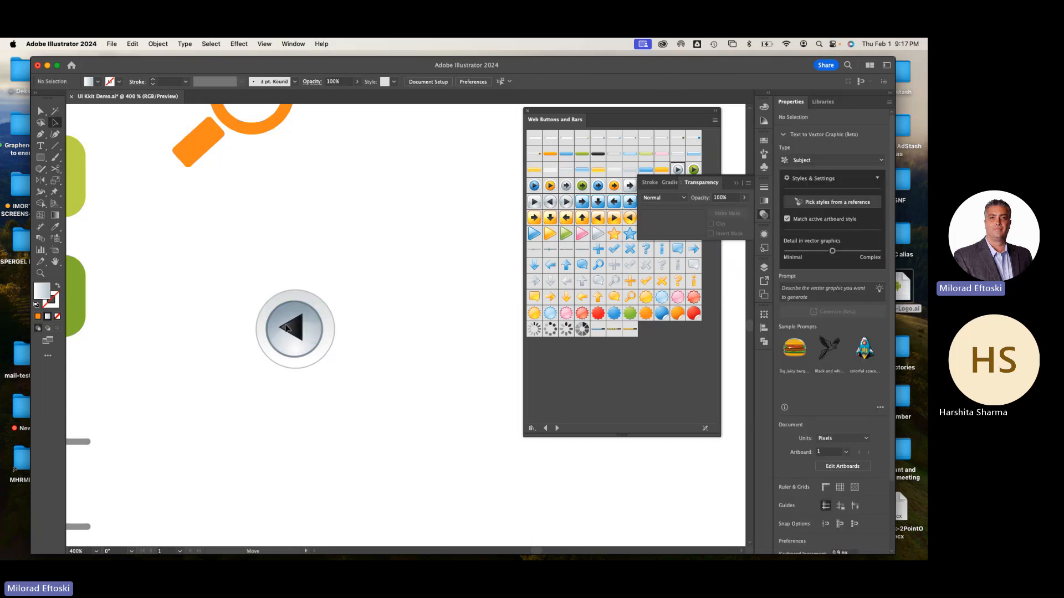
pyautogui.click(285, 328)
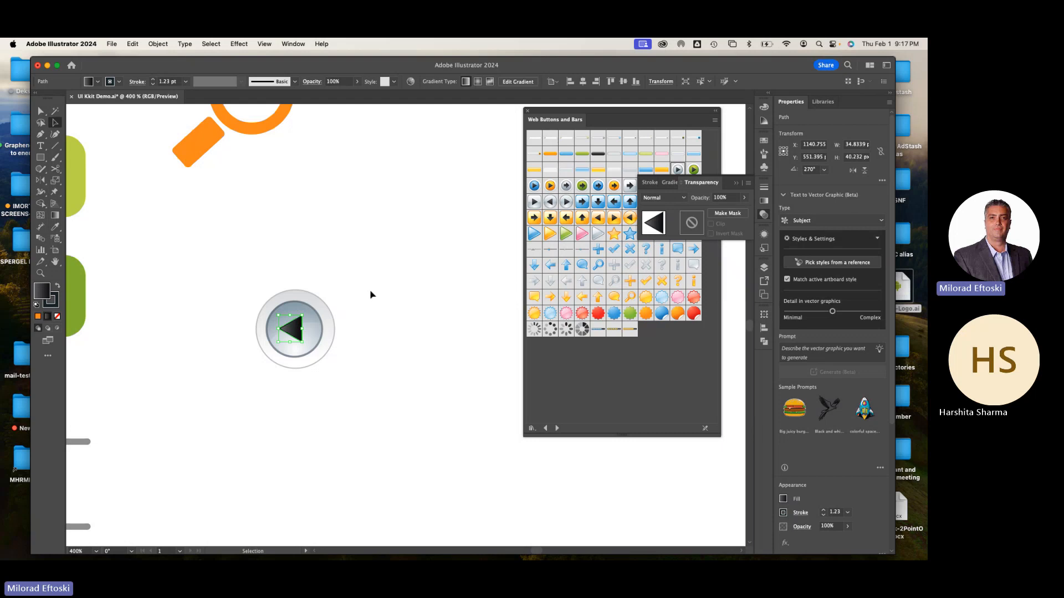
# Try the Loading 4 symbol above the arrow button, rotating it in repeated steps, and delete it
pyautogui.moveTo(581, 329); pyautogui.dragTo(487, 432)
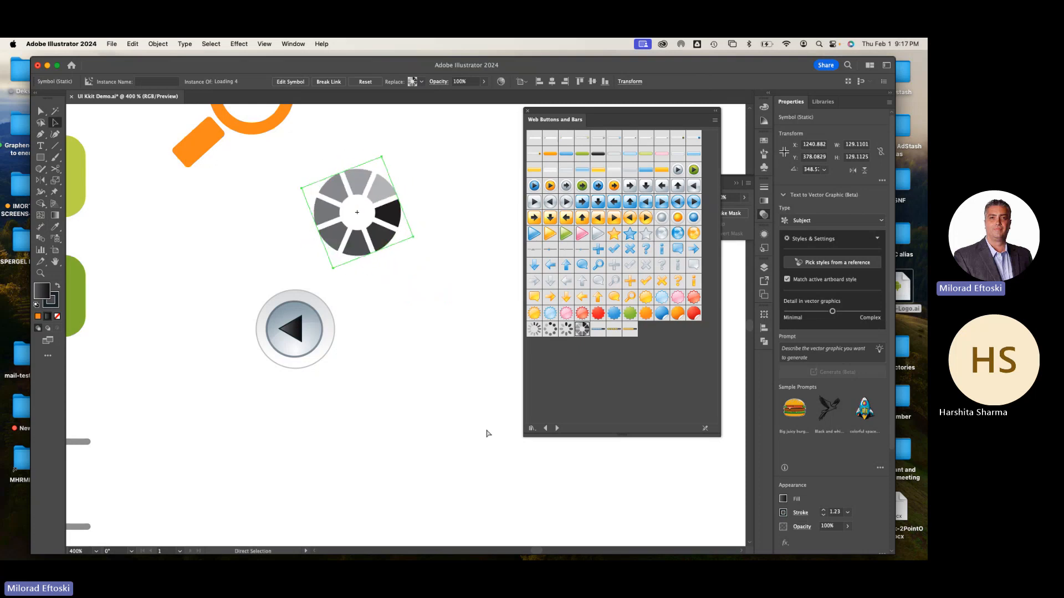
pyautogui.press('super+d')
pyautogui.press('super+d')
pyautogui.press('super+d')
pyautogui.press('super+d')
pyautogui.press('super+d')
pyautogui.press('super+d')
pyautogui.press('super+d')
pyautogui.press('super+d')
pyautogui.press('super+d')
pyautogui.press('super+d')
pyautogui.press('super+d')
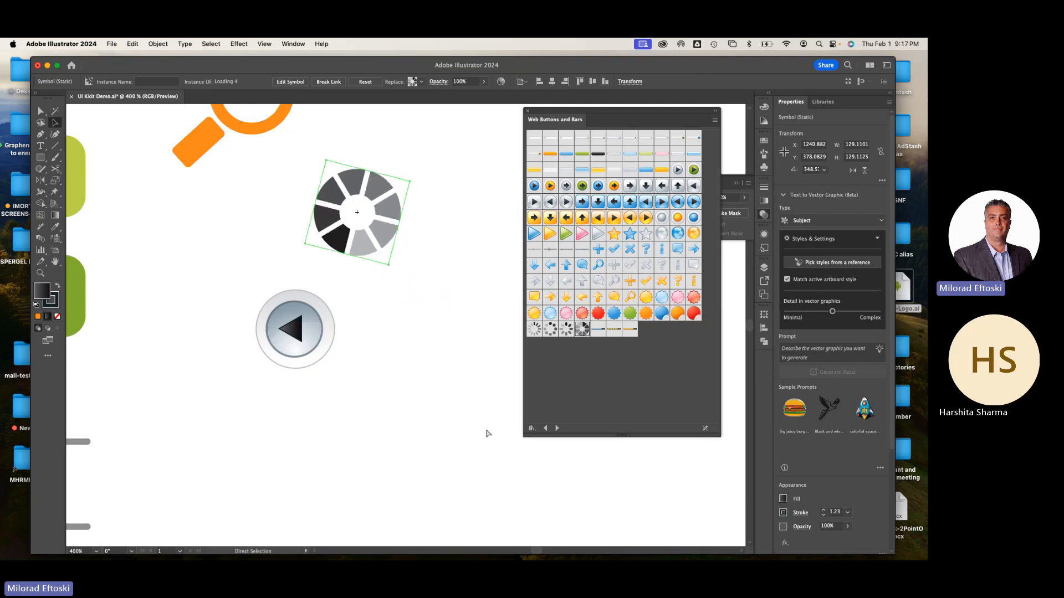
pyautogui.press('super+d')
pyautogui.press('super+d')
pyautogui.press('super+d')
pyautogui.press('super+d')
pyautogui.press('super+d')
pyautogui.press('super+d')
pyautogui.press('super+d')
pyautogui.press('super+d')
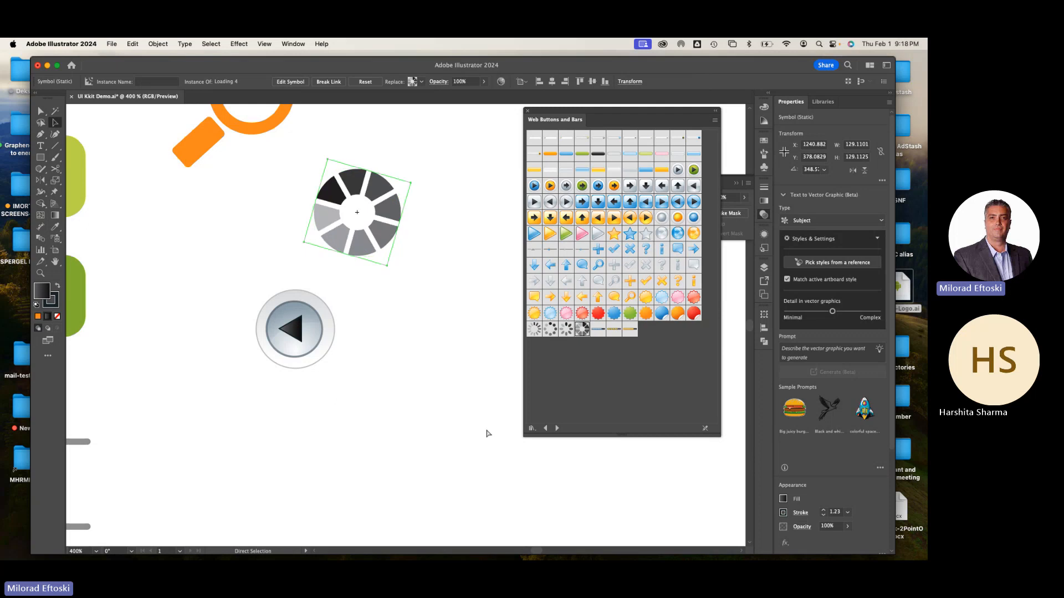
pyautogui.press('super+d')
pyautogui.press('Delete')
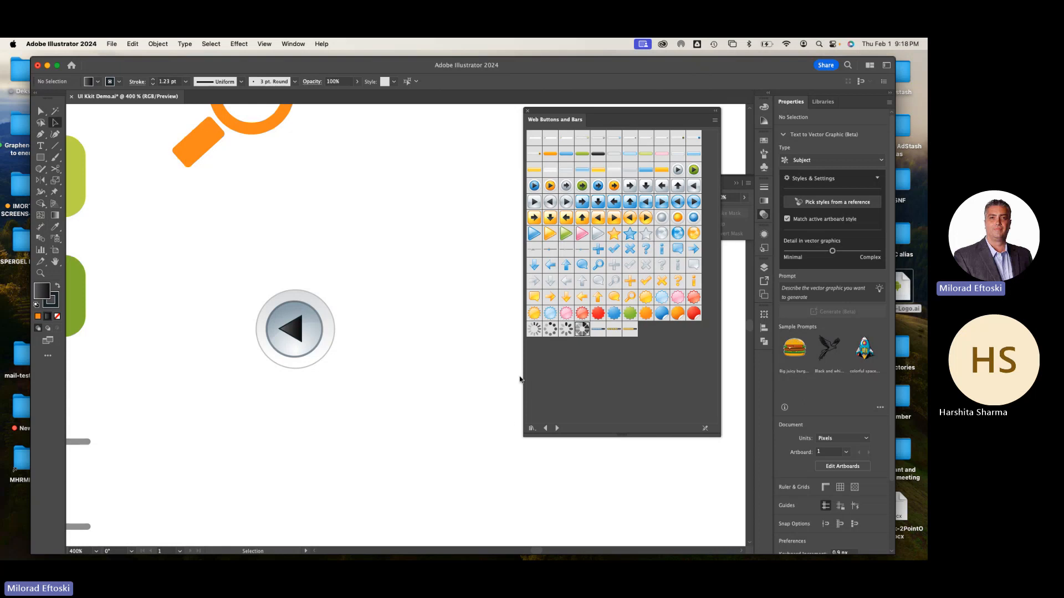
# Place the Load Bar 1 symbol above the left-facing arrow button, scaled to about 388 by 31 px, and close the symbol library
pyautogui.moveTo(597, 329); pyautogui.dragTo(405, 276)
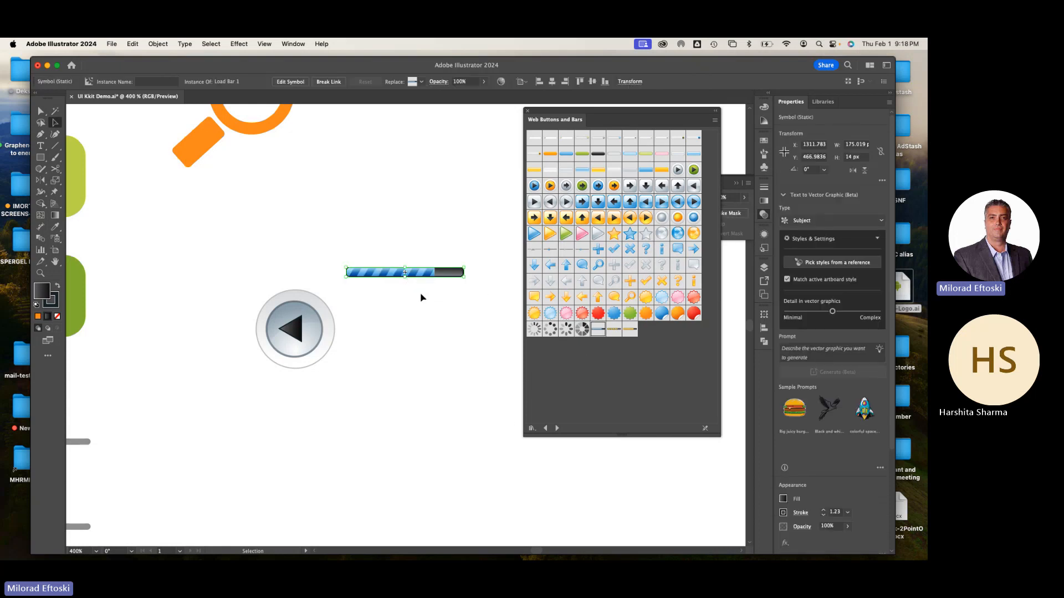
pyautogui.moveTo(344, 266); pyautogui.dragTo(227, 250)
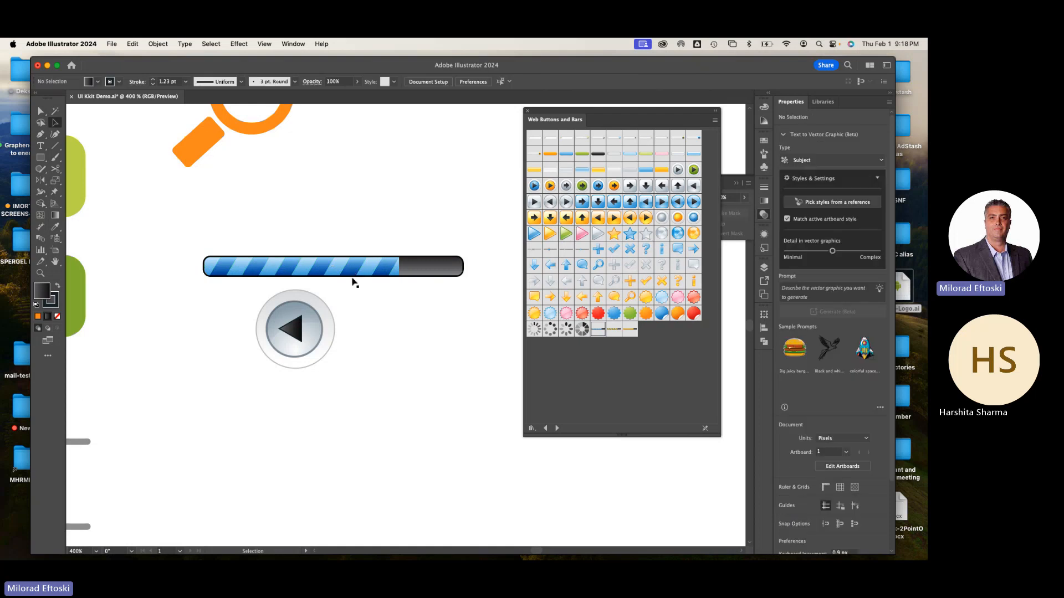
pyautogui.moveTo(351, 277); pyautogui.dragTo(328, 254)
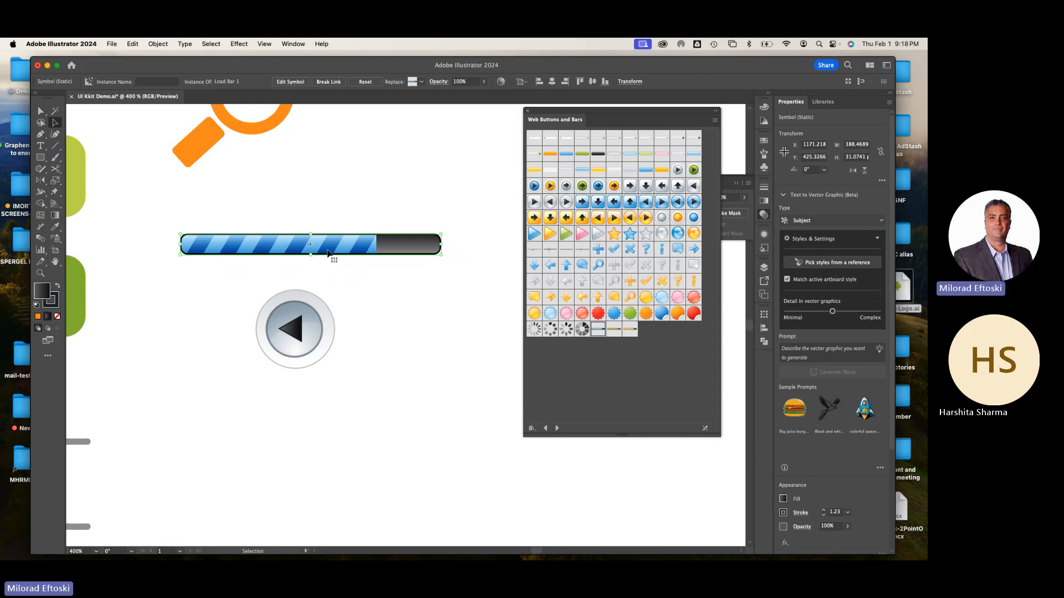
pyautogui.click(399, 373)
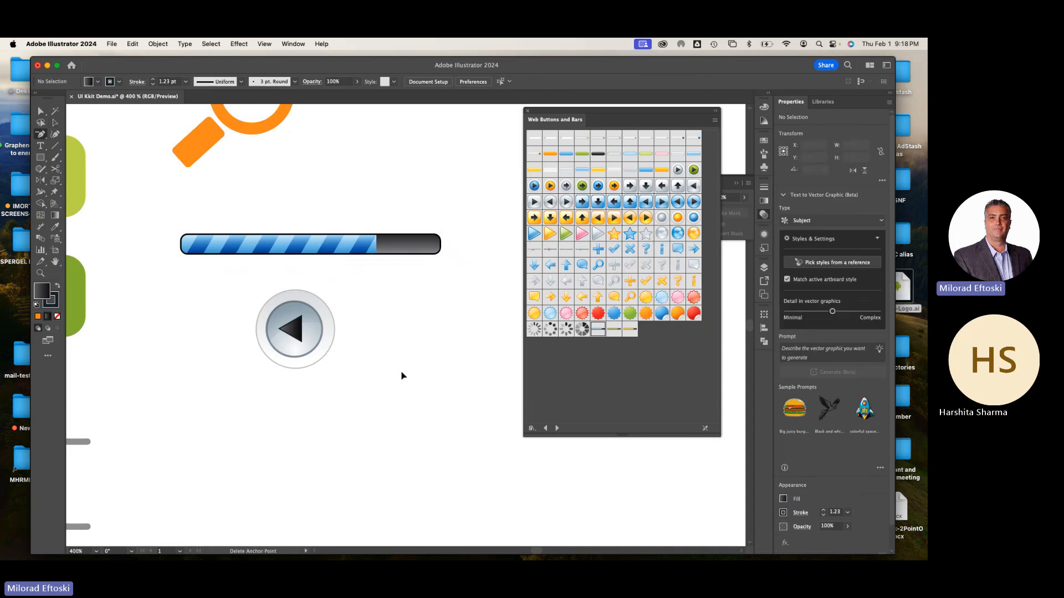
pyautogui.press('super+minus')
pyautogui.press('super+minus')
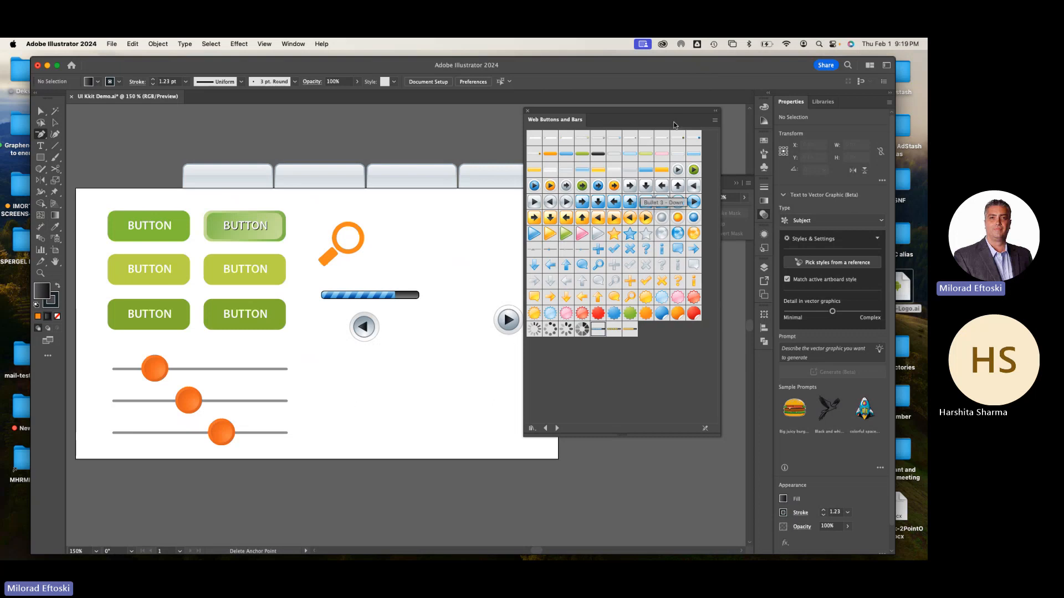
pyautogui.click(527, 112)
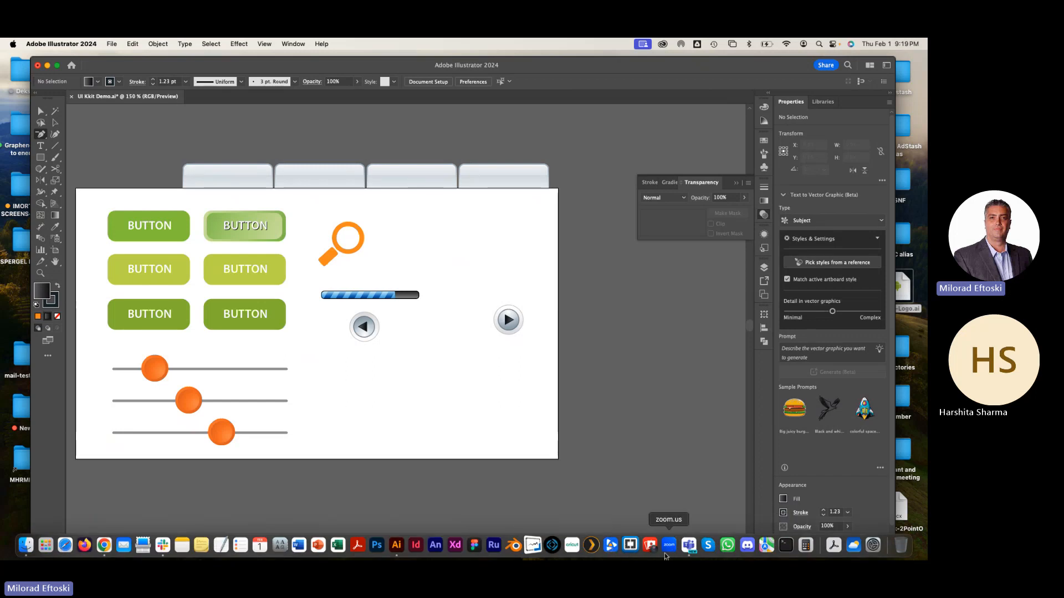
# Switch to the General meeting window in Microsoft Teams and turn the camera on
pyautogui.click(687, 546)
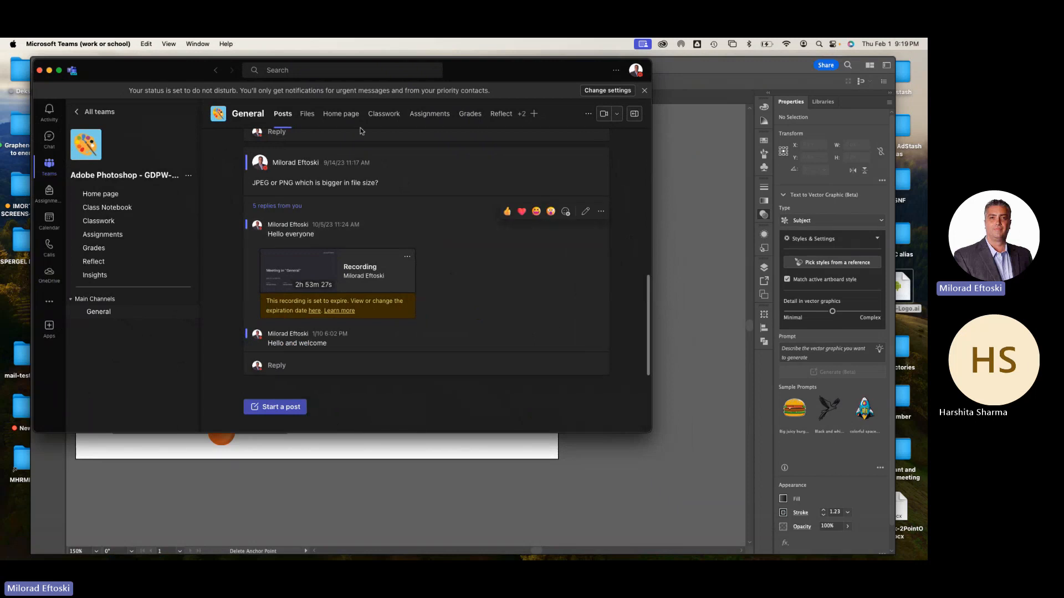
pyautogui.click(198, 43)
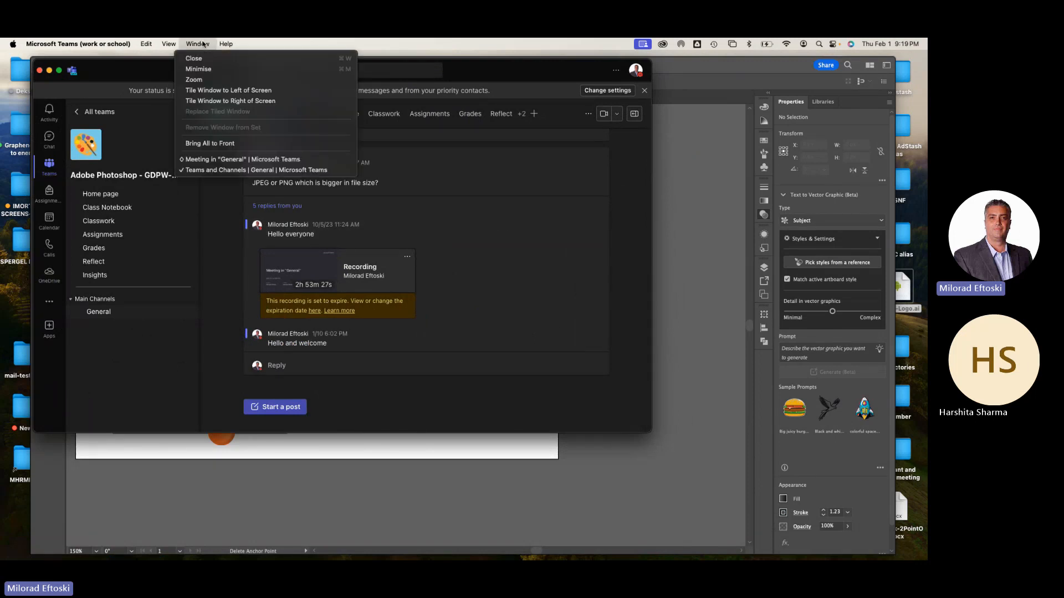
pyautogui.click(226, 161)
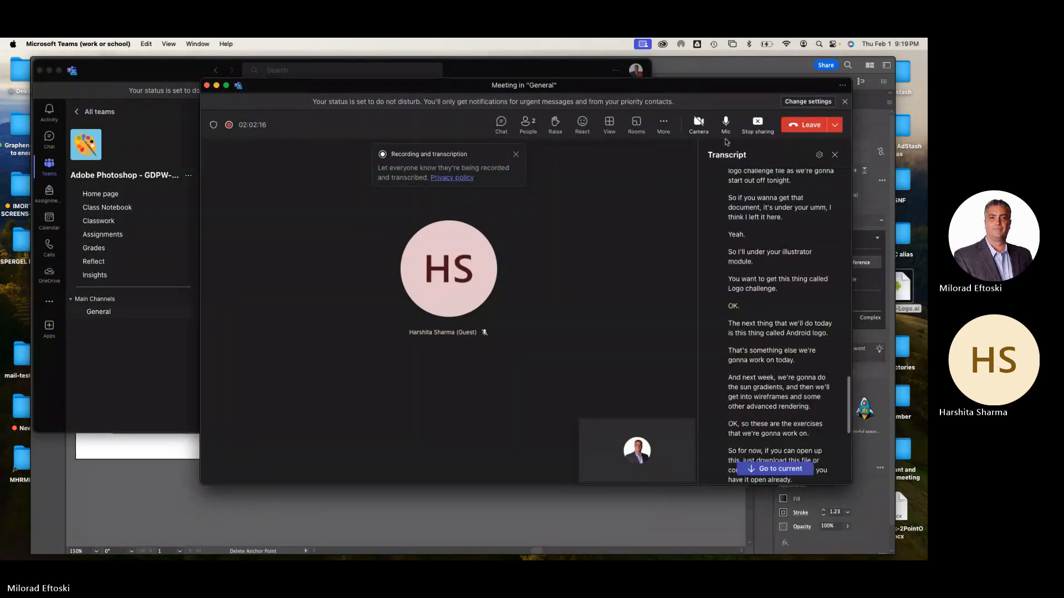
pyautogui.click(699, 122)
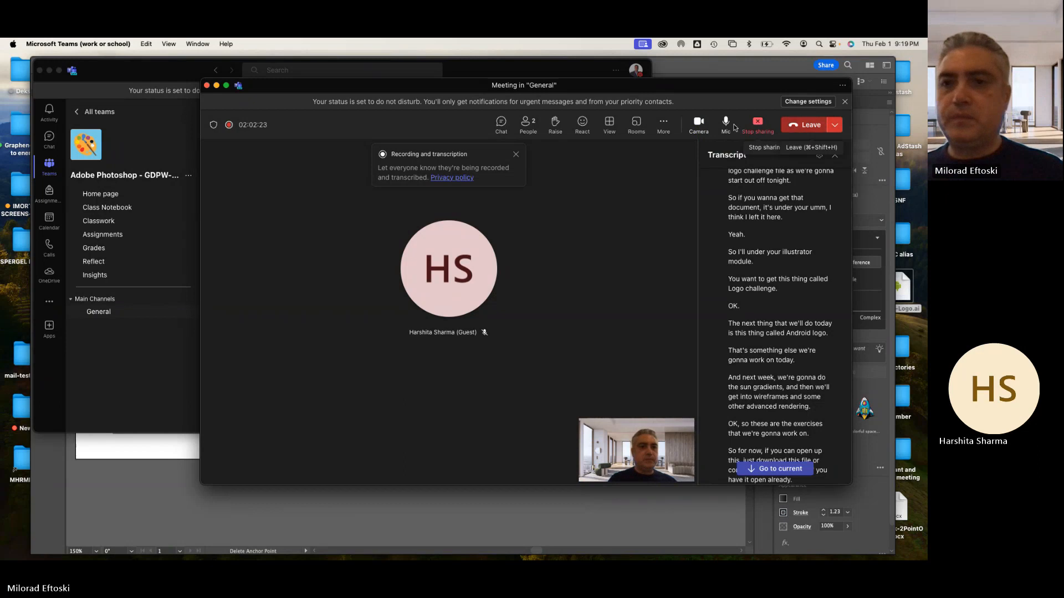
# Turn off the camera and microphone and open the meeting's recording and transcription options
pyautogui.click(697, 124)
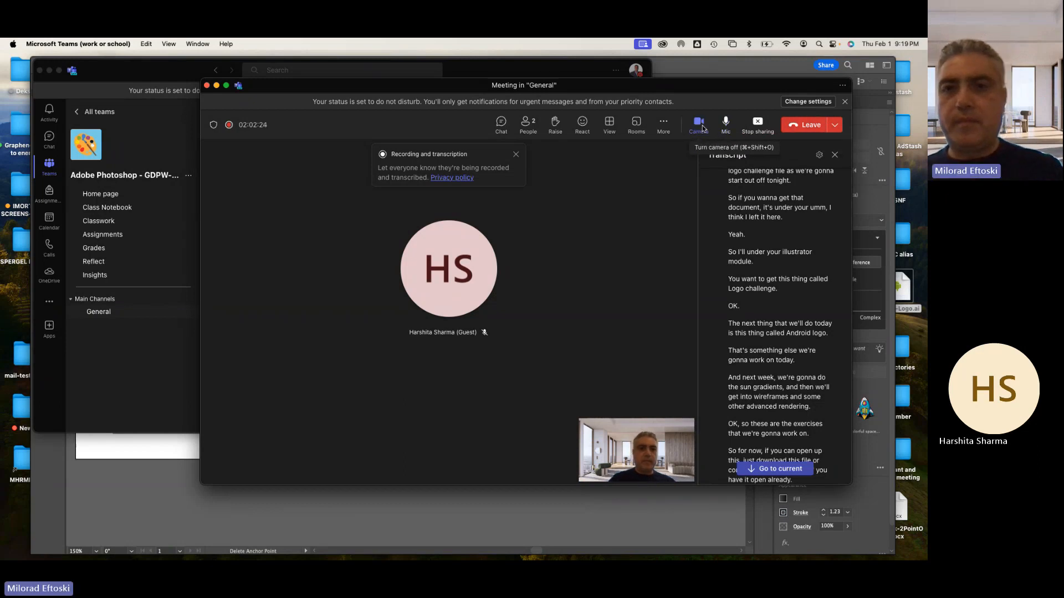
pyautogui.click(724, 124)
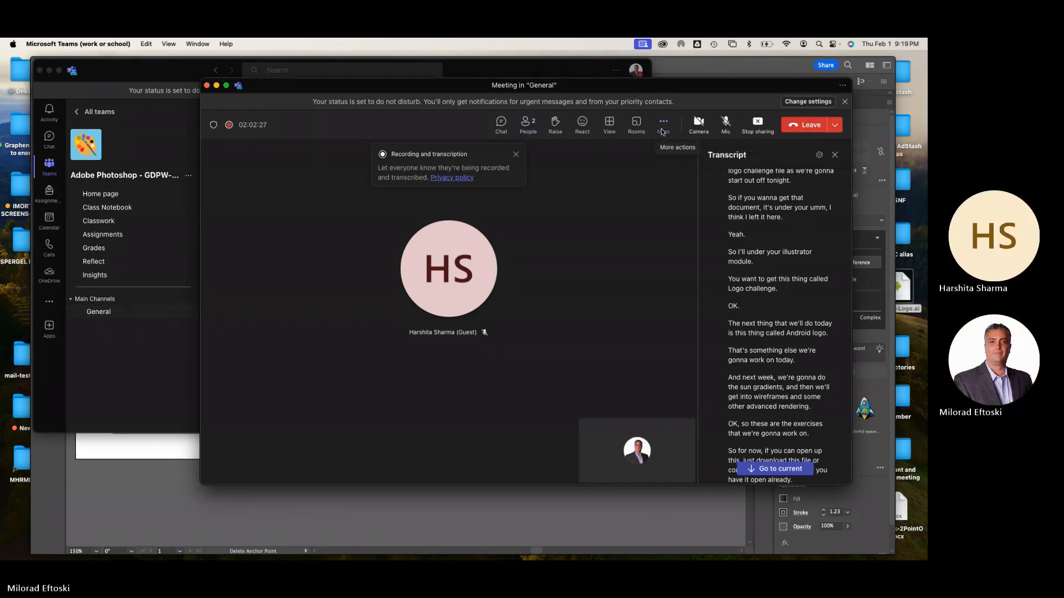
pyautogui.click(663, 124)
pyautogui.moveTo(703, 150)
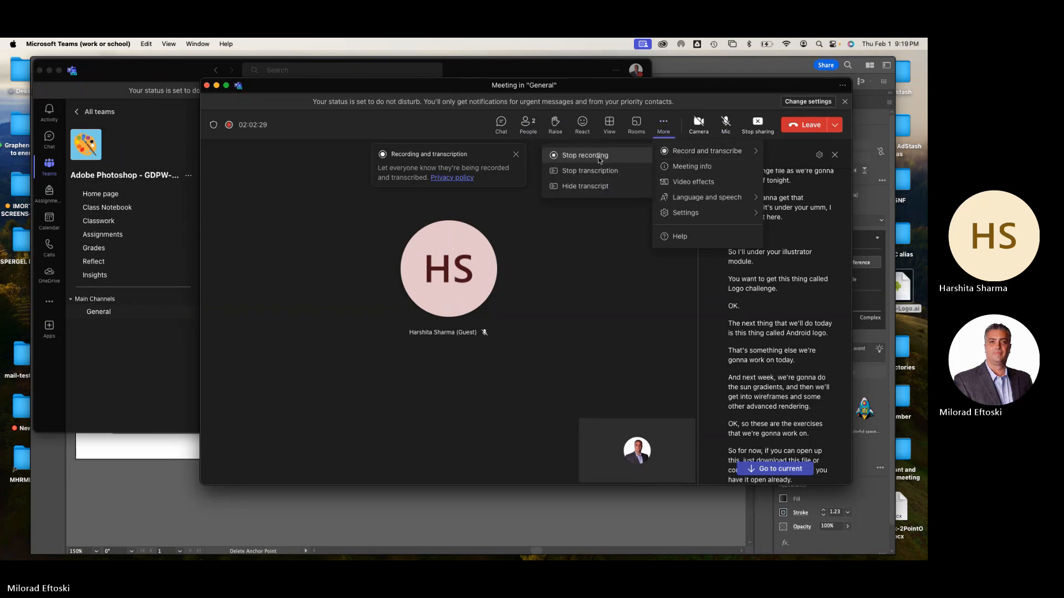